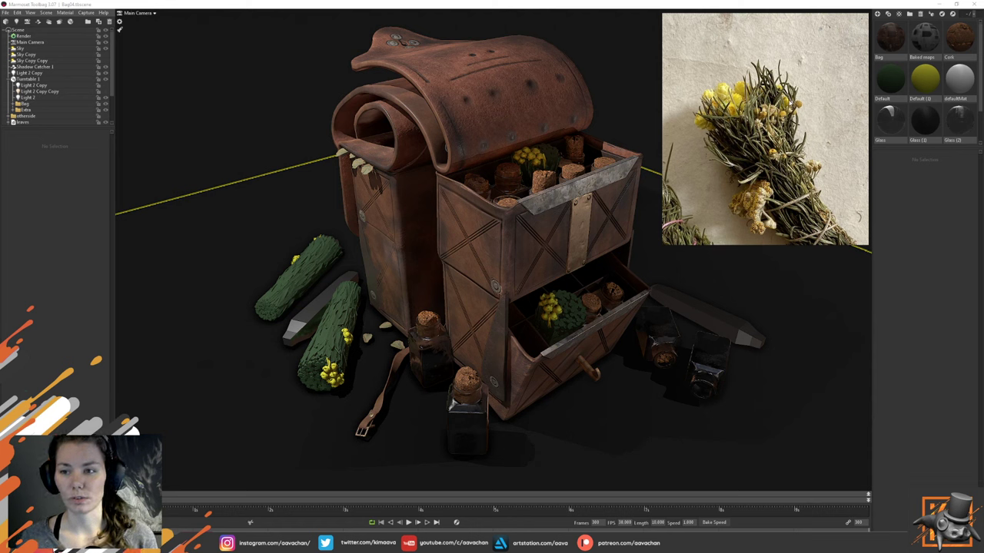
Step: Frame the tied herb bundle in the reference photo and switch to Maya with the ExtraThings_01 scene
scroll(783, 184, "down", 2)
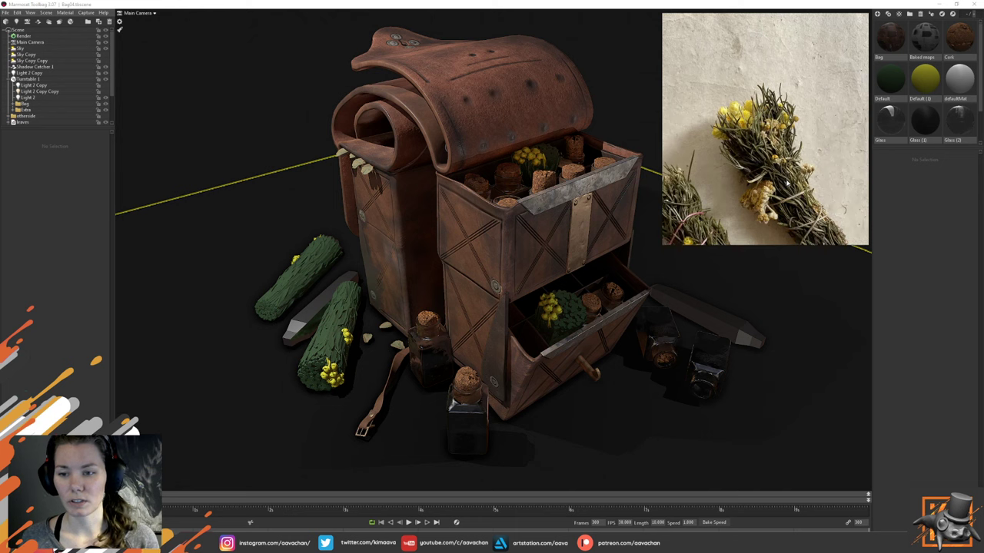
middle_click_drag(797, 215, 795, 207)
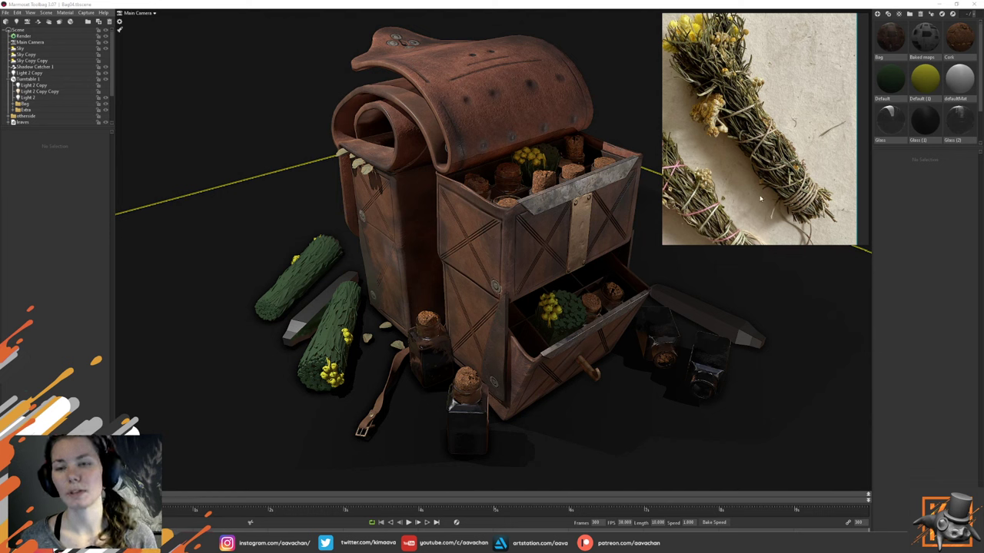
scroll(749, 193, "down", 2)
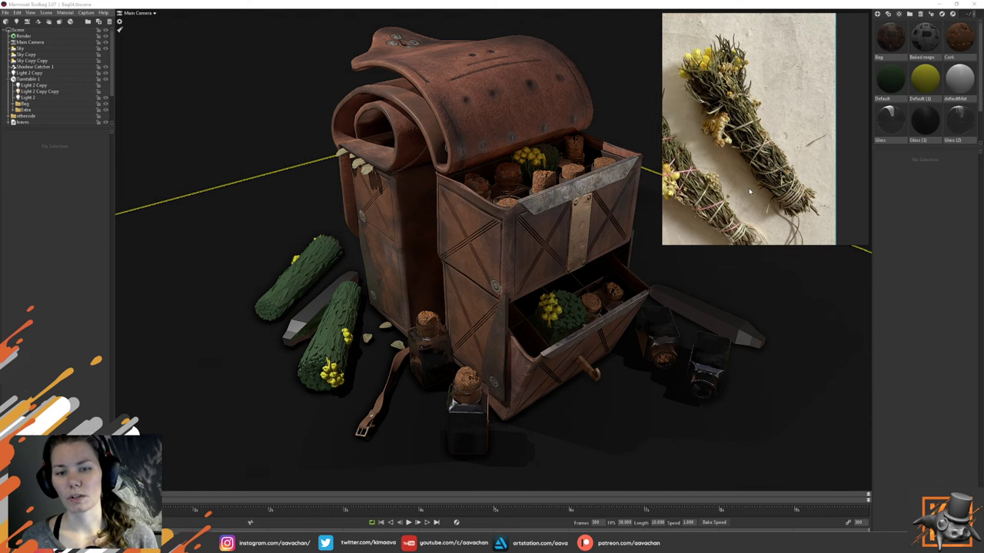
middle_click_drag(736, 148, 760, 163)
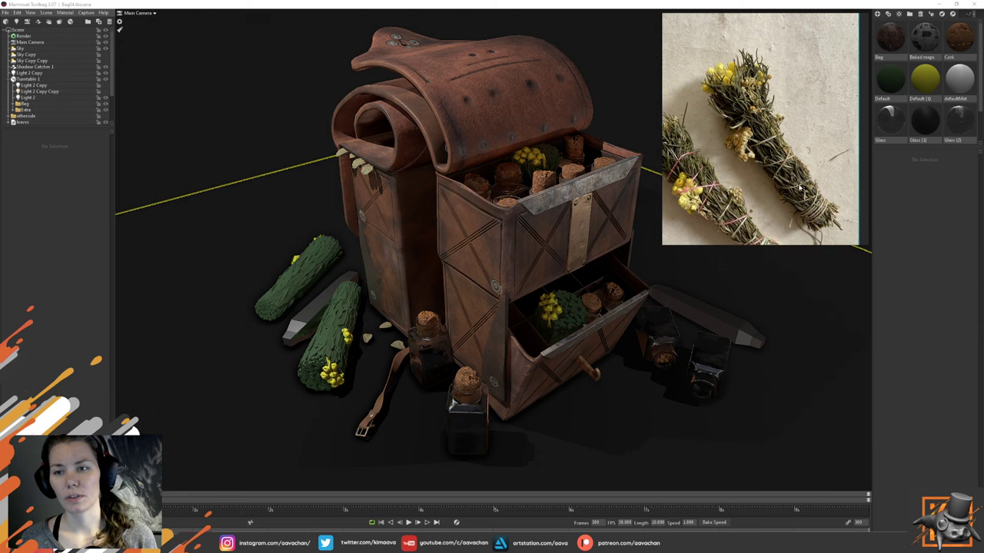
scroll(799, 187, "up", 2)
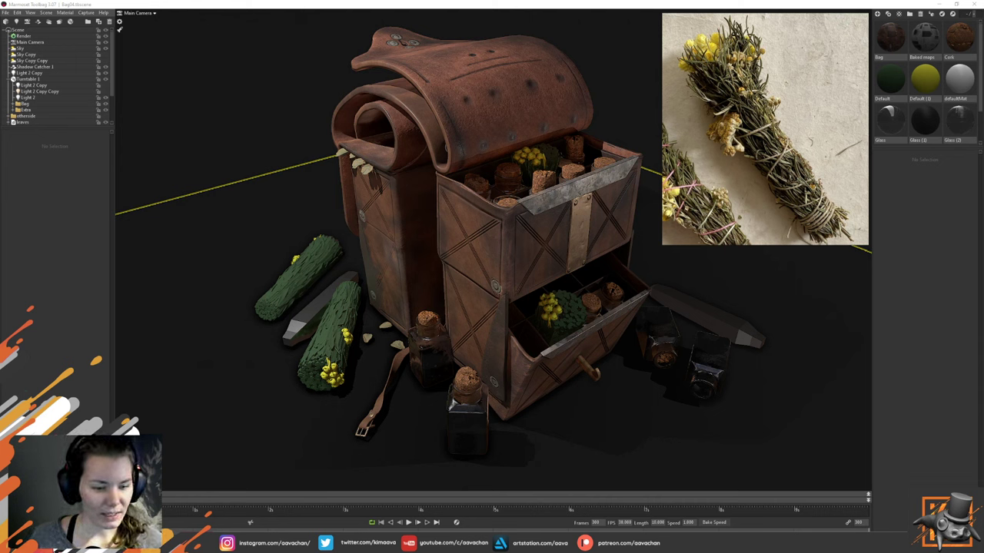
mouse_move(179, 545)
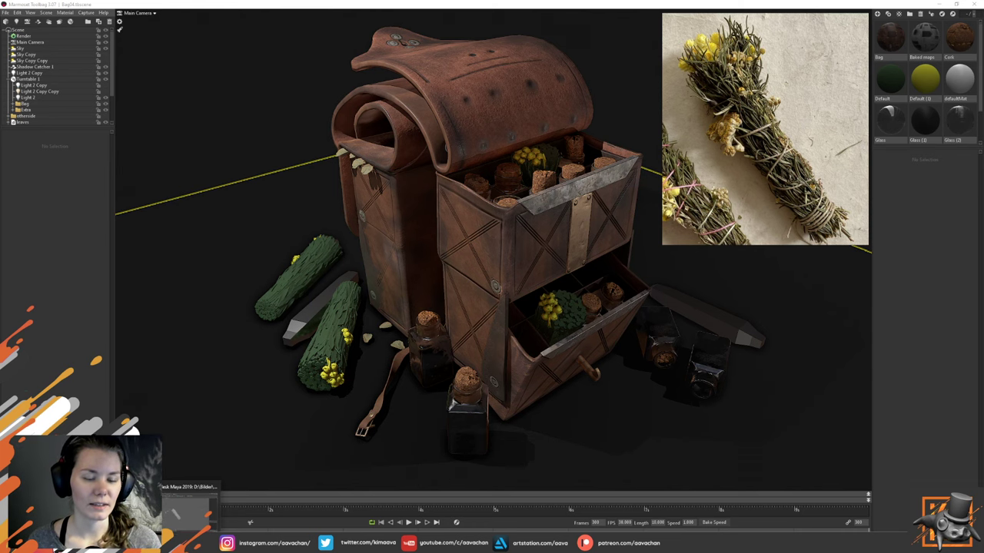
left_click(184, 511)
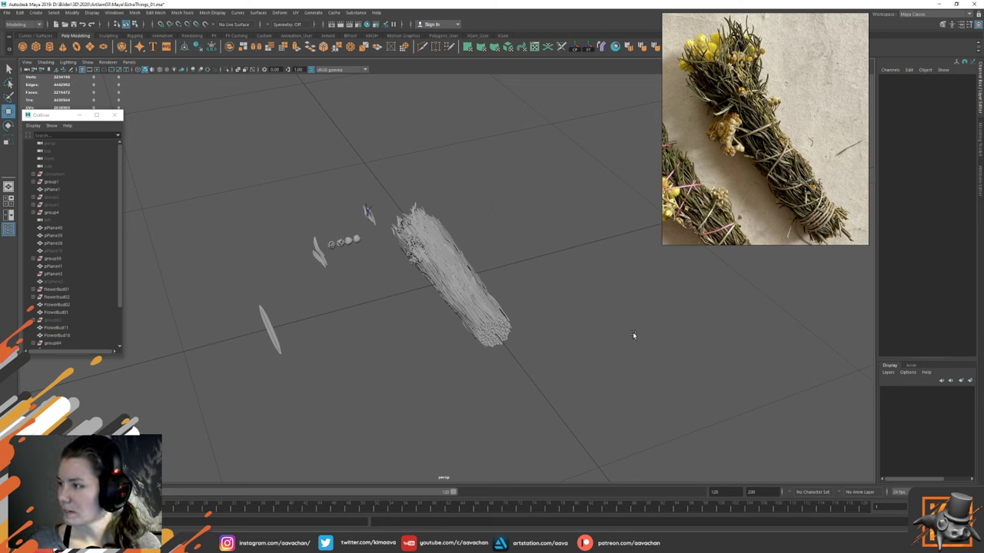
Step: Examine the herb bundle's flowering end and the four loose flower buds beside it up close
scroll(554, 296, "up", 4)
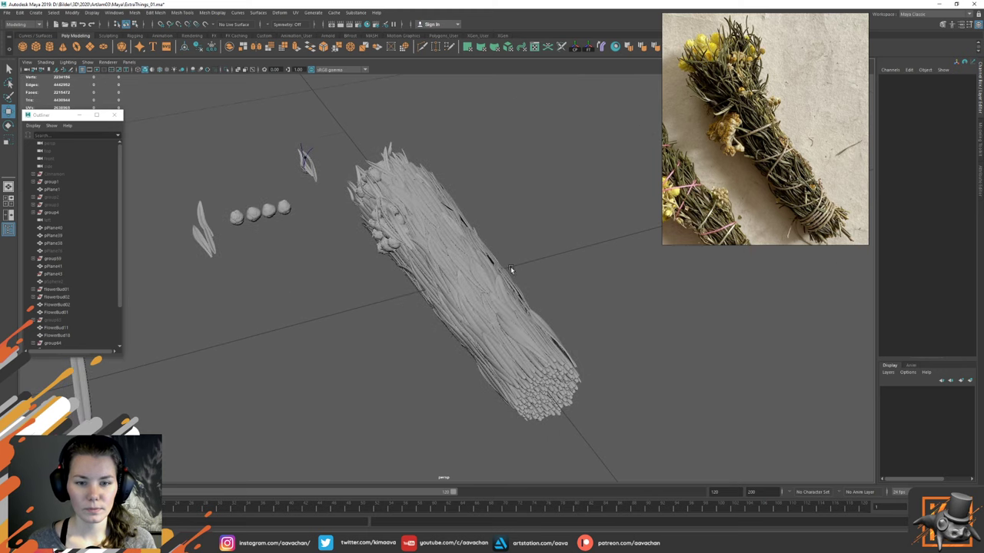
mouse_move(510, 269)
left_mouse_down("alt")
mouse_move(536, 274)
mouse_move(552, 261)
mouse_move(500, 264)
mouse_move(538, 259)
mouse_move(516, 270)
mouse_move(532, 355)
mouse_move(526, 324)
mouse_move(663, 249)
mouse_move(623, 289)
left_mouse_up("alt")
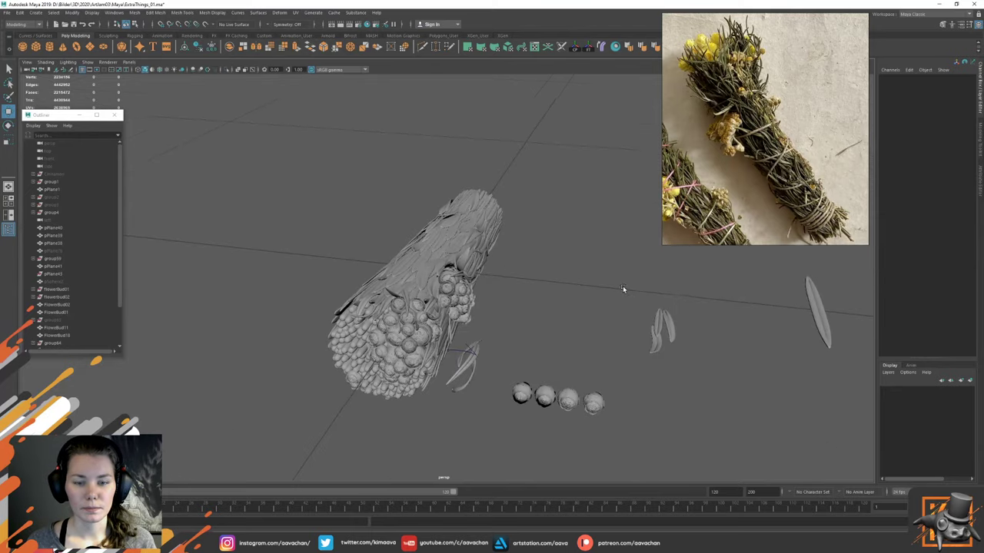
middle_click_drag(623, 289, 610, 240, "alt")
right_click_drag(518, 239, 663, 308, "alt")
mouse_move(663, 350)
middle_mouse_down("alt")
mouse_move(630, 321)
mouse_move(490, 272)
middle_mouse_up("alt")
mouse_move(452, 271)
right_mouse_down("alt")
mouse_move(531, 323)
mouse_move(464, 283)
right_mouse_up("alt")
left_click_drag(516, 279, 505, 303, "alt")
left_click_drag(573, 202, 416, 391)
left_click(551, 360)
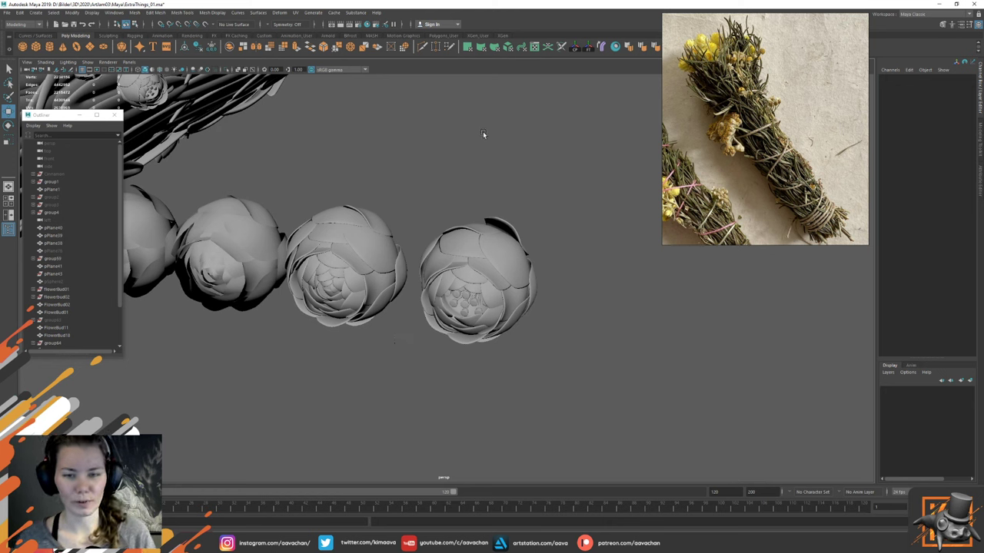
right_click_drag(530, 278, 485, 287, "alt")
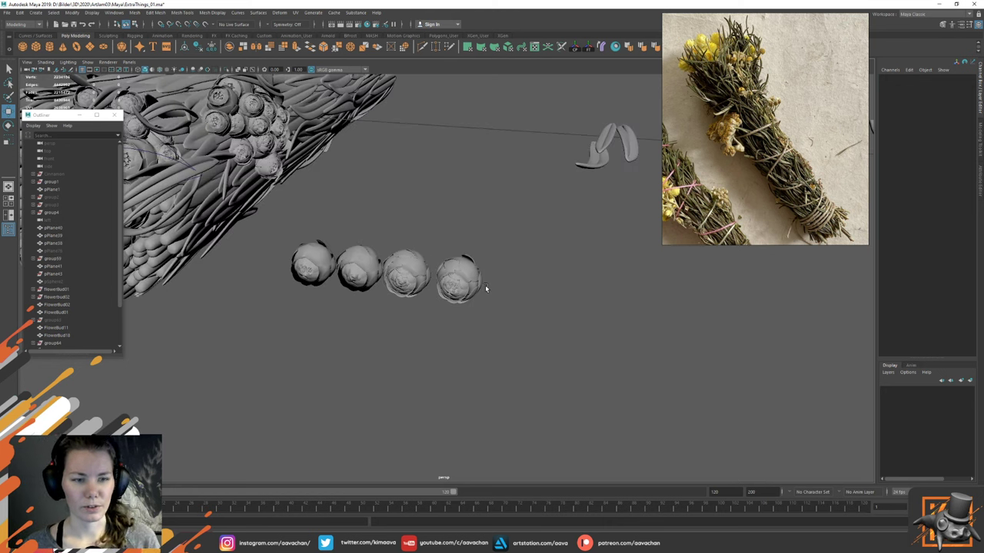
middle_click_drag(377, 223, 486, 262, "alt")
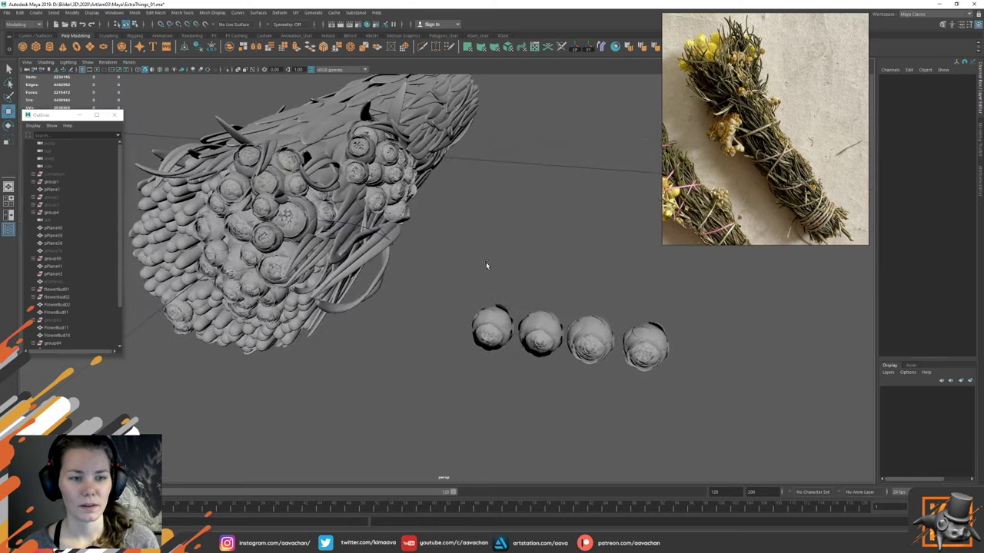
right_click_drag(528, 279, 411, 180, "alt")
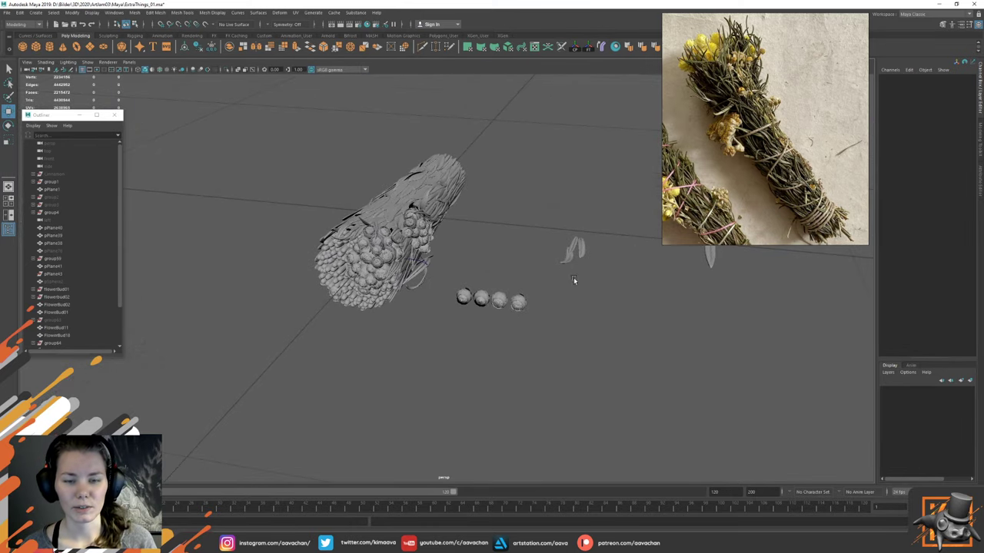
Step: Inspect the herb bundle from several sides, checking how the flower bud clusters are distributed along its side and flowering end
left_click_drag(574, 278, 416, 311, "alt")
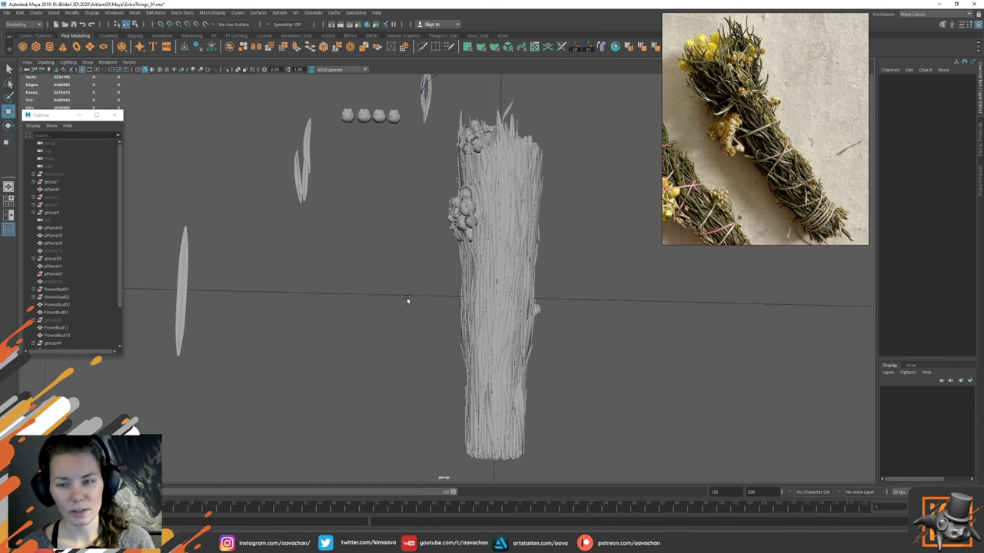
left_click_drag(444, 283, 453, 264, "alt")
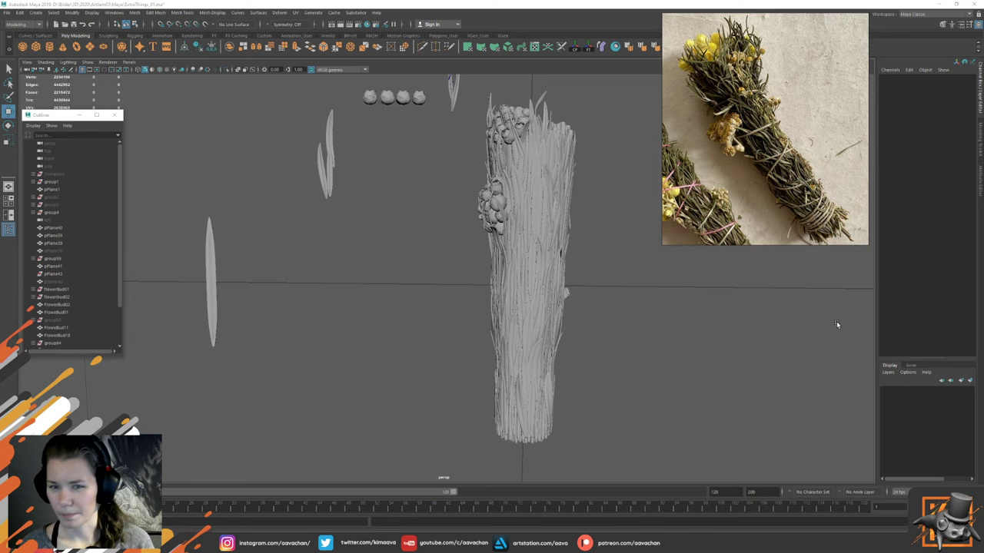
scroll(513, 320, "up", 5)
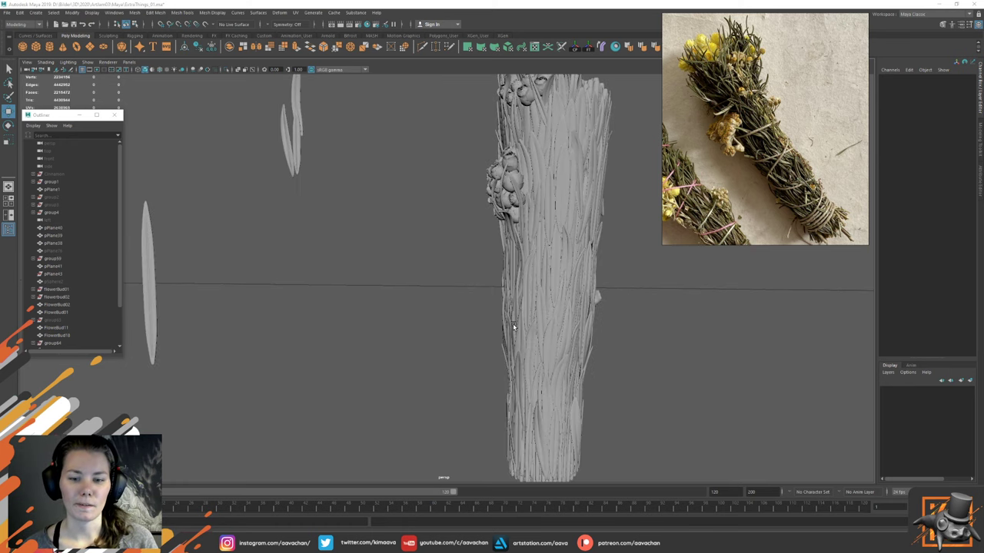
left_click_drag(459, 359, 498, 305, "alt")
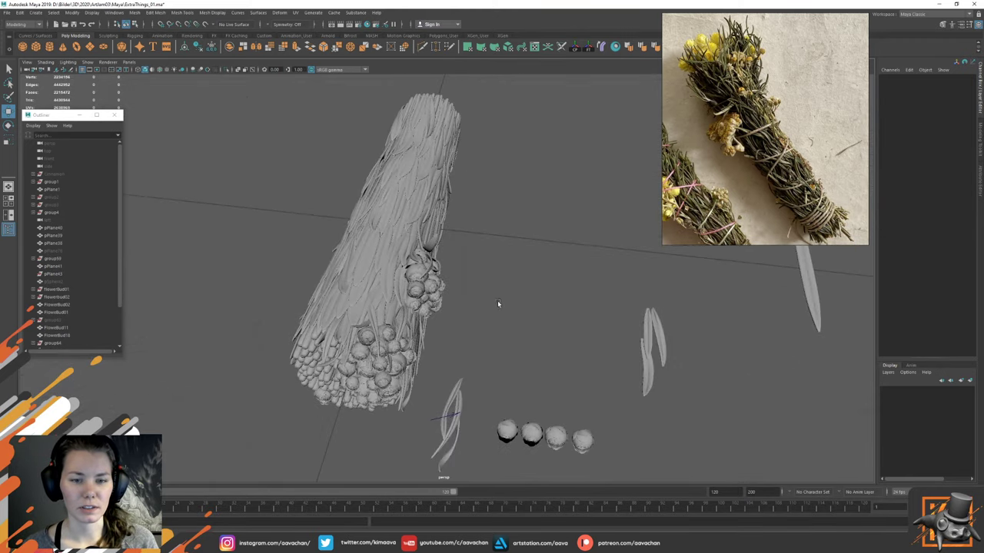
left_click_drag(498, 244, 391, 321)
left_click_drag(529, 331, 553, 304, "alt")
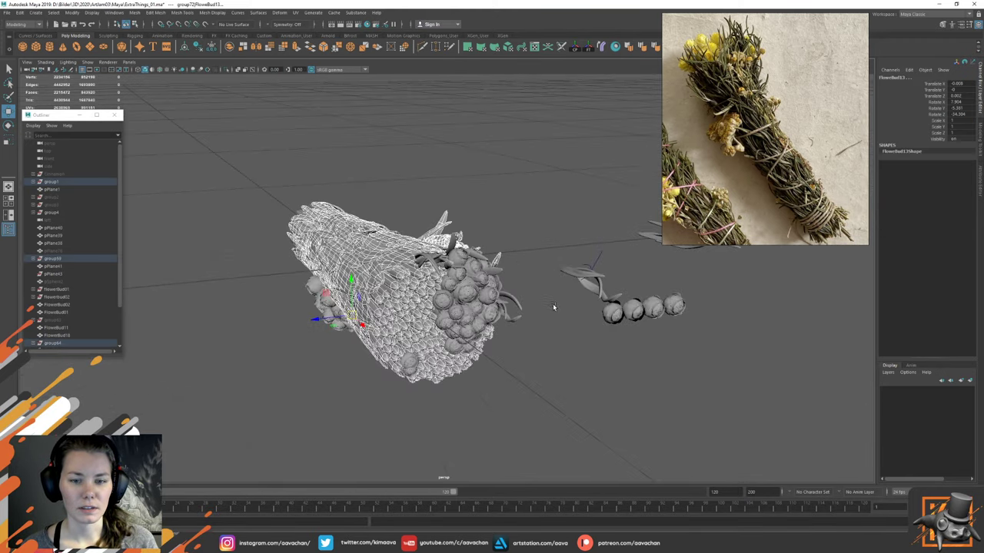
left_click_drag(533, 229, 458, 342)
left_click(519, 399)
left_click_drag(498, 398, 527, 325, "alt")
left_click_drag(530, 363, 567, 340, "alt")
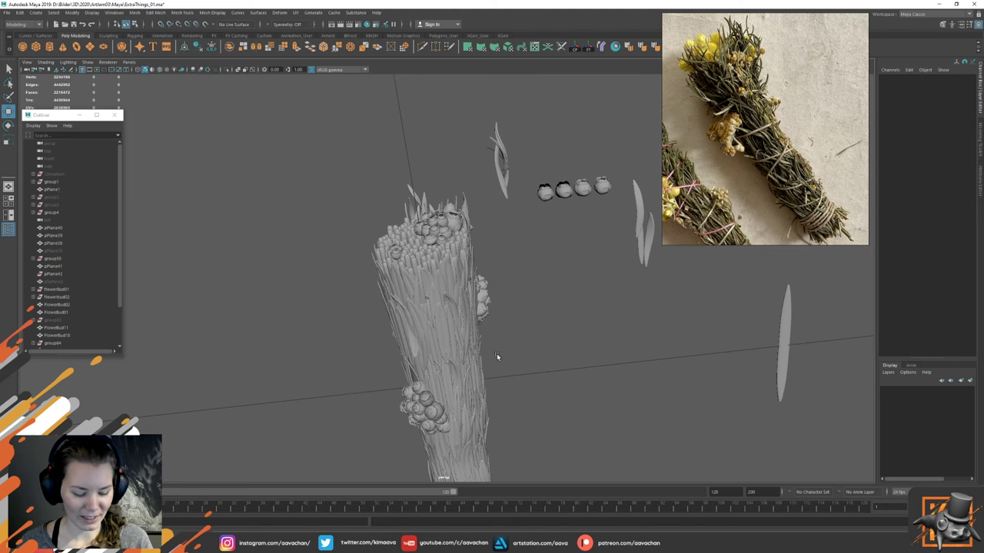
left_click_drag(351, 310, 475, 302, "alt")
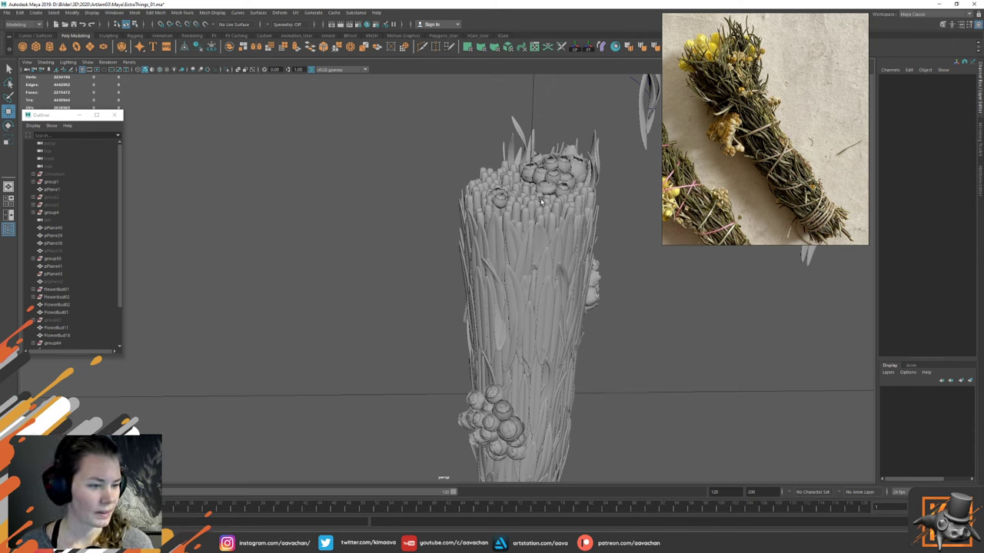
left_click_drag(477, 196, 520, 181, "alt")
Step: Duplicate the small flower bud near the rim of the bundle's flowering end, then rotate, enlarge and place the copy beside it
left_click(518, 179)
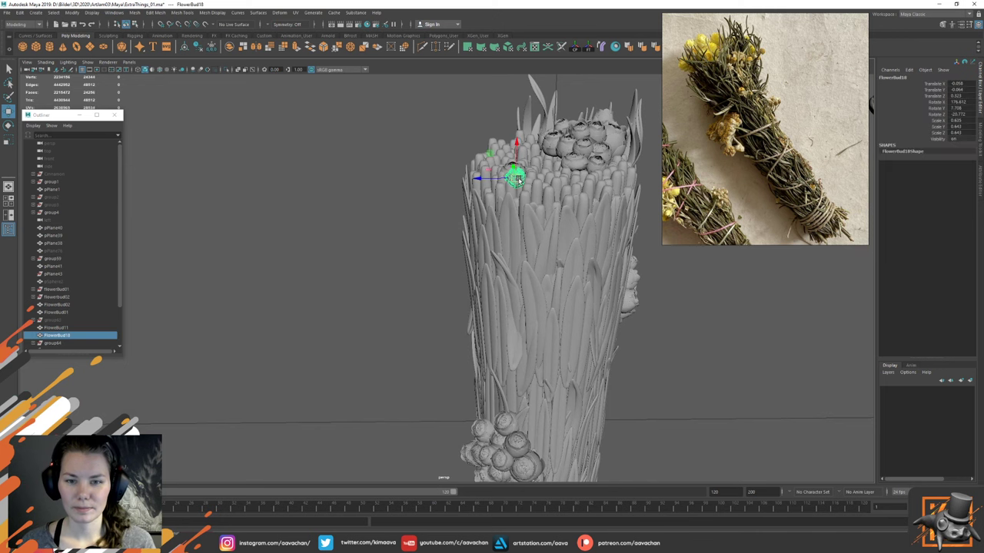
key("f")
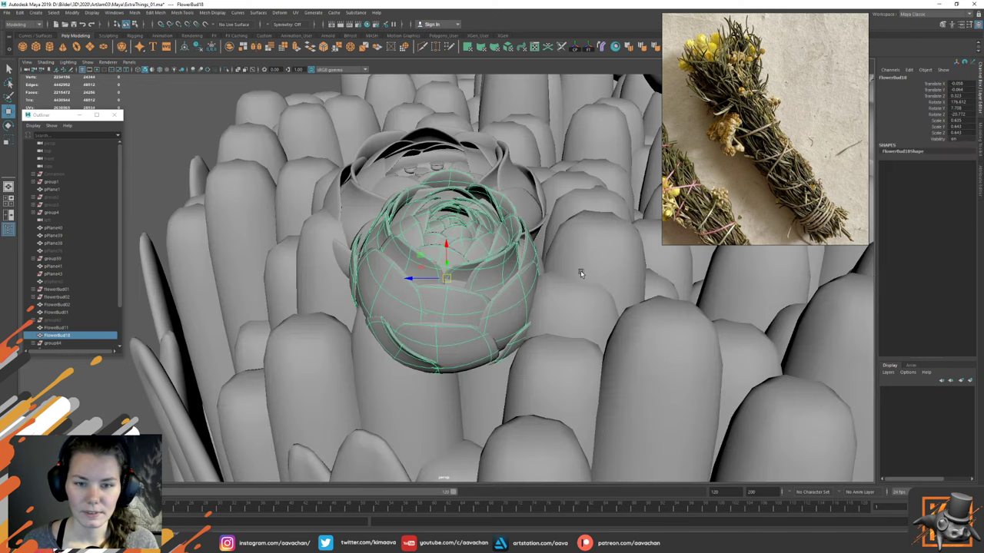
scroll(503, 197, "down", 5)
right_click_drag(502, 198, 540, 235, "alt")
left_click(370, 183)
left_click(447, 264)
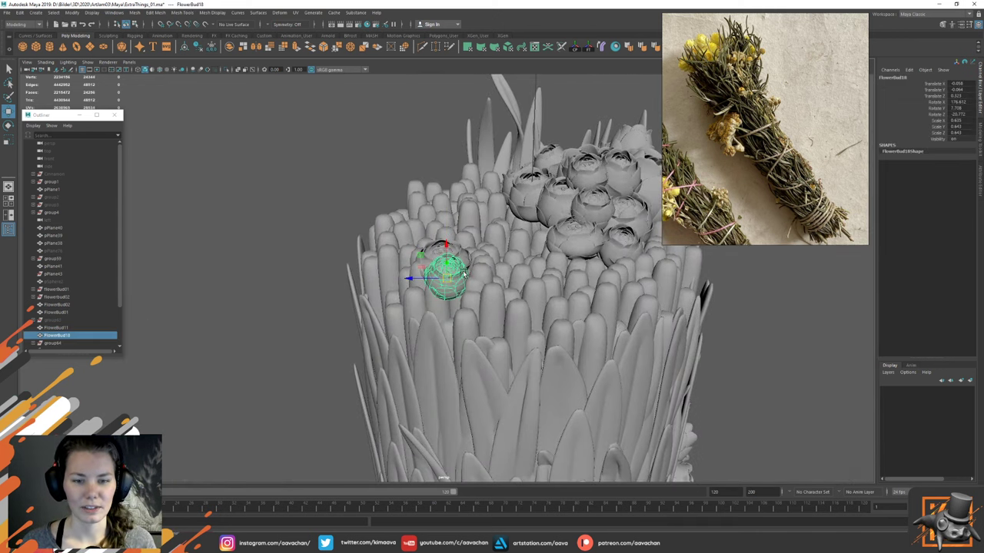
key("ctrl+d")
mouse_move(418, 279)
left_mouse_down()
mouse_move(362, 279)
mouse_move(419, 283)
left_mouse_up()
key("e")
key("r")
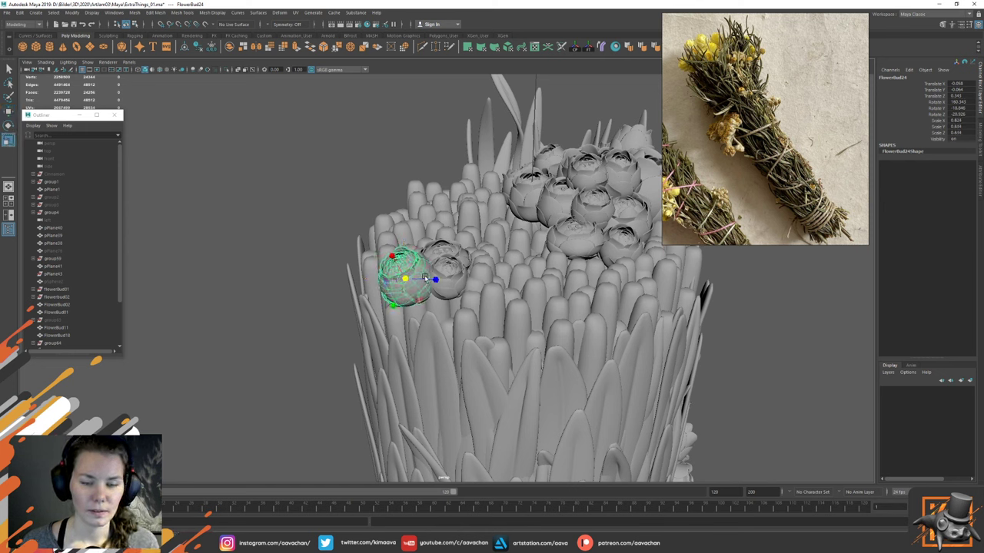
key("w")
left_click_drag(400, 252, 432, 275)
left_click(343, 278)
Step: Duplicate the small flower bud again, rotating the copy and placing it on the front side of the new cluster
left_click(454, 277)
key("ctrl+d")
key("e")
key("w")
left_click_drag(343, 301, 397, 269, "alt")
left_click_drag(400, 308, 426, 322, "alt")
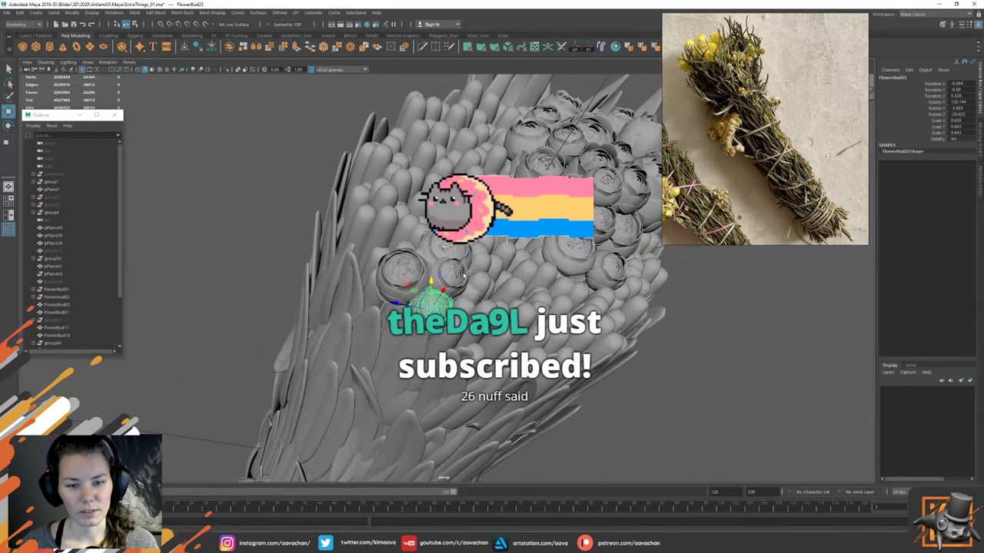
left_click_drag(432, 282, 484, 318, "alt")
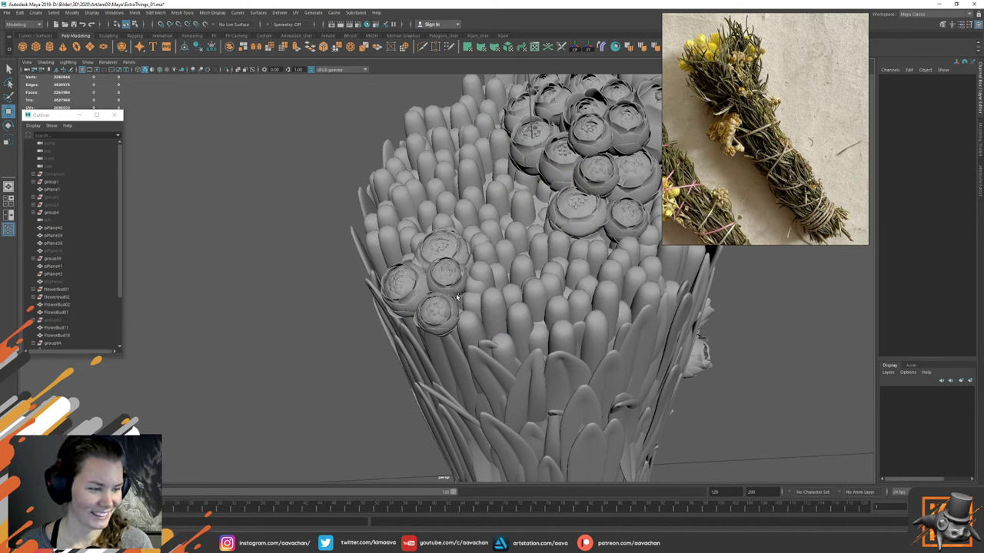
Step: Duplicate the cluster's front bud, then move the copy toward the bundle's outer rim and tilt it outward
left_click_drag(335, 322, 371, 283, "alt")
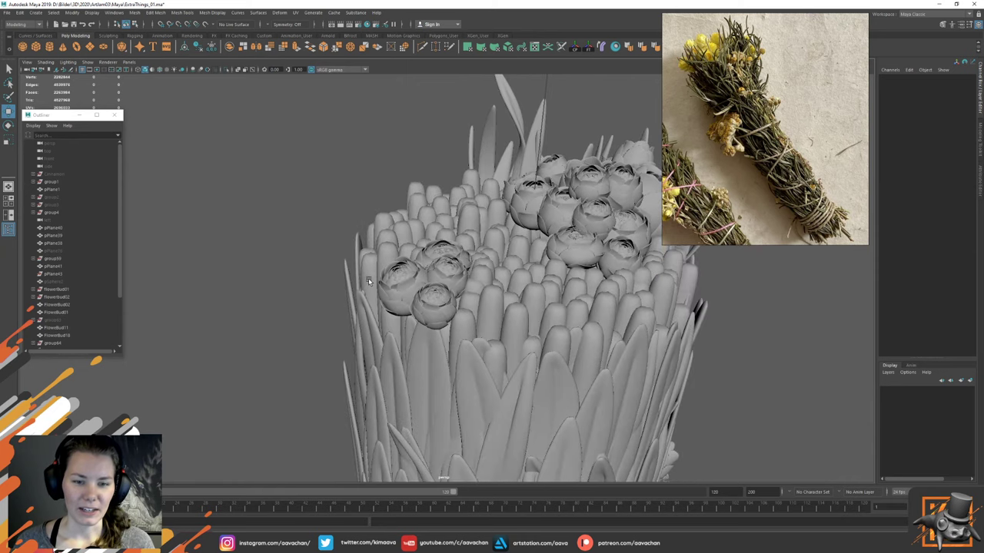
left_click(424, 300)
left_click_drag(520, 338, 461, 301, "alt")
key("ctrl+d")
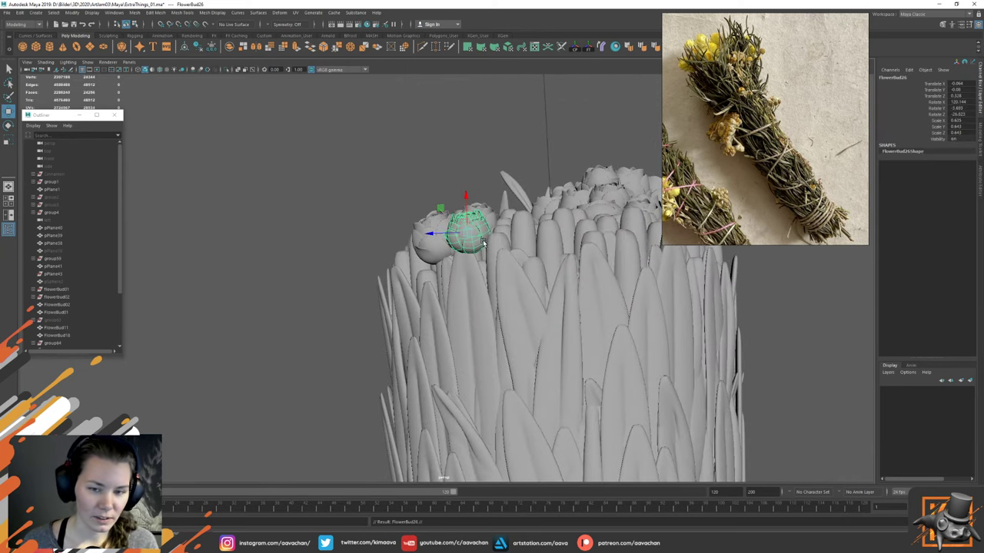
mouse_move(466, 201)
left_mouse_down()
mouse_move(390, 250)
mouse_move(477, 282)
mouse_move(415, 283)
mouse_move(467, 284)
mouse_move(490, 262)
mouse_move(457, 232)
mouse_move(457, 217)
left_mouse_up()
key("e")
key("w")
key("e")
key("w")
left_click_drag(415, 243, 418, 275, "alt")
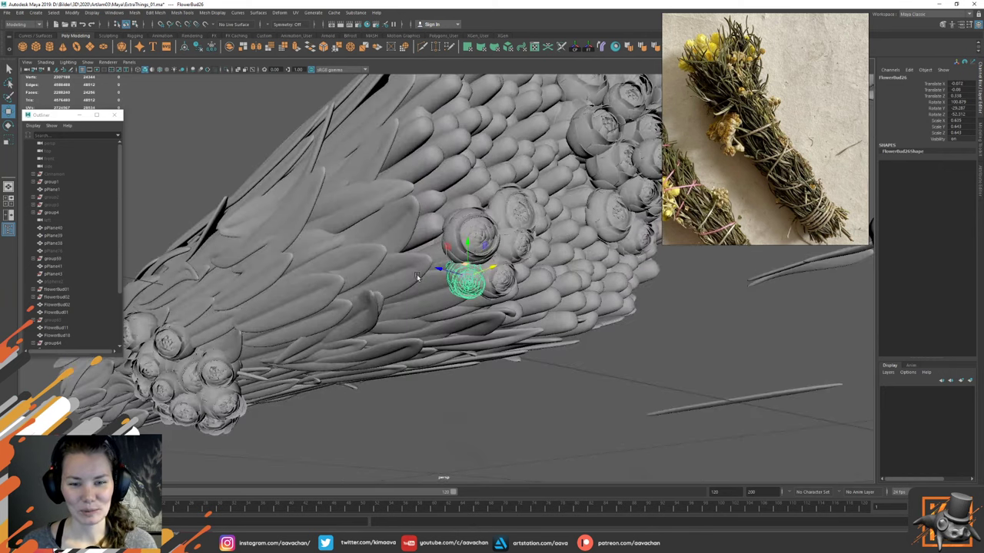
Step: Refine the position and rotation of the copied rim bud so it sits against the neighbouring buds
left_click_drag(467, 241, 469, 248)
left_click_drag(471, 248, 421, 249, "alt")
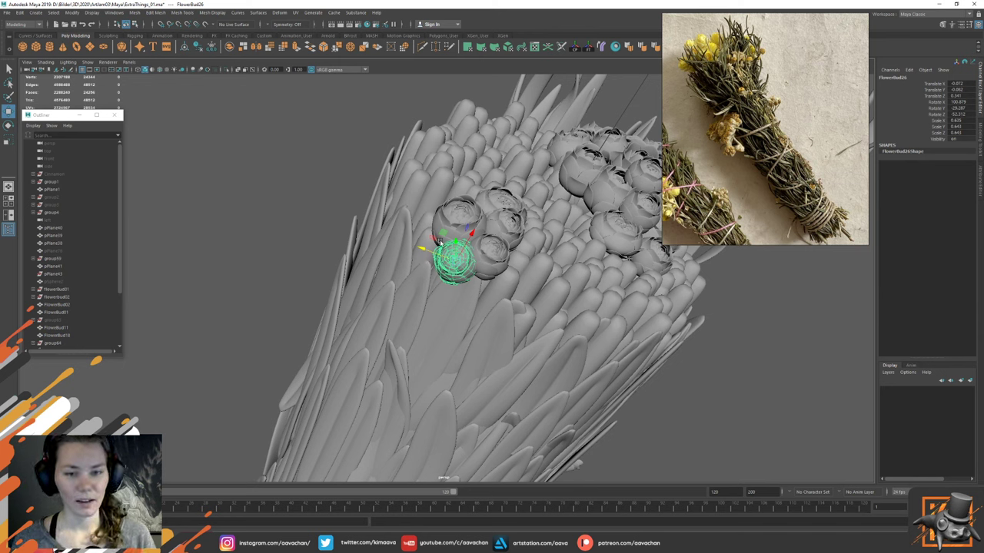
left_click_drag(435, 256, 410, 297)
key("e")
key("w")
Step: Duplicate the larger flower bud at the back of the new cluster, then shrink the copy and move it in among the buds
left_click(485, 190)
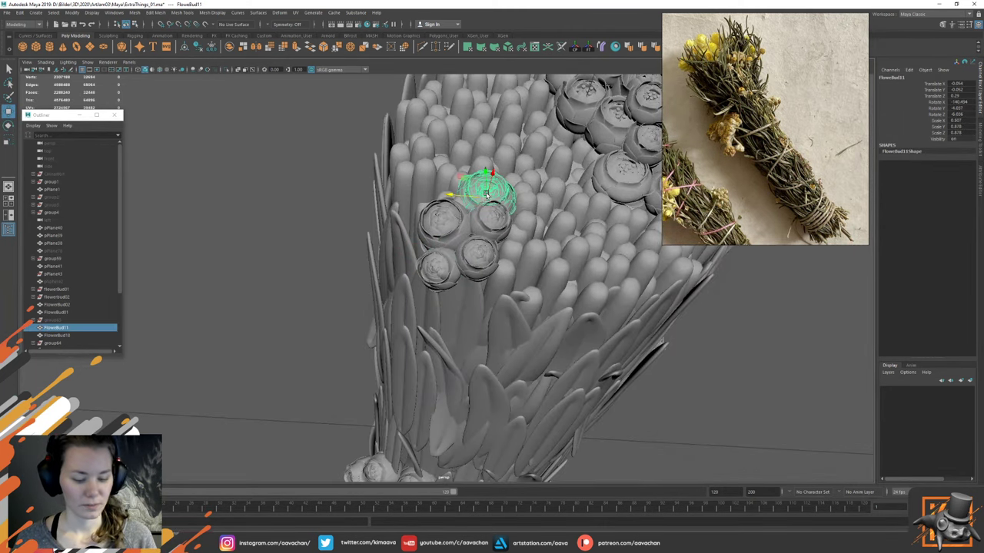
key("ctrl+d")
left_click_drag(507, 272, 511, 286, "alt")
key("r")
left_click_drag(482, 196, 406, 193)
key("w")
left_click_drag(449, 160, 437, 237, "alt")
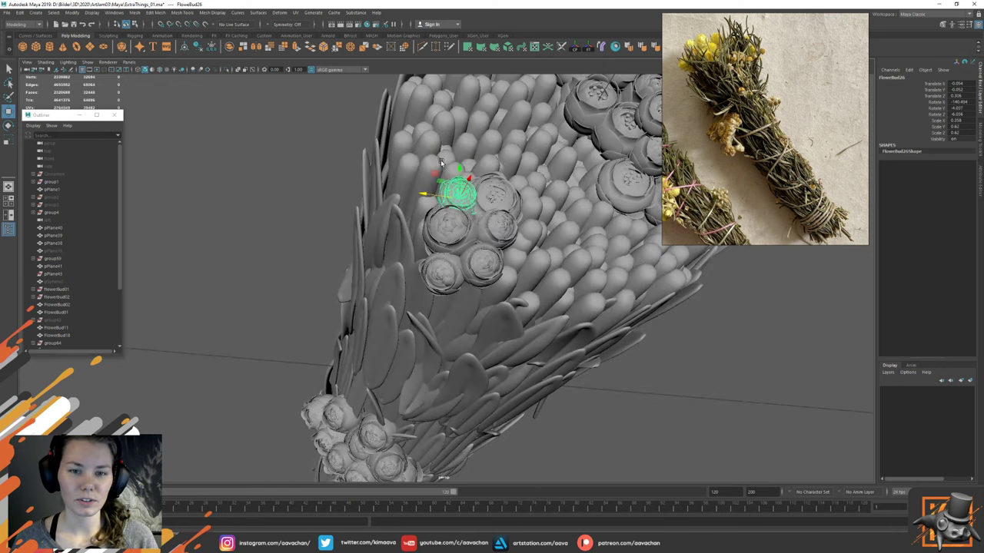
mouse_move(466, 195)
left_mouse_down()
mouse_move(487, 240)
mouse_move(461, 196)
left_mouse_up()
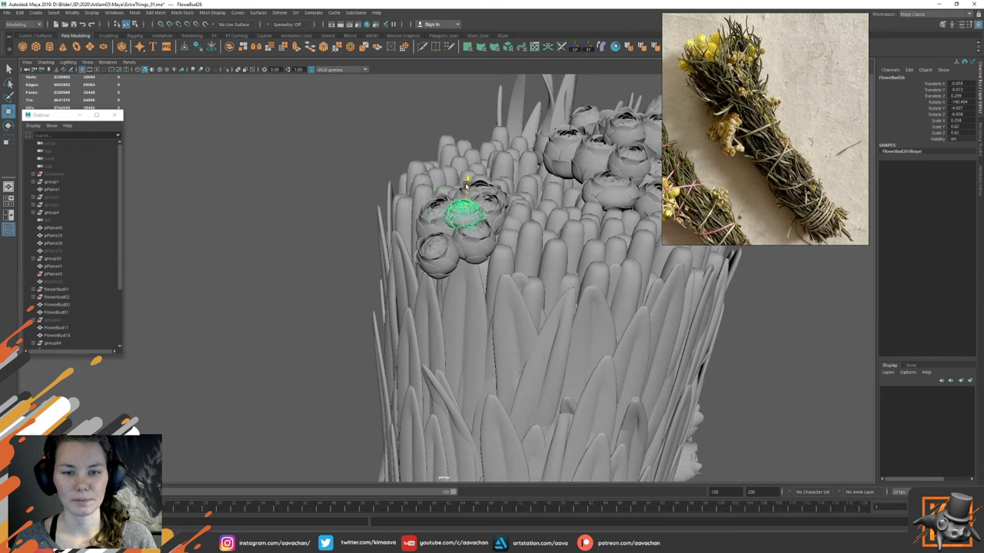
Step: Scale the copied bud to about 0.472 in Y and Z, rotate it and fit it into the gap between the cluster's buds
key("r")
left_click_drag(465, 185, 444, 231, "ctrl")
key("e")
key("w")
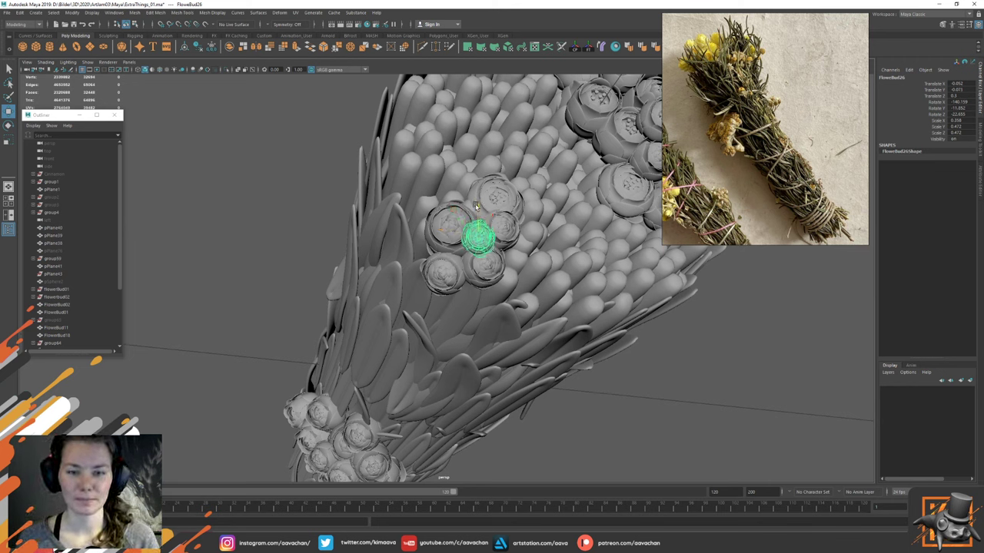
left_click_drag(513, 284, 504, 254, "alt")
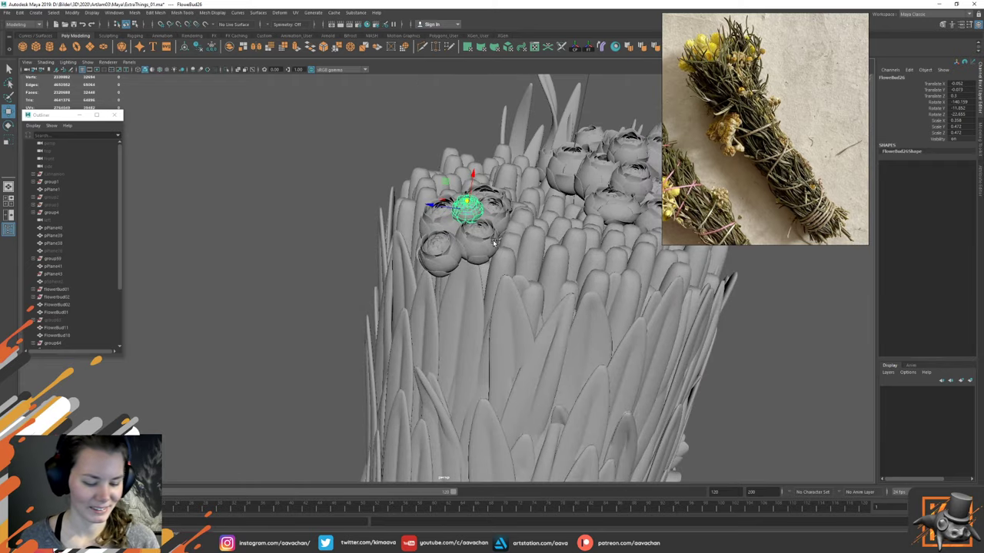
Step: Duplicate the small bud in the cluster's gap and move the copy toward the bundle's outer rim
key("ctrl+d")
key("w")
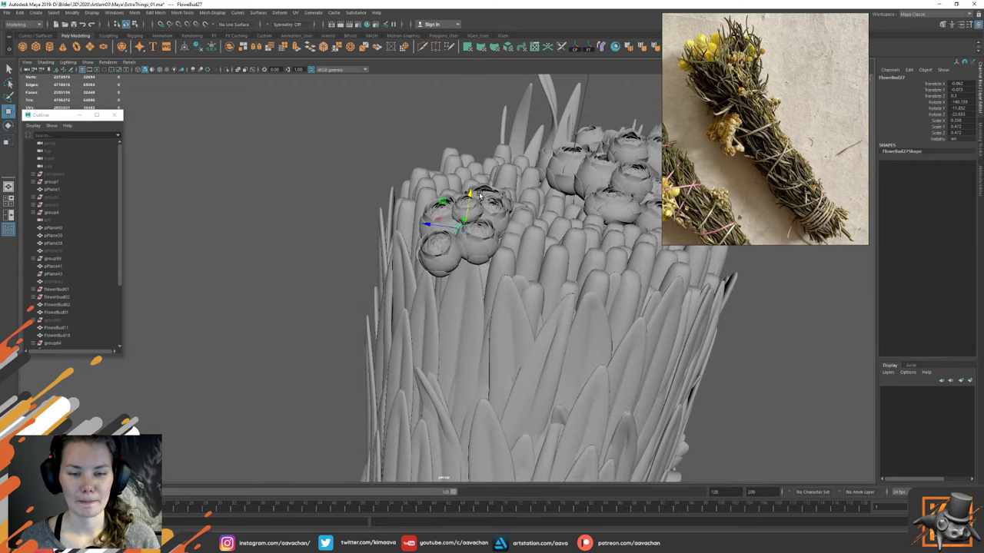
left_click_drag(498, 217, 447, 224, "alt")
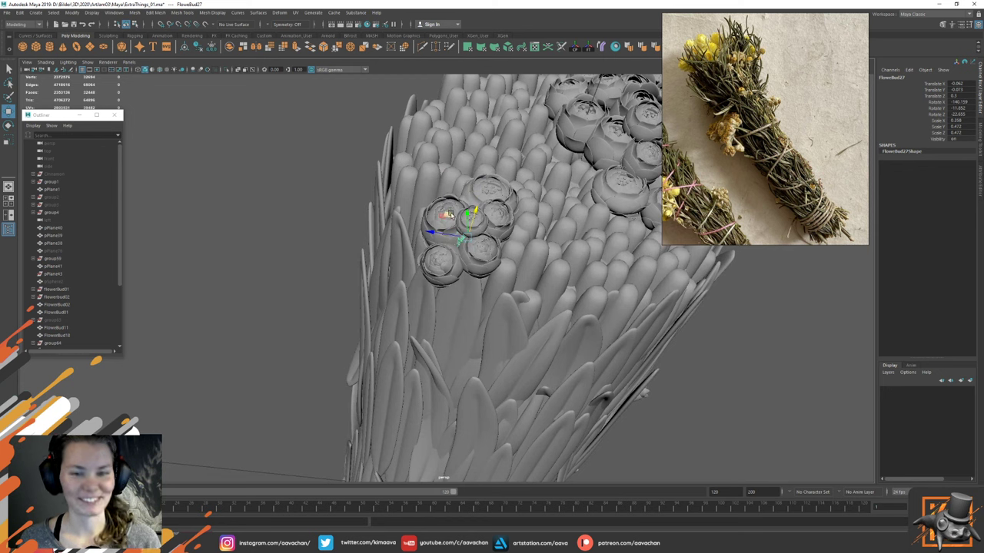
left_click_drag(460, 232, 458, 213, "alt")
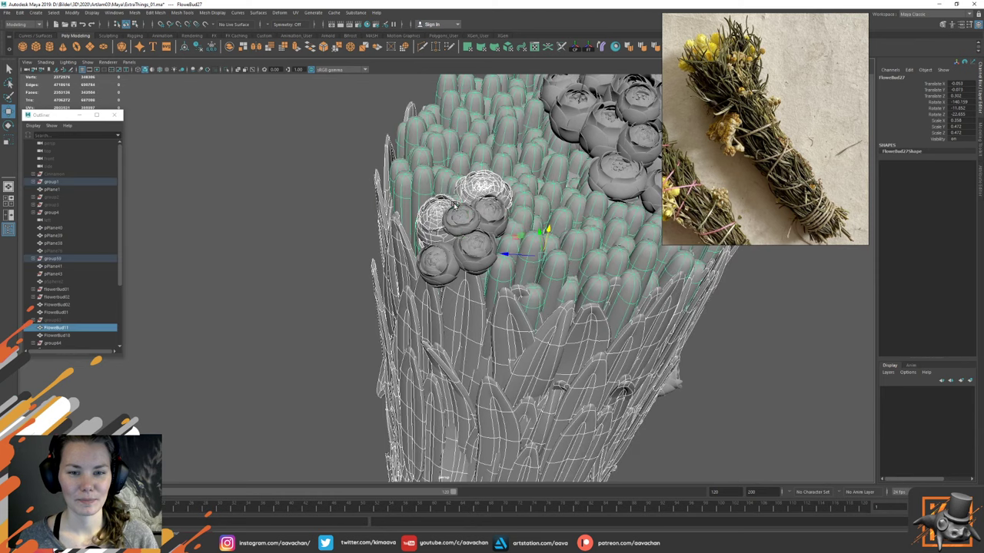
left_click(456, 218)
left_click(455, 219)
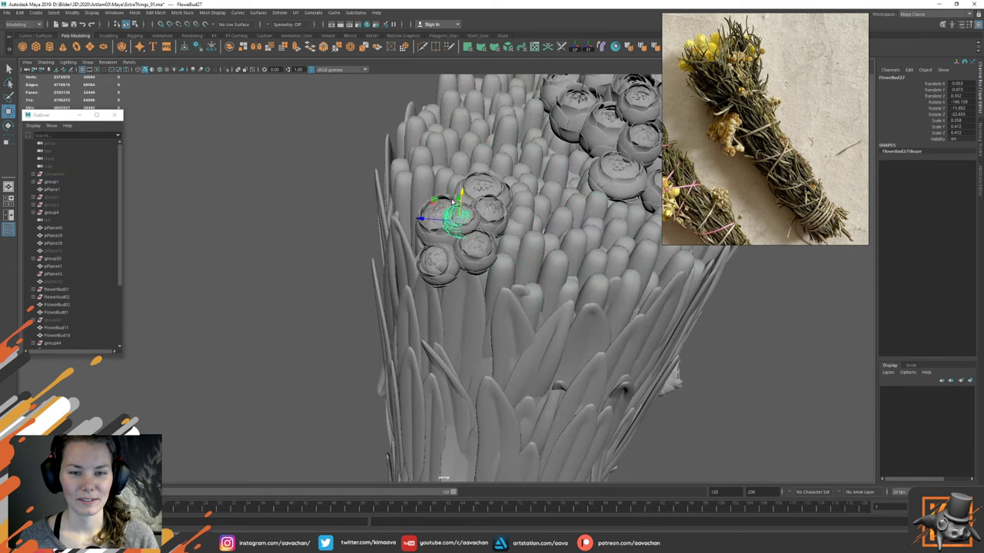
left_click_drag(457, 208, 455, 212)
Step: Rotate and lower the small copy, scale it to about 0.451 in X, and fit it between the cluster's front buds
left_click_drag(523, 241, 476, 218, "alt")
key("e")
key("w")
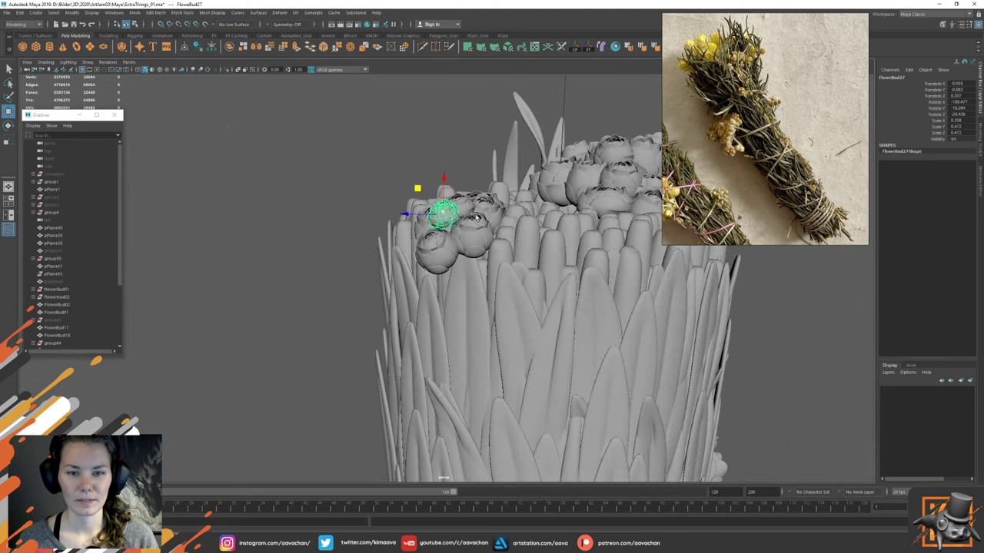
left_click_drag(445, 185, 446, 193)
key("r")
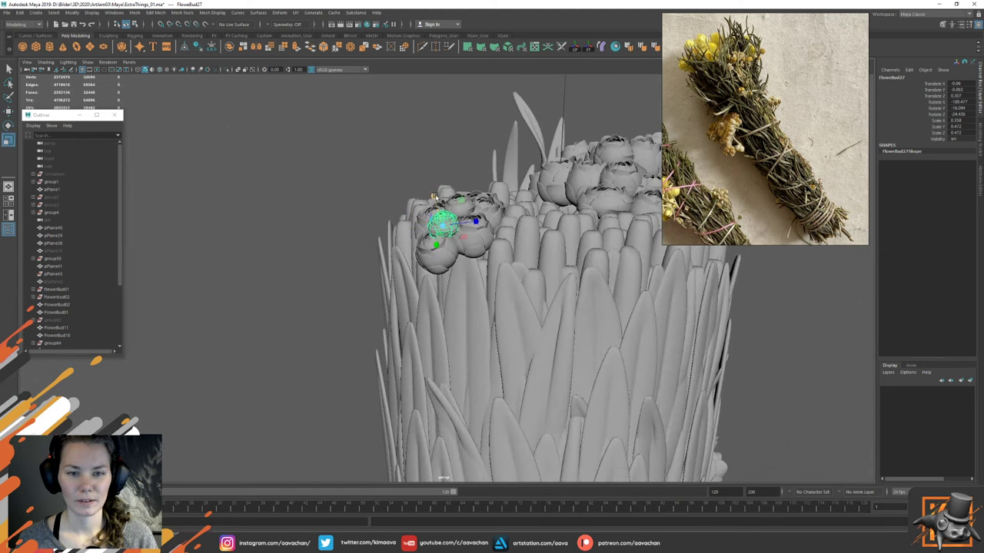
key("e")
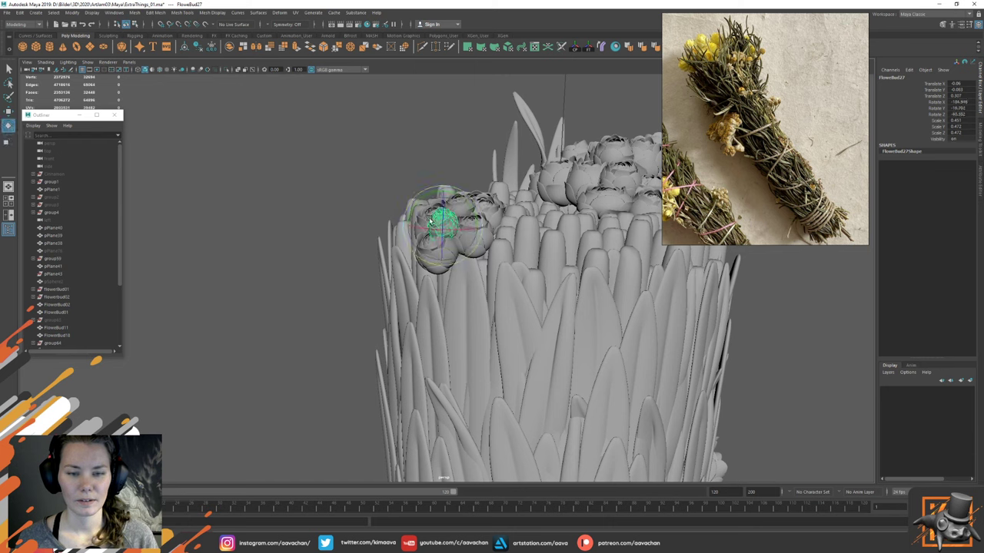
key("w")
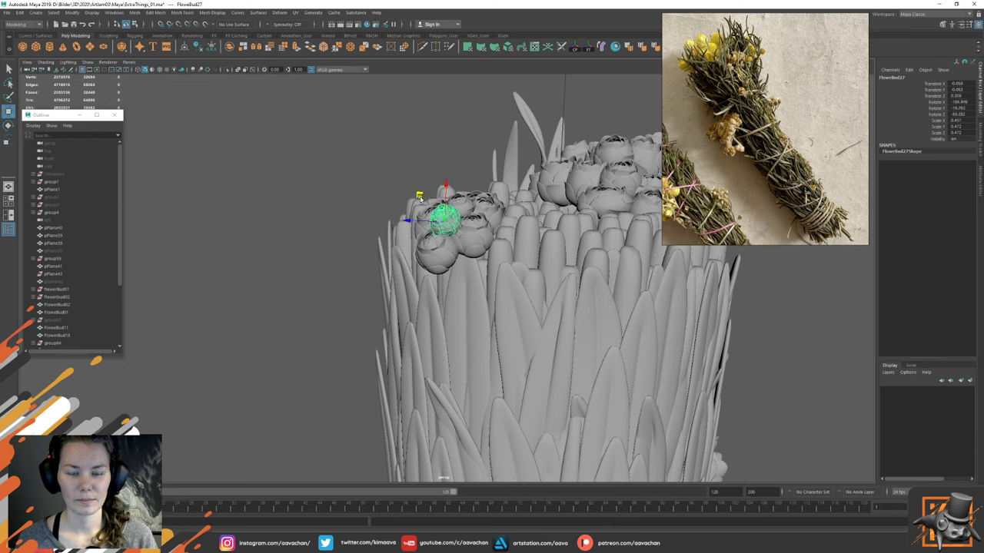
Step: Duplicate the larger bud on the cluster's outer side and move the copy behind it, toward the bundle's middle
left_click(350, 199)
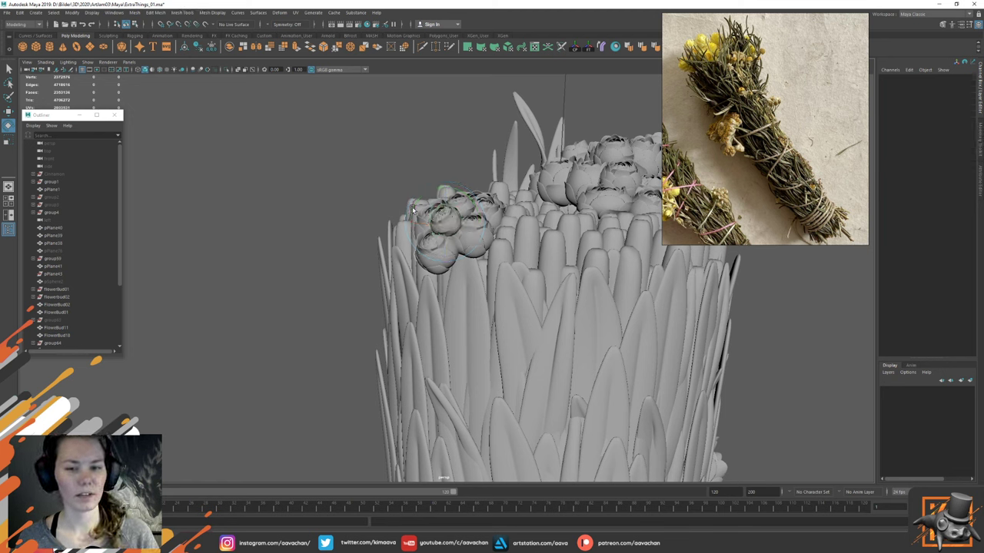
mouse_move(451, 199)
left_mouse_down("alt")
mouse_move(474, 226)
mouse_move(451, 187)
left_mouse_up("alt")
left_click(478, 230)
left_click_drag(477, 226, 421, 244, "alt")
key("w")
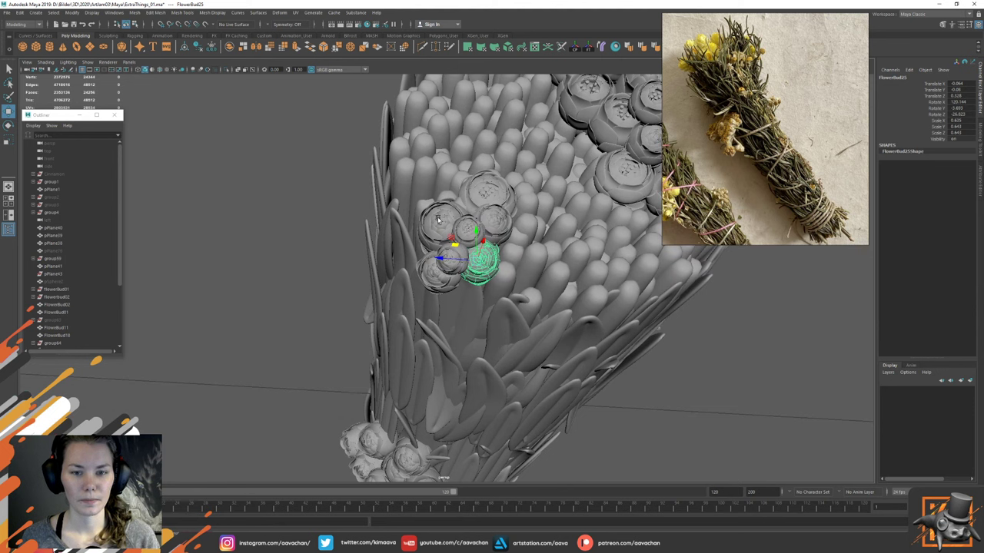
left_click(439, 220)
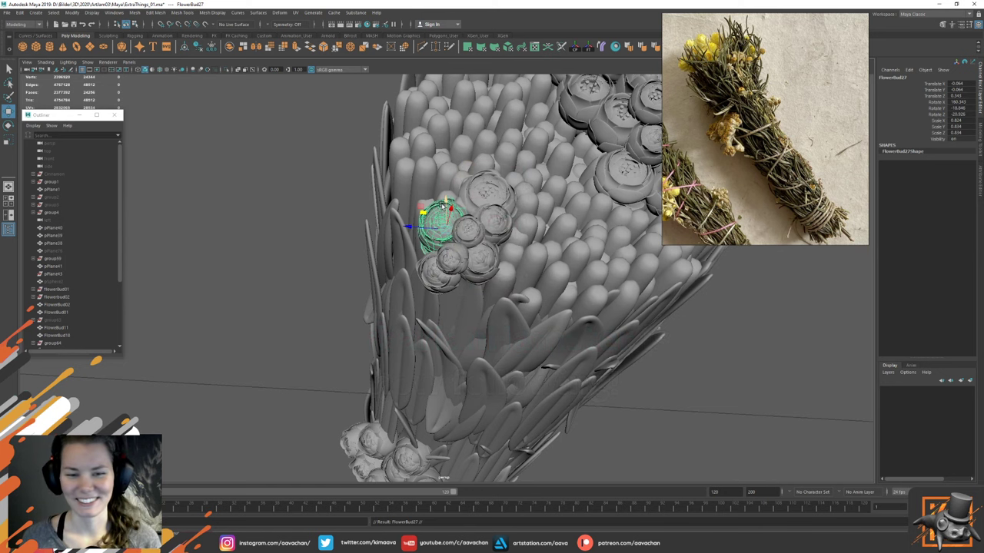
left_click_drag(444, 206, 446, 181)
Step: Rotate the copied larger bud, scale it down, and settle it on the stems behind the cluster
key("e")
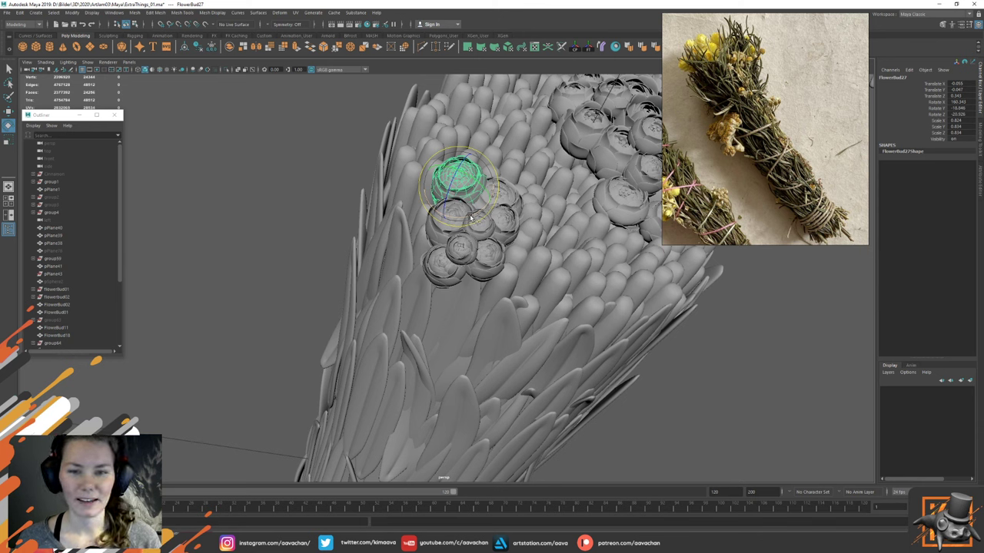
mouse_move(471, 219)
left_mouse_down()
mouse_move(421, 215)
mouse_move(476, 209)
left_mouse_up()
key("r")
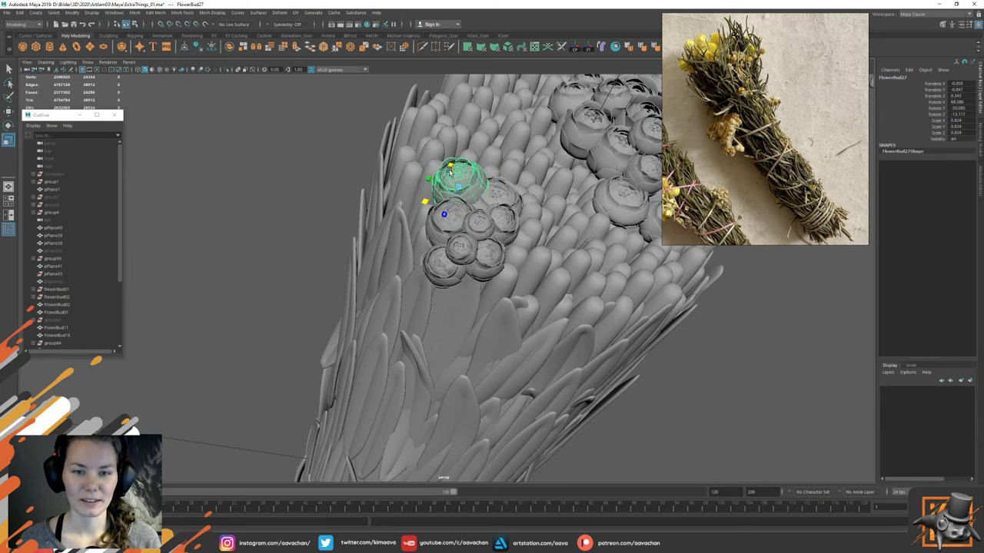
left_click_drag(449, 169, 455, 176, "ctrl")
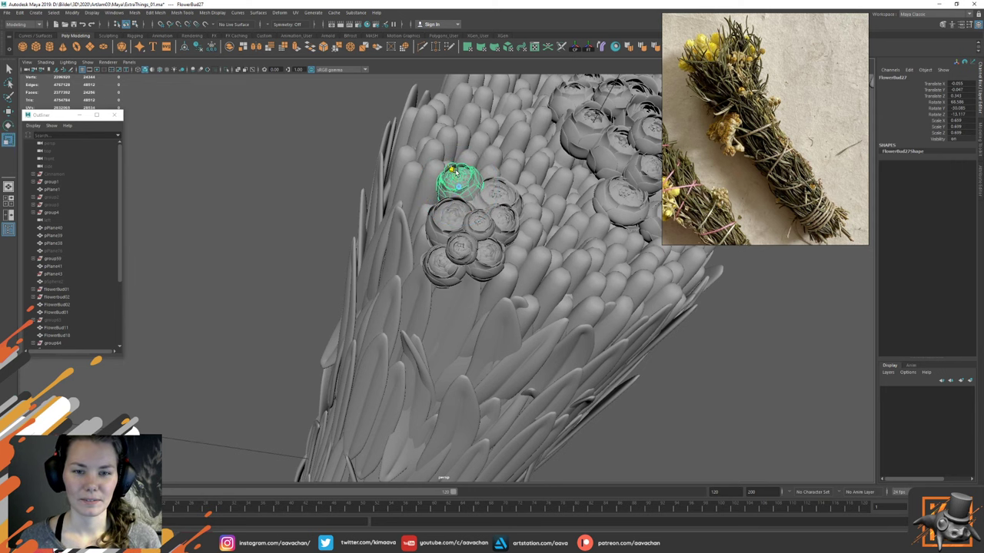
left_click_drag(490, 229, 450, 154, "alt")
key("e")
key("w")
left_click(362, 213)
Step: Examine the newly placed bud and the whole cluster up close from several angles
left_click_drag(492, 255, 487, 224, "alt")
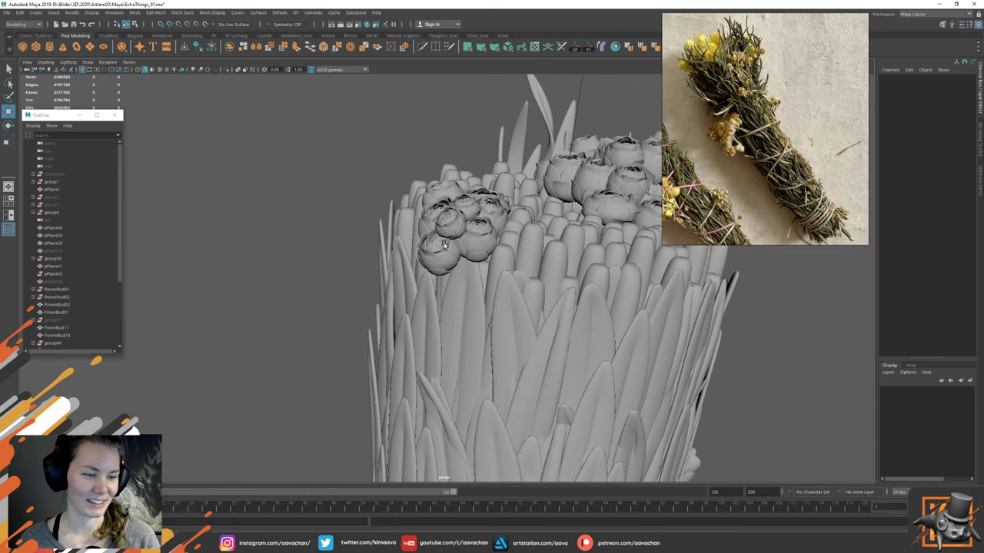
left_click_drag(478, 233, 478, 243, "alt")
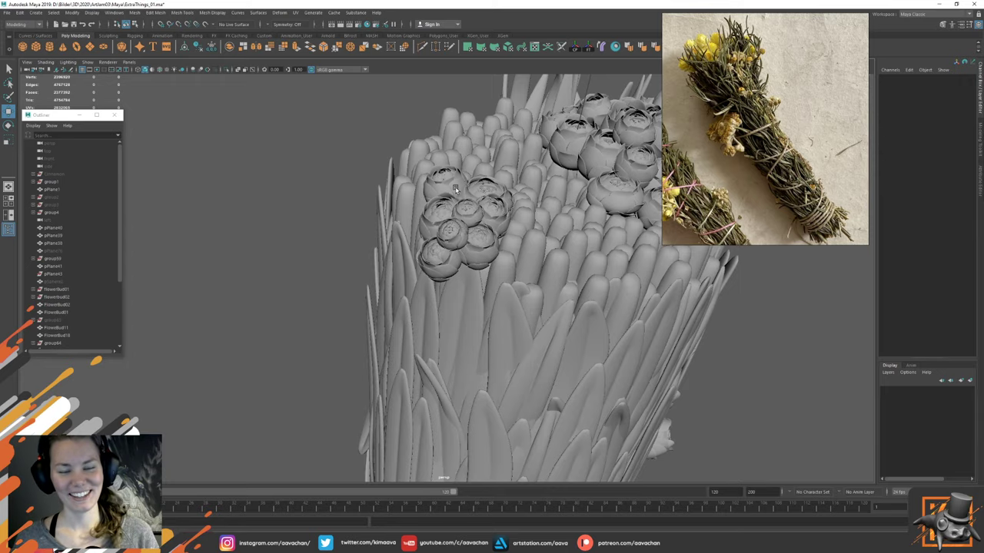
left_click(457, 190)
key("f")
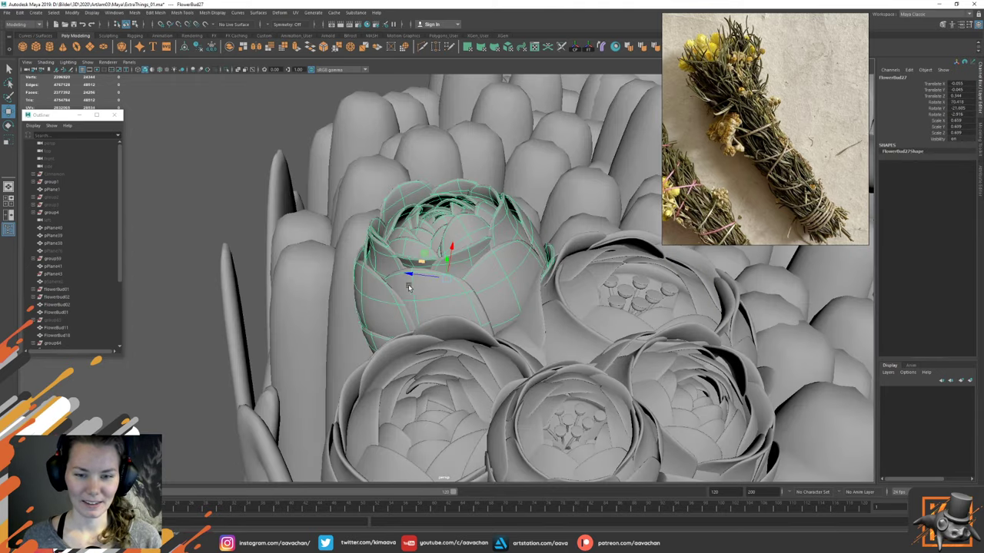
left_click_drag(408, 285, 474, 313, "alt")
right_click_drag(555, 357, 477, 338, "alt")
left_click_drag(476, 338, 404, 265, "alt")
left_click_drag(347, 304, 424, 285, "alt")
right_click_drag(424, 284, 519, 321, "alt")
left_click_drag(518, 281, 520, 296, "alt")
Step: Duplicate the newest bud at the cluster's back, then shift and rotate the copy beside it
left_click(515, 278)
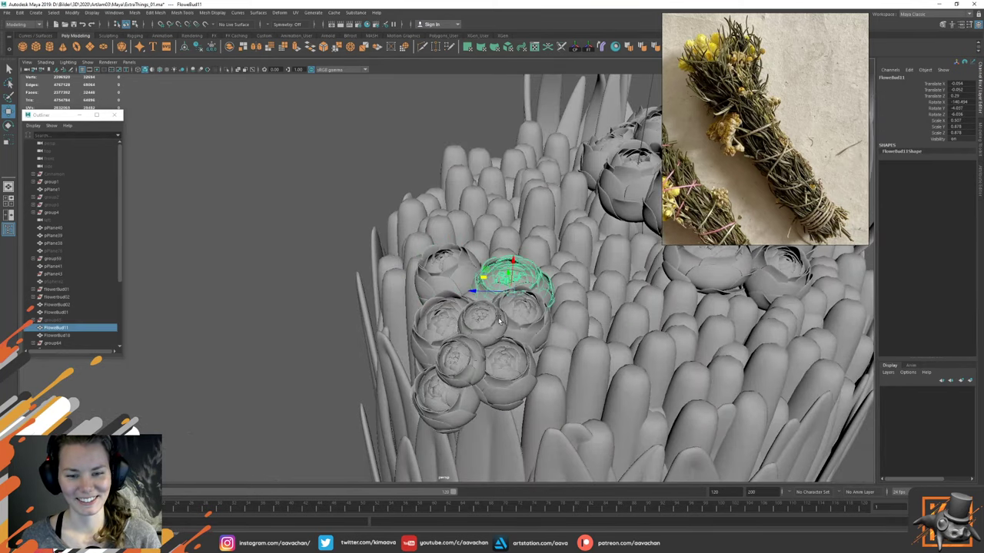
left_click(444, 274)
key("ctrl+d")
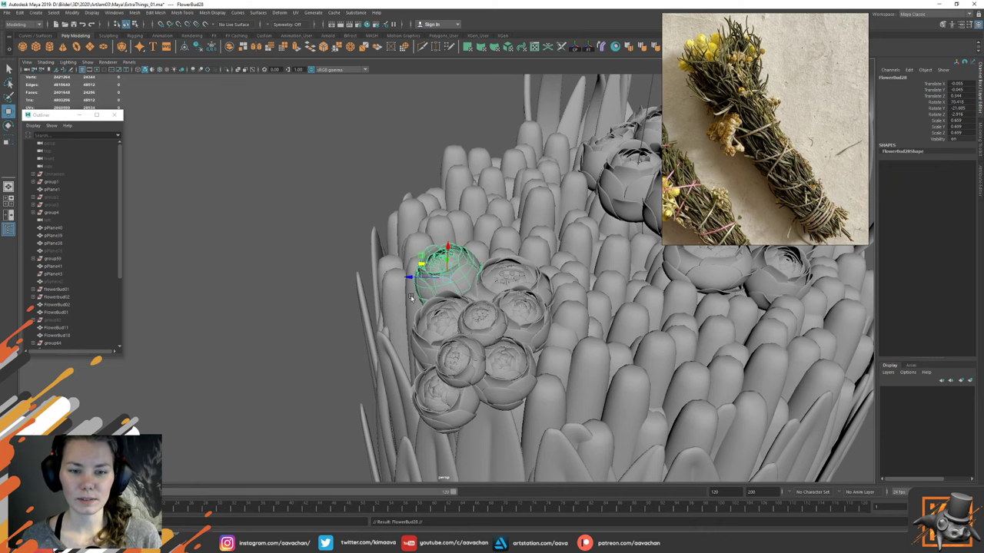
left_click_drag(412, 275, 500, 330)
key("e")
key("w")
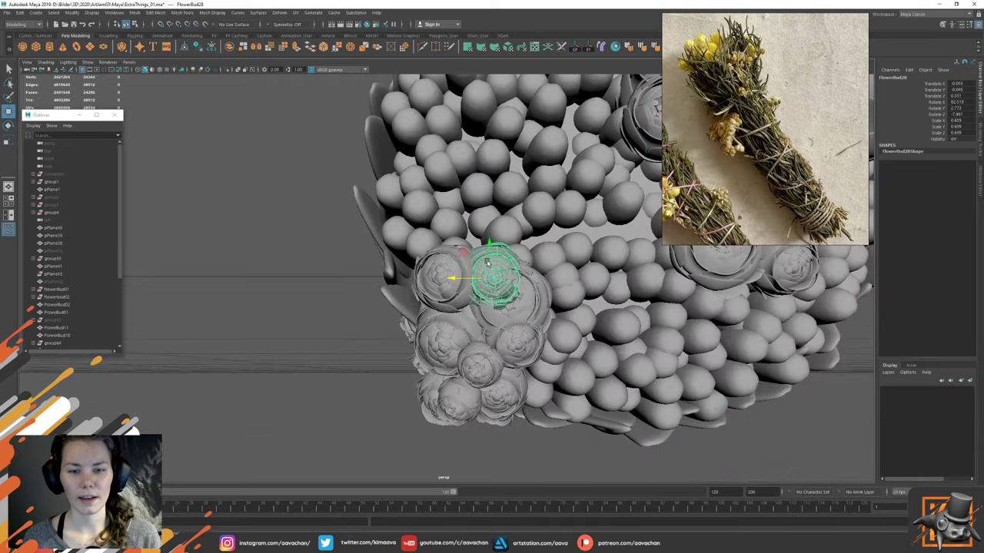
Step: Move the copied bud behind the cluster, enlarge it to about 0.816 in Y and Z, and tilt it
mouse_move(487, 263)
left_mouse_down()
mouse_move(480, 206)
mouse_move(493, 271)
mouse_move(497, 249)
left_mouse_up()
key("r")
key("e")
key("w")
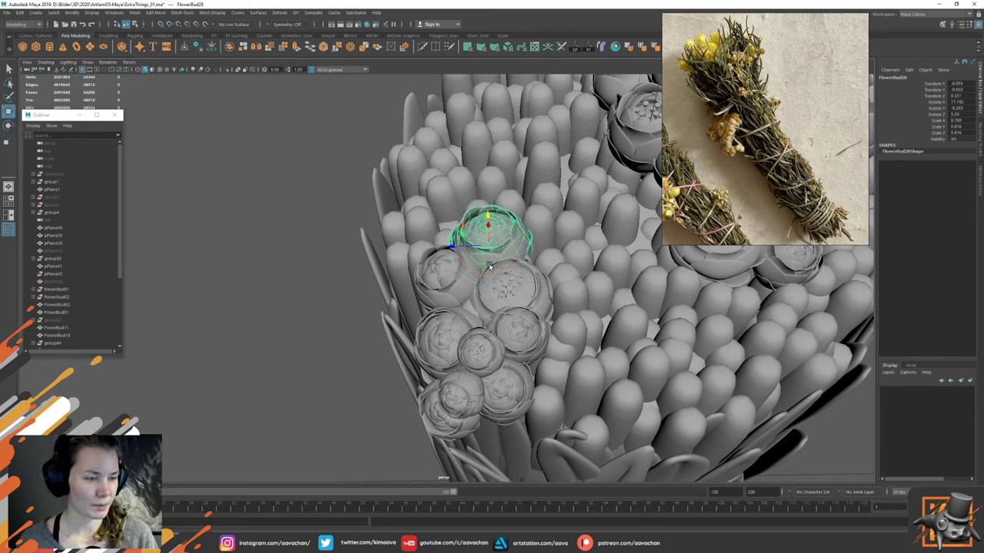
Step: Turn the enlarged back bud further around X and nudge it away from the two buds in front
left_click_drag(457, 187, 530, 226, "alt")
key("e")
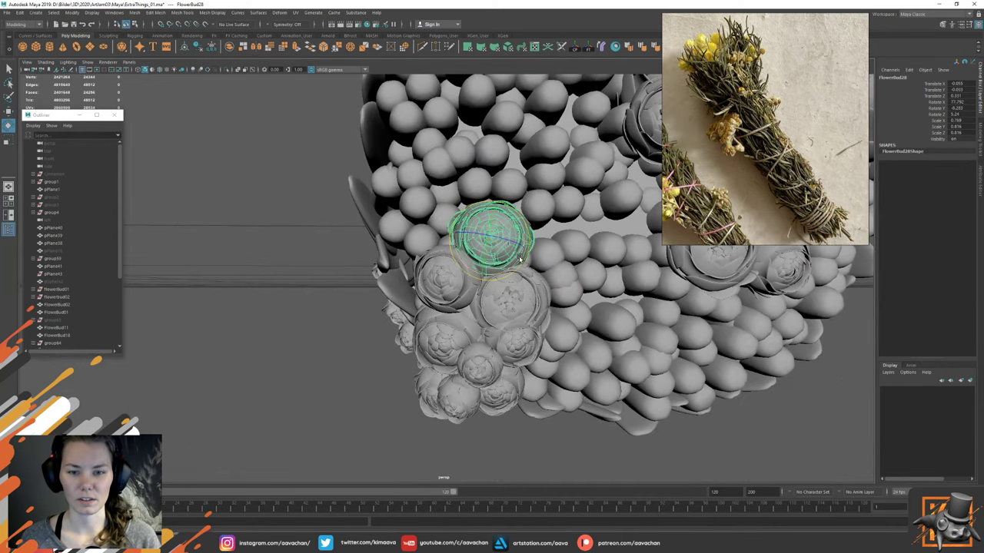
key("w")
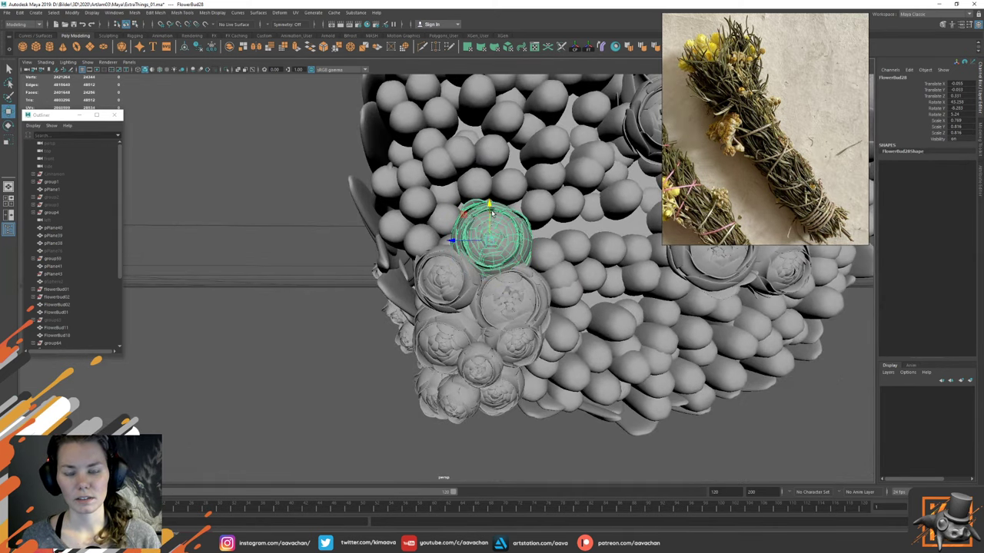
left_click_drag(488, 201, 489, 198)
left_click_drag(451, 232, 454, 231)
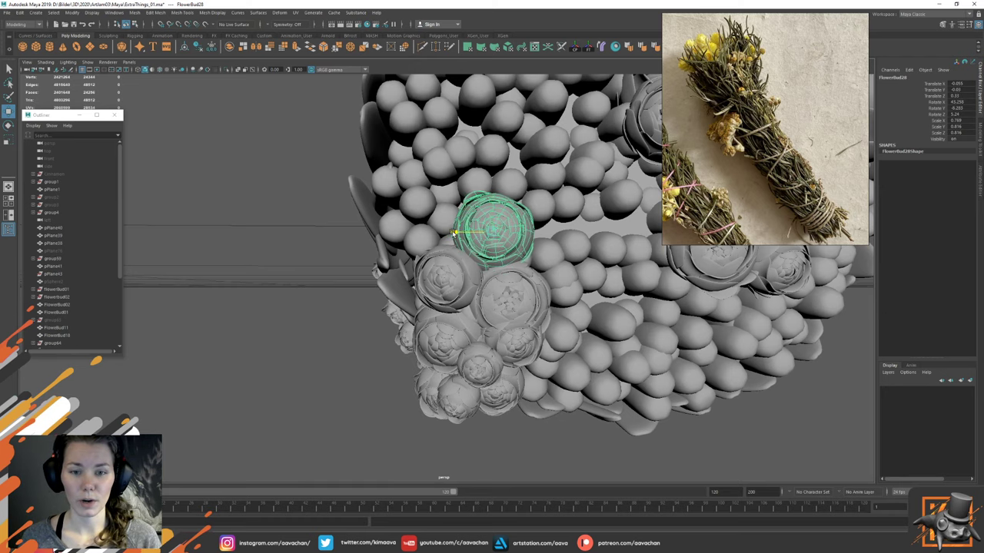
left_click_drag(505, 300, 530, 269, "alt")
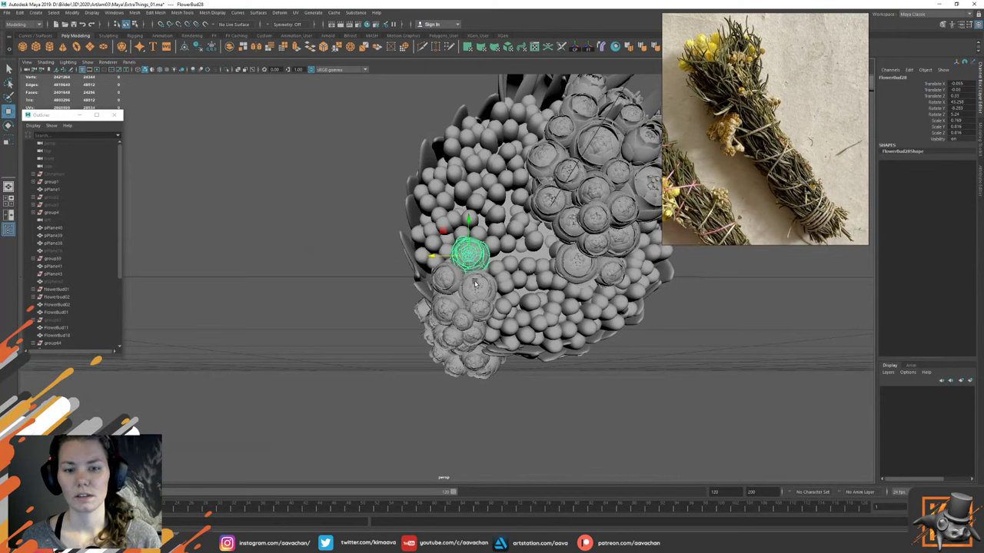
Step: Scale the back bud up to about 1.076 in Y and Z and shift it farther back from its neighbours
key("r")
key("w")
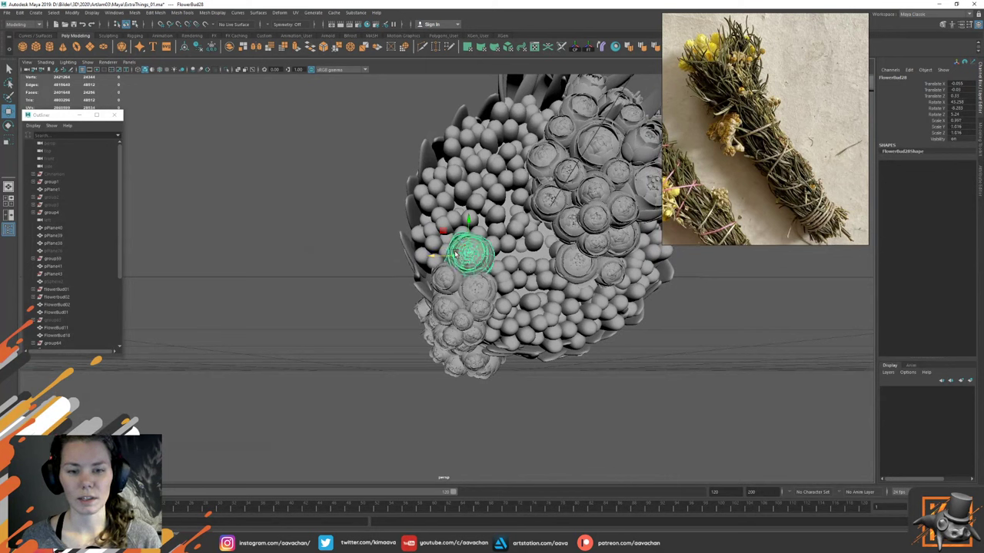
key("e")
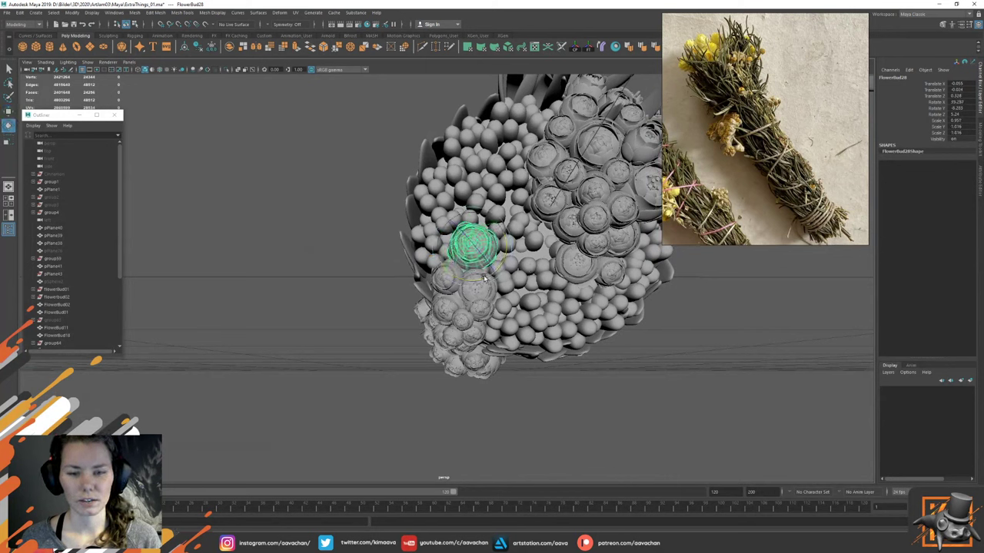
key("w")
Step: Enlarge the open bud in front of the back bud to about 1.035 in Y and Z and move it inward
left_click(479, 290)
left_click_drag(480, 291, 481, 276, "alt")
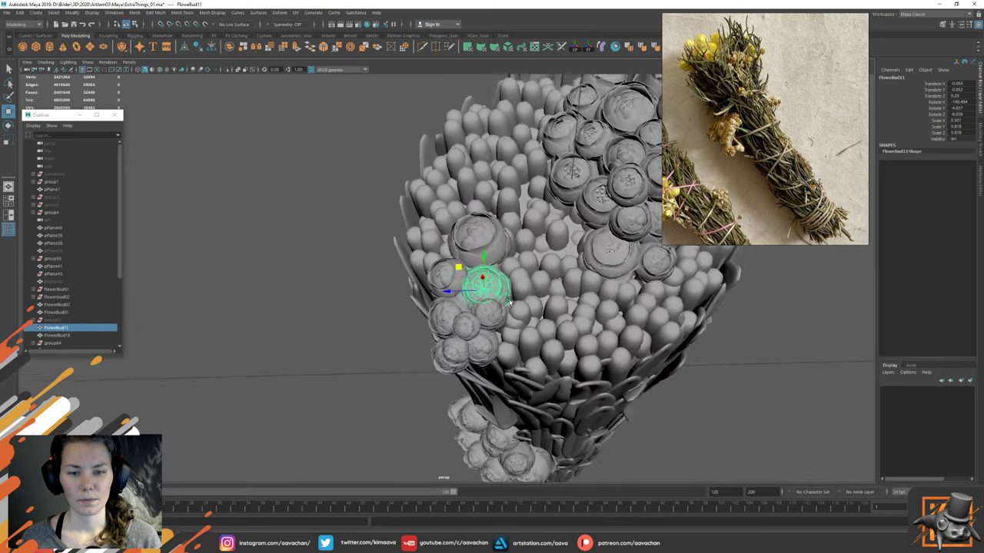
scroll(480, 274, "up", 3)
key("r")
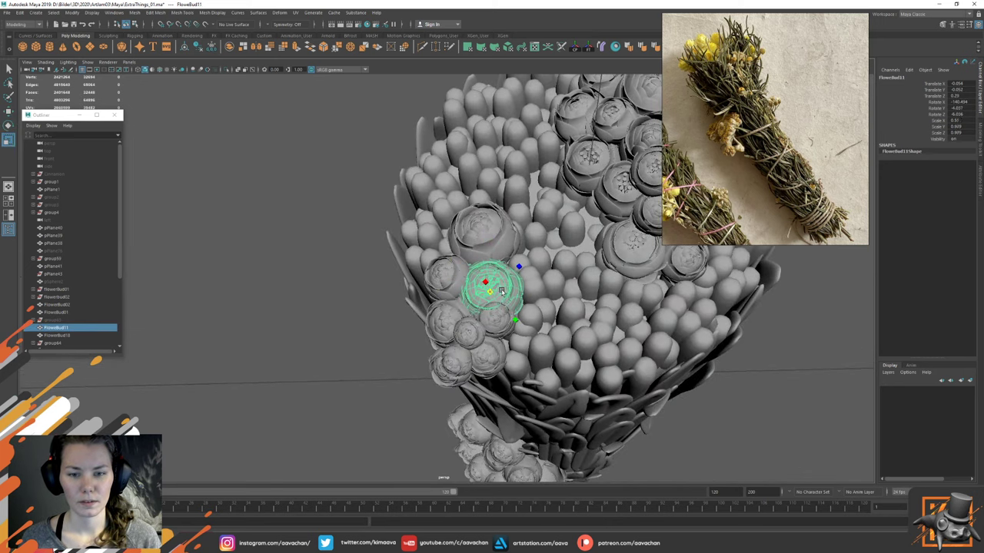
key("w")
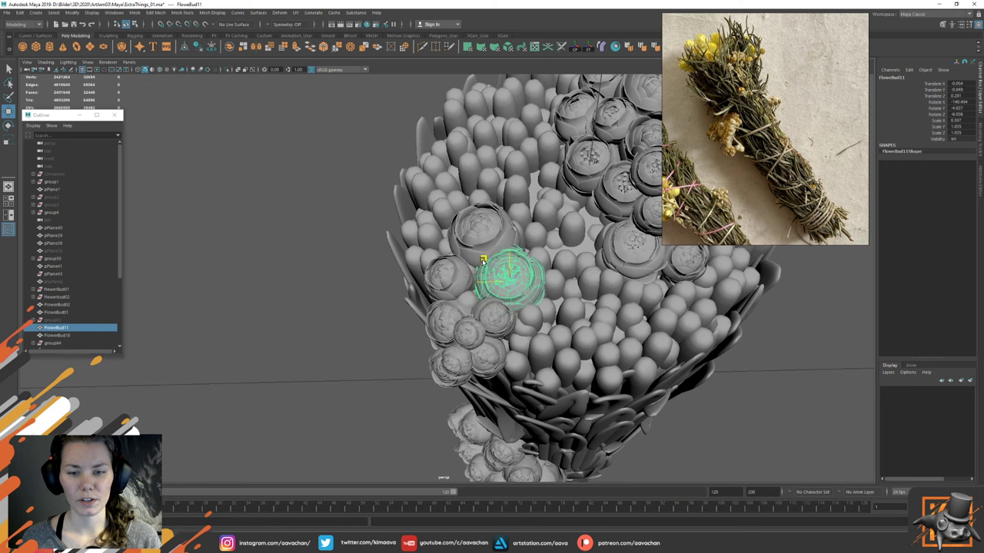
left_click_drag(483, 261, 485, 261)
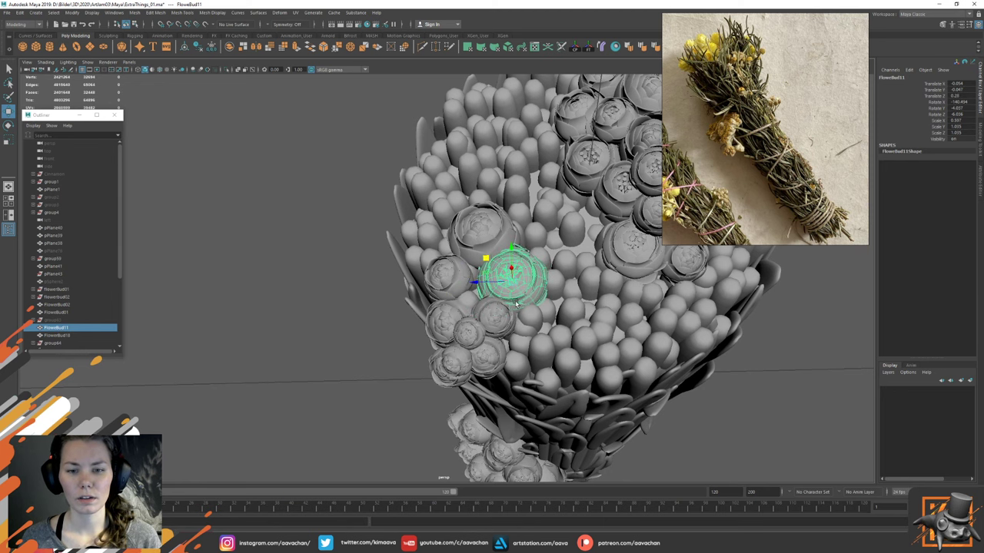
left_click_drag(532, 303, 471, 302, "alt")
scroll(470, 301, "up", 3)
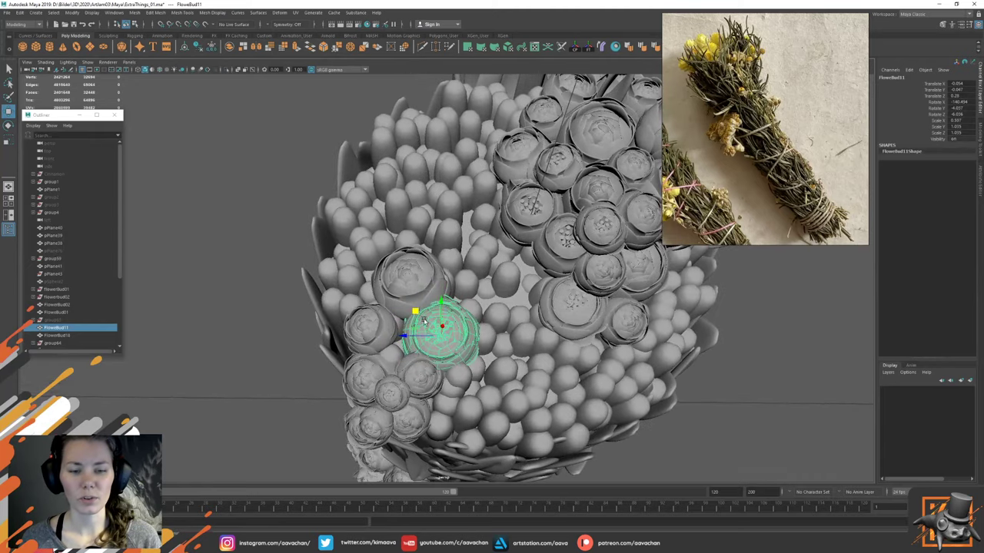
Step: Enlarge the outer bud beside the two largest ones to about 0.897 in Y and Z
left_click(385, 318)
key("r")
left_click_drag(369, 329, 377, 337)
key("w")
left_click_drag(446, 371, 482, 333, "alt")
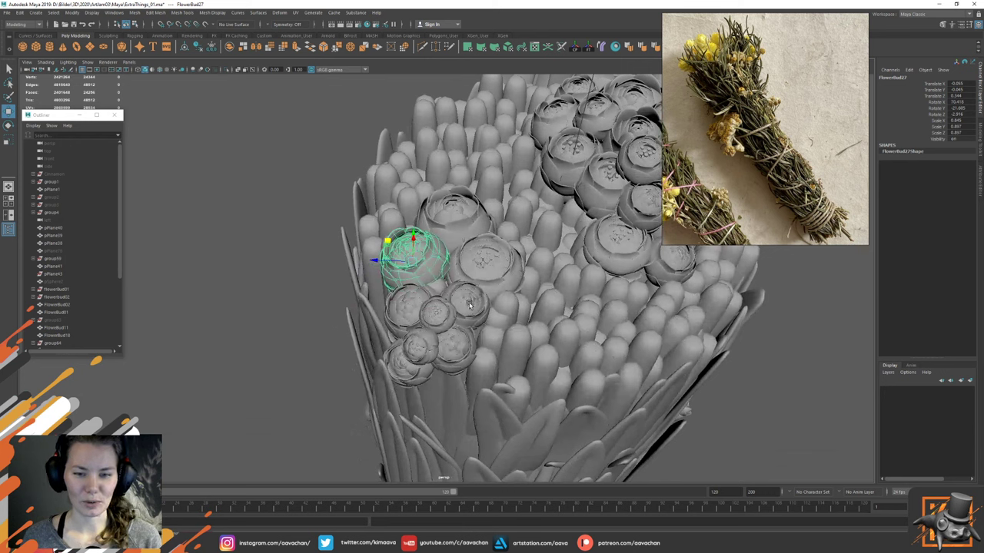
Step: Resize the small bud in front of the large open bud and shift it sideways against its neighbours
left_click(469, 305)
key("r")
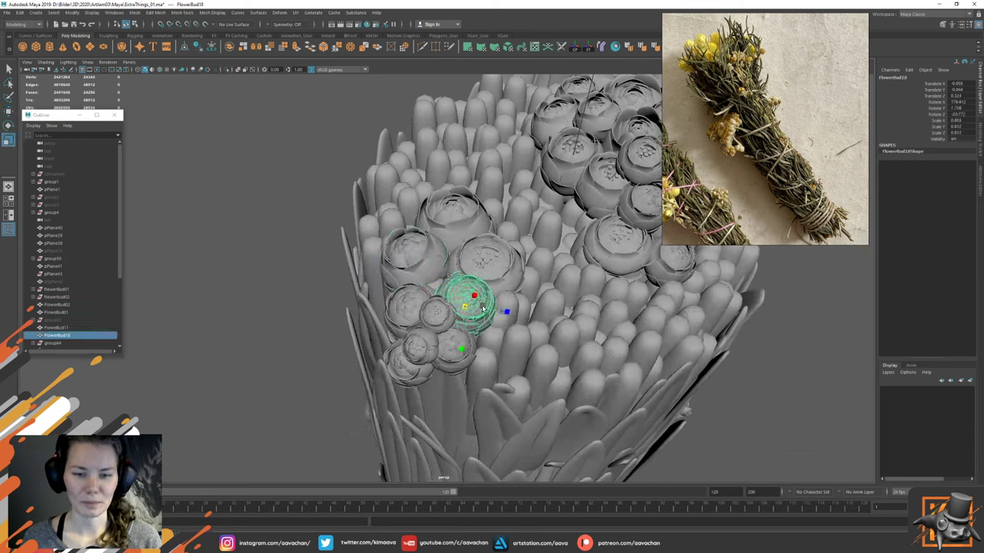
key("w")
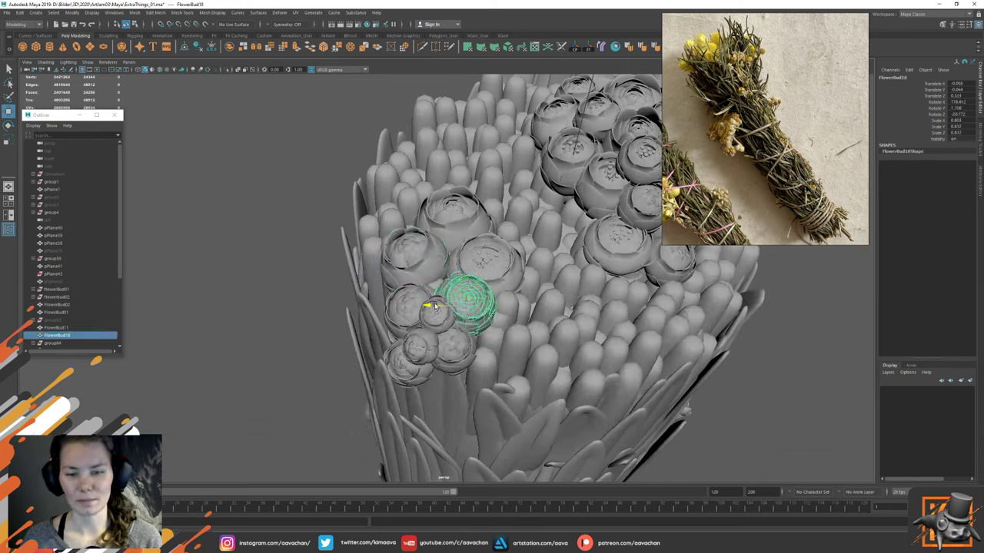
left_click_drag(445, 309, 477, 309)
key("e")
key("w")
left_click_drag(498, 260, 494, 302, "alt")
left_click_drag(399, 317, 530, 315, "alt")
Step: Enlarge the bud below the outer large bud to about 0.972 in Y and Z and reposition it
left_click(403, 311)
key("r")
key("w")
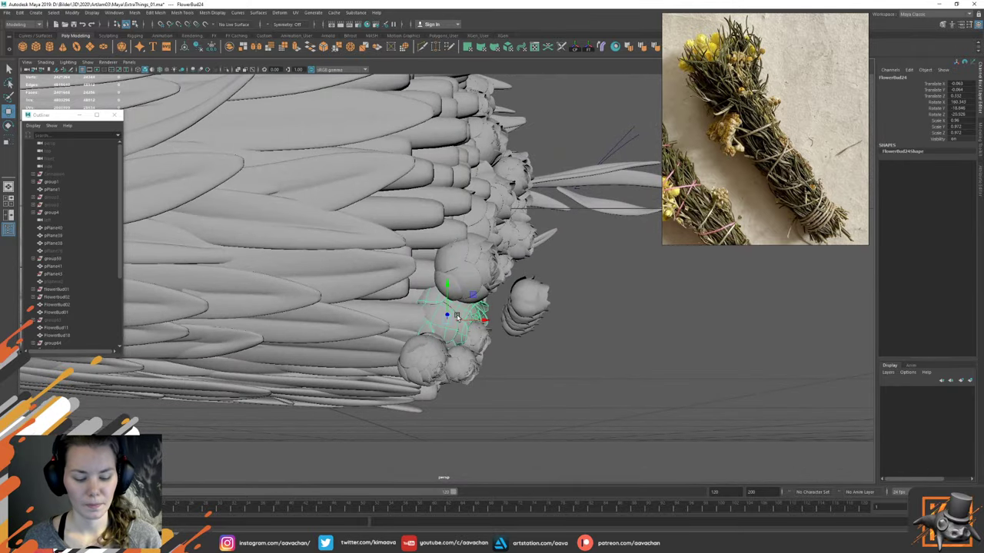
key("e")
key("w")
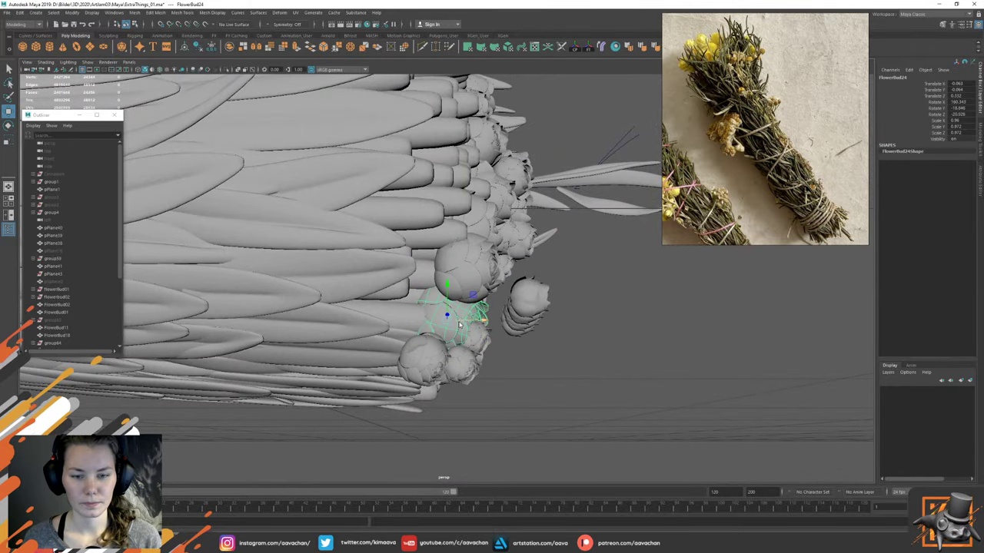
left_click_drag(460, 321, 493, 342)
key("r")
key("w")
Step: Seat the smaller bud on top of the gap between the large buds and turn it to face outward
middle_click_drag(495, 342, 492, 279)
left_click_drag(491, 279, 488, 331, "alt")
middle_click_drag(504, 288, 501, 394, "alt")
key("e")
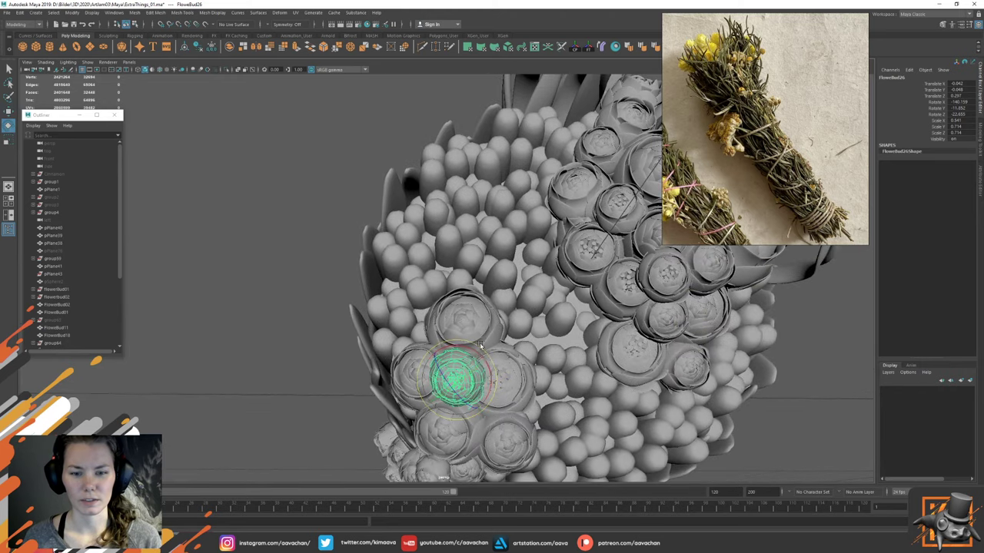
left_click_drag(483, 373, 482, 361)
middle_click_drag(481, 361, 486, 365)
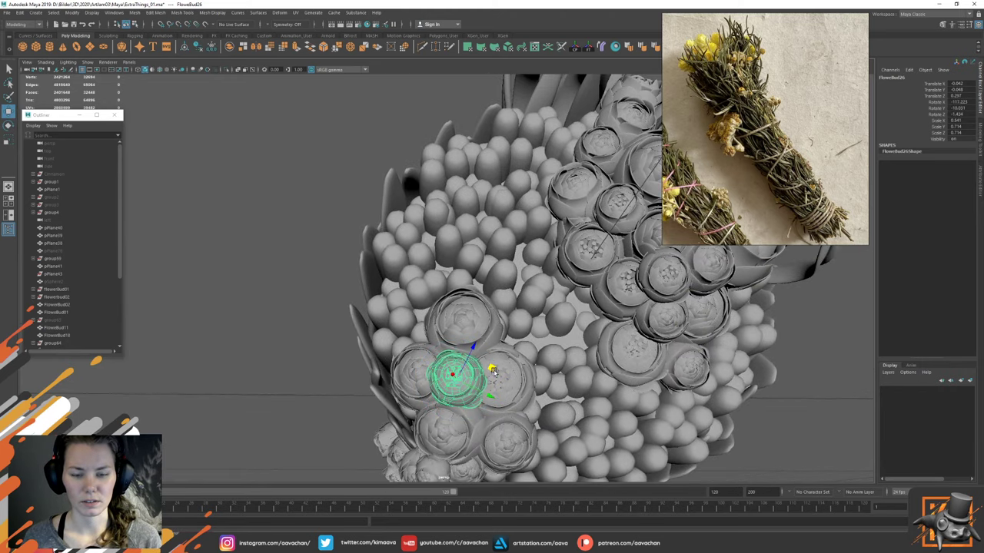
left_click_drag(485, 364, 475, 315, "alt")
key("e")
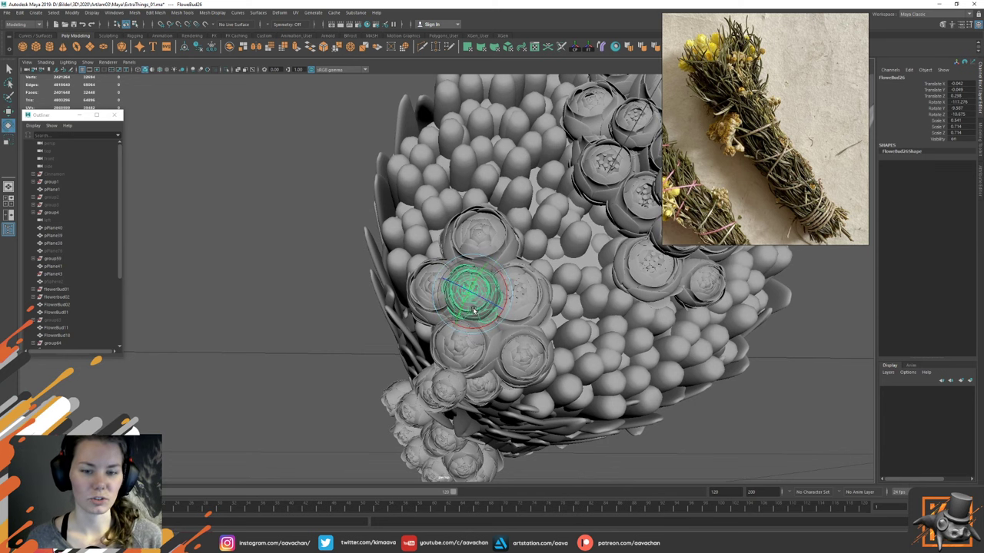
key("w")
left_click_drag(522, 369, 516, 338, "alt")
Step: Enlarge the small bud at the bundle's front edge to about 0.769 in Y and Z and move it outward
left_click(492, 276)
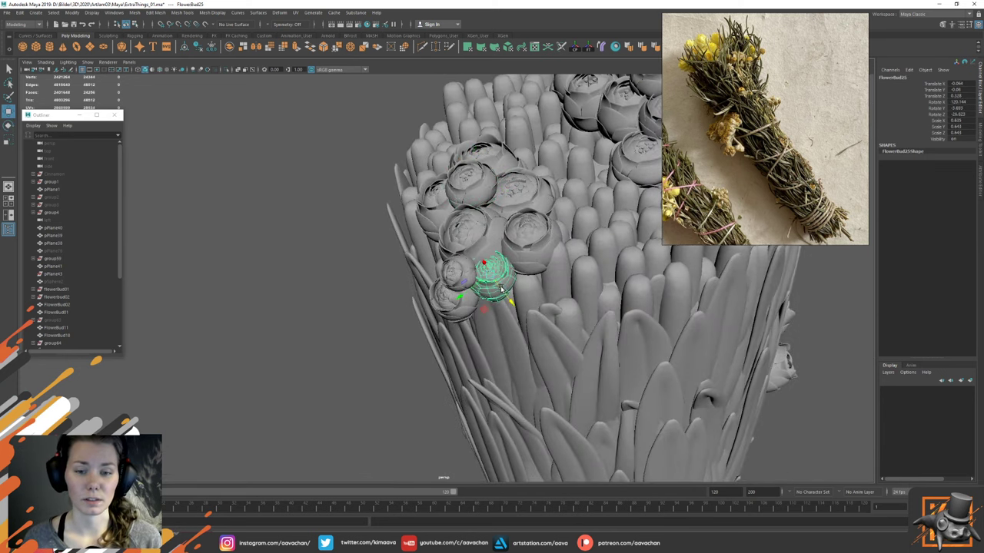
key("r")
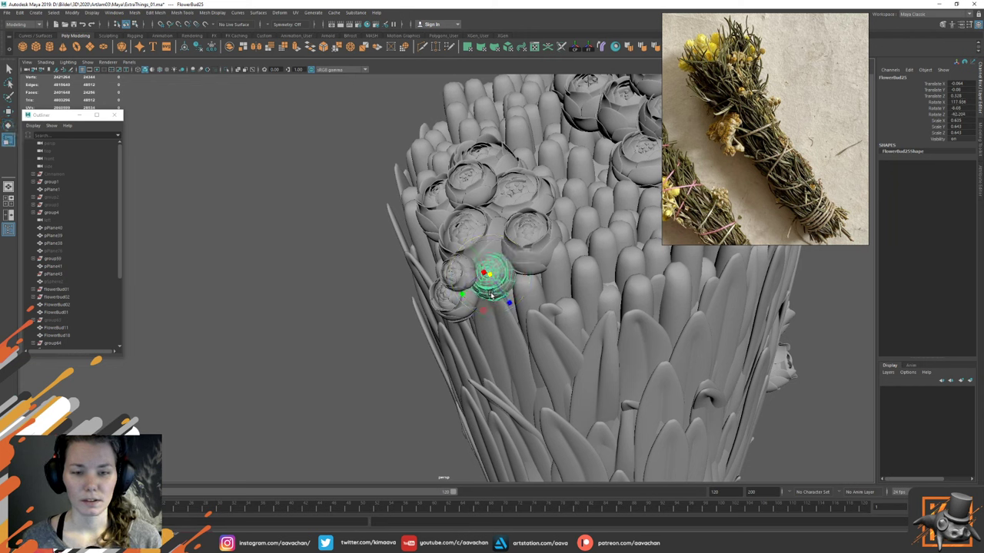
middle_click_drag(490, 299, 518, 305)
key("w")
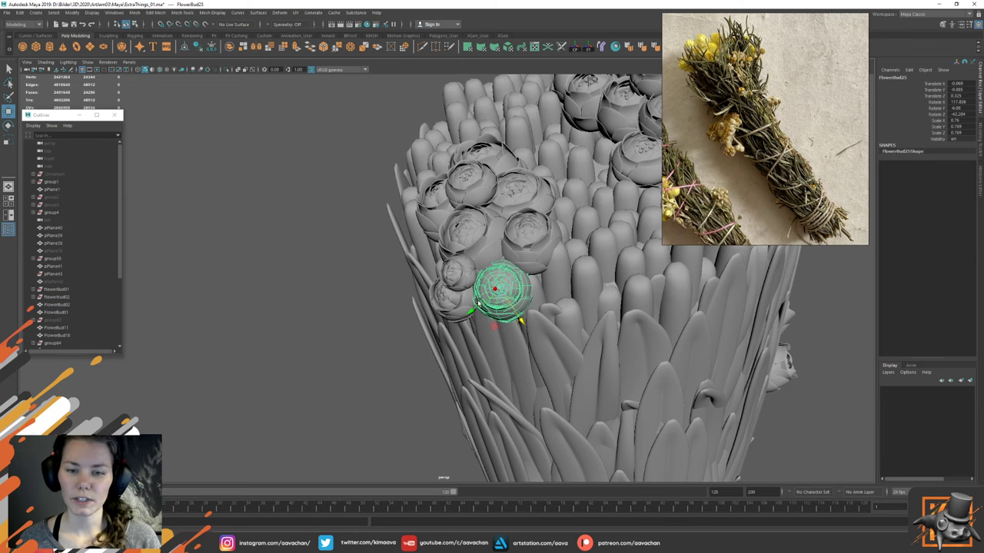
left_click_drag(478, 303, 550, 256, "alt")
mouse_move(472, 307)
left_mouse_down()
mouse_move(508, 270)
mouse_move(478, 306)
mouse_move(415, 323)
mouse_move(473, 296)
left_mouse_up()
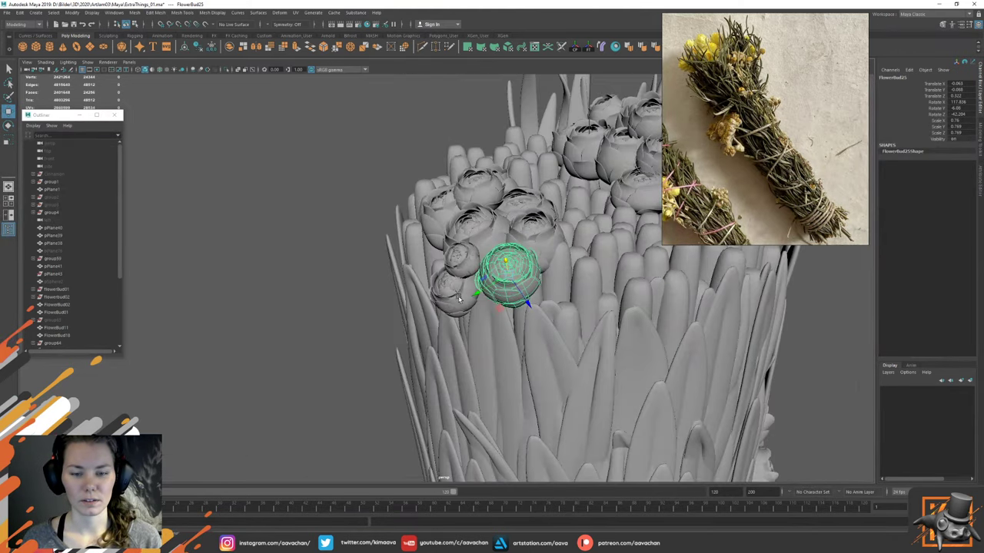
Step: Enlarge the lowest outer bud, tilt it outward and move it in beside the front-edge bud
left_click(459, 298)
key("r")
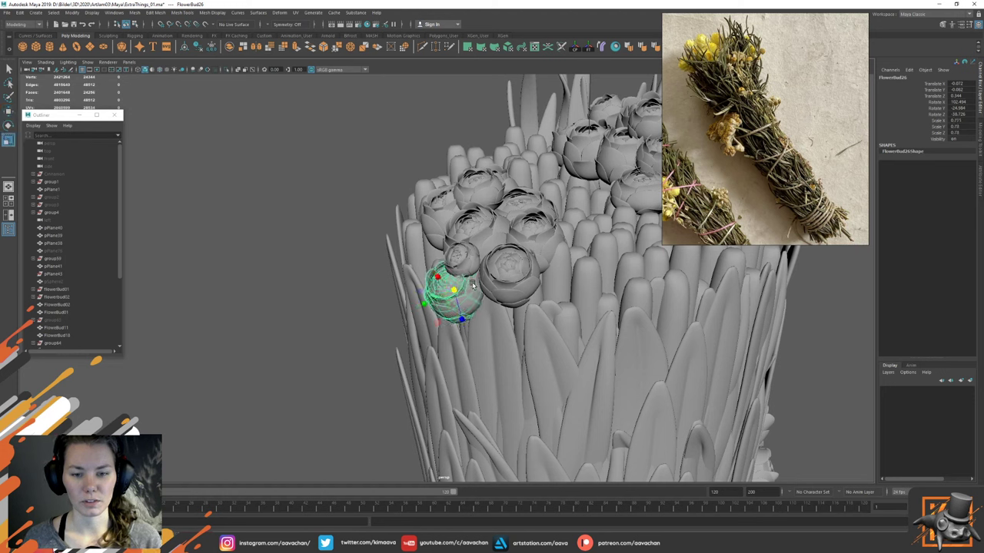
key("e")
mouse_move(457, 302)
left_mouse_down()
mouse_move(439, 305)
mouse_move(452, 289)
left_mouse_up()
key("w")
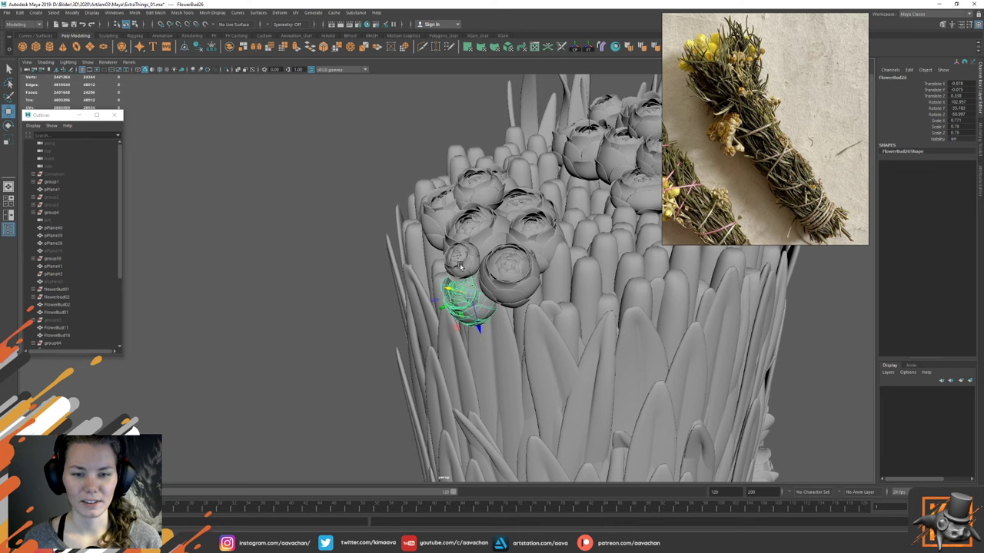
Step: Move the smallest bud against the outer edge bud and enlarge it to about 0.544 in Y and Z
left_click(459, 267)
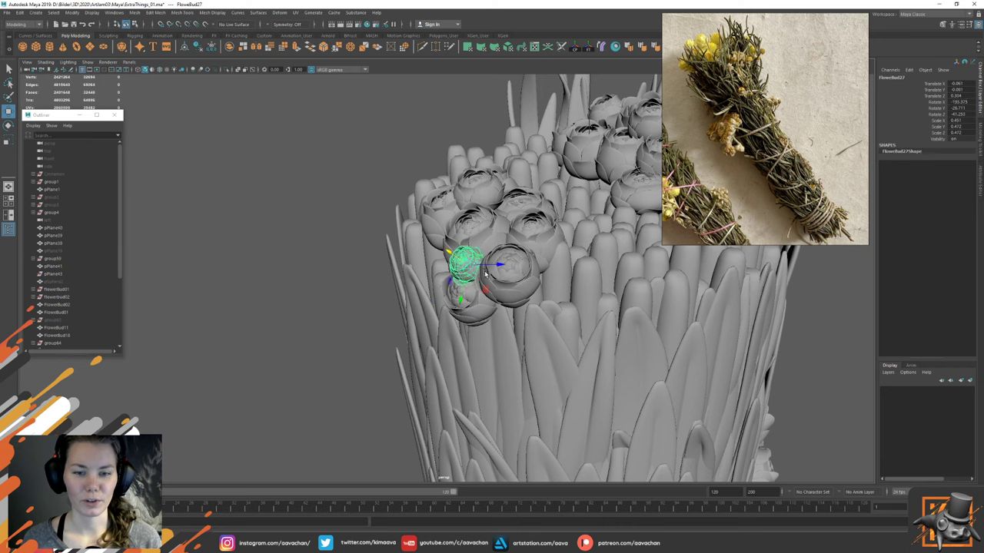
left_click_drag(460, 299, 463, 305)
left_click_drag(409, 291, 488, 276, "alt")
key("e")
key("r")
key("w")
Step: Duplicate the smallest bud and fit the copy on top of the gap above the front-edge bud
key("ctrl+d")
key("e")
key("w")
left_click_drag(441, 303, 469, 284)
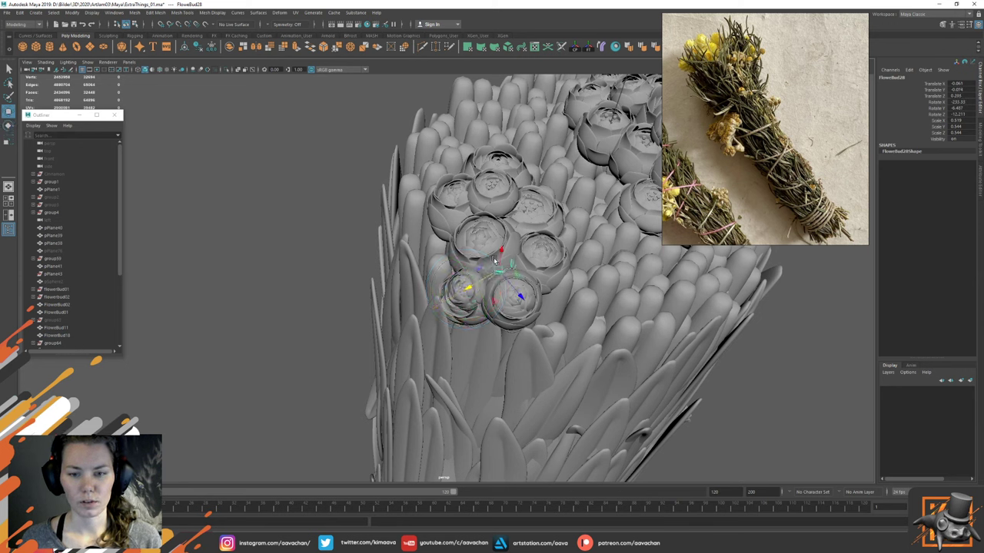
mouse_move(499, 254)
left_mouse_down()
mouse_move(504, 222)
mouse_move(507, 240)
left_mouse_up()
left_click_drag(522, 284, 512, 247)
key("e")
key("w")
left_click_drag(527, 281, 526, 232, "alt")
Step: Duplicate the small bud again and place the rotated copy between the two large buds farther back
key("ctrl+d")
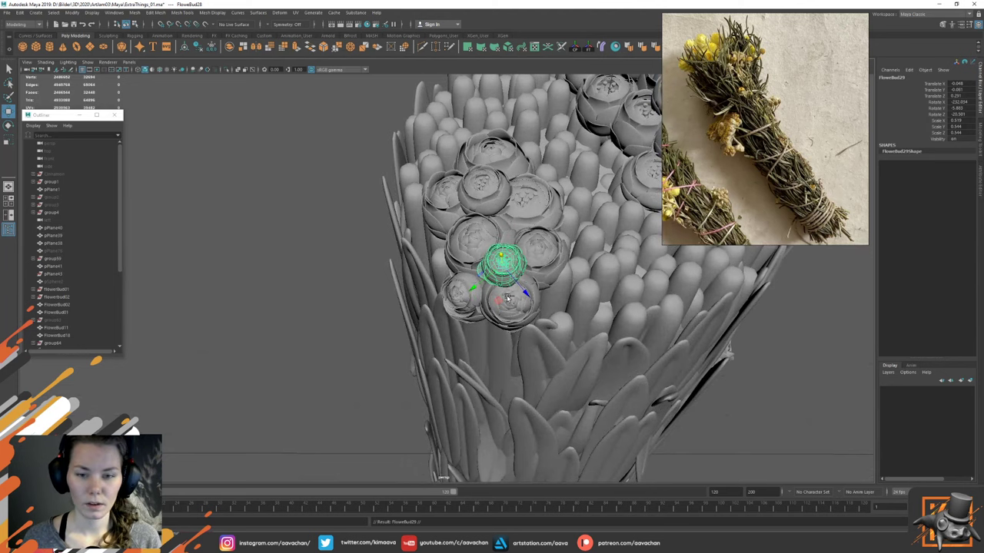
left_click_drag(504, 297, 495, 279)
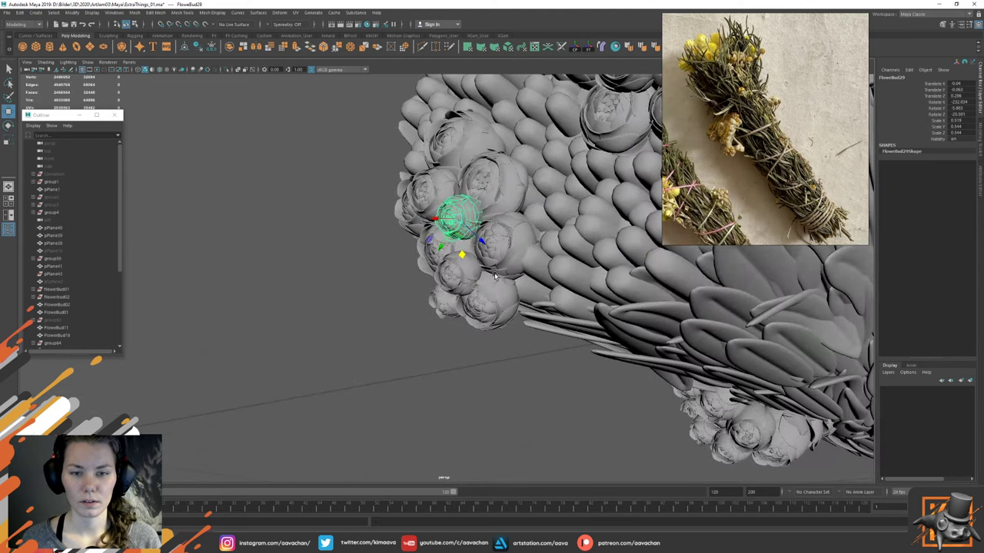
left_click_drag(437, 222, 541, 222)
key("e")
key("w")
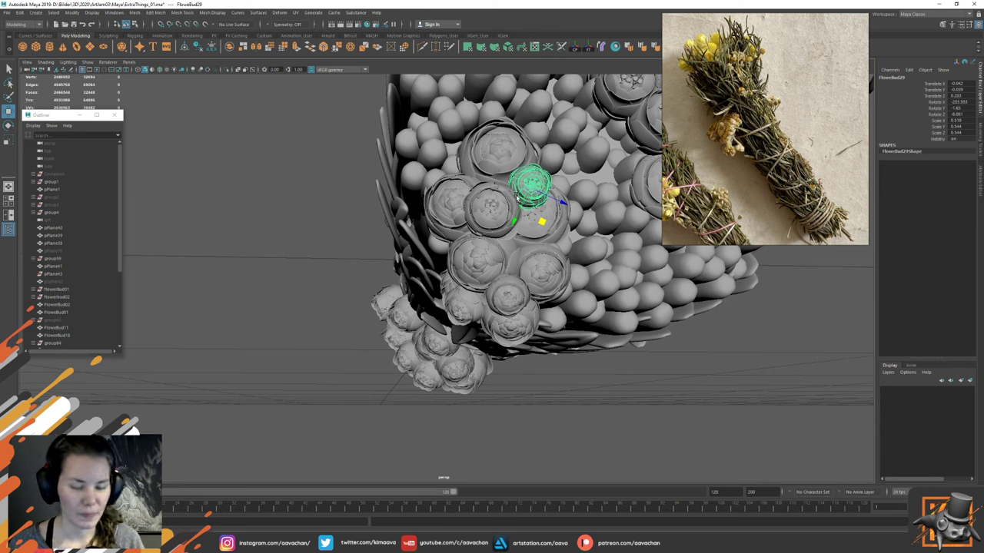
Step: Enlarge the new back copy to about 0.59 in Y and Z and tilt it between the large buds
key("r")
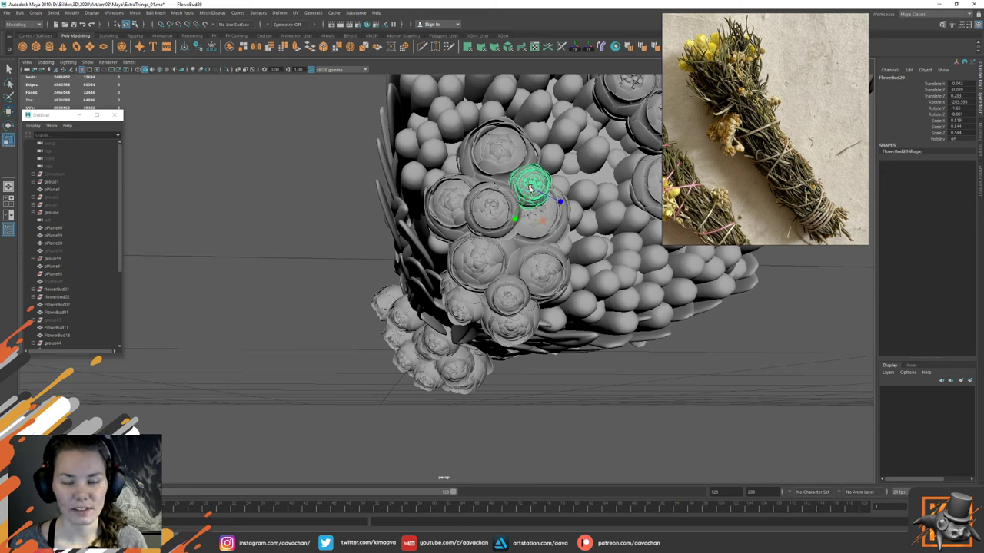
key("e")
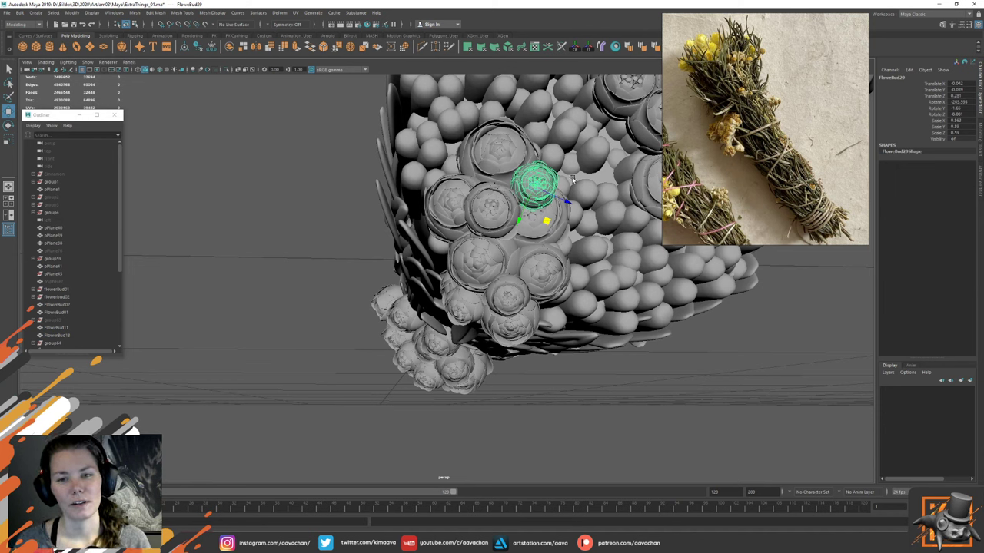
left_click_drag(589, 219, 519, 213, "alt")
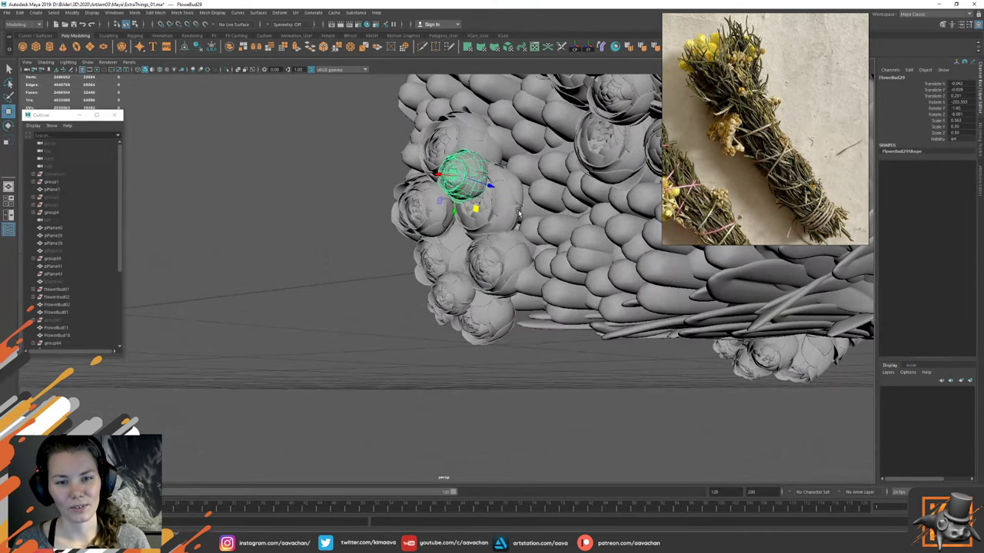
left_click_drag(470, 165, 433, 207)
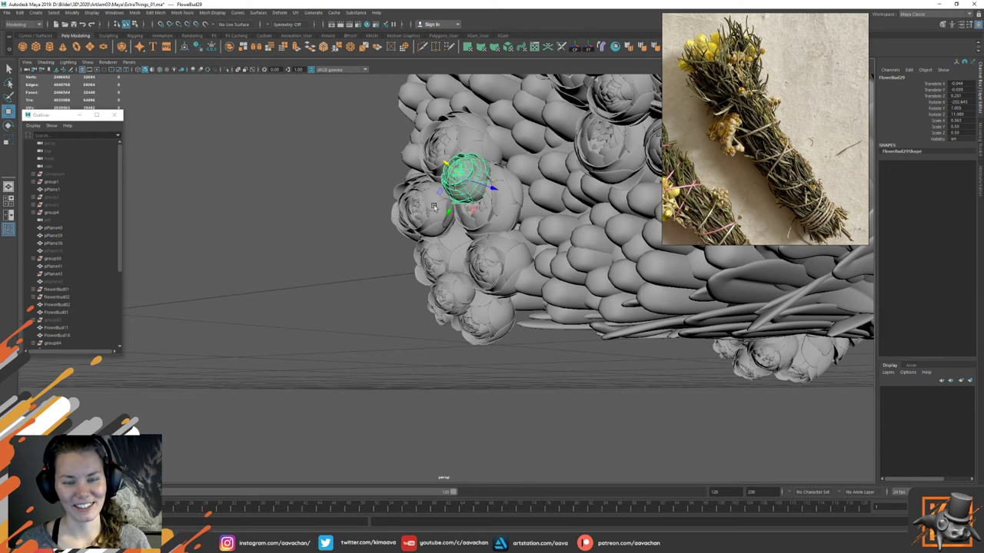
left_click_drag(513, 225, 505, 280, "alt")
Step: Enlarge the small bud above the front-edge bud to about 0.625 in Y and Z
left_click(506, 279)
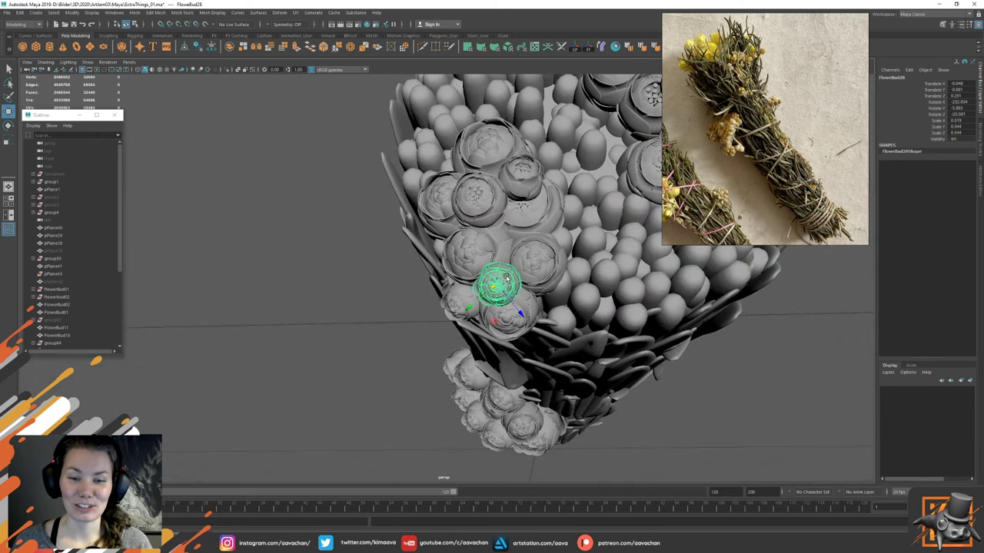
left_click_drag(543, 243, 508, 261, "alt")
right_click_drag(521, 275, 531, 332, "alt")
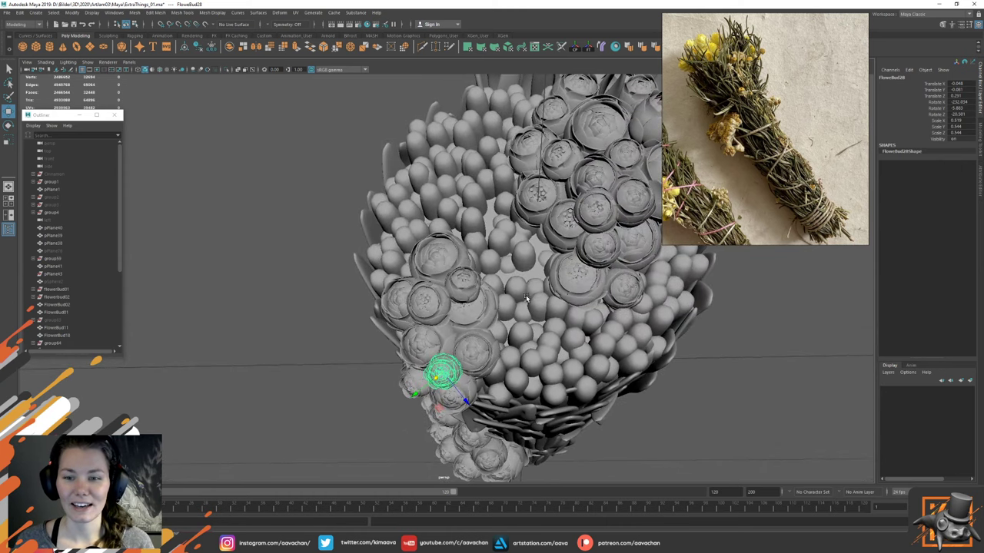
middle_click_drag(531, 332, 520, 281, "alt")
key("r")
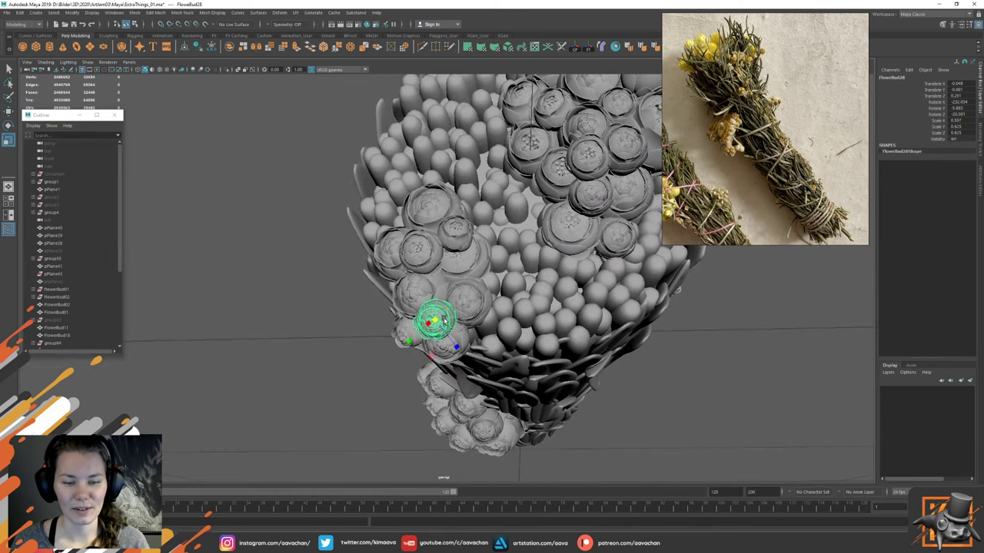
key("w")
Step: Duplicate the enlarged small bud, move the copy up into the gap between the middle large buds and rotate it to fit
left_click_drag(481, 353, 438, 268, "alt")
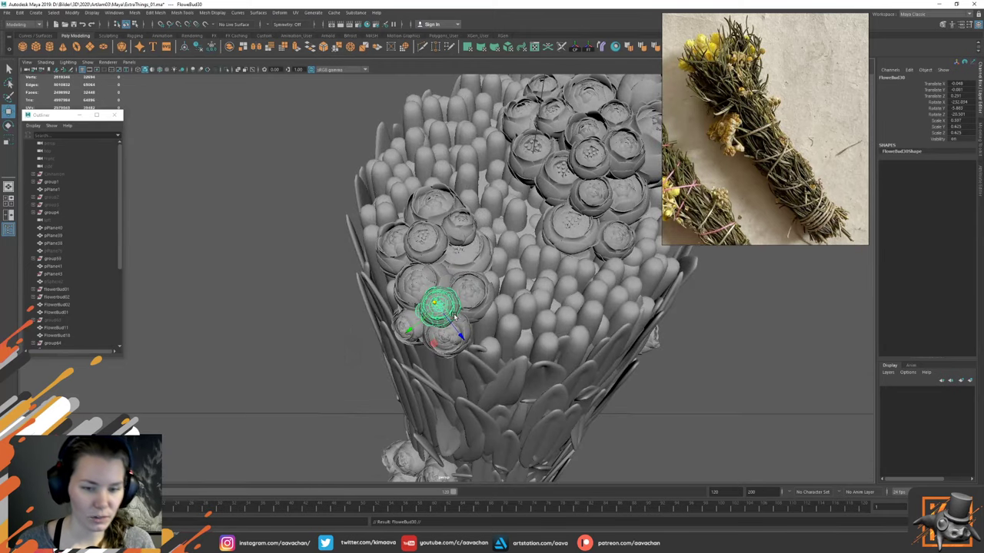
left_click(453, 265)
key("e")
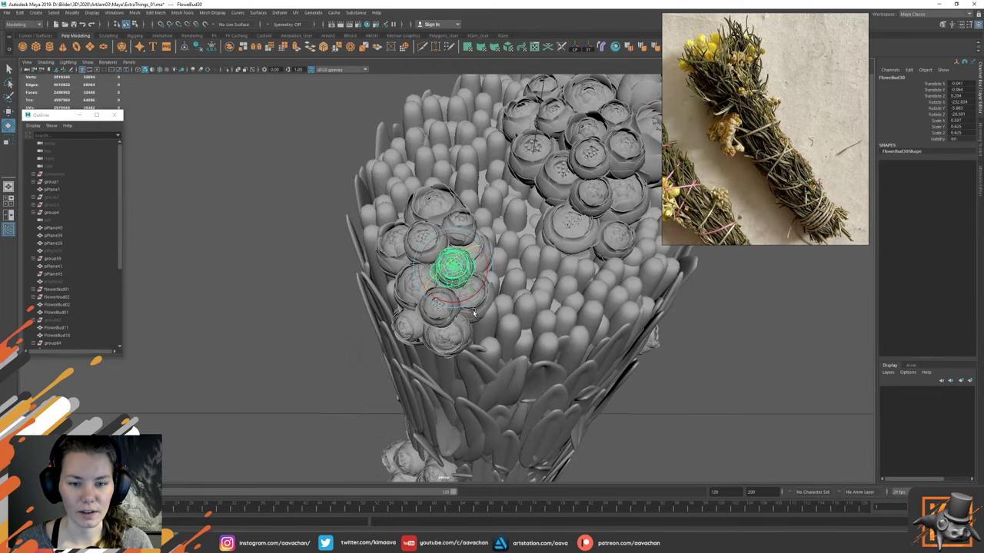
left_click_drag(474, 296, 417, 291)
left_click_drag(471, 263, 433, 299)
key("w")
left_click_drag(381, 282, 476, 266)
key("e")
key("w")
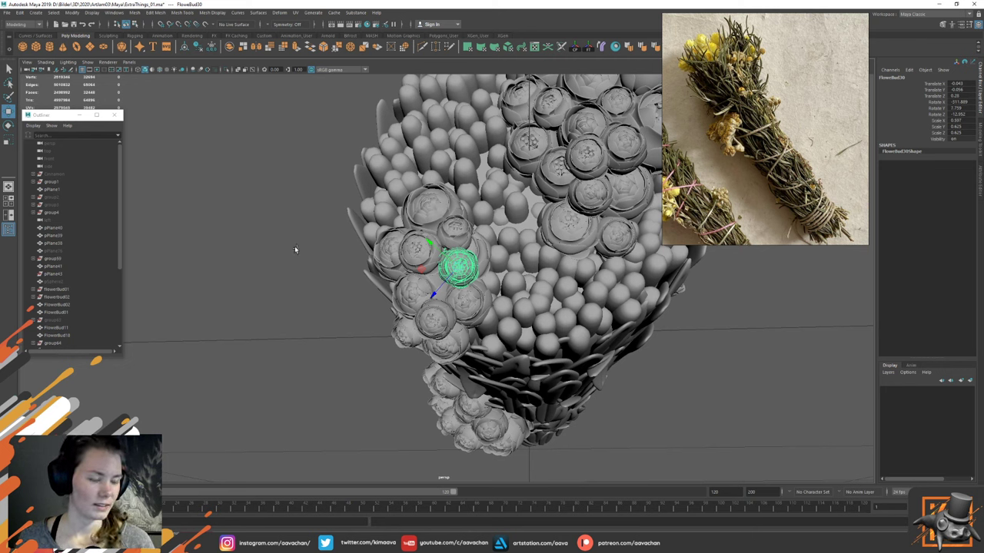
Step: Duplicate the lowest outer bud, rotate the copy and move it down onto the side of the bundle
left_click_drag(555, 276, 534, 273, "alt")
left_click(422, 299)
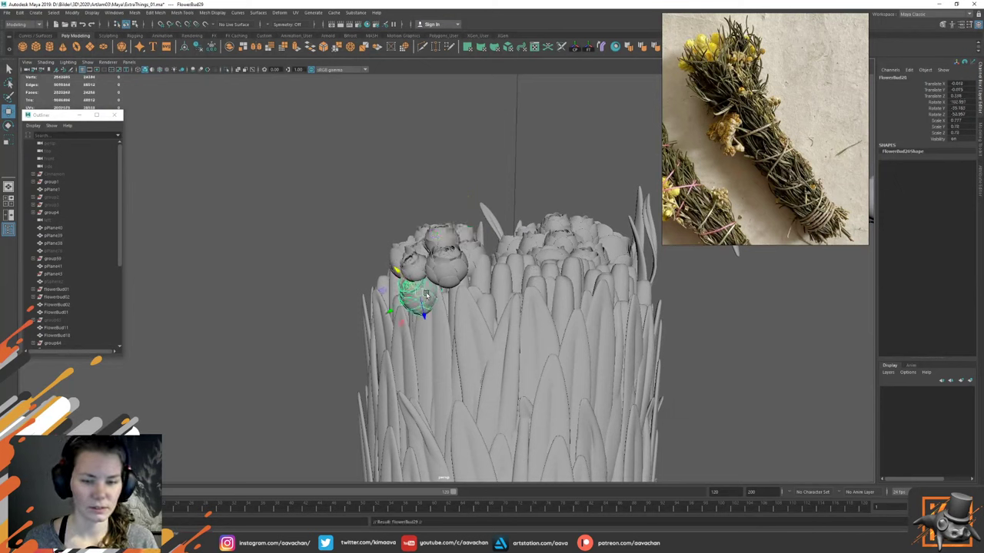
key("e")
left_click_drag(430, 311, 514, 290)
key("w")
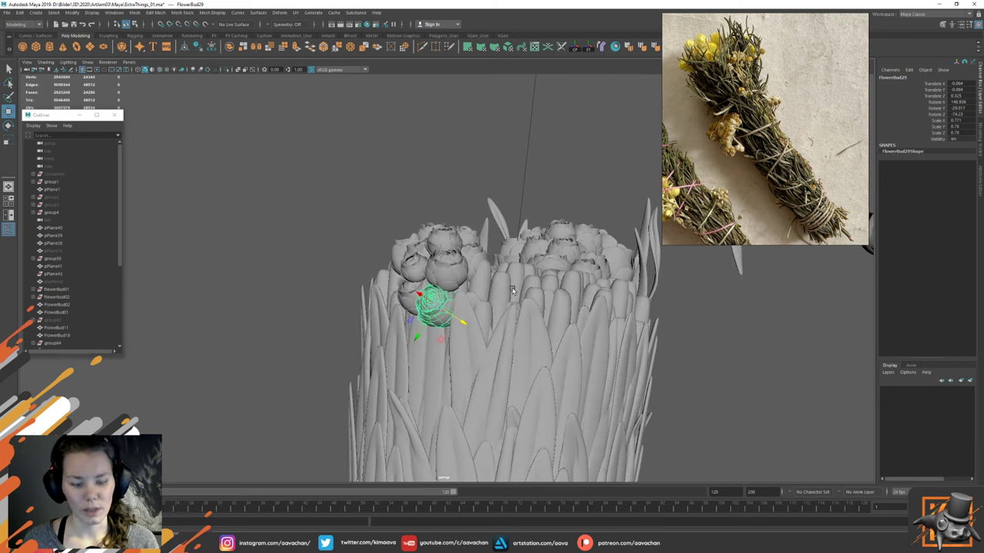
Step: Enlarge the side copy to about 1.075 in Y and Z and shift it below the cluster
key("r")
left_click_drag(436, 305, 461, 301)
key("e")
left_click_drag(423, 332, 417, 342)
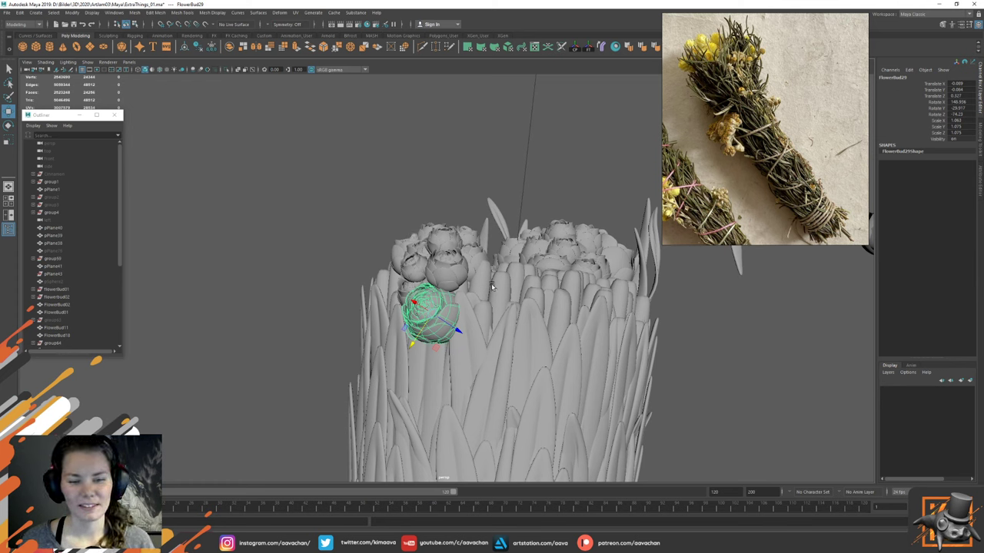
Step: Tilt the large side bud, nudge it against the bundle and deselect it
left_click_drag(471, 282, 463, 340, "alt")
key("e")
key("w")
left_click_drag(422, 316, 423, 319)
key("w")
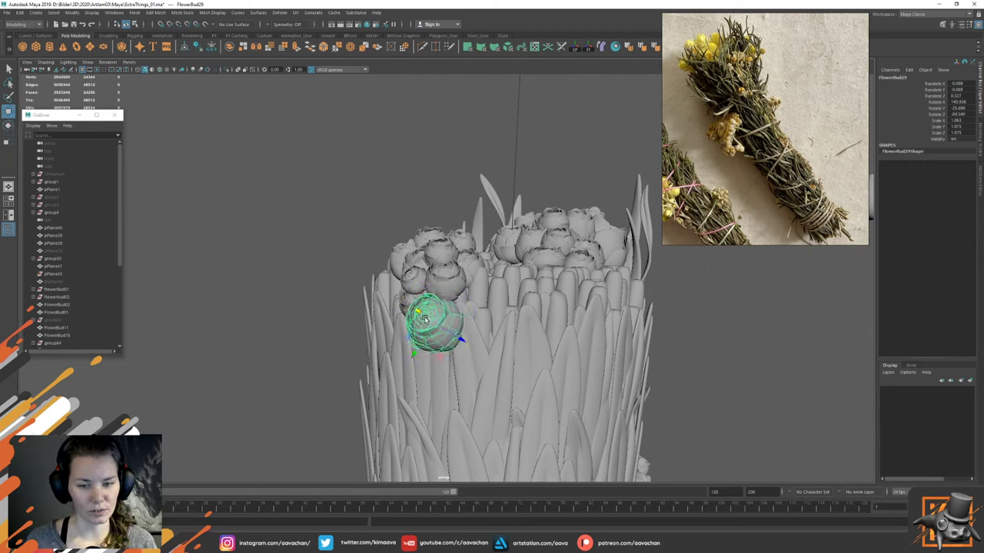
left_click_drag(496, 268, 481, 214, "alt")
left_click(490, 188)
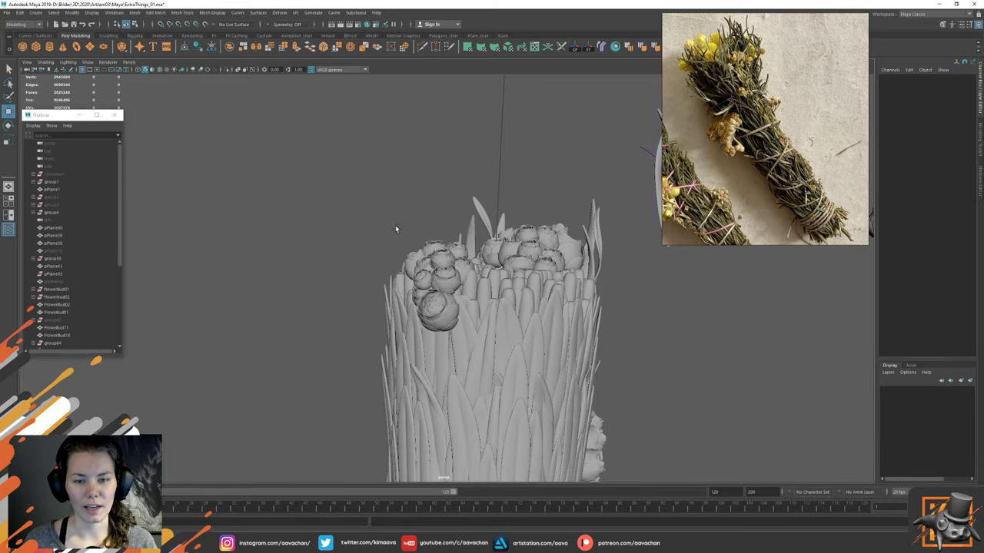
Step: Duplicate the small outer bud, enlarge the copy to about 0.619 in Y and Z, and place it beside the large side bud
left_click_drag(395, 225, 503, 308, "alt")
left_click(423, 282)
key("ctrl+d")
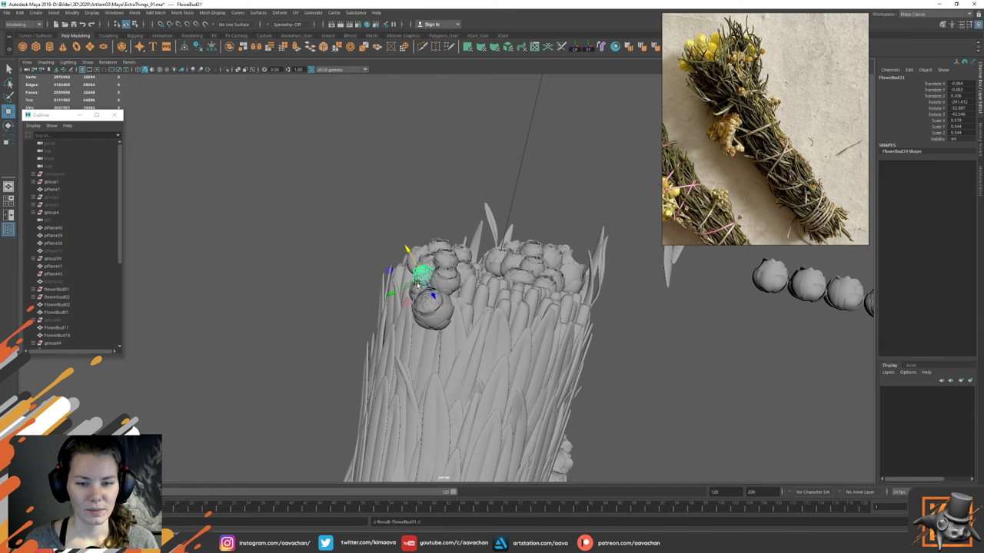
left_click_drag(434, 295, 452, 317)
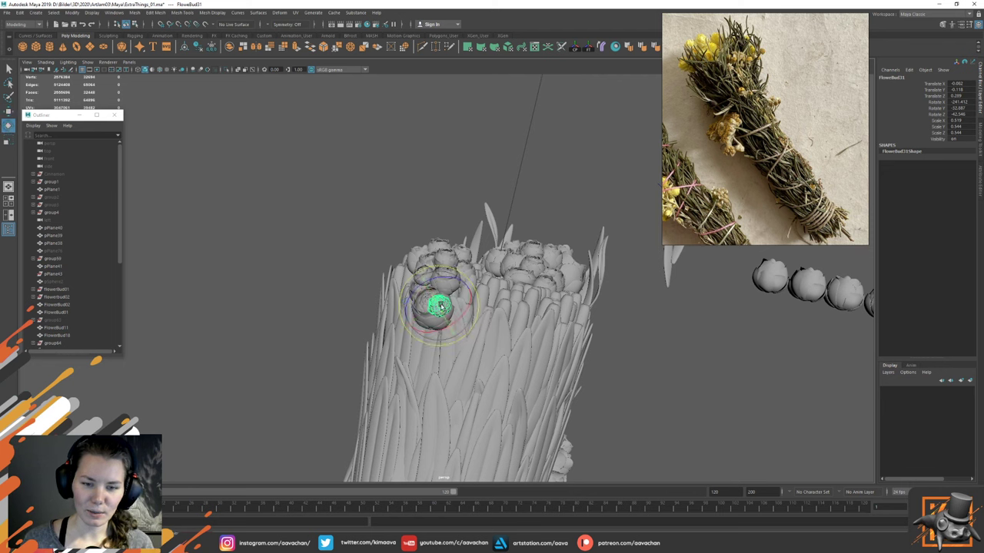
left_click(444, 315)
left_click(444, 312)
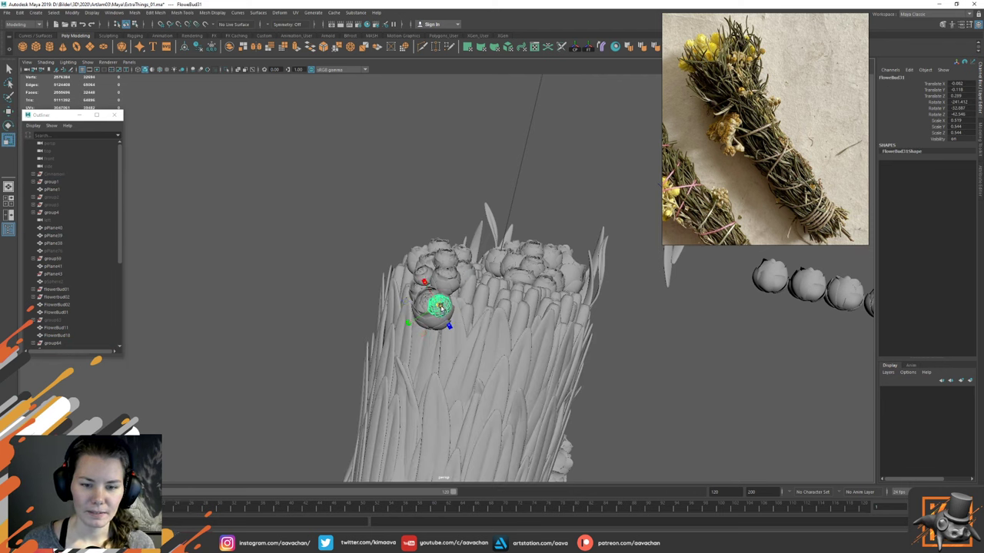
key("w")
left_click_drag(417, 321, 462, 308)
left_click_drag(493, 277, 504, 296, "alt")
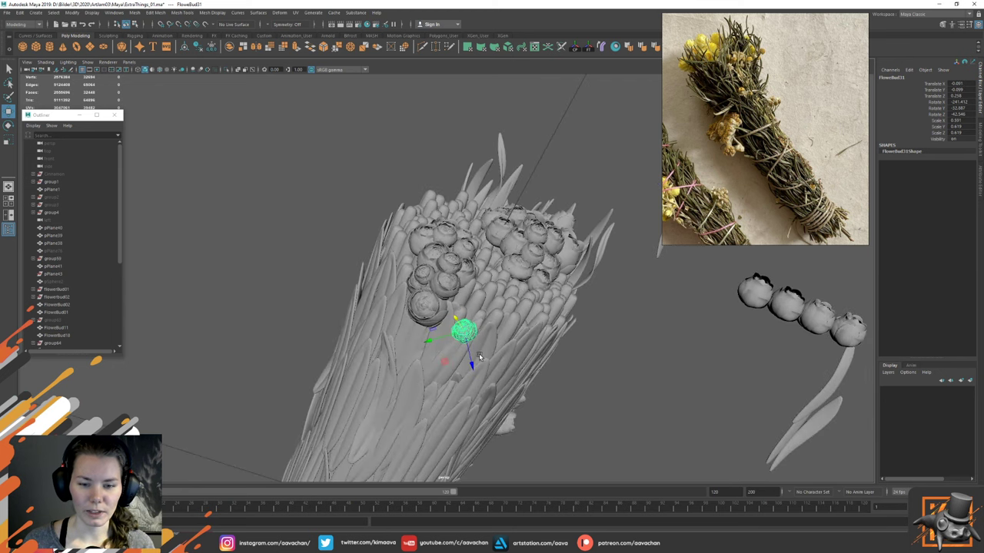
left_click_drag(469, 361, 464, 335)
left_click_drag(447, 290, 443, 282)
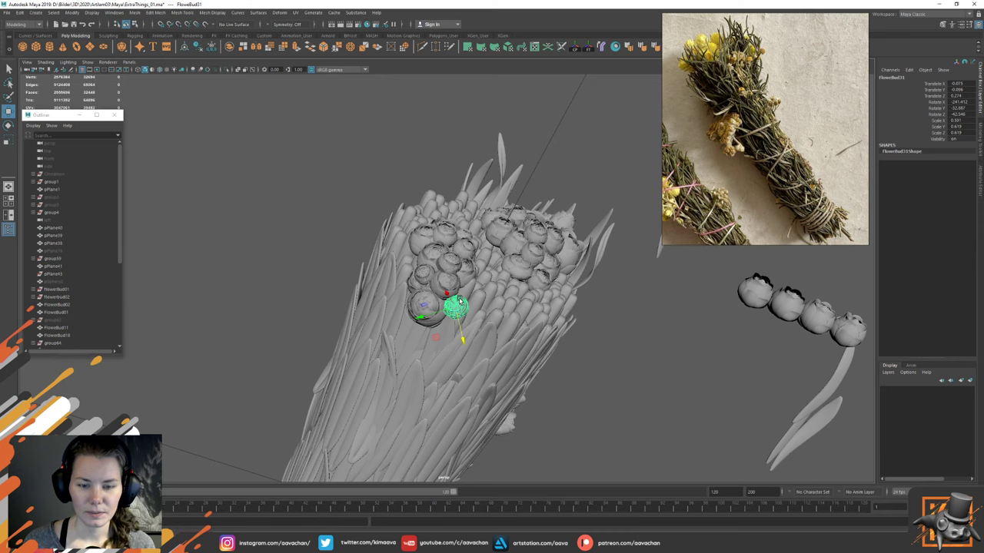
Step: Enlarge the copied bud to about 0.824 in Y and Z and rotate it to face outward beside the large side bud
key("f")
scroll(516, 311, "down", 5)
left_click_drag(506, 294, 475, 261, "alt")
key("e")
left_click_drag(442, 295, 468, 250)
key("w")
key("r")
key("e")
key("w")
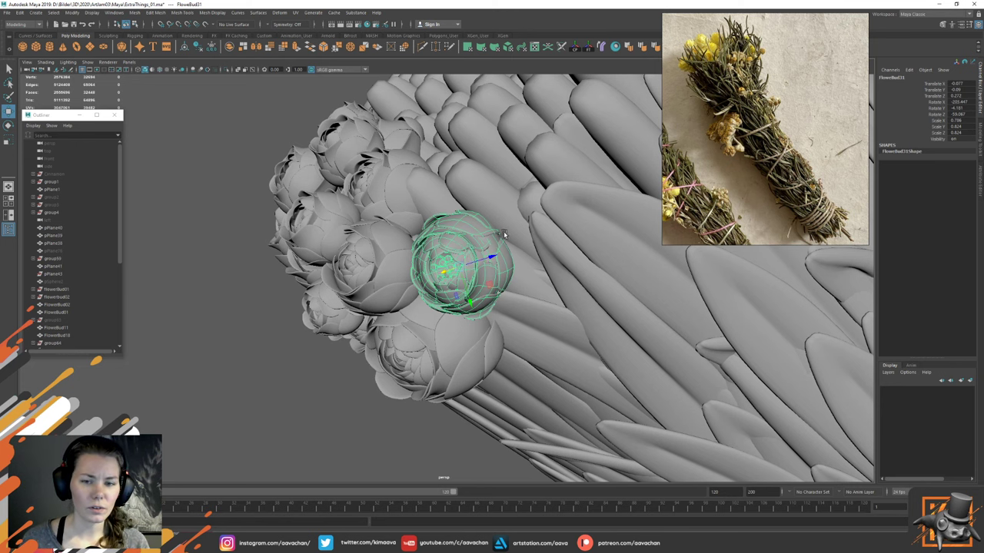
left_click_drag(459, 248, 469, 292, "alt")
key("e")
key("w")
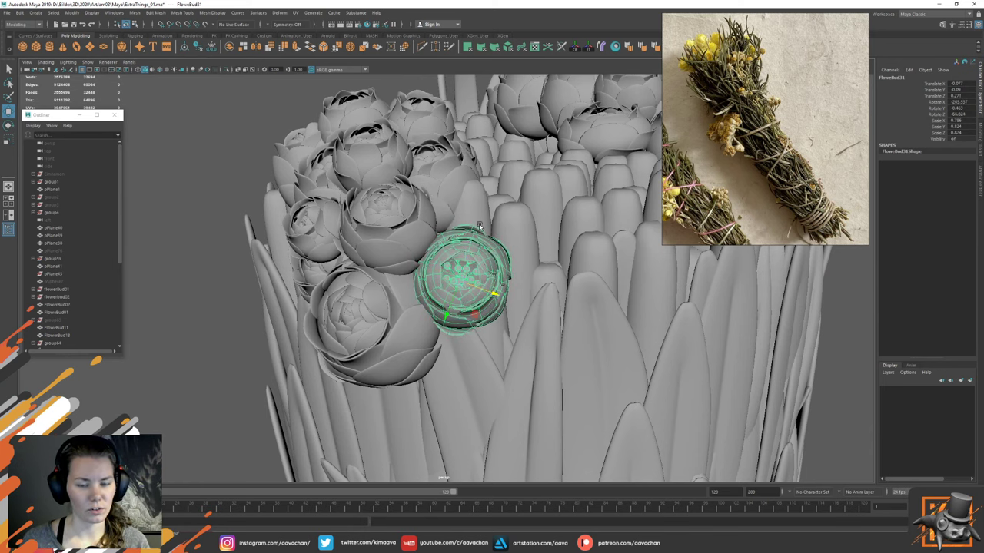
mouse_move(478, 227)
left_mouse_down("alt")
mouse_move(482, 208)
mouse_move(480, 226)
left_mouse_up("alt")
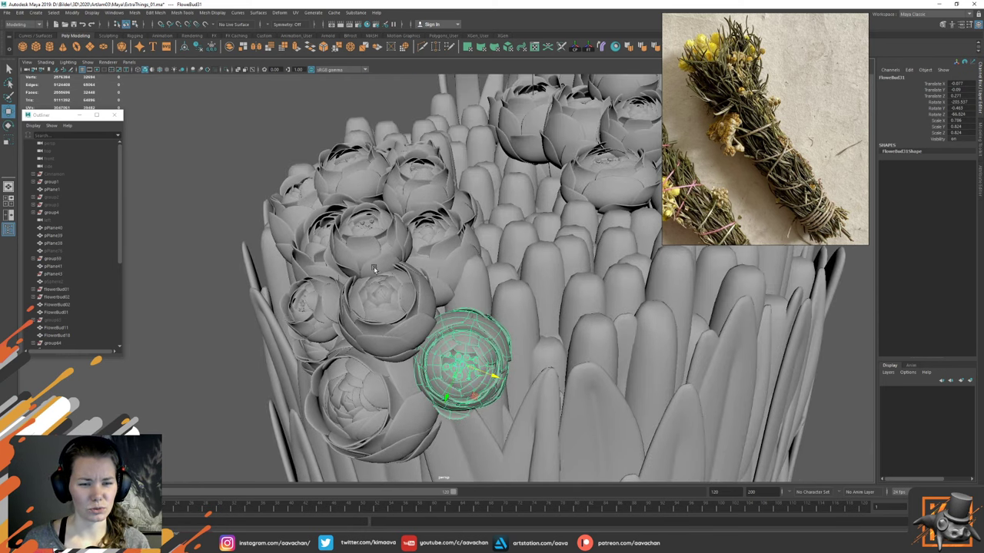
Step: Duplicate the small outer bud again, then rotate and move the copy into the gap directly above the newly enlarged bud
left_click(330, 299)
key("ctrl+d")
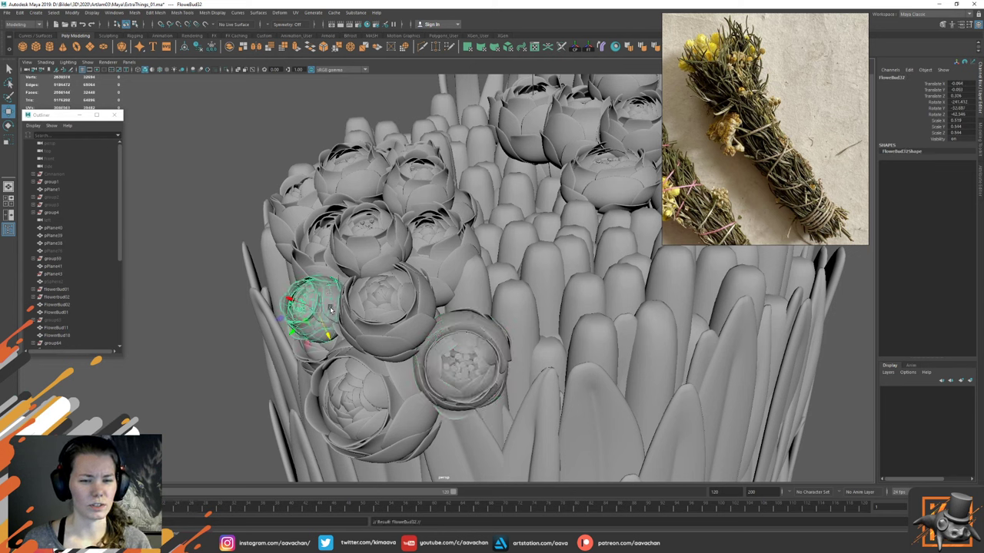
key("e")
left_click_drag(328, 310, 480, 334)
key("e")
left_click_drag(464, 283, 461, 281)
left_click_drag(501, 310, 501, 309)
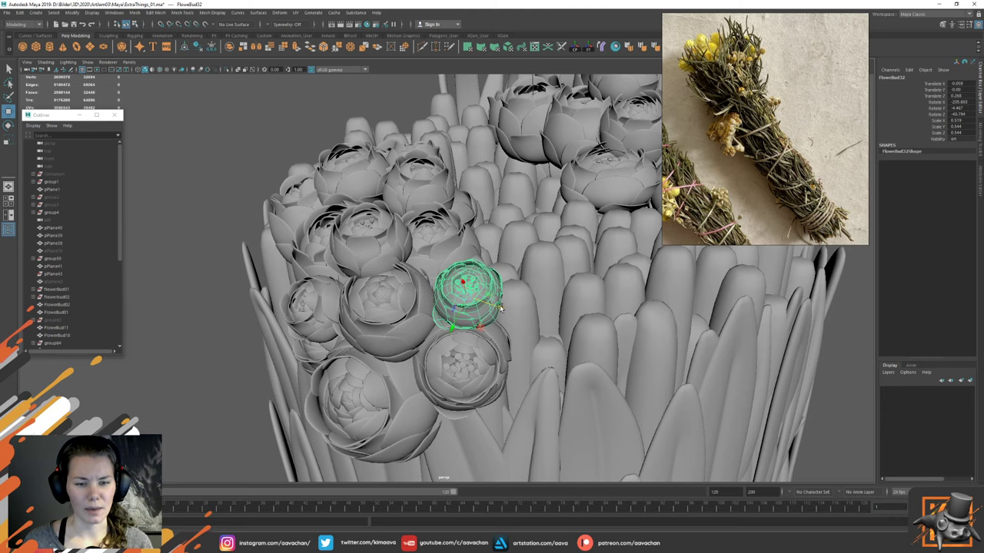
Step: Deselect the bud and save the scene
right_click_drag(524, 335, 470, 288, "alt")
left_click(326, 303)
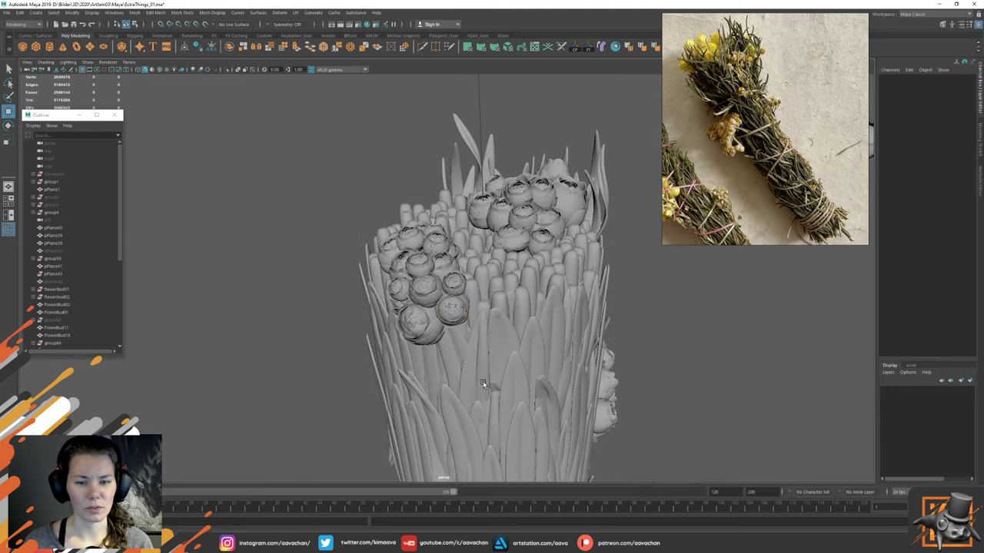
left_click_drag(485, 385, 553, 330, "alt")
key("ctrl+s")
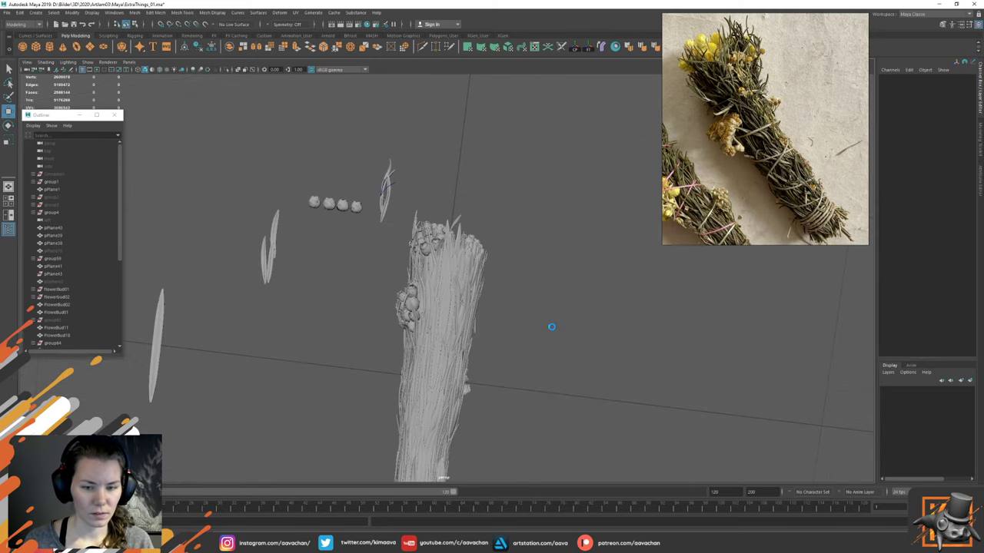
Step: Duplicate the whole group of buds on the bundle's side and move the copy down to the lower part of the bundle
left_click_drag(499, 372, 427, 297, "alt")
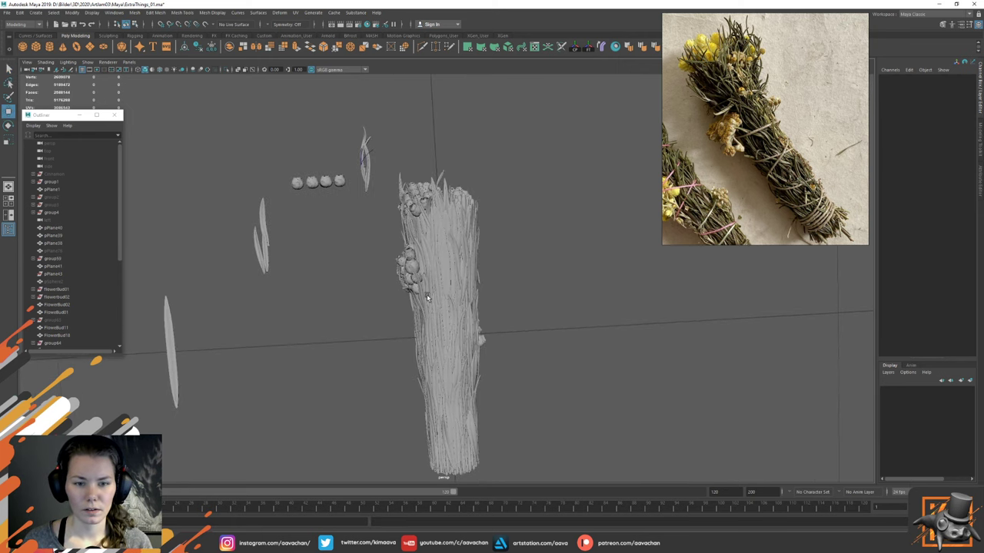
left_click(410, 257)
scroll(91, 311, "down", 5)
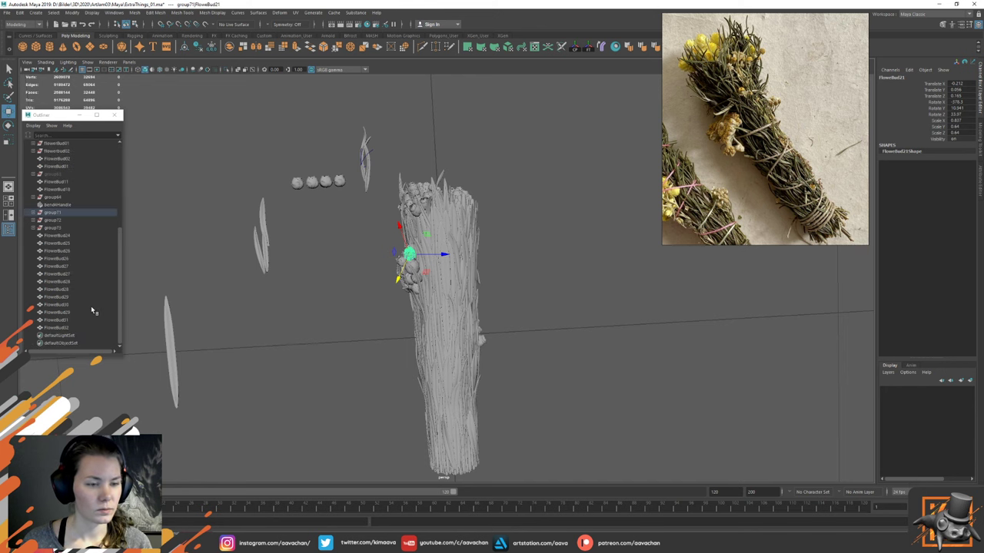
left_click(66, 213)
key("ctrl+d")
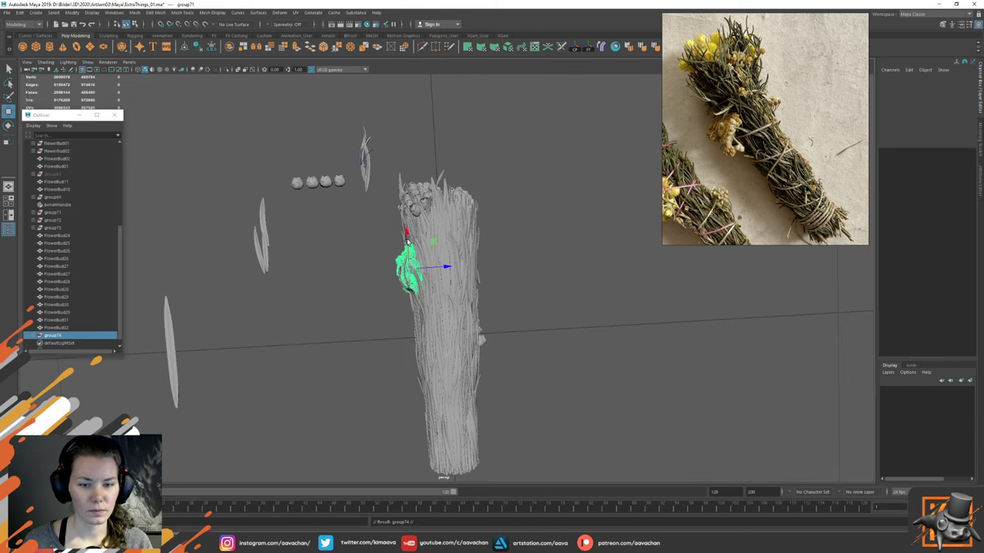
left_click_drag(408, 232, 418, 369)
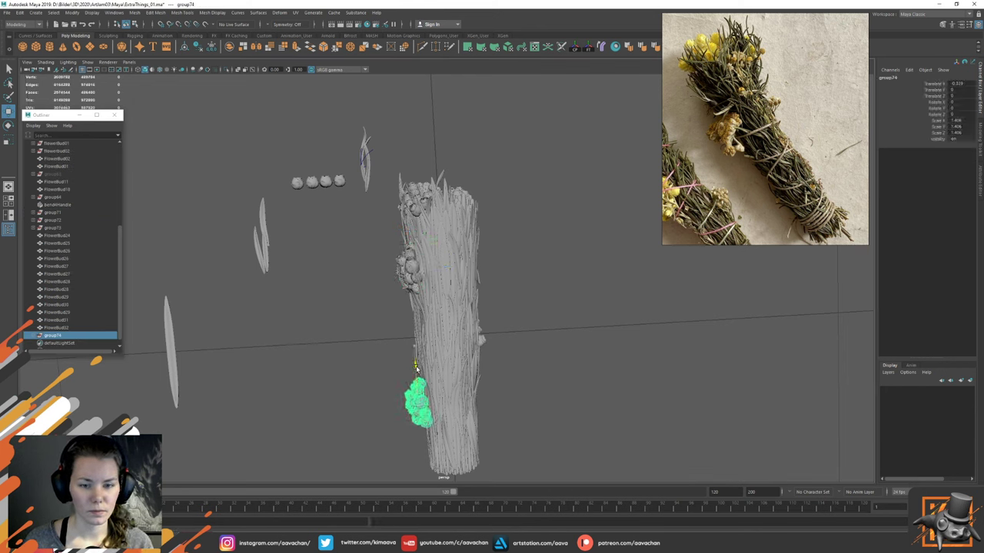
Step: Rotate the duplicated bud group to about 70.4 degrees in X and shift it onto the front of the bundle
key("e")
left_click_drag(417, 412, 440, 409)
key("w")
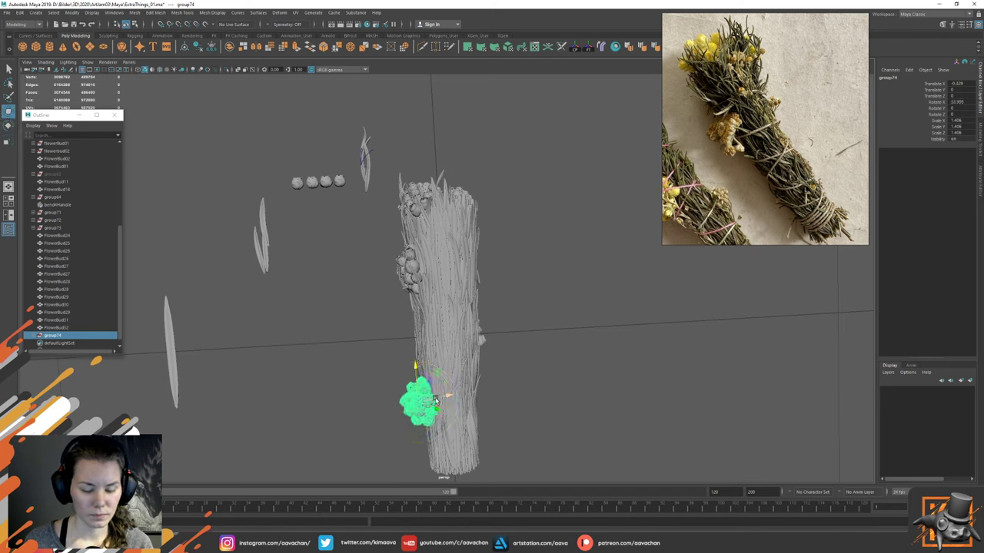
left_click_drag(425, 404, 456, 413)
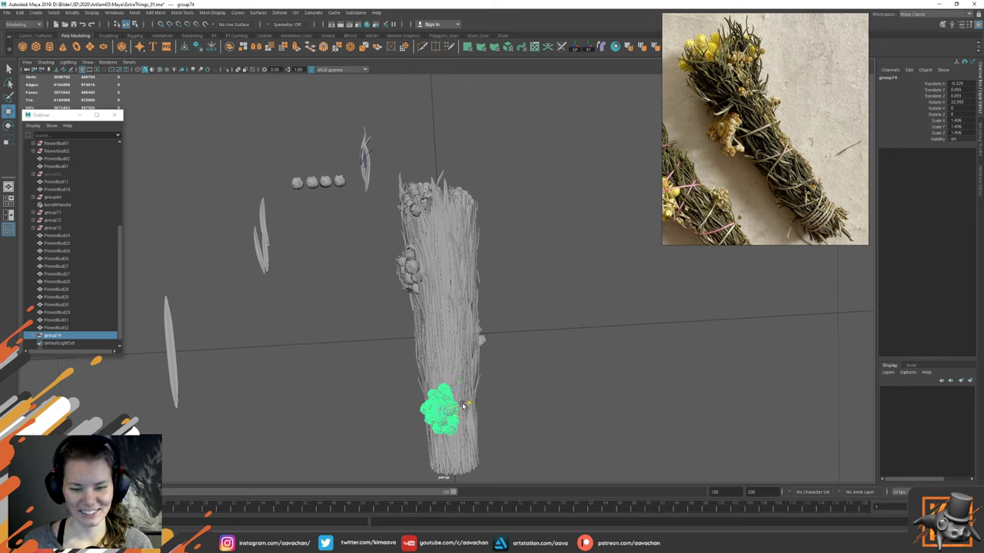
mouse_move(463, 406)
left_mouse_down()
mouse_move(481, 399)
mouse_move(471, 385)
mouse_move(438, 402)
mouse_move(471, 411)
left_mouse_up()
key("e")
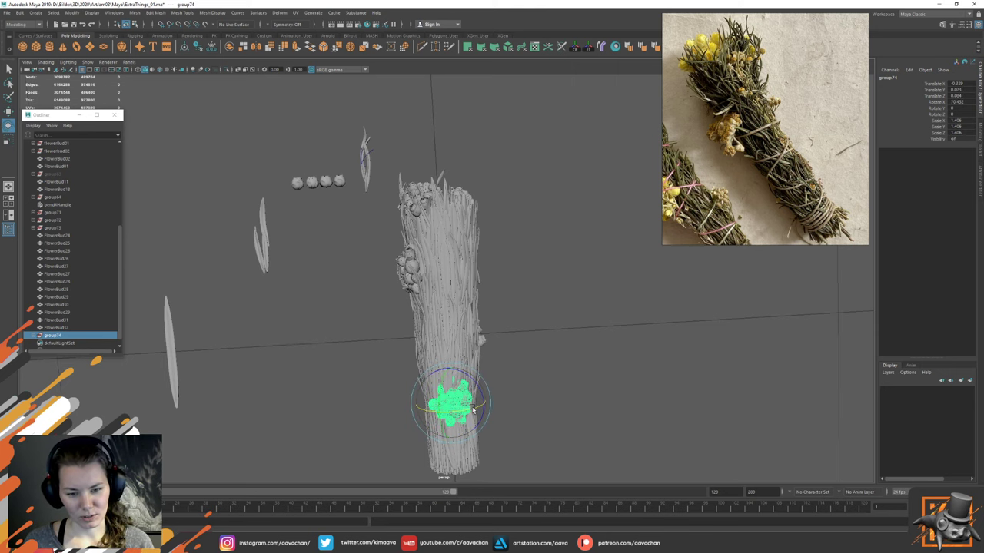
key("w")
Step: Nudge the duplicated bud group to fit the bundle's surface and tilt it about 2.5 degrees in Z
key("f")
right_click_drag(541, 400, 462, 329, "alt")
left_click_drag(399, 301, 522, 271, "alt")
key("w")
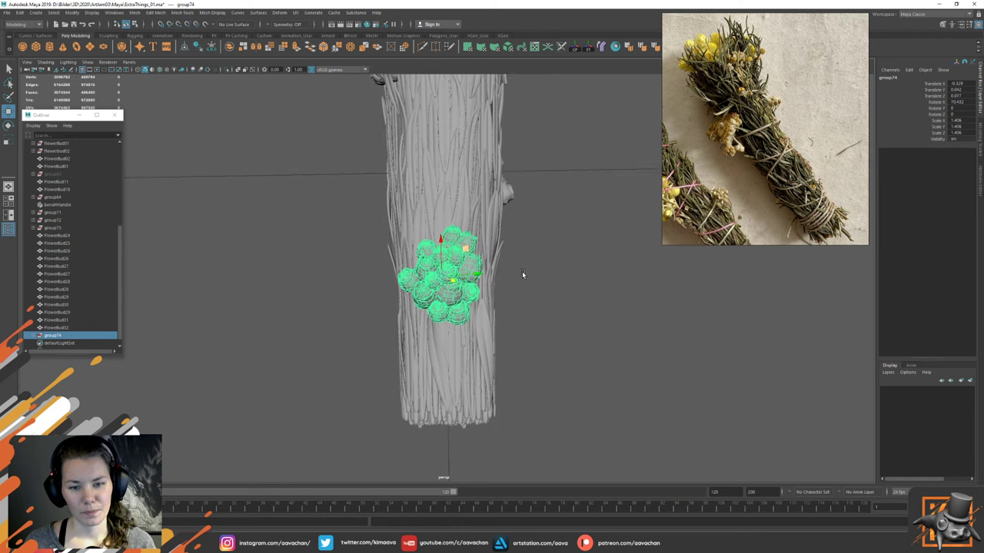
key("e")
left_click_drag(450, 275, 445, 272)
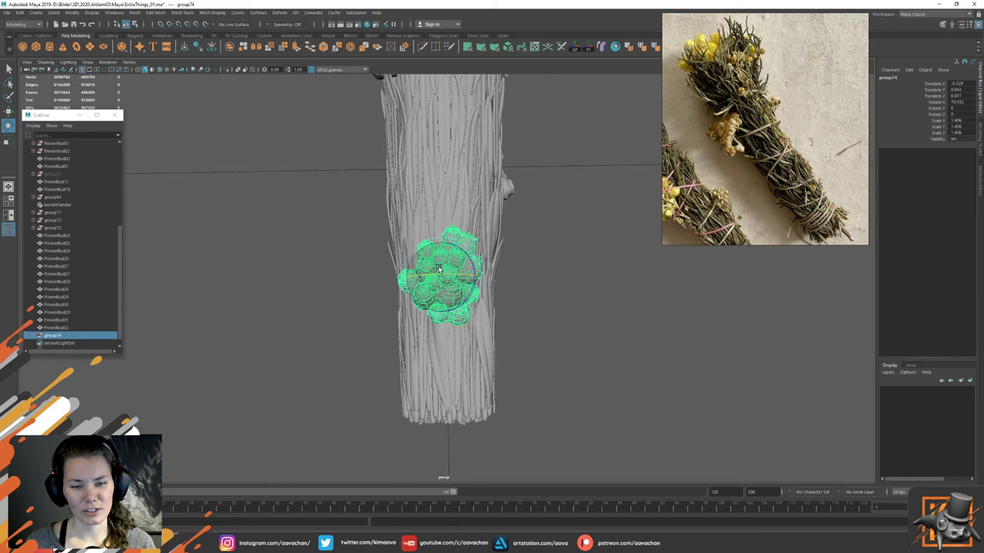
key("w")
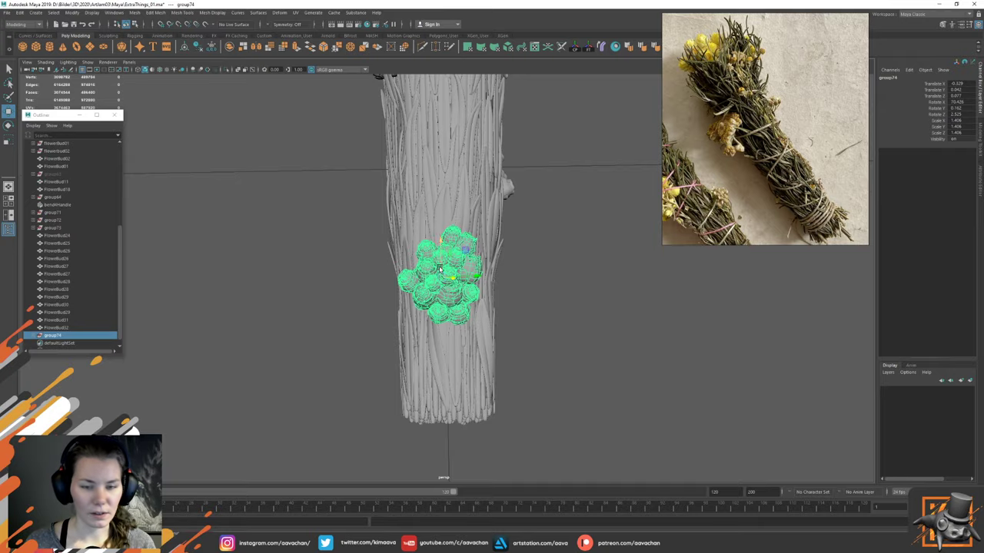
Step: Rotate and move individual buds at the upper end of the duplicated cluster to break up its copied arrangement
right_click_drag(440, 269, 520, 289, "alt")
left_click_drag(580, 280, 661, 217, "alt")
left_click(461, 261)
mouse_move(446, 229)
left_mouse_down()
mouse_move(446, 284)
mouse_move(454, 278)
mouse_move(470, 315)
mouse_move(442, 248)
left_mouse_up()
key("e")
key("w")
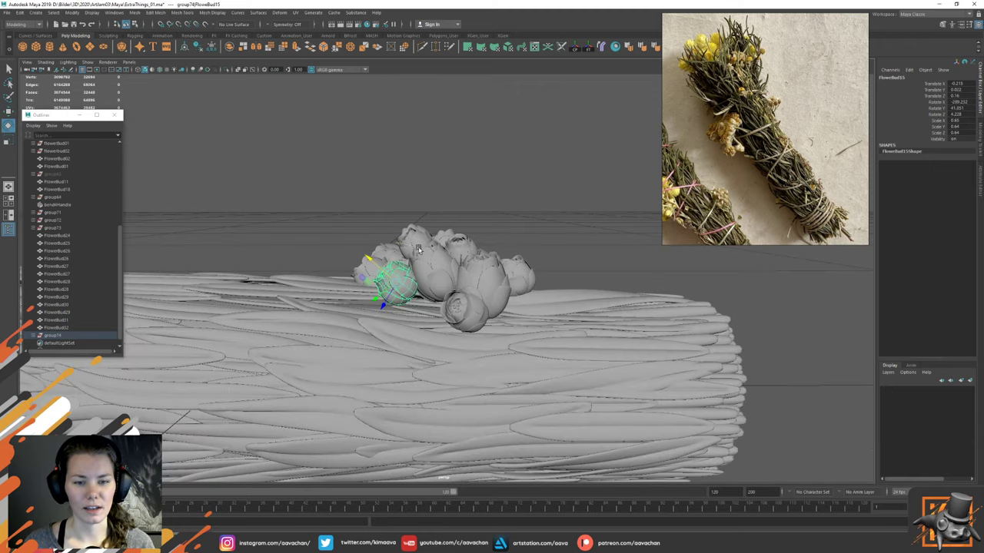
left_click(399, 268)
key("e")
key("w")
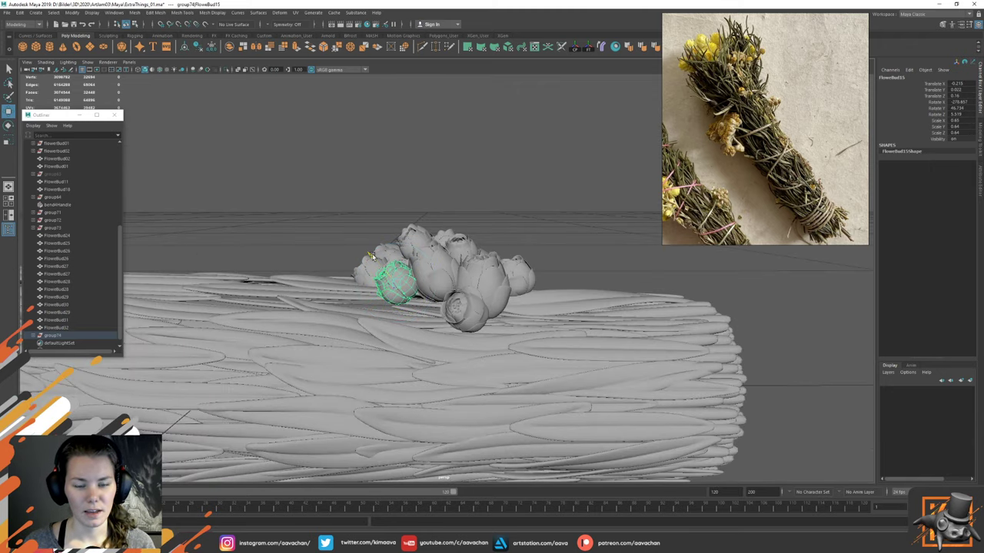
left_click_drag(372, 256, 408, 306)
key("r")
Step: Duplicate the bud at the centre of the lower cluster and move the copy to just above the cluster's upper end
left_click(435, 269)
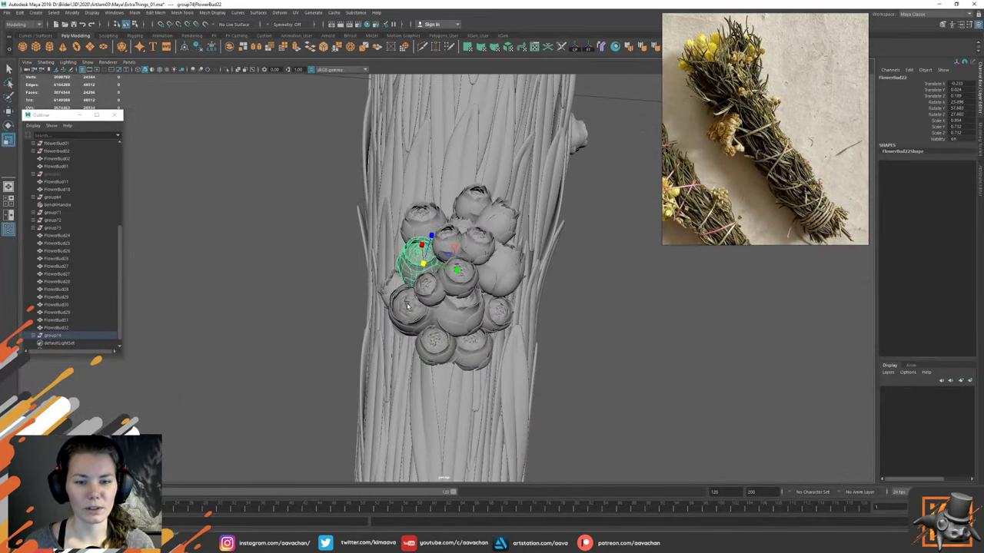
left_click(436, 342)
left_click(463, 281)
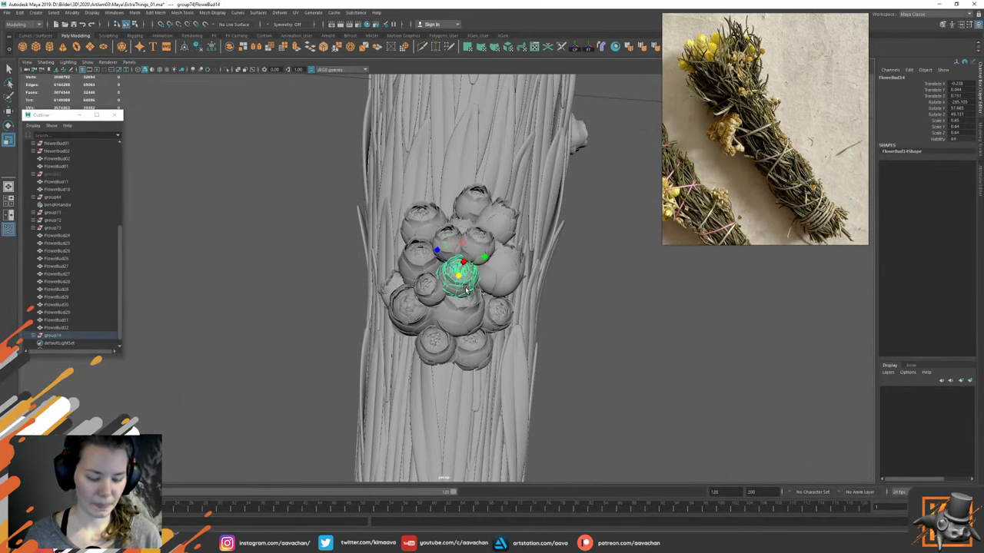
left_click(458, 273)
key("w")
right_click(461, 273)
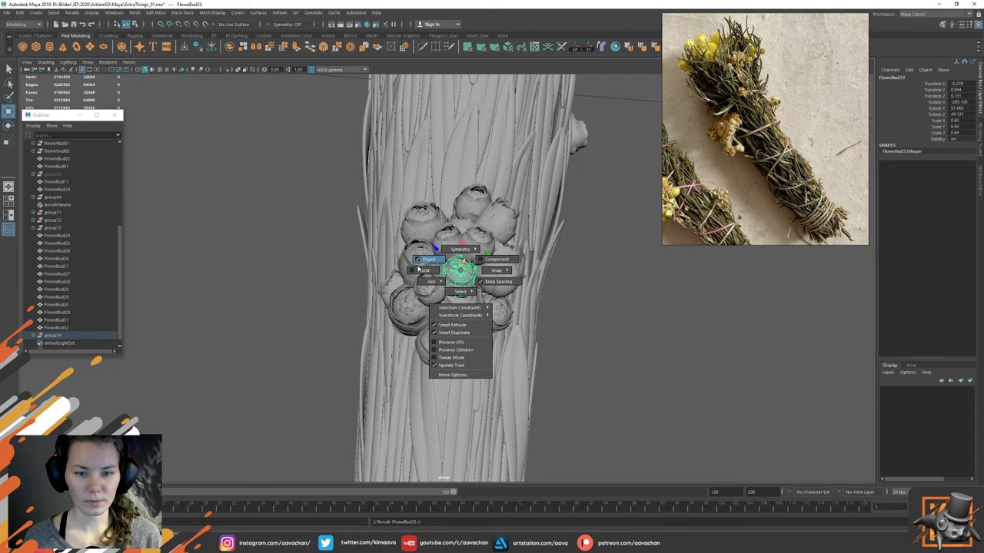
left_click_drag(460, 273, 481, 184)
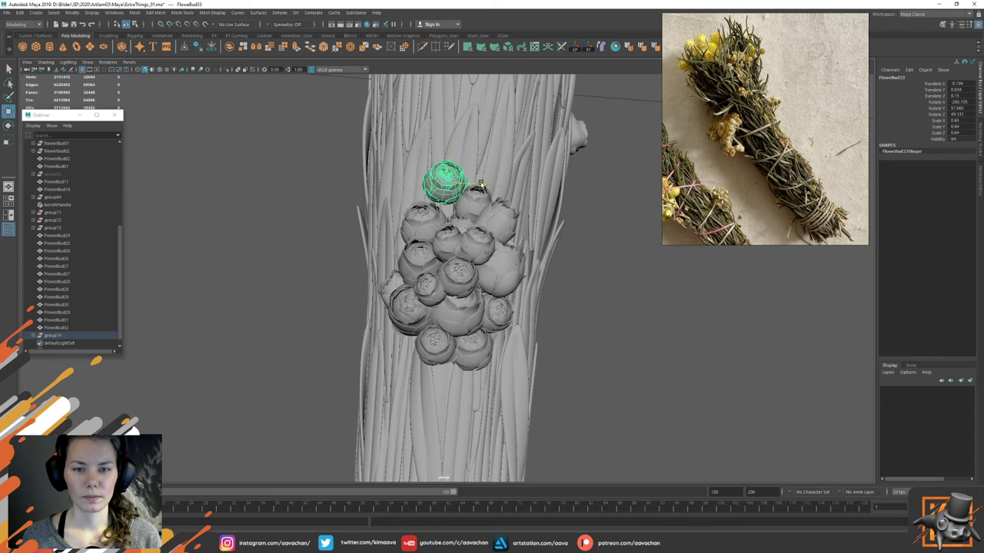
Step: Move the copied bud down against the bundle's surface and rotate it at the cluster's upper end
left_click_drag(406, 210, 479, 175, "alt")
left_click_drag(354, 221, 373, 256)
key("e")
key("w")
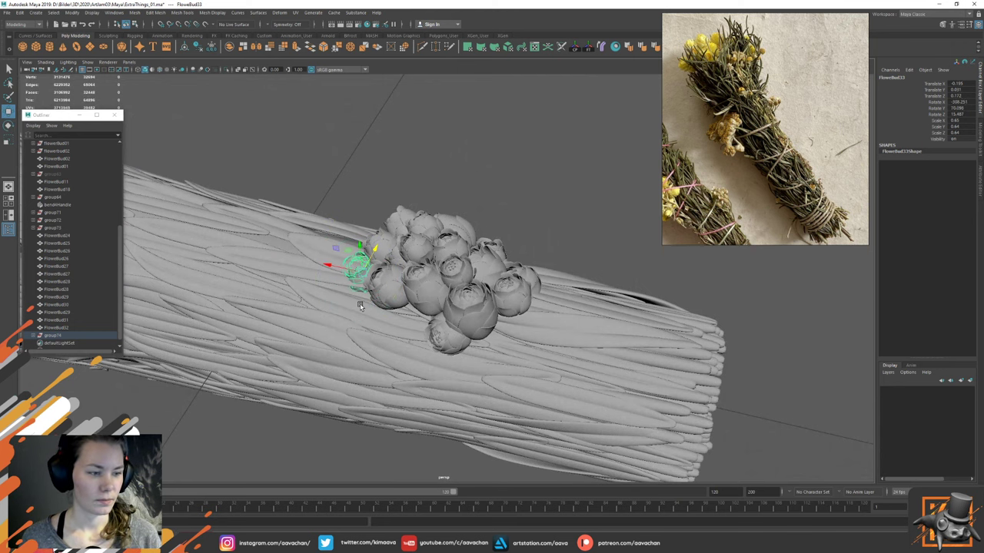
Step: Raise the copied bud partly out of the stems, turn it outward, and slide it against the neighbouring buds
left_click_drag(359, 306, 464, 273, "alt")
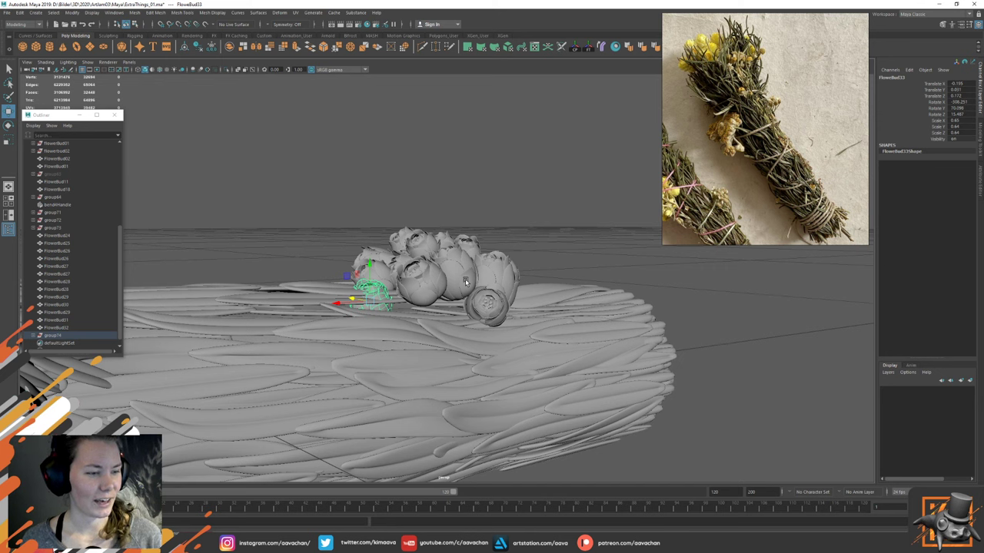
left_click_drag(366, 268, 345, 283)
key("e")
key("w")
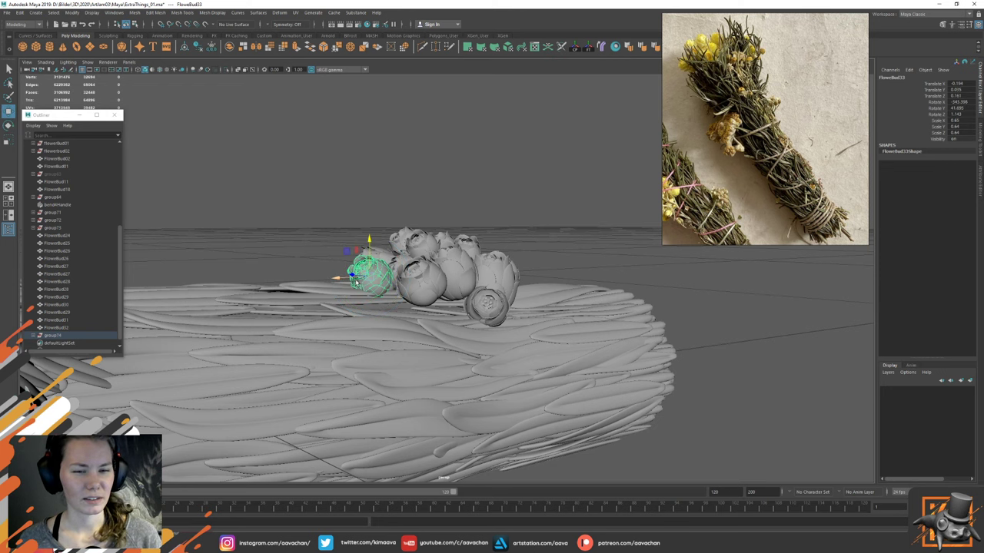
left_click_drag(418, 244, 421, 264, "alt")
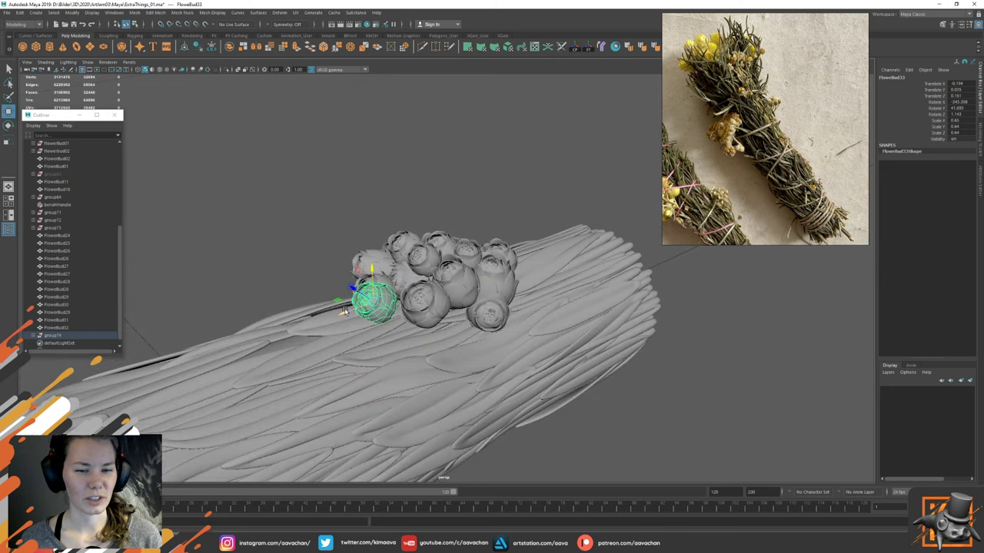
left_click_drag(345, 311, 358, 302)
key("f")
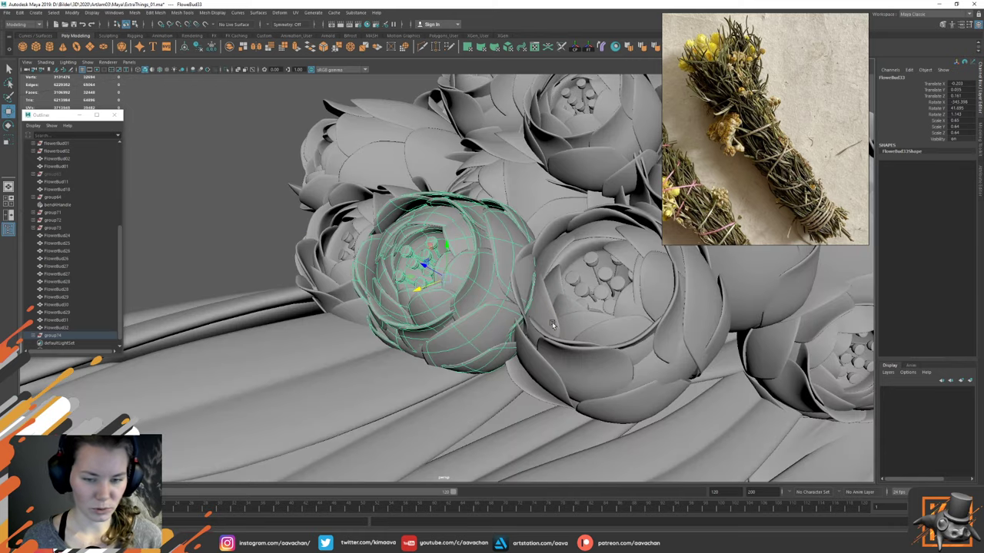
Step: Scale the copied bud down slightly to fit between its neighbours at the cluster's upper end
right_click_drag(552, 325, 427, 220, "alt")
mouse_move(427, 221)
left_mouse_down("alt")
mouse_move(484, 242)
mouse_move(560, 342)
mouse_move(423, 224)
mouse_move(440, 233)
left_mouse_up("alt")
right_click_drag(439, 233, 506, 324, "alt")
scroll(505, 324, "up", 2)
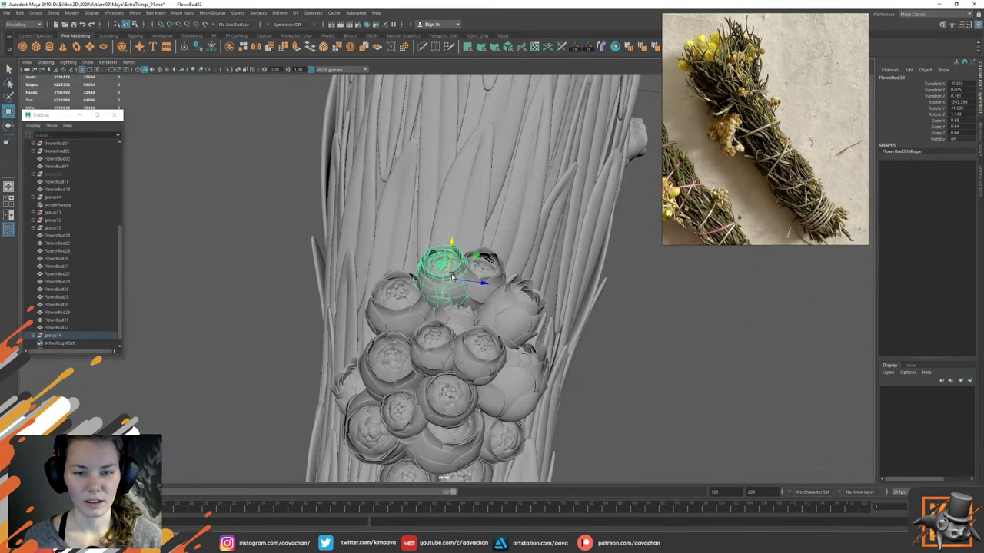
key("r")
mouse_move(444, 282)
left_mouse_down()
mouse_move(550, 287)
mouse_move(380, 258)
mouse_move(431, 286)
left_mouse_up()
key("w")
Step: Rotate the bud behind the cluster's upper-end pair, raise it slightly, and slide it between its neighbours
left_click(461, 306)
key("e")
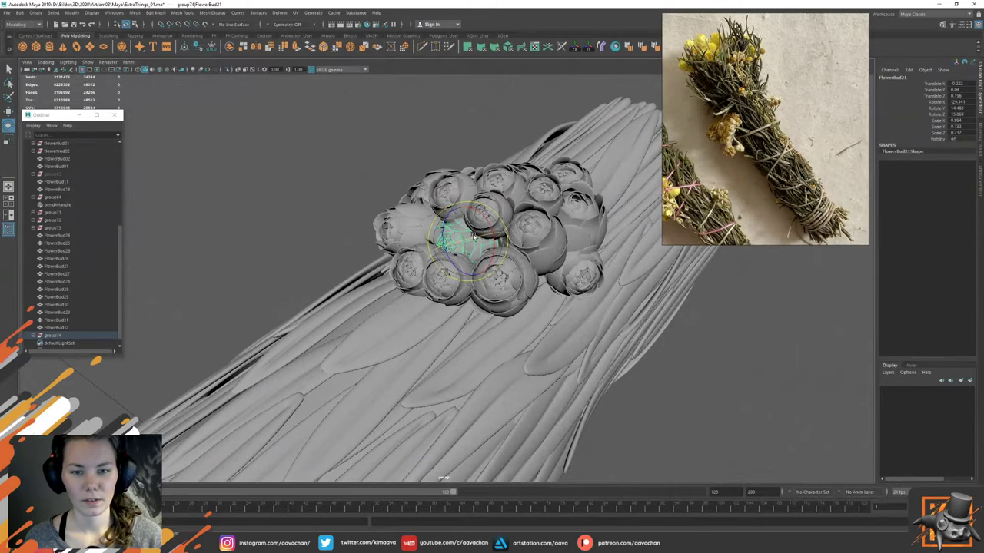
left_click_drag(460, 237, 460, 272)
key("w")
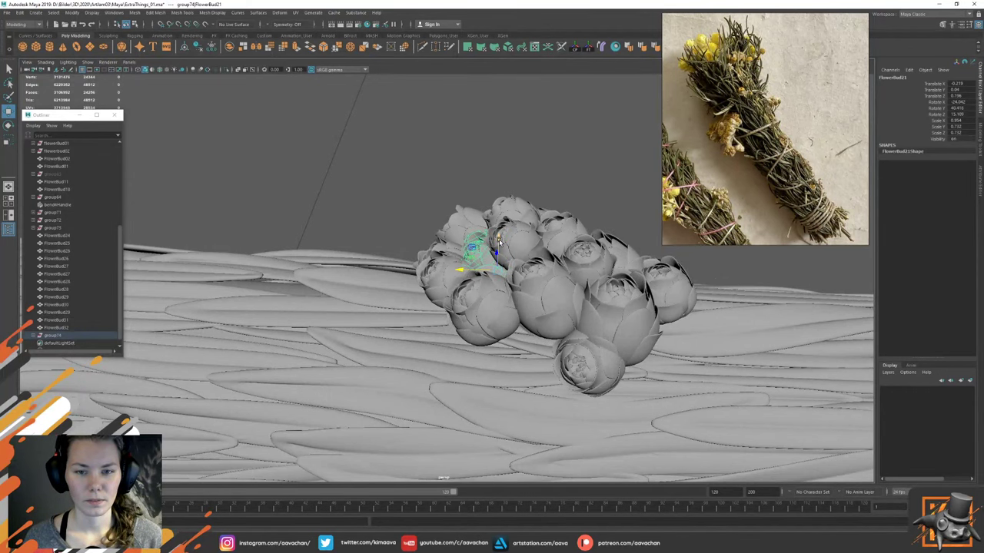
left_click_drag(500, 240, 500, 233)
left_click_drag(571, 236, 480, 281, "alt")
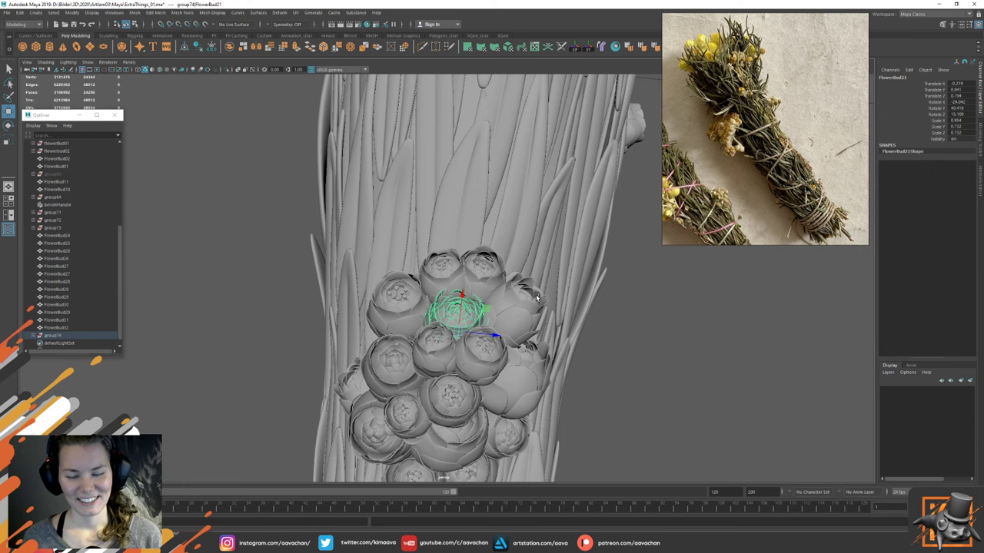
left_click_drag(591, 360, 488, 243, "alt")
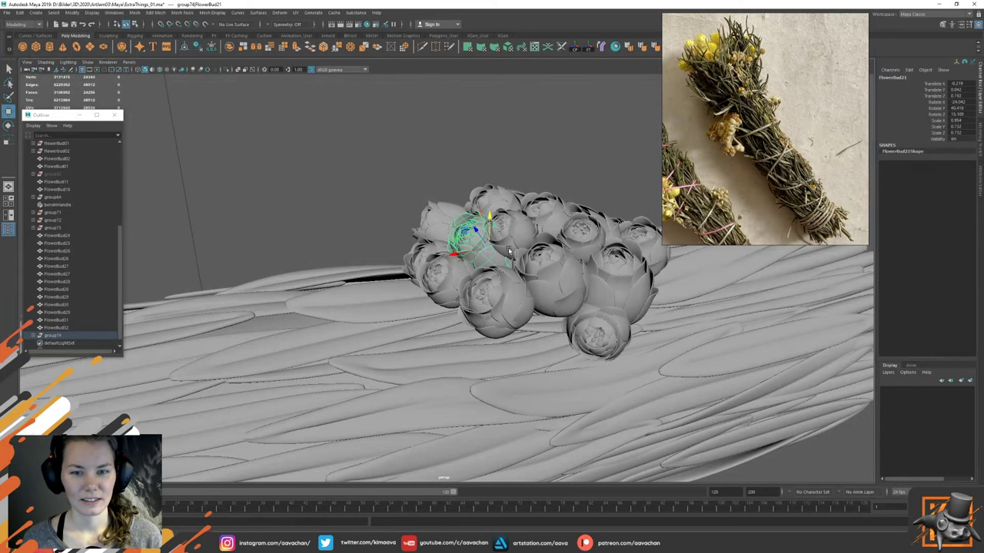
left_click_drag(453, 252, 443, 281, "alt")
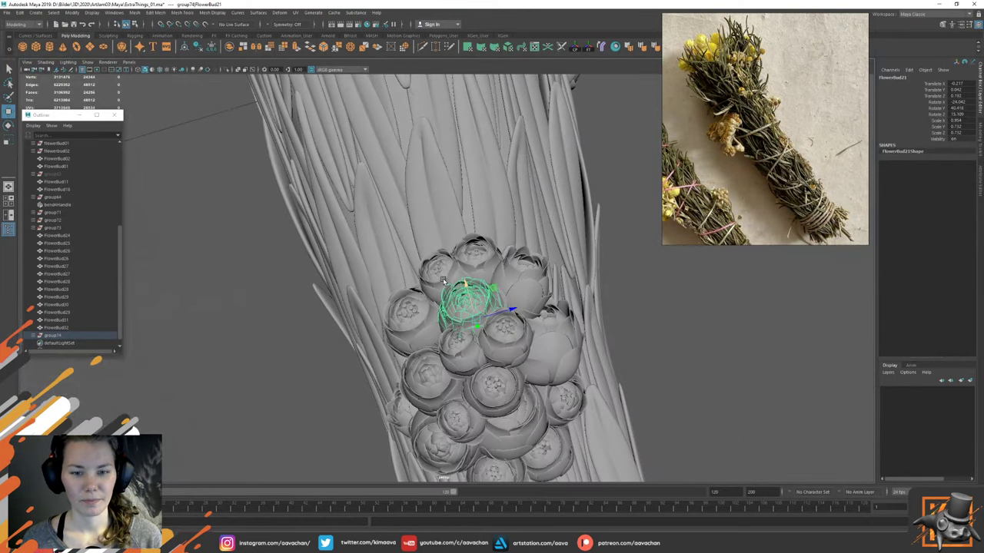
left_click_drag(451, 344, 531, 227, "alt")
Step: Rotate the two small buds in the upper middle of the cluster to face different directions
left_click(682, 278)
left_click(518, 241)
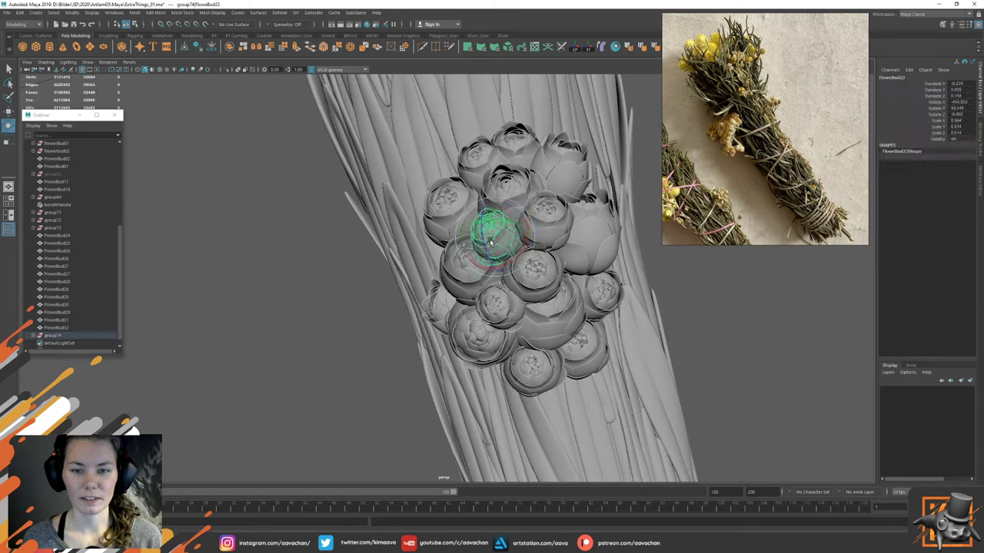
left_click(559, 242)
left_click_drag(544, 204, 548, 226)
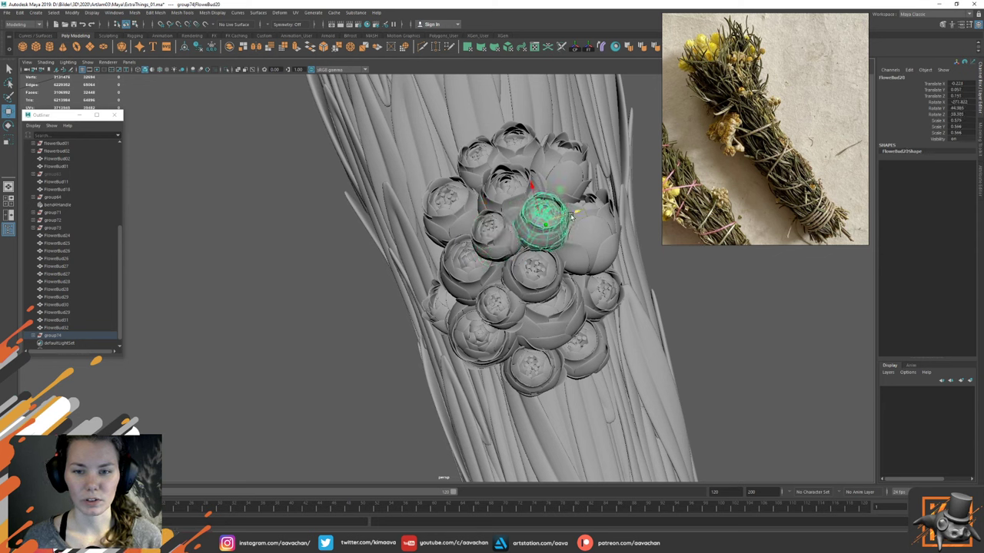
Step: Turn the large bud on the cluster's side outward and lower it against the stems
left_click(611, 242)
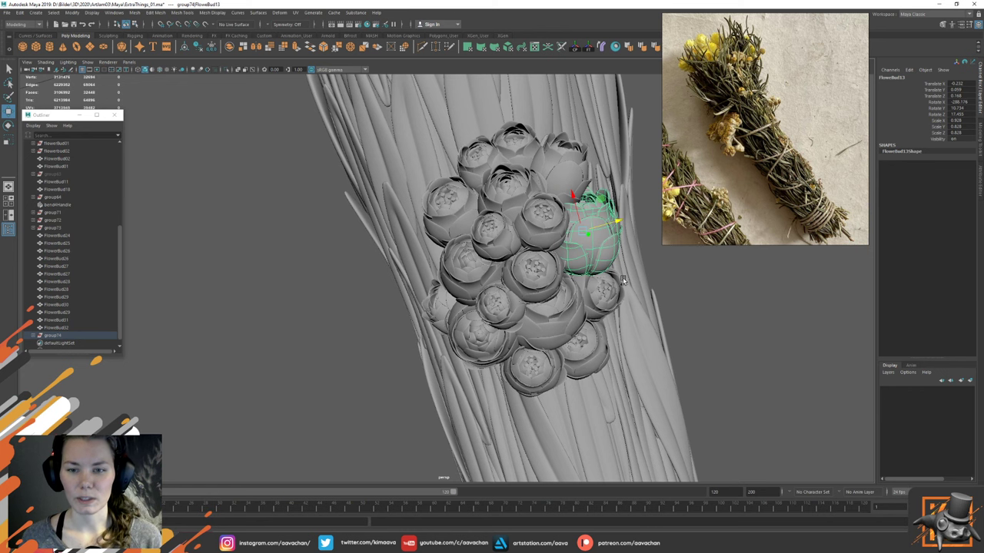
scroll(604, 253, "down", 3)
left_click_drag(551, 315, 486, 294, "alt")
key("e")
key("w")
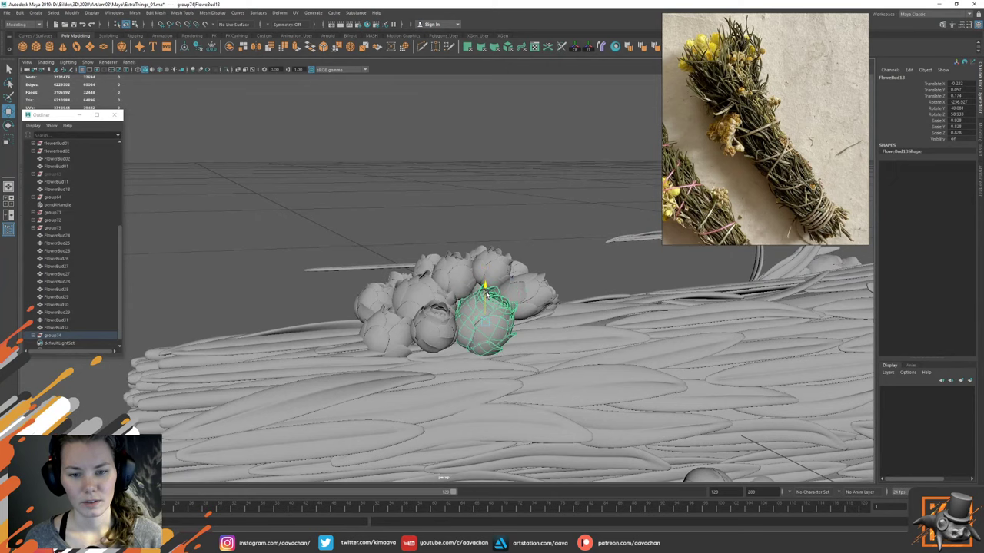
left_click_drag(417, 321, 518, 339, "alt")
key("e")
key("w")
left_click_drag(498, 305, 498, 295)
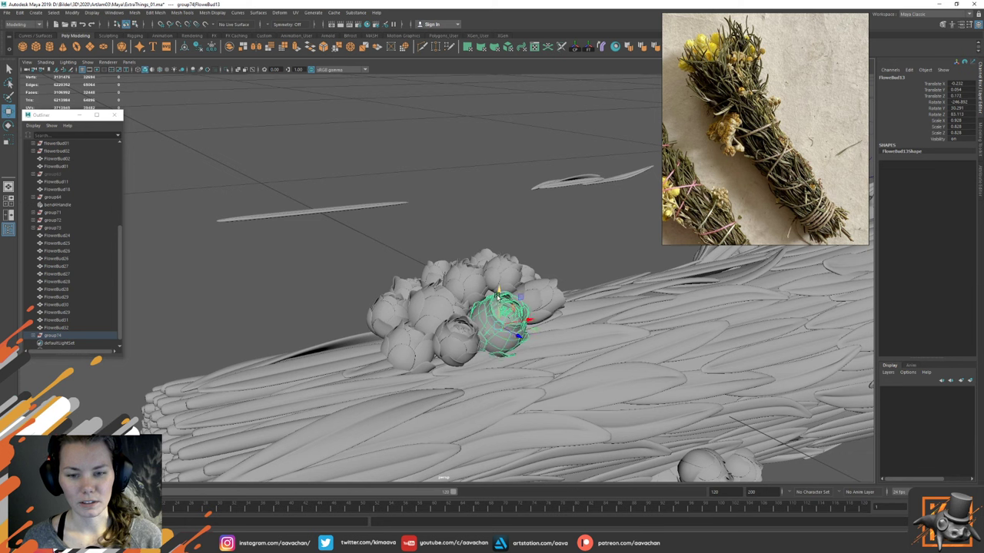
Step: Rotate the large bud near the cluster's lower end so that its opening faces a different way
left_click(501, 265)
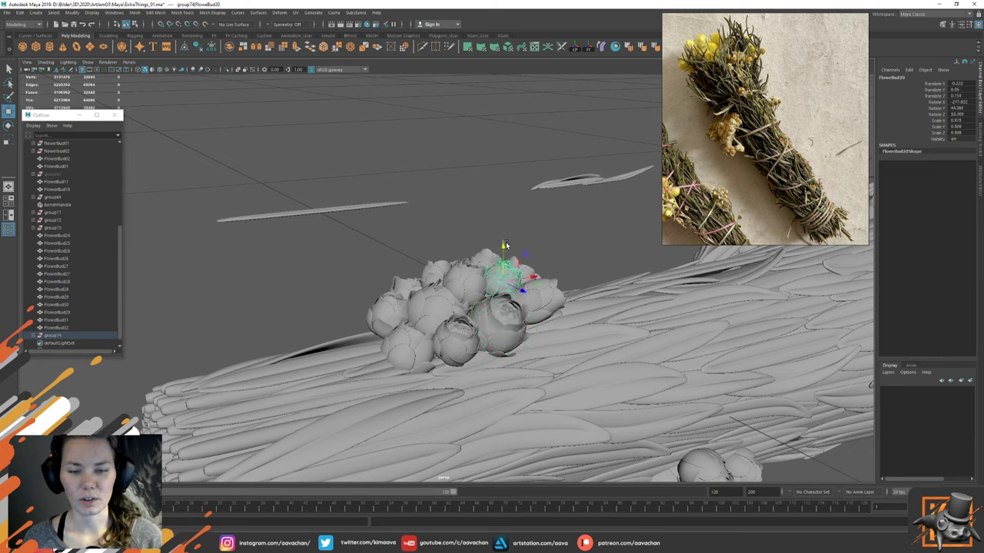
key("e")
left_click(468, 241)
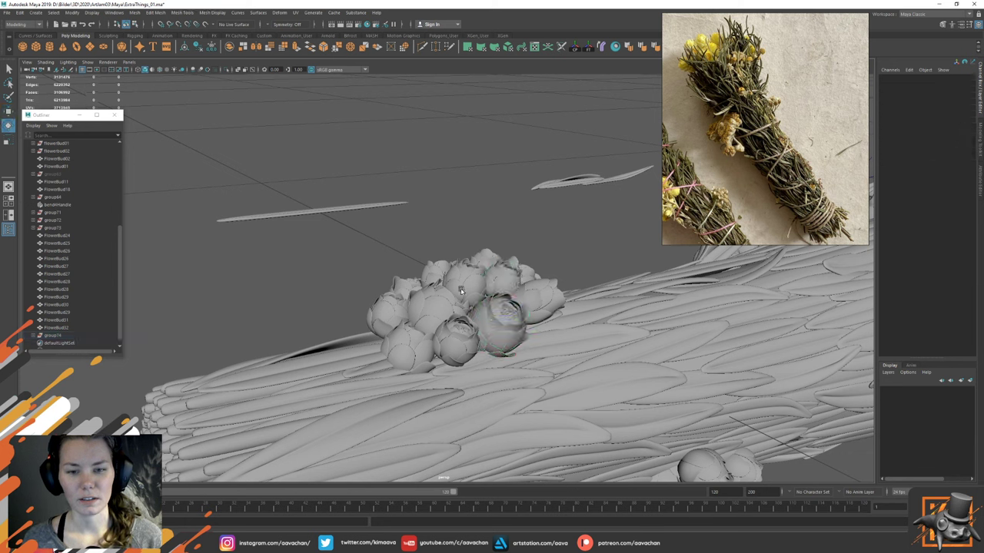
left_click(474, 276)
left_click(428, 306)
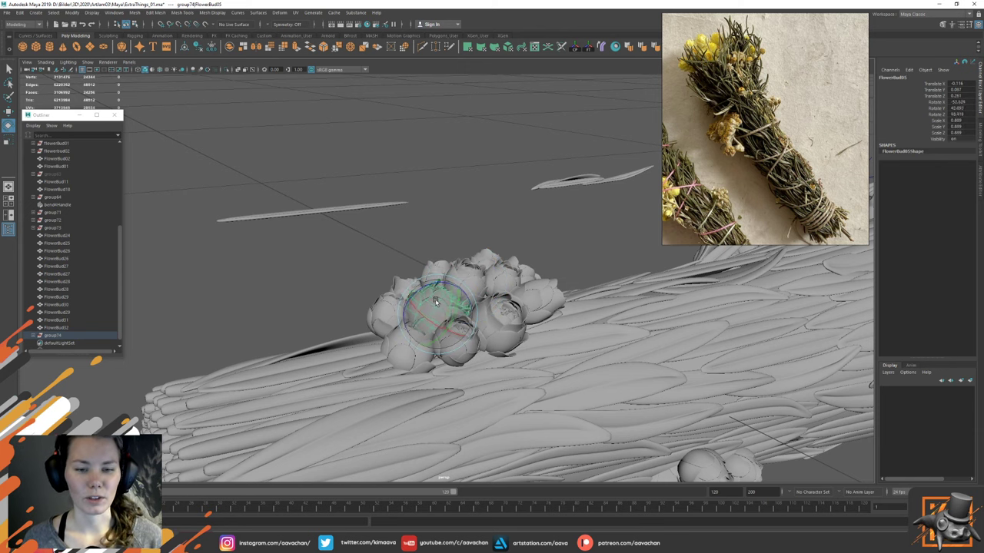
left_click_drag(425, 305, 425, 309)
key("w")
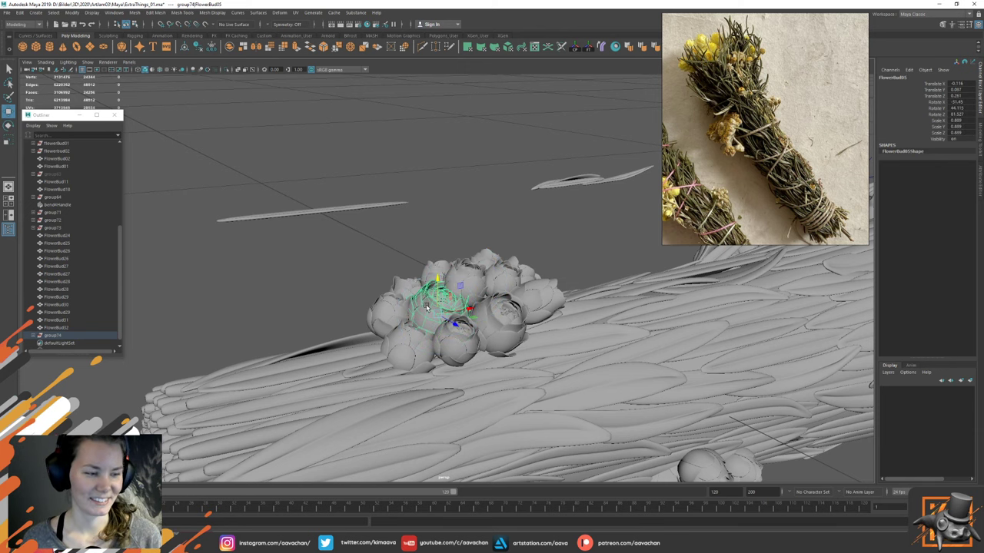
left_click_drag(356, 279, 451, 310, "alt")
Step: Rotate one of the two lowest buds to face outward and move it slightly away from the cluster
left_click(632, 336)
left_click(541, 350)
key("e")
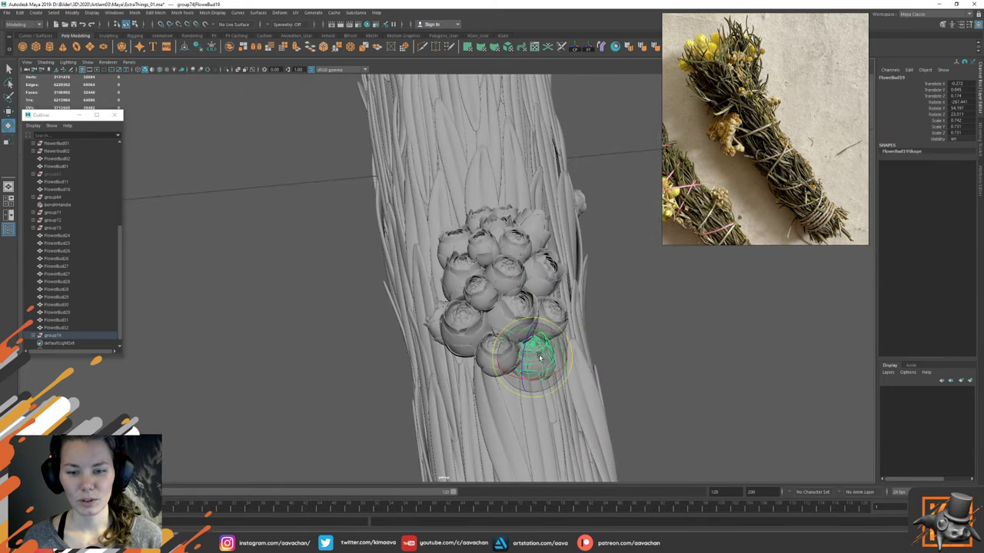
left_click_drag(545, 361, 603, 349)
key("w")
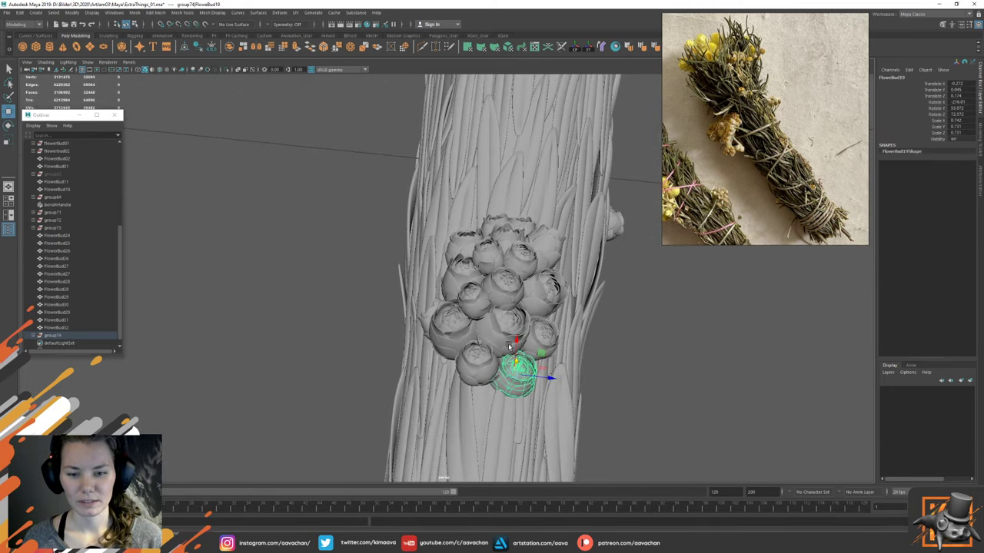
left_click_drag(516, 338, 517, 344)
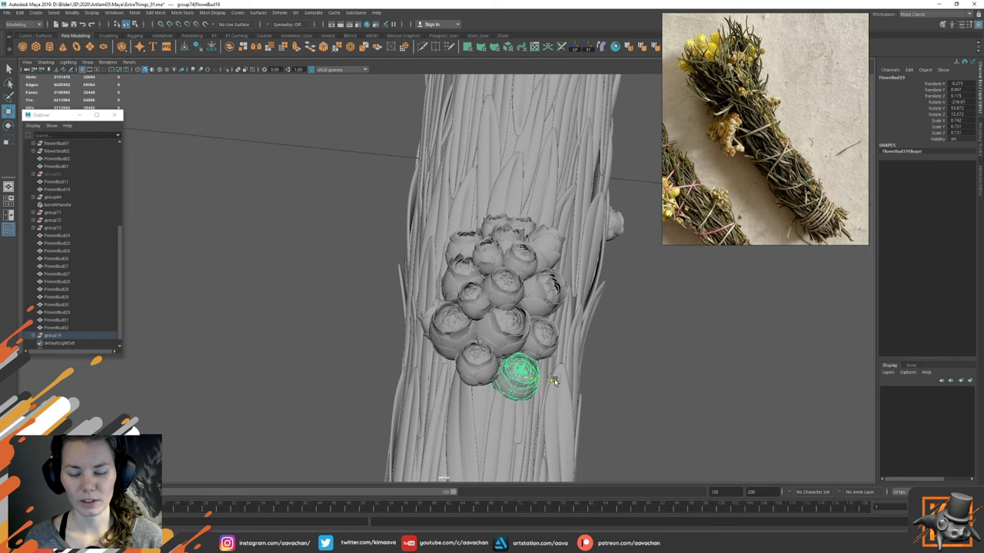
Step: Move the other lowest bud partly out of the stems, slide it against its neighbour, and rotate it outward
left_click(479, 352)
left_click_drag(482, 333, 487, 350)
left_click_drag(632, 341, 661, 304, "alt")
left_click_drag(530, 269, 535, 274)
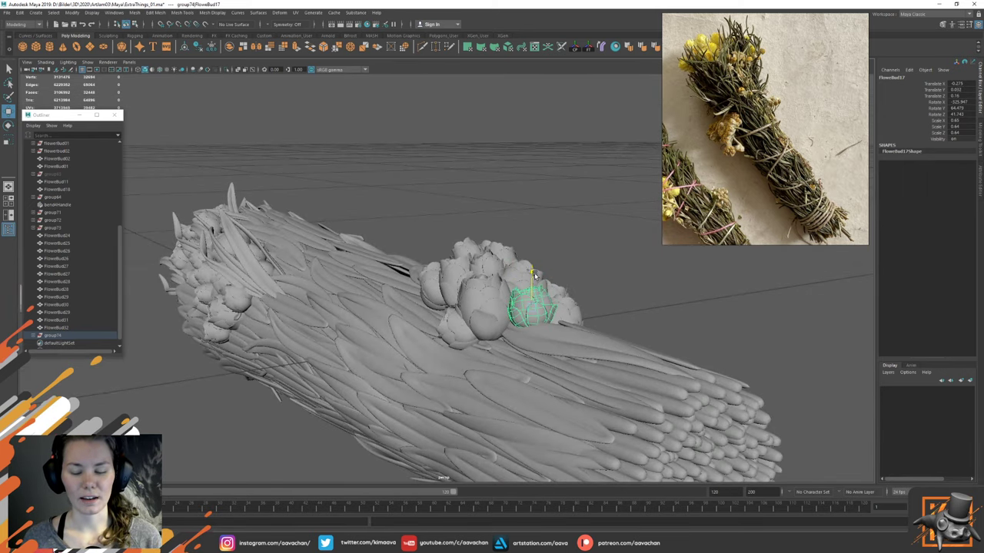
left_click_drag(605, 270, 574, 318, "alt")
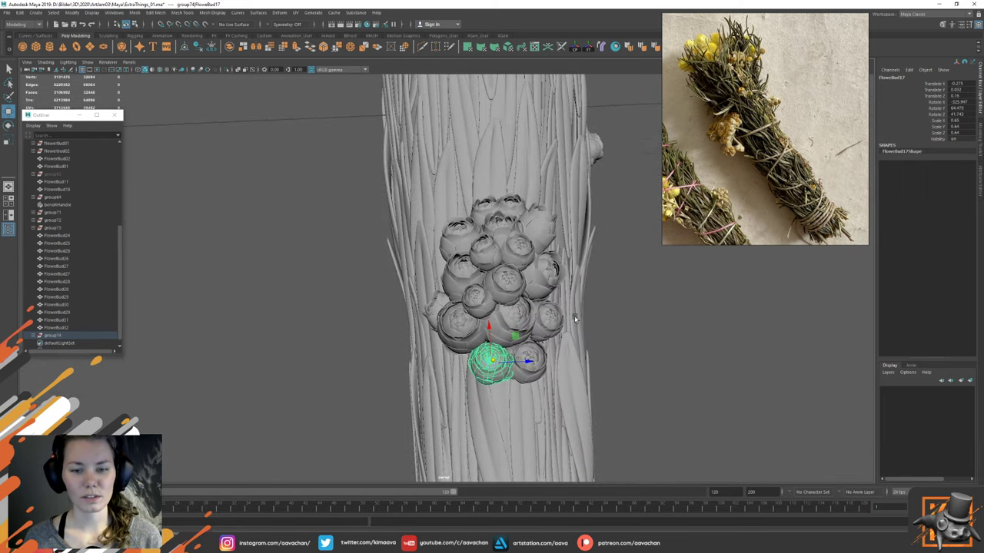
key("e")
left_click_drag(489, 367, 493, 377)
key("w")
Step: Rotate and reposition the large bud just above the two lowest ones
left_click_drag(598, 352, 485, 322, "alt")
left_click(497, 320)
key("e")
key("w")
Step: Duplicate the low bud on the cluster's side, place the copy beside it, and scale and rotate it to fit
left_click_drag(567, 305, 631, 285, "alt")
left_click(483, 329)
left_click_drag(482, 329, 460, 288, "alt")
key("r")
key("e")
key("w")
Step: Adjust the rotation and position of the two side buds next to the new copy
left_click(400, 290)
key("e")
key("w")
left_click(450, 278)
key("e")
key("w")
Step: Rotate the lowest bud on the cluster's side outward and scale it up slightly
left_click(555, 304)
left_click(469, 314)
key("e")
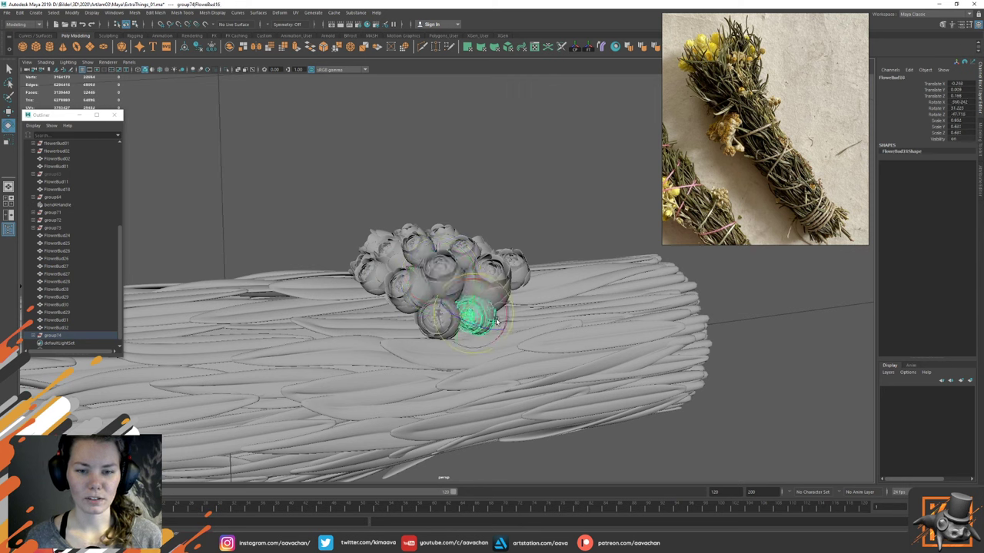
left_click_drag(504, 321, 475, 316)
key("w")
key("r")
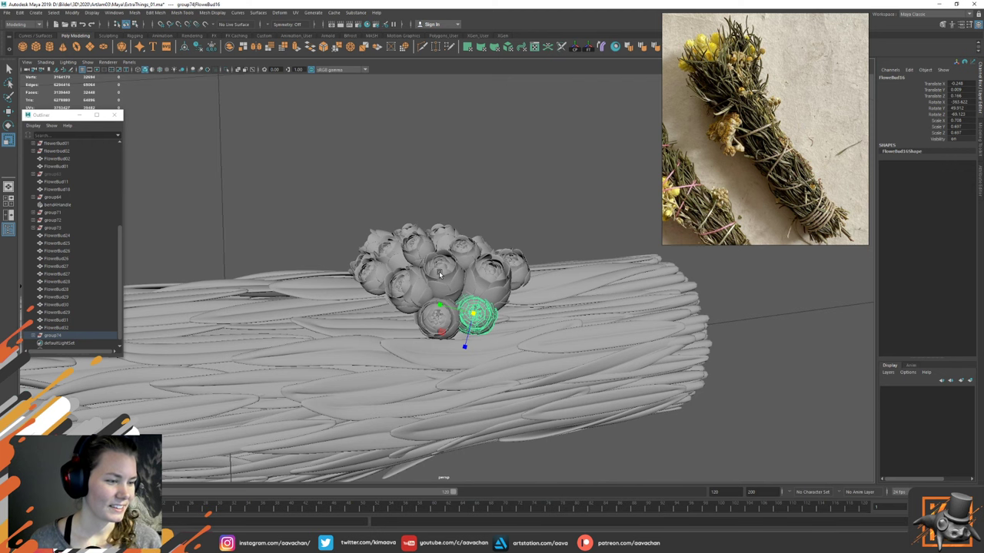
left_click_drag(577, 309, 494, 336, "alt")
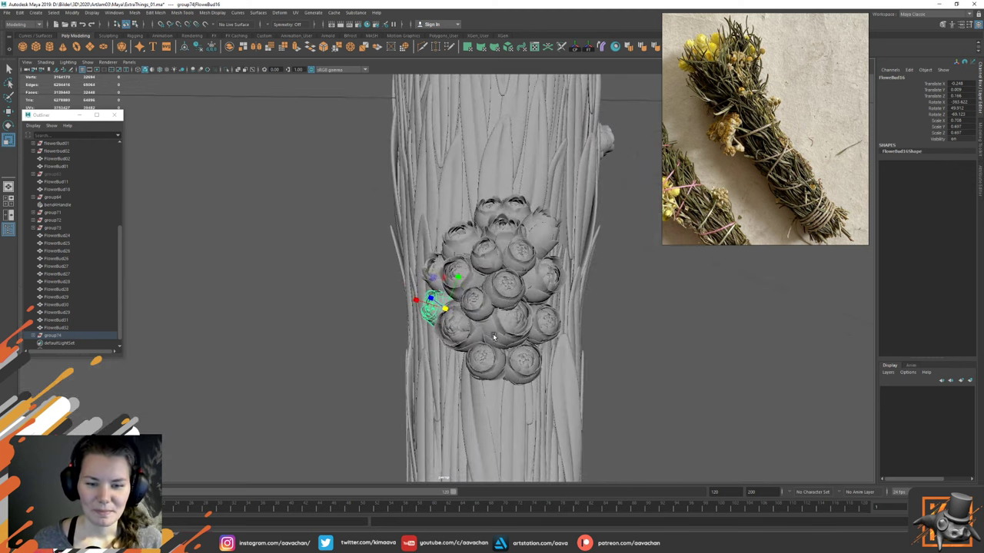
Step: Refine the rotation of the outermost side bud as seen from the front of the cluster
key("w")
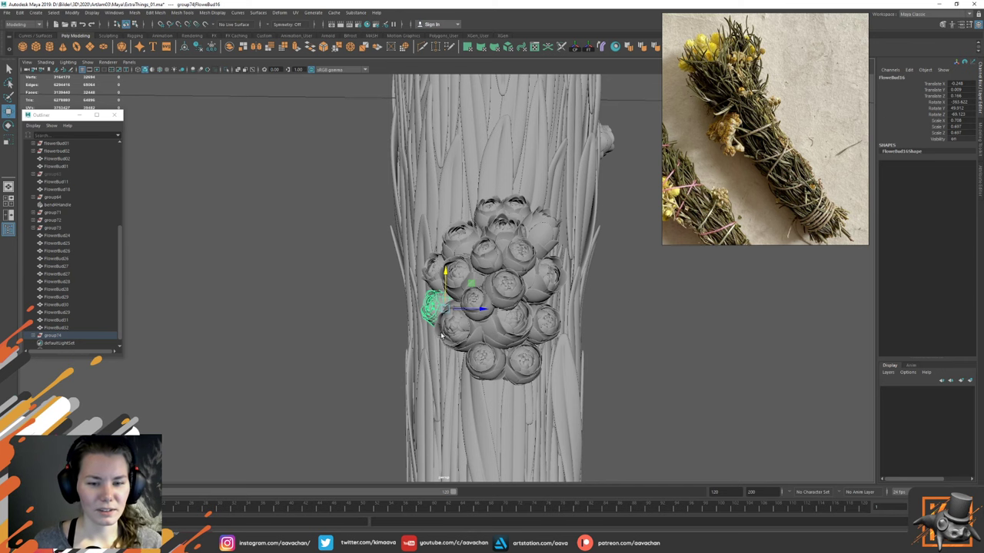
key("e")
left_click_drag(468, 299, 452, 292)
key("w")
left_click(643, 304)
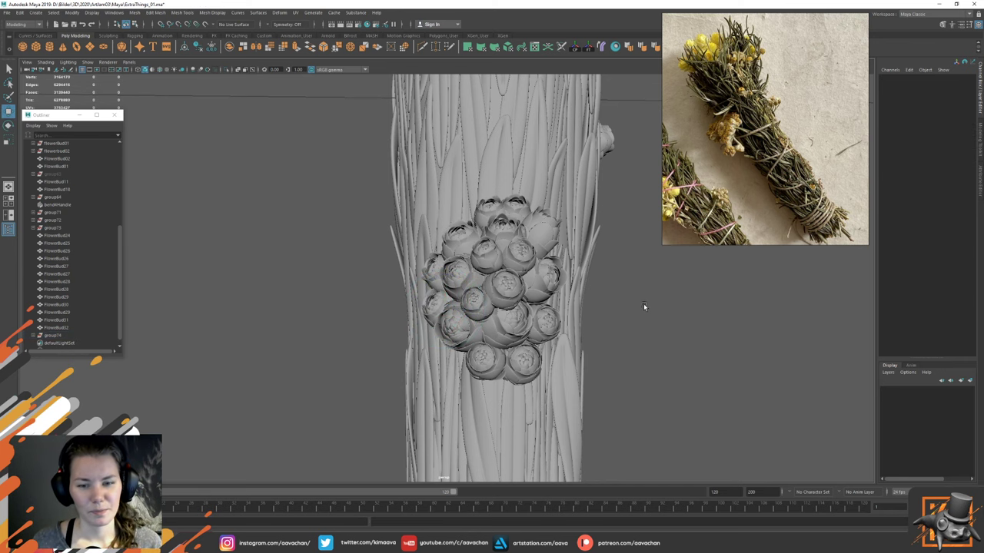
Step: Rotate and reposition a bud in the middle of the cluster
scroll(581, 337, "down", 10)
left_click_drag(560, 274, 493, 274, "alt")
scroll(445, 251, "up", 6)
left_click(470, 270)
key("e")
key("w")
Step: Rotate the small bud at the cluster's upper end sideways
left_click(549, 228)
left_click(483, 230)
key("e")
left_click_drag(483, 230, 510, 228)
key("w")
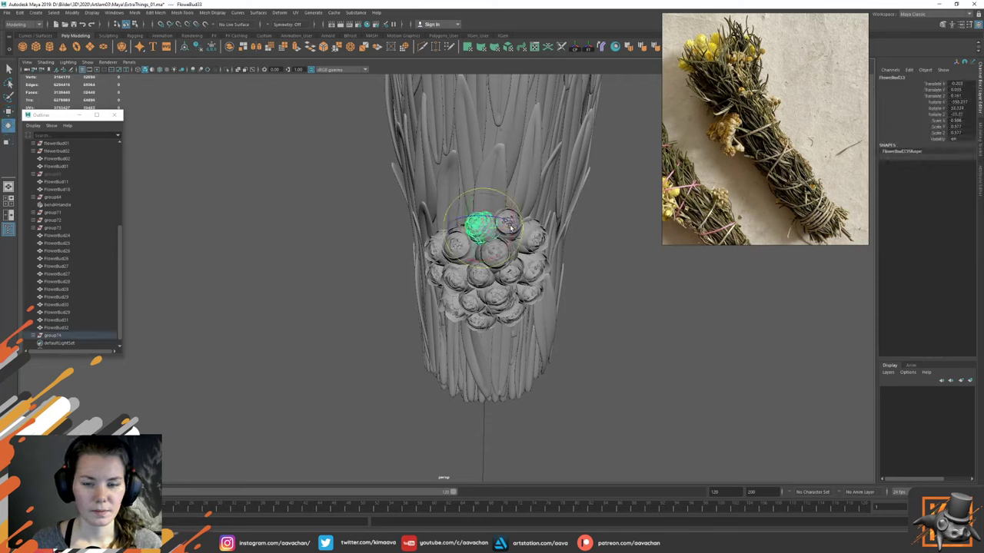
Step: Rotate the neighbouring bud at the cluster's upper end and save the scene
left_click(614, 272)
left_click(514, 226)
left_click_drag(526, 233, 531, 237)
key("w")
left_click(592, 288)
left_click_drag(597, 322, 583, 293, "alt")
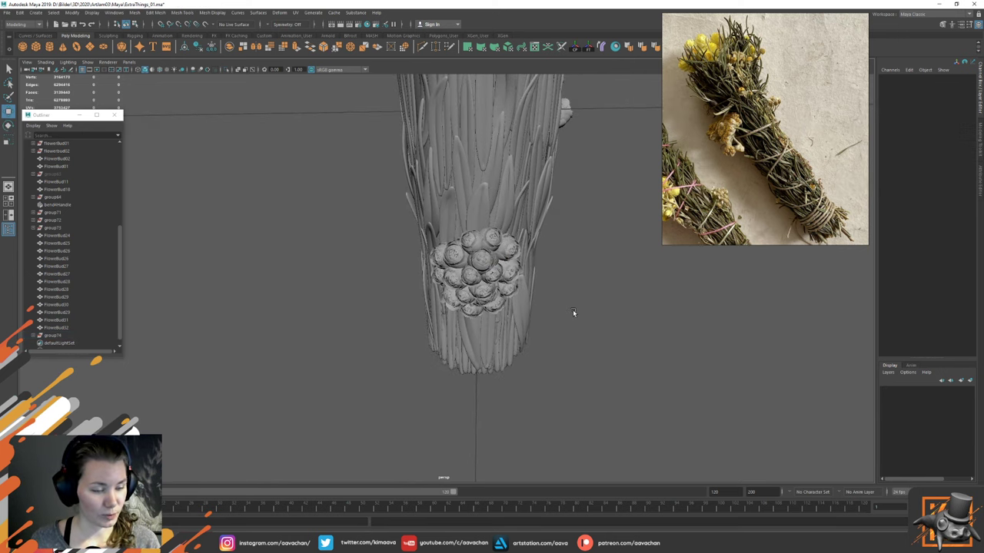
key("ctrl+s")
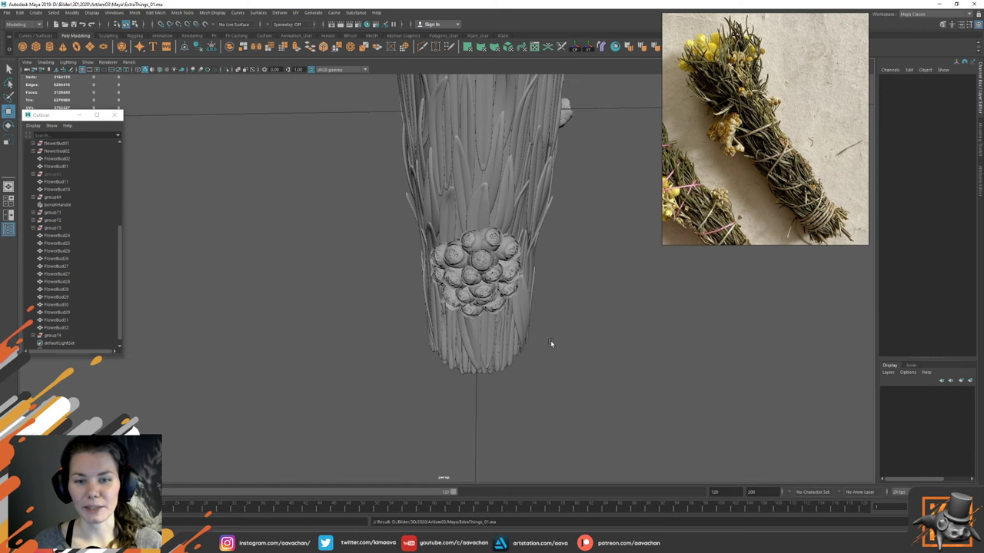
Step: Review the bud clusters along the bundle and enlarge the reference photo around the small stemmed yellow buds
left_click_drag(550, 350, 451, 296, "alt")
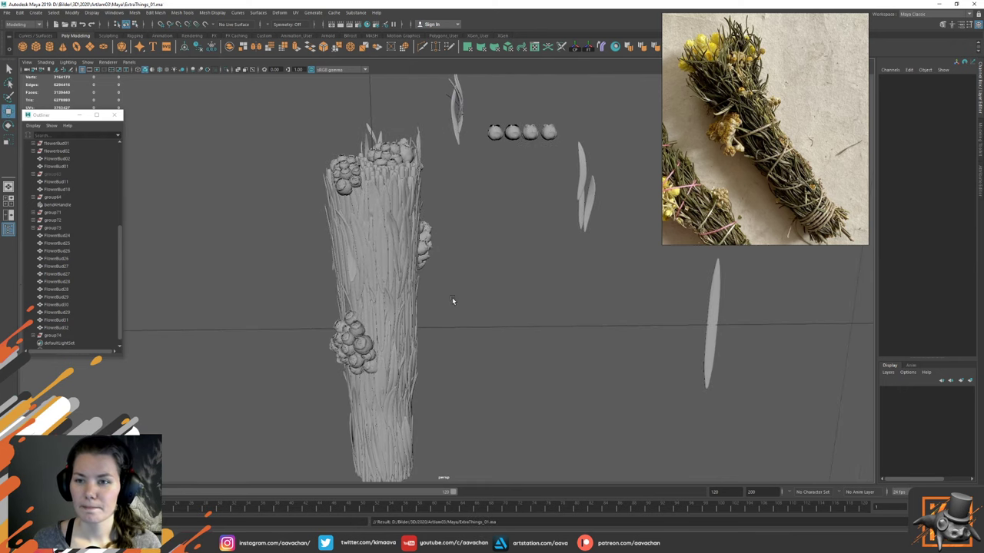
right_click_drag(454, 296, 575, 305, "alt")
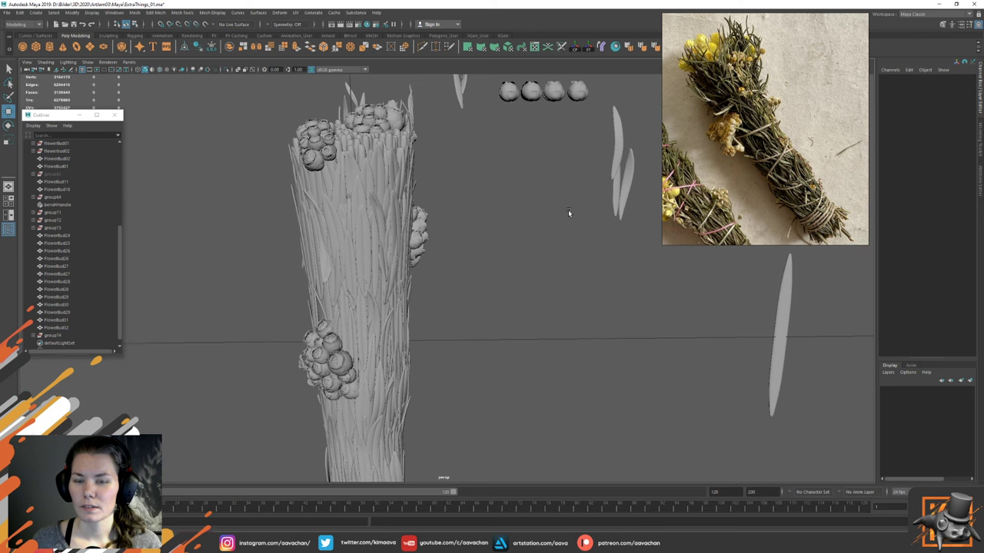
left_click_drag(568, 209, 539, 225, "alt")
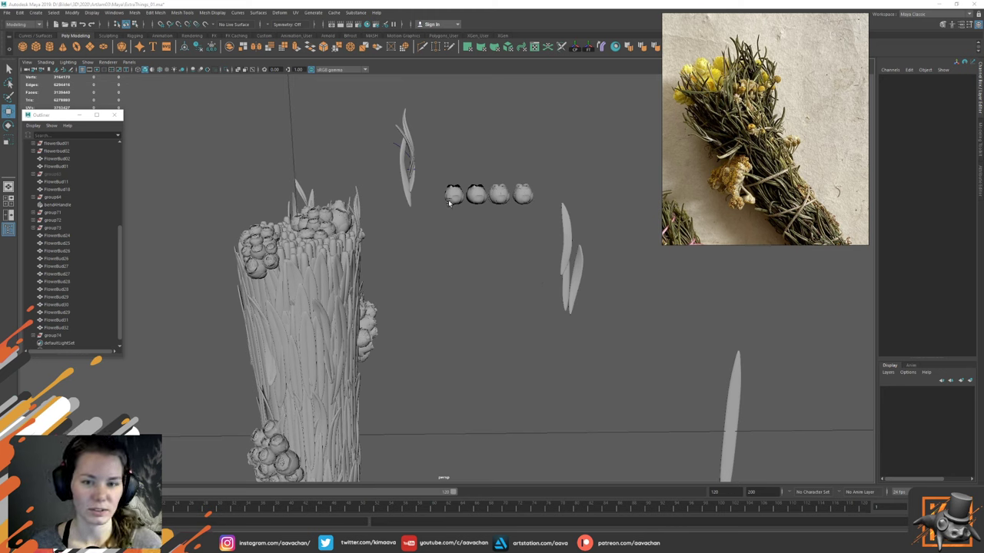
left_click_drag(767, 22, 773, 82)
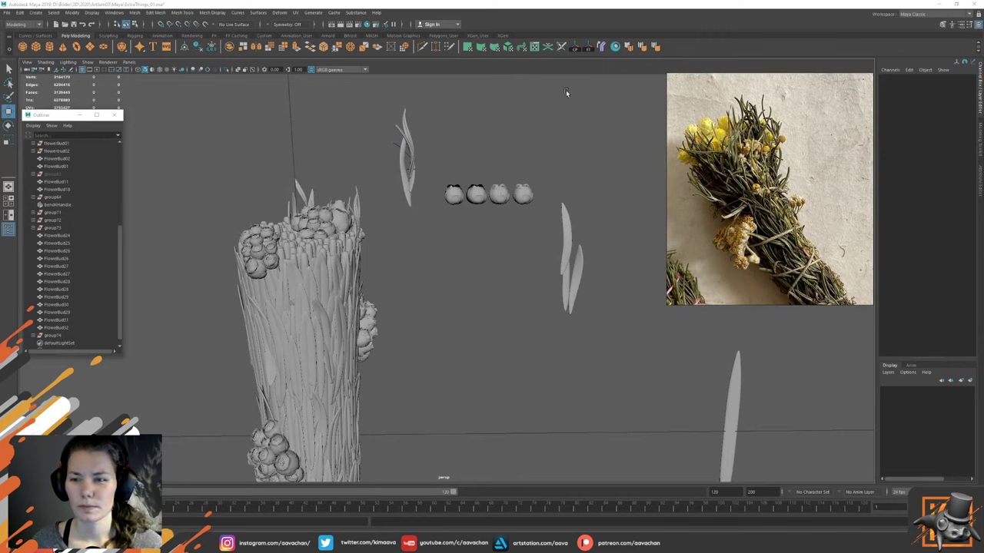
scroll(778, 176, "up", 5)
middle_click_drag(757, 160, 777, 198)
scroll(764, 192, "up", 2)
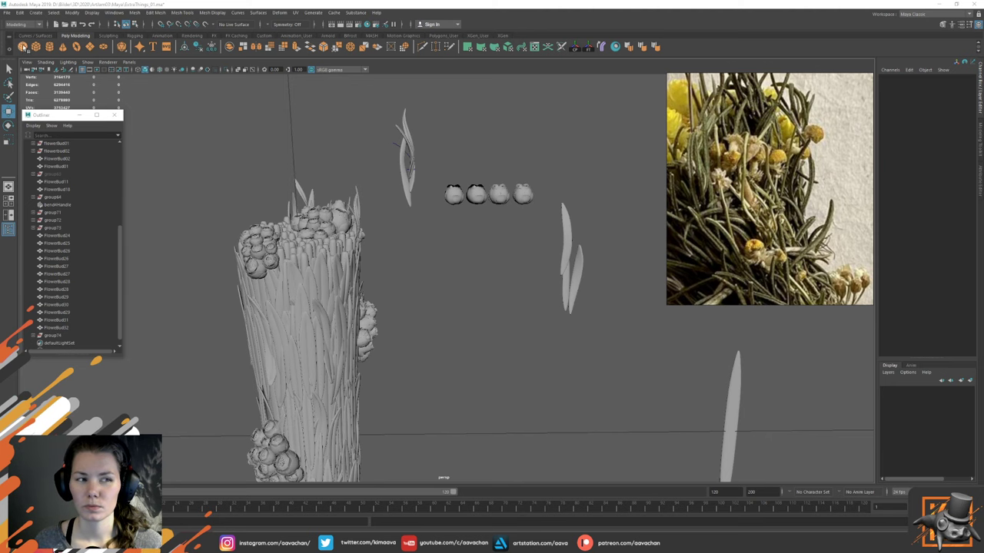
Step: Create a polygon sphere, scale it uniformly to 0.028, and move it out beside the herb bundle
left_click(23, 47)
key("f")
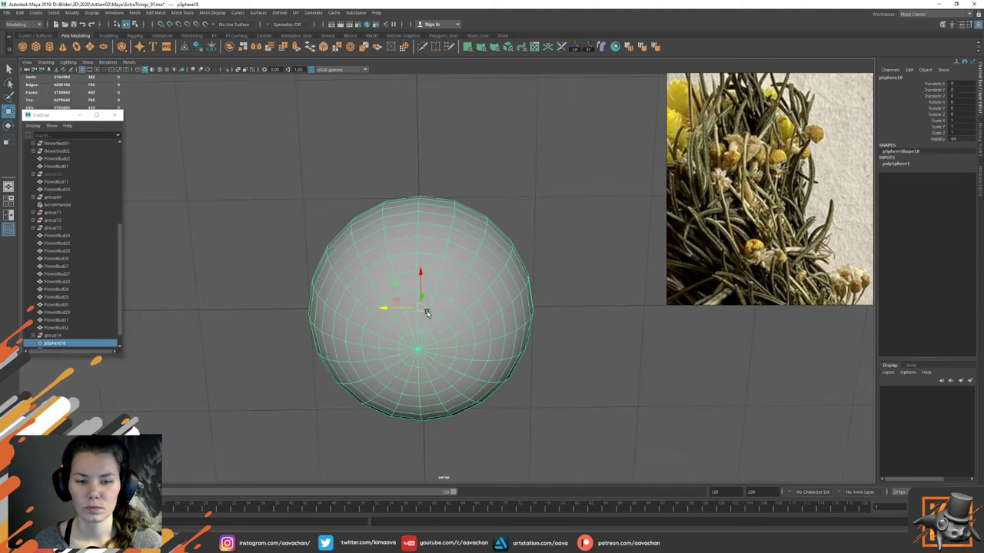
key("r")
left_click_drag(428, 313, 232, 312)
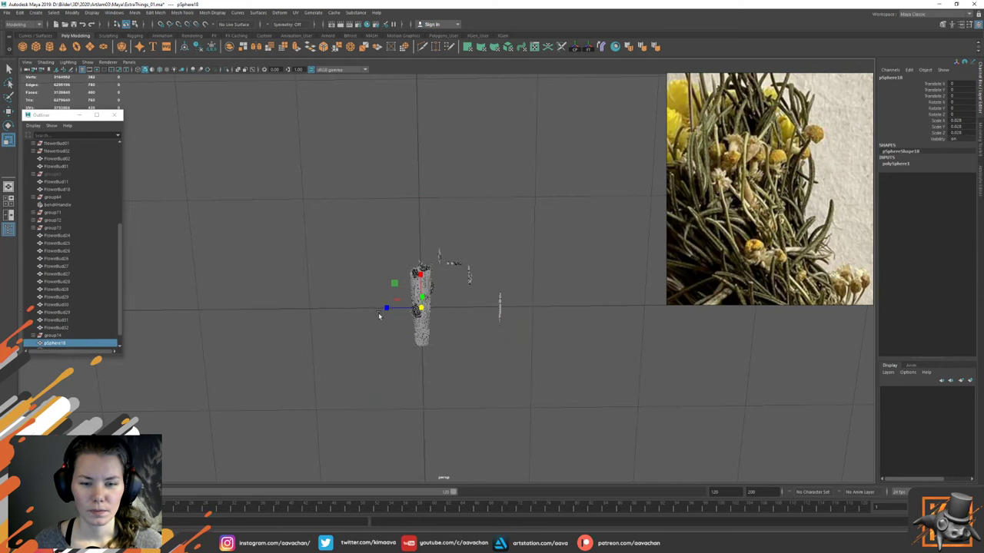
key("w")
left_click_drag(395, 310, 420, 311)
key("f")
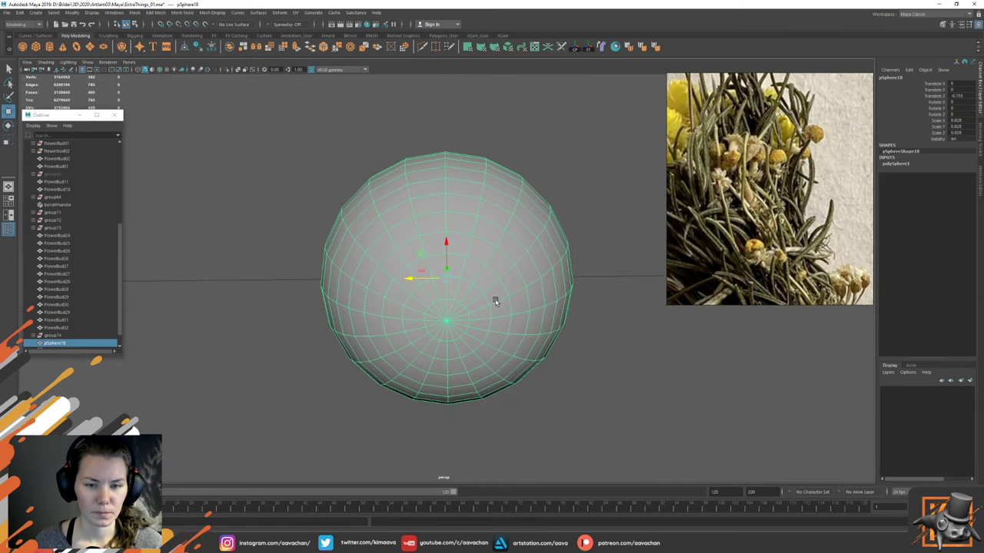
Step: Scale the sphere uniformly to 0.008 and set its axis and height subdivisions to 8
scroll(492, 300, "down", 10)
key("r")
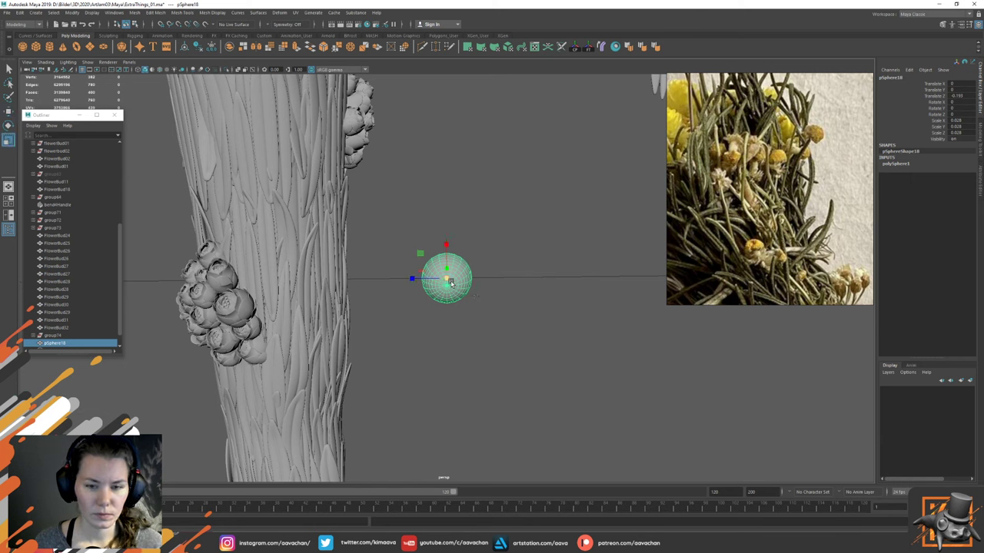
mouse_move(451, 284)
left_mouse_down()
mouse_move(398, 285)
mouse_move(454, 280)
left_mouse_up()
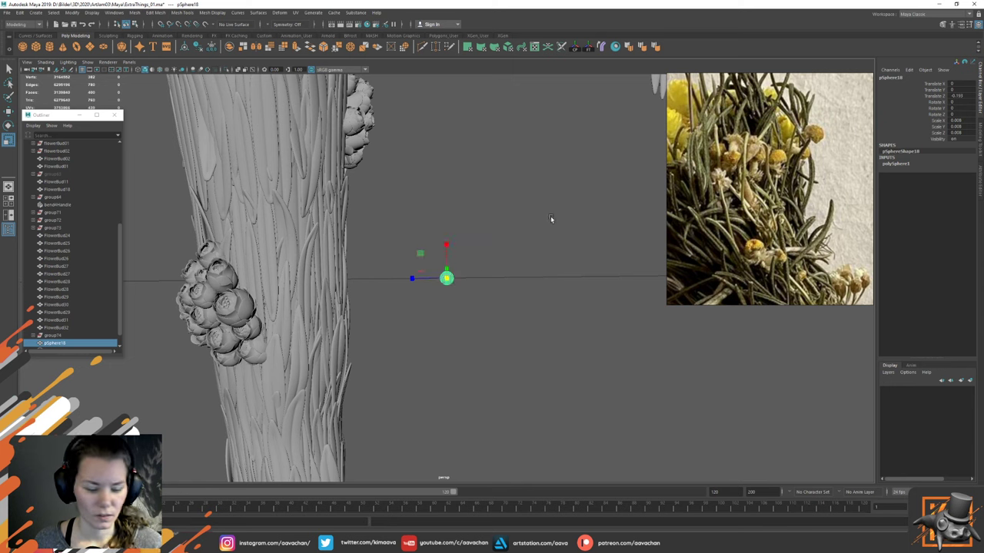
left_click(897, 164)
left_click_drag(960, 176, 963, 182)
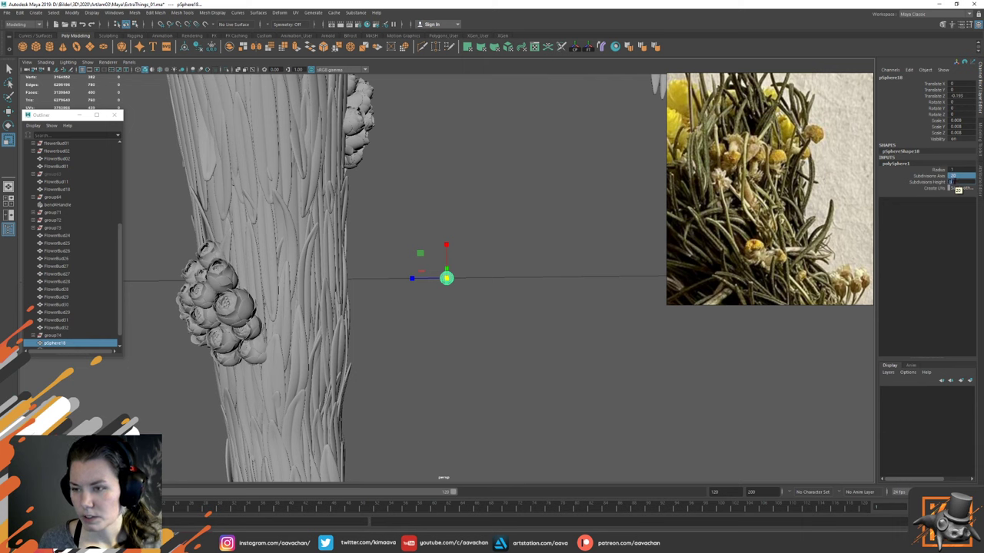
type("8")
key("Return")
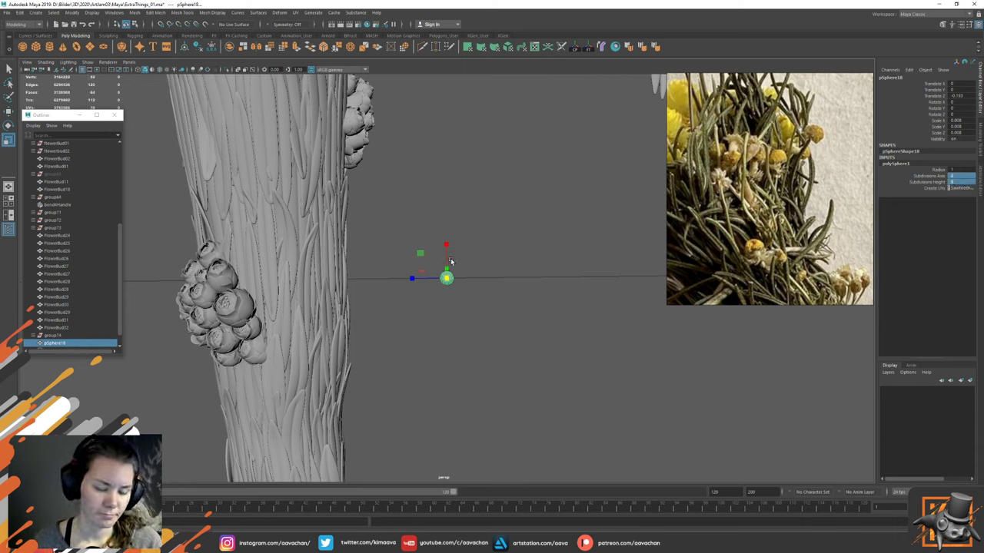
Step: Rotate the sphere about Z so that its pole points upward, and soften its edges
key("e")
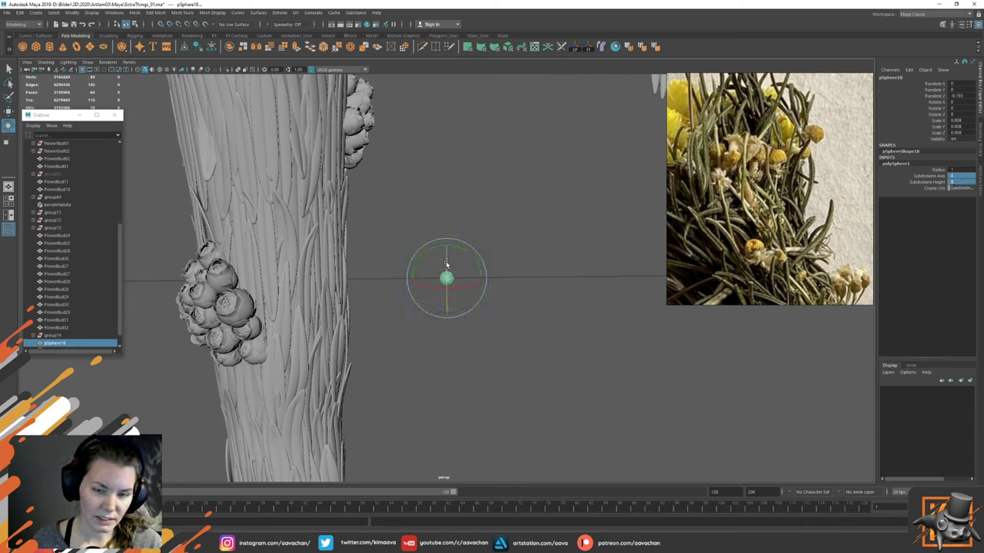
key("q")
key("f")
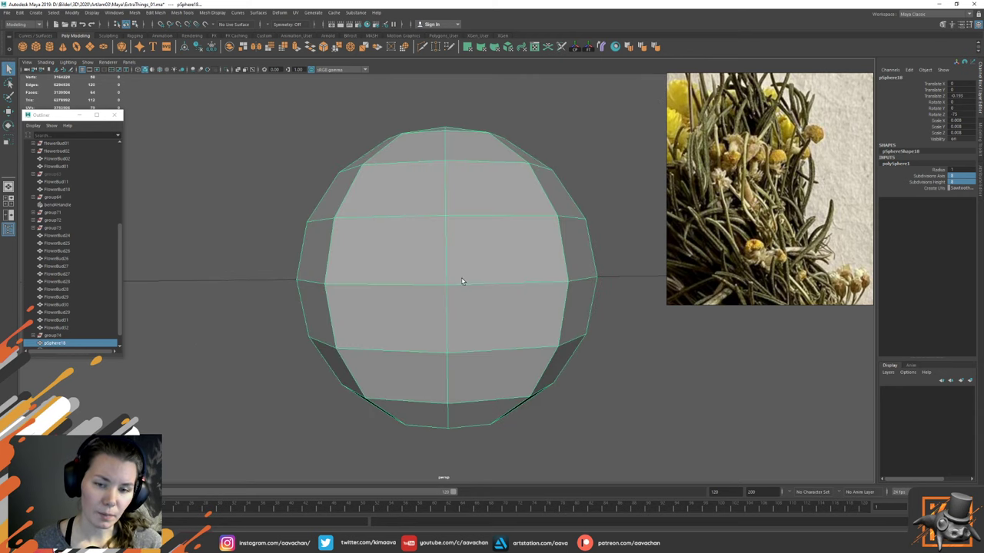
scroll(586, 274, "down", 5)
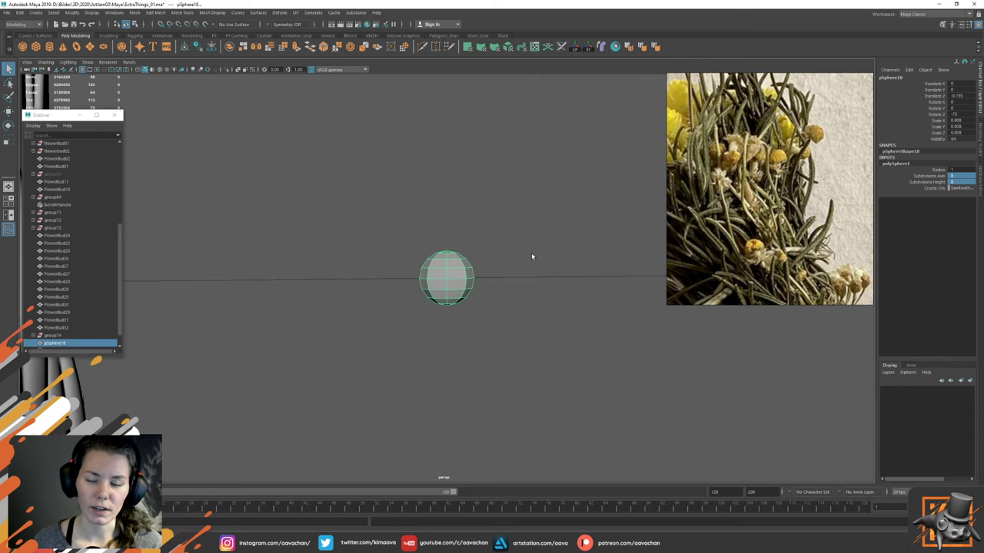
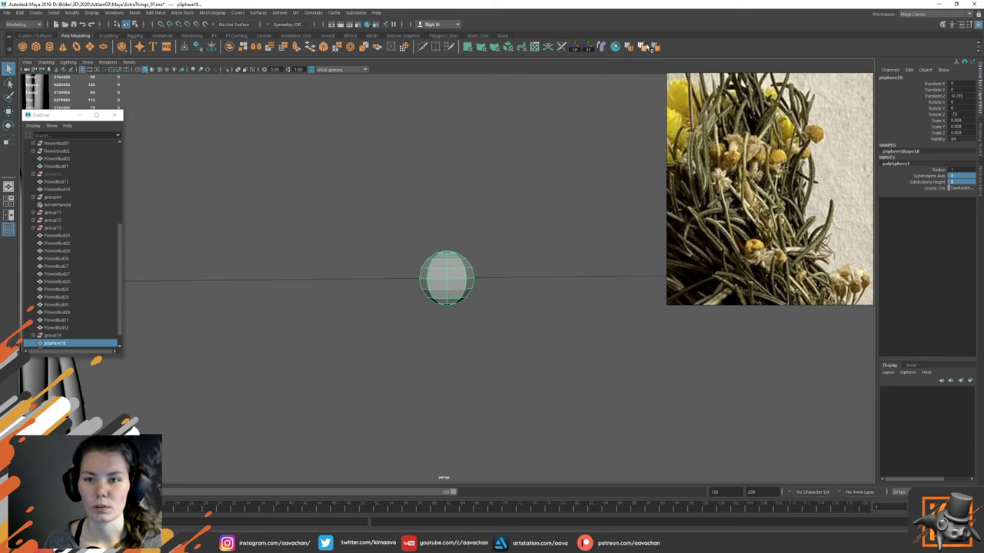
left_click(643, 50)
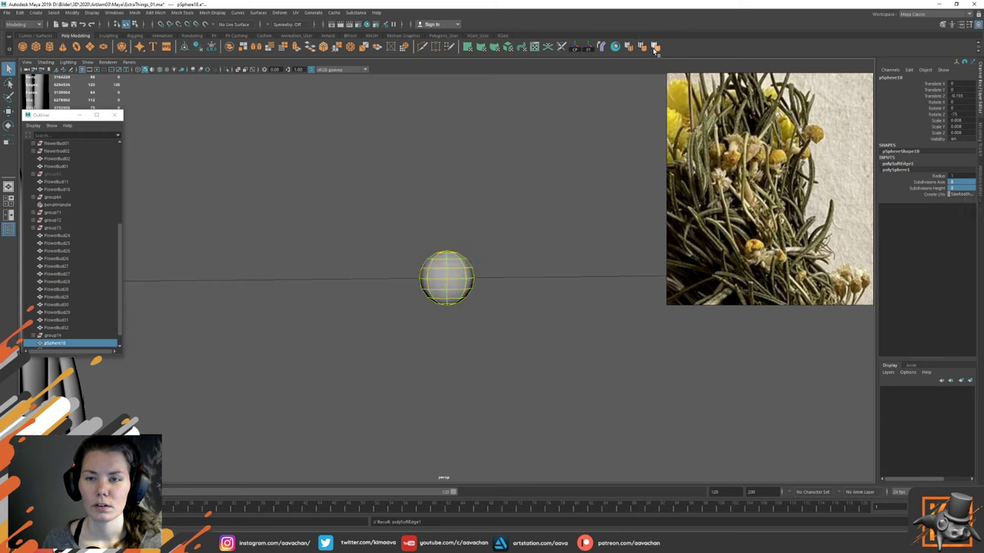
left_click(655, 50)
left_click(577, 244)
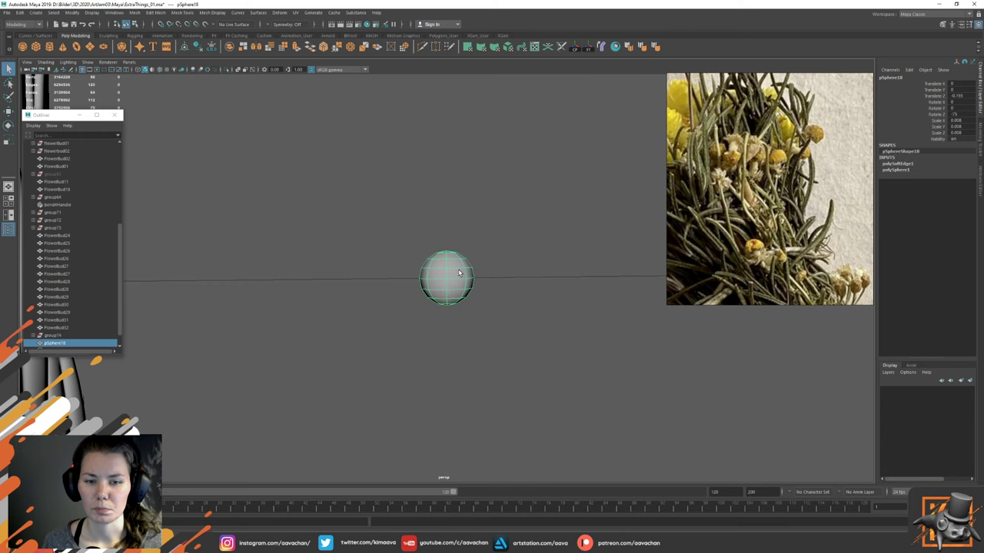
left_click(505, 311)
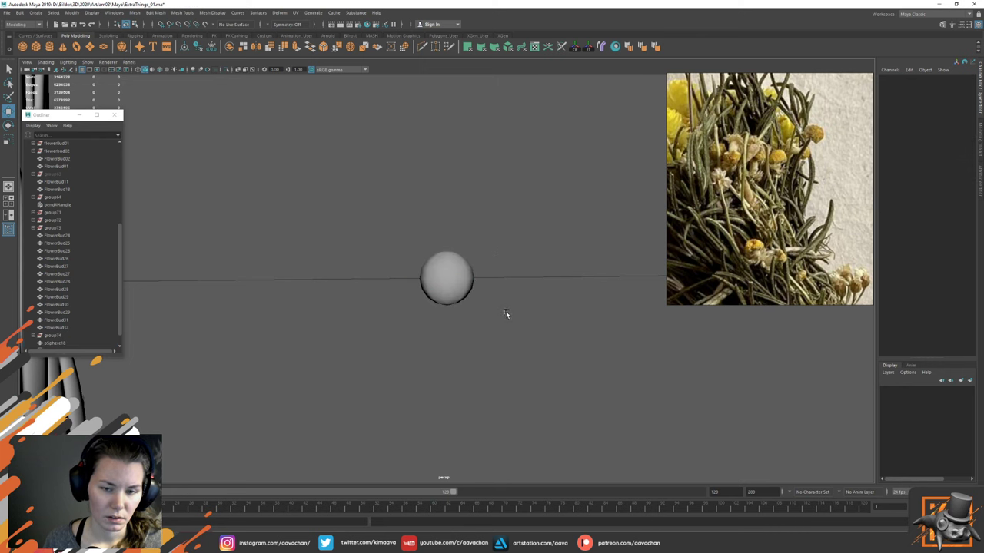
Step: Flatten the underside of the small sphere by scaling its lower vertices vertically and shifting them slightly upward
scroll(502, 305, "down", 5)
scroll(756, 219, "up", 3)
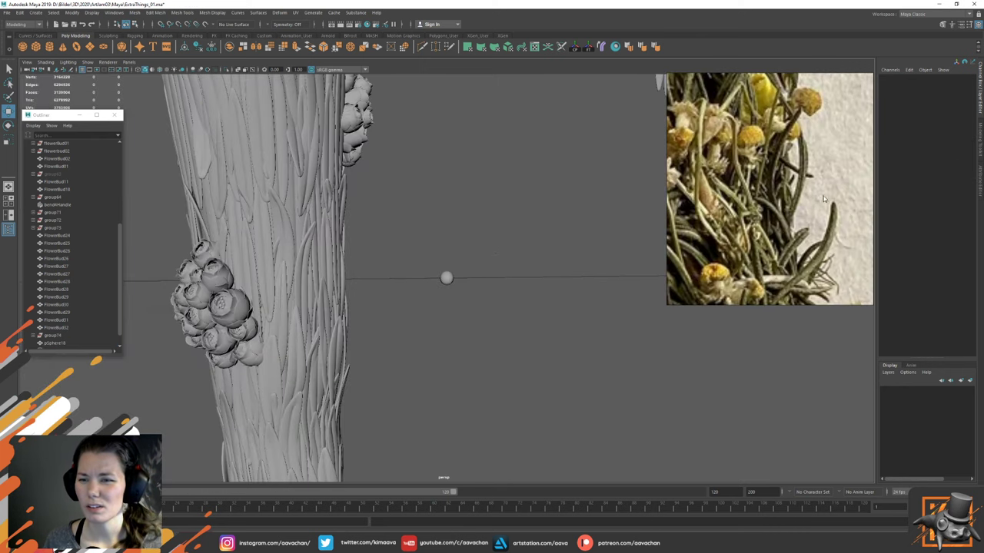
scroll(758, 171, "down", 1)
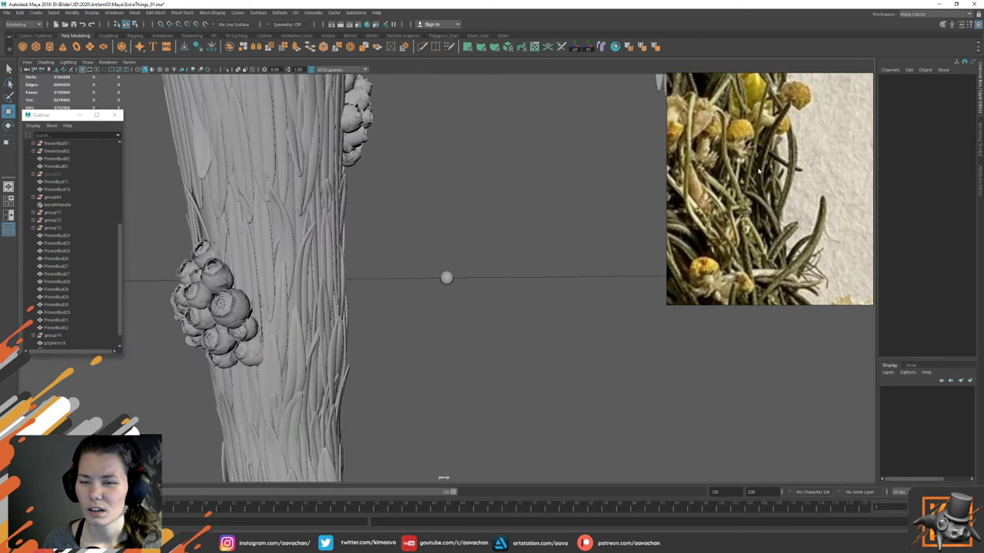
scroll(518, 308, "up", 6)
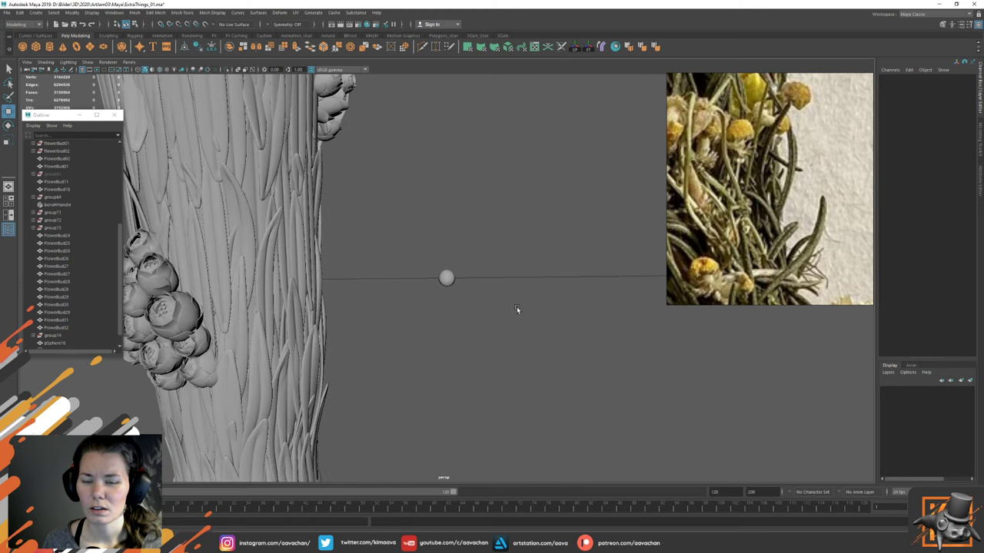
left_click(443, 275)
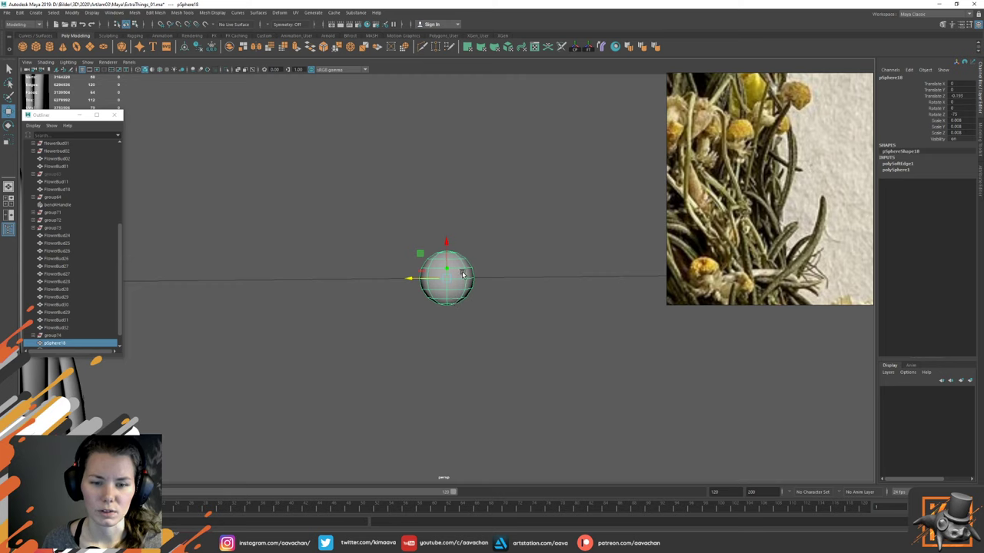
right_click_drag(463, 273, 427, 271)
left_click_drag(517, 318, 393, 294)
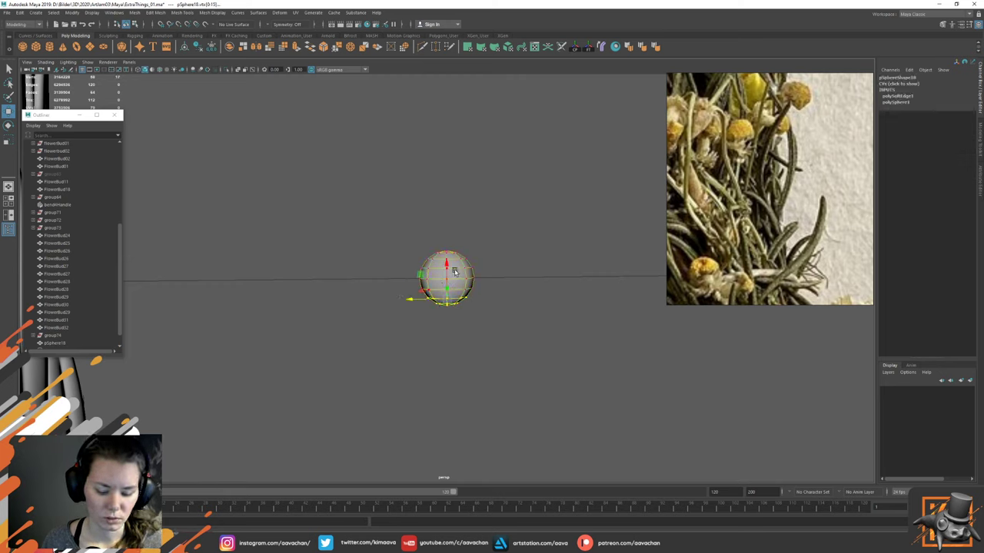
key("t")
key("r")
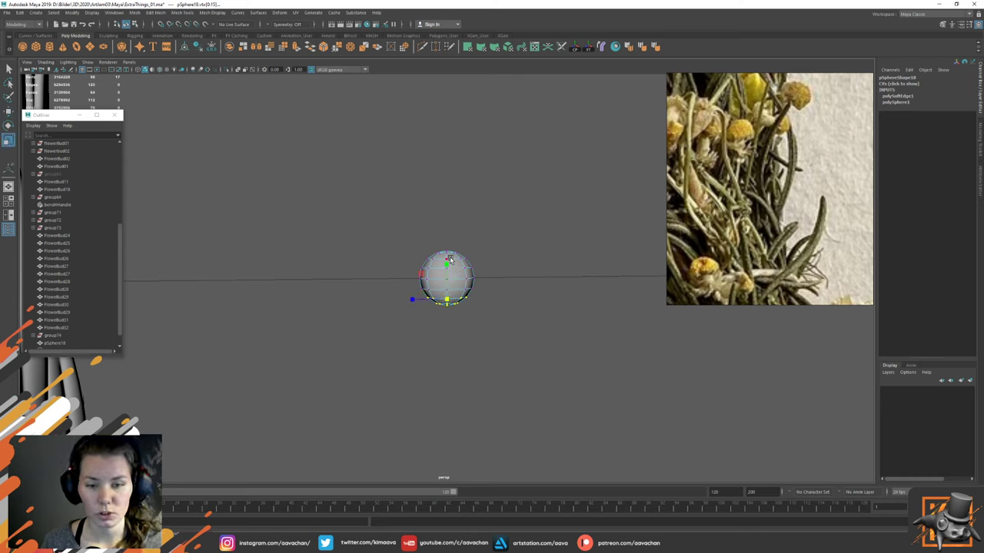
mouse_move(447, 262)
left_mouse_down()
mouse_move(448, 286)
mouse_move(446, 265)
left_mouse_up()
key("w")
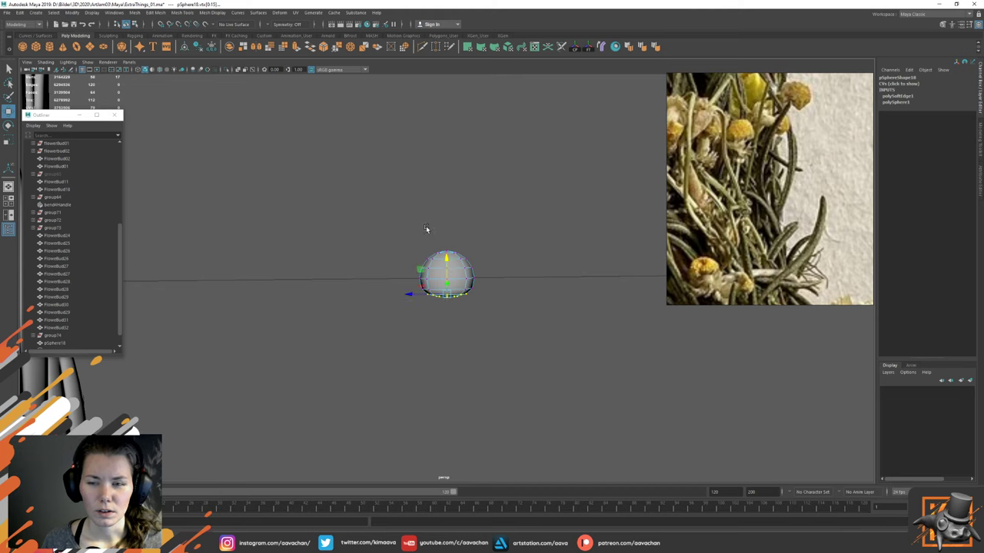
Step: Flatten the sphere's top by scaling and lowering its uppermost vertices vertically
left_click_drag(417, 228, 480, 257)
left_click_drag(446, 219, 447, 222)
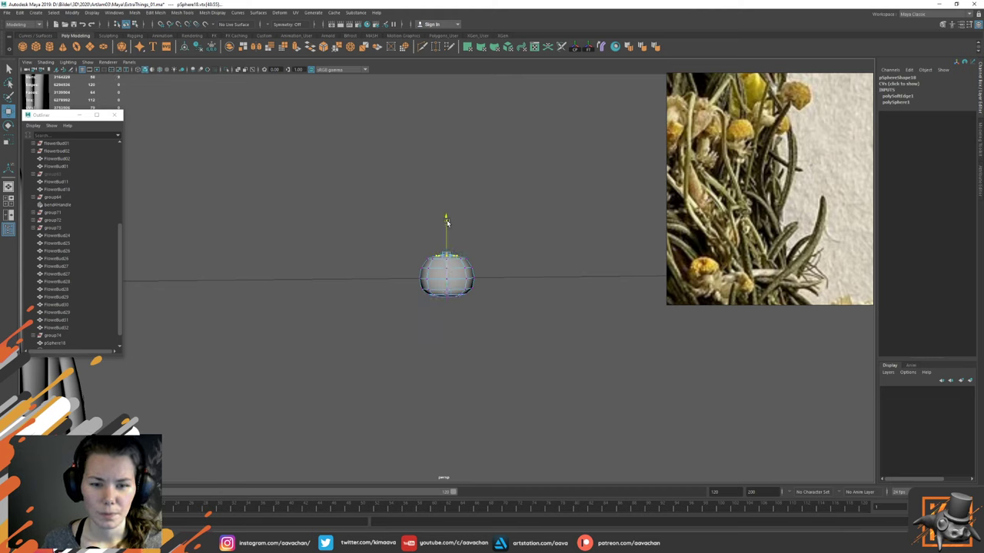
key("r")
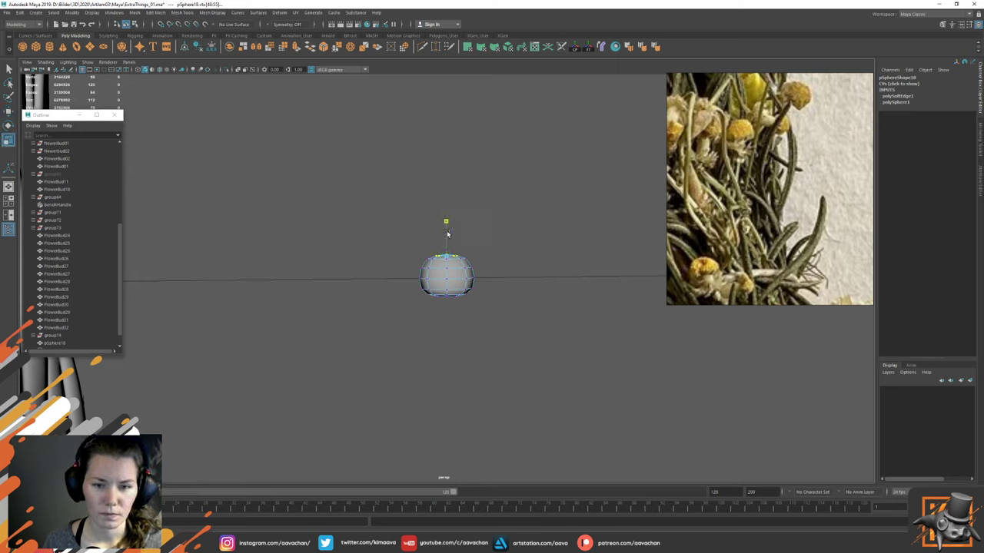
key("w")
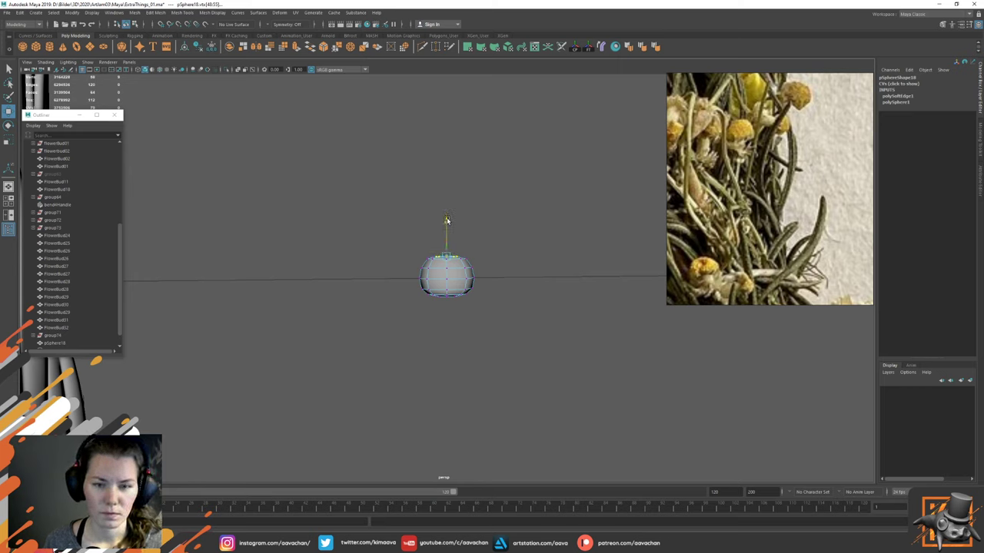
left_click_drag(447, 220, 447, 219)
Step: Push the sphere's top pole vertex down inside the shape to form a hollow in the bud
right_click(485, 218)
right_click_drag(469, 235, 484, 235, "alt")
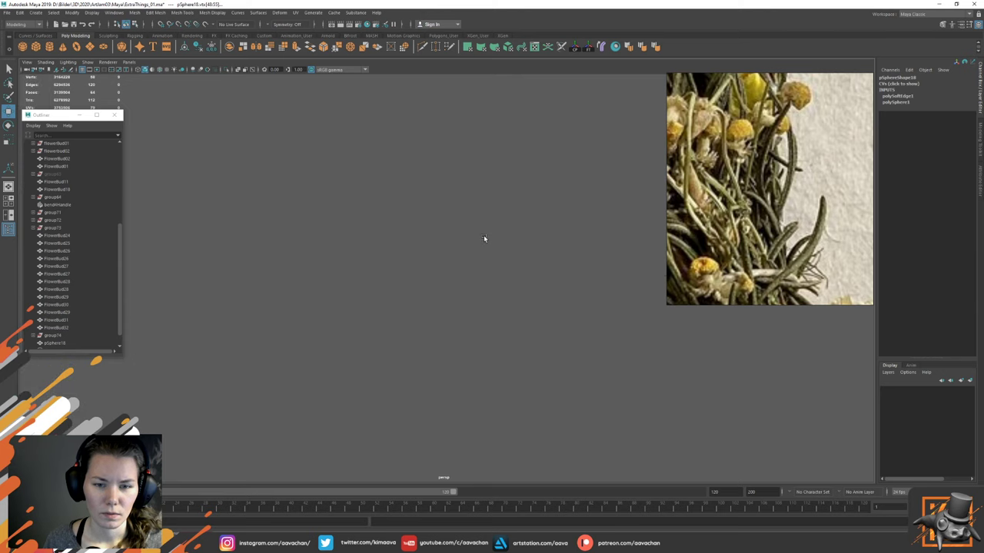
key("f")
left_click(458, 254)
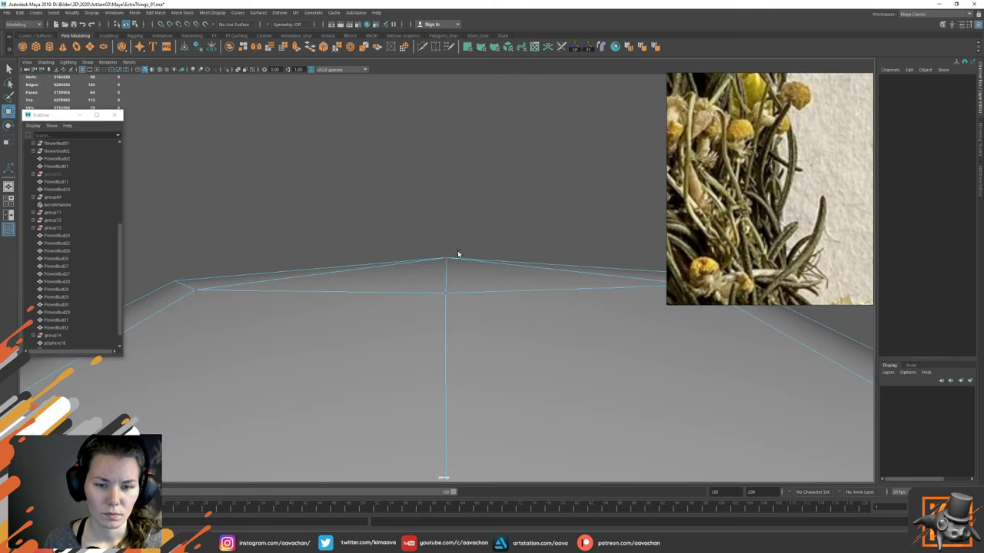
left_click(451, 259)
left_click_drag(446, 223, 446, 174)
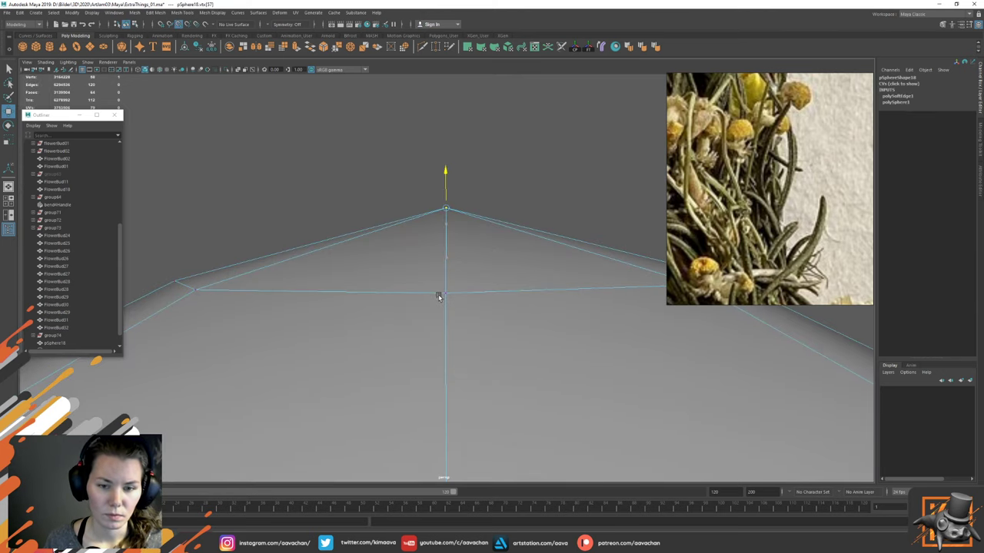
mouse_move(447, 299)
left_mouse_down()
mouse_move(200, 295)
mouse_move(439, 321)
mouse_move(444, 301)
left_mouse_up()
key("ctrl+z")
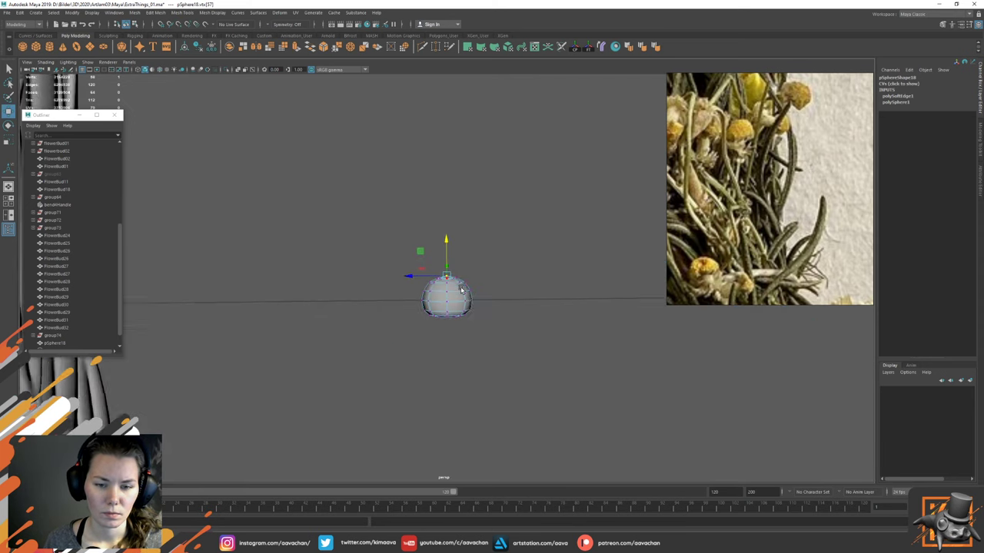
key("shift+z")
scroll(477, 285, "down", 5)
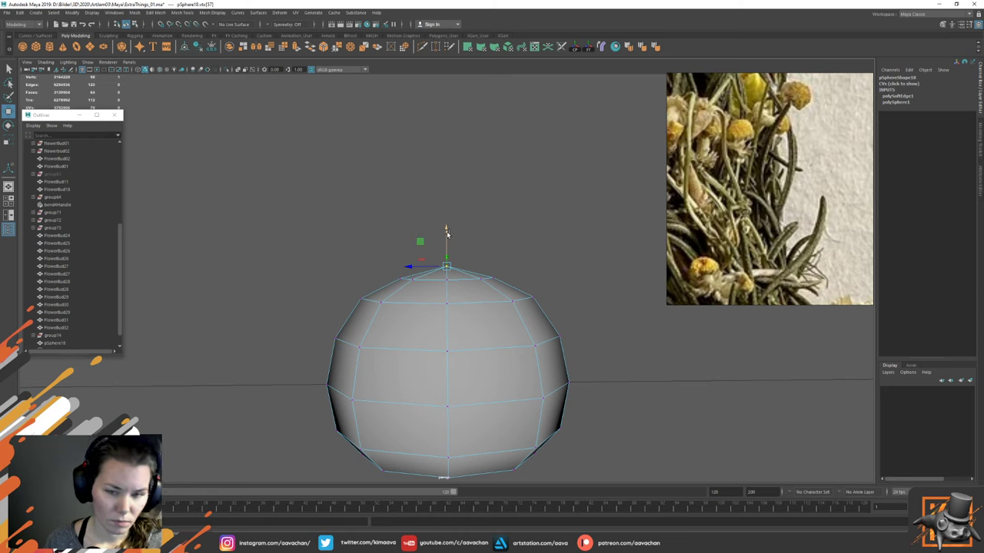
left_click_drag(447, 233, 491, 283)
right_click_drag(469, 279, 532, 214)
left_click(532, 215)
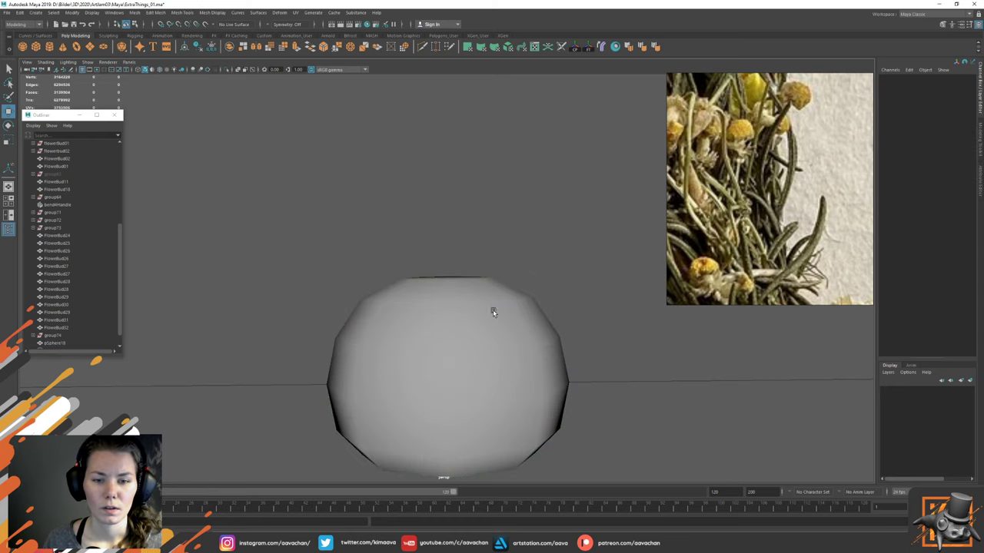
Step: Widen the vertex ring around the bud's hollow and lower it slightly
left_click(493, 312)
key("F8")
left_click_drag(377, 247, 527, 285)
key("r")
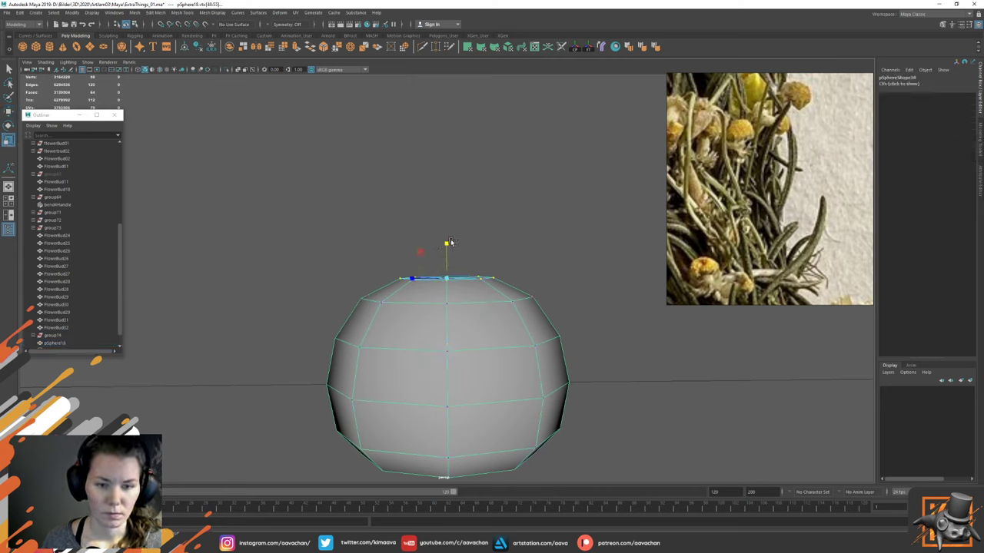
mouse_move(446, 246)
left_mouse_down()
mouse_move(446, 230)
mouse_move(448, 253)
left_mouse_up()
key("w")
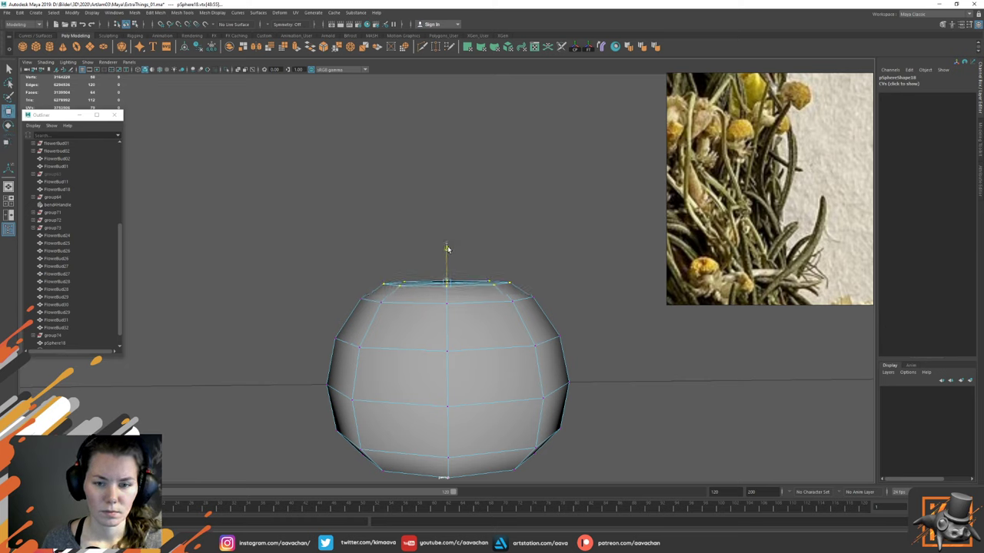
key("F8")
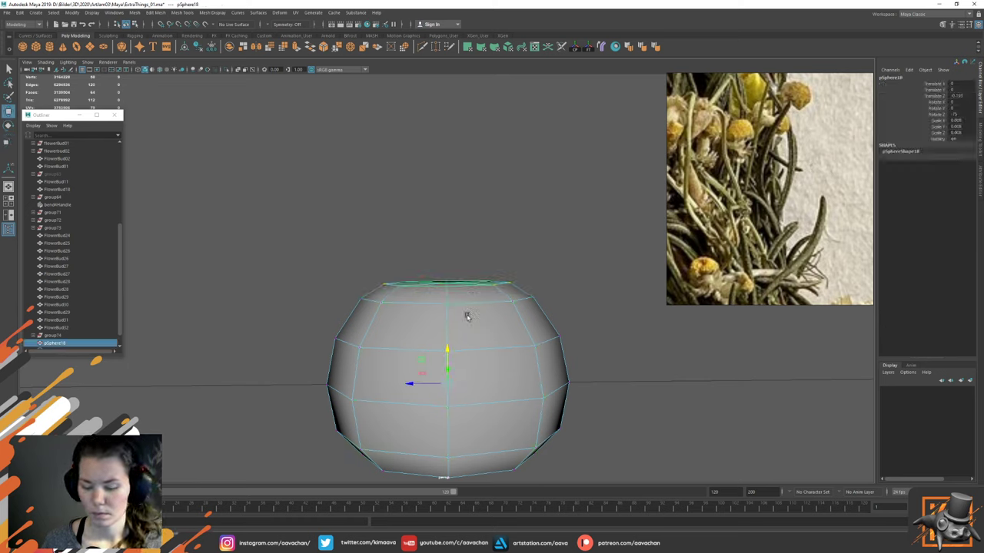
Step: Turn on the smooth mesh preview for the bud and check its shape beside the herb bundle
key("3")
left_click(493, 246)
scroll(539, 315, "down", 5)
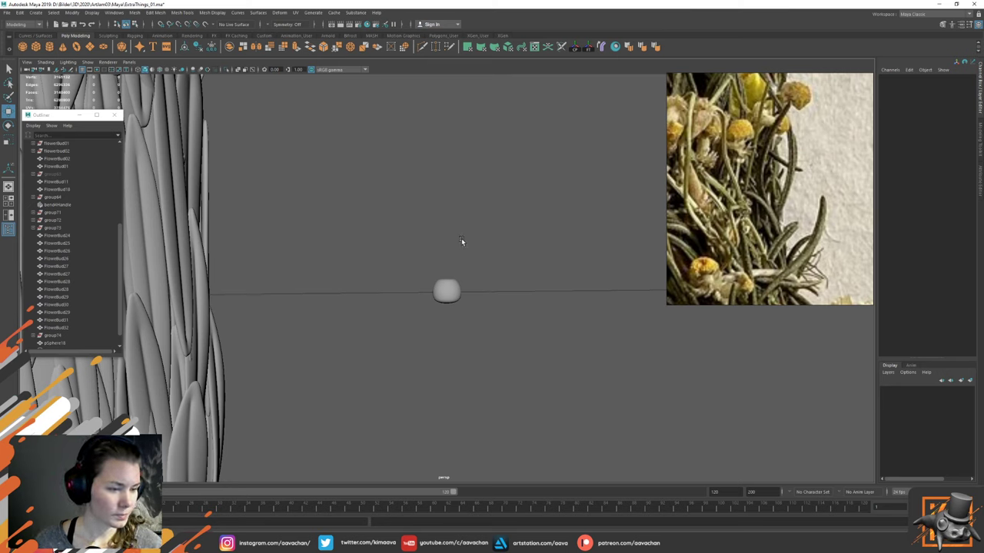
scroll(471, 252, "up", 12)
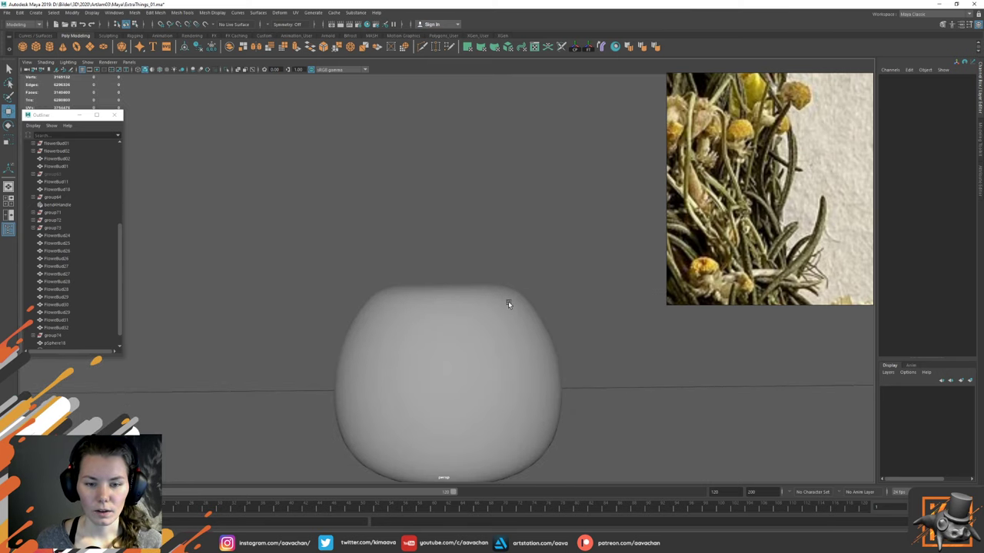
middle_click_drag(505, 434, 515, 303, "alt")
scroll(515, 302, "down", 10)
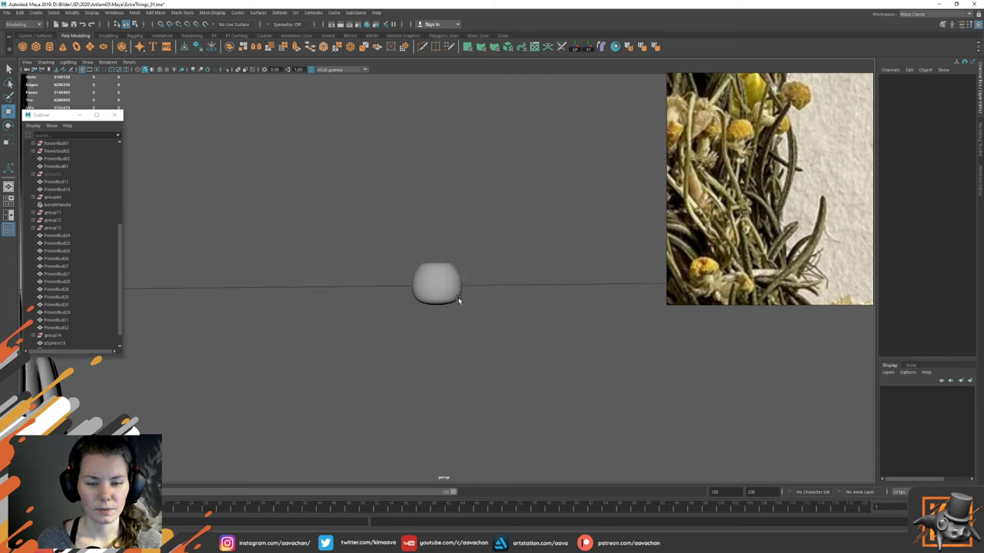
Step: Flatten the bud's underside by selecting its lowest vertex rings in wireframe and scaling them vertically
left_click(463, 283)
scroll(465, 277, "up", 5)
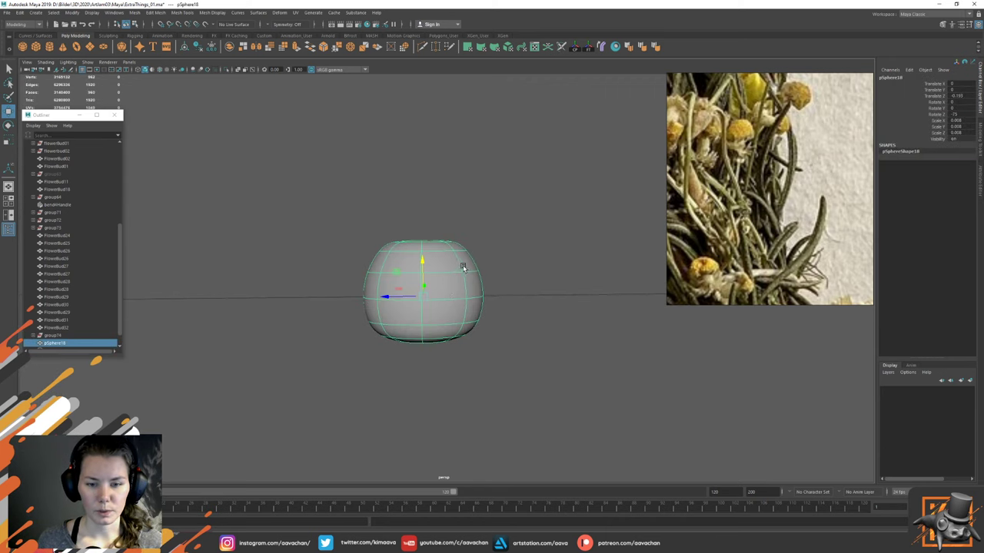
right_click_drag(464, 266, 445, 265)
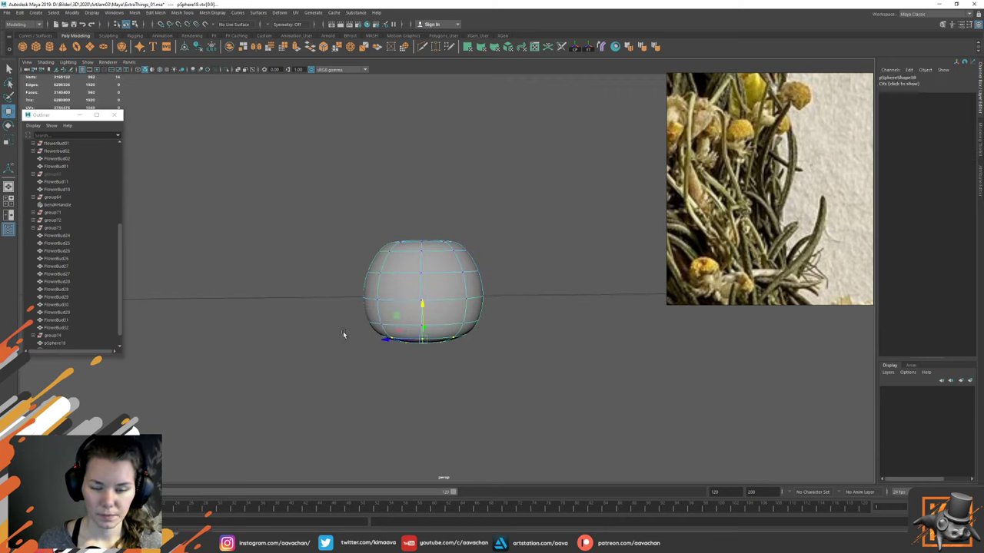
key("4")
key("f")
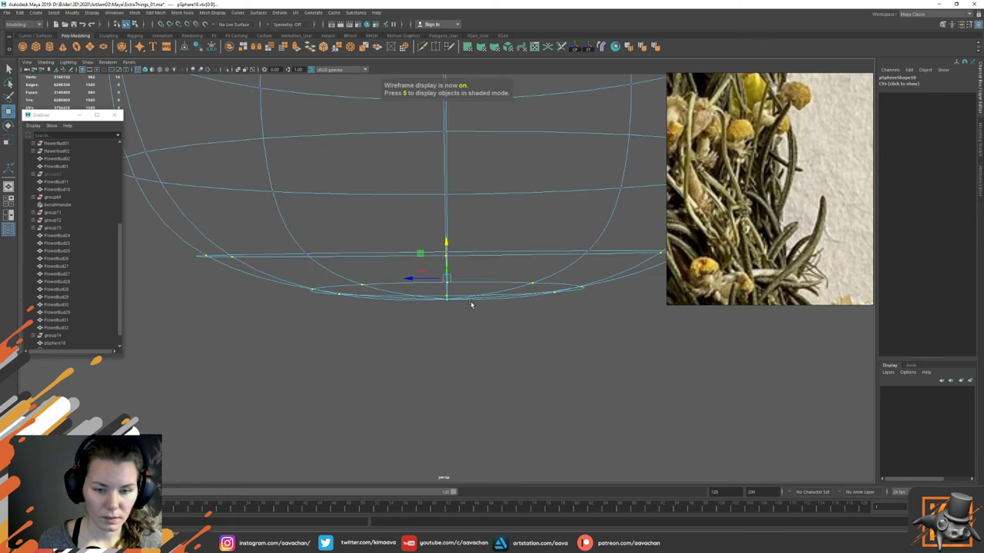
scroll(492, 315, "down", 4)
scroll(503, 323, "up", 2)
left_click_drag(560, 318, 352, 259)
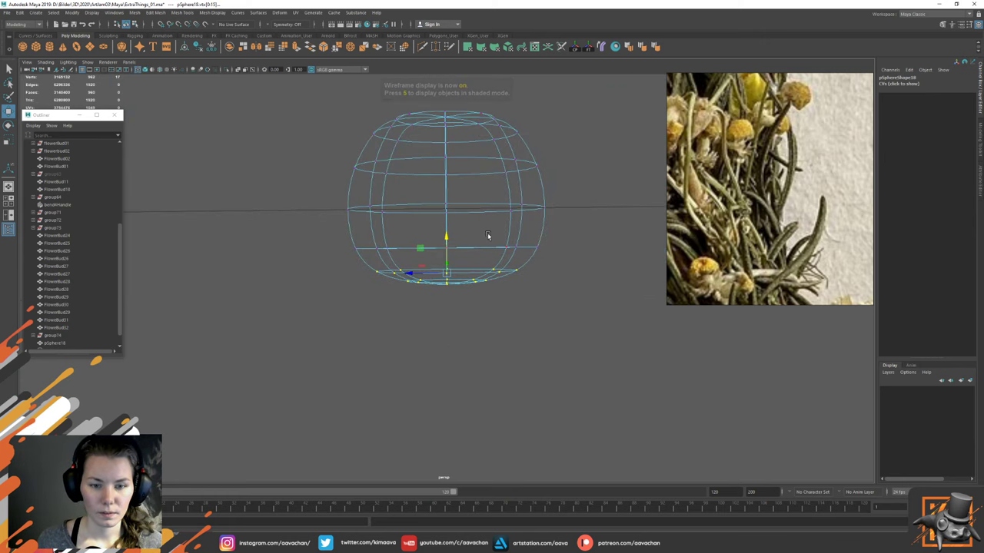
key("r")
mouse_move(447, 238)
left_mouse_down()
mouse_move(449, 267)
mouse_move(447, 231)
left_mouse_up()
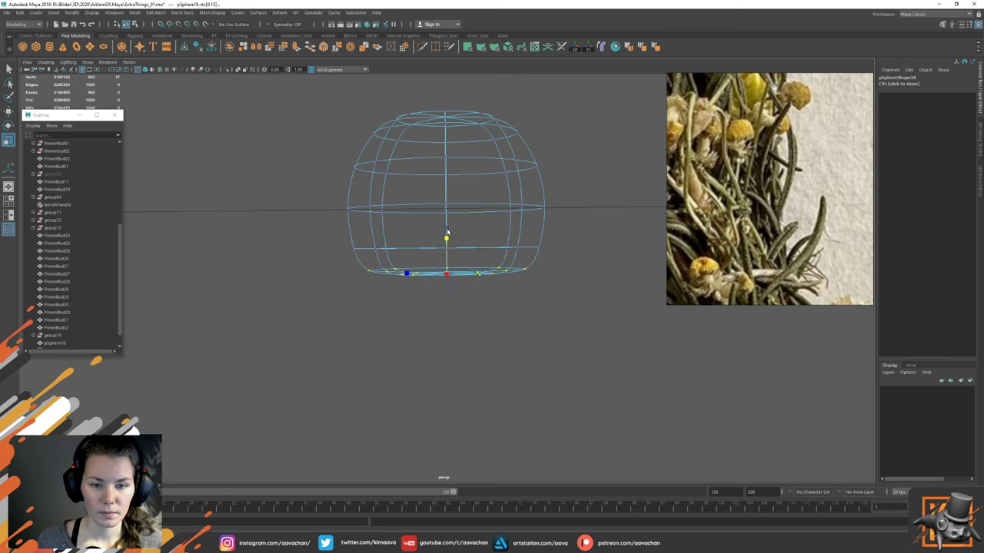
key("w")
right_click_drag(447, 223, 469, 180)
key("5")
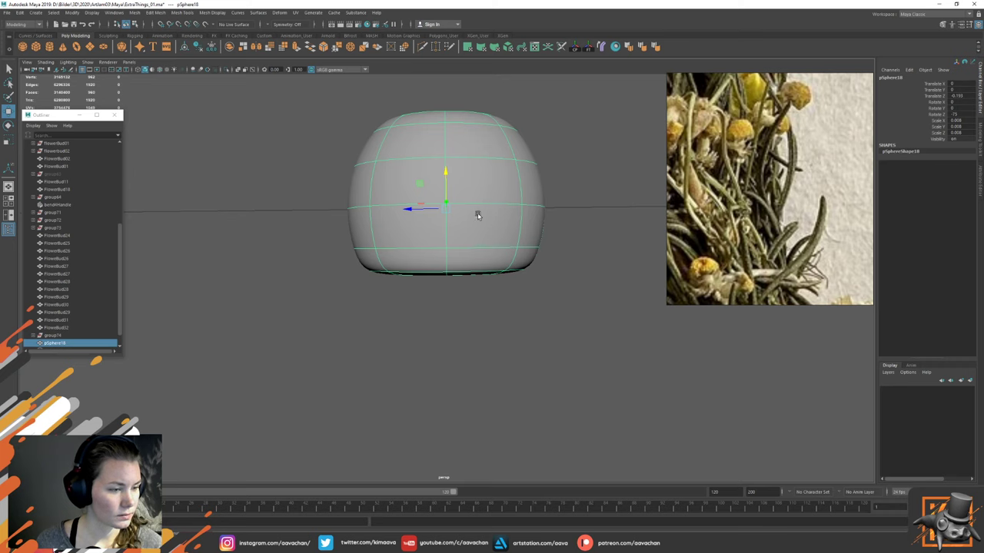
Step: Widen the bud slightly to a scale of 0.009 in X and Z and compare it with the herb bundle
scroll(500, 216, "down", 5)
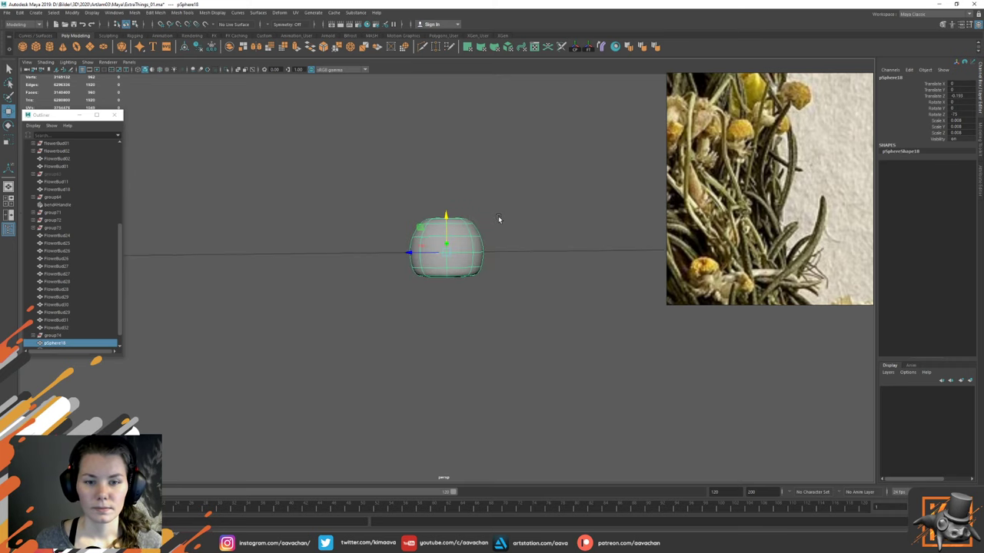
mouse_move(498, 216)
left_mouse_down("alt")
mouse_move(504, 269)
mouse_move(492, 239)
mouse_move(492, 257)
mouse_move(456, 235)
mouse_move(465, 215)
mouse_move(511, 219)
left_mouse_up("alt")
key("r")
key("w")
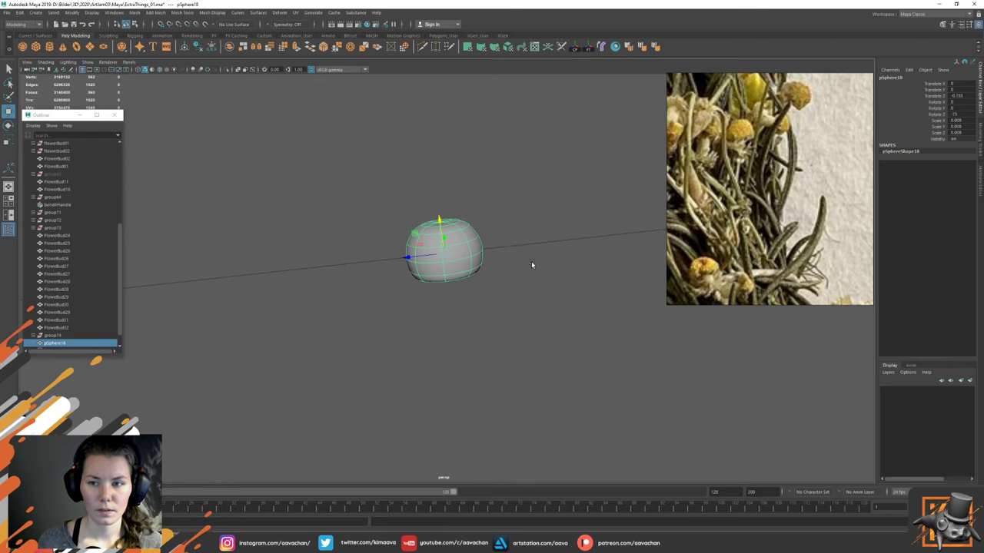
left_click(531, 262)
scroll(461, 275, "down", 10)
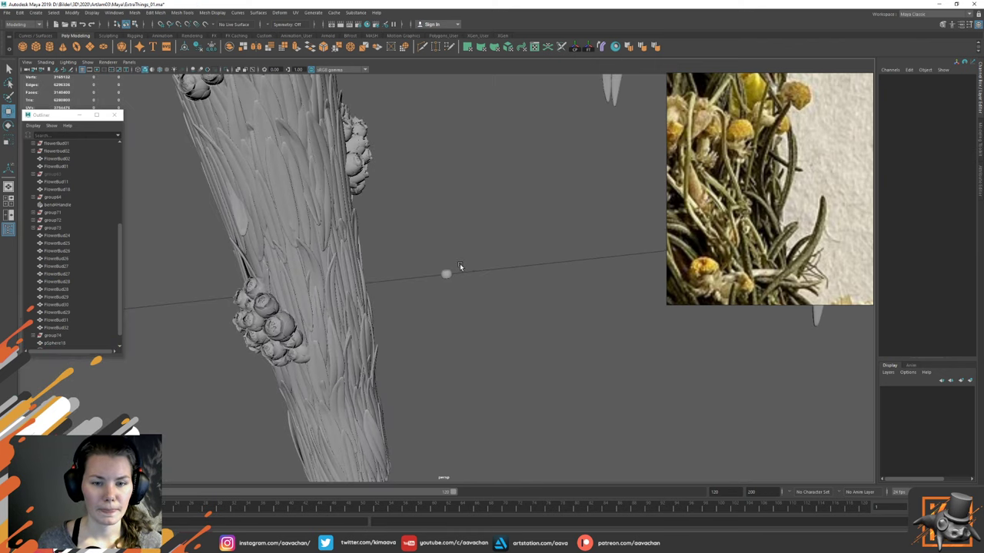
scroll(459, 265, "up", 5)
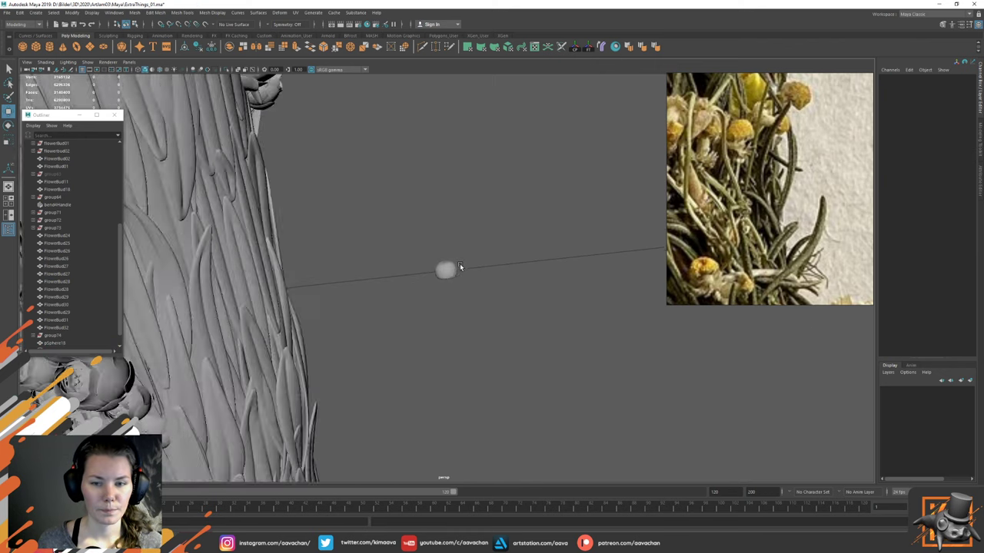
scroll(480, 281, "up", 4)
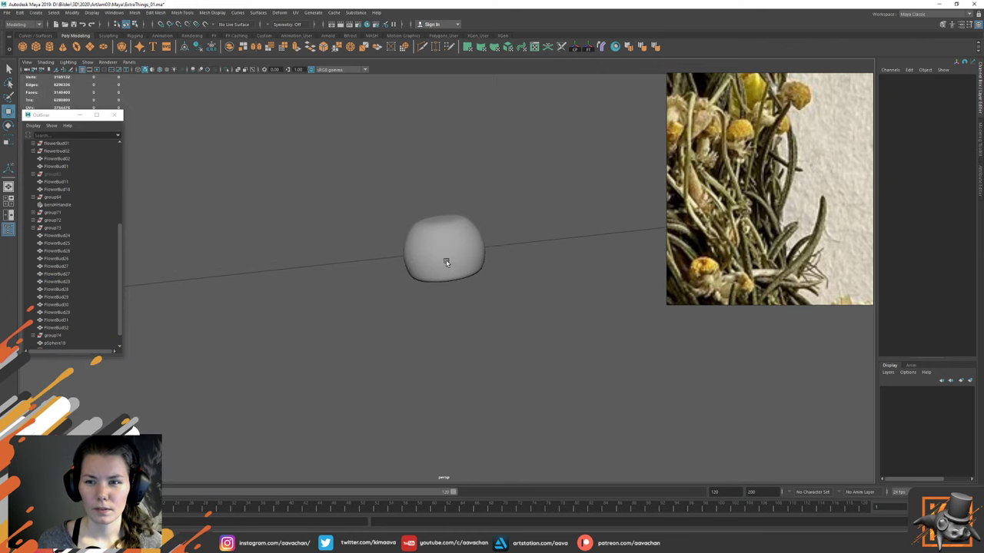
left_click_drag(446, 262, 426, 284, "alt")
Step: Find the hidden group63 below the existing flower buds and unhide it
scroll(450, 263, "down", 5)
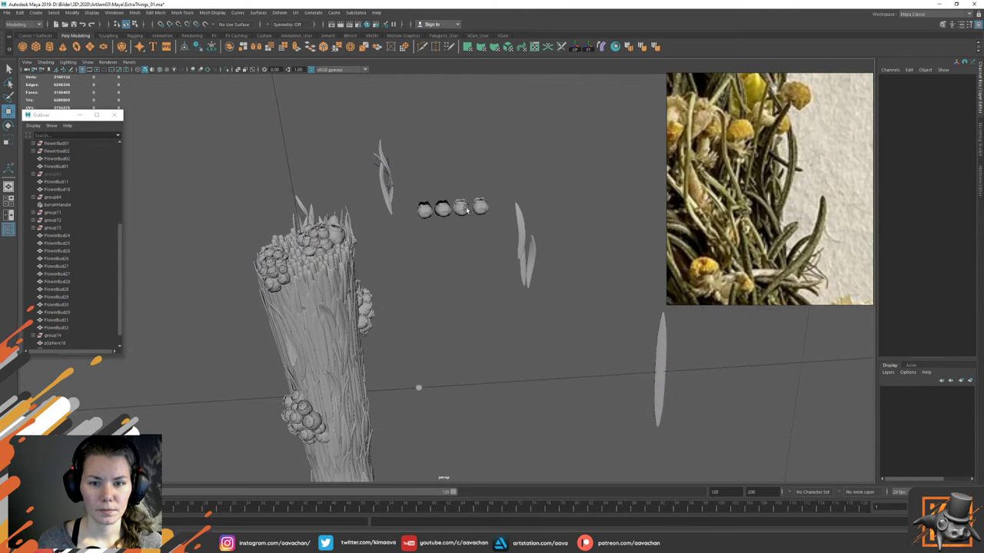
left_click(480, 206)
left_click(458, 215)
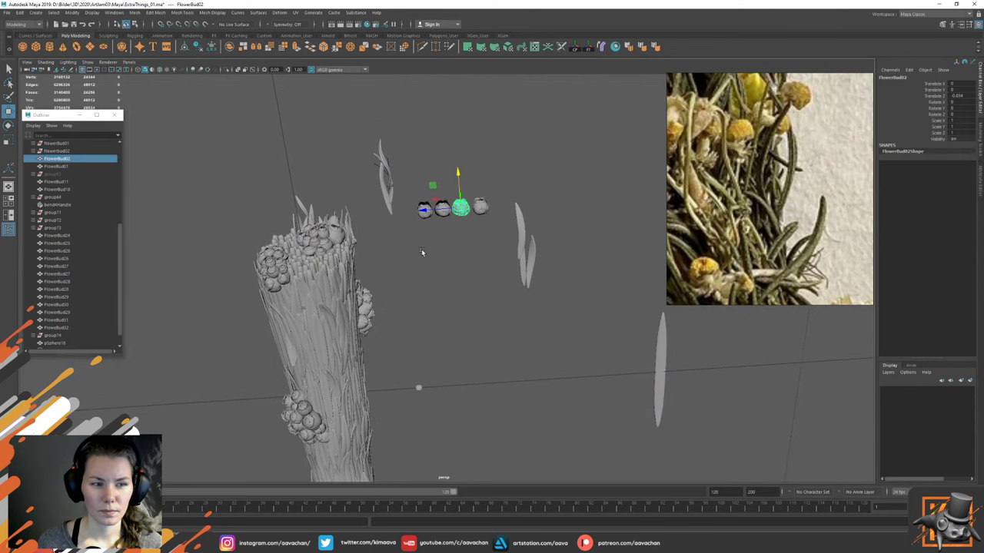
left_click(53, 169)
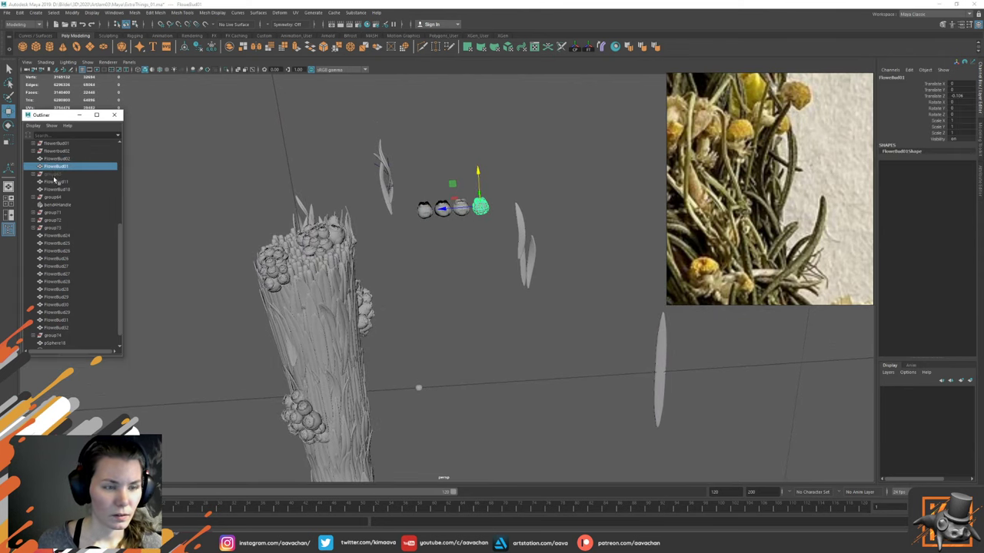
left_click(54, 175)
key("shift+h")
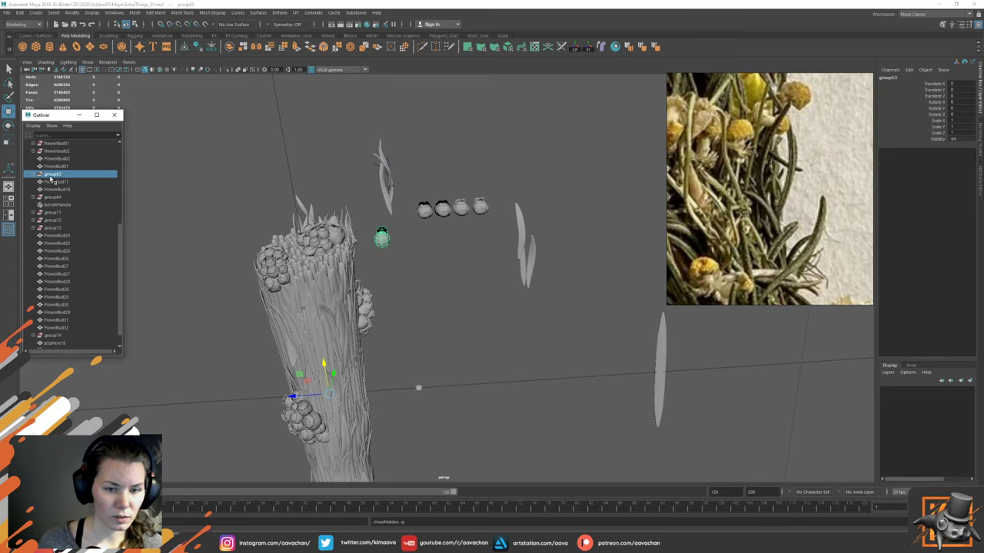
Step: Duplicate the petal plane from the unhidden bud and place the copy at the new sphere bud
left_click(382, 233)
key("f")
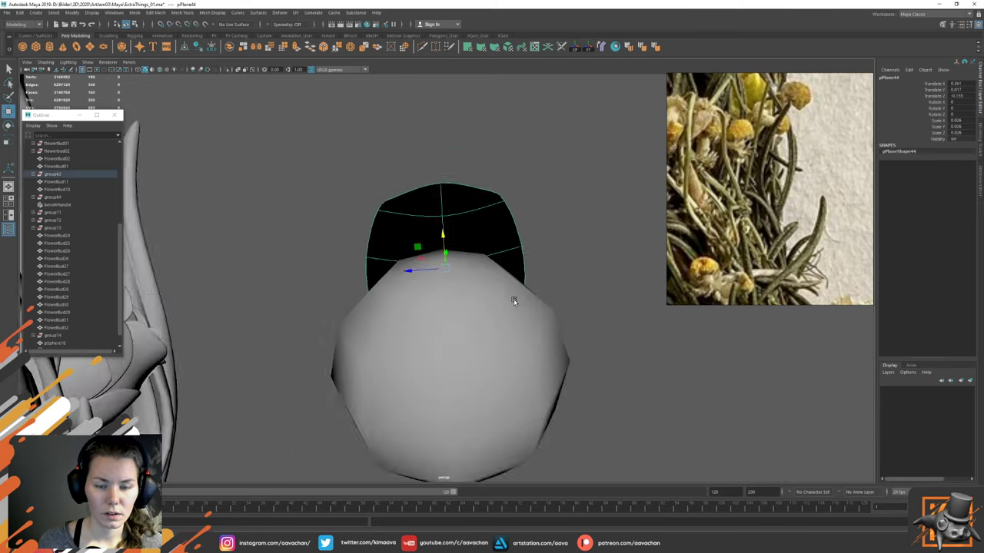
scroll(511, 284, "down", 6)
left_click_drag(509, 274, 488, 401, "alt")
left_click(472, 297)
key("ctrl+d")
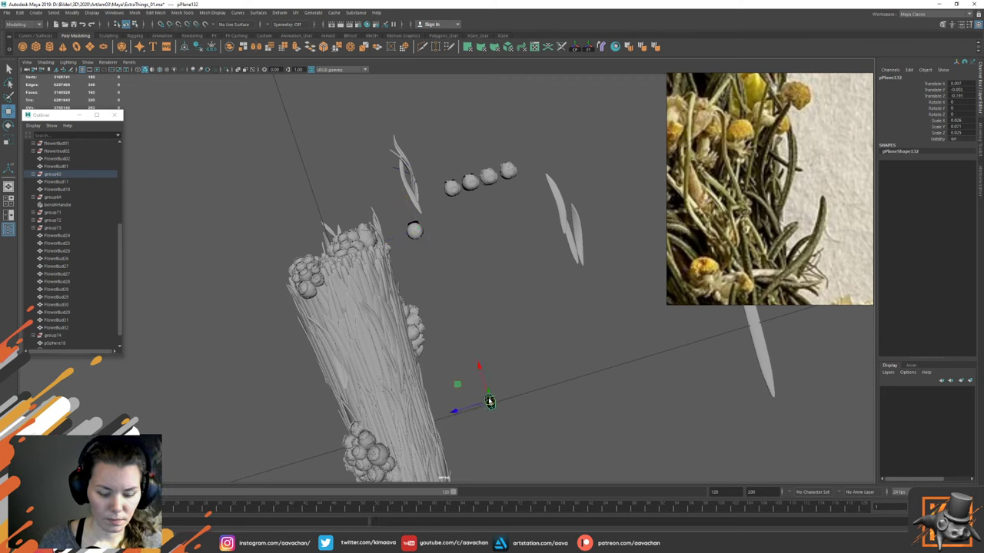
key("f")
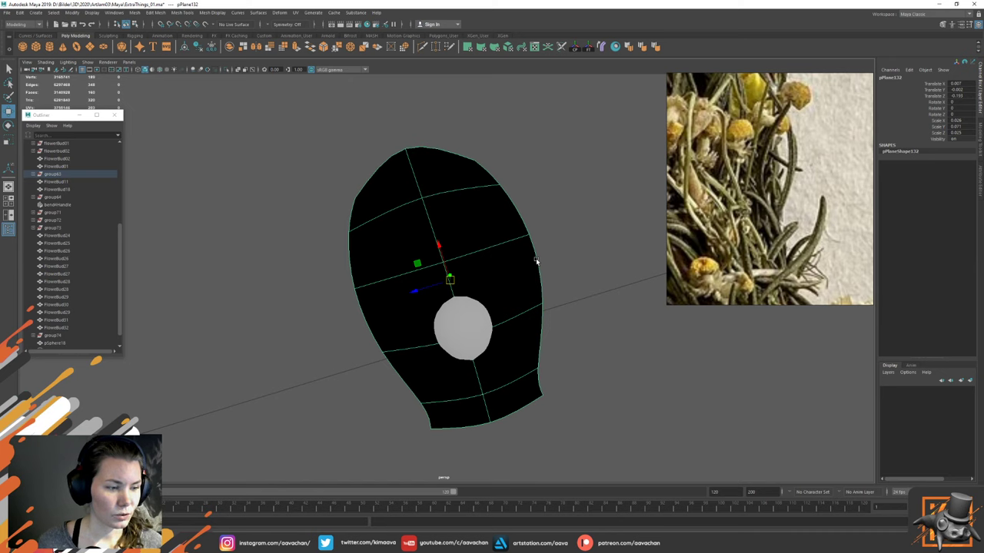
Step: Scale the petal copy down to about 0.012 in X and Z and 0.034 in Y
left_click(524, 214)
left_click(451, 269)
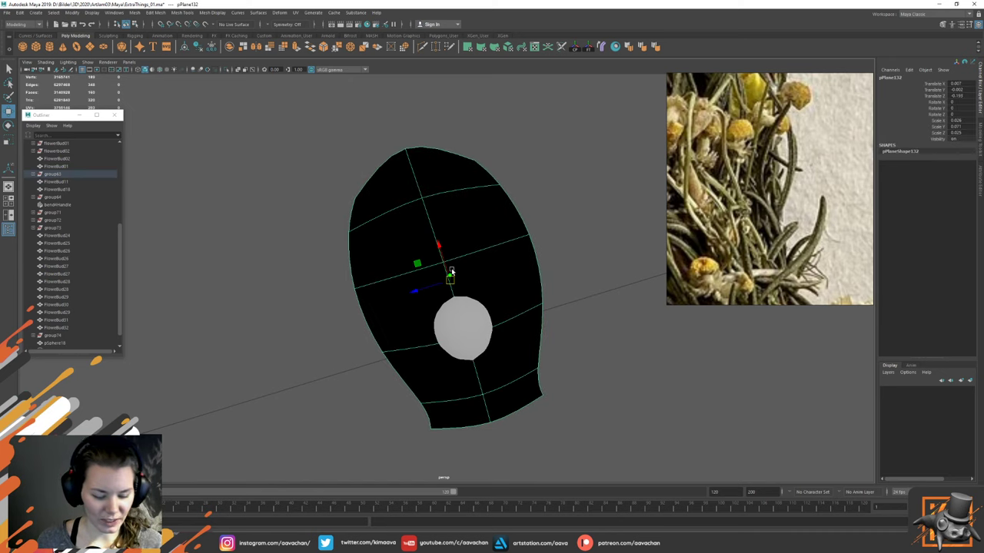
key("r")
left_click_drag(454, 285, 350, 297)
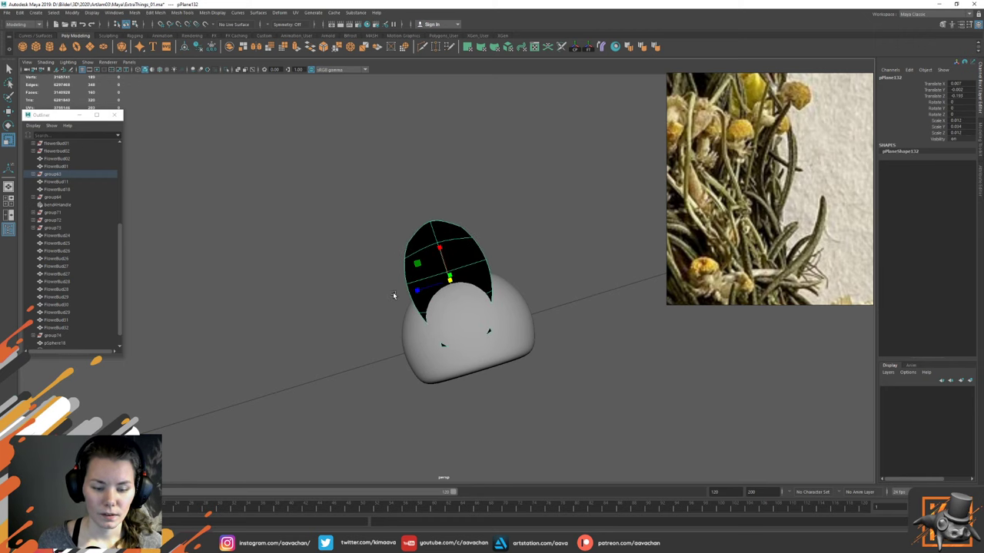
key("w")
scroll(392, 288, "up", 3)
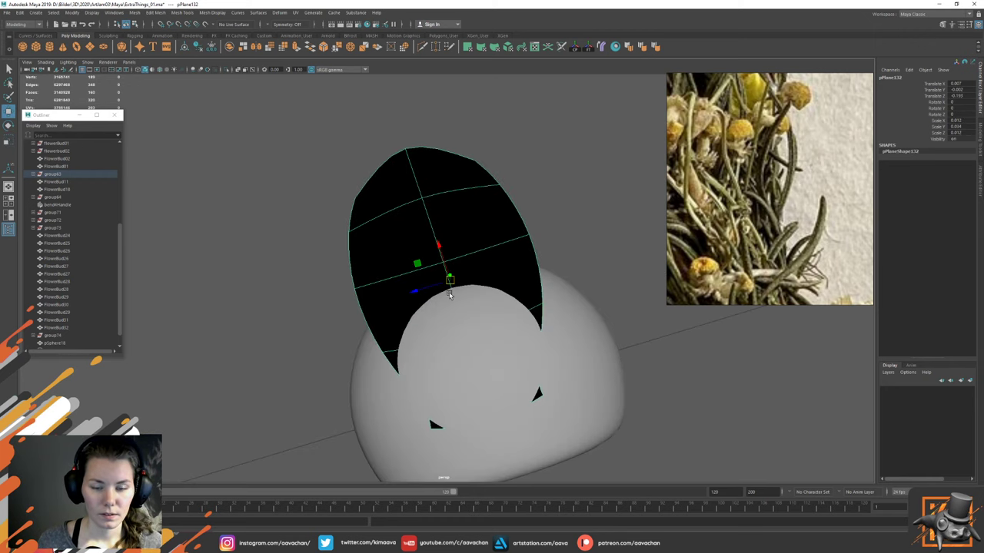
Step: Move the petal against the side of the bud, to about -0.001 in X and 0.014 in Y
scroll(466, 318, "down", 5)
scroll(470, 313, "up", 2)
left_click_drag(477, 312, 323, 355, "alt")
left_click_drag(445, 206, 446, 263)
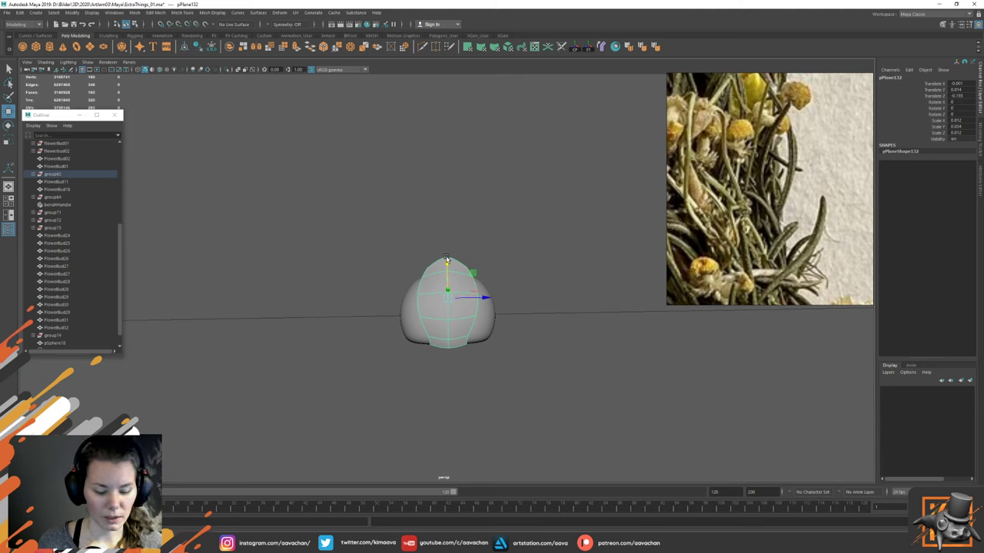
key("f")
scroll(486, 285, "down", 5)
mouse_move(449, 306)
left_mouse_down("alt")
mouse_move(437, 302)
mouse_move(443, 292)
left_mouse_up("alt")
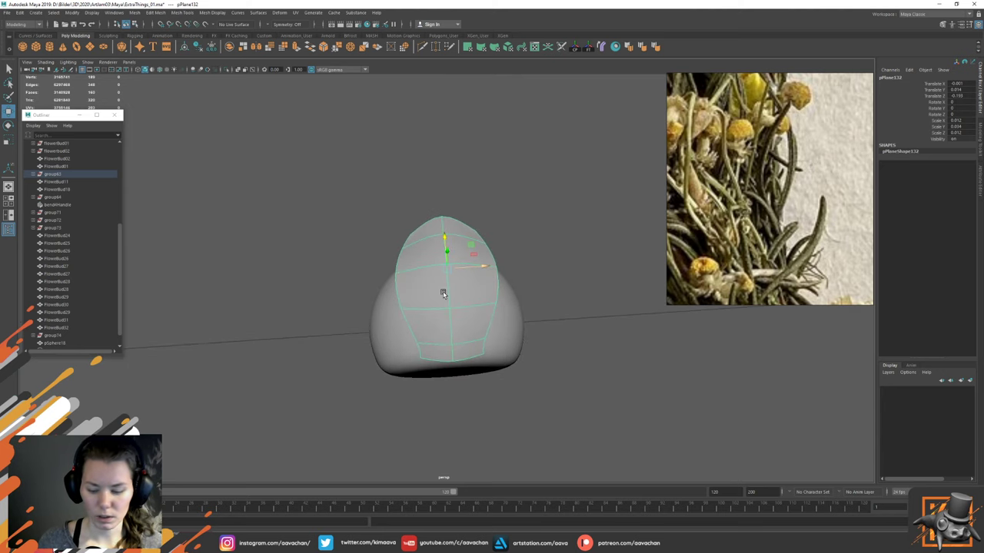
Step: Turn off the petal's smooth preview and delete its two lowest faces
key("1")
right_click_drag(468, 292, 452, 329)
left_click(451, 329)
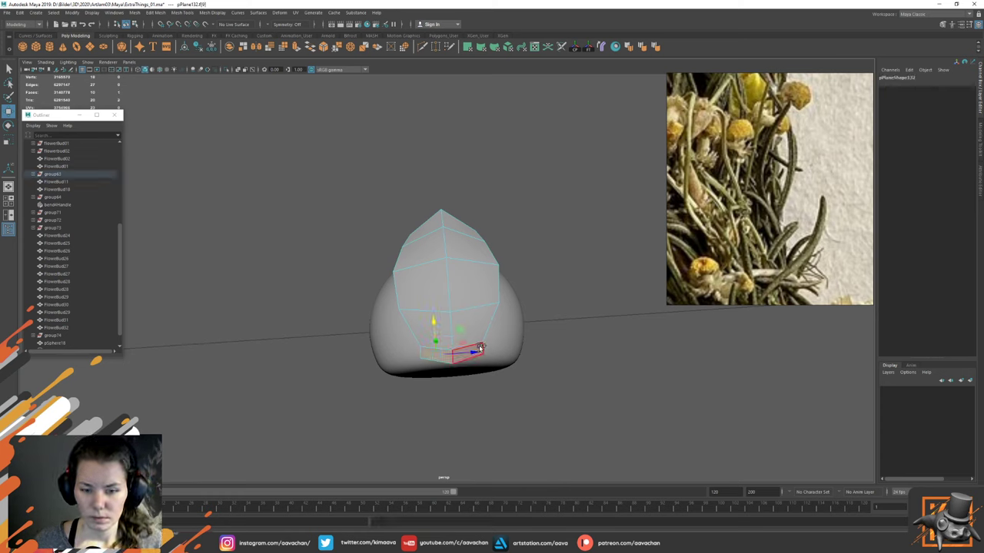
left_click(480, 347, "shift")
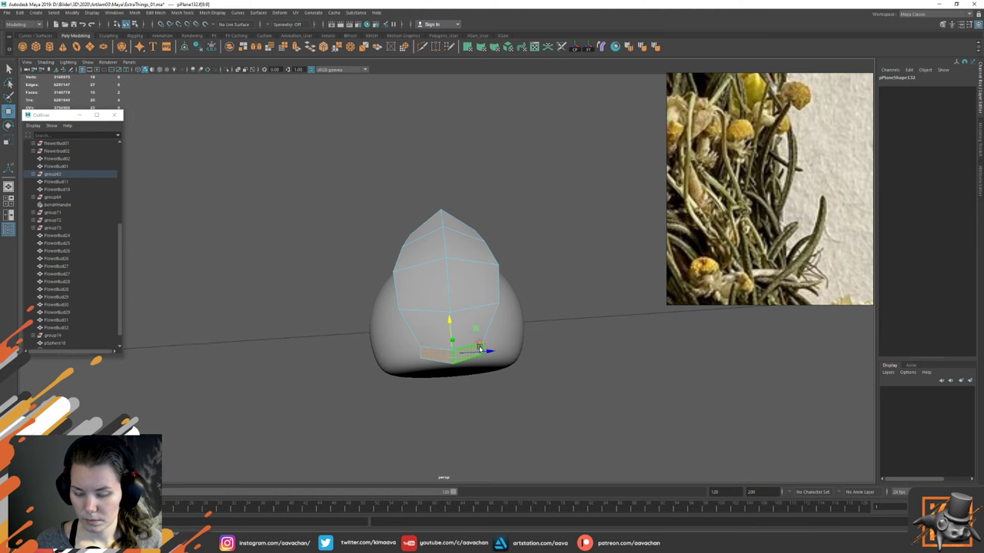
left_click_drag(479, 349, 525, 248, "alt")
Step: Reshape the petal's lower end by pulling its centre vertices toward the bud
right_click_drag(520, 211, 483, 214)
left_click(472, 273)
left_click(454, 259)
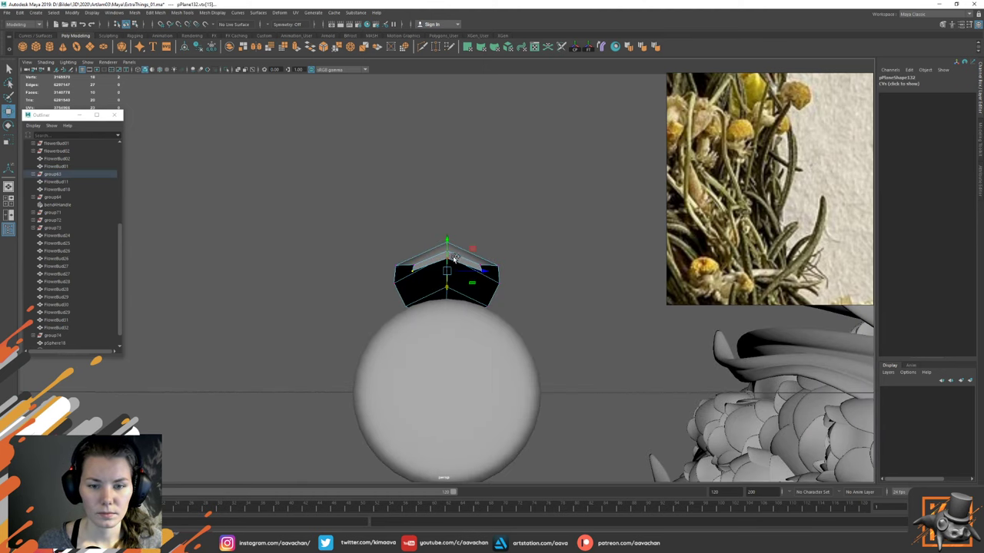
left_click_drag(455, 258, 450, 283)
left_click(538, 239)
left_click(448, 289)
Step: Lower the petal to about 0.01 in Y and rotate it about its outer end to 11.26 degrees in Z
right_click_drag(452, 257, 500, 216)
left_click_drag(494, 217, 580, 227, "alt")
left_click_drag(449, 207, 450, 250)
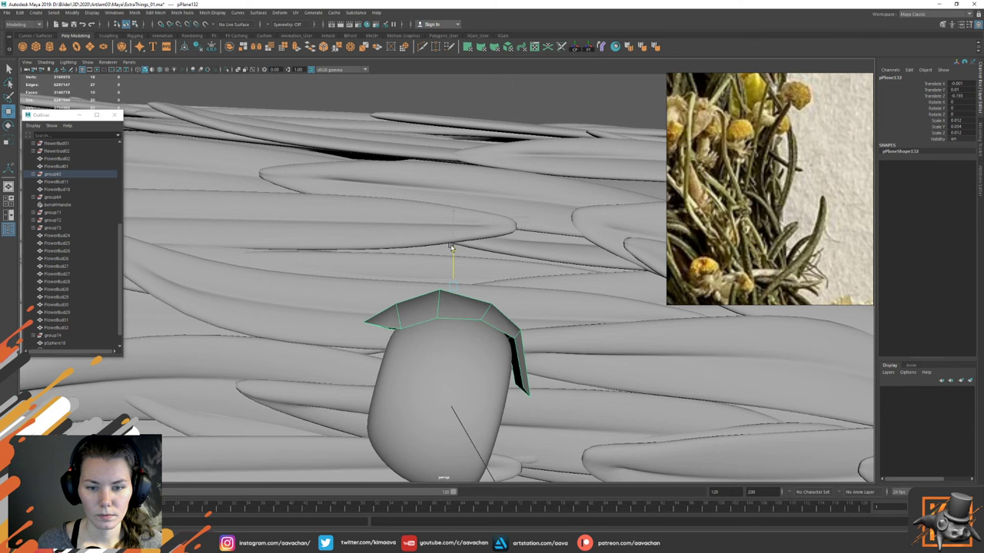
key("d")
middle_click(536, 394)
key("e")
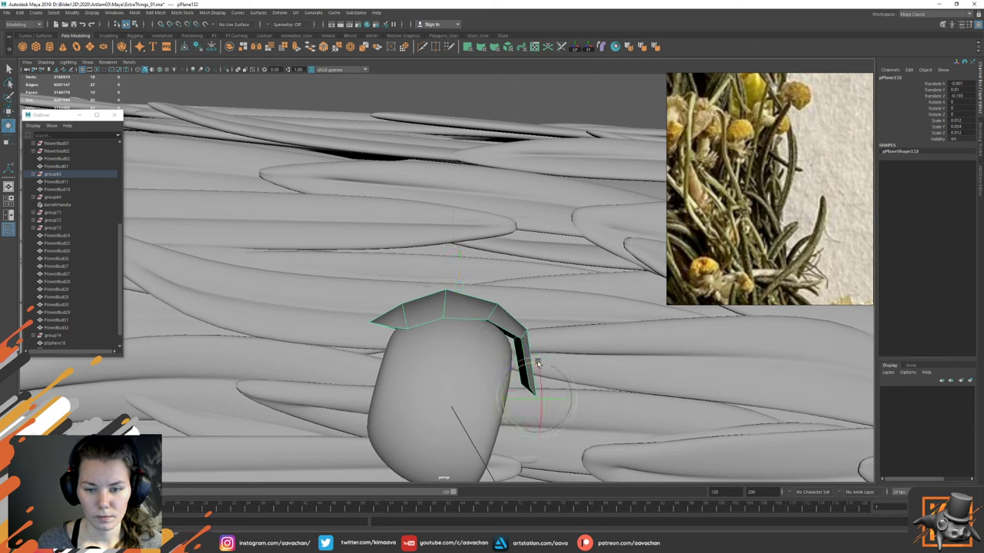
left_click_drag(525, 368, 533, 364)
Step: Fit the petal to the bud's rim by repositioning it, shrinking it, and widening it sideways to about 0.013 in Z
key("w")
left_click_drag(517, 397, 414, 346)
key("r")
left_click_drag(554, 336, 446, 328, "alt")
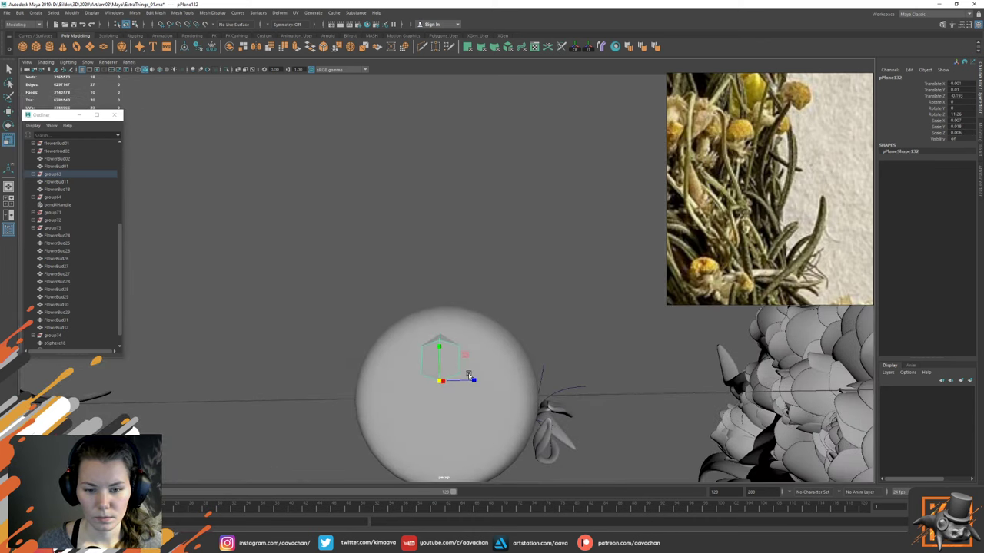
left_click_drag(473, 380, 459, 332)
key("w")
Step: Adjust the vertices at the petal's inner end in wireframe to follow the top of the bud
left_click_drag(445, 299, 483, 323, "alt")
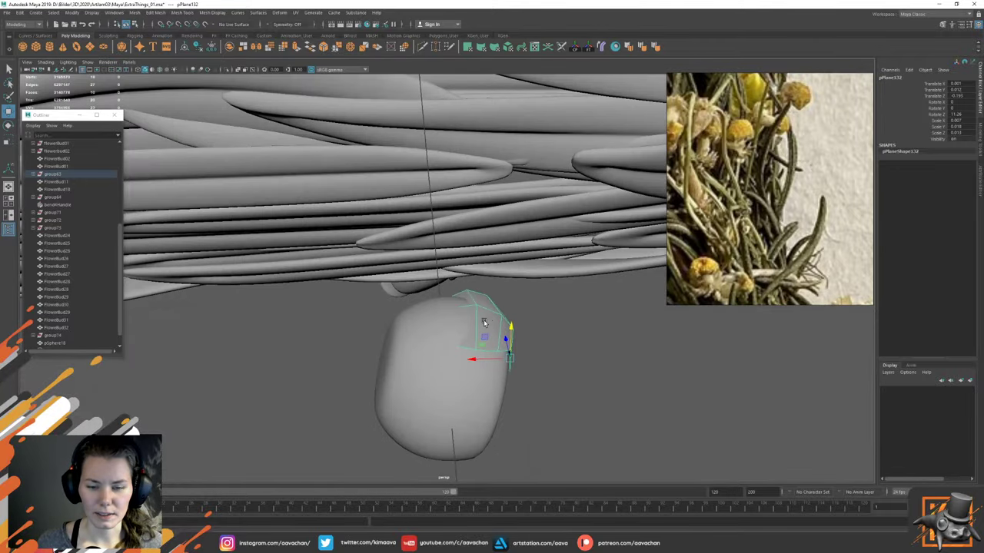
right_click_drag(497, 307, 435, 301)
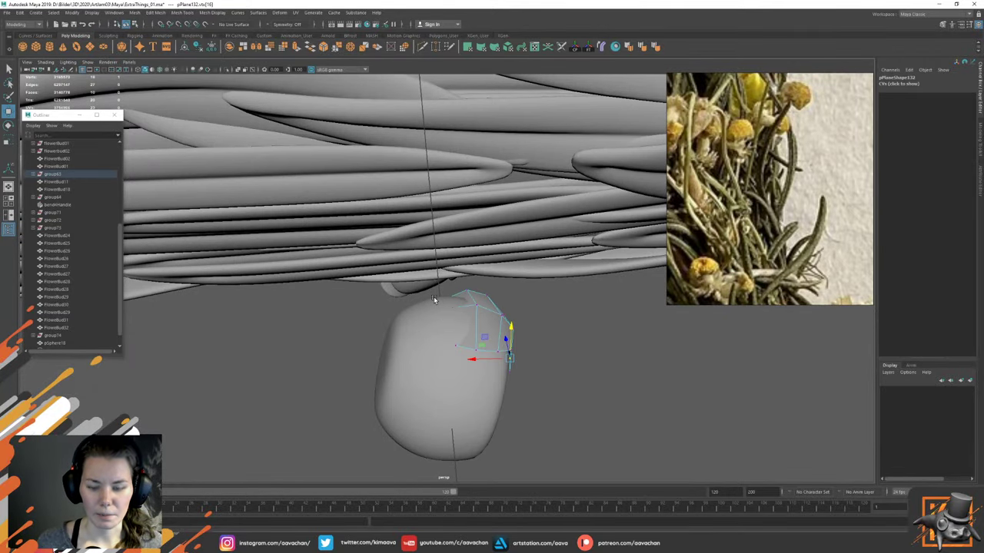
key("4")
left_click_drag(397, 277, 448, 276)
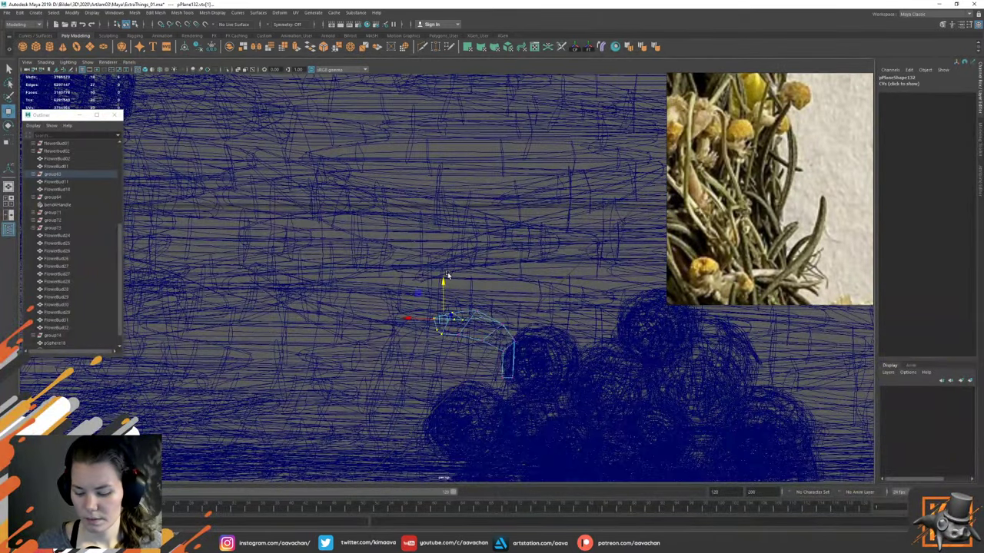
left_click_drag(512, 296, 611, 307, "alt")
Step: Isolate the petal and the bud sphere together and frame them in the shaded side view
right_click_drag(504, 306, 534, 285)
left_click_drag(533, 285, 455, 374)
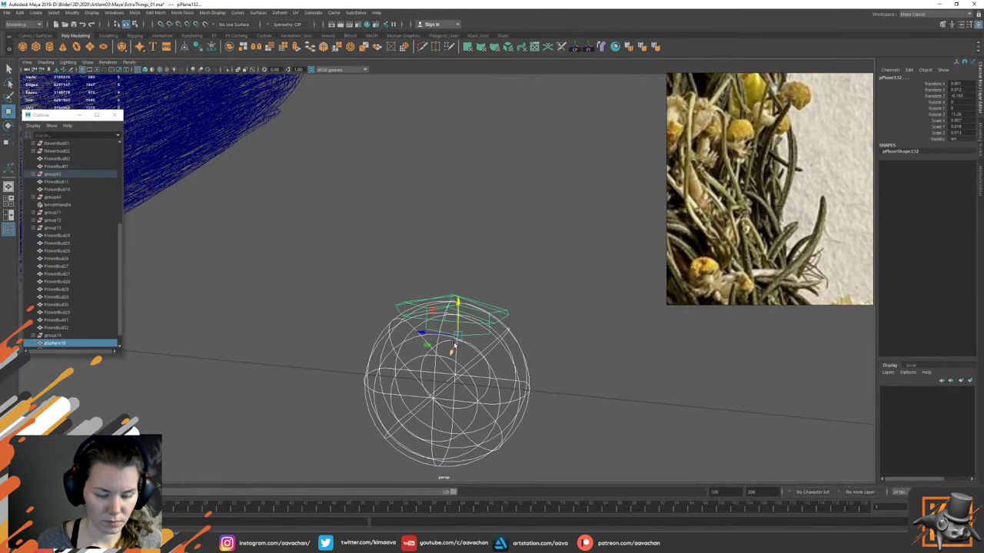
key("ctrl+1")
key("f")
left_click_drag(554, 321, 479, 290, "alt")
key("space")
left_click_drag(495, 256, 538, 254)
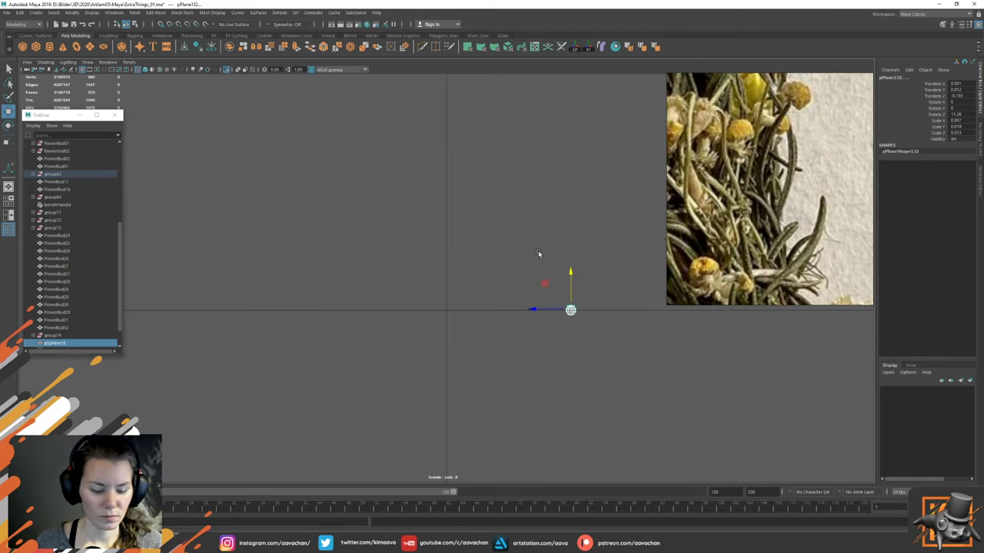
key("4")
key("f")
key("5")
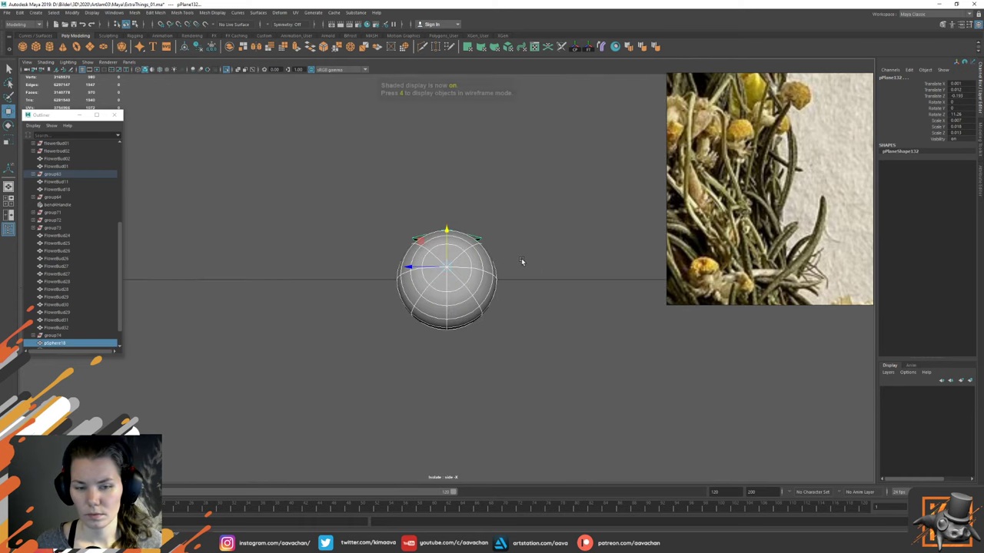
Step: Isolate the petal and bud in the back view and set the bud sphere's Z rotation to 0
key("space")
mouse_move(530, 217)
left_mouse_down()
mouse_move(492, 217)
mouse_move(497, 207)
mouse_move(496, 226)
left_mouse_up()
key("ctrl+1")
key("f")
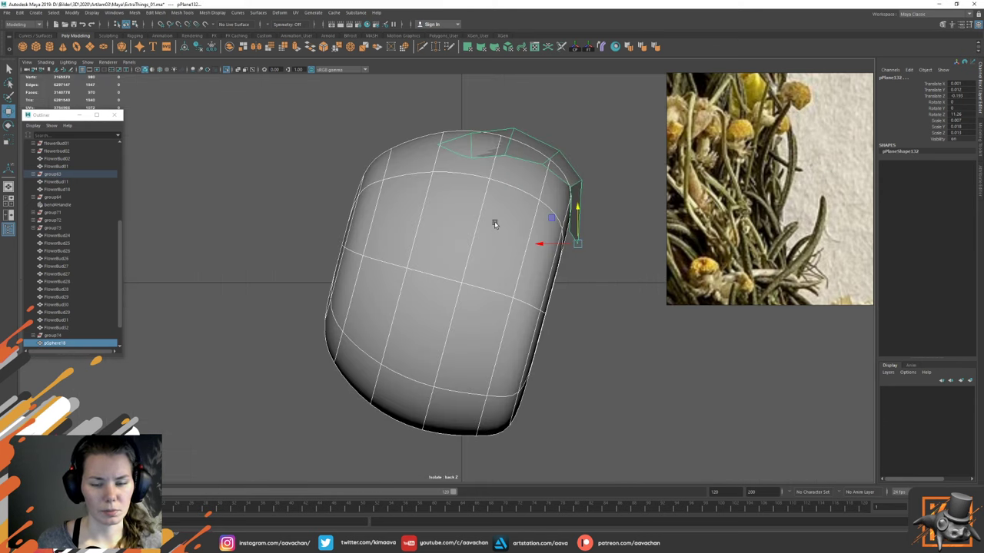
scroll(547, 275, "down", 4)
left_click(493, 217)
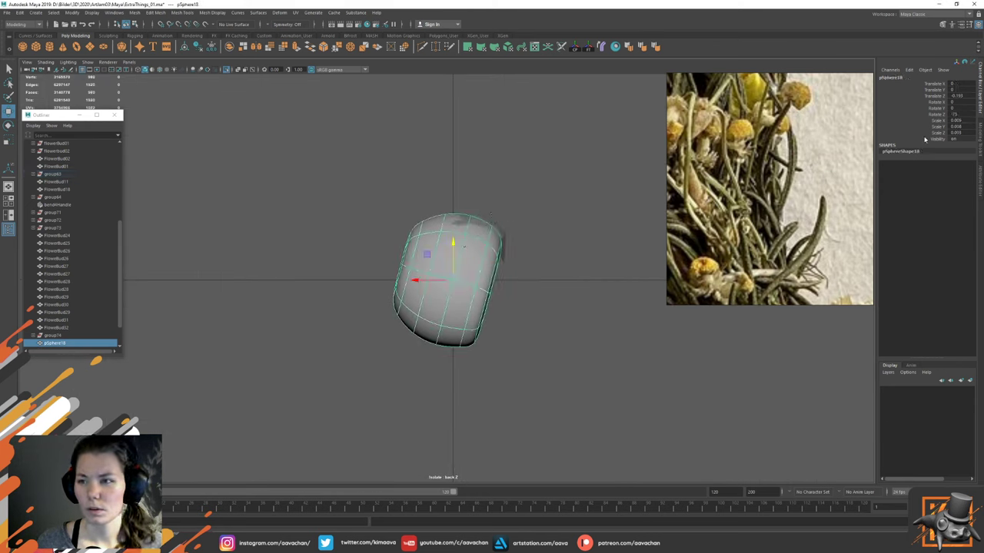
double_click(953, 113)
type("0")
key("Return")
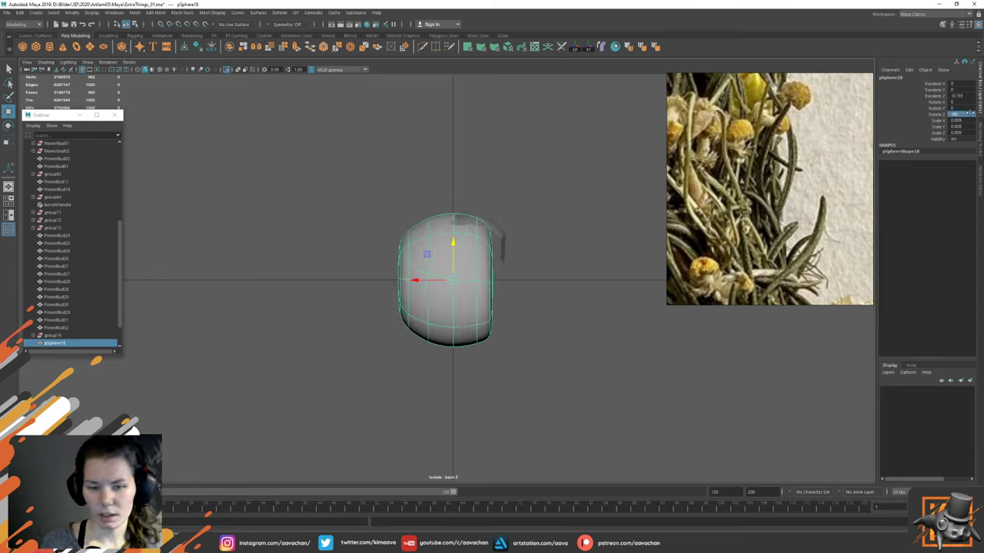
Step: Move the petal against the straightened bud and extend its outer-end vertices down along the side to the bud's mid-height grid line
left_click(504, 244)
left_click_drag(478, 238, 468, 231)
right_click_drag(536, 191, 479, 182)
left_click_drag(508, 270, 478, 246)
key("r")
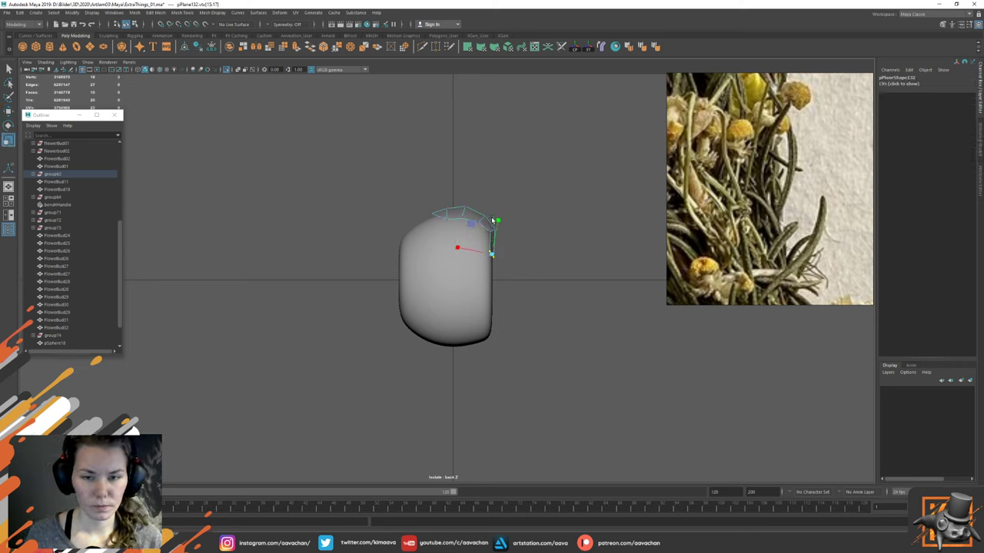
left_click_drag(498, 220, 454, 217)
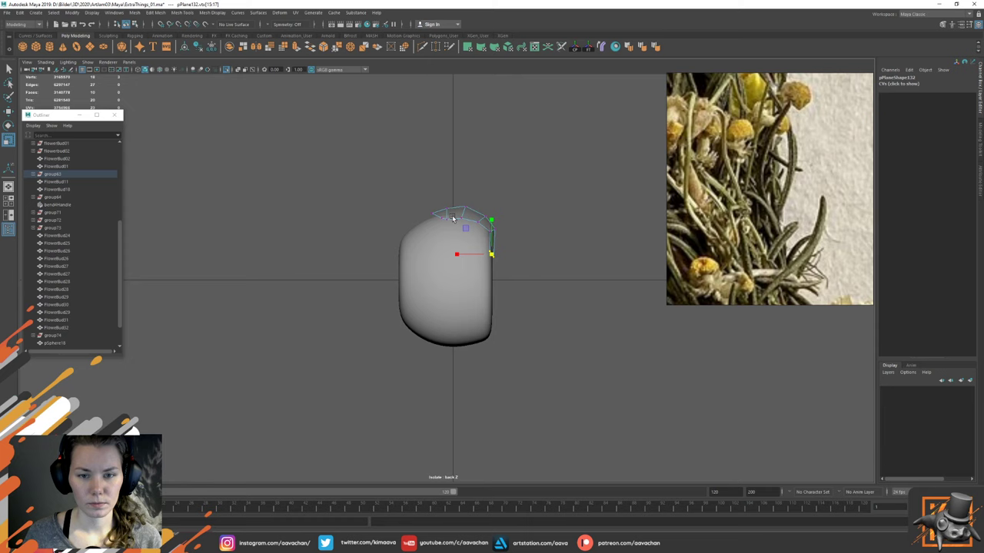
left_click(492, 222)
key("w")
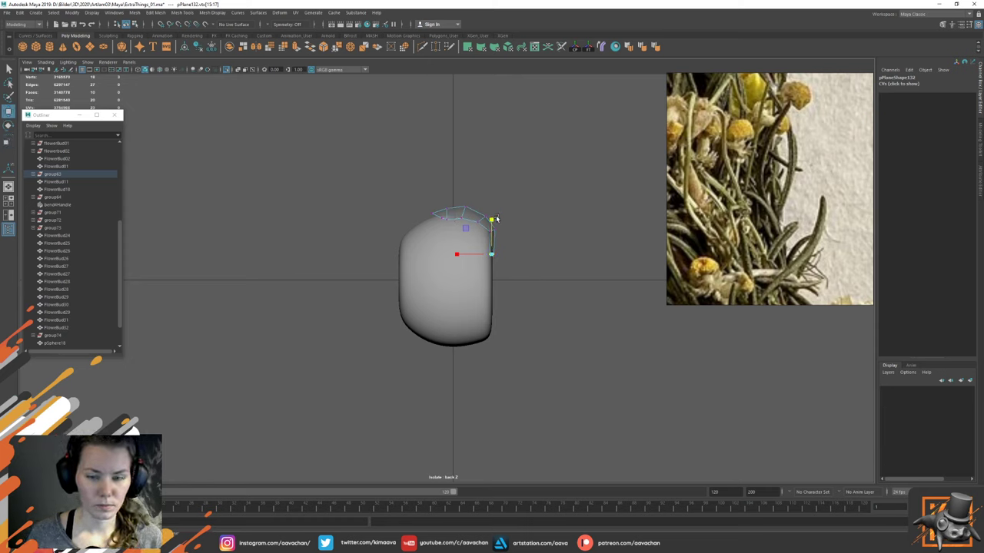
key("x")
left_click_drag(492, 222, 486, 266)
right_click_drag(465, 218, 695, 294)
Step: Adjust the heights of the petal's upper vertices so they follow the curved top of the bud
left_click(509, 183)
left_click(465, 212)
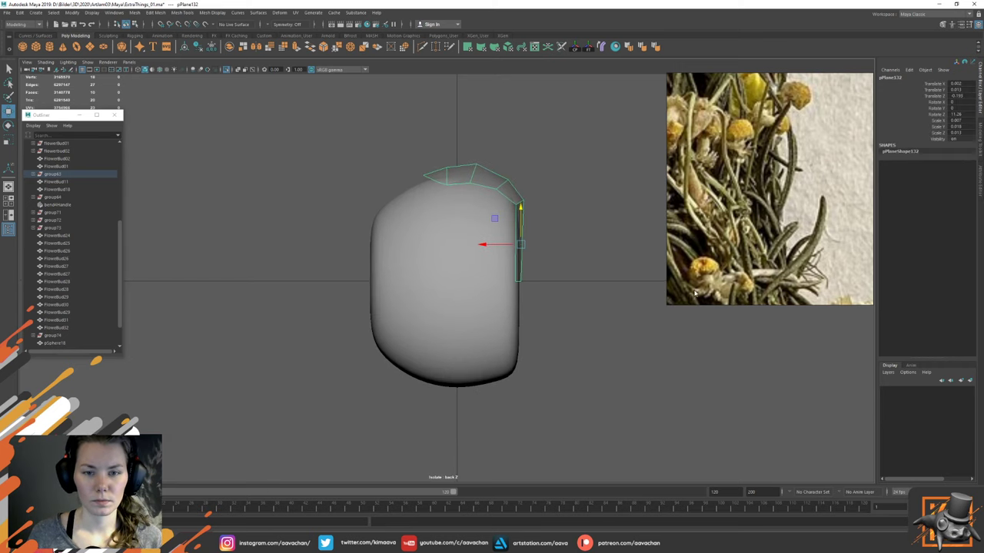
key("F9")
left_click(475, 166)
left_click_drag(474, 129, 477, 158)
left_click(509, 181)
left_click(444, 170)
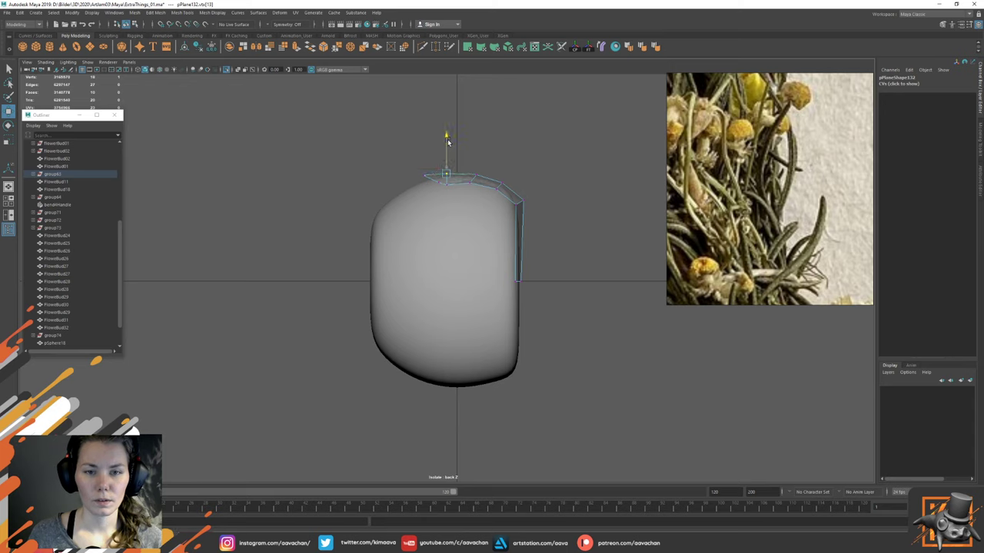
left_click(423, 180)
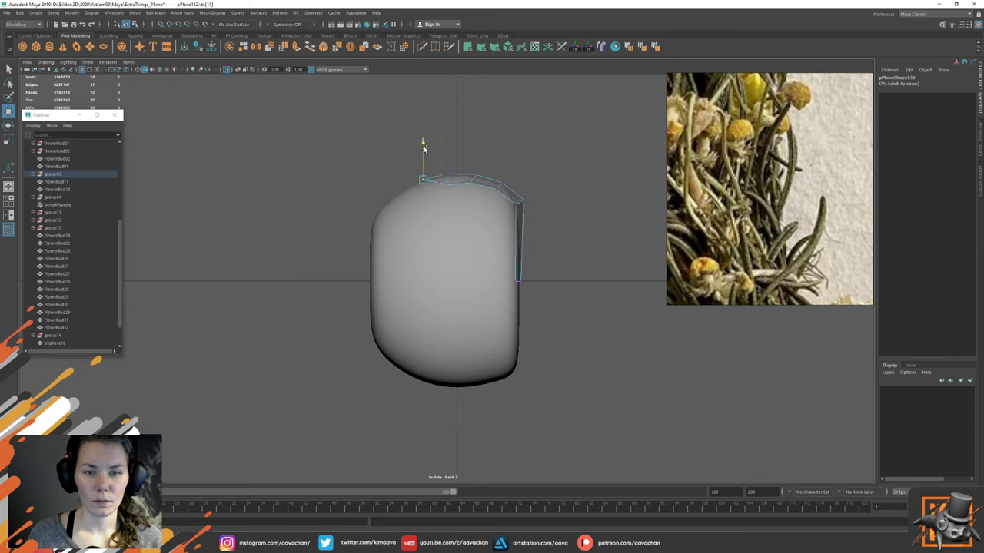
key("F8")
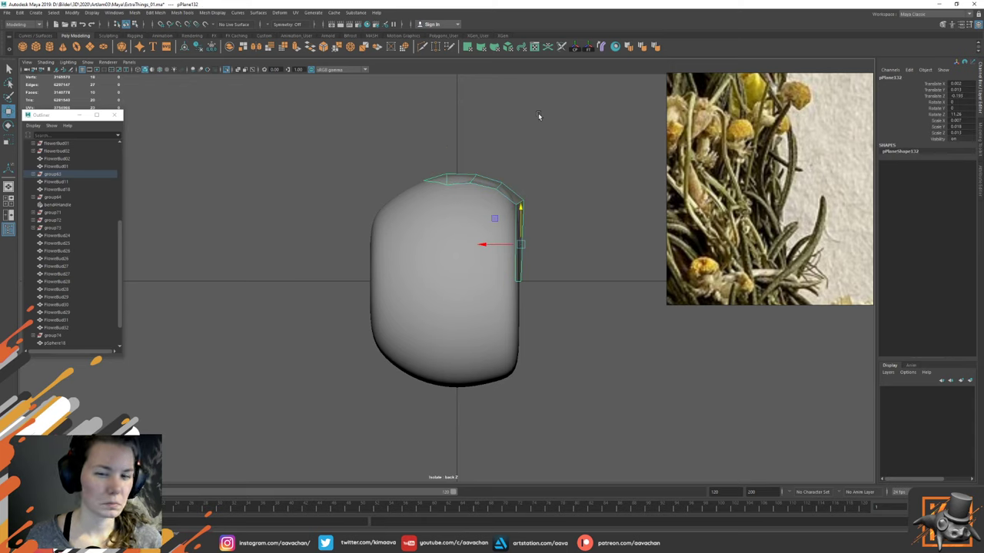
Step: Scale the petal's side-edge vertices inward in Z so the petal's wide part becomes narrower
key("space")
left_click_drag(537, 152, 536, 126)
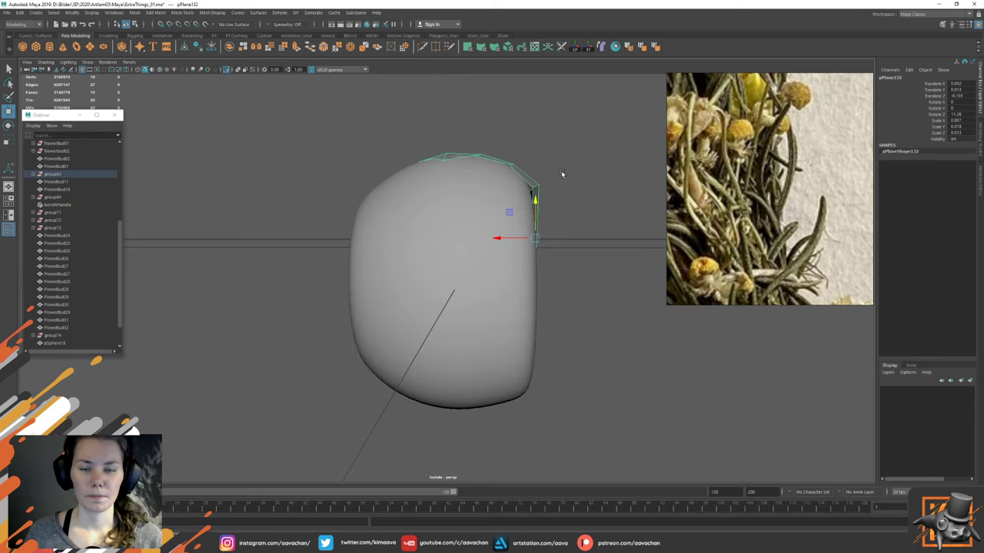
left_click_drag(561, 171, 484, 185, "alt")
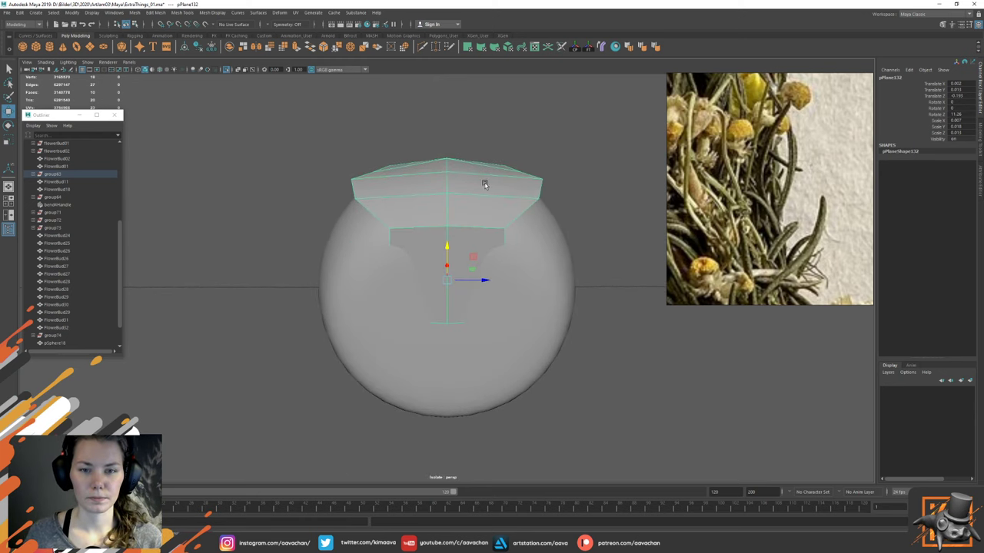
right_click_drag(500, 135, 321, 168)
left_click_drag(305, 166, 372, 243)
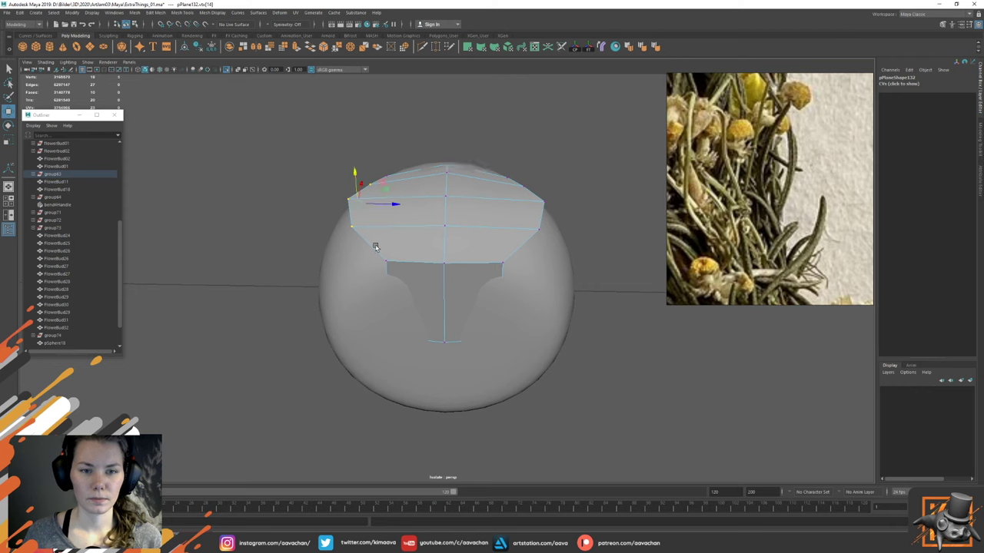
left_click_drag(545, 171, 515, 250, "shift")
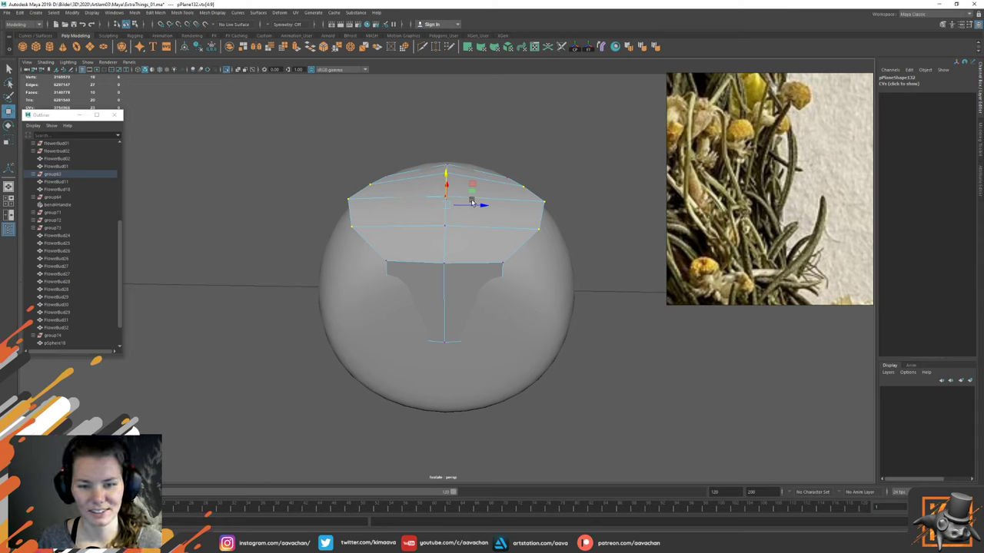
key("r")
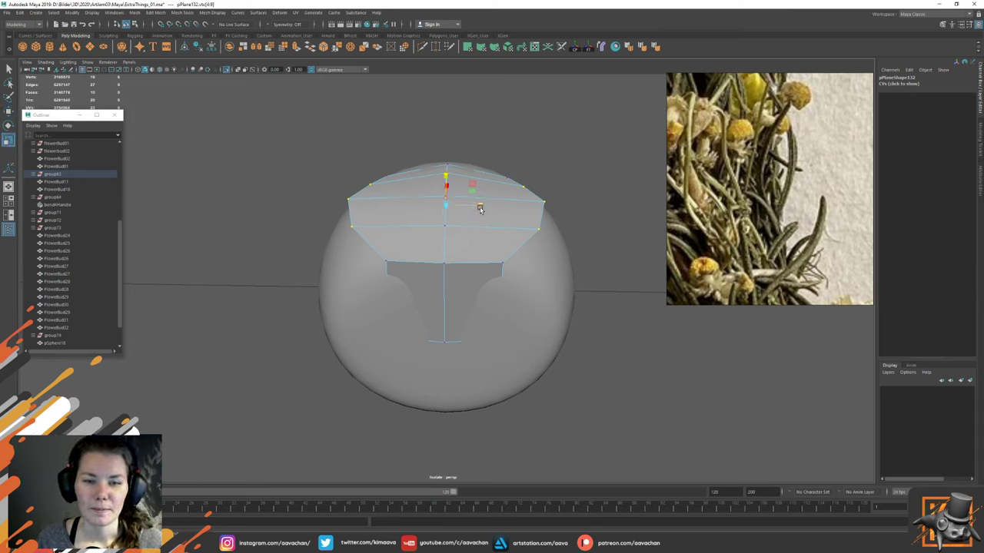
left_click_drag(473, 207, 474, 205)
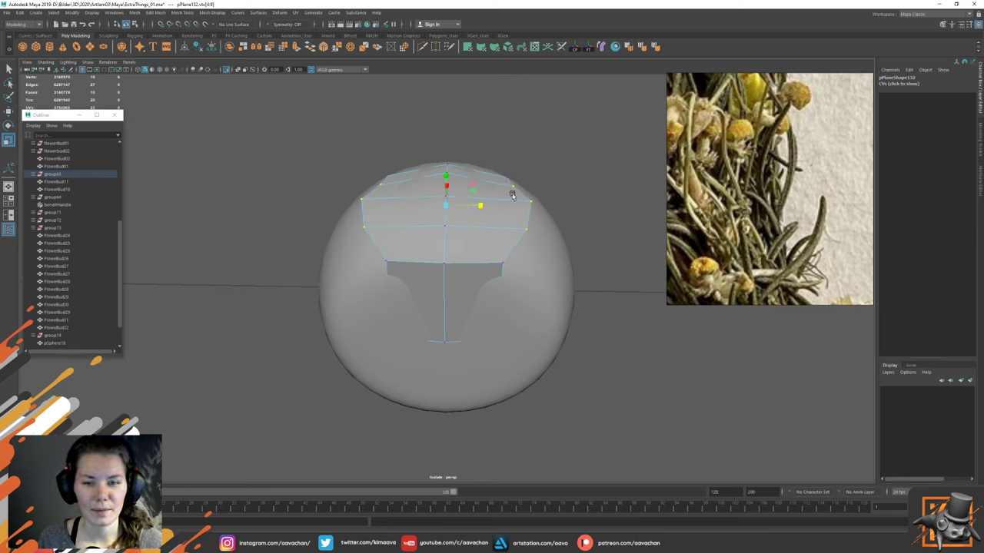
Step: Scale the pair of side vertices in the petal's middle row slightly closer together in Z
left_click_drag(576, 177, 527, 215)
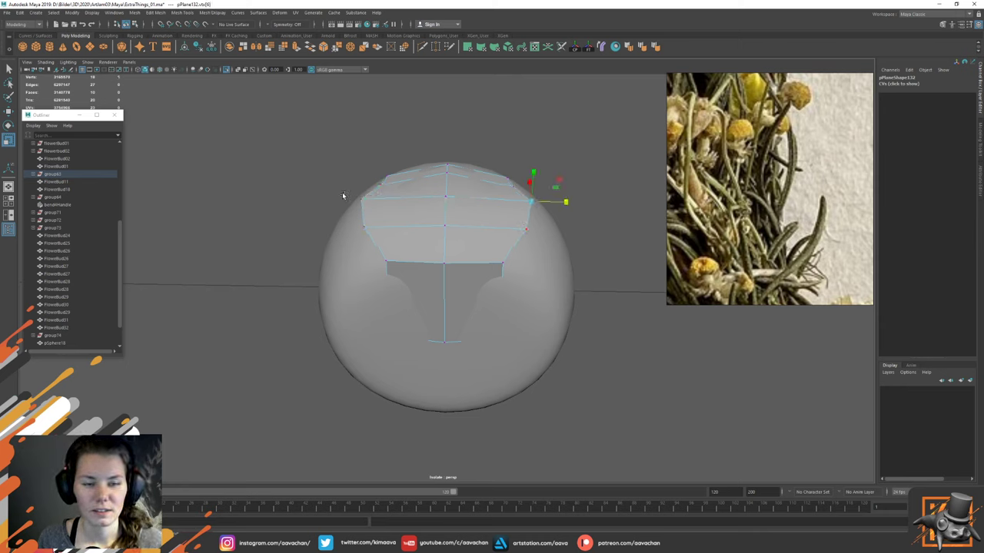
left_click(372, 202, "shift")
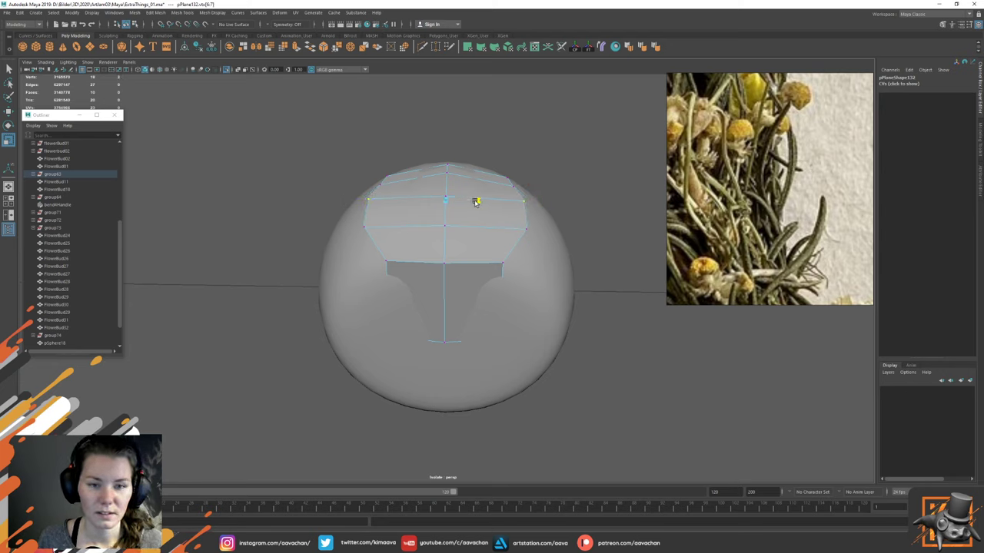
left_click_drag(476, 201, 474, 201)
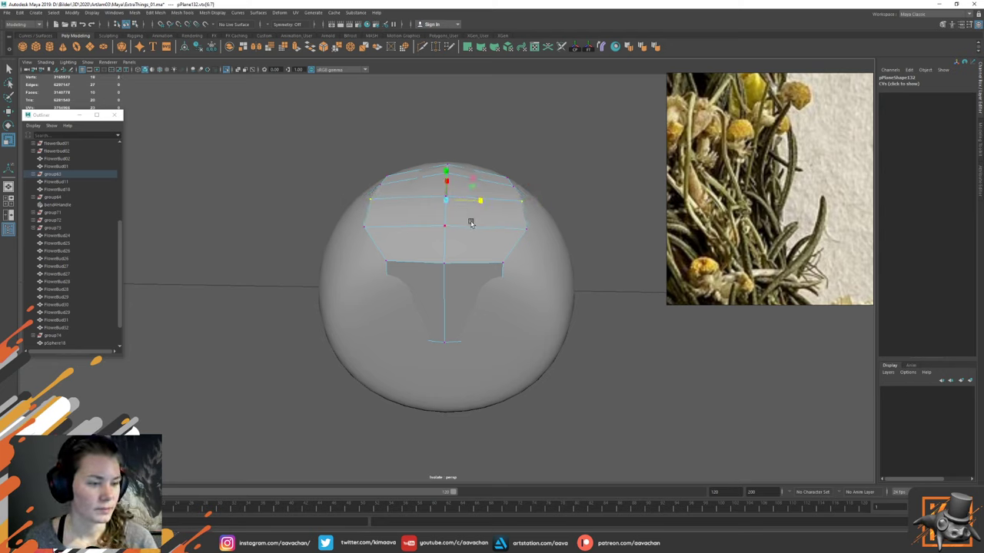
right_click_drag(471, 222, 521, 162)
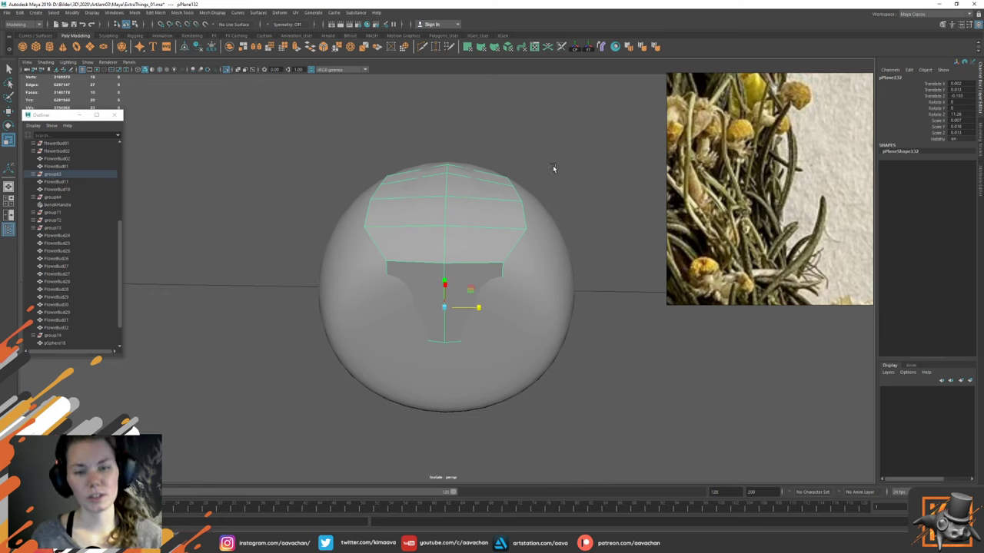
left_click(552, 168)
left_click(468, 207)
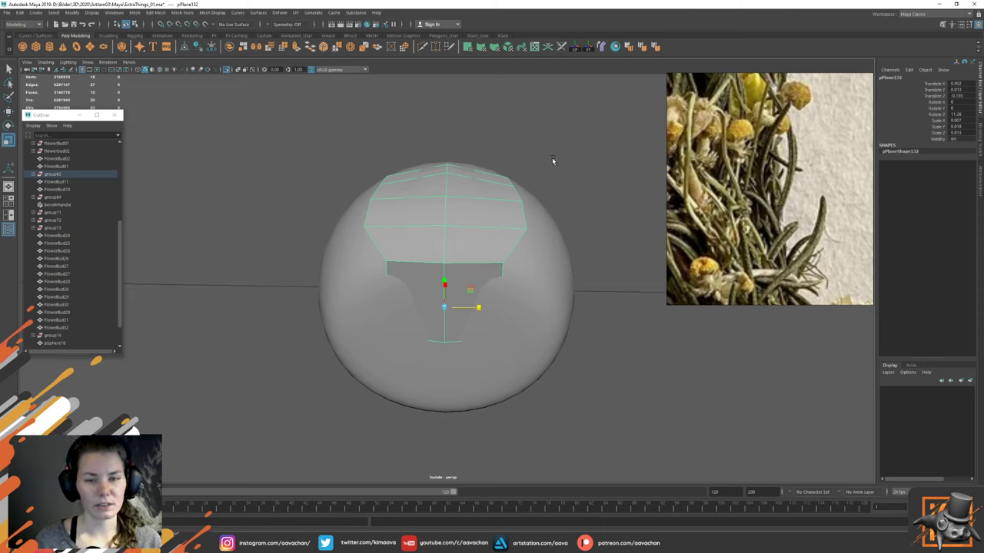
Step: Round the petal's inner end by shifting its two corner vertices inward along the bud and scaling them closer together
mouse_move(552, 156)
left_mouse_down("alt")
mouse_move(556, 191)
mouse_move(562, 182)
mouse_move(554, 196)
mouse_move(567, 167)
left_mouse_up("alt")
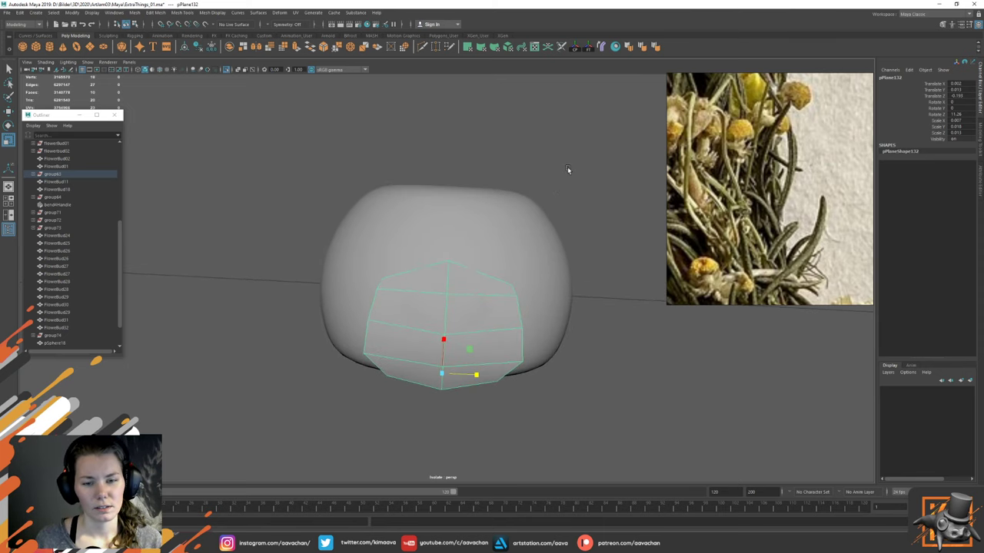
right_click_drag(568, 168, 522, 160)
left_click(392, 277)
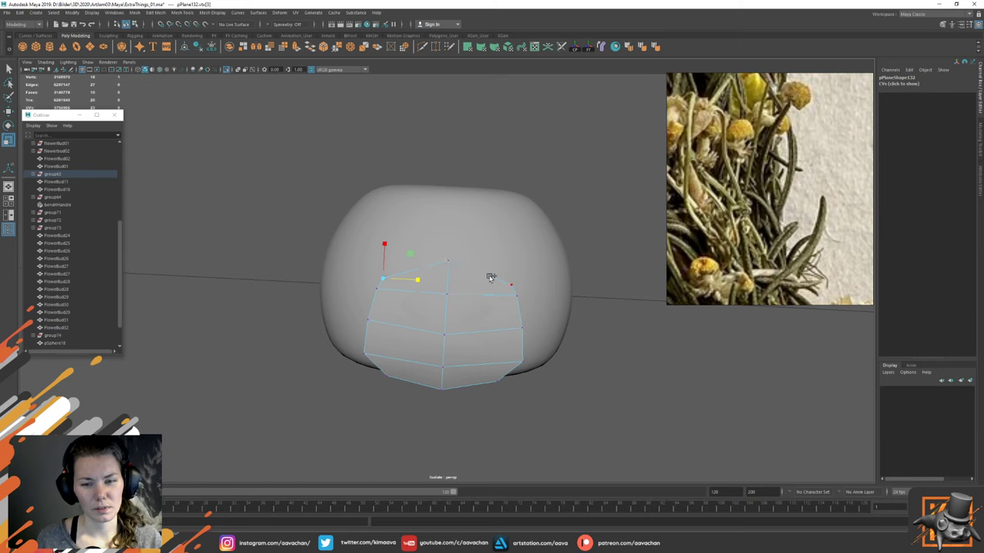
left_click(491, 279, "shift")
key("w")
left_click_drag(450, 246, 448, 241)
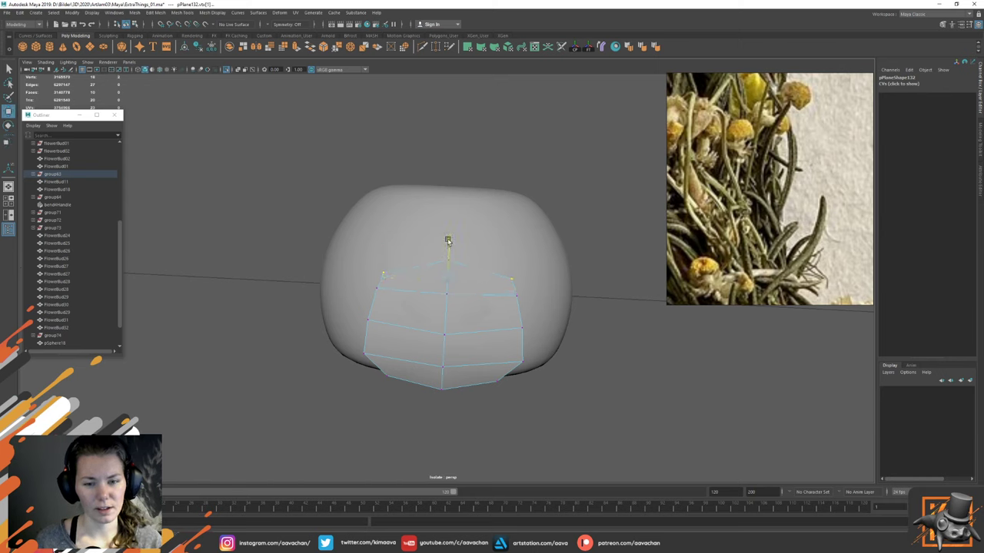
key("r")
left_click_drag(488, 276, 478, 277)
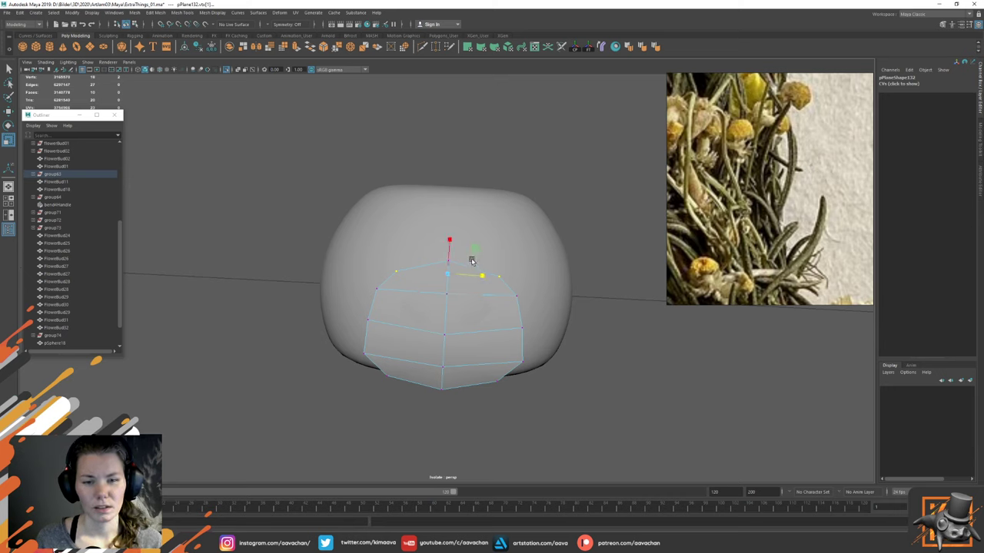
key("w")
Step: Scale the two side vertices near the petal's bend inward in Z to smooth its outline
left_click(382, 349)
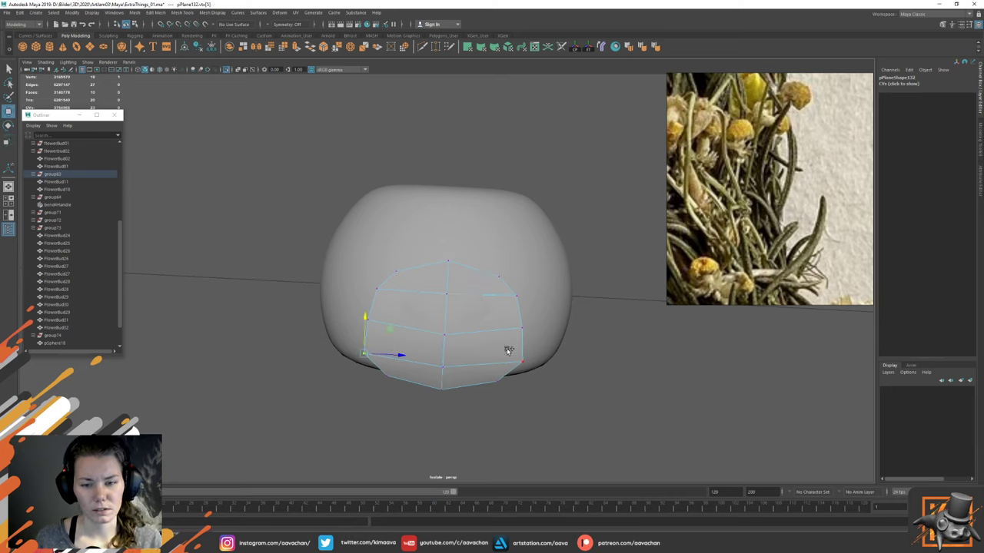
left_click(508, 352, "shift")
key("r")
left_click_drag(475, 359, 473, 358)
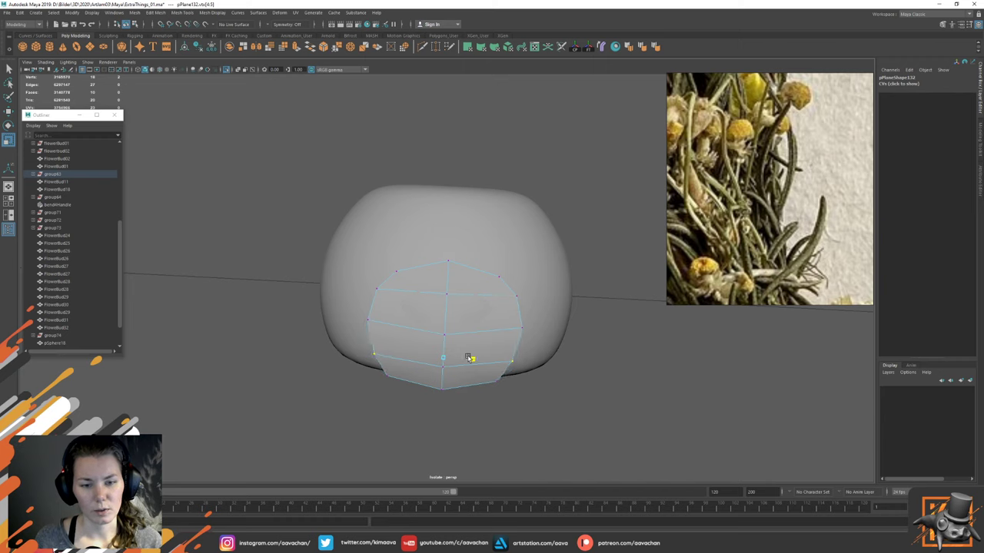
right_click(437, 311)
right_click_drag(438, 311, 503, 249)
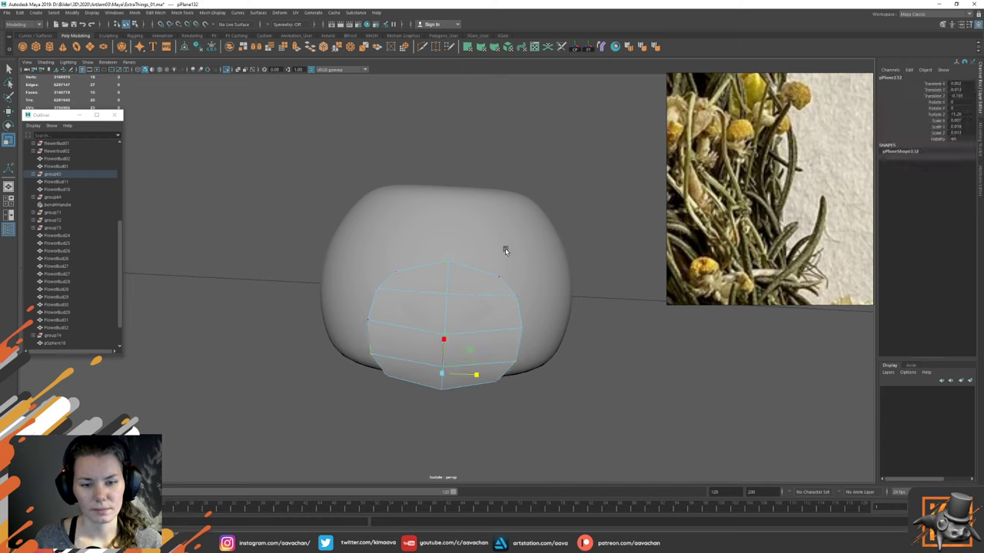
Step: Turn on smooth mesh preview for the petal and extrude all its faces outward to give it thickness
key("3")
left_click(577, 200)
left_click_drag(578, 200, 496, 256, "alt")
left_click(494, 215)
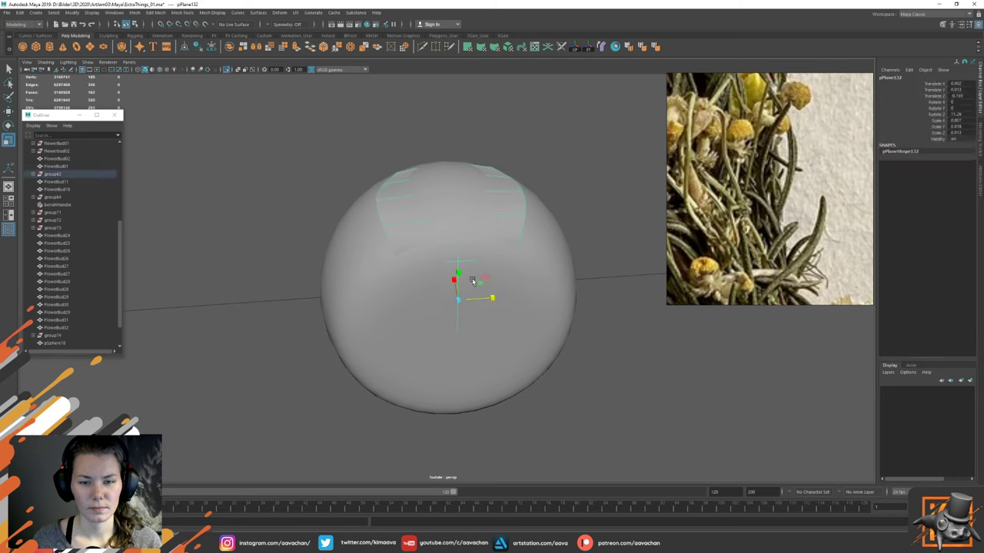
right_click_drag(500, 198, 486, 183)
double_click(498, 196)
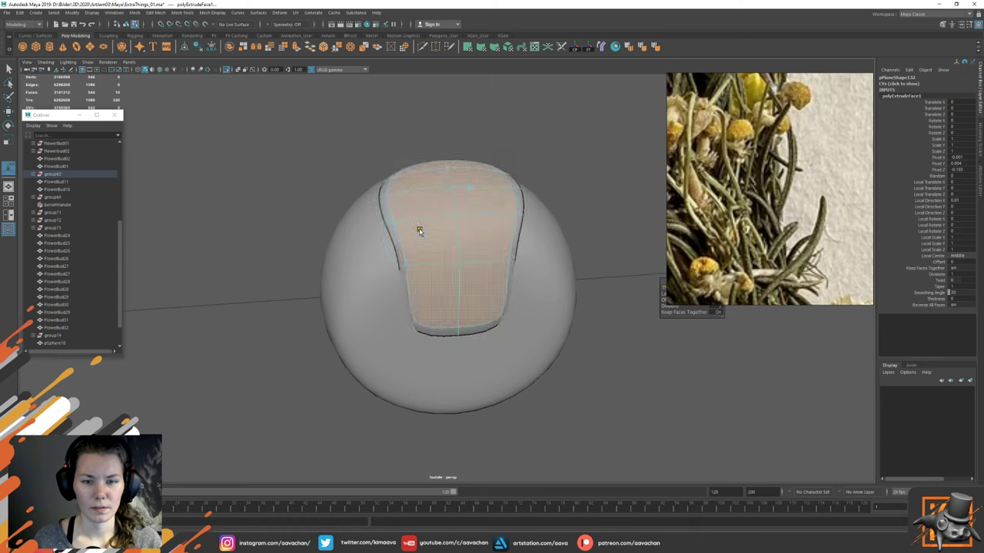
key("q")
key("F8")
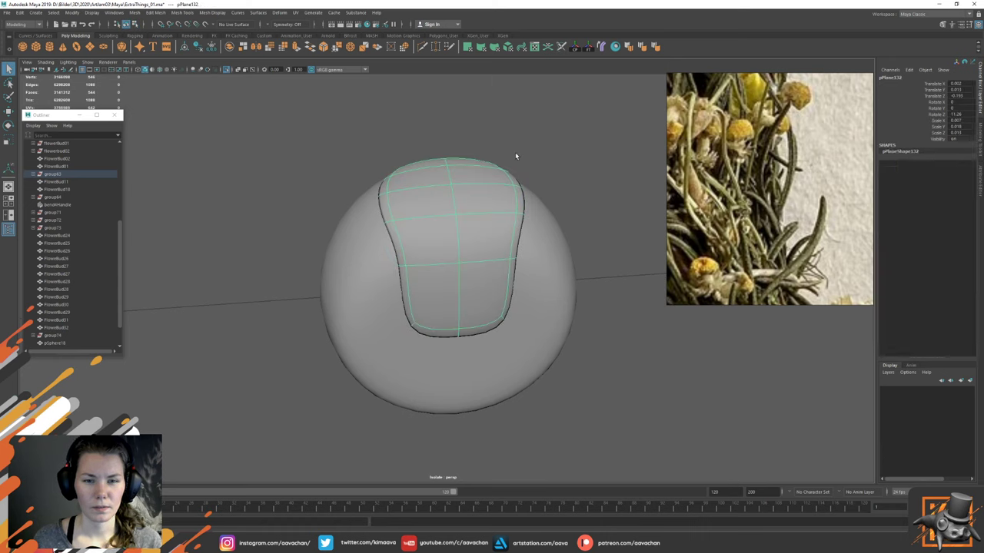
Step: Move the thickened petal's pivot to the centre of the bud sphere, checking its placement in wireframe
key("w")
left_click(592, 164)
left_click(516, 237)
left_click_drag(517, 239, 501, 236, "alt")
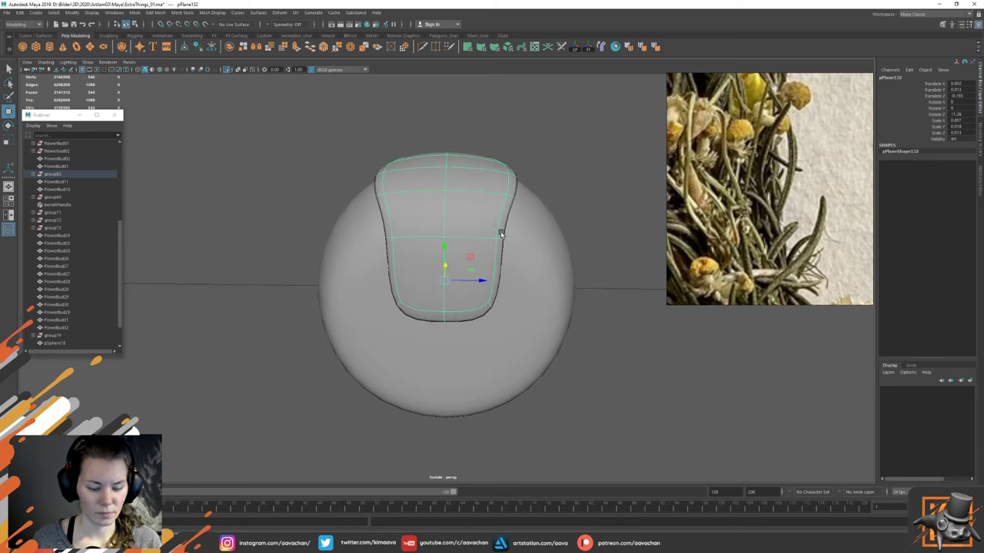
left_click_drag(487, 282, 445, 326)
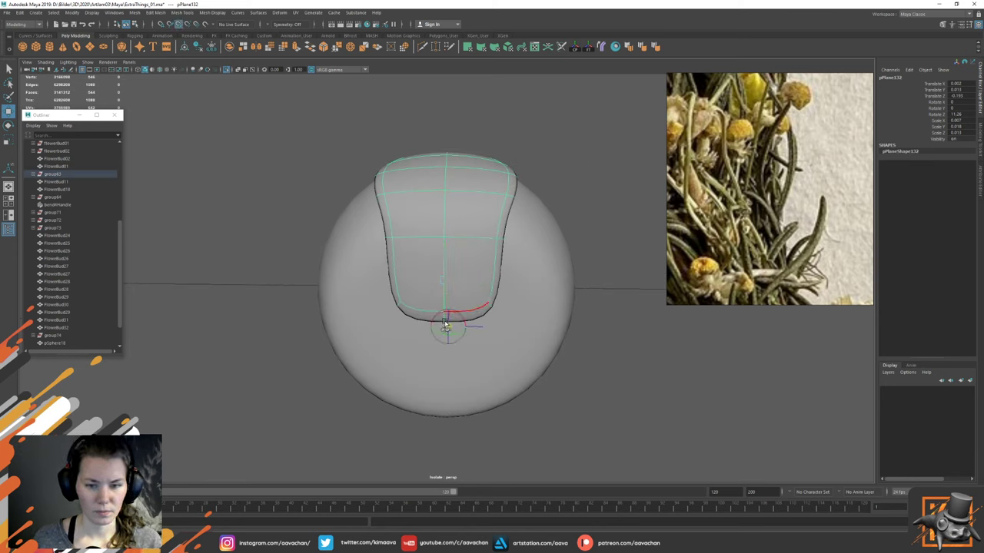
key("4")
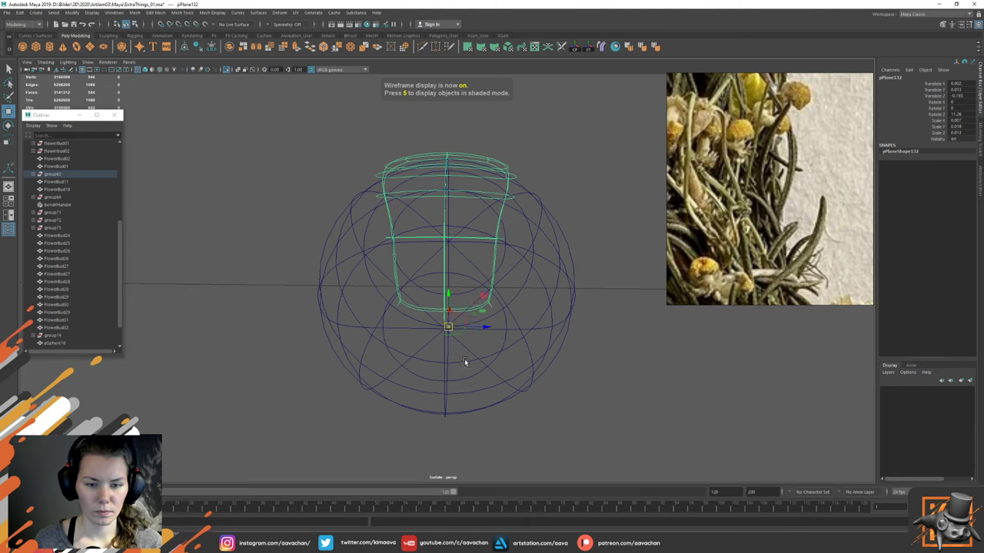
key("d")
key("5")
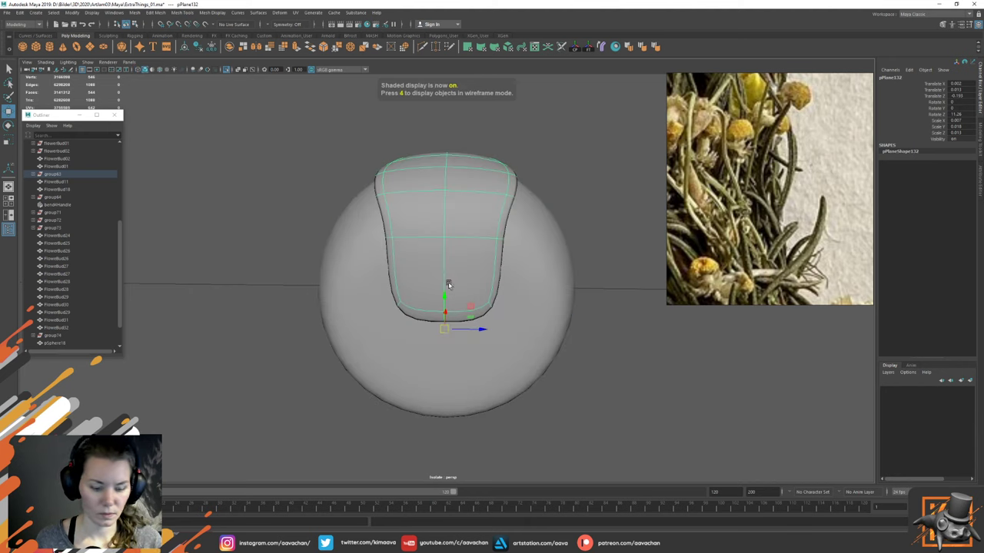
key("e")
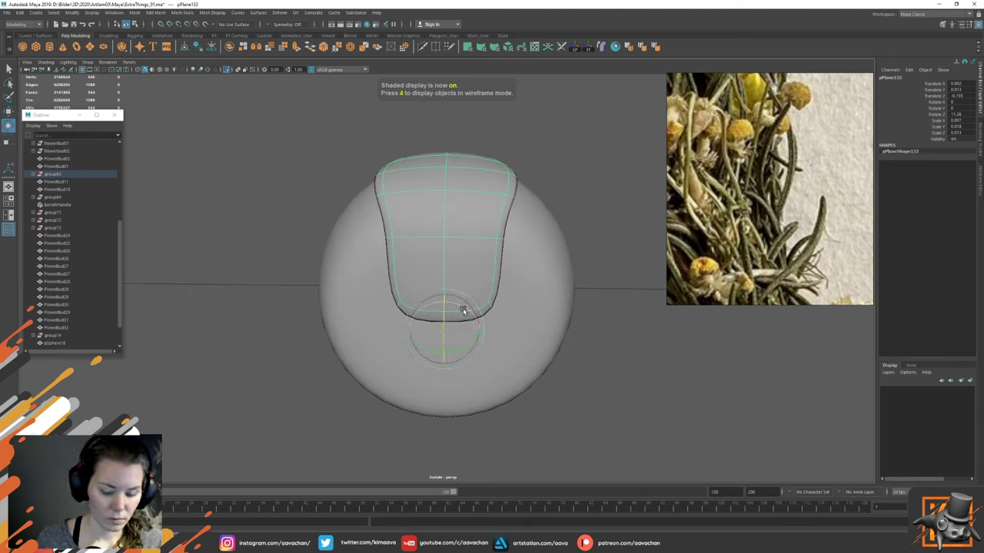
left_click_drag(462, 310, 497, 332)
key("w")
key("v")
key("ctrl+z")
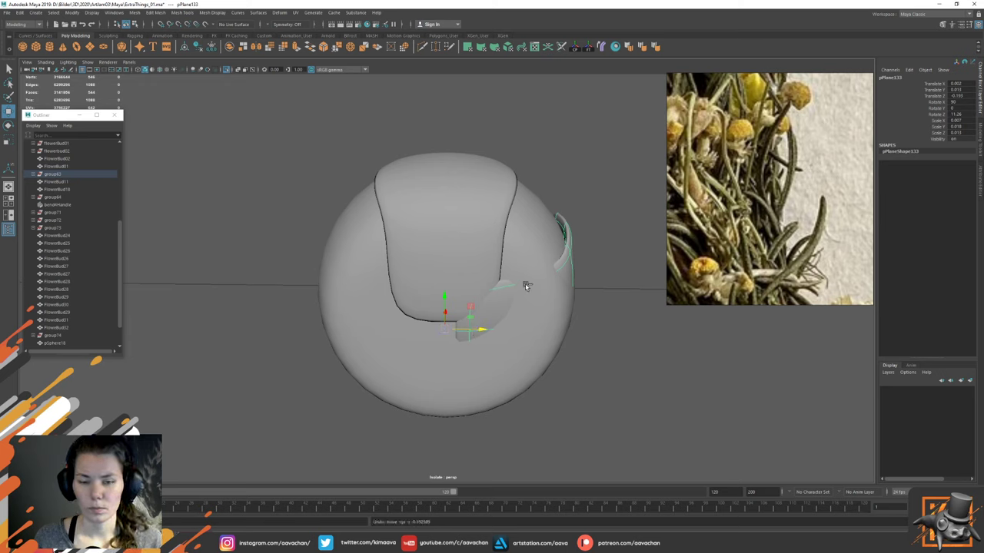
key("ctrl+z")
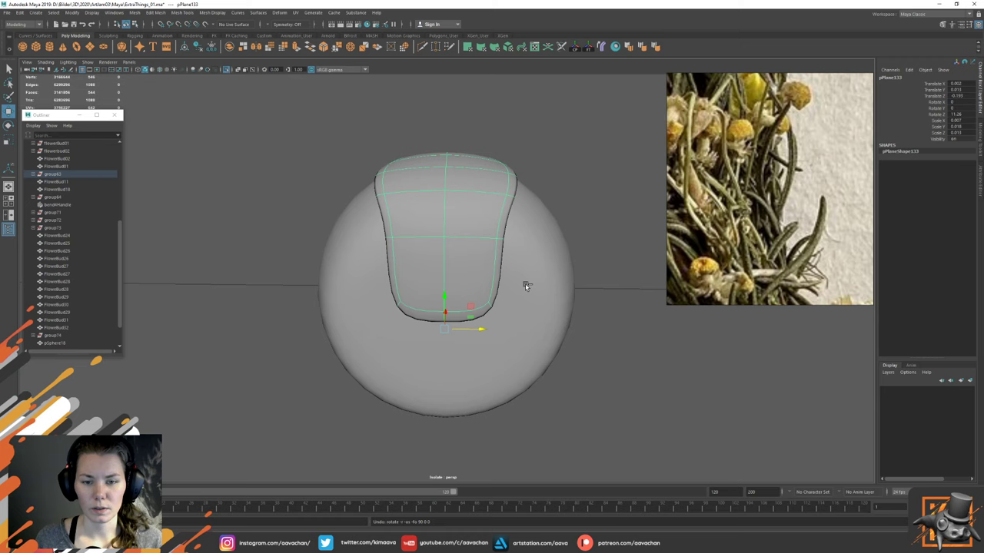
Step: Freeze the duplicated petal's transformations and rotate it about X roughly a quarter turn around the bud
left_click(588, 51)
mouse_move(519, 199)
left_mouse_down("alt")
mouse_move(562, 221)
mouse_move(536, 200)
left_mouse_up("alt")
key("e")
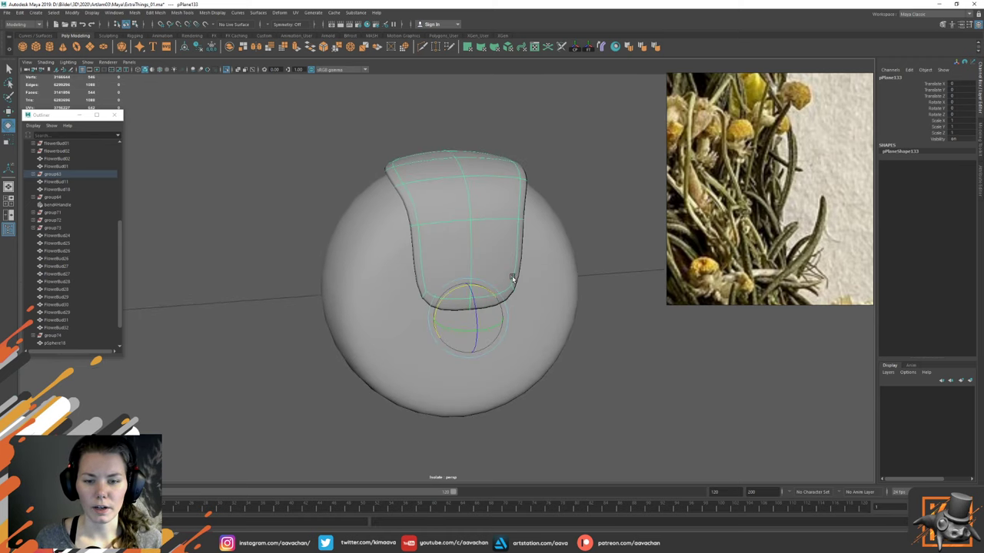
left_click_drag(479, 291, 550, 340)
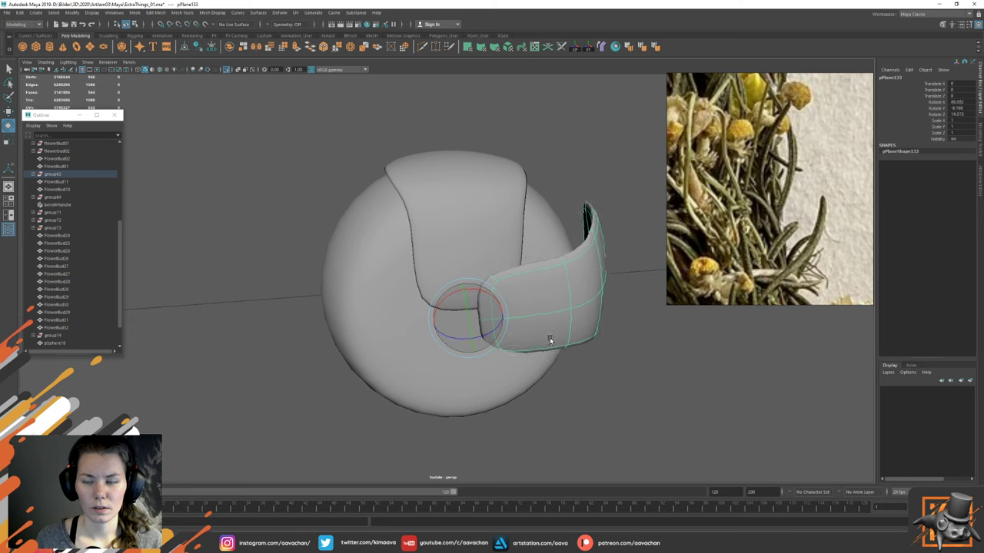
key("ctrl+z")
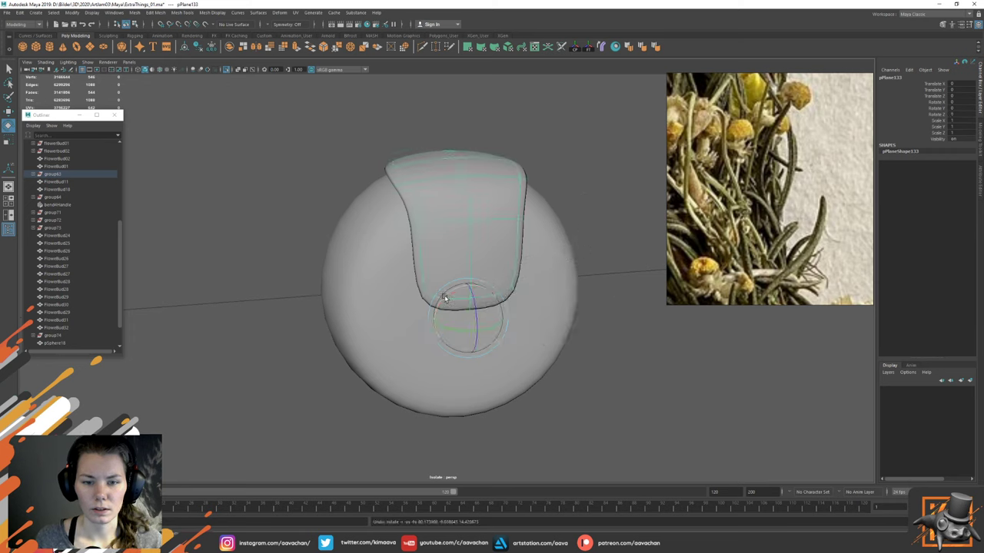
left_click_drag(445, 299, 438, 321)
key("ctrl+d")
left_click_drag(483, 290, 439, 307)
key("ctrl+d")
key("ctrl+z")
key("ctrl+z")
key("ctrl+z")
key("ctrl+z")
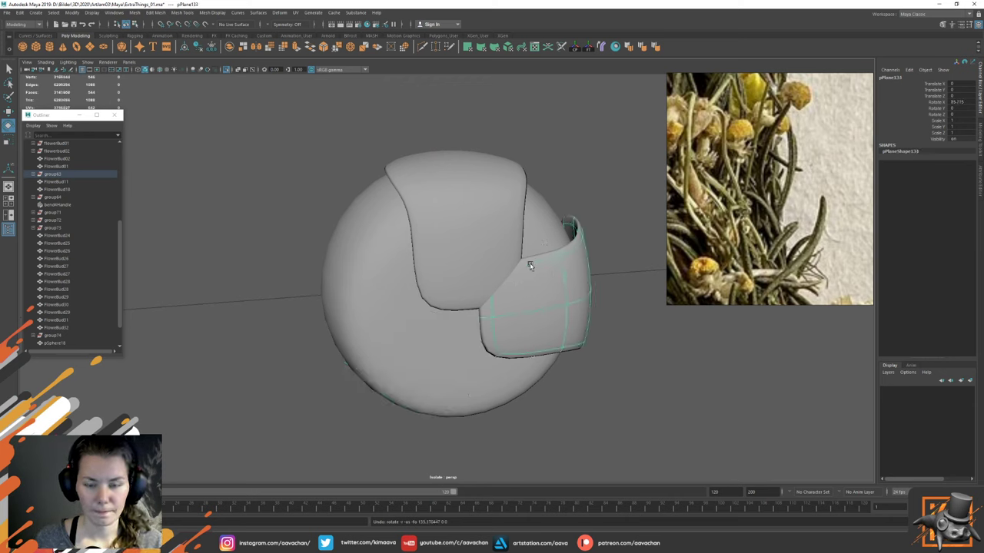
Step: Set the second petal's X rotation to exactly 90, duplicate it and rotate the copy to the side opposite the first petal
key("w")
key("e")
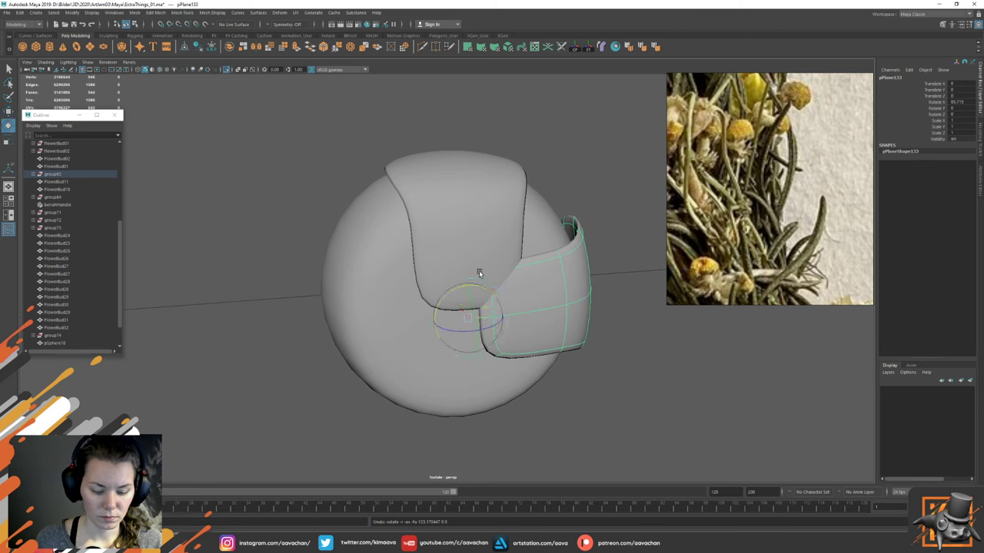
left_click_drag(484, 286, 482, 289)
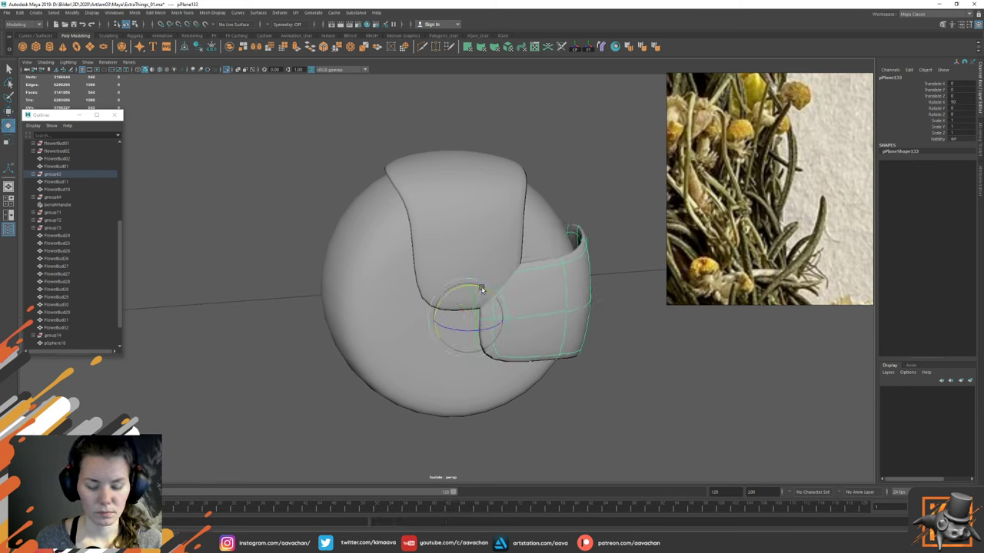
key("ctrl+d")
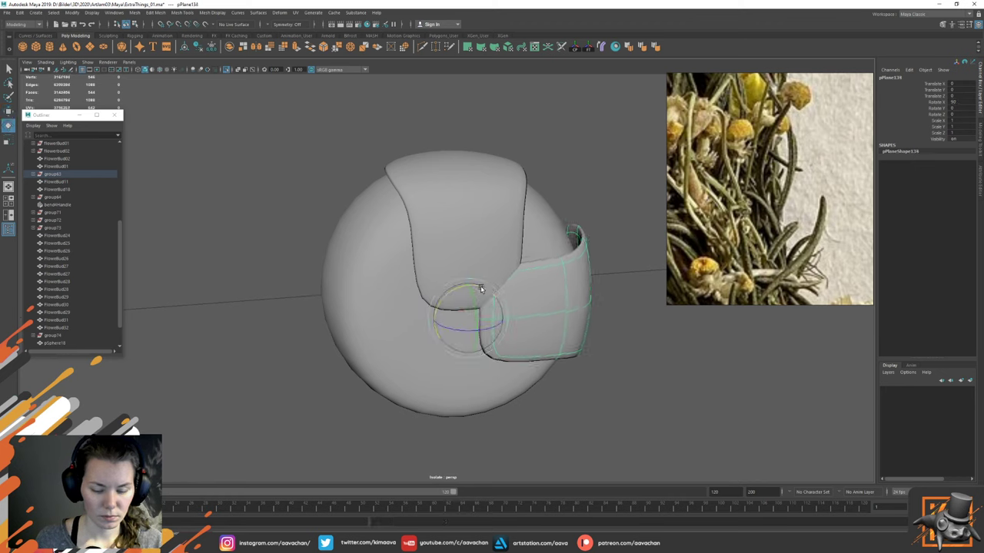
left_click_drag(481, 288, 544, 306)
Step: Rotate the second petal about X to 45 so it overlaps the first petal
left_click(544, 305)
left_click(481, 256)
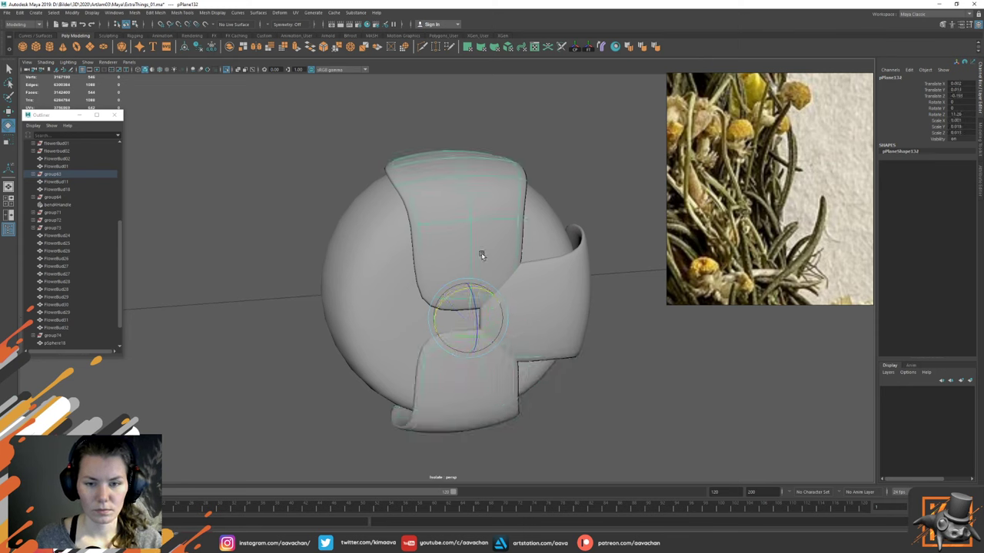
left_click_drag(486, 300, 497, 281)
left_click(560, 290)
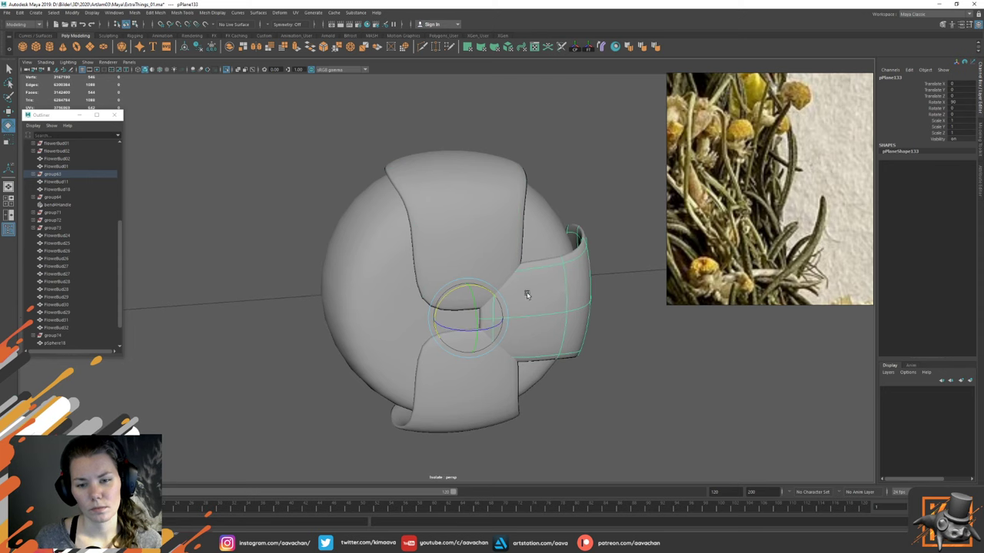
left_click_drag(484, 288, 462, 278)
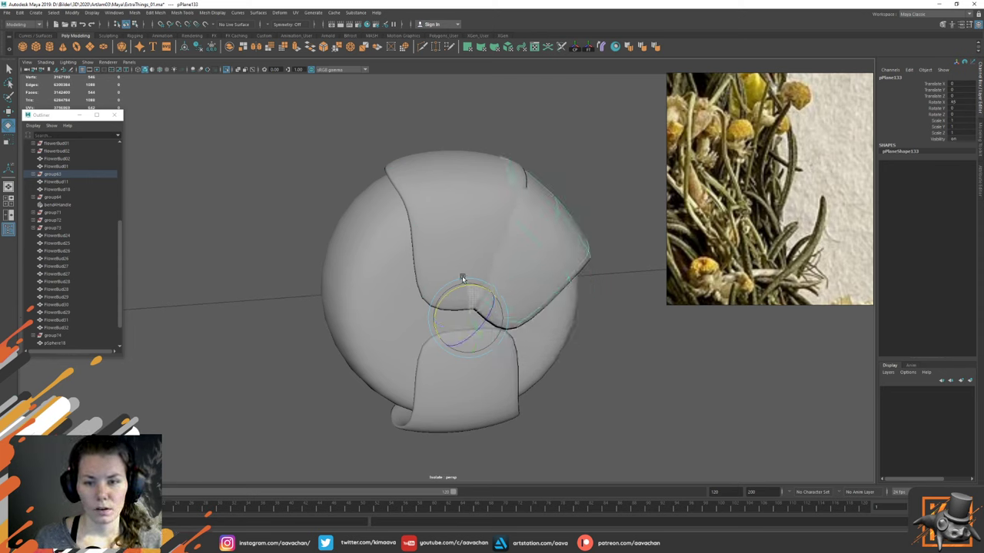
Step: Rotate the opposite petal about X to 90, then duplicate it and rotate the copy to 135
left_click(470, 374)
left_click_drag(453, 292, 412, 312)
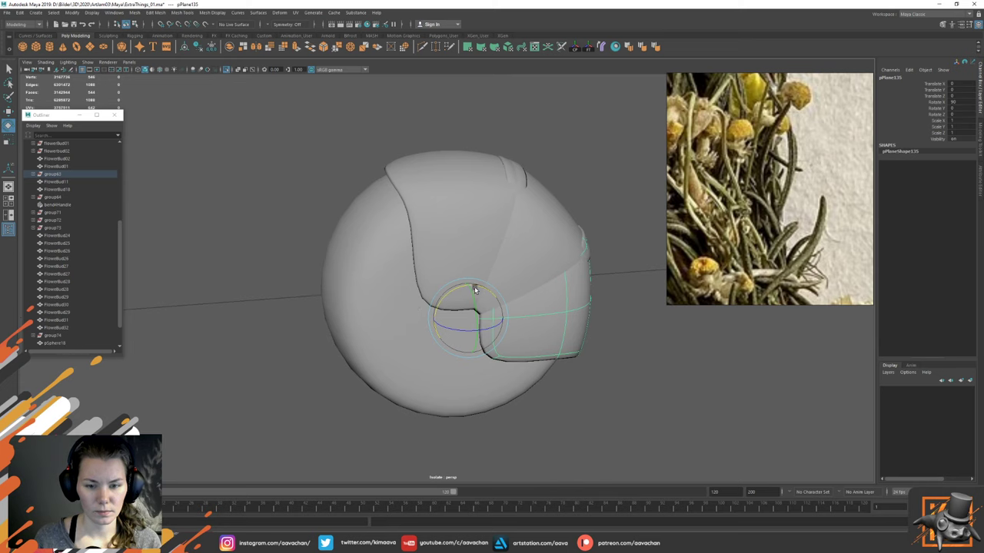
left_click_drag(478, 287, 545, 264)
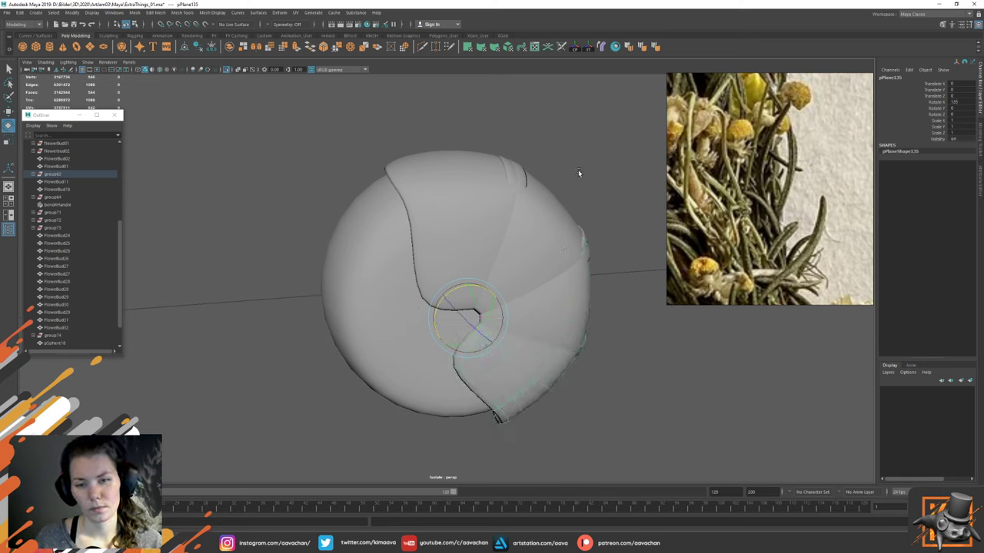
Step: Align the move axis with the second petal's surface and pull its middle vertices outward so it bulges over its neighbours
left_click_drag(578, 170, 507, 243, "alt")
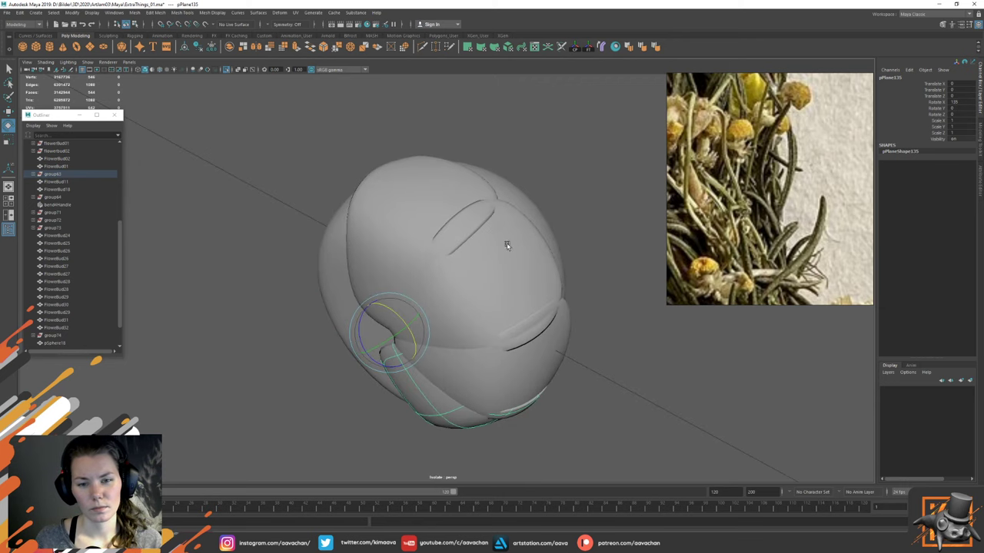
right_click_drag(494, 231, 456, 195)
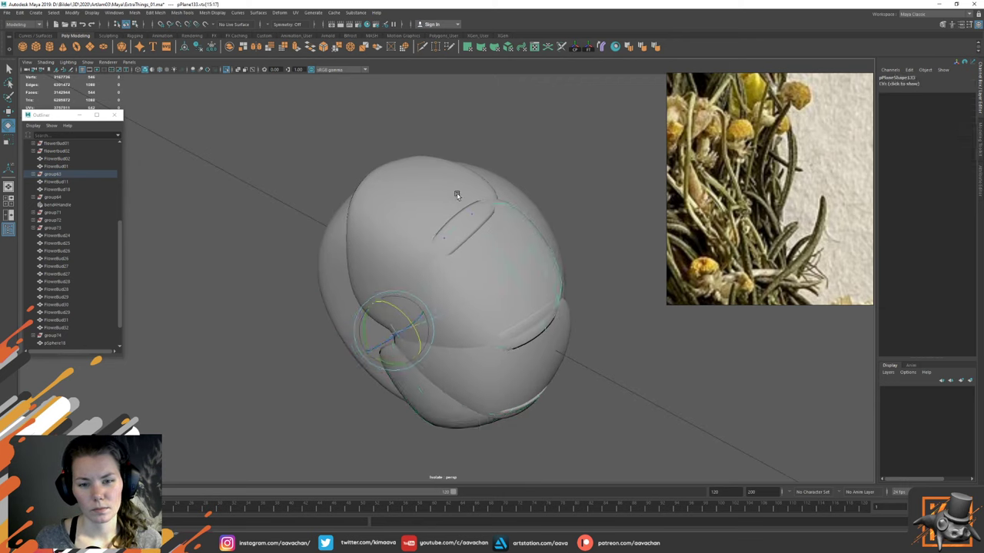
left_click(498, 207)
key("w")
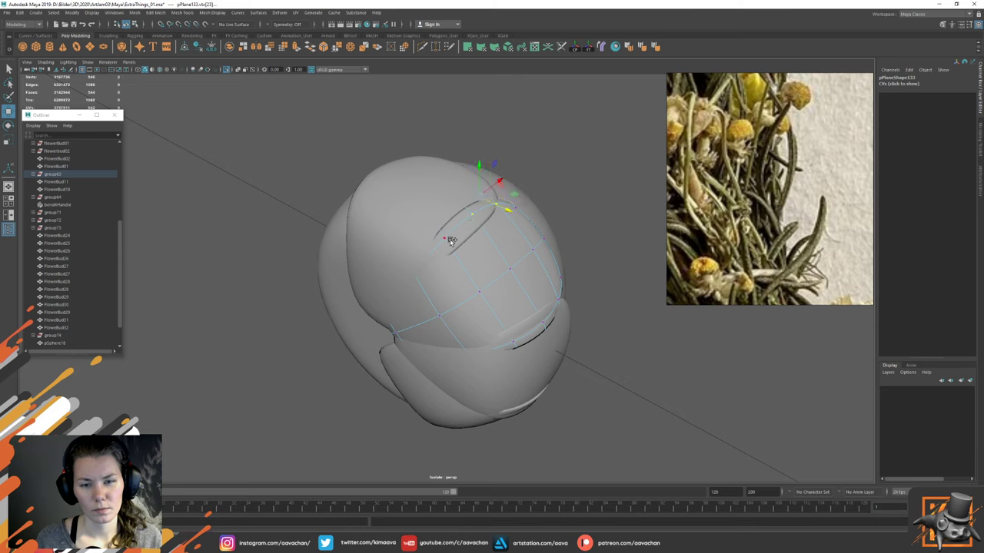
left_click(532, 251)
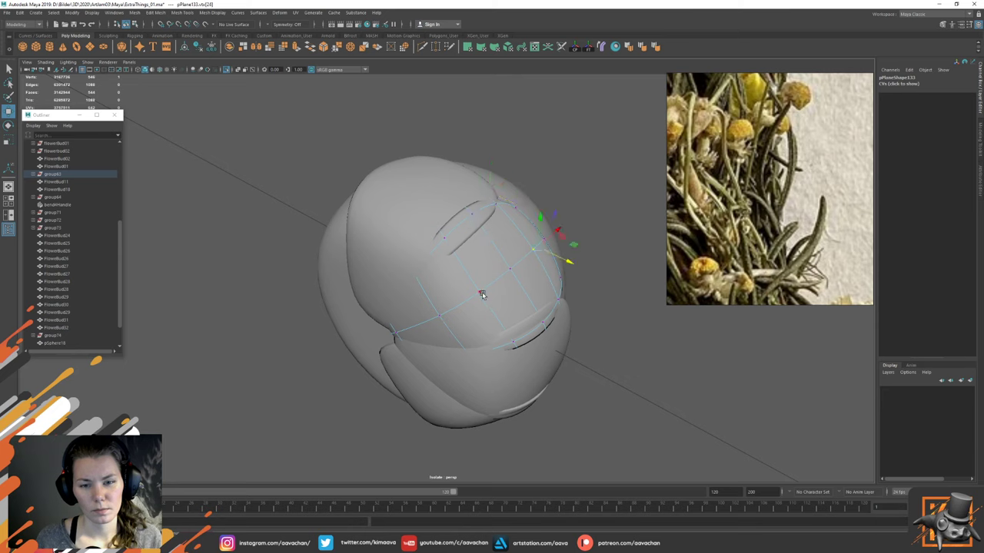
left_click_drag(594, 235, 540, 207, "alt")
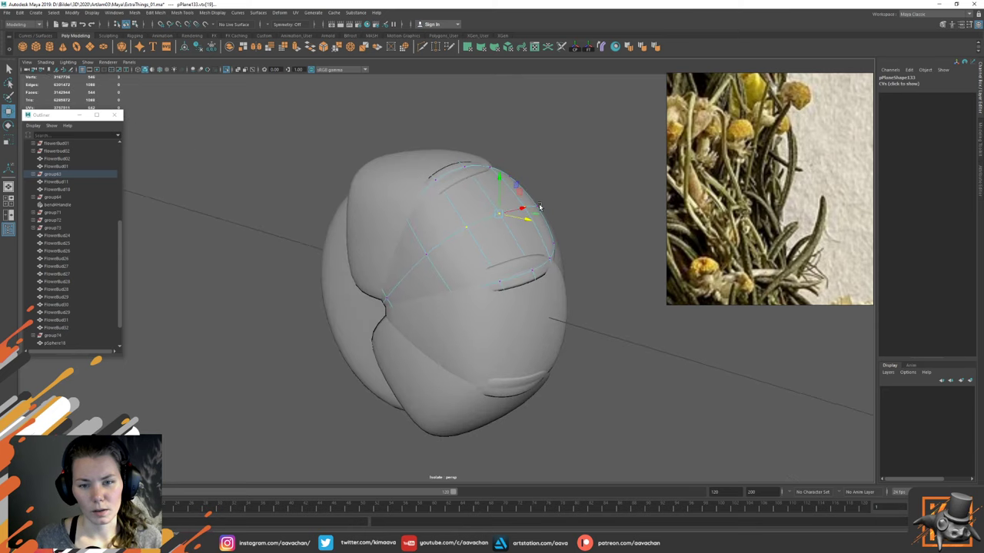
key("d")
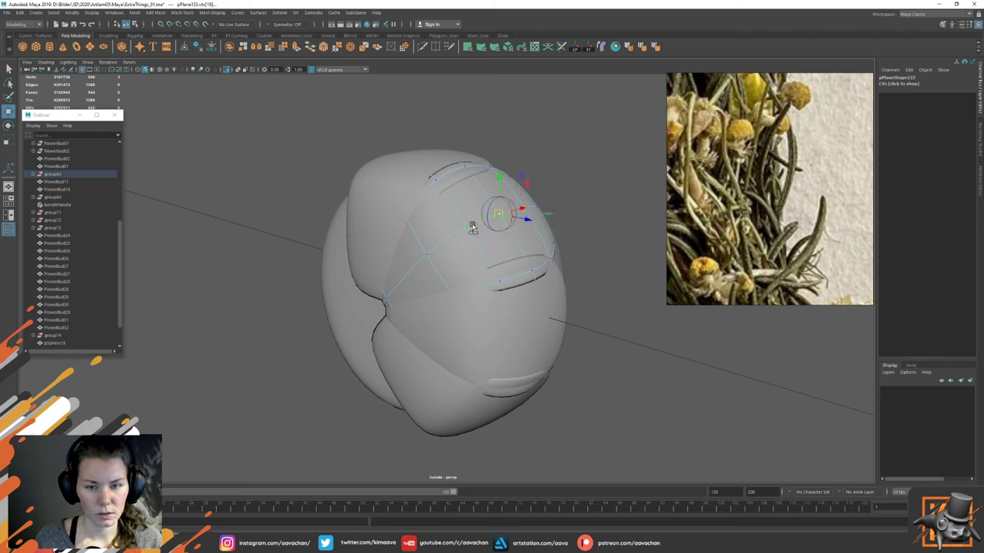
left_click(468, 228)
left_click(472, 205)
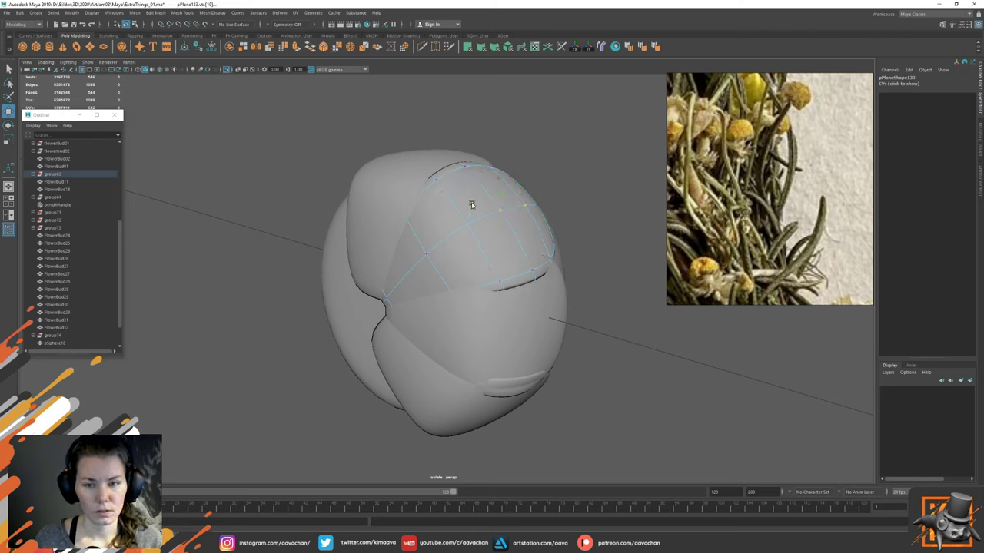
left_click(472, 205)
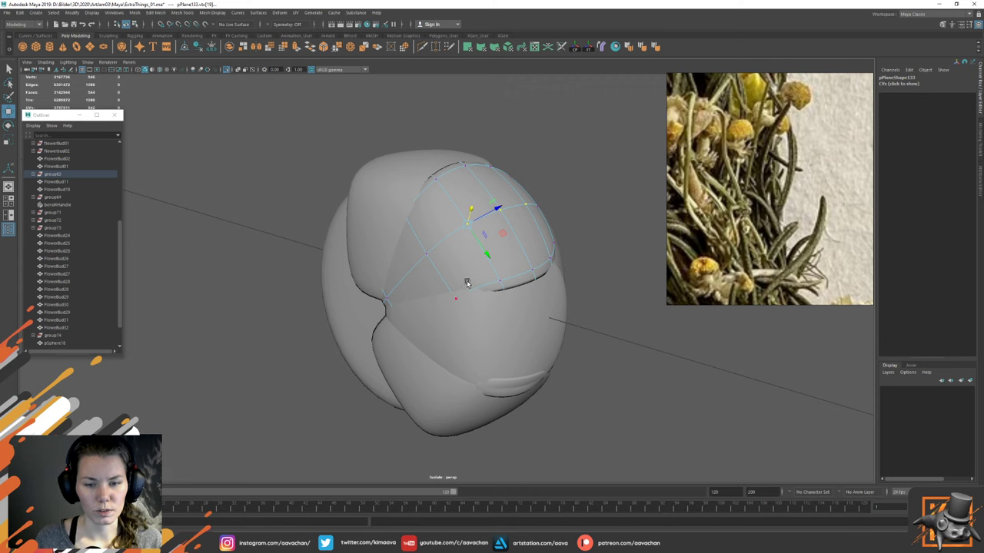
Step: Shift the vertex row nearer the second petal's inner end to smooth its overlap, and return to object selection
left_click(492, 209)
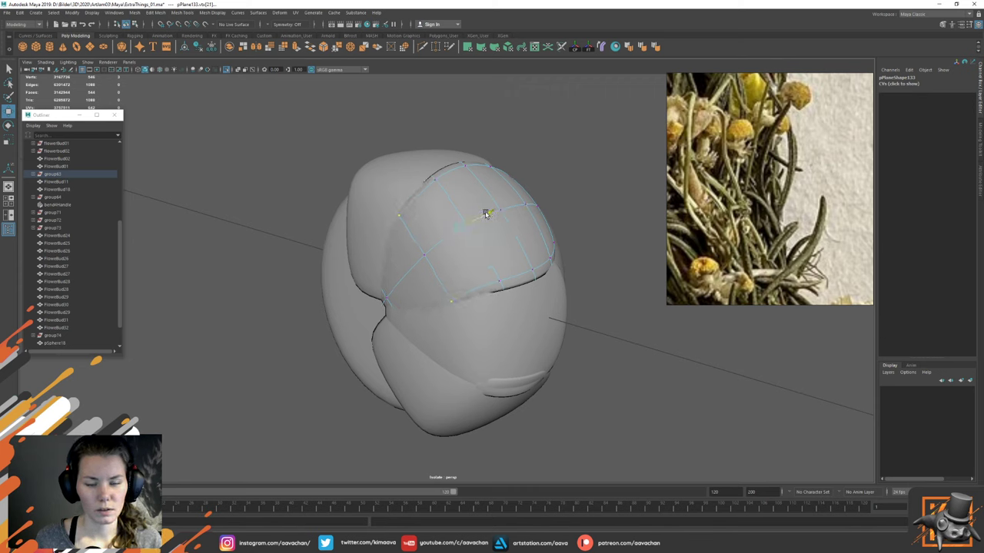
left_click_drag(486, 214, 487, 214)
right_click_drag(510, 214, 581, 186)
left_click(580, 186)
left_click(500, 236)
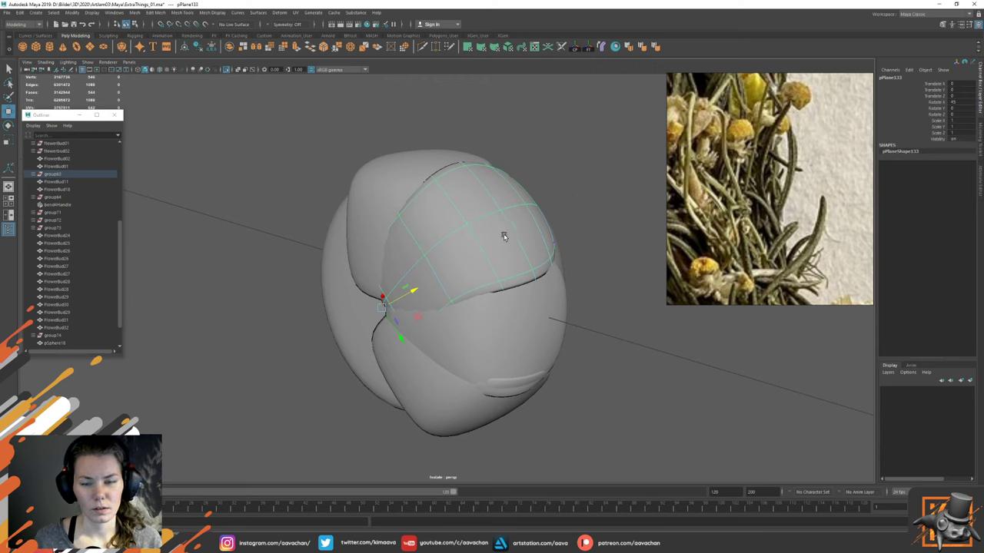
Step: Delete the fourth petal and duplicate the reshaped second petal in place
left_click(617, 309)
left_click(436, 397)
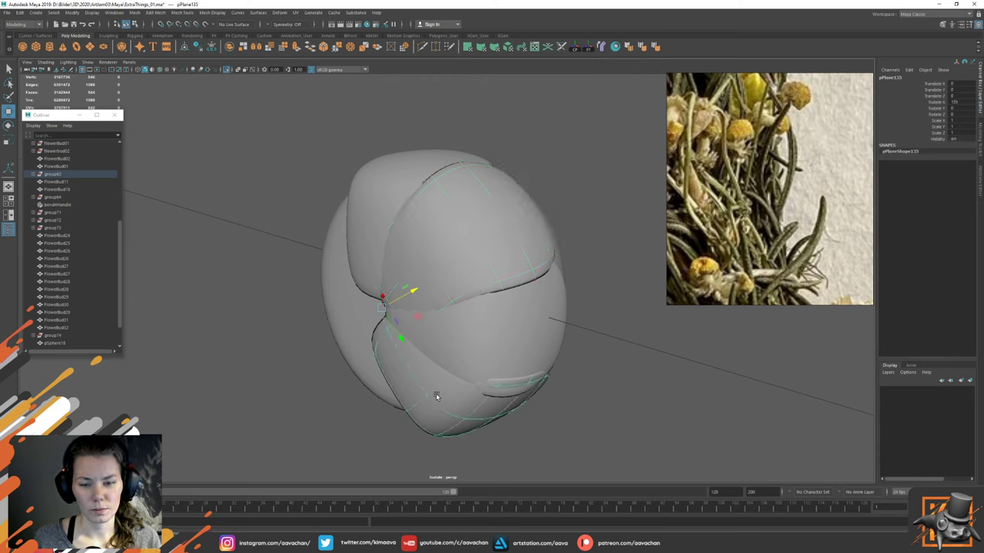
left_click(448, 267)
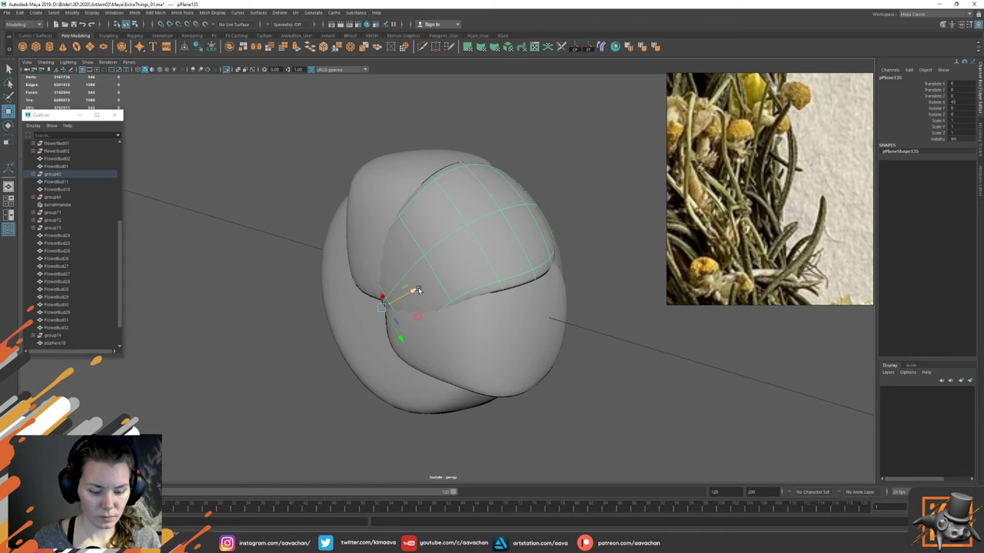
key("e")
left_click_drag(546, 253, 382, 202, "alt")
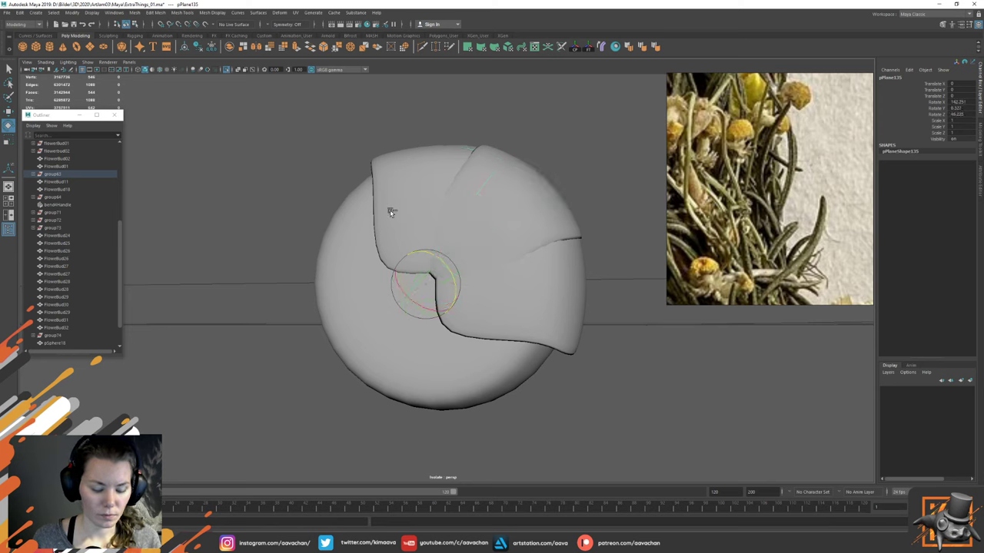
key("ctrl+z")
mouse_move(455, 288)
left_mouse_down()
mouse_move(454, 306)
mouse_move(445, 283)
left_mouse_up()
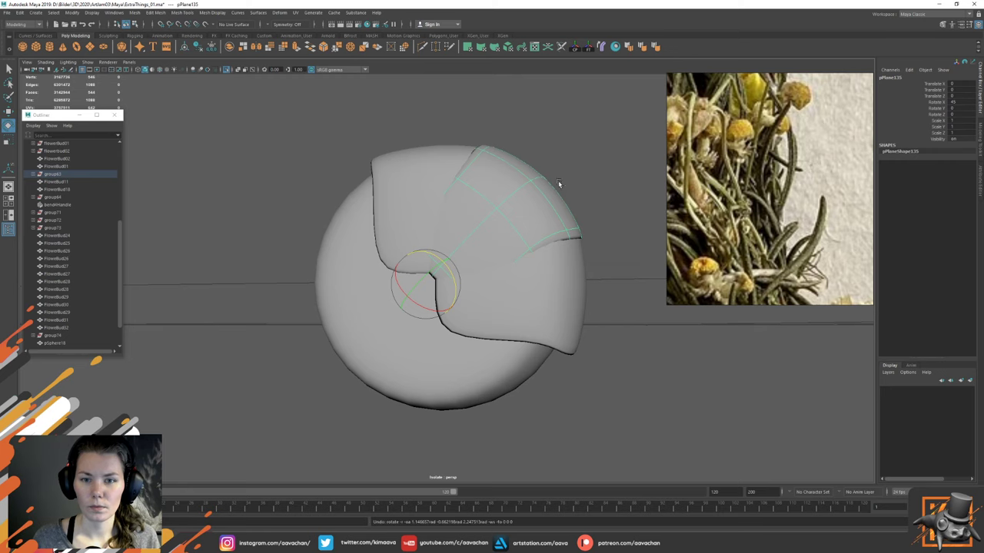
left_click_drag(530, 196, 531, 232, "alt")
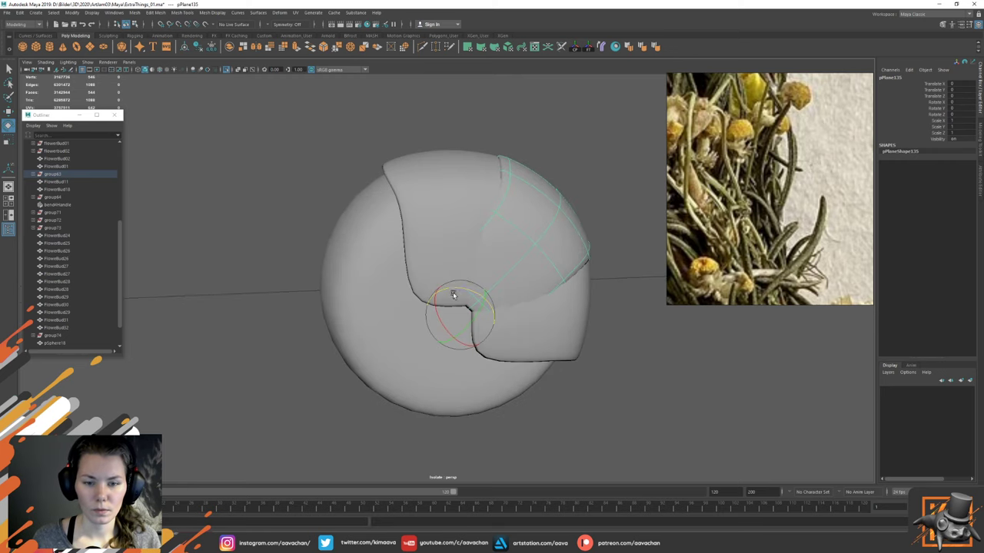
left_click_drag(453, 288, 579, 293)
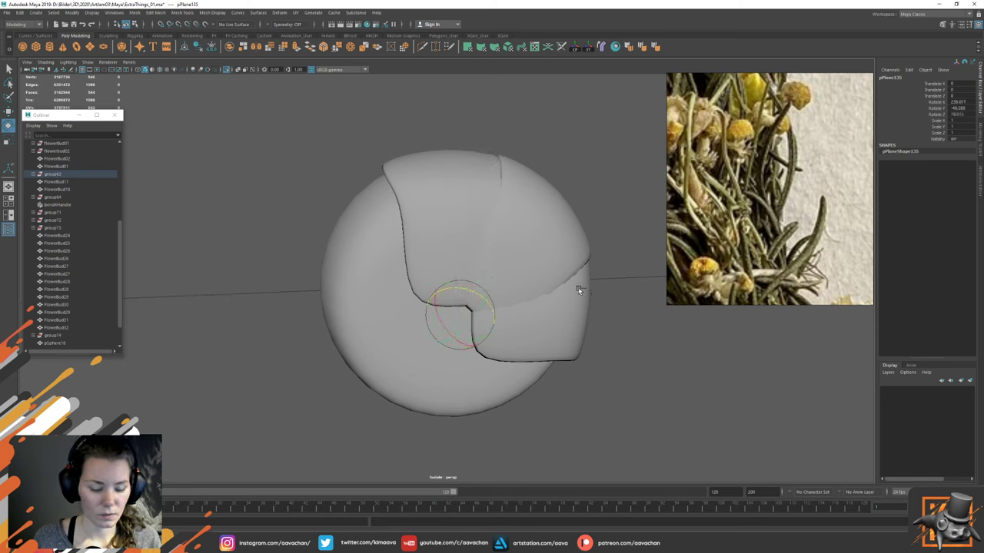
key("g")
key("w")
Step: Freeze the reshaped copy's transformations with its axes reset, and rotate it about X to 90 around the bud
left_click_drag(528, 202, 580, 202, "alt")
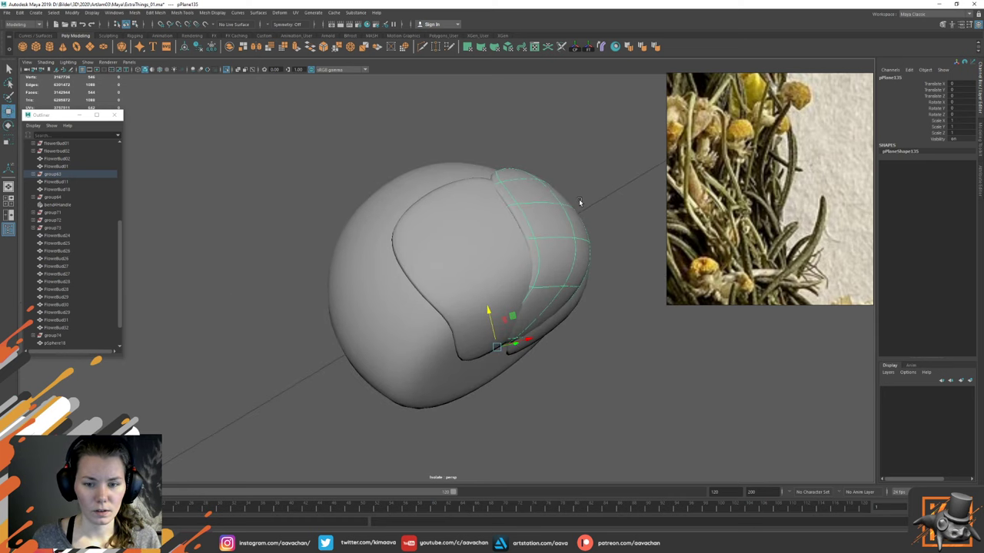
right_click_drag(506, 209, 462, 208)
key("w")
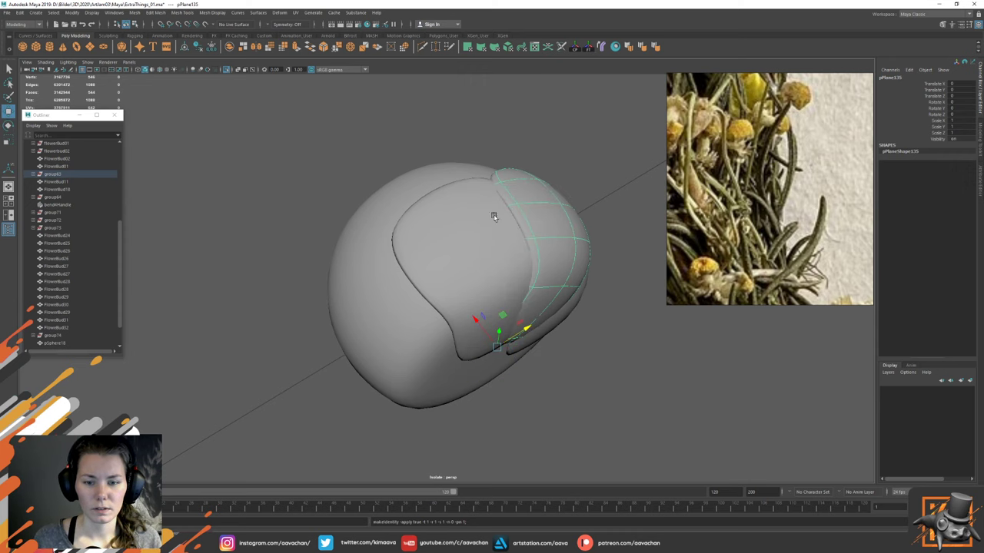
left_click_drag(494, 216, 540, 204, "alt")
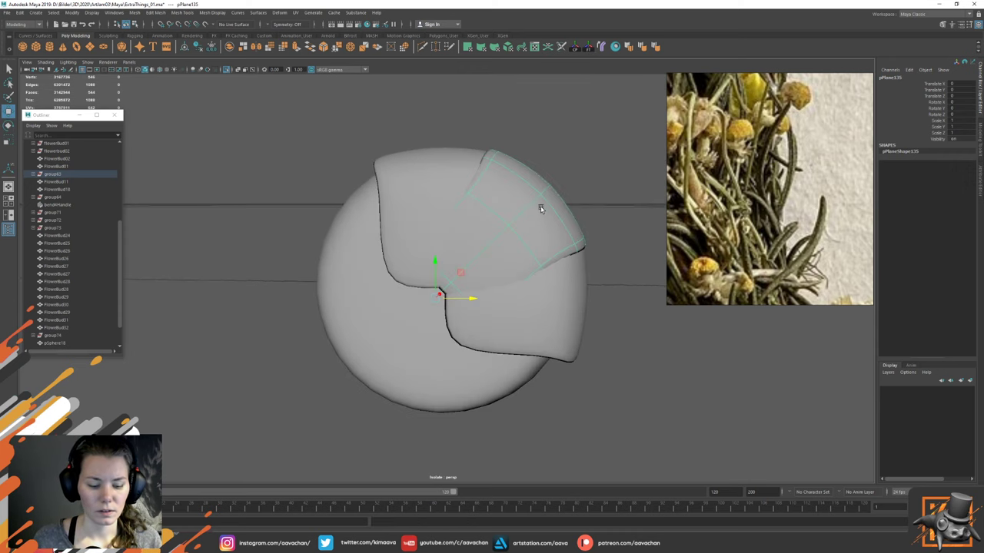
key("e")
left_click_drag(456, 274, 465, 300)
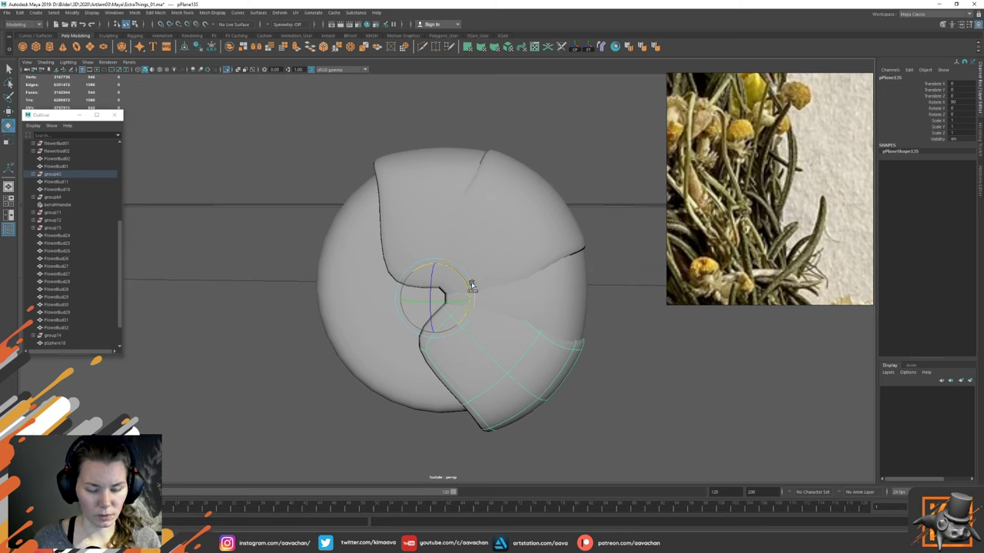
Step: Duplicate the overlapping fourth petal and rotate the copy about X onto the opposite lower side of the bud
key("shift+d")
left_click_drag(462, 278, 466, 337)
key("ctrl+z")
left_click_drag(459, 278, 459, 201)
left_click_drag(455, 272, 465, 283)
key("ctrl+z")
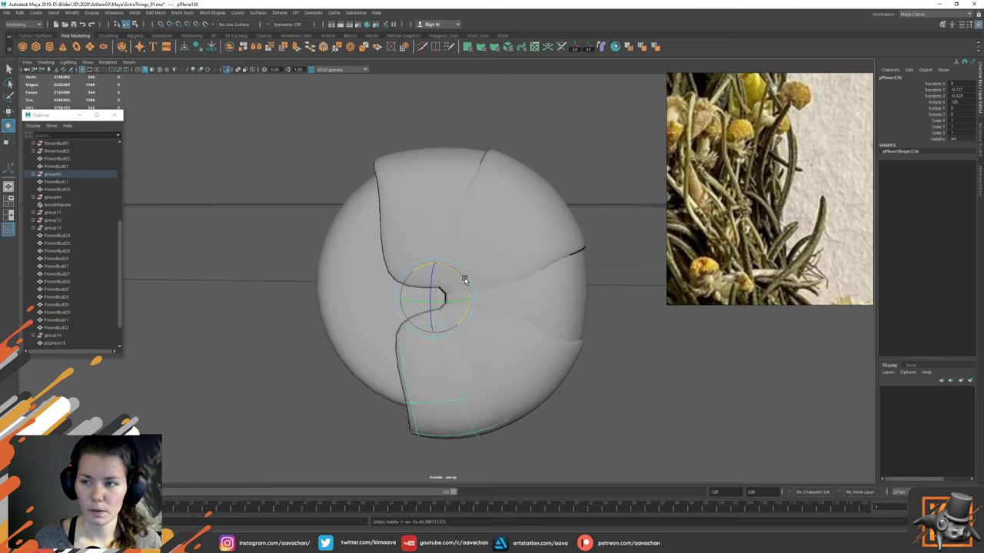
left_click_drag(455, 273, 470, 309)
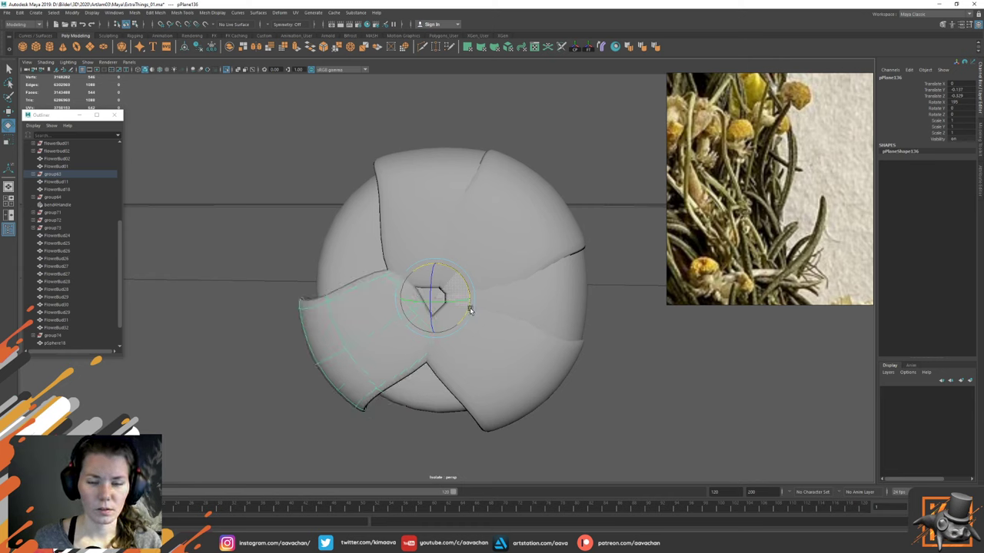
Step: Duplicate the inner petal, rotate the copy about X to 180, and adjust the neighbouring overlapping petal's rotation to meet it
left_click(540, 290)
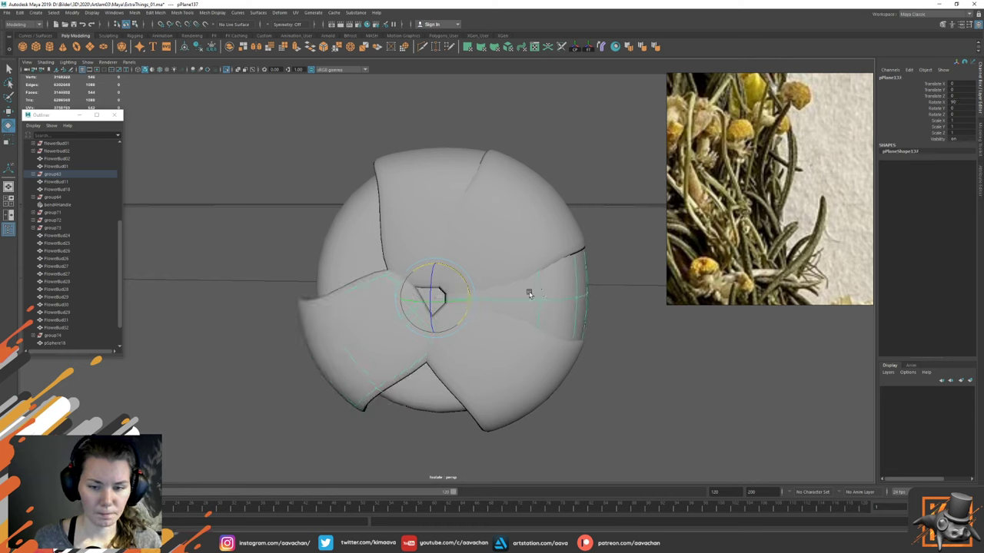
left_click(490, 329)
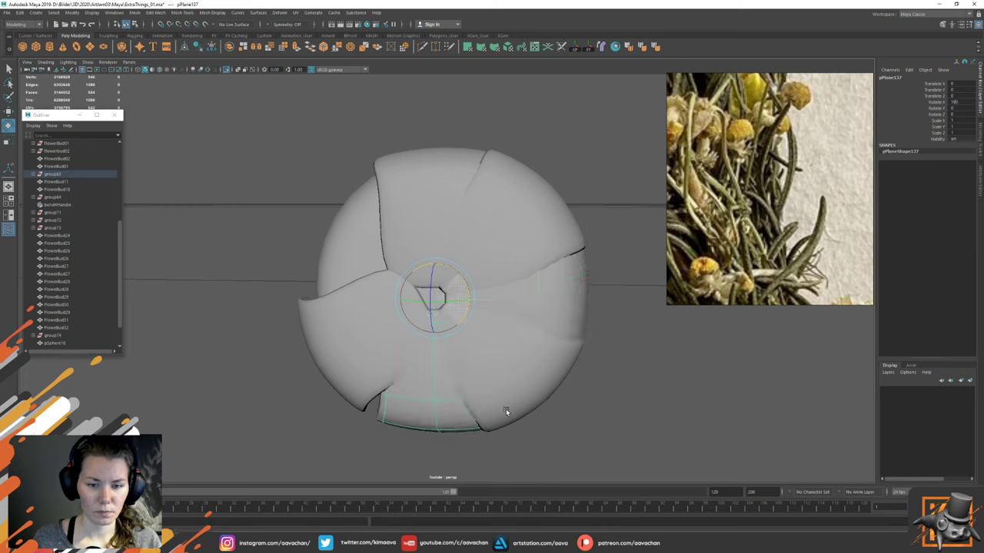
left_click(363, 321)
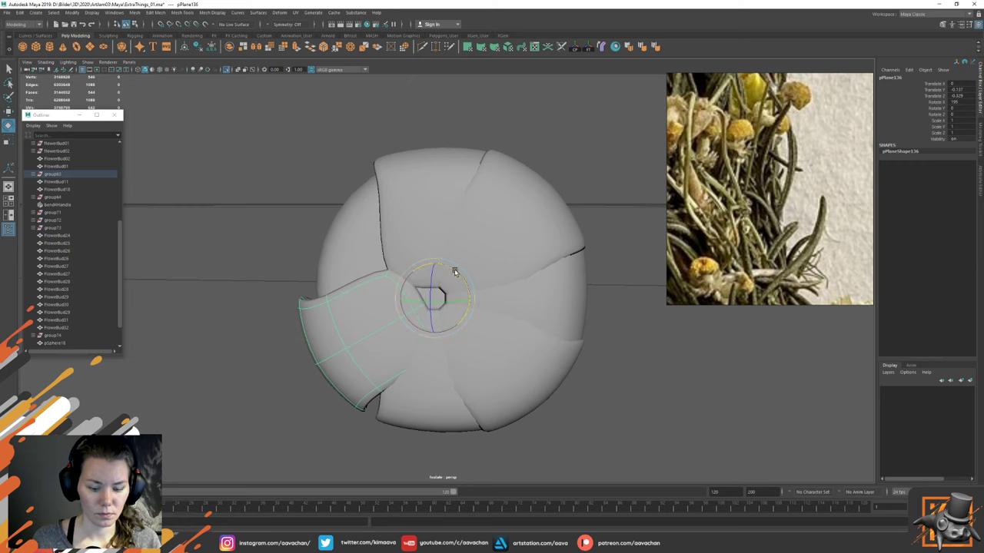
left_click_drag(452, 272, 446, 270)
Step: Duplicate the inner petal and the overlapping petal once more, rotating both copies about X to 270 to close the ring
left_click(524, 304)
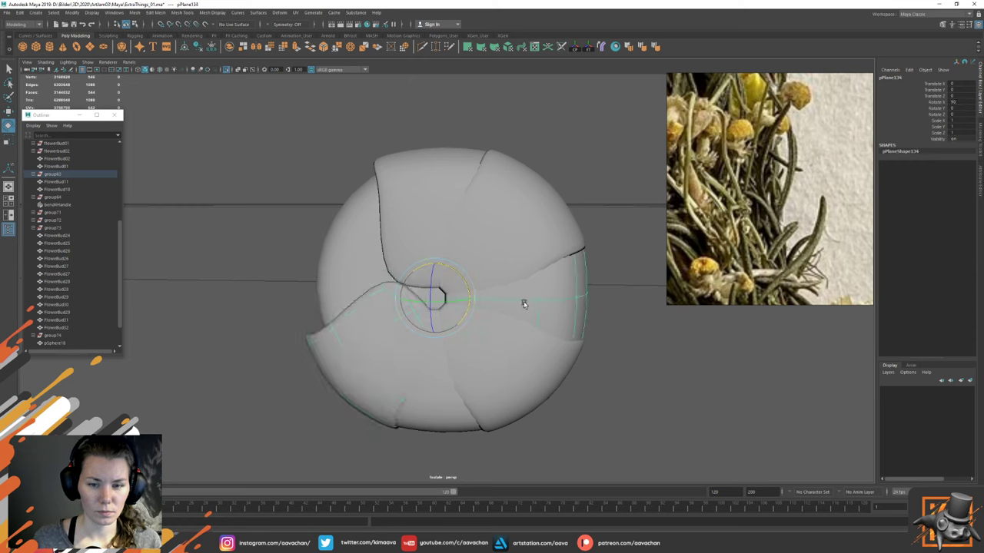
key("ctrl+d")
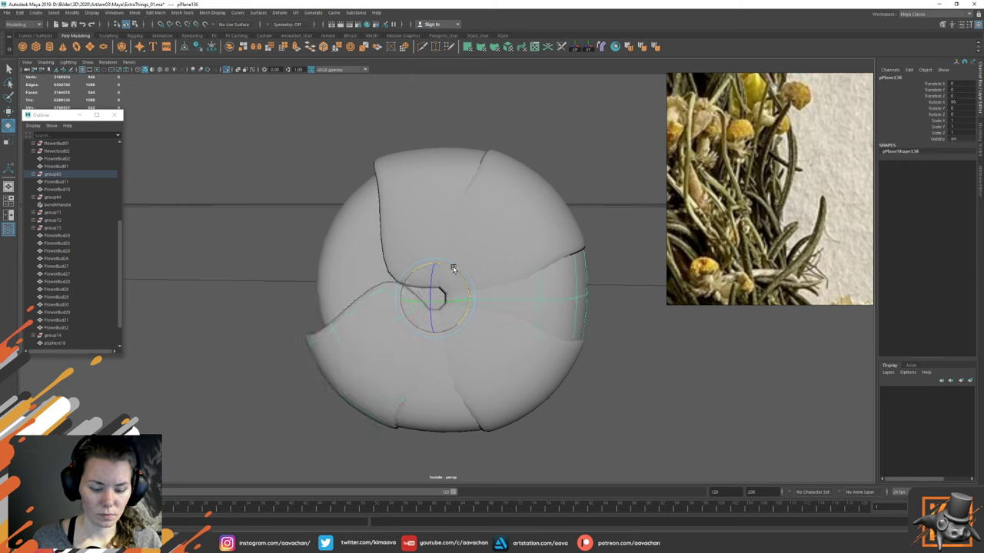
left_click_drag(454, 270, 468, 365)
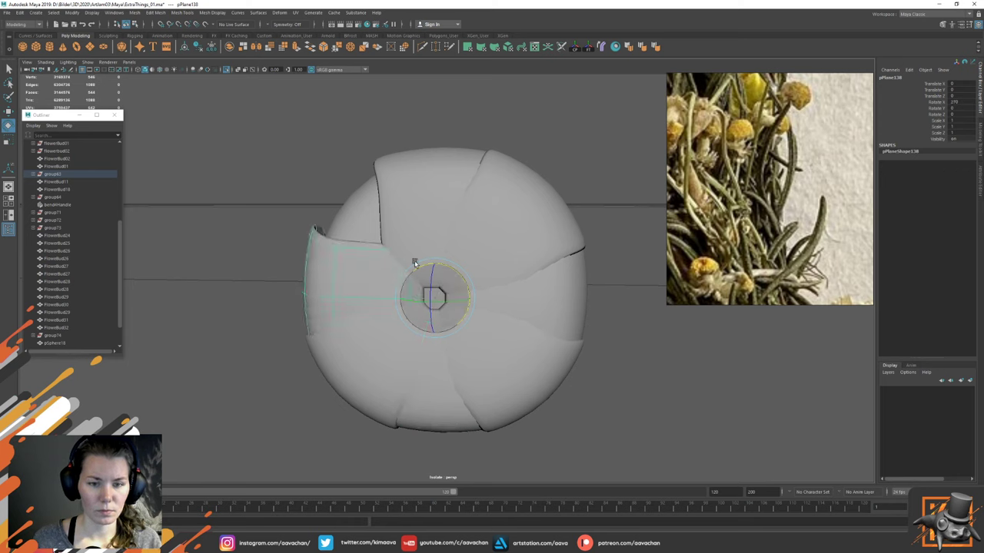
key("shift+d")
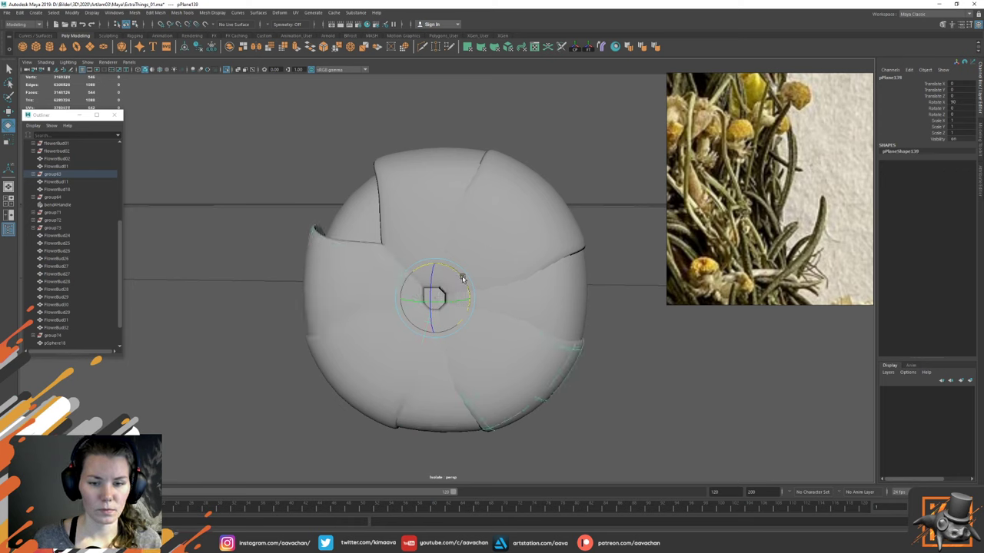
left_click_drag(459, 276, 399, 398)
key("w")
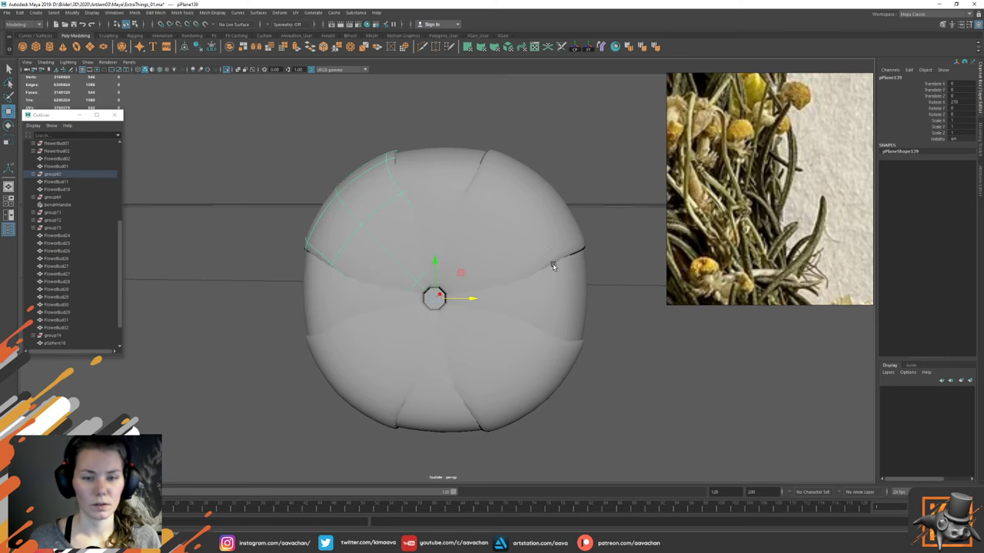
Step: Select the bud's central sphere and snap its pivot to the centre of the base where the petals meet
right_click_drag(553, 266, 531, 183, "alt")
left_click_drag(531, 182, 501, 246, "alt")
left_click(502, 249)
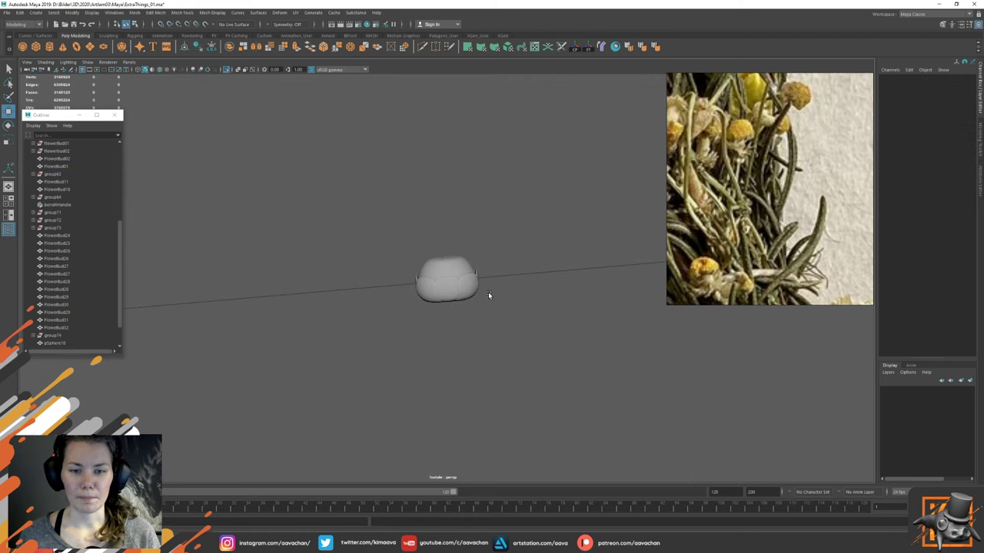
right_click_drag(488, 293, 507, 277, "alt")
left_click_drag(508, 278, 443, 247, "alt")
left_click(450, 248)
key("r")
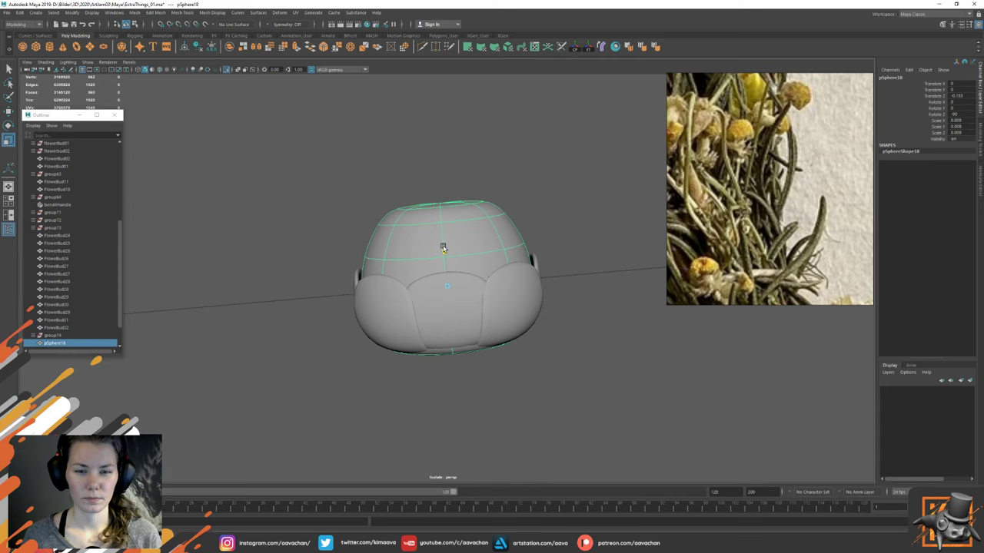
key("ctrl+z")
left_click_drag(484, 285, 486, 278, "alt")
key("d")
key("v")
middle_click_drag(465, 346, 452, 342)
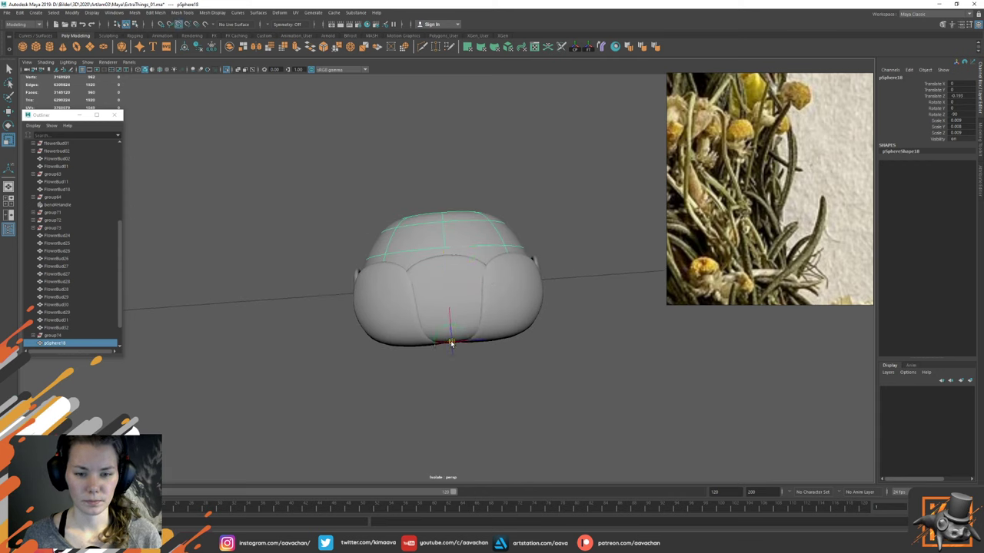
Step: Stretch the sphere along its height so it rises further above the petals, and deselect it
left_click_drag(449, 307, 448, 300)
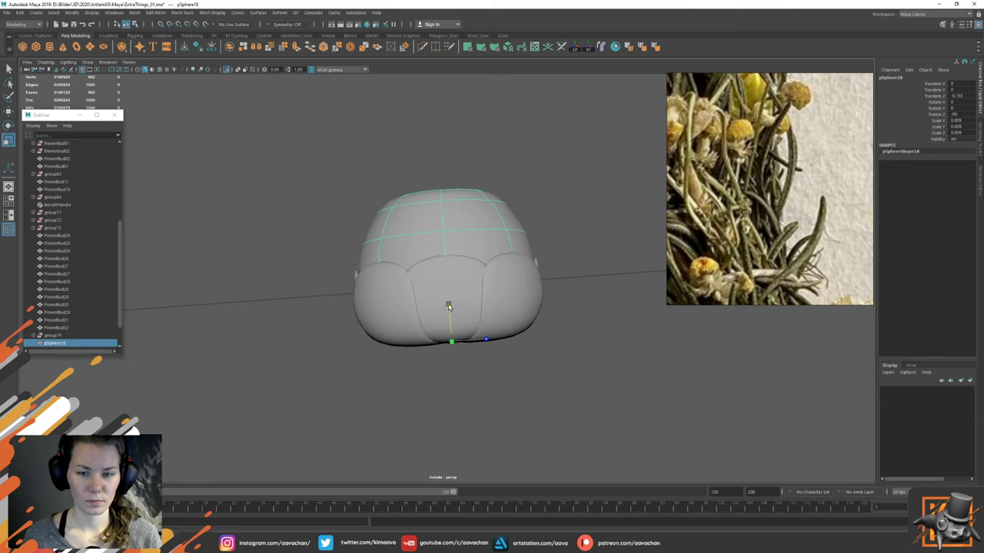
key("w")
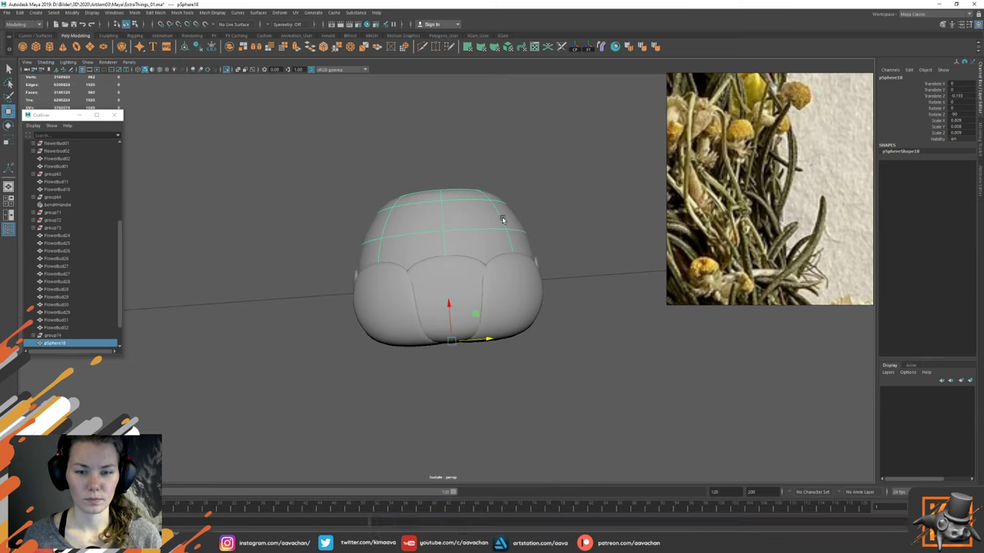
left_click(550, 262)
scroll(522, 307, "down", 10)
scroll(509, 316, "up", 10)
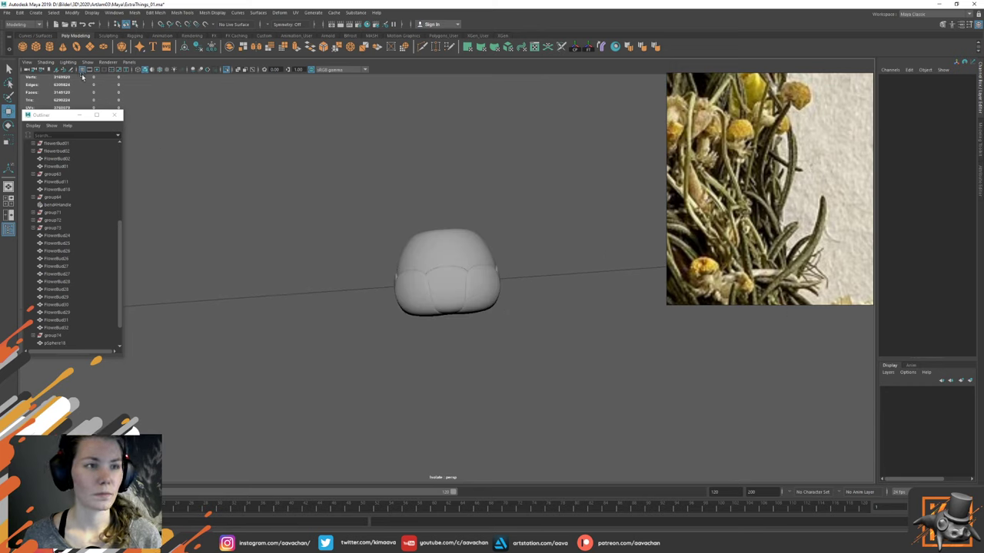
Step: Create a polygon cylinder for the stem with 6 axis subdivisions
left_click(49, 48)
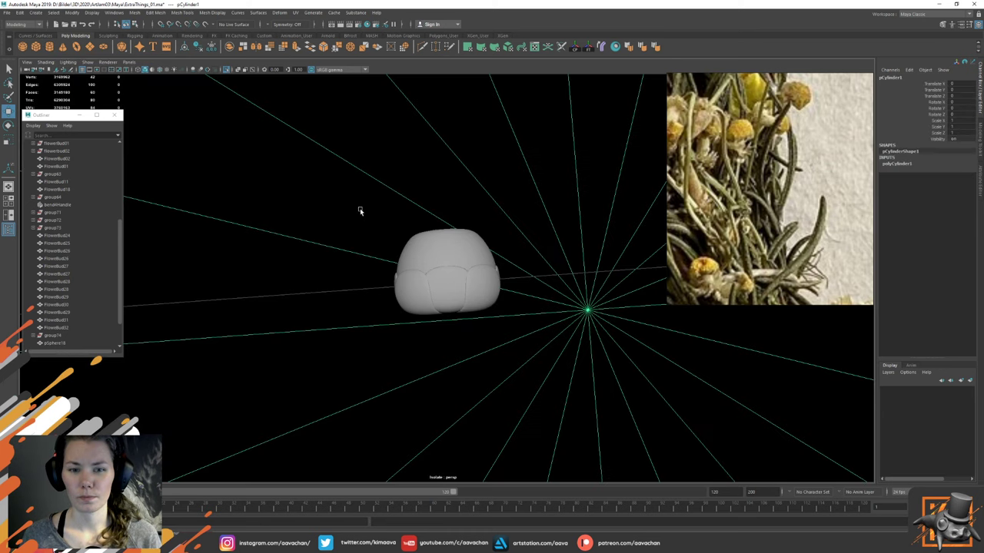
scroll(532, 290, "down", 10)
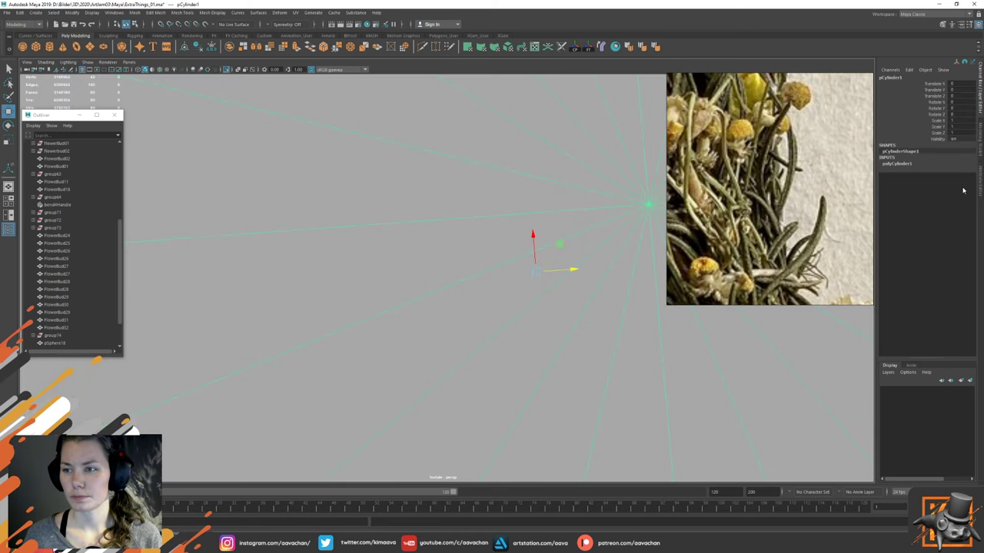
left_click(908, 164)
left_click(964, 182)
type("6")
key("Return")
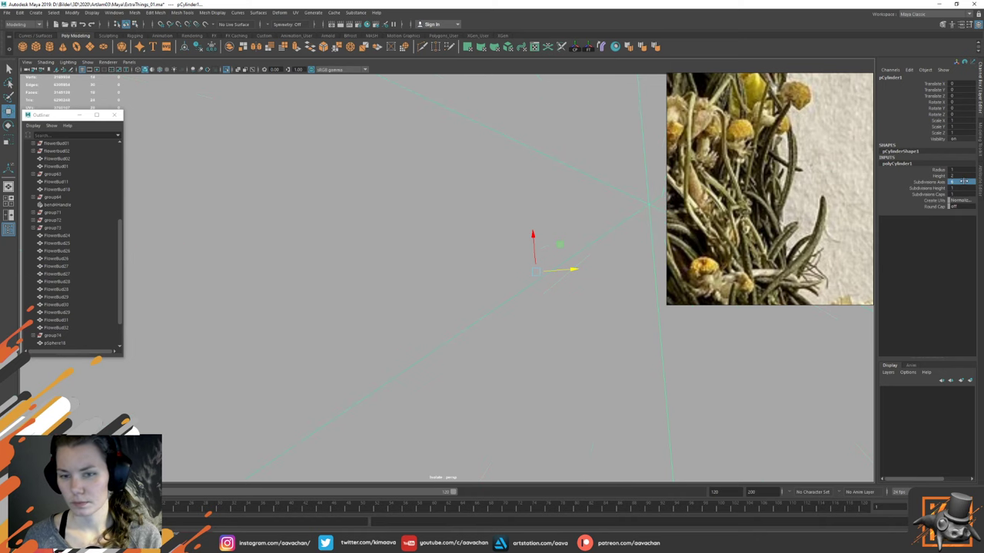
Step: Scale the cylinder down uniformly to a tiny size, to -0.001 on all axes
scroll(536, 243, "down", 8)
key("r")
left_click_drag(477, 277, 217, 294)
key("w")
key("f")
scroll(452, 265, "down", 10)
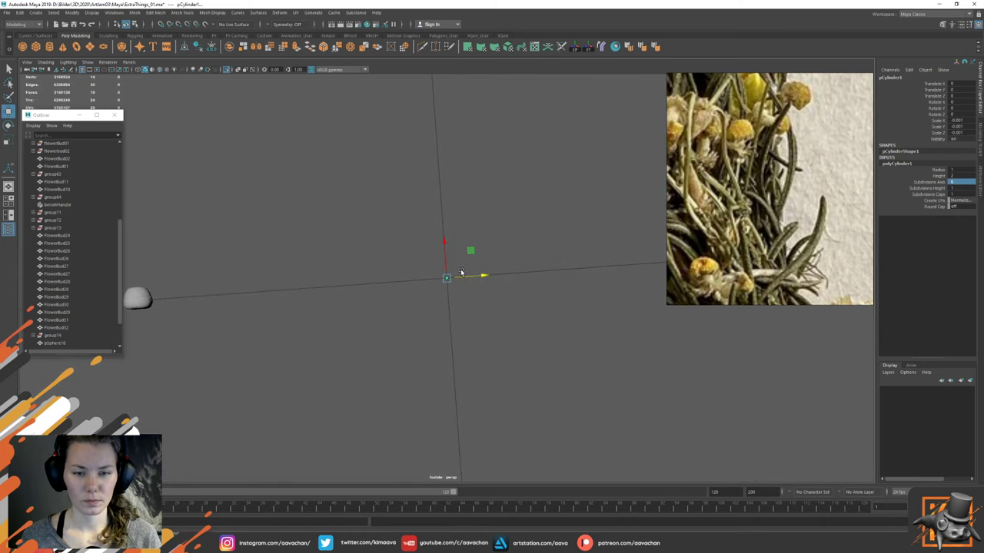
Step: Move the cylinder along Z until it sits at the flower bud
scroll(462, 273, "down", 3)
left_click_drag(482, 278, 244, 292)
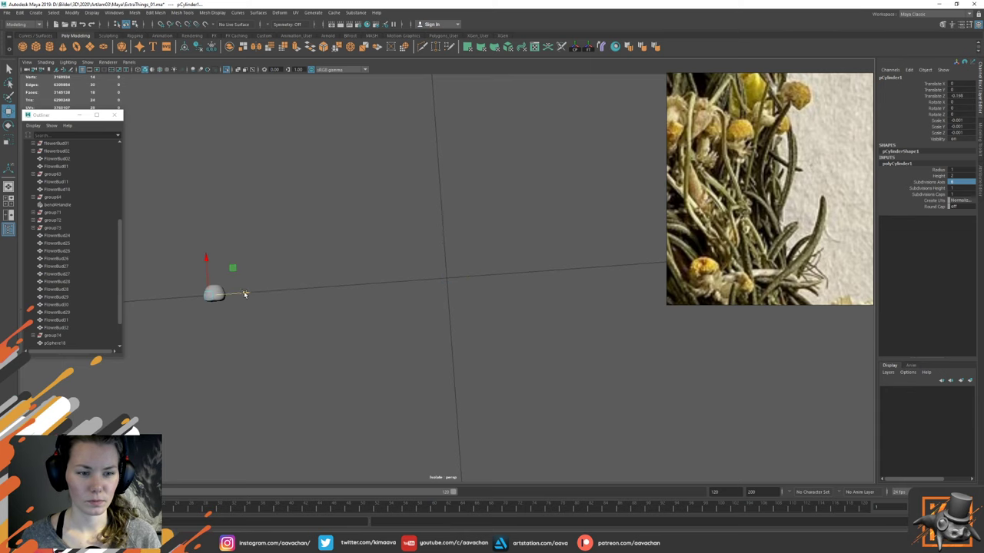
key("f")
scroll(435, 299, "down", 8)
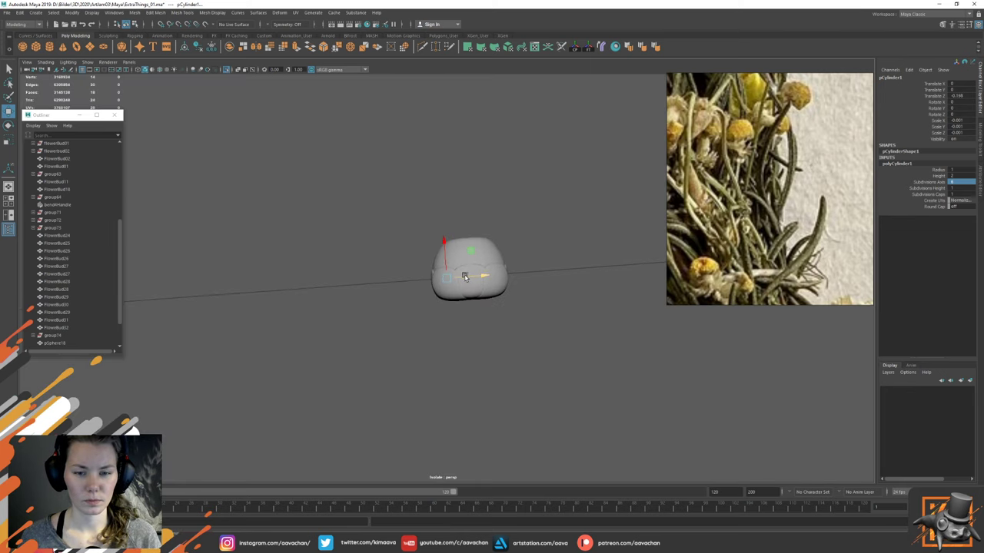
Step: Rotate the cylinder about Z to 90 so it lines up with the bud's axis
key("e")
left_click_drag(447, 259, 448, 296)
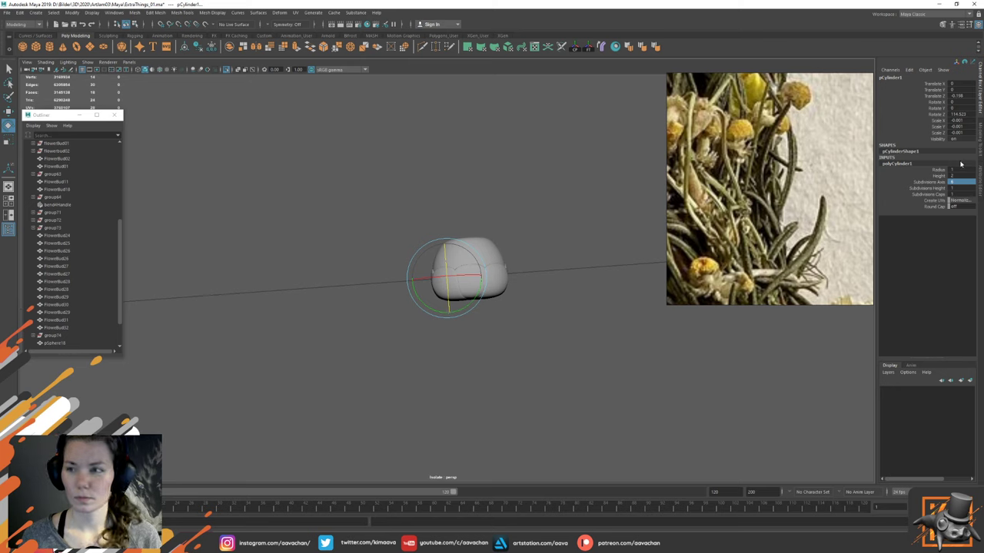
double_click(960, 113)
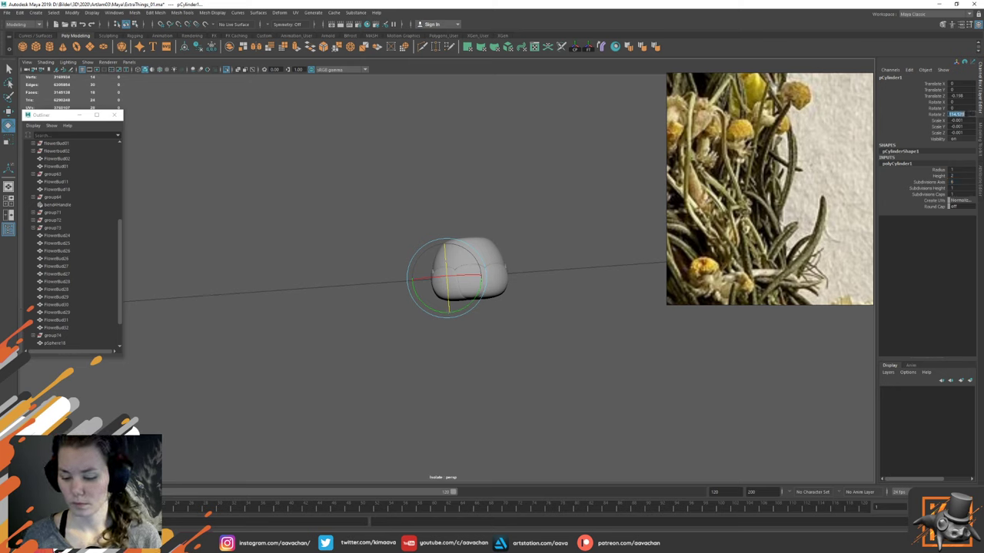
key("Return")
key("w")
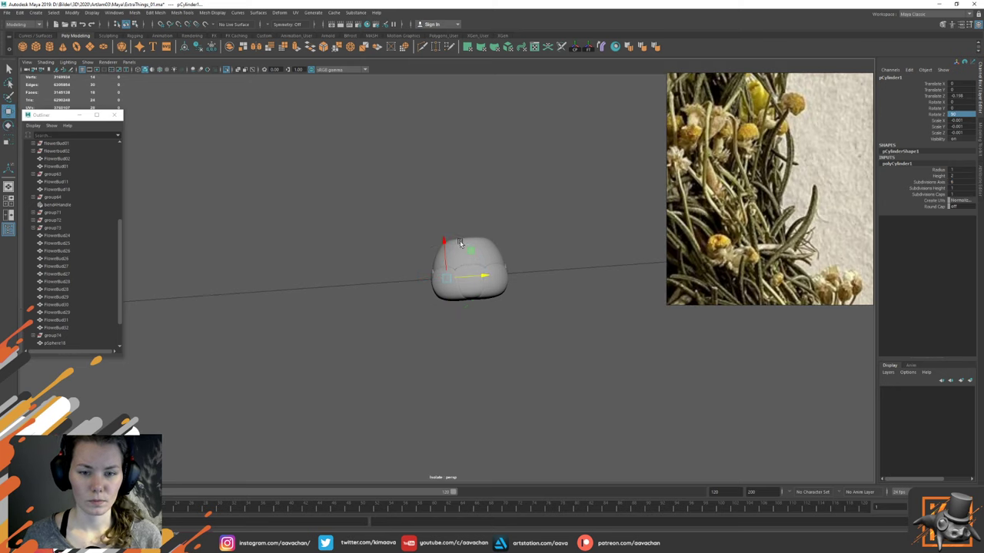
Step: Move the cylinder beneath the bud's base and scale it uniformly to -0.003
left_click_drag(445, 243, 452, 282)
key("r")
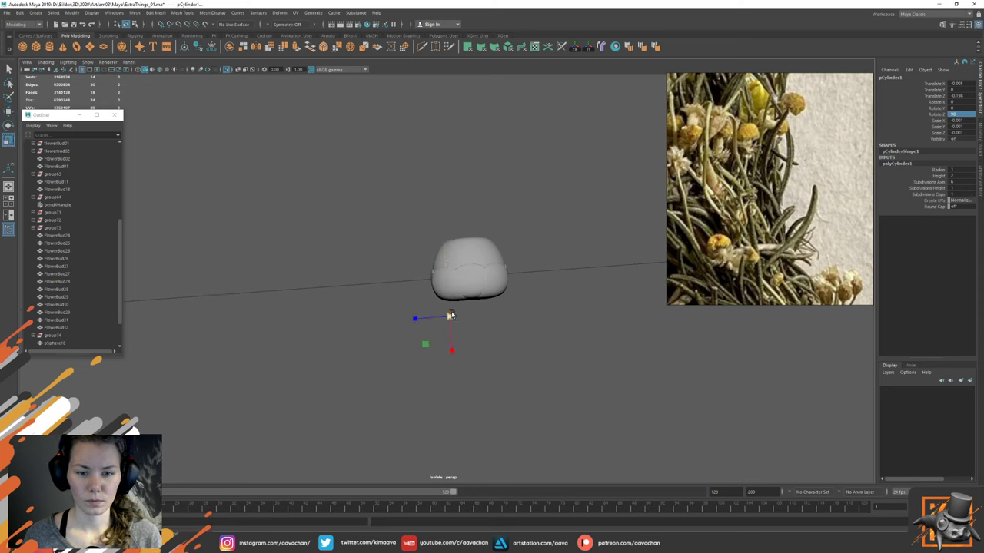
left_click_drag(451, 316, 471, 315)
key("w")
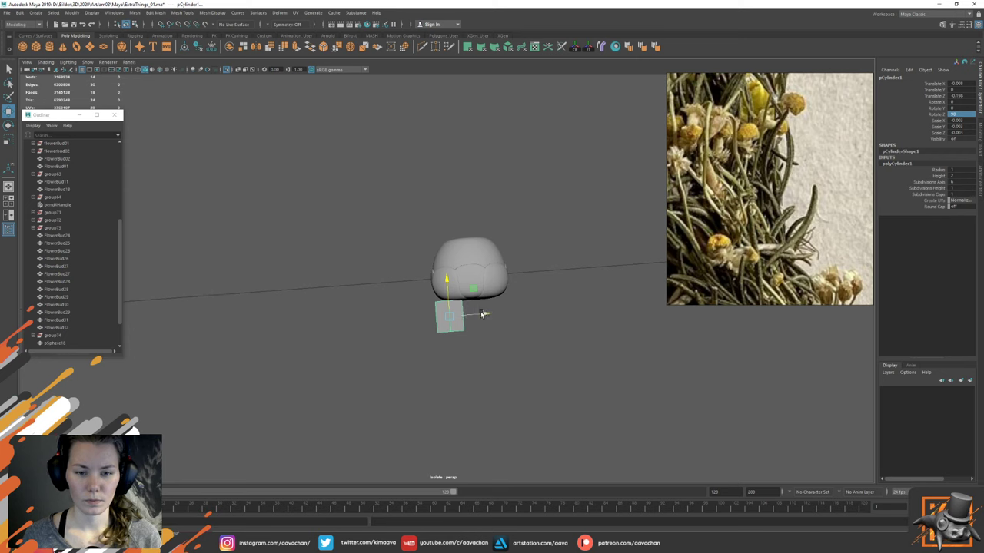
Step: Snap the cylinder along Z to the centre of the bud's base
key("v")
left_click_drag(473, 316, 474, 312)
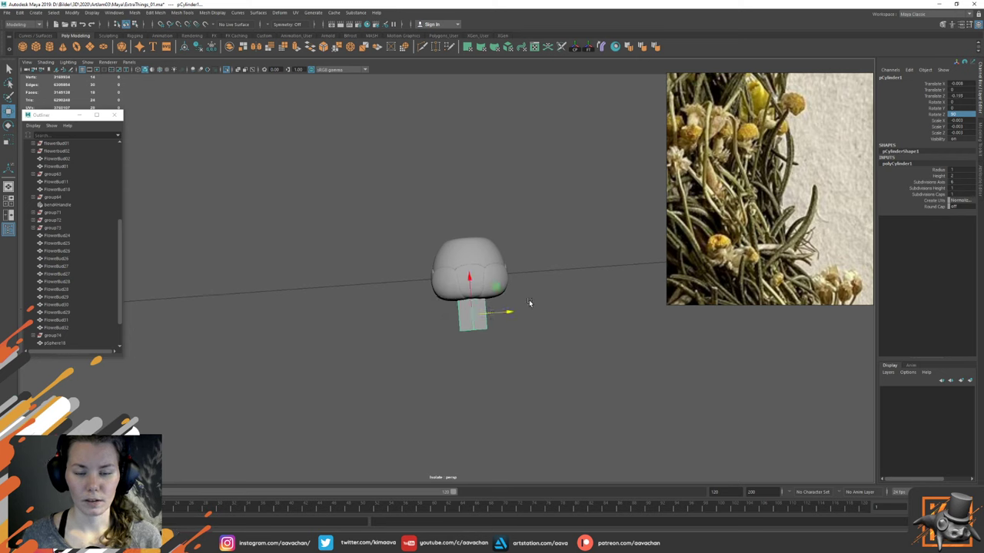
key("f")
scroll(541, 317, "down", 10)
left_click_drag(558, 329, 531, 250, "alt")
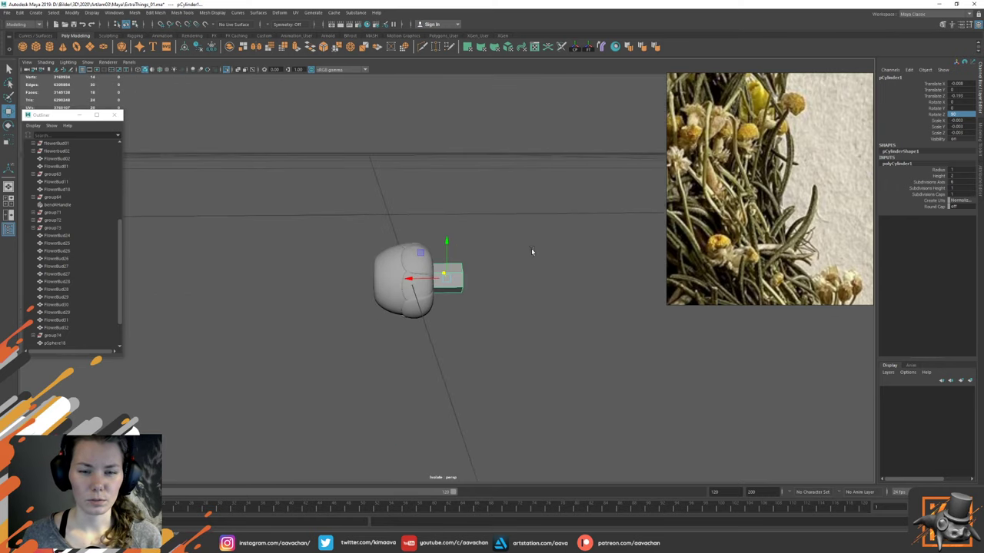
Step: Scale the cylinder thinner across its cross-section while keeping its length
key("r")
left_click_drag(483, 278, 424, 278, "ctrl")
key("w")
Step: Pull the vertices at the cylinder's free end away from the bud to form a long stem, and return to object selection
right_click_drag(529, 253, 513, 227)
left_click_drag(539, 250, 551, 272, "alt")
right_click_drag(551, 272, 474, 193, "alt")
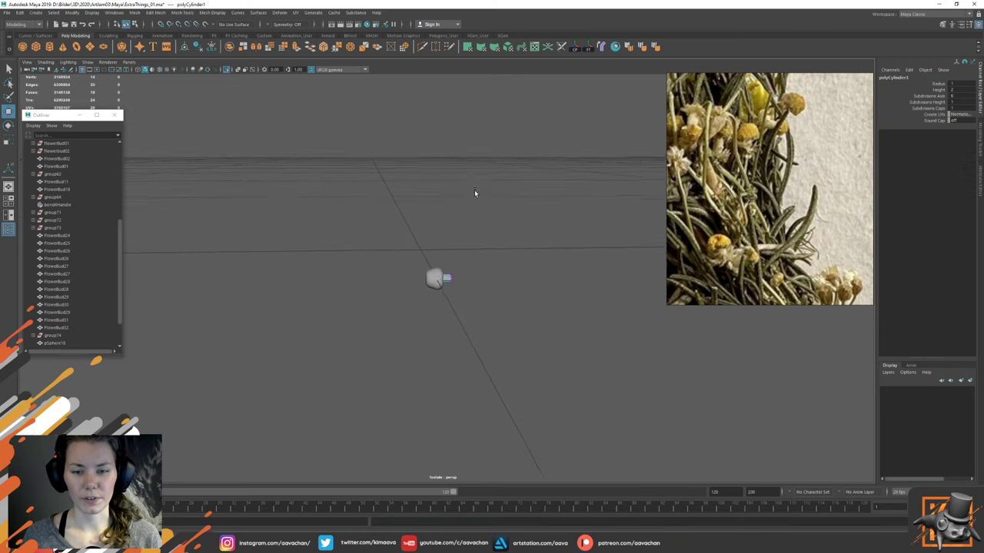
left_click_drag(474, 193, 522, 240, "alt")
left_click_drag(513, 229, 447, 301)
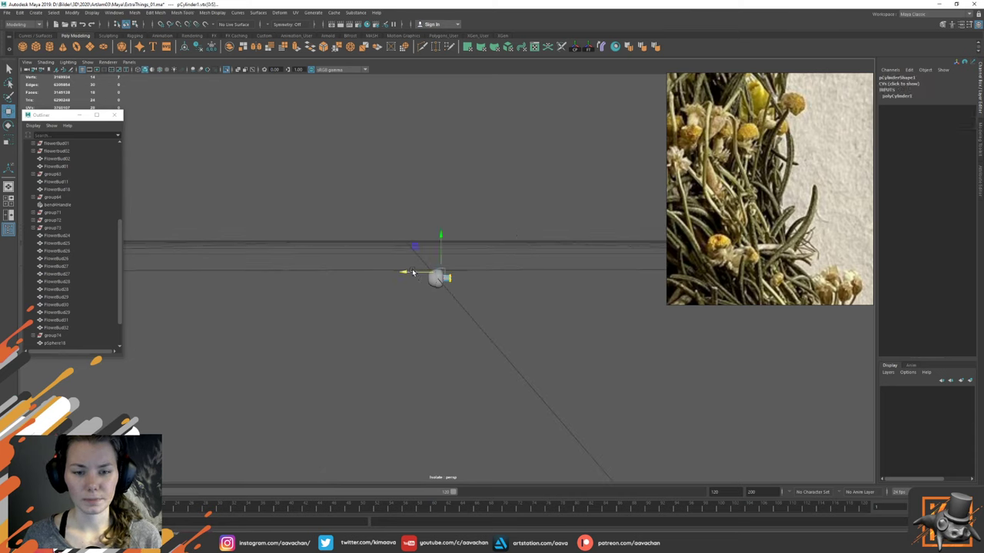
left_click_drag(414, 272, 489, 270)
right_click_drag(511, 236, 522, 212)
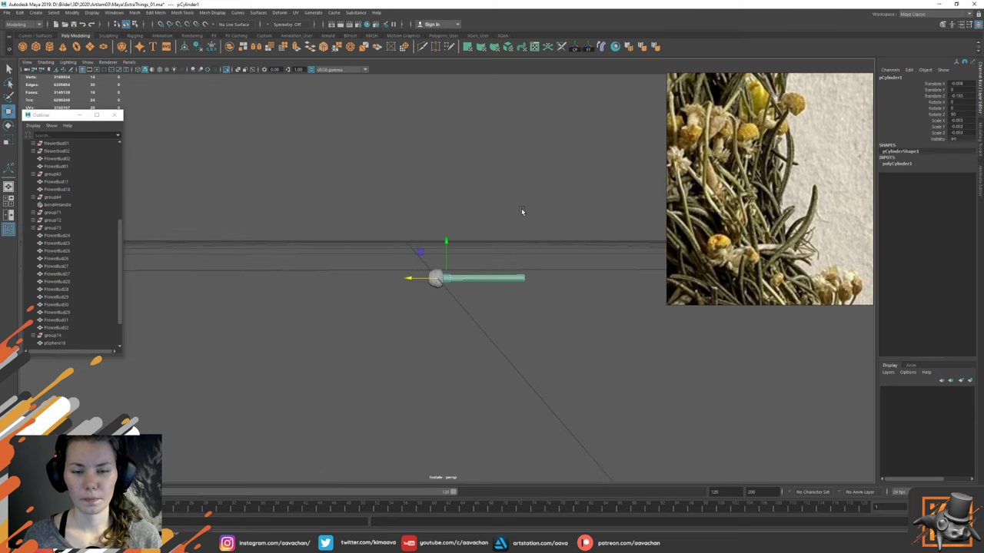
Step: Preview the stem smoothed, restore its unsmoothed display, and isolate the stem in the viewport
key("3")
right_click_drag(451, 228, 529, 295, "alt")
key("1")
key("ctrl+1")
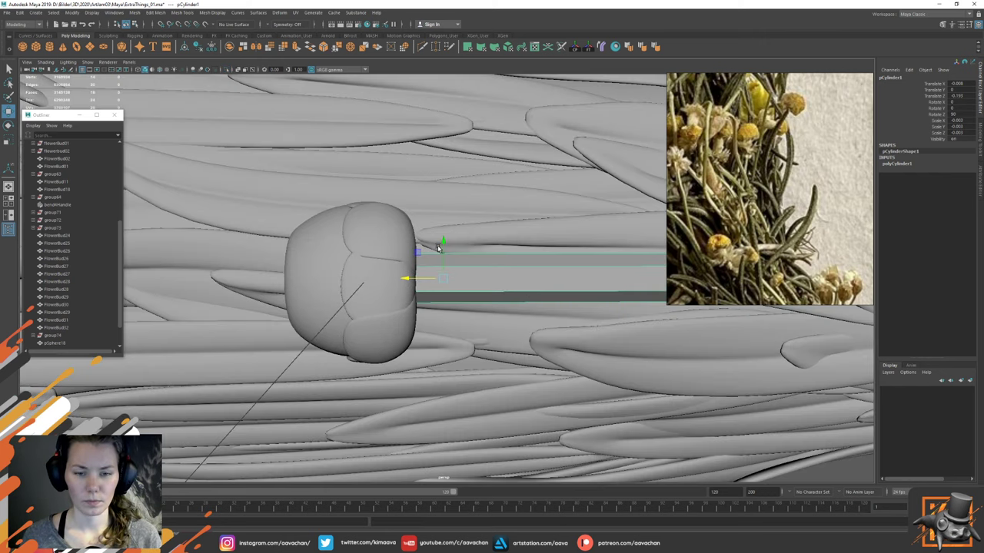
key("ctrl+1")
Step: Delete the cap faces at both ends of the stem cylinder and return to object selection
left_click(371, 228)
left_click_drag(372, 231, 435, 318)
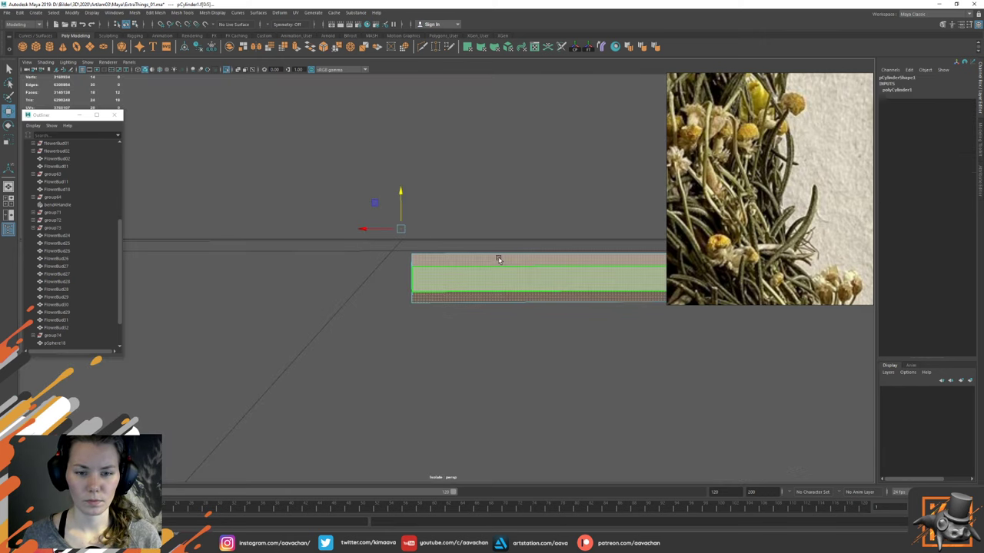
middle_click_drag(498, 259, 456, 260, "alt")
left_click(506, 241)
right_click_drag(505, 241, 477, 269, "alt")
left_click_drag(223, 247, 283, 319)
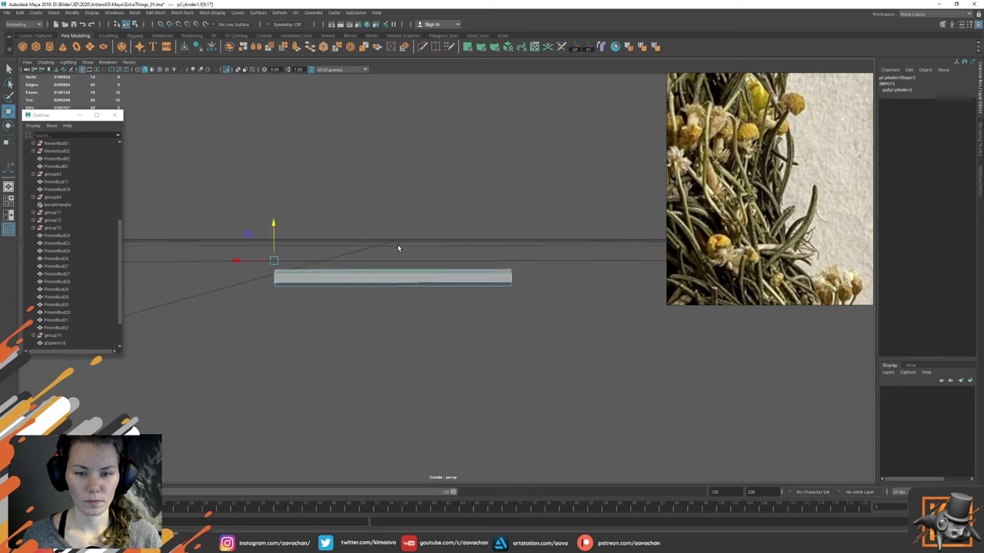
left_click_drag(397, 244, 424, 240, "alt")
key("Delete")
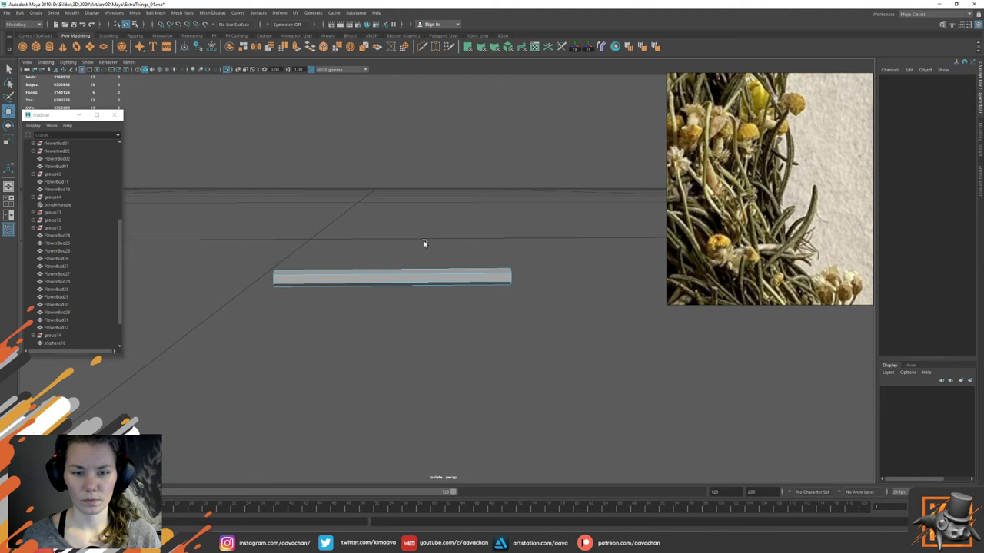
right_click_drag(390, 268, 459, 207)
Step: Preview the open-ended stem smoothed, checking it with the bud and again isolated from the rest of the scene
key("ctrl+1")
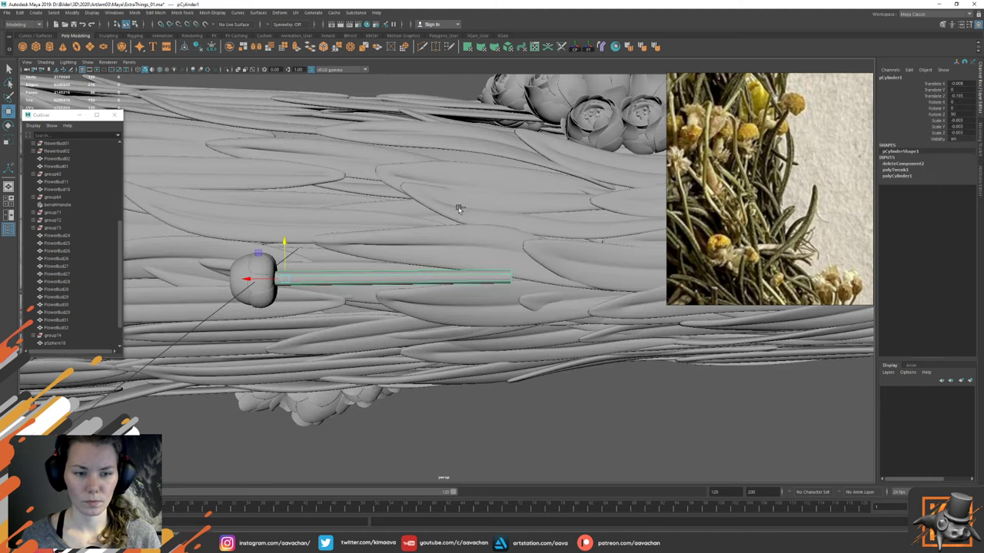
key("ctrl+1")
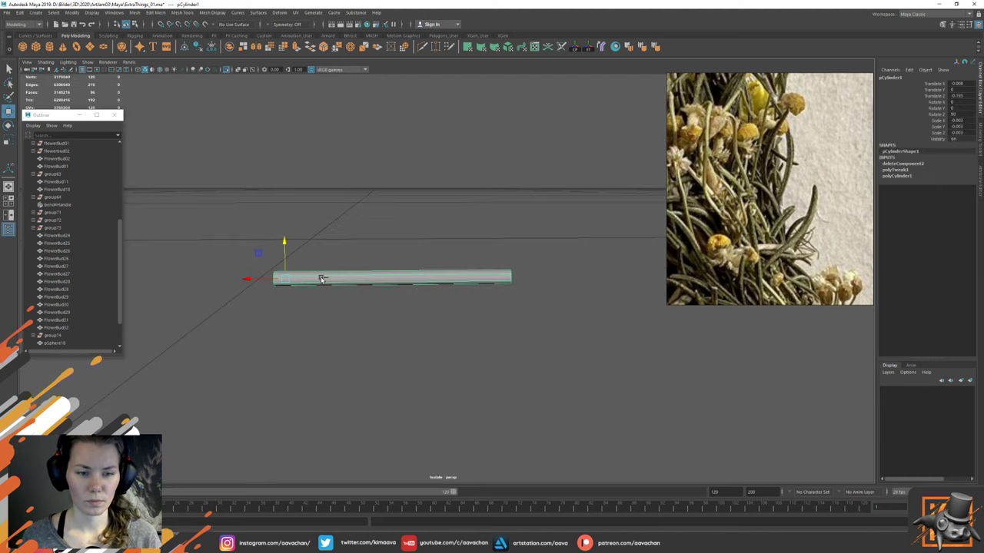
left_click_drag(307, 279, 433, 305, "alt")
left_click(356, 275)
left_click(357, 276)
Step: Show the whole scene again, group the bud pieces with the stem, and centre the group's pivot
key("ctrl+1")
scroll(377, 282, "down", 7)
key("ctrl+g")
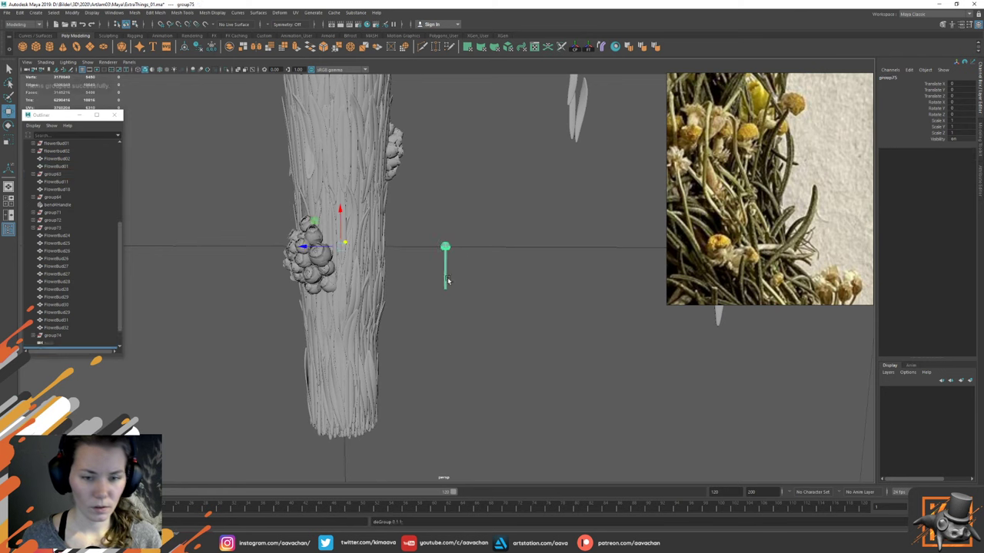
left_click(445, 246)
scroll(84, 316, "down", 3)
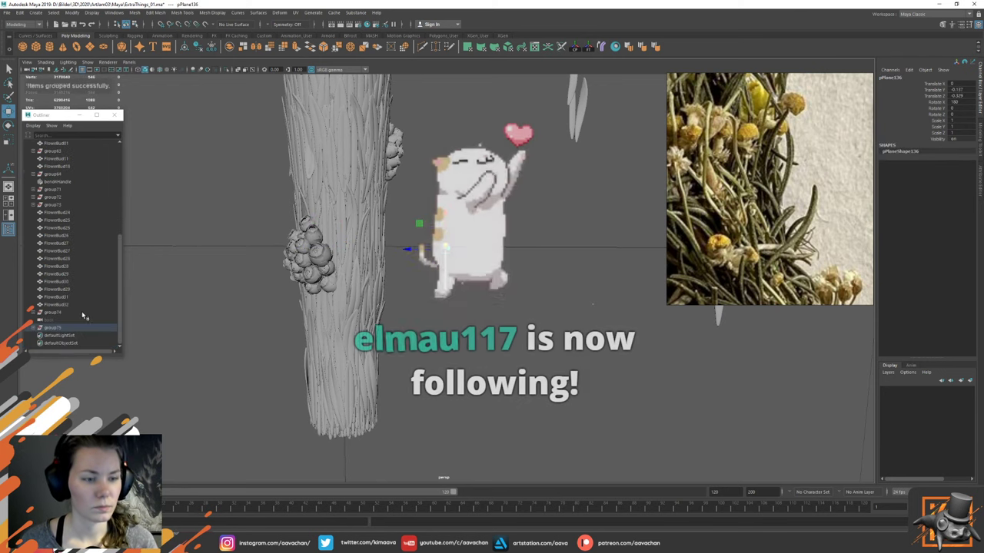
left_click(57, 328)
left_click(575, 47)
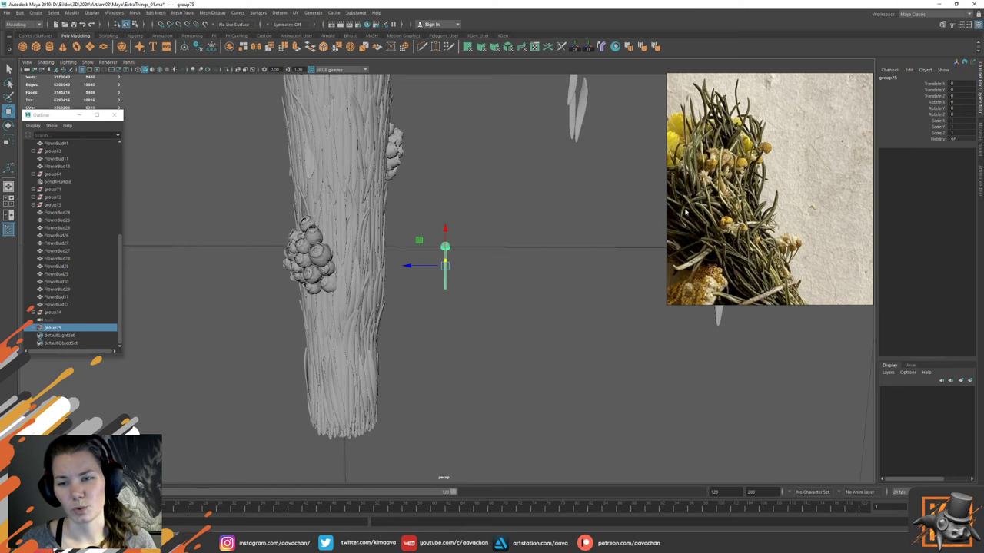
Step: Rotate the bud-and-stem group about 10.6 degrees around Y and move it along Z against the trunk's side
right_click_drag(501, 203, 606, 323, "alt")
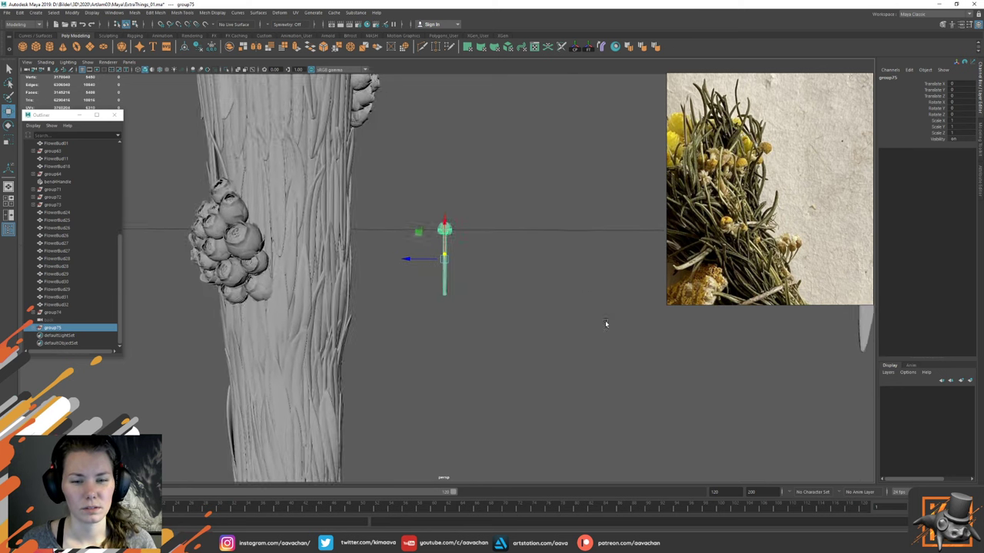
right_click_drag(547, 249, 600, 309, "alt")
key("e")
mouse_move(470, 236)
left_mouse_down()
mouse_move(468, 220)
mouse_move(468, 228)
left_mouse_up()
key("w")
left_click_drag(407, 254, 278, 252)
scroll(408, 267, "down", 5)
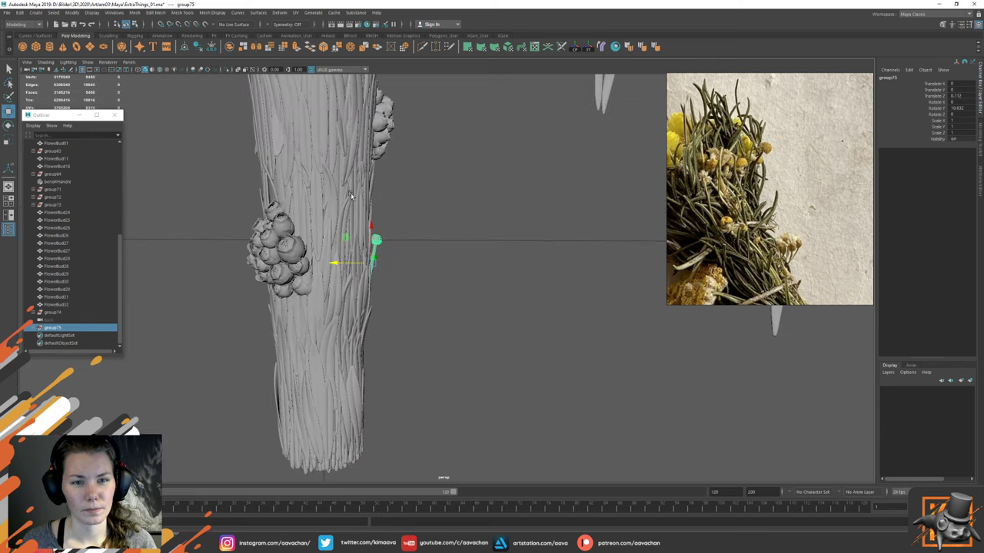
Step: Move the bud group along Z to 0.332, out from the trunk, and raise it along X to about 0.29
scroll(493, 241, "down", 3)
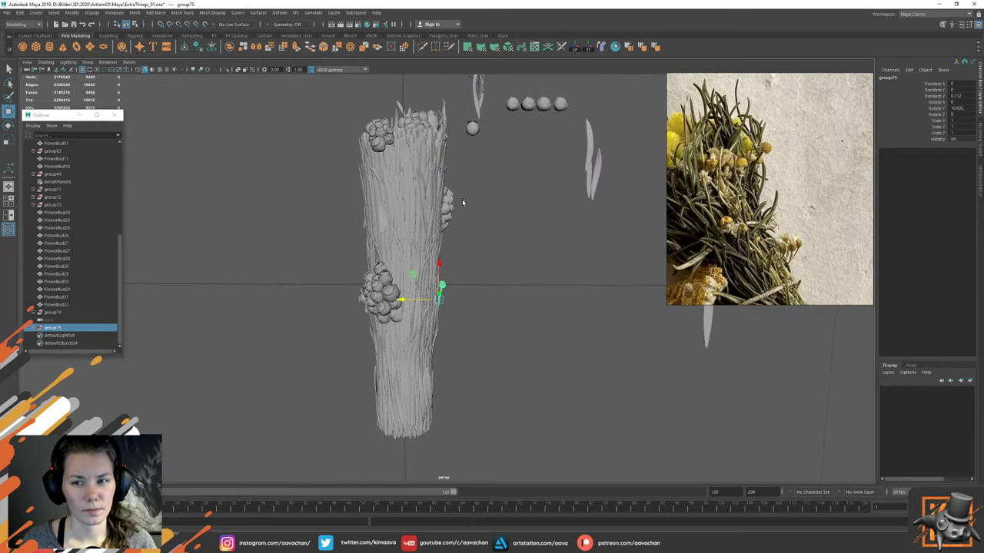
left_click_drag(469, 266, 507, 295, "alt")
left_click_drag(403, 292, 591, 198)
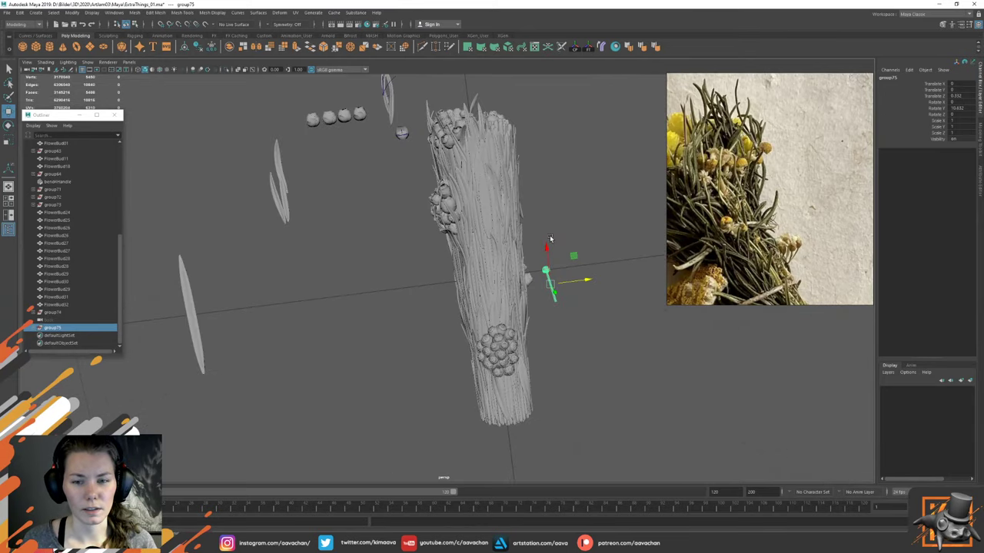
left_click_drag(550, 245, 536, 127)
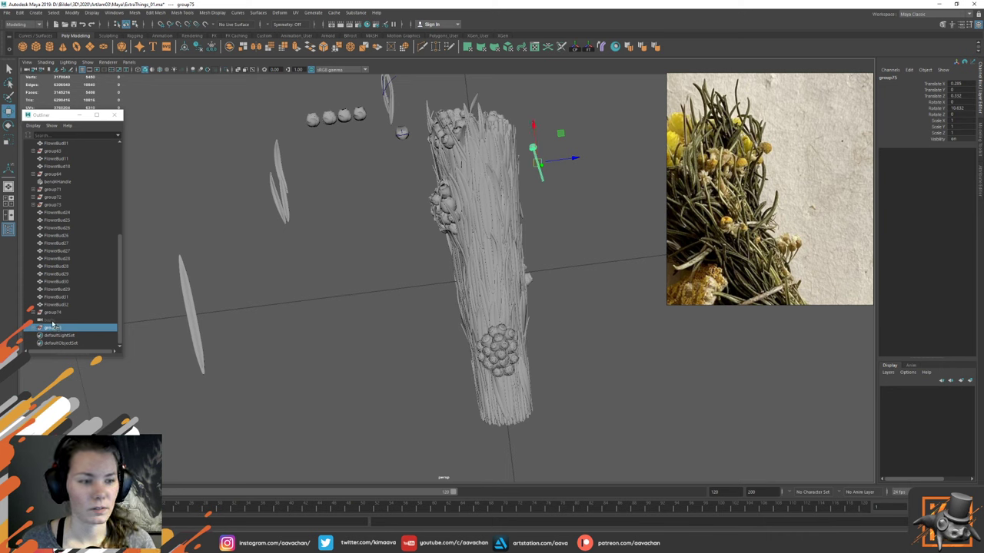
Step: Reset the Move tool's settings and raise the bud group along X to about 0.33, near the trunk's upper end
left_click(558, 124)
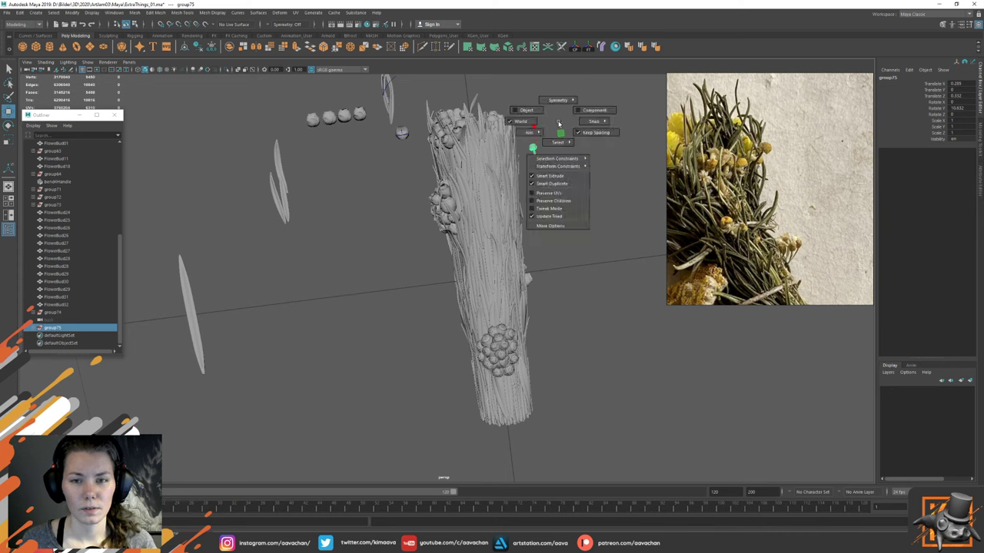
double_click(8, 113)
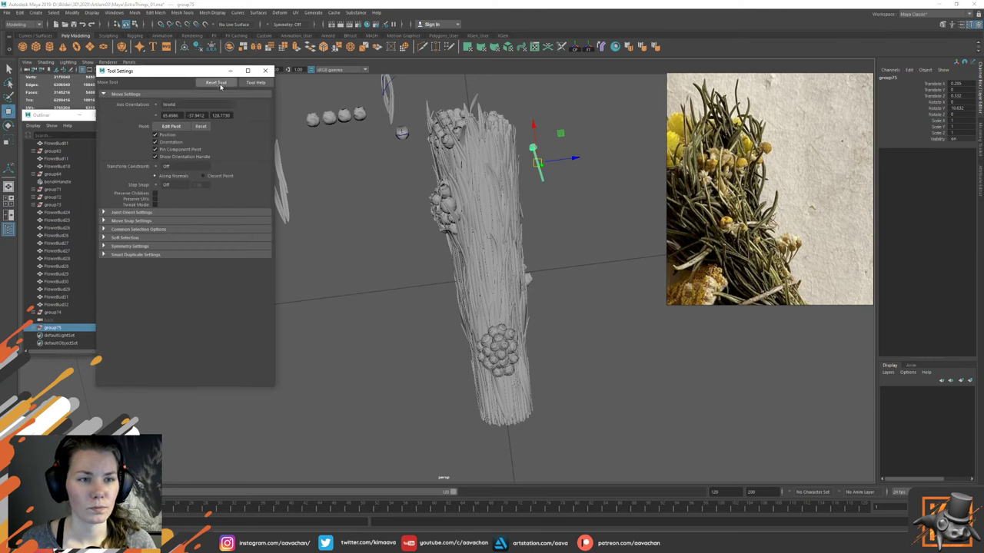
left_click(268, 71)
left_click_drag(532, 127, 542, 102)
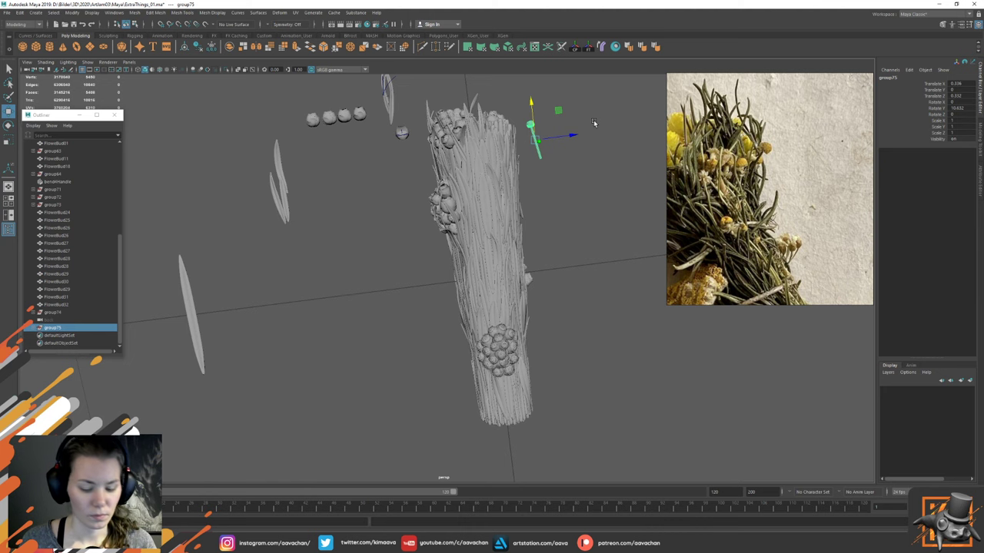
Step: Freeze the transformations of all the parts inside group75, the stemmed flower bud
key("f")
left_click(33, 328)
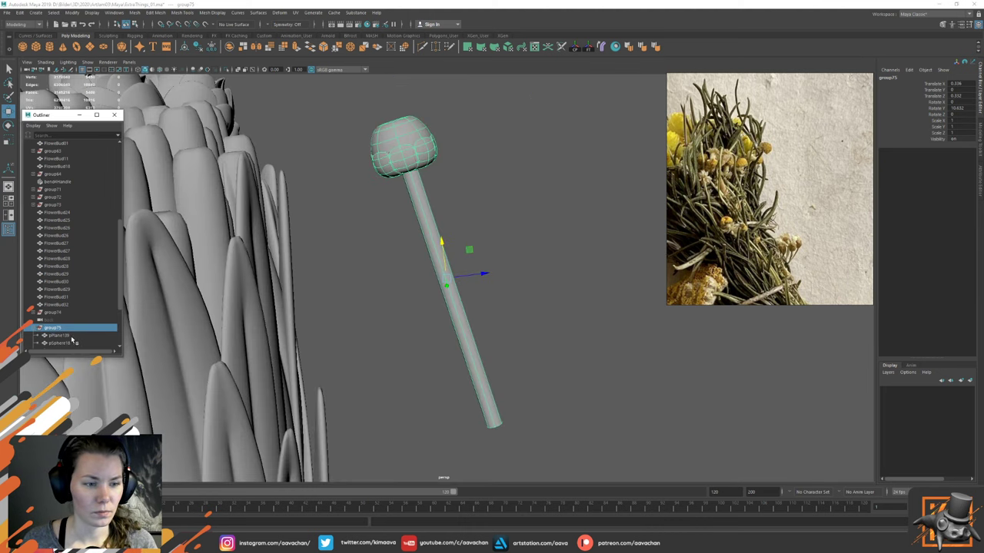
left_click(74, 336)
scroll(110, 343, "down", 3)
scroll(76, 311, "down", 2)
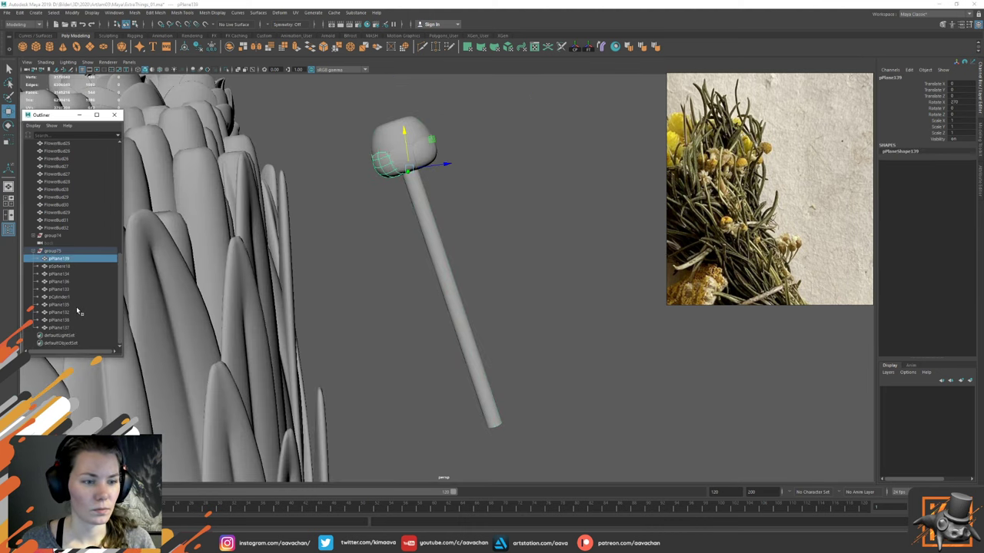
left_click(67, 328, "shift")
left_click(589, 47)
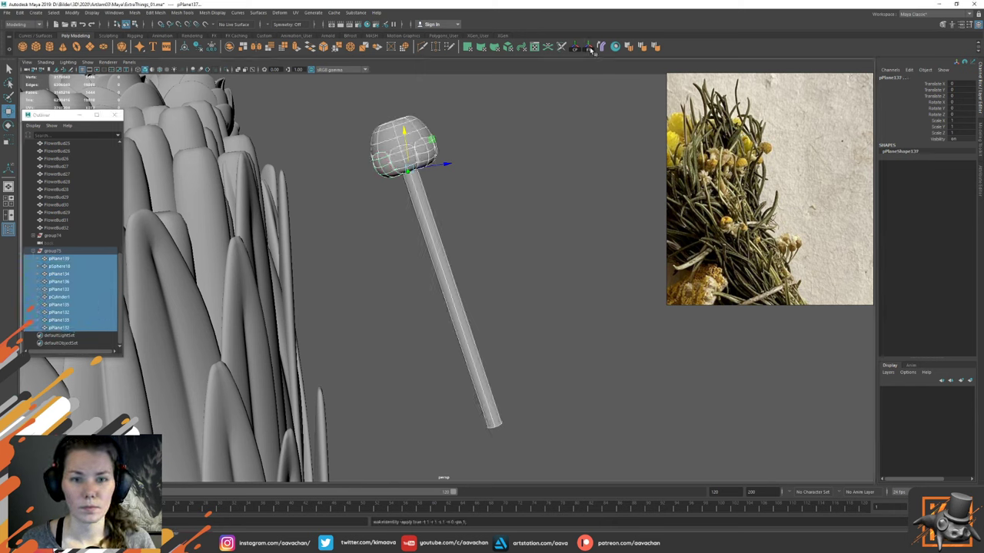
Step: Move the whole stemmed bud group into the upper edge of the plant bundle and rotate it to about -13.4 degrees on Y
left_click(81, 250)
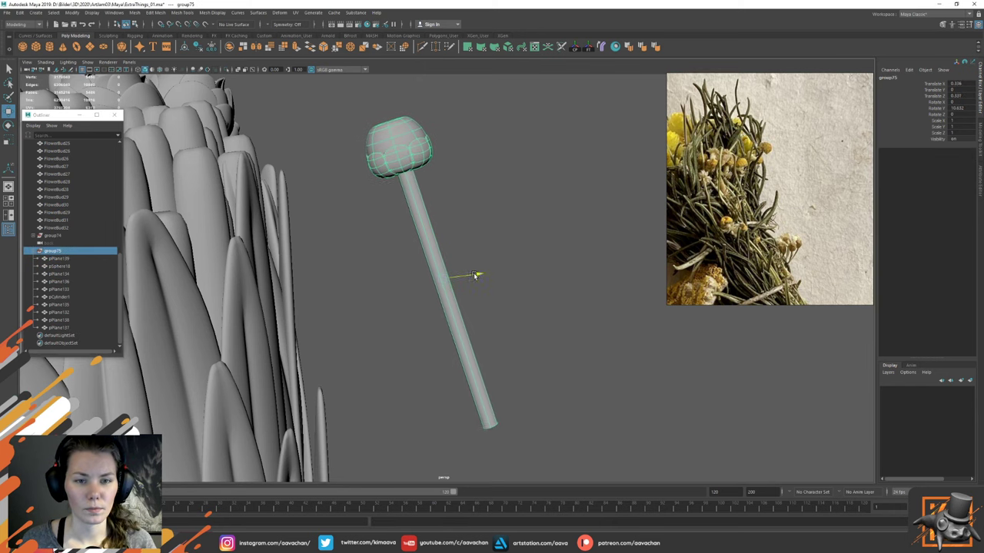
left_click_drag(479, 275, 385, 269)
left_click_drag(483, 270, 476, 302, "alt")
key("e")
key("w")
key("e")
key("w")
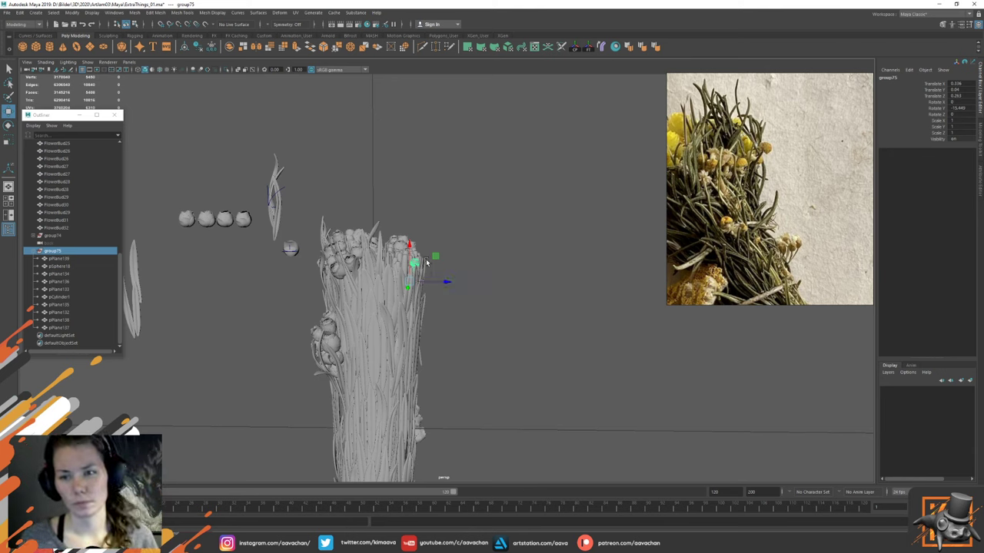
mouse_move(410, 248)
left_mouse_down()
mouse_move(405, 255)
mouse_move(410, 249)
left_mouse_up()
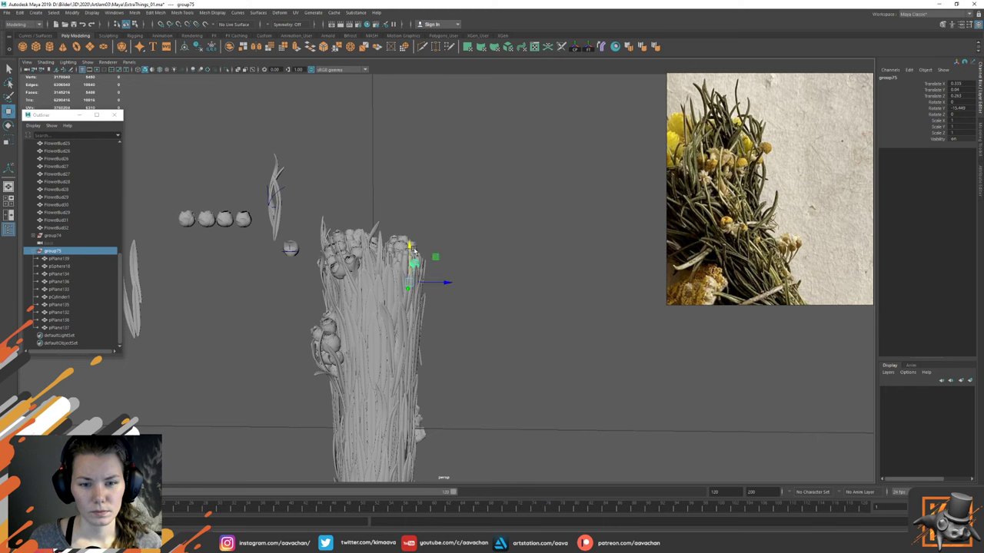
Step: Duplicate the stemmed bud twice and place the copies close to the original at the tip of the bundle
right_click_drag(451, 248, 458, 258, "alt")
left_click_drag(458, 257, 399, 256, "alt")
key("ctrl+g")
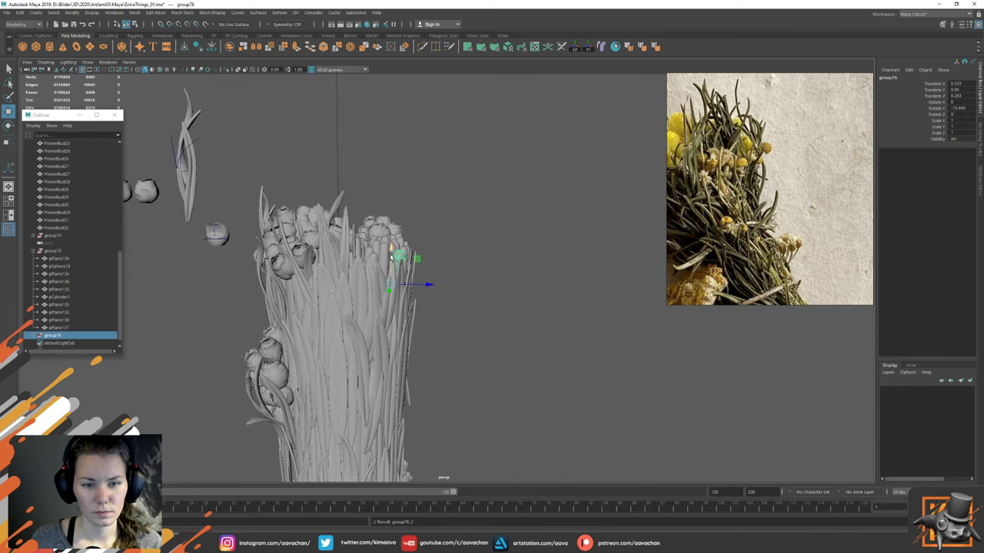
left_click_drag(472, 248, 440, 290, "alt")
left_click_drag(389, 331, 390, 323)
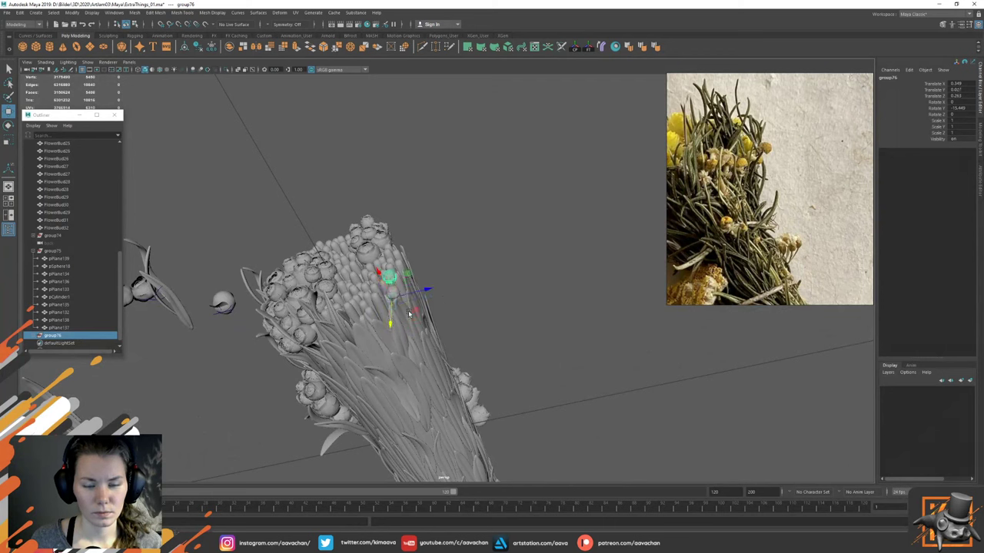
key("ctrl+d")
left_click_drag(424, 289, 369, 278)
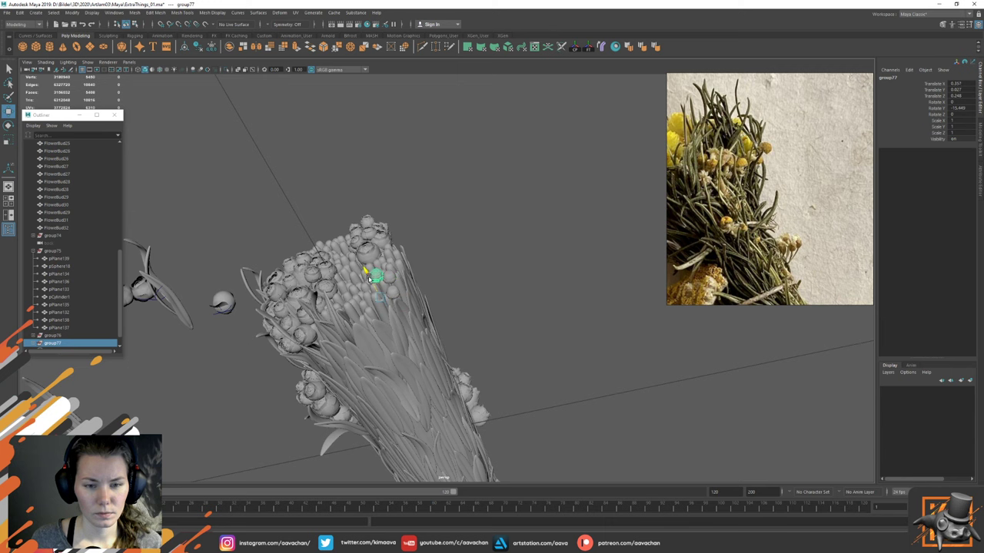
Step: Duplicate the bud again, fit the copy into the gap between the others and scale it uniformly to about 1.11
key("ctrl+d")
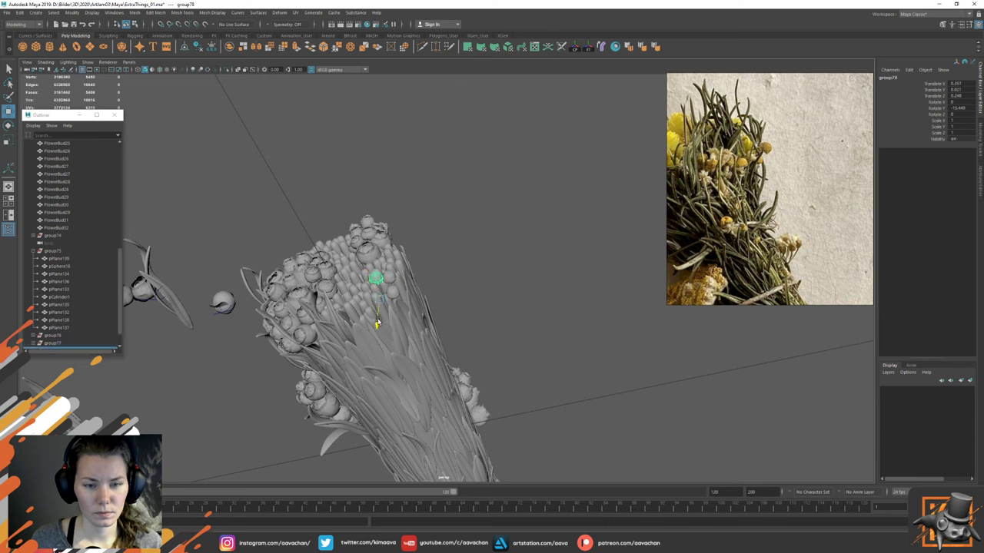
left_click_drag(399, 299, 419, 300)
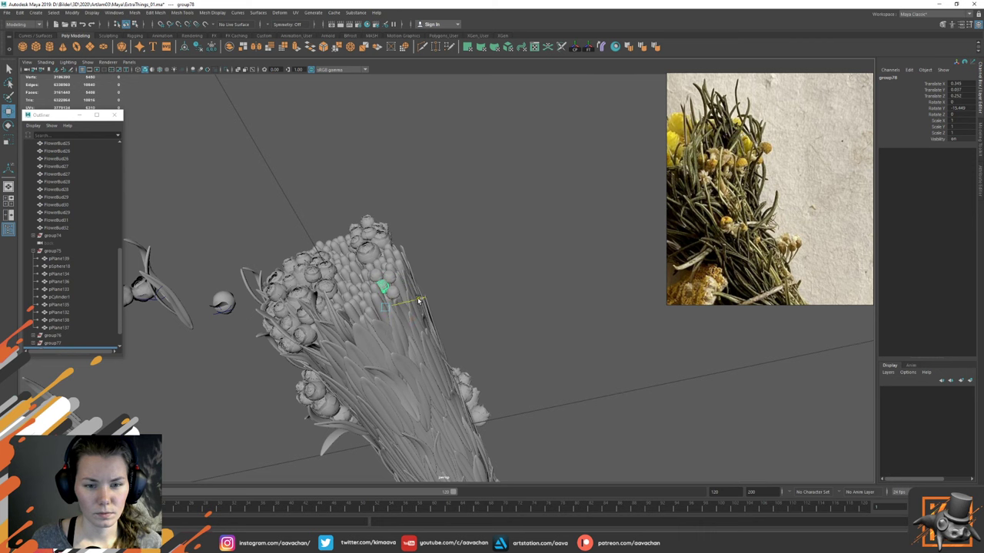
key("f")
right_click_drag(457, 312, 435, 263, "alt")
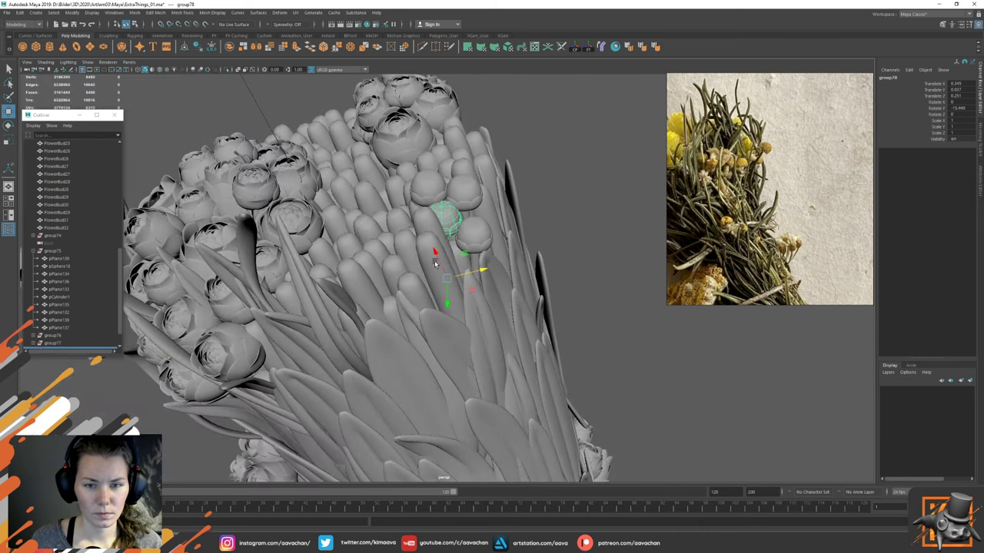
key("r")
left_click_drag(447, 281, 458, 282)
key("w")
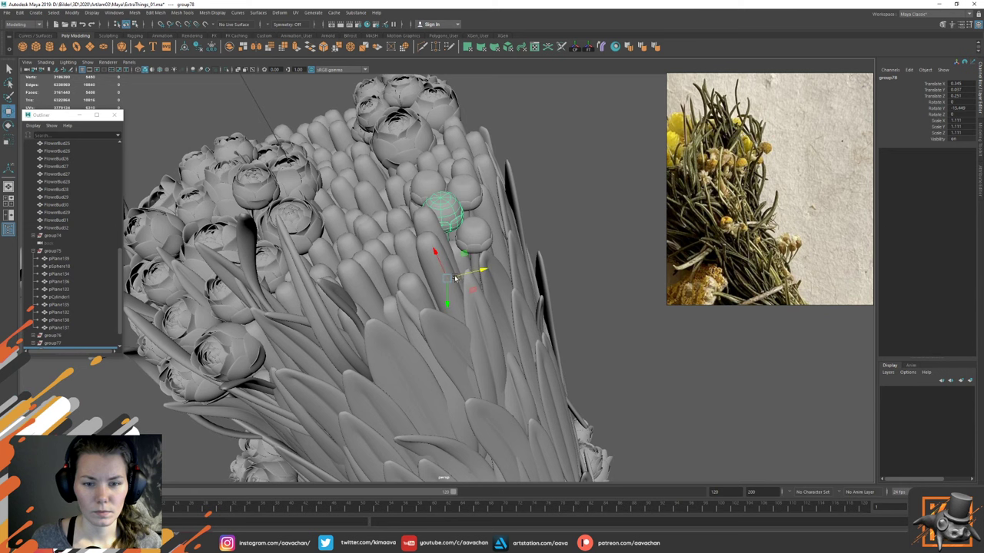
left_click_drag(498, 256, 475, 282, "alt")
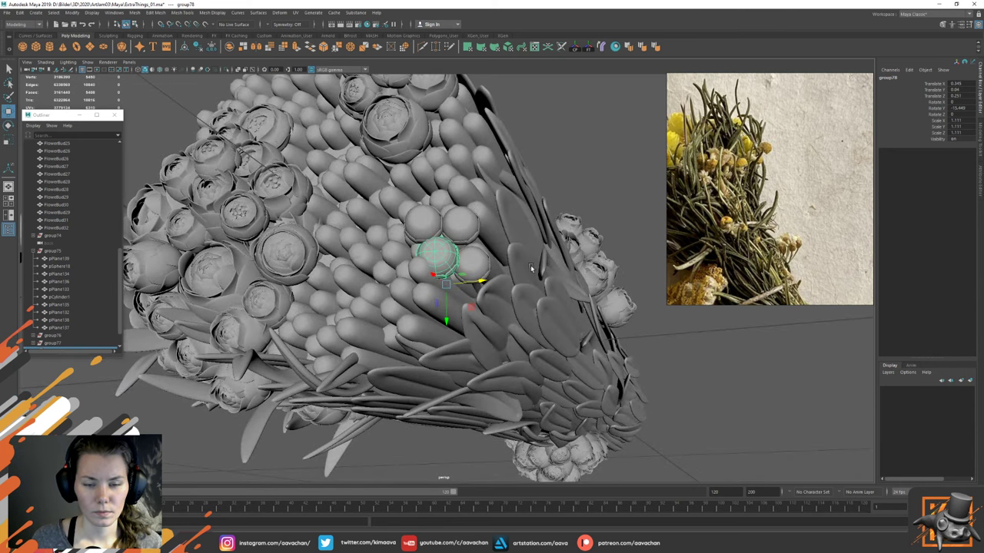
Step: Duplicate the enlarged bud and position the copy beside it at the outer side of the small cluster
left_click_drag(530, 267, 525, 231, "alt")
key("ctrl+d")
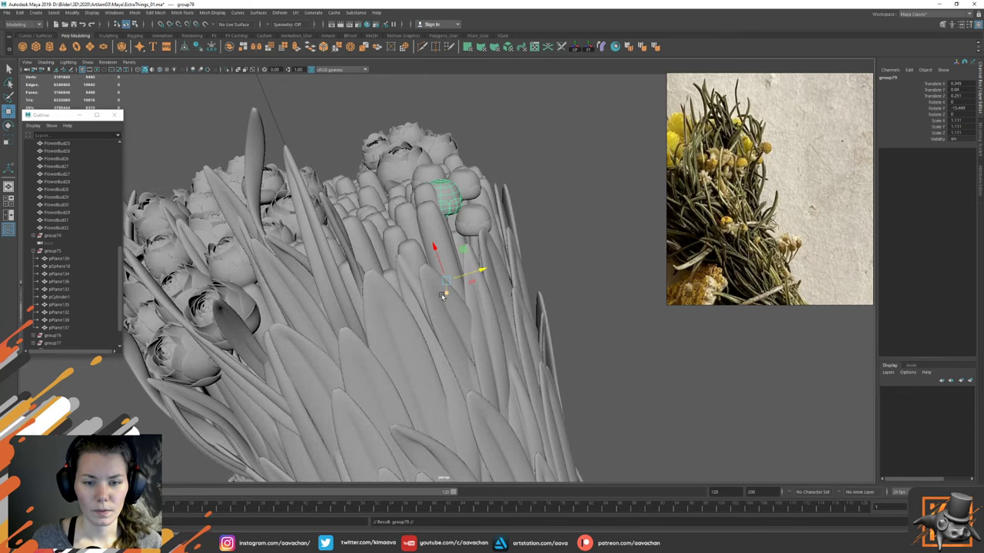
left_click_drag(445, 293, 517, 298)
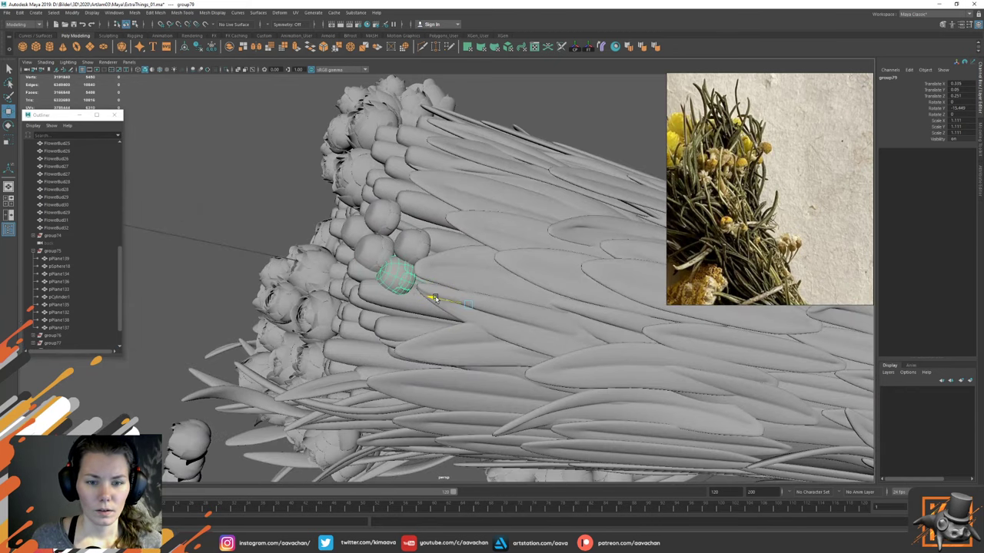
Step: Examine individual parts of the newest bud copy, group79, in isolation to tell its head pieces from its stem
left_click(392, 277)
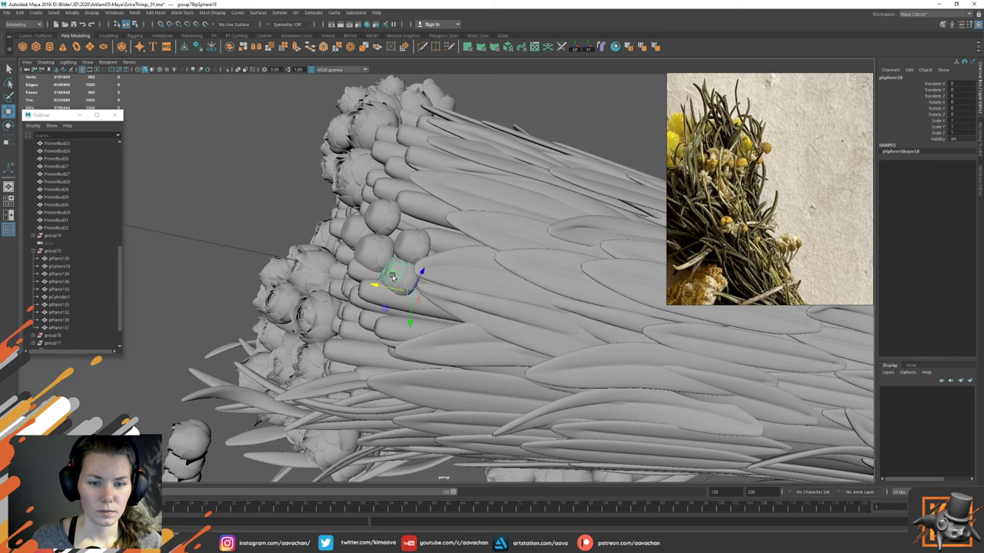
key("ctrl+1")
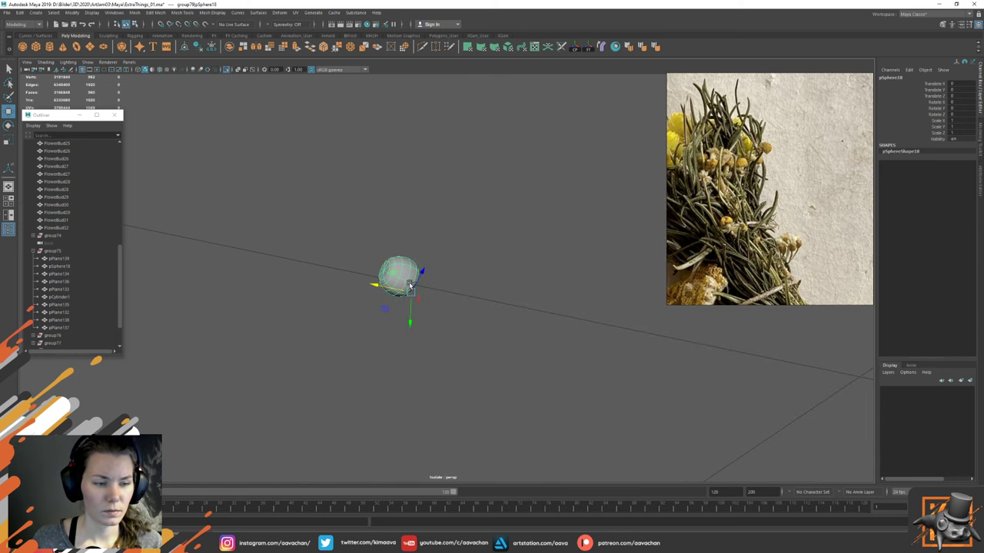
key("ctrl+1")
scroll(73, 315, "down", 2)
left_click(60, 329)
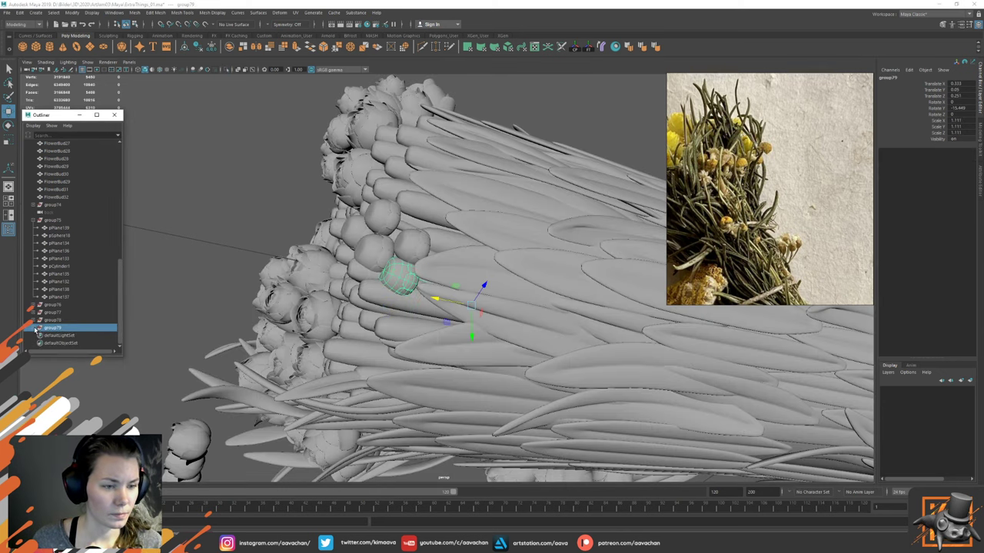
left_click(34, 328)
scroll(65, 336, "down", 5)
left_click(65, 328)
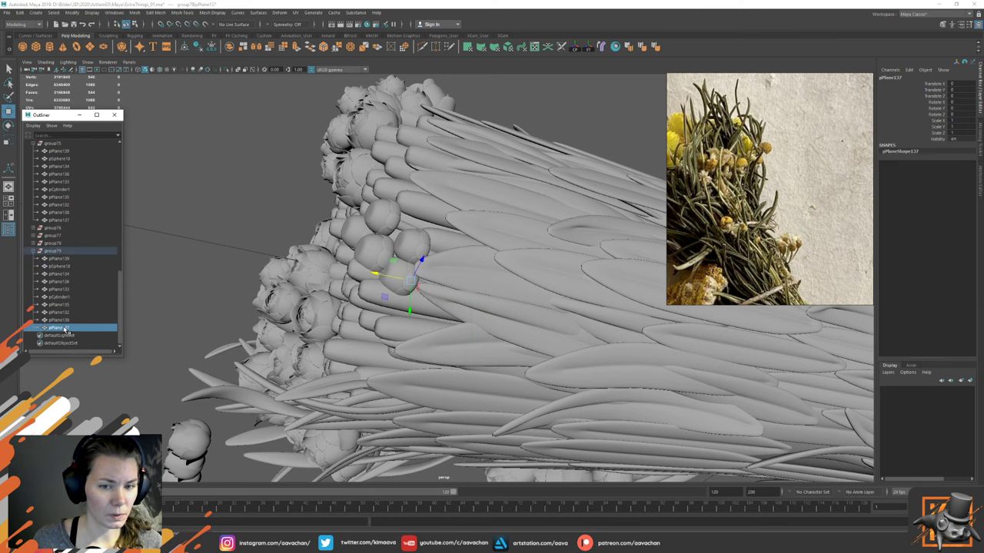
key("ctrl+1")
key("ctrl+1")
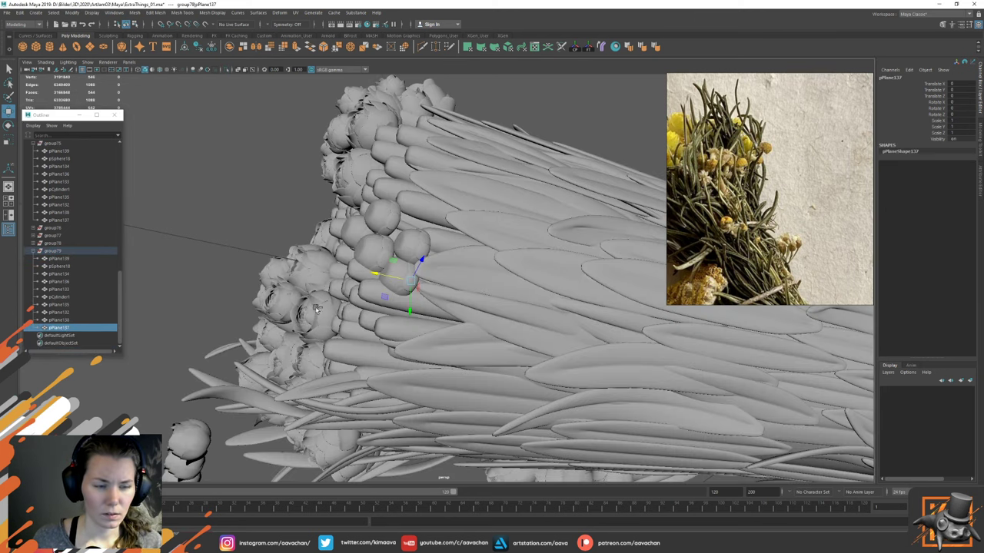
Step: Place the stem cylinder first within group79 and group all the remaining head parts separately from it
left_click(59, 297)
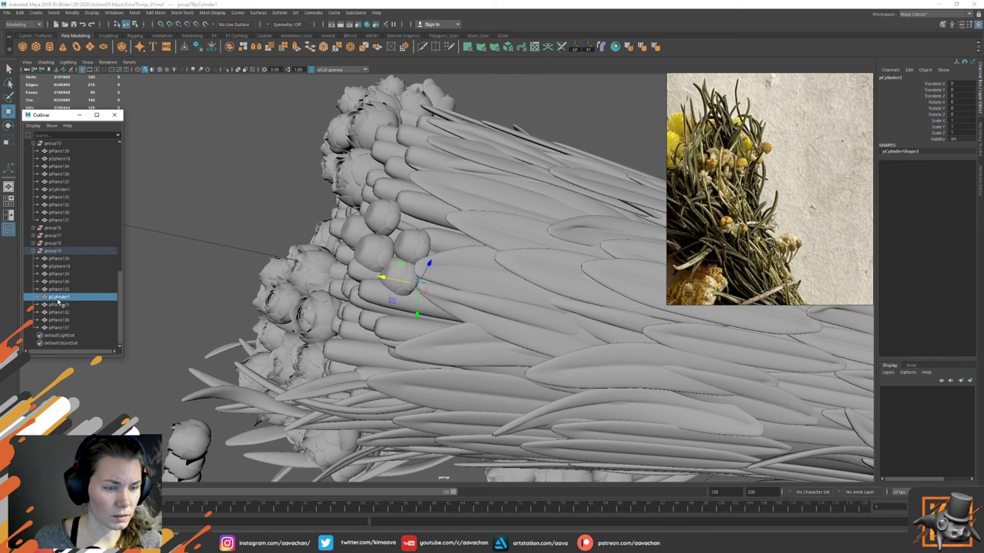
middle_click_drag(59, 302, 66, 260)
left_click(61, 266)
left_click(62, 329, "shift")
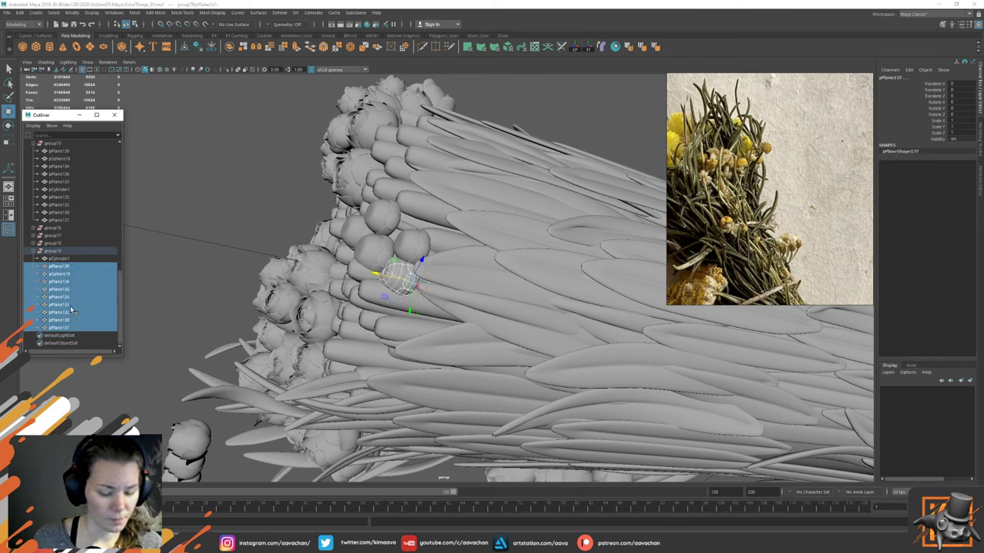
key("ctrl+g")
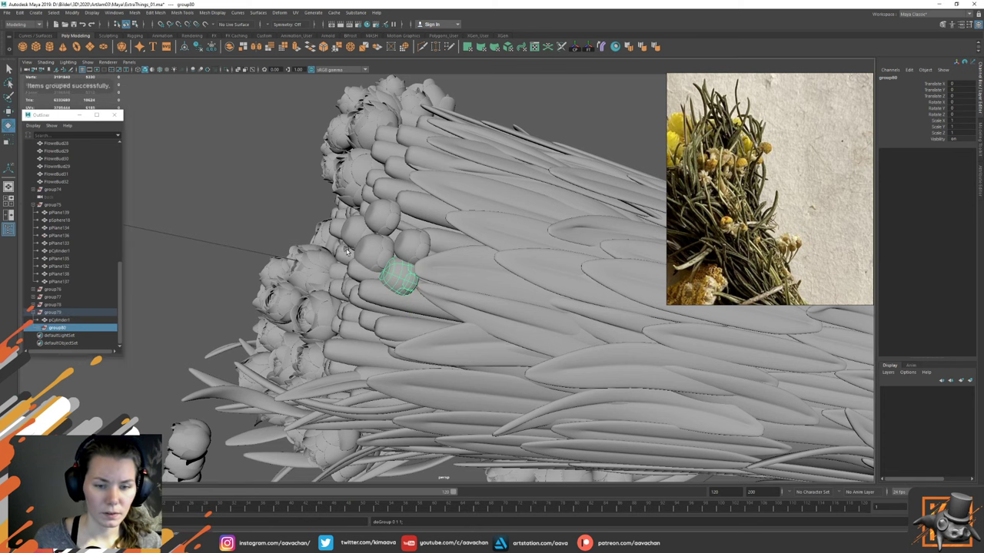
Step: Rotate the newest bud's head group to tilt it outward and shift it slightly to fit the neighbouring buds
key("e")
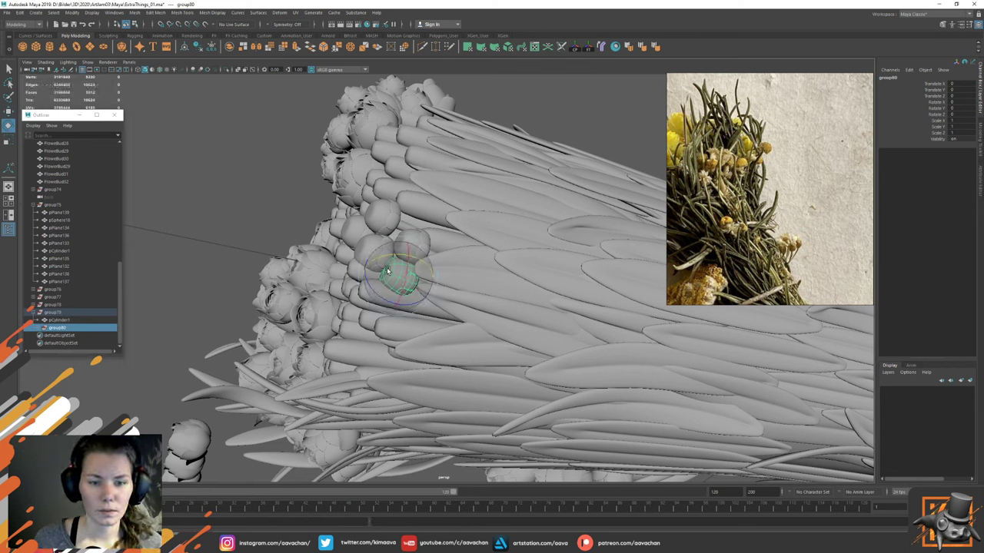
left_click_drag(395, 273, 426, 258)
left_click_drag(494, 243, 511, 230, "alt")
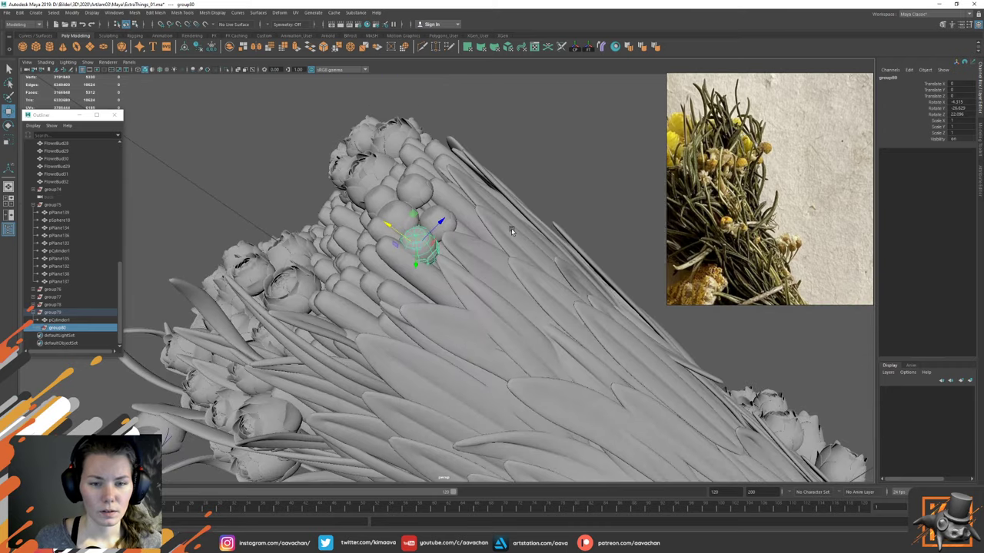
mouse_move(424, 234)
left_mouse_down()
mouse_move(398, 235)
mouse_move(414, 221)
left_mouse_up()
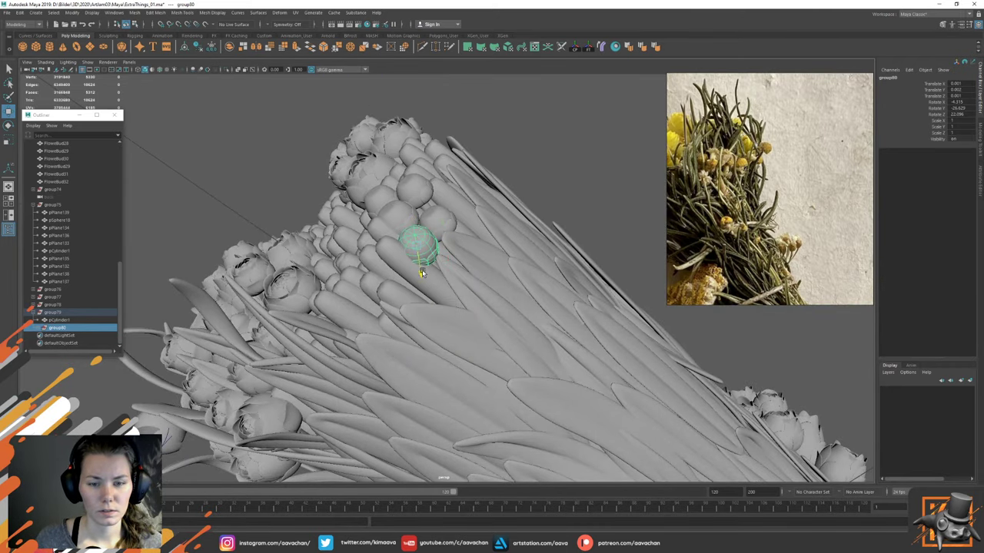
Step: Place the stem cylinder first within group75 and group that bud's remaining head parts separately from it
left_click(434, 212)
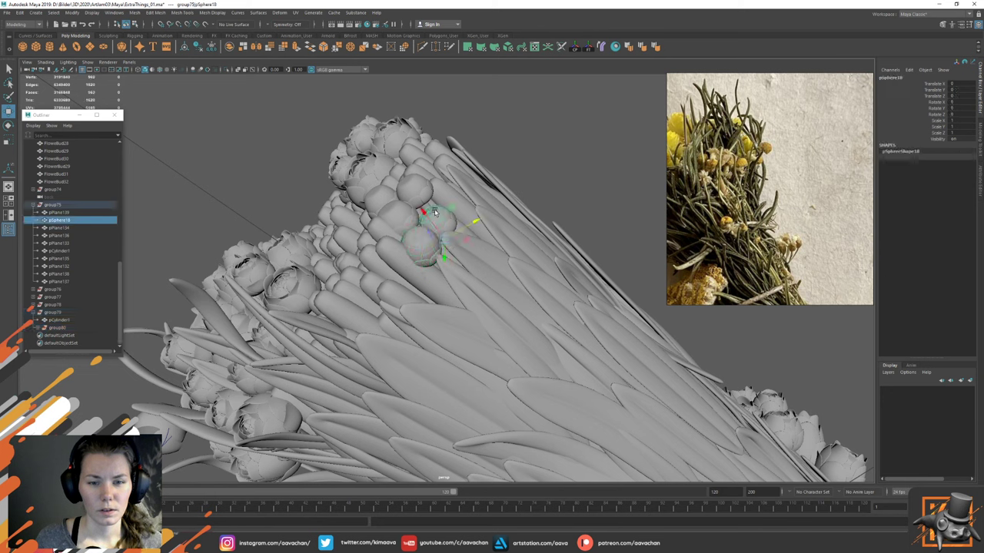
left_click_drag(67, 254, 61, 220)
left_click(61, 220)
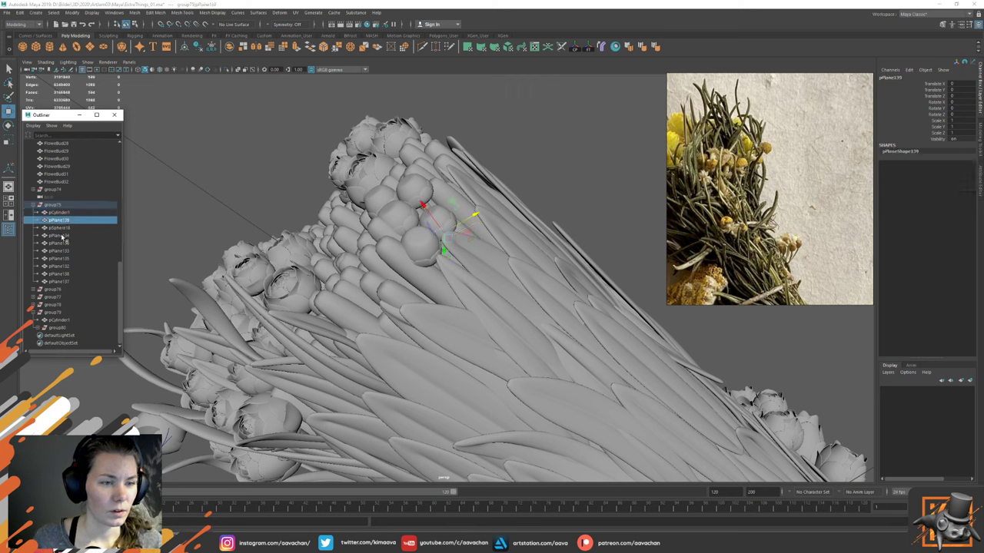
left_click(68, 281, "shift")
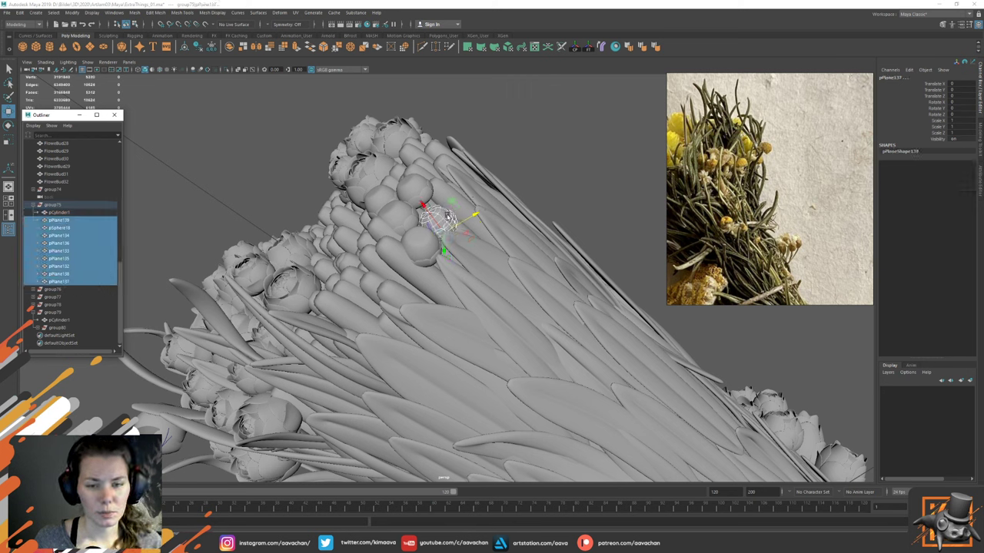
key("ctrl+g")
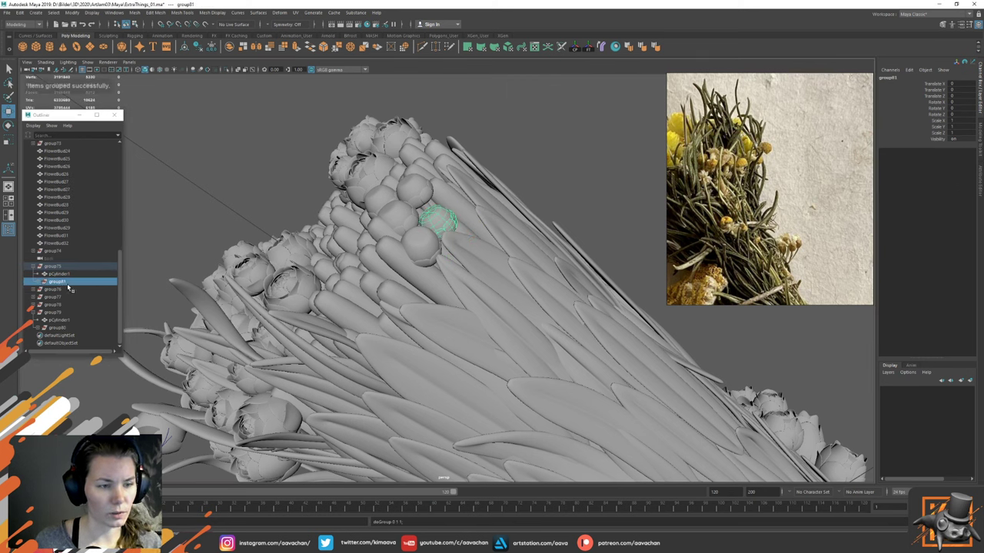
Step: Tilt the head group of the original bud in group75 and nudge it into place within the cluster
key("e")
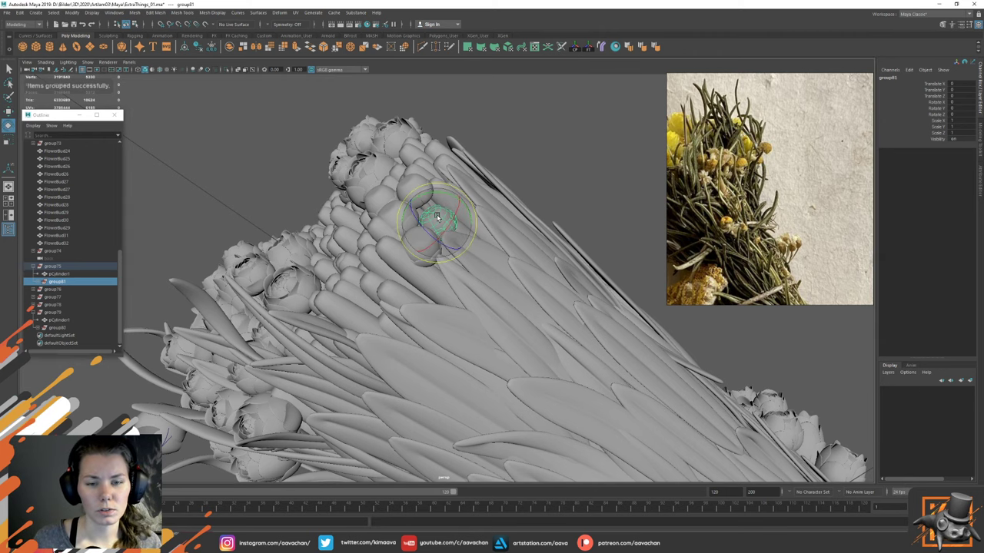
left_click_drag(442, 221, 514, 183)
key("w")
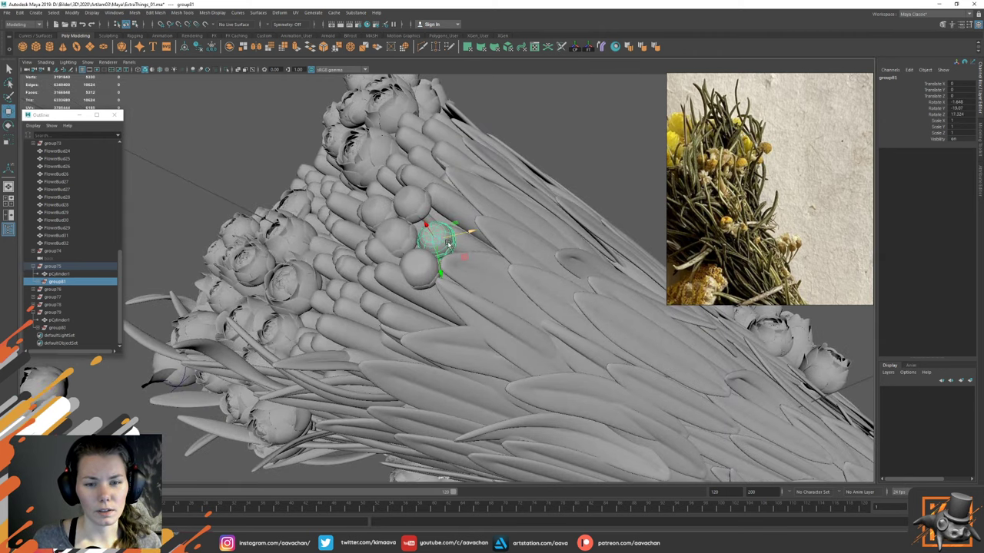
left_click_drag(466, 255, 461, 256)
key("e")
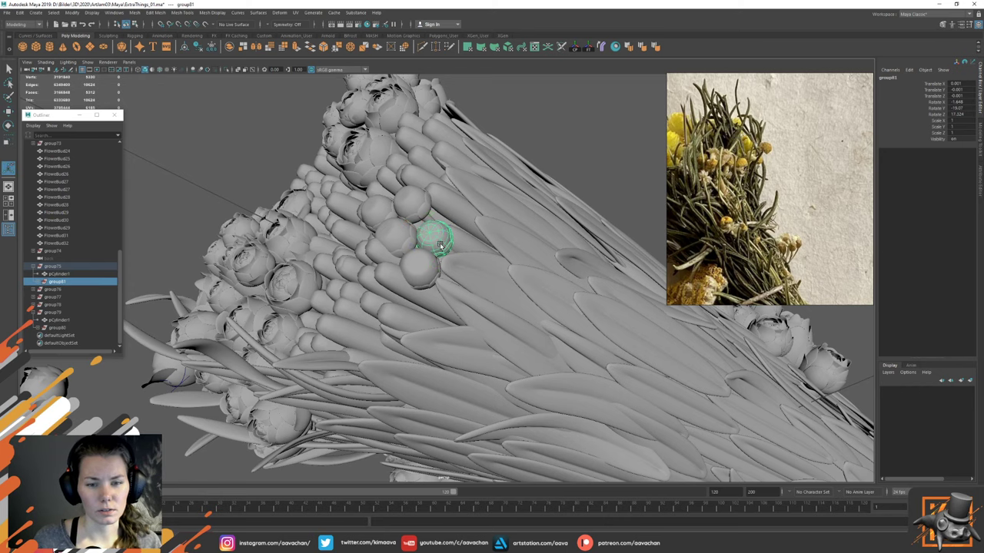
key("w")
left_click_drag(435, 240, 459, 210)
key("w")
Step: Duplicate the tilted bud head, place the copy on the outer side of the cluster, adjust its rotation and scale it to about 0.99
key("ctrl+d")
mouse_move(456, 268)
left_mouse_down()
mouse_move(490, 257)
mouse_move(467, 243)
mouse_move(462, 252)
left_mouse_up()
key("e")
key("w")
key("r")
key("w")
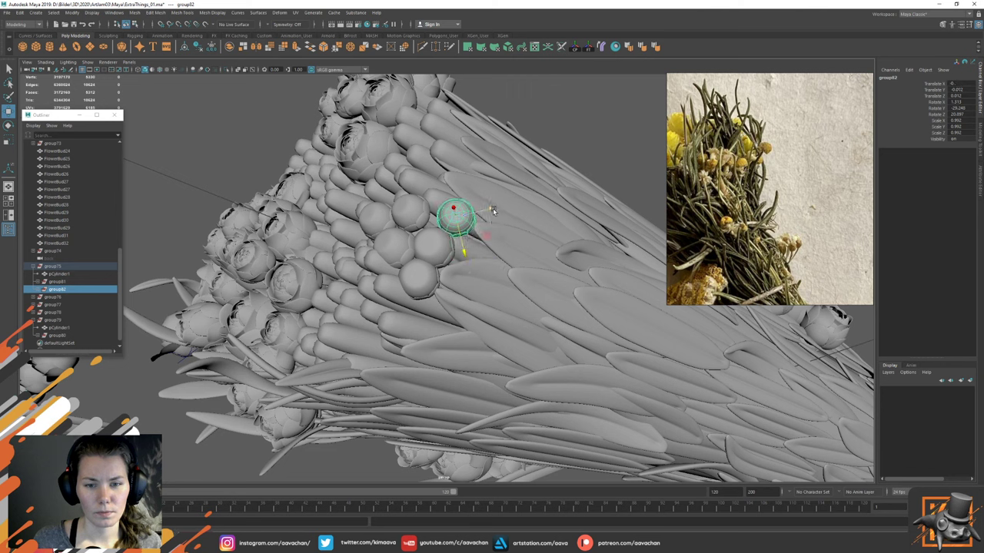
Step: Nudge and rotate the duplicated bud head so it fits against the outer buds of the cluster
left_click_drag(492, 213, 480, 214)
left_click_drag(451, 250, 532, 222)
key("e")
key("w")
key("ctrl+d")
key("Delete")
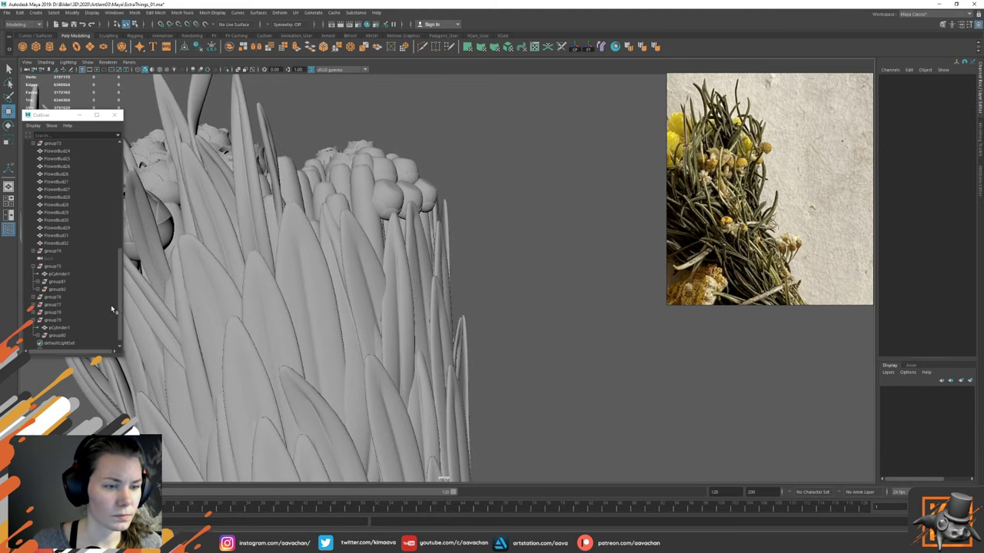
Step: Duplicate the stemmed bud group79, place the copy below the cluster on the bundle's side, and rotate it outward to about -33 on Y
scroll(80, 321, "down", 1)
left_click(54, 312)
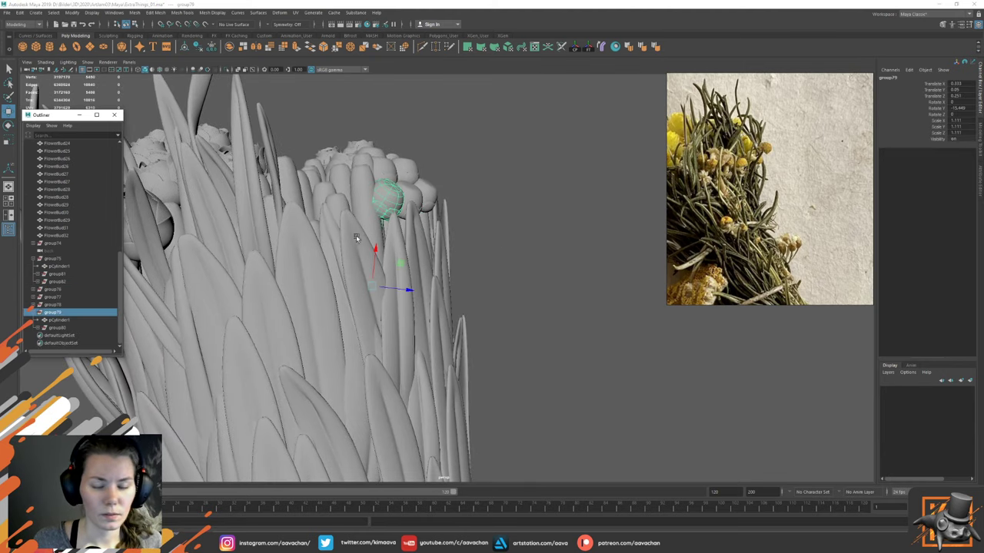
key("ctrl+d")
left_click_drag(374, 252, 442, 328)
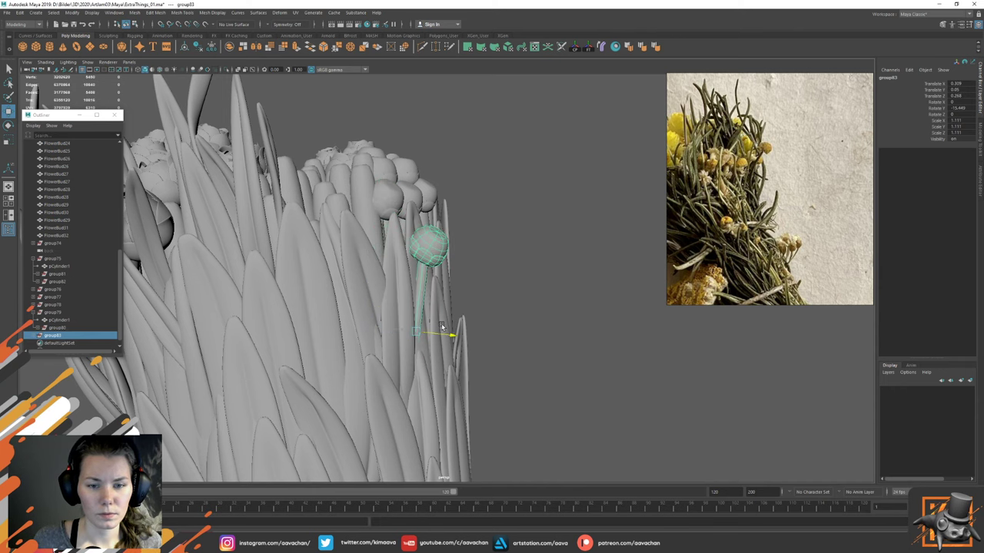
left_click_drag(444, 256, 414, 262, "alt")
left_click_drag(474, 325, 483, 321)
key("e")
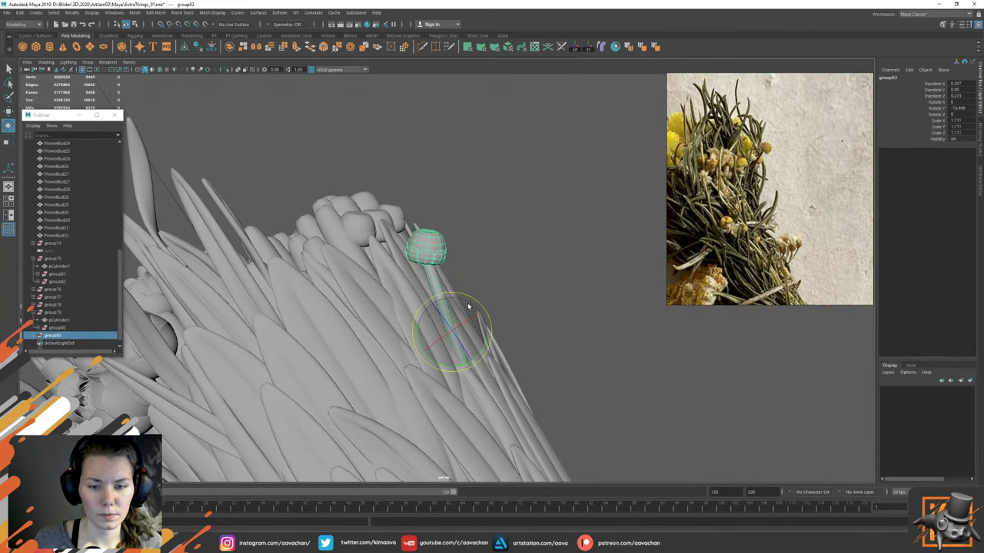
left_click_drag(419, 351, 417, 328)
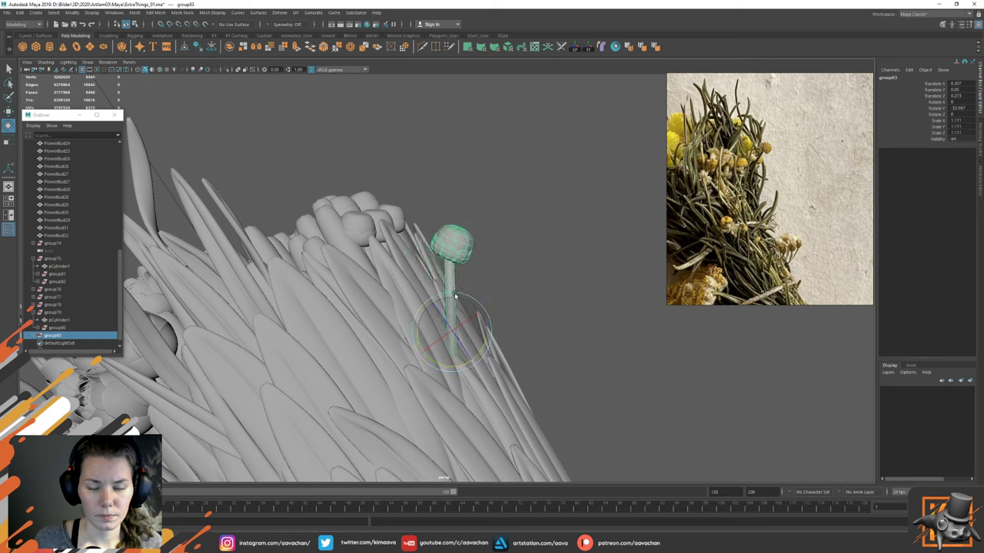
Step: Insert an edge loop midway along the copied bud's stem and shift the lower stem vertices to bend it into the bundle
left_click(478, 271)
left_click(453, 287)
right_click(454, 287)
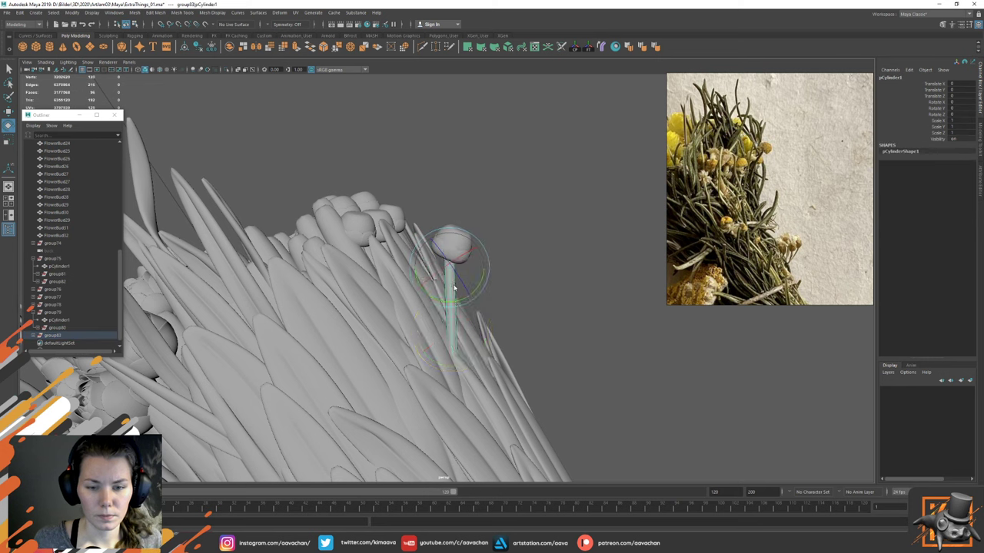
right_click_drag(454, 287, 409, 285, "shift")
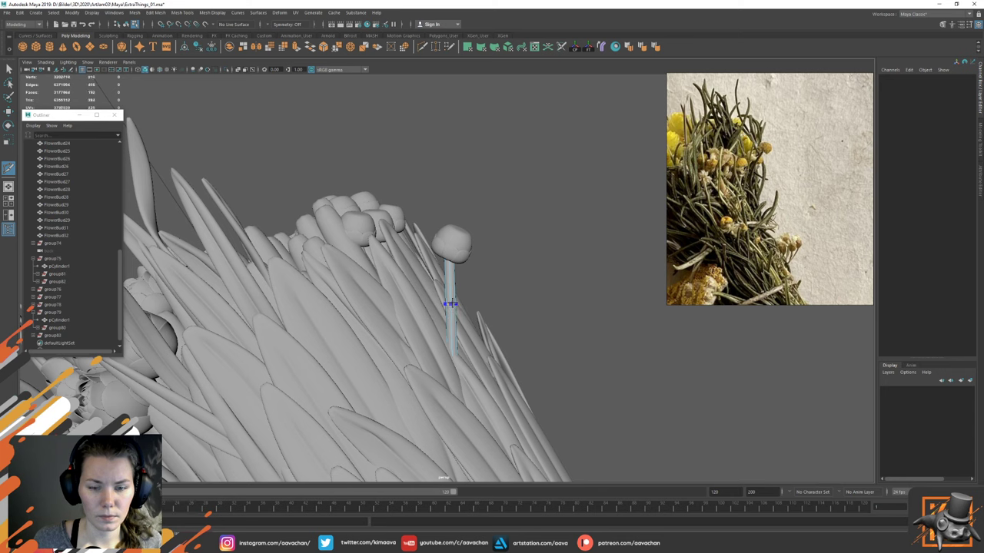
key("w")
right_click_drag(520, 249, 484, 249)
left_click_drag(477, 296, 438, 326)
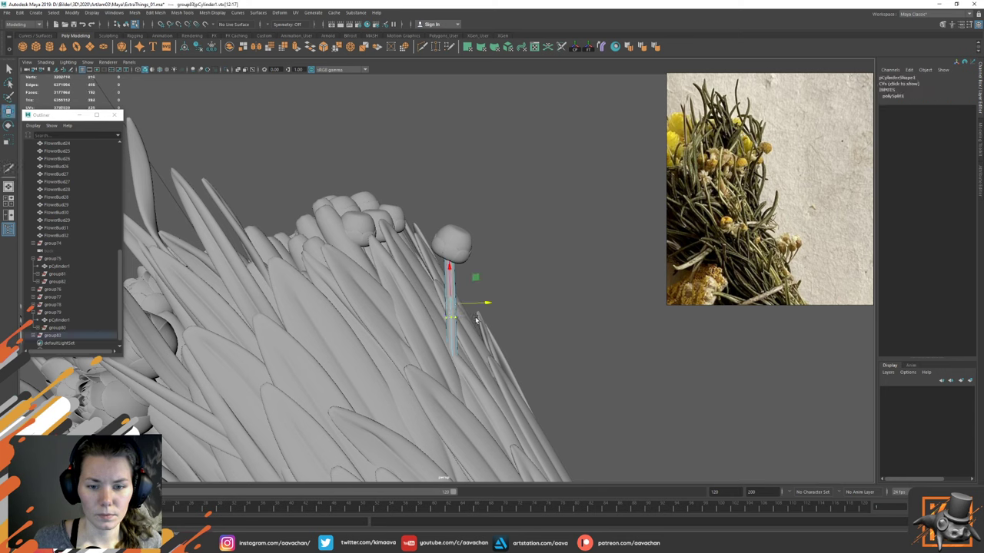
left_click_drag(487, 302, 465, 305)
left_click(484, 265)
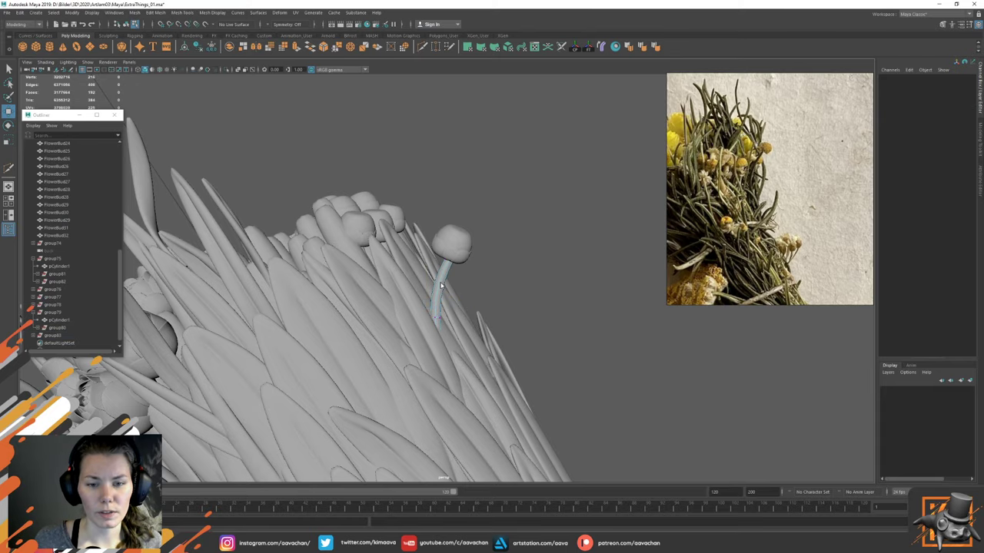
right_click_drag(440, 285, 473, 264)
left_click(500, 248)
Step: Select the head subgroup of the bent-stem bud and move it to sit centred on the stem's end
left_click(64, 336)
left_click_drag(502, 272, 308, 169, "alt")
left_click(65, 329)
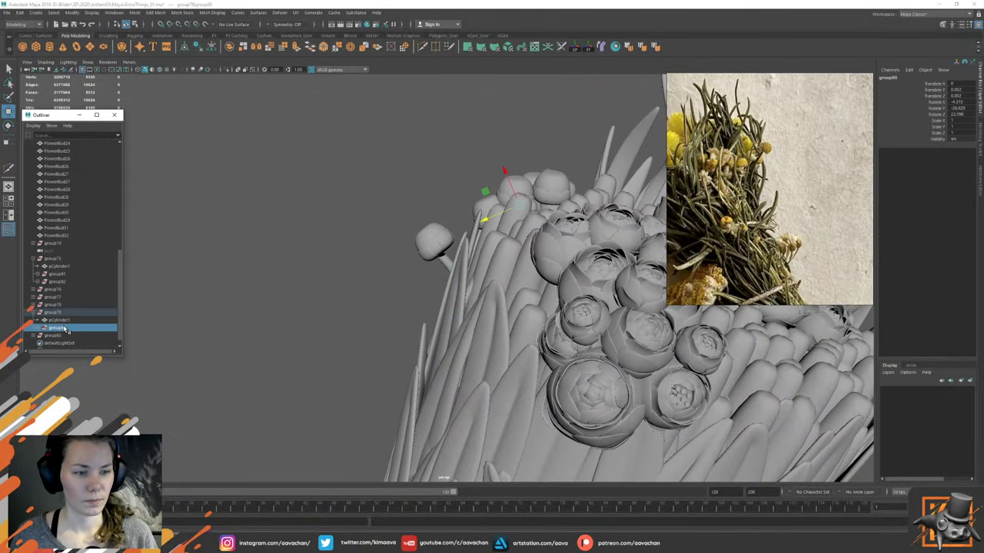
left_click(68, 336)
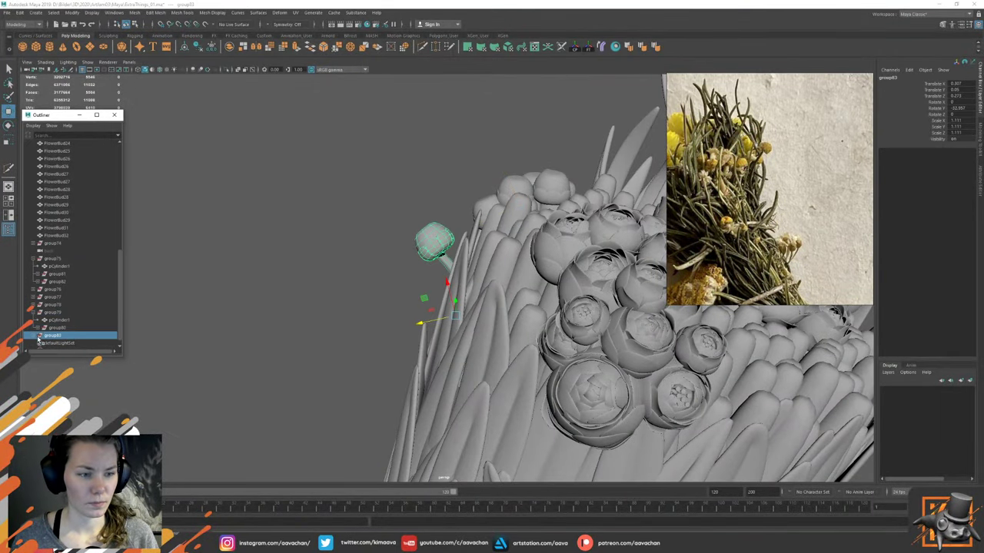
left_click(35, 337)
left_click(58, 327)
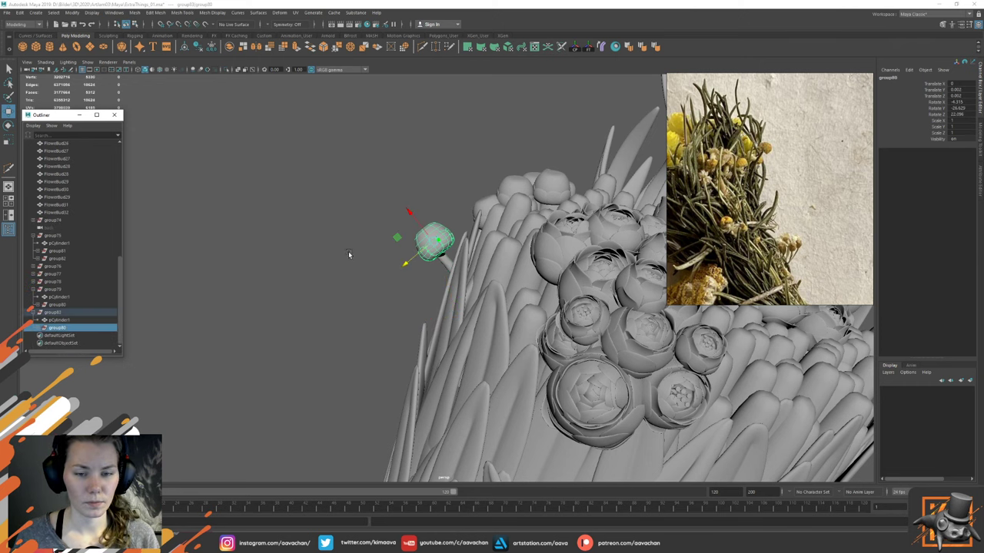
left_click_drag(350, 255, 438, 233, "alt")
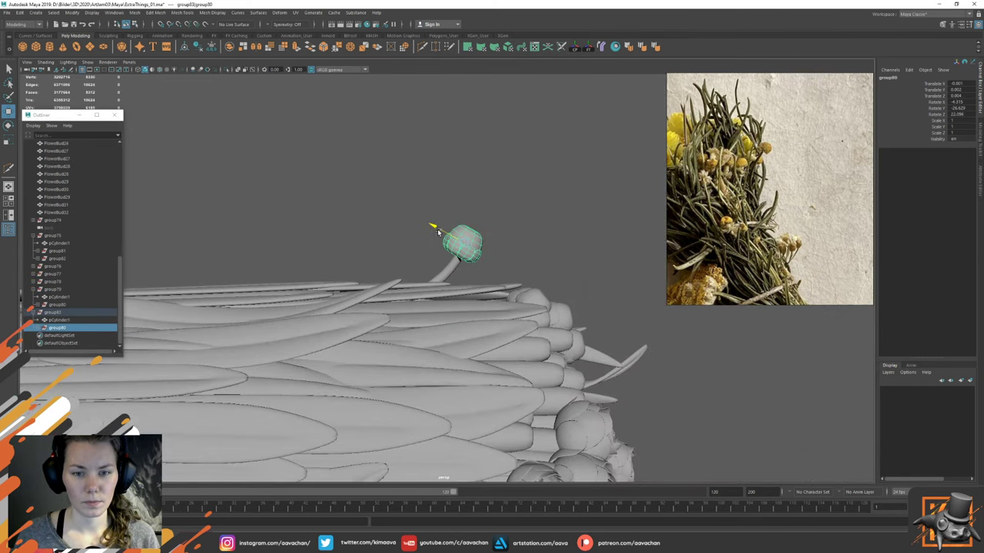
left_click_drag(484, 211, 481, 216)
left_click(337, 234)
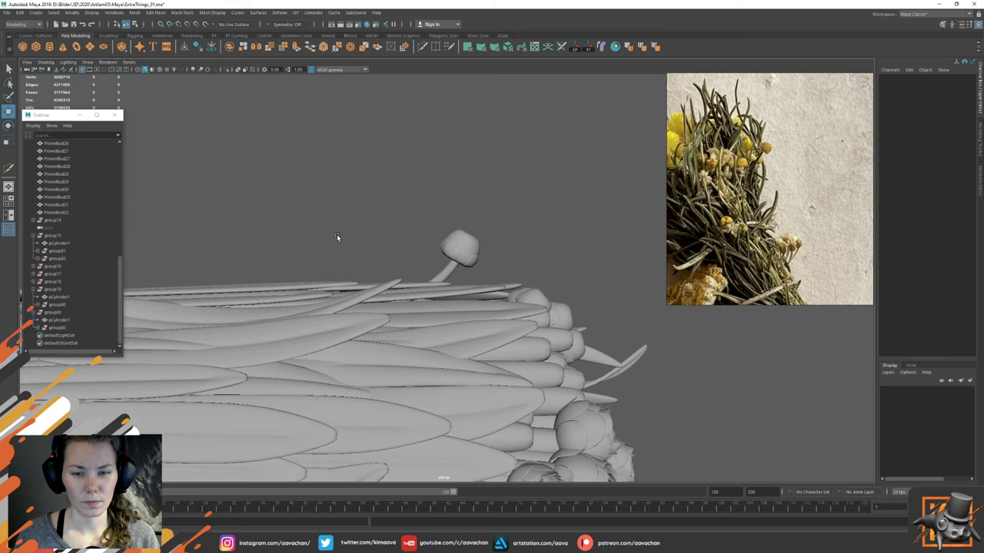
Step: Rotate the bent-stem bud's head to line up with its stem, using the object rotation axis, and nudge it into position
left_click_drag(336, 234, 434, 285, "alt")
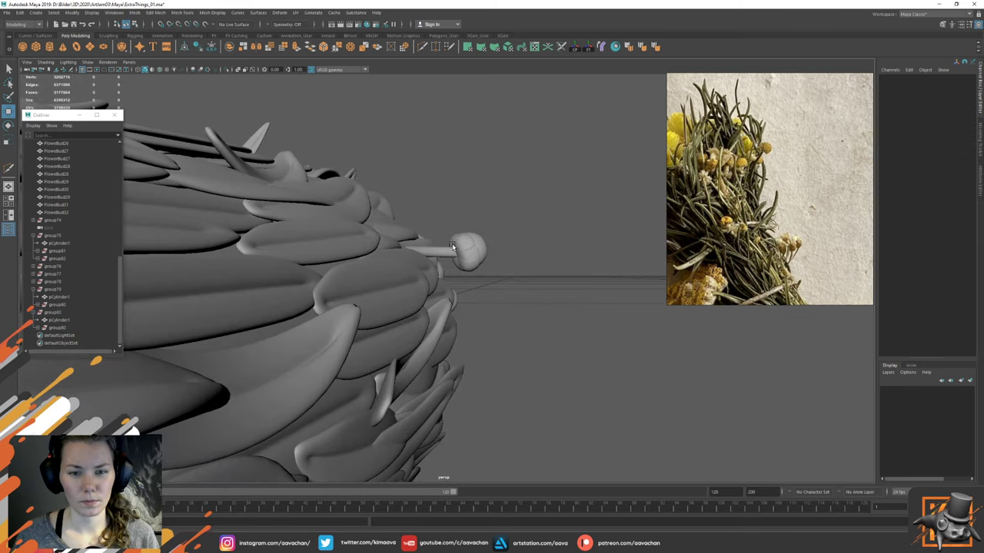
left_click(453, 245)
left_click(61, 329)
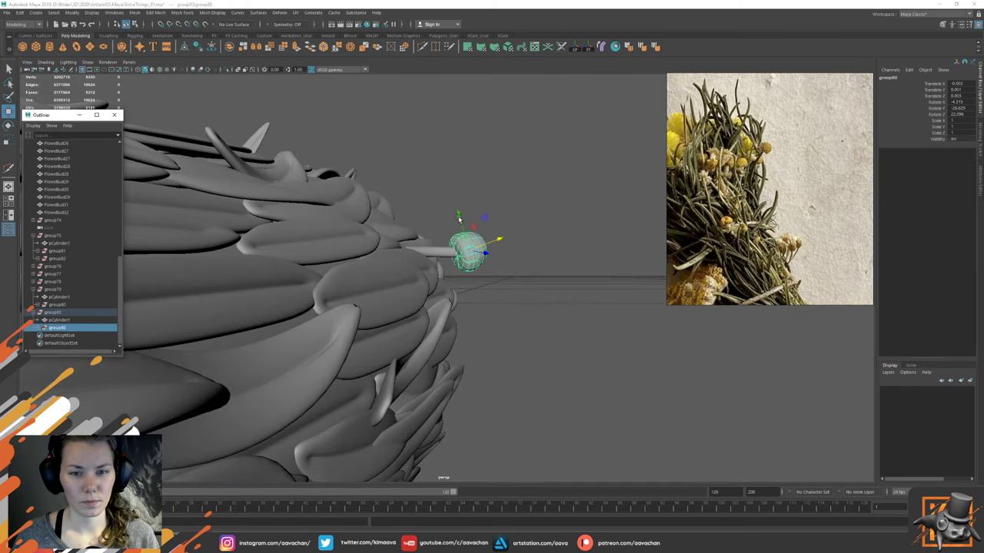
key("e")
left_click_drag(477, 283, 473, 284)
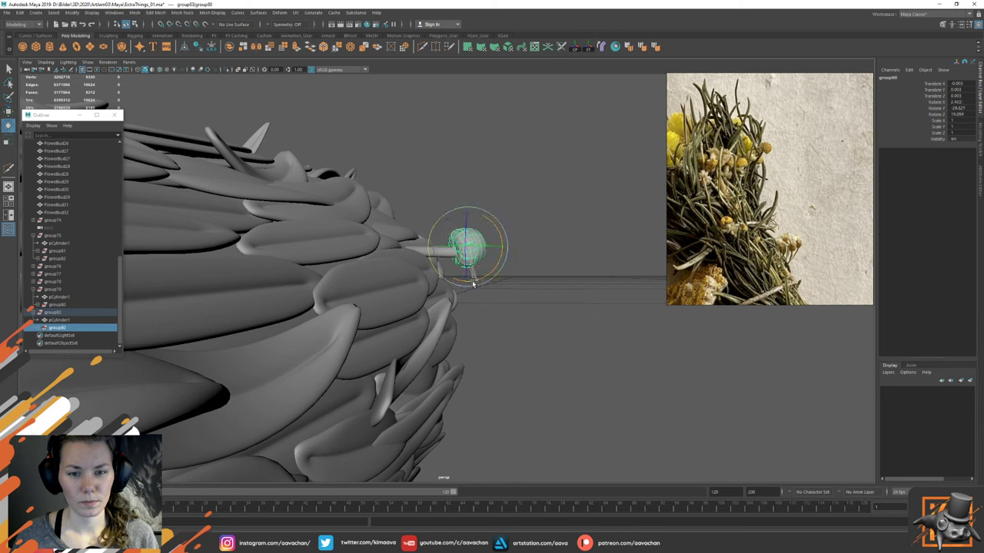
left_click(485, 246)
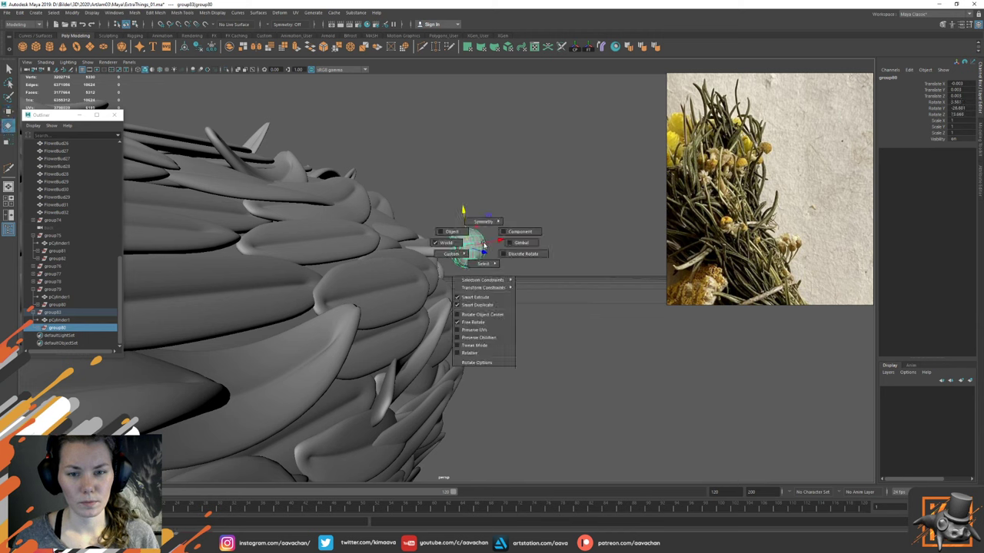
left_click(450, 231)
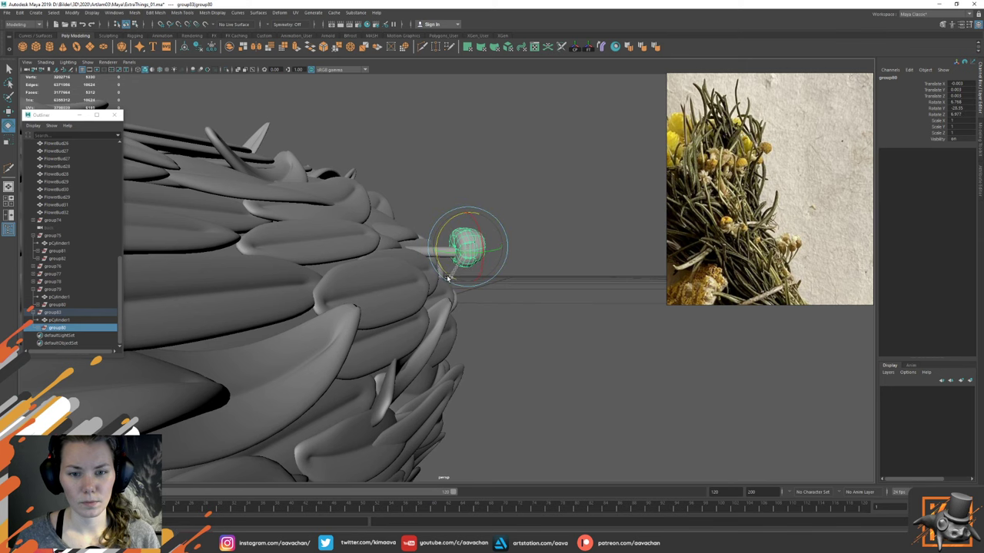
key("w")
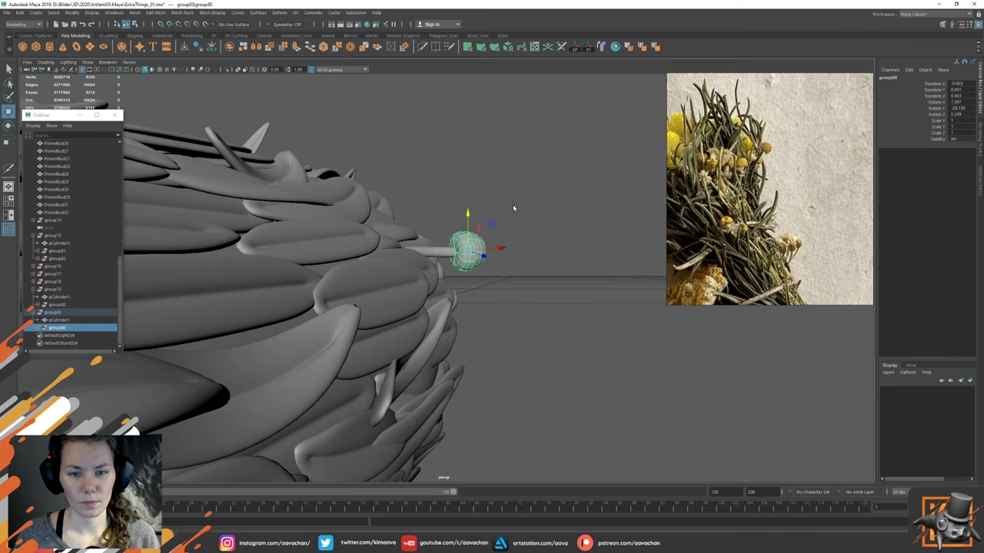
left_click(513, 207)
Step: Duplicate the whole bent-stem bud, offset the copy toward the bundle's tip, and change the move axis orientation
left_click_drag(513, 208, 443, 298, "alt")
scroll(425, 242, "down", 6)
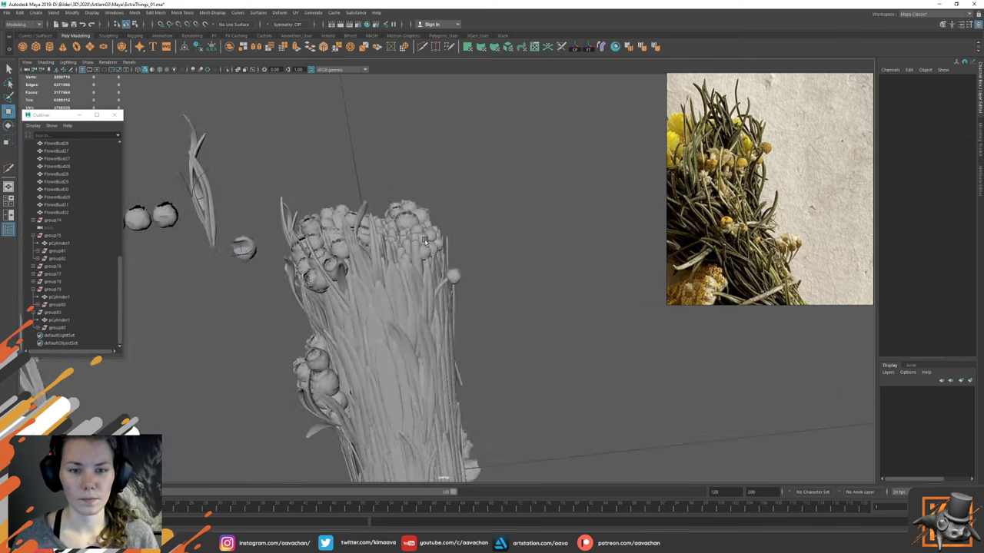
left_click_drag(425, 241, 543, 265, "alt")
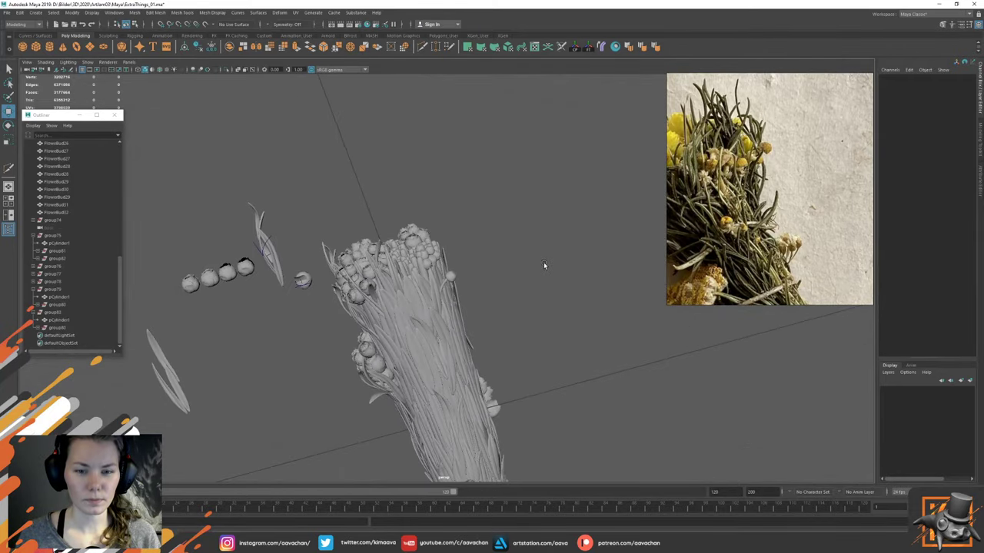
left_click(53, 313)
key("ctrl+d")
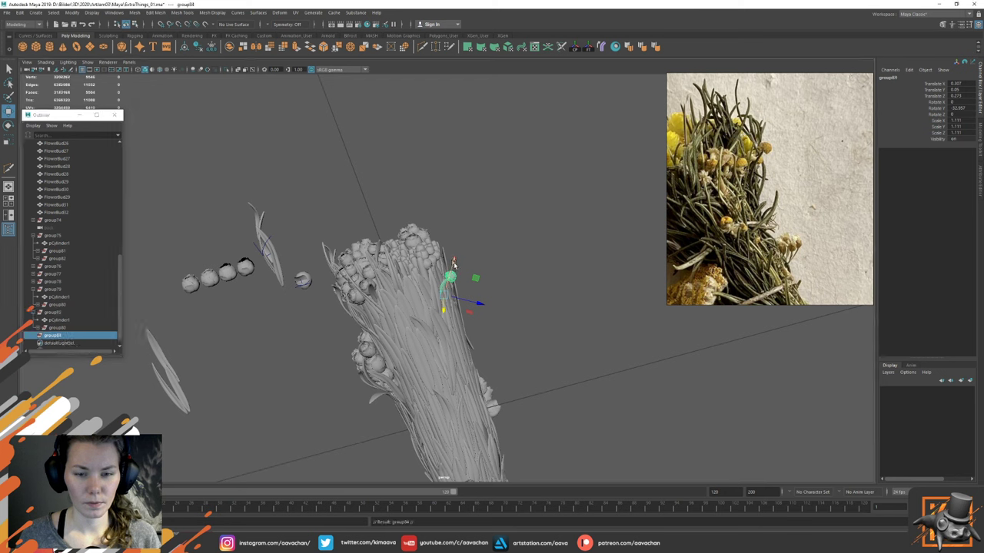
left_click_drag(531, 285, 494, 302, "alt")
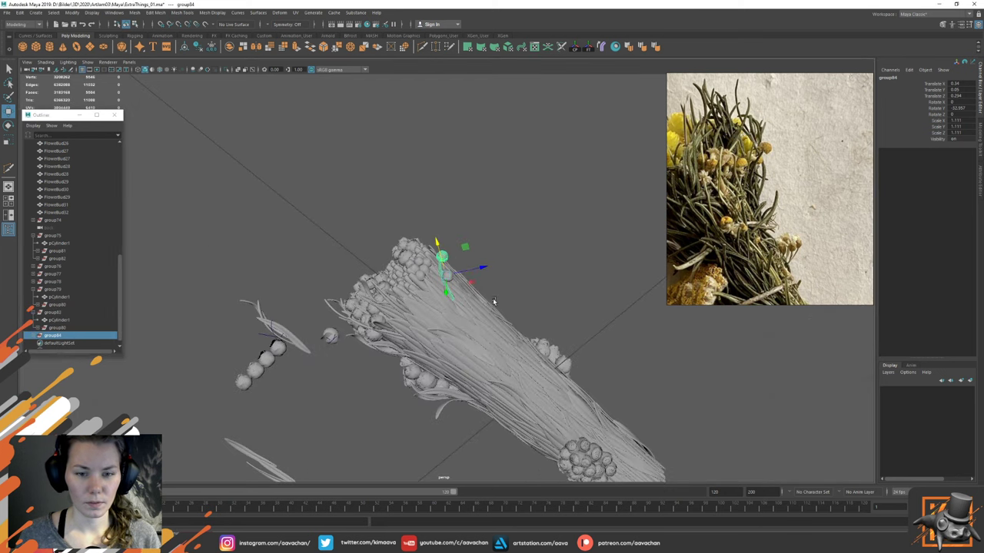
key("w")
left_click(478, 246)
left_click(433, 244)
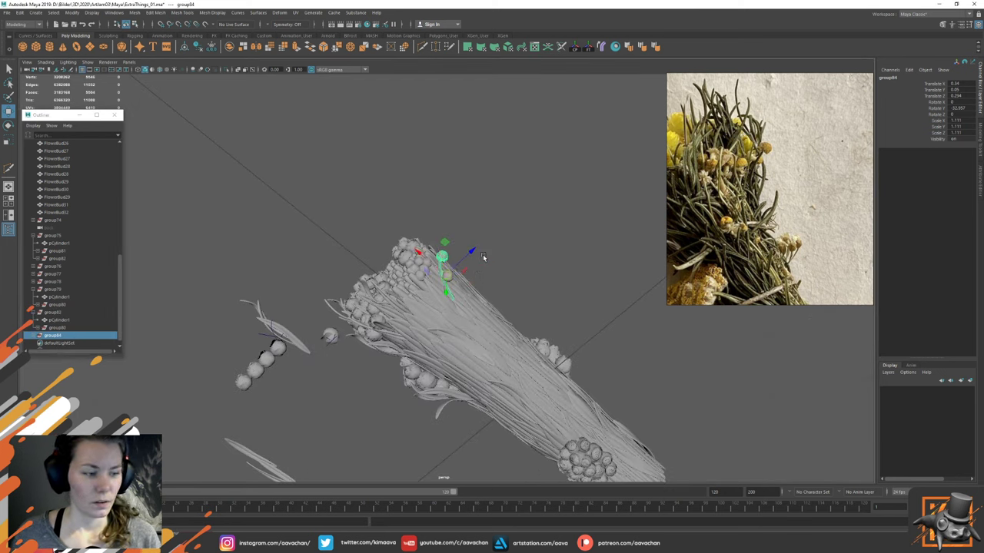
Step: Rotate the new bud copy and move it against the bundle's surface beside the bent-stem bud
left_click_drag(482, 255, 541, 226, "alt")
key("e")
key("w")
left_click_drag(471, 236, 466, 243)
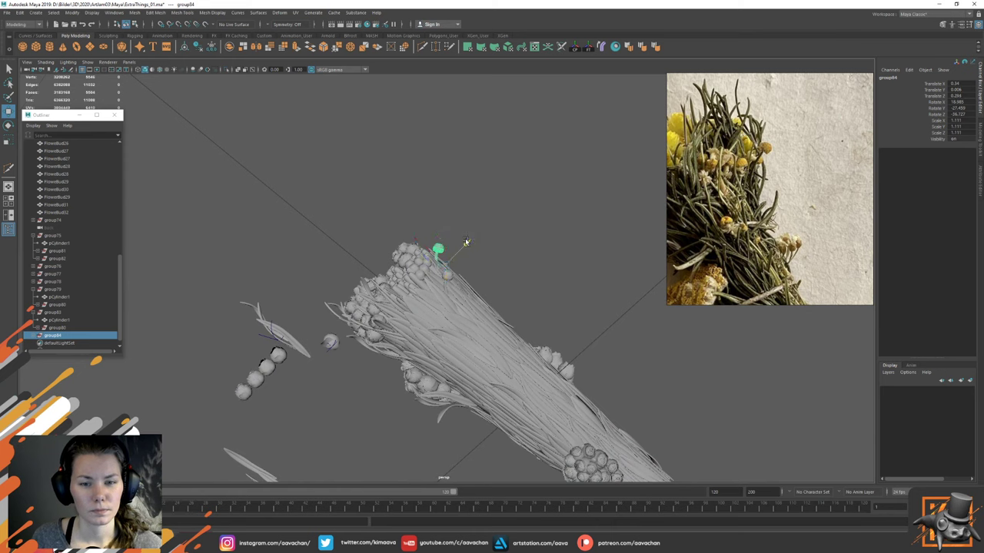
left_click_drag(404, 248, 451, 294)
key("e")
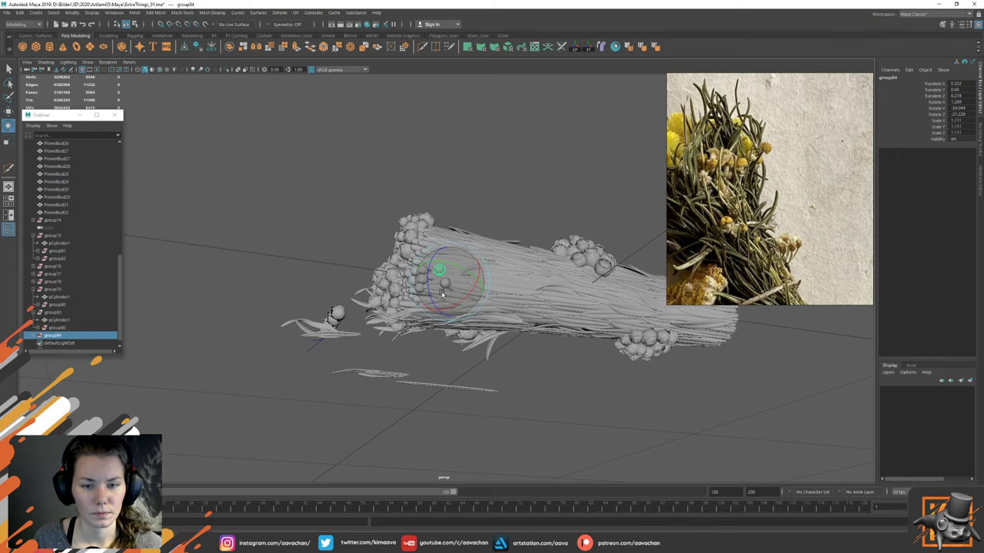
Step: Turn the new bud copy so its stem runs down into the leaves and its head points outward from the bundle
key("w")
left_click_drag(484, 234, 512, 253, "alt")
right_click_drag(511, 253, 582, 307, "alt")
key("e")
left_click_drag(465, 295, 456, 285)
key("w")
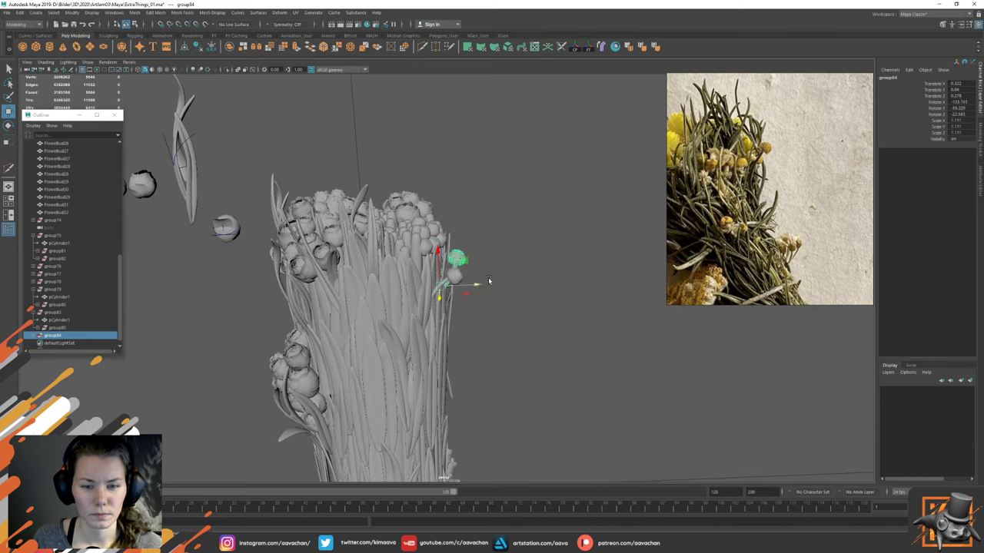
middle_click_drag(506, 269, 473, 258, "alt")
key("e")
left_click_drag(439, 267, 431, 259)
key("w")
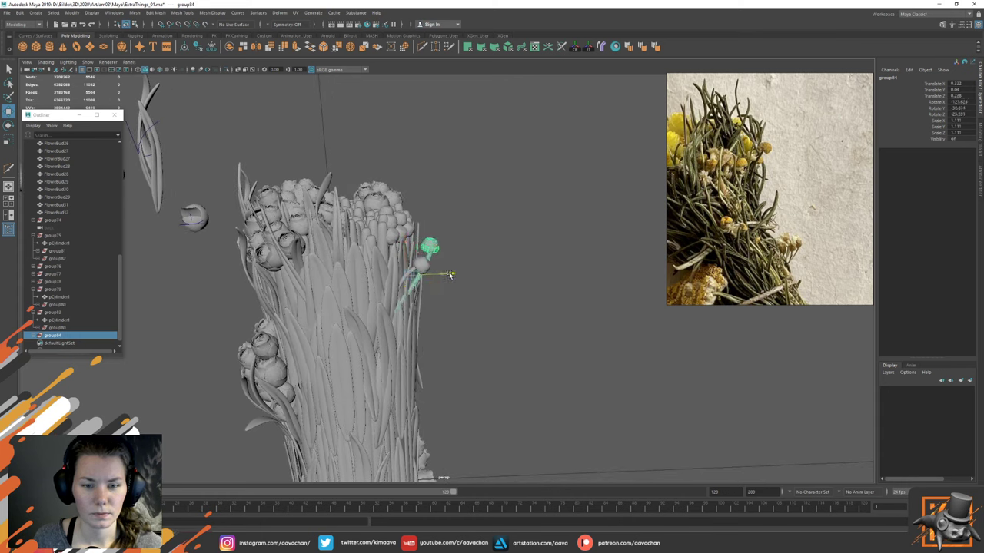
Step: Move the rotated bud copy down along the bundle, away from the tip cluster
left_click_drag(446, 275, 427, 318, "alt")
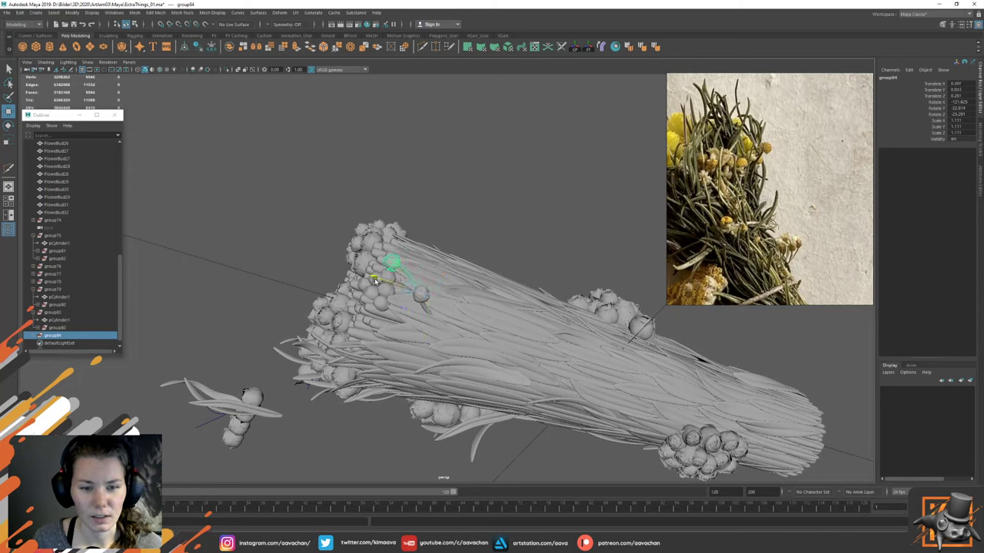
left_click_drag(375, 281, 425, 294)
left_click_drag(511, 273, 420, 289, "alt")
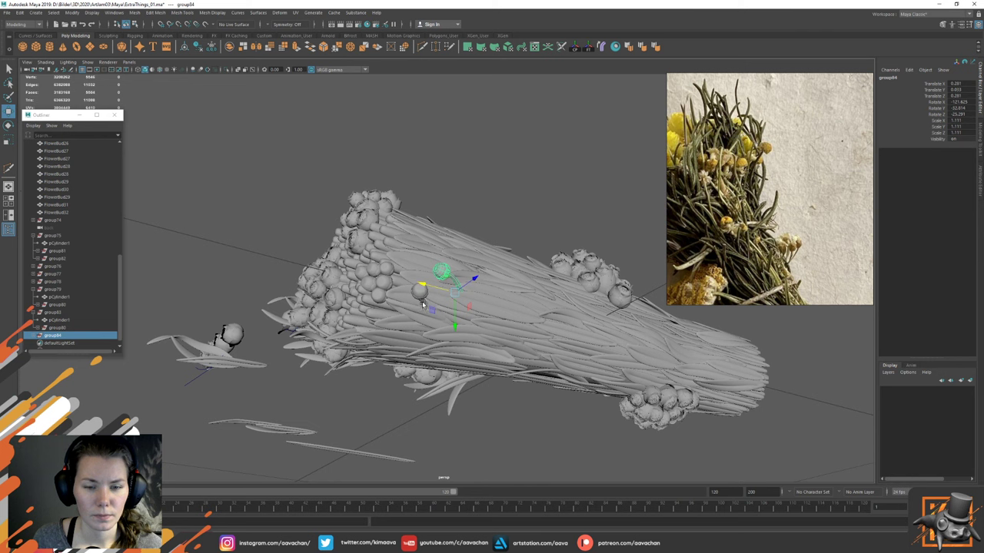
Step: Move the bent-stem bud group83 down the bundle and position it just below its copy
left_click(422, 301)
left_click(51, 312)
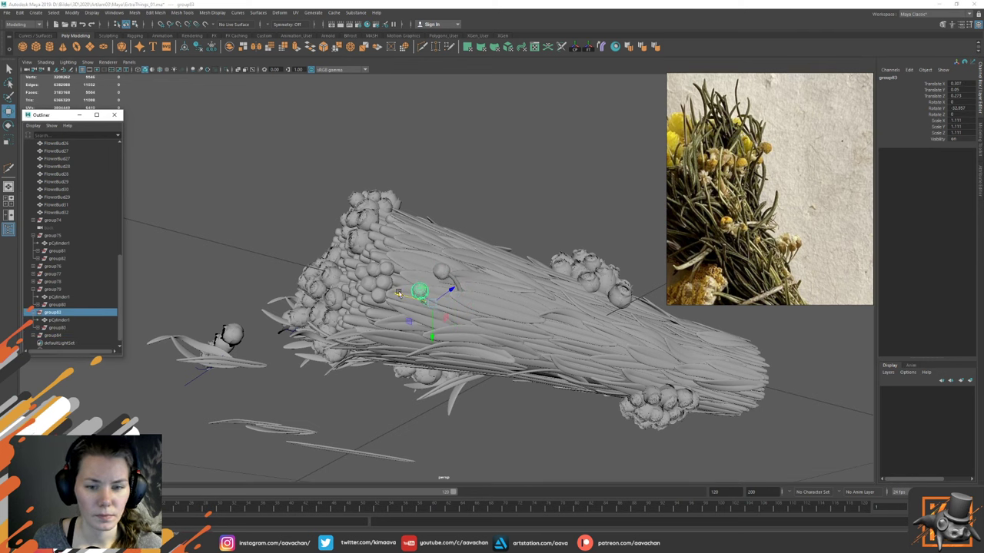
left_click_drag(398, 293, 445, 302)
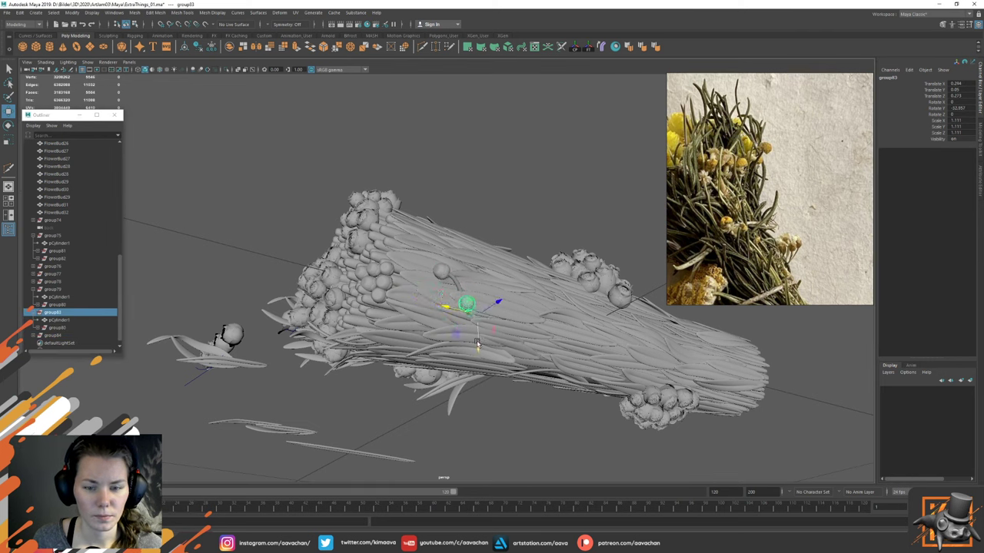
left_click_drag(476, 343, 478, 350)
left_click_drag(451, 312, 442, 310)
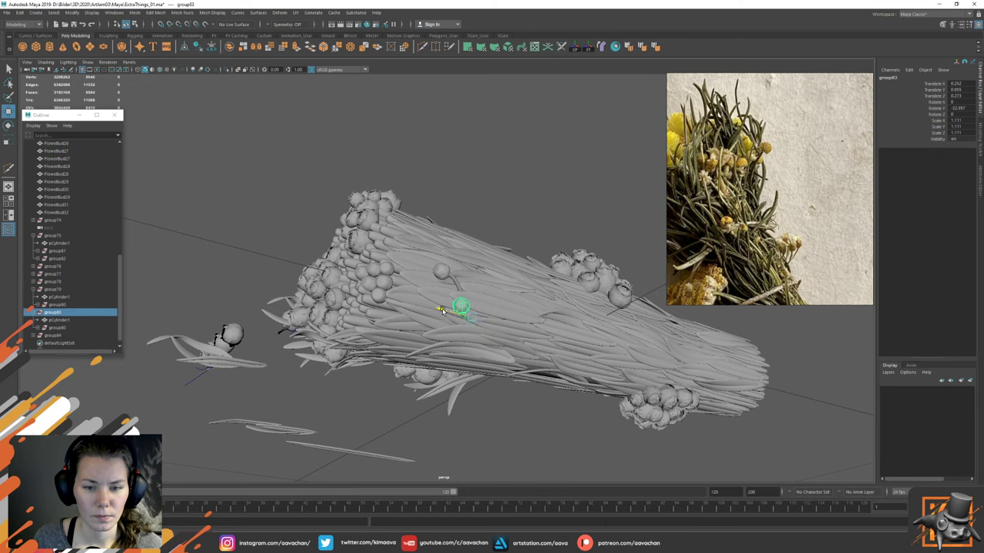
Step: Duplicate bent-stem bud group84, then rotate the copy and move it beside the other two bent-stem buds, toward the tip cluster
left_click(524, 207)
left_click_drag(524, 207, 456, 286, "alt")
left_click(57, 335)
key("f")
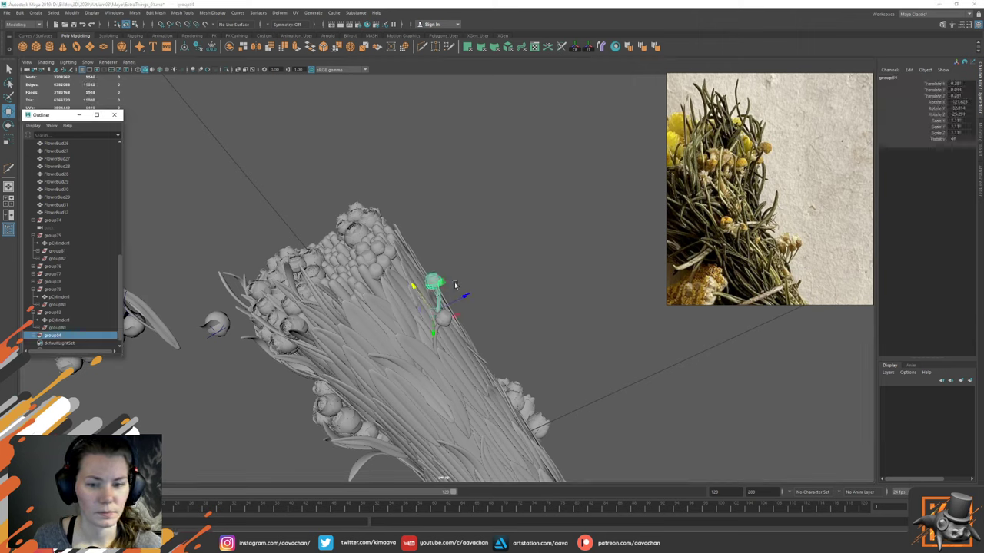
key("ctrl+d")
left_click_drag(478, 280, 467, 295, "alt")
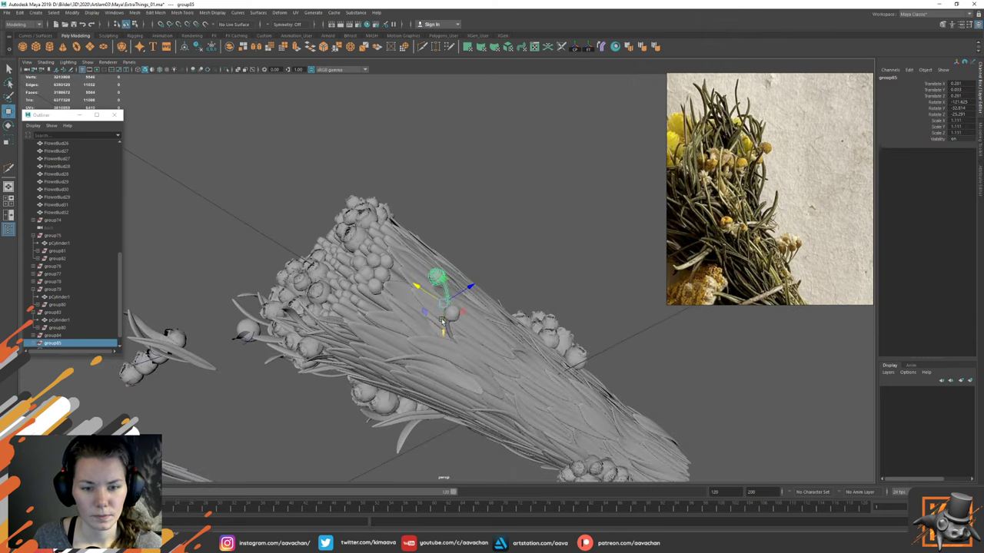
key("e")
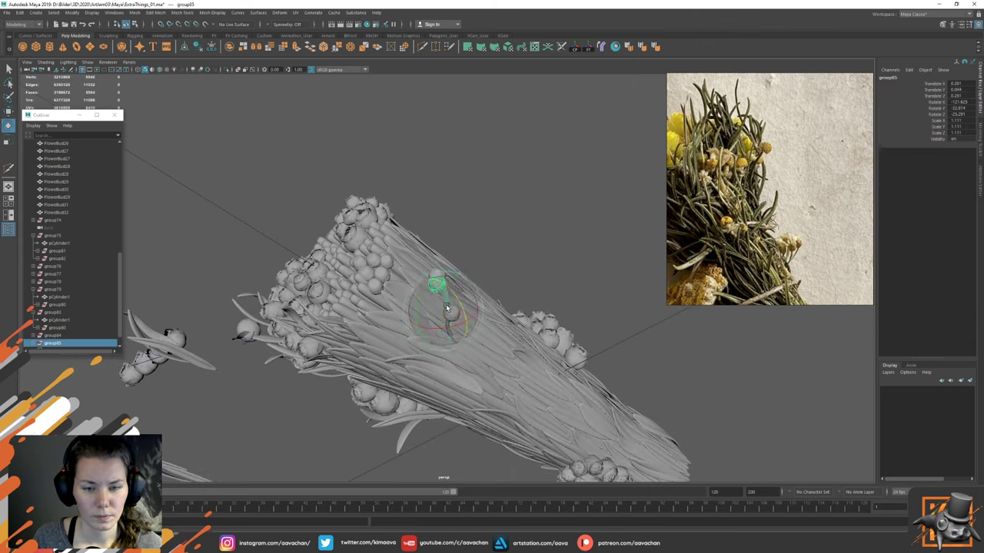
left_click_drag(445, 307, 391, 296)
key("w")
left_click_drag(419, 334, 417, 324)
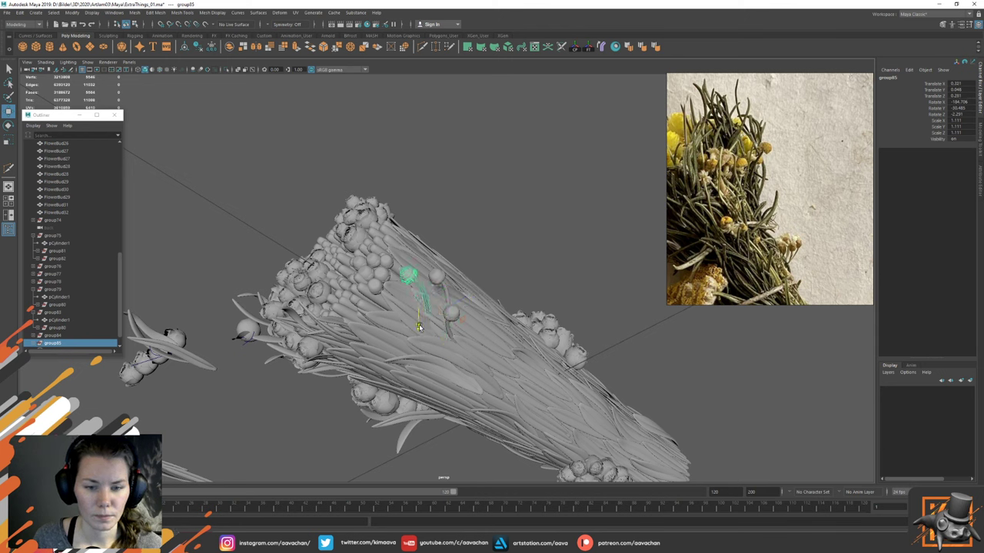
Step: Select the faces of the leaf below the new bud copy's stem and rotate that leaf
left_click(435, 327)
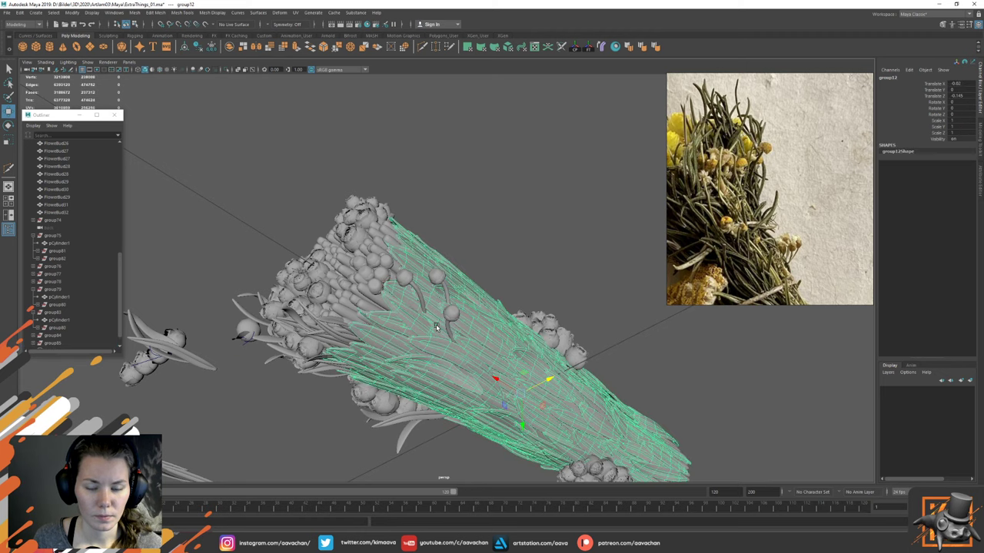
scroll(484, 298, "up", 5)
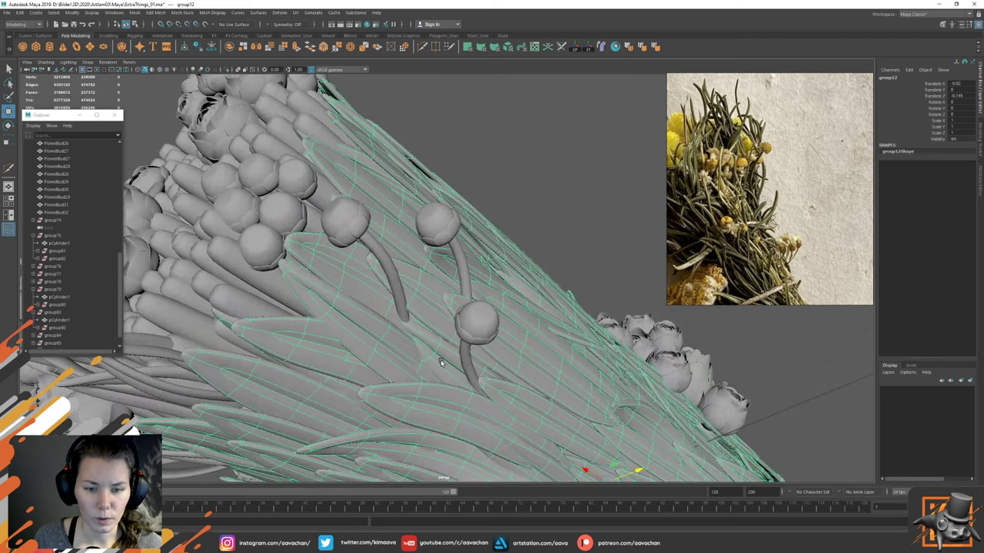
right_click(439, 335)
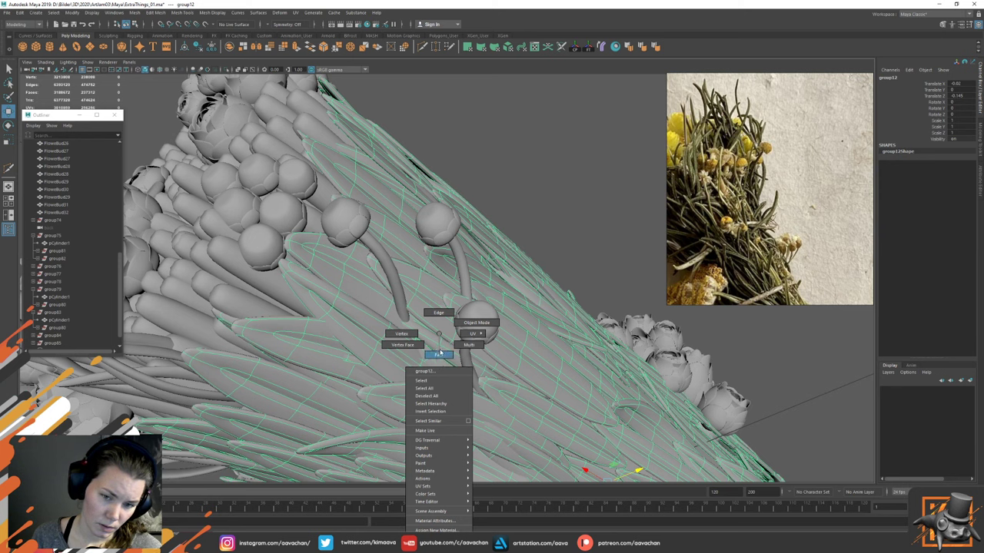
left_click(438, 354)
left_click(434, 363)
key("e")
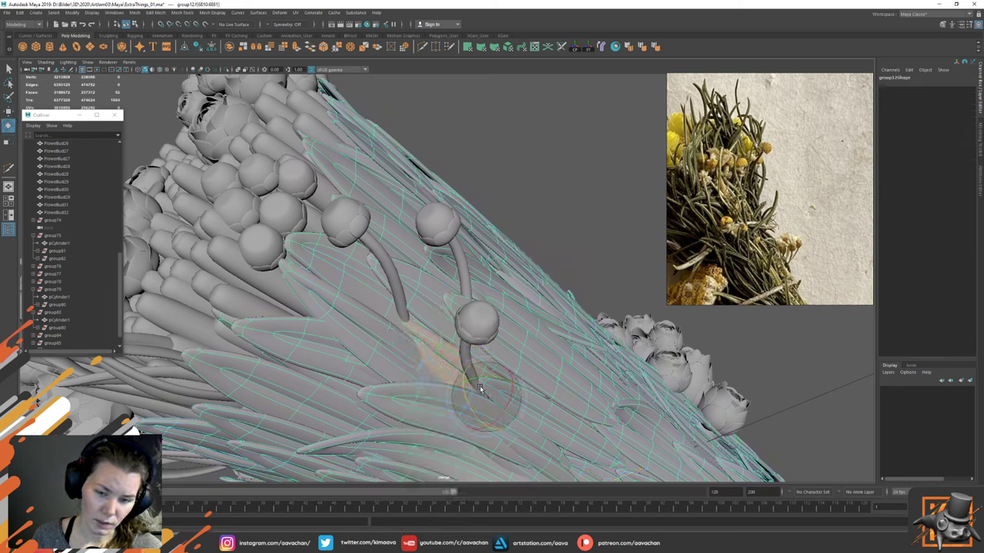
mouse_move(483, 389)
left_mouse_down()
mouse_move(510, 395)
mouse_move(465, 396)
left_mouse_up()
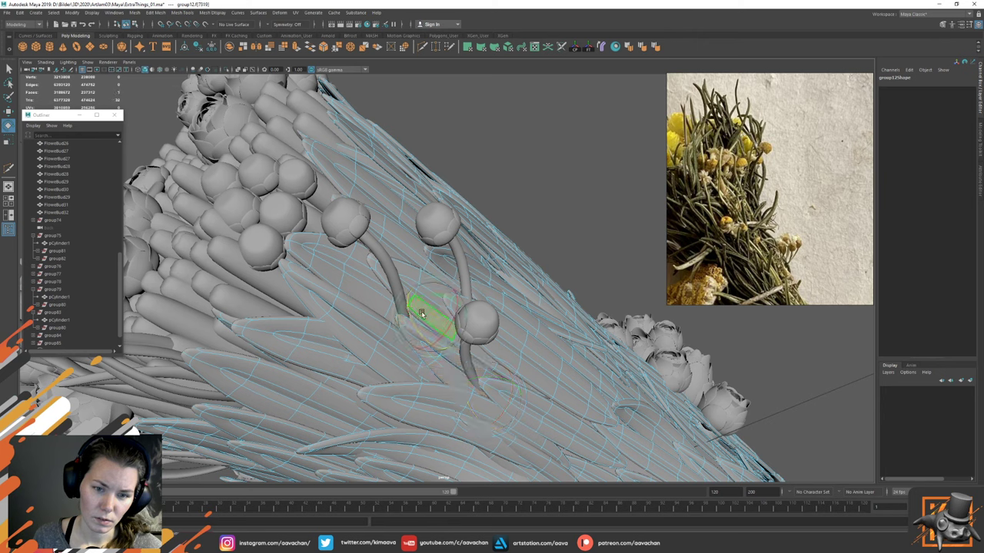
Step: Select the leaf vertices around the foot of the new bud copy's stem and move them to adjust the leaf there
right_click_drag(566, 220, 538, 234)
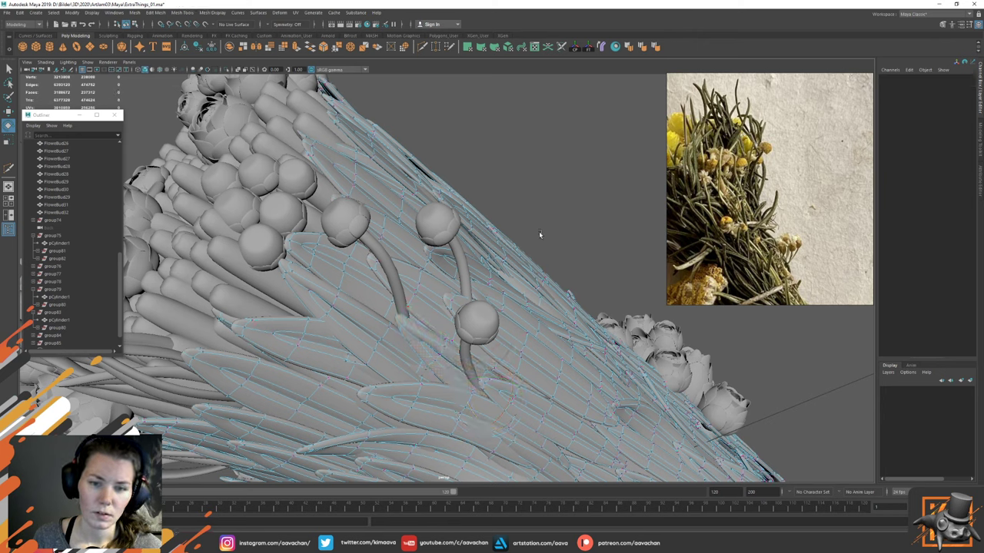
left_click(407, 305)
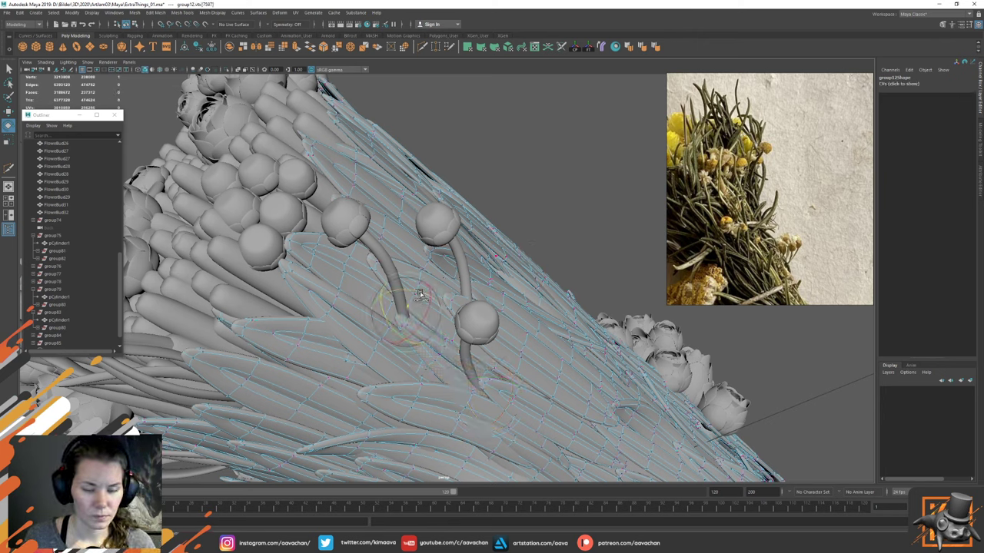
key("shift+period")
key("w")
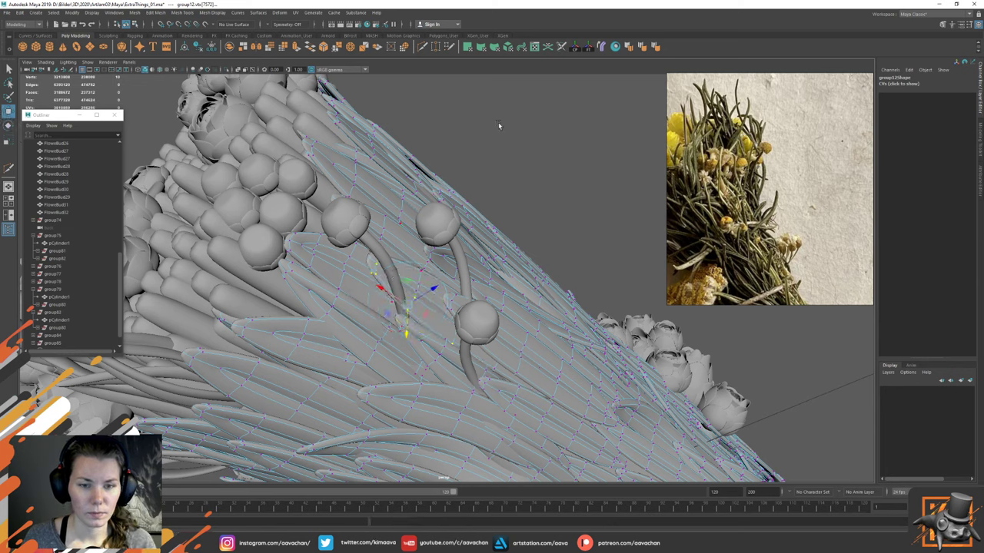
key("F8")
Step: Refine the rotation and position of bud copy group85 so its stem runs into the leaves and its head tilts toward the tip cluster
left_click(54, 344)
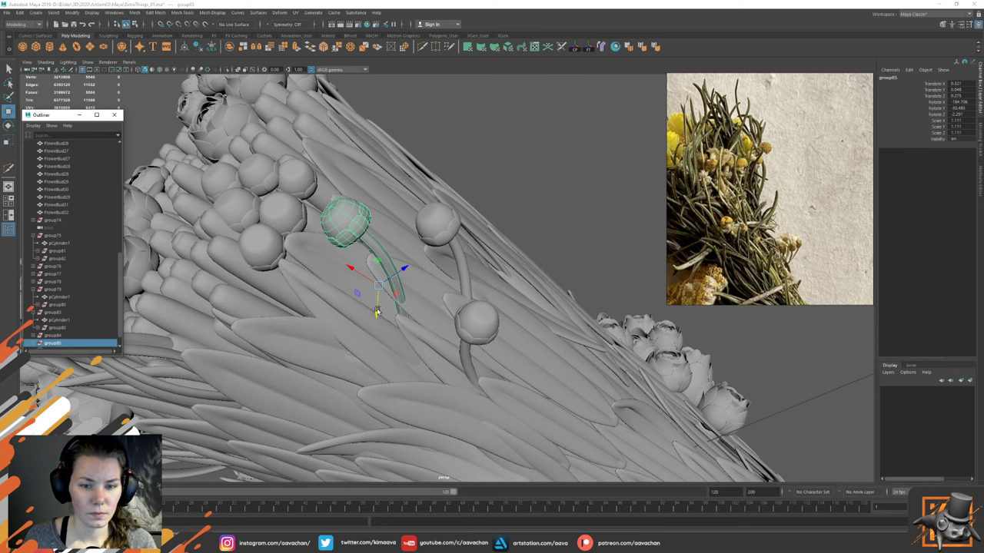
key("e")
left_click_drag(385, 306, 354, 273)
key("w")
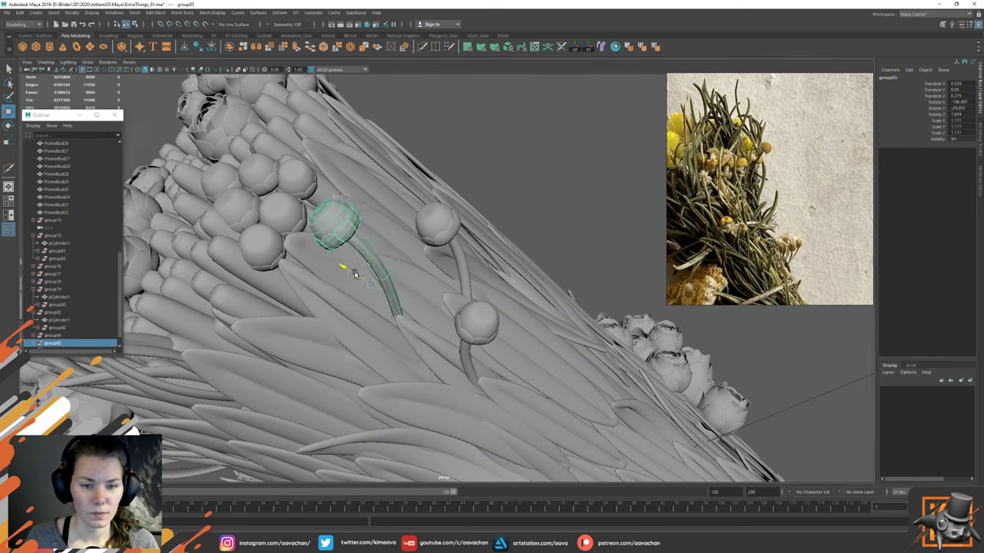
key("e")
left_click_drag(394, 304, 394, 307)
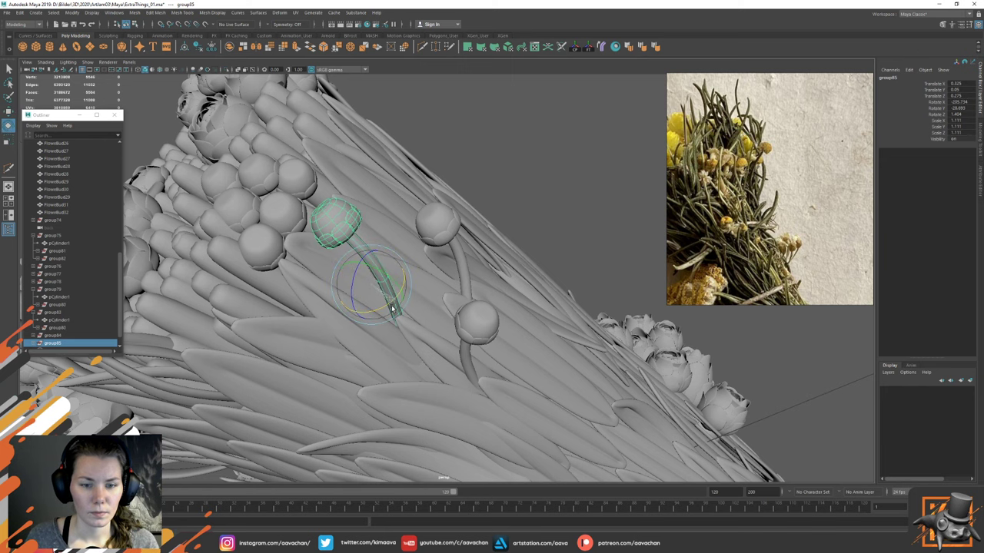
left_click_drag(354, 269, 369, 314)
key("w")
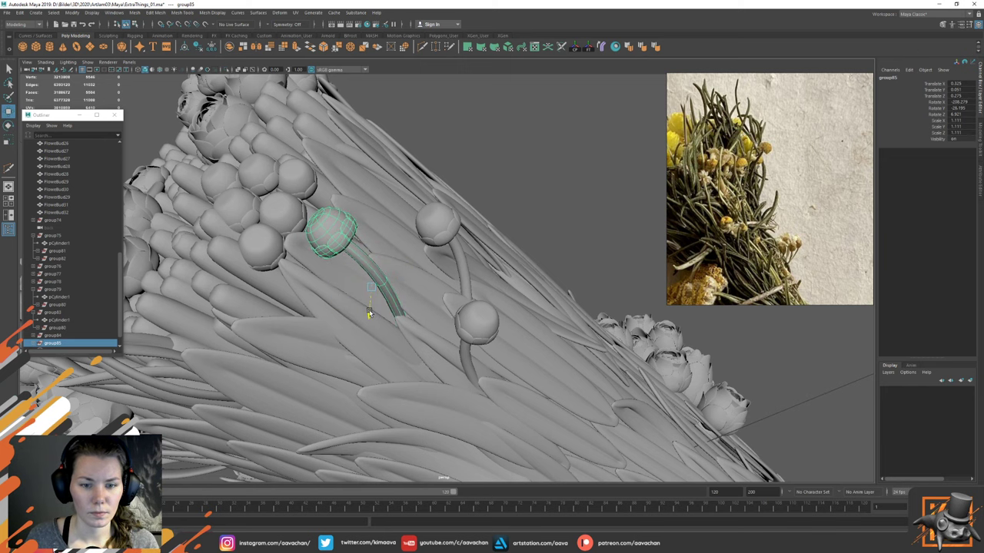
Step: Duplicate stemmed bud group79 from the tip cluster and move the copy down the bundle between the bent-stem buds
right_click_drag(548, 330, 478, 201, "alt")
left_click(512, 267)
left_click_drag(543, 284, 486, 332, "alt")
right_click_drag(430, 308, 580, 377, "alt")
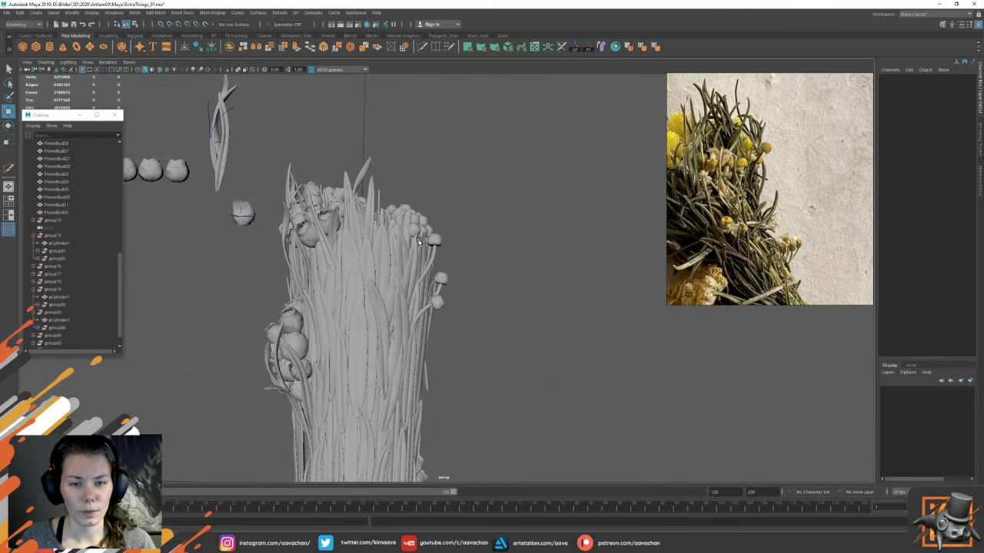
left_click(418, 226)
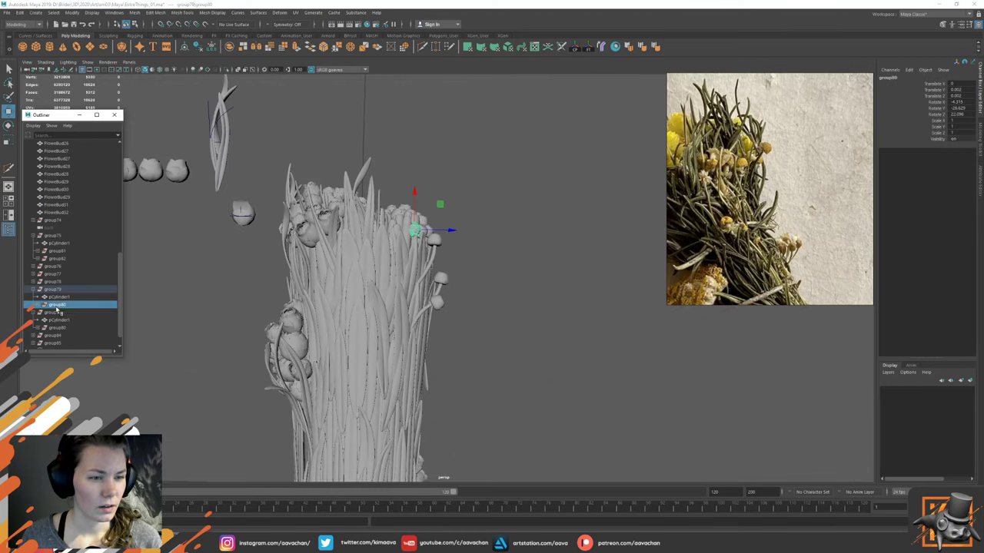
left_click(54, 290)
left_click(407, 244)
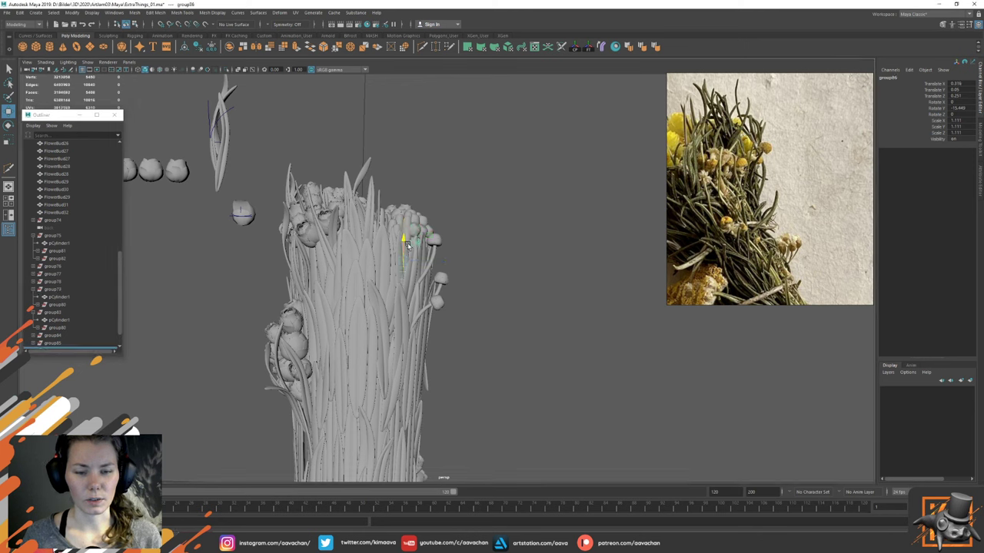
left_click_drag(475, 286, 431, 336, "alt")
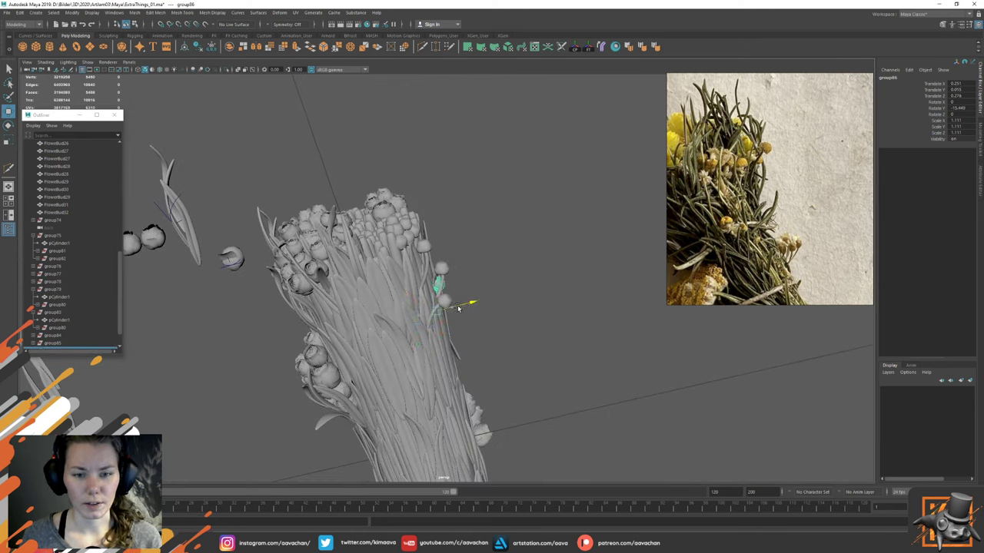
key("f")
left_click_drag(515, 256, 452, 335, "alt")
left_click_drag(417, 306, 394, 317)
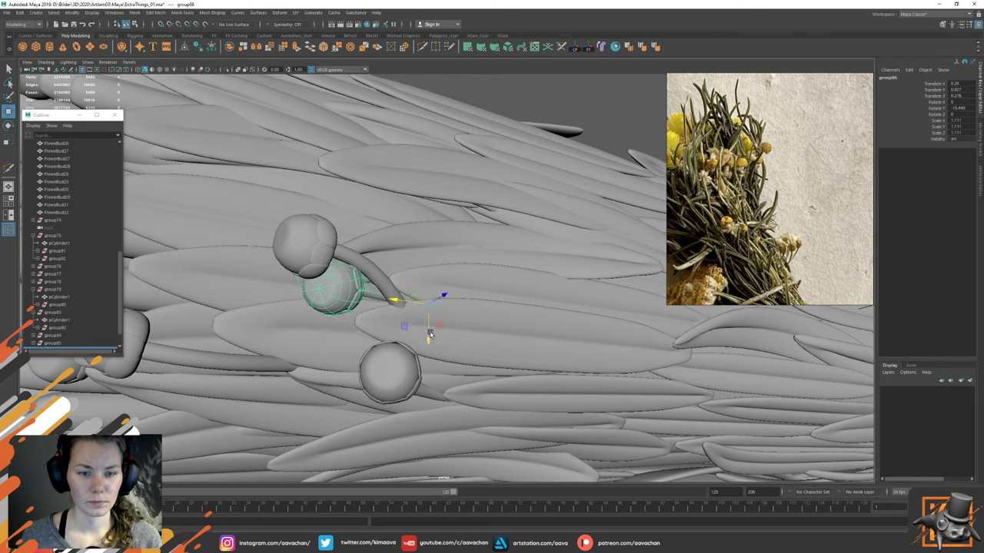
Step: Rotate the bud copy slightly so it sits between its two neighbours with its stem buried in the leaves
key("e")
left_click_drag(407, 334, 477, 275)
key("w")
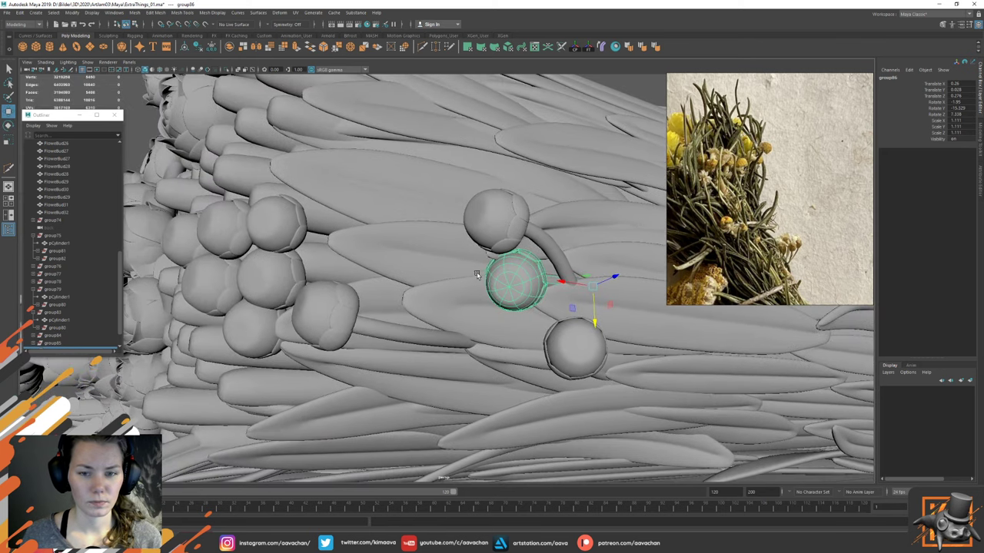
key("e")
left_click_drag(589, 294, 597, 275)
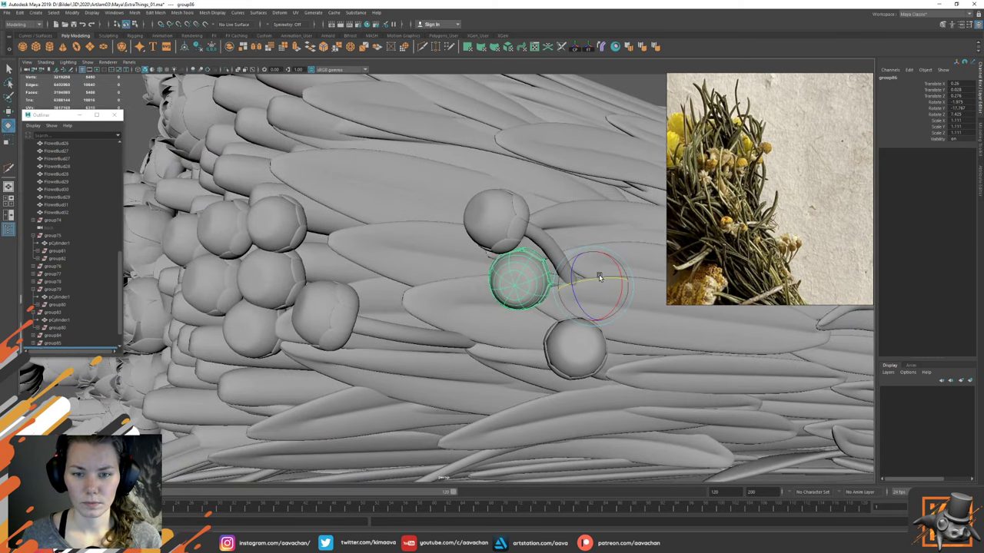
key("w")
Step: Duplicate the middle bud, move the copy toward the tip cluster and rotate it around its stem
left_click_drag(551, 314, 462, 264, "alt")
key("ctrl+d")
key("e")
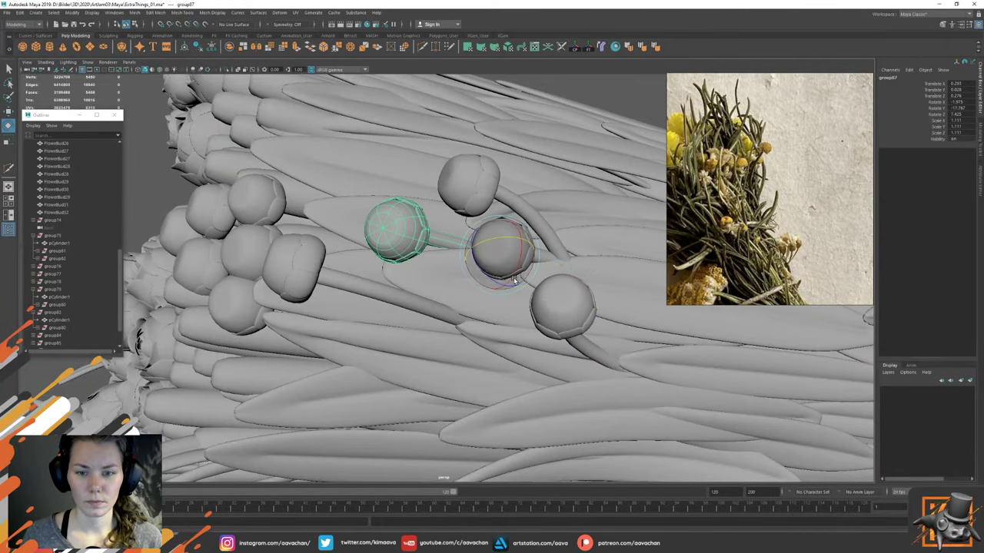
left_click_drag(506, 238, 450, 254)
key("w")
Step: Select only the head subgroup of bud group87 and lower it closer to the leaves
left_click(367, 166)
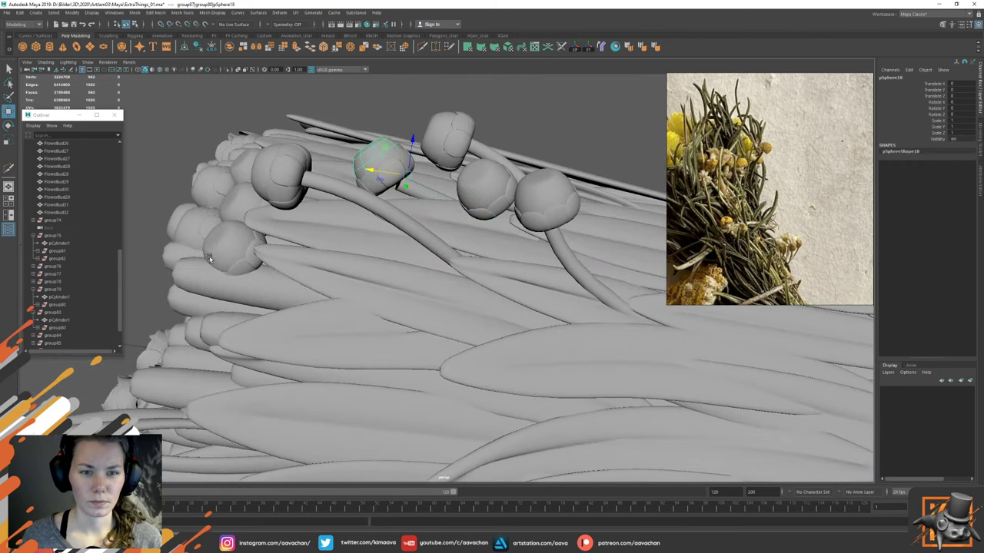
scroll(50, 330, "down", 2)
left_click(35, 328)
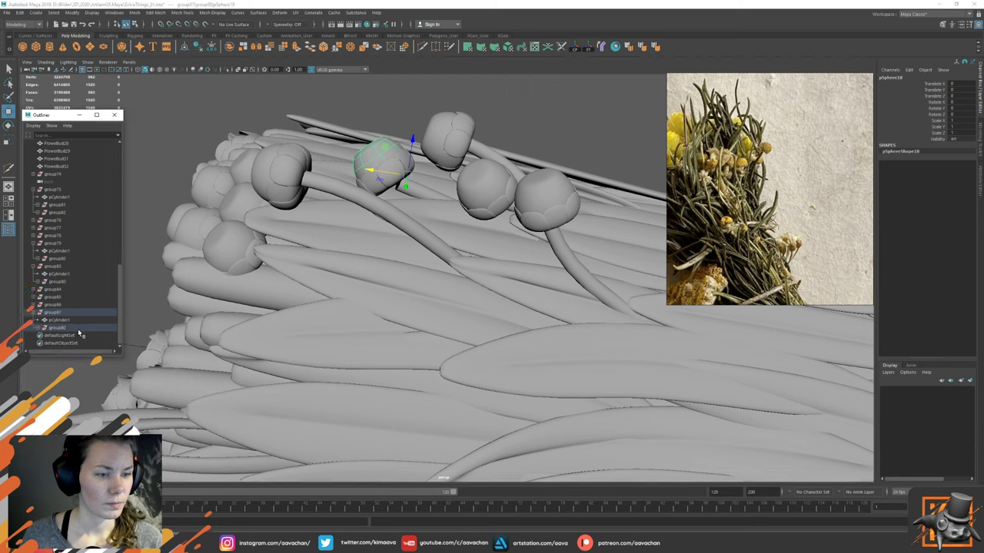
left_click(61, 329)
left_click_drag(384, 137, 380, 148)
Step: Rotate and lower the stem cylinder of bud group87 to follow its head
left_click(421, 193)
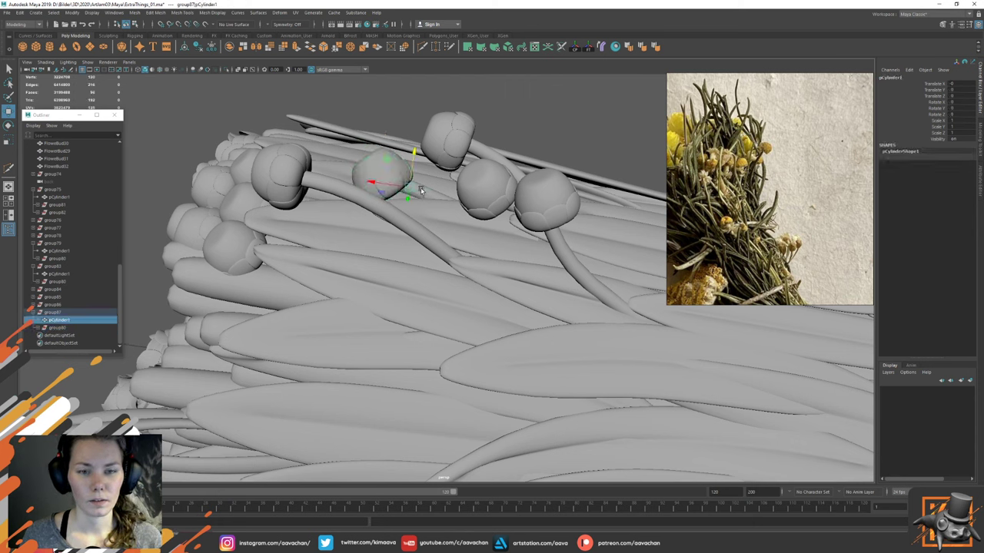
key("e")
key("w")
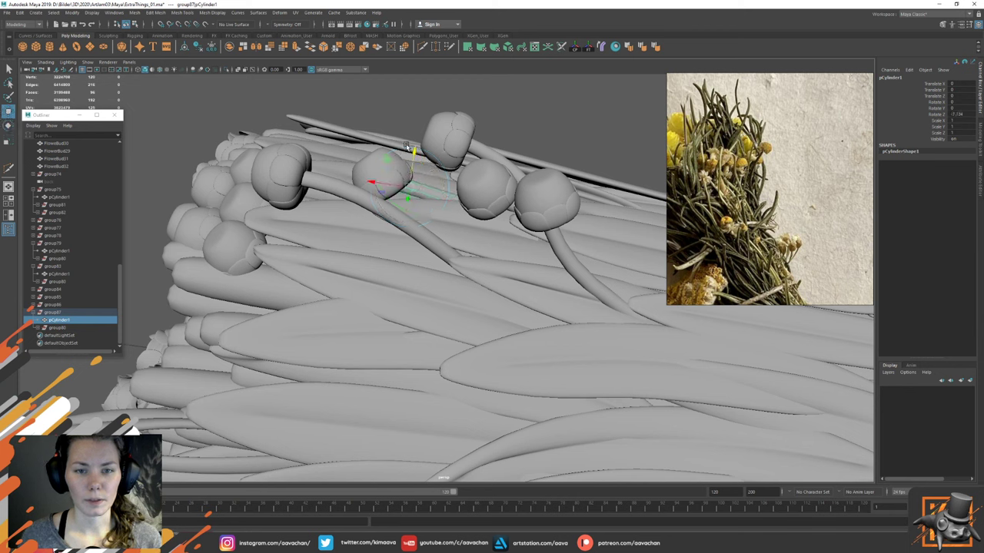
left_click_drag(408, 148, 408, 159)
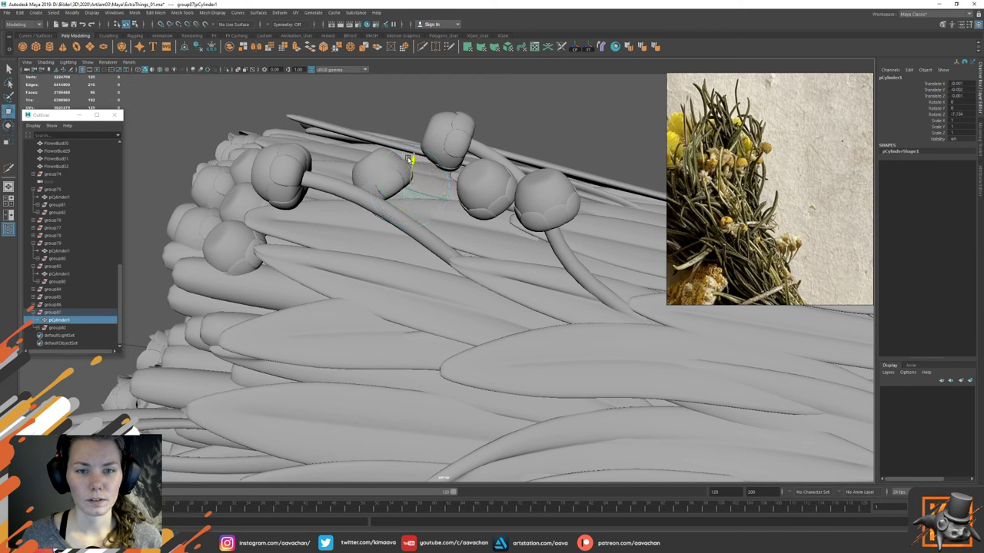
Step: Rotate the head of bud group87 and shift it slightly to fit the end of its stem
left_click(363, 176)
left_click(59, 329)
left_click_drag(354, 189, 365, 263, "alt")
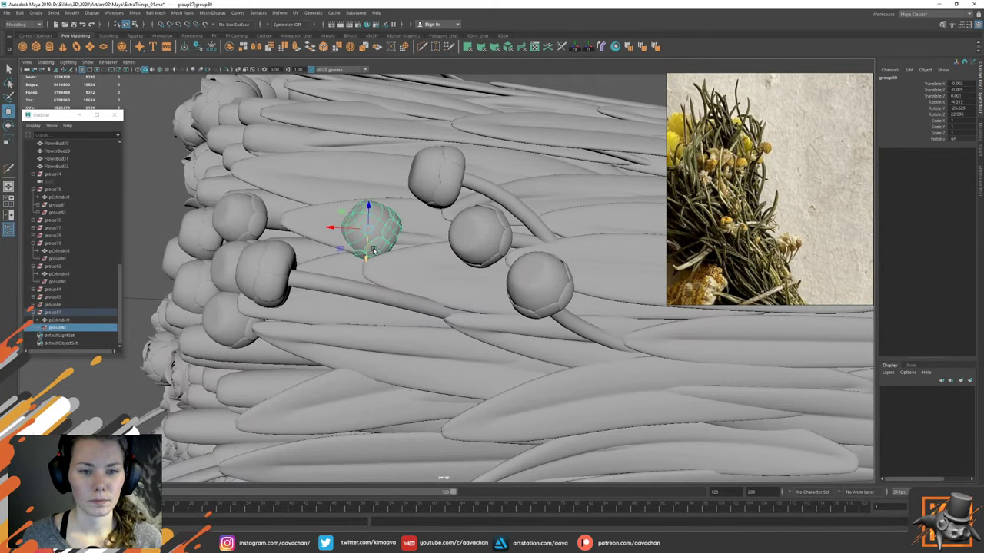
key("e")
left_click_drag(372, 227, 364, 258)
key("w")
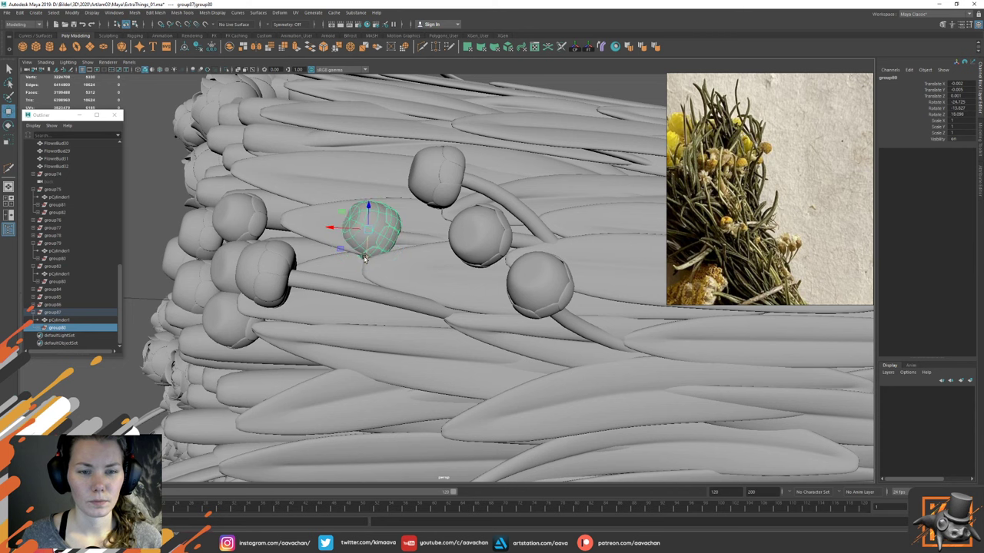
left_click_drag(336, 227, 345, 226)
left_click_drag(420, 219, 408, 201, "alt")
key("e")
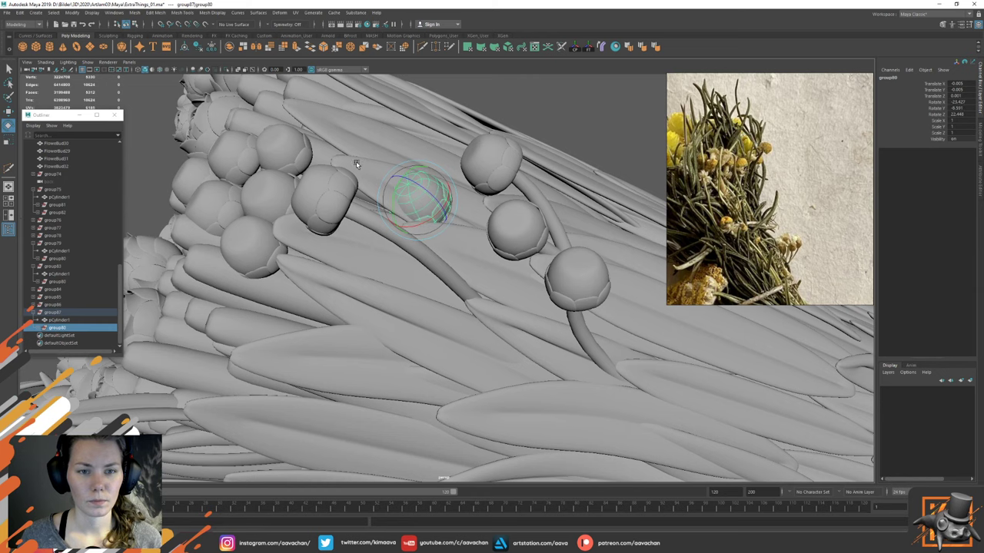
Step: Duplicate the whole bud group87 and move the copy along the bundle toward the tip cluster
left_click(361, 167)
left_click_drag(367, 172, 374, 211, "alt")
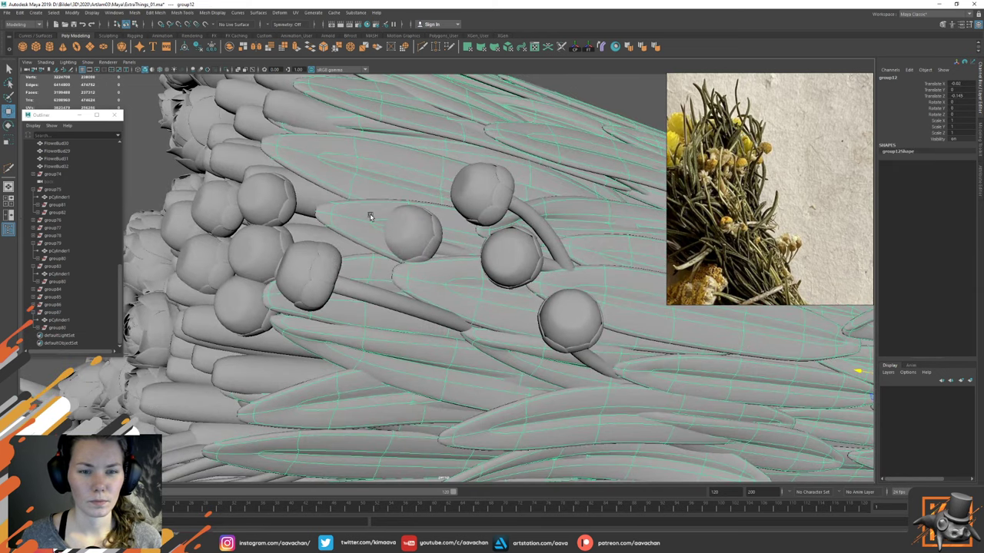
left_click(416, 236)
left_click(65, 313)
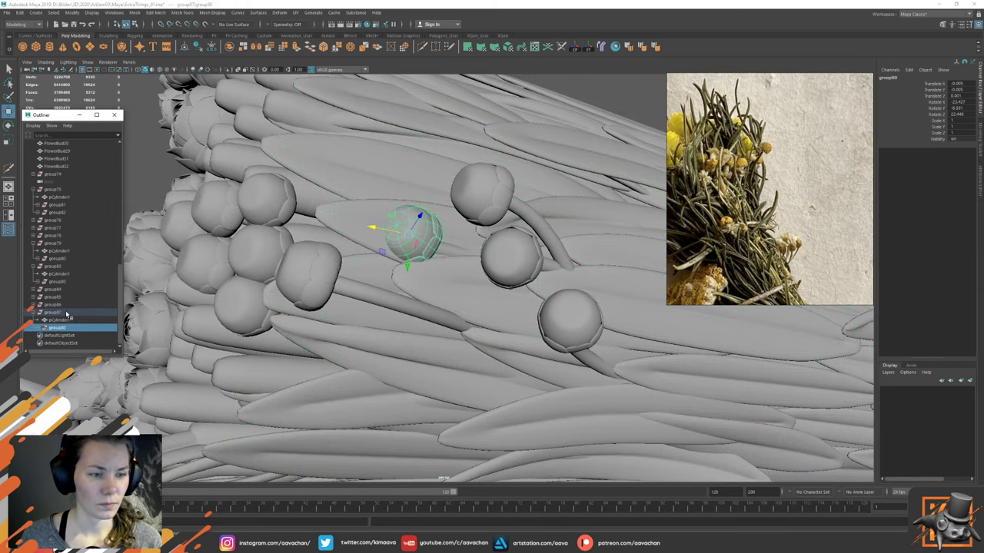
key("ctrl+d")
left_click_drag(469, 254, 403, 246)
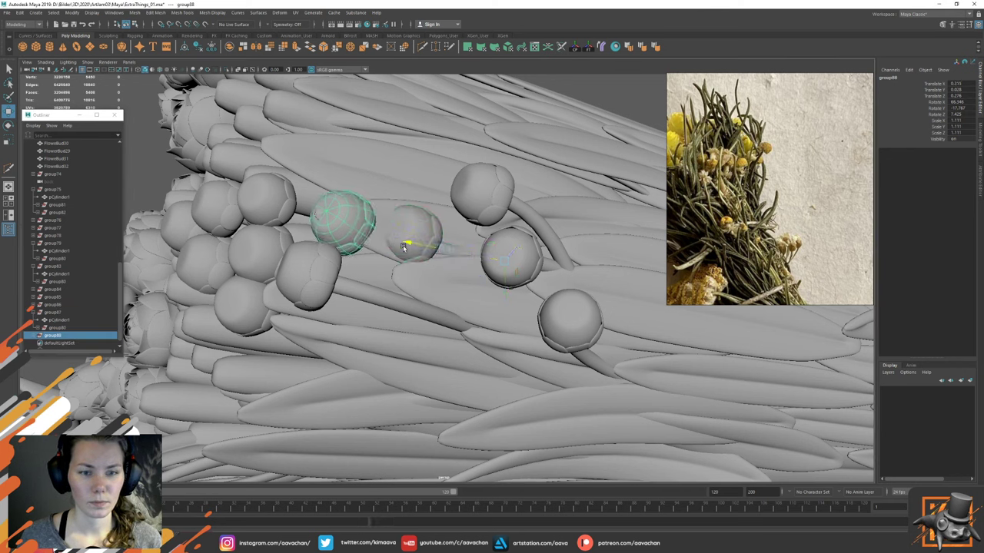
Step: Settle bud group88 into the tip cluster, duplicate it, and lower the copy into the gap beneath it
left_click_drag(441, 277, 442, 289)
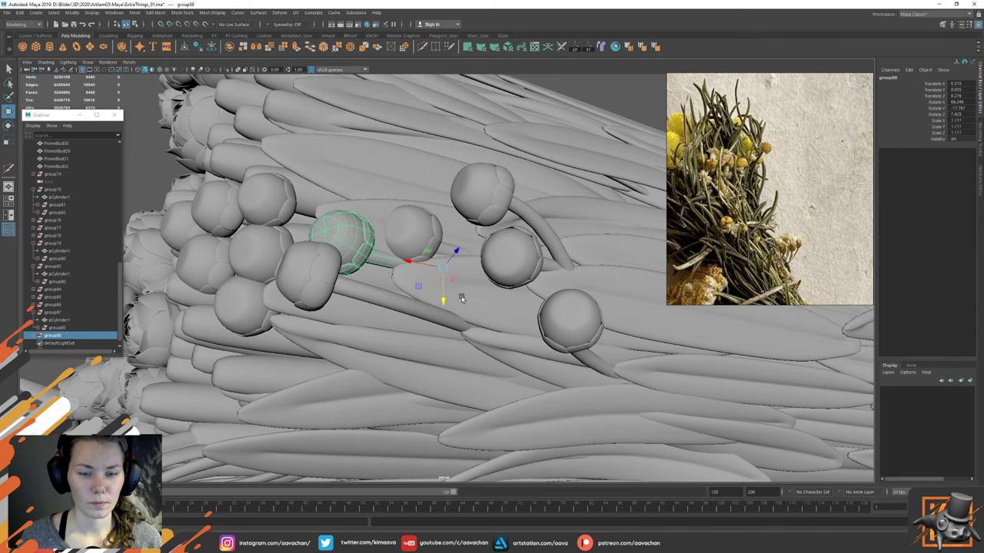
left_click_drag(415, 265, 426, 299)
key("ctrl+d")
key("ctrl+z")
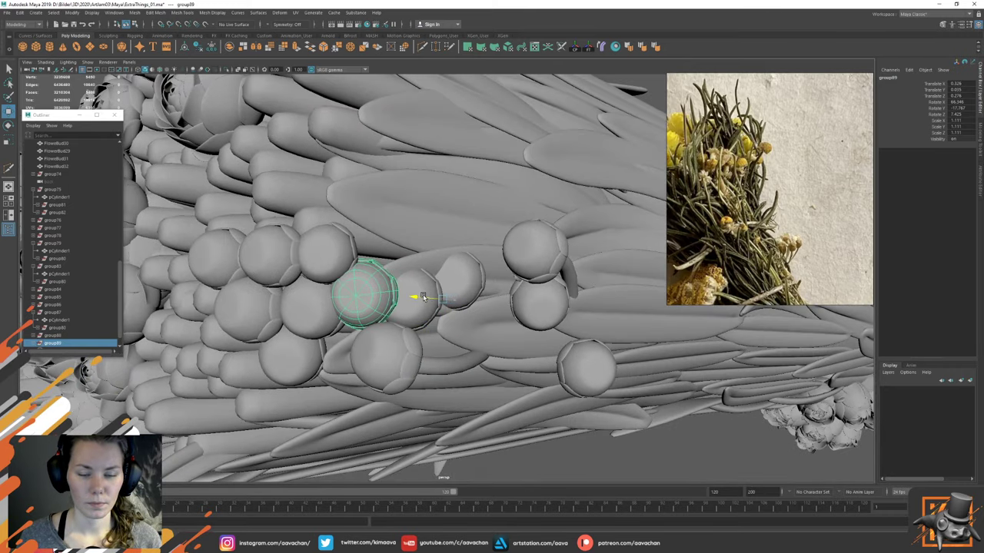
mouse_move(462, 264)
left_mouse_down("alt")
mouse_move(498, 209)
mouse_move(483, 243)
mouse_move(455, 248)
left_mouse_up("alt")
left_click_drag(406, 316, 407, 345)
left_click_drag(358, 285, 373, 288, "alt")
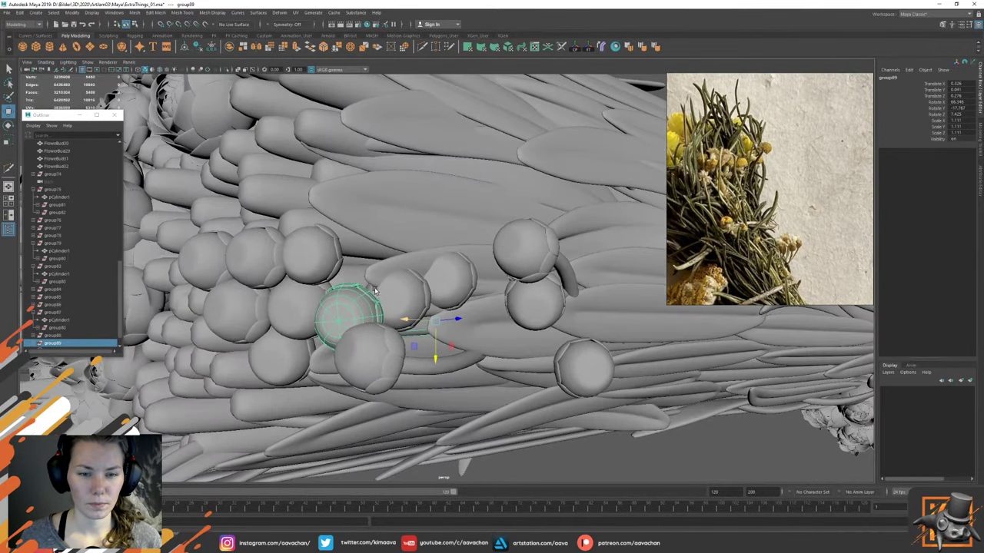
Step: Duplicate bud group89 and move the copy up to the cluster's edge and slightly along the bundle
key("ctrl+d")
left_click_drag(435, 354, 436, 301)
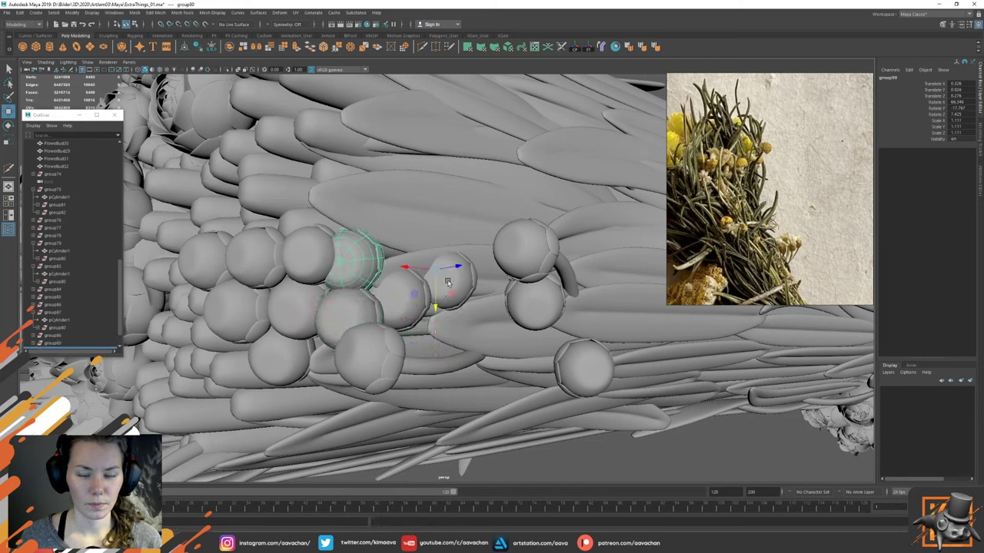
left_click_drag(403, 264, 471, 263)
Step: Select only the head subgroup of bud group90 and rotate it on its stem
key("r")
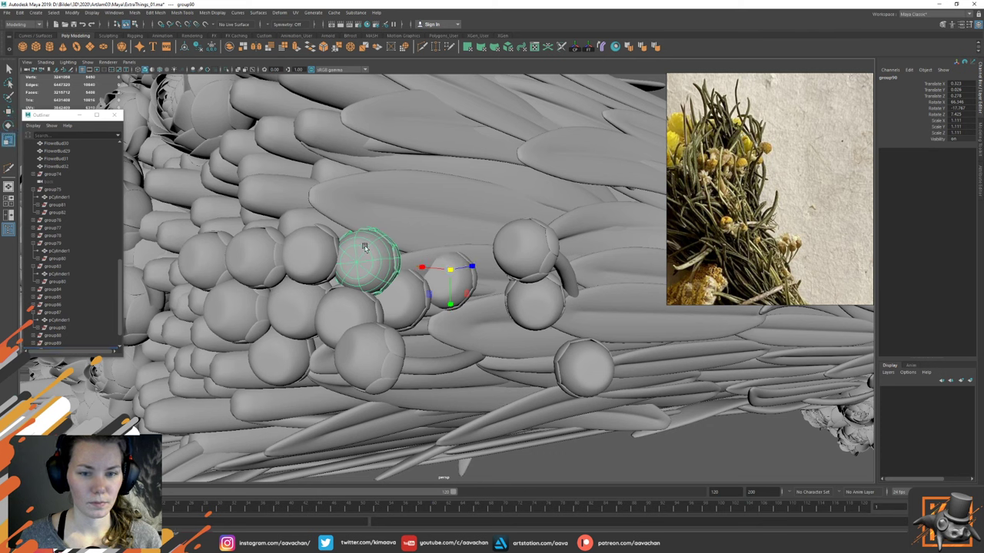
left_click(364, 247)
scroll(97, 331, "down", 1)
left_click(32, 329)
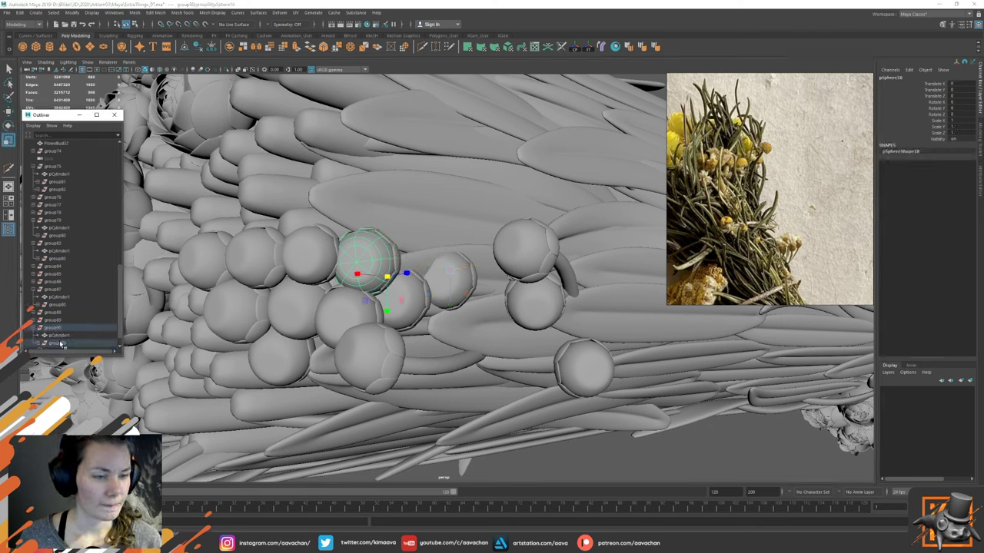
left_click(64, 343)
key("e")
left_click_drag(377, 271, 485, 314)
key("w")
Step: Deselect the bud, check the whole bundle from several angles, and save the scene
left_click(510, 173)
key("f")
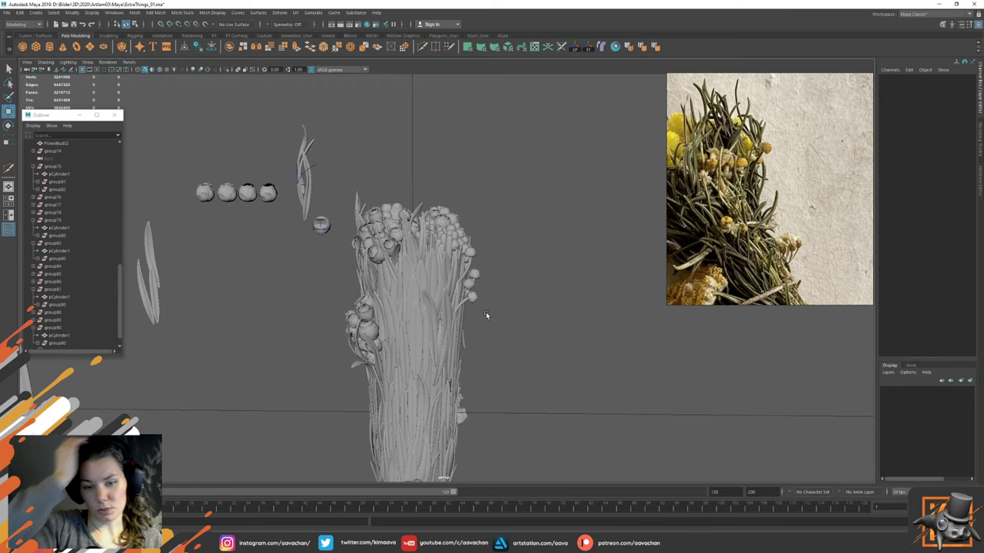
left_click_drag(517, 225, 578, 408, "alt")
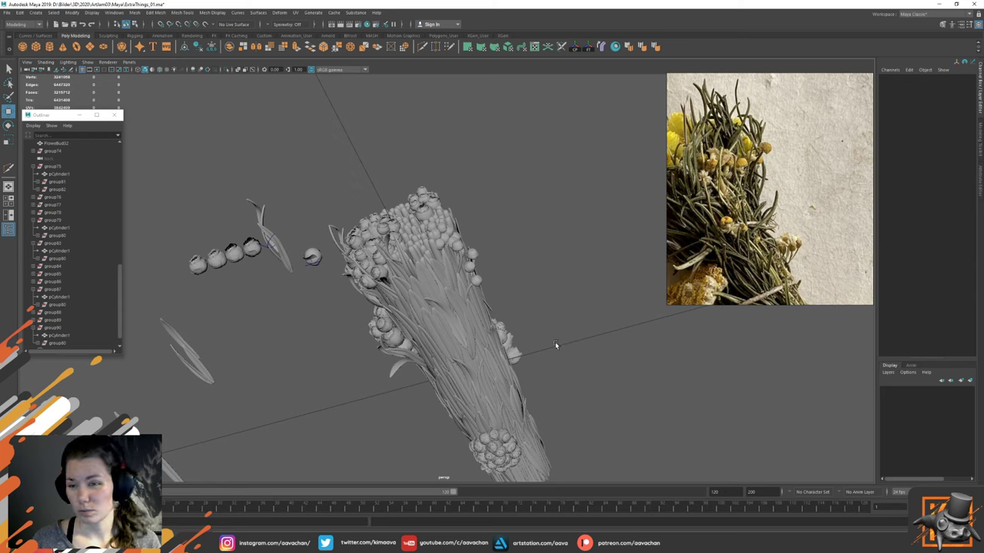
key("ctrl+s")
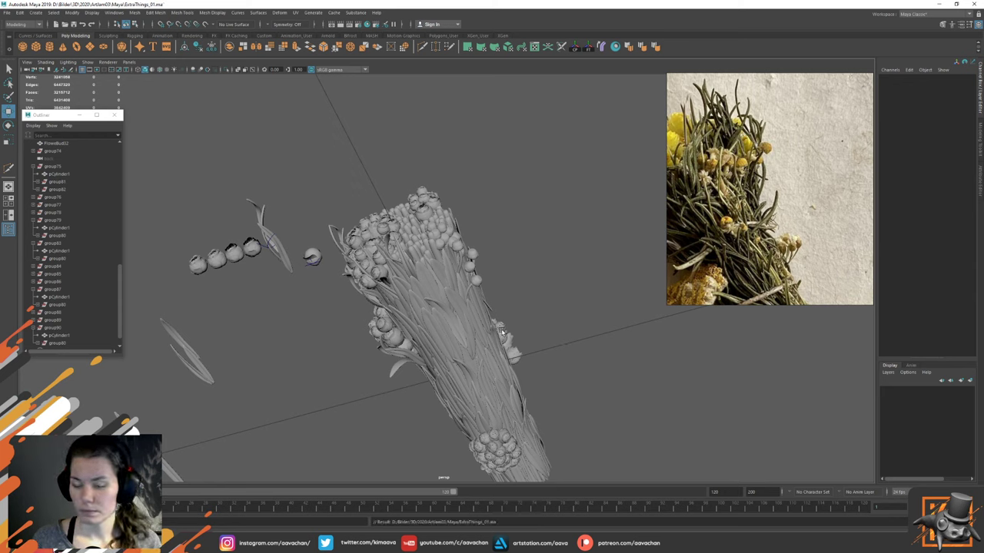
left_click_drag(501, 331, 470, 313, "alt")
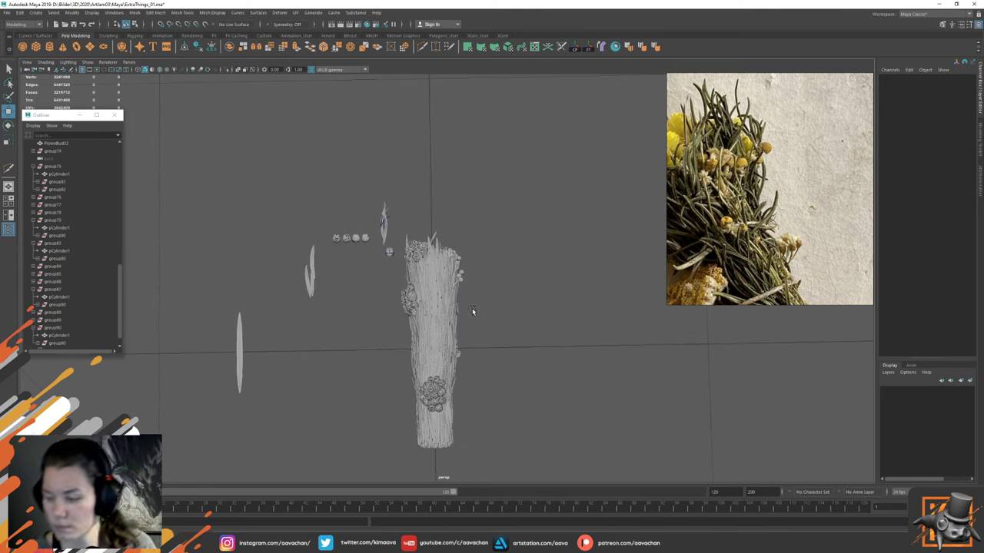
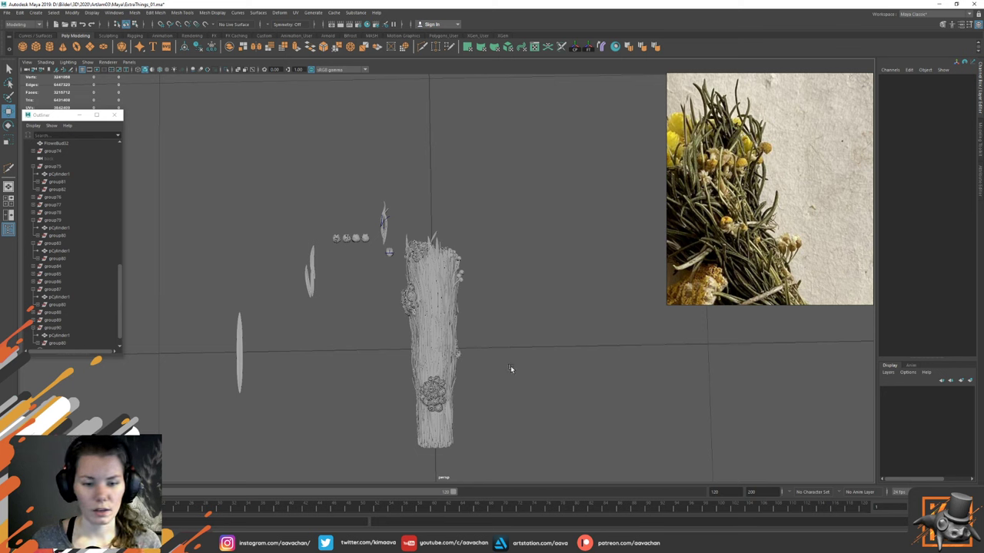
Step: Zoom the reference photo out to compare the full dried bundles with the model
scroll(510, 368, "up", 1)
scroll(762, 242, "down", 3)
scroll(757, 277, "down", 3)
middle_click_drag(761, 287, 756, 191)
middle_click_drag(552, 354, 556, 350, "alt")
left_click_drag(556, 350, 557, 330, "alt")
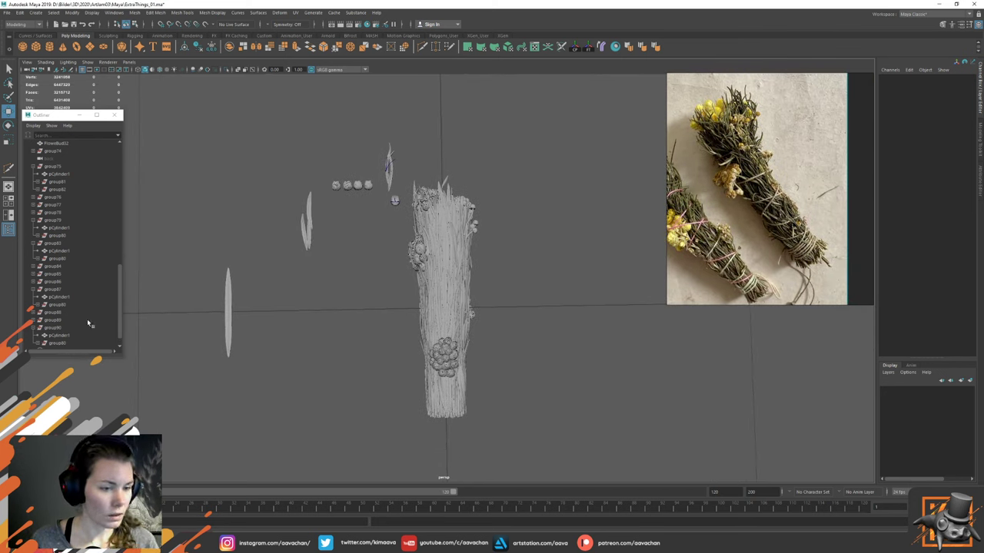
Step: Collapse the expanded bud groups group75, group79, group83, group87 and group90 in the Outliner
left_click(33, 290)
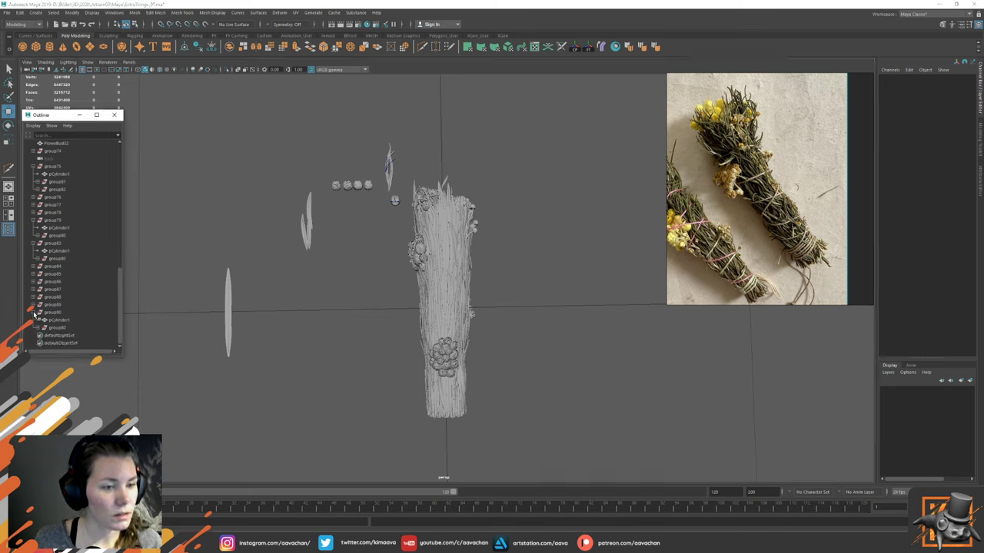
left_click(33, 313)
left_click(34, 235)
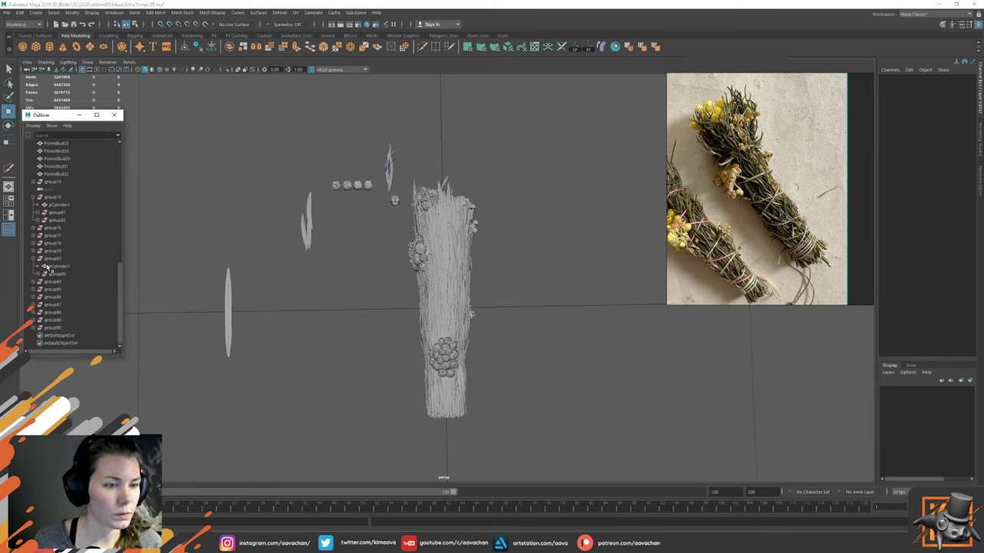
left_click(34, 259)
key("q")
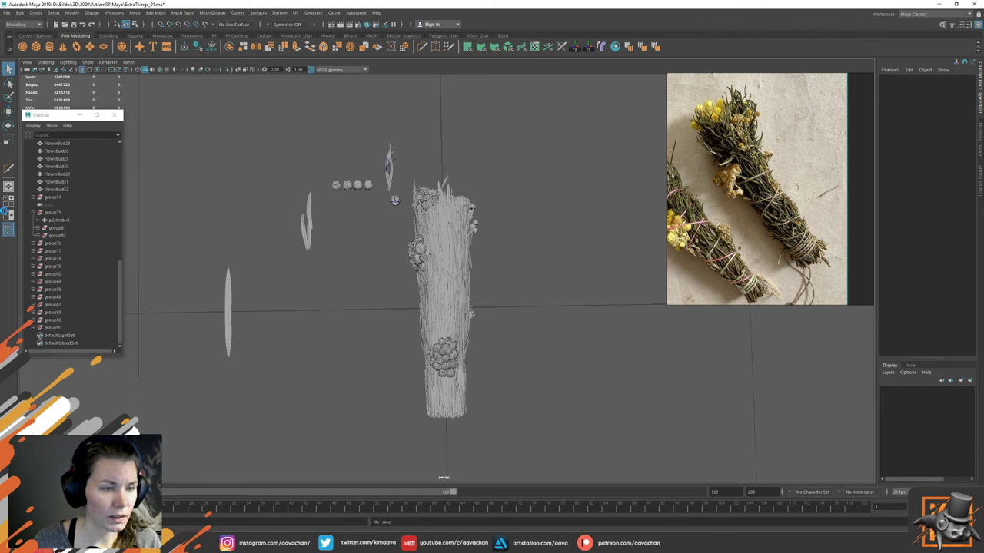
key("w")
left_click(34, 214)
Step: Group all small bud groups from group75 through group90 and name the new group smallFlowers
left_click(57, 237)
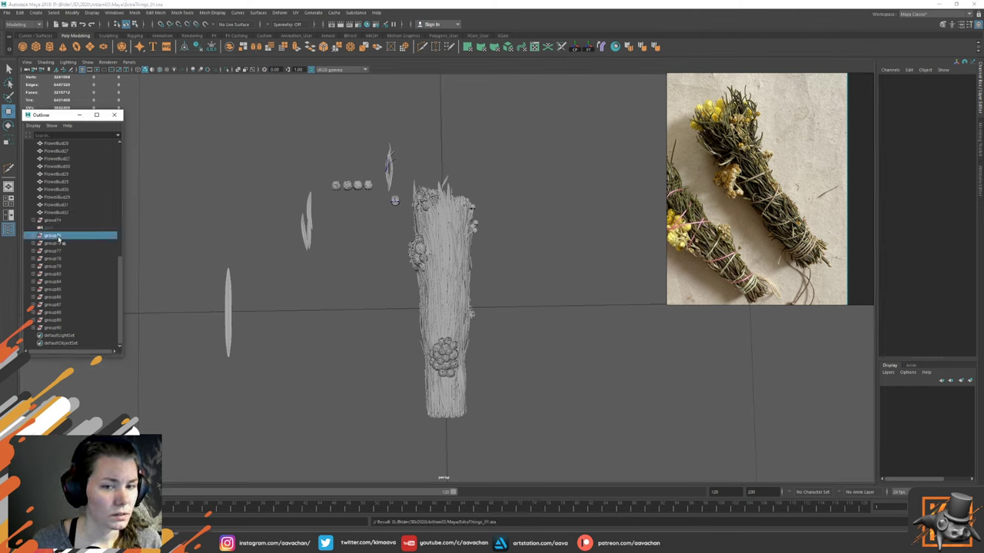
left_click(58, 328, "shift")
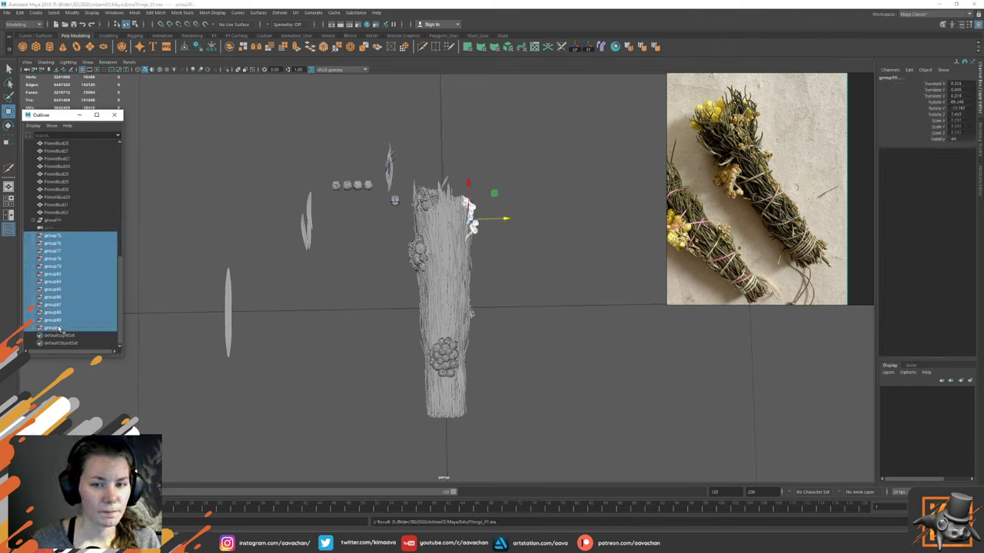
key("ctrl+g")
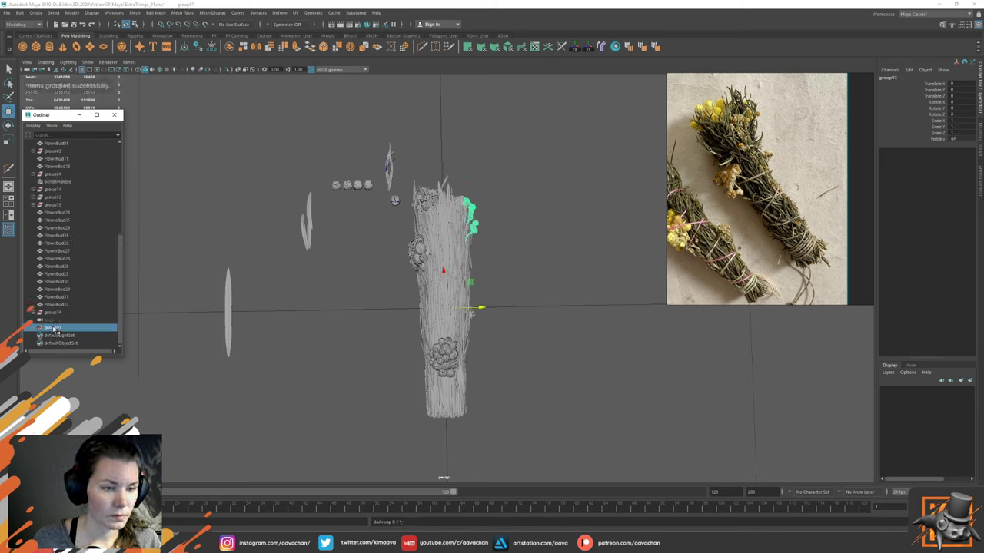
double_click(54, 328)
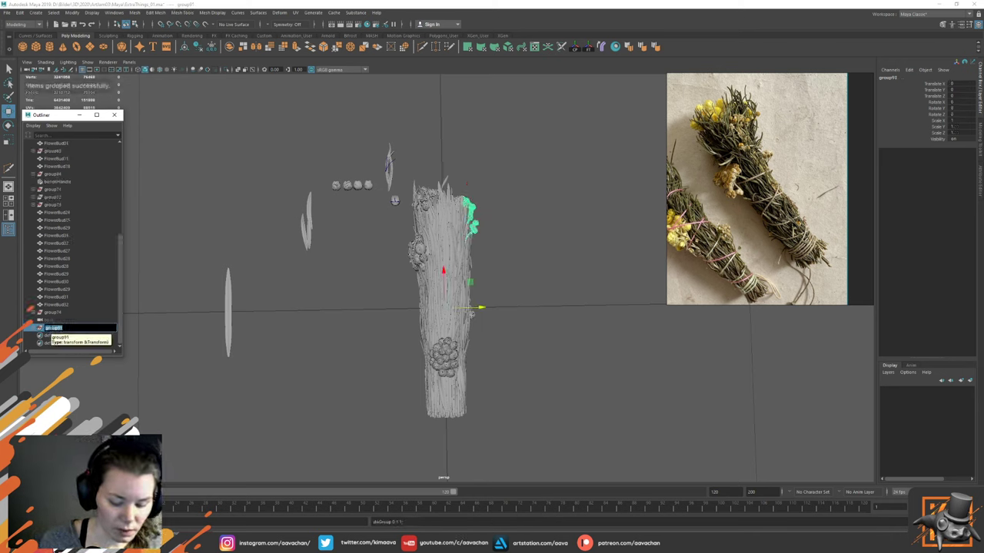
type("smal")
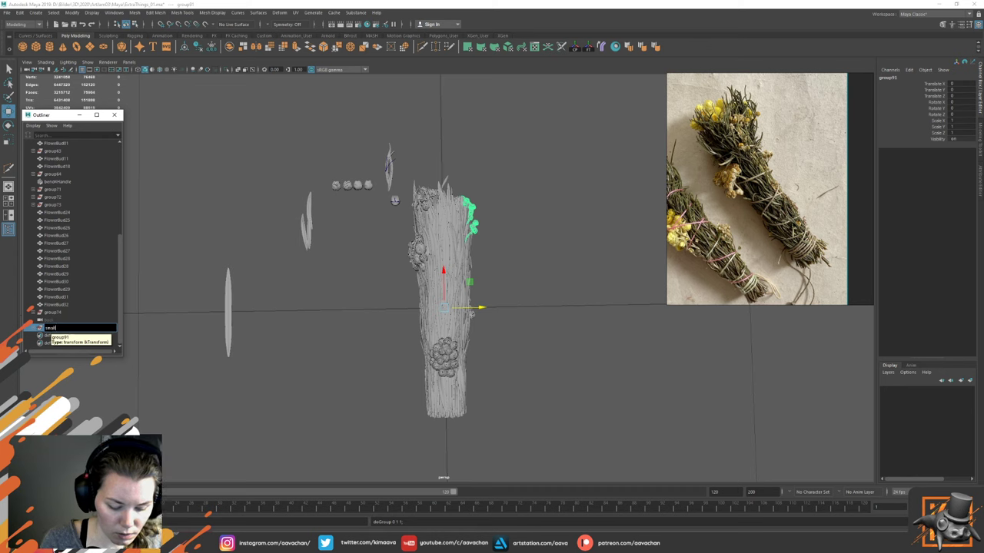
type("lFlowers")
key("Return")
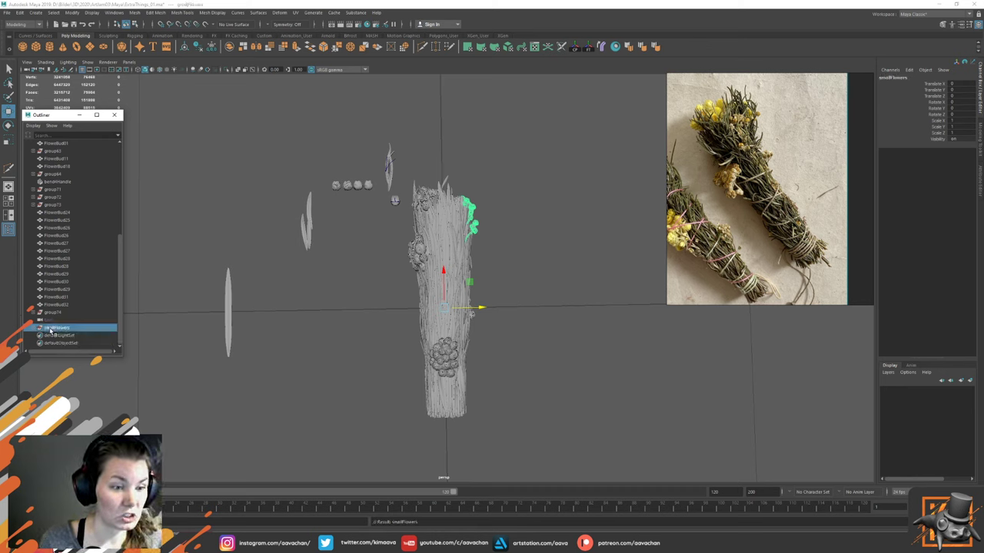
left_click_drag(525, 190, 444, 247, "alt")
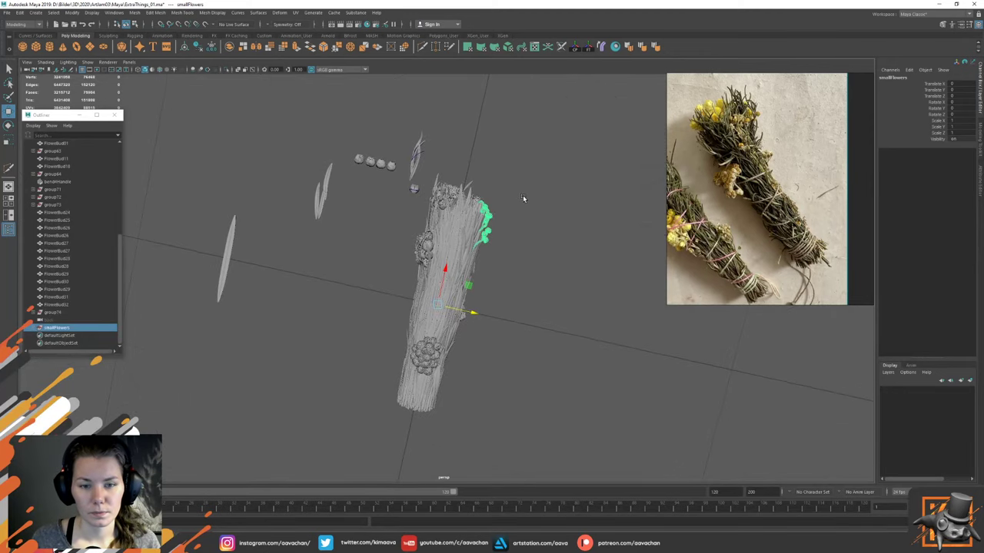
left_click(429, 244)
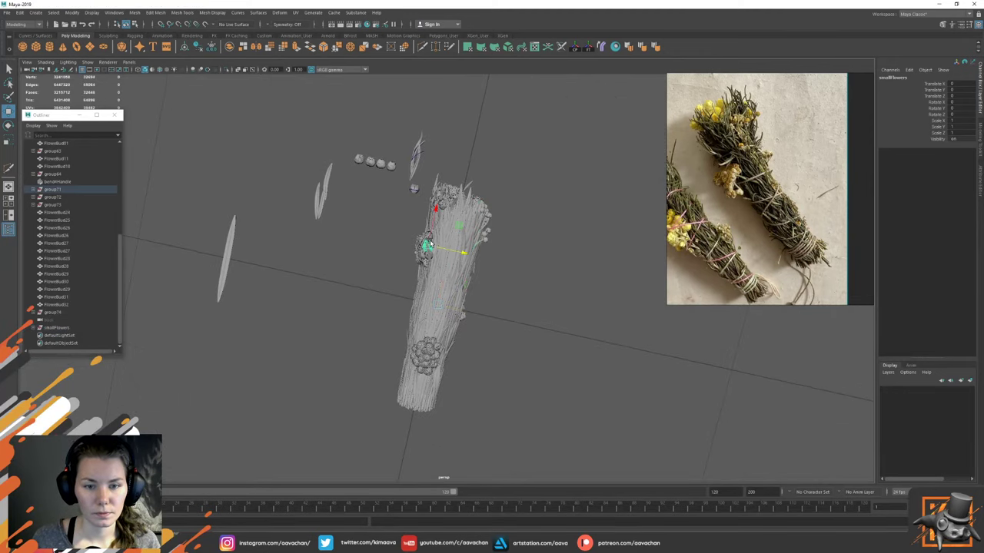
left_click(54, 189)
left_click(60, 197, "ctrl")
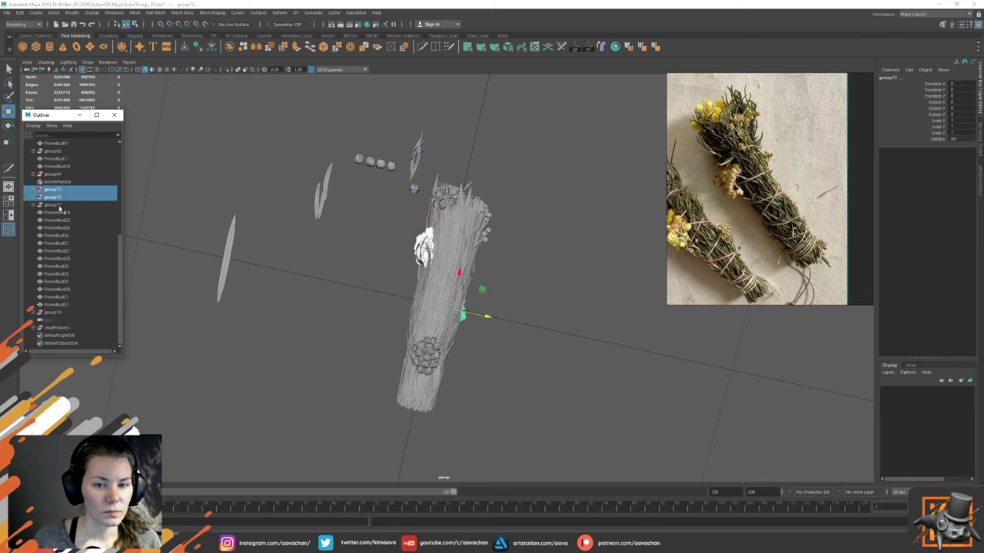
left_click(59, 205, "ctrl")
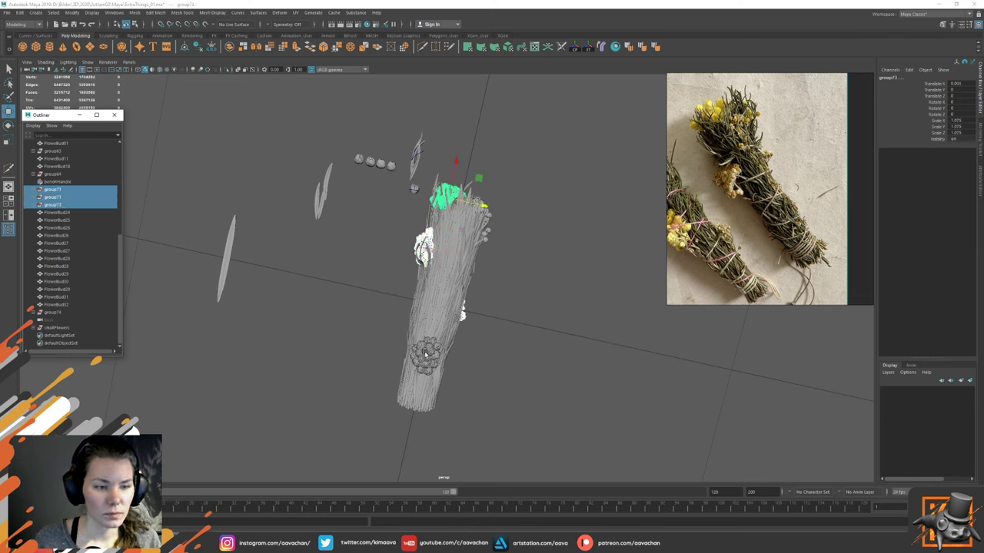
left_click(61, 314, "ctrl")
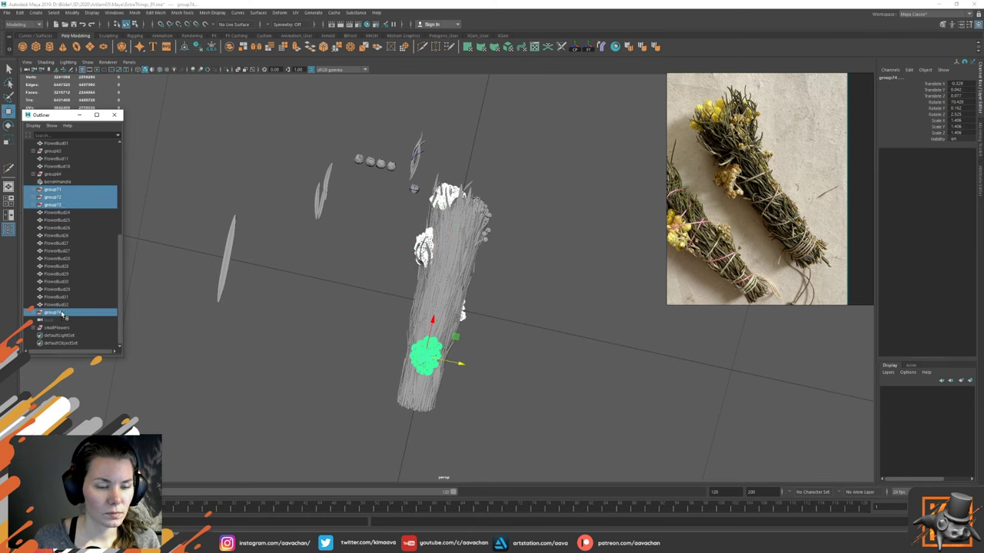
left_click(61, 313)
left_click(69, 206, "ctrl")
left_click(71, 197, "ctrl")
left_click(81, 190, "ctrl")
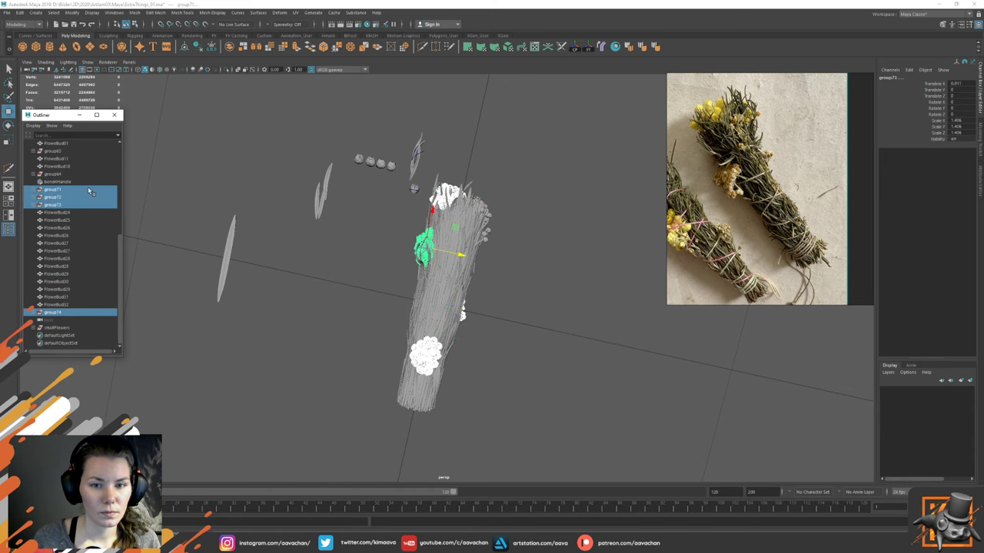
Step: Select the loose buds from FlowerBud24 through FlowerBud32 and group them
left_click_drag(417, 158, 461, 211, "alt")
left_click(449, 214, "shift")
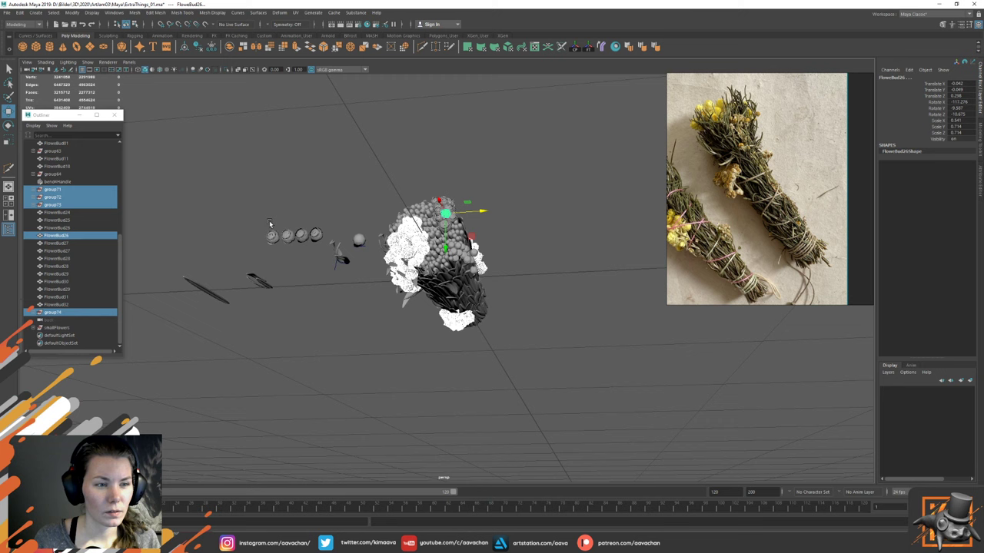
left_click(63, 216)
left_click(69, 304, "shift")
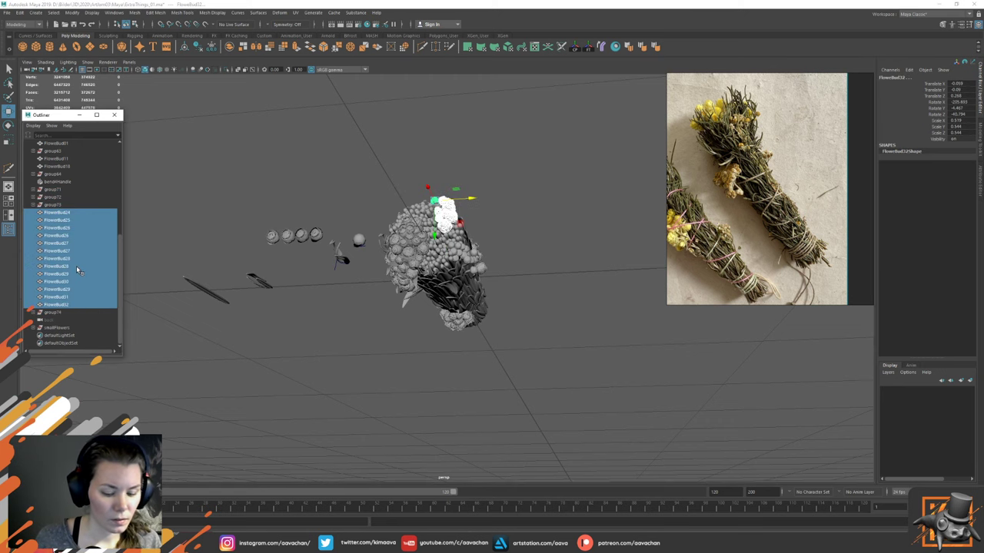
key("ctrl+g")
Step: Find the leftover buds FlowerBud11 and FlowerBud18 of the same cluster and move them into group91
left_click_drag(423, 140, 448, 188, "alt")
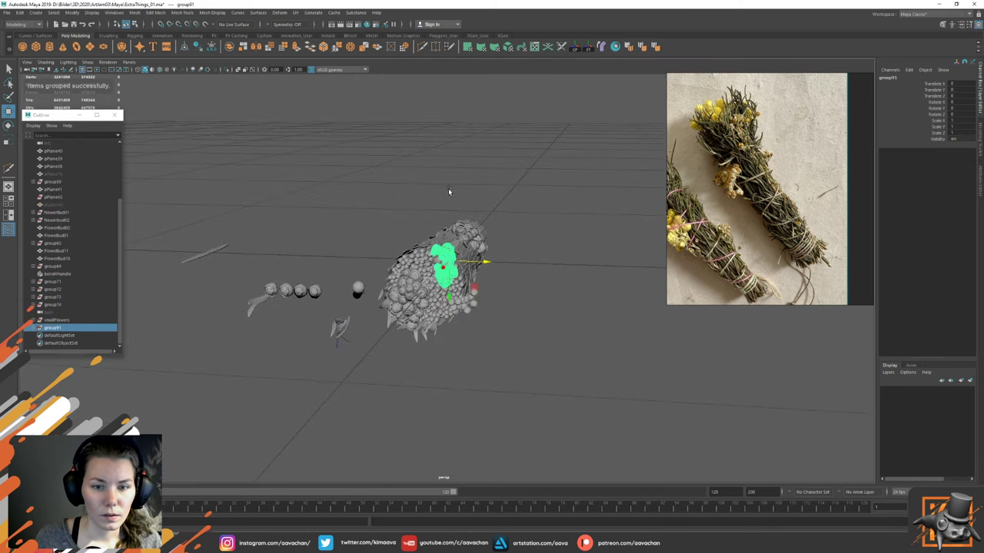
right_click_drag(448, 188, 415, 219, "alt")
left_click(415, 219)
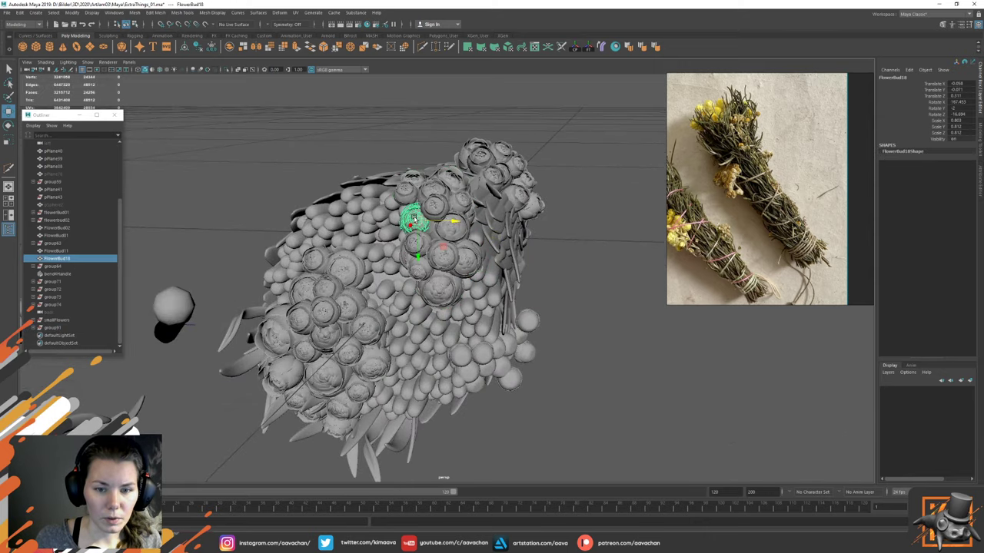
left_click(452, 227, "shift")
left_click(405, 259, "shift")
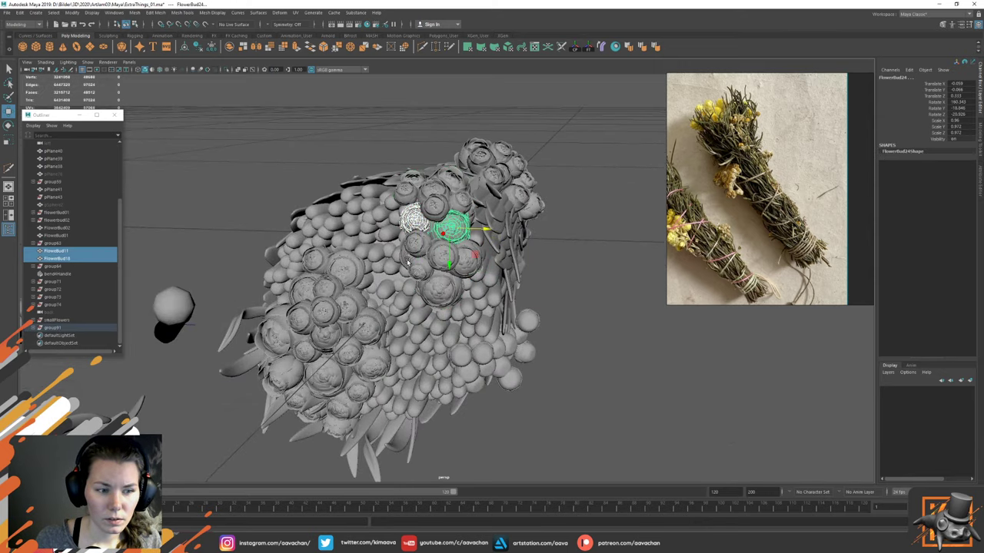
left_click(71, 252)
left_click(64, 259, "ctrl")
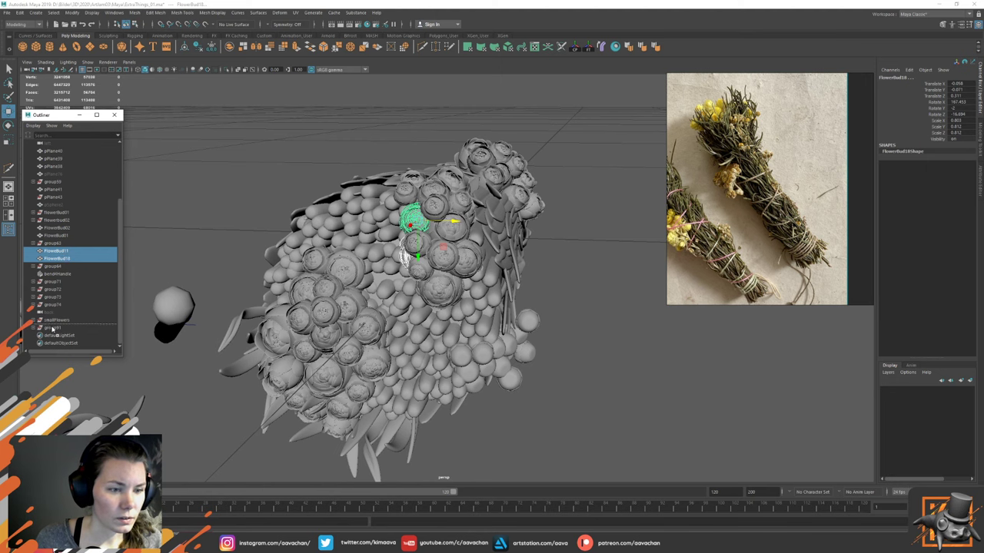
key("ctrl+g")
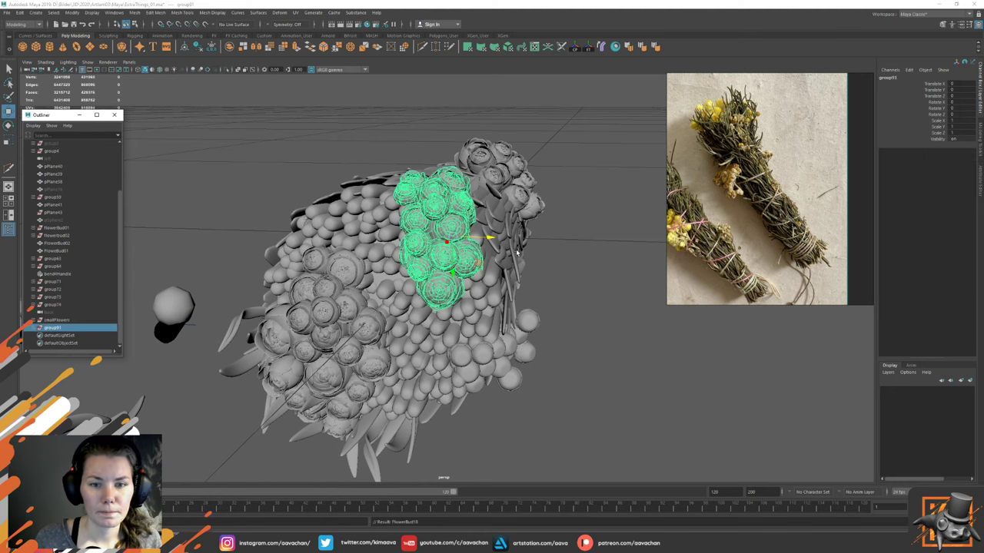
Step: Group the rose bud clusters group71, group72, group73 and group74 together with group91
left_click_drag(517, 252, 348, 190, "alt")
left_click(348, 189)
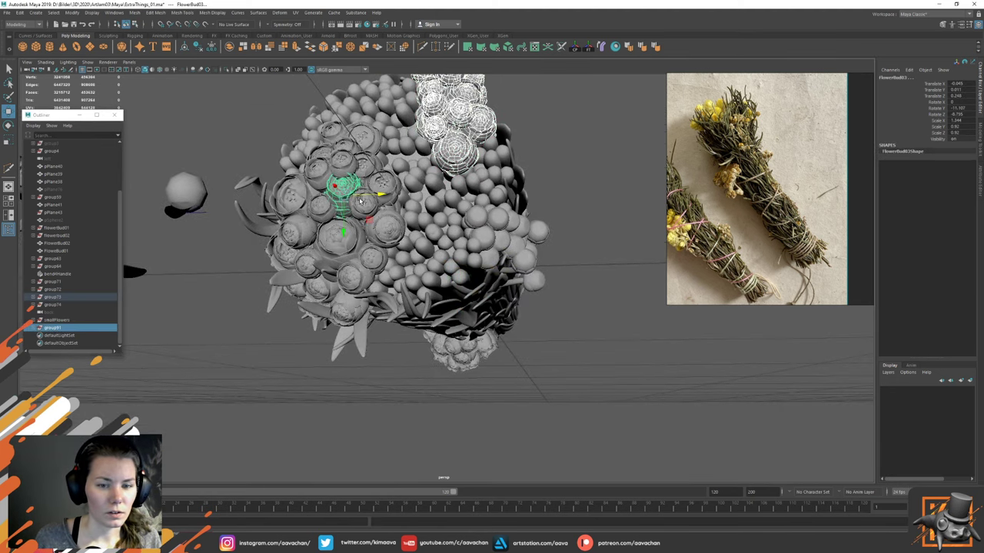
left_click_drag(456, 331, 447, 310, "alt")
left_click(325, 261)
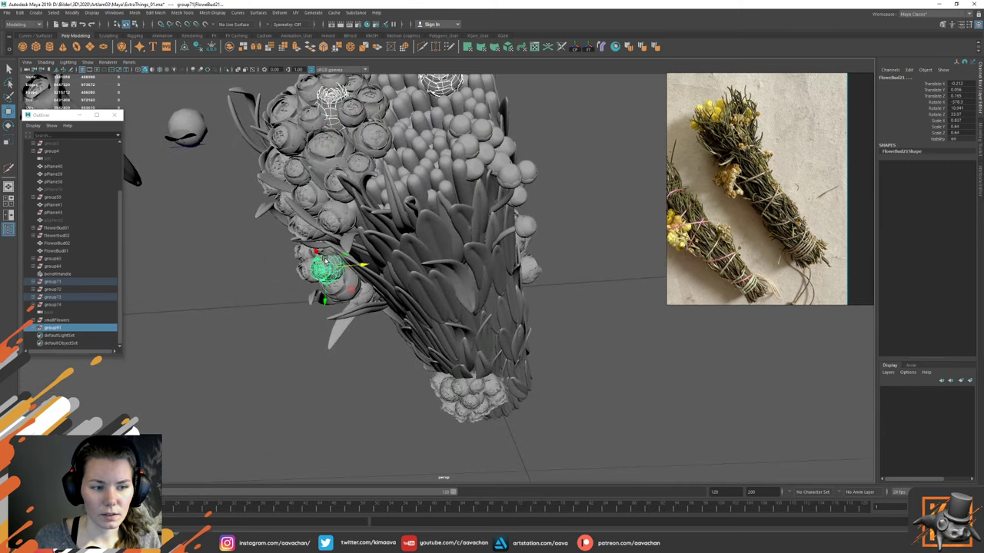
left_click(58, 297, "ctrl")
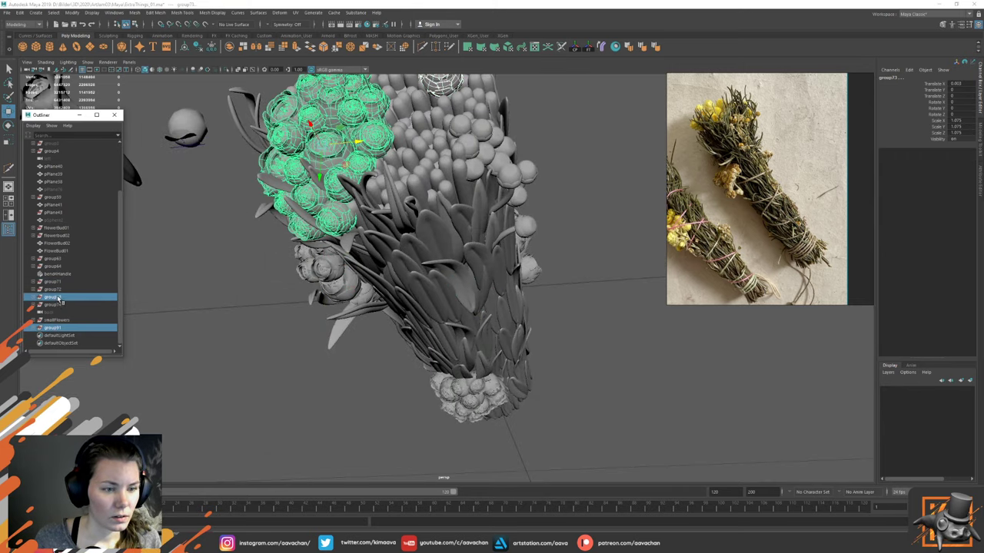
left_click(59, 289, "ctrl")
left_click(63, 282, "ctrl")
left_click(61, 305, "ctrl")
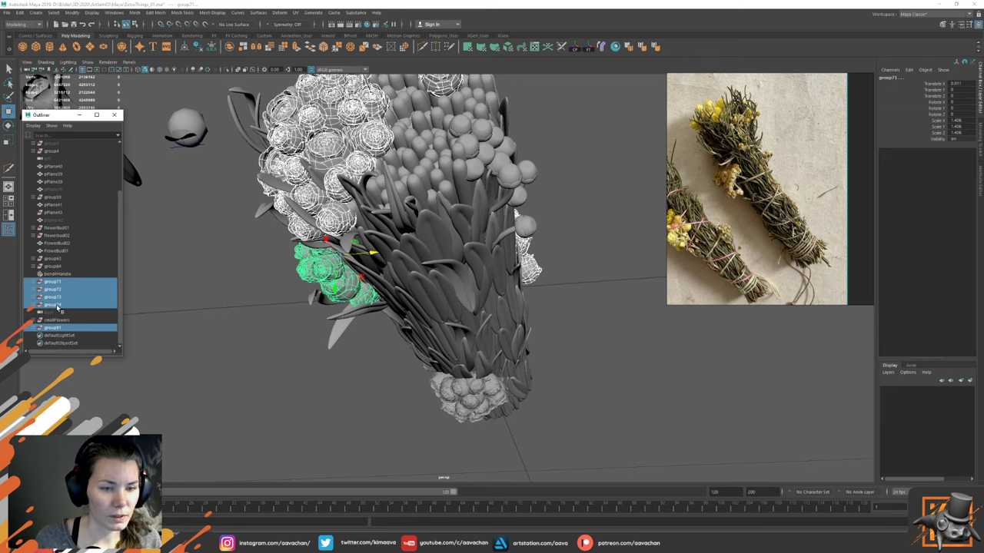
left_click_drag(292, 295, 344, 210, "alt")
left_click_drag(464, 151, 488, 128, "alt")
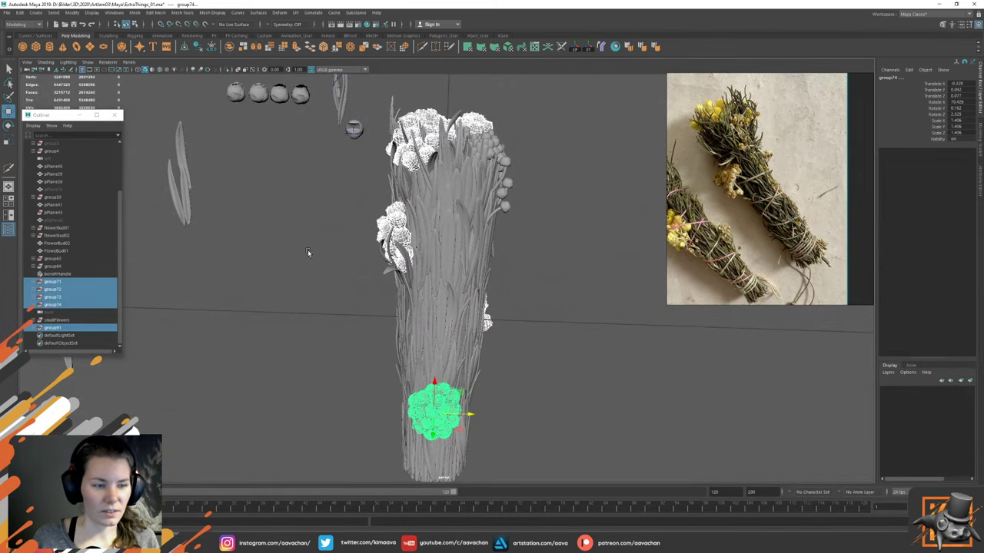
key("ctrl+g")
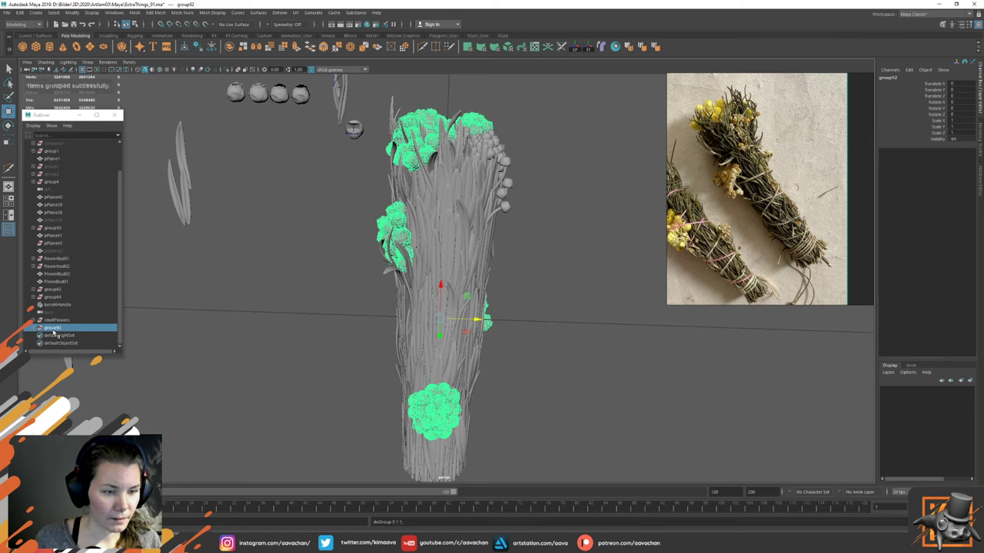
Step: Rename the new group of rose bud clusters as RoseBuds
double_click(54, 328)
type("Bos")
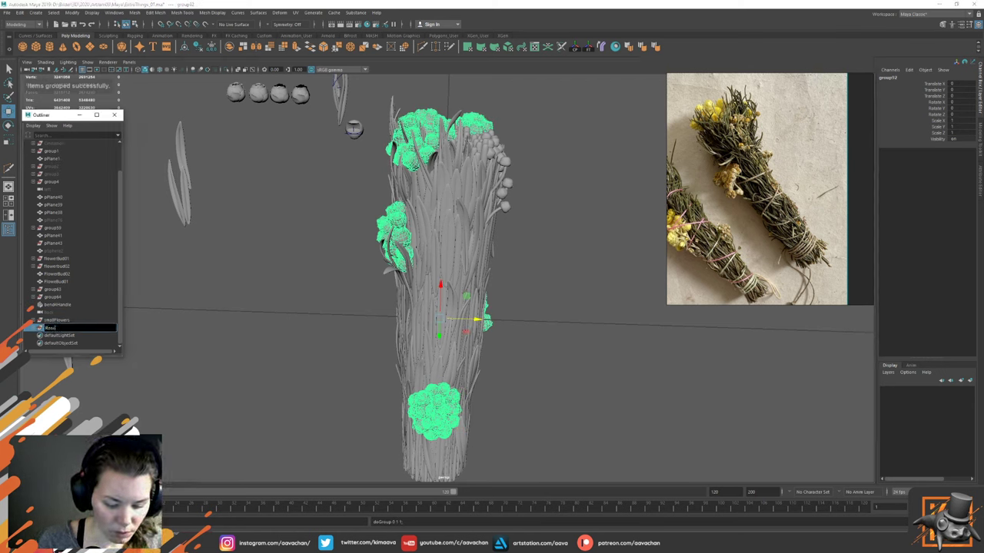
type("eBuds")
key("Return")
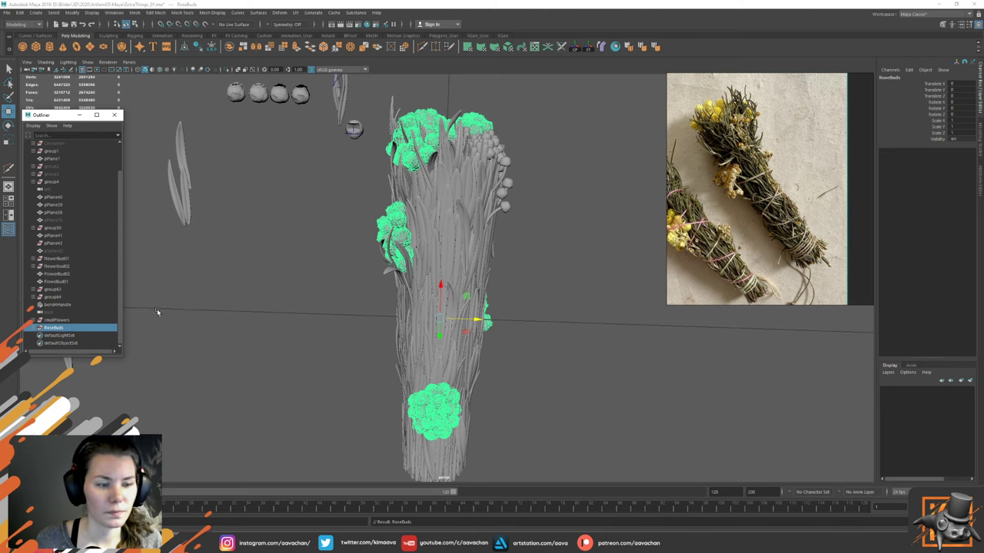
Step: Select the smallFlowers and RoseBuds groups to check which parts of the bundle they cover
left_click(53, 320)
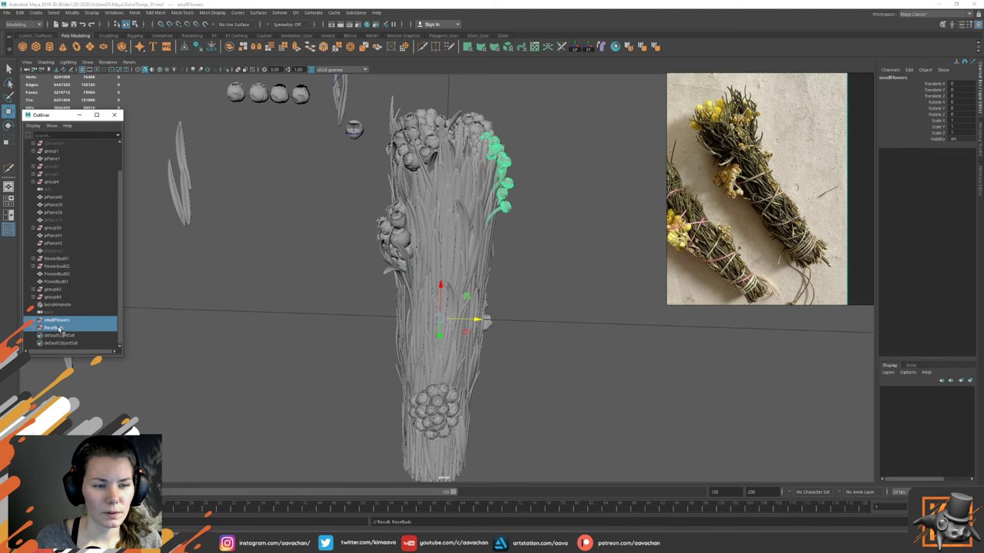
left_click(54, 328, "ctrl")
key("f")
left_click_drag(297, 263, 384, 241, "alt")
Step: Identify group64 from one of the leaves beside the rose buds and give it a name describing the leaves
left_click(375, 267)
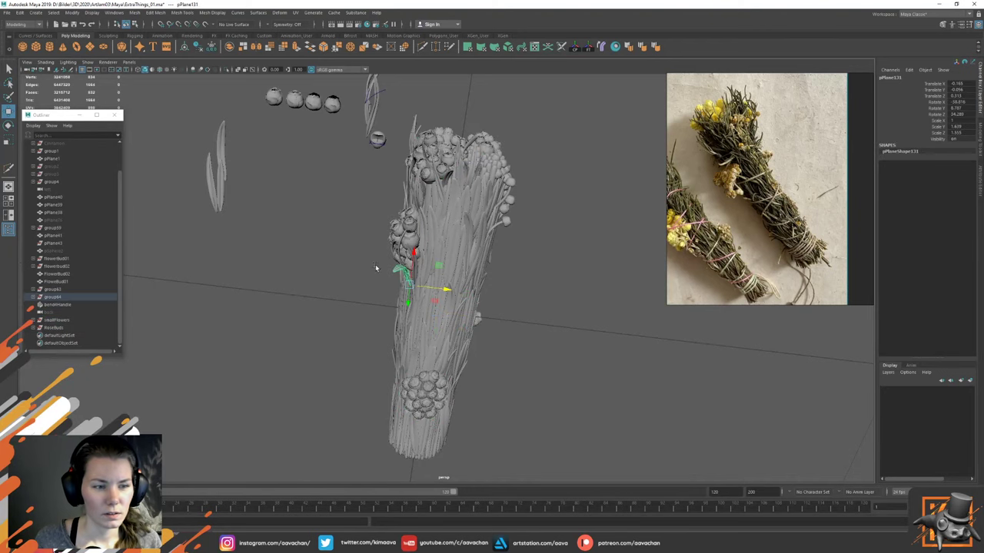
left_click(52, 297)
mouse_move(393, 248)
left_mouse_down("alt")
mouse_move(404, 265)
mouse_move(411, 230)
mouse_move(433, 271)
mouse_move(412, 248)
mouse_move(396, 257)
mouse_move(387, 244)
left_mouse_up("alt")
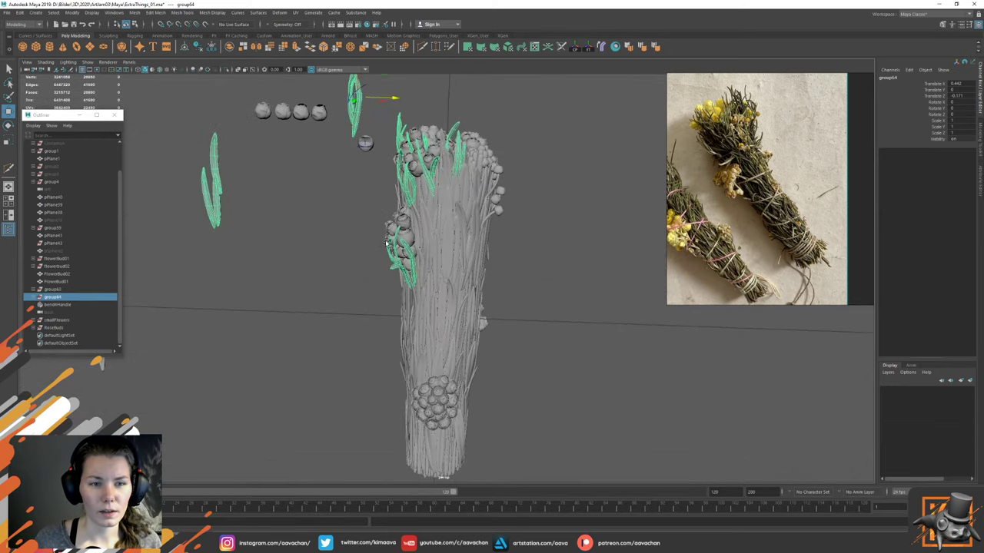
double_click(58, 298)
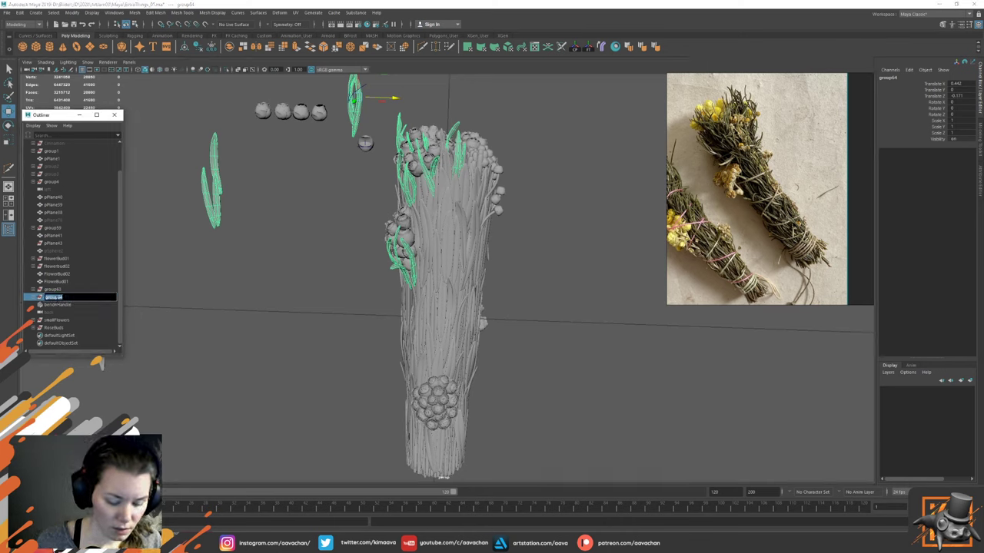
type("smallLeafs")
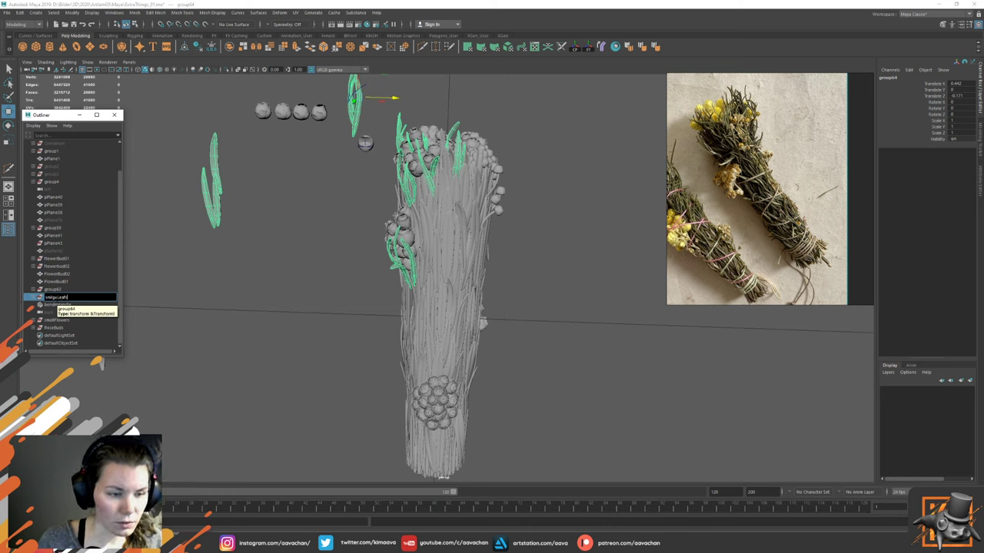
type("dgeLeafs")
key("Return")
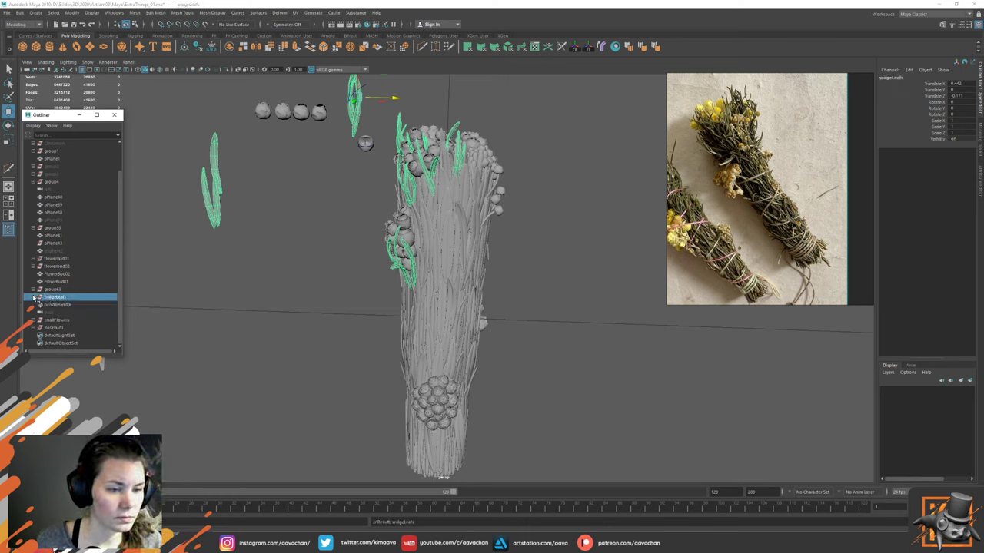
double_click(60, 298)
key("Return")
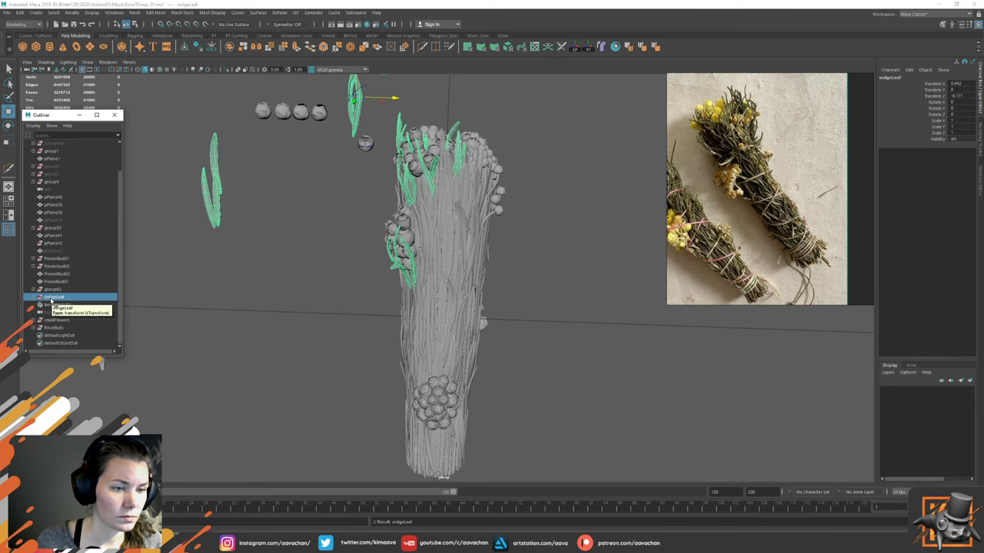
Step: Correct the spelling of the leaf group's name to singleLeaf
double_click(51, 299)
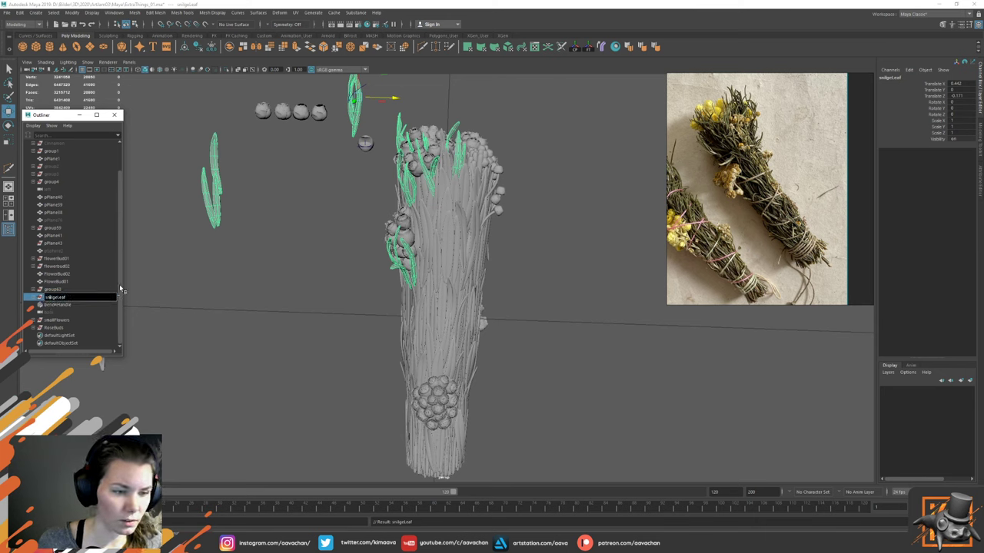
key("Delete")
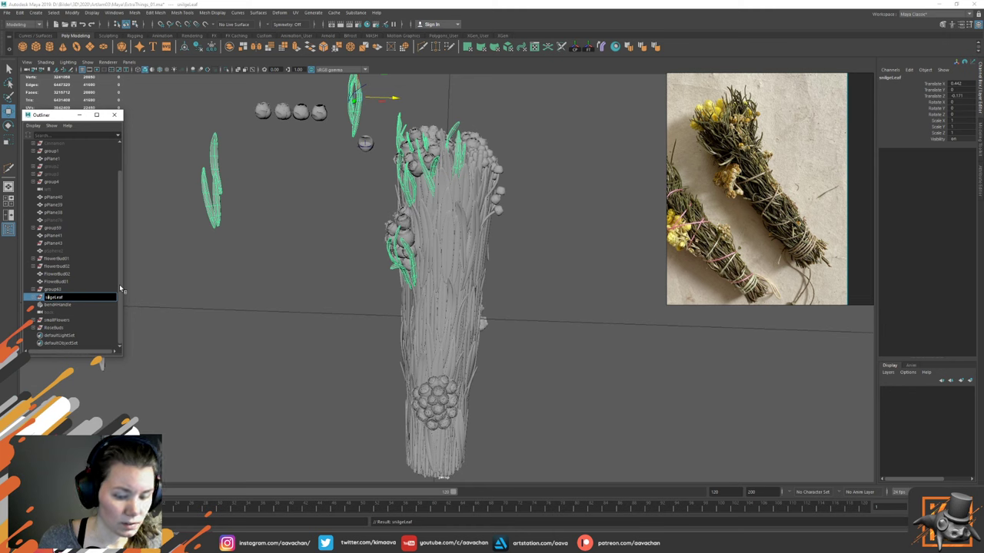
type("n")
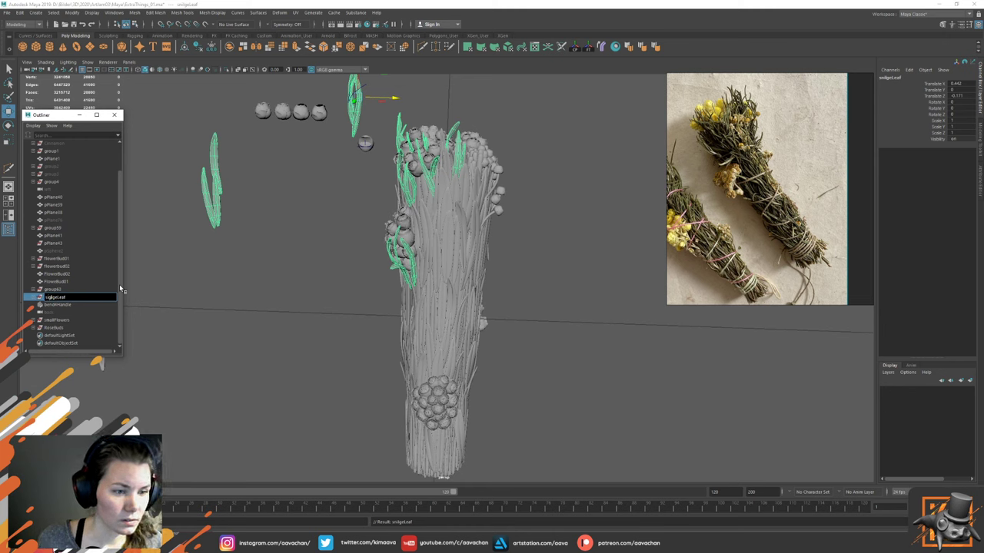
key("BackSpace")
key("BackSpace")
key("BackSpace")
key("BackSpace")
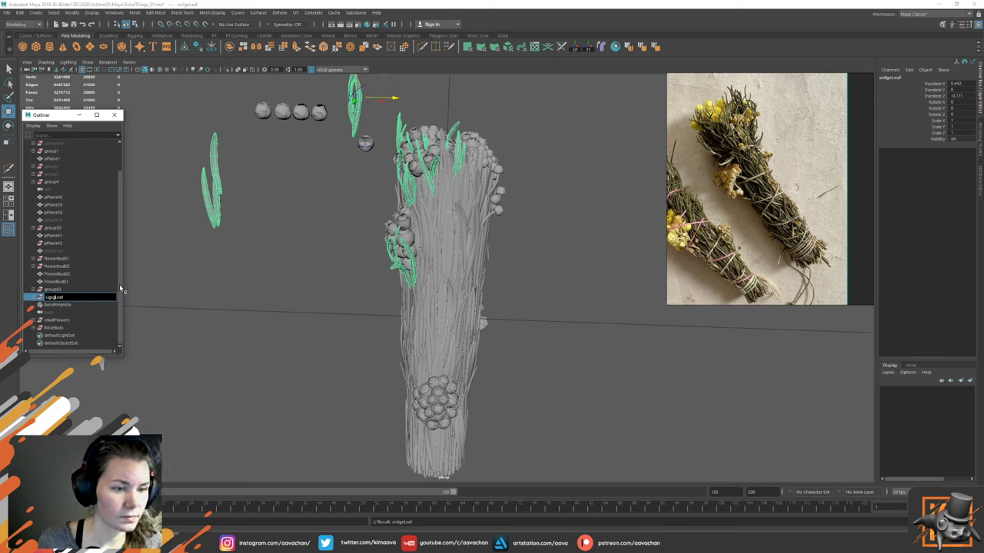
type("ingle")
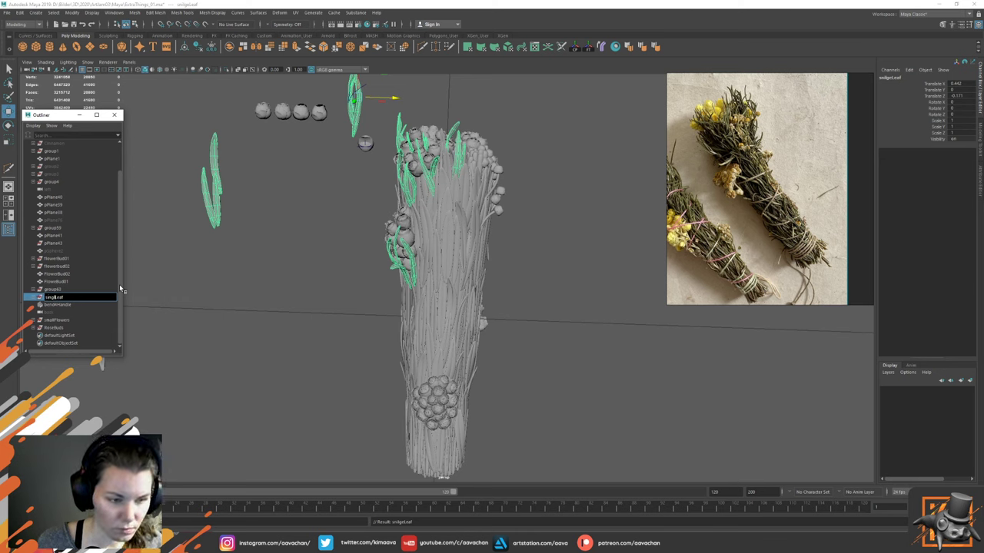
key("Return")
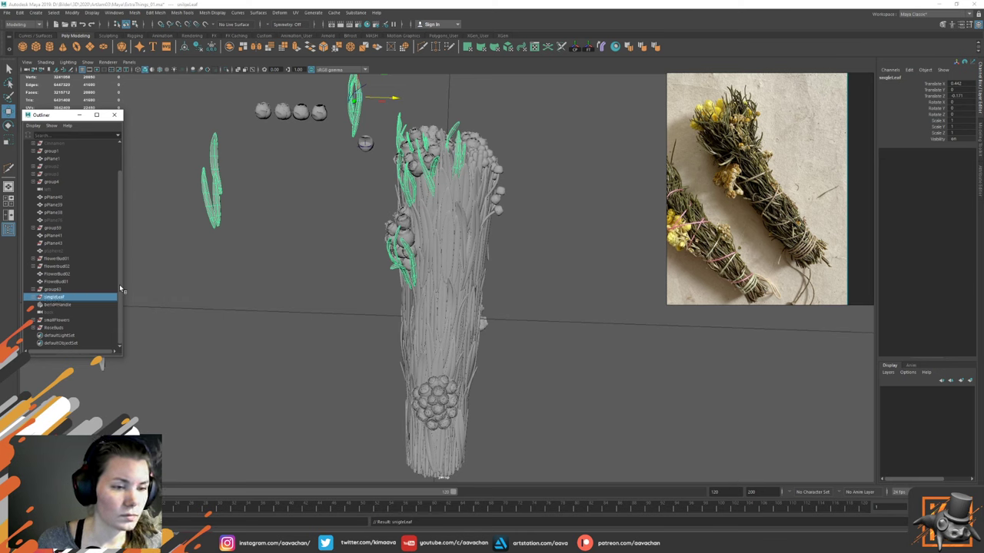
Step: Move singleLeaf directly above smallFlowers in the Outliner and select it together with smallFlowers and RoseBuds
middle_click_drag(60, 300, 60, 321)
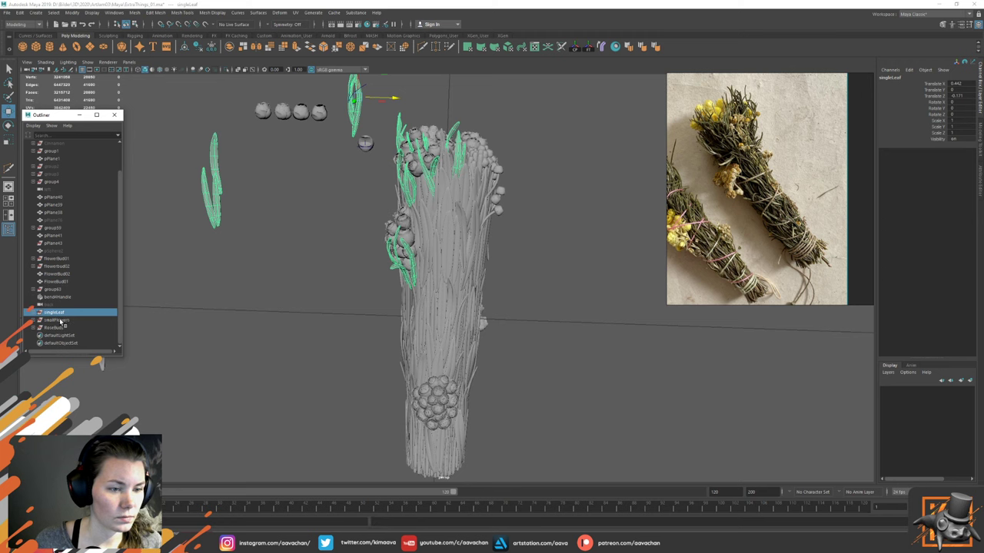
left_click(62, 322, "ctrl")
left_click(61, 328, "ctrl")
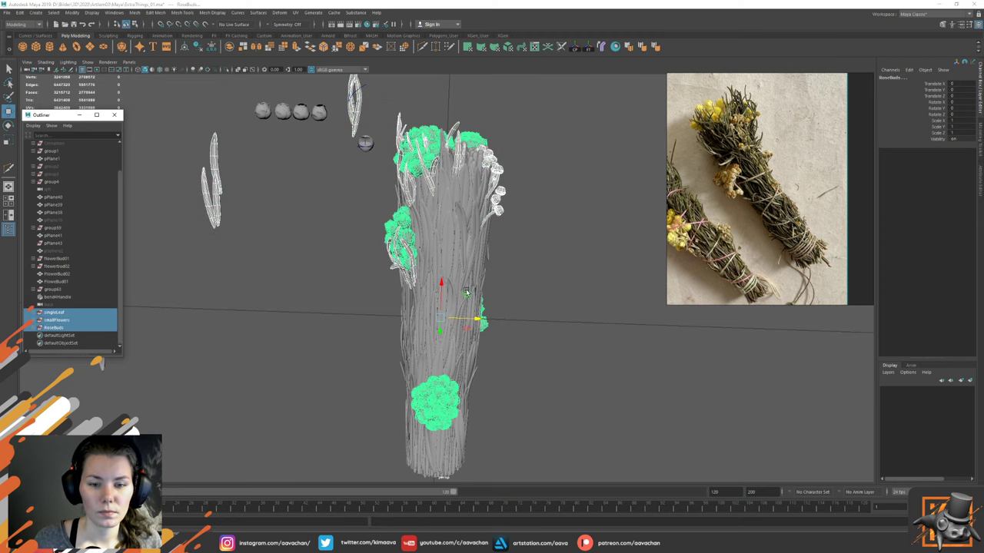
Step: Group the spare buds, leaves, bend handle and pPlane1 beside the bundle and name the group WorkGroup_flowers
left_click_drag(465, 289, 319, 267, "alt")
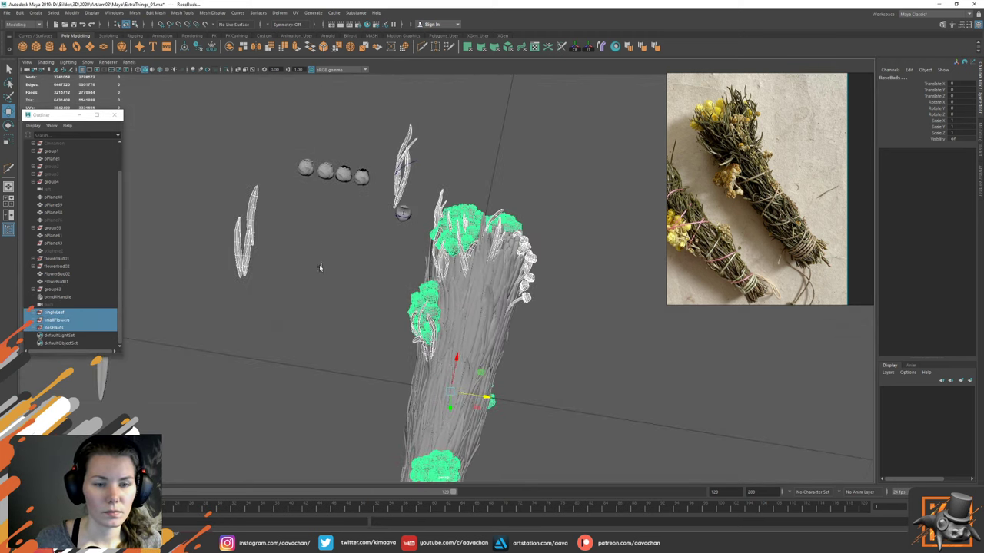
left_click_drag(182, 116, 410, 277)
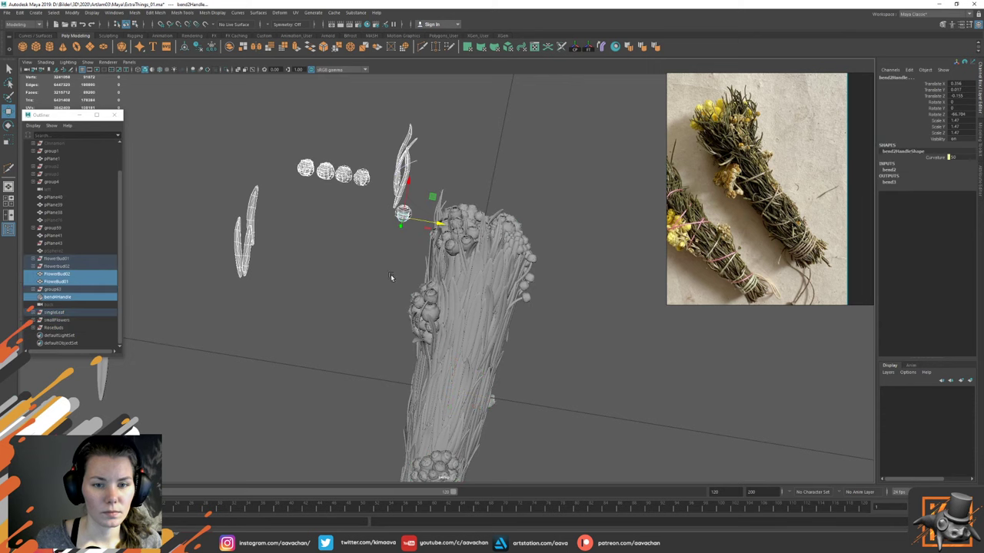
left_click_drag(322, 299, 292, 301, "alt")
left_click(198, 307)
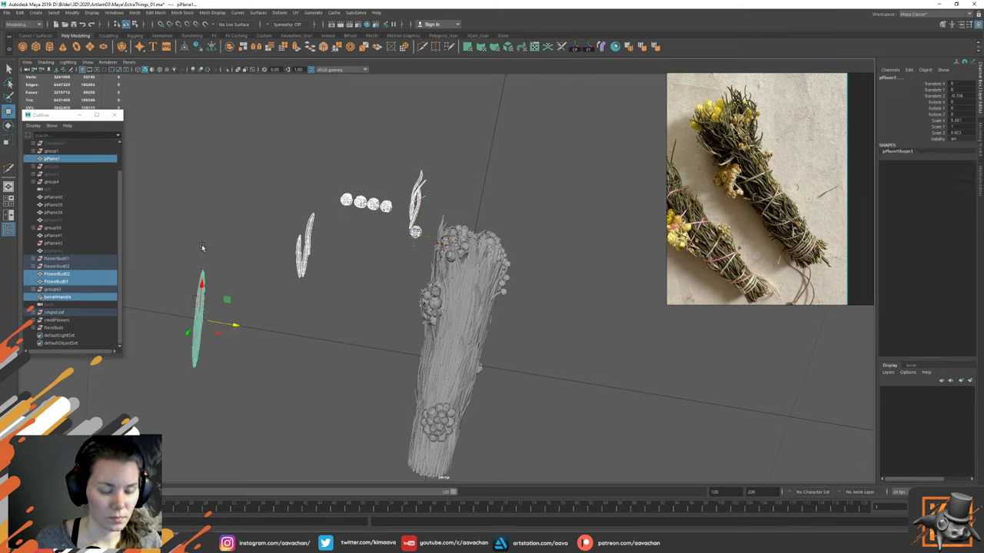
key("ctrl+g")
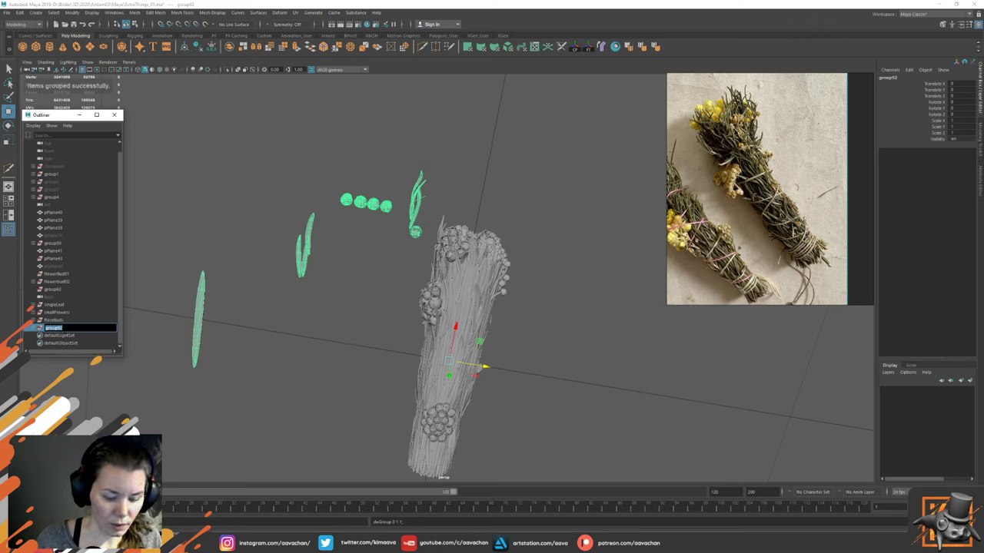
type("Wi")
type("rkGroup")
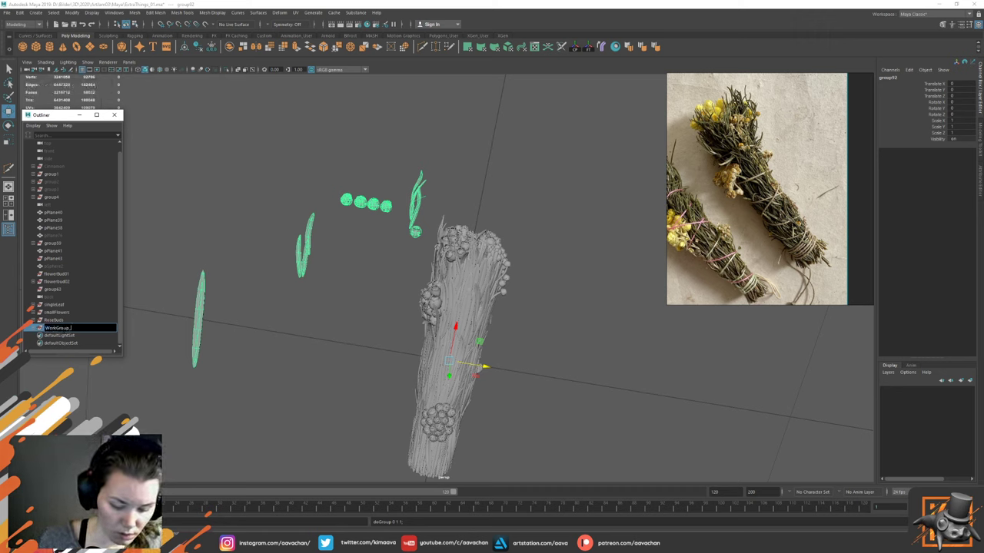
type("_flowers")
key("Return")
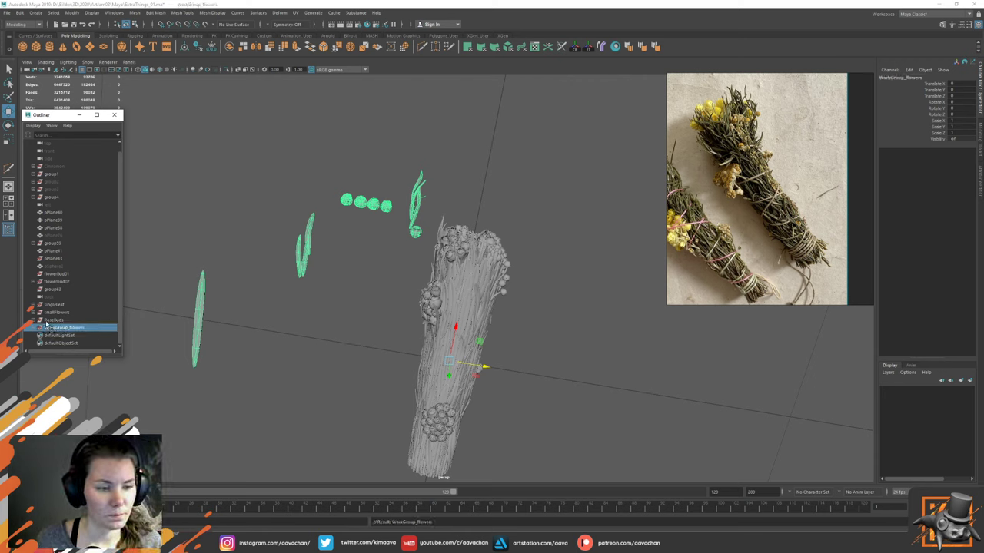
Step: Hide the WorkGroup_flowers group and save the scene
key("ctrl+h")
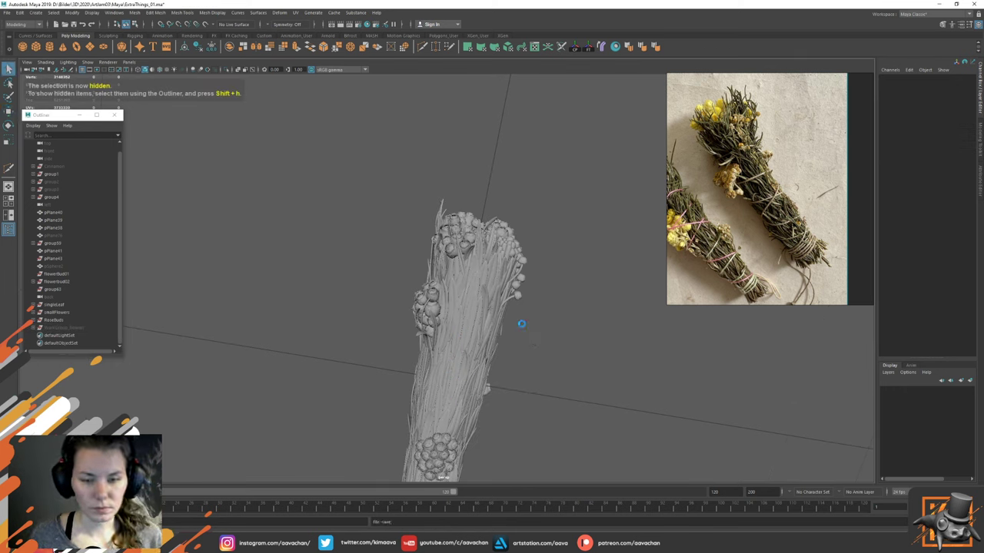
key("ctrl+s")
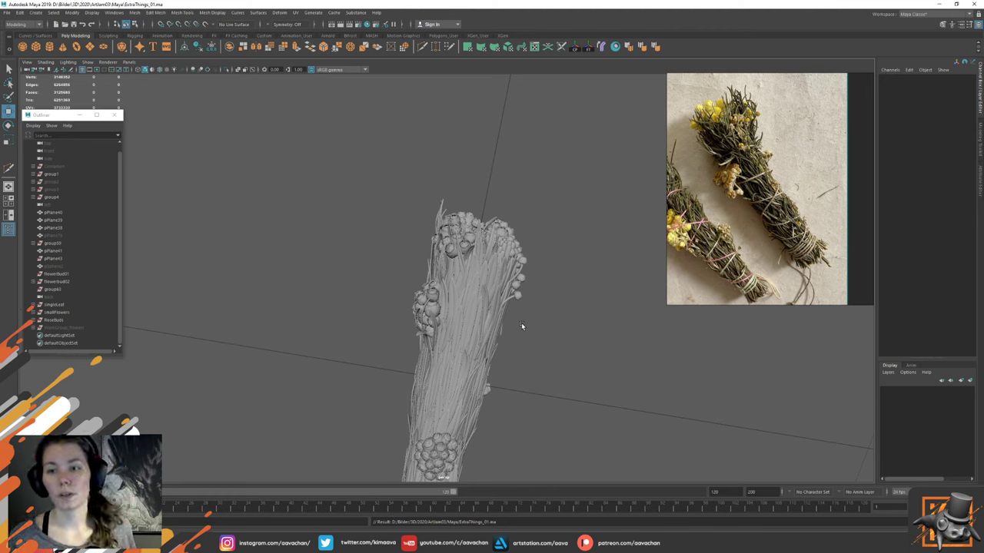
Step: Check the string wrapping on the reference photo's bundle and create a polygon torus around the modelled bundle
scroll(857, 273, "up", 3)
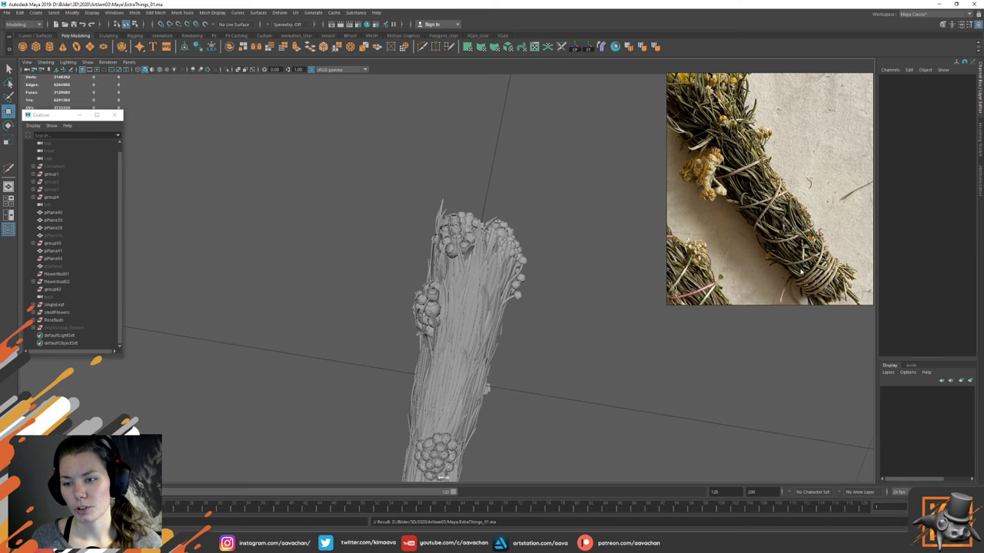
middle_click_drag(560, 375, 529, 240, "alt")
mouse_move(530, 266)
left_mouse_down("alt")
mouse_move(516, 257)
mouse_move(538, 259)
left_mouse_up("alt")
middle_click_drag(510, 292, 527, 215, "alt")
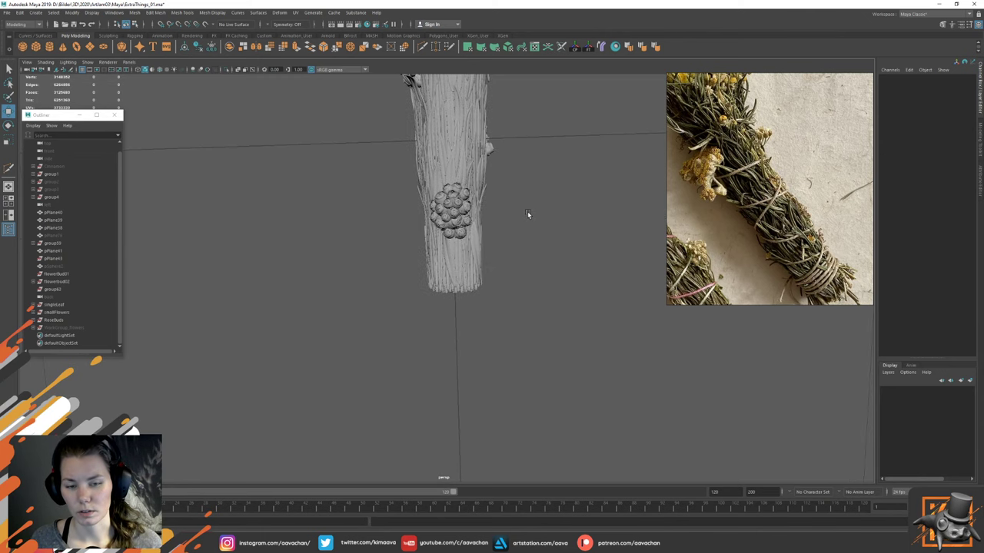
right_click_drag(490, 233, 560, 274, "alt")
left_click_drag(559, 274, 489, 239, "alt")
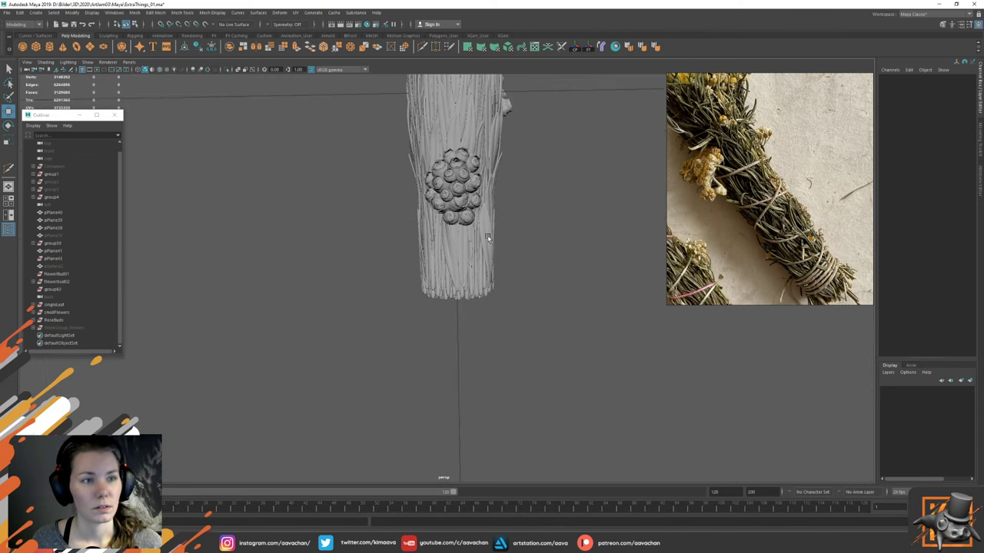
left_click(76, 47)
scroll(489, 221, "down", 2)
scroll(489, 221, "down", 3)
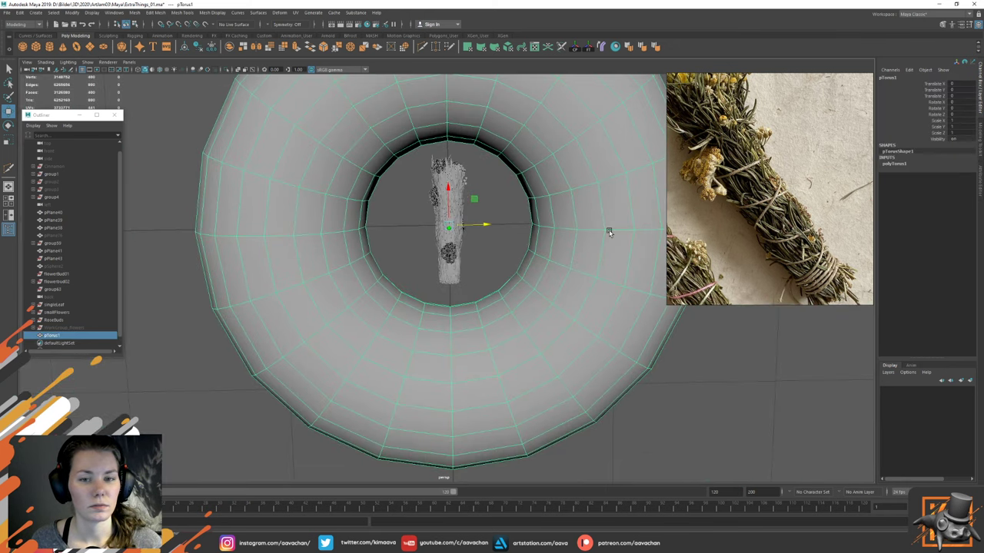
Step: Rotate the torus to 90° around Z so that it encircles the plant bundle
left_click(892, 164)
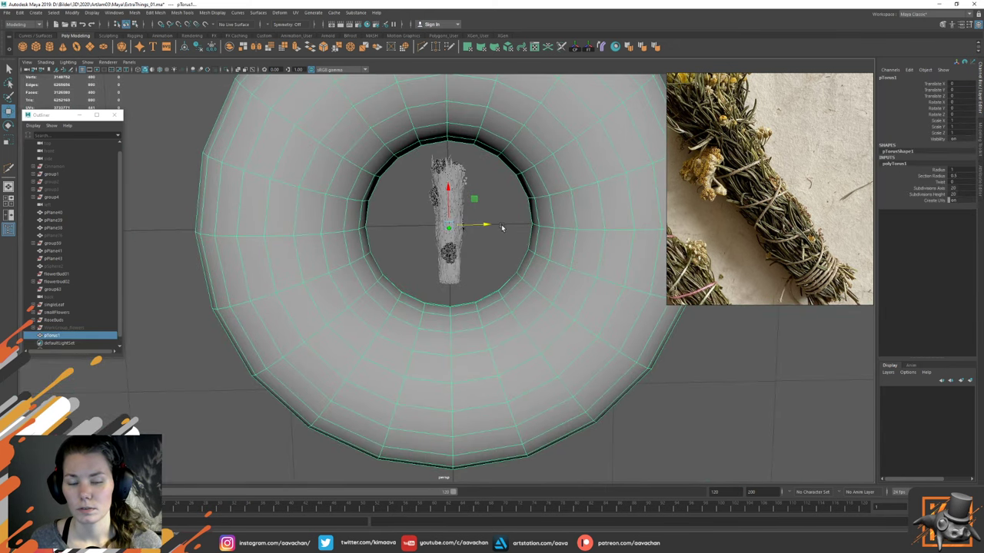
key("e")
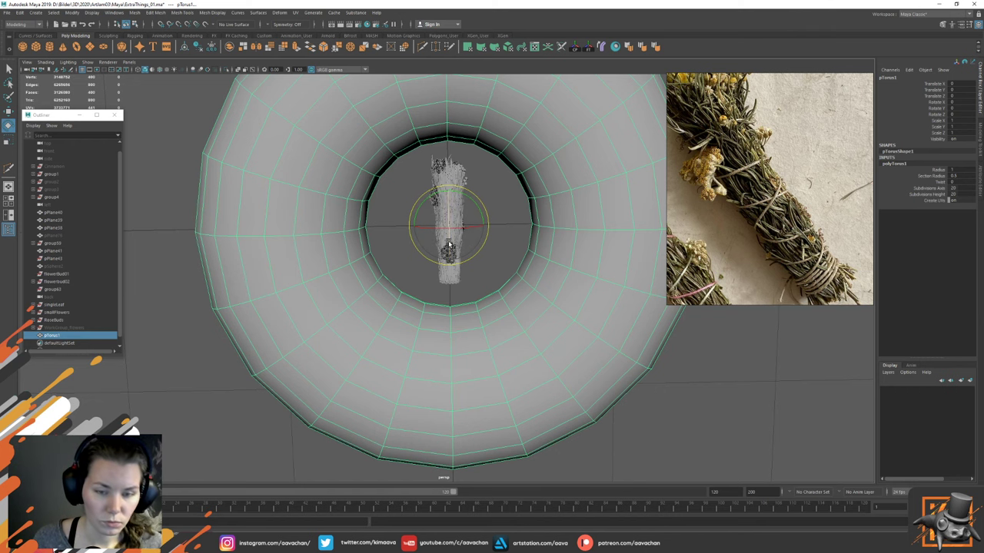
left_click_drag(450, 244, 446, 193)
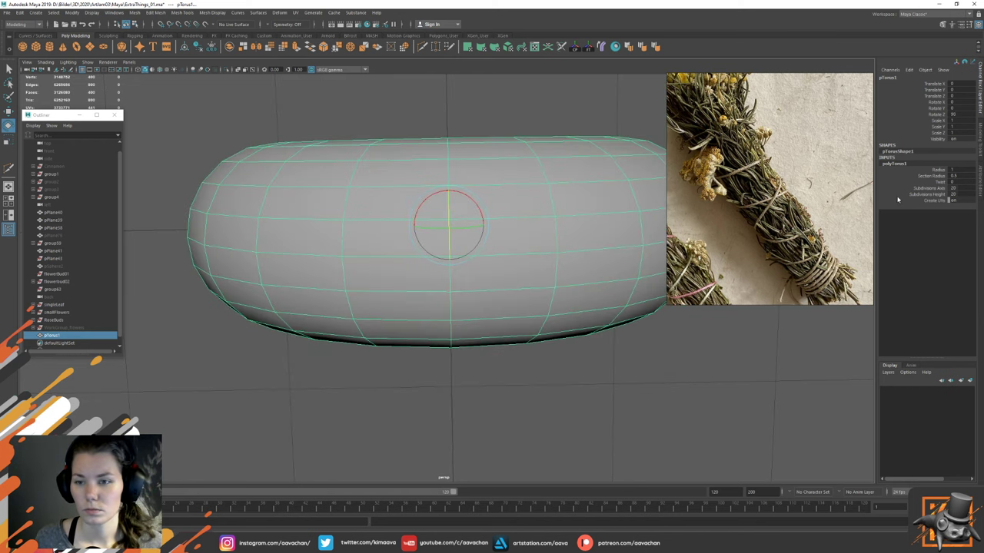
Step: Set the torus's radius to 0.2 and its section radius to 0.1
left_click(952, 170)
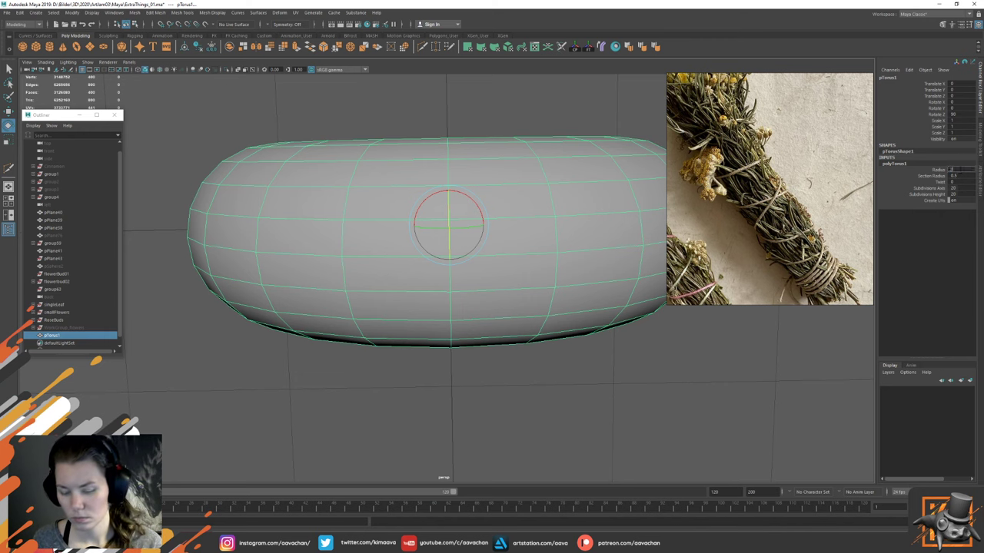
type("0.3")
key("Return")
left_click(952, 175)
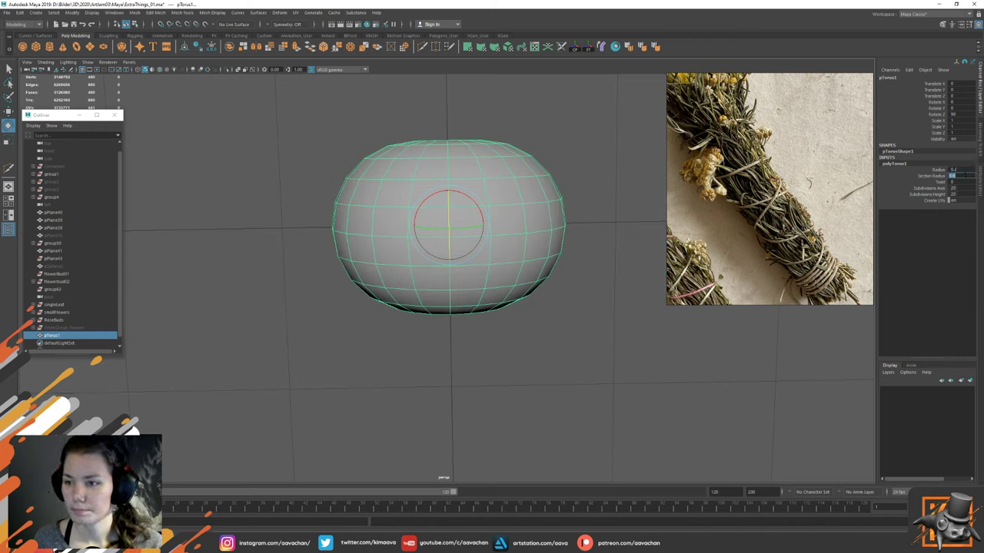
type("0.1")
key("Return")
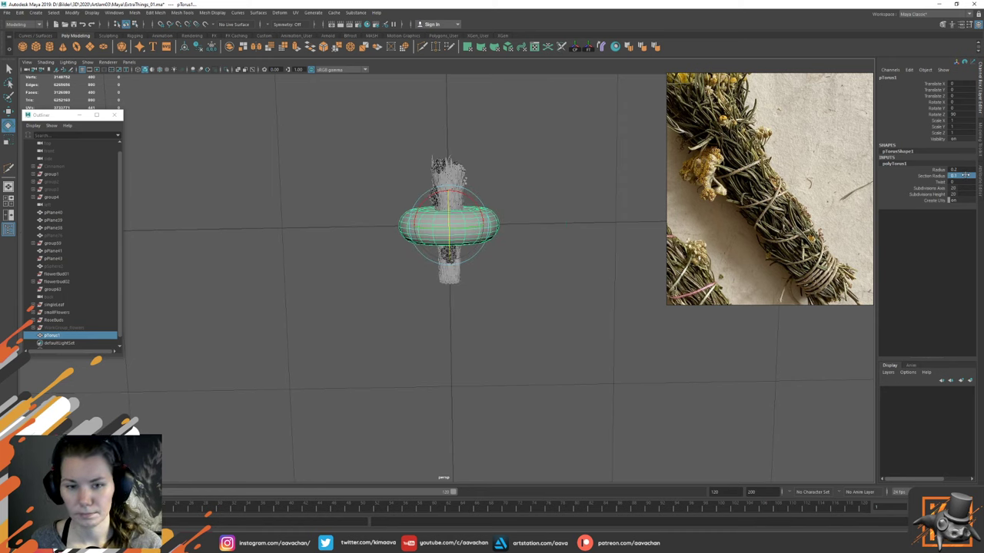
Step: Thin the torus to a section radius of 0.01 and reduce its radius to 0.1
left_click(964, 176)
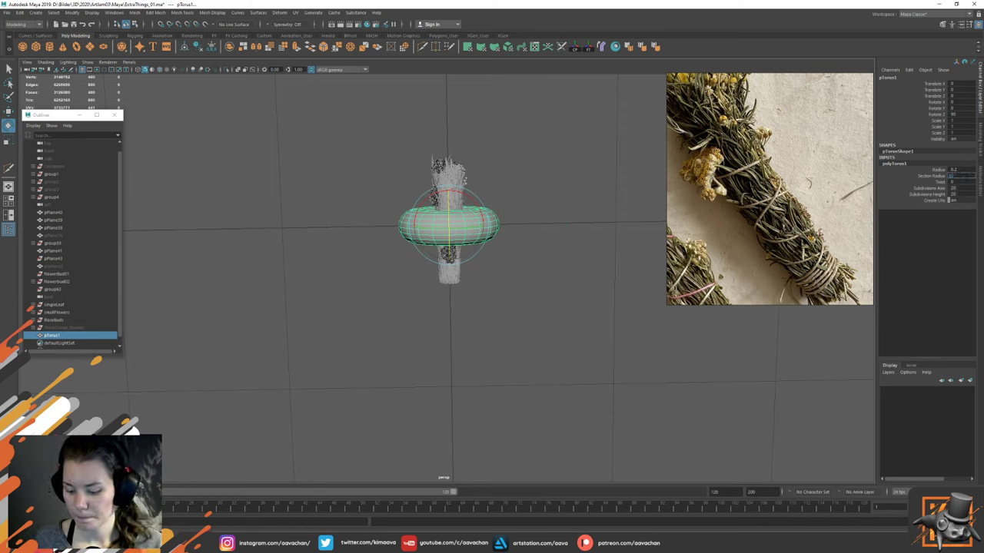
middle_click_drag(971, 176, 966, 178)
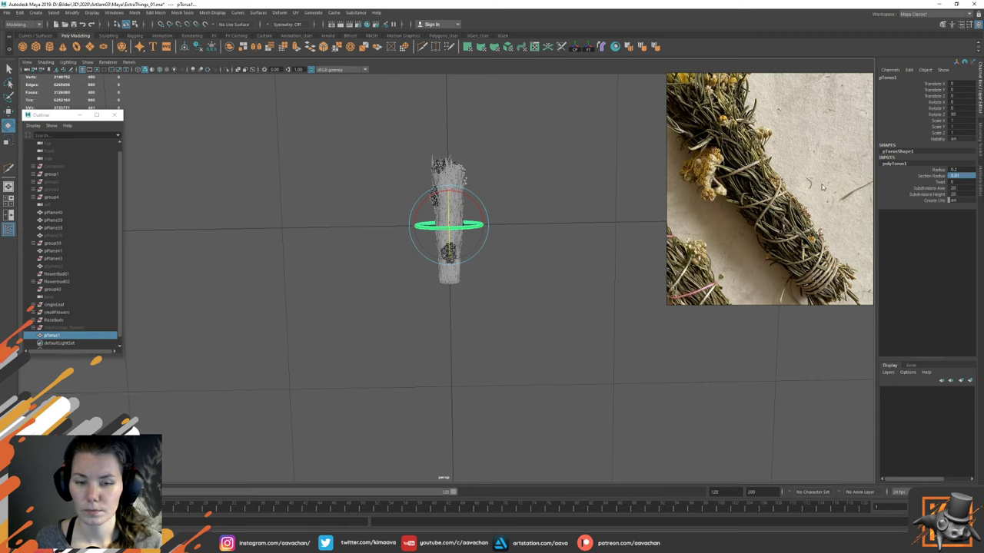
left_click(963, 169)
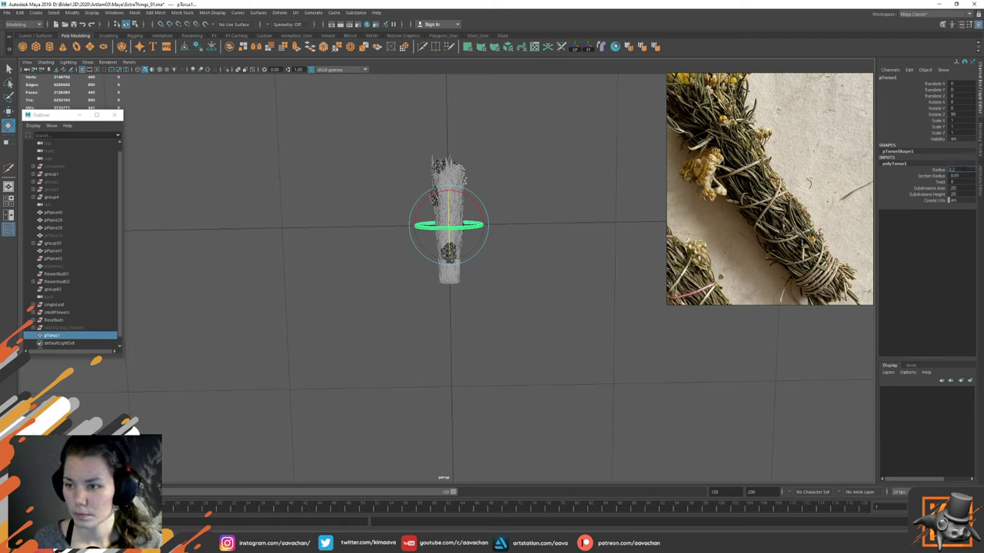
key("Return")
Step: Set both the axis and height subdivisions of the torus to 8
scroll(540, 223, "up", 6)
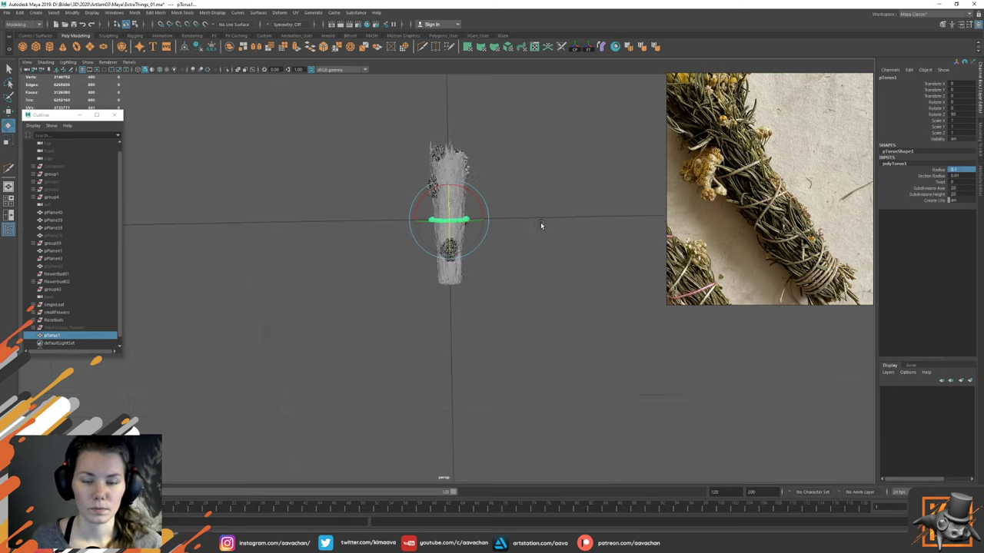
scroll(532, 184, "up", 2)
left_click(953, 187)
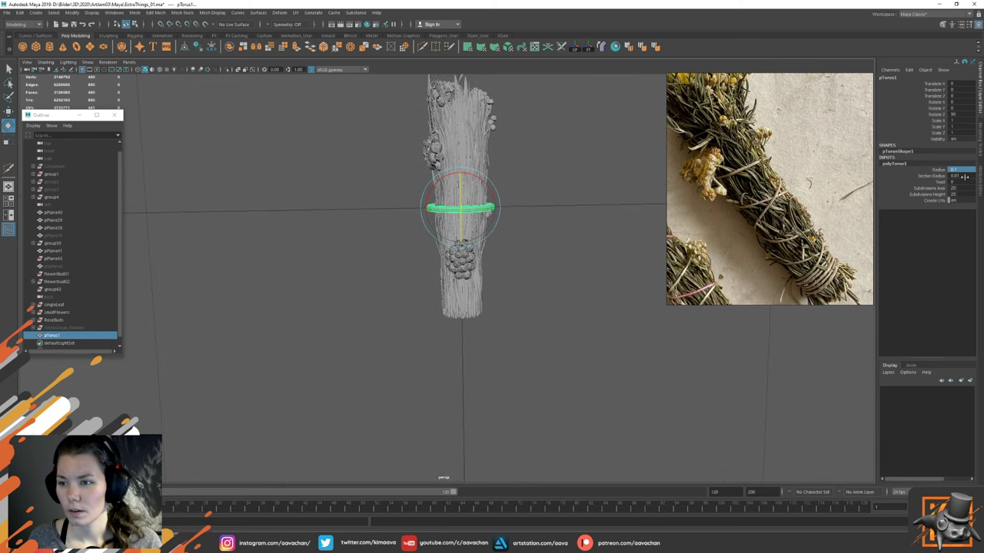
type("8")
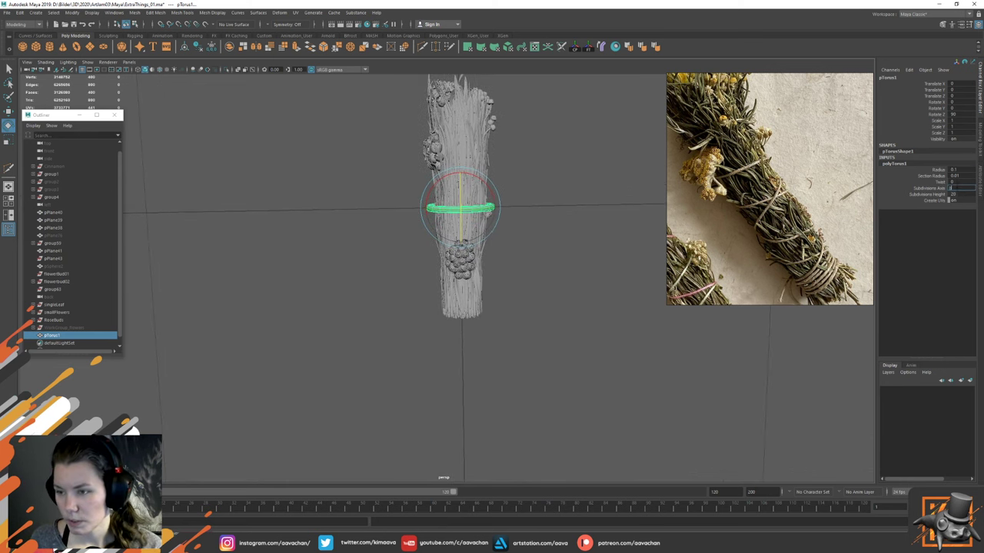
left_click(957, 194)
type("8")
key("Return")
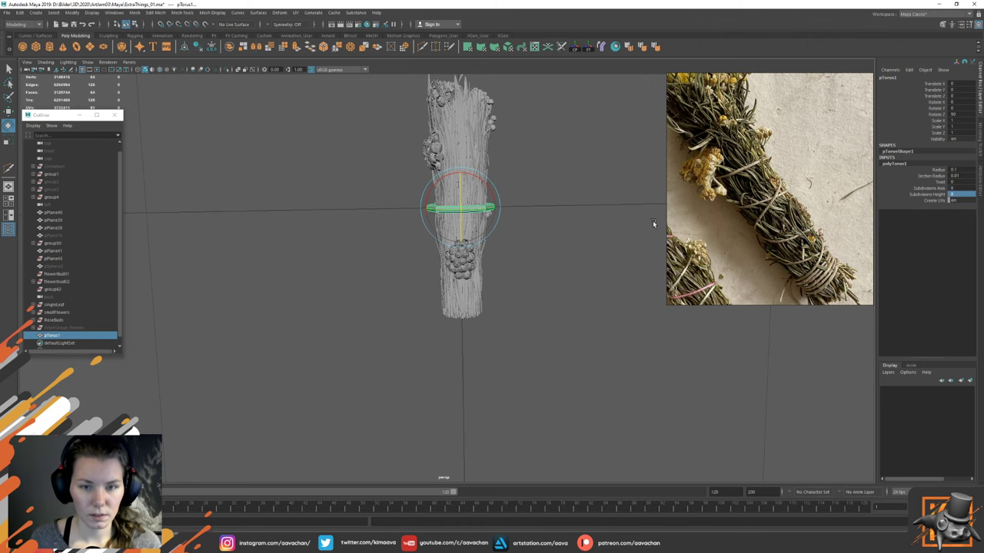
Step: Move the torus ring along the bundle to just above the cut stem ends, at about -0.313 in X
key("w")
left_click_drag(458, 173, 478, 277)
key("f")
right_click_drag(567, 316, 529, 270, "alt")
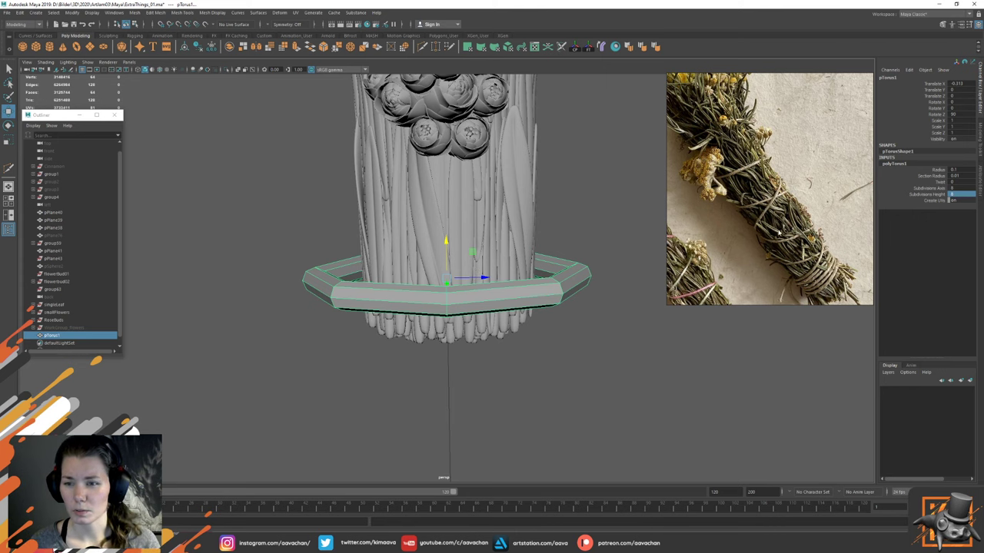
Step: Check the reference photo's string wrapping, then scale the ring uniformly to about 0.69 around the stems and preview it smoothed
scroll(780, 238, "up", 5)
scroll(778, 242, "down", 4)
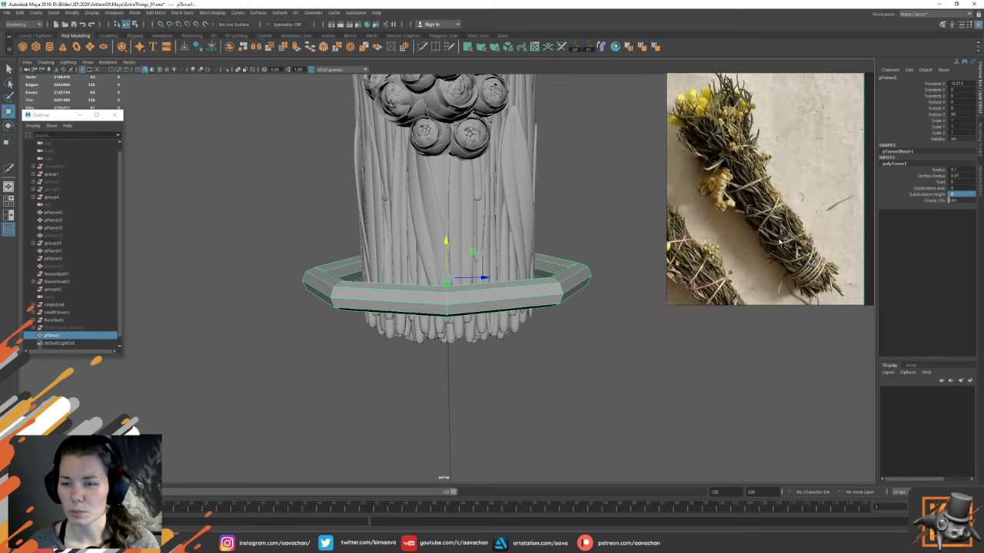
scroll(778, 242, "up", 2)
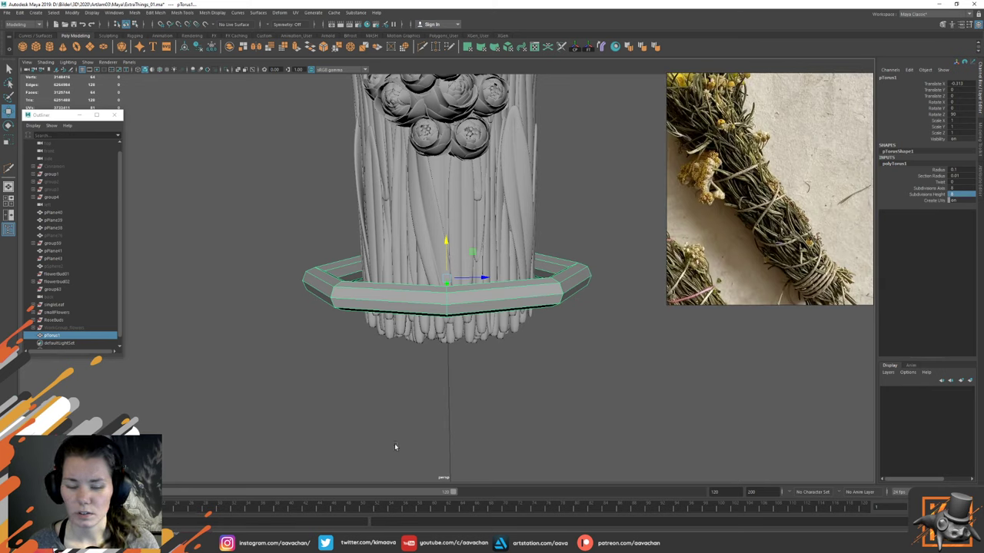
scroll(734, 271, "up", 3)
scroll(735, 268, "down", 1)
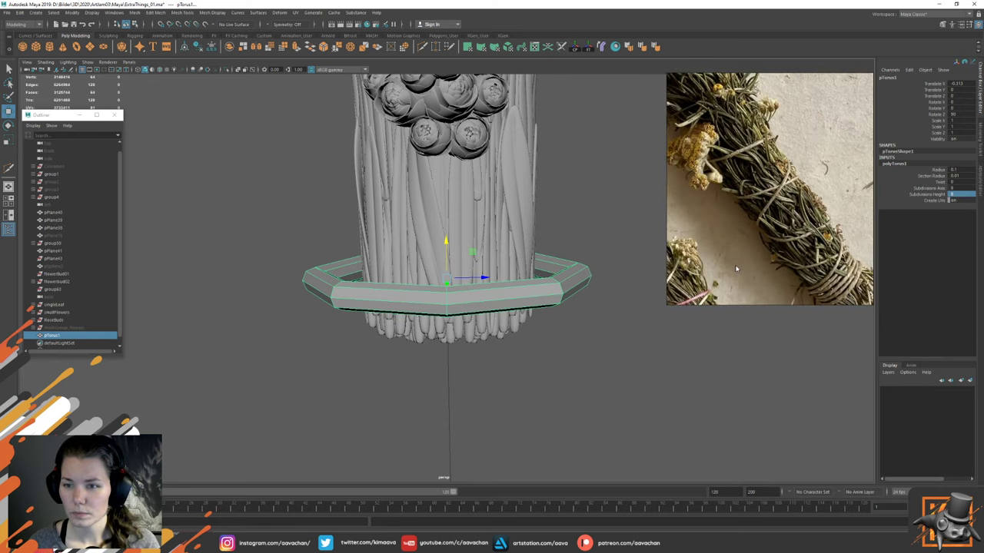
key("alt+Tab")
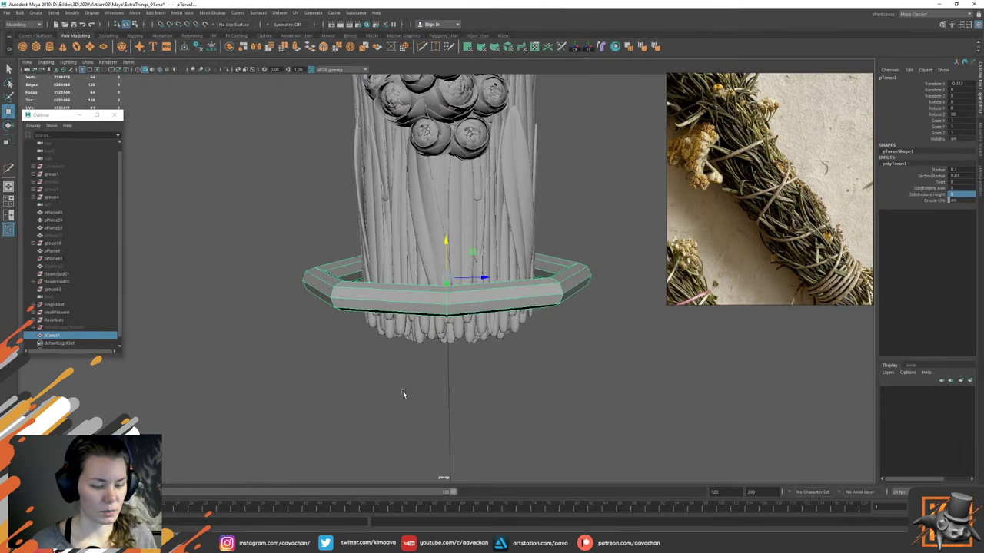
middle_click_drag(495, 281, 506, 280, "alt")
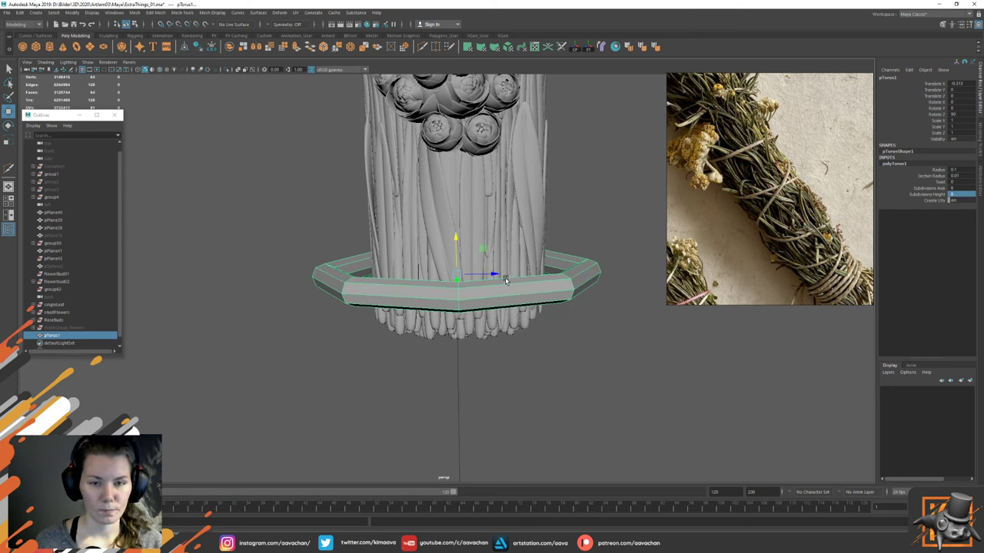
key("r")
left_click_drag(456, 275, 395, 287)
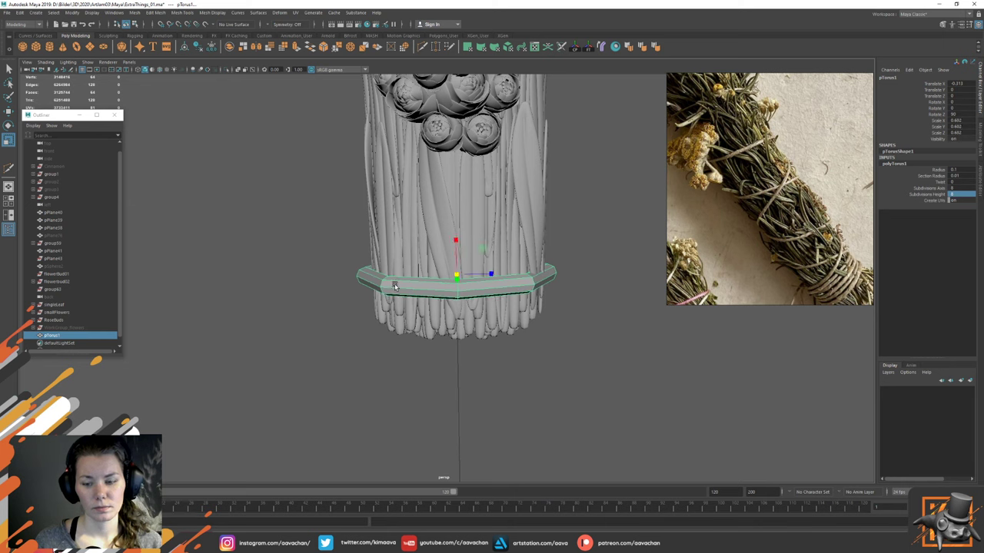
key("3")
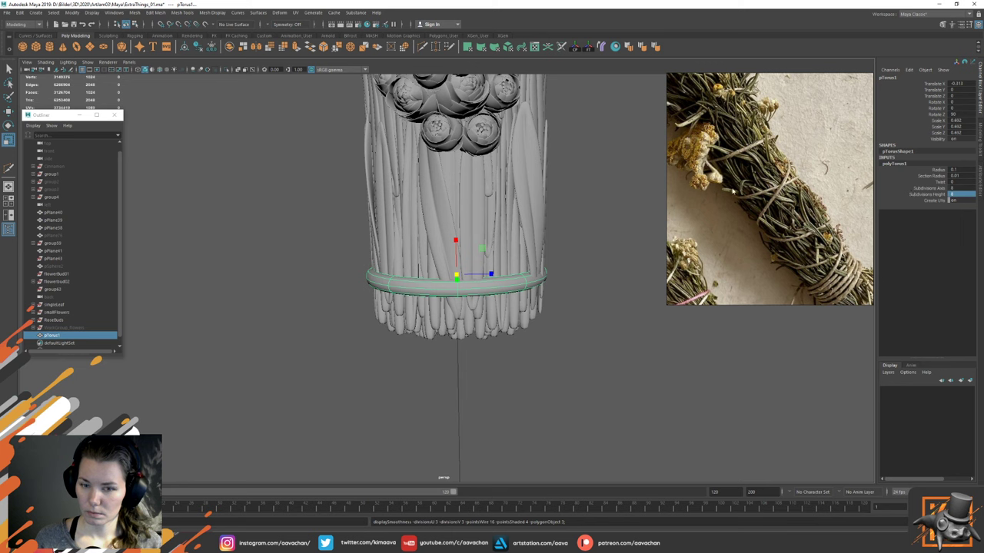
Step: Shrink the smoothed ring uniformly to about 0.65 so that it presses into the outer stems
left_click_drag(456, 241, 456, 244)
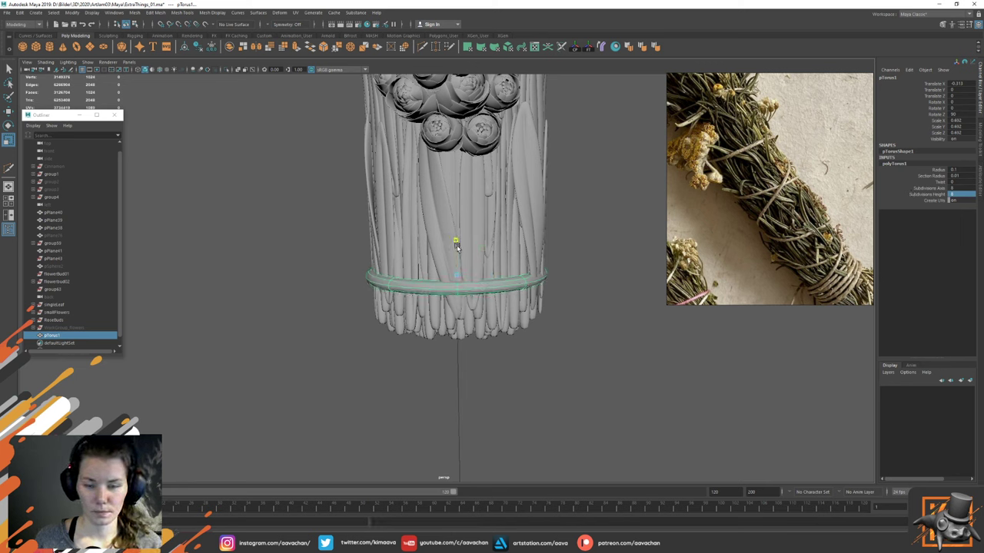
key("w")
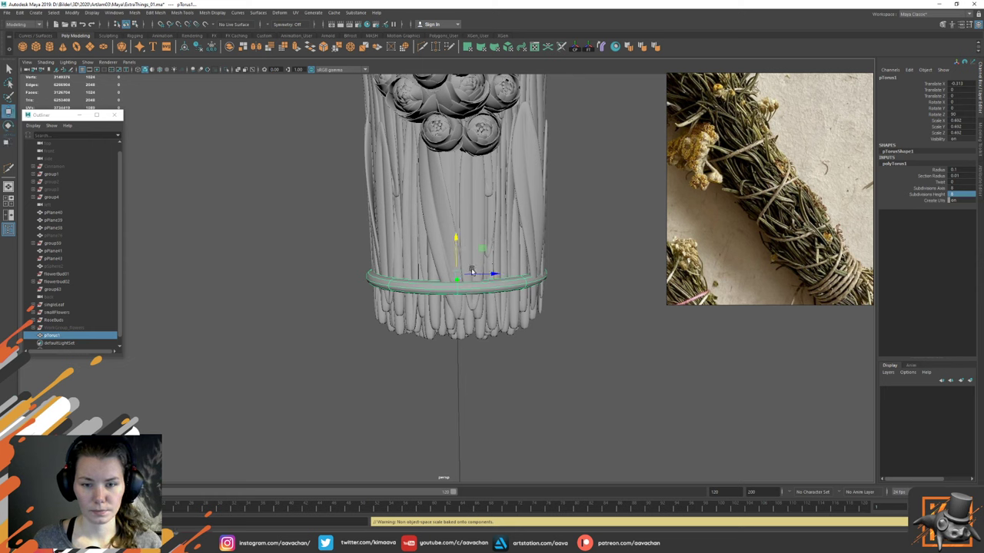
key("r")
left_click_drag(456, 275, 450, 275)
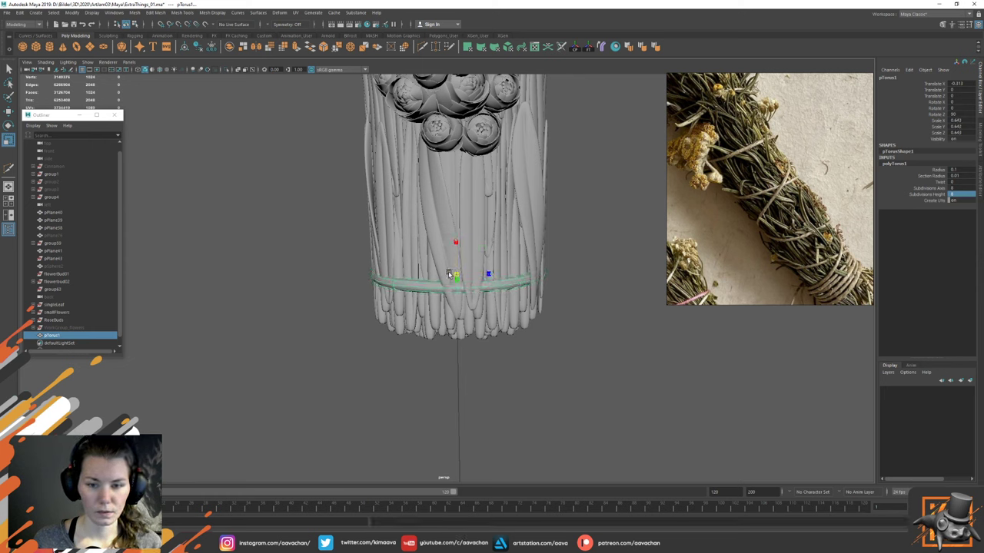
left_click(552, 295)
Step: Duplicate the string ring twice and stack the copies just above the original, away from the stem ends
right_click_drag(536, 292, 494, 300, "alt")
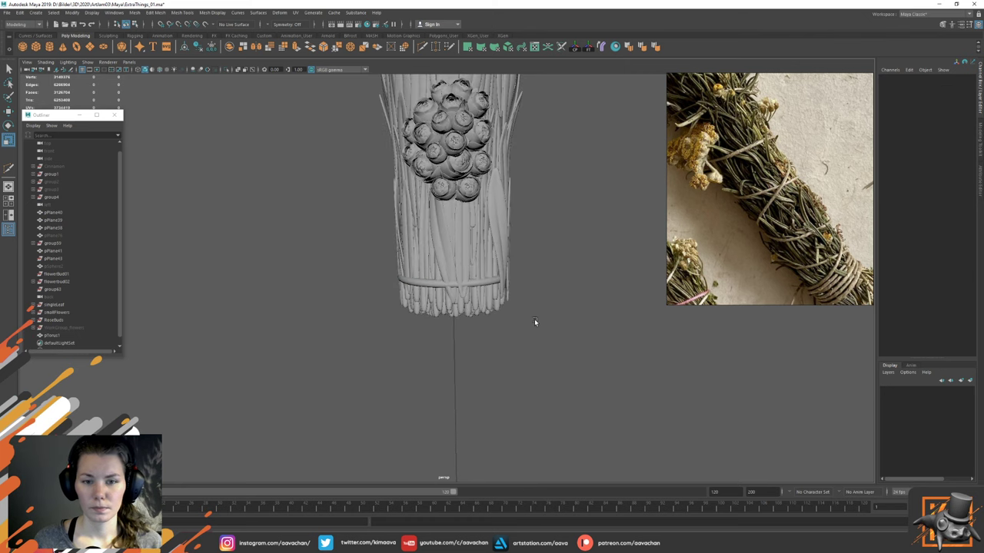
left_click_drag(534, 319, 455, 297, "alt")
left_click(467, 276)
right_click_drag(440, 290, 514, 307, "alt")
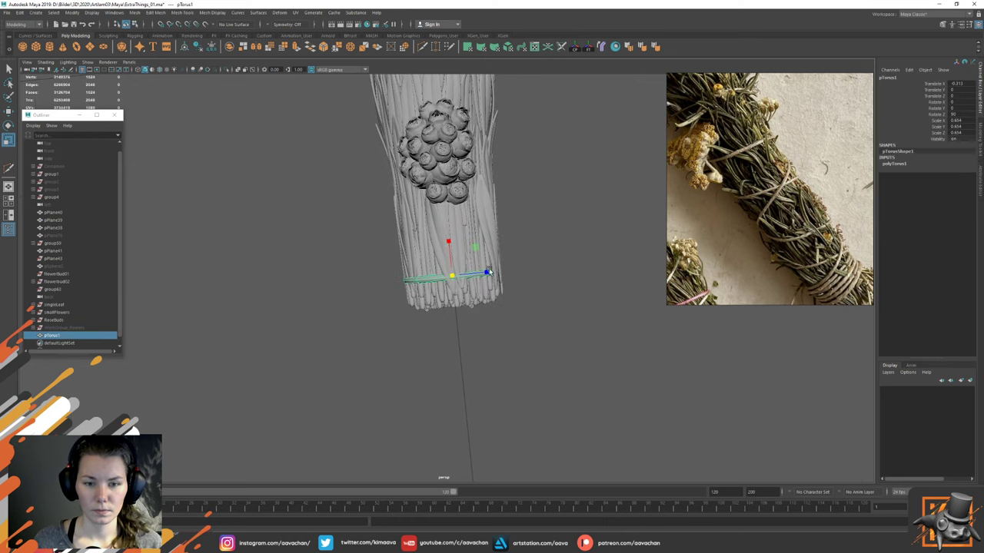
key("w")
right_click_drag(353, 259, 457, 313, "alt")
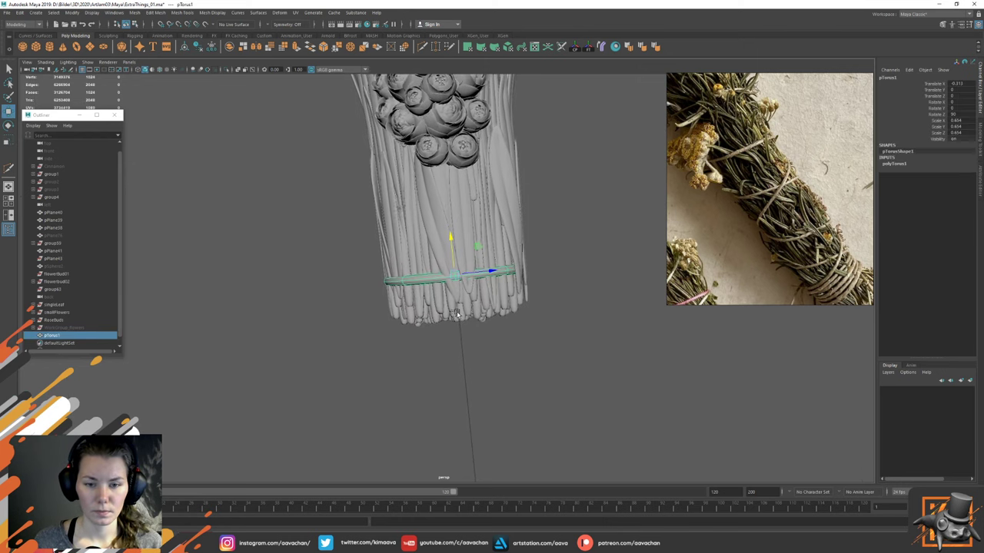
key("ctrl+d")
left_click_drag(450, 236, 450, 220)
key("ctrl+d")
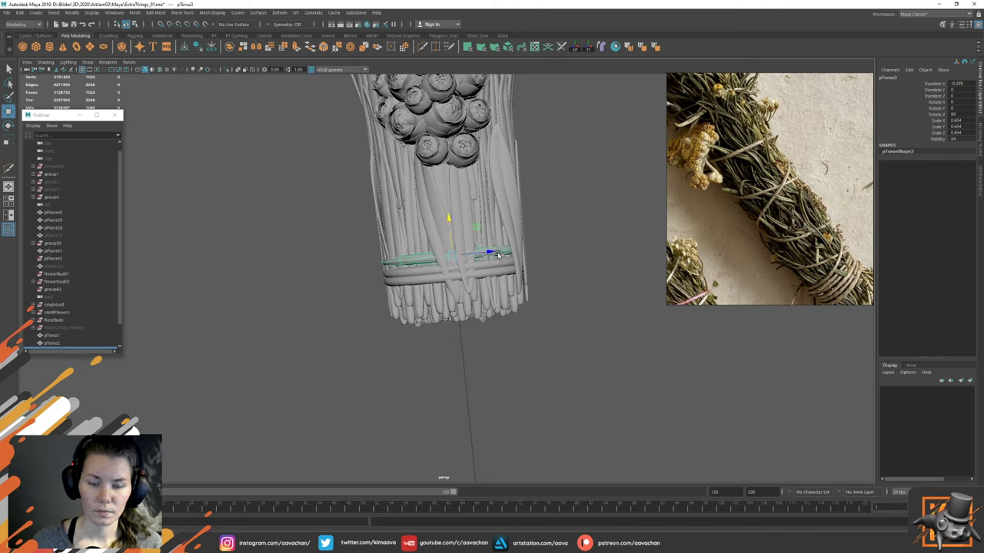
Step: Tilt the two copied rings slightly in different directions, with the middle ring at about 91° around Z
key("e")
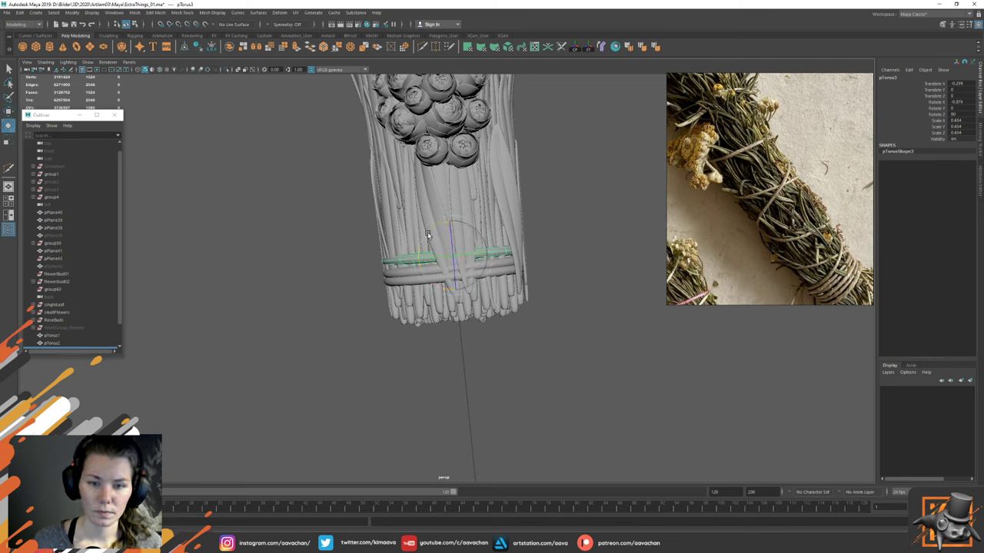
left_click(395, 275)
left_click_drag(395, 275, 479, 253, "alt")
key("w")
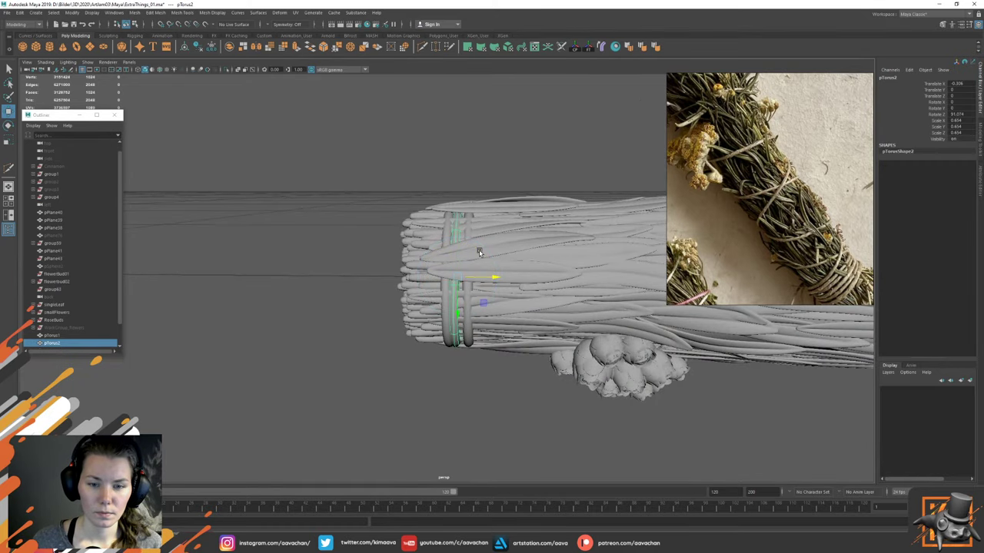
left_click_drag(456, 310, 457, 312)
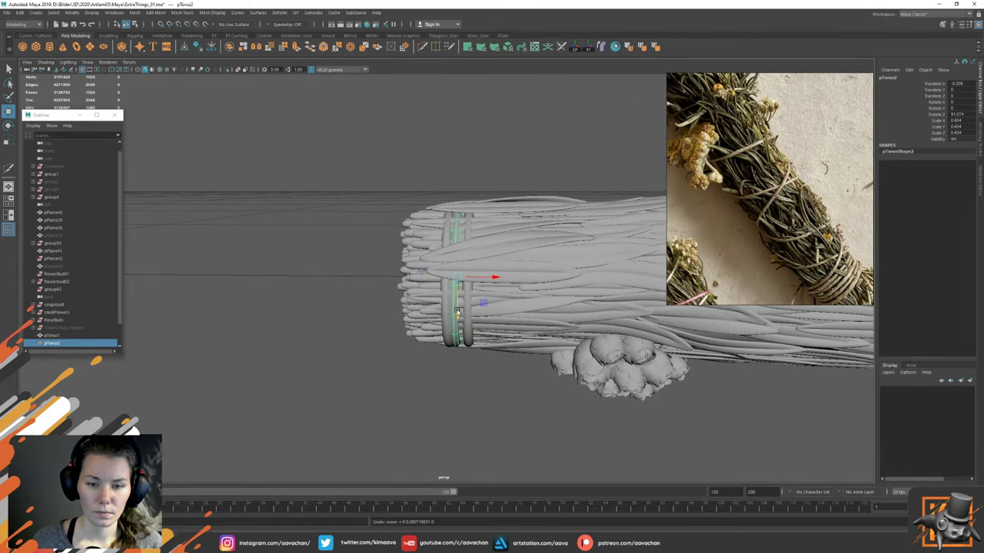
Step: Duplicate the uppermost ring, place the copy just above it and tilt it slightly at a different angle
left_click_drag(511, 282, 459, 214, "alt")
left_click(419, 247)
key("ctrl+d")
key("e")
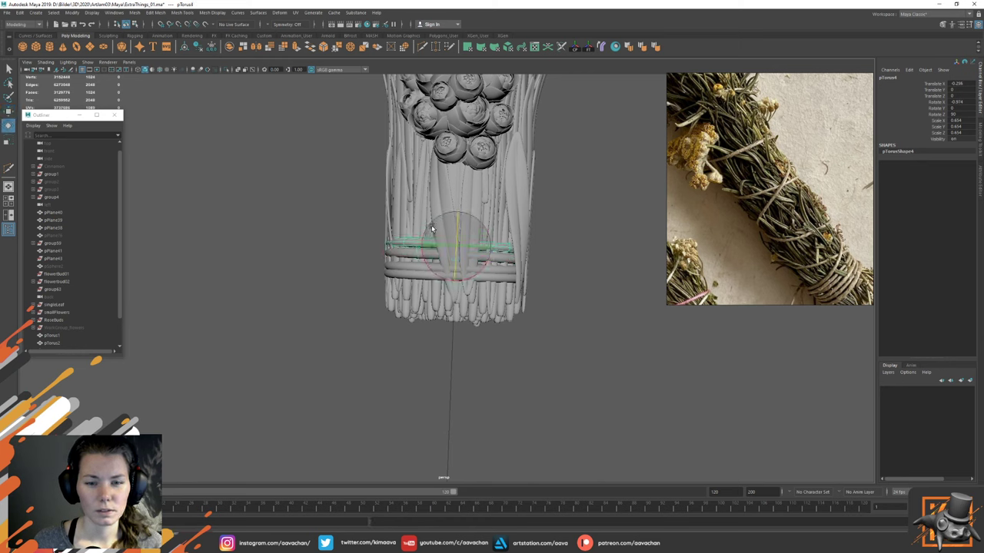
left_click_drag(422, 251, 364, 245)
key("w")
left_click(546, 262)
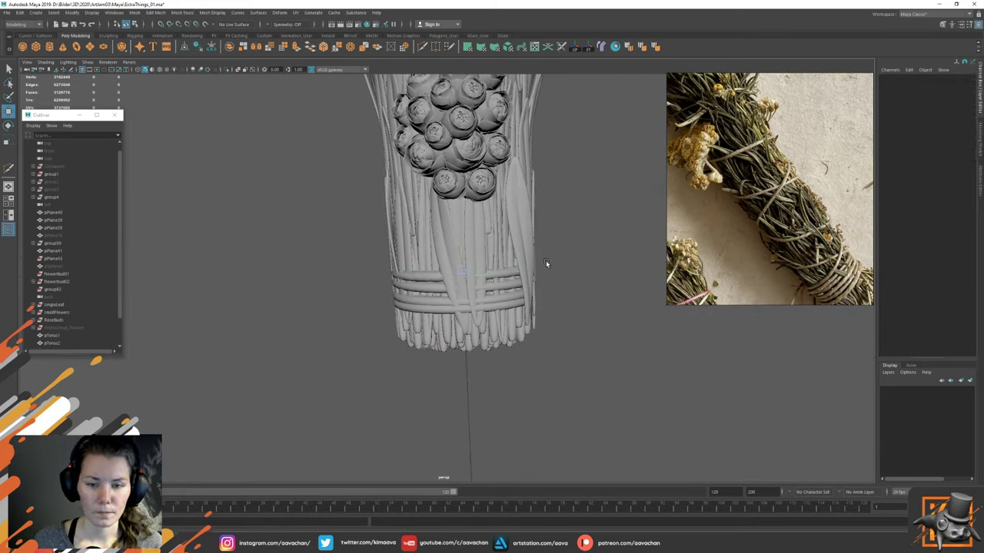
Step: Duplicate the lowest string ring and place the copy just below it, closer to the stem ends
left_click(419, 276)
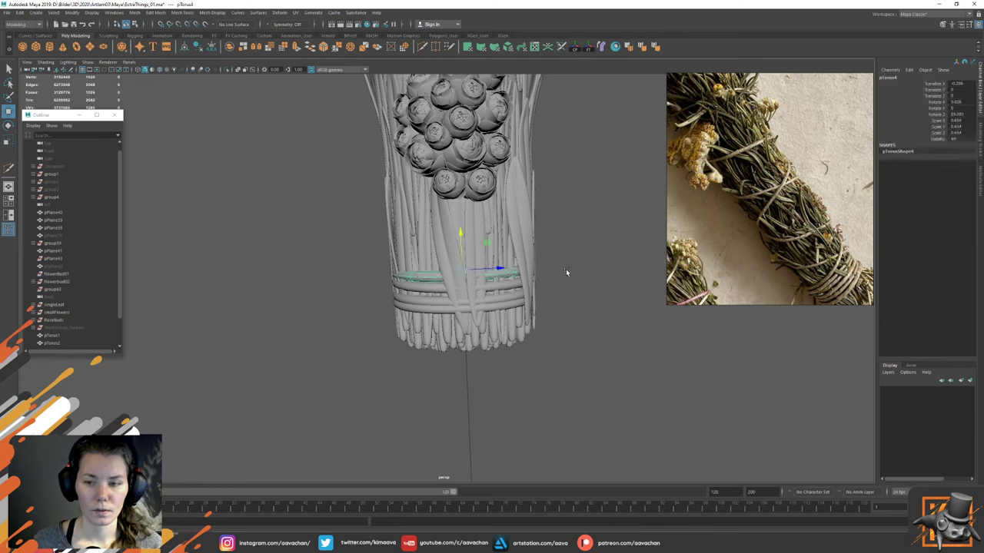
left_click(565, 271)
left_click(432, 300)
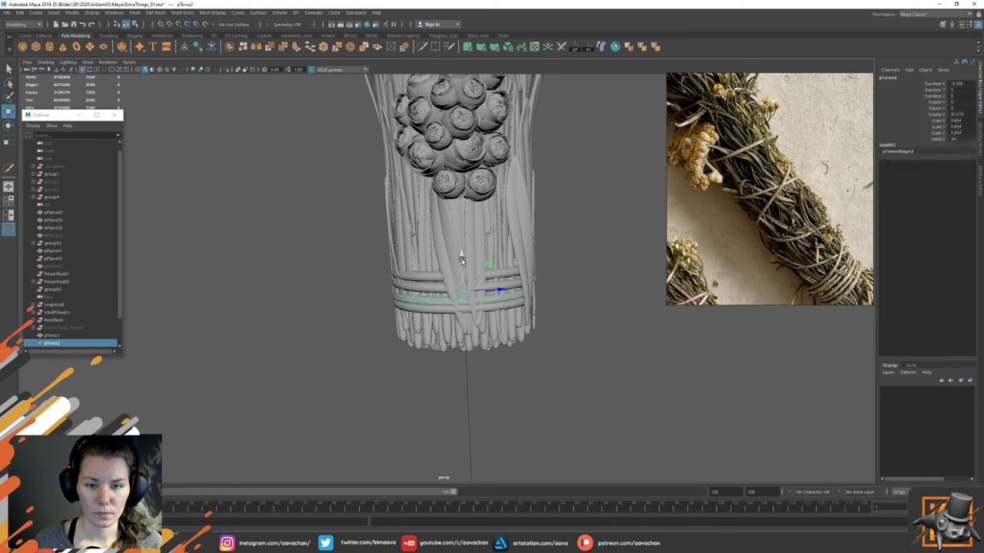
left_click_drag(461, 262, 464, 273)
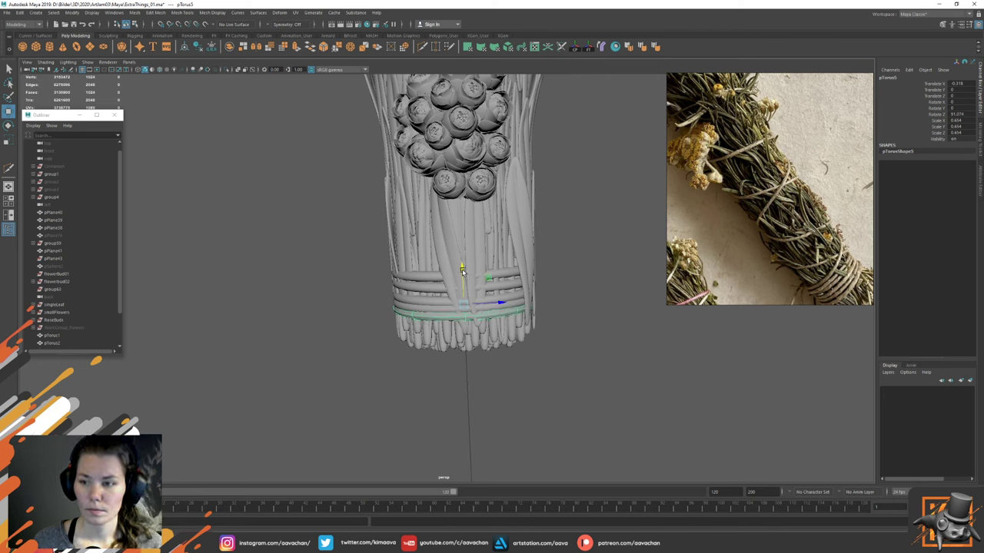
left_click(570, 273)
Step: Select the inner stem mesh and frame the stem ends in the orthographic bottom view
left_click(428, 336)
left_click_drag(438, 336, 498, 335, "alt")
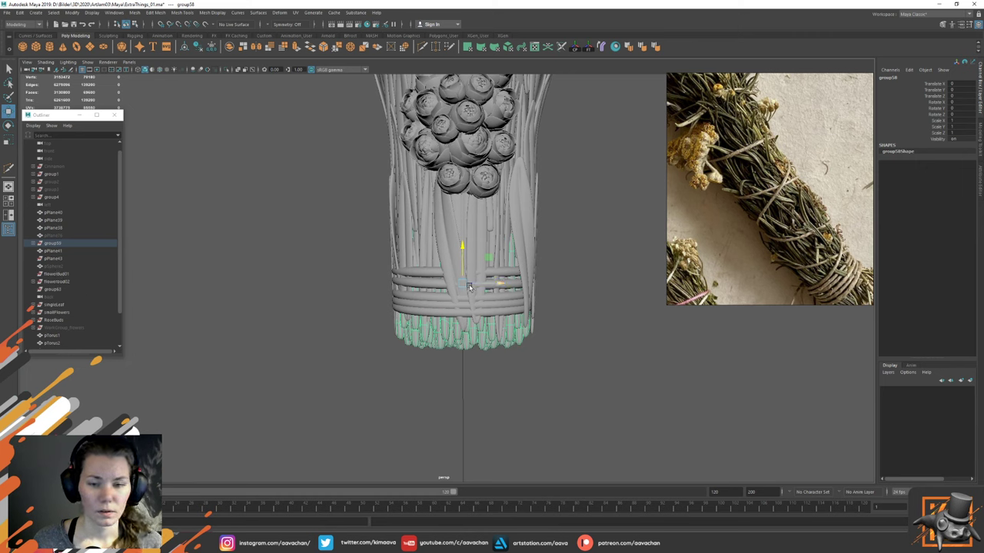
right_click(588, 248)
key("space")
left_click_drag(588, 249, 641, 260)
key("f")
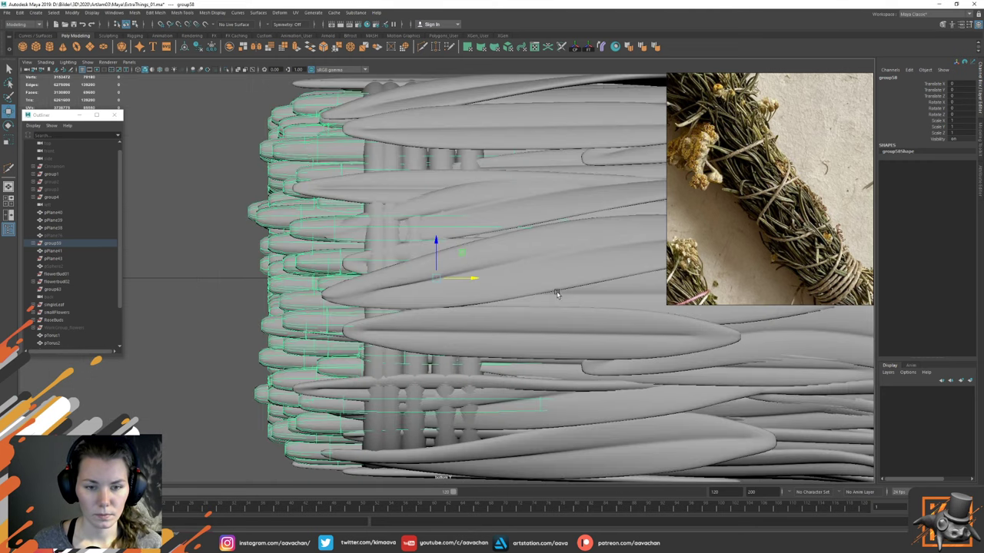
scroll(487, 203, "down", 3)
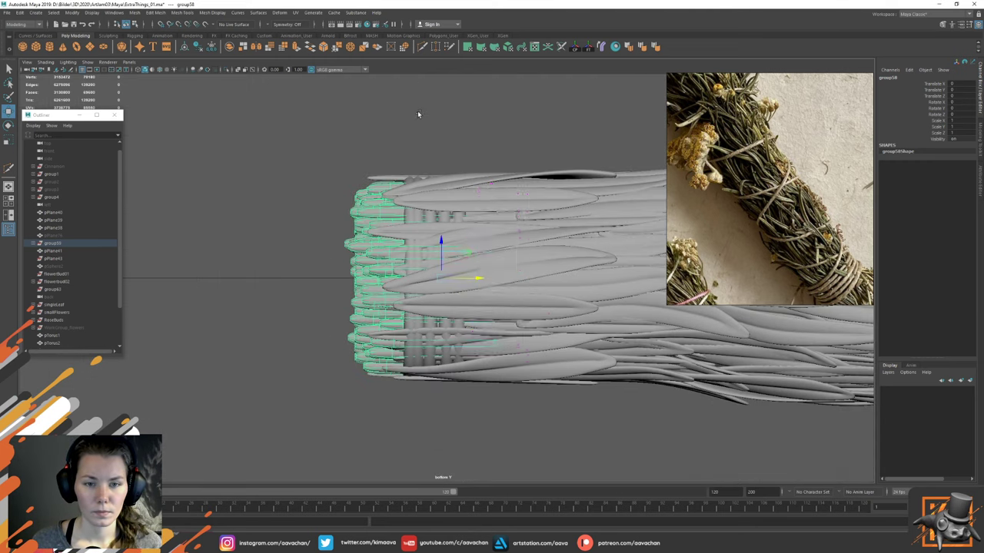
Step: Cut three straight edge rows across the inner stem mesh around the string rings with Multi-Cut
key("F8")
key("4")
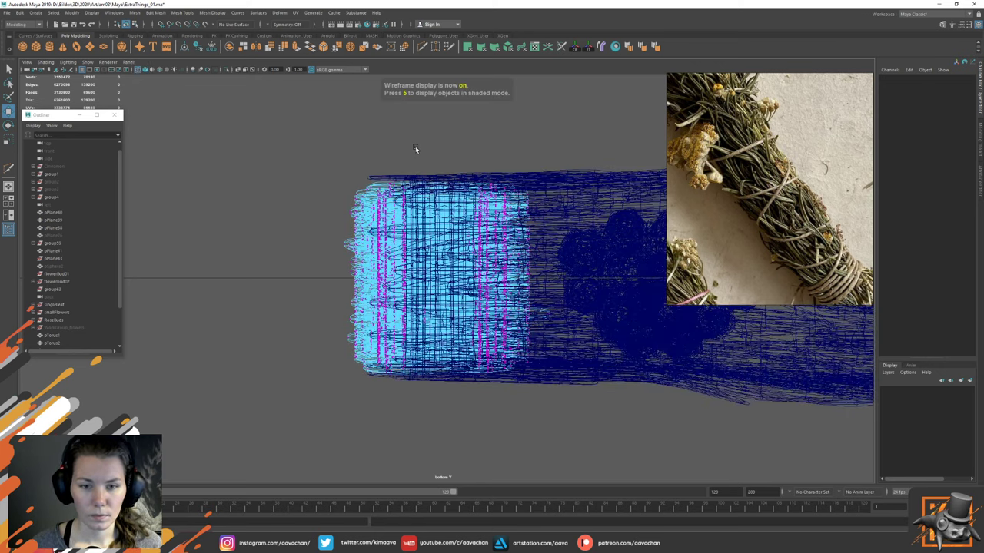
key("5")
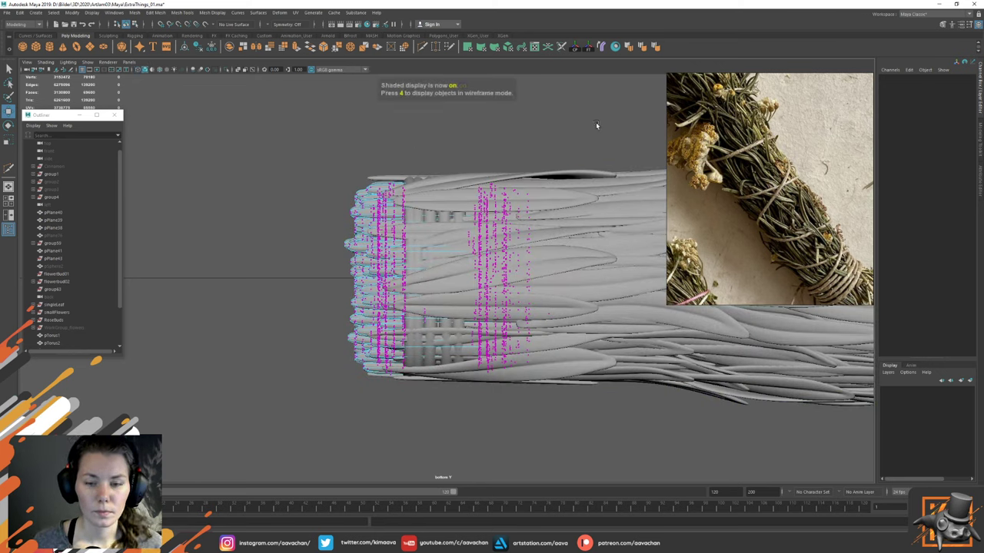
mouse_move(597, 123)
left_mouse_down()
mouse_move(457, 436)
mouse_move(542, 75)
mouse_move(551, 127)
left_mouse_up()
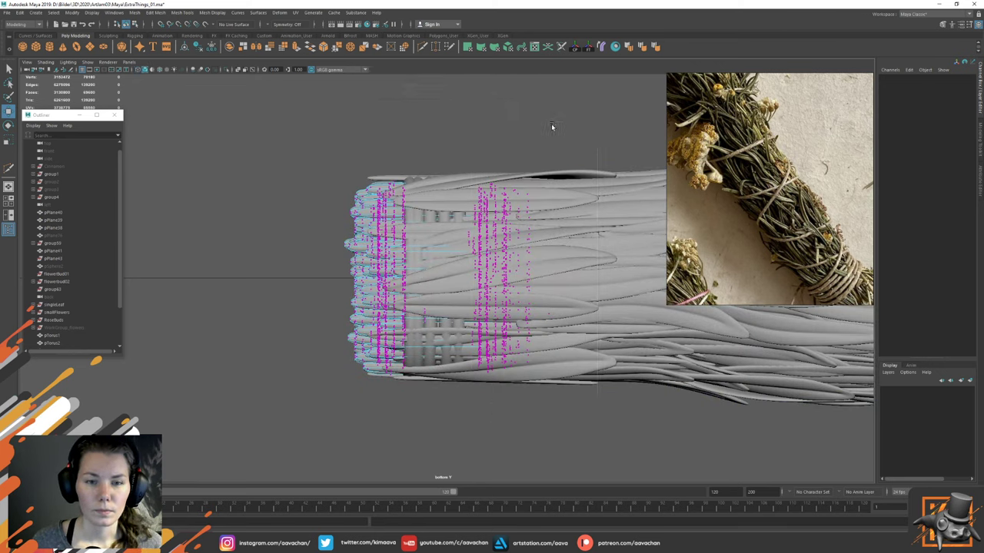
right_click_drag(416, 136, 476, 98)
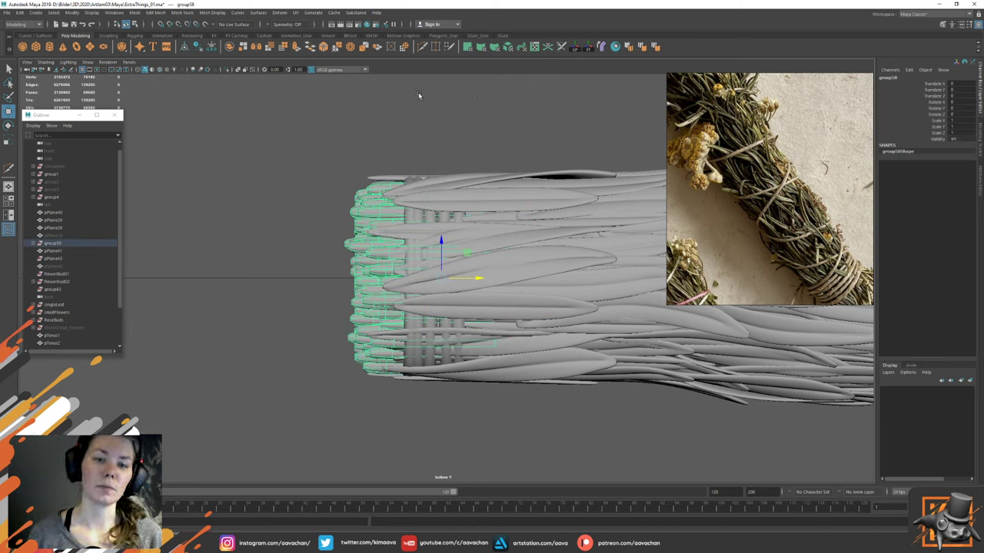
right_click_drag(467, 132, 438, 150)
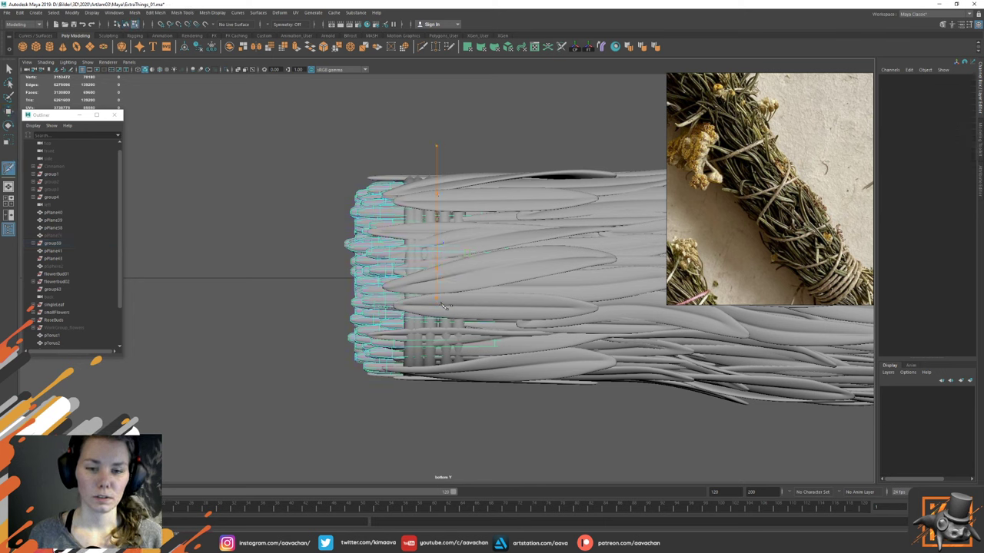
left_click_drag(449, 421, 431, 418)
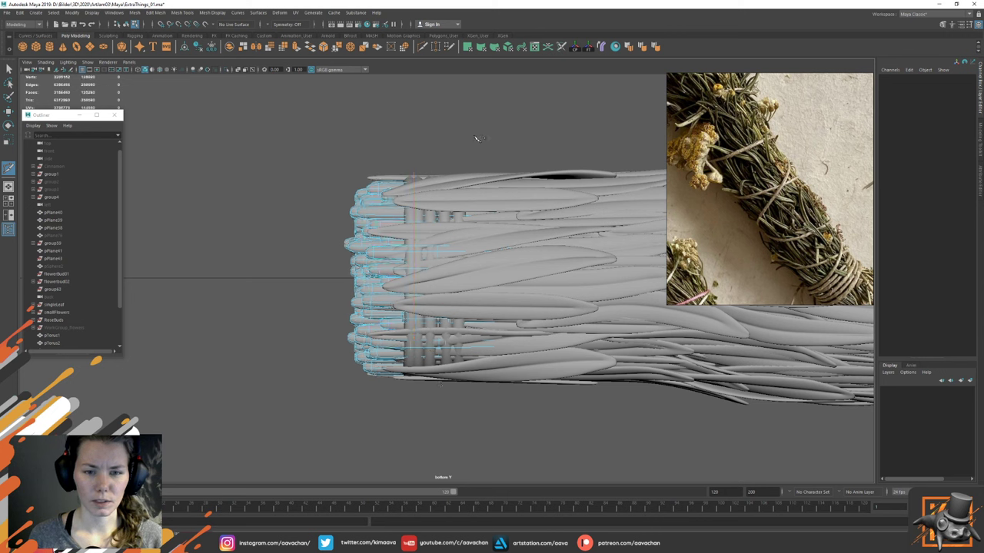
key("w")
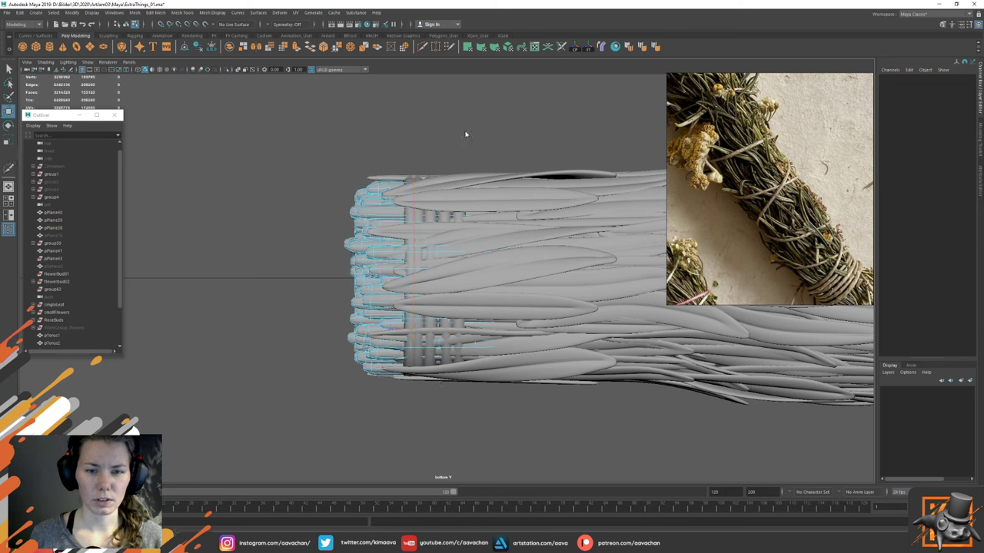
Step: Scale the inner stems' vertex rows around the string rings slightly inward, working row by row
right_click_drag(467, 178, 448, 185)
left_click_drag(425, 149, 463, 407)
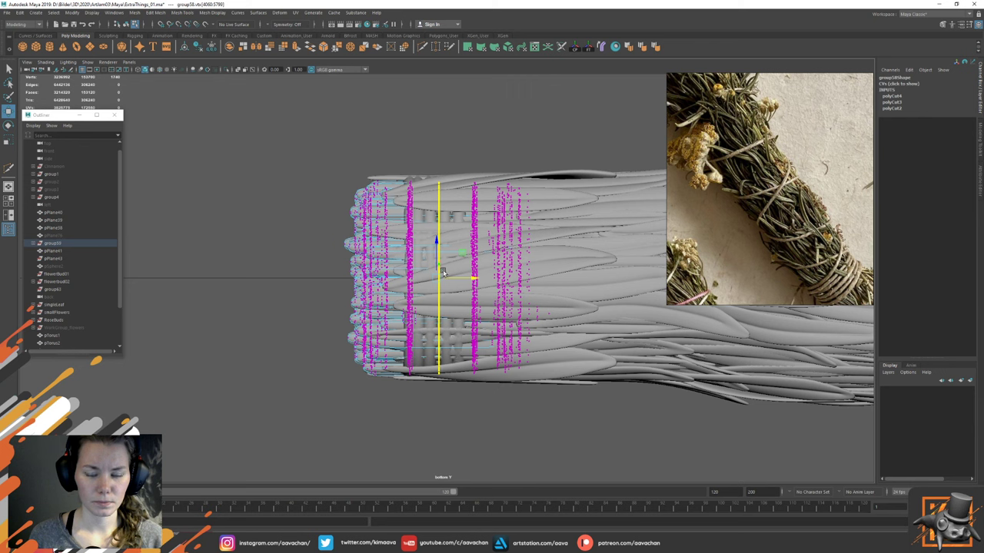
key("r")
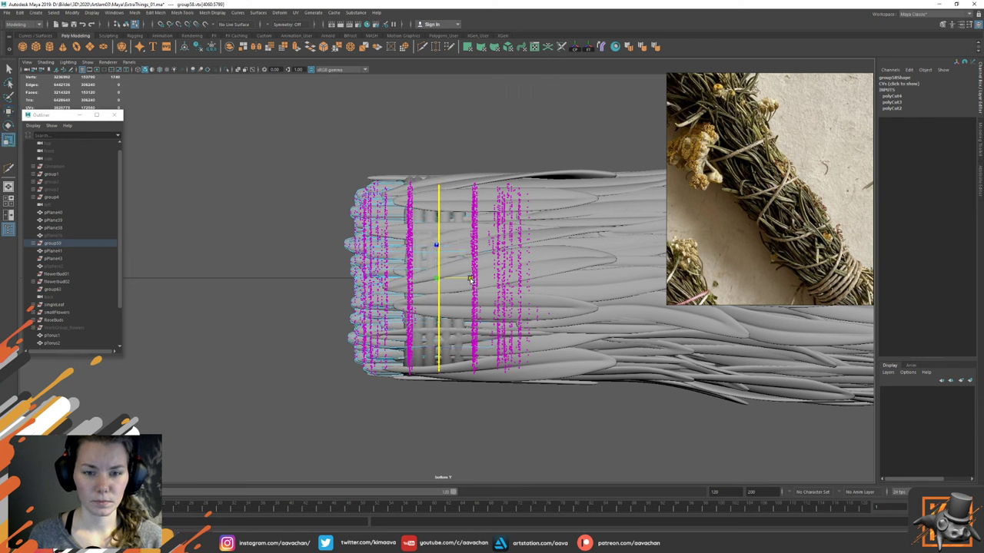
left_click_drag(426, 150, 398, 414)
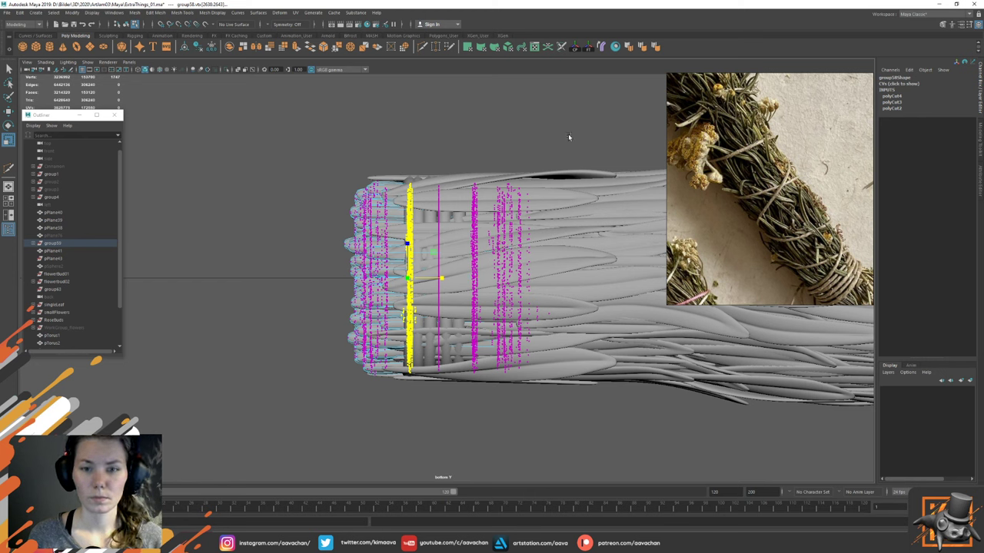
left_click_drag(585, 132, 466, 396)
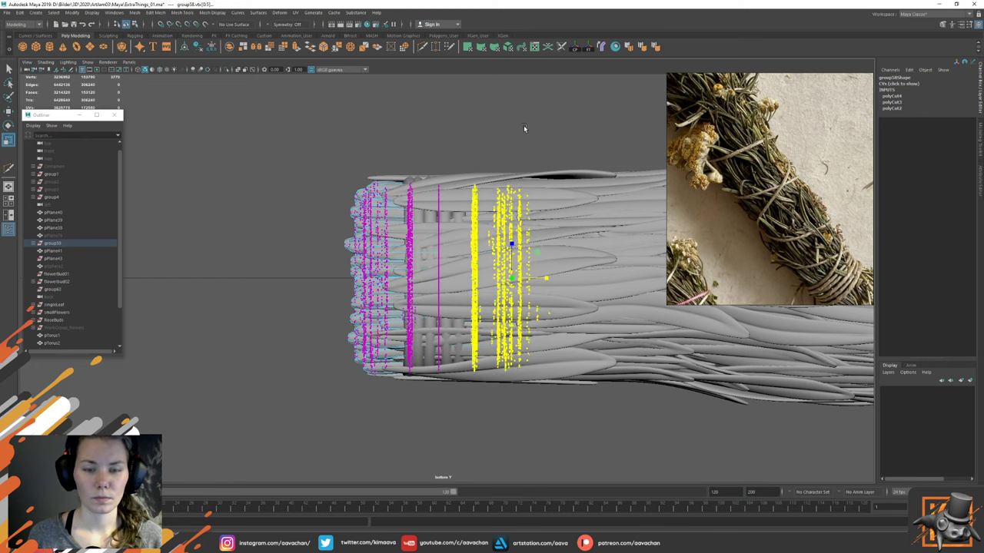
Step: Select the outer leaf mesh's vertices around the lowest string rings and scale them slightly inward
key("F8")
left_click(412, 230)
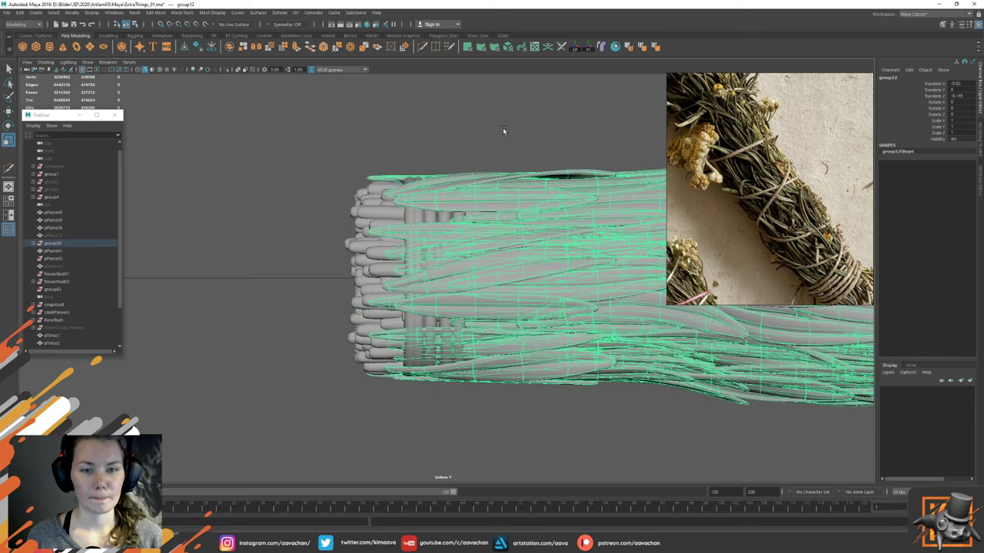
key("F8")
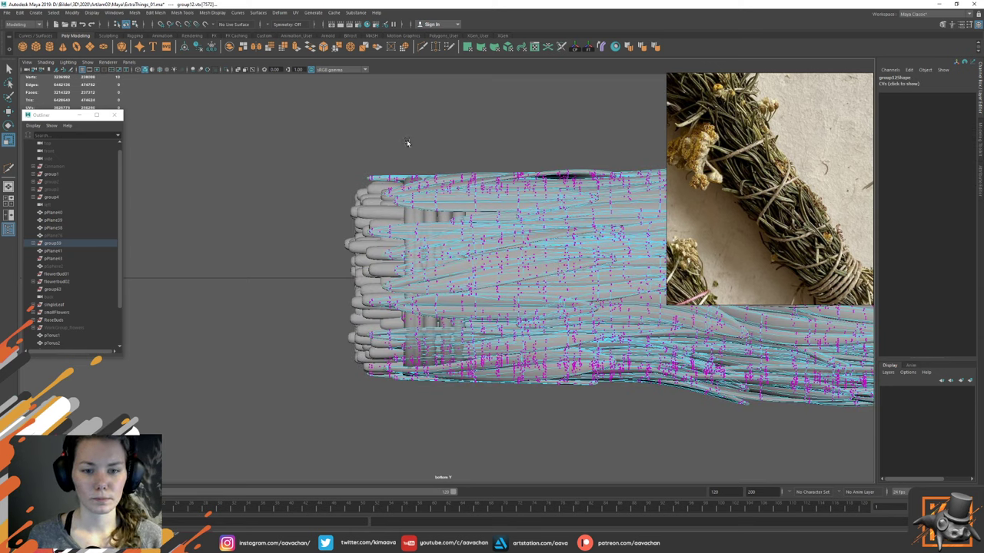
left_click_drag(405, 141, 433, 412)
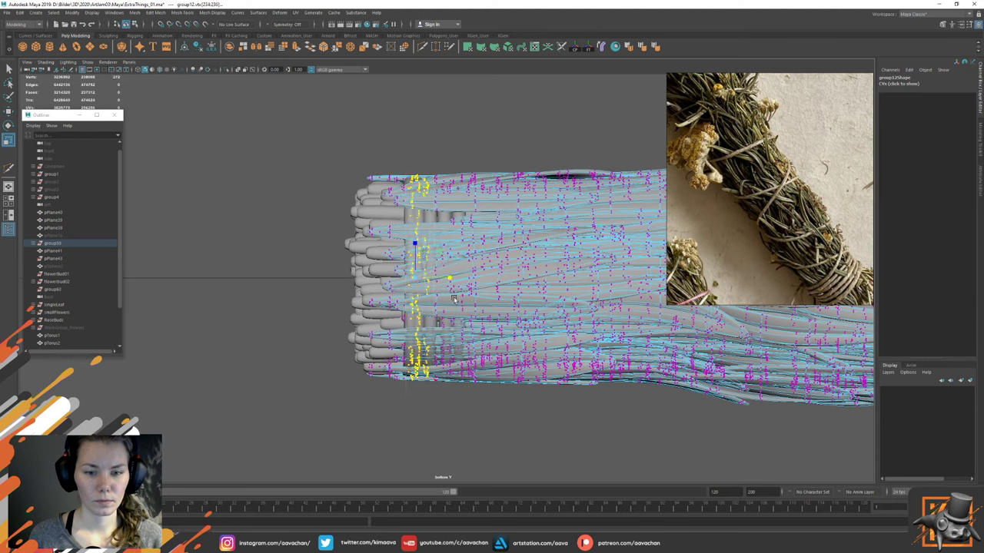
left_click_drag(449, 281, 448, 281, "ctrl")
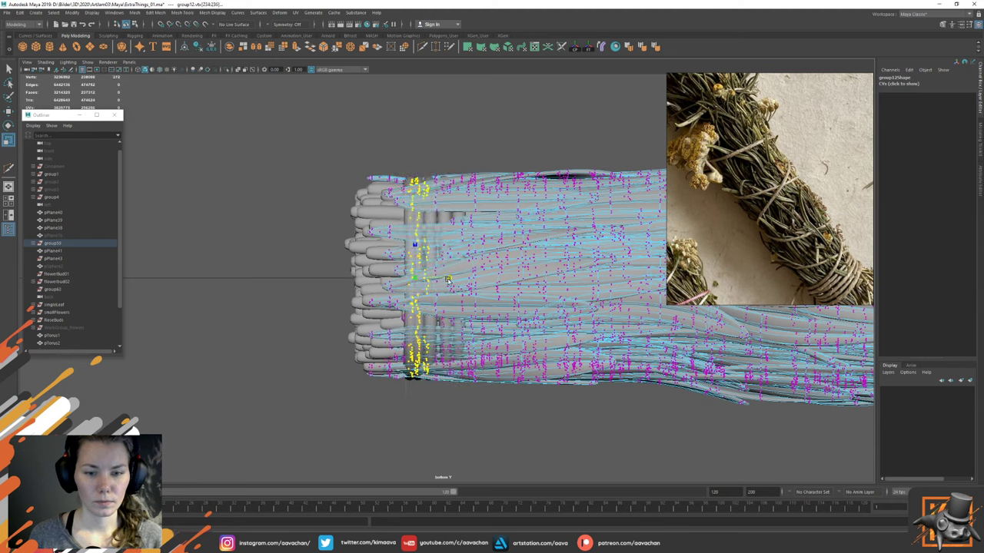
right_click_drag(434, 150, 469, 127)
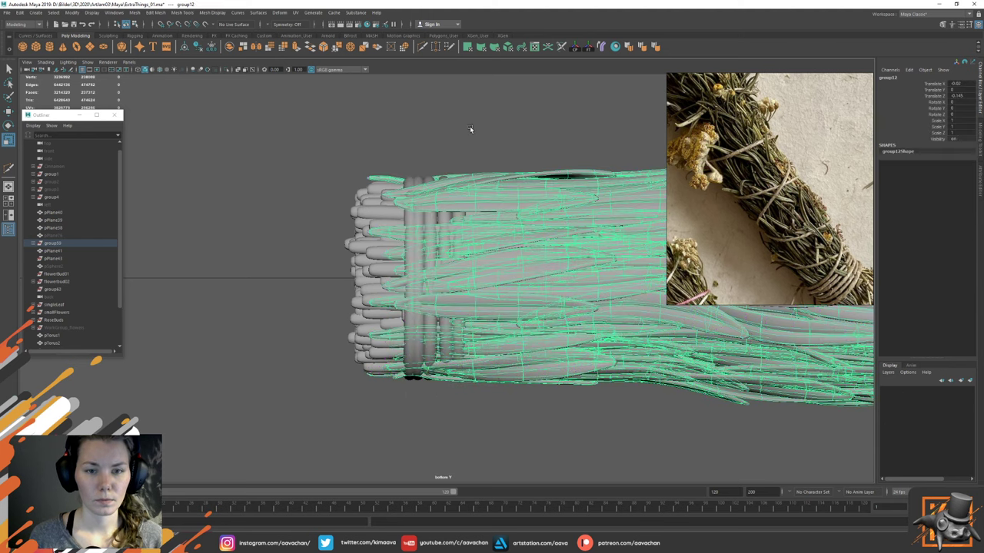
left_click_drag(459, 140, 466, 202, "alt")
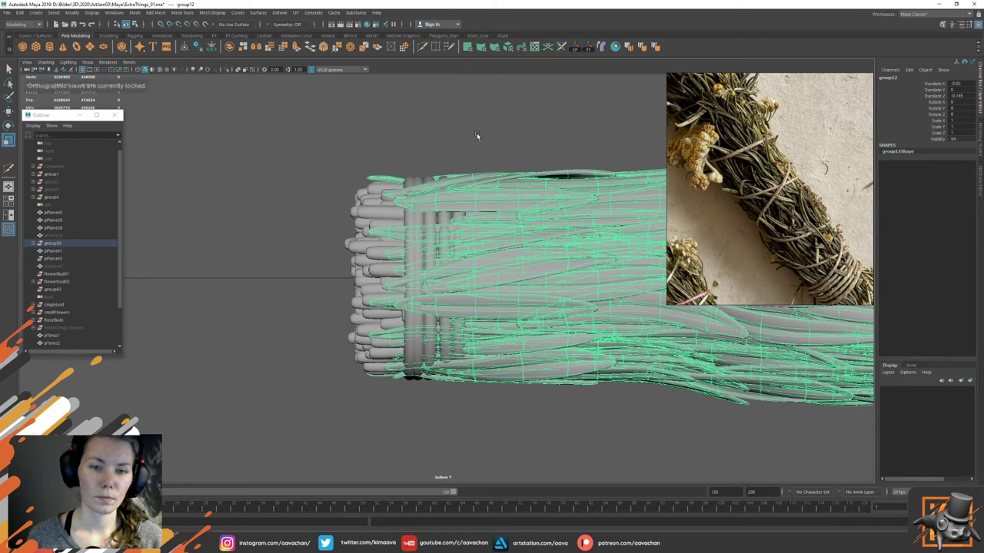
key("F8")
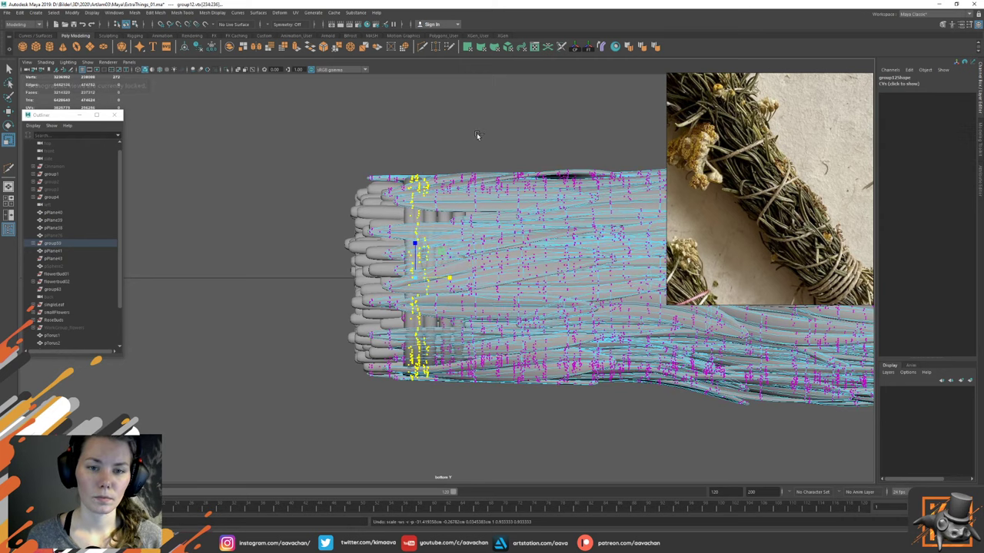
left_click_drag(415, 279, 408, 280)
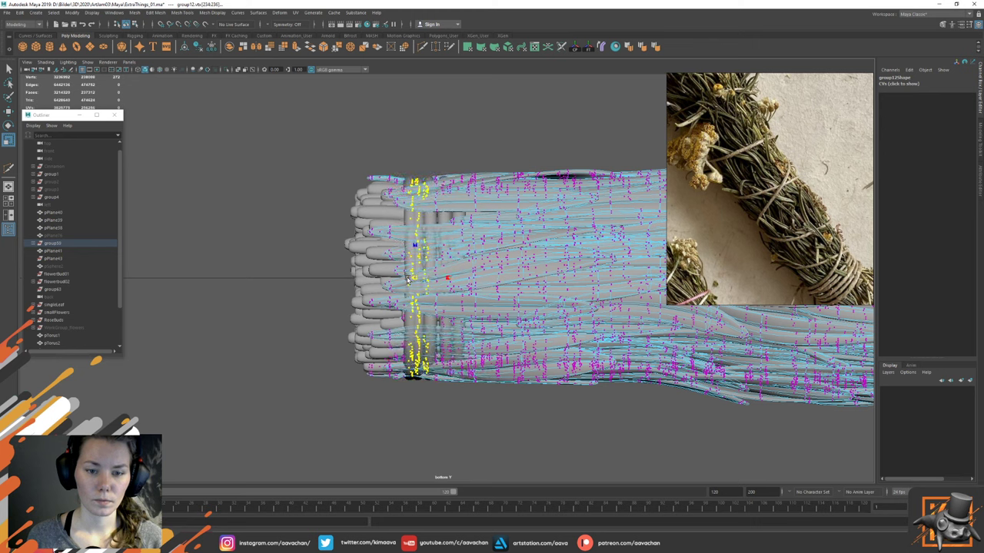
Step: Scale the neighbouring band of leaf vertices under the upper string rings slightly inward
left_click(474, 117)
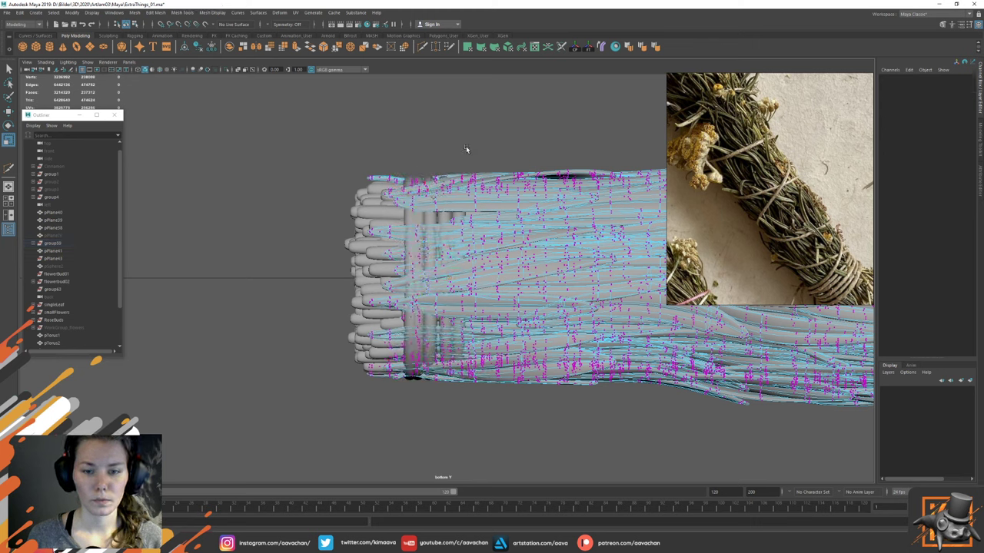
left_click_drag(430, 153, 464, 415)
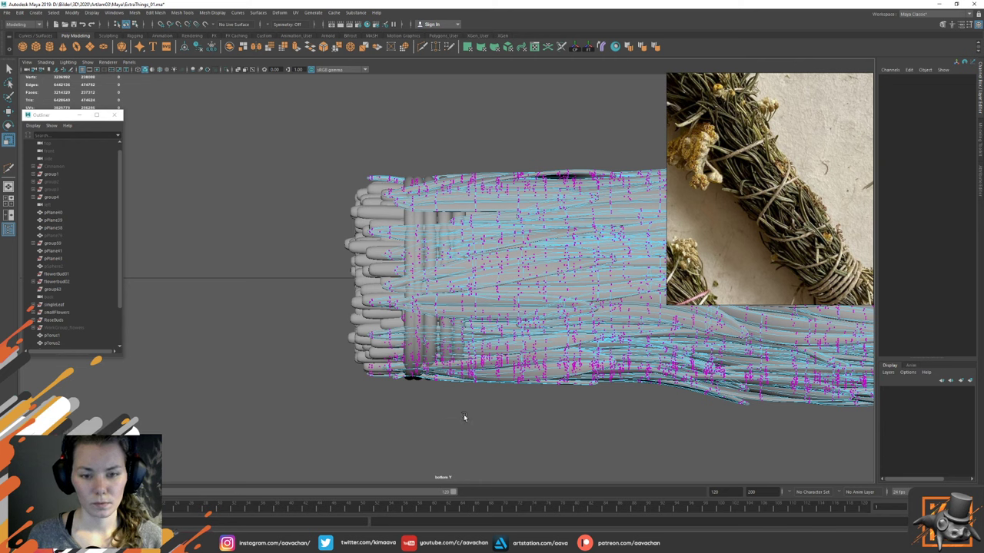
left_click_drag(447, 281, 442, 281)
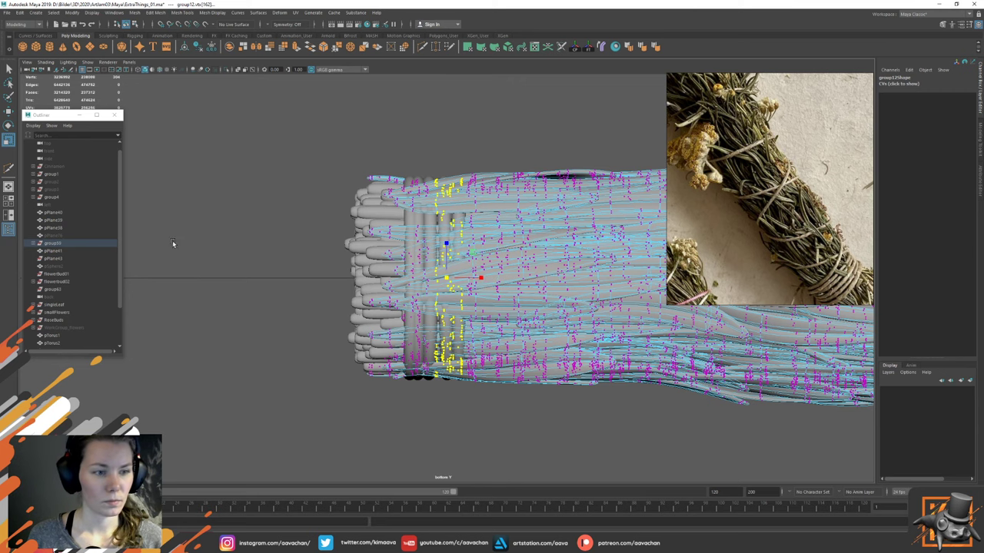
Step: Hide group59 briefly to check the string rings against the inner core, and show it again
left_click(71, 243)
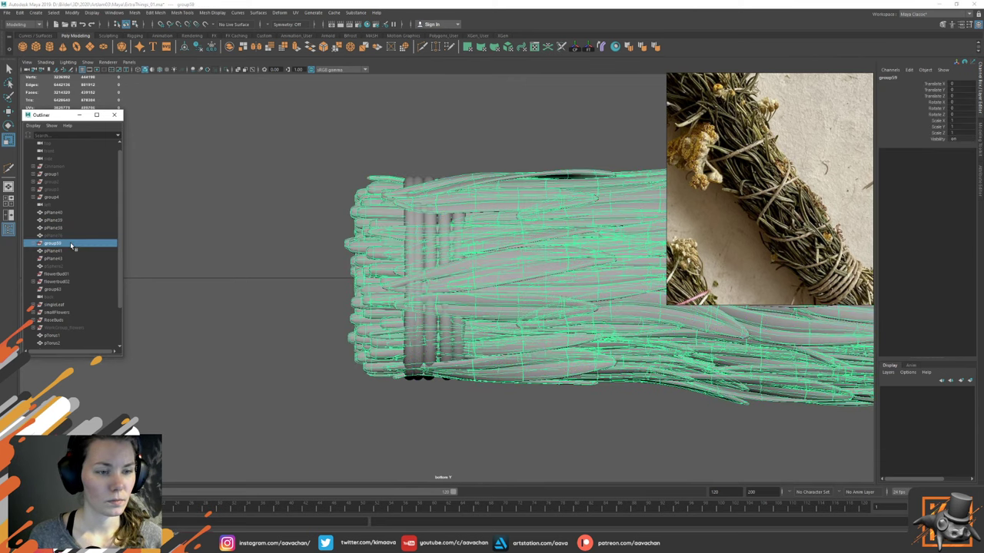
key("ctrl+h")
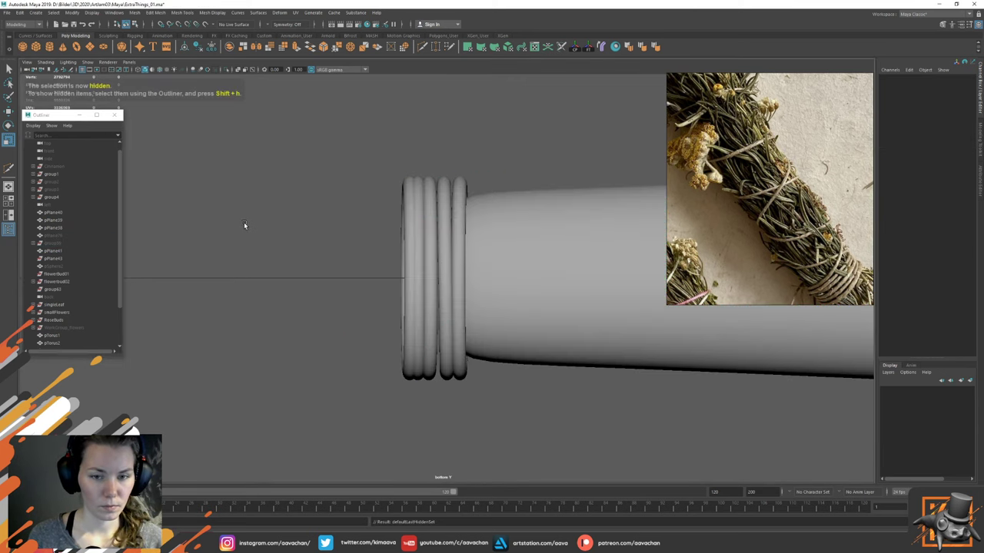
key("shift+h")
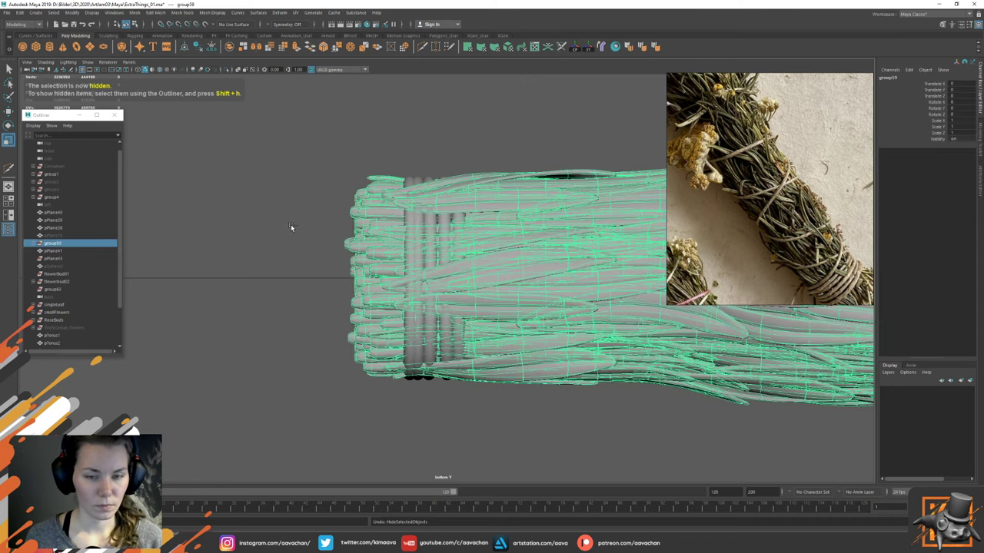
Step: Try to scale the leaf vertices under the upper string rings further inward, and undo the latest scaling back in the perspective view
left_click(296, 209)
left_click(428, 199)
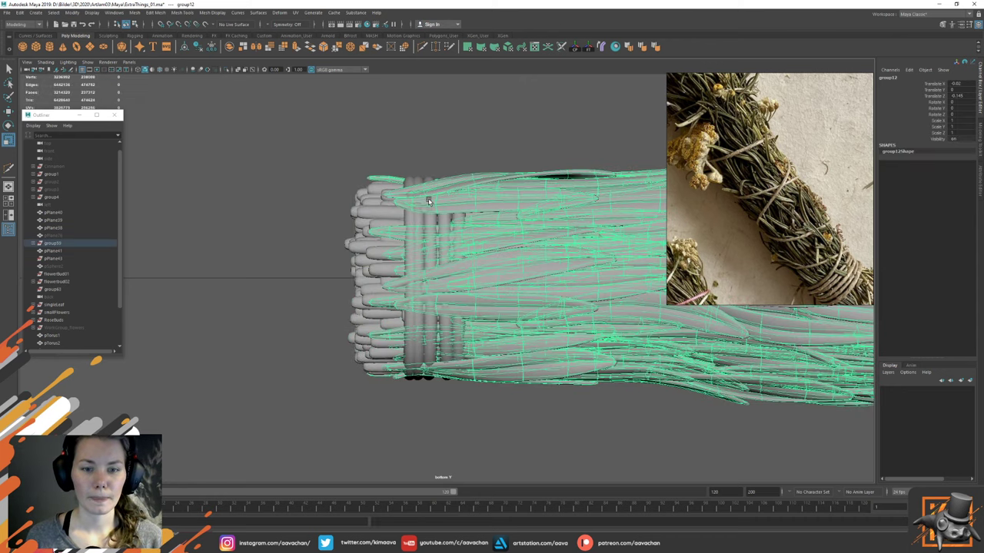
right_click_drag(436, 146, 438, 135)
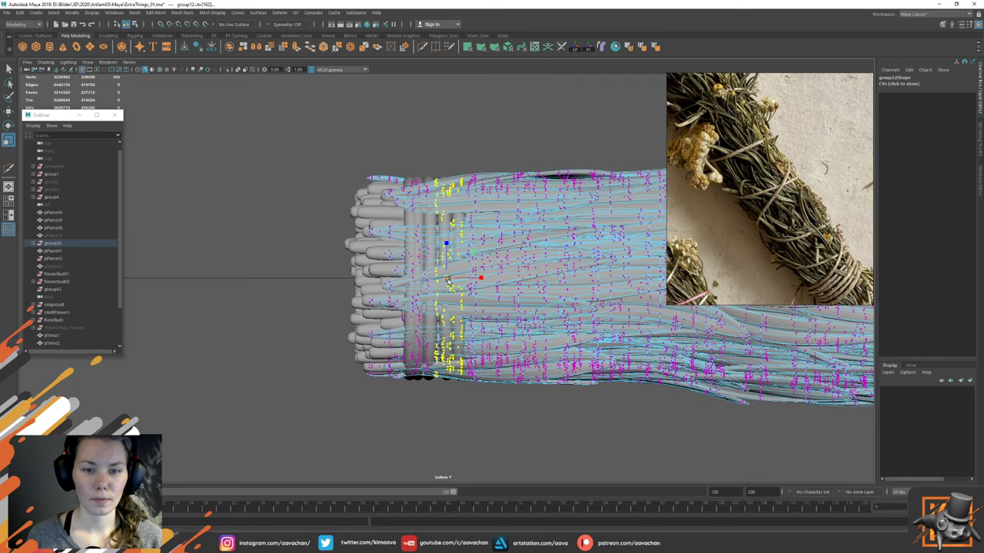
left_click_drag(447, 280, 425, 204)
key("ctrl+z")
key("space")
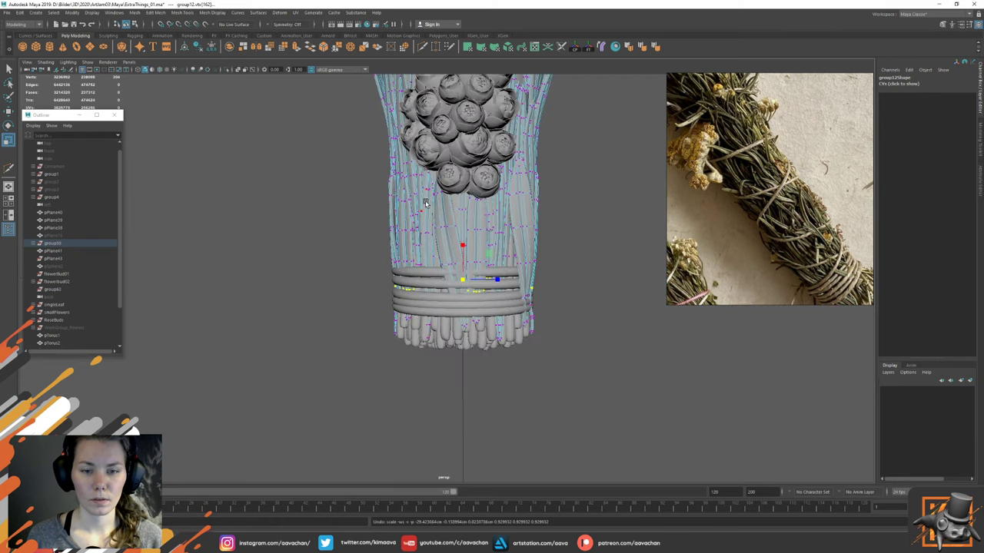
key("ctrl+z")
key("ctrl+z")
key("ctrl+z")
key("ctrl+z")
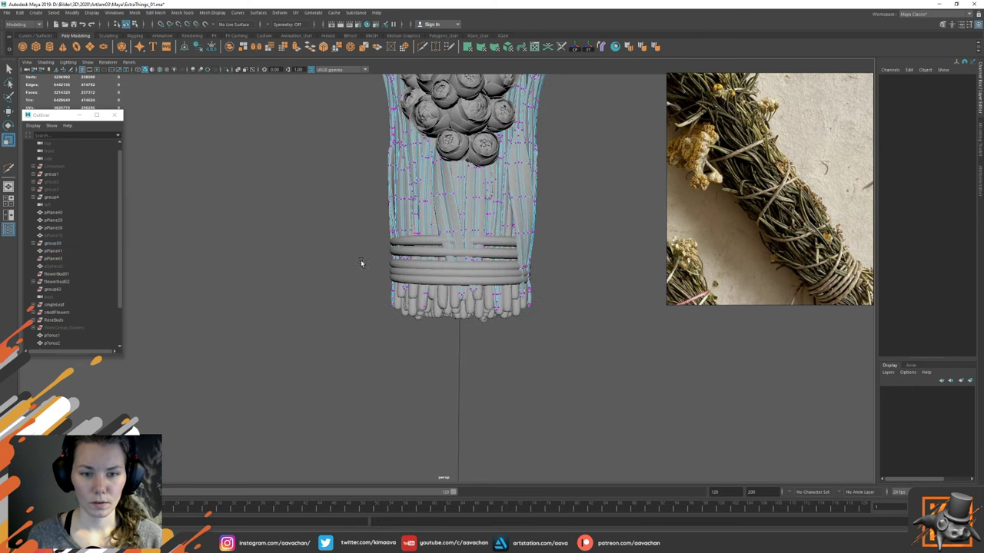
Step: Undo the recent inward scalings of the leaf vertices around the string rings, back to before the leaf mesh was selected
right_click_drag(361, 263, 430, 245, "alt")
mouse_move(430, 246)
left_mouse_down("alt")
mouse_move(431, 269)
mouse_move(431, 251)
left_mouse_up("alt")
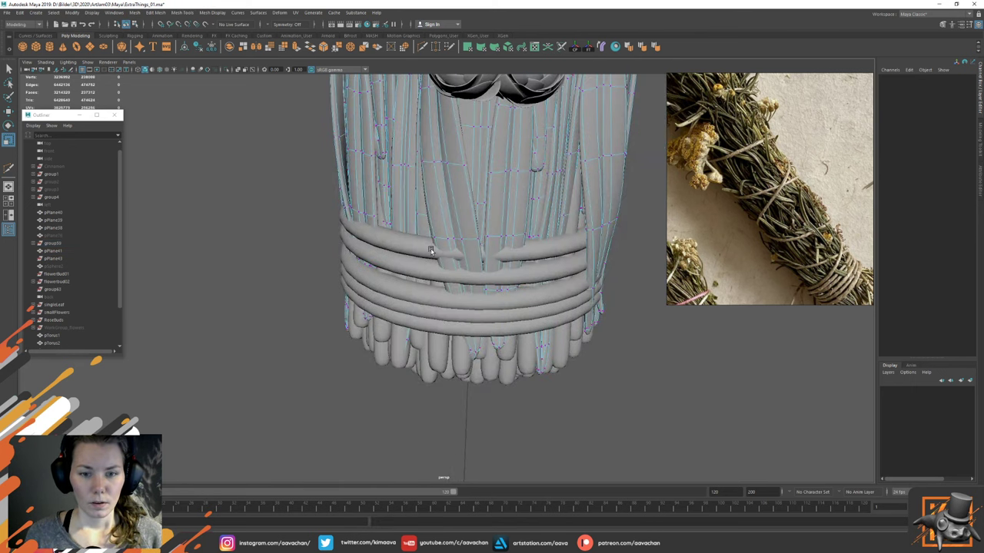
key("ctrl+z")
key("ctrl+z")
key("ctrl+z")
key("ctrl+z")
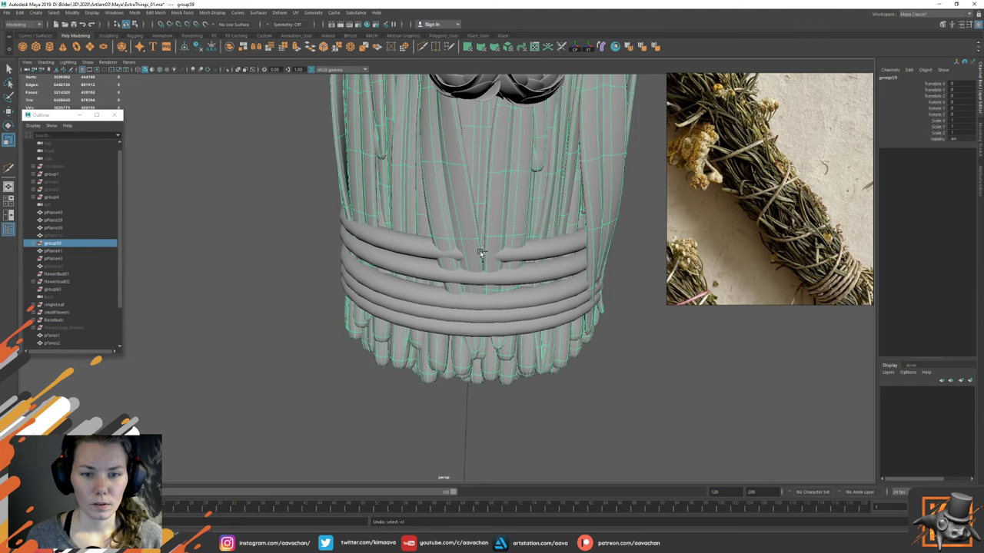
key("ctrl+z")
key("ctrl+z")
key("ctrl+z")
key("ctrl+z")
key("ctrl+z")
key("ctrl+z")
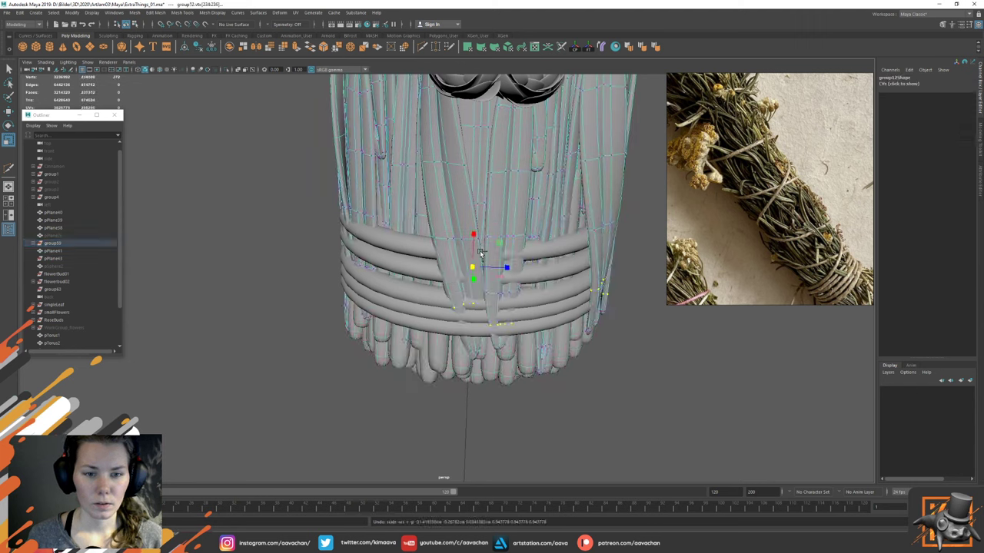
key("ctrl+z")
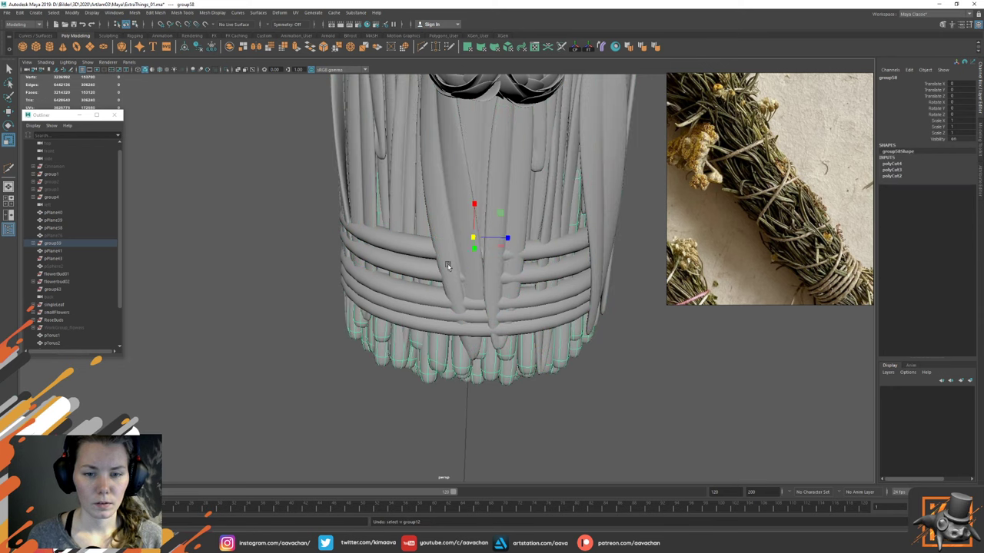
Step: Select the edge loop near the tip of the front leaf overlapping the string and move it inward behind the rings
left_click(462, 267)
right_click_drag(448, 235, 408, 223)
left_click_drag(480, 293, 451, 312)
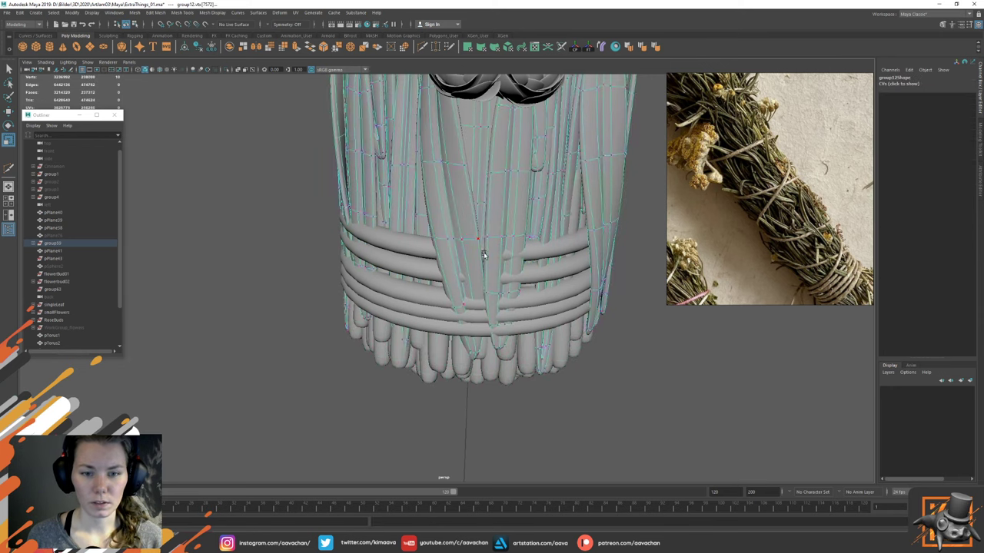
mouse_move(483, 255)
left_mouse_down("alt")
mouse_move(489, 271)
mouse_move(485, 253)
left_mouse_up("alt")
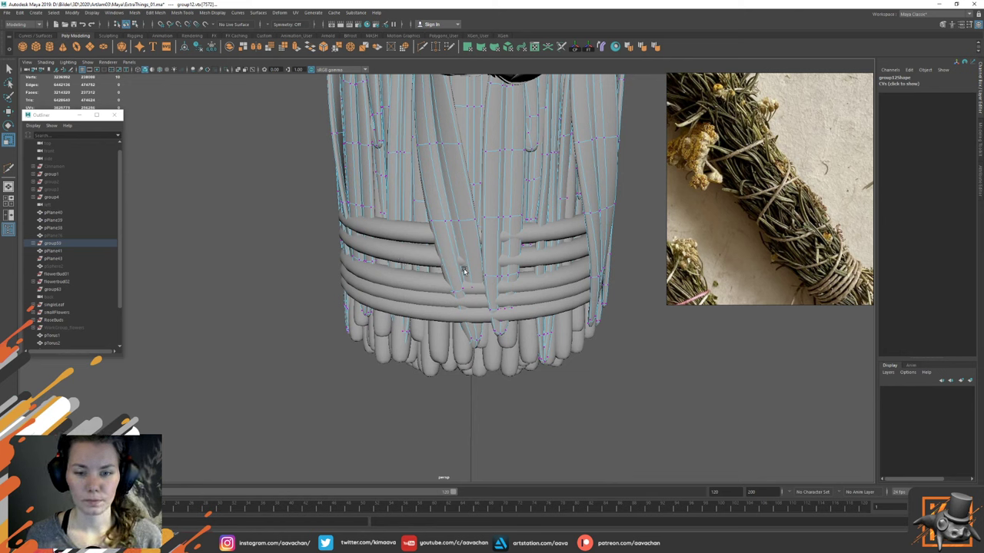
right_click_drag(464, 270, 463, 225)
double_click(458, 292)
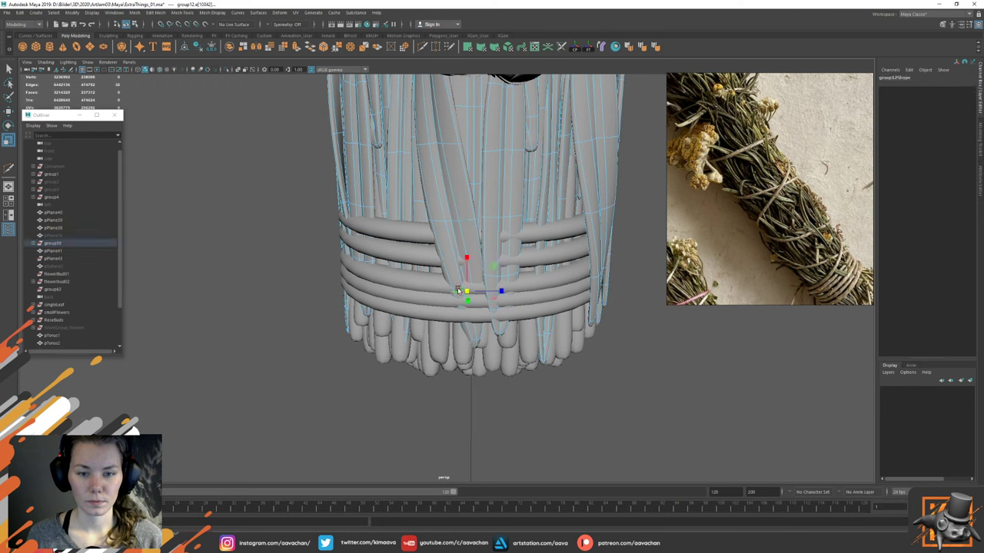
key("w")
left_click_drag(467, 302, 463, 301)
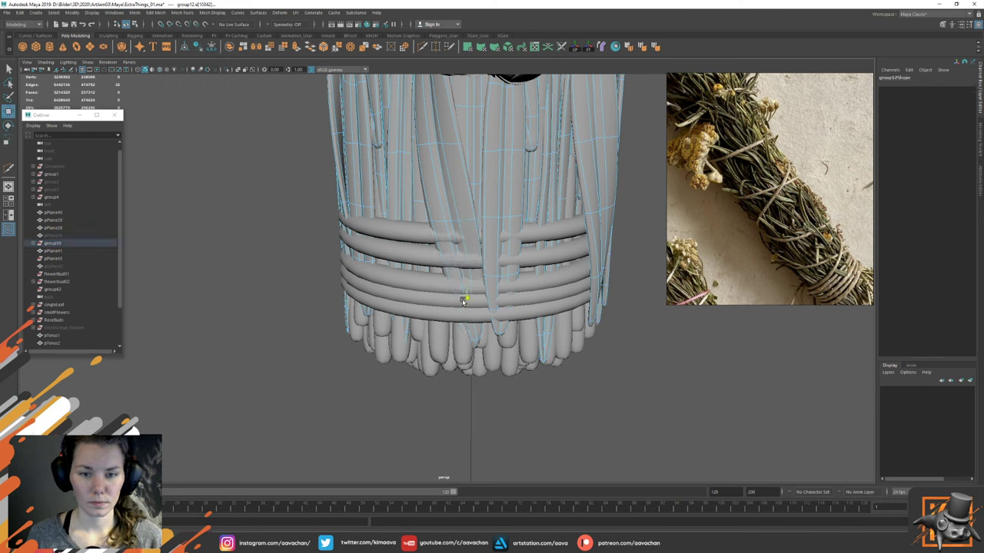
Step: Move the front leaves' edge loops beside the uppermost string ring inward so the leaves pass beneath it
left_click(459, 223)
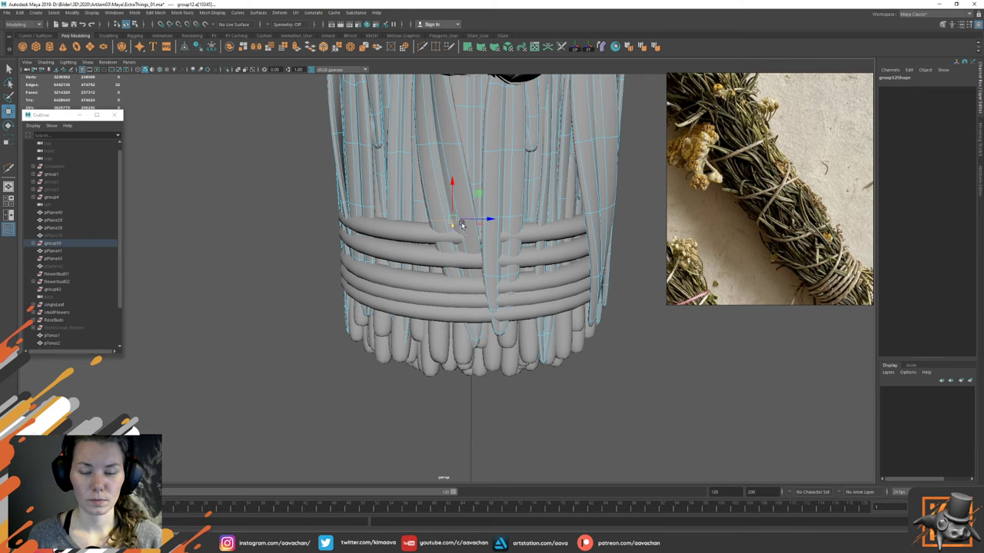
left_click_drag(461, 225, 464, 282, "alt")
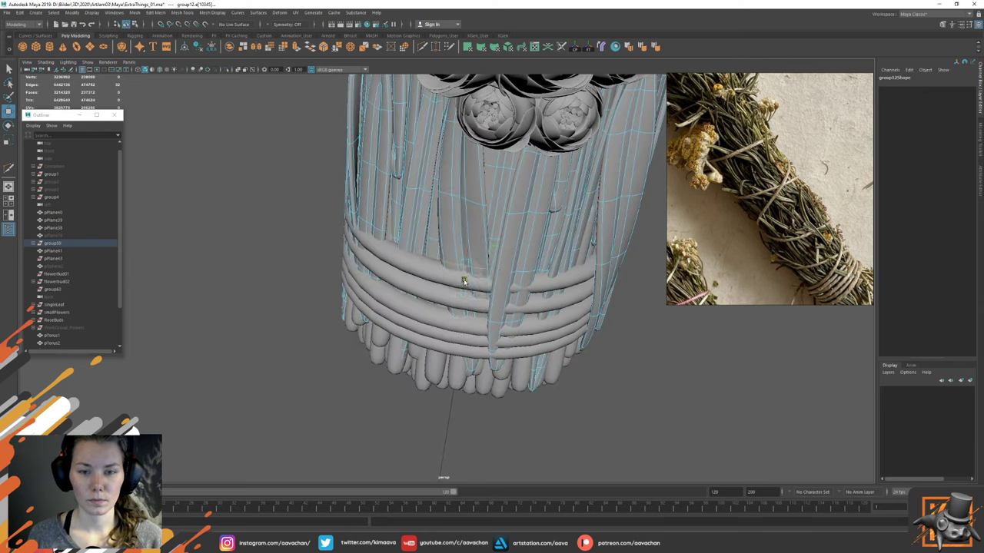
left_click(474, 278)
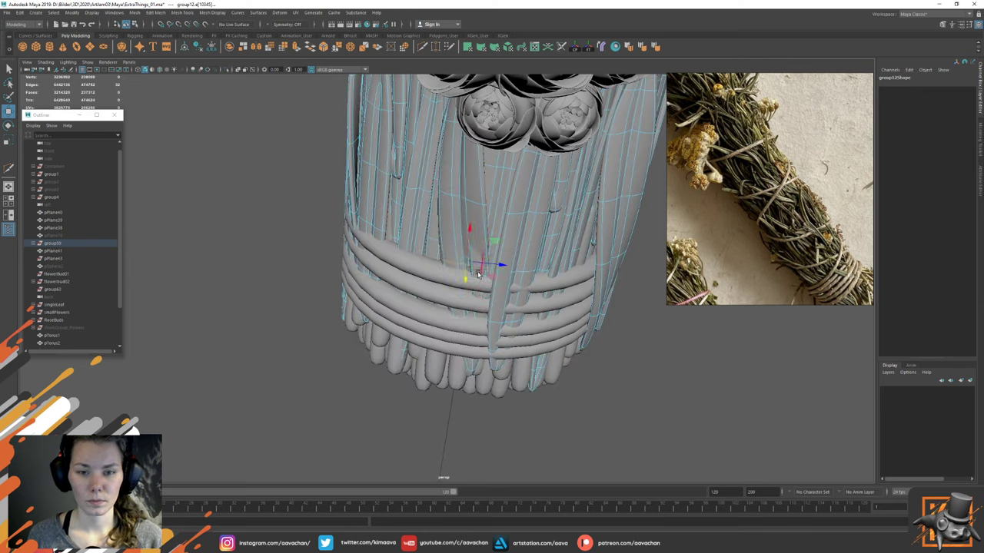
left_click(484, 292)
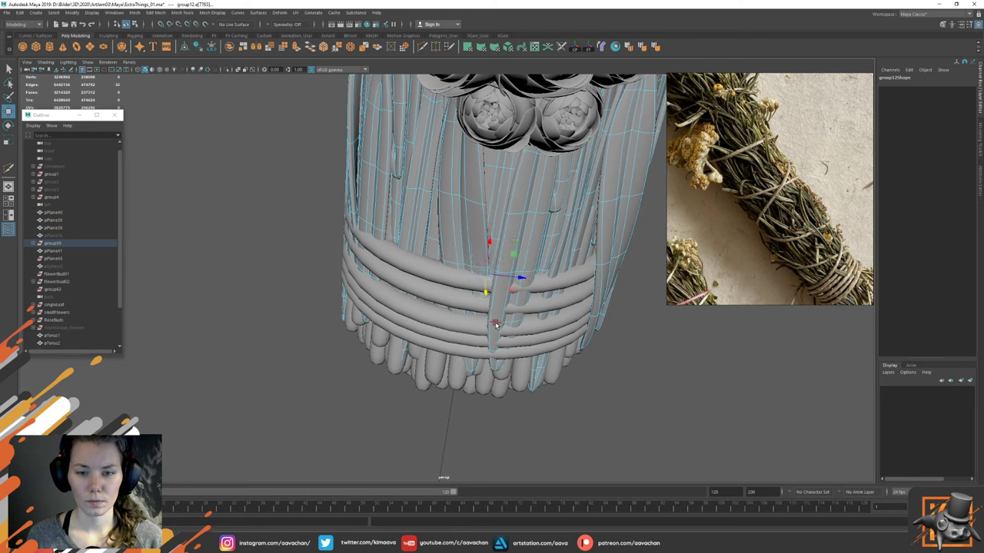
Step: Push the edge loops of the narrow front leaf inward at its tip, at the upper ring and between the rings
left_click(494, 323)
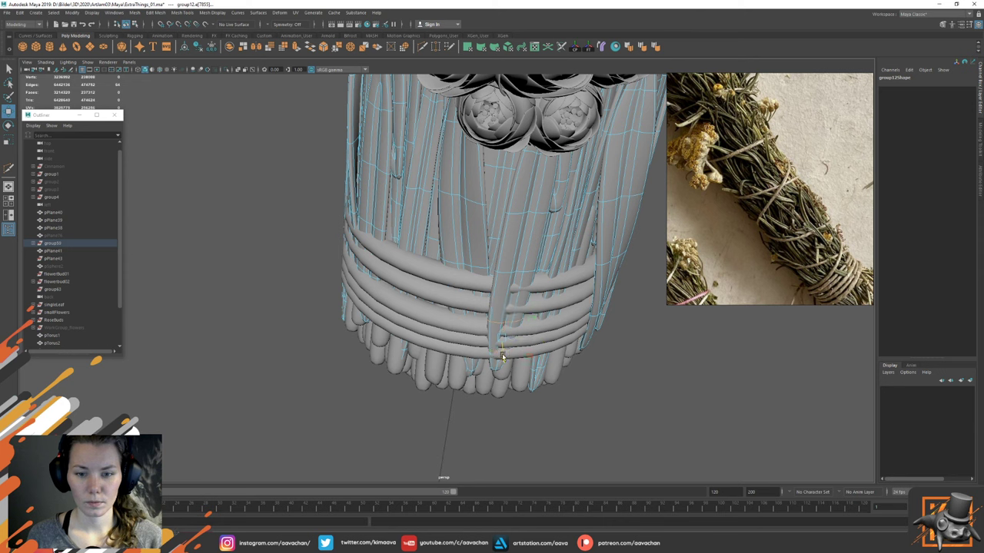
left_click(501, 352)
left_click(507, 283)
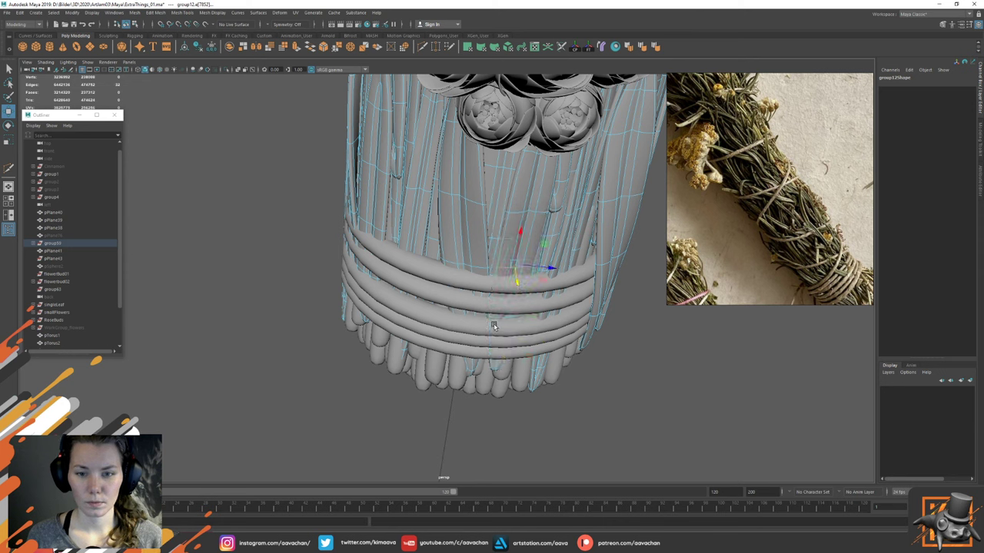
left_click(497, 322)
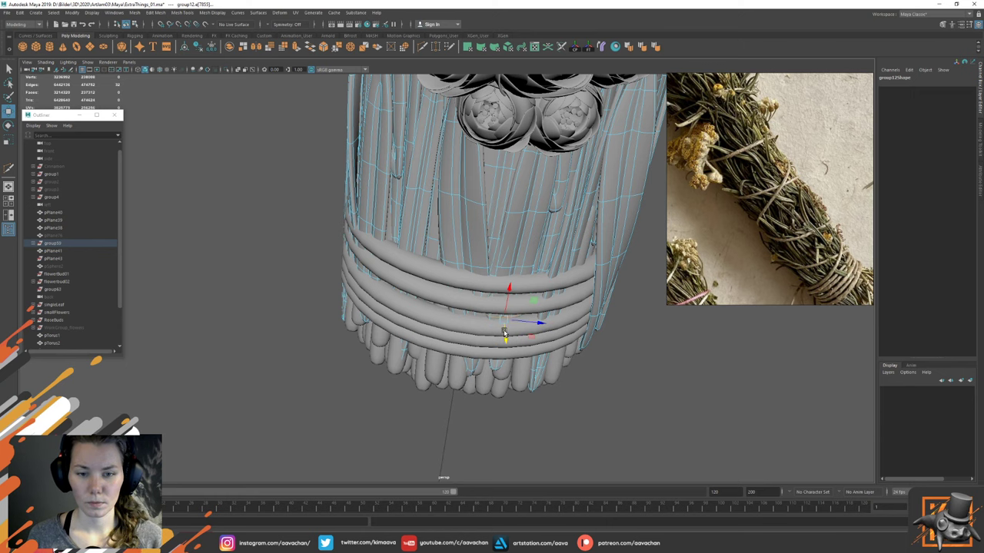
Step: Check the leaf ends in wireframe and move the lower edge loop of the next leaf inward beneath the string
left_click_drag(504, 332, 517, 246, "alt")
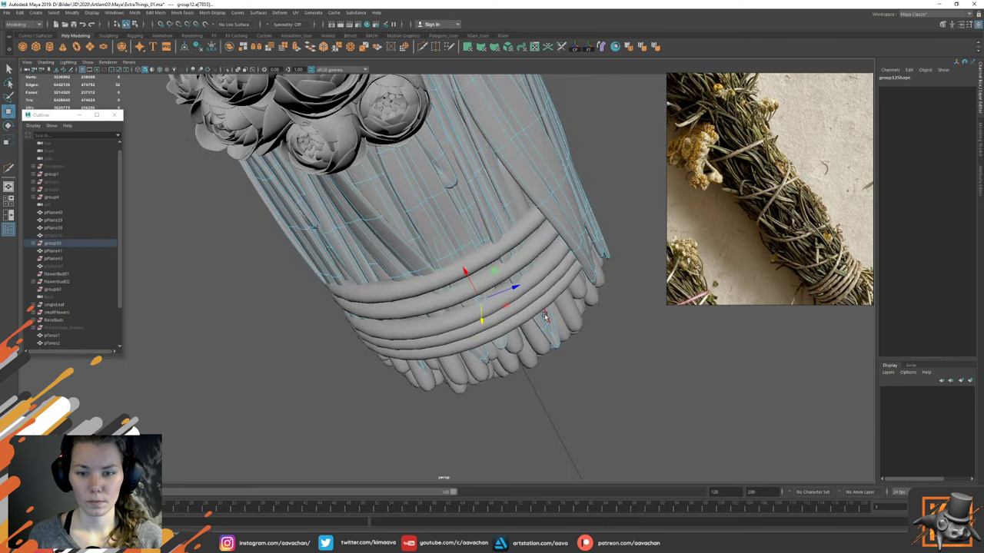
key("4")
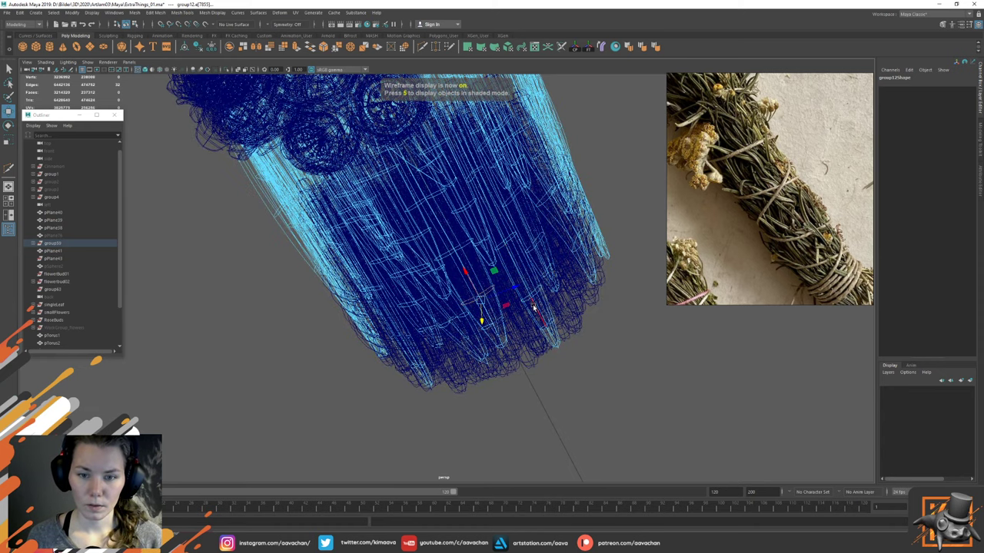
key("5")
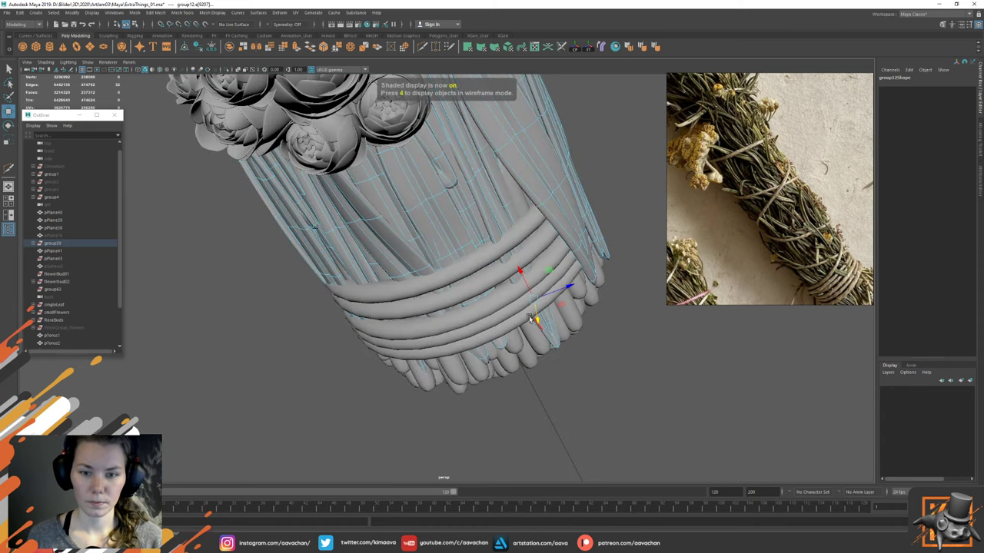
left_click(535, 318)
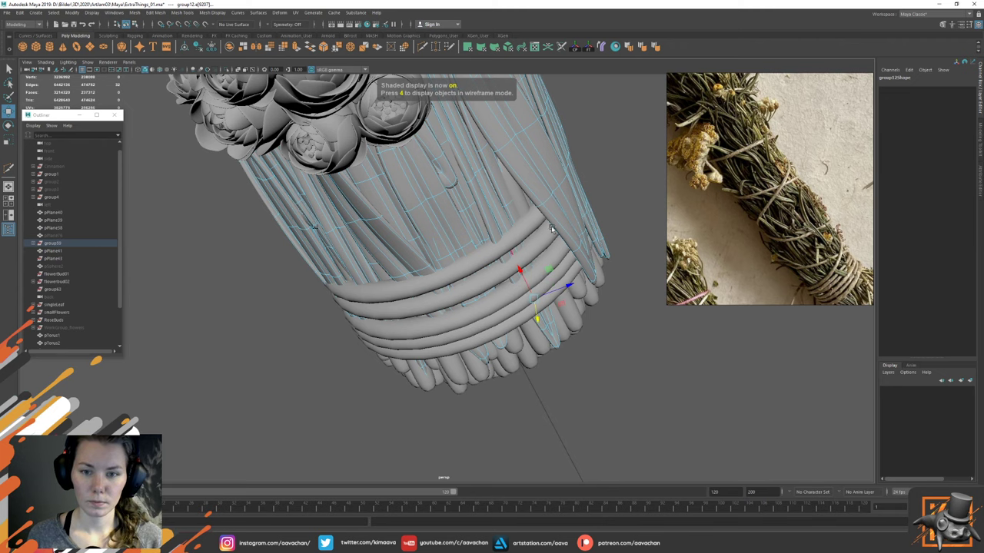
Step: Adjust the lower edge loops of the wide side leaf, aligning the move axis to the leaf and pushing its end behind the rings
middle_click_drag(576, 201, 501, 250, "alt")
double_click(499, 243)
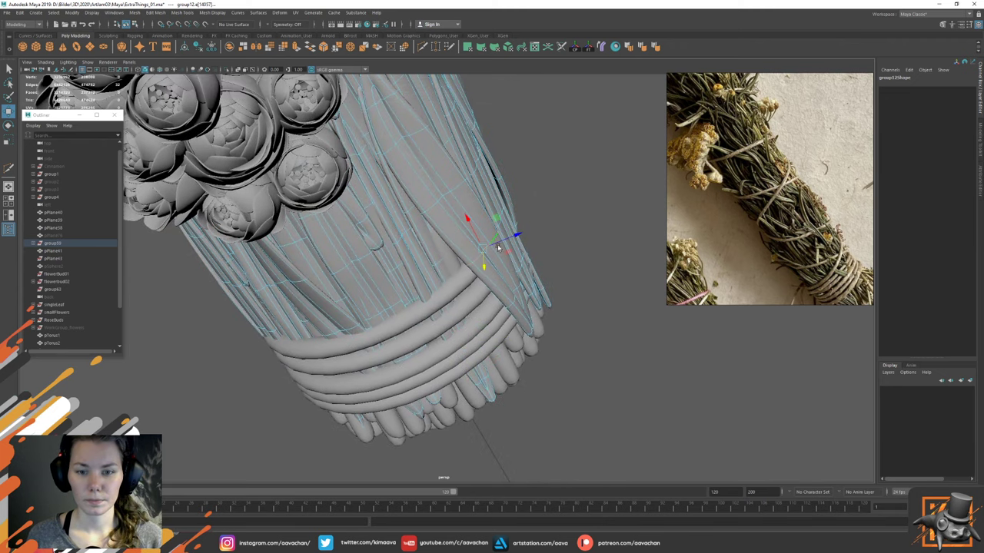
double_click(516, 300)
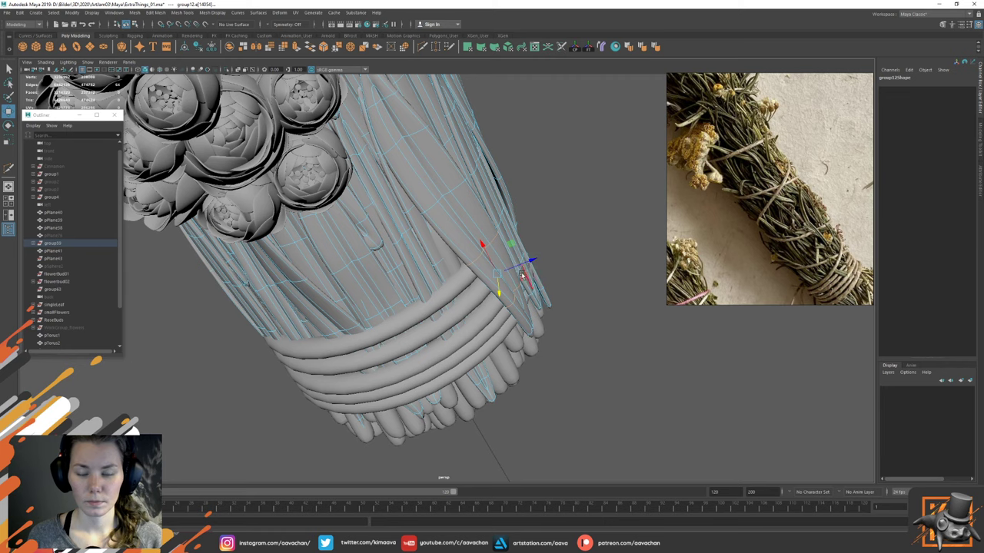
left_click_drag(521, 279, 530, 286, "alt")
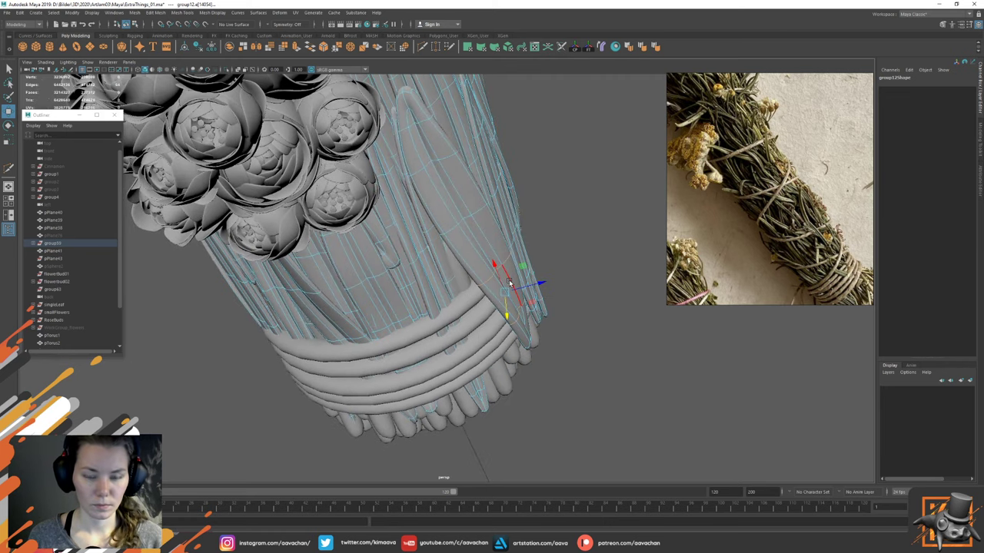
left_click(509, 274)
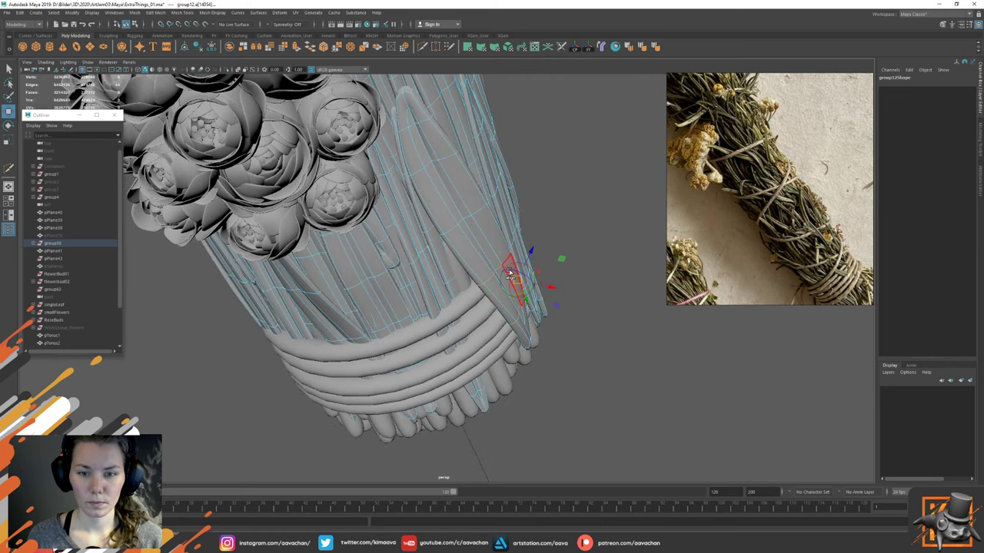
left_click_drag(510, 273, 536, 286)
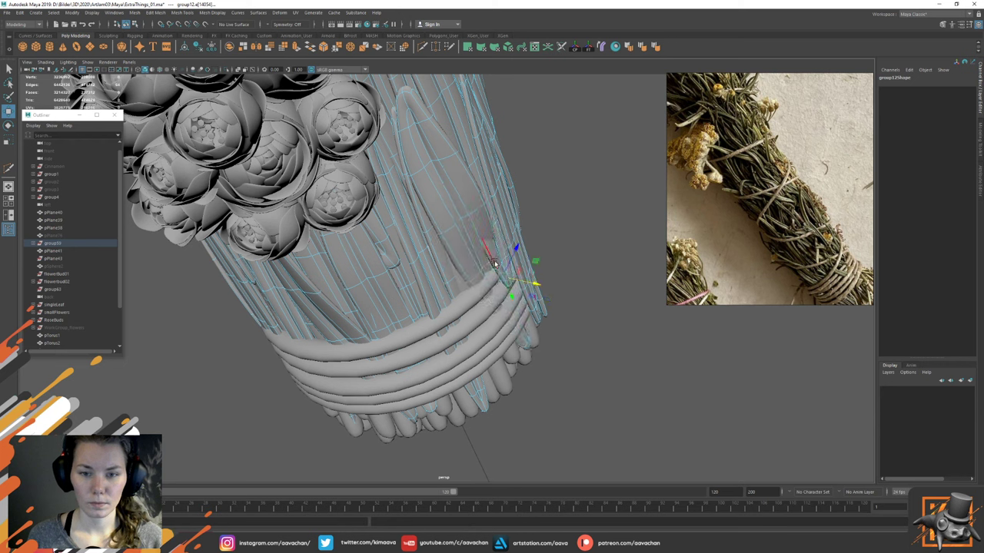
Step: Grow an edge selection over the lower end of the side leaf and try shifting it inward
left_click(499, 266)
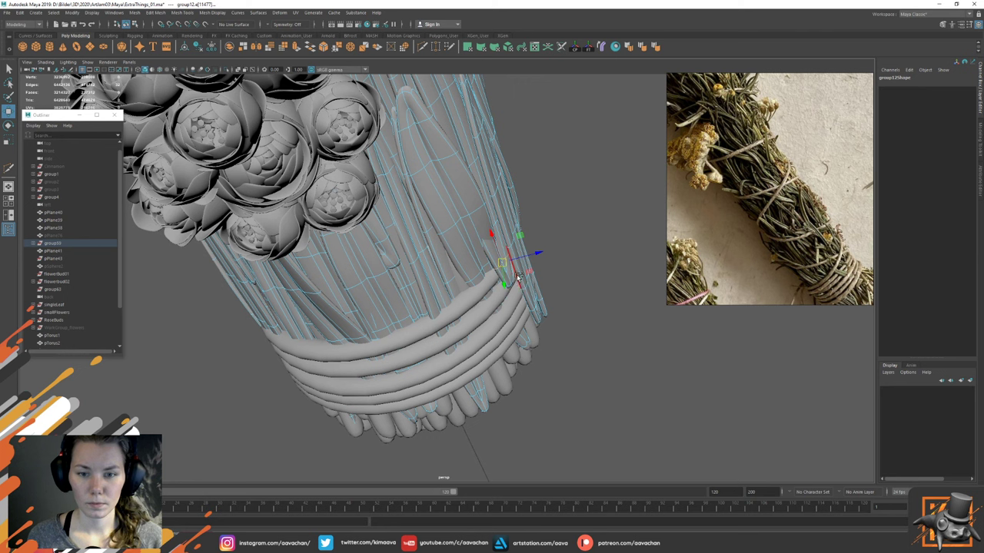
left_click(518, 279)
key("shift+period")
key("shift+period")
key("shift+period")
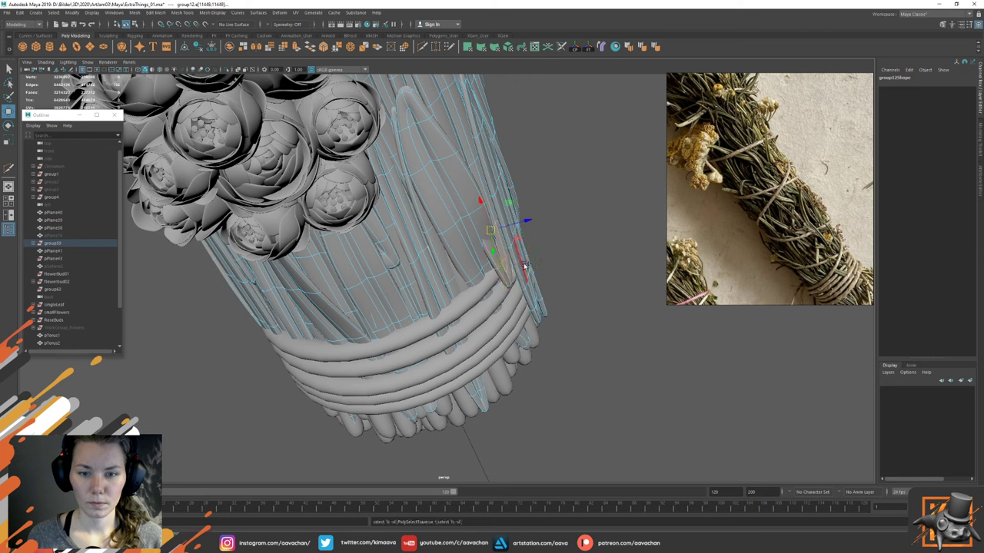
left_click_drag(527, 220, 518, 223)
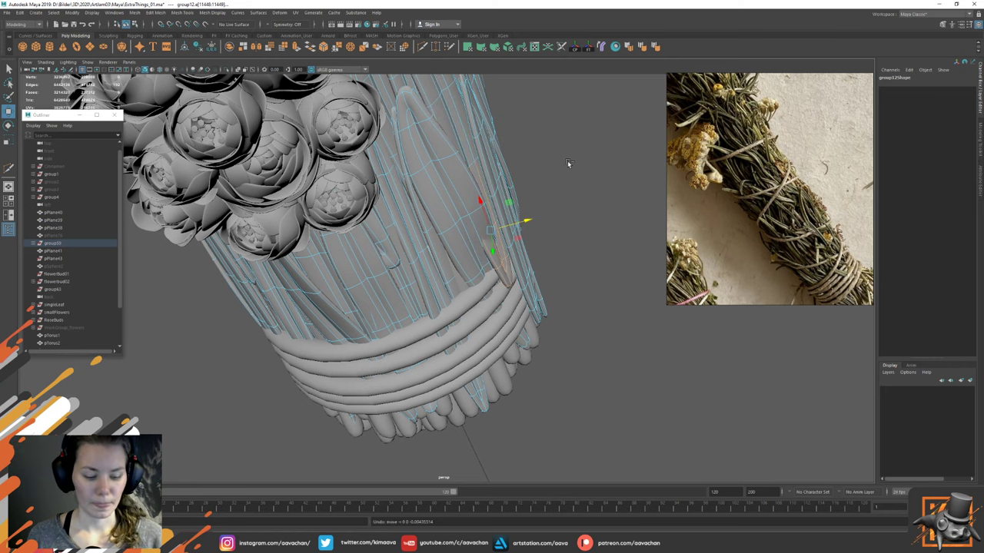
Step: Isolate the selected leaf end, select its tip vertices, and reposition them against the string with the whole bundle shown
key("ctrl+1")
right_click_drag(551, 176, 509, 179)
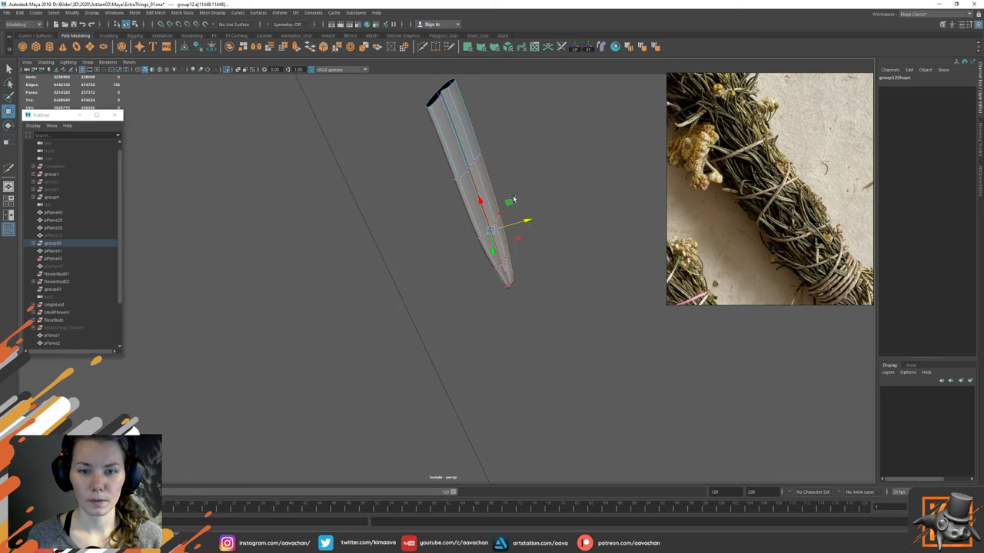
left_click_drag(560, 186, 473, 347)
key("ctrl+1")
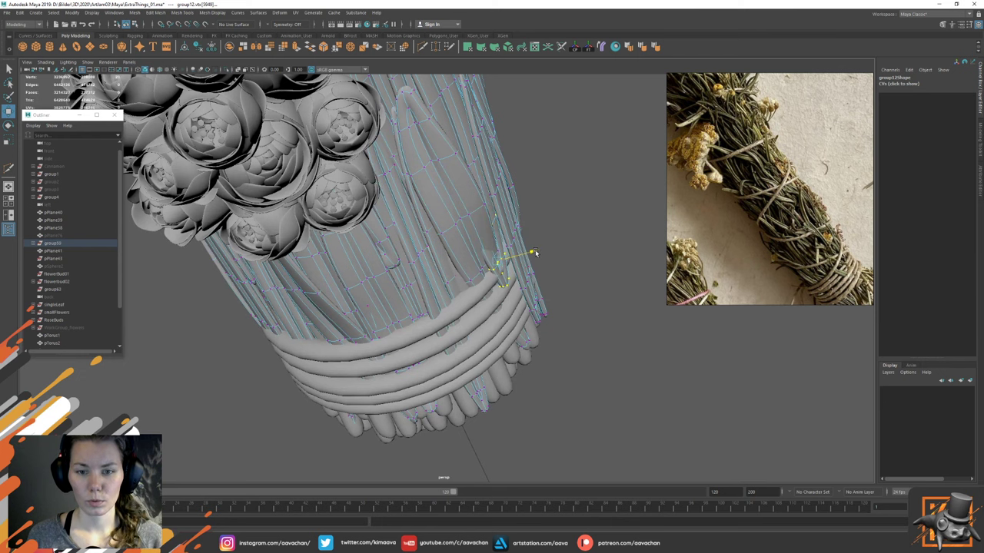
left_click_drag(536, 252, 569, 241)
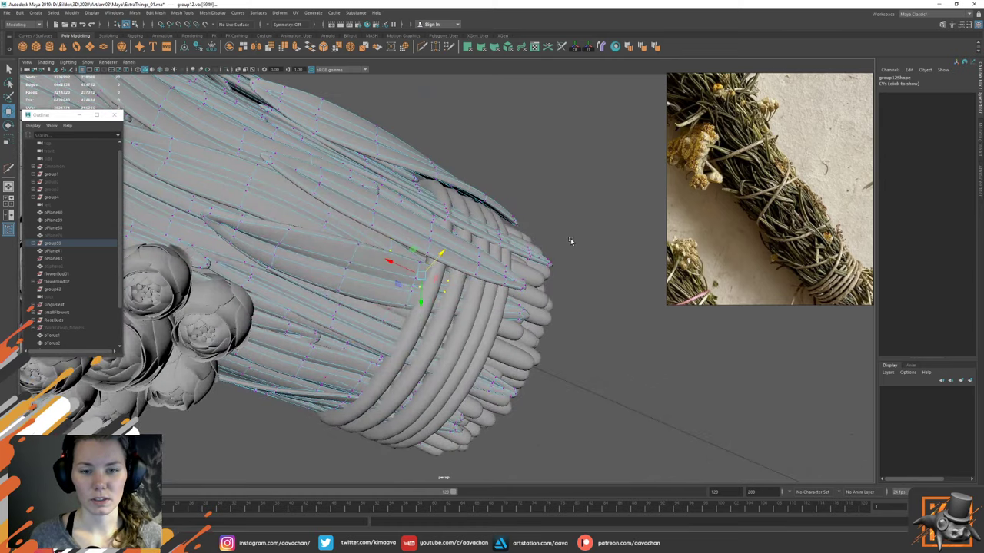
Step: Isolate the next leaf whose end overlaps the string, select its tip vertices, and move them inward beneath the rings
left_click(537, 121)
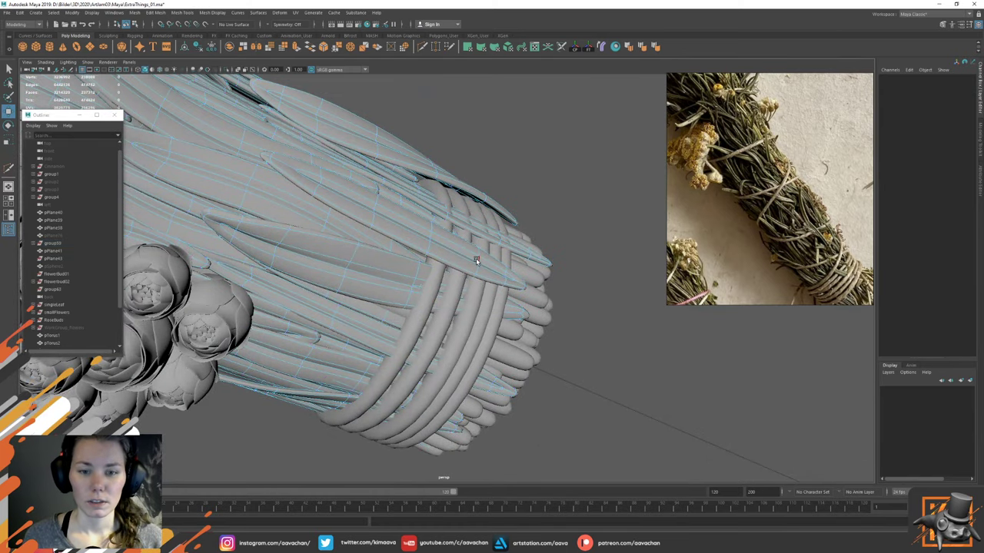
left_click(478, 254)
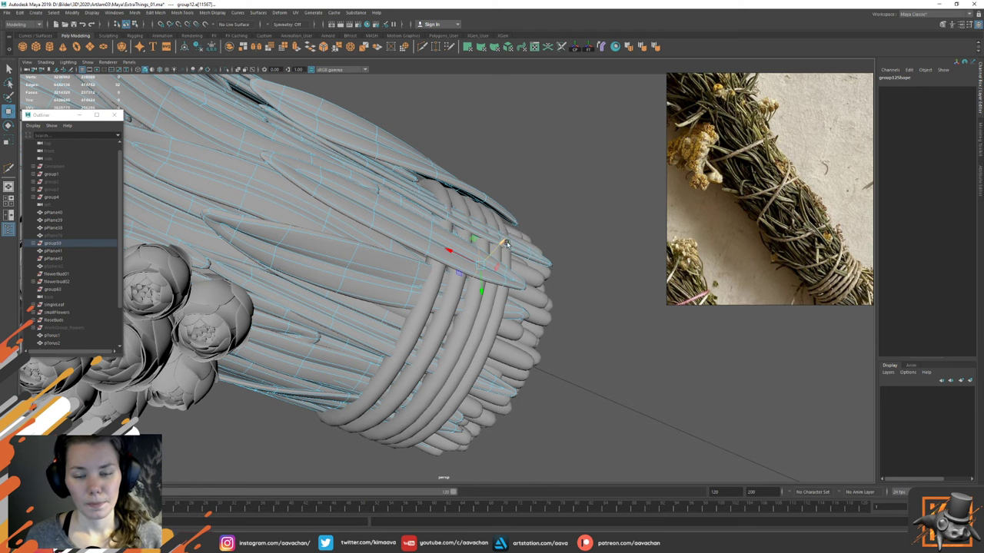
right_click_drag(565, 175, 565, 199)
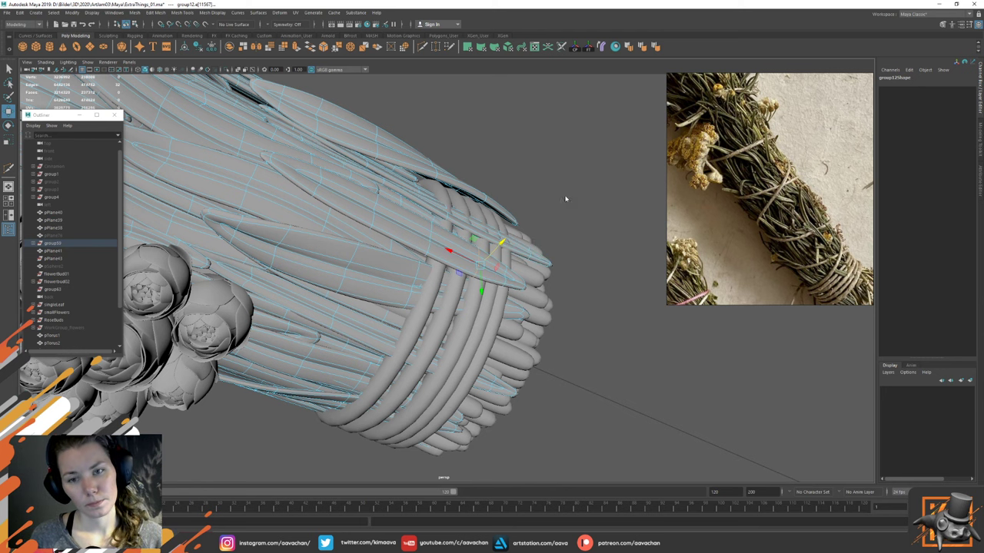
double_click(452, 242)
key("ctrl+1")
left_click_drag(563, 202, 453, 311)
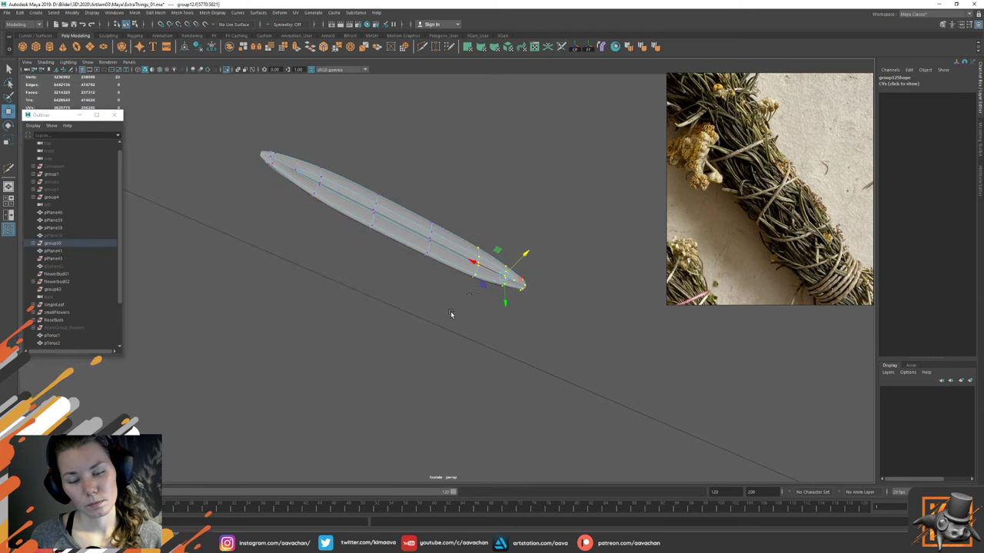
key("ctrl+1")
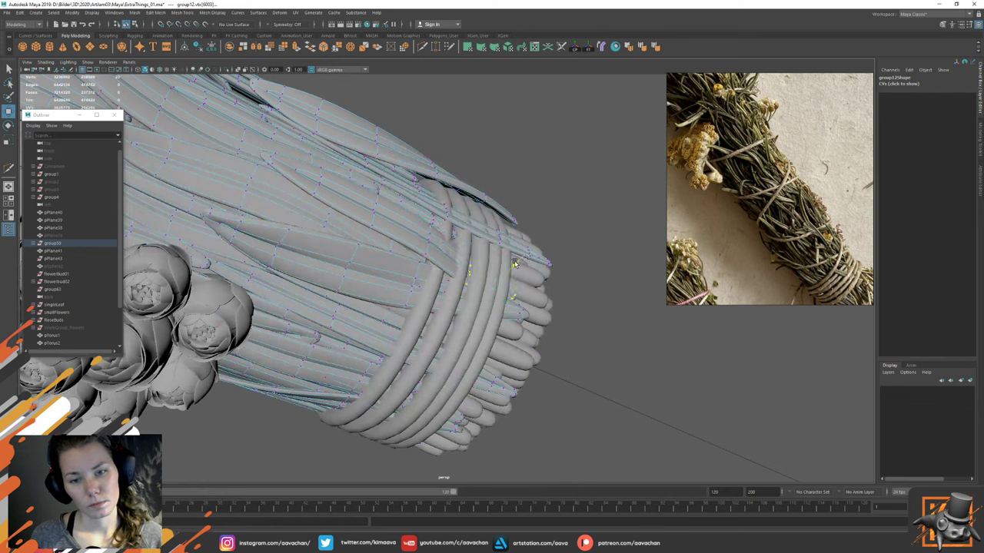
Step: Push the same leaf's edge loop just above the string inward so it tucks behind the uppermost ring
left_click(432, 240)
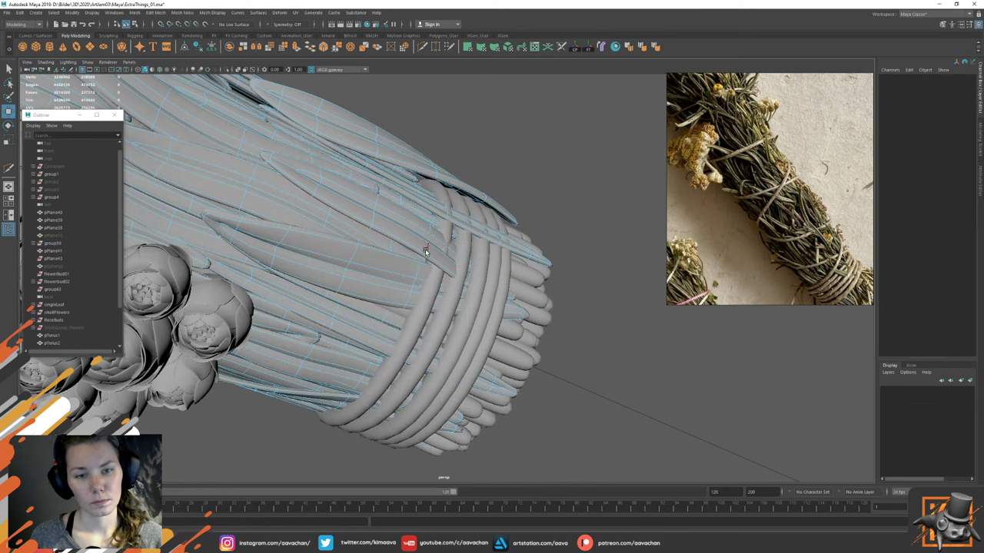
left_click(427, 248)
left_click_drag(436, 223, 435, 226)
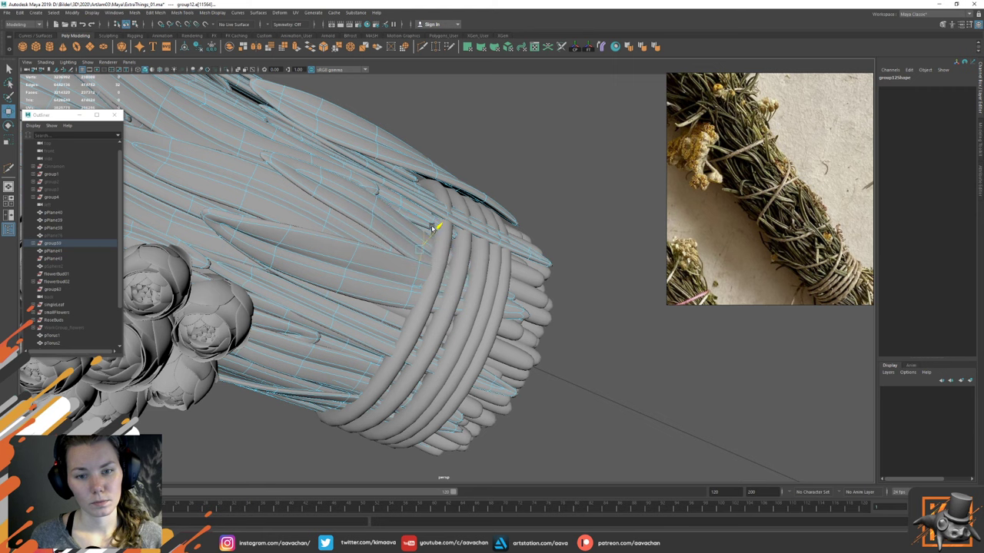
Step: Select the uppermost string ring and nudge its front and side edge loops to fit closely around the leaves
key("F8")
scroll(527, 221, "down", 6)
left_click(526, 221)
left_click_drag(526, 222, 430, 292, "alt")
right_click_drag(429, 292, 692, 388, "alt")
left_click(405, 282)
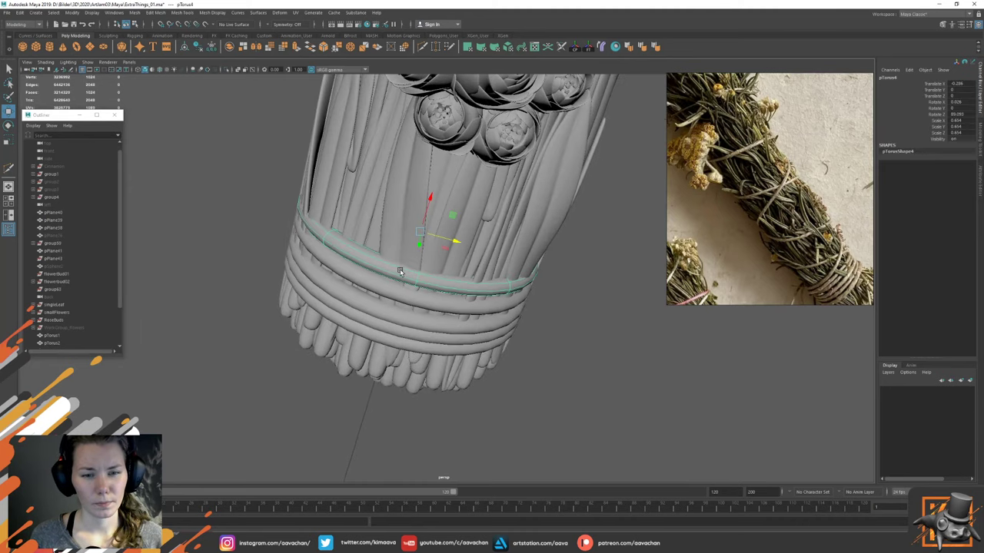
right_click_drag(404, 267, 433, 274)
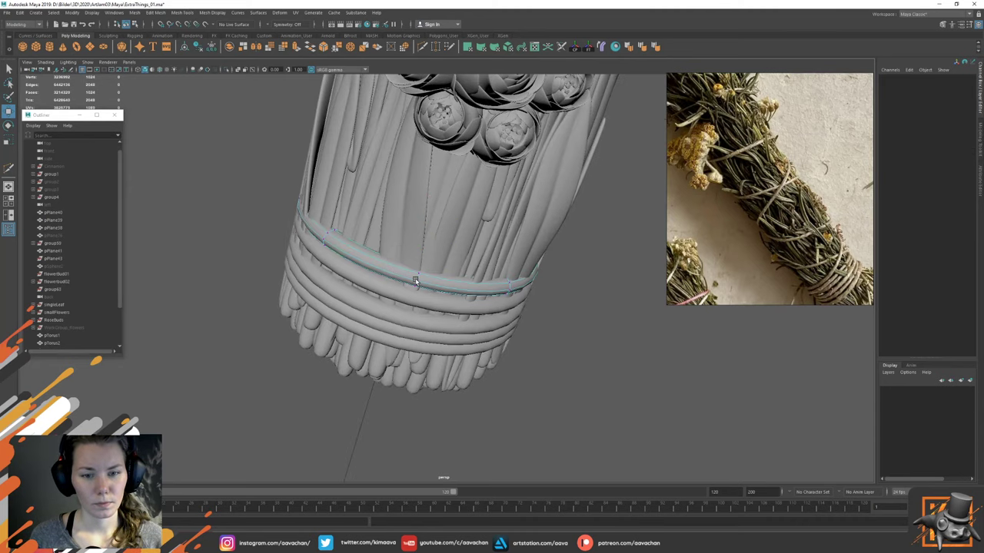
left_click(415, 281)
right_click(402, 277)
left_click(415, 283)
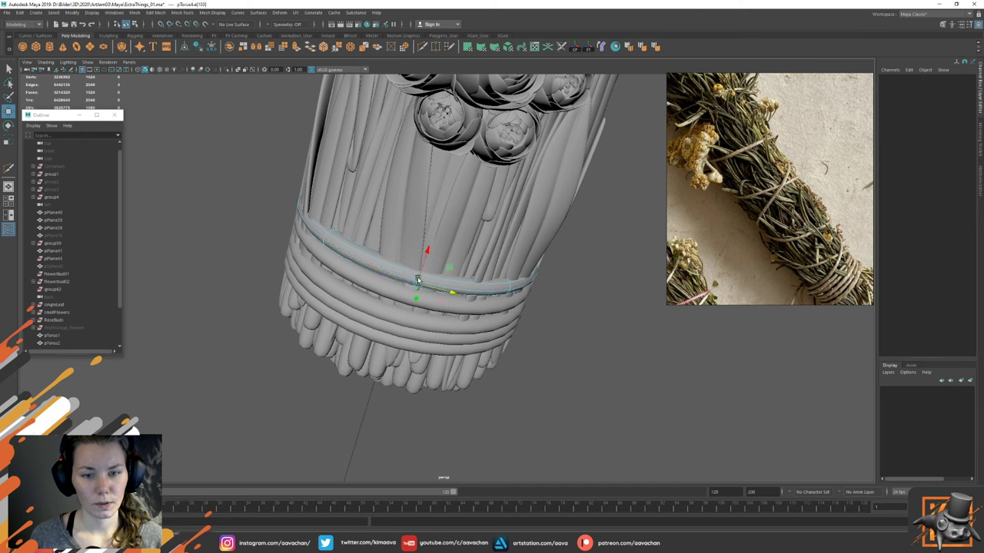
left_click_drag(414, 300, 415, 298)
left_click(510, 286)
left_click_drag(514, 299, 514, 304)
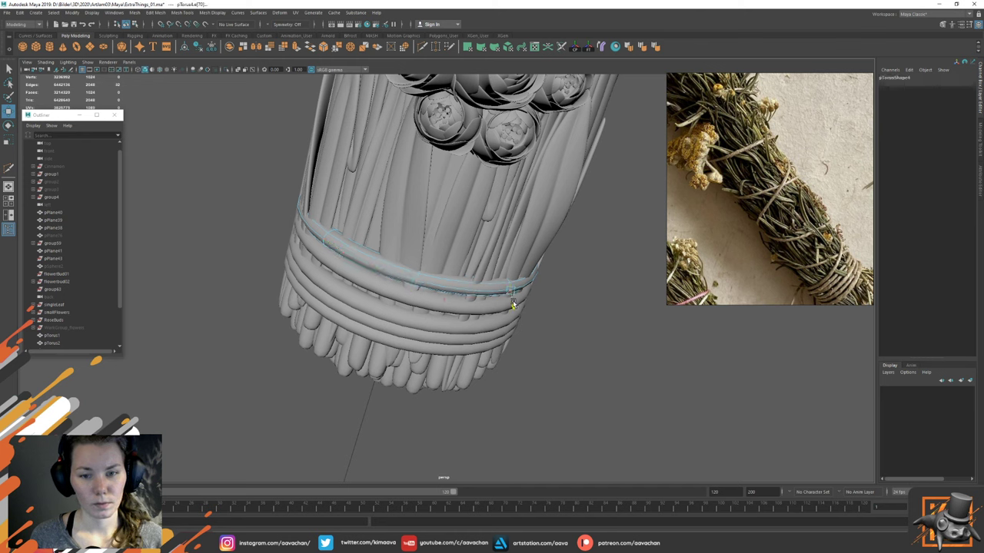
Step: Select another edge loop on the uppermost ring, align the pivot axes to a ring edge, and adjust the loop's placement
left_click(325, 236)
key("r")
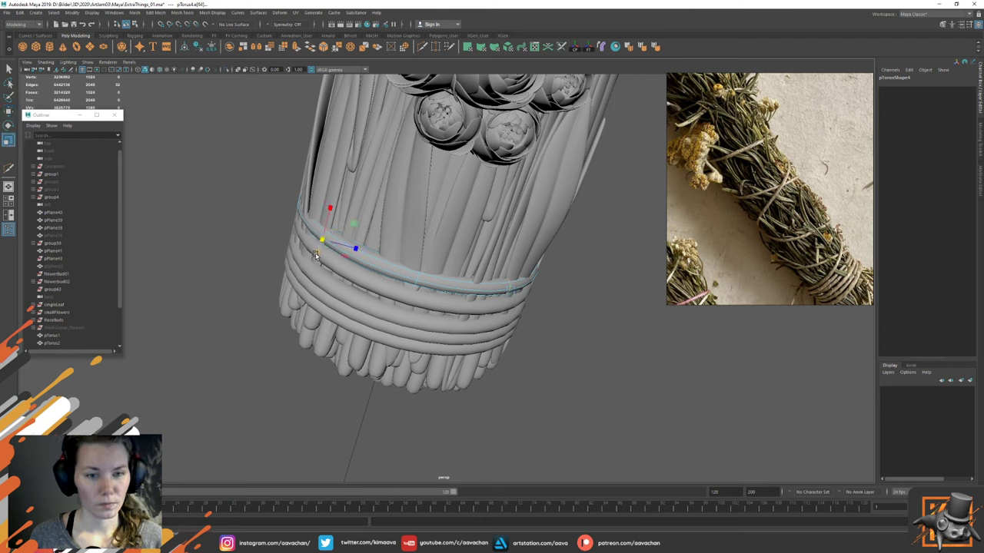
key("w")
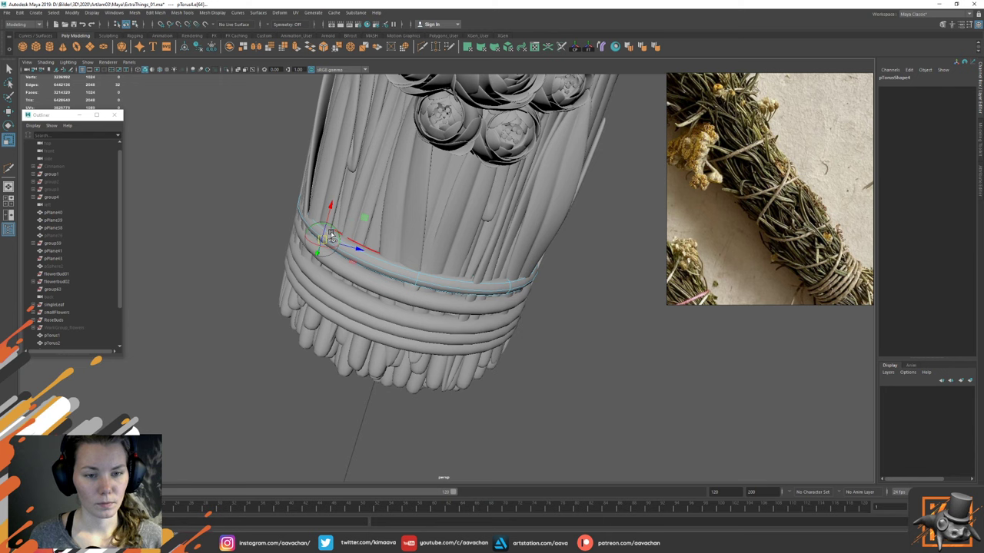
left_click(364, 255)
key("w")
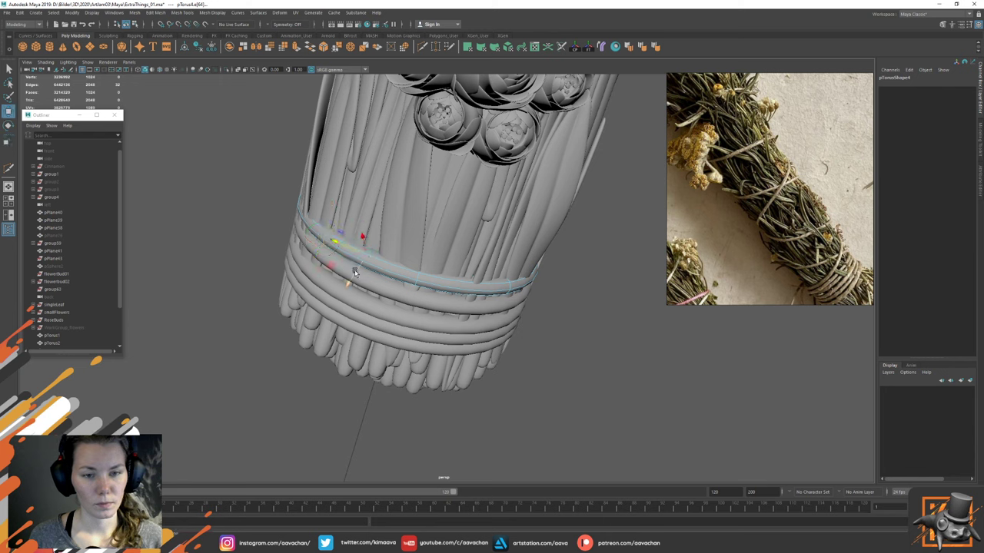
key("r")
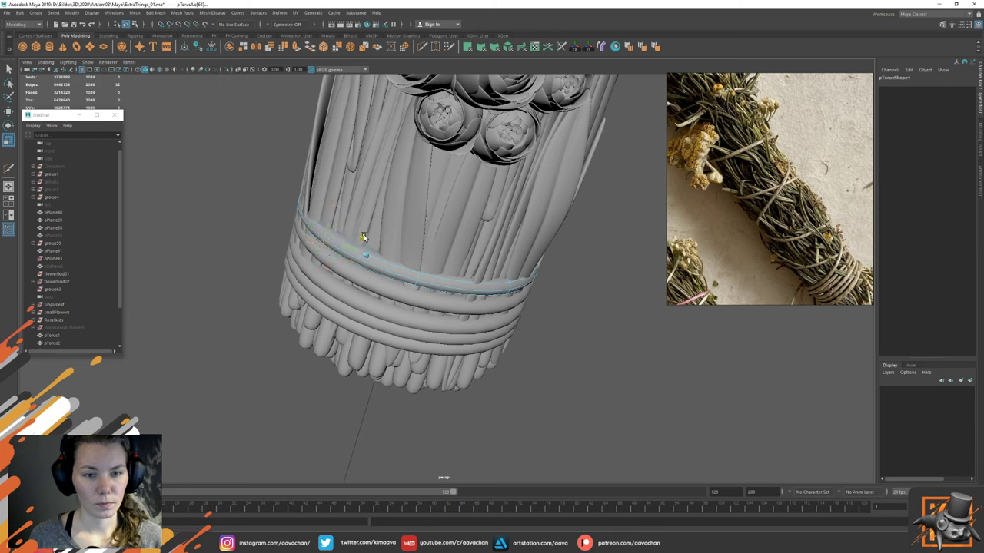
key("d")
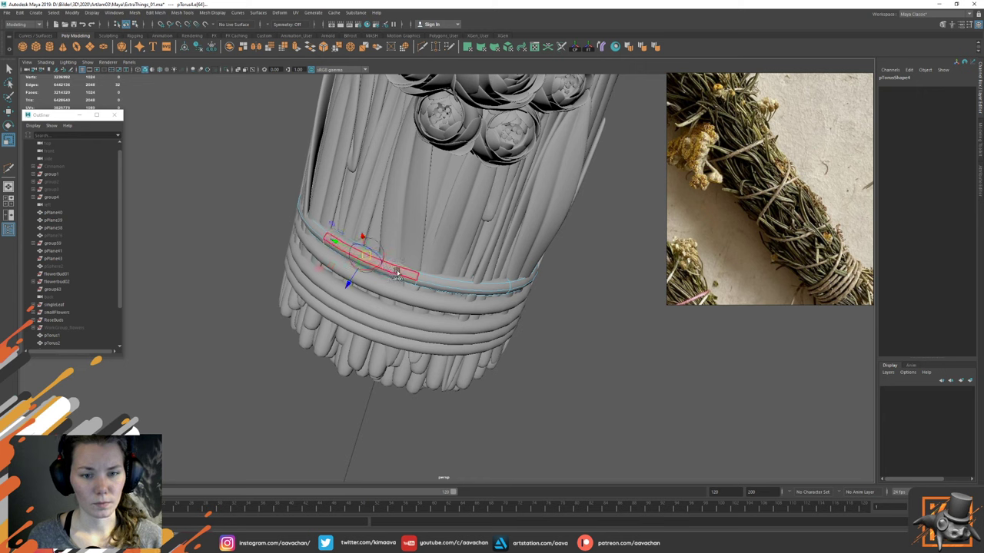
left_click(397, 274)
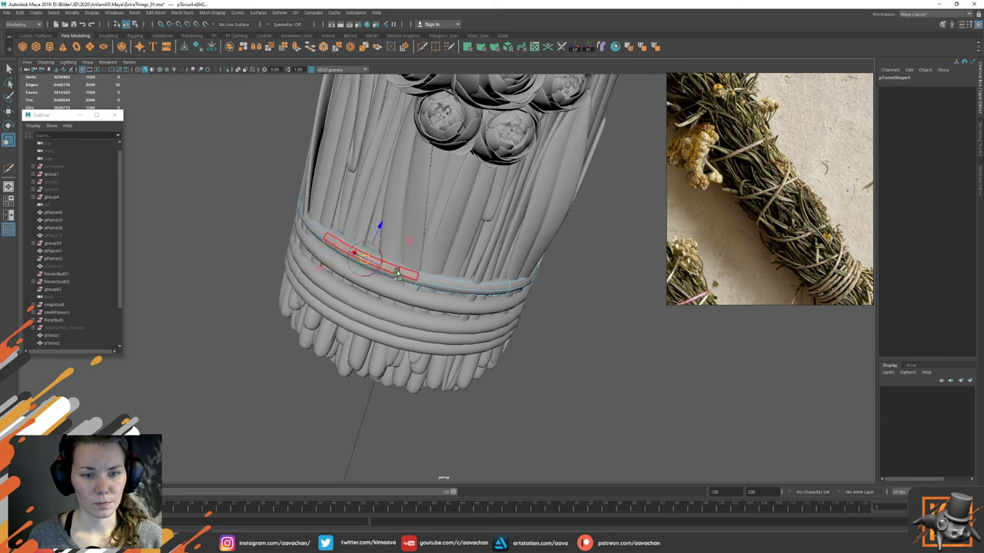
left_click(330, 246, "ctrl")
key("w")
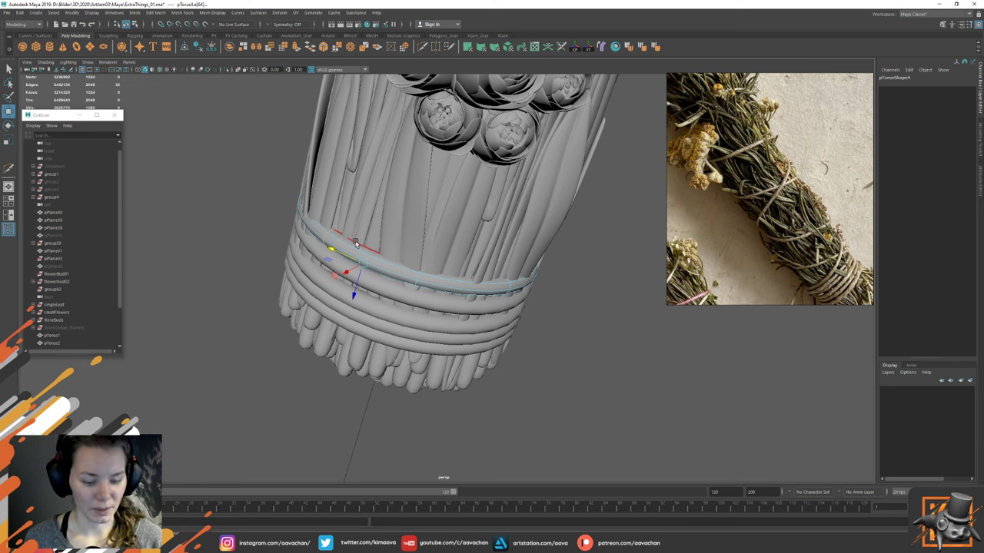
key("r")
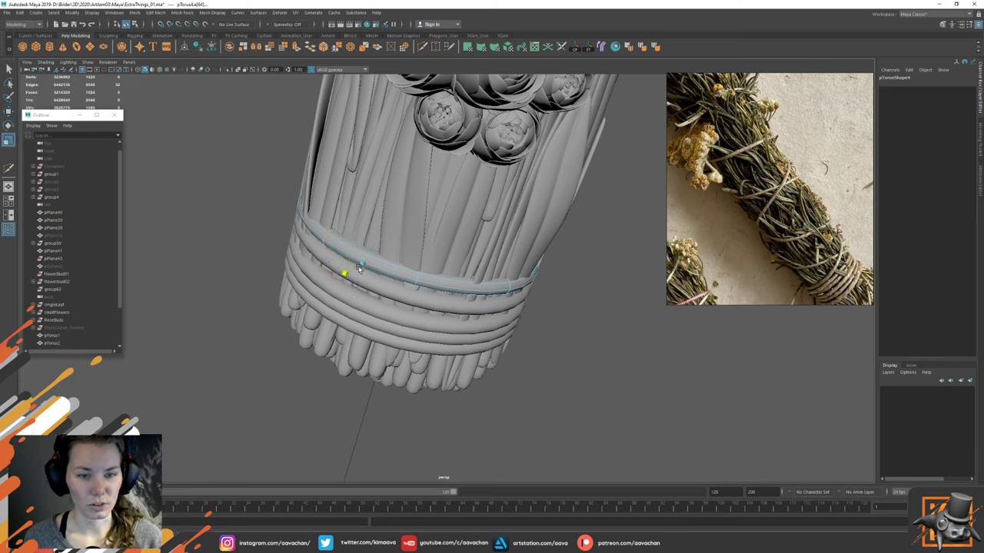
key("w")
Step: Insert an extra edge loop into the middle string ring with Multi-Cut and select the new loop
left_click_drag(354, 269, 347, 310, "alt")
left_click(240, 320)
left_click(343, 285)
right_click_drag(347, 284, 356, 262)
right_click(360, 285)
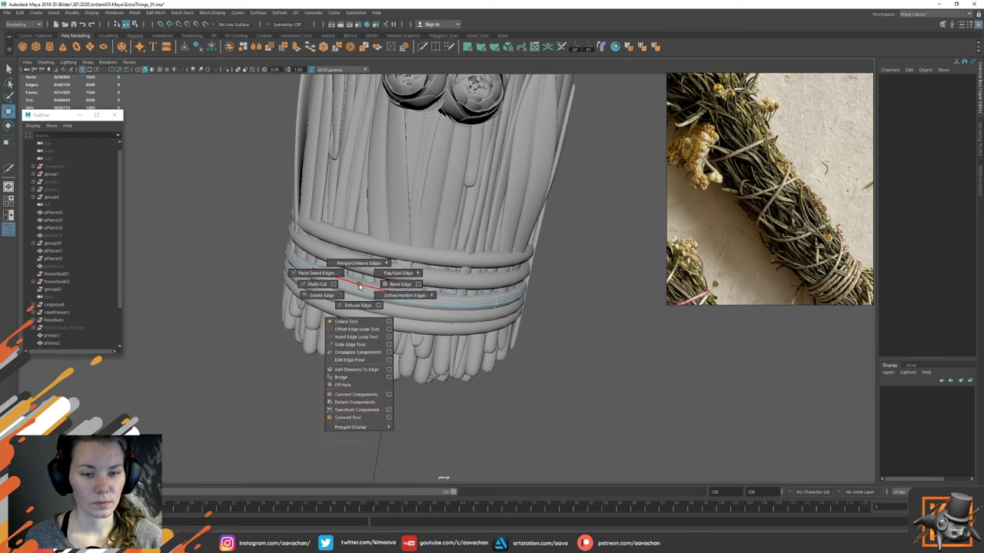
left_click(317, 283)
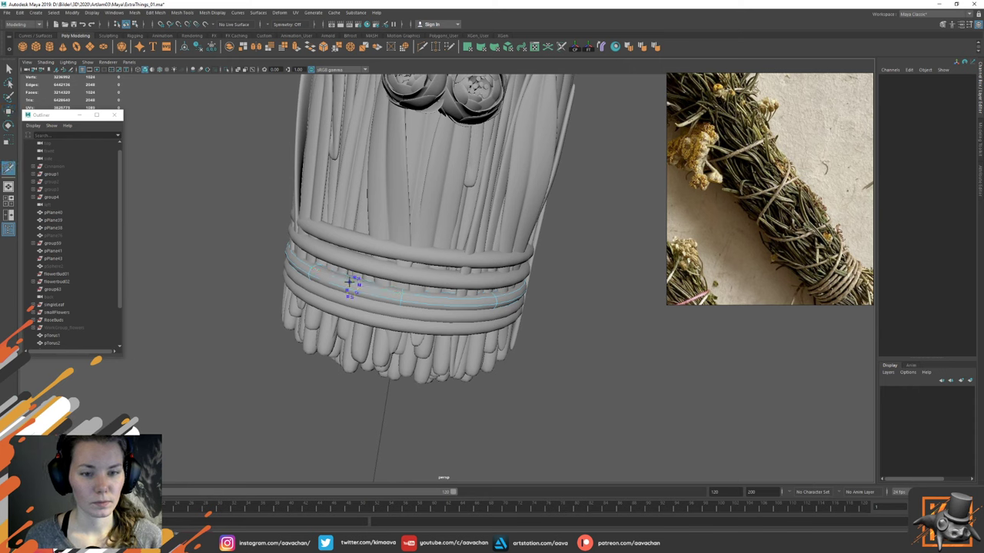
key("w")
right_click_drag(354, 287, 354, 228)
double_click(348, 288)
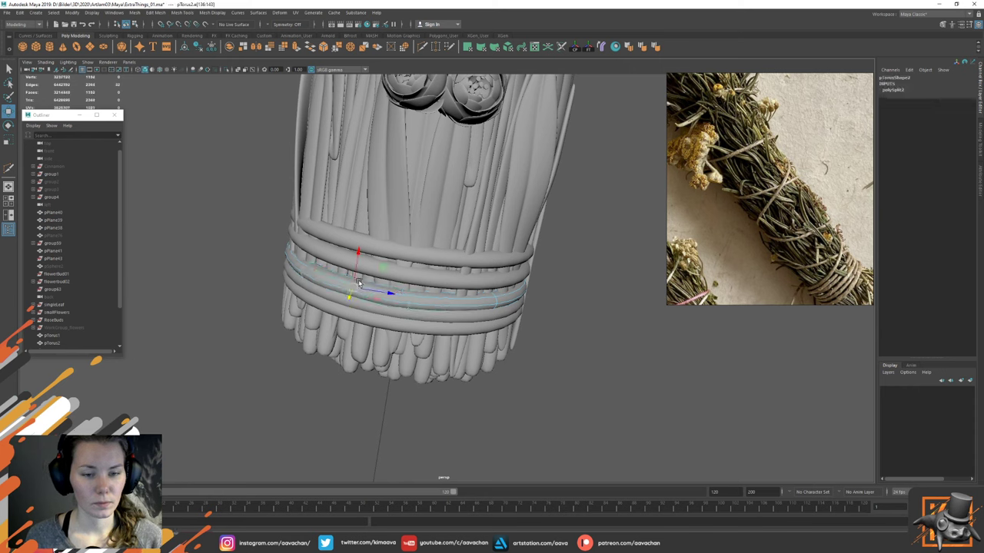
Step: Adjust the middle ring's front and side edge loops so the string follows the bundle's surface
left_click_drag(347, 289, 351, 338, "alt")
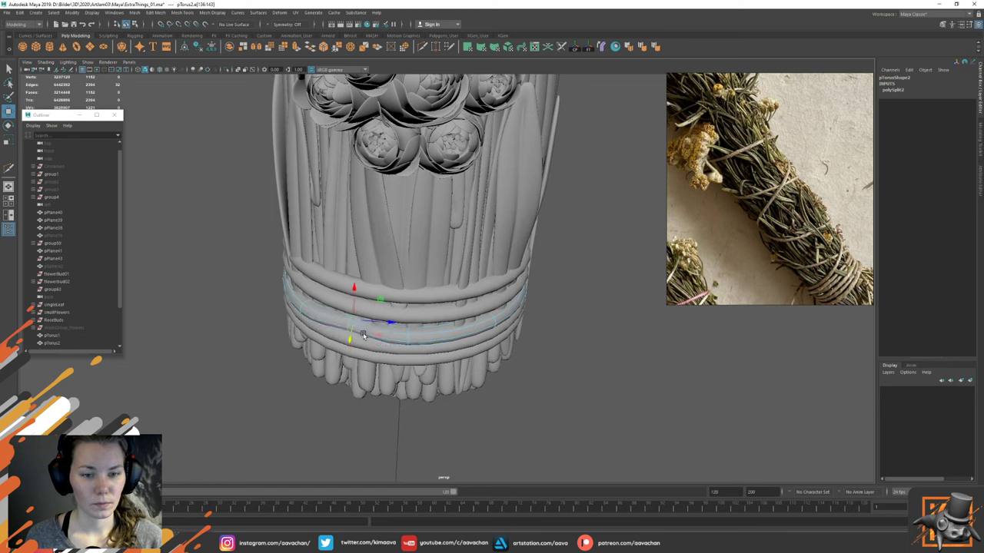
double_click(409, 331)
left_click_drag(398, 361, 398, 357)
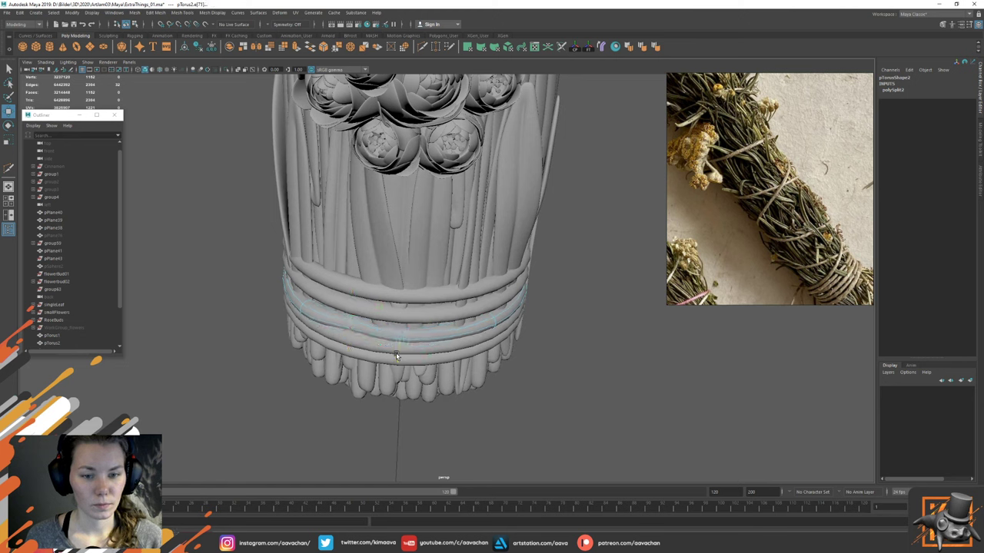
left_click(310, 314)
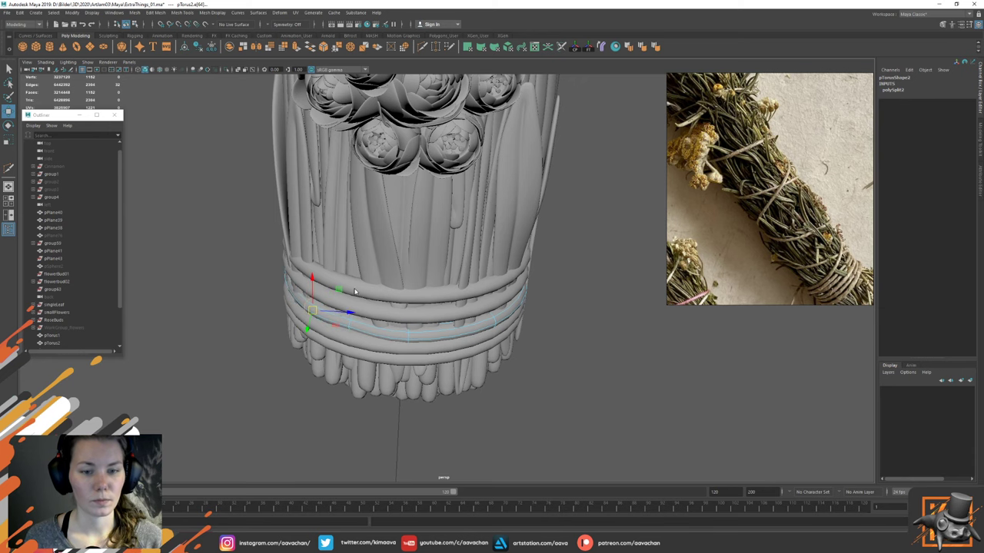
left_click(575, 290)
Step: On the opposite side of the bundle, select two edge loops of a leaf crossing the rings and shift them beneath the string
mouse_move(464, 320)
left_mouse_down("alt")
mouse_move(467, 312)
mouse_move(388, 319)
mouse_move(436, 326)
mouse_move(459, 314)
left_mouse_up("alt")
left_click(438, 326)
right_click_drag(467, 299, 447, 299)
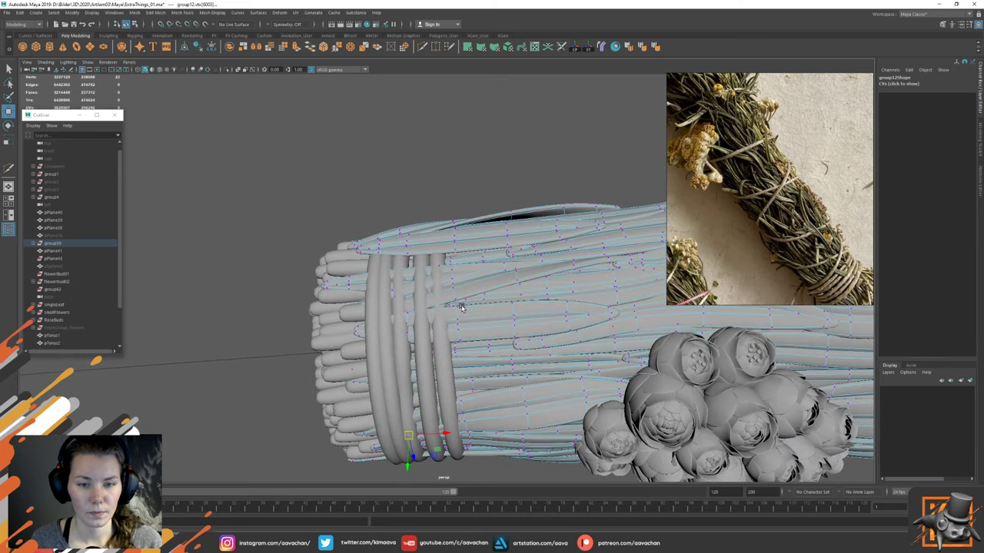
left_click_drag(461, 308, 448, 306, "alt")
right_click_drag(479, 232, 480, 211)
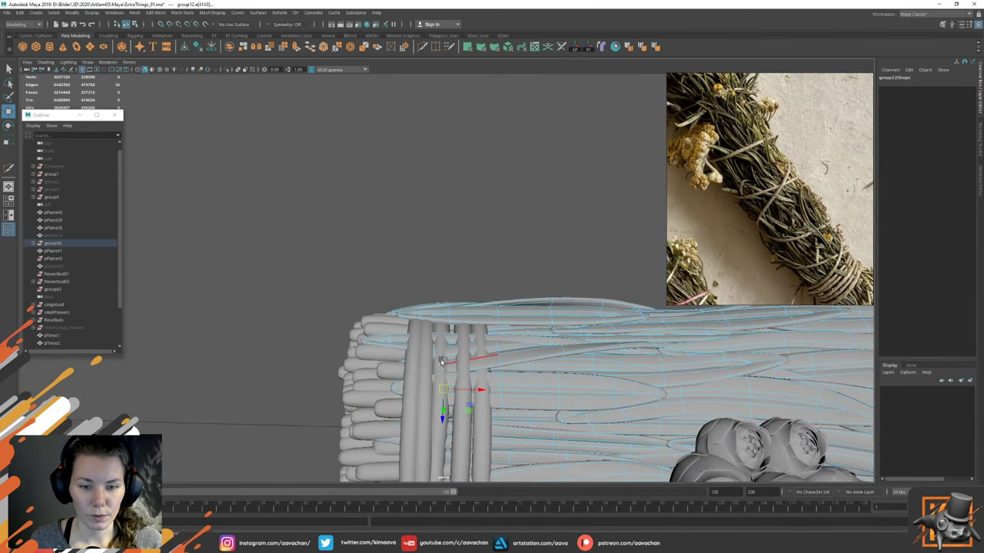
double_click(439, 356, "shift")
left_click_drag(480, 337, 475, 328, "alt")
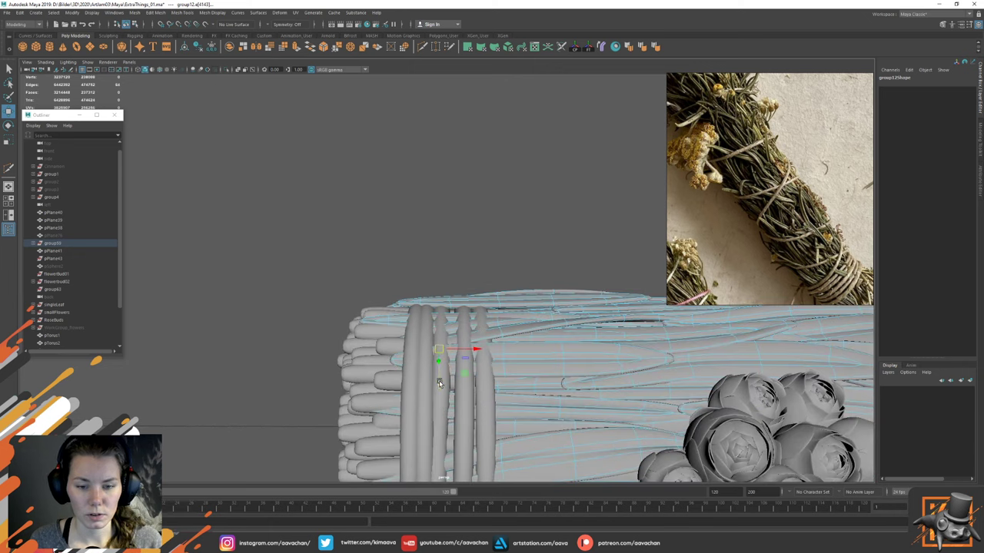
left_click_drag(439, 383, 455, 427, "alt")
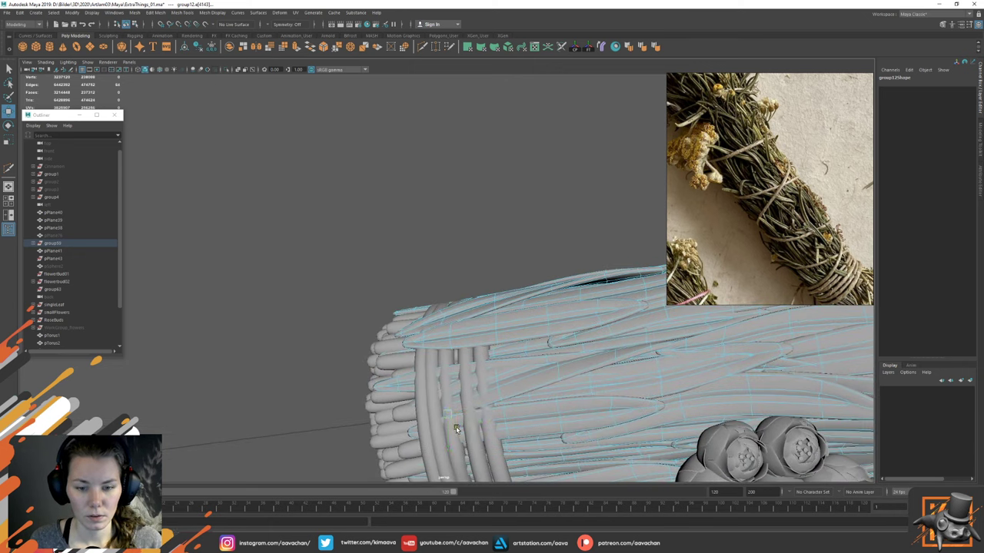
Step: Select the leaf edge loops beside the uppermost ring, align the move axes to a leaf edge, and push them inward
double_click(500, 395)
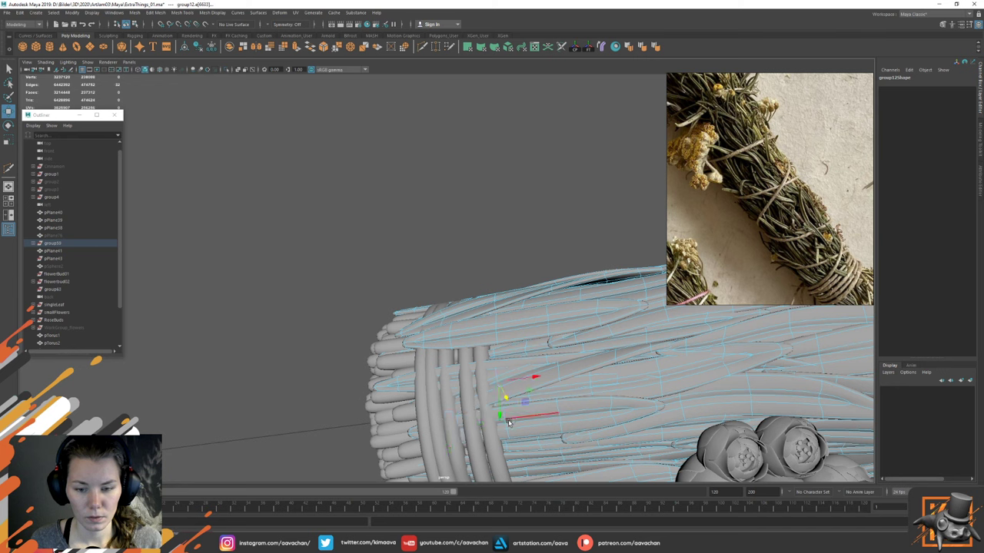
left_click(508, 433)
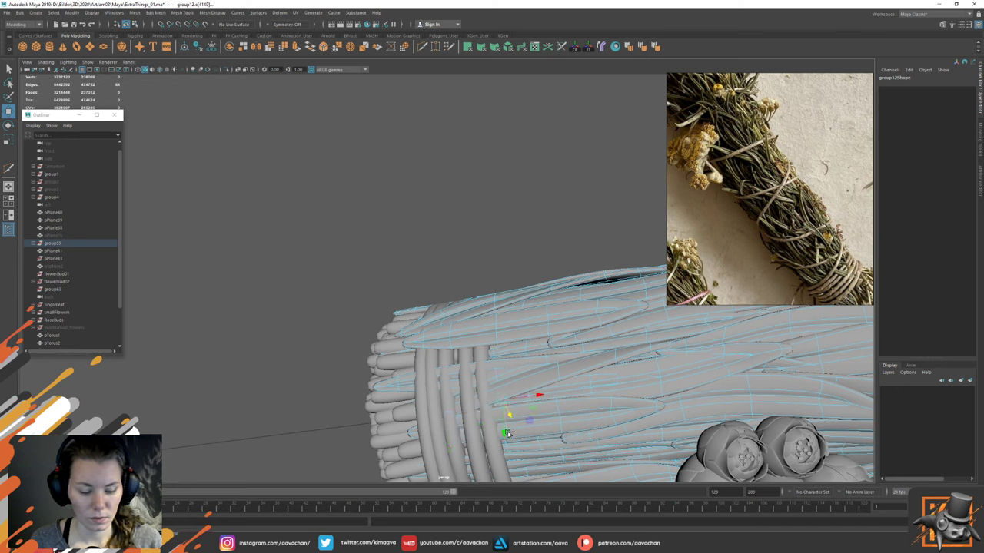
left_click(507, 433)
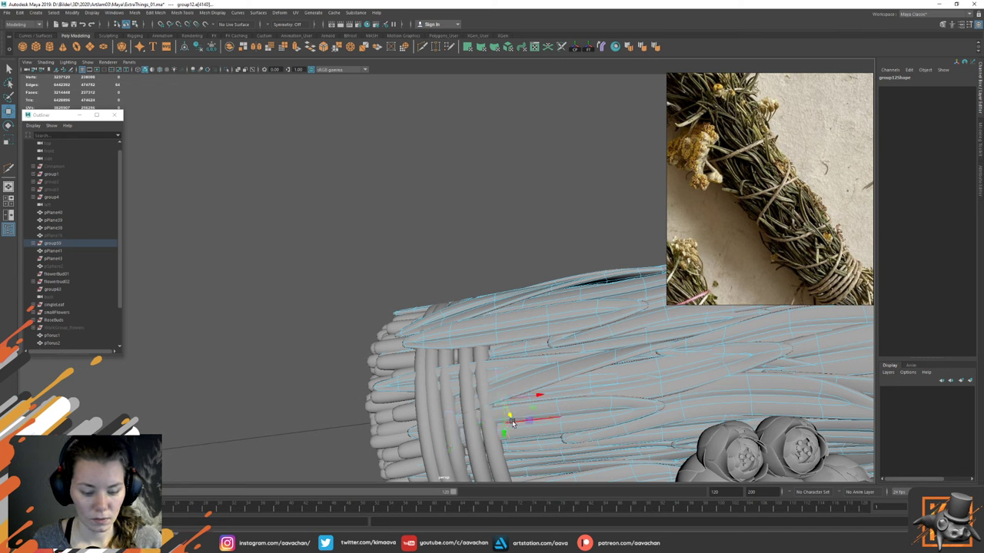
left_click(534, 415)
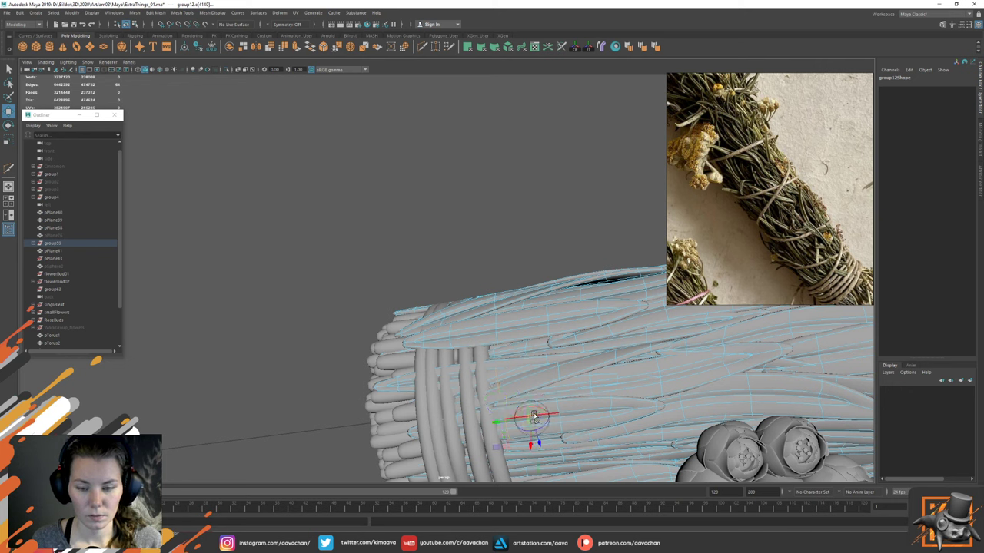
left_click(498, 397)
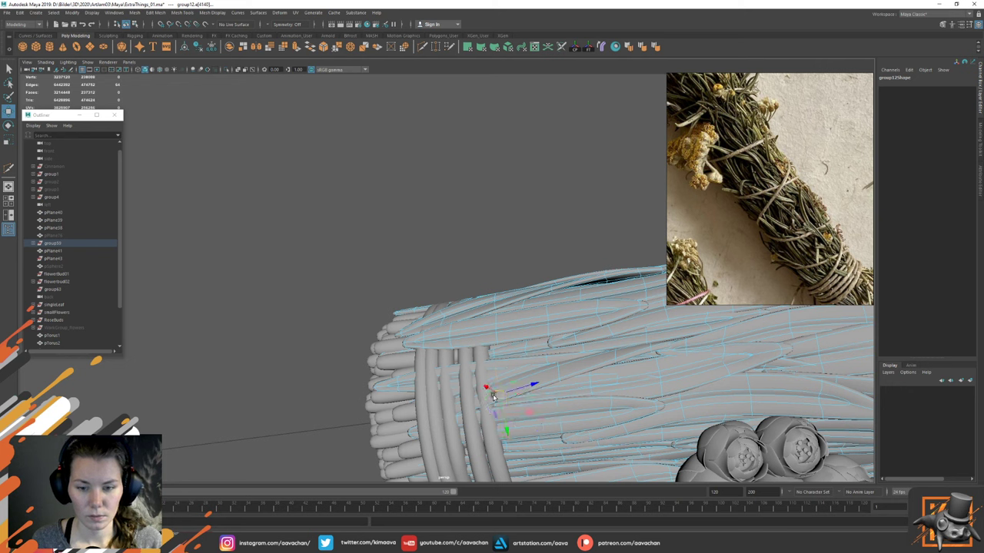
left_click_drag(487, 388, 491, 391)
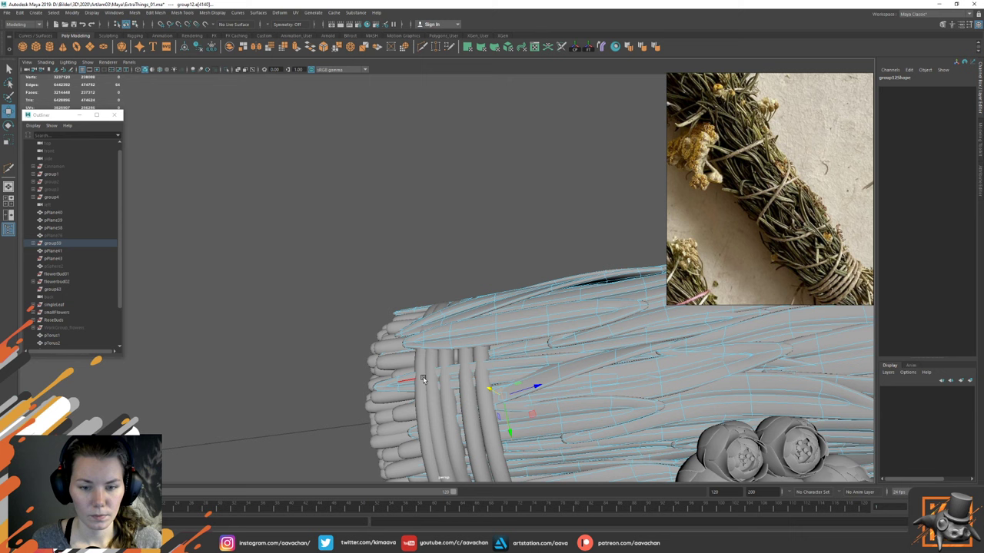
Step: Isolate a leaf crossing the rings, select the vertices of its ring-side end, and tuck them beneath the string
right_click_drag(497, 366, 499, 374)
double_click(507, 369)
key("ctrl+1")
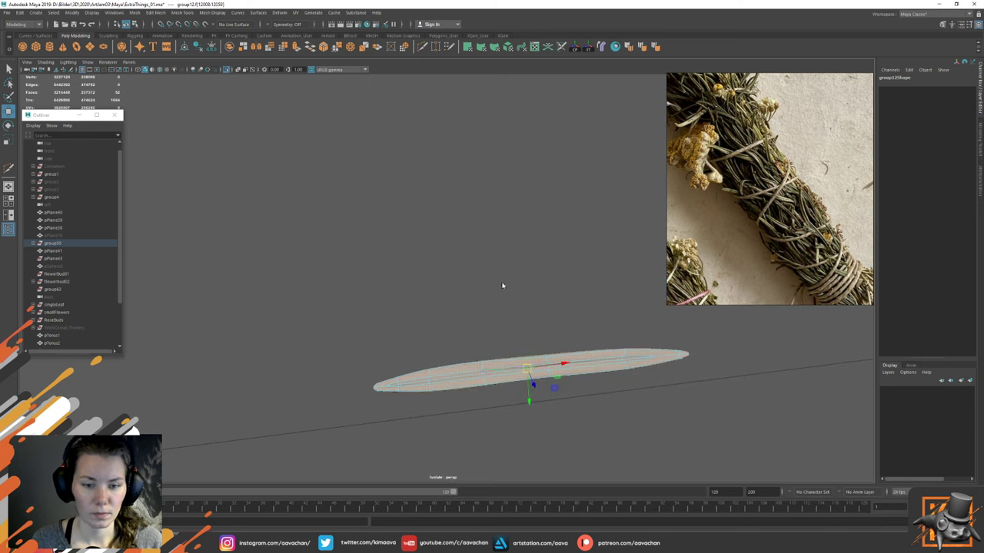
left_click_drag(410, 319, 499, 418)
key("ctrl+1")
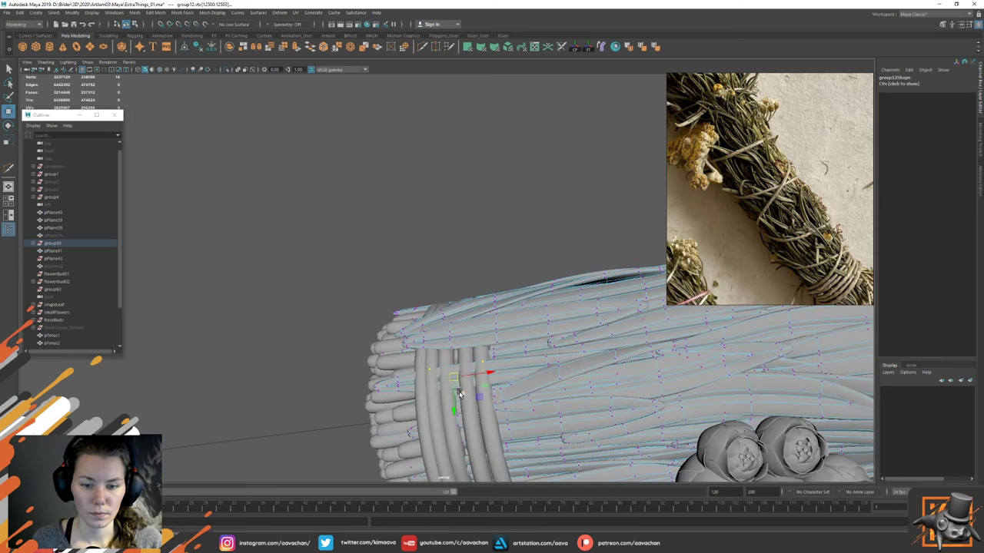
key("e")
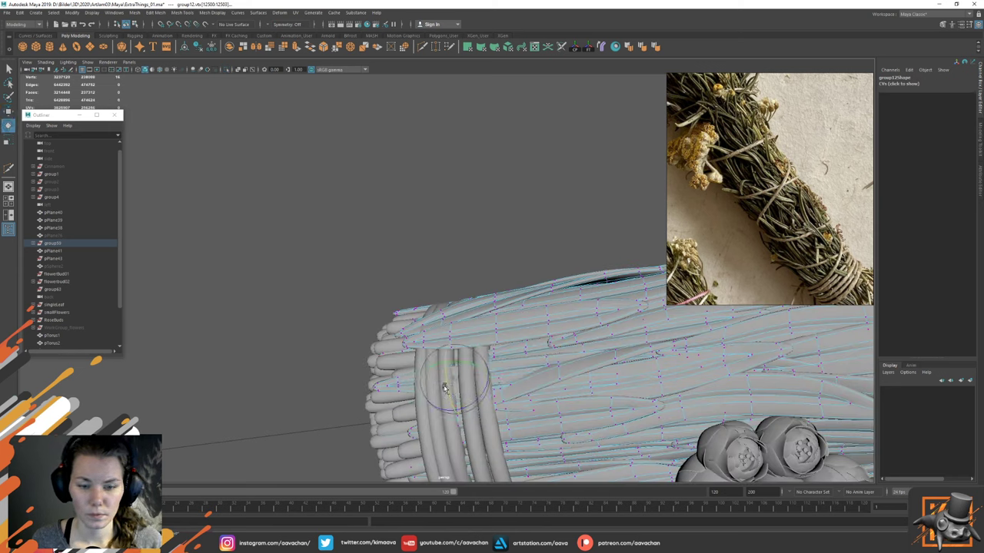
key("q")
left_click(459, 277)
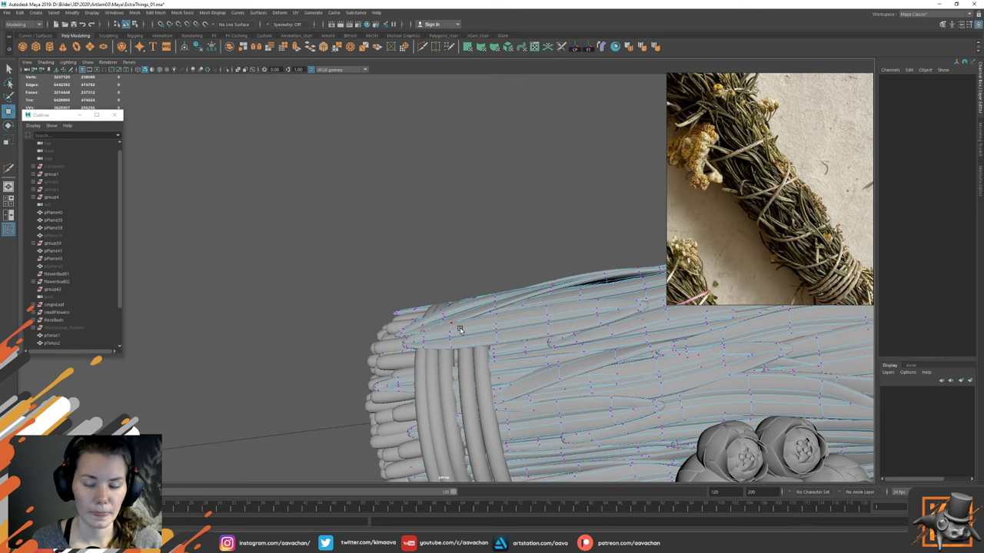
Step: Select edge loops on the broad leaf lying over the rings and lower them so its end sits beneath the string
right_click_drag(460, 332, 461, 313)
left_click_drag(468, 324, 490, 344, "alt")
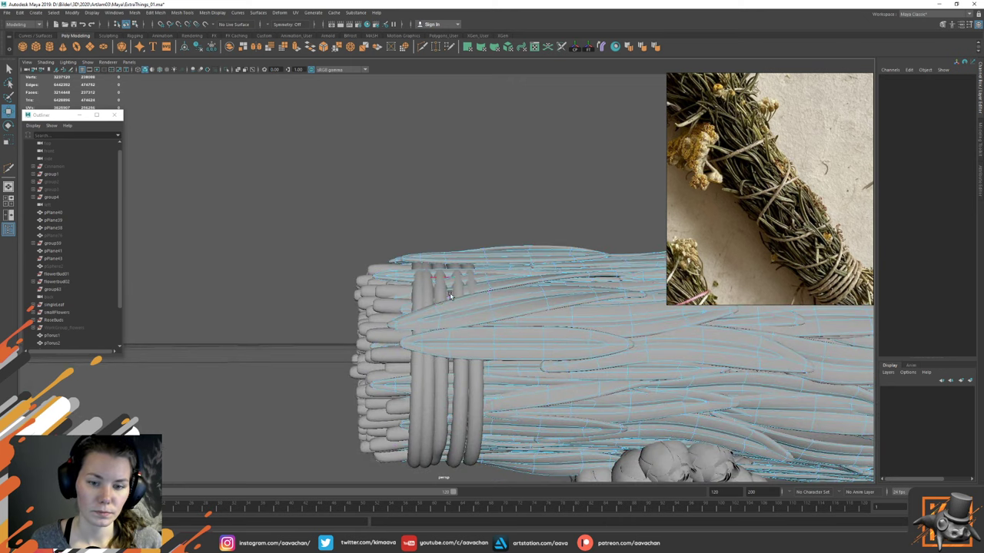
left_click(445, 333)
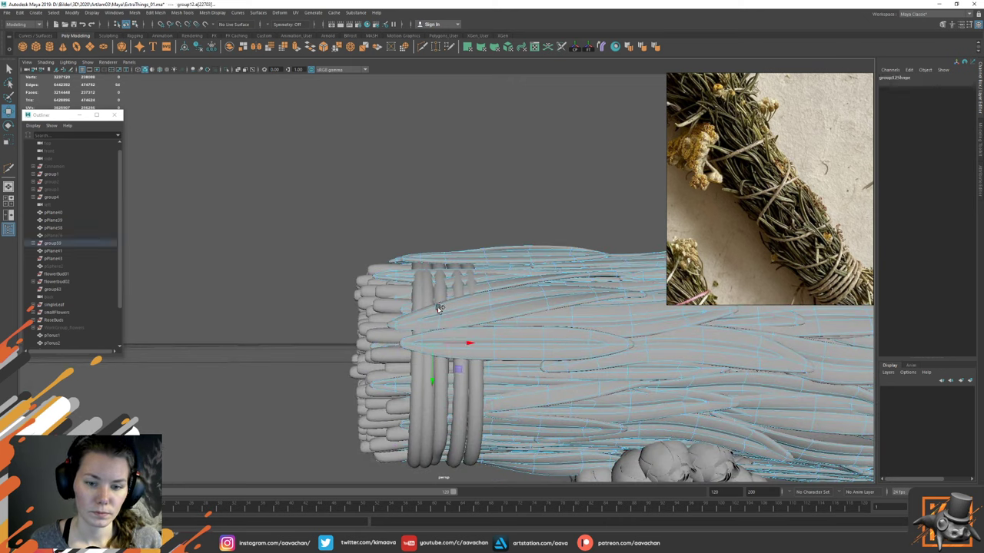
left_click_drag(438, 307, 439, 359, "alt")
double_click(498, 312)
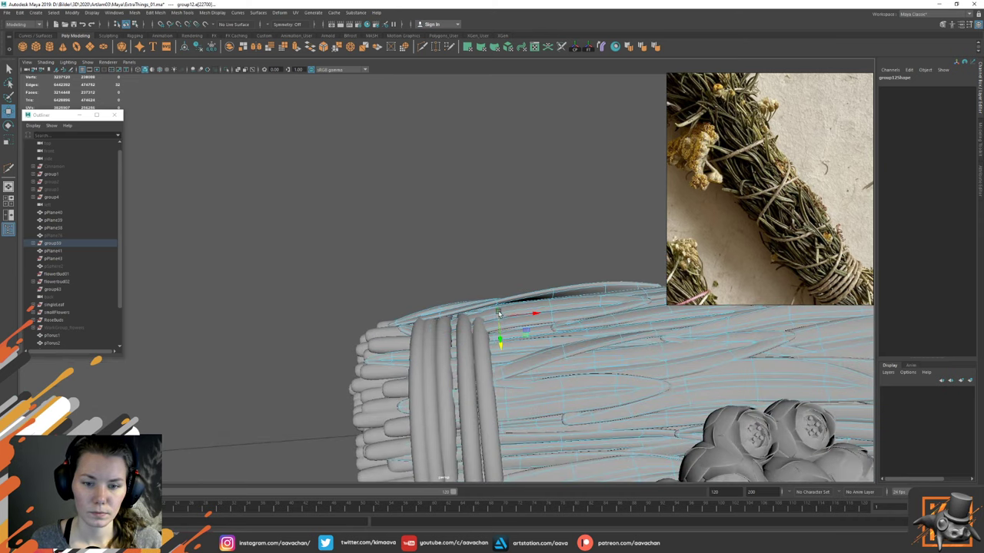
left_click_drag(530, 308, 501, 328, "alt")
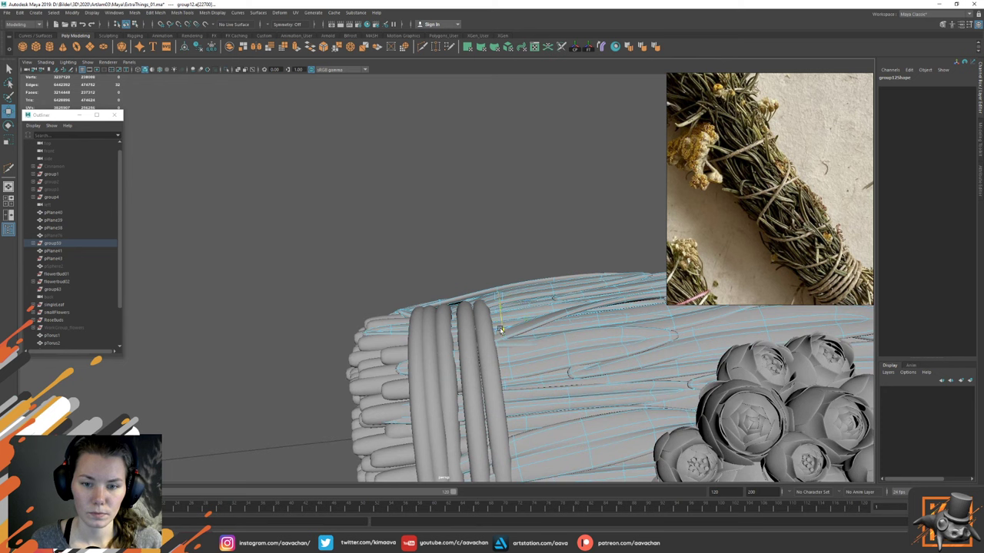
left_click_drag(506, 265, 513, 295, "alt")
Step: Select the whole slanted leaf above the rings, align the move axes to its surface, and push it inward
right_click_drag(493, 300, 492, 319)
double_click(517, 303)
left_click_drag(521, 346, 521, 360)
key("ctrl+z")
key("d")
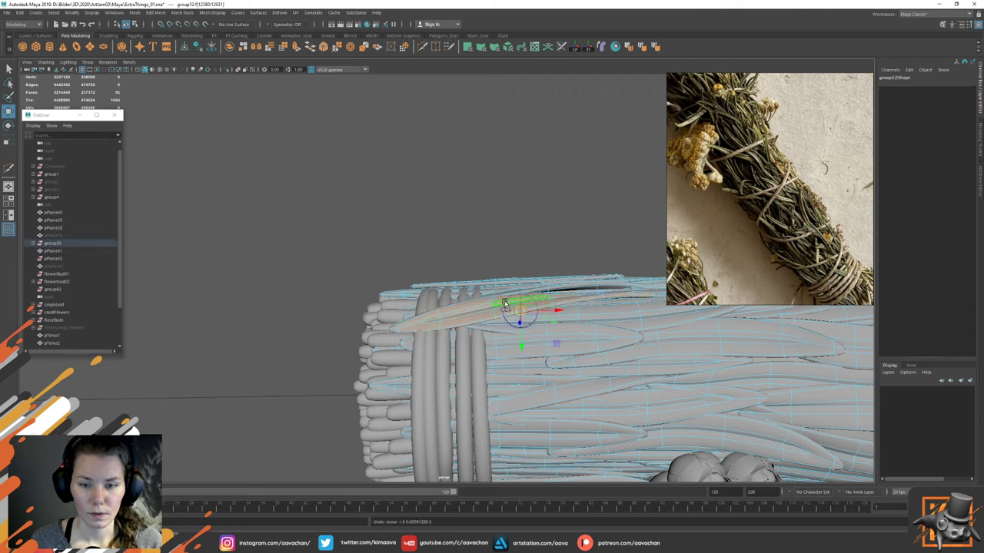
left_click(503, 299)
left_click_drag(520, 267, 520, 271)
Step: Select the slanted leaf's edge loops at and beside the rings and shift them inward under the string
right_click_drag(527, 224, 527, 208)
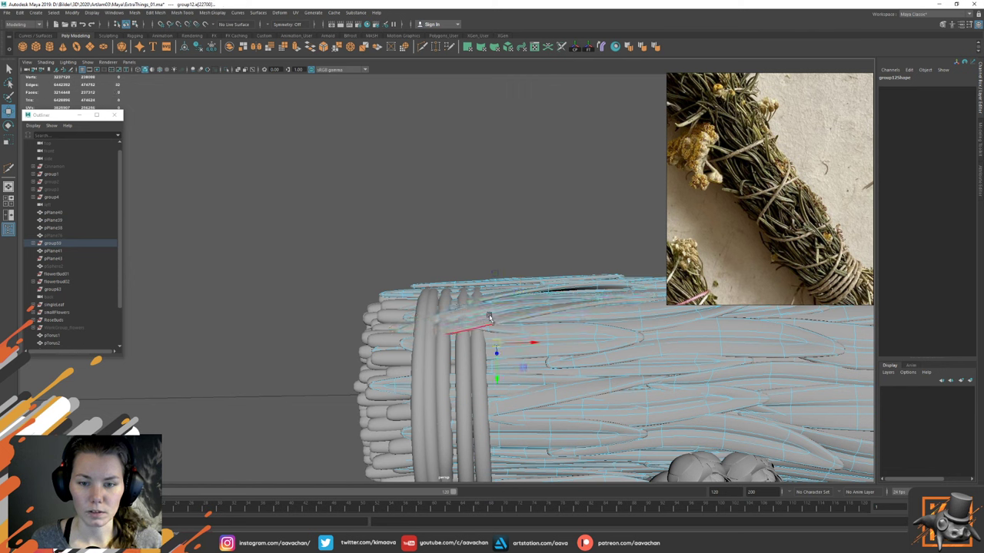
double_click(494, 316)
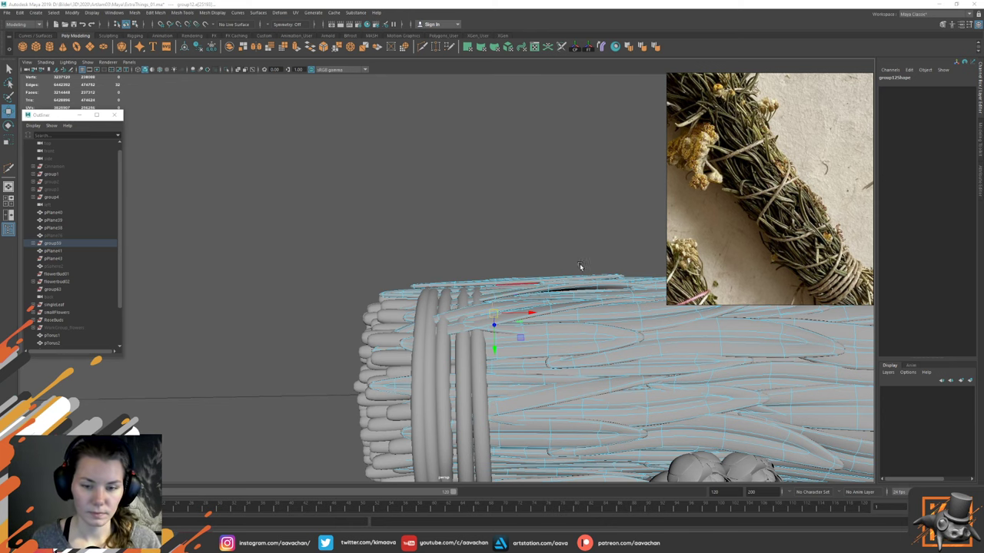
left_click_drag(581, 269, 538, 265, "alt")
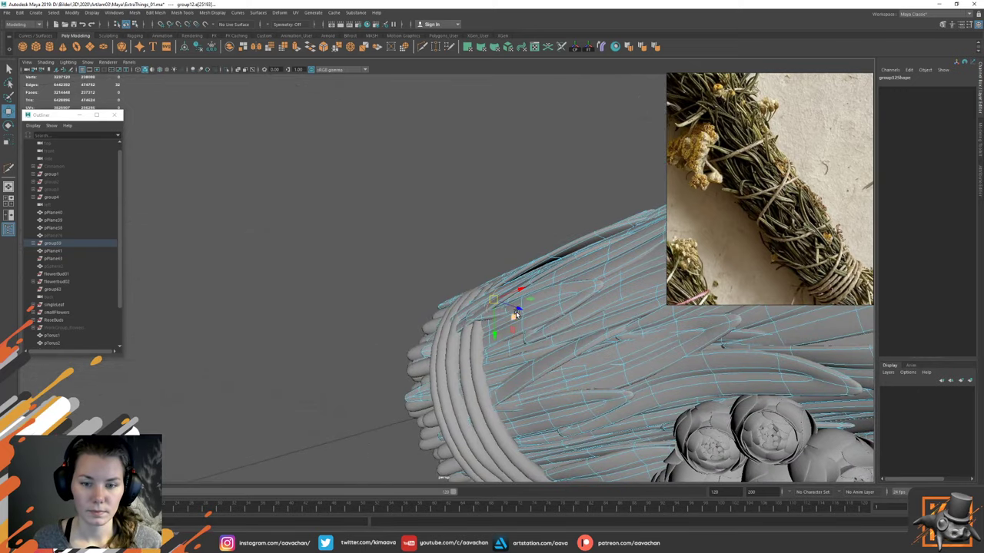
left_click_drag(516, 310, 521, 311)
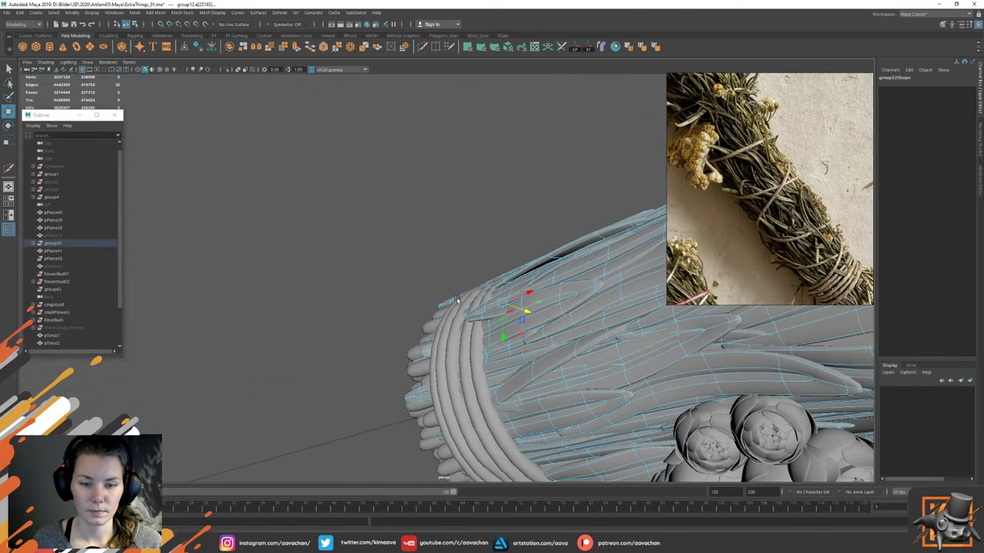
left_click_drag(457, 300, 492, 328, "alt")
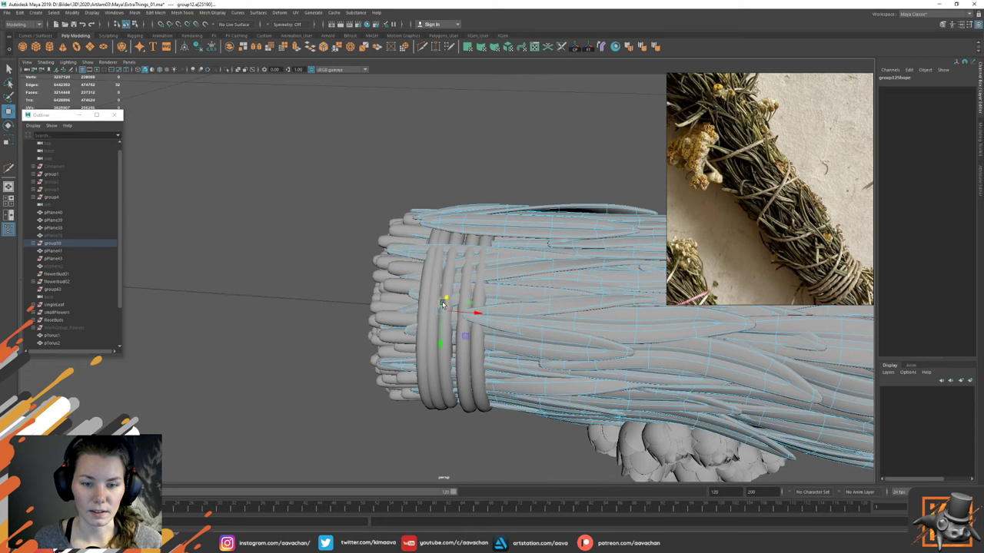
left_click_drag(444, 305, 456, 330, "alt")
left_click(455, 332)
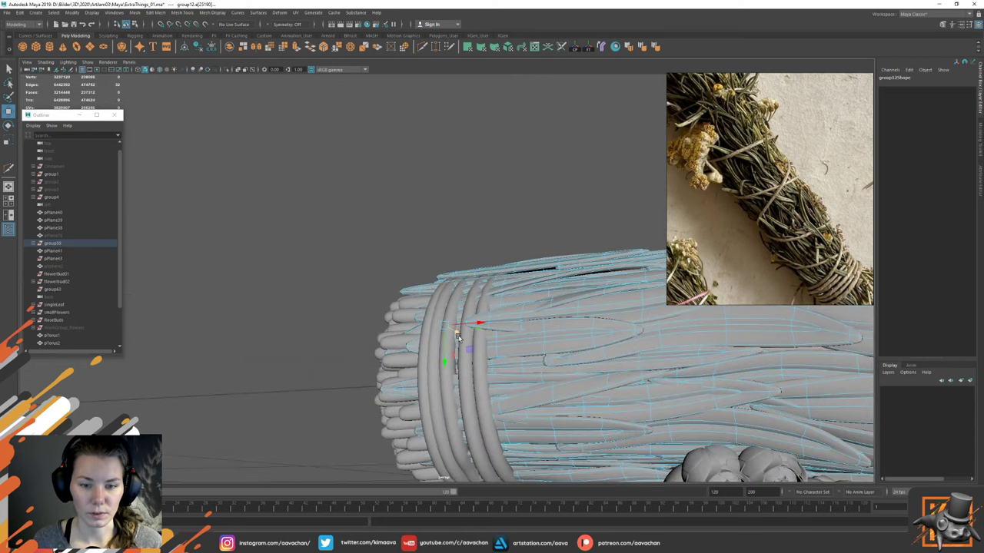
left_click_drag(499, 281, 466, 274, "alt")
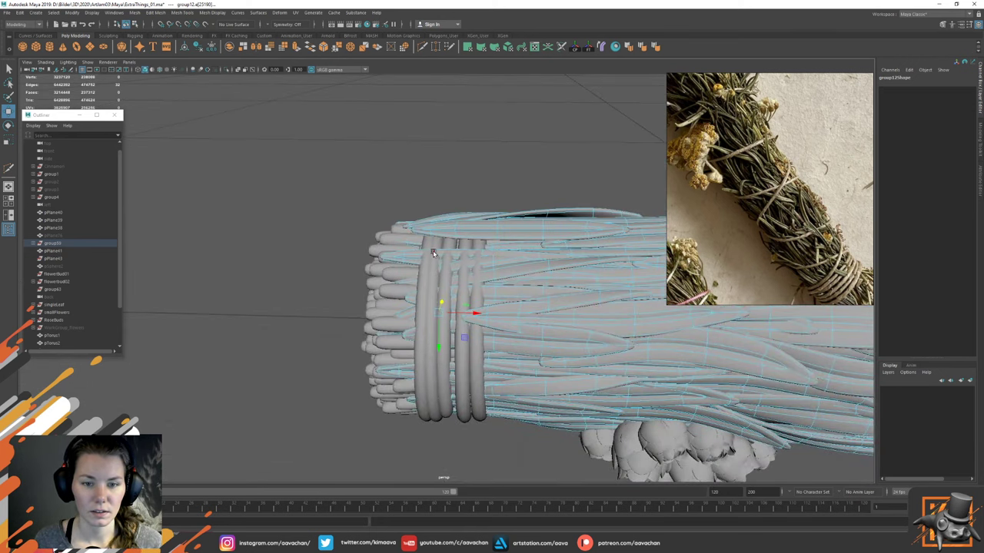
Step: Sink the adjacent leaf's edge loop under the rings and lower the loop near its tip beyond the string
double_click(434, 253)
middle_click_drag(397, 253, 419, 307, "alt")
scroll(419, 307, "up", 2)
left_click_drag(418, 307, 453, 342, "alt")
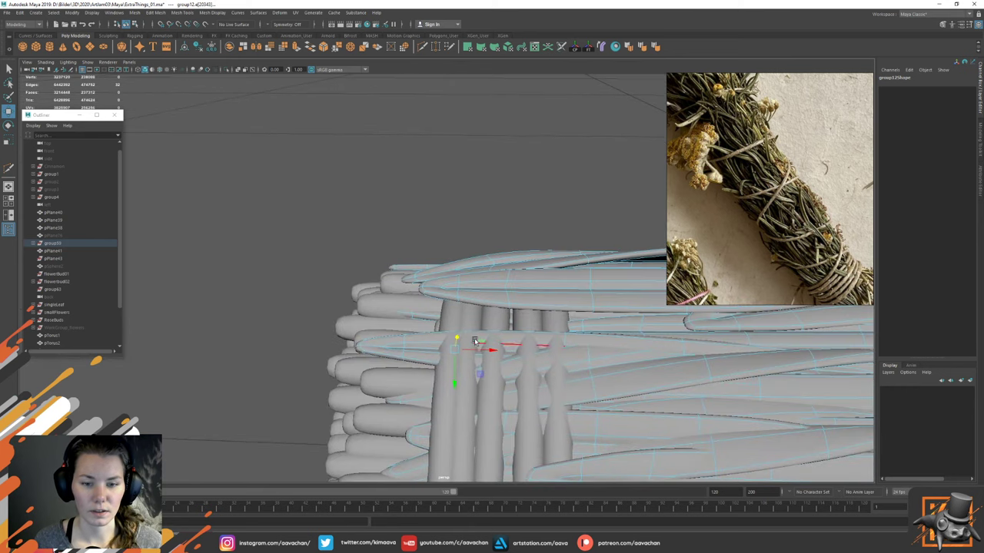
key("e")
key("w")
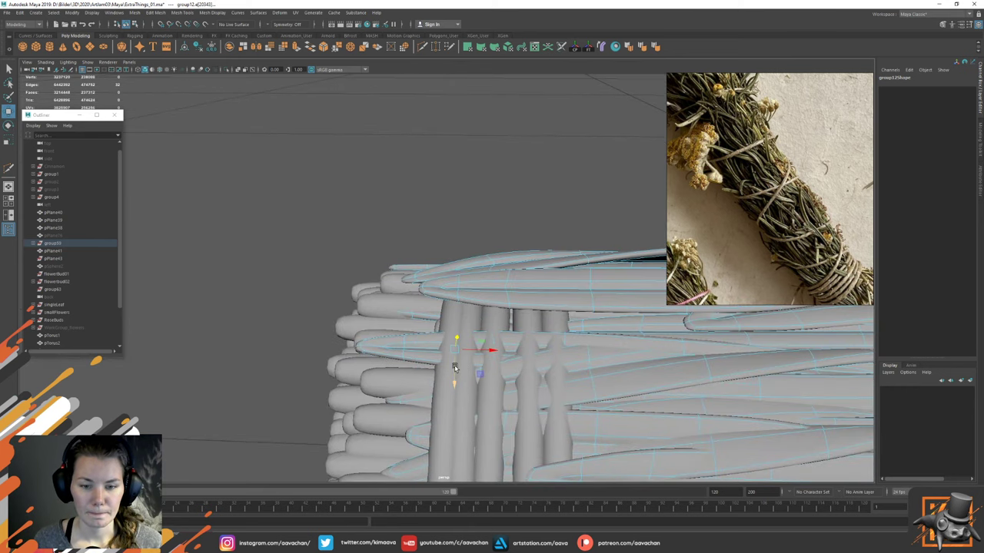
double_click(404, 340)
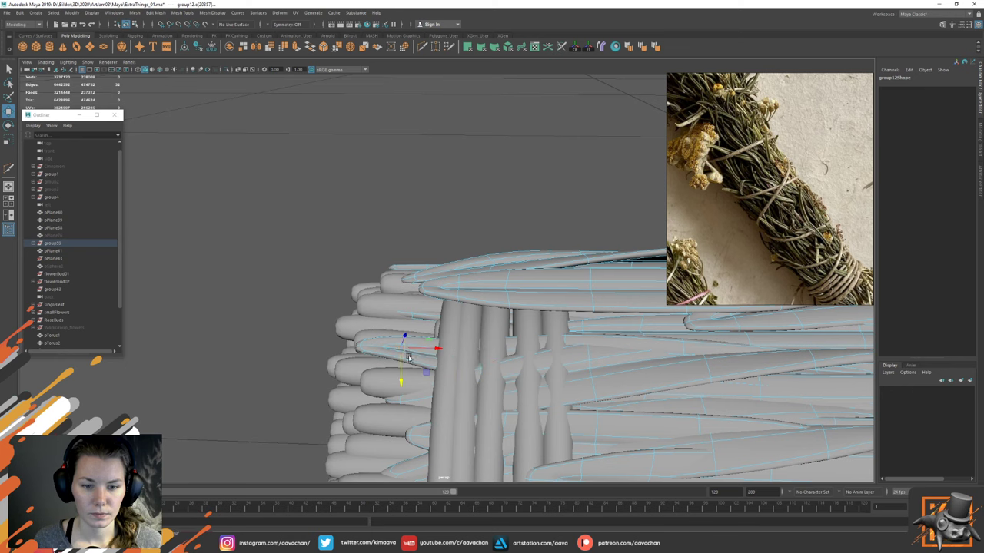
left_click_drag(403, 376, 403, 382)
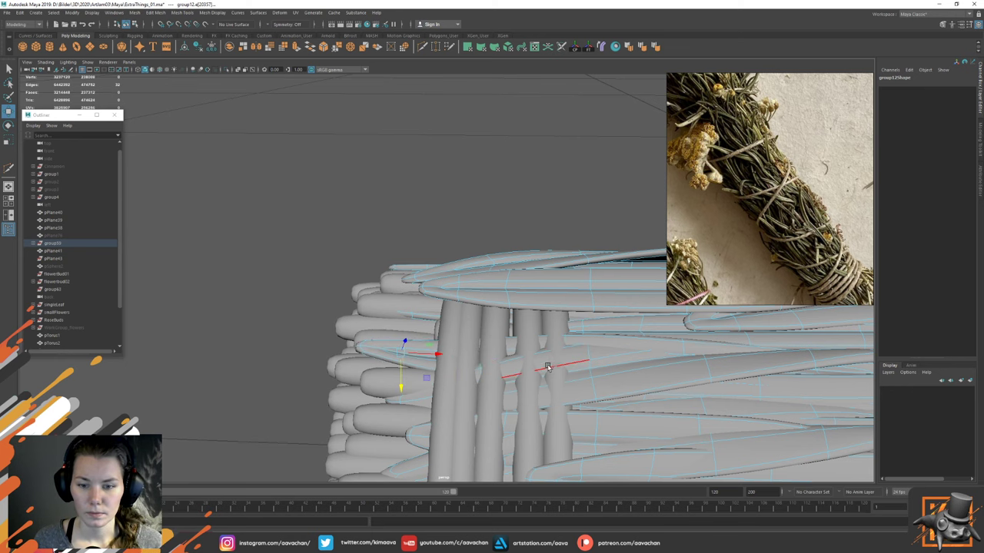
Step: Align the move axes to a face of the leaf crossing the right-hand rings and push its edge loop beneath the string
left_click(588, 348)
left_click(481, 374)
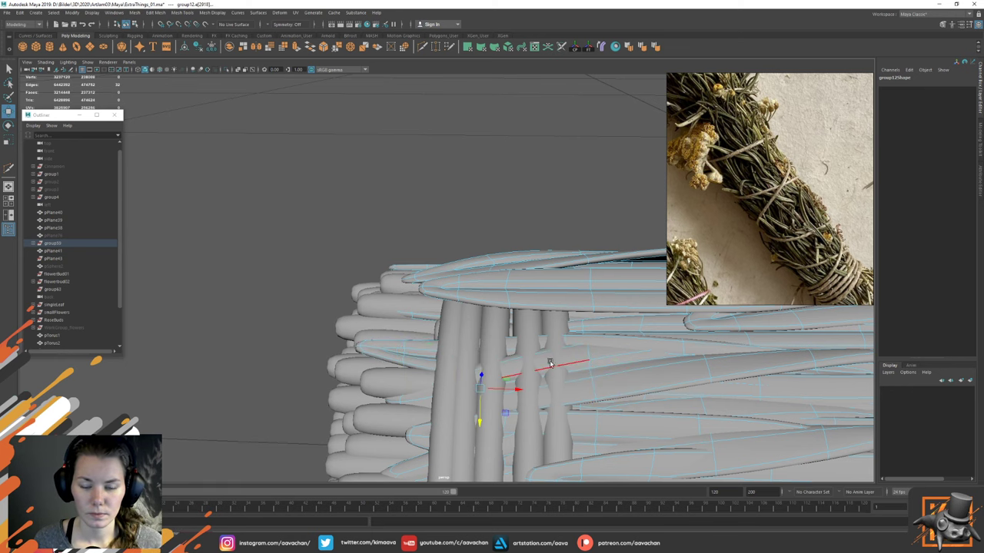
middle_click_drag(480, 375, 475, 341, "alt")
left_click_drag(477, 339, 476, 344)
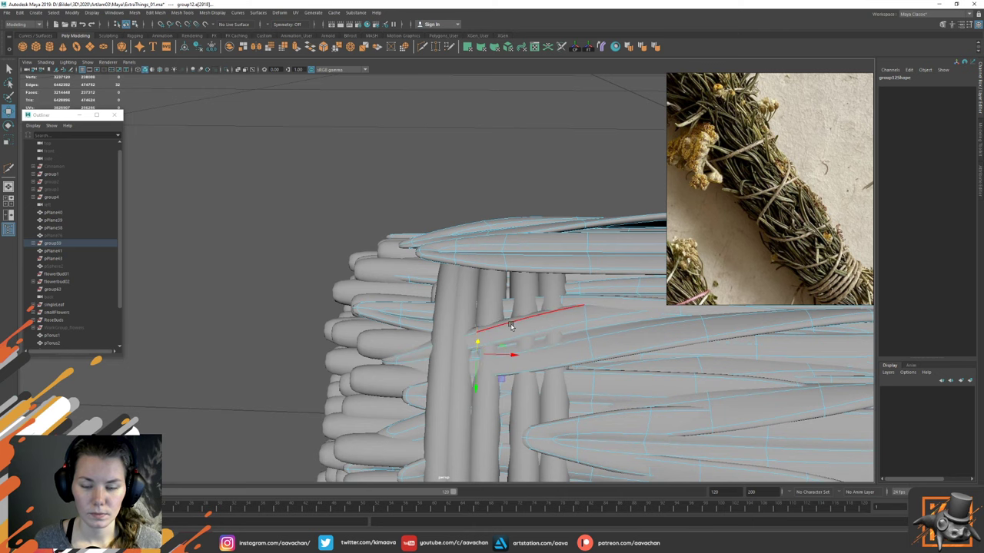
key("ctrl+z")
key("d")
left_click(553, 321)
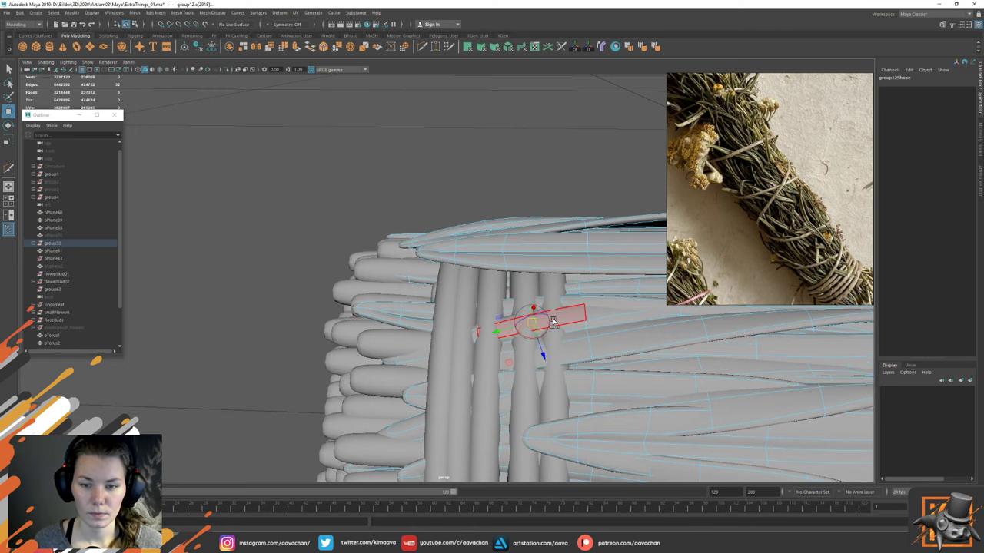
left_click_drag(552, 324, 546, 318, "alt")
left_click(536, 329)
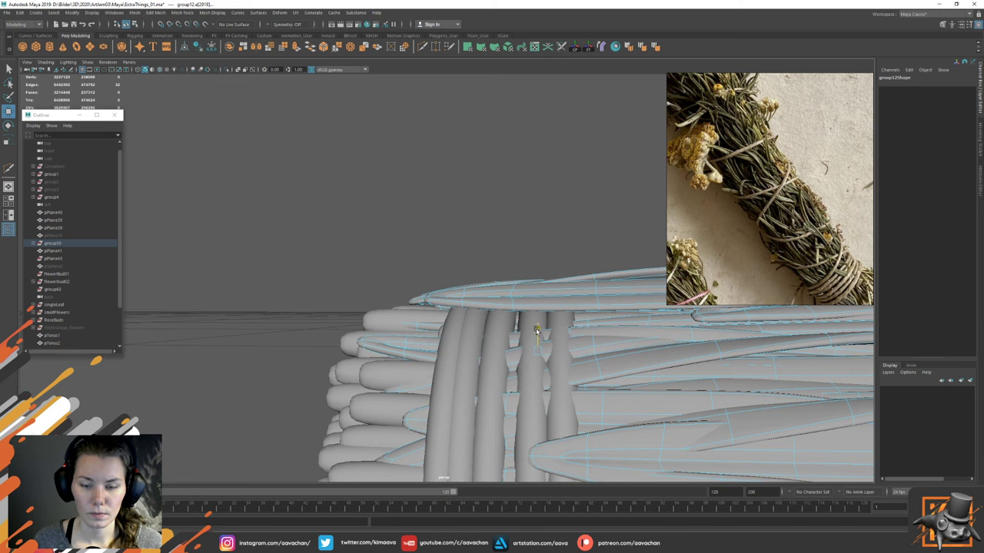
key("e")
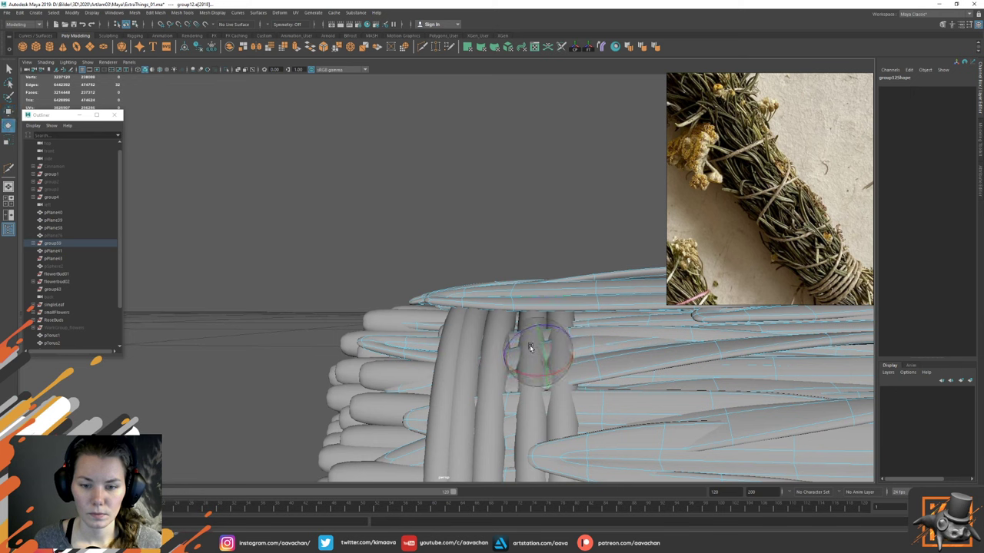
key("w")
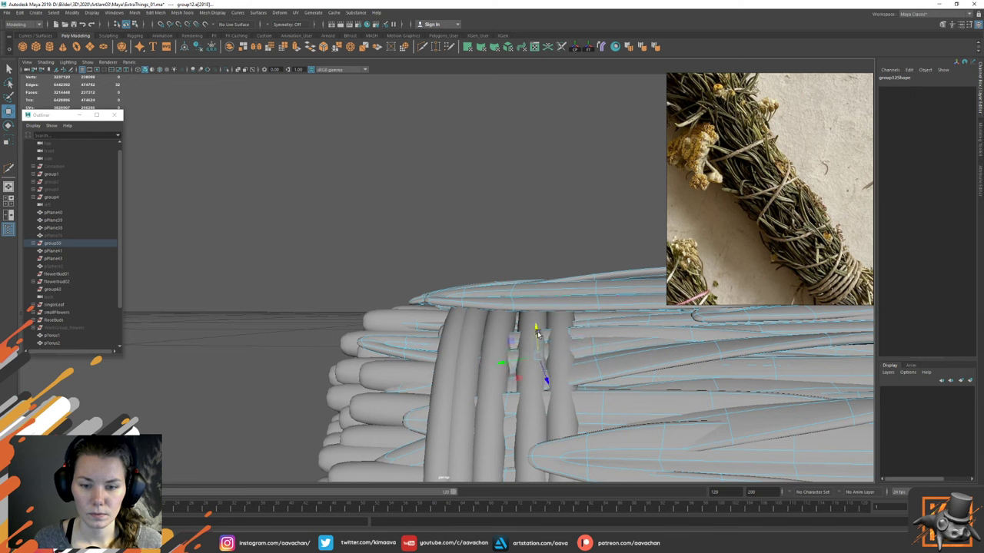
Step: Lower the leaf edge loop just outside the last ring, then select the whole neighbouring leaf and shift it inward
double_click(590, 343)
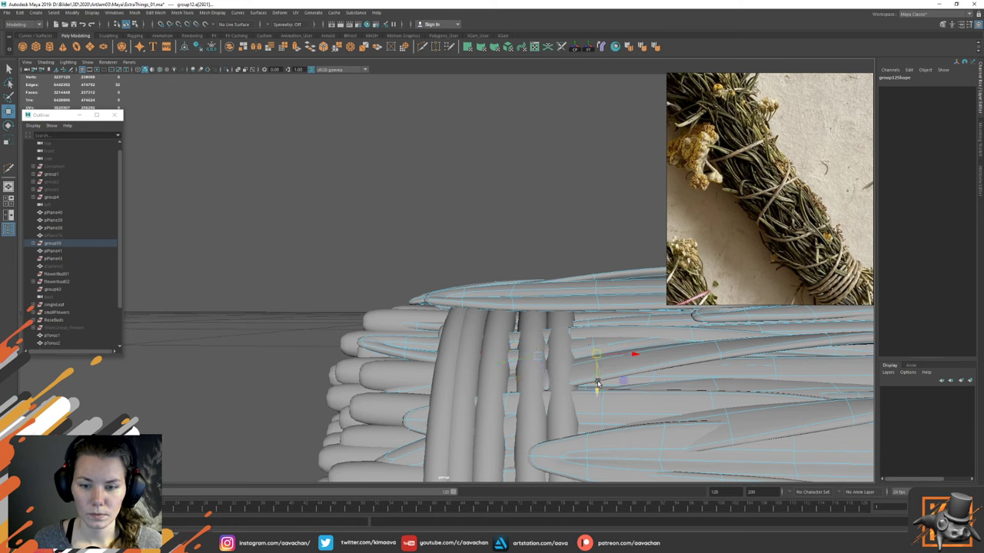
left_click_drag(598, 383, 592, 401)
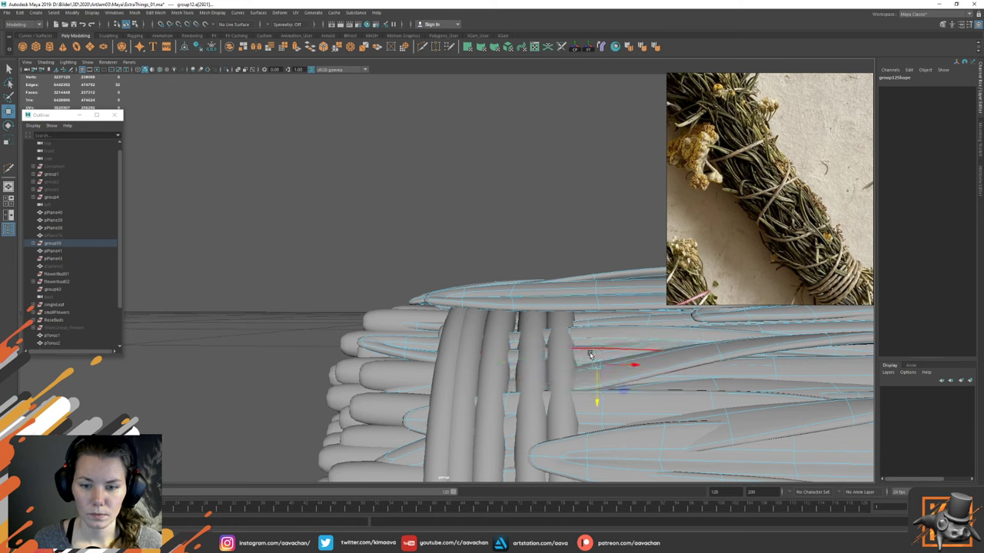
left_click(590, 353)
right_click_drag(589, 334, 590, 356)
double_click(589, 352)
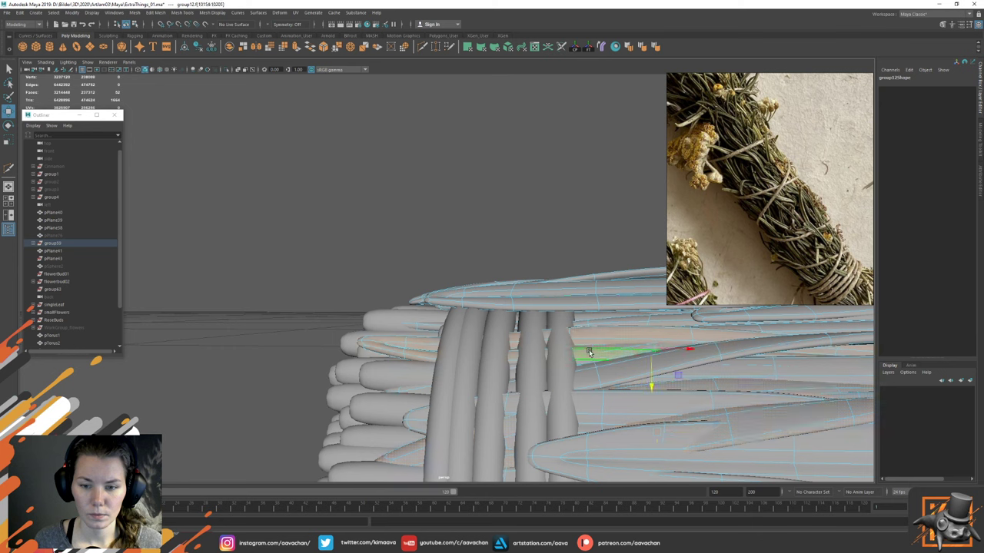
left_click(651, 375)
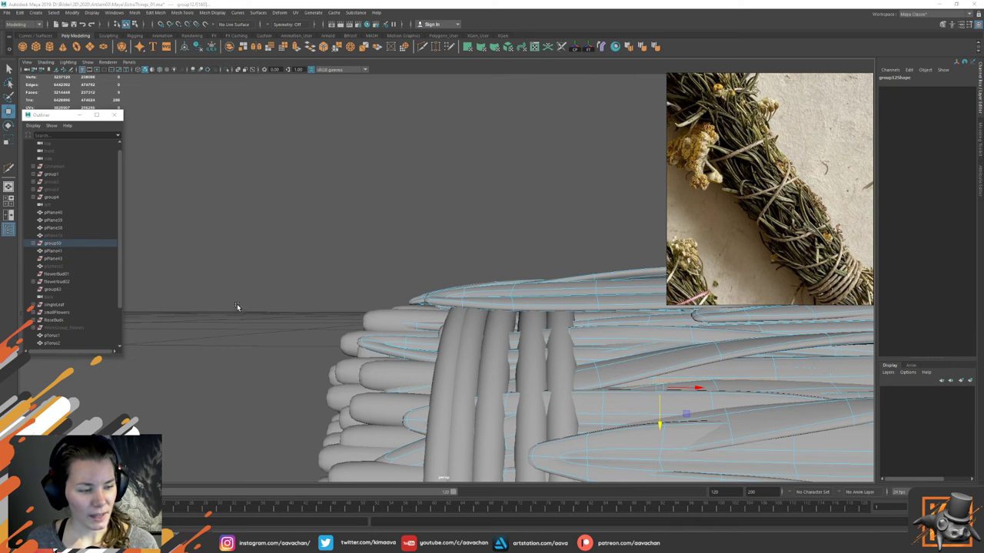
Step: Select the whole long leaf resting on top of the rings and lower it into the bundle
left_click_drag(509, 206, 512, 218, "alt")
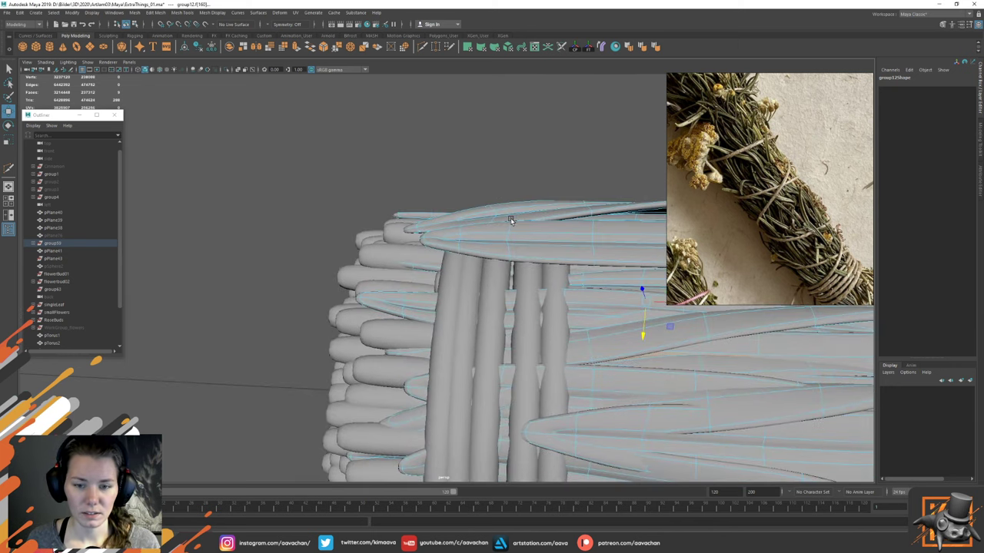
left_click_drag(586, 219, 549, 229, "alt")
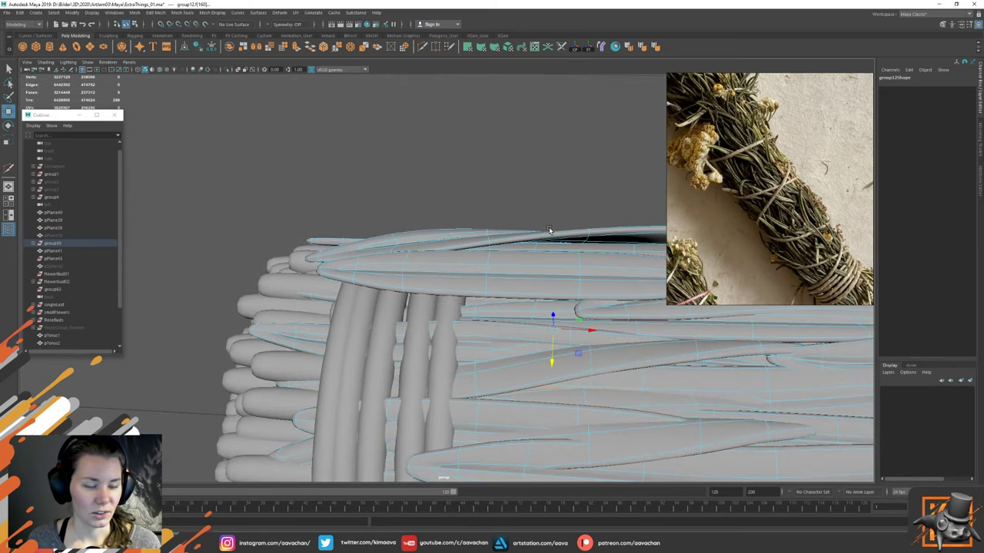
right_click_drag(405, 254, 402, 224)
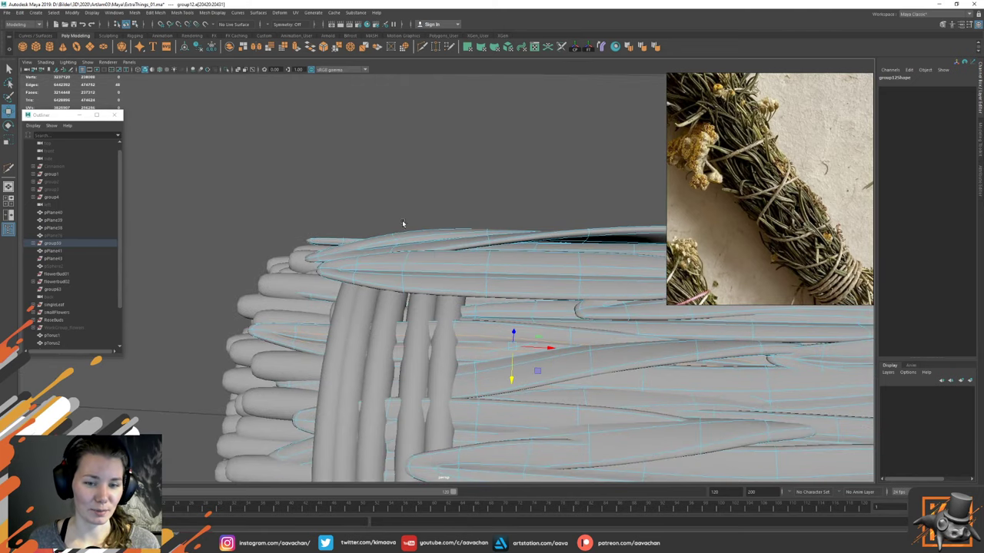
right_click_drag(511, 265, 511, 285)
left_click_drag(541, 244, 540, 217, "alt")
double_click(513, 336)
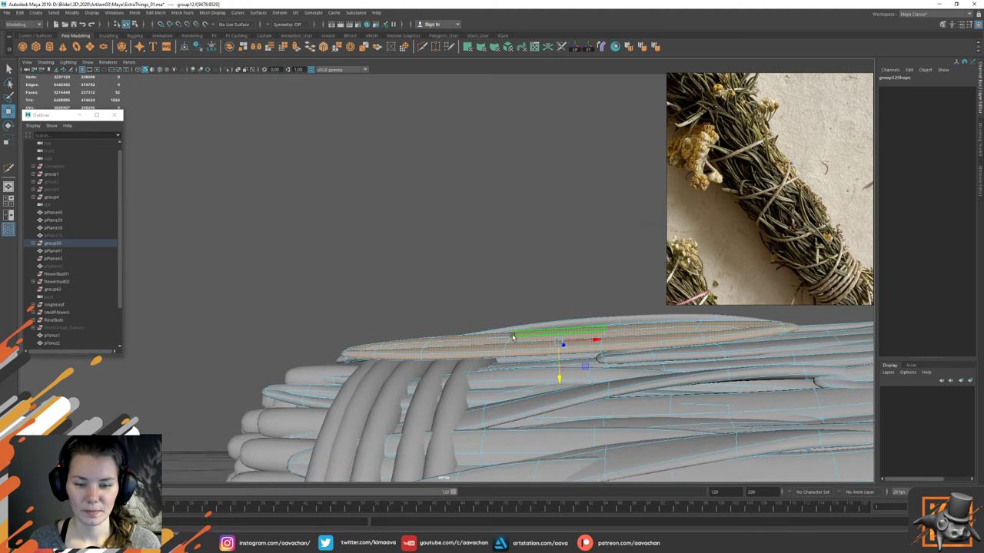
left_click_drag(560, 380, 560, 390)
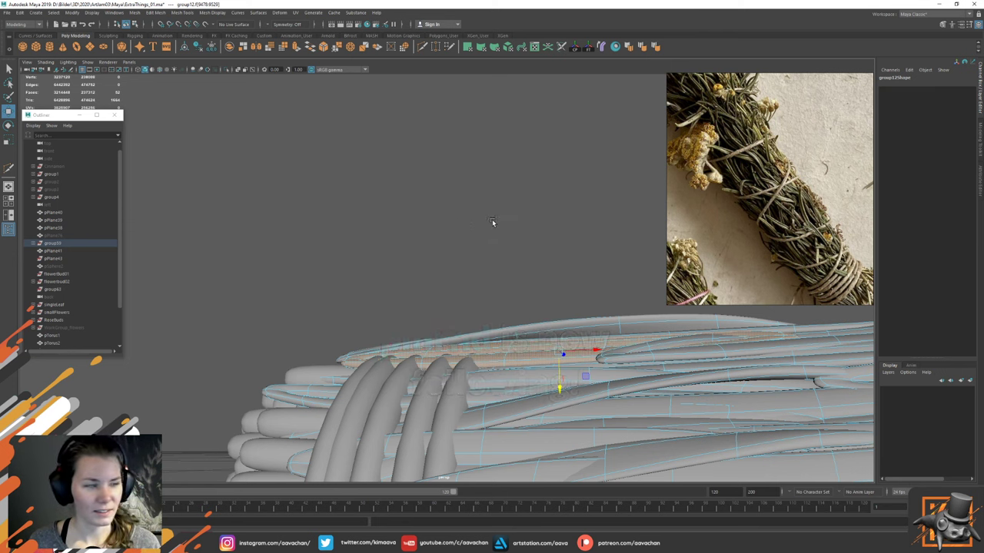
Step: Lower the selected long leaf further into the bundle and rotate it so it runs beneath the string rings
left_click_drag(493, 222, 547, 240, "alt")
left_click_drag(544, 323, 545, 330)
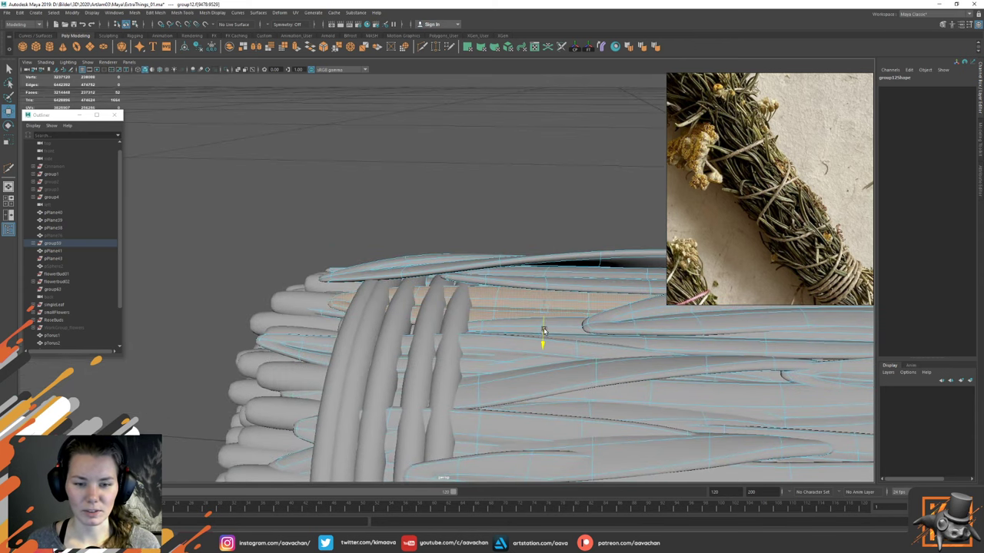
key("e")
left_click_drag(573, 295, 547, 259)
key("w")
middle_click_drag(476, 220, 474, 241, "alt")
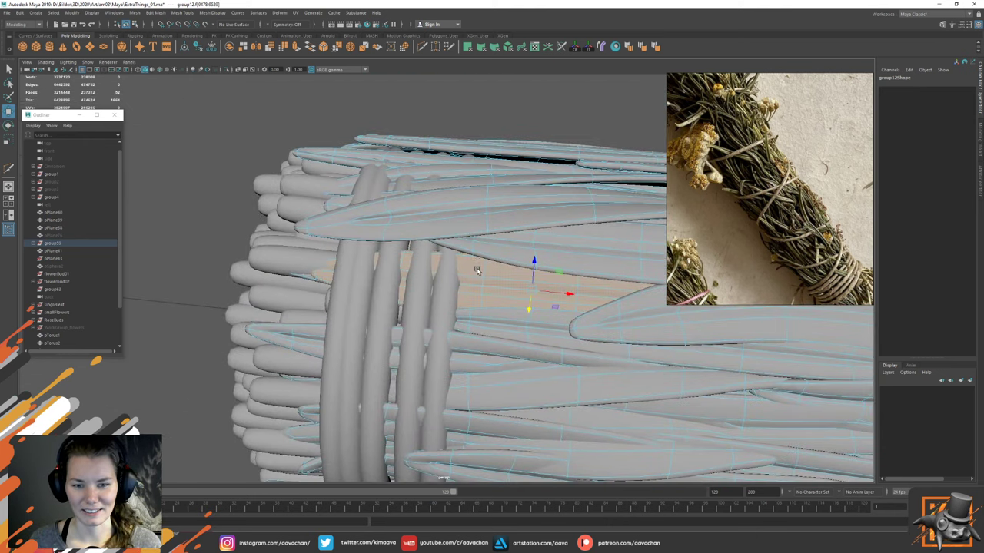
Step: Select the edge loops of the same leaf around the last string ring and adjust their position and rotation
right_click_drag(477, 269, 476, 244)
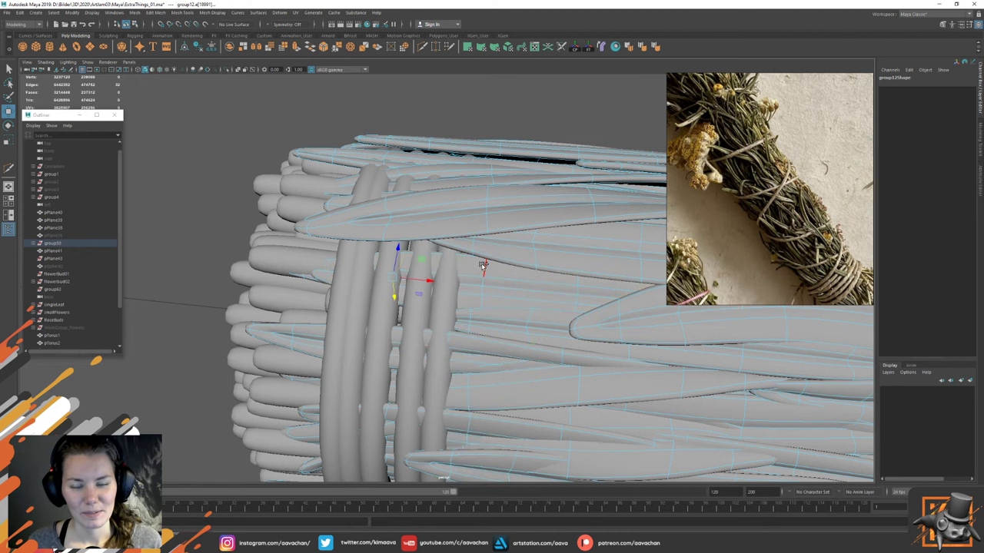
left_click_drag(481, 266, 461, 230, "alt")
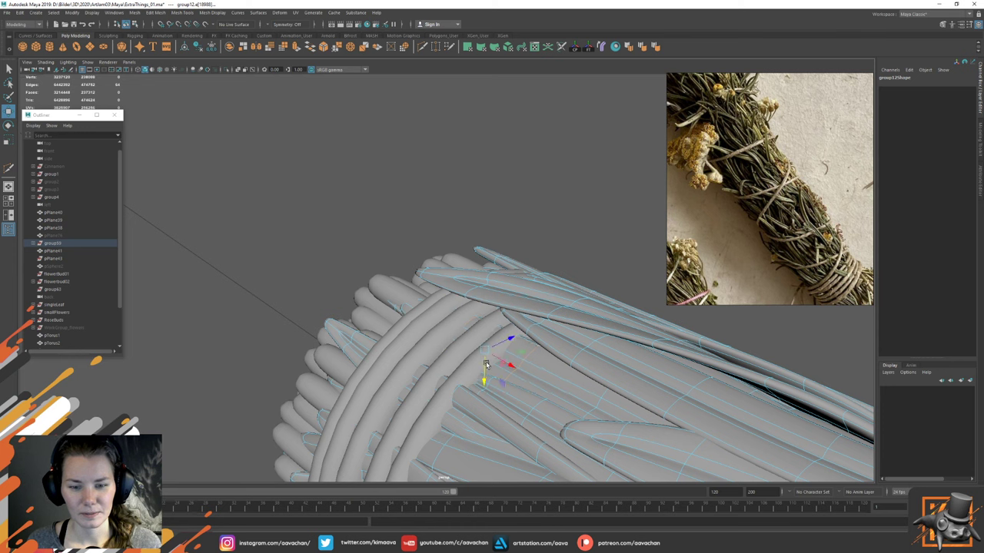
key("e")
key("w")
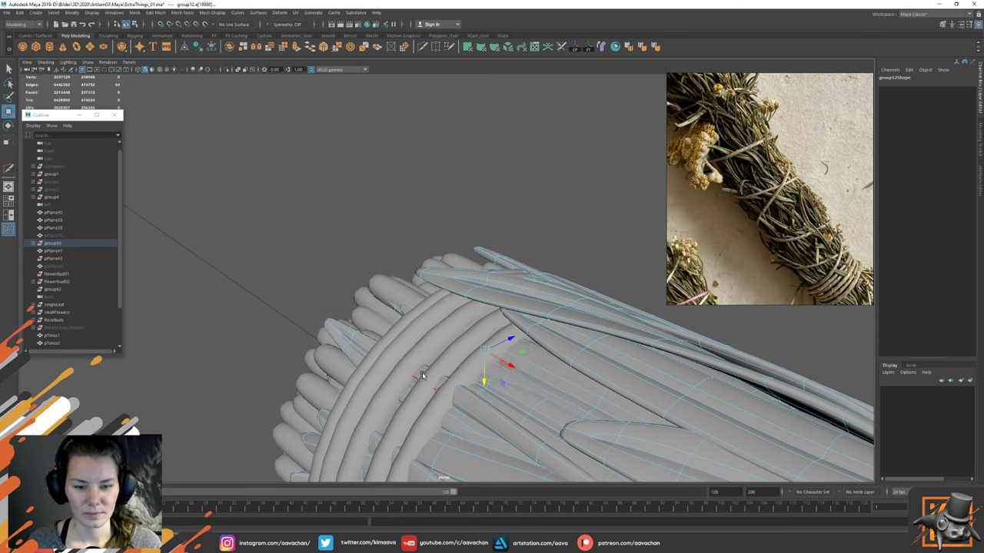
Step: Adjust the adjacent leaf's edge loop beside the last ring, then undo the final small move
left_click(456, 393)
key("e")
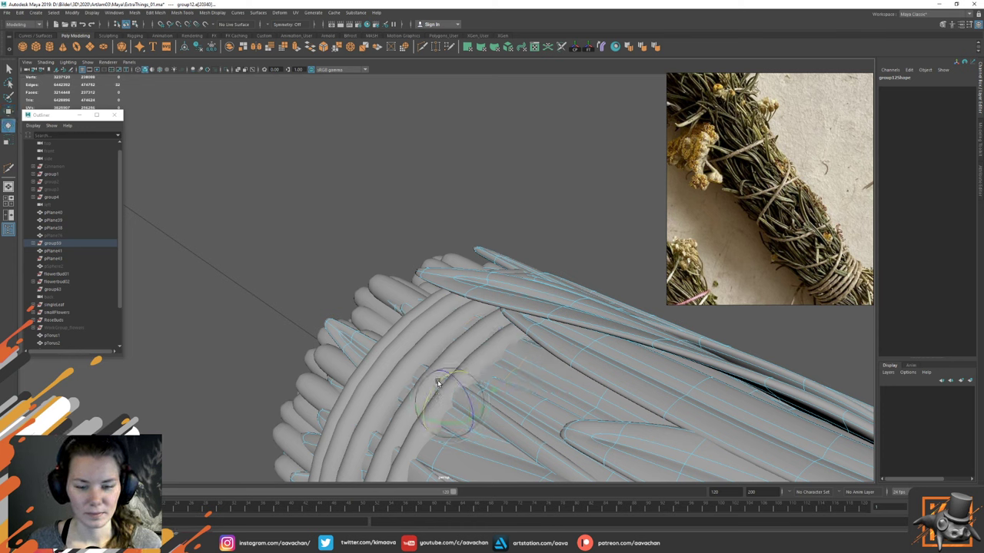
key("w")
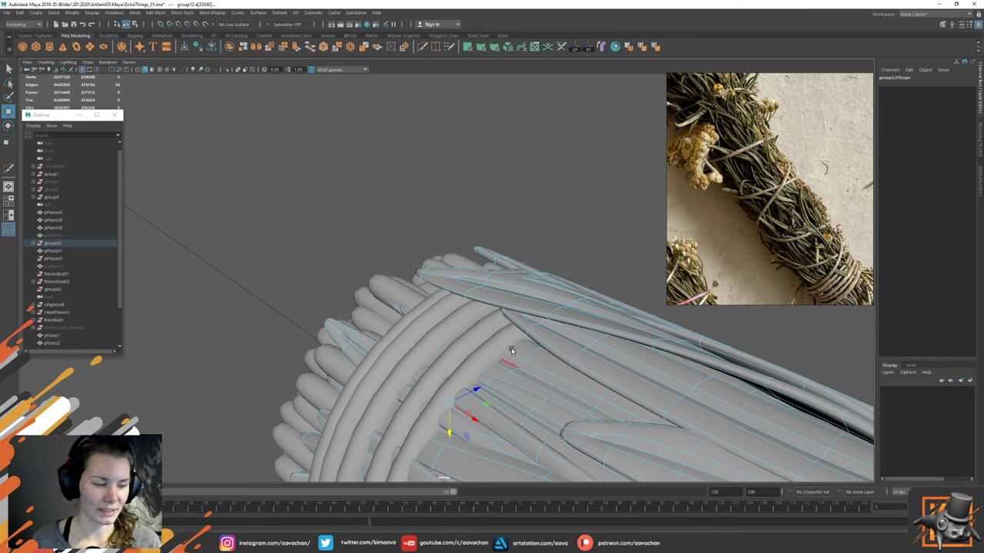
middle_click_drag(512, 343, 509, 336, "alt")
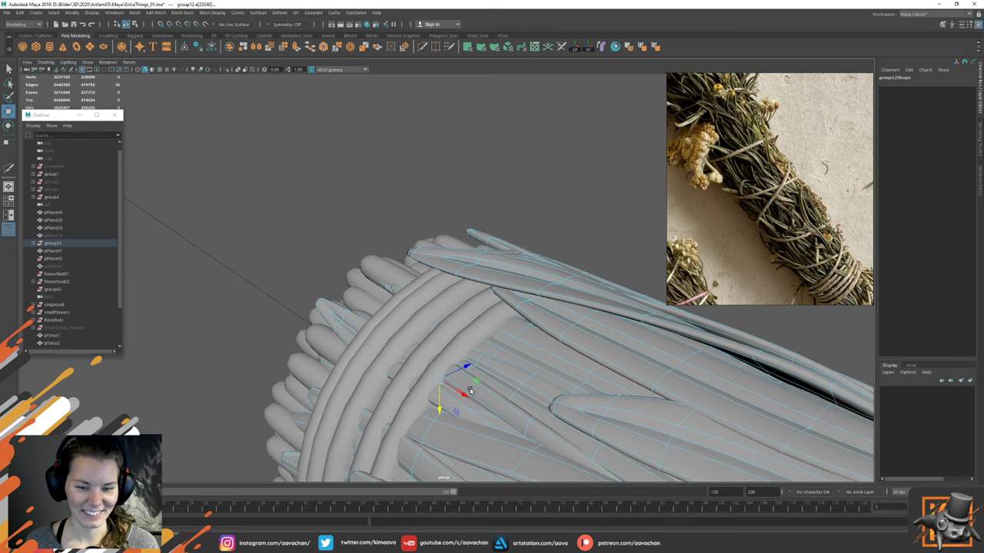
left_click_drag(441, 404, 441, 407)
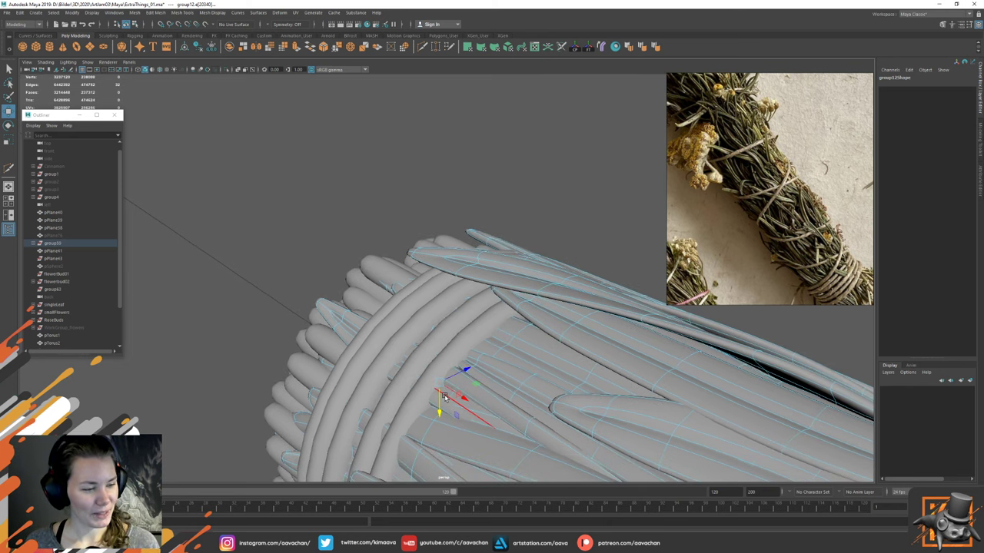
key("ctrl+z")
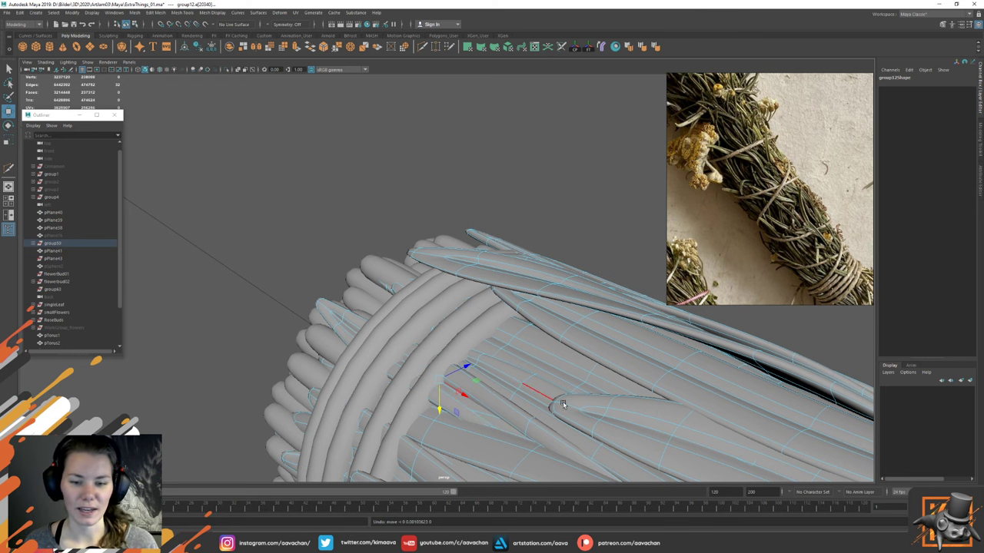
Step: Isolate the adjacent leaf to select its middle cross-section vertices, then bring the bundle back and reposition them
left_click_drag(549, 396, 466, 310, "alt")
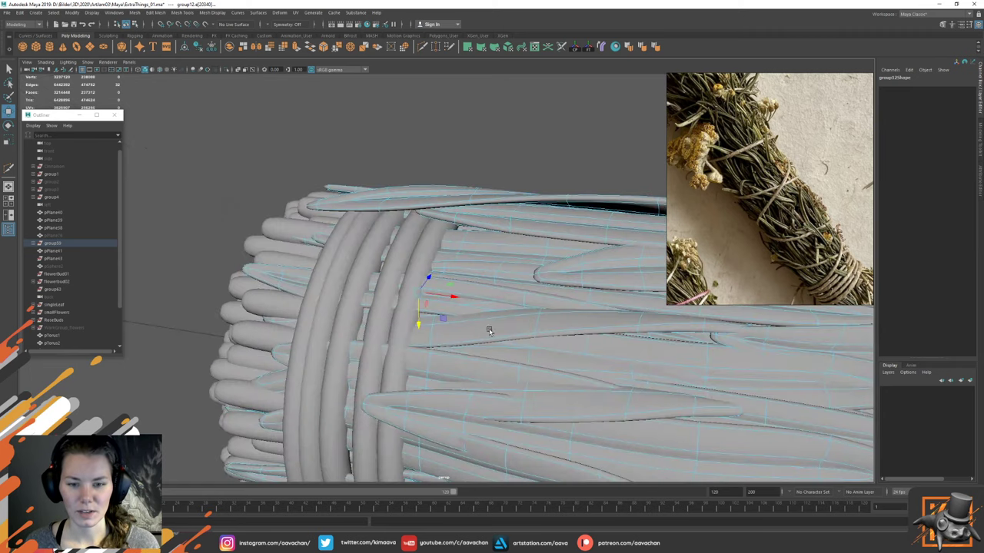
right_click_drag(464, 308, 463, 328)
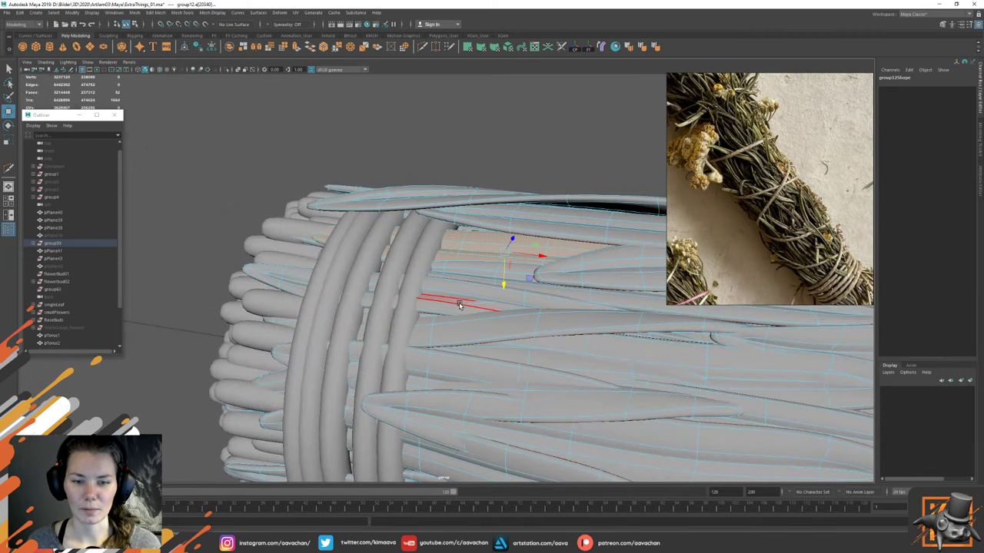
double_click(460, 305)
key("ctrl+1")
right_click_drag(559, 290, 515, 292)
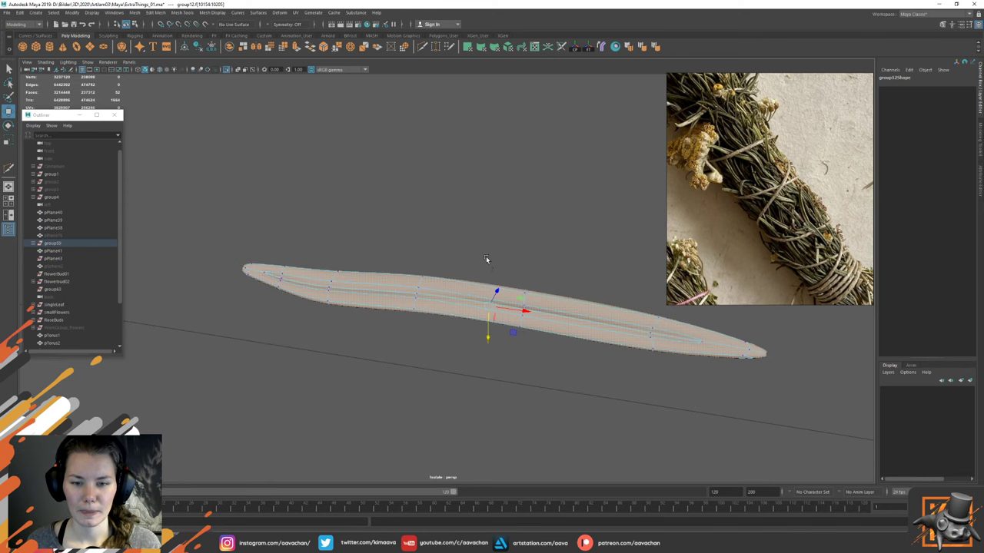
left_click_drag(487, 260, 551, 341)
key("ctrl+1")
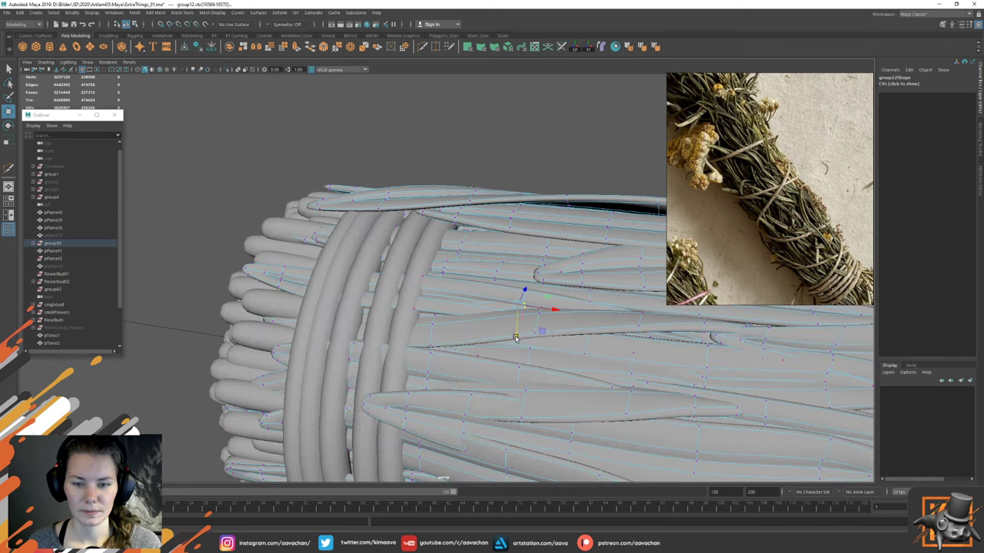
key("e")
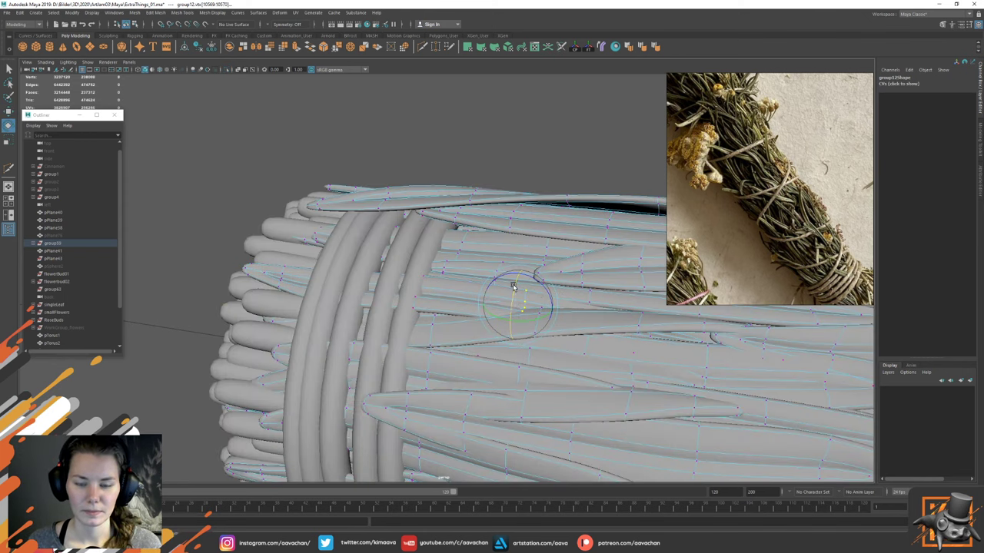
key("w")
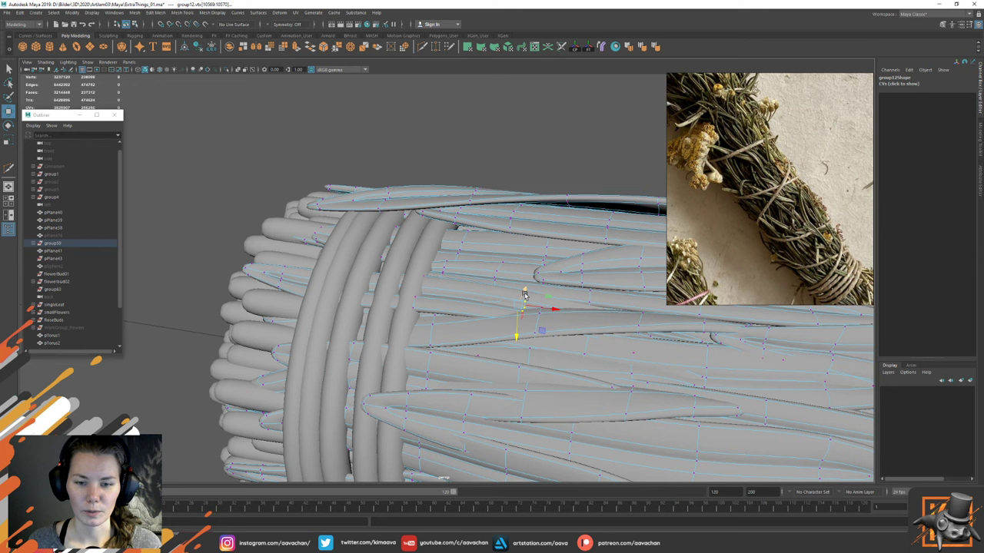
Step: Isolate a leaf emerging from the rope binding, select its vertices nearest the rope, and lower them slightly within the full bundle
right_click_drag(453, 290, 490, 277)
right_click(452, 290)
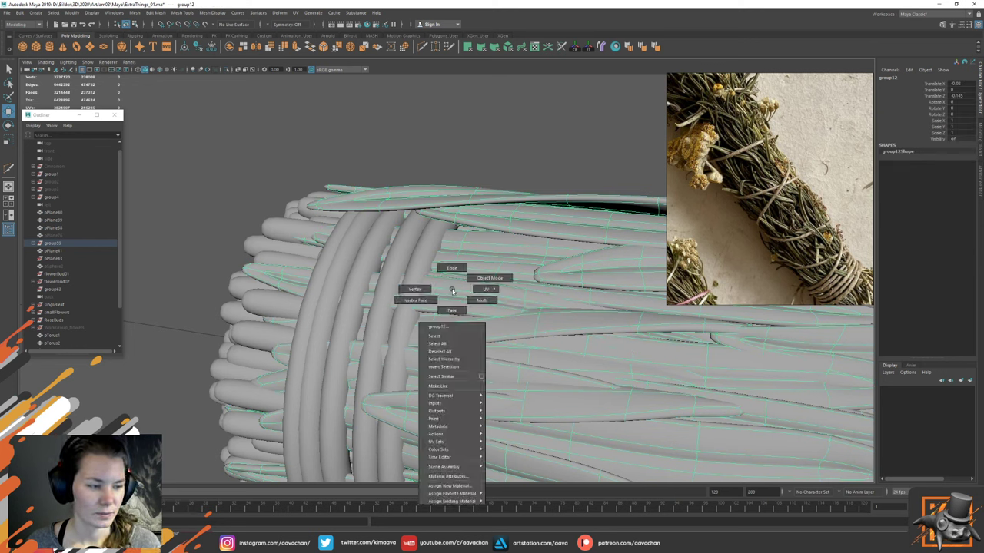
left_click(450, 308)
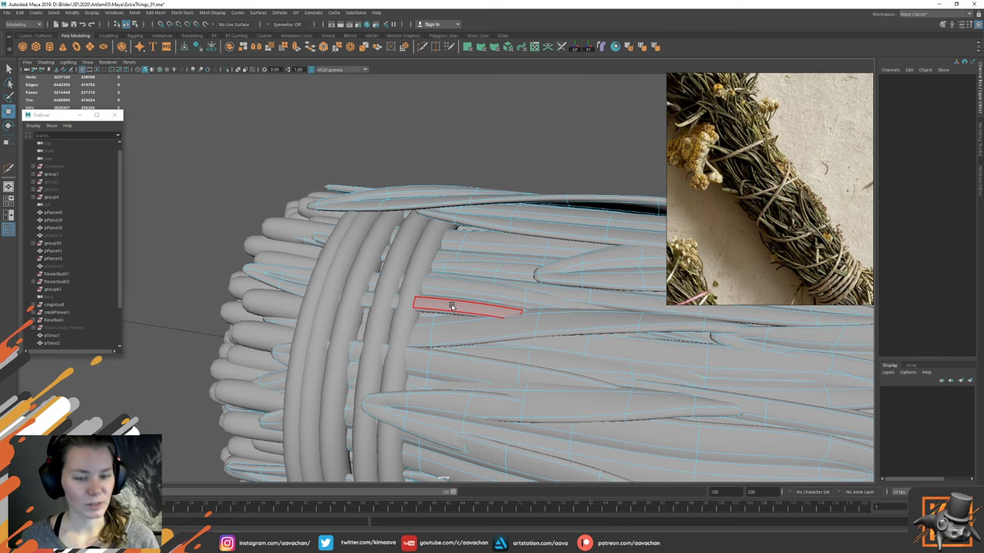
left_click(451, 305)
key("ctrl+1")
right_click_drag(451, 303, 422, 301)
left_click(423, 300)
key("ctrl+1")
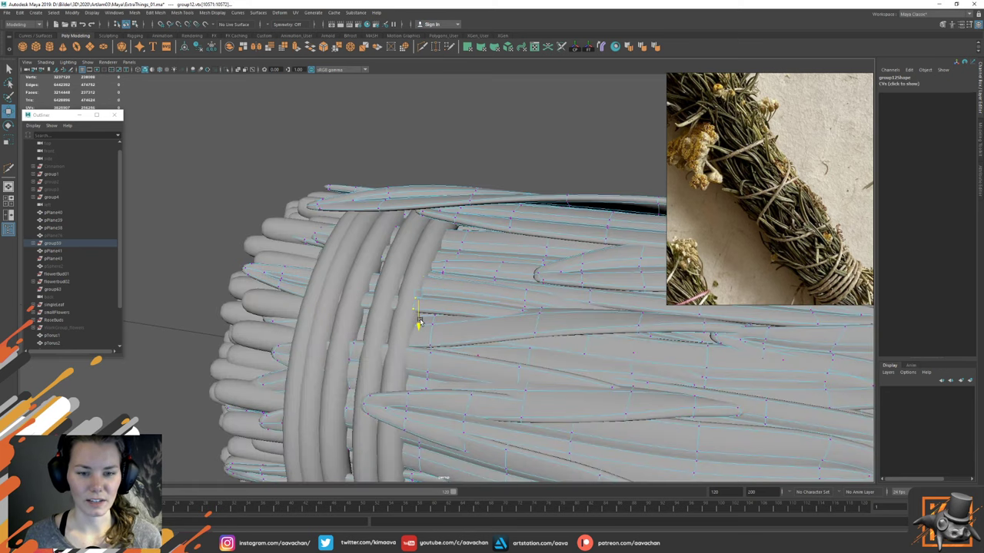
left_click_drag(422, 325, 421, 326)
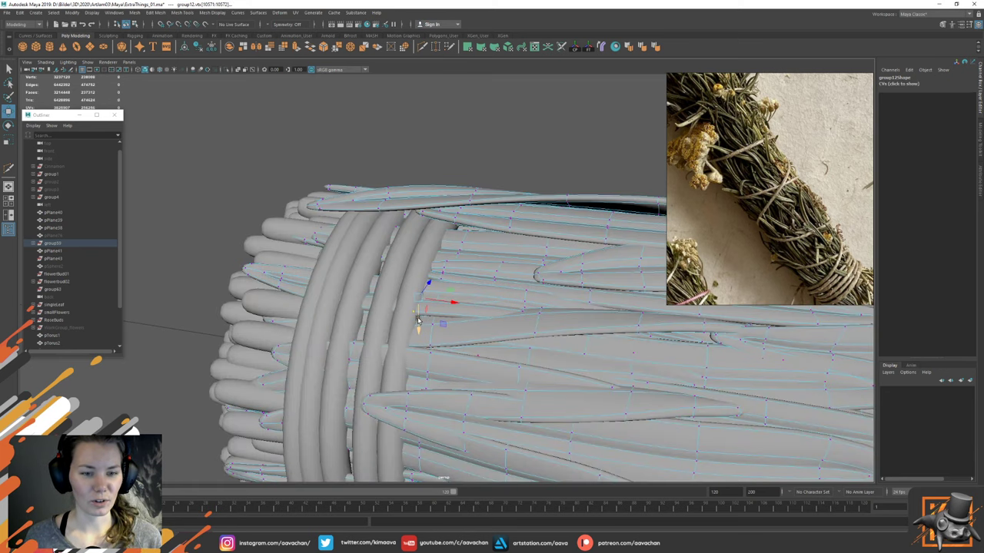
key("F8")
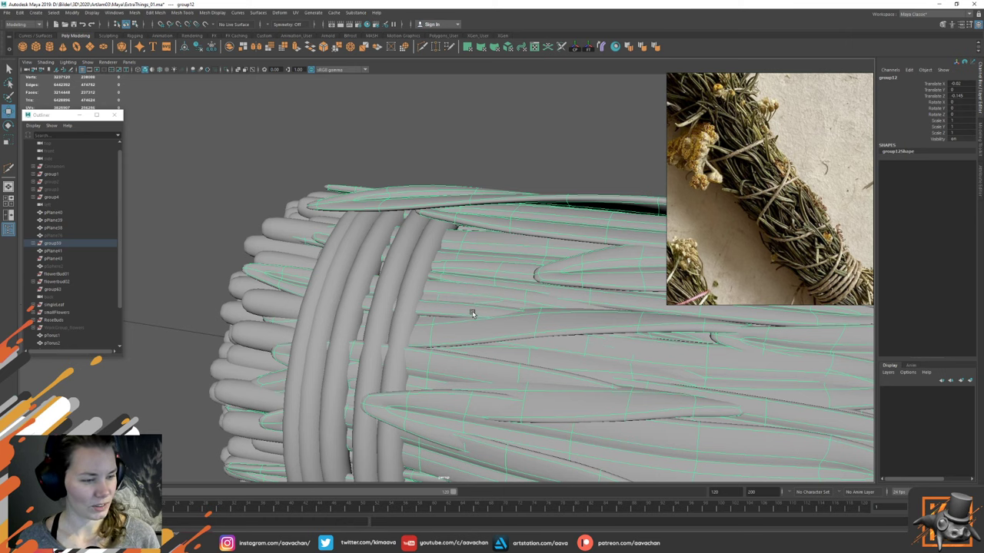
Step: Isolate the next leaf at the binding, select its end vertices, and nudge them inward beneath the outermost rope
scroll(473, 308, "up", 5)
scroll(470, 309, "down", 3)
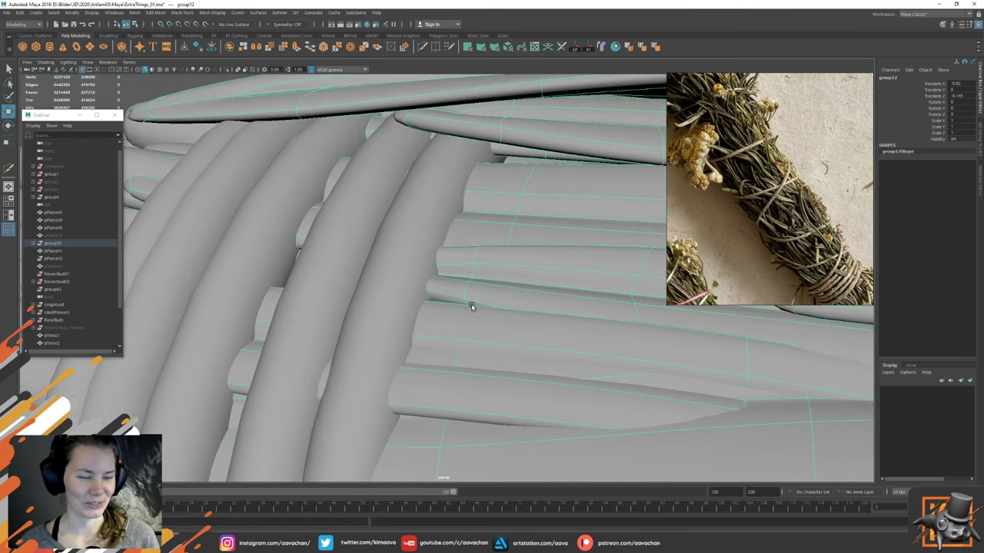
scroll(433, 253, "down", 4)
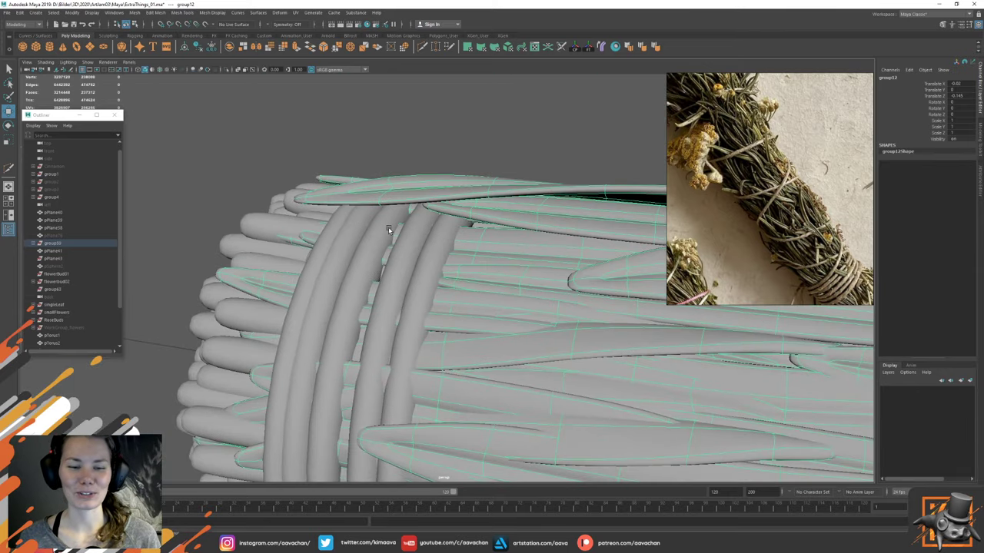
left_click_drag(388, 226, 454, 279, "alt")
right_click_drag(454, 278, 412, 271)
right_click(437, 284)
left_click(451, 274)
key("ctrl+1")
left_click_drag(319, 248, 477, 345)
key("ctrl+1")
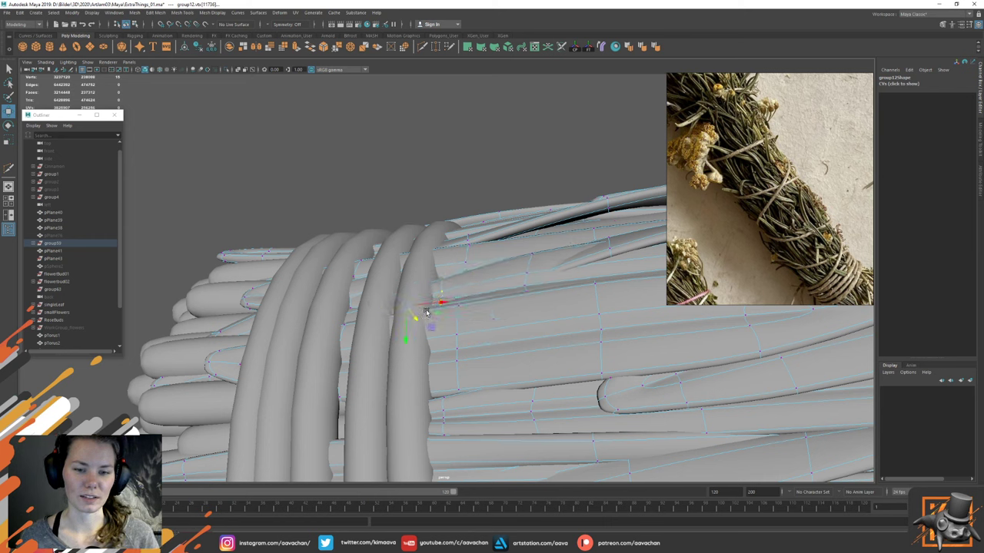
key("e")
key("w")
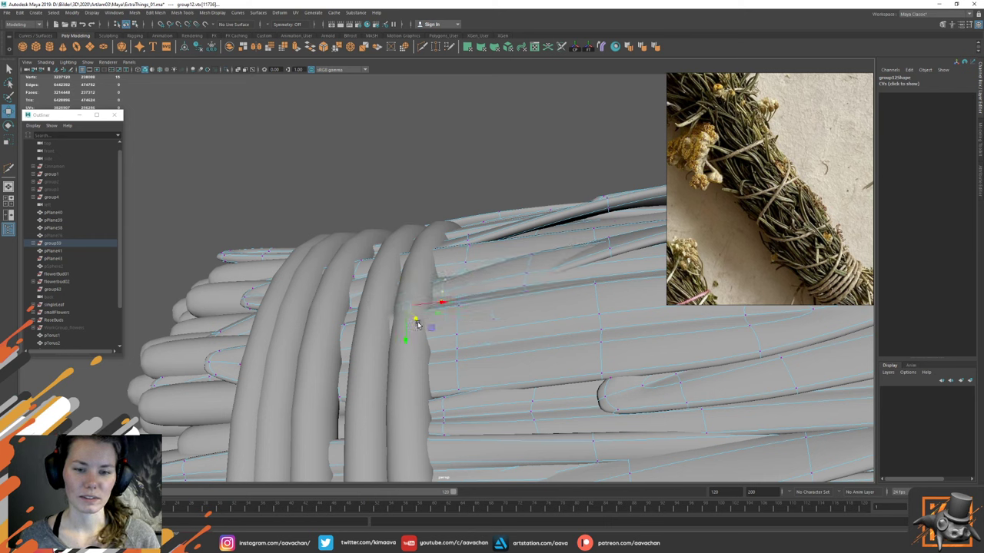
left_click_drag(416, 321, 416, 321)
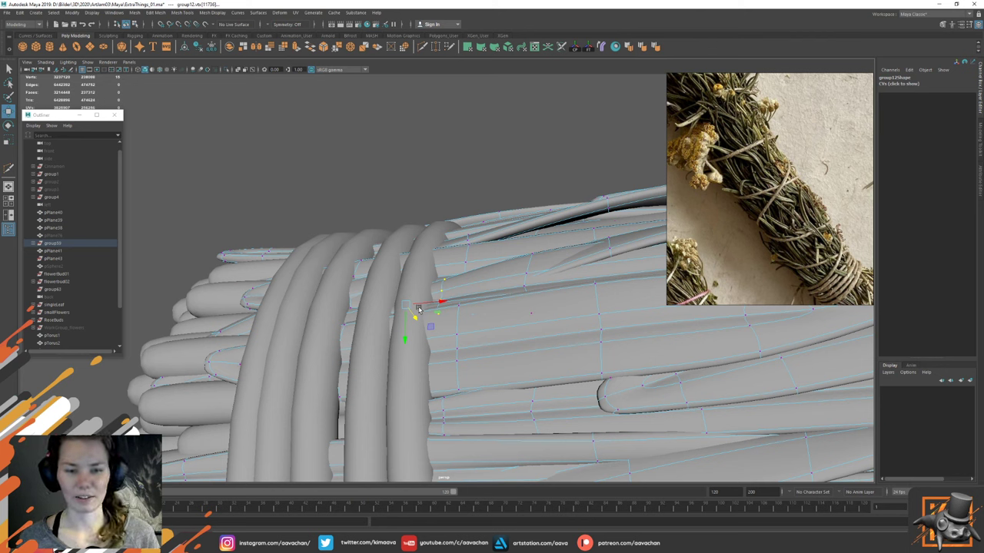
Step: Isolate the leaf crossing under the two separate ropes, select its vertex rings on both sides of them, and adjust their placement
scroll(461, 234, "down", 2)
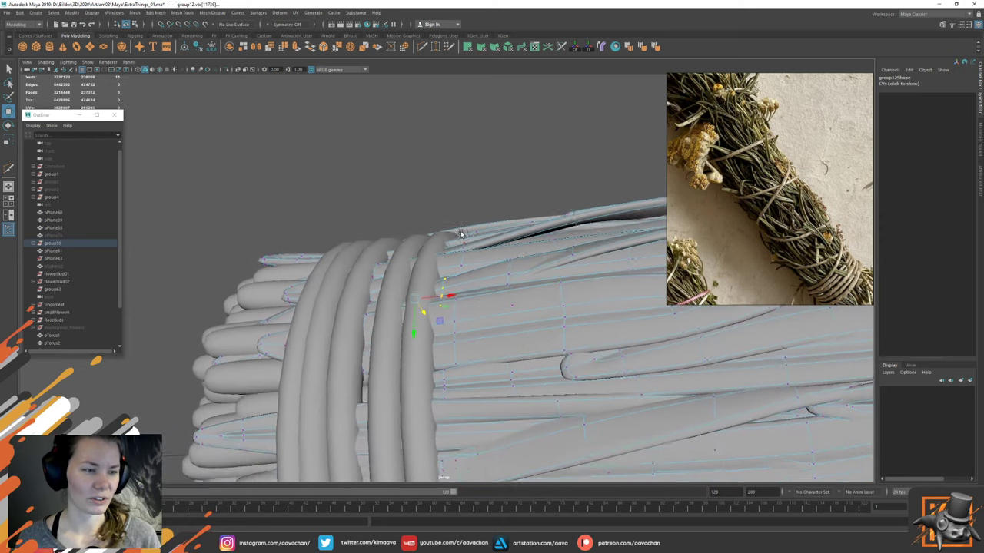
mouse_move(461, 233)
left_mouse_down("alt")
mouse_move(468, 200)
mouse_move(480, 217)
mouse_move(455, 247)
left_mouse_up("alt")
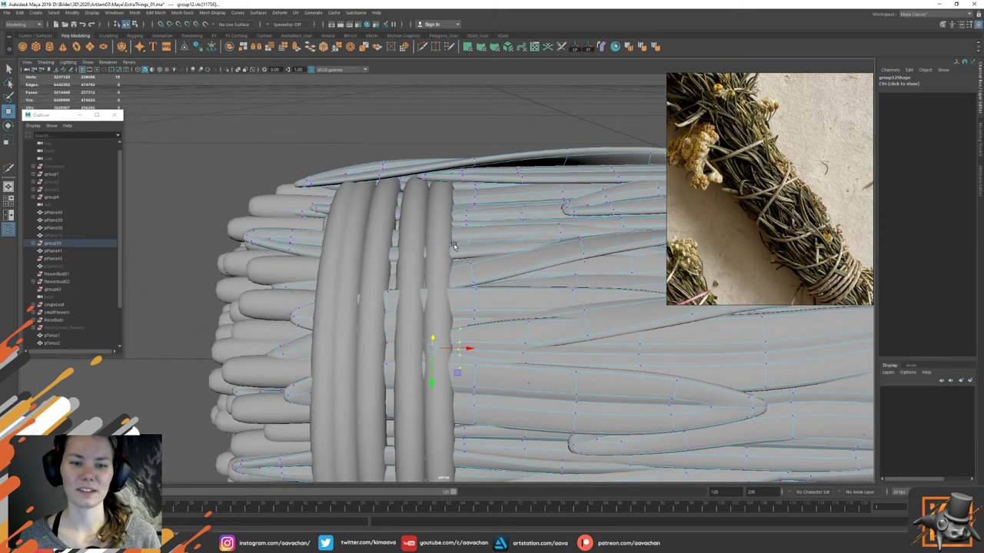
right_click_drag(468, 299, 469, 318)
double_click(474, 302)
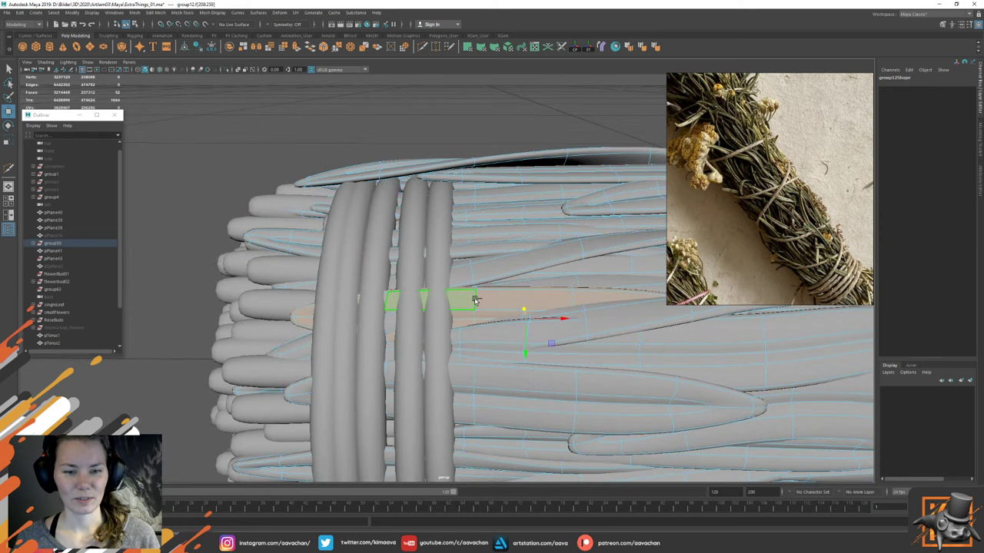
key("ctrl+1")
right_click_drag(474, 275, 430, 274)
left_click_drag(359, 268, 504, 392)
key("e")
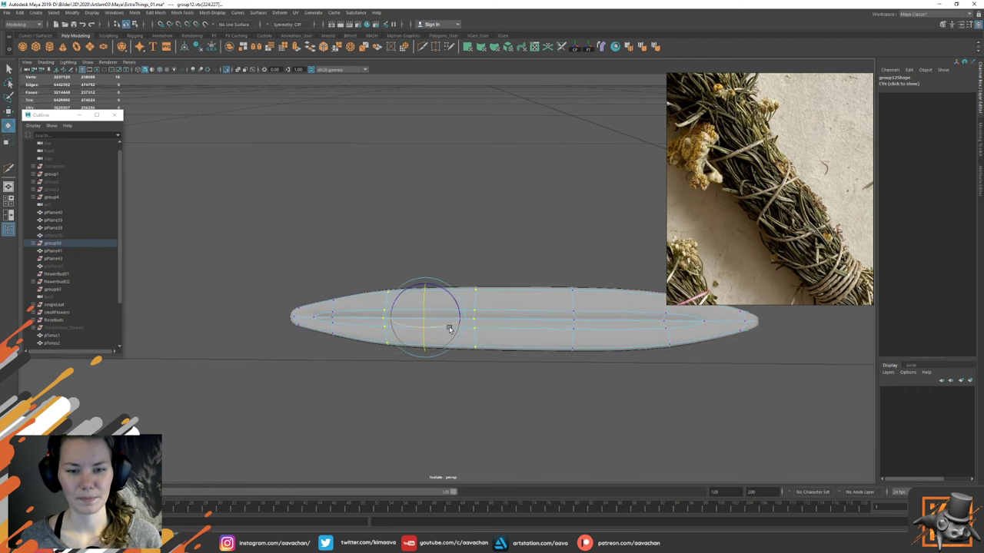
key("shift+i")
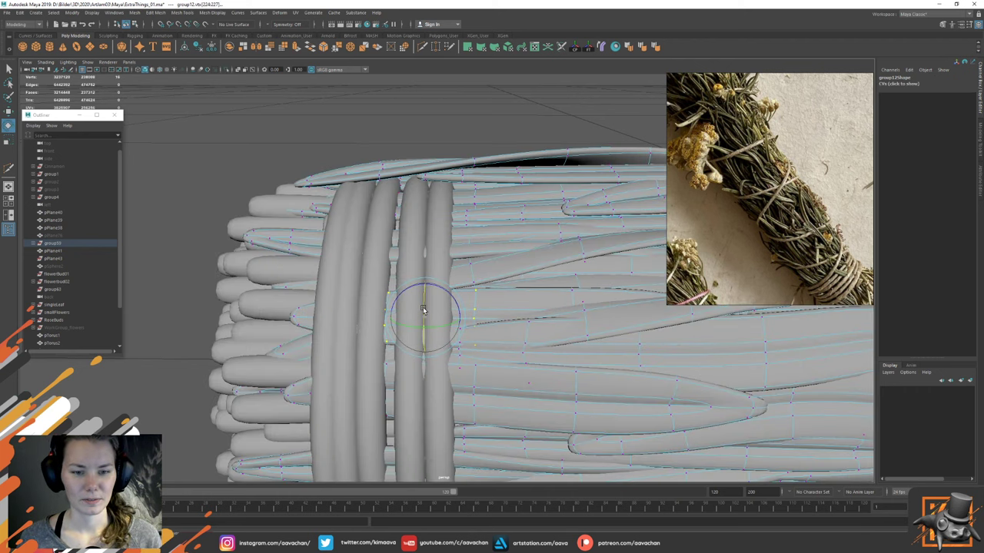
key("w")
Step: Isolate the short leaf beside the outermost rope, select its end vertices, and reposition them against the binding in the full bundle
key("F11")
left_click(516, 331)
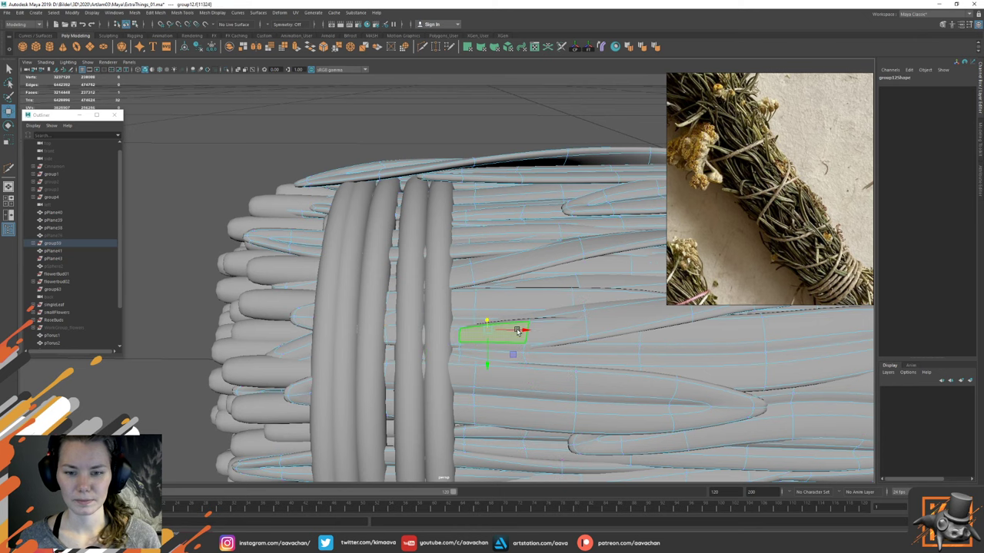
key("shift+i")
key("F9")
left_click_drag(358, 285, 439, 338)
key("shift+i")
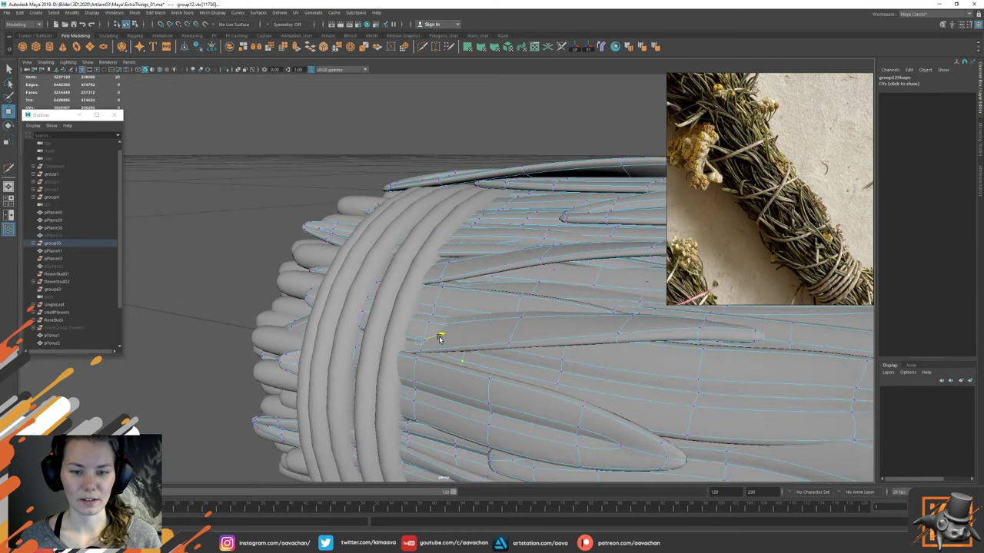
Step: Isolate the long pointed leaf lying over the ropes and sink its two vertex rings at the binding beneath the ropes
left_click_drag(504, 310, 484, 258, "alt")
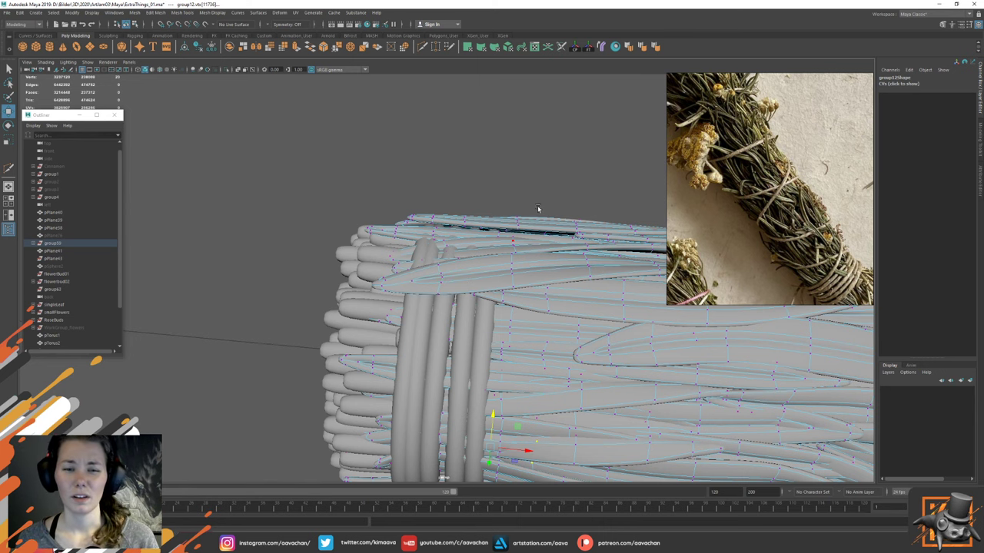
left_click_drag(538, 210, 477, 257, "alt")
right_click_drag(427, 259, 470, 287, "alt")
left_click_drag(481, 261, 451, 255, "alt")
right_click_drag(440, 213, 441, 232)
double_click(455, 223)
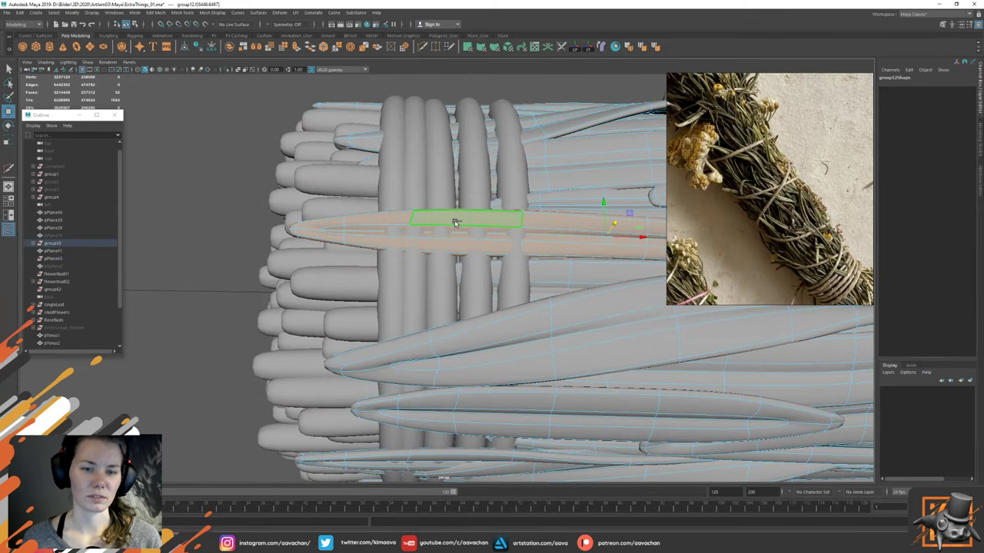
key("ctrl+1")
right_click_drag(456, 200, 389, 189)
left_click_drag(388, 184, 554, 308)
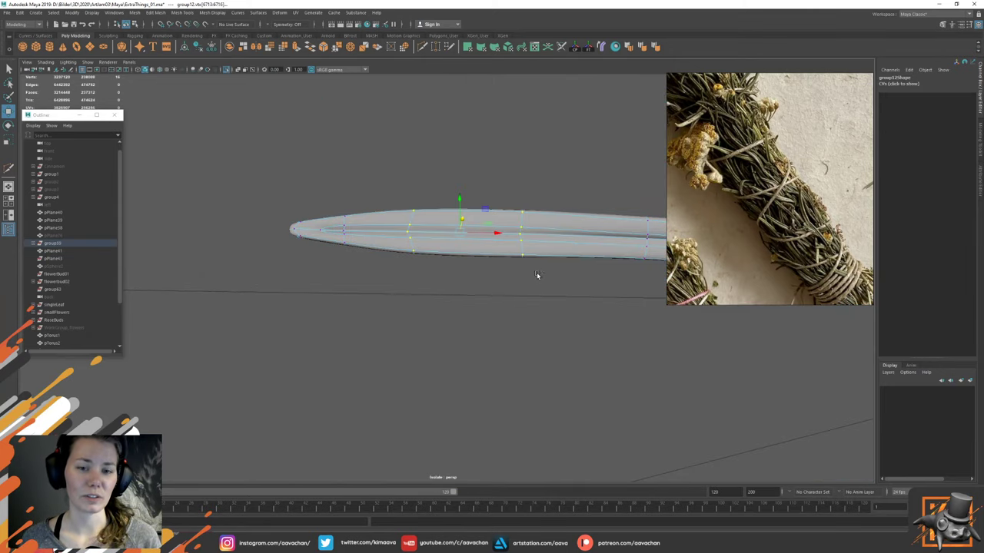
key("ctrl+1")
left_click_drag(492, 219, 471, 184, "alt")
left_click_drag(433, 159, 434, 167)
key("e")
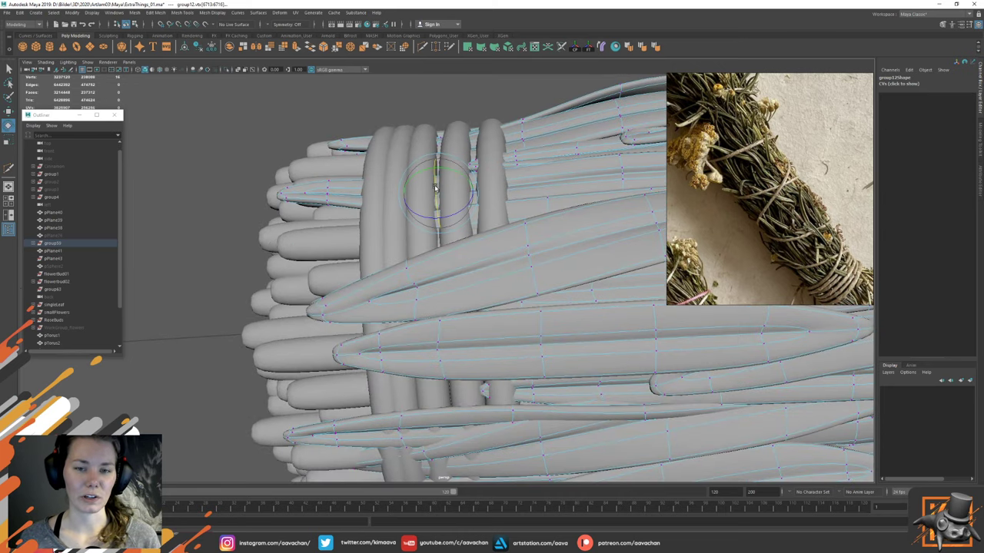
key("w")
middle_click_drag(476, 188, 483, 205, "alt")
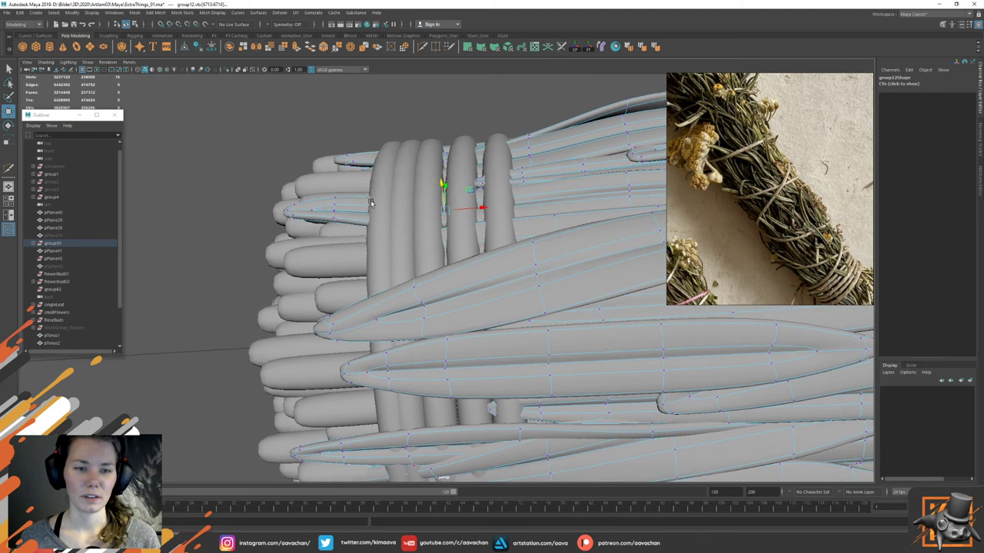
Step: Try lowering the whole leaf that lies across the ropes, and undo the move
left_click_drag(504, 159, 493, 177, "alt")
mouse_move(509, 218)
right_mouse_down()
mouse_move(509, 201)
mouse_move(499, 220)
right_mouse_up()
left_click(500, 219)
left_click_drag(499, 220, 482, 223, "alt")
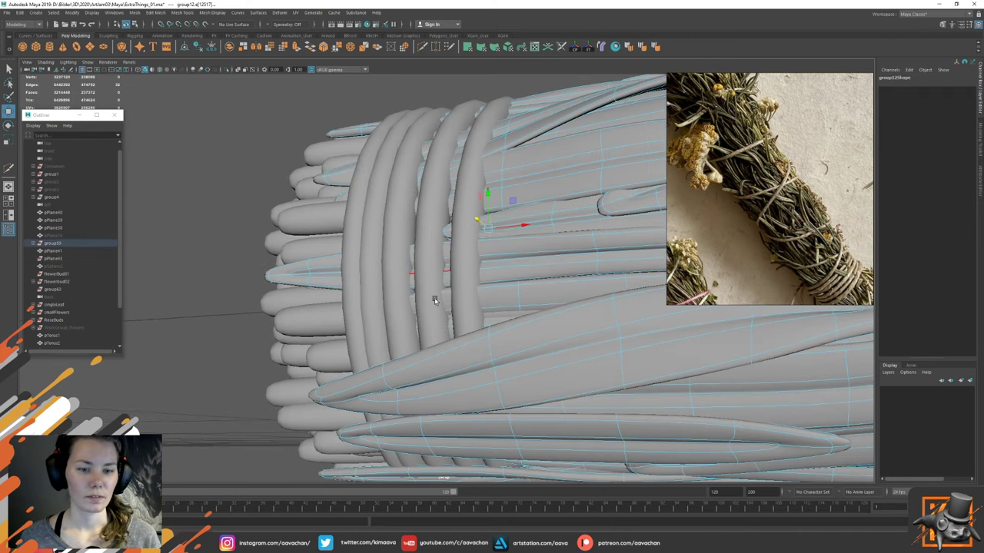
left_click_drag(435, 299, 469, 257, "alt")
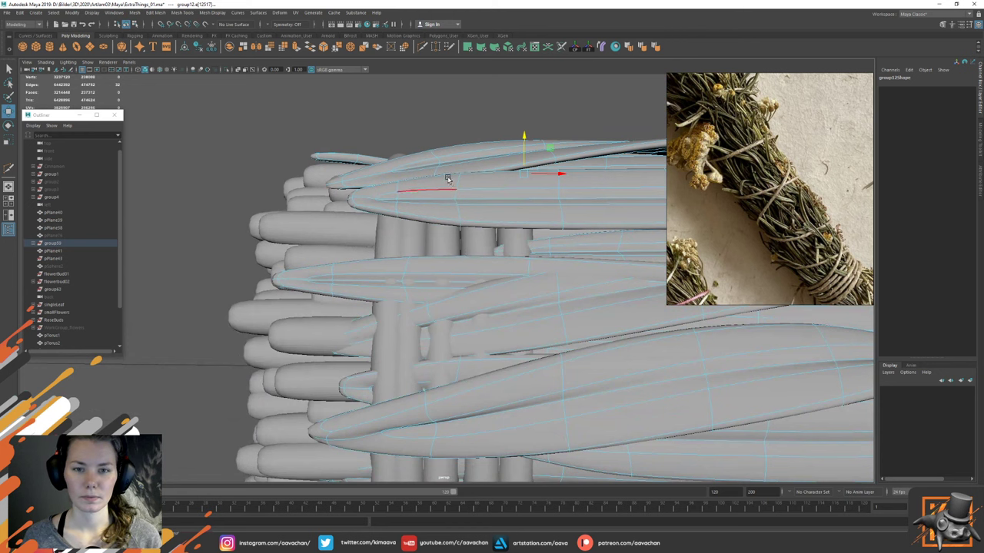
right_click_drag(463, 153, 464, 172)
left_click_drag(512, 150, 578, 198, "alt")
left_click(570, 170)
left_click_drag(615, 138, 614, 154)
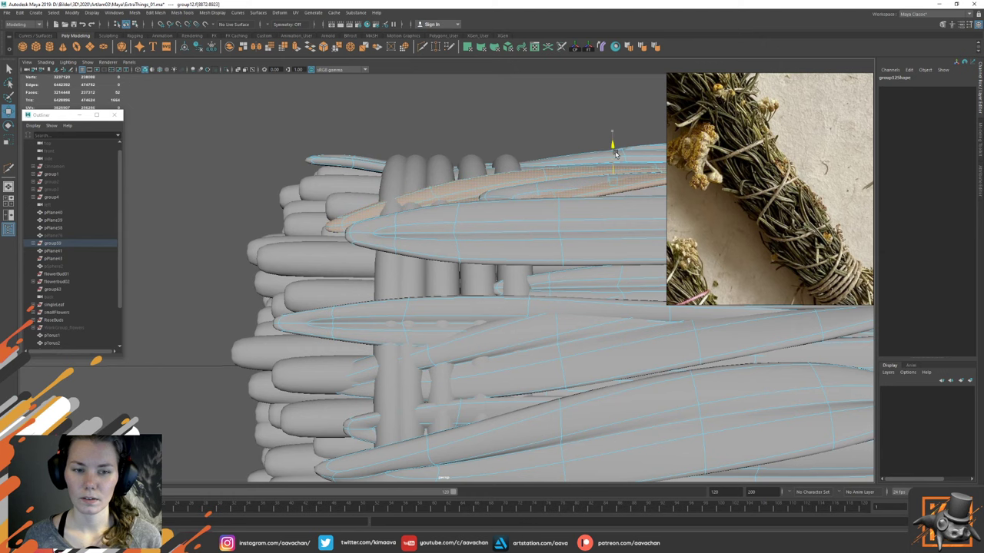
left_click_drag(536, 164, 489, 235, "alt")
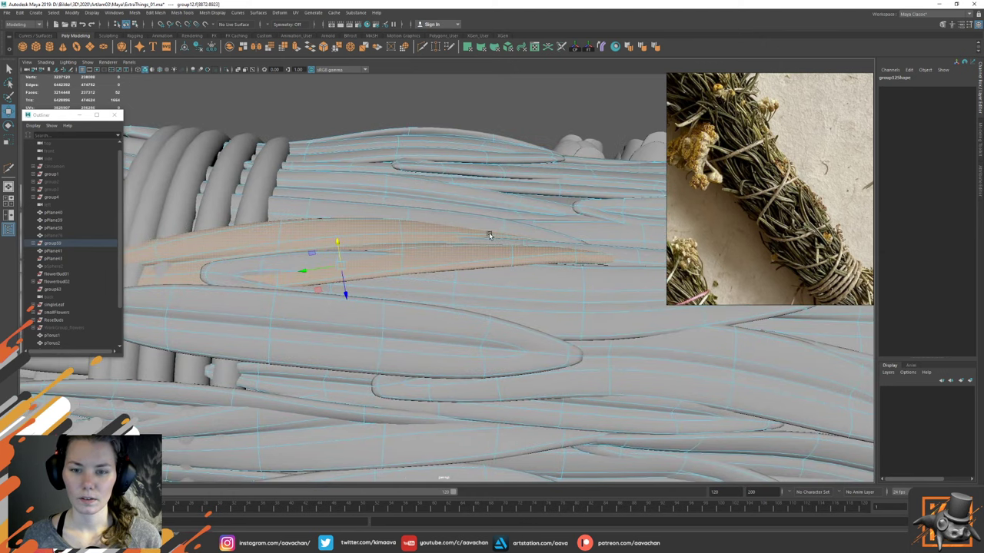
key("ctrl+z")
Step: Reposition the whole selected leaf so it sits deeper in the bundle near the ropes
middle_click_drag(399, 223, 489, 235, "alt")
left_click_drag(490, 235, 486, 220, "alt")
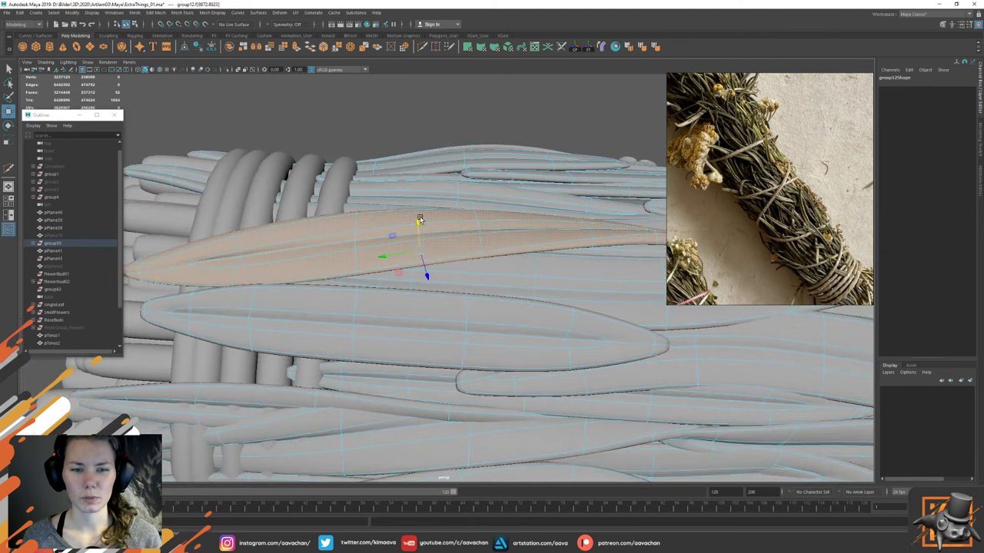
left_click_drag(420, 220, 463, 261)
left_click_drag(437, 293, 372, 236)
key("e")
key("w")
Step: Select two edge loops on the lowered leaf near the ropes, align the move axis to its lengthwise edge, and push them inward
right_click_drag(371, 235, 371, 216)
double_click(357, 234)
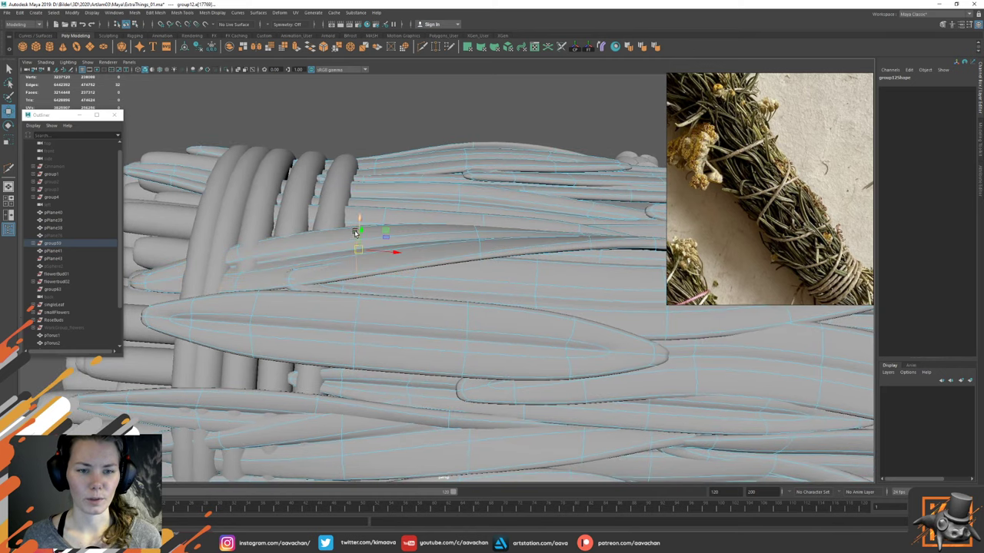
double_click(239, 254, "shift")
left_click_drag(345, 233, 346, 222, "alt")
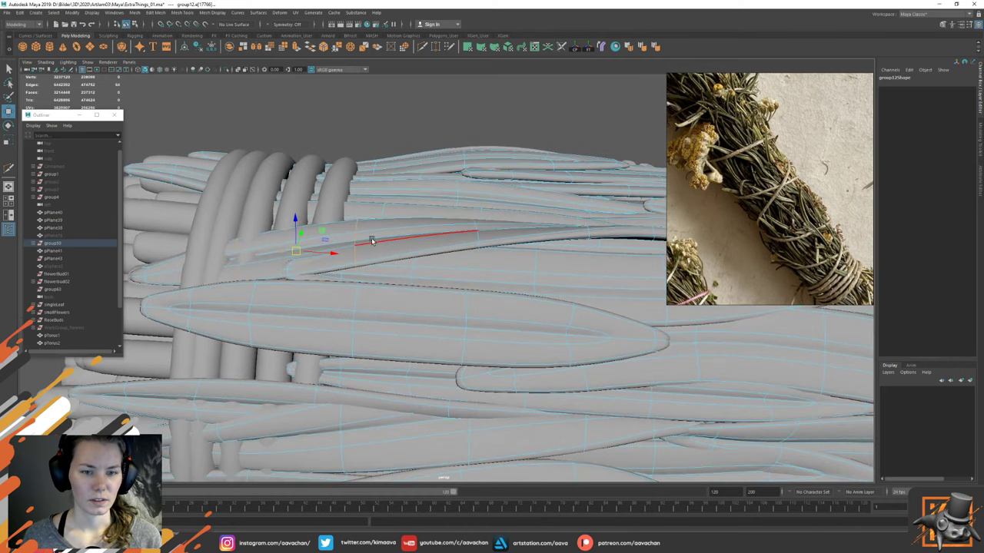
left_click(370, 240)
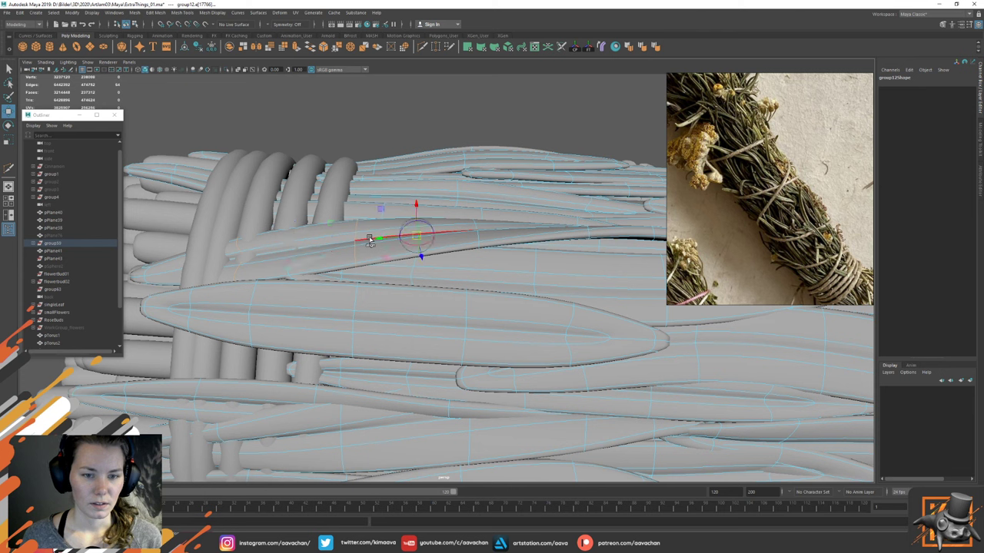
left_click_drag(417, 205, 468, 233)
Step: Isolate the neighbouring leaf beside the binding, select the vertices at its pointed end, and adjust them within the full bundle
right_click_drag(400, 317, 401, 335)
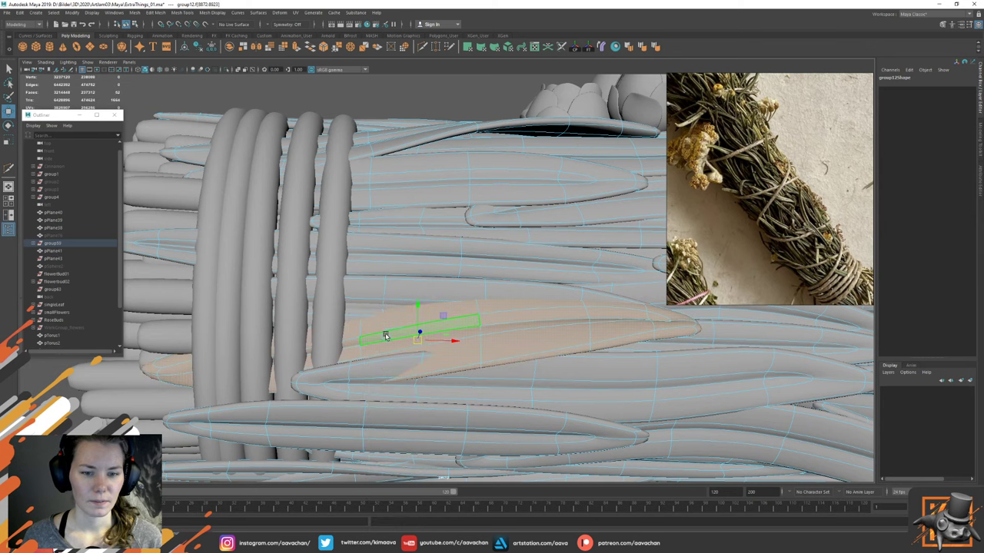
double_click(386, 332)
key("ctrl+1")
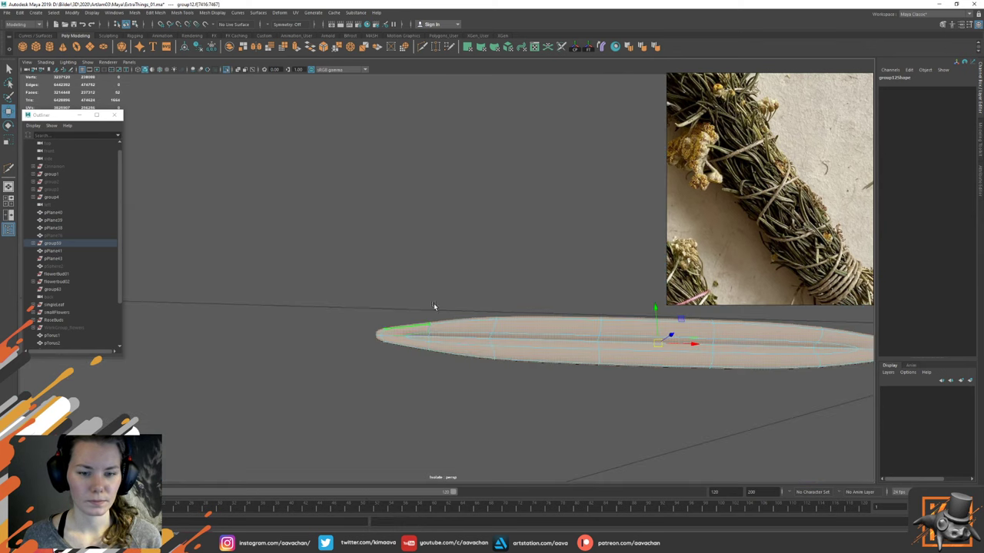
right_click_drag(435, 308, 333, 248)
left_click_drag(347, 300, 475, 369)
key("ctrl+1")
left_click_drag(436, 318, 399, 326, "alt")
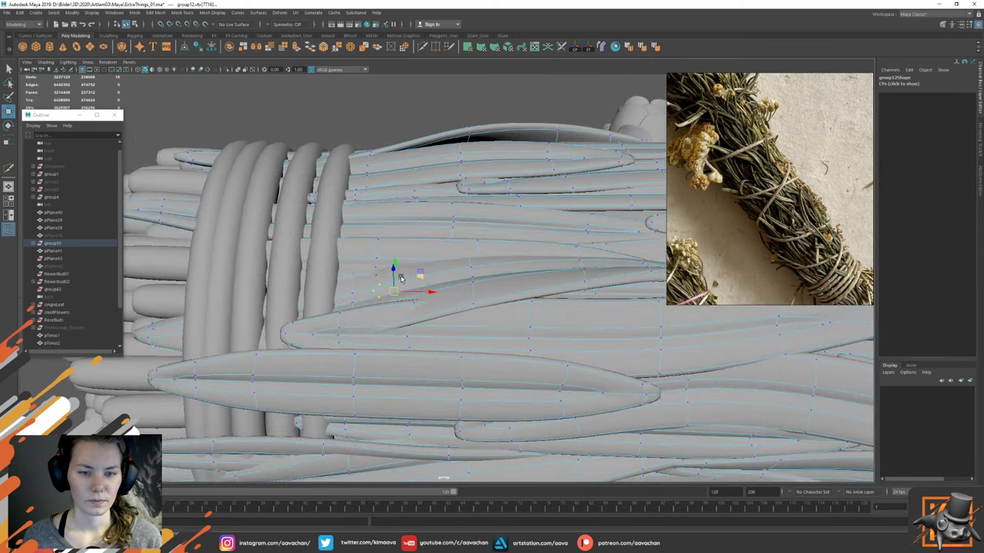
Step: Isolate the leaf whose pointed end overlaps the innermost rope, select its end vertices, and lower them into the full bundle
middle_click_drag(421, 331, 429, 314, "alt")
right_click_drag(382, 304, 383, 323)
left_click(377, 293)
key("ctrl+1")
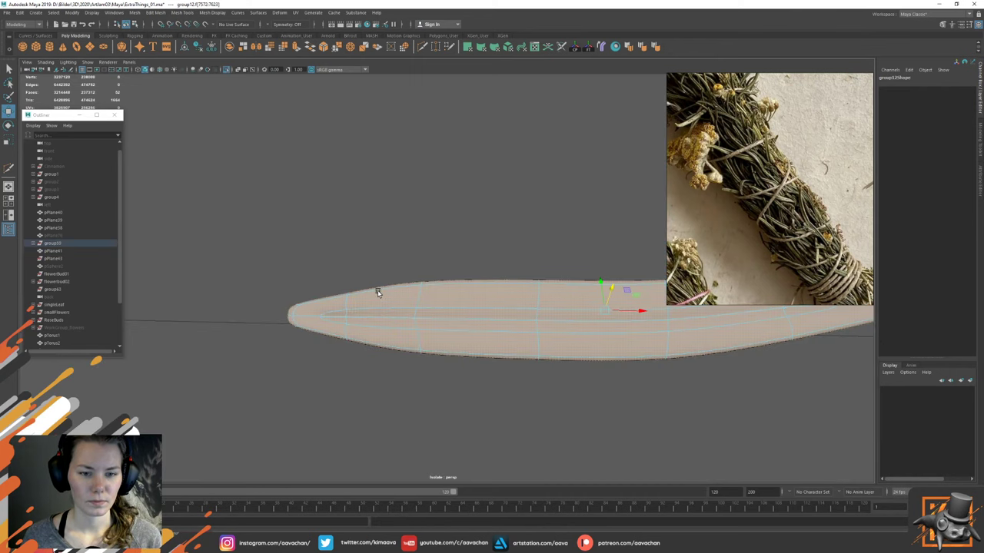
key("F9")
left_click_drag(252, 234, 437, 383)
key("ctrl+1")
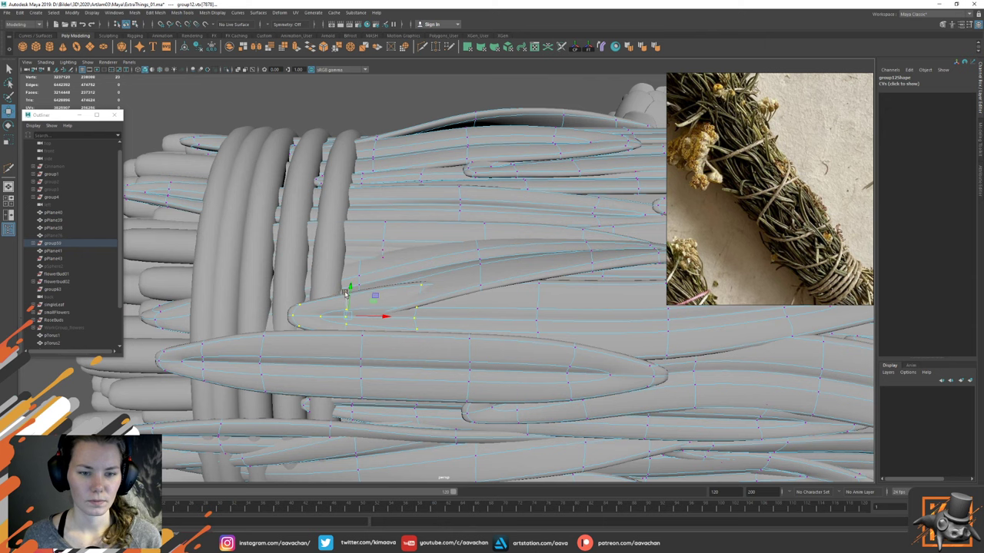
left_click_drag(348, 290, 367, 329)
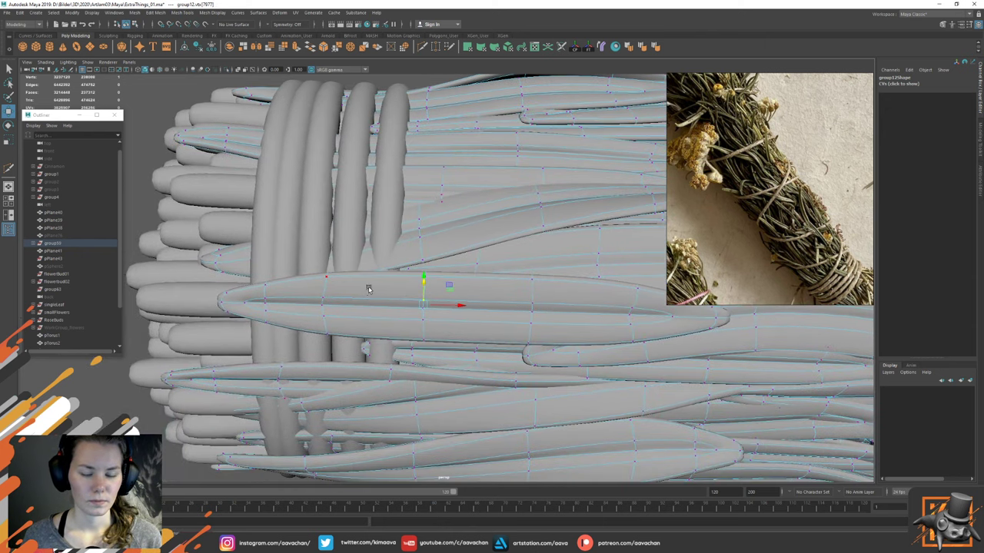
Step: Isolate the long leaf lying across all the ropes, select the faces of its half over the ropes, and delete them
right_click_drag(373, 289, 374, 309)
double_click(443, 296)
key("ctrl+1")
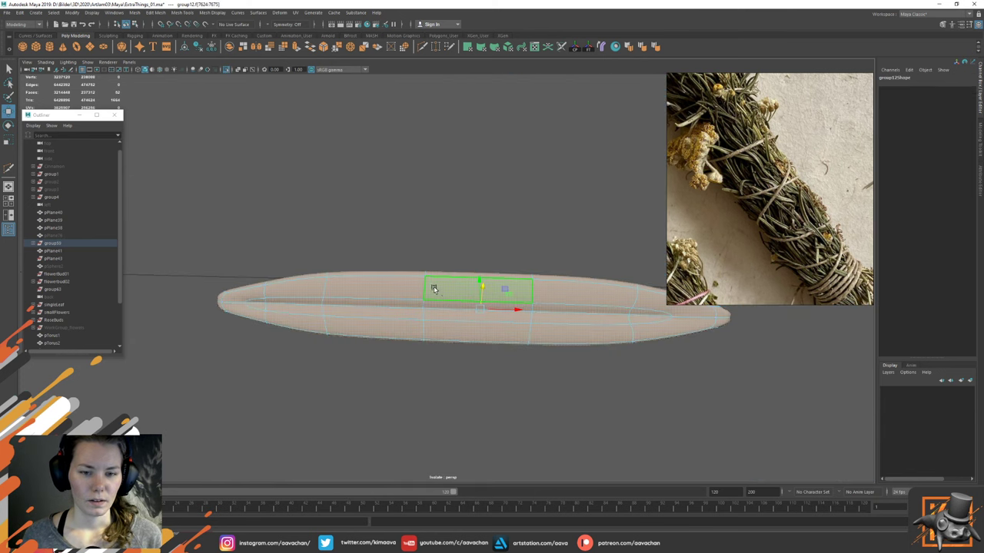
right_click_drag(433, 287, 434, 305)
left_click_drag(196, 251, 364, 356)
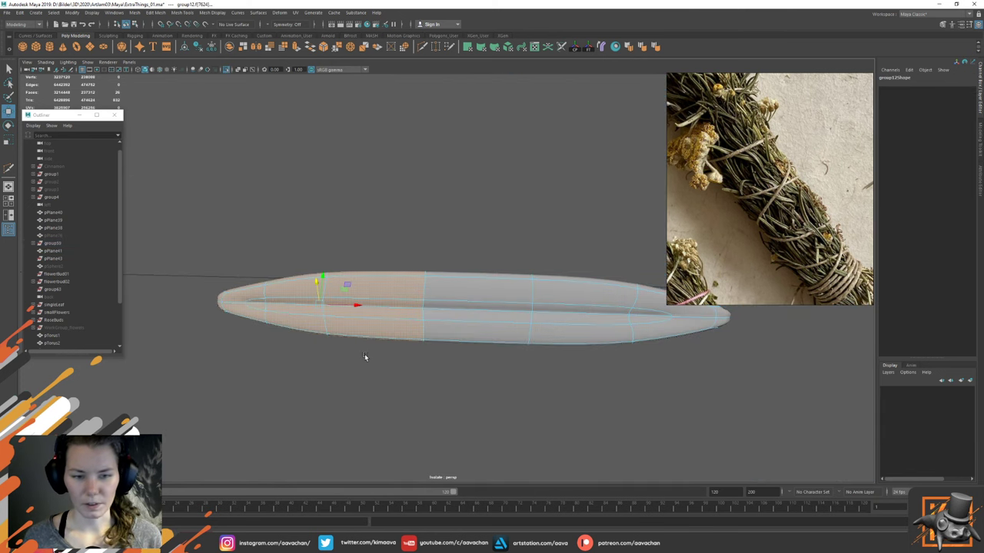
key("Delete")
Step: Select the vertices along the shortened leaf's cut edge and push them inward so the open end hides behind the rope
mouse_move(437, 290)
right_mouse_down()
mouse_move(482, 261)
mouse_move(478, 285)
mouse_move(450, 282)
right_mouse_up()
key("ctrl+1")
left_click_drag(390, 260, 456, 347)
mouse_move(464, 280)
right_mouse_down()
mouse_move(465, 298)
mouse_move(451, 274)
right_mouse_up()
double_click(462, 303)
key("ctrl+1")
left_click_drag(384, 262, 454, 351)
key("ctrl+1")
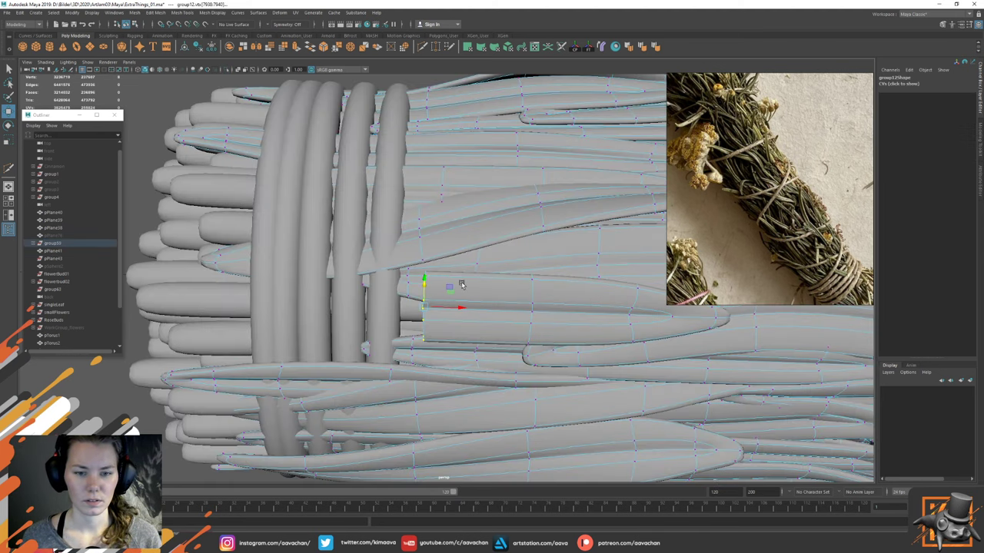
left_click_drag(461, 310, 428, 231)
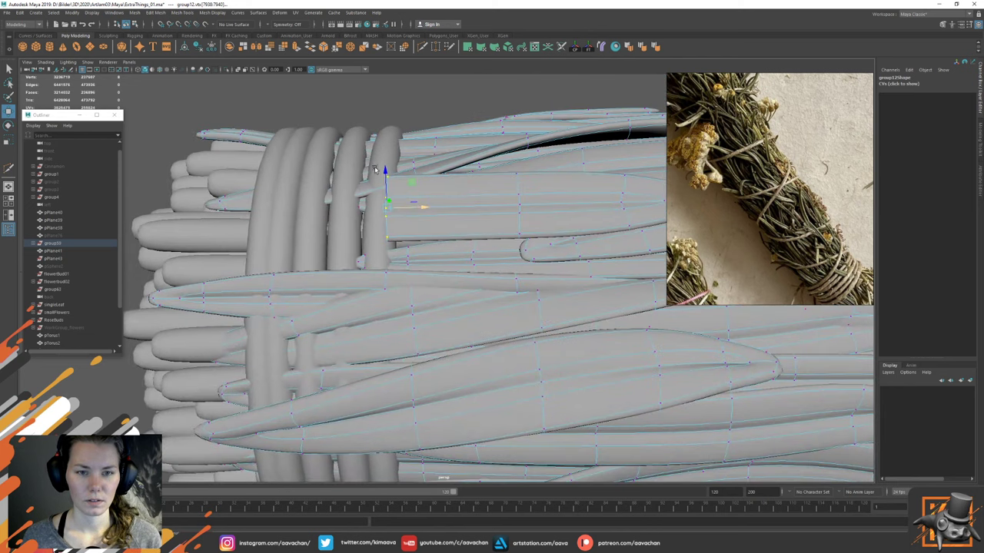
left_click_drag(386, 172, 394, 210)
middle_click_drag(394, 210, 400, 325, "alt")
left_click_drag(397, 321, 394, 305)
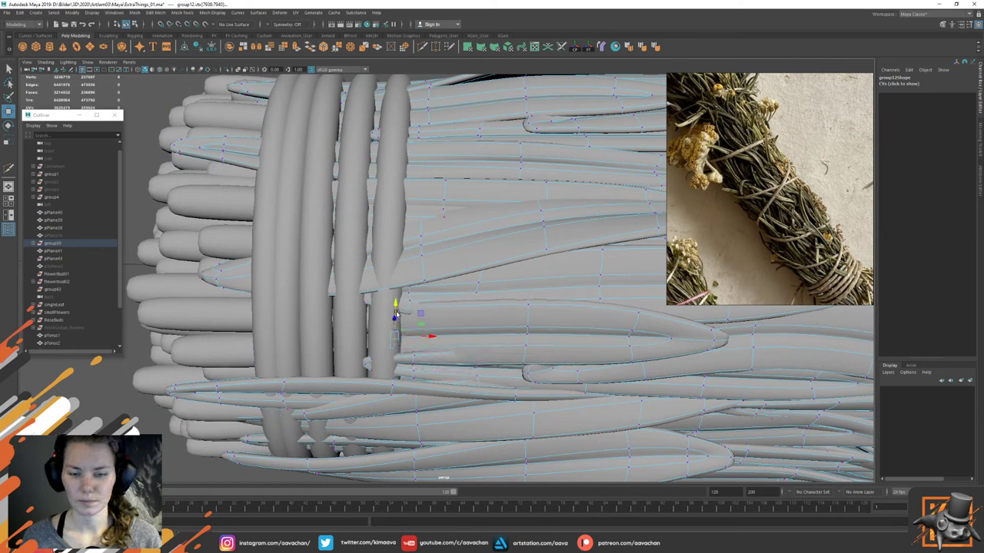
Step: Isolate the narrow leaf beside the shortened one, select the vertices at its rope end, and lower them into the bundle
right_click_drag(424, 351, 427, 355)
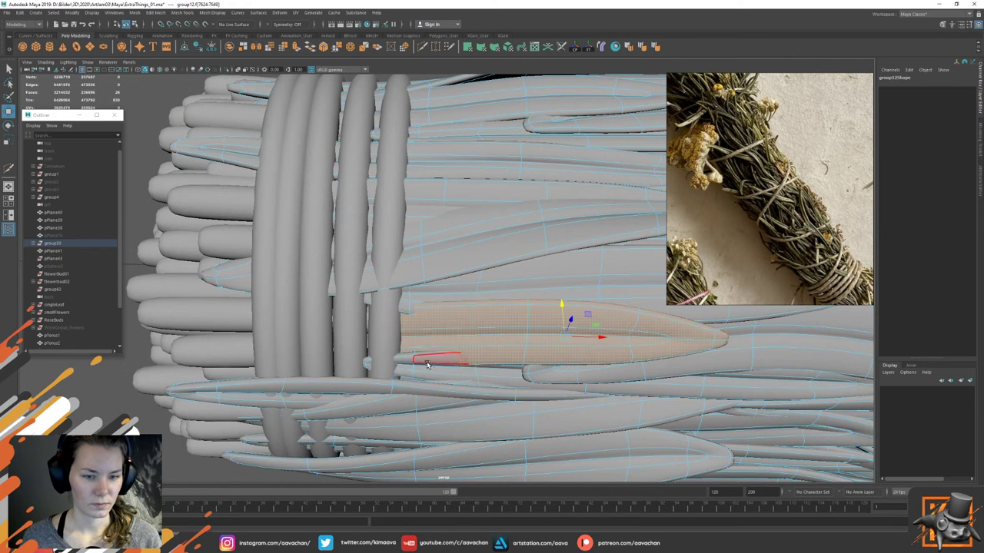
double_click(427, 360)
key("ctrl+1")
right_click_drag(478, 297, 360, 280)
left_click_drag(292, 299, 467, 434)
left_click_drag(453, 423, 387, 322, "alt")
key("ctrl+1")
left_click_drag(380, 211, 381, 232)
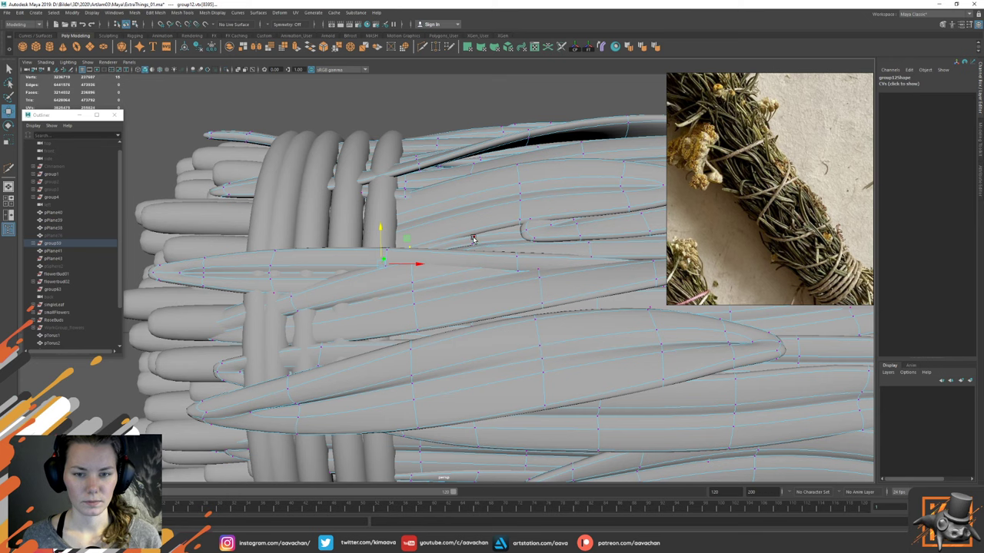
Step: Isolate the leaf still crossing the inner ropes, select its vertices around the bindings, and push that section beneath the ropes
left_click_drag(420, 206, 407, 223, "alt")
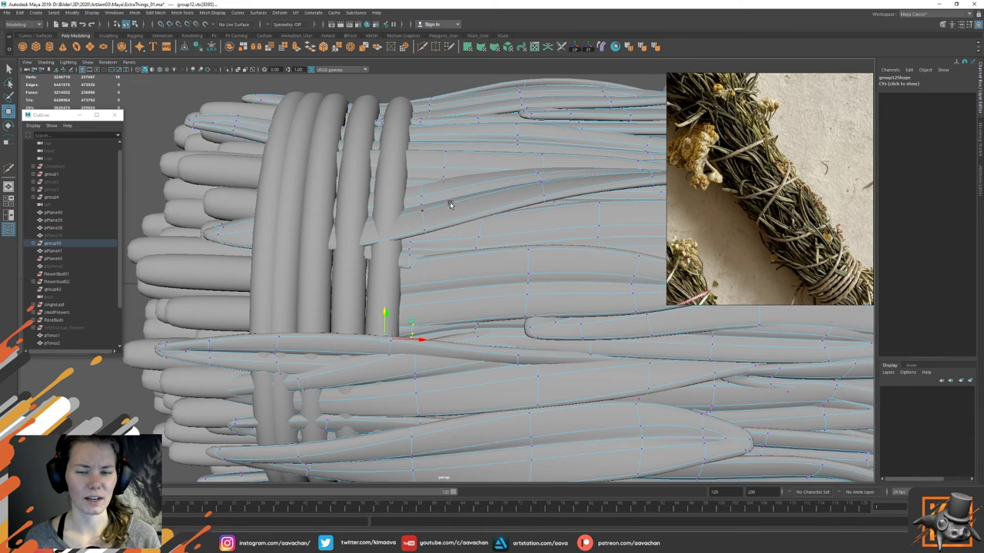
middle_click_drag(450, 204, 461, 238, "alt")
mouse_move(462, 239)
right_mouse_down()
mouse_move(490, 225)
mouse_move(464, 255)
right_mouse_up()
double_click(463, 250)
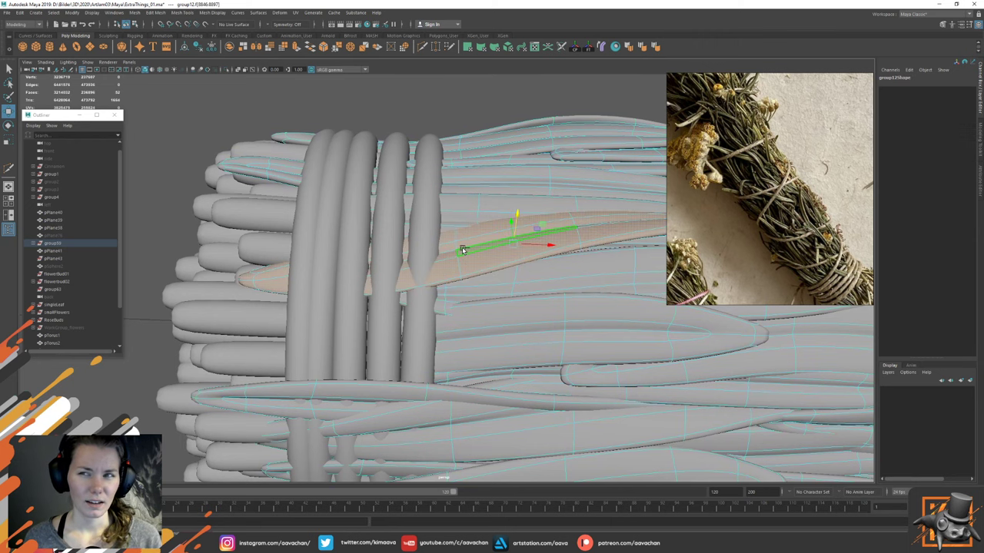
key("ctrl+1")
right_click_drag(488, 207, 425, 183)
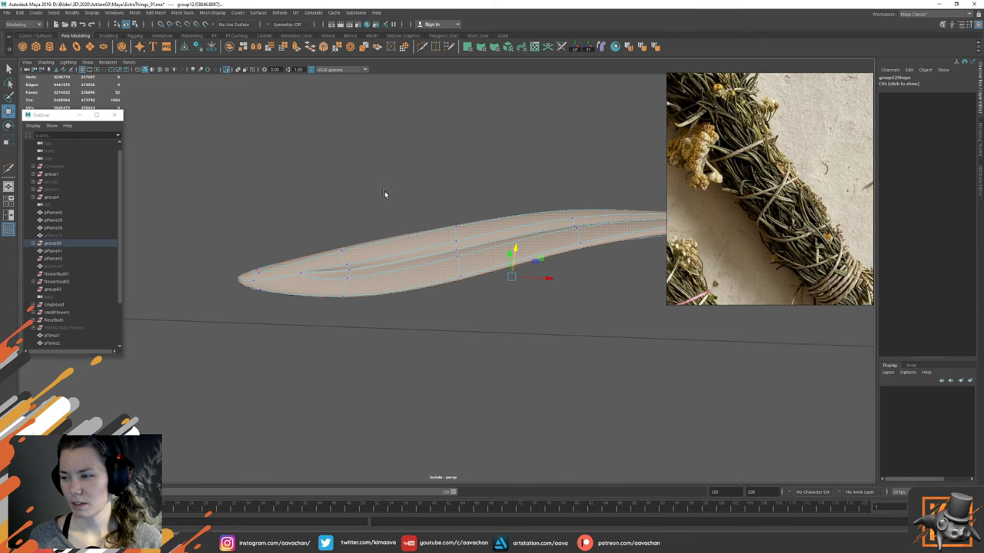
left_click_drag(310, 201, 412, 285)
key("ctrl+1")
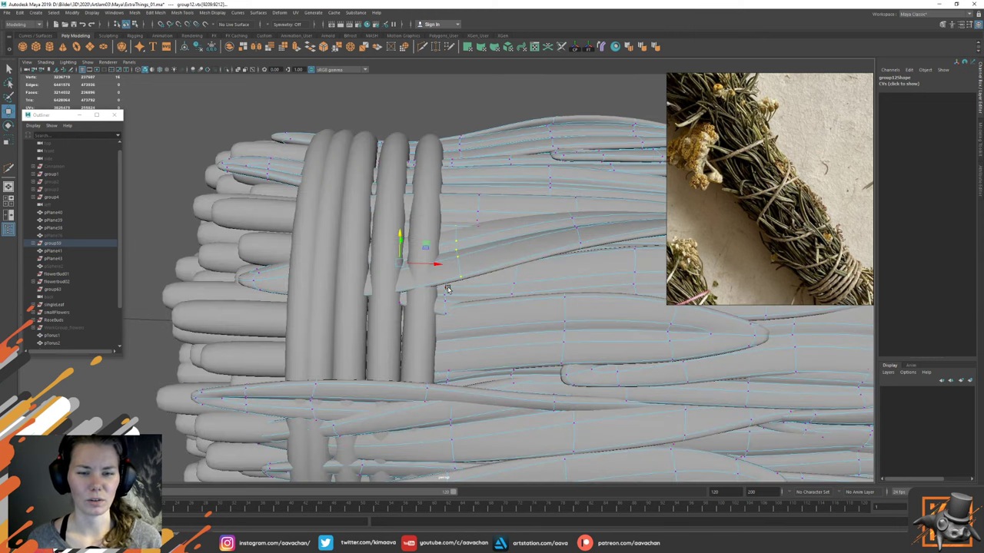
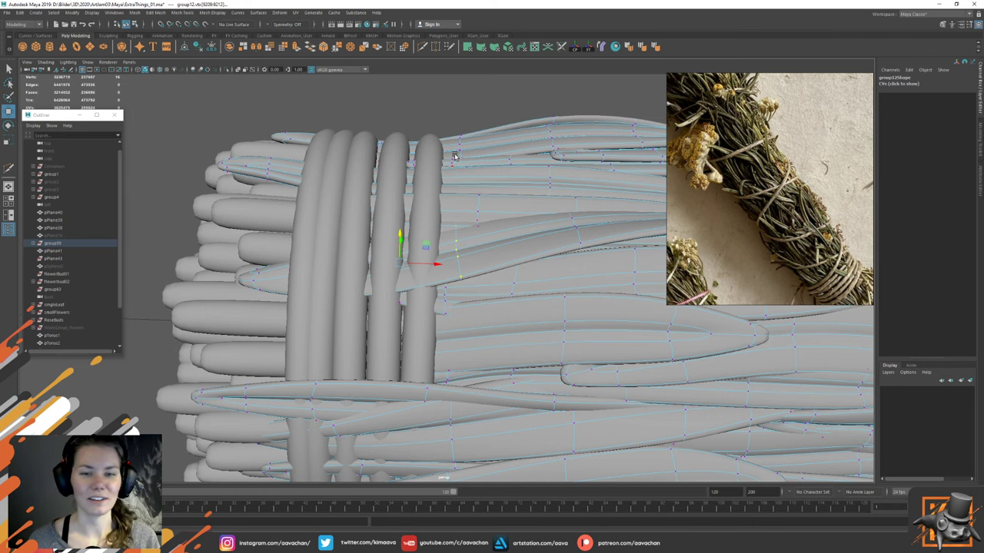
left_click_drag(454, 246, 428, 235, "alt")
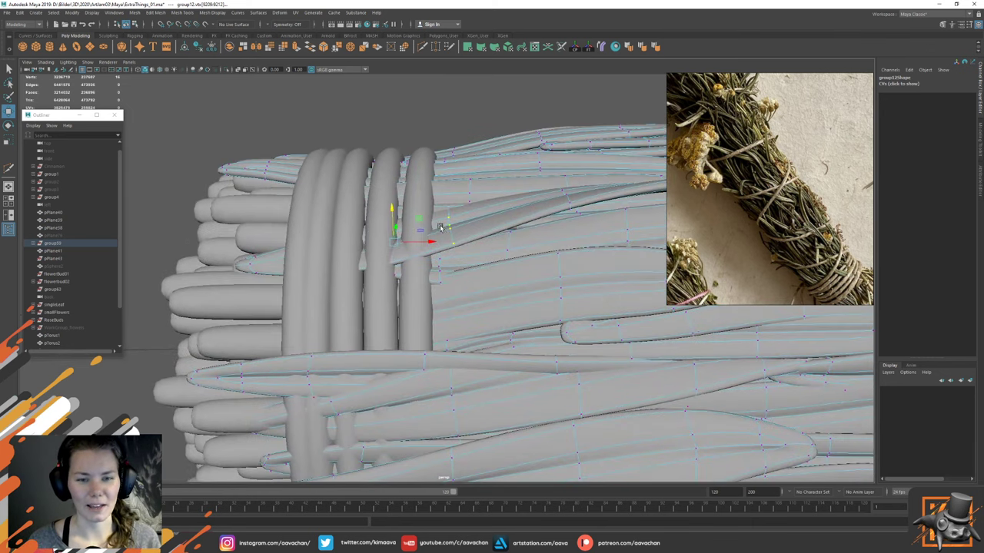
key("e")
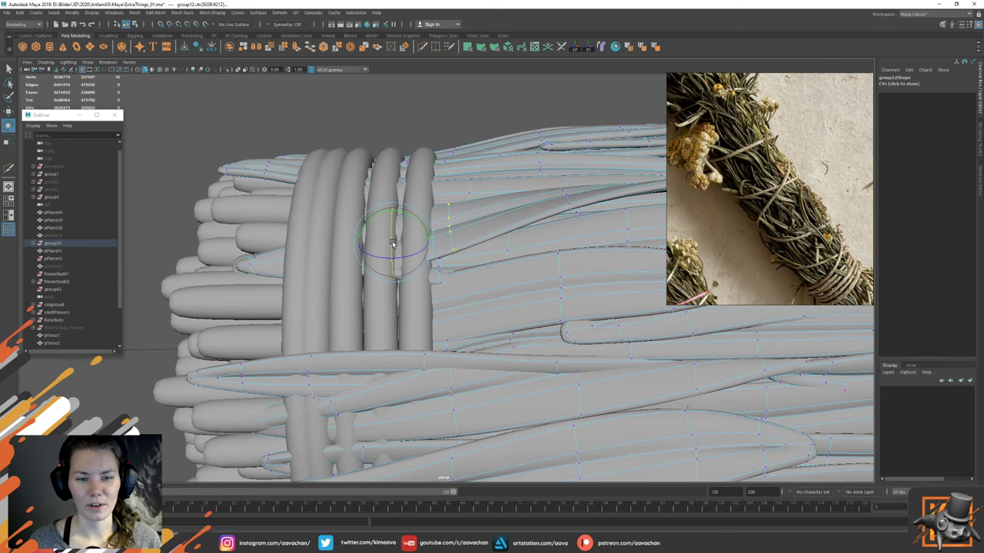
key("w")
mouse_move(388, 224)
left_mouse_down("alt")
mouse_move(377, 215)
mouse_move(379, 222)
left_mouse_up("alt")
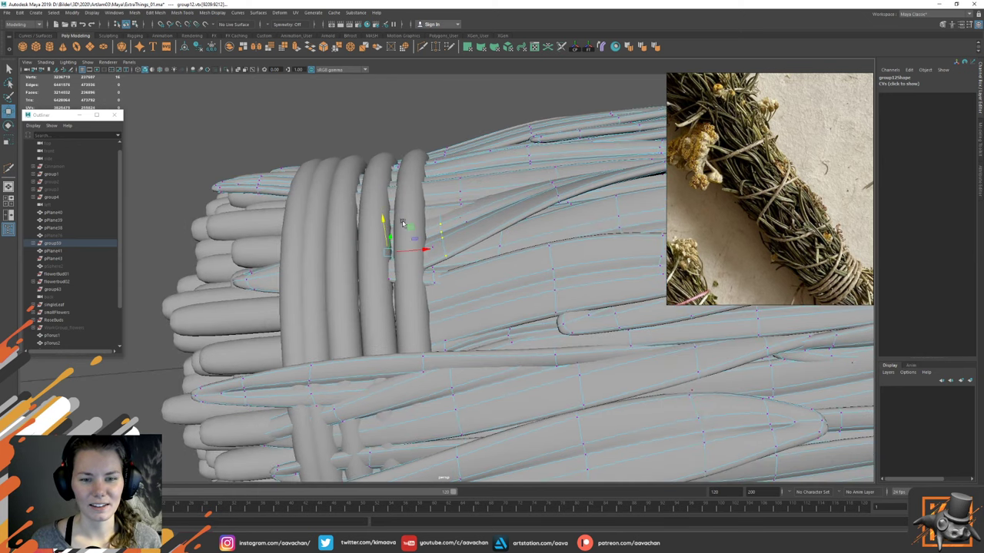
Step: Isolate the leaf adjoining the tucked one, nudge its pointed-end vertices inward, and return to object mode with nothing selected
left_click(515, 232)
key("ctrl+1")
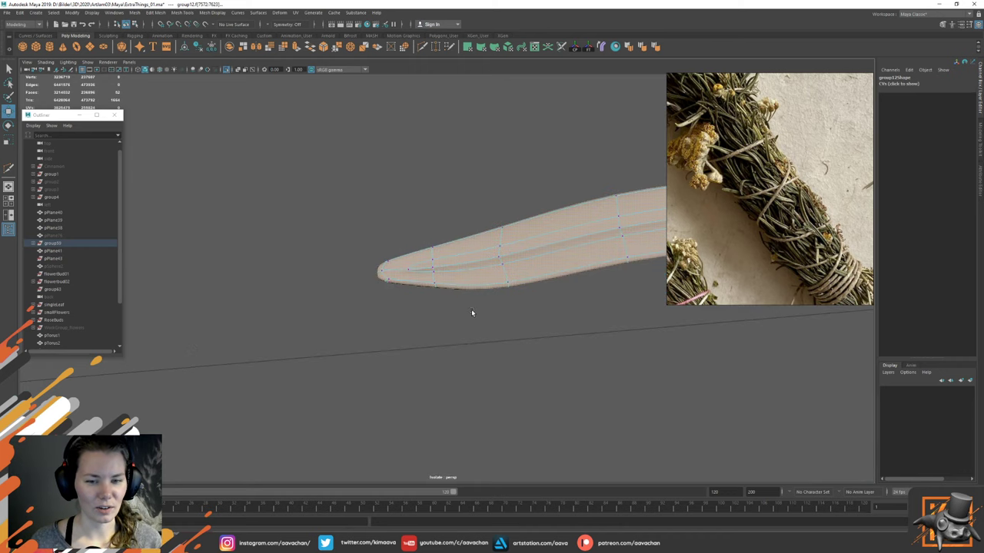
left_click_drag(343, 232, 464, 330)
key("ctrl+1")
left_click_drag(401, 244, 402, 249)
right_click_drag(465, 206, 527, 162)
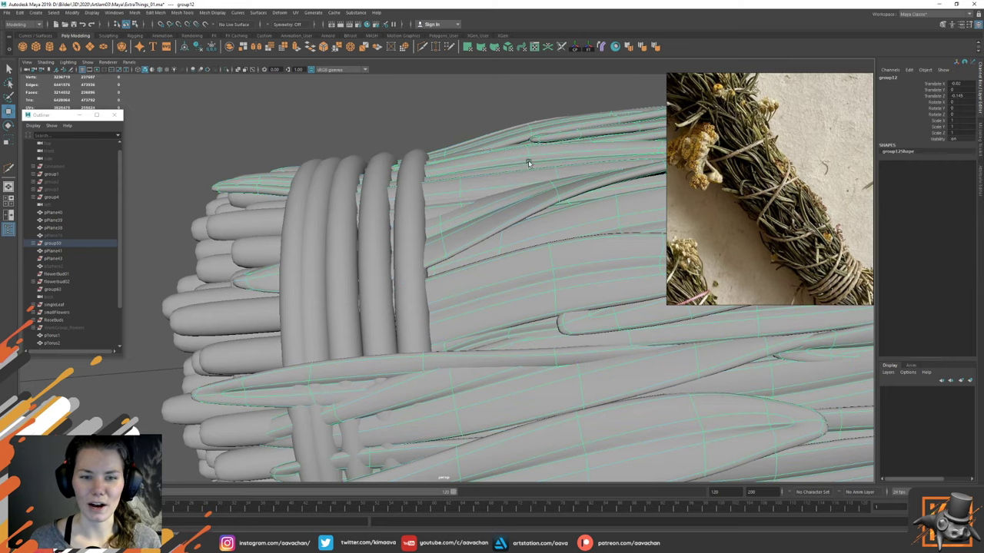
left_click(454, 106)
Step: Examine the rope-bound end of the bundle for leaves that still lie over the bindings
scroll(506, 222, "down", 4)
mouse_move(477, 186)
left_mouse_down("alt")
mouse_move(508, 169)
mouse_move(467, 189)
left_mouse_up("alt")
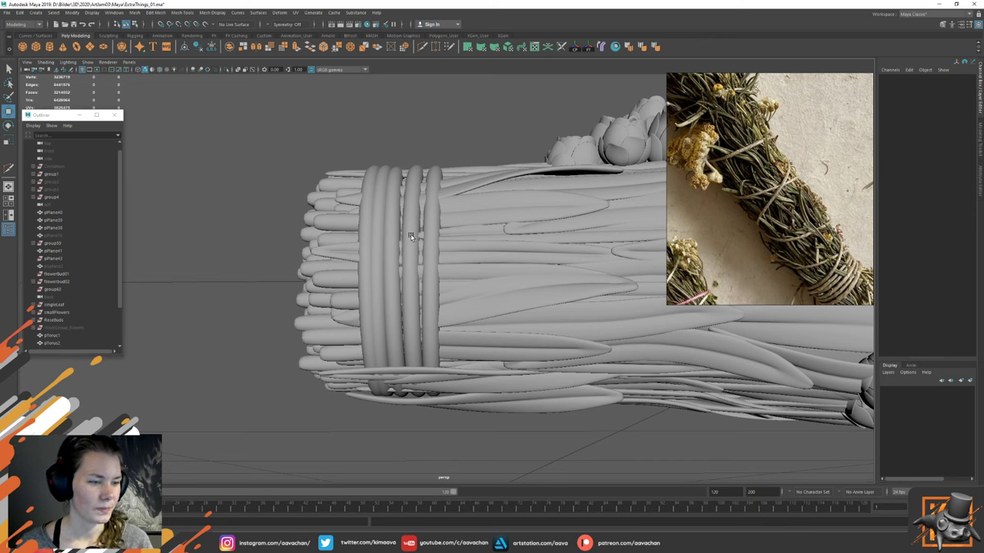
right_click_drag(398, 234, 444, 306, "alt")
left_click_drag(443, 306, 451, 277, "alt")
middle_click_drag(428, 300, 442, 279, "alt")
left_click_drag(441, 280, 400, 187, "alt")
left_click(400, 186)
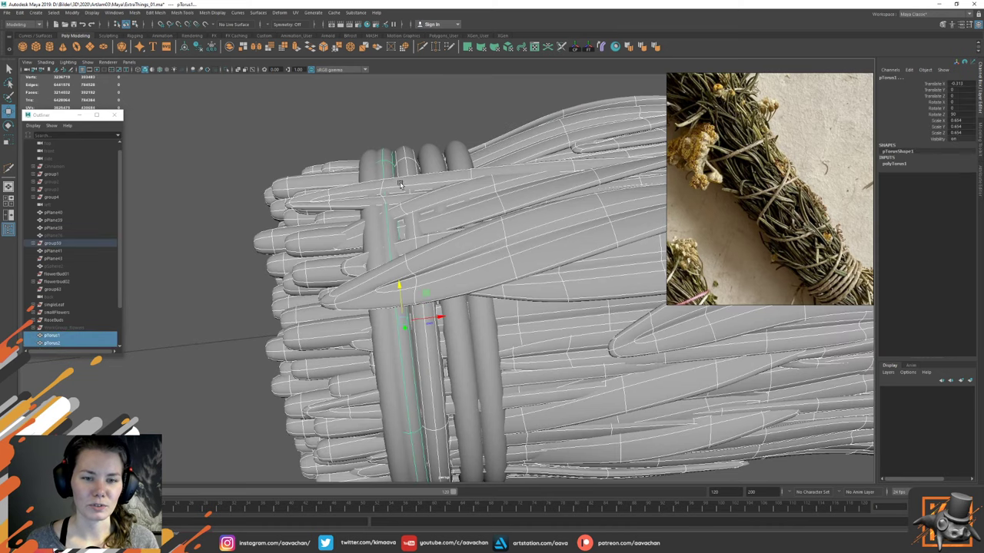
right_click_drag(422, 192, 428, 181)
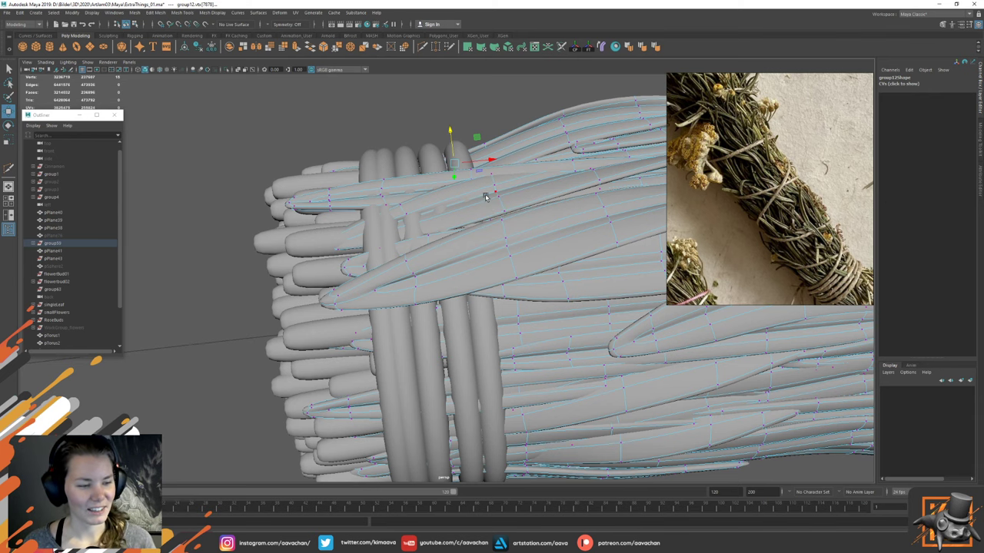
scroll(492, 209, "down", 3)
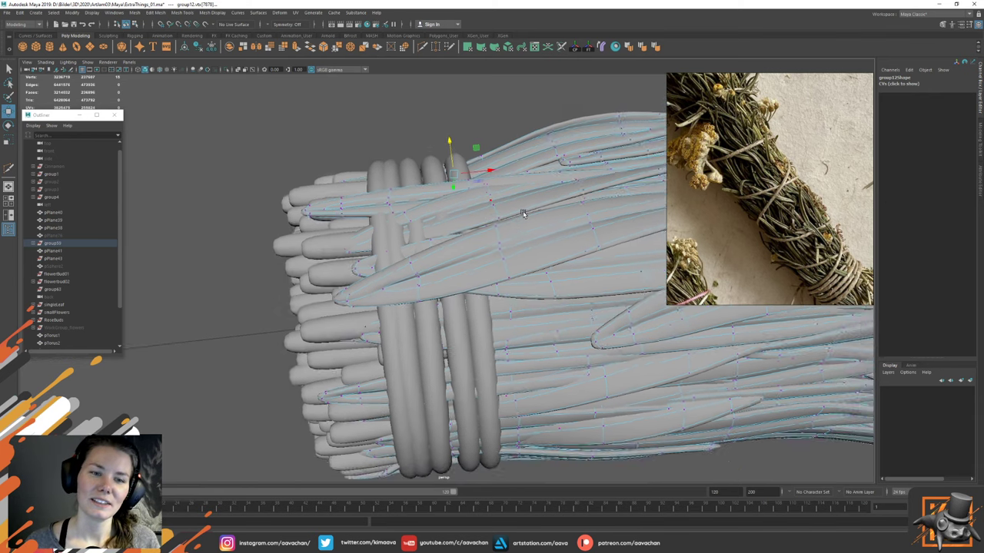
Step: Isolate the curved leaf that lifts off the bundle, select the vertices of its raised far section, and lower them
left_click_drag(463, 207, 482, 197, "alt")
right_click_drag(479, 148, 480, 169)
double_click(507, 202)
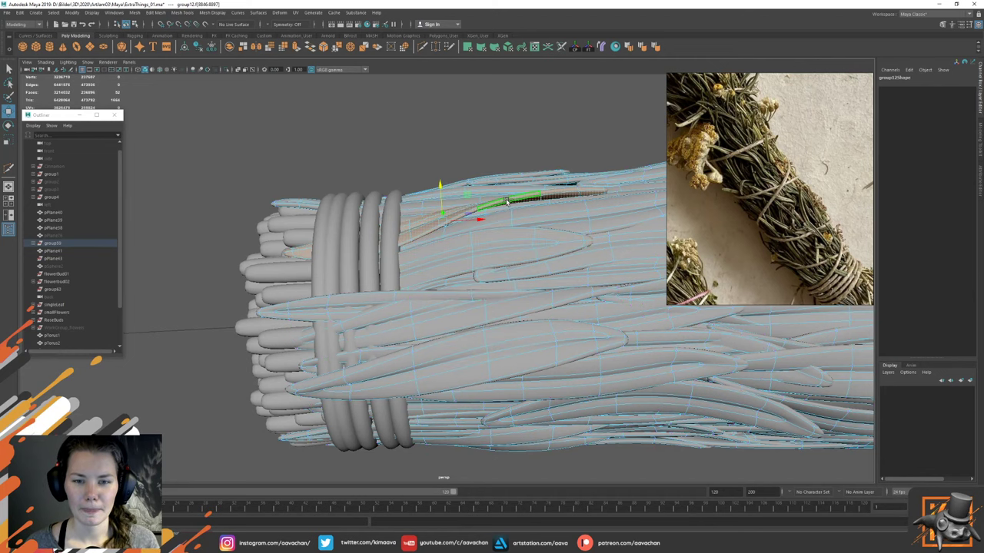
key("ctrl+1")
right_click_drag(563, 135, 523, 138)
left_click_drag(435, 154, 595, 244)
left_click_drag(618, 151, 461, 255)
key("ctrl+1")
left_click_drag(542, 163, 548, 173)
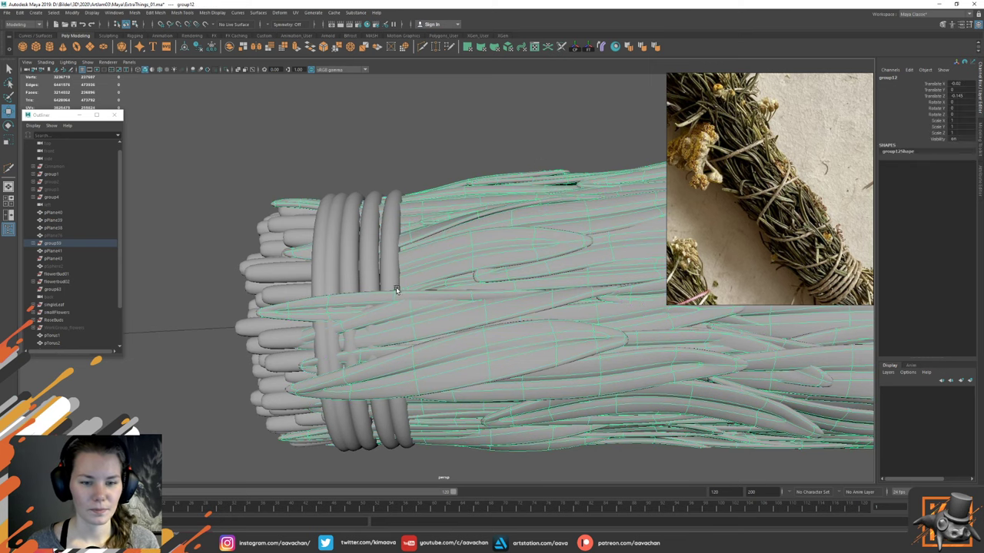
Step: Isolate the large leaf covering the top of the ropes, select its pointed-end vertices, and tuck them beneath the bindings
left_click_drag(445, 240, 393, 219, "alt")
middle_click_drag(393, 220, 450, 230, "alt")
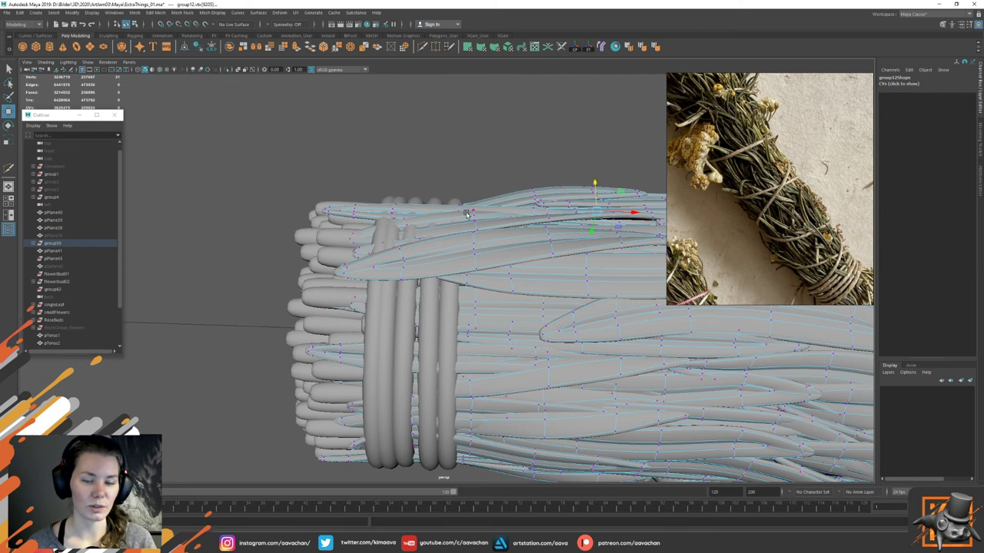
scroll(465, 213, "up", 5)
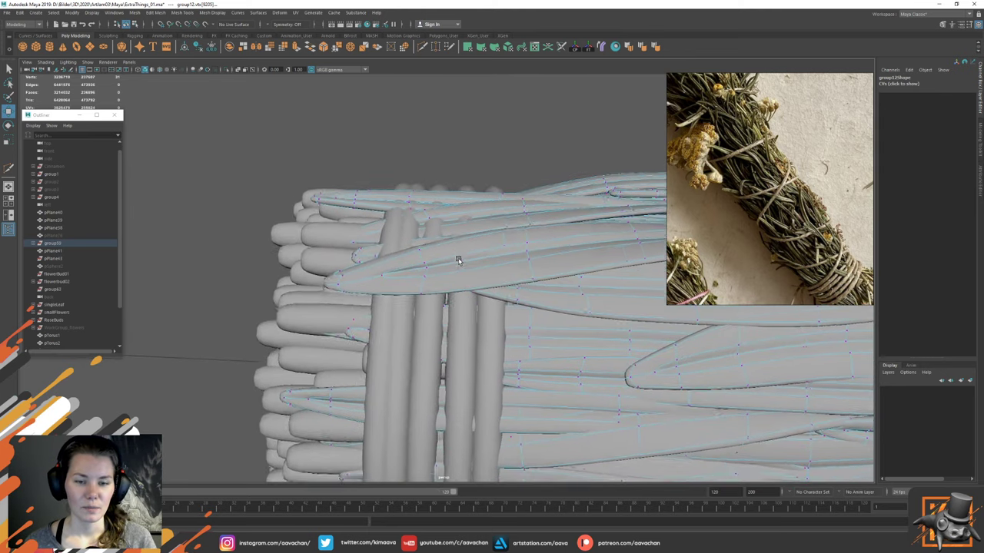
left_click_drag(459, 260, 458, 247, "alt")
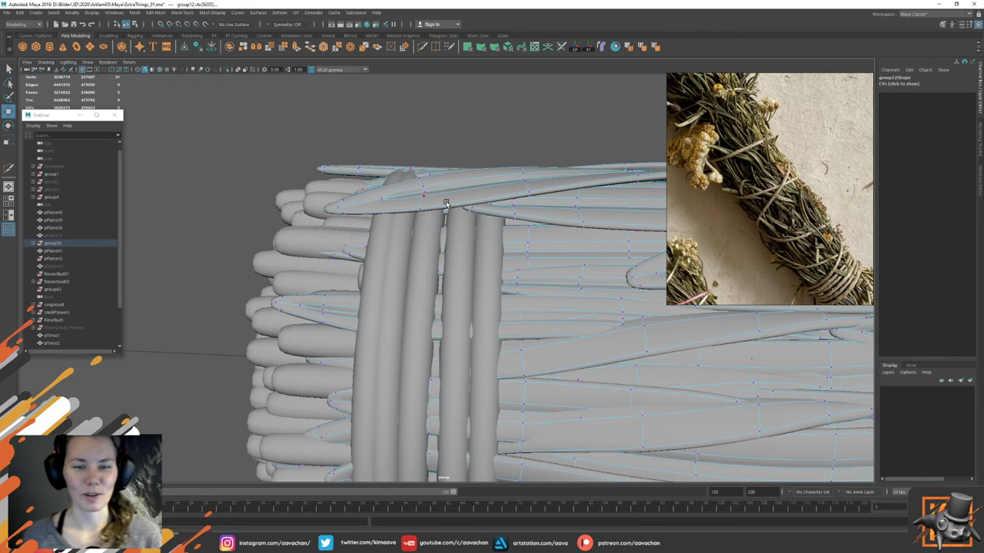
middle_click_drag(456, 187, 442, 165, "alt")
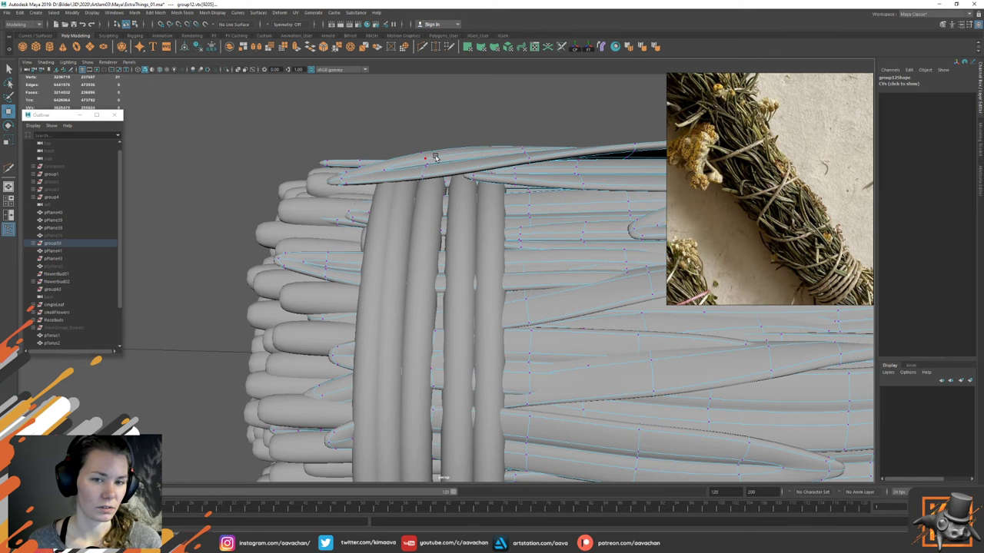
right_click_drag(435, 158, 416, 154)
double_click(439, 160)
key("ctrl+1")
left_click_drag(374, 133, 456, 206)
key("ctrl+1")
left_click_drag(442, 156, 342, 231, "alt")
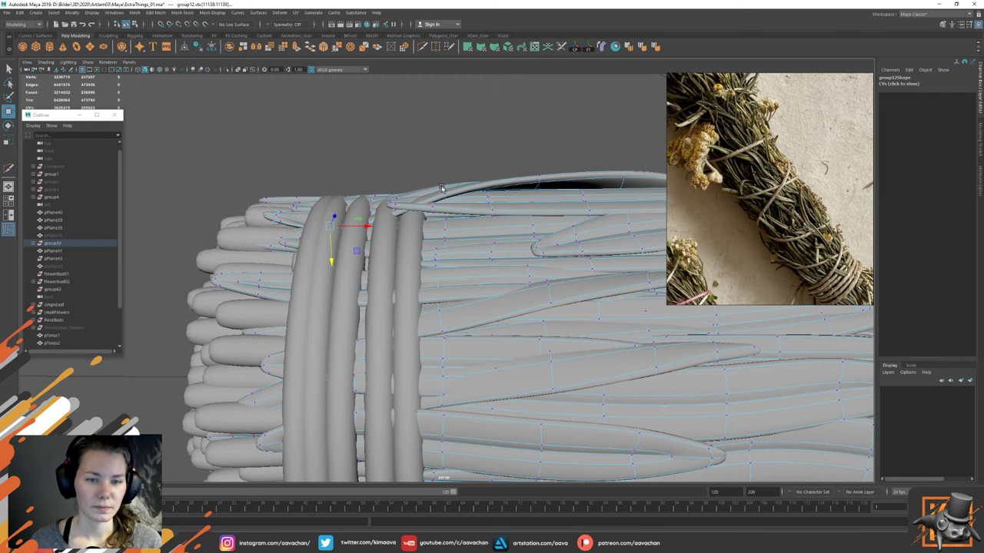
Step: Isolate the slim leaf whose tip rests on the innermost rope, select its end vertices, and sink them into the bundle
left_click_drag(440, 187, 440, 226, "alt")
right_click_drag(440, 226, 441, 256)
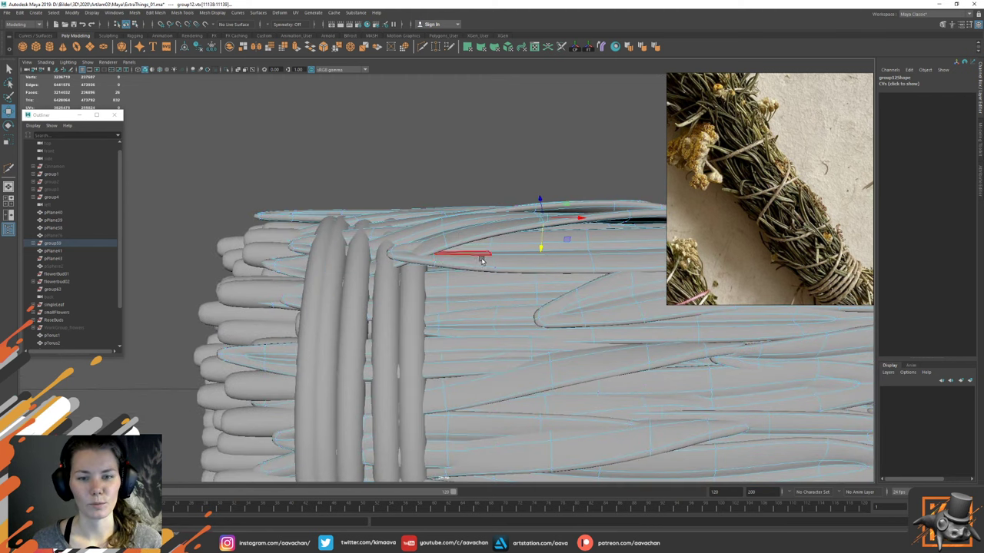
double_click(483, 255)
key("ctrl+1")
right_click_drag(499, 240, 500, 223)
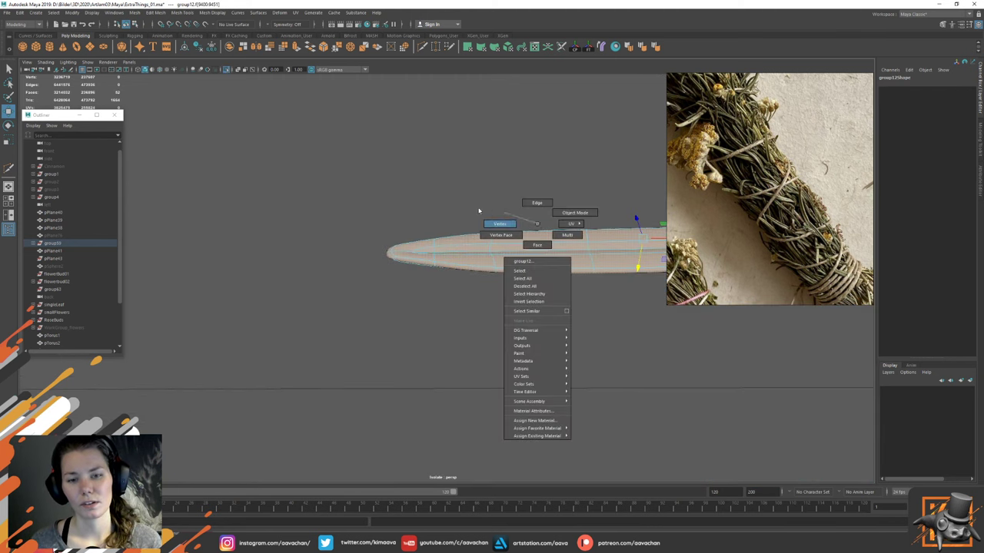
left_click_drag(347, 209, 492, 291)
key("ctrl+1")
left_click_drag(474, 244, 434, 221, "alt")
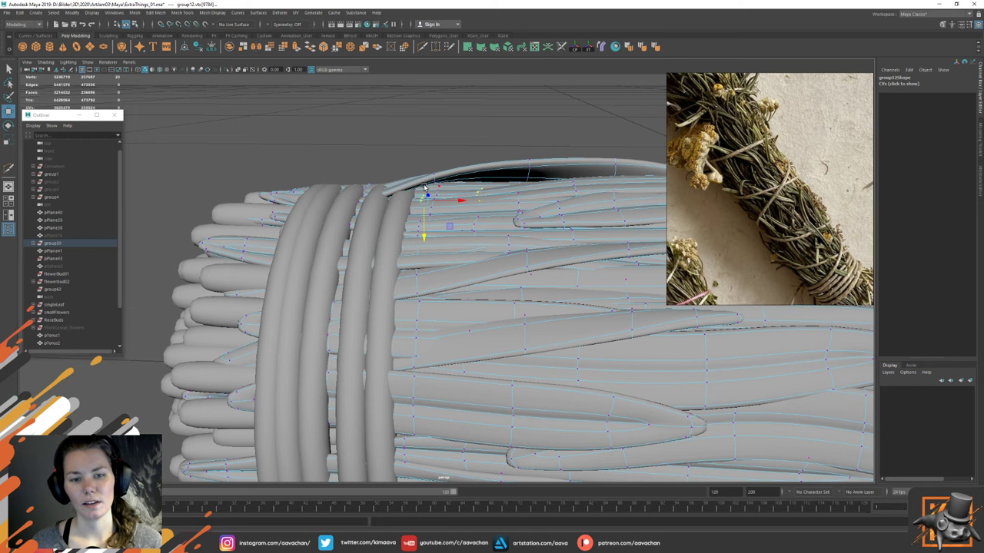
Step: Isolate the leaf arching up from the innermost rope and select its crosswise vertex row just past the bindings
left_click_drag(472, 143, 476, 156, "alt")
right_click_drag(462, 208, 461, 219)
double_click(460, 216)
key("ctrl+1")
right_click_drag(505, 157, 430, 154)
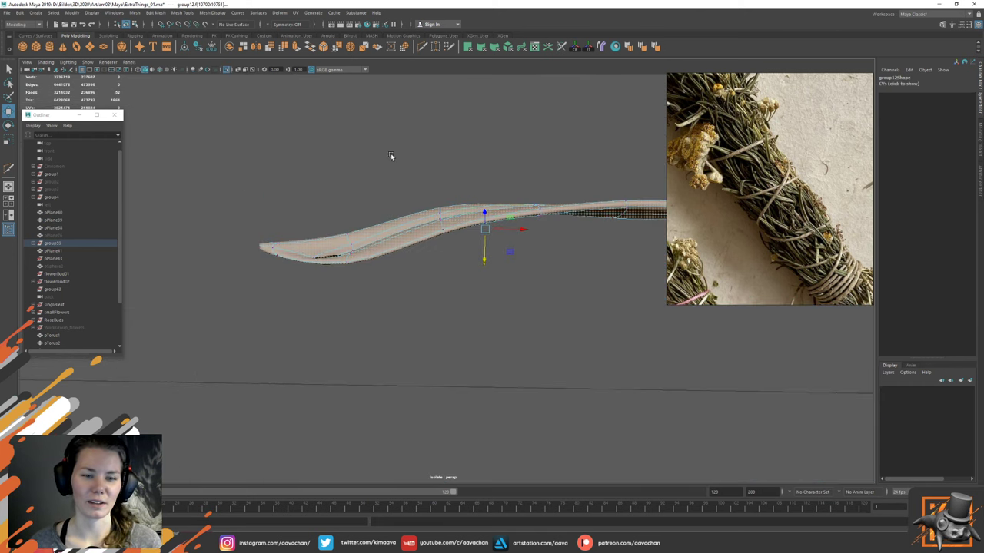
left_click_drag(390, 153, 411, 188, "alt")
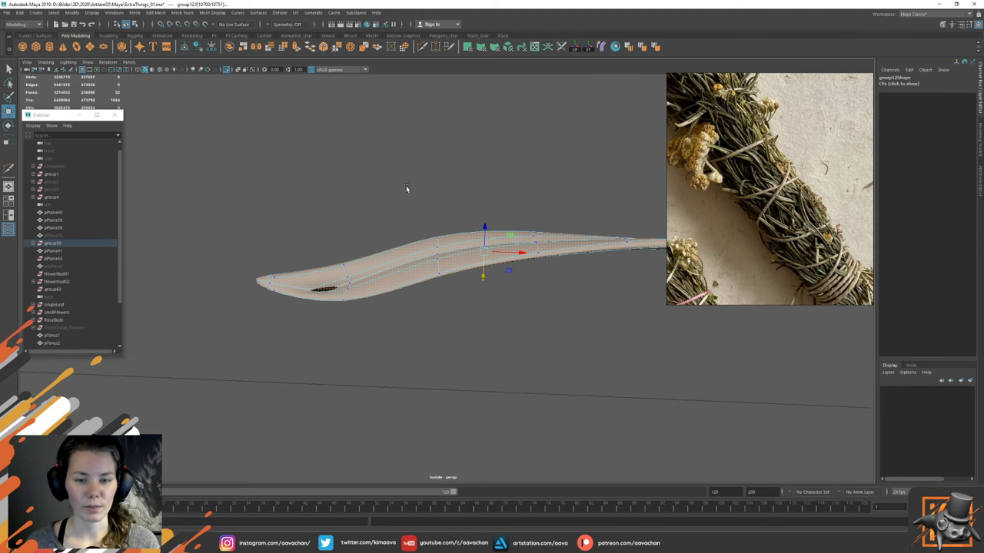
left_click(437, 254)
key("ctrl+1")
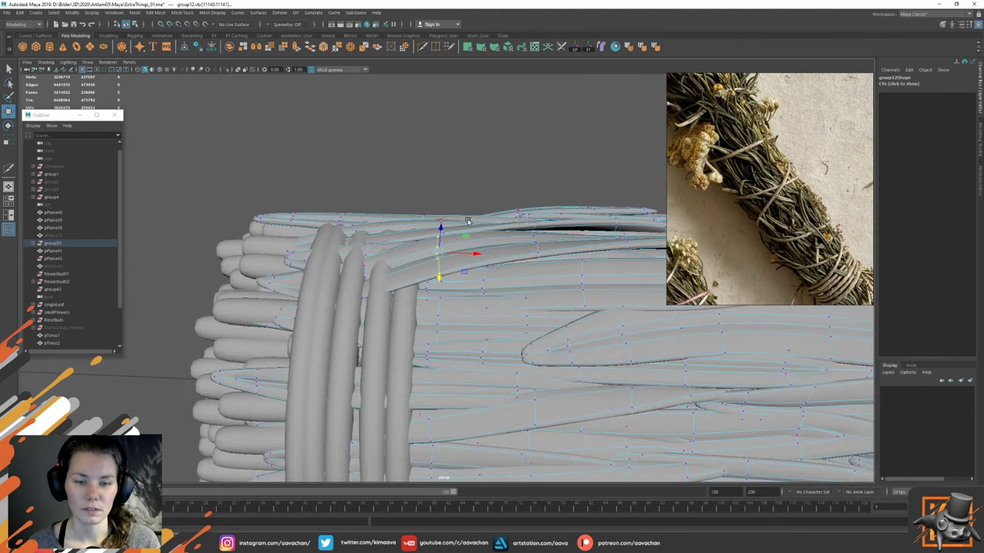
left_click_drag(469, 222, 389, 249, "alt")
left_click_drag(477, 194, 474, 240, "alt")
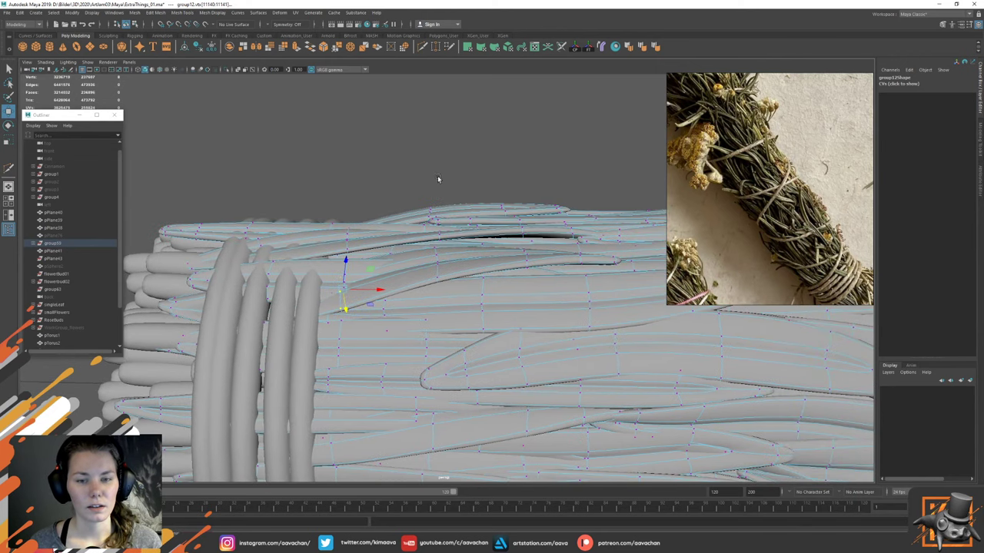
Step: Isolate the arching leaf beside the ropes, select the vertices of its far section, and lower that section onto the bundle
right_click_drag(438, 178, 439, 193)
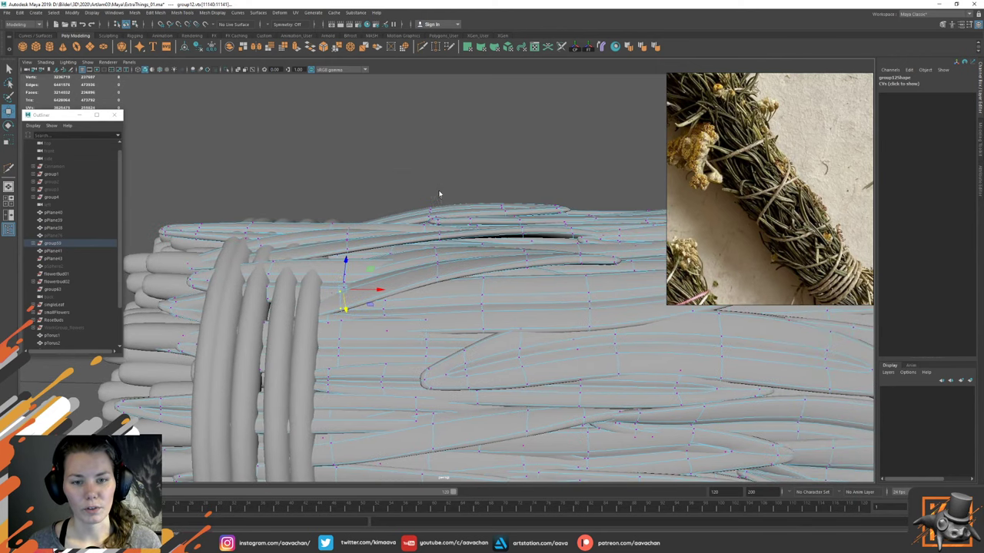
double_click(433, 266)
key("ctrl+1")
key("F8")
left_click_drag(389, 204, 628, 323)
key("ctrl+1")
left_click_drag(550, 233, 524, 225, "alt")
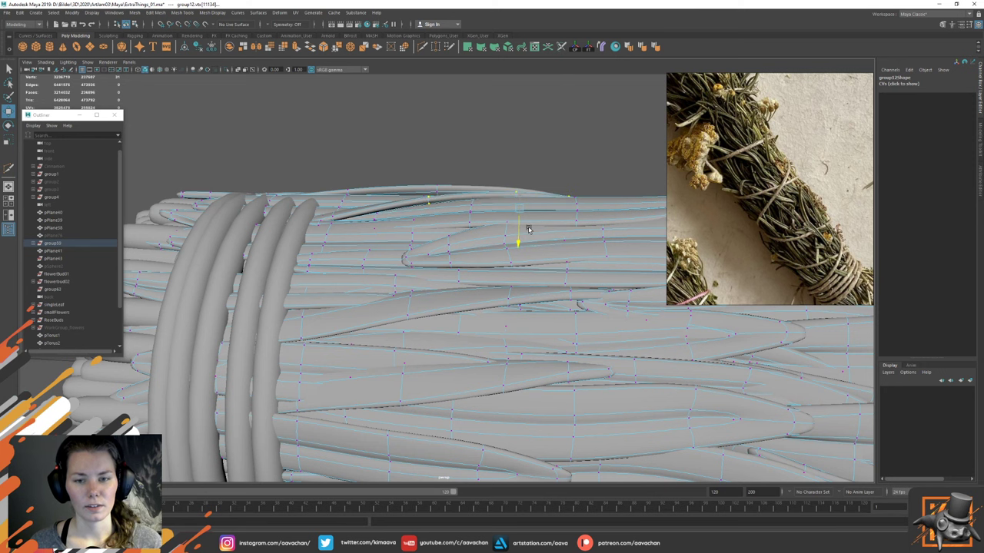
left_click_drag(464, 190, 446, 266, "alt")
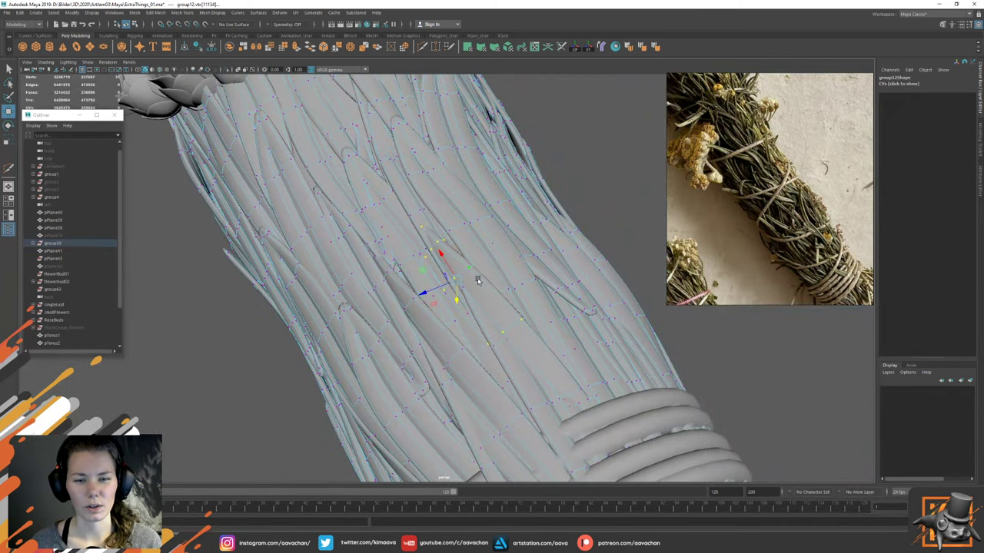
key("e")
key("w")
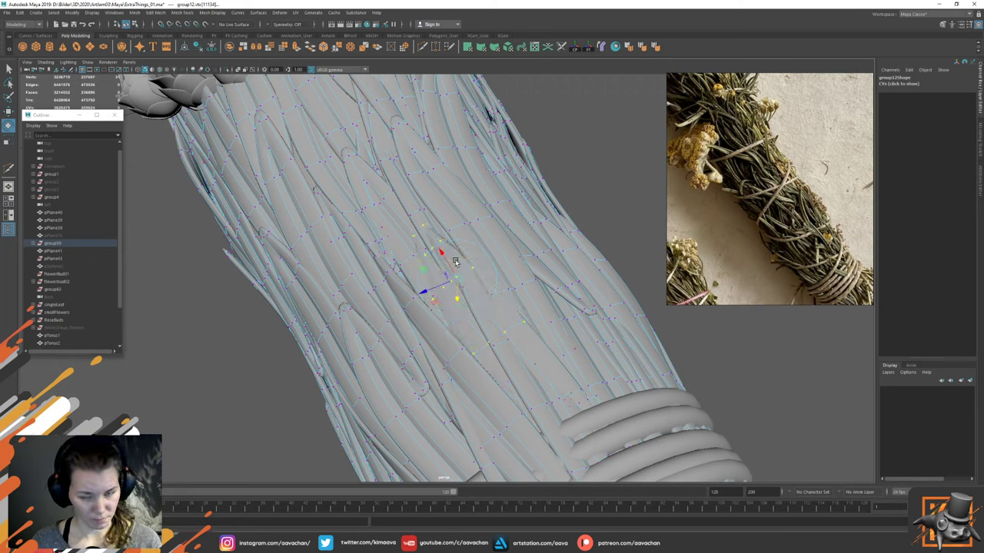
left_click_drag(458, 300, 415, 285)
key("w")
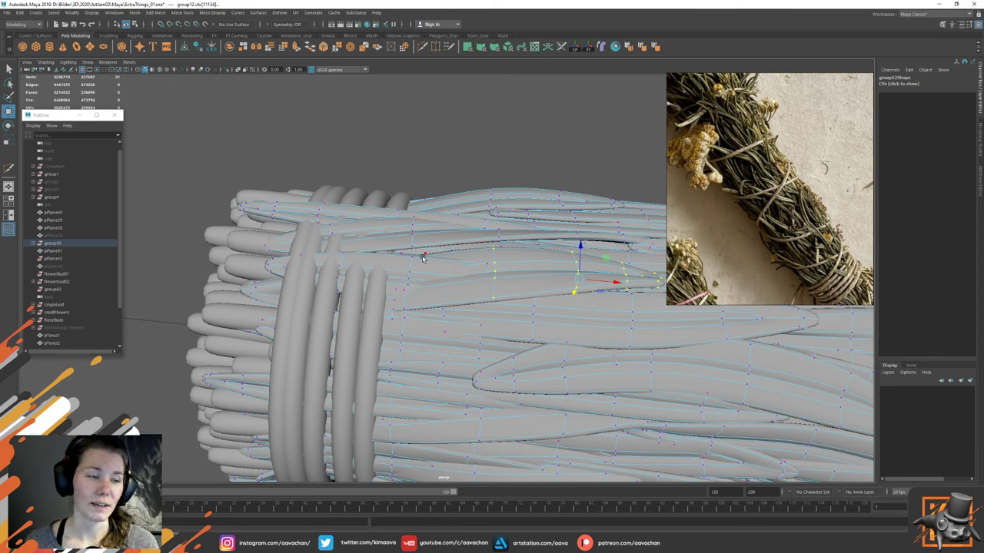
Step: Isolate the leaf crossing all four ropes, select the vertices of its rope-side half, and sink them beneath the bindings
right_click_drag(422, 258, 422, 278)
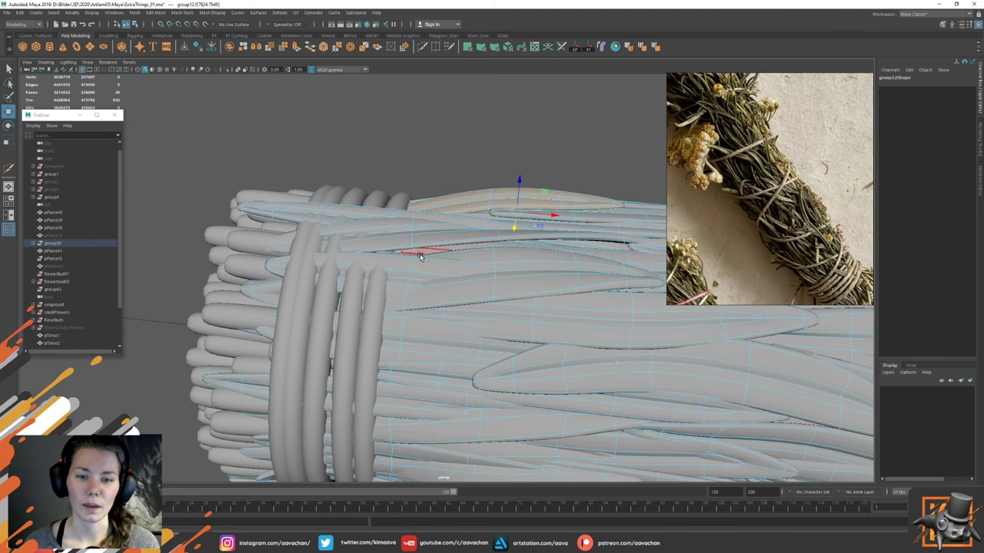
left_click(422, 266)
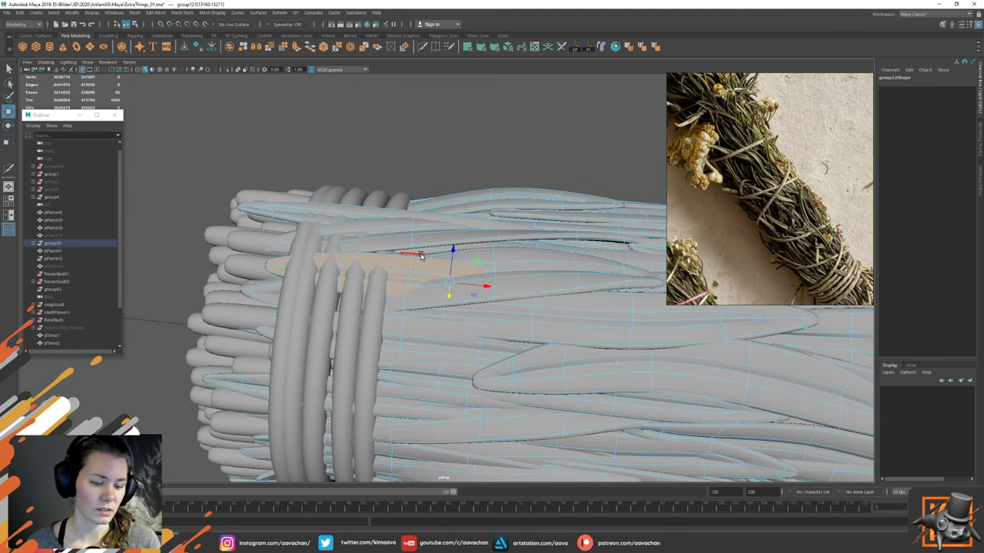
key("ctrl+1")
key("F9")
left_click_drag(209, 222, 449, 341)
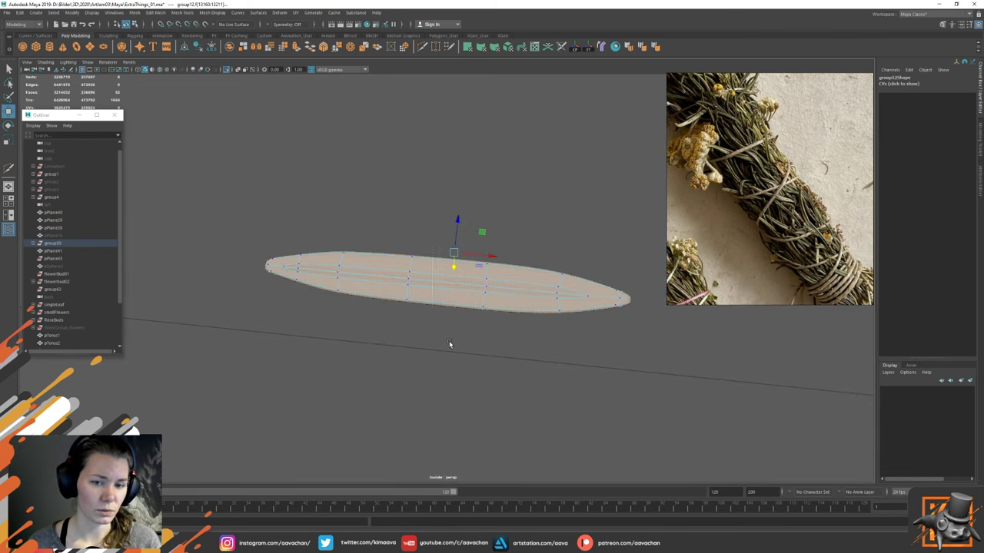
key("ctrl+1")
key("e")
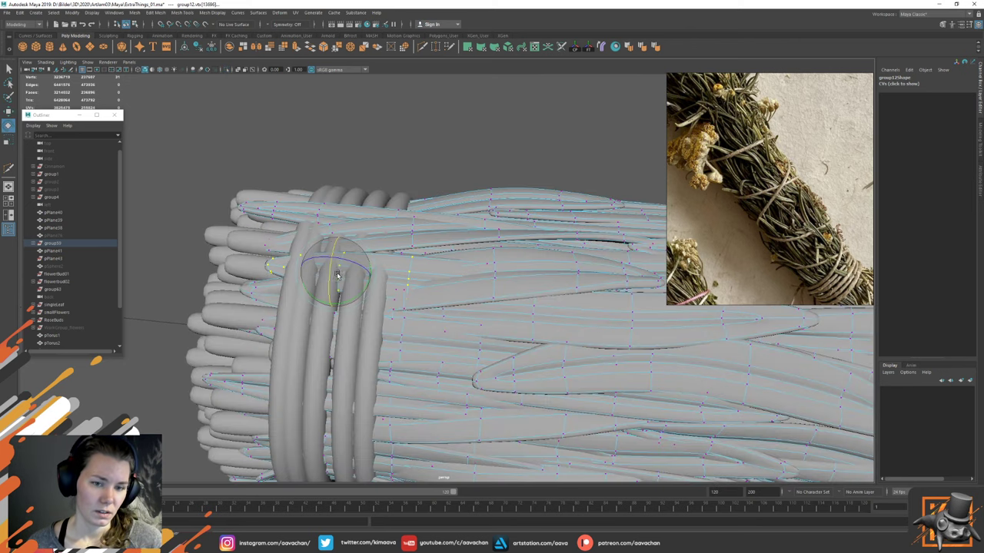
left_click_drag(329, 260, 344, 292)
key("w")
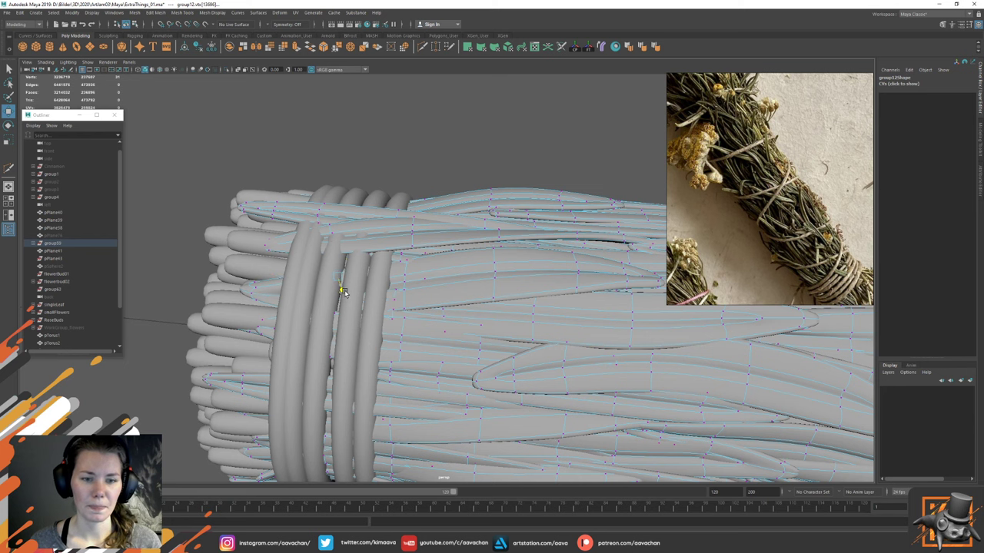
Step: Isolate the broad leaf emerging from the ropes, select the crosswise vertex row nearest the bindings, and lower it slightly
right_click_drag(435, 270, 435, 289)
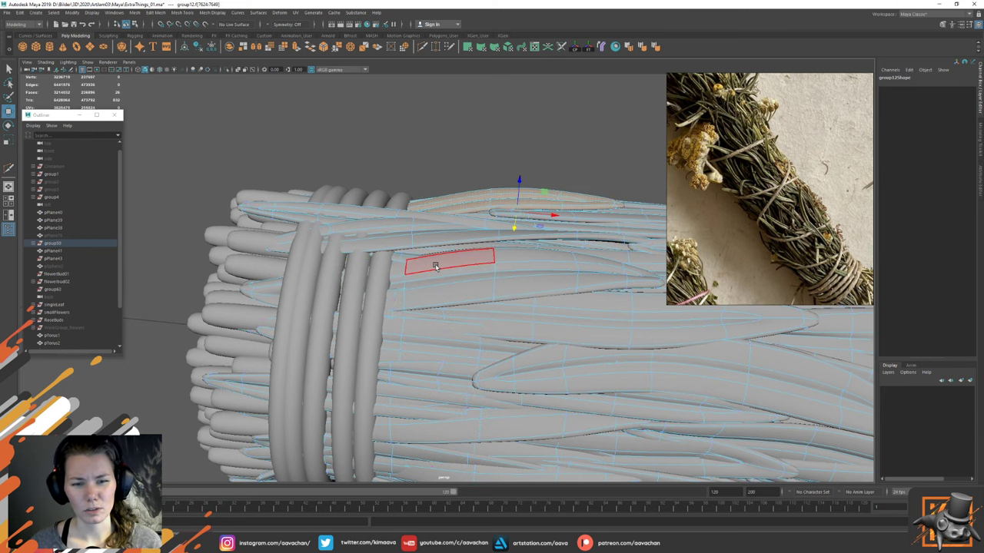
double_click(436, 266)
key("ctrl+1")
key("F9")
left_click_drag(361, 218, 445, 331)
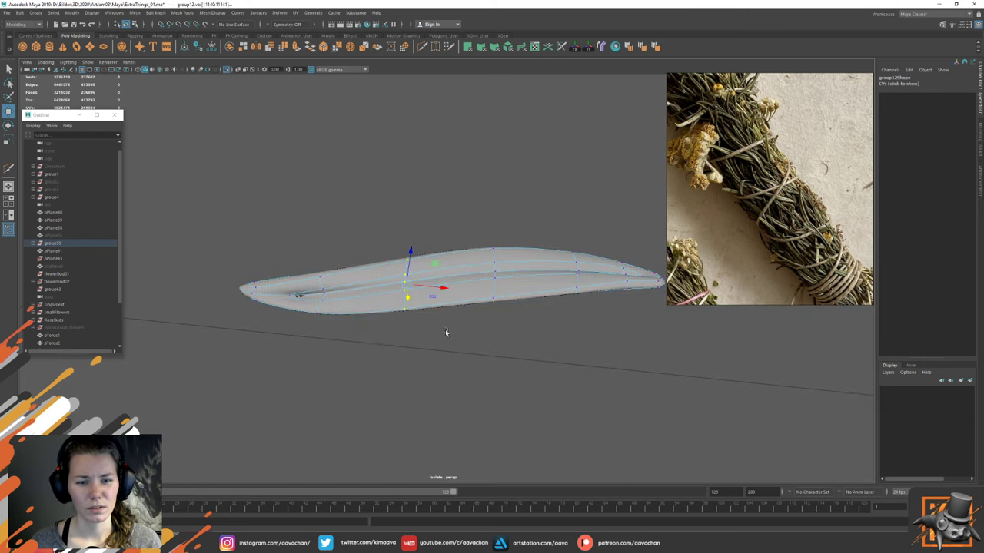
key("ctrl+1")
key("q")
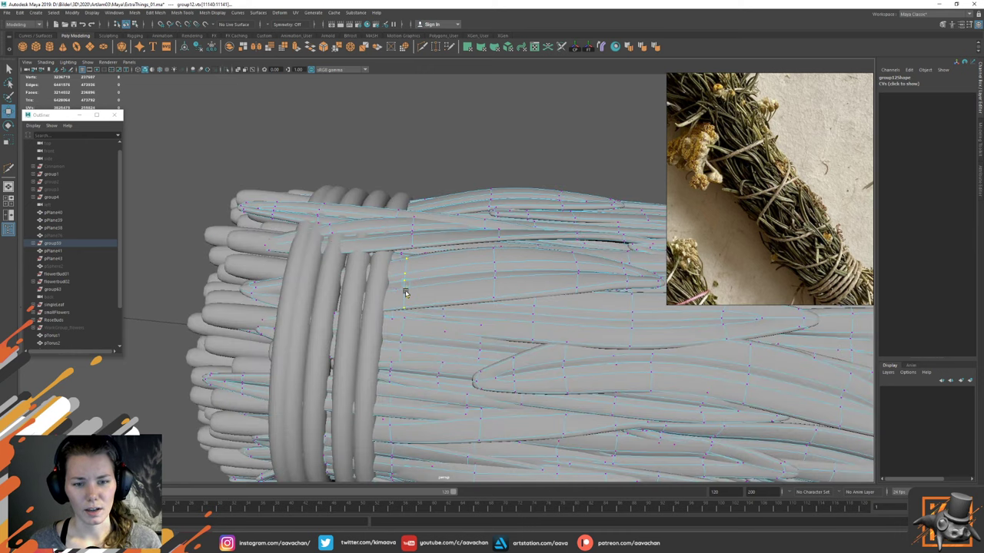
key("w")
key("e")
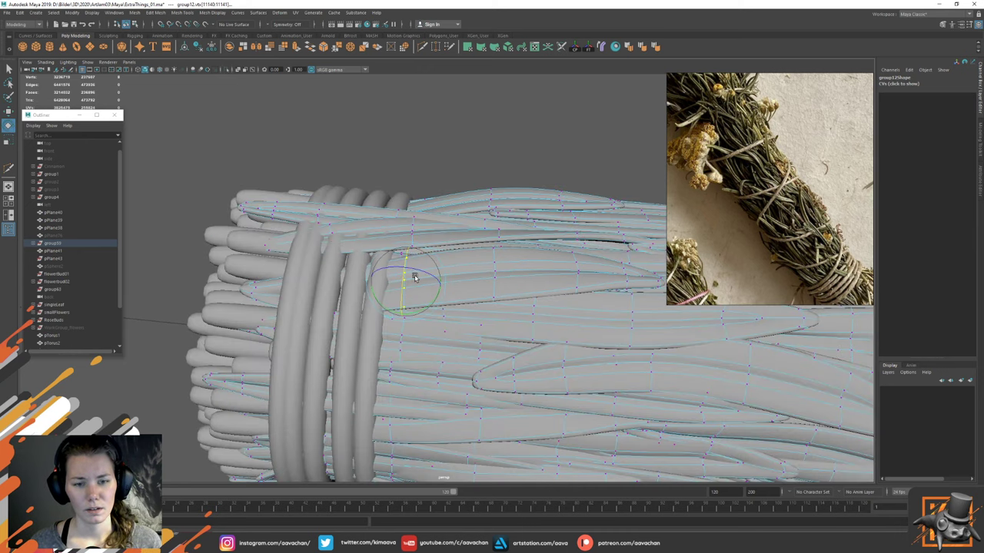
key("w")
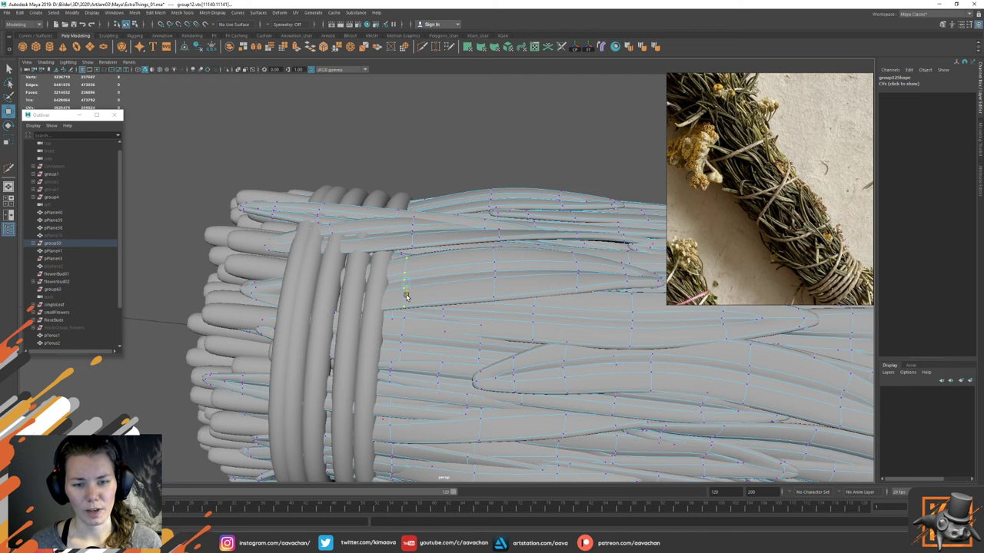
left_click_drag(407, 296, 407, 296)
Step: Select the whole slim leaf stretched across the ropes to the stem ends and move it down into the bundle
middle_click_drag(498, 271, 432, 309, "alt")
mouse_move(432, 309)
left_mouse_down("alt")
mouse_move(423, 294)
mouse_move(435, 326)
left_mouse_up("alt")
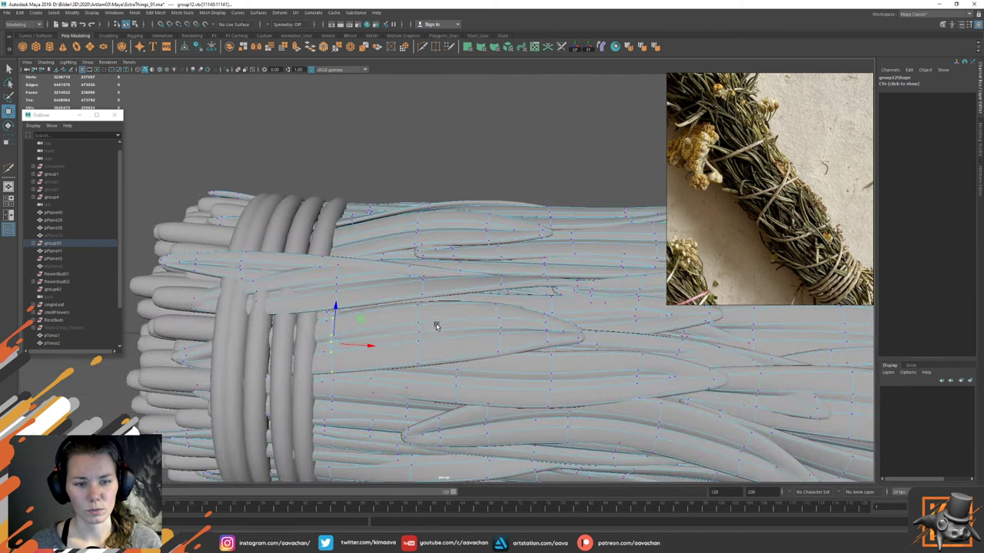
middle_click_drag(385, 301, 438, 307, "alt")
right_click_drag(388, 286, 390, 307)
double_click(429, 303)
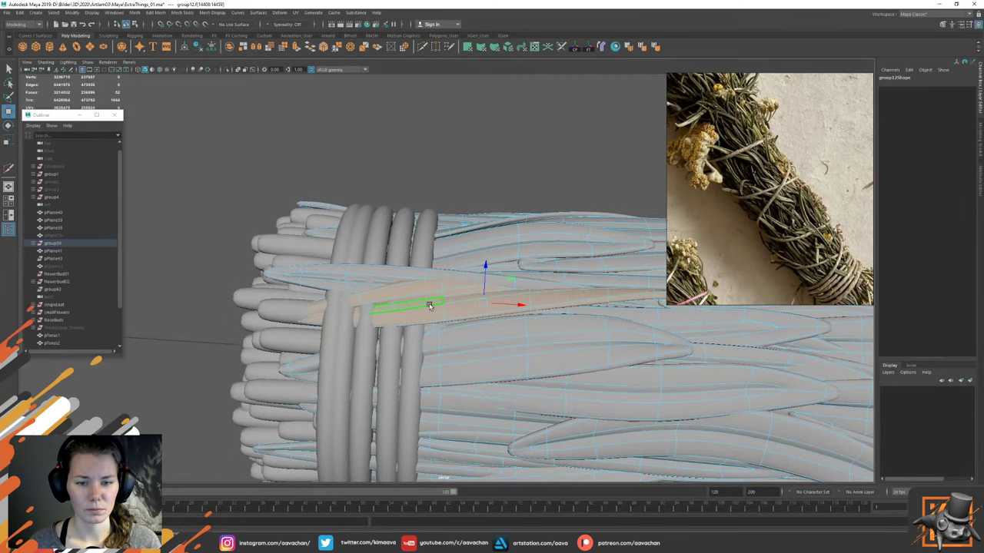
double_click(367, 273)
left_click_drag(442, 269, 447, 278, "alt")
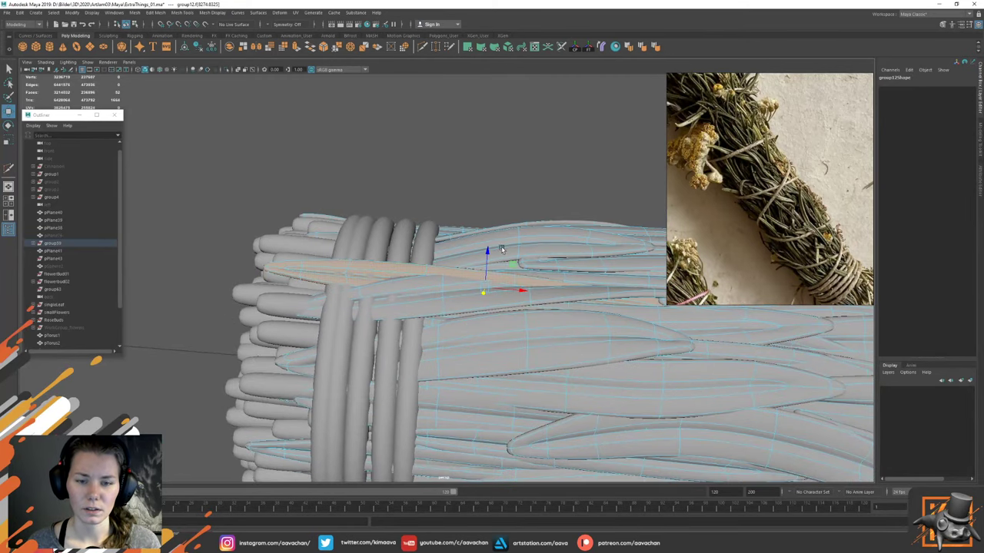
left_click_drag(501, 248, 497, 208, "alt")
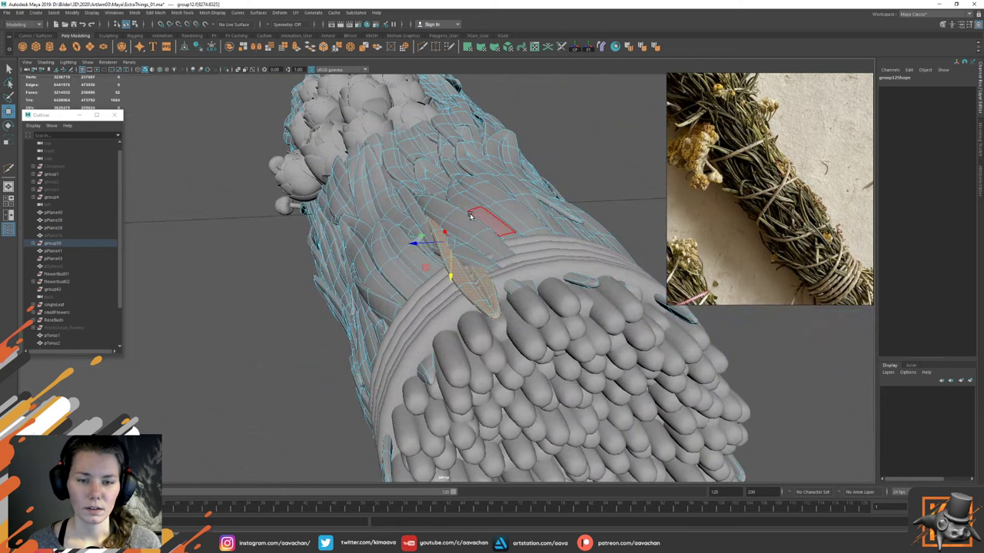
key("e")
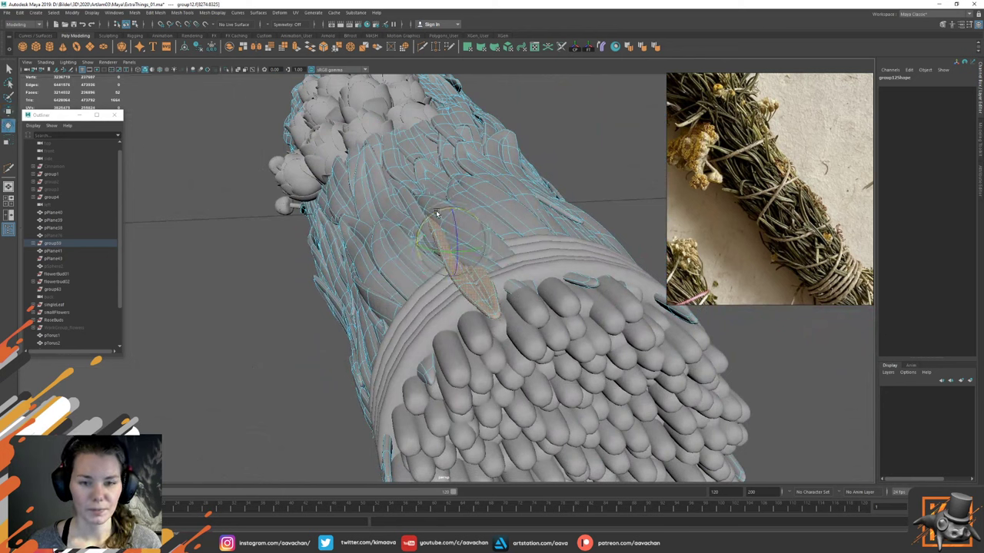
key("w")
left_click_drag(452, 272, 486, 255)
key("e")
key("w")
middle_click_drag(477, 254, 484, 262, "alt")
Step: Isolate the remaining leaf lying over the ropes, select the vertices of its pointed tip, and lower them beneath the bindings
left_click(433, 250)
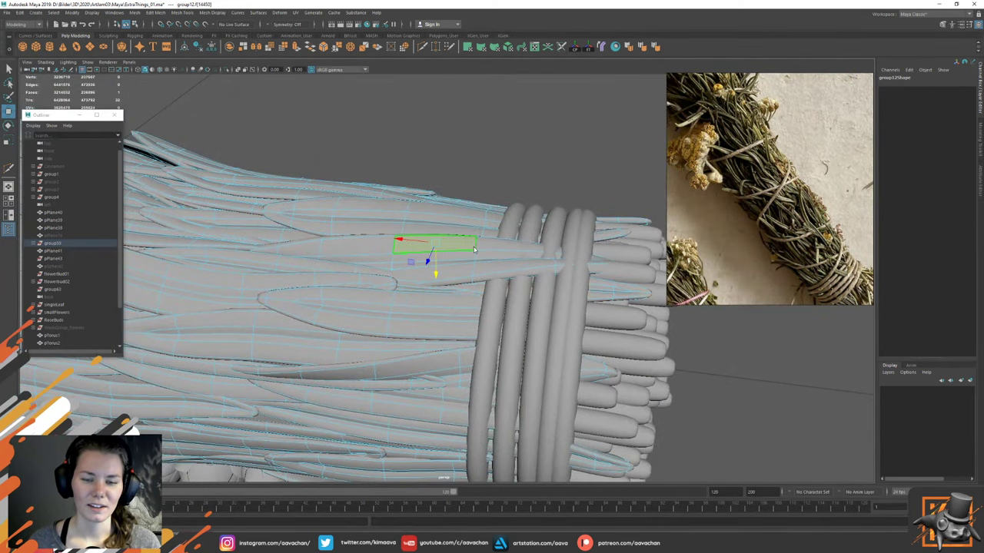
left_click(478, 244)
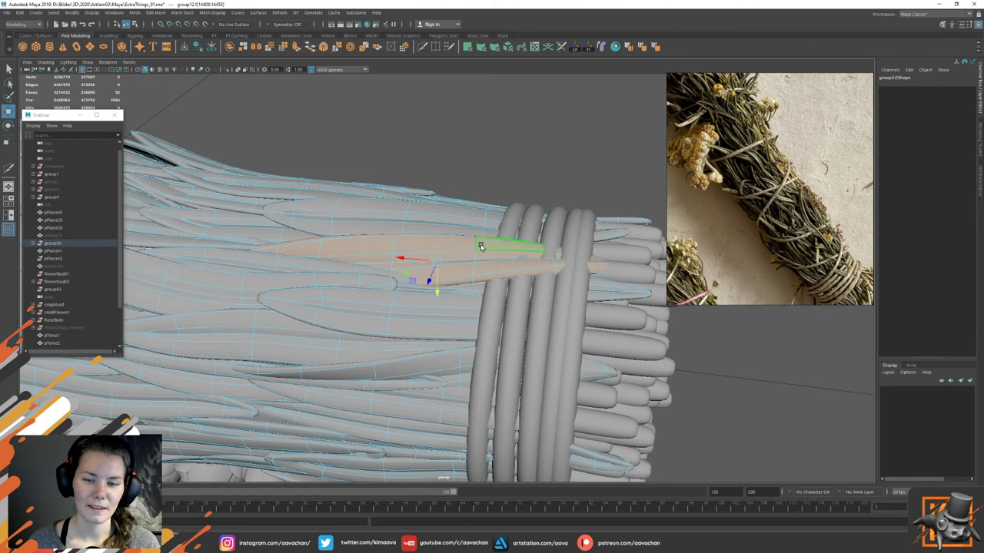
key("ctrl+1")
right_click_drag(547, 211, 480, 202)
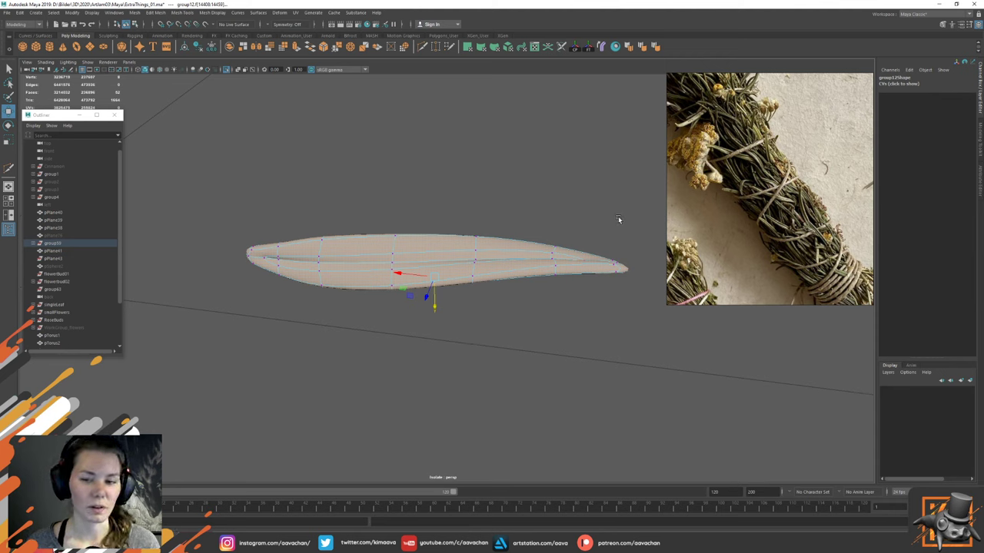
left_click_drag(637, 212, 533, 336)
key("ctrl+1")
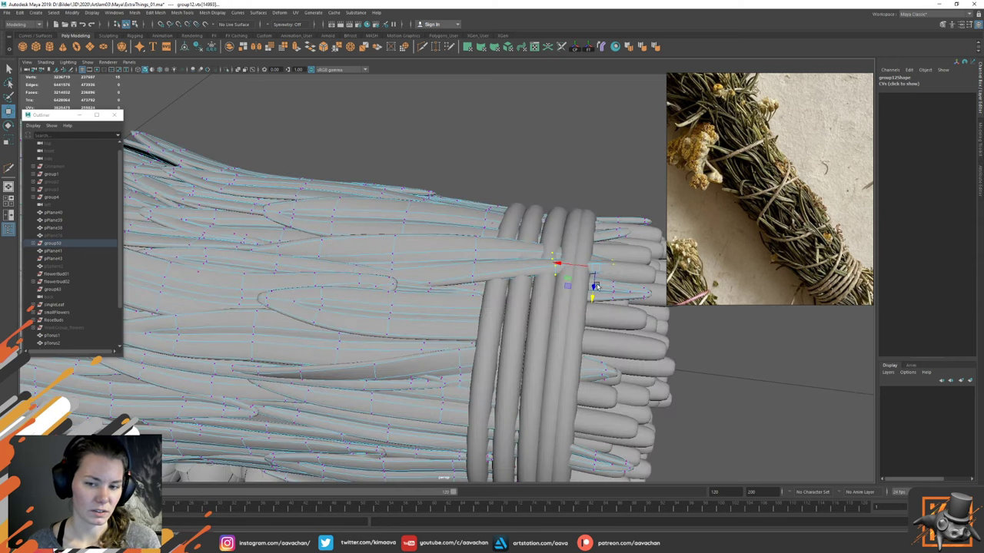
left_click_drag(590, 302, 573, 280, "alt")
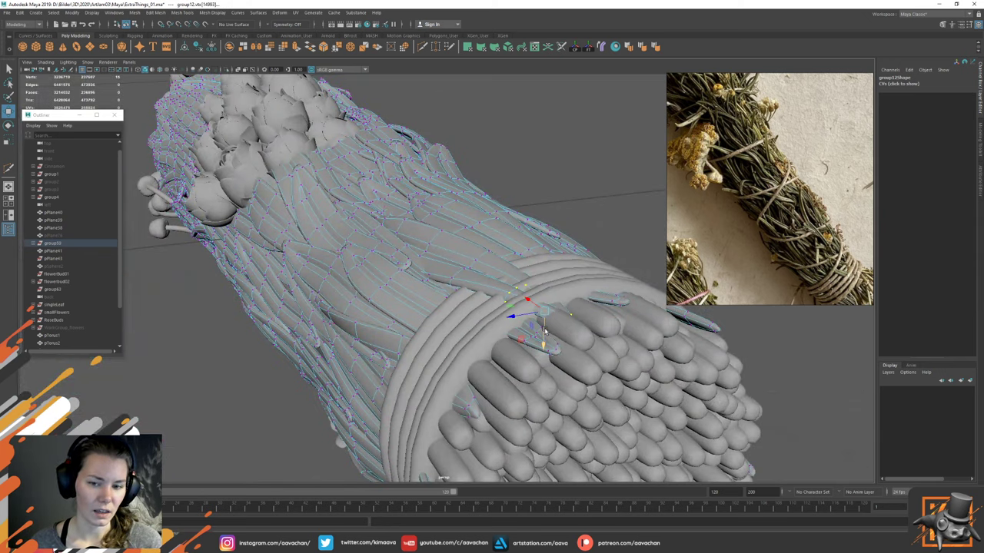
left_click_drag(548, 338, 547, 343)
left_click_drag(474, 285, 472, 241, "alt")
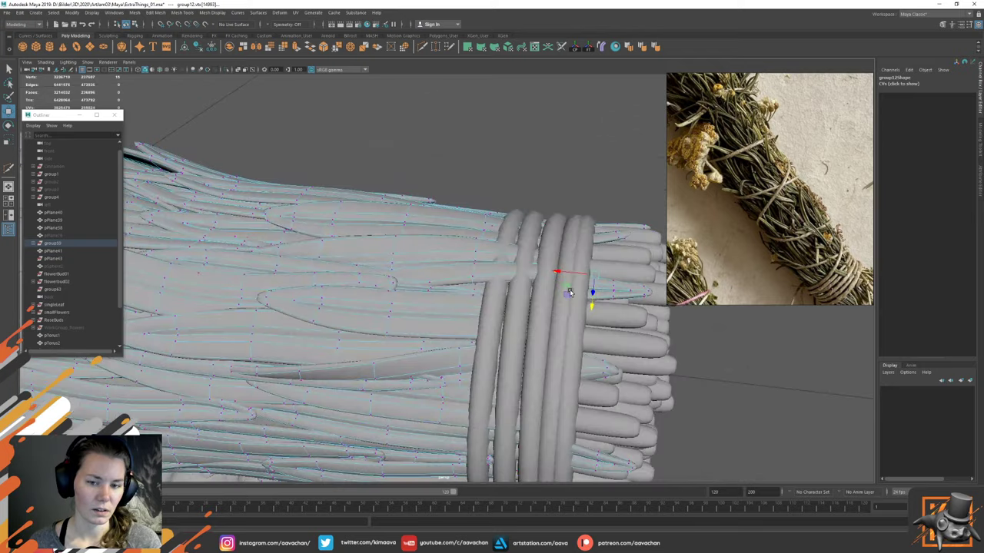
Step: Isolate that leaf again, select a longer section of its rope-side vertices, and sink it fully under the bindings
left_click(471, 242)
key("ctrl+1")
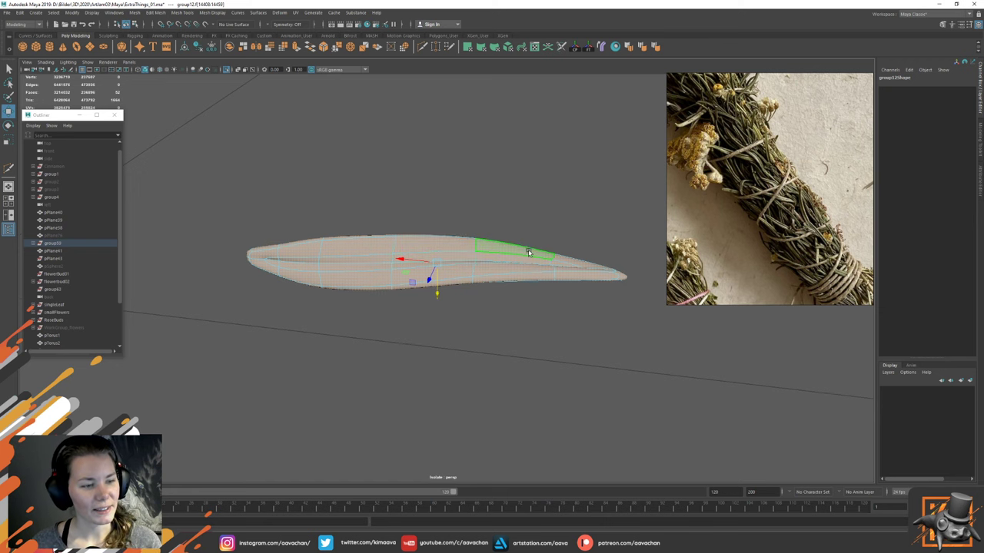
right_click_drag(612, 213, 531, 205)
left_click_drag(453, 188, 656, 350)
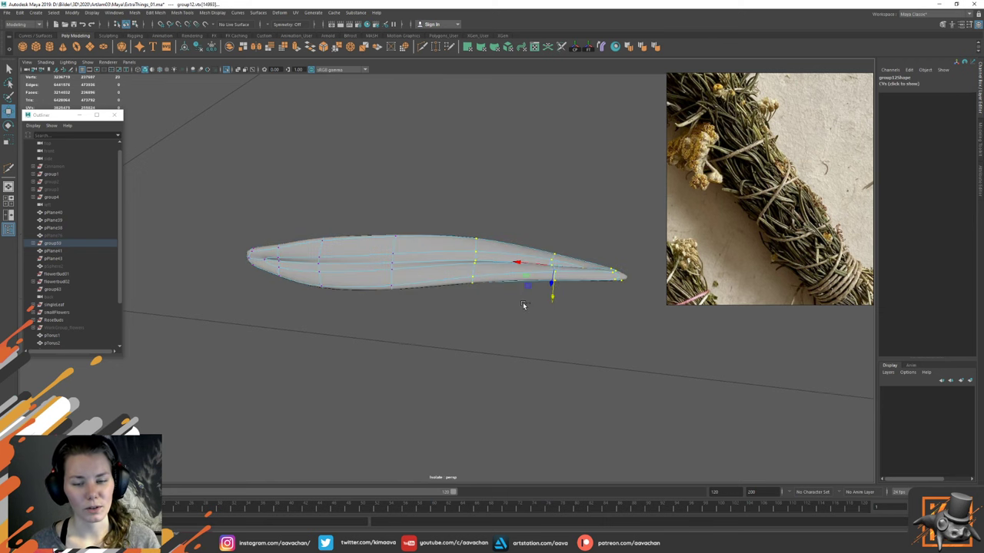
key("ctrl+1")
left_click_drag(553, 302, 555, 310)
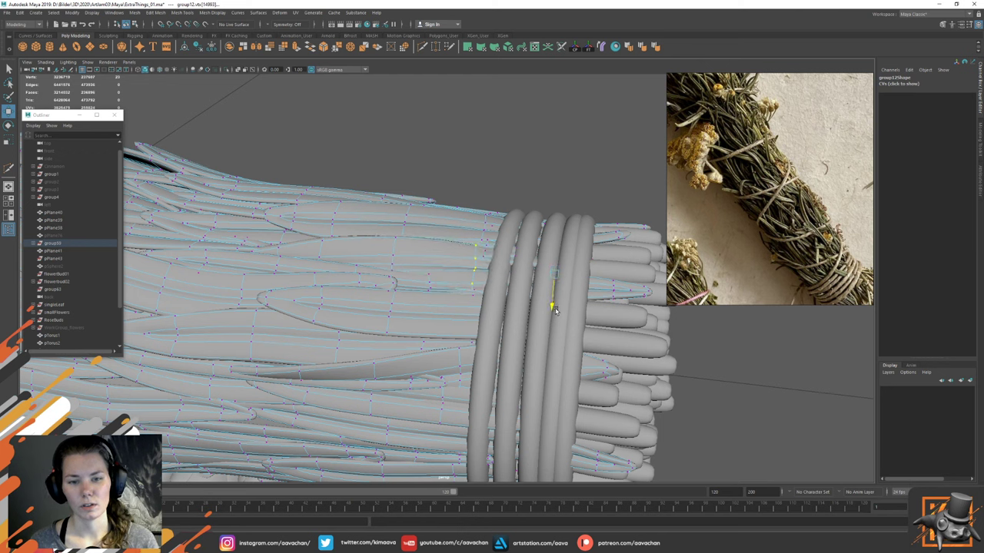
left_click(555, 309)
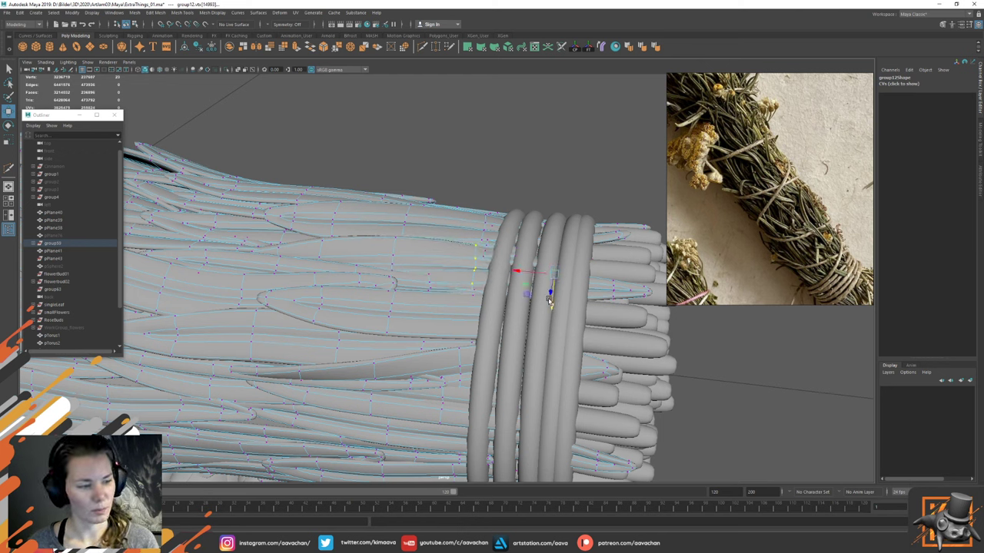
Step: Isolate a slim leaf running under the ropes, select the vertices of its rope-side end, and lower them into the bundle
right_click_drag(490, 189, 479, 222)
key("ctrl+1")
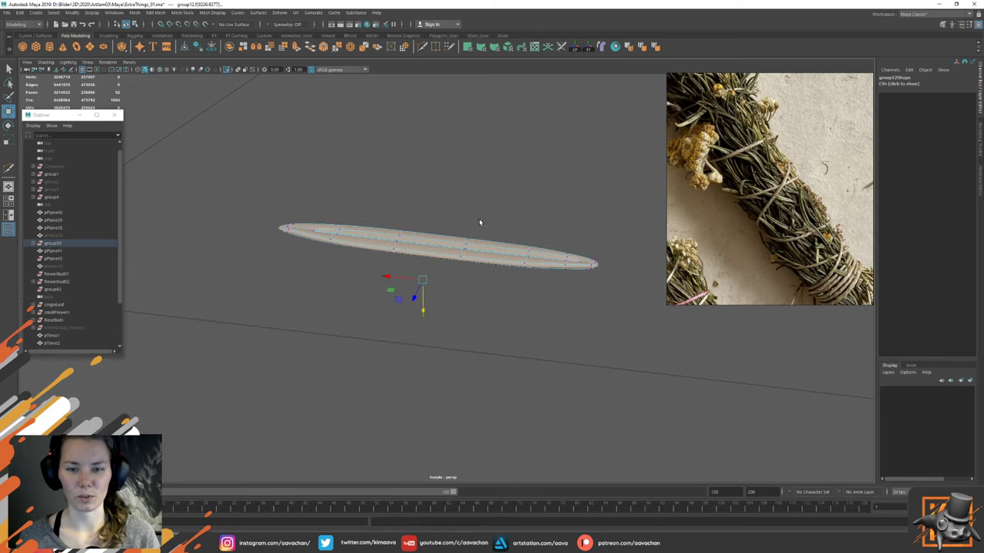
left_click_drag(615, 213, 505, 308)
key("ctrl+1")
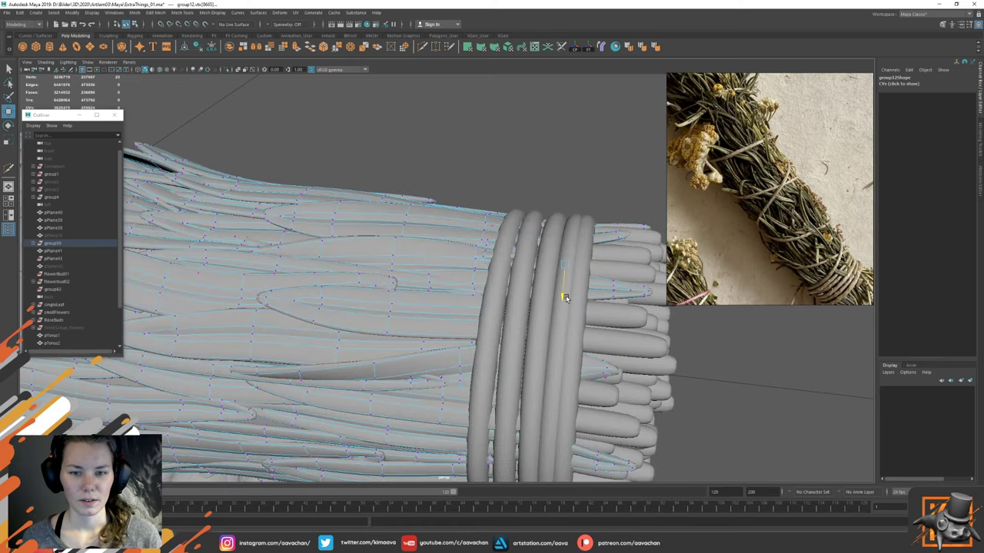
Step: Isolate the leaf meeting the first rope, select the vertices of its tapered rope-side end, and sink them slightly beneath the bindings
right_click_drag(489, 265, 490, 287)
double_click(488, 255)
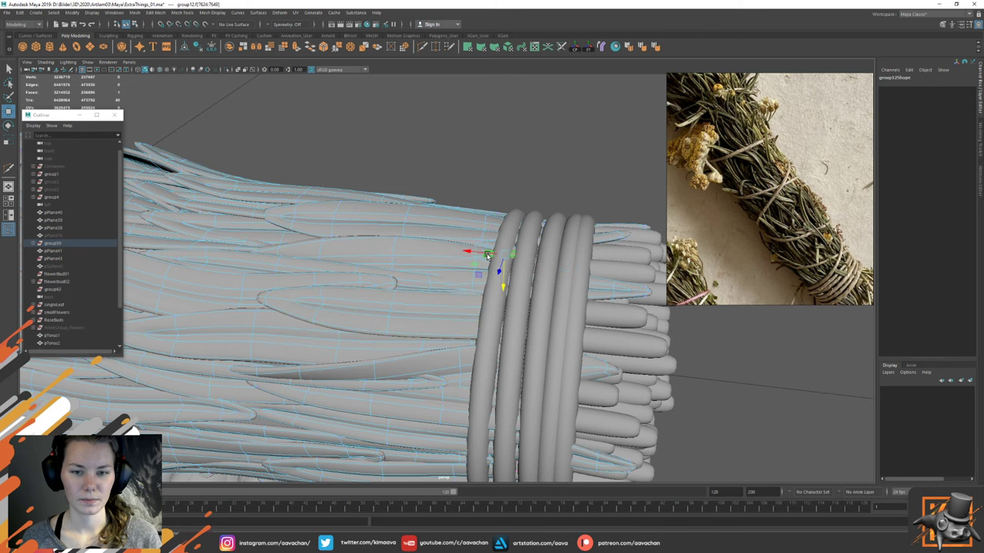
key("ctrl+1")
right_click_drag(550, 192, 492, 181)
left_click_drag(600, 310, 601, 311)
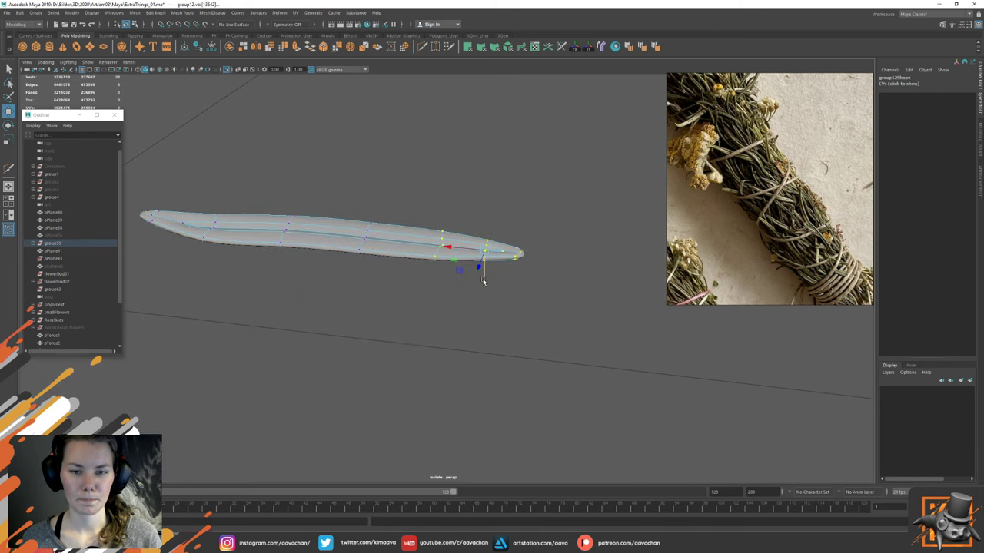
left_click_drag(484, 282, 485, 291)
right_click_drag(487, 243, 519, 205)
key("ctrl+1")
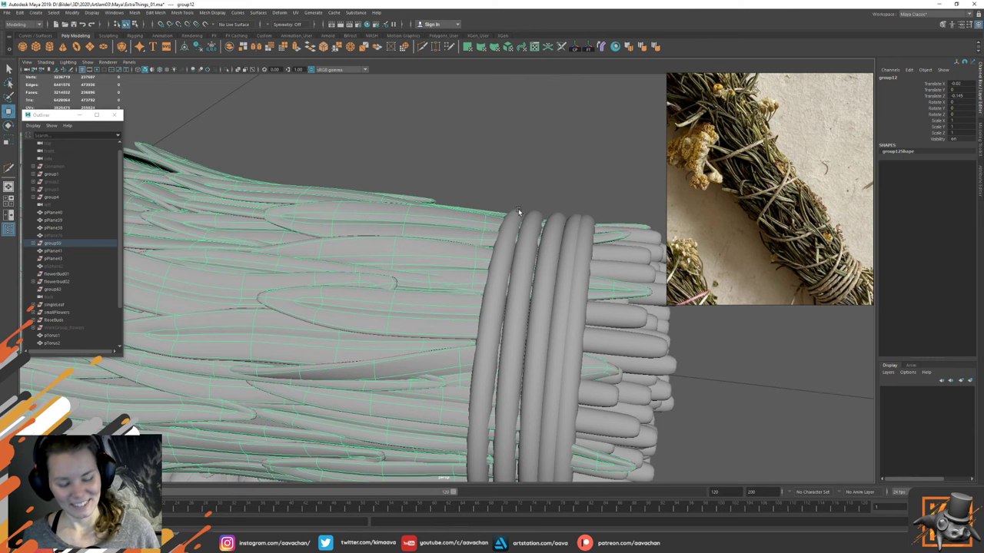
Step: On the flower-cluster side, isolate the leaf poking between the ropes, select its rope-side vertices, and lower them toward the stems
scroll(541, 284, "down", 5)
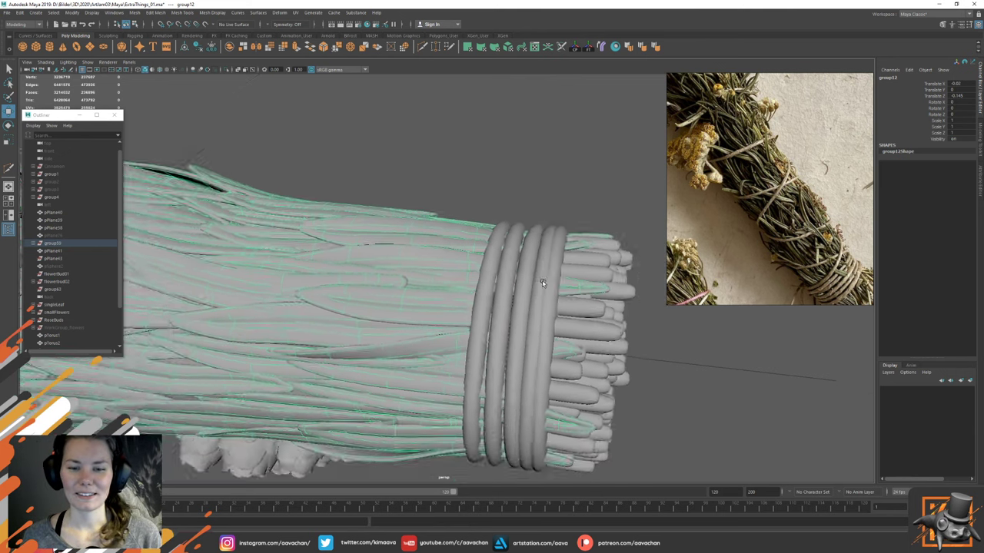
left_click_drag(500, 227, 550, 262, "alt")
scroll(523, 239, "up", 6)
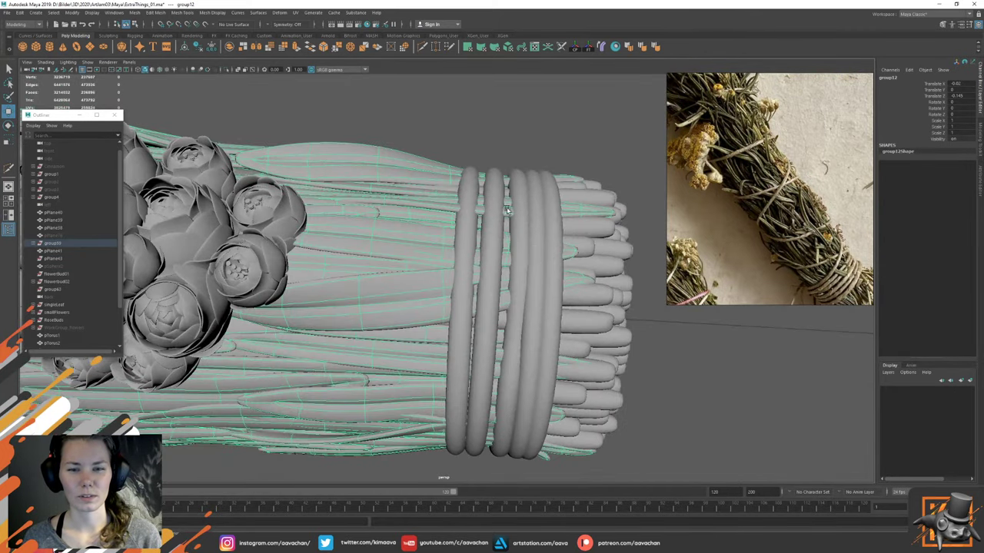
left_click(545, 140)
left_click(576, 212)
right_click_drag(576, 213, 574, 230)
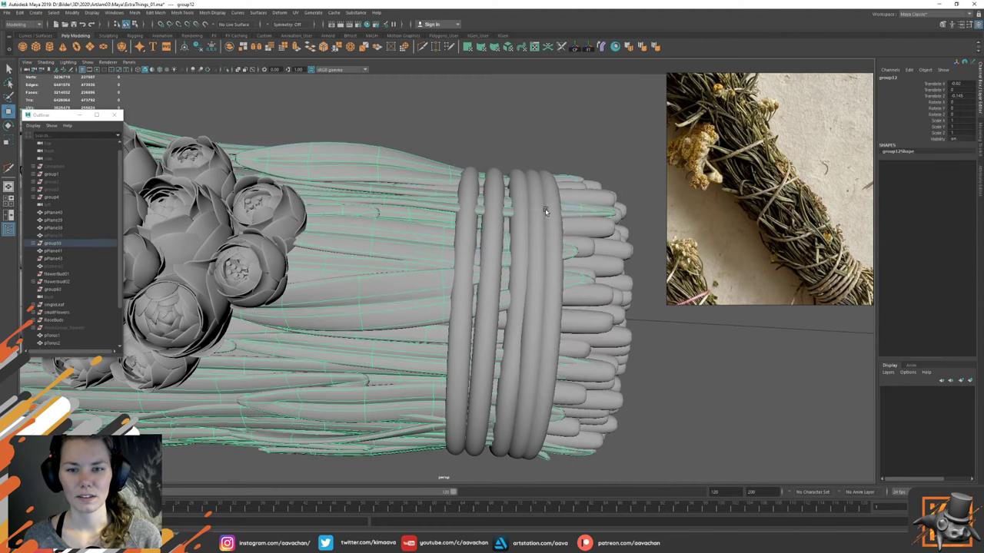
double_click(511, 208)
key("ctrl+1")
right_click_drag(559, 146, 499, 142)
left_click_drag(445, 164, 621, 263)
key("ctrl+1")
left_click_drag(553, 207, 494, 160, "alt")
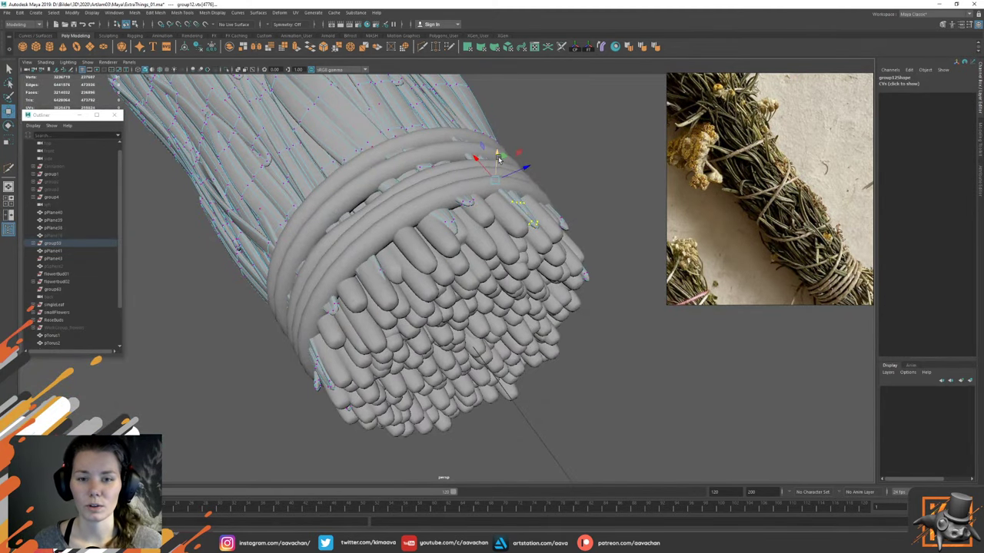
left_click_drag(498, 158, 498, 162)
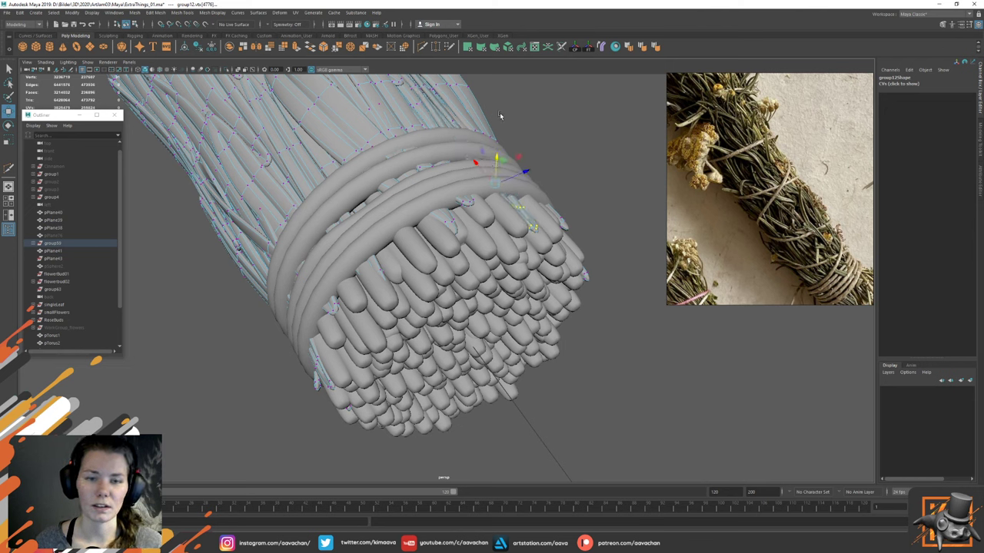
left_click(551, 102)
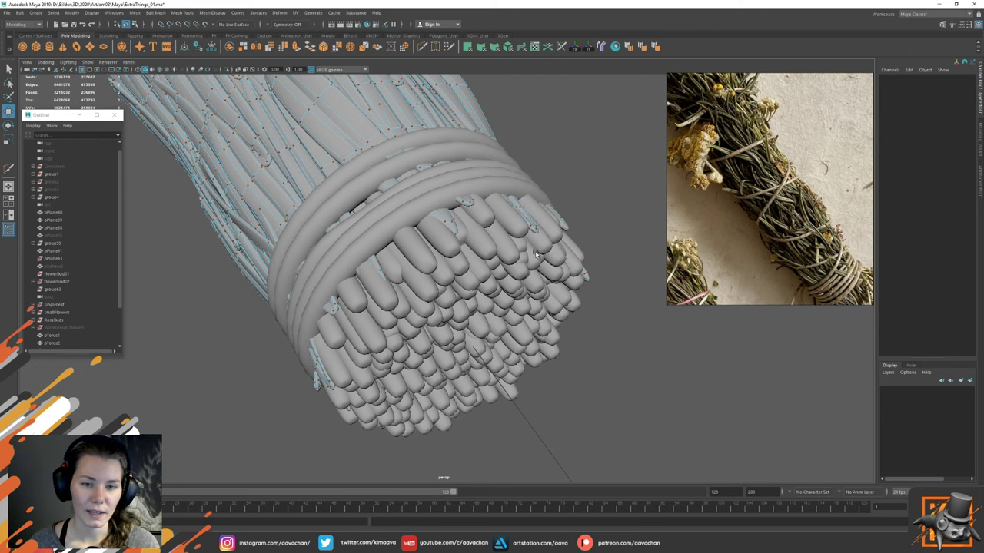
left_click_drag(542, 255, 436, 232, "alt")
right_click_drag(389, 195, 561, 140)
left_click(561, 135)
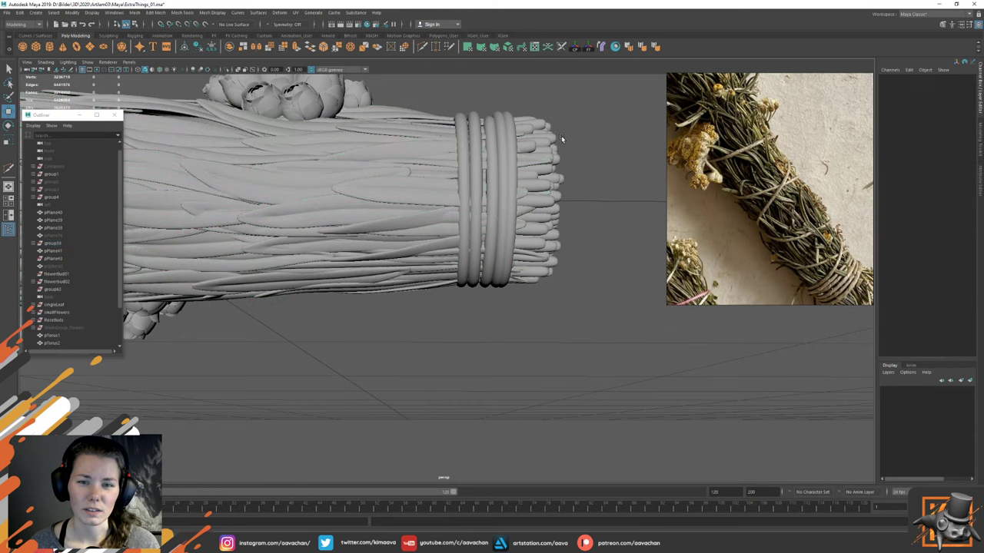
Step: Isolate the short leaf crossing the middle of the ropes, select the vertices of its rope-side half, and push them into the bundle
right_click_drag(451, 235, 464, 256, "alt")
middle_click_drag(450, 243, 461, 294, "alt")
left_click_drag(489, 212, 465, 220, "alt")
left_click(464, 220)
right_click_drag(463, 212, 462, 247)
left_click(461, 246)
key("ctrl+1")
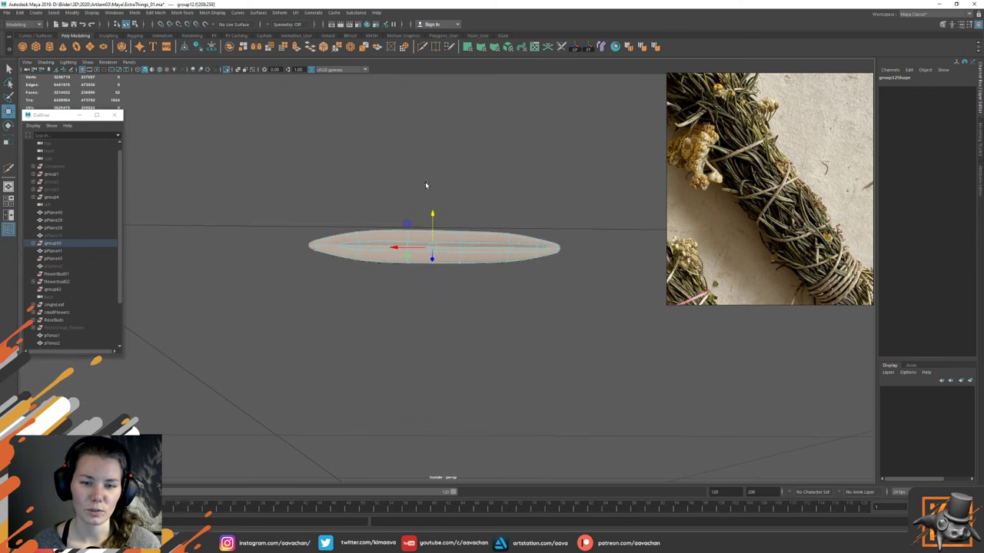
left_click_drag(426, 184, 569, 281)
key("ctrl+1")
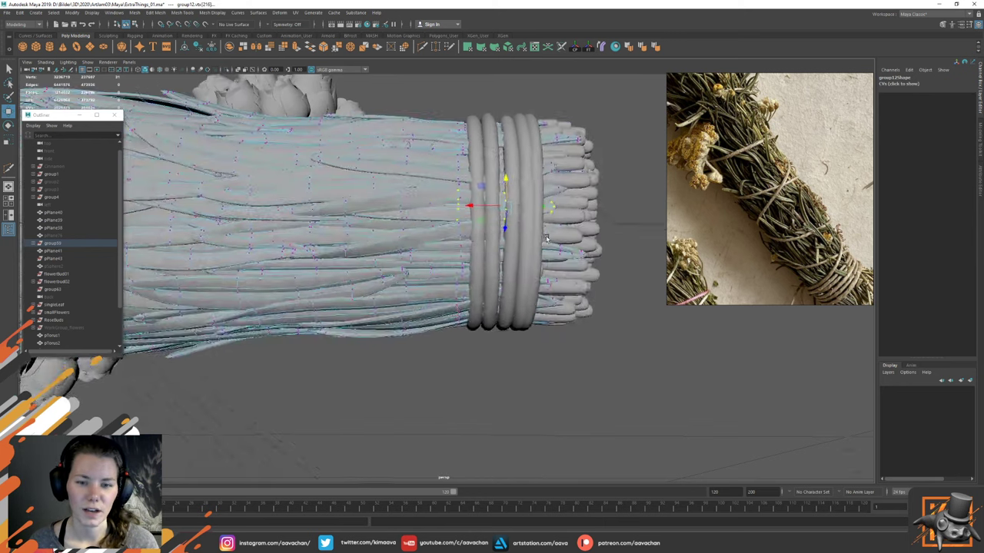
left_click_drag(545, 238, 504, 190, "alt")
right_click_drag(420, 154, 451, 127)
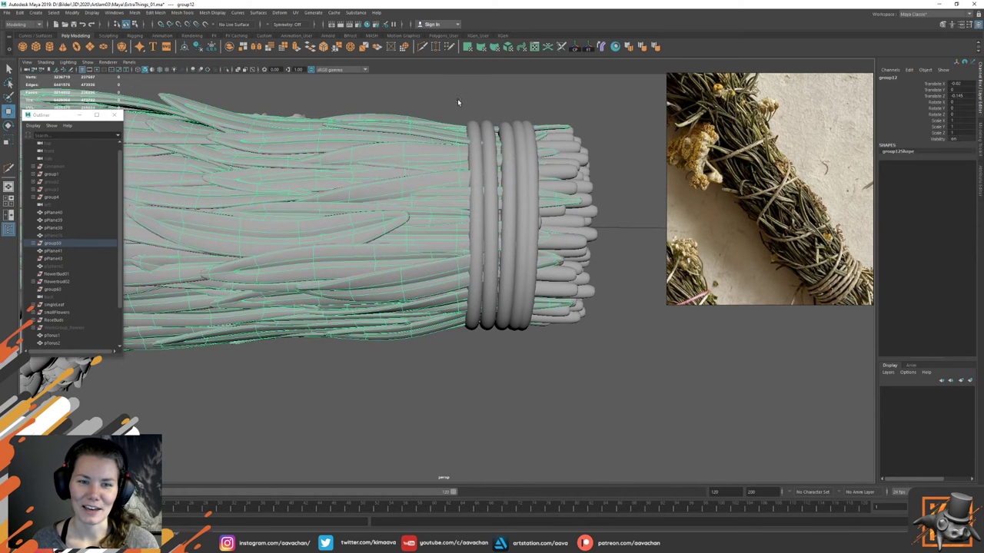
Step: Isolate the leaf between the flower cluster and the ropes, select its rope-side vertices, and lower them beneath the bindings
left_click(588, 118)
left_click_drag(589, 118, 421, 239, "alt")
left_click(498, 223)
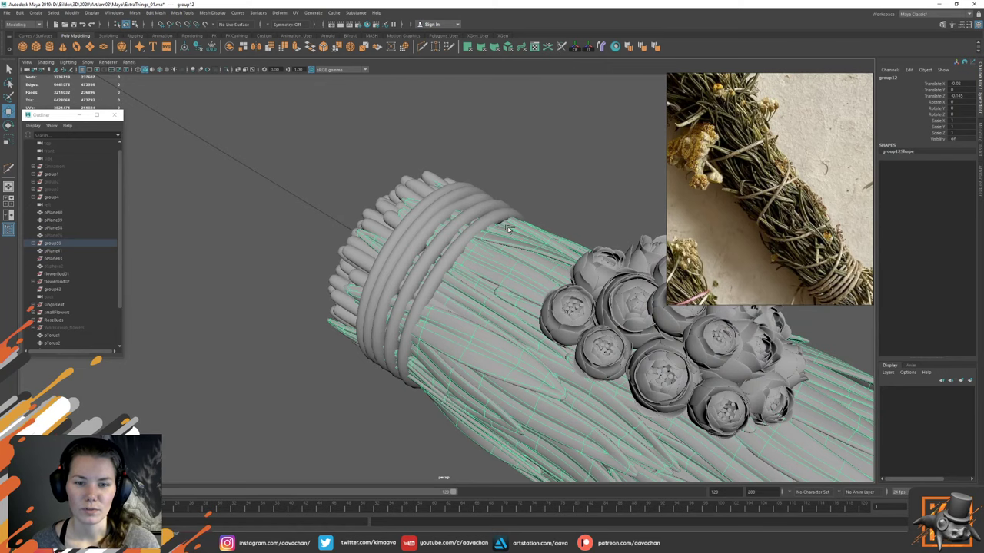
key("ctrl+1")
right_click_drag(526, 190, 525, 210)
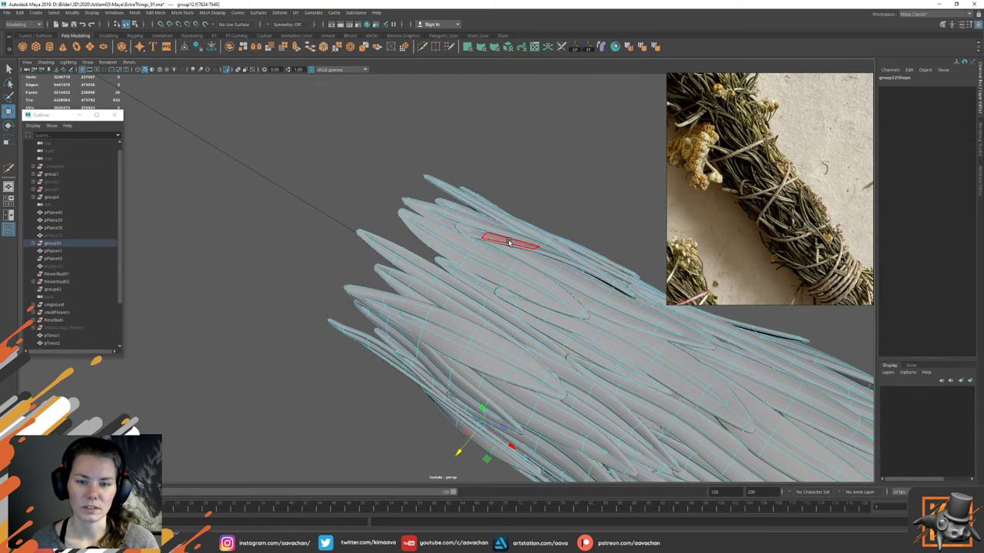
key("ctrl+1")
left_click_drag(508, 239, 438, 247, "alt")
right_click_drag(438, 247, 463, 259, "alt")
left_click_drag(463, 259, 468, 252, "alt")
left_click_drag(474, 287, 576, 209, "alt")
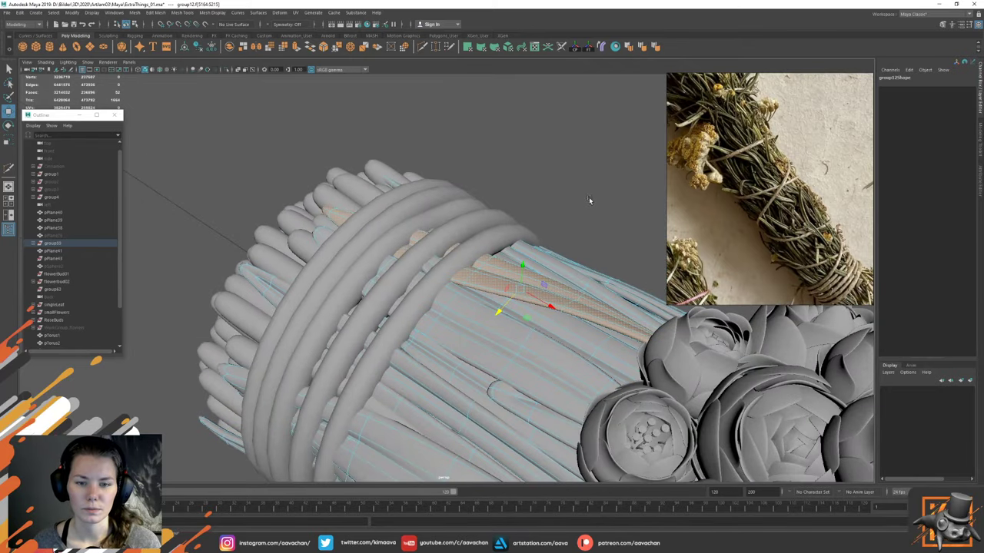
key("ctrl+1")
right_click_drag(567, 175, 527, 173)
left_click_drag(303, 175, 523, 317)
key("ctrl+1")
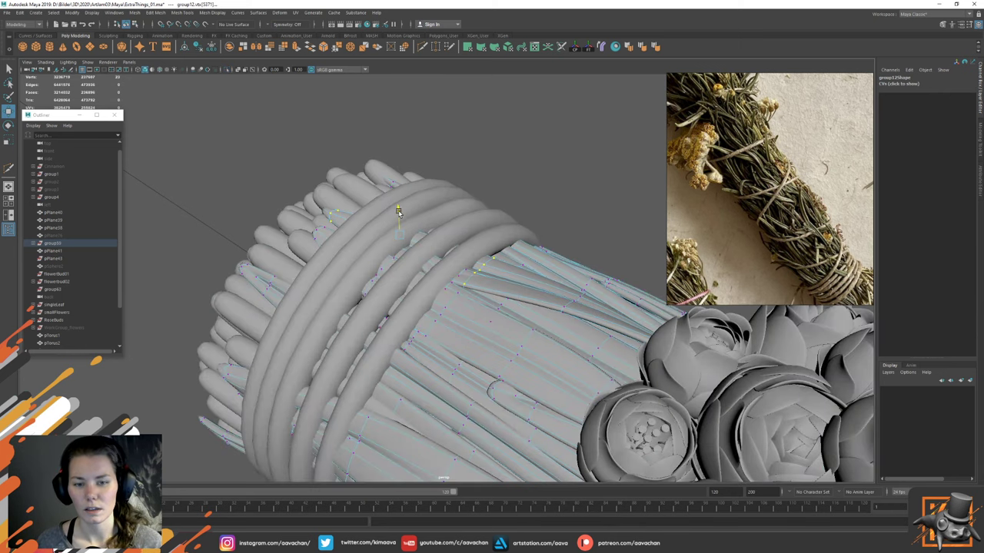
key("w")
Step: Isolate the neighbouring long leaf beside the flower cluster, select the vertices of its pointed rope-side tip, and lower them slightly
key("F11")
double_click(461, 291)
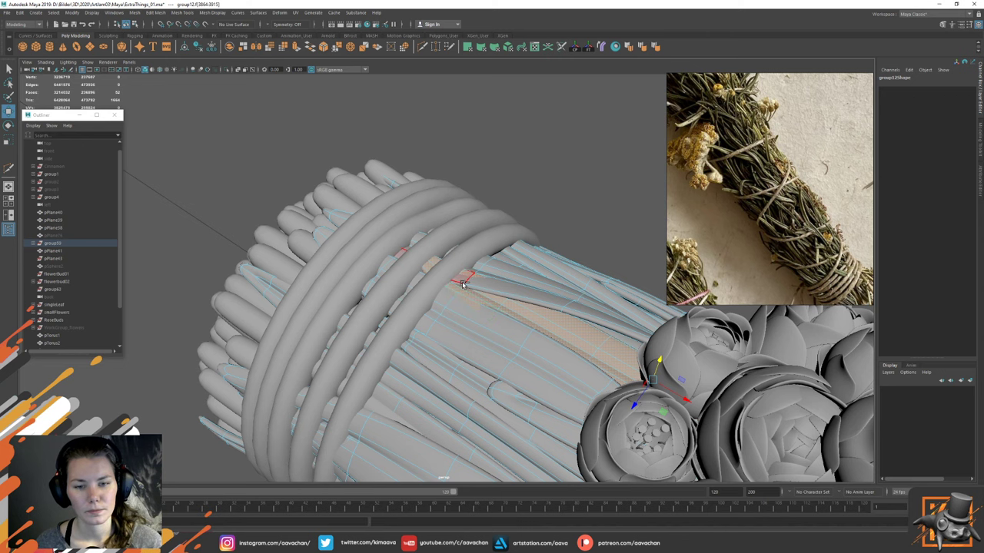
key("ctrl+1")
left_click_drag(329, 202, 453, 305)
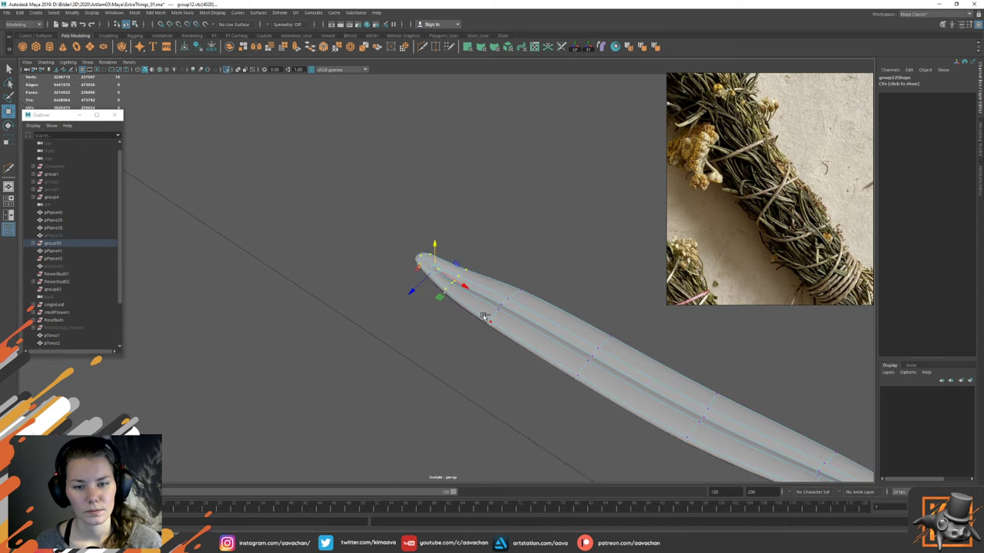
left_click_drag(438, 246, 438, 252)
right_click_drag(483, 289, 567, 241)
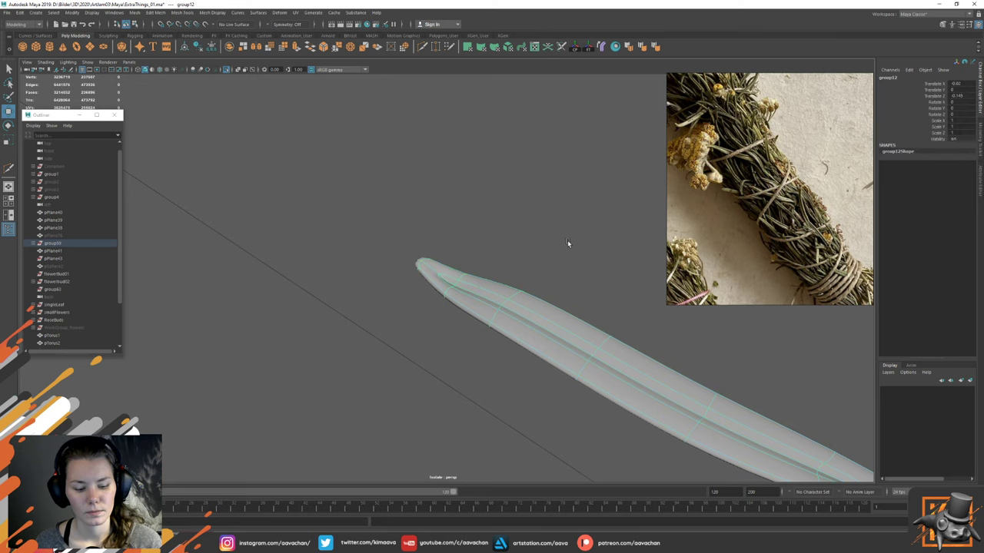
key("ctrl+1")
scroll(541, 305, "down", 8)
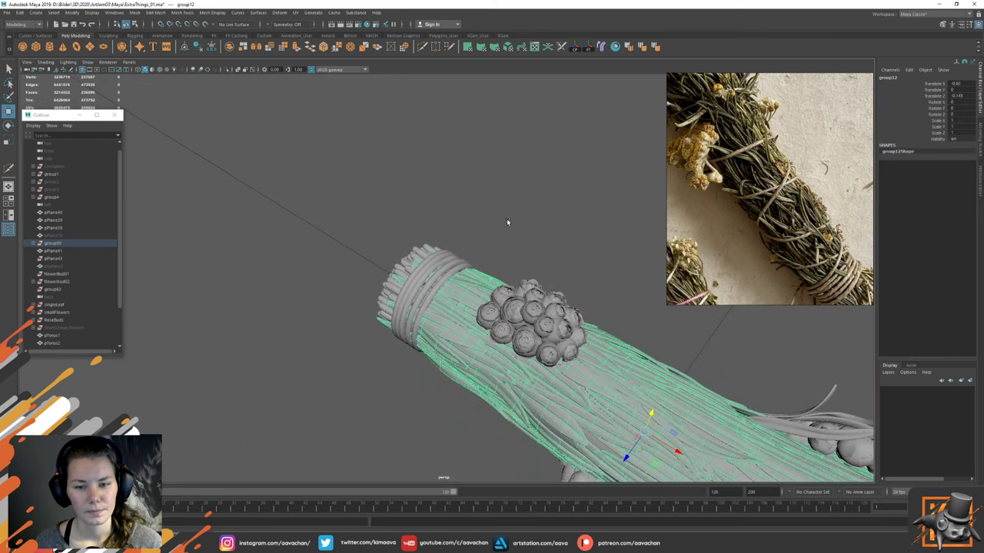
left_click(506, 220)
Step: Select the whole broad leaf running from above the flower cluster under the ropes and move it slightly down into the bundle
left_click_drag(506, 222, 551, 312, "alt")
left_click_drag(524, 269, 468, 263, "alt")
right_click_drag(468, 264, 707, 332, "alt")
right_click_drag(474, 295, 597, 331, "alt")
scroll(596, 331, "down", 10)
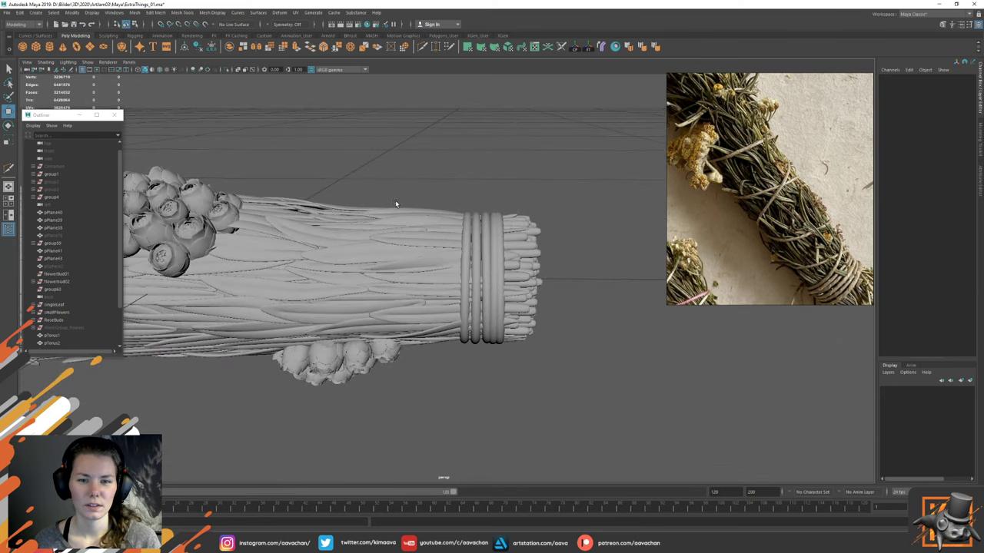
left_click_drag(530, 285, 431, 271, "alt")
right_click_drag(431, 271, 466, 260)
double_click(459, 274)
key("ctrl+1")
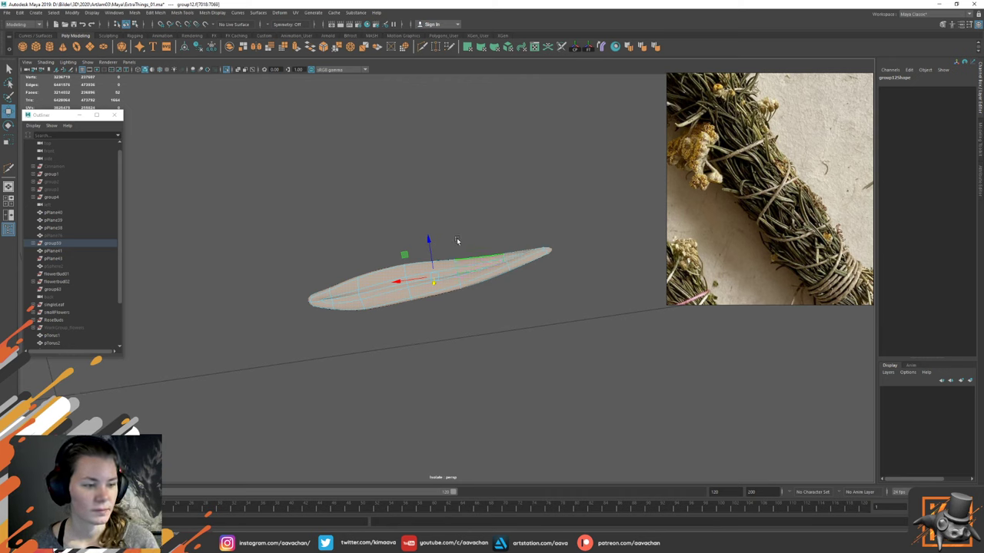
right_click_drag(459, 241, 491, 259, "alt")
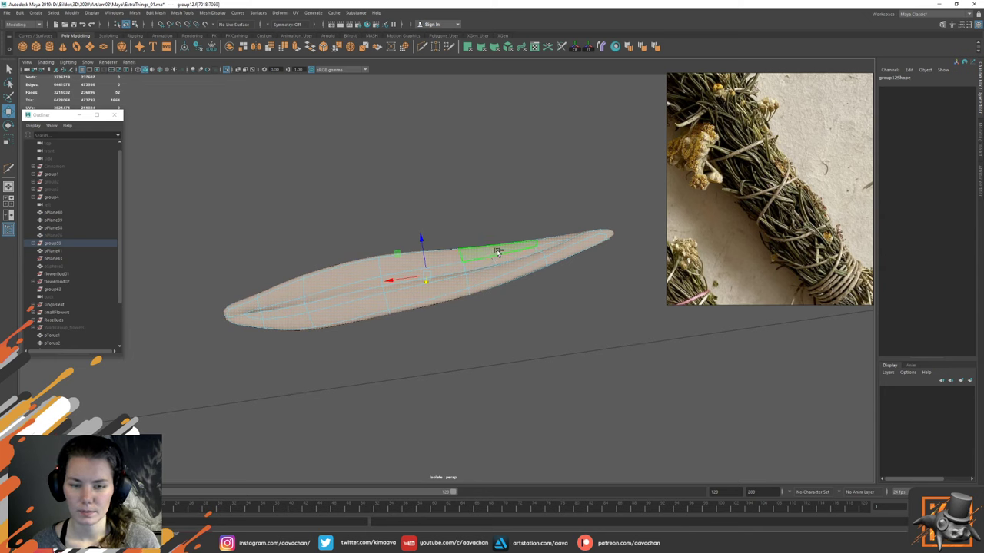
key("ctrl+1")
left_click_drag(421, 244, 421, 246)
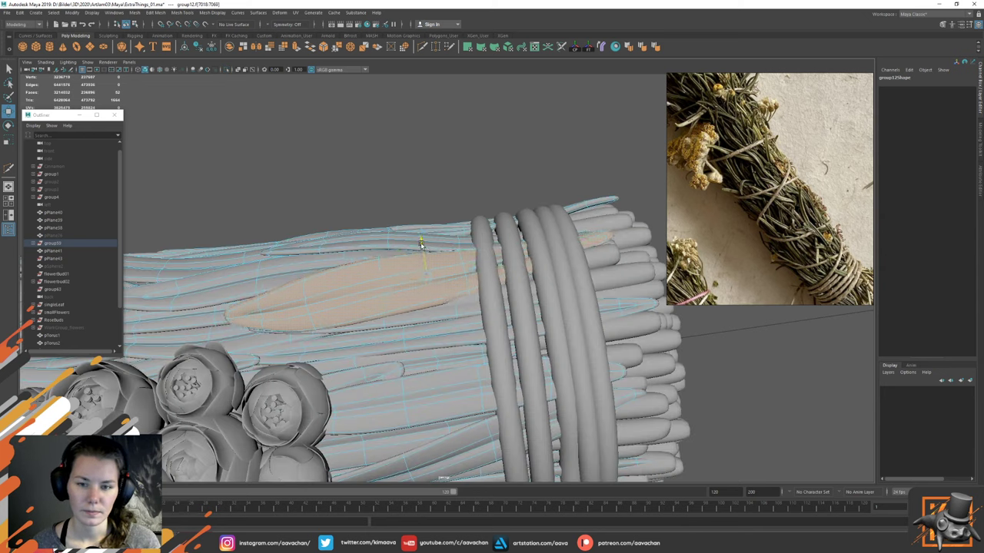
Step: Isolate the long wavy leaf behind the broad one, select the vertices of its rope-side end, and lower them slightly
left_click(468, 269)
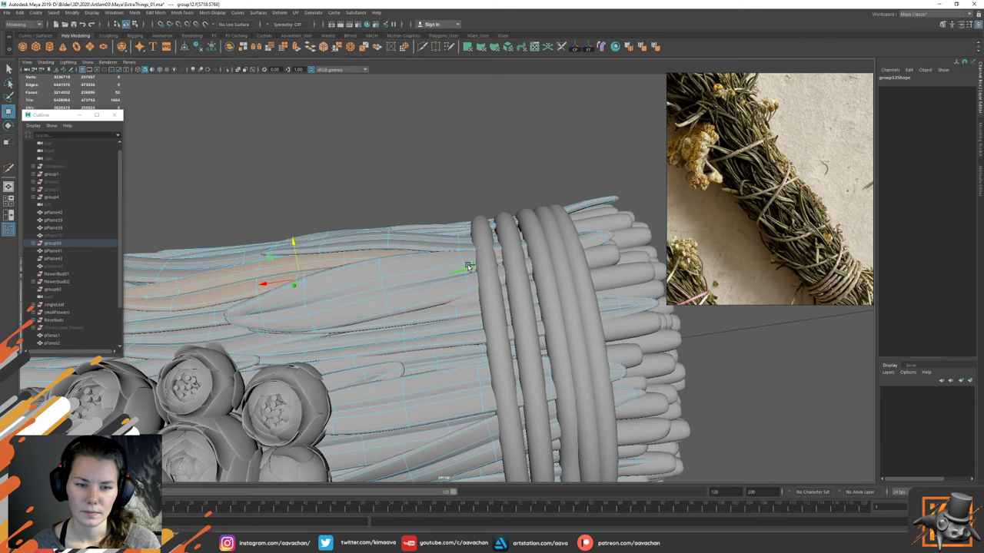
key("ctrl+1")
right_click_drag(505, 168, 434, 173)
left_click_drag(405, 204, 531, 302)
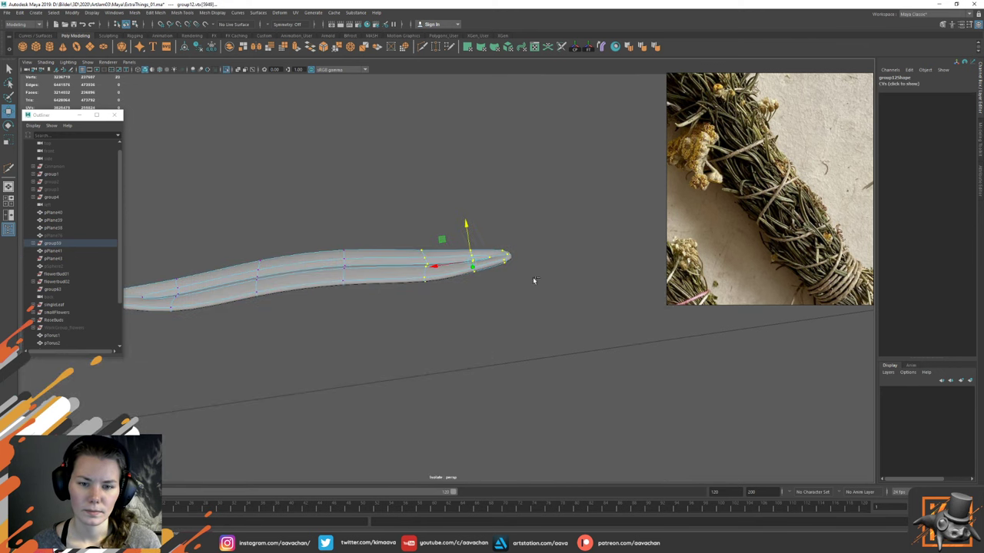
key("ctrl+1")
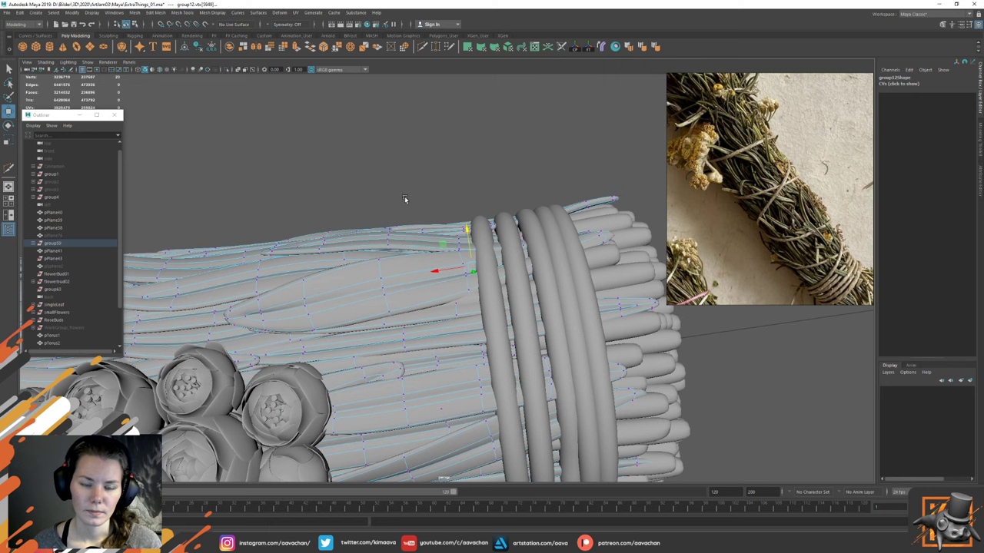
key("F8")
Step: Deselect the leaves and save the scene
scroll(421, 278, "down", 12)
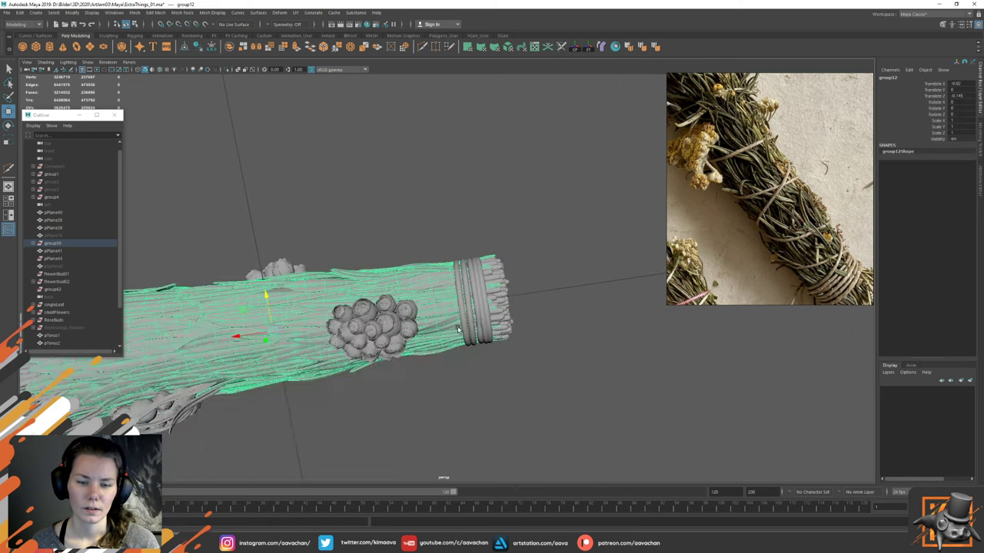
left_click(490, 247)
left_click_drag(489, 248, 476, 386, "alt")
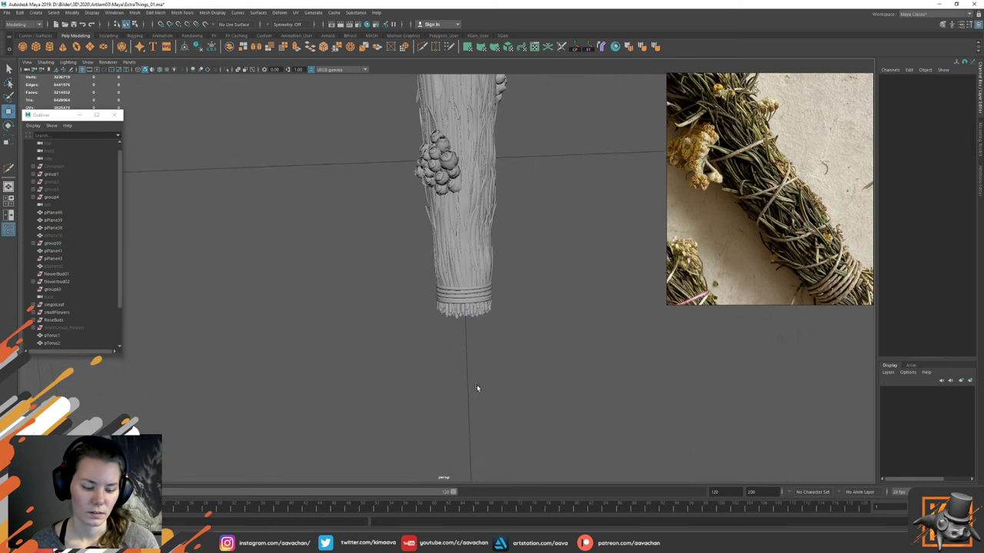
key("ctrl+s")
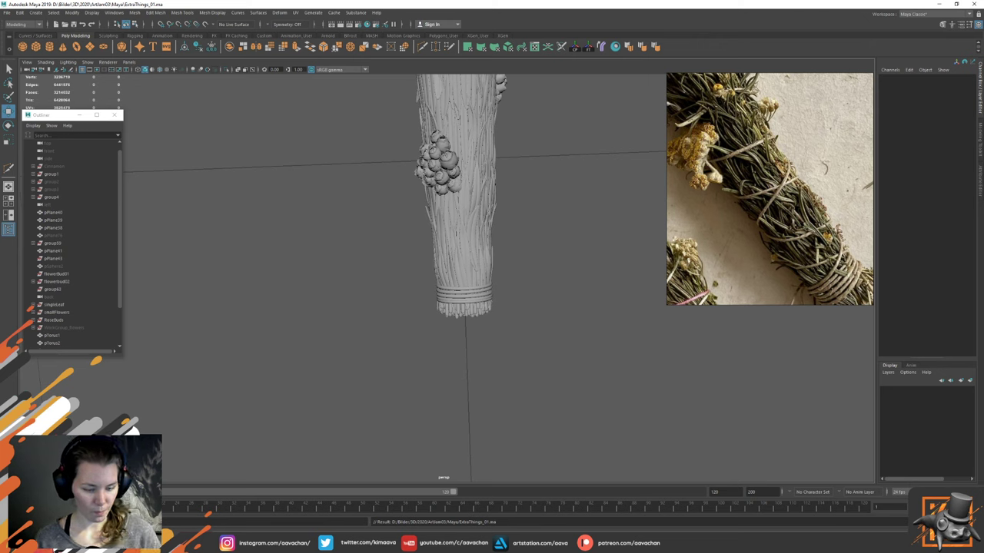
mouse_move(177, 545)
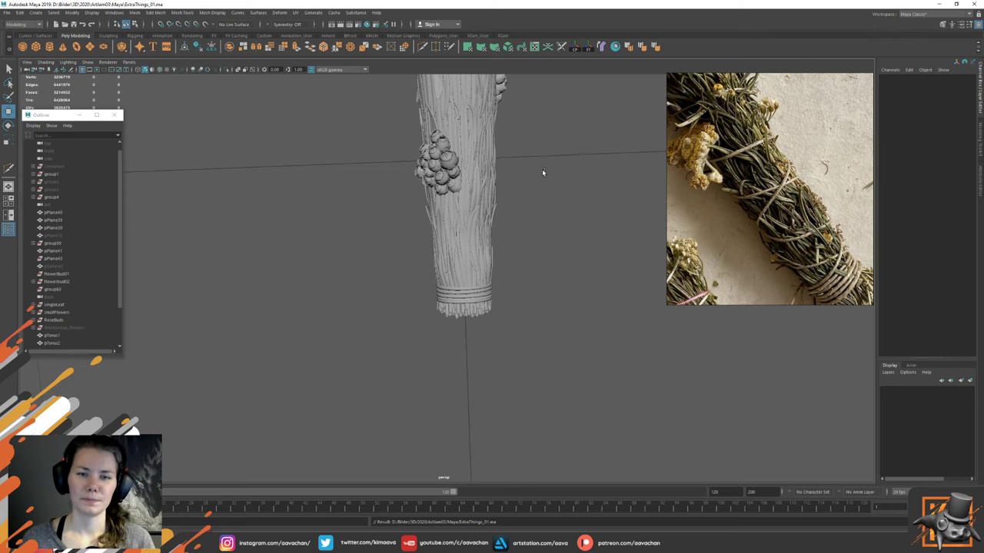
middle_click_drag(541, 173, 573, 285, "alt")
left_click_drag(547, 270, 507, 336, "alt")
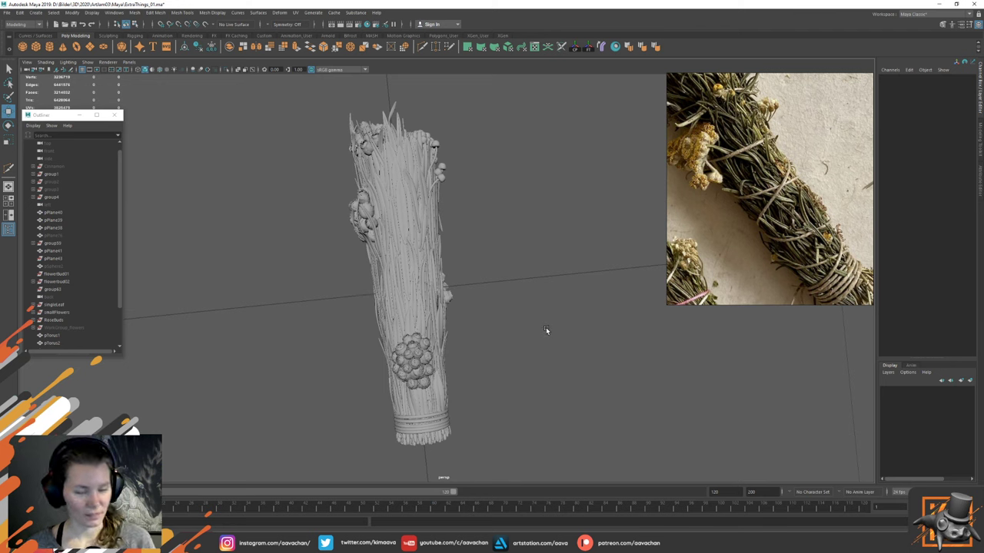
Step: Examine how the thin strings wrap around the herb bundles in the reference photo and compare them with the model
scroll(804, 233, "down", 4)
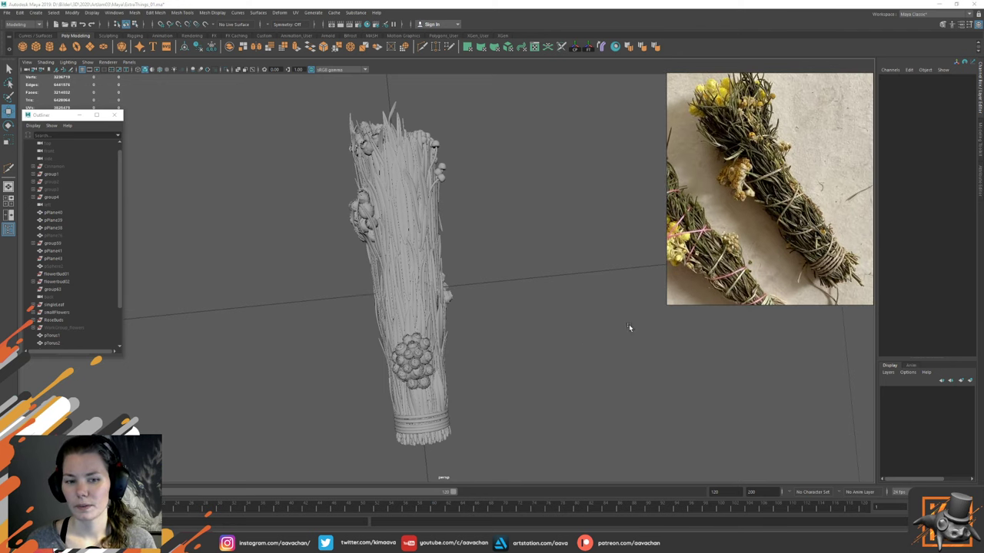
left_click_drag(629, 324, 537, 322, "alt")
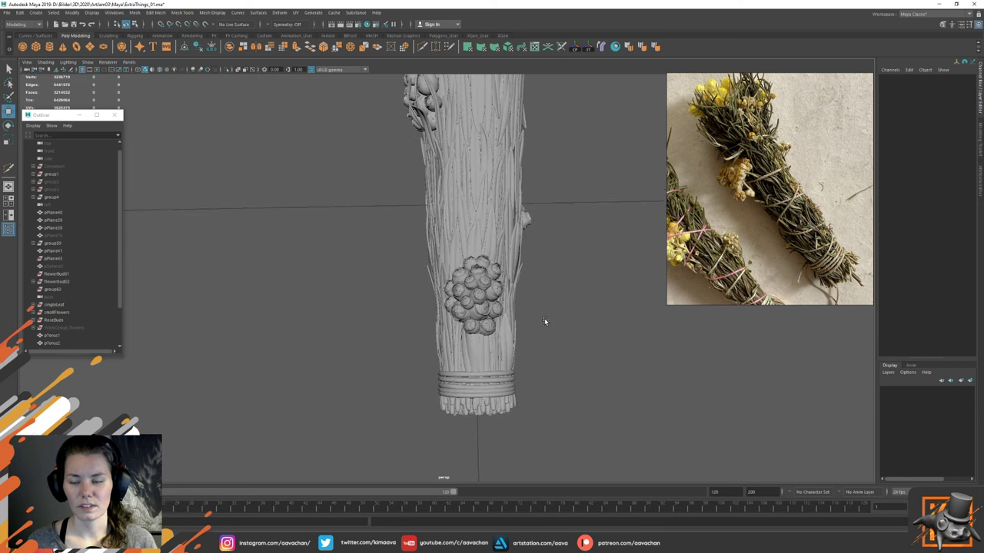
middle_click_drag(744, 254, 793, 226)
scroll(733, 231, "up", 2)
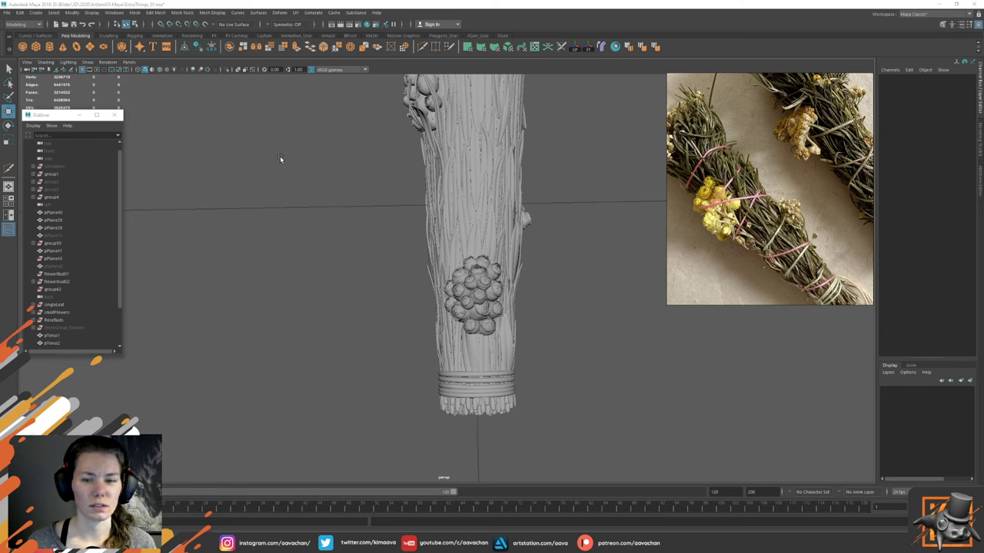
middle_click_drag(759, 239, 737, 204)
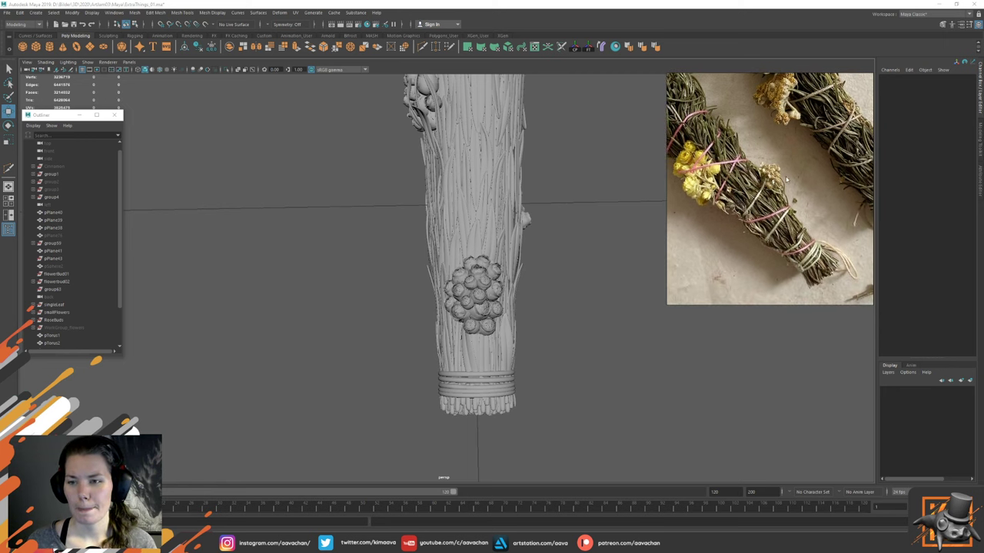
scroll(769, 188, "down", 2)
scroll(768, 203, "down", 2)
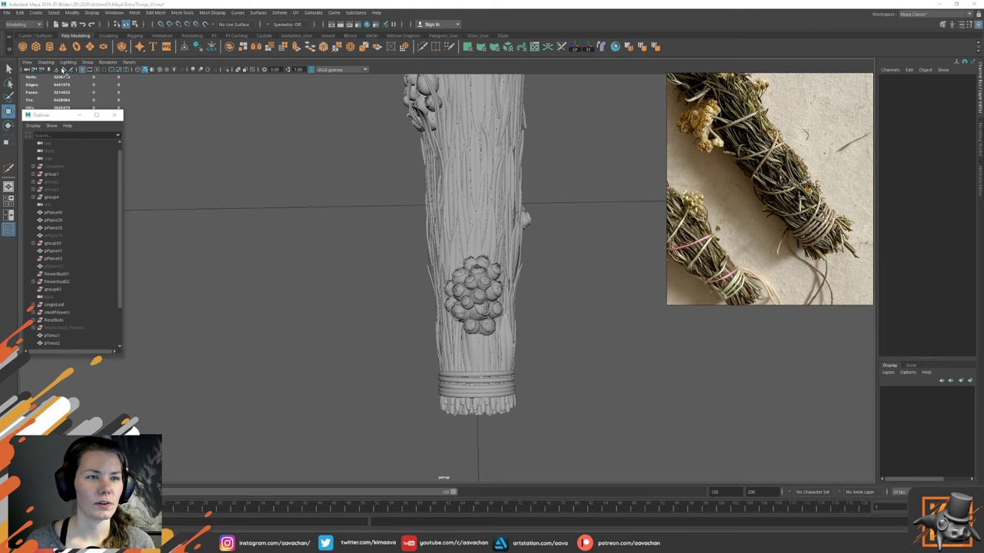
Step: Create a polygon cube, scale it uniformly down to about 0.004, and move it out beside the bundle
left_click(35, 47)
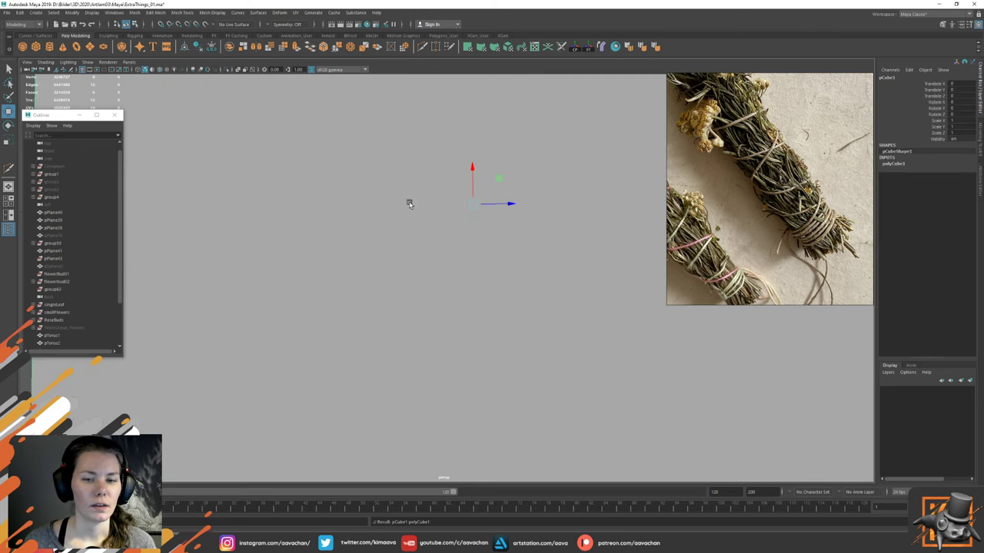
key("r")
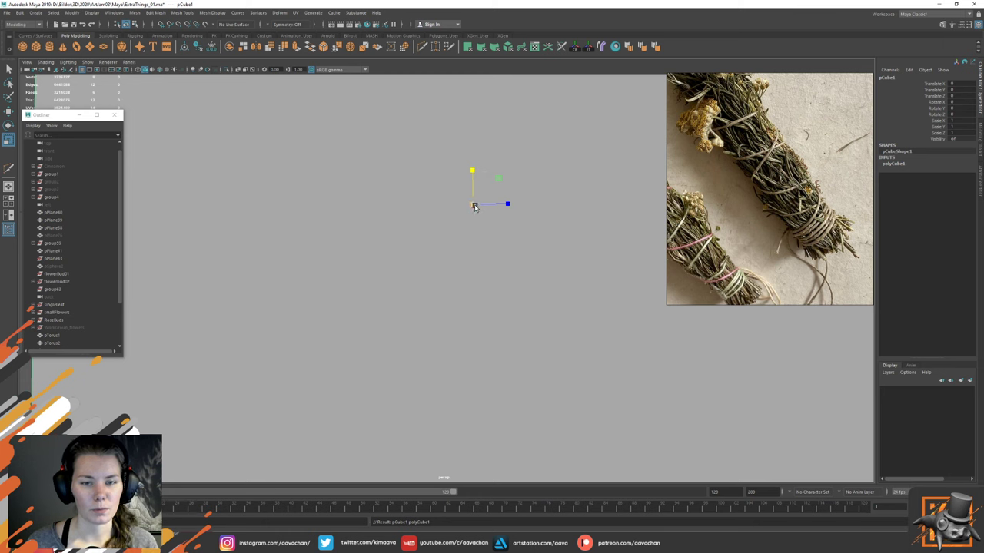
left_click_drag(474, 206, 15, 281)
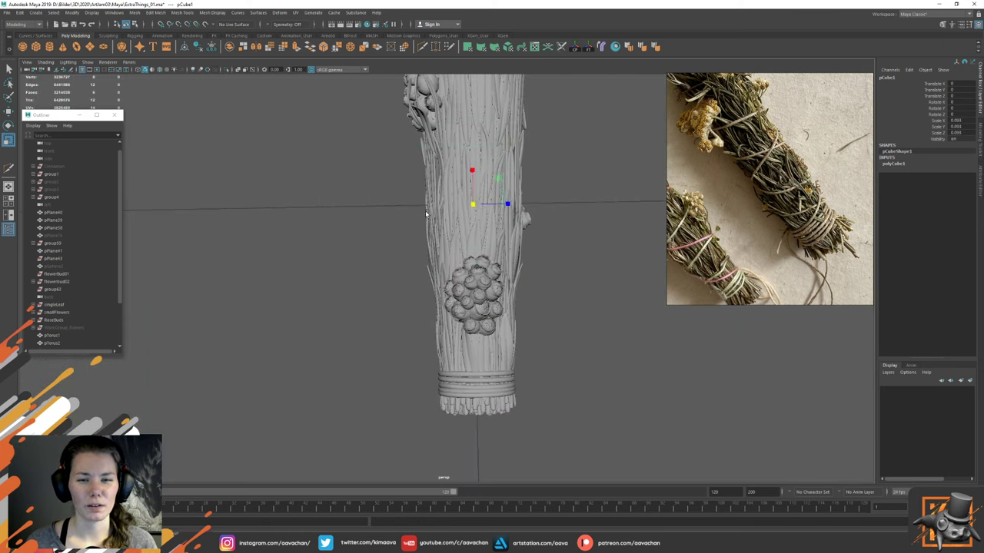
key("w")
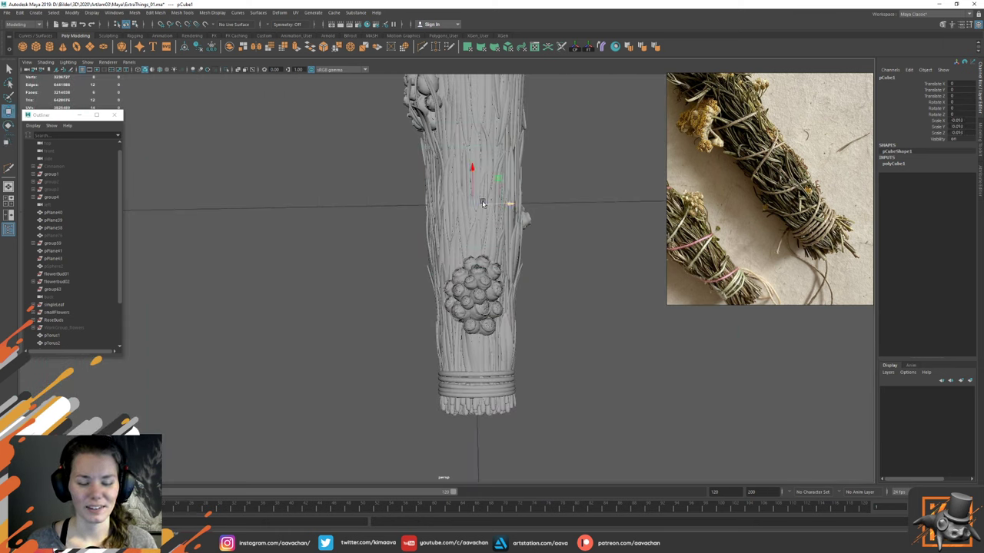
left_click_drag(478, 199, 559, 242)
key("r")
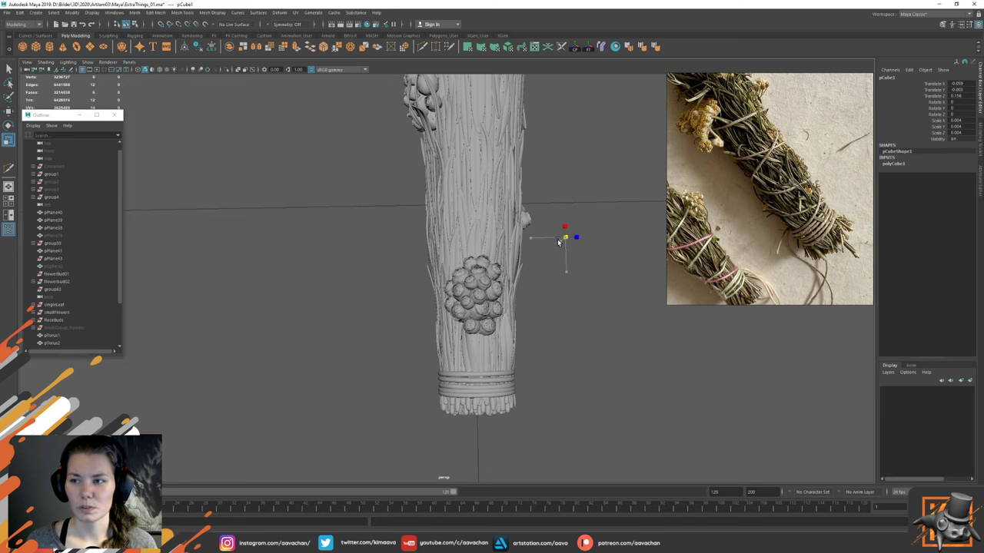
key("w")
Step: Move the tiny cube onto the bundle's surface at the upper edge of the rope binding below the flower cluster
right_click_drag(542, 229, 622, 287, "alt")
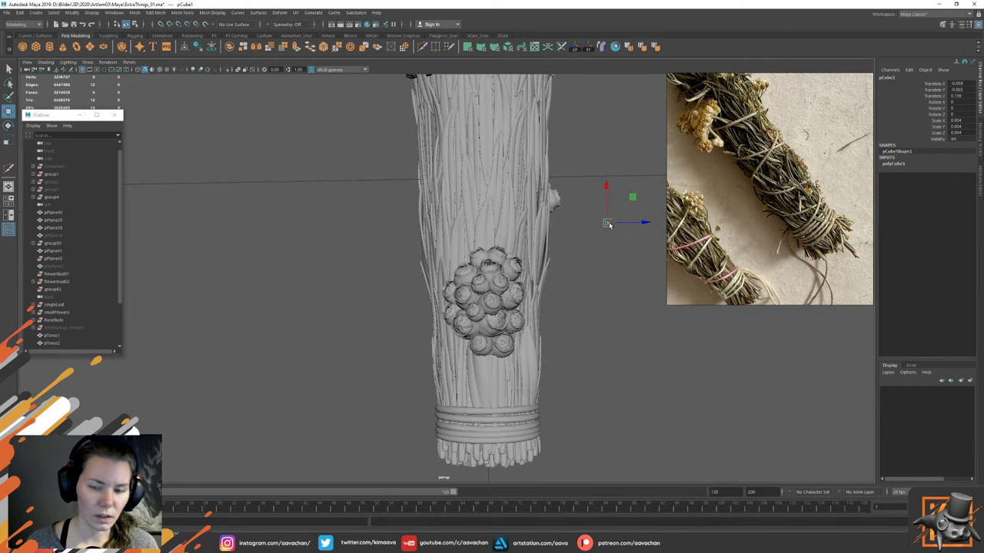
left_click_drag(607, 224, 511, 412)
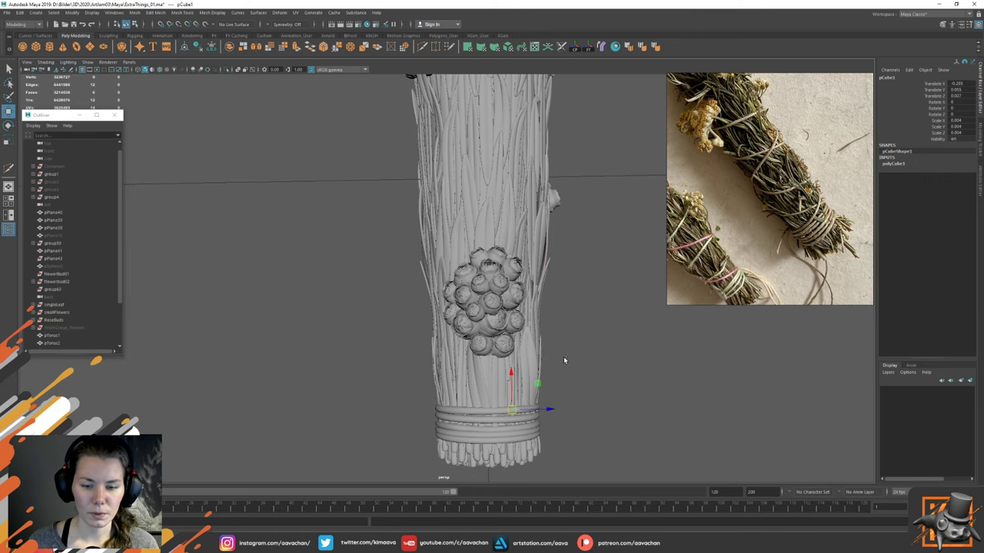
key("f")
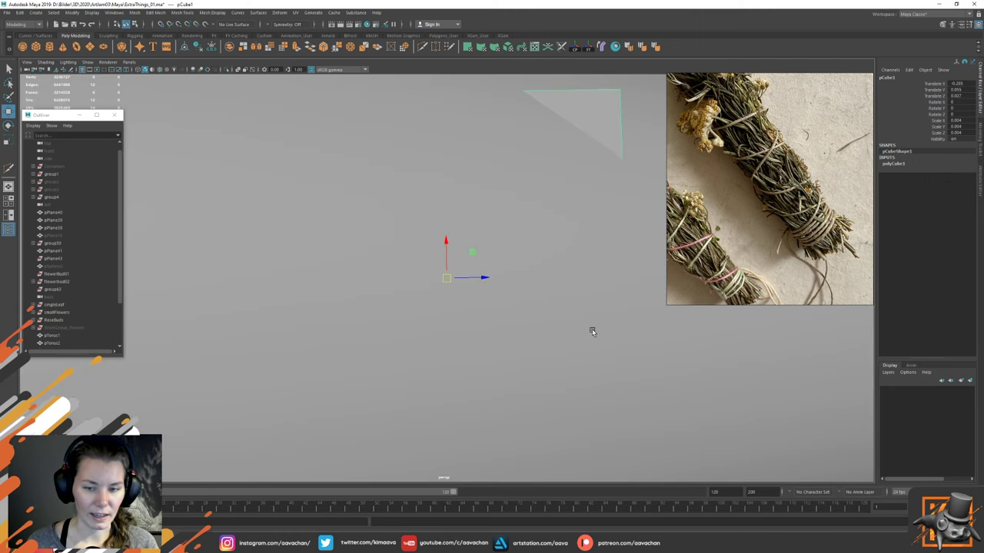
right_click_drag(591, 332, 530, 289, "alt")
left_click_drag(532, 287, 444, 297, "alt")
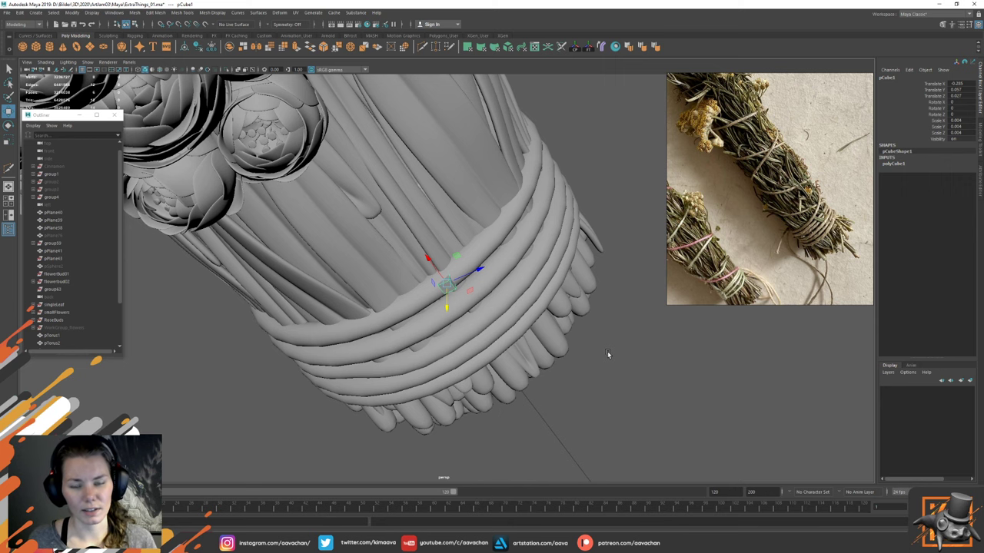
left_click_drag(607, 354, 486, 320, "alt")
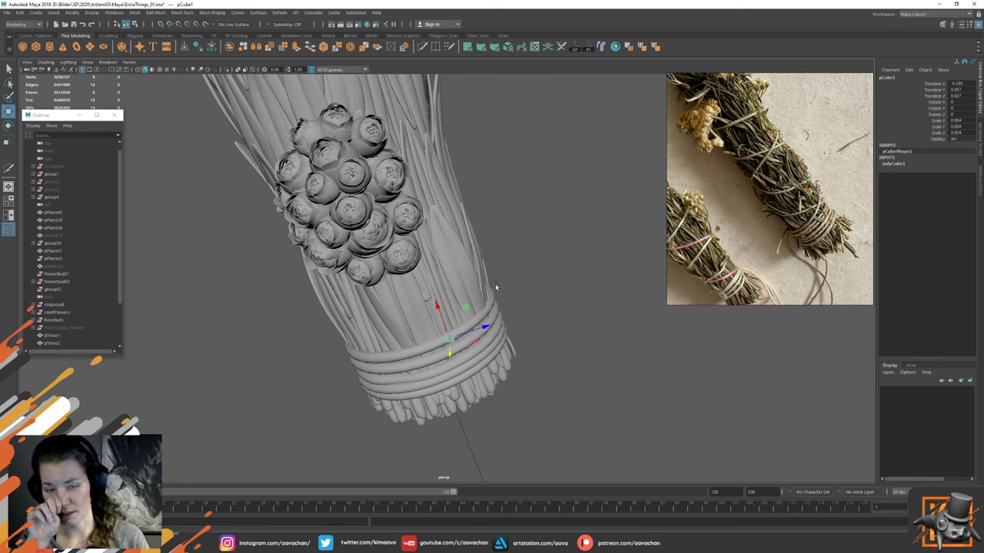
Step: Duplicate the tiny cube and place the copy on the leaves just above the ropes, further around the bundle
key("ctrl+d")
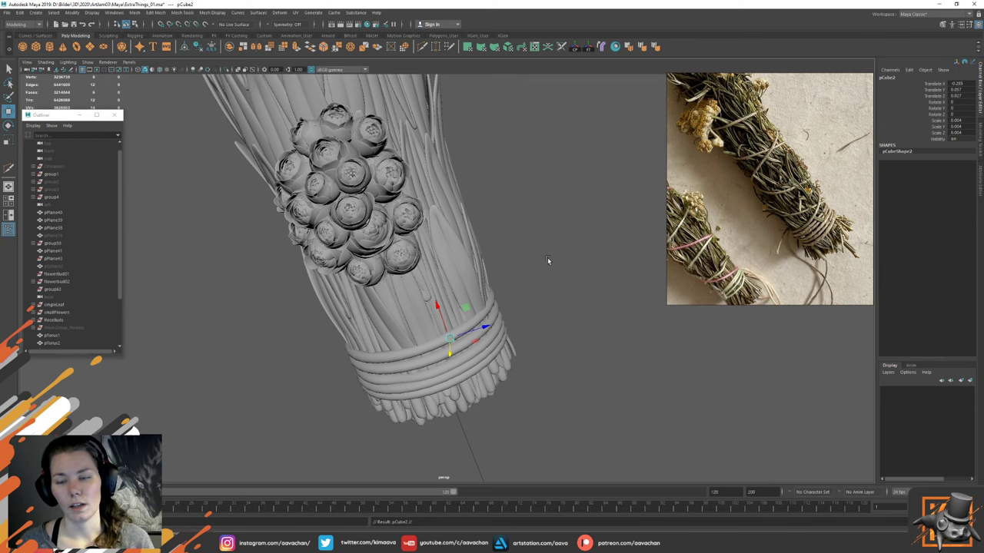
scroll(725, 223, "up", 2)
left_click_drag(555, 227, 543, 284, "alt")
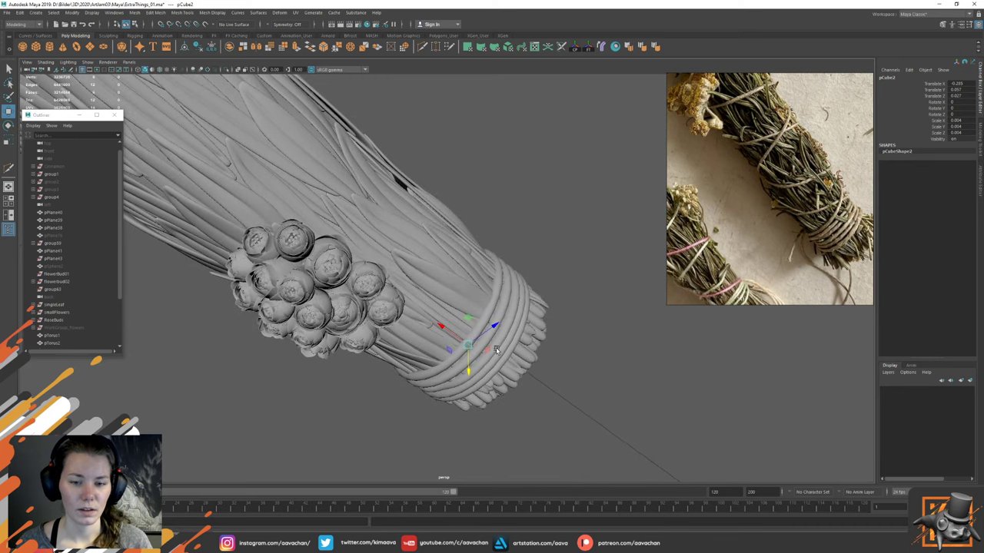
left_click_drag(483, 350, 363, 288)
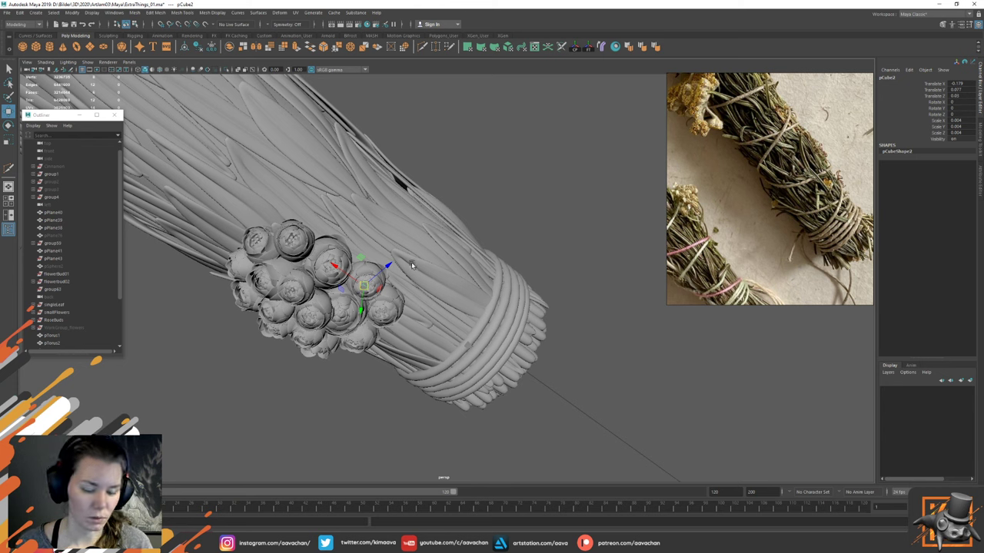
left_click_drag(360, 288, 555, 266)
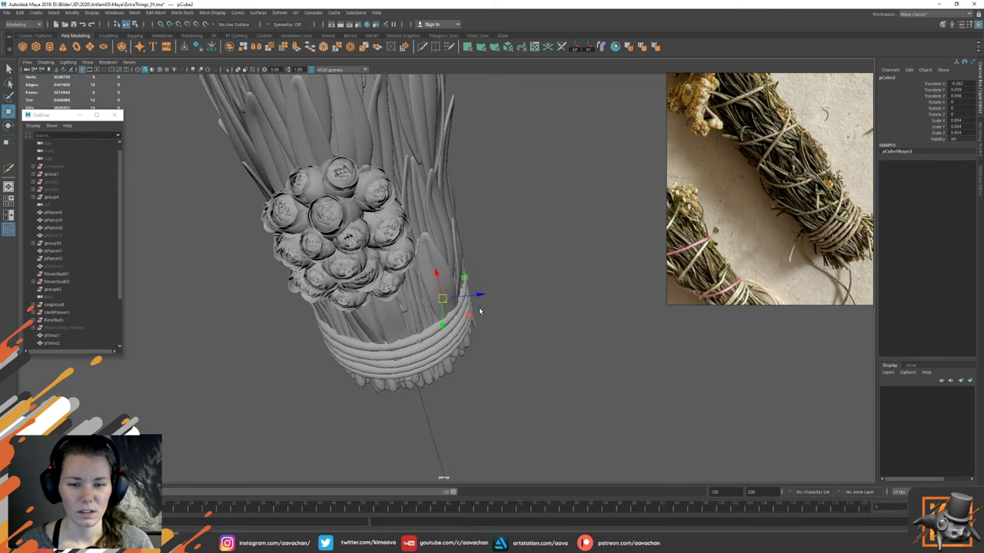
left_click_drag(478, 295, 477, 297)
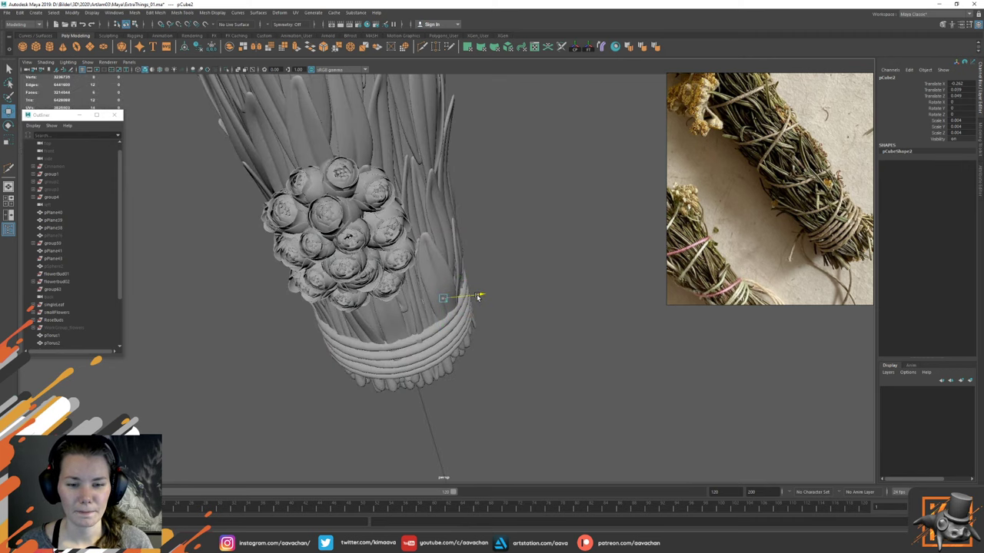
key("f")
right_click_drag(560, 331, 493, 297, "alt")
left_click_drag(493, 307, 473, 298, "alt")
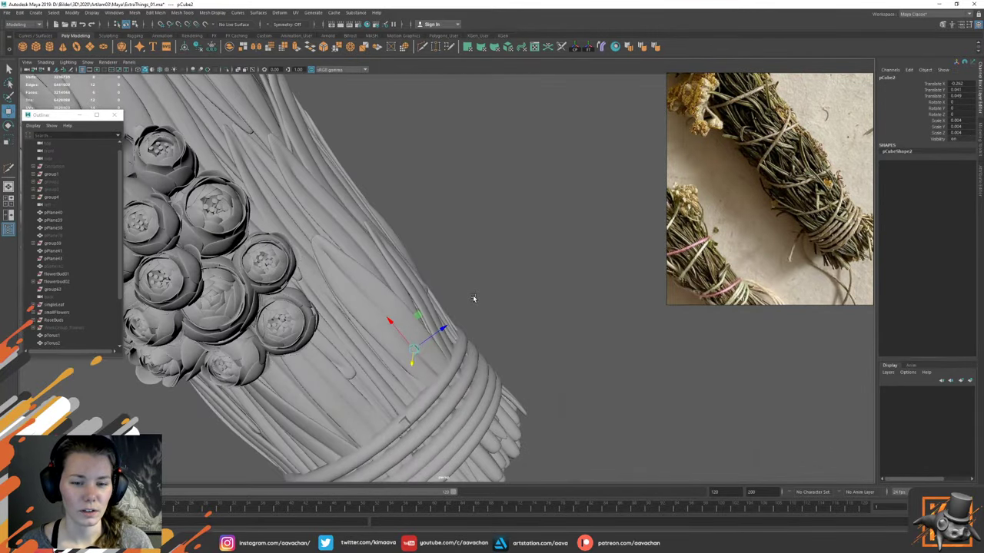
Step: Duplicate the second cube and place the third one further around the bundle and farther from the ropes
left_click_drag(412, 283, 474, 298, "alt")
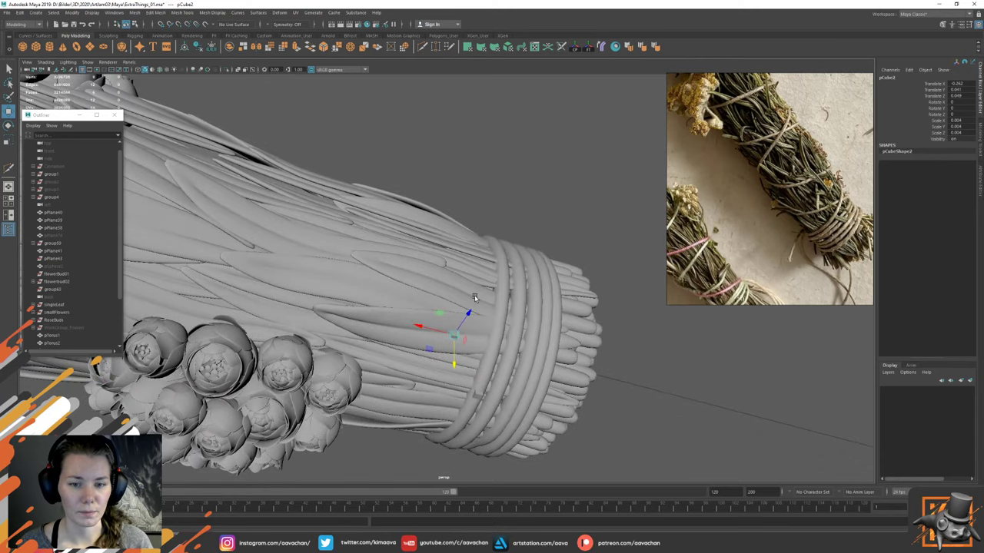
left_click(451, 334)
left_click_drag(451, 334, 374, 232)
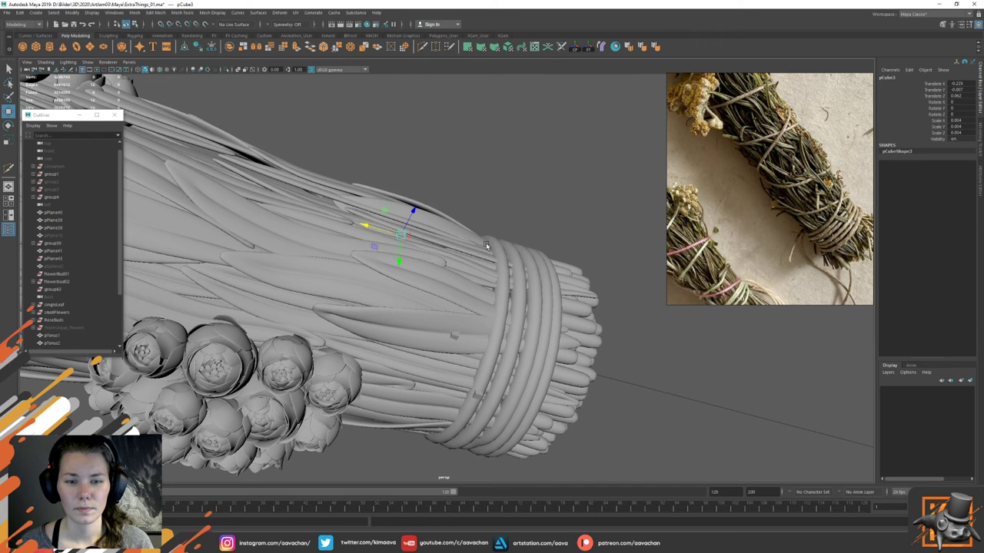
mouse_move(487, 245)
left_mouse_down("alt")
mouse_move(488, 316)
mouse_move(520, 235)
mouse_move(499, 266)
mouse_move(494, 244)
mouse_move(495, 263)
left_mouse_up("alt")
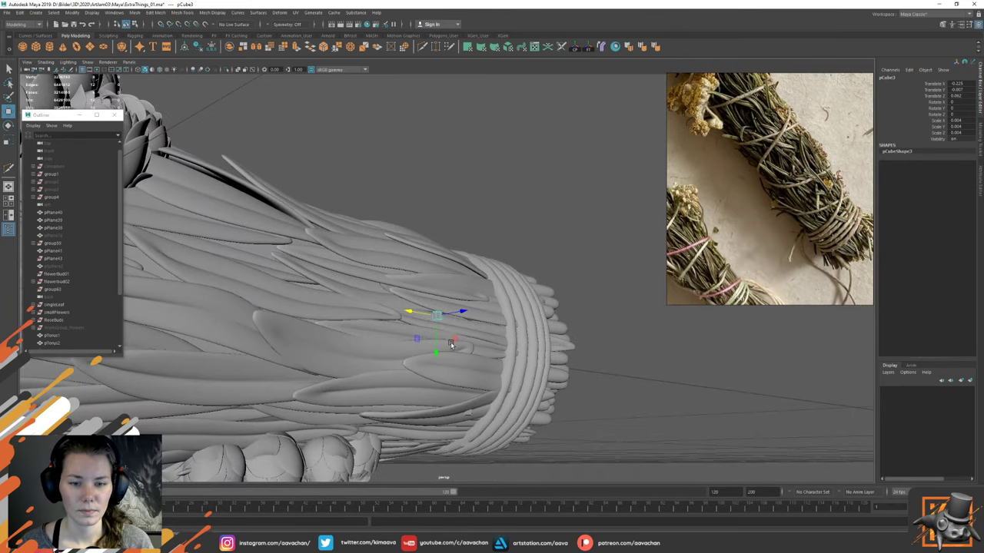
Step: Duplicate the third cube and continue the spiral by placing the fourth further around and up the bundle's side
key("ctrl+d")
left_click_drag(453, 339, 385, 232)
key("f")
right_click_drag(462, 298, 415, 230, "alt")
left_click_drag(553, 296, 418, 300, "alt")
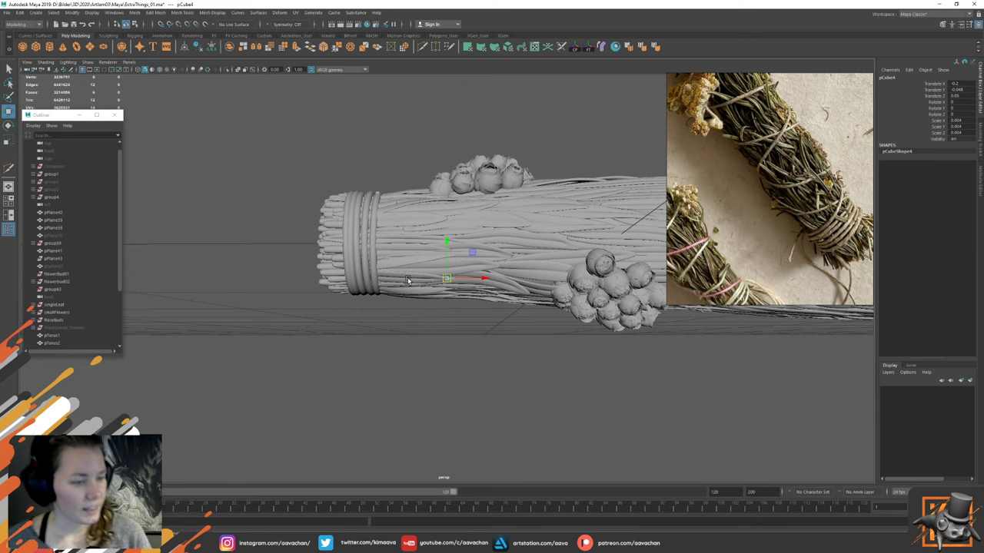
right_click_drag(513, 279, 567, 322, "alt")
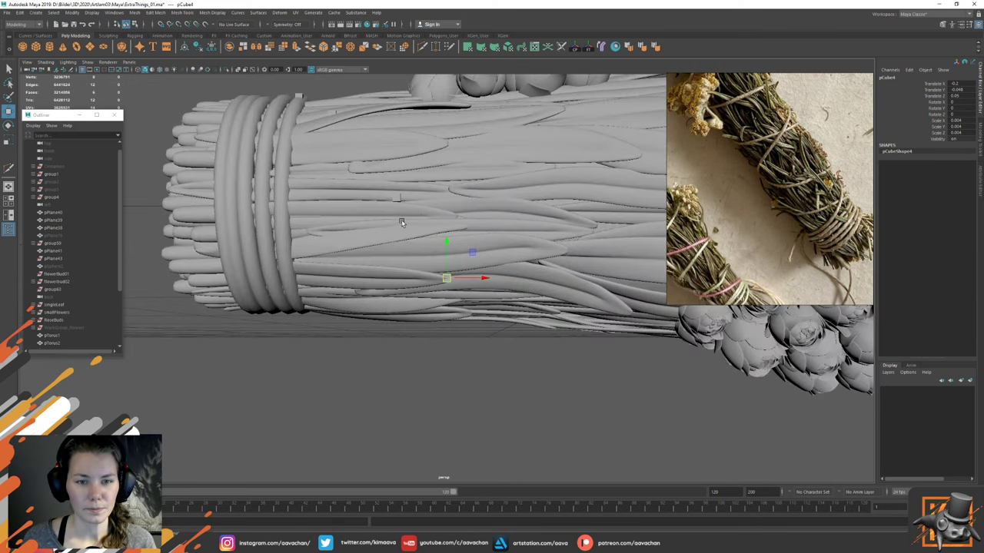
right_click_drag(443, 266, 415, 230, "alt")
left_click_drag(415, 222, 405, 236, "alt")
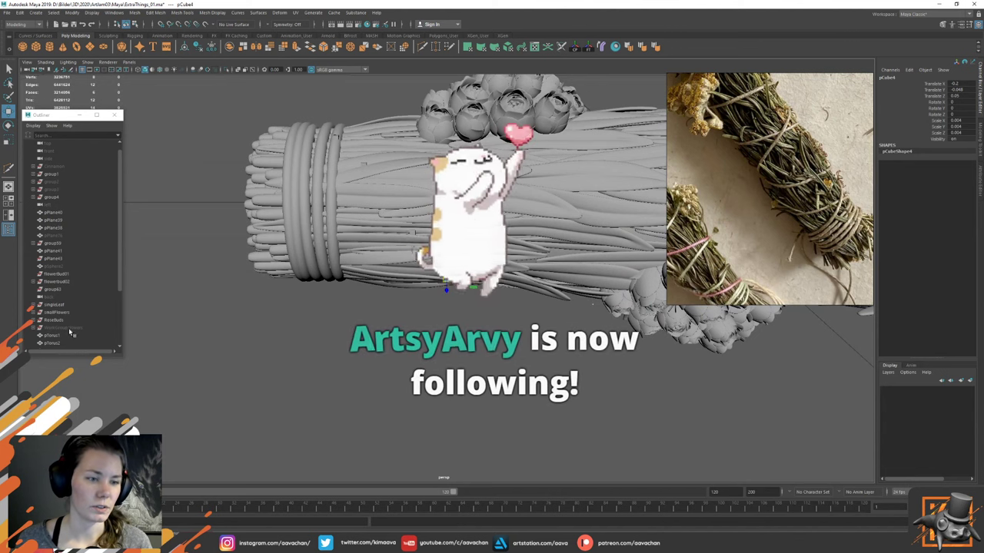
Step: Create a new Lambert material for the four cubes in Hypershade and set its colour to magenta
scroll(70, 331, "down", 4)
left_click(54, 306, "shift")
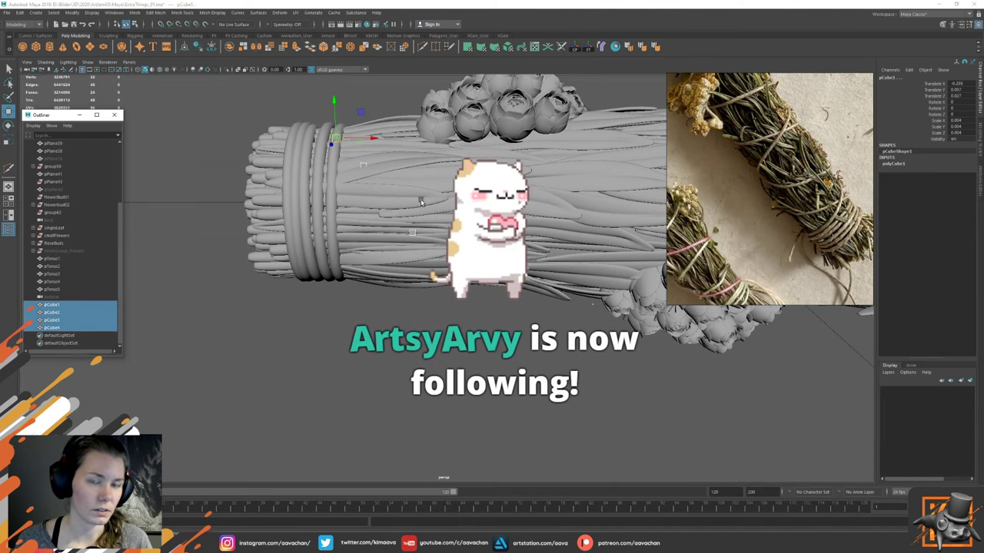
left_click(615, 47)
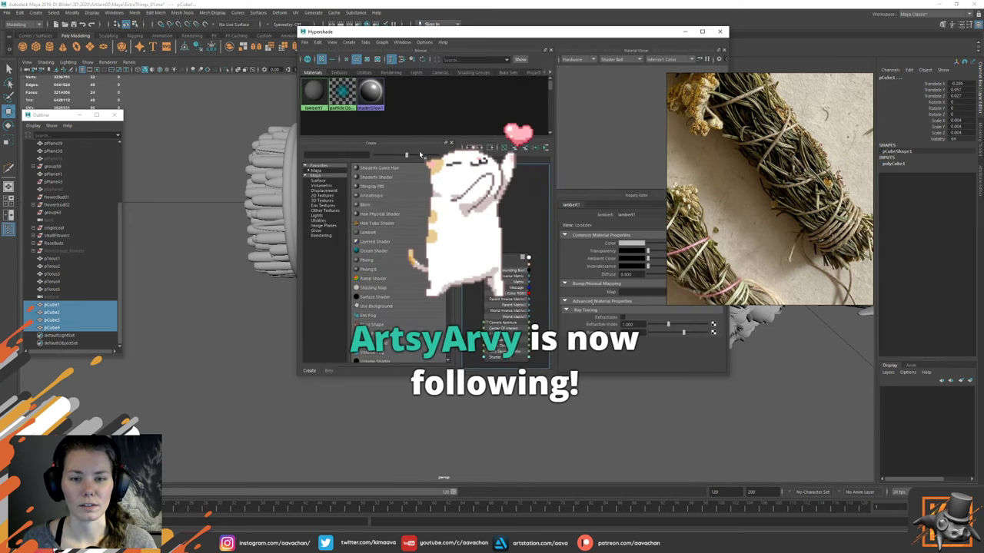
left_click(368, 310)
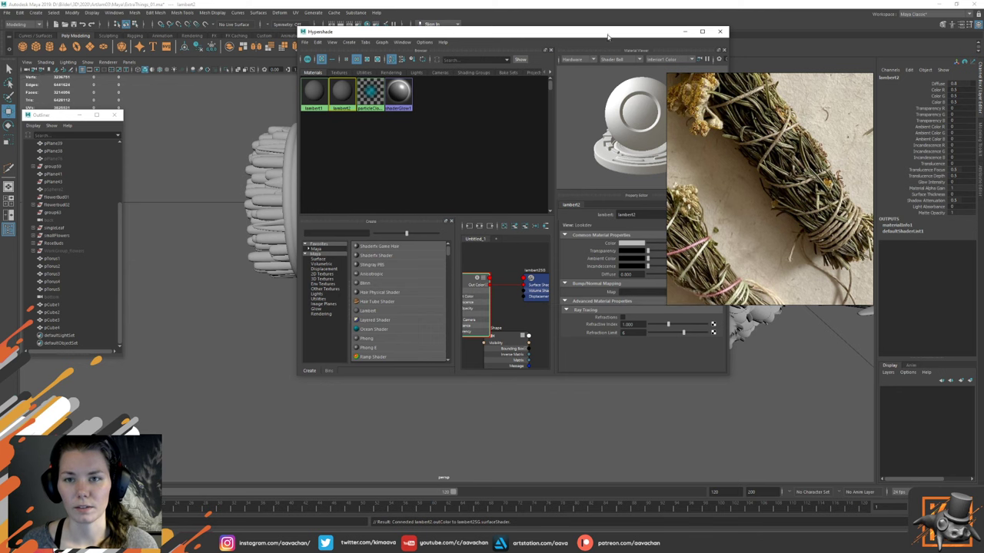
left_click_drag(582, 34, 500, 39)
left_click(550, 242)
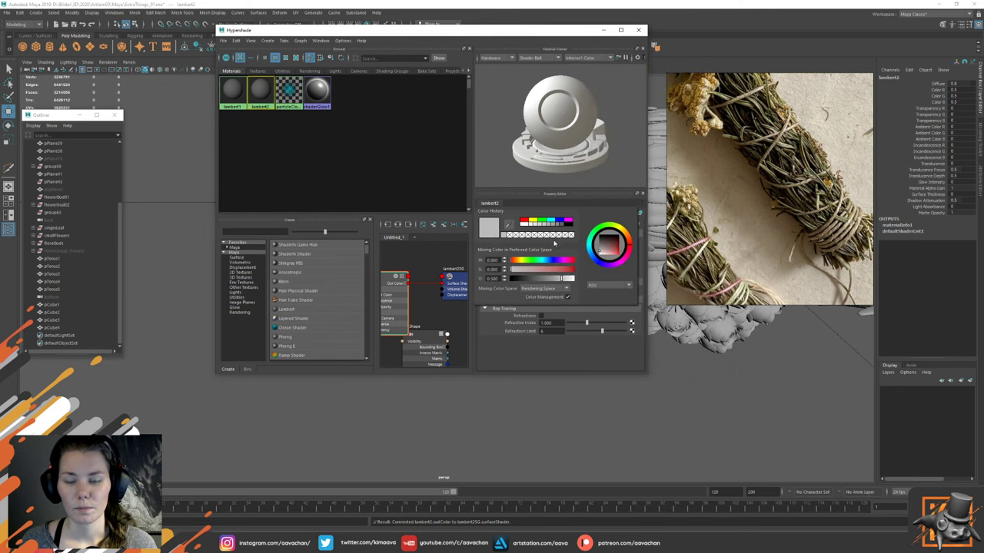
left_click(614, 255)
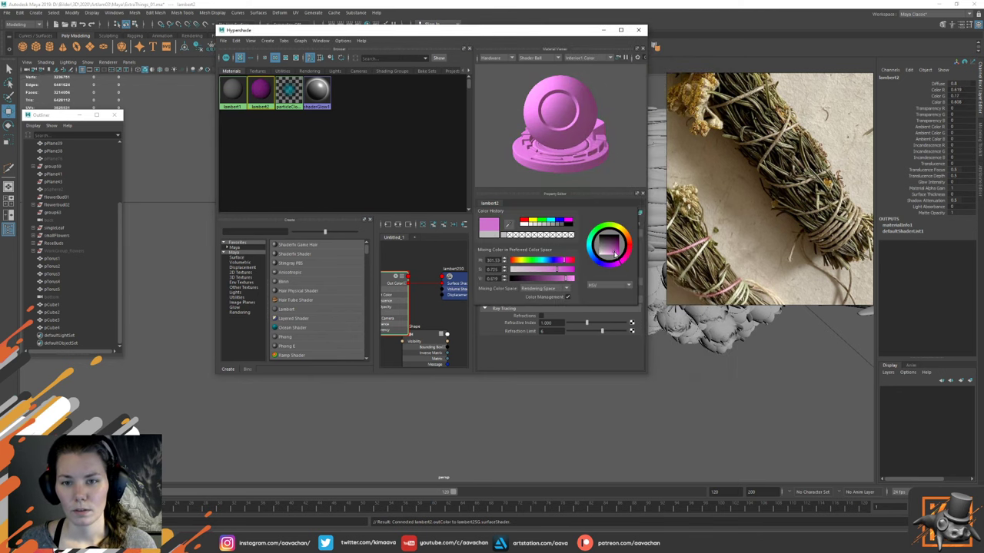
left_click(638, 30)
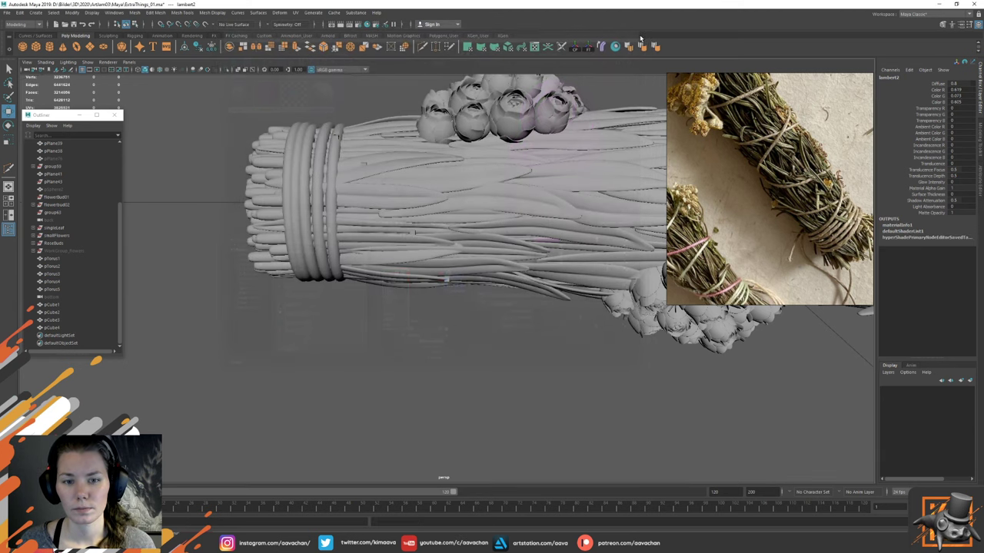
Step: Assign the magenta lambert2 material to all four guide cubes and minimise Hypershade
left_click(615, 46)
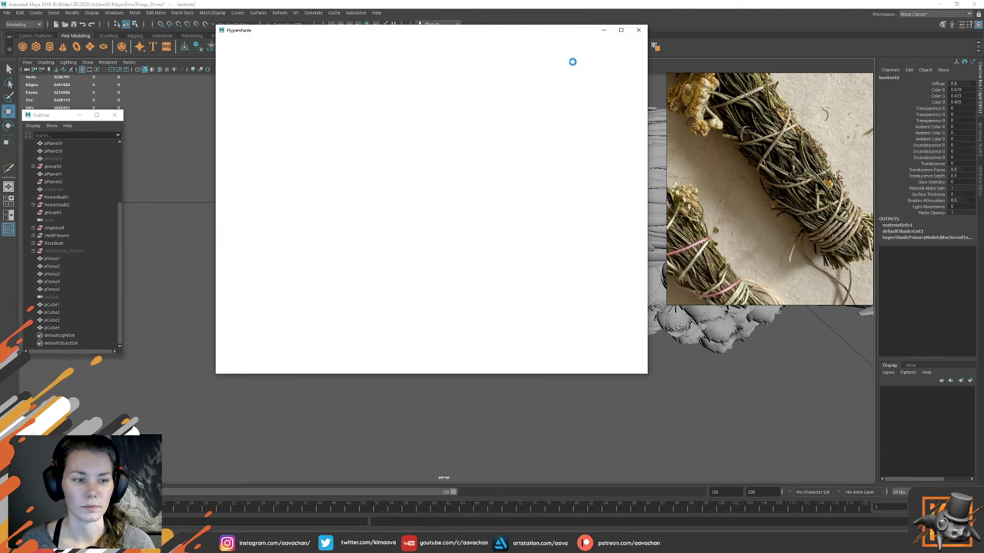
left_click(58, 305)
left_click(52, 328, "shift")
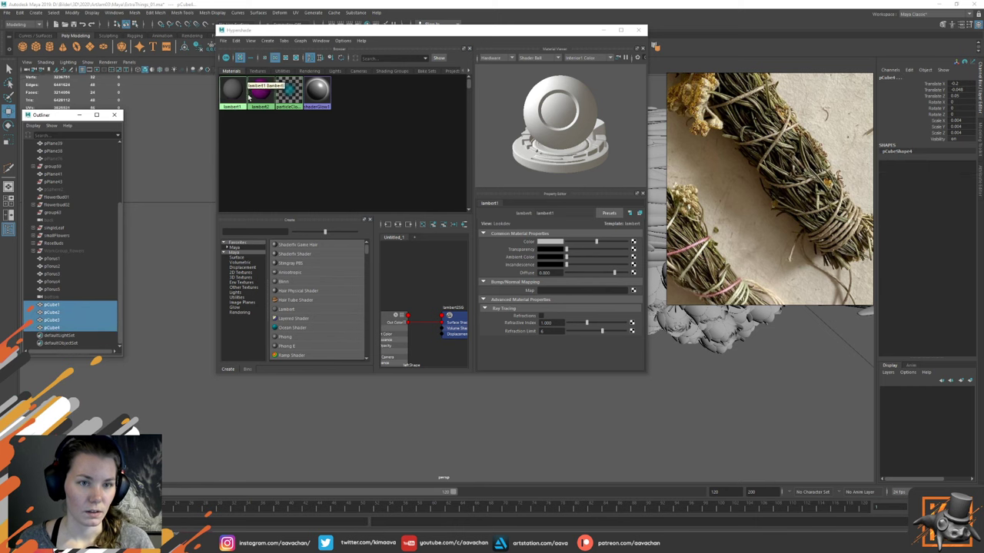
right_click_drag(254, 94, 255, 75)
left_click(604, 32)
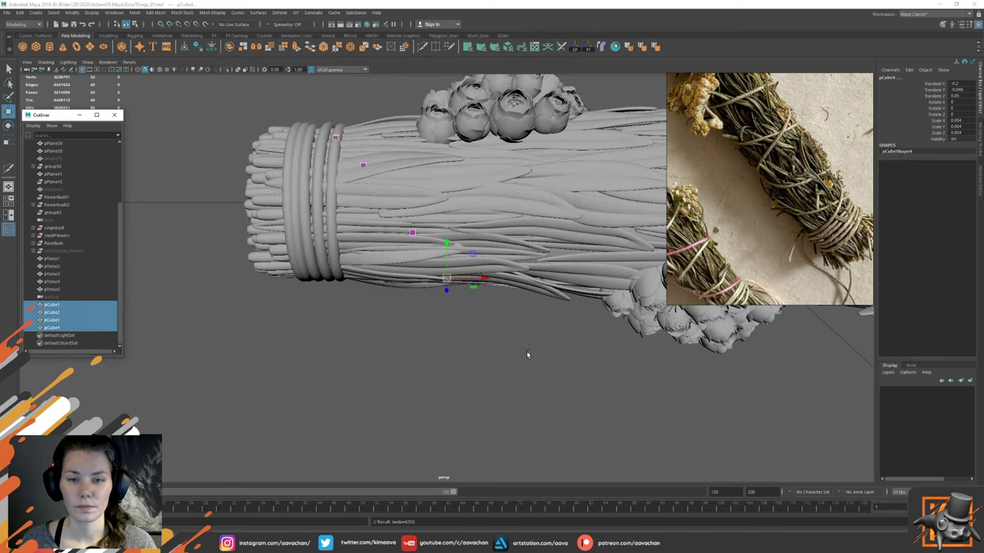
left_click(527, 354)
Step: Duplicate the fourth cube and place the fifth further around the bundle's side, continuing the spiral
right_click_drag(523, 289, 406, 166, "alt")
left_click_drag(405, 166, 459, 159, "alt")
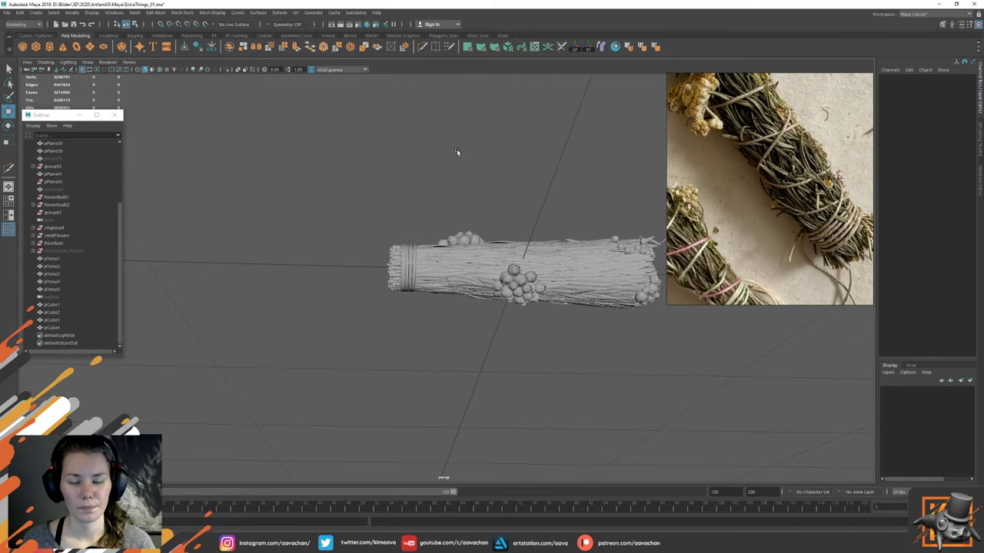
right_click_drag(456, 149, 736, 333, "alt")
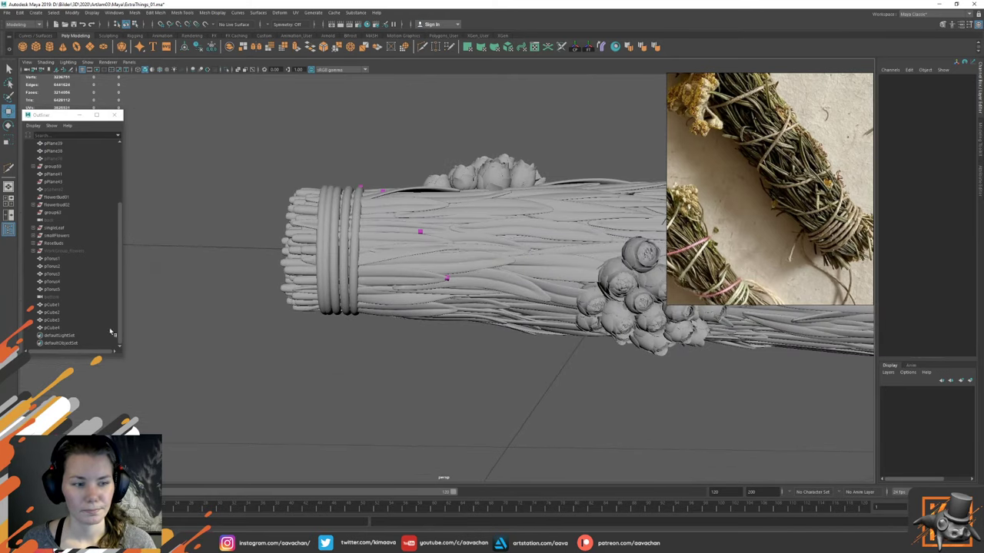
left_click(63, 329)
left_click_drag(444, 289, 428, 302, "alt")
key("ctrl+d")
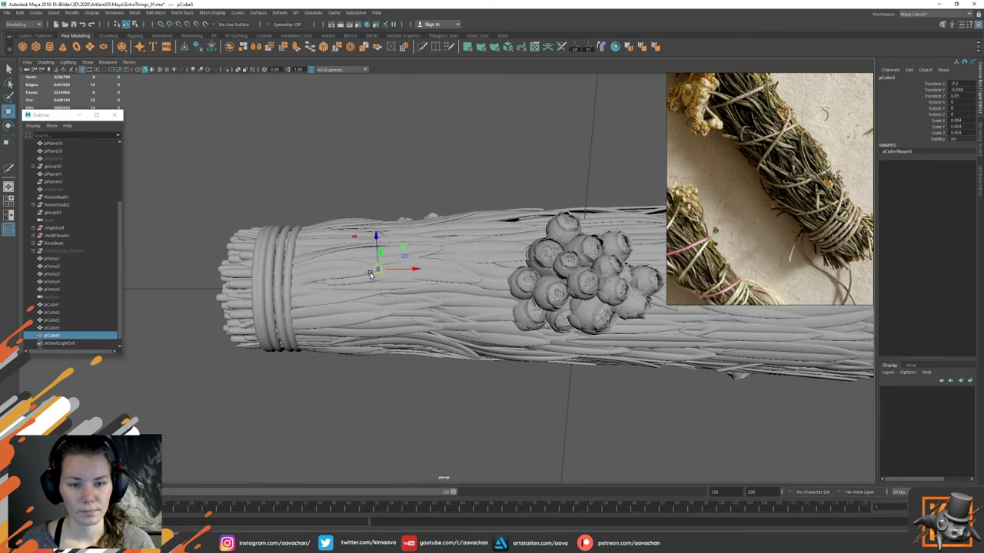
mouse_move(428, 301)
middle_mouse_down()
mouse_move(439, 304)
mouse_move(429, 312)
middle_mouse_up()
Step: Duplicate the fifth cube and place the sixth on the leaves further around the bundle and farther from the ropes
left_click_drag(429, 312, 442, 283, "alt")
key("ctrl+d")
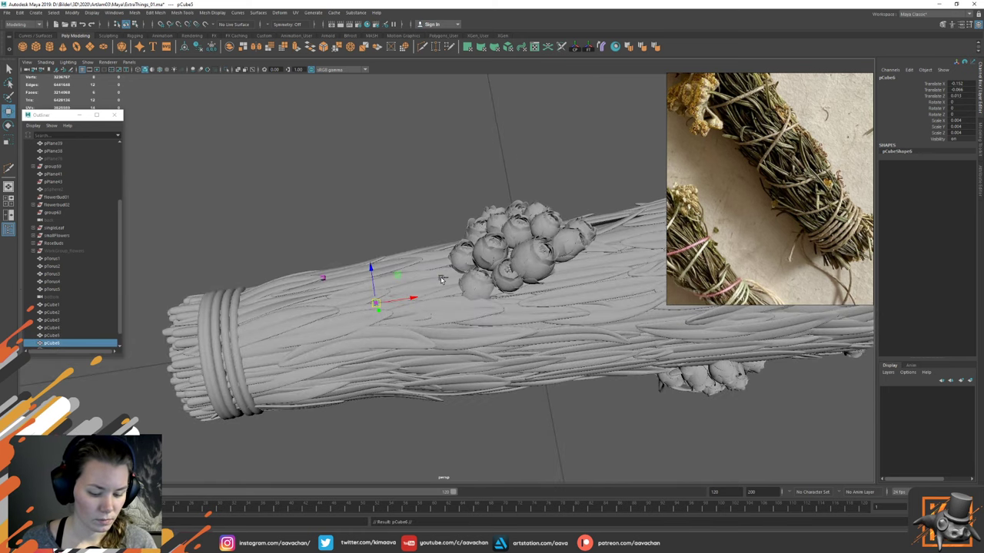
middle_click_drag(439, 296, 446, 340)
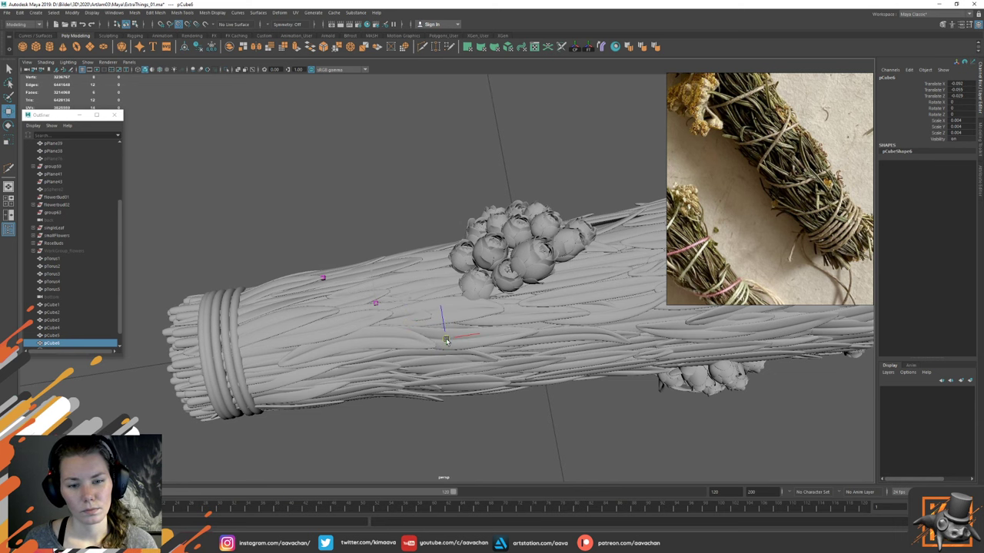
left_click_drag(445, 340, 426, 346, "alt")
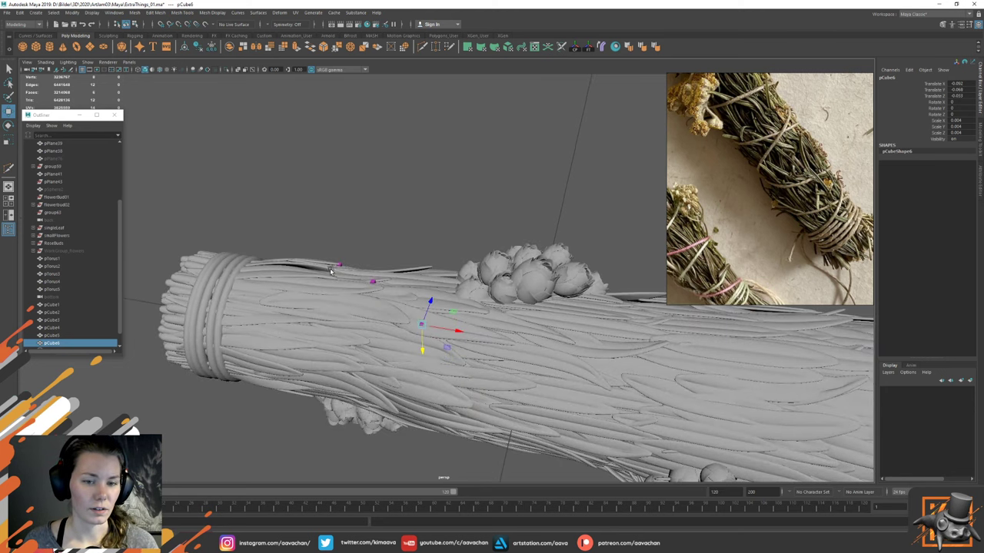
Step: Duplicate the sixth cube and place the seventh further around the bundle and farther along its length
left_click_drag(493, 283, 327, 281, "alt")
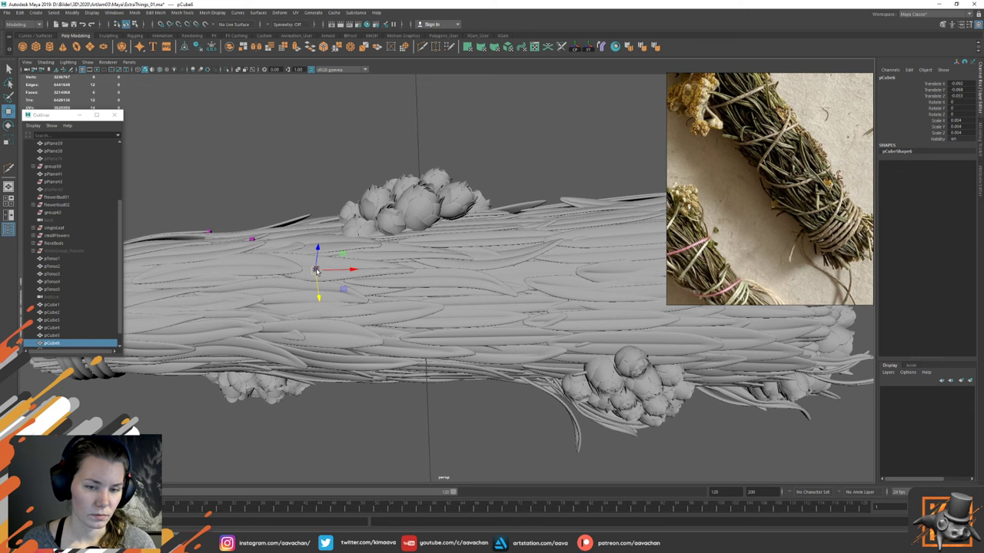
left_click_drag(386, 262, 333, 252, "alt")
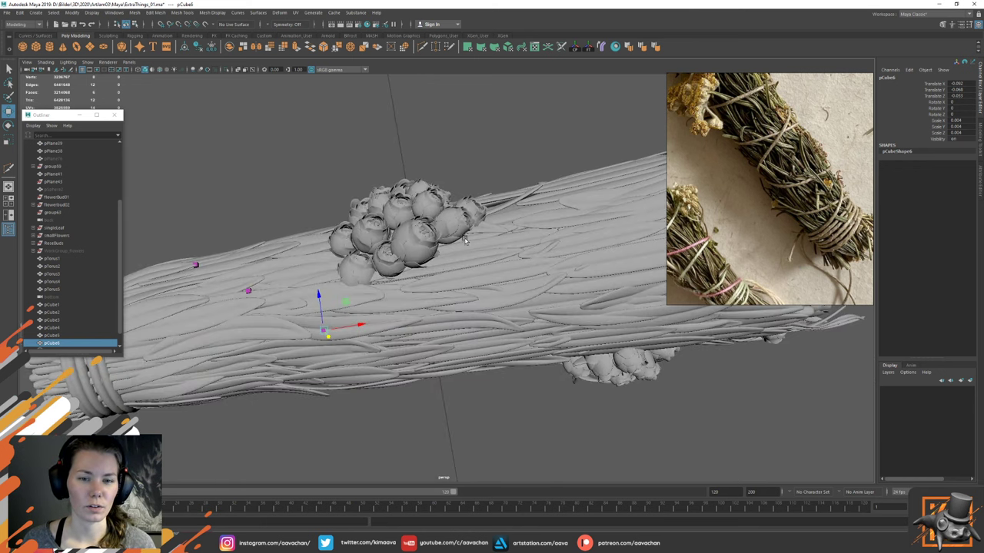
left_click_drag(444, 268, 355, 292, "alt")
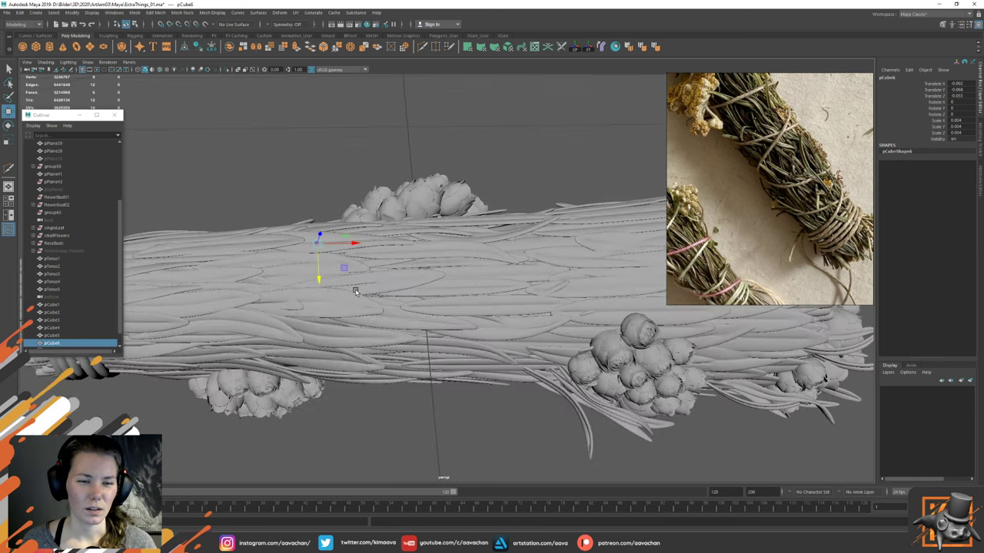
key("ctrl+d")
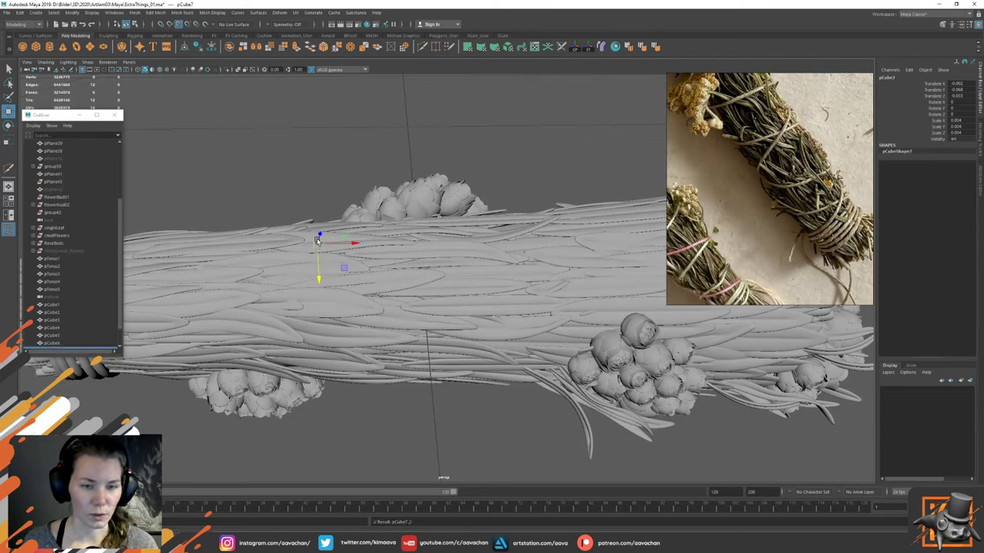
key("w")
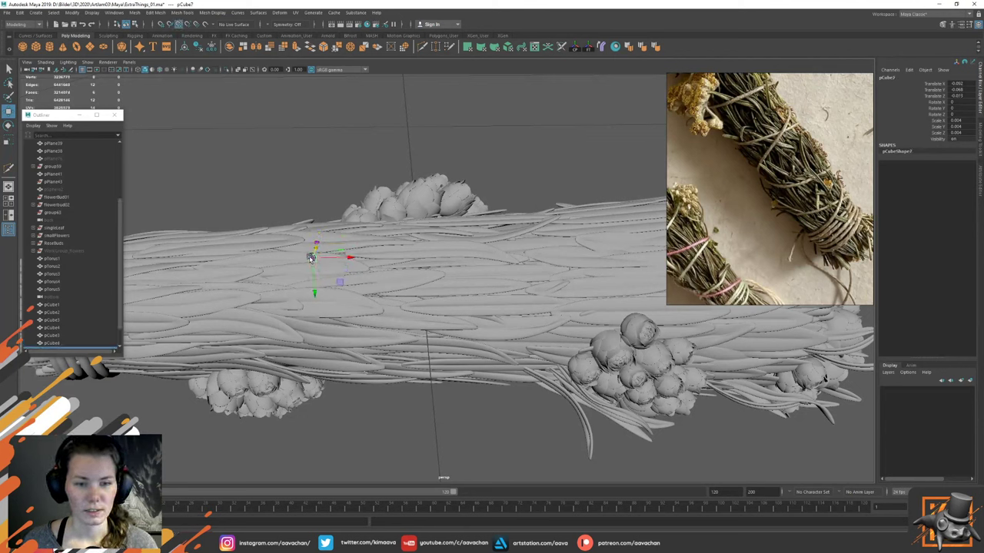
left_click_drag(391, 300, 404, 303)
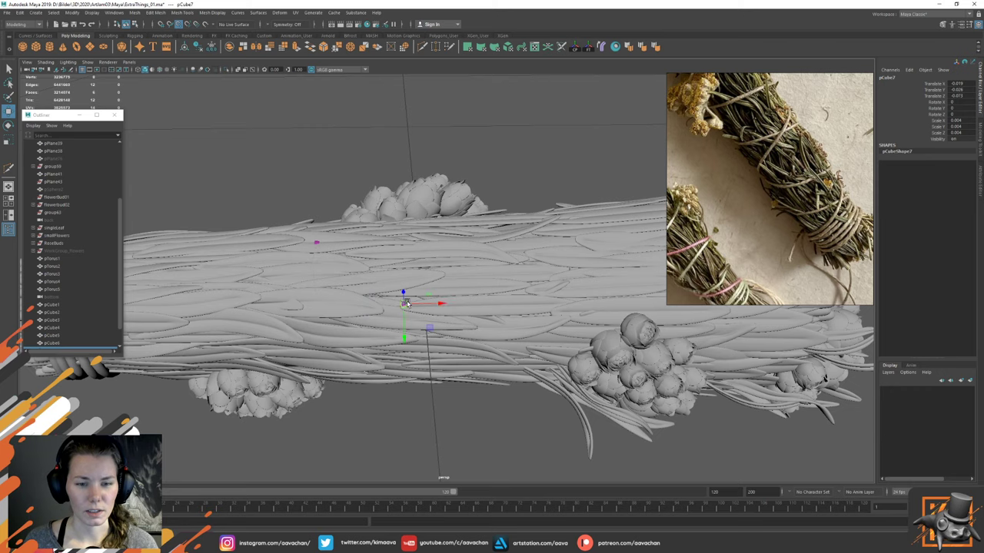
Step: Slide the third cube along the bundle's length, slightly closer to the ropes
left_click_drag(450, 333, 417, 324, "alt")
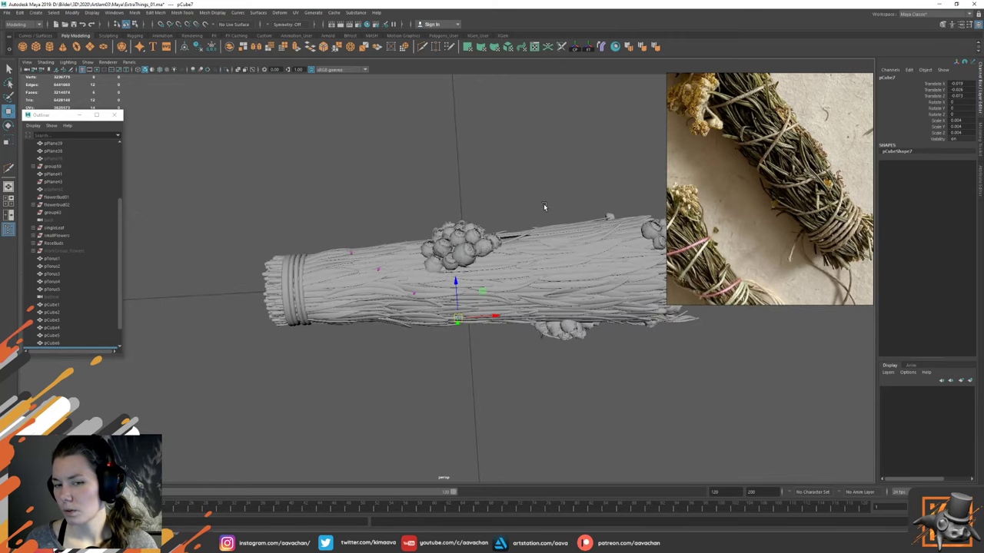
middle_click_drag(501, 275, 457, 276, "alt")
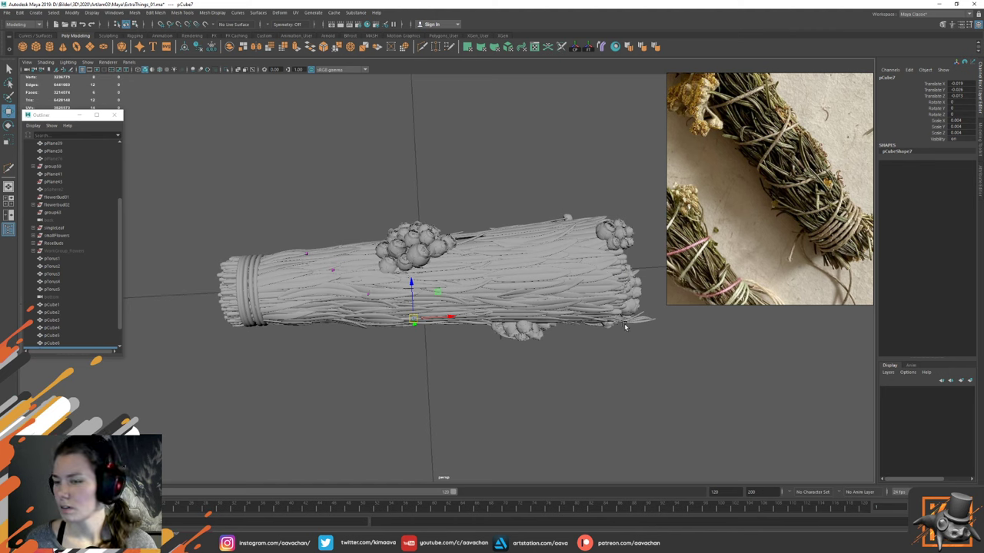
middle_click_drag(444, 282, 501, 276, "alt")
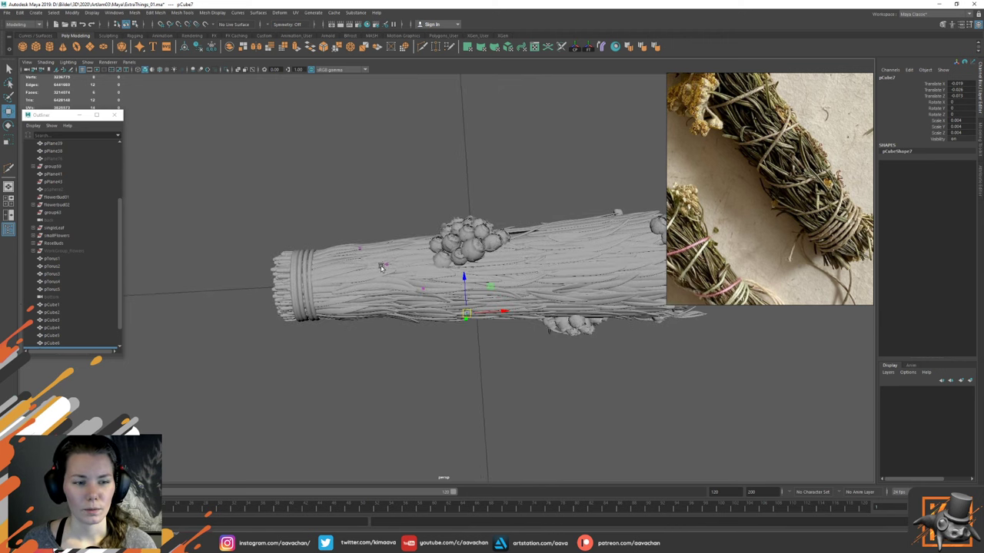
left_click_drag(400, 265, 415, 246, "alt")
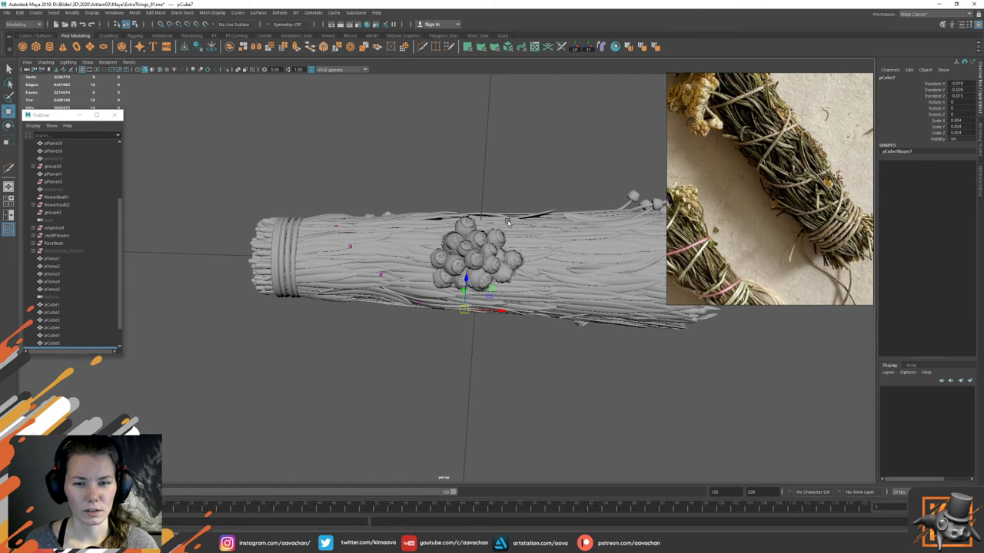
left_click(52, 305)
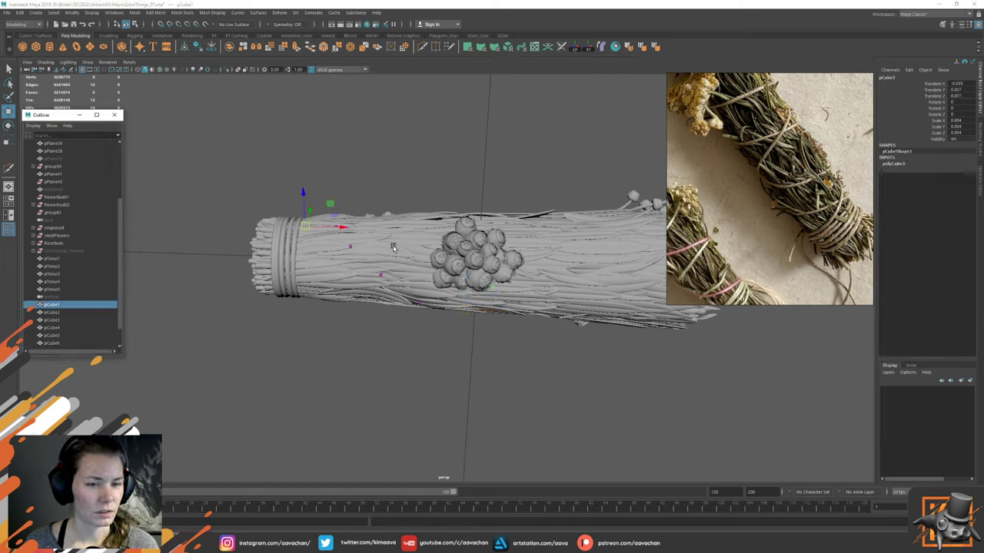
left_click(52, 312)
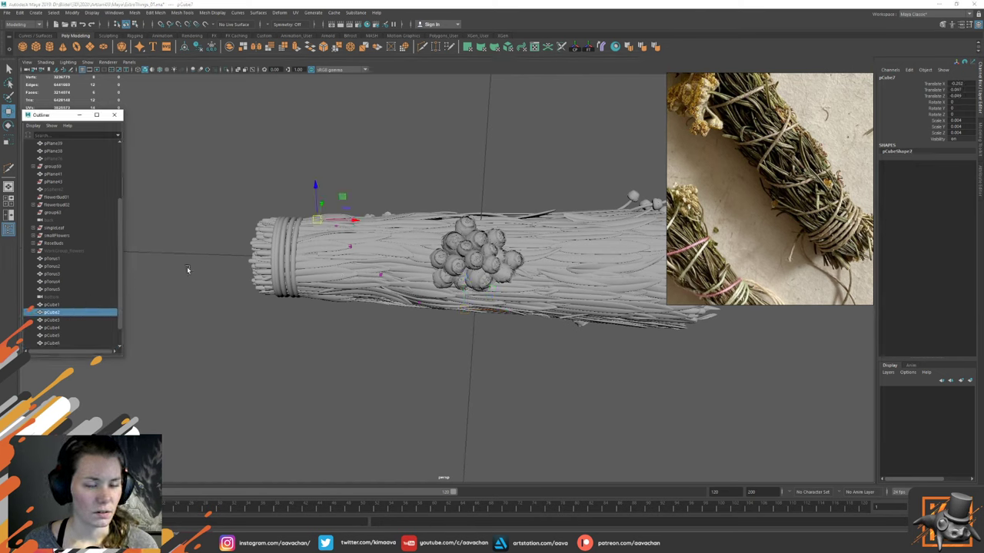
left_click_drag(186, 269, 314, 273, "alt")
left_click(52, 320)
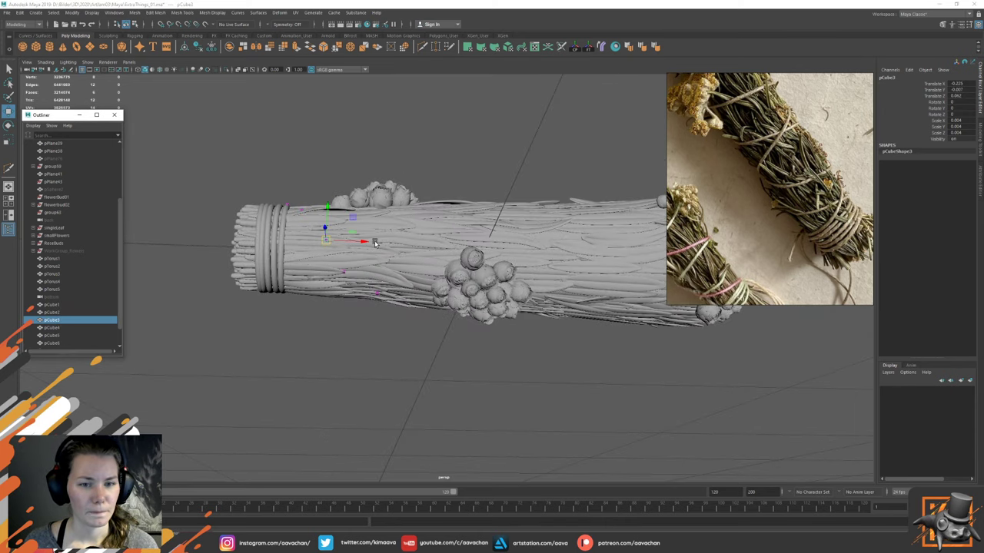
left_click_drag(375, 243, 350, 244)
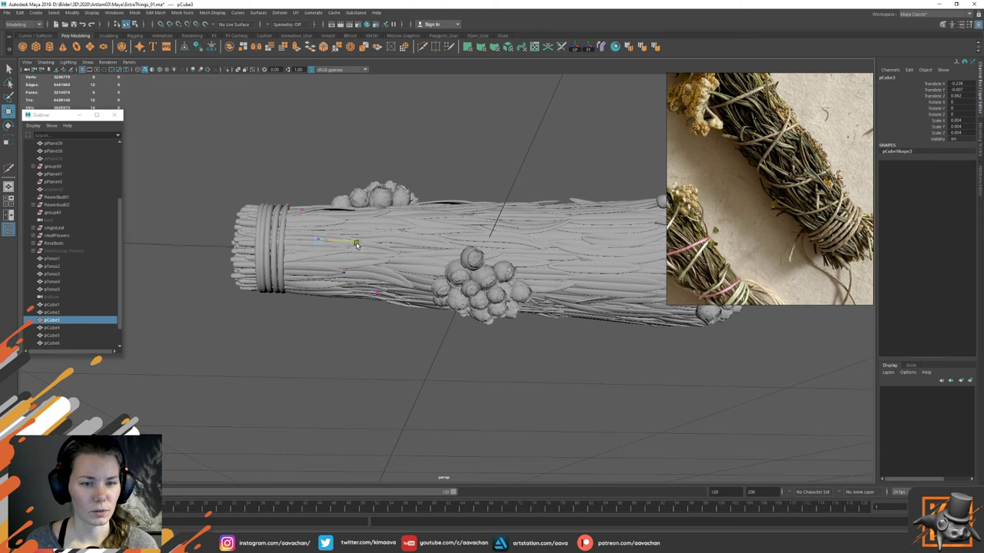
Step: Move the fourth, fifth and sixth cubes together along the bundle's length towards the ropes
left_click(62, 329)
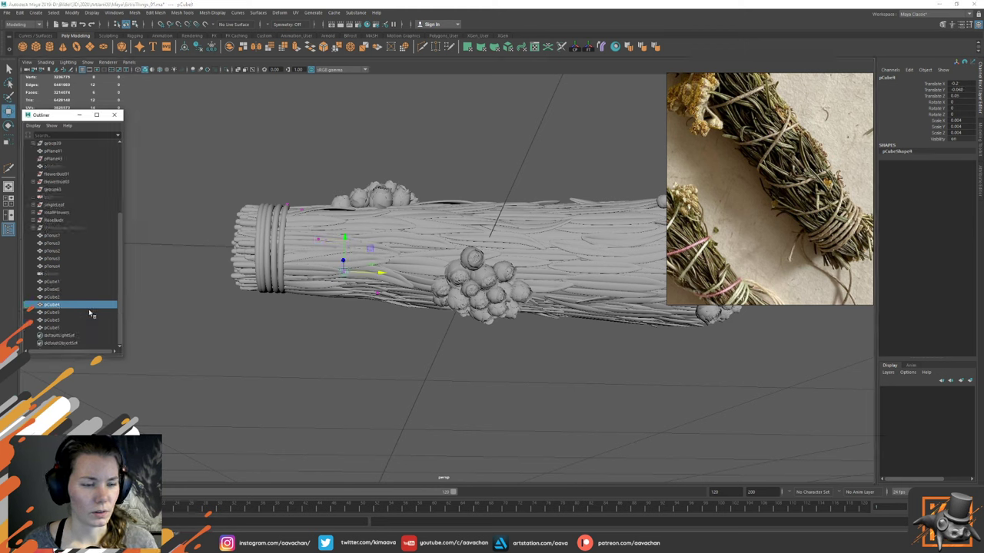
scroll(86, 310, "down", 1)
left_click(80, 320, "shift")
left_click_drag(454, 305, 443, 305)
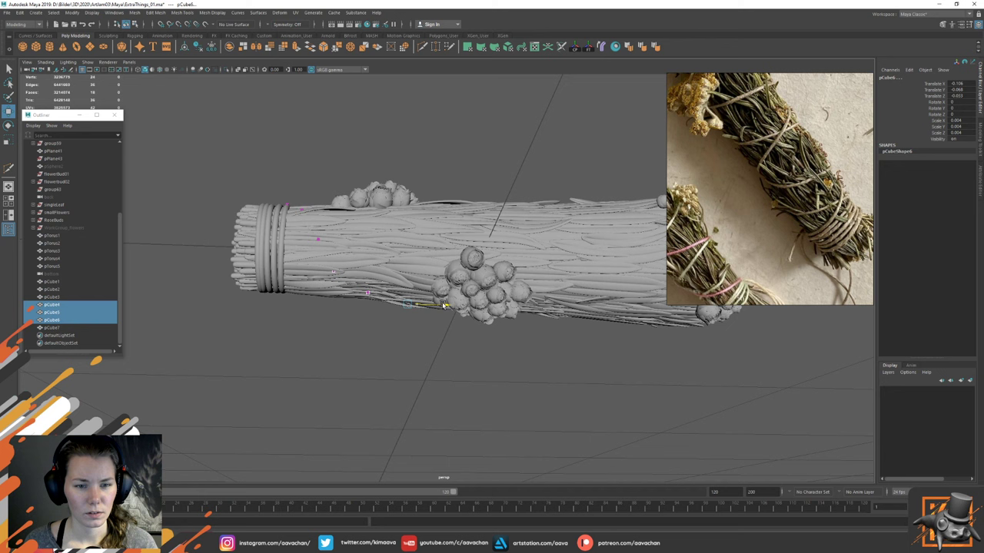
Step: Shift the fifth and sixth cubes further towards the ropes, bringing the sixth even closer to tighten the spiral
left_click(64, 312)
left_click_drag(254, 309, 434, 295, "alt")
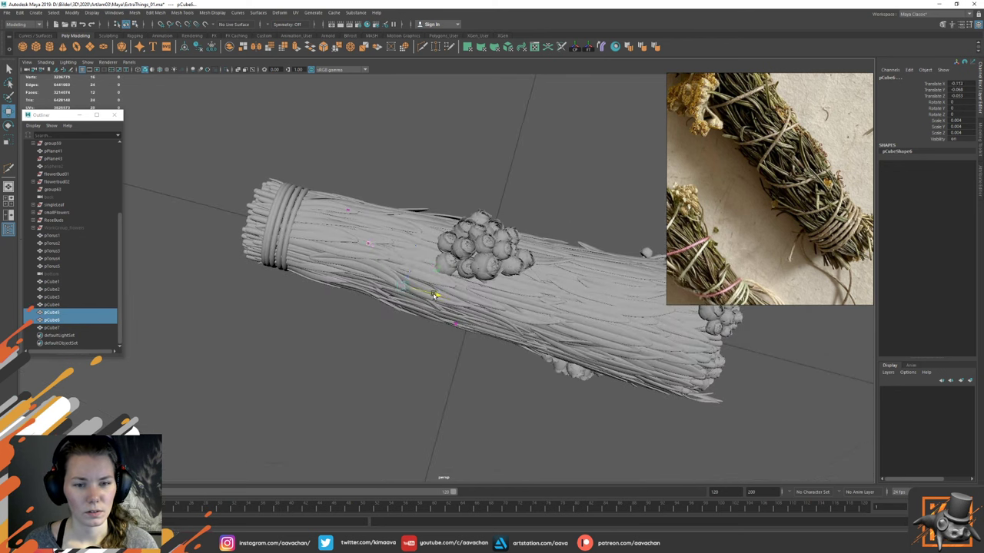
left_click(67, 313)
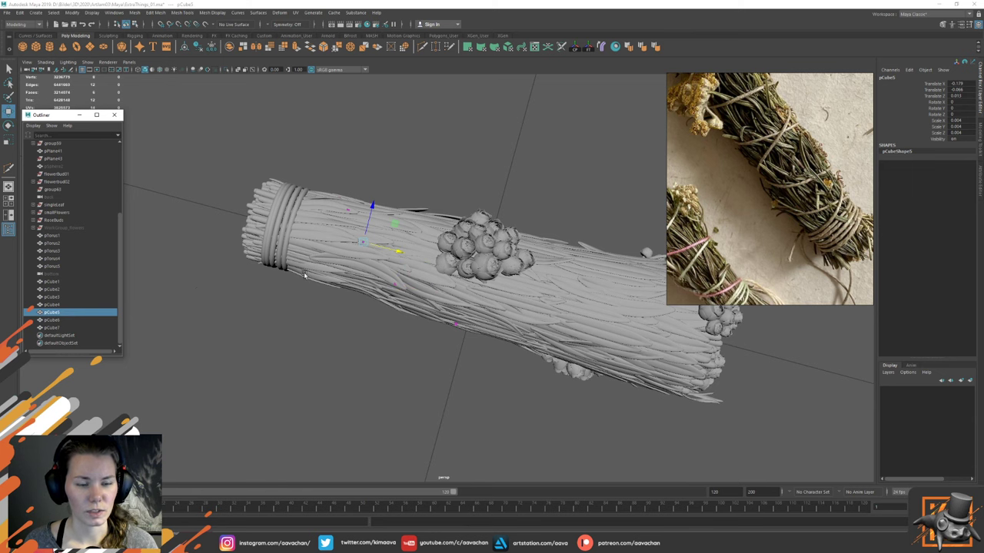
left_click(67, 320)
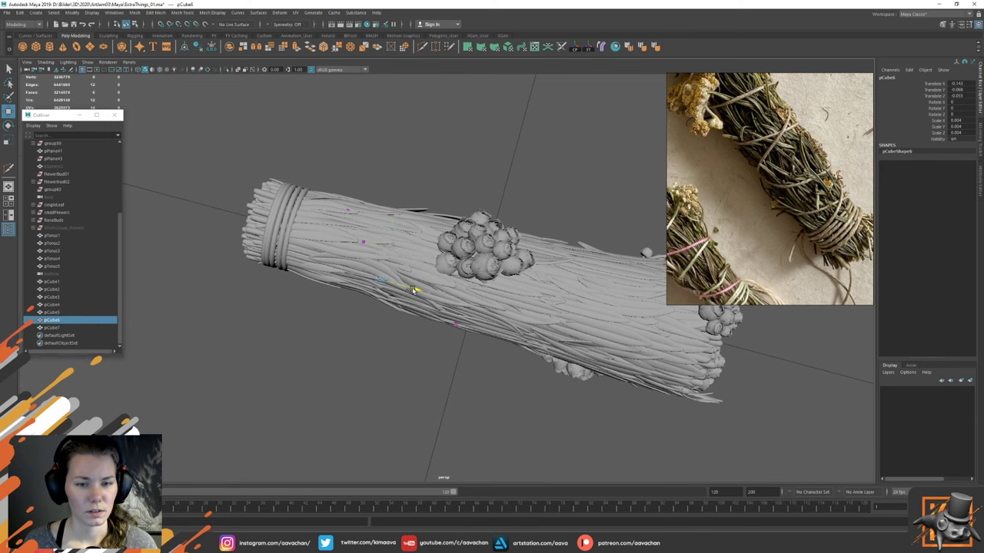
Step: Slide the seventh cube along the bundle's length towards the ropes to even out the spiral's spacing
left_click(315, 303)
left_click_drag(439, 266, 442, 245, "alt")
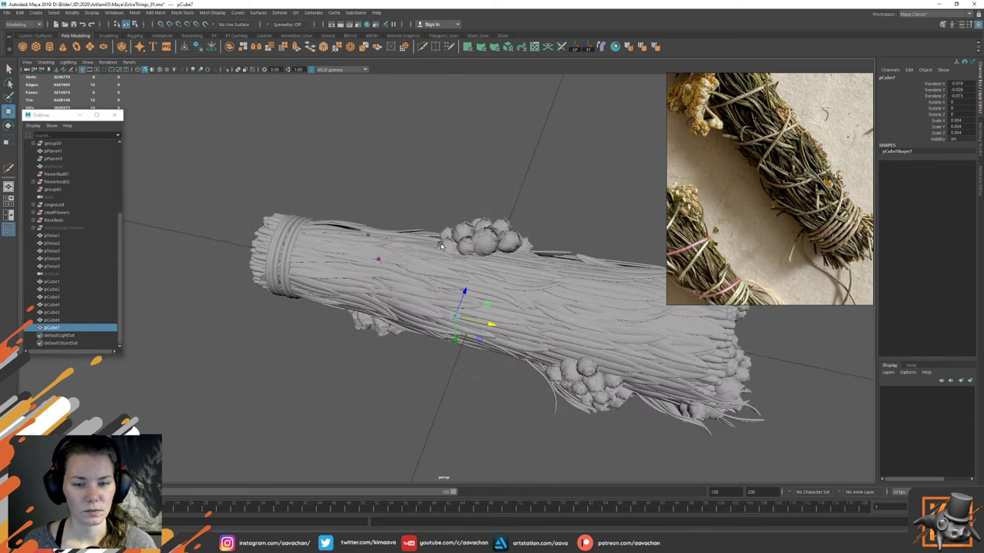
left_click_drag(493, 326, 431, 315)
Step: Move the sixth cube inwards so it rests on the surface of the leaves
left_click_drag(439, 275, 457, 232, "alt")
left_click(389, 246)
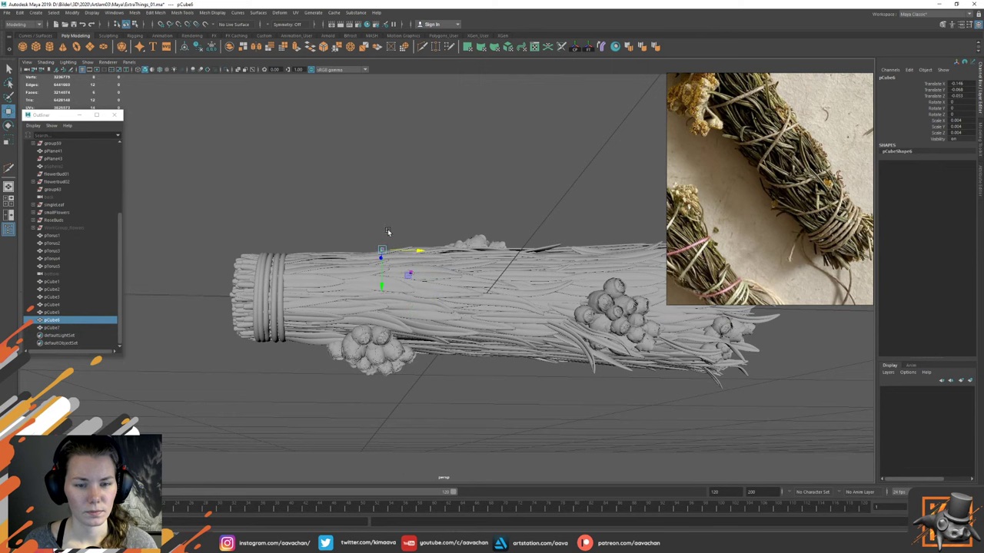
left_click_drag(384, 277, 382, 286)
right_click_drag(290, 241, 355, 234, "alt")
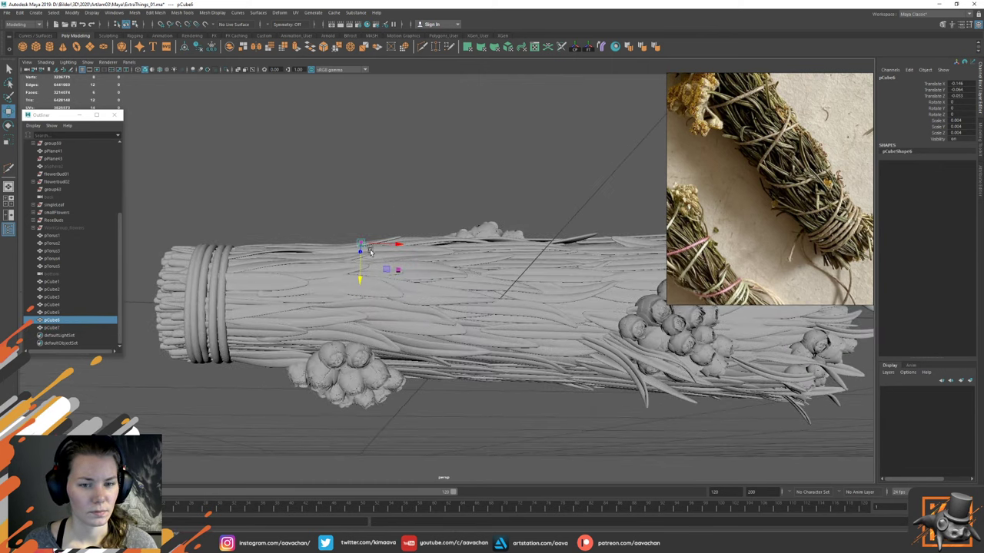
left_click_drag(355, 235, 382, 216, "alt")
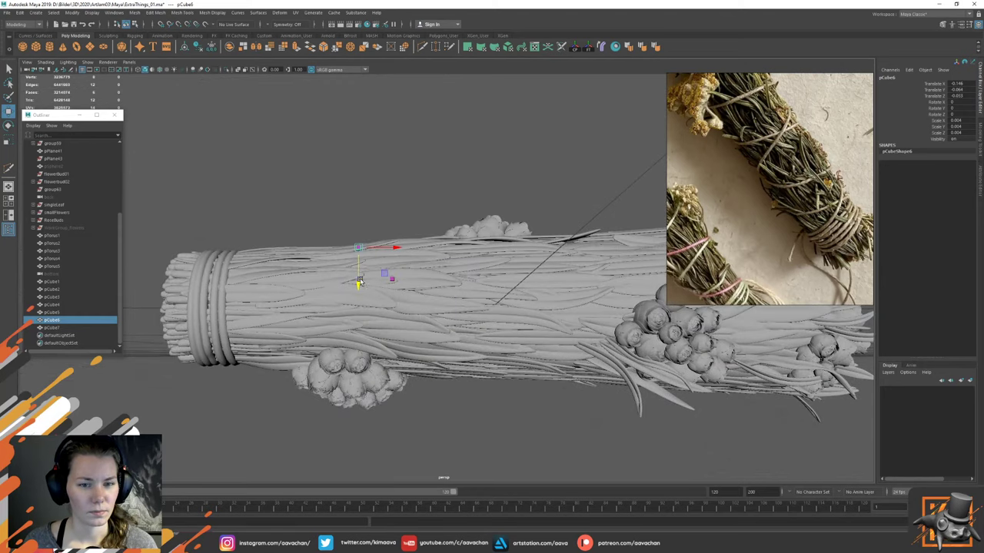
left_click_drag(359, 282, 358, 286)
Step: Duplicate the seventh cube twice, placing the eighth and ninth cubes further around the bundle to continue the spiral
left_click(394, 280)
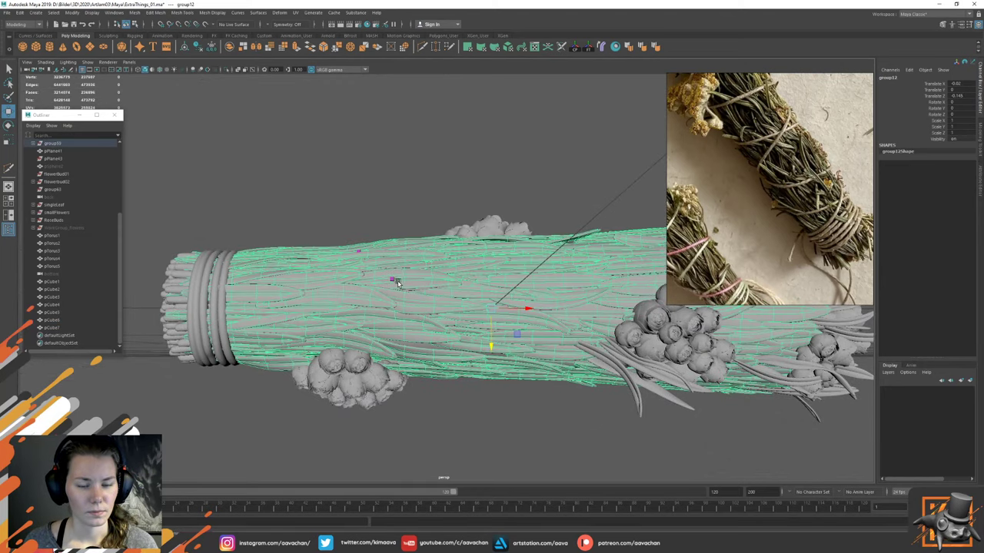
left_click(392, 281)
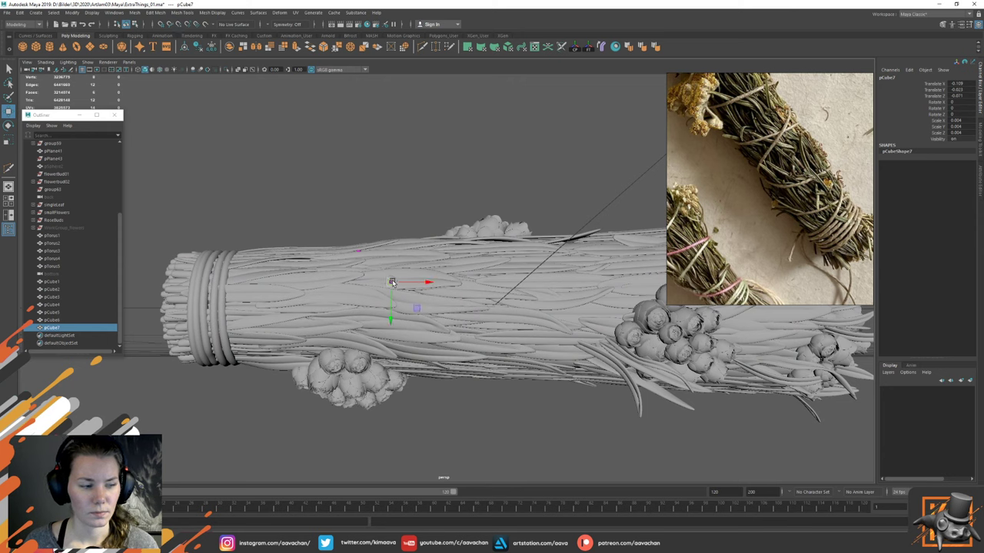
left_click_drag(393, 282, 495, 261, "alt")
key("ctrl+d")
key("ctrl+d")
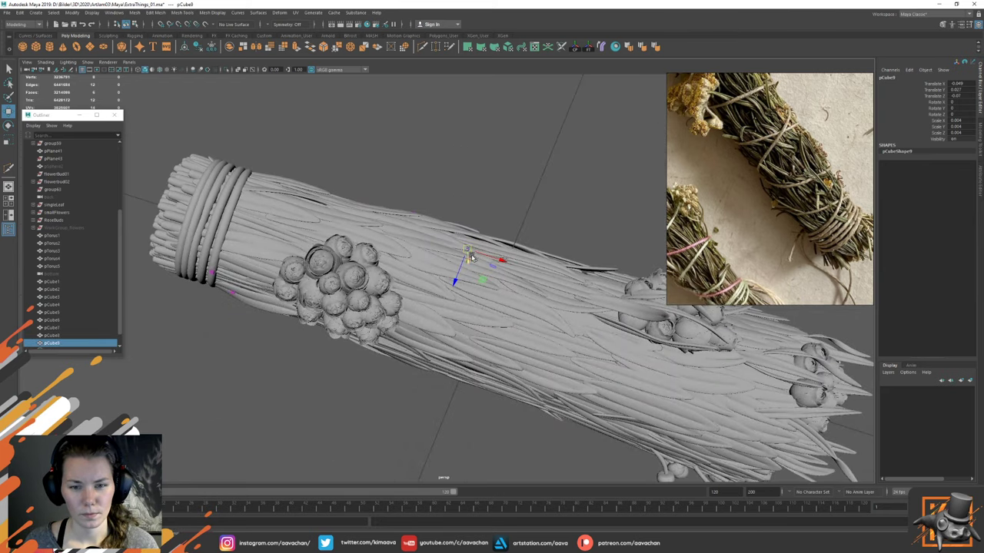
left_click_drag(481, 315, 513, 294)
left_click_drag(466, 350, 511, 254, "alt")
Step: Duplicate the ninth cube and move the tenth further around the bundle onto the surface of the leaves
key("ctrl+d")
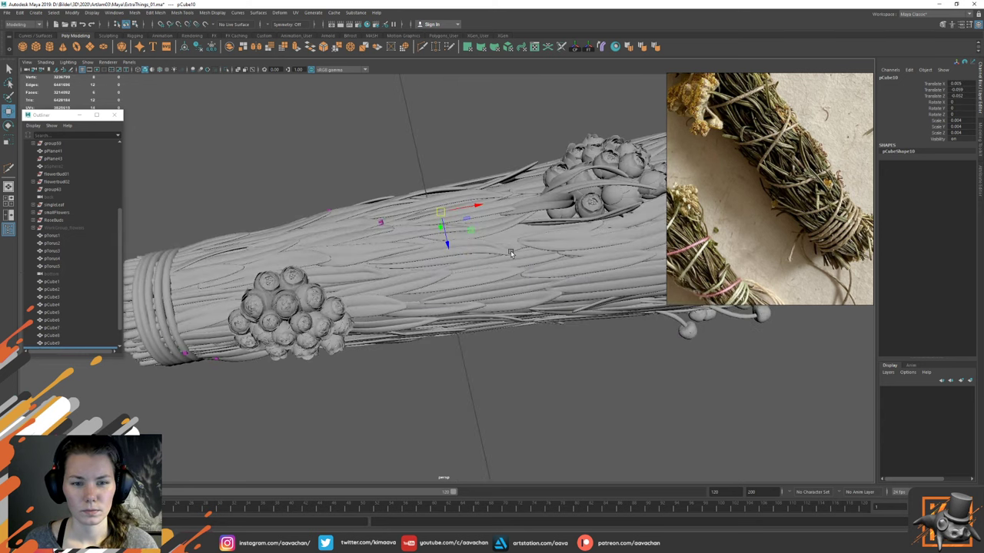
left_click_drag(440, 213, 432, 296)
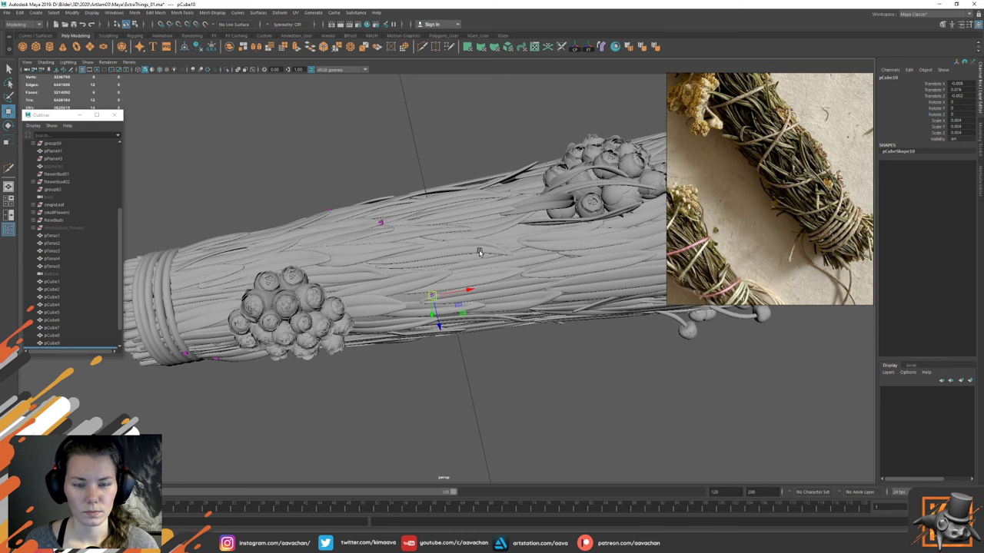
left_click_drag(479, 252, 485, 260, "alt")
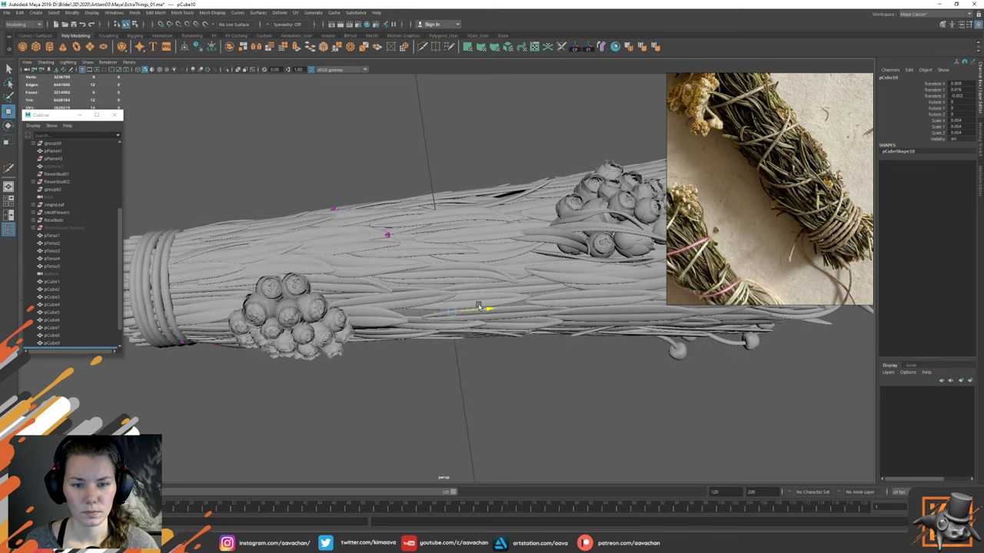
left_click_drag(478, 306, 453, 342)
Step: Duplicate the tenth cube and snap the eleventh onto the leaves further around and along the bundle
left_click_drag(508, 299, 512, 278, "alt")
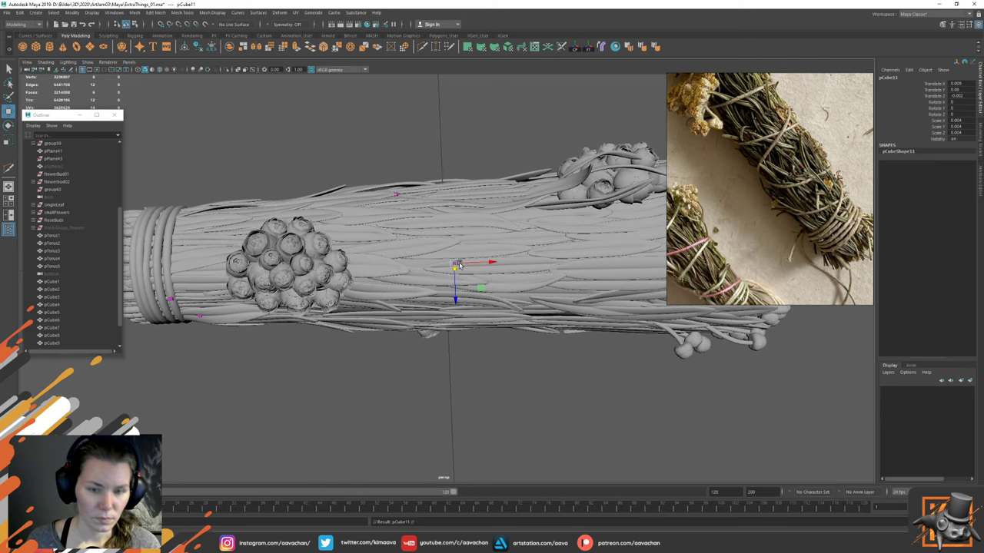
left_click(505, 299)
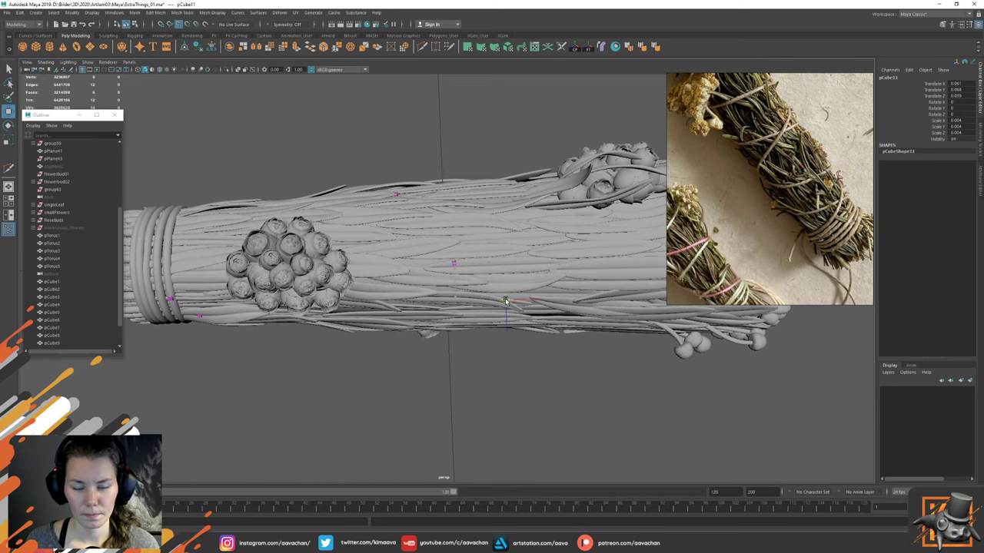
left_click_drag(504, 299, 517, 269, "alt")
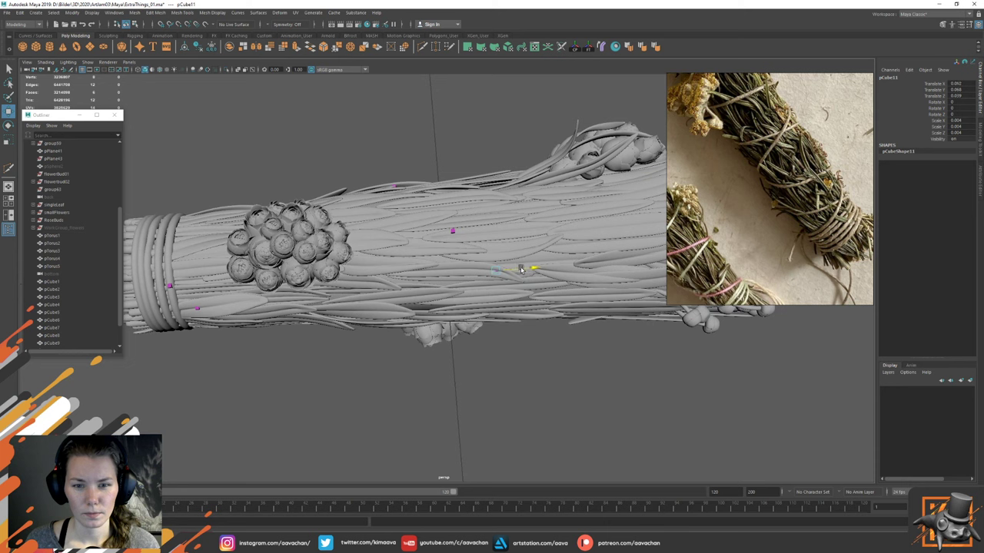
Step: Slide the tenth and eleventh cubes along the bundle's length towards the ropes to even out the spiral's spacing
left_click(452, 231)
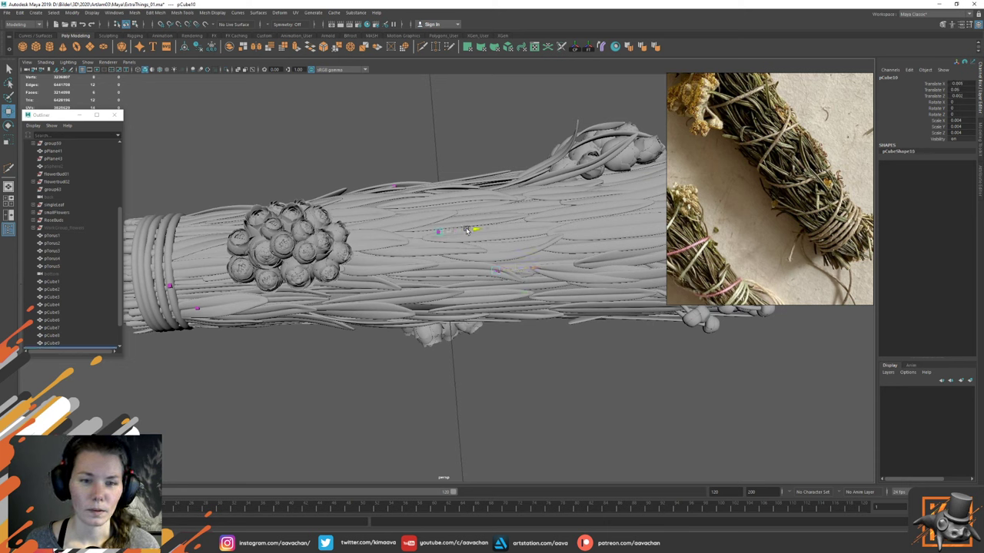
scroll(73, 321, "down", 2)
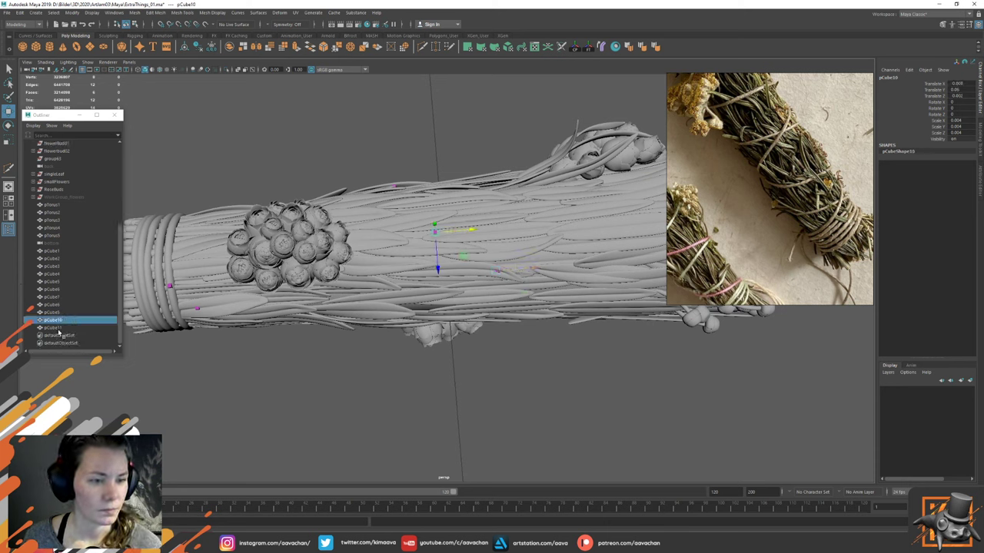
left_click(54, 328)
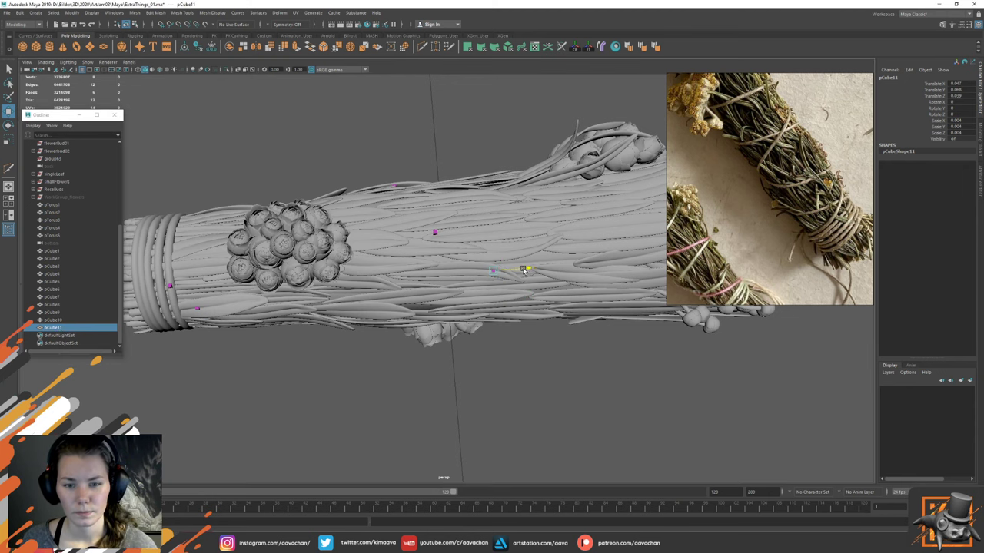
Step: Duplicate the eleventh cube and place the twelfth on the next side of the bundle, continuing the spiral
left_click_drag(520, 270, 542, 244, "alt")
key("ctrl+d")
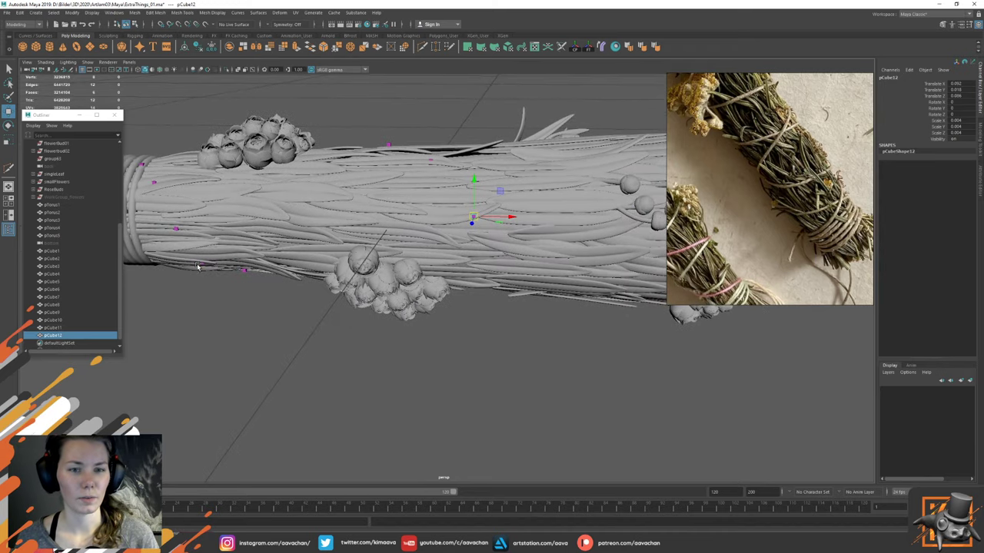
middle_click_drag(502, 224, 482, 216, "alt")
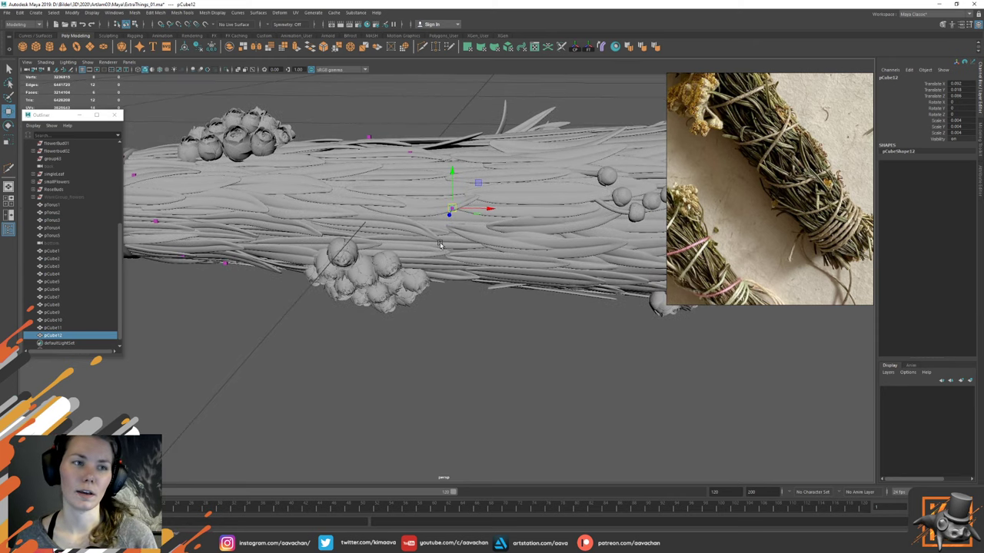
left_click_drag(496, 234, 501, 246, "alt")
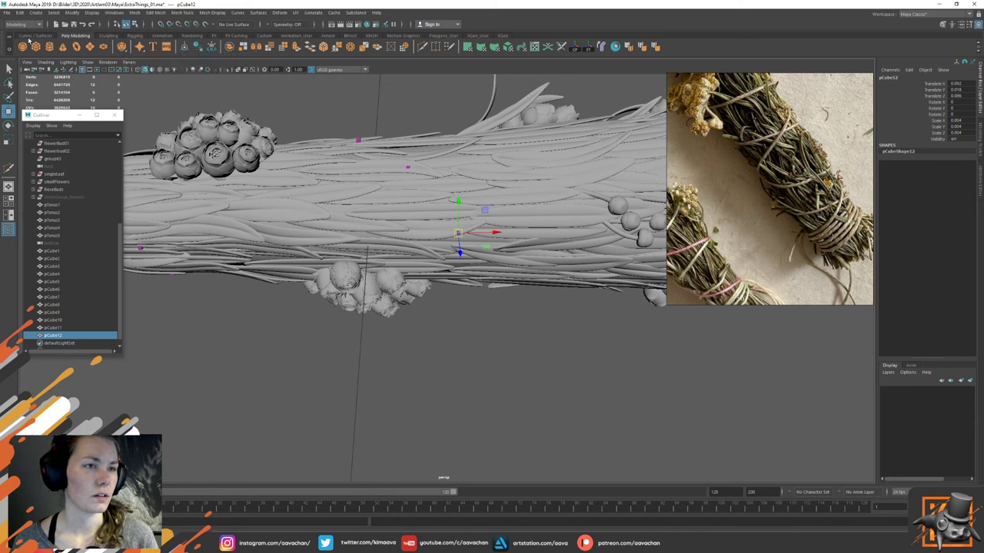
left_click(31, 37)
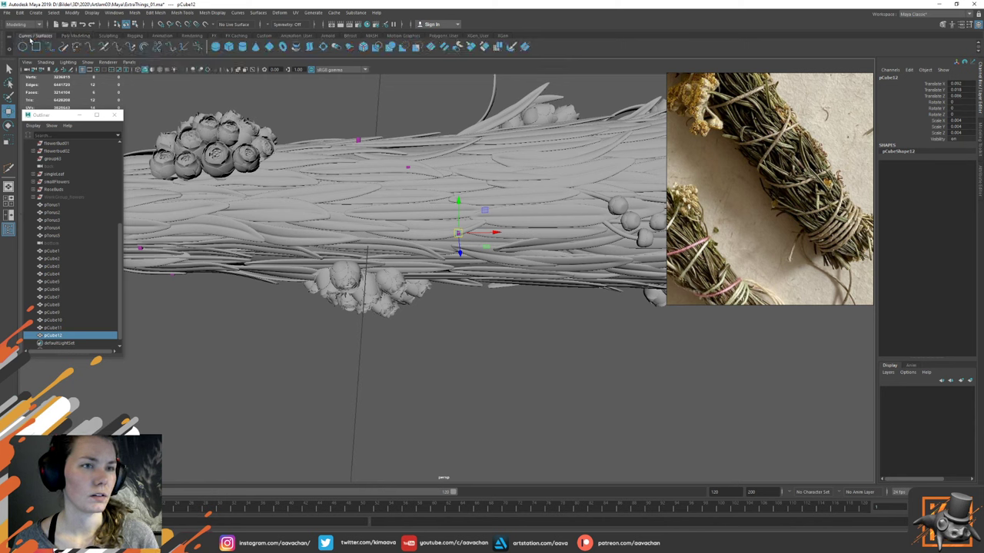
left_click(86, 36)
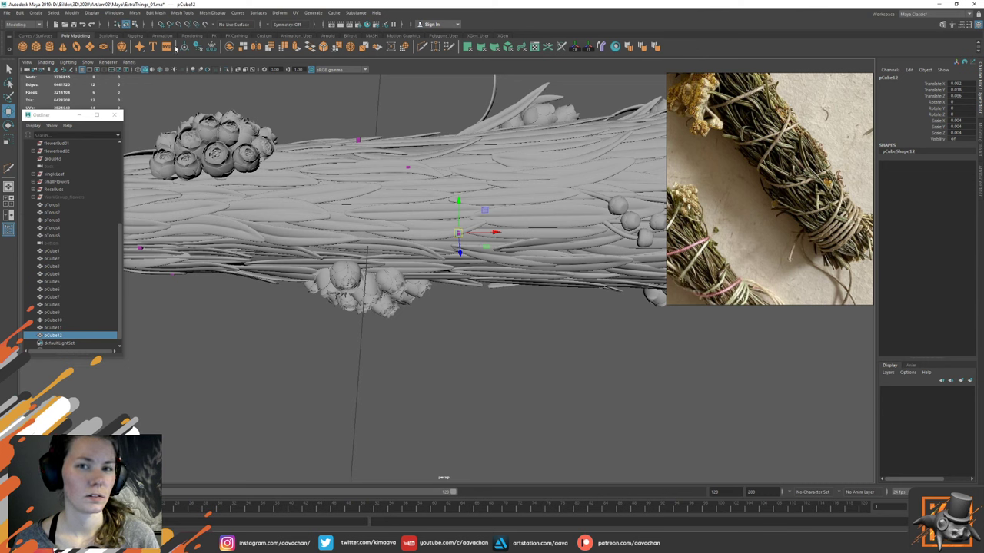
left_click(135, 13)
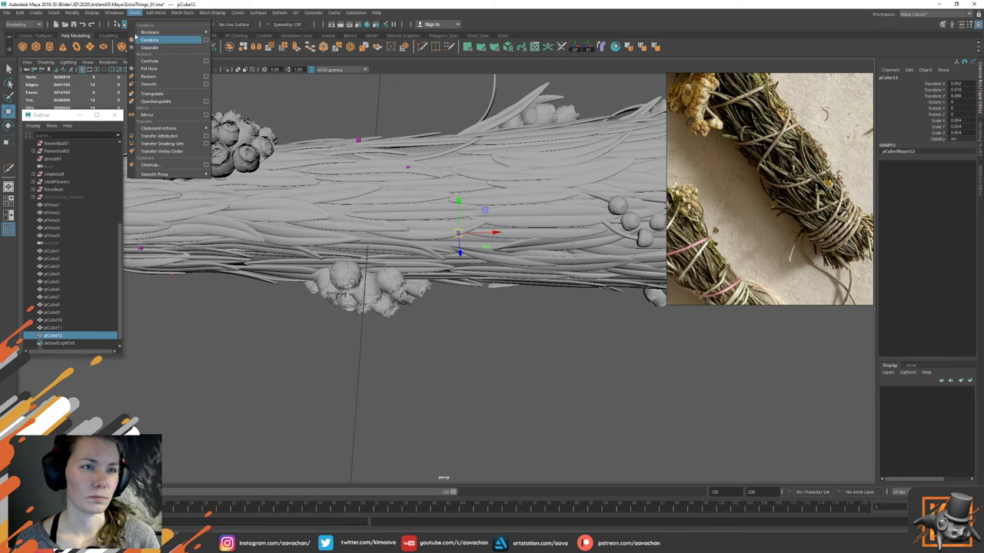
mouse_move(153, 32)
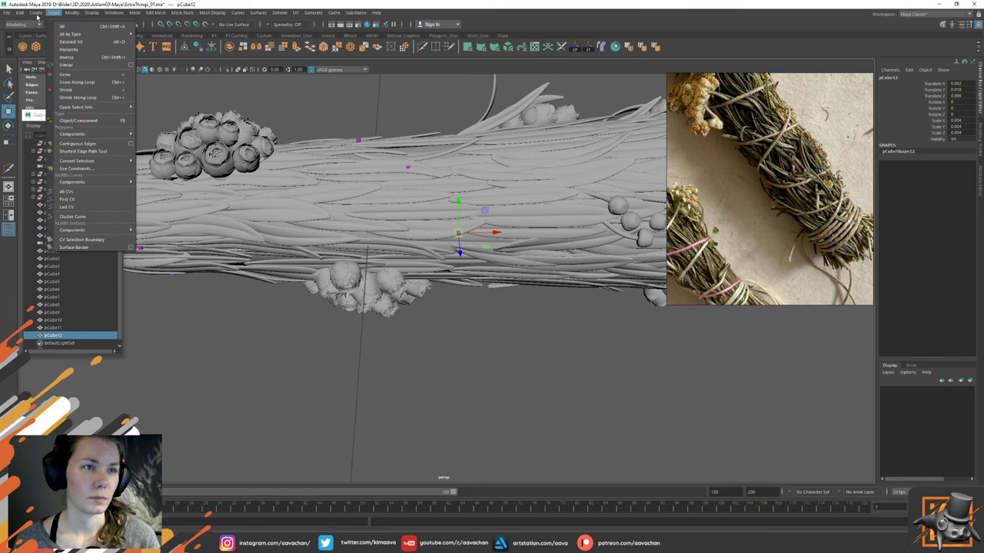
mouse_move(37, 14)
mouse_move(57, 41)
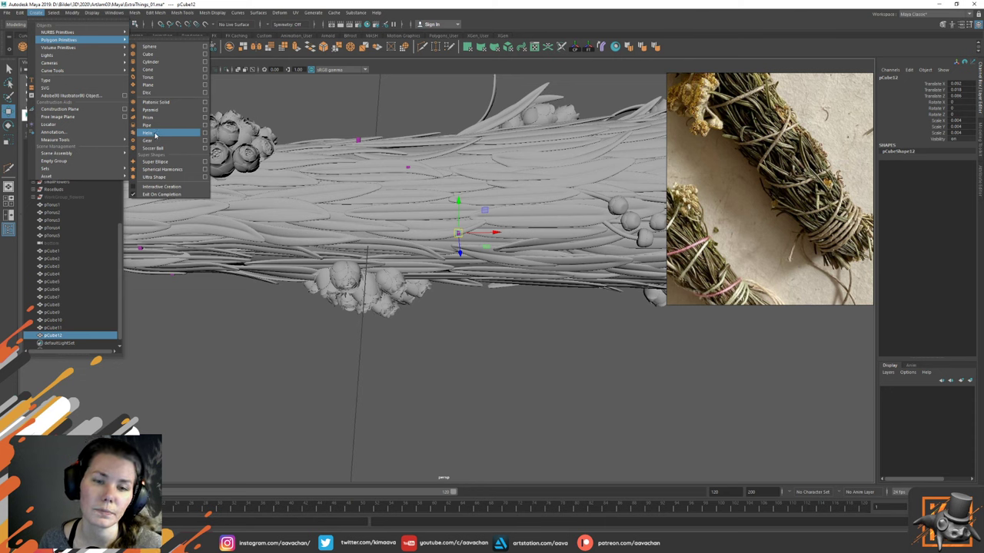
left_click(462, 329)
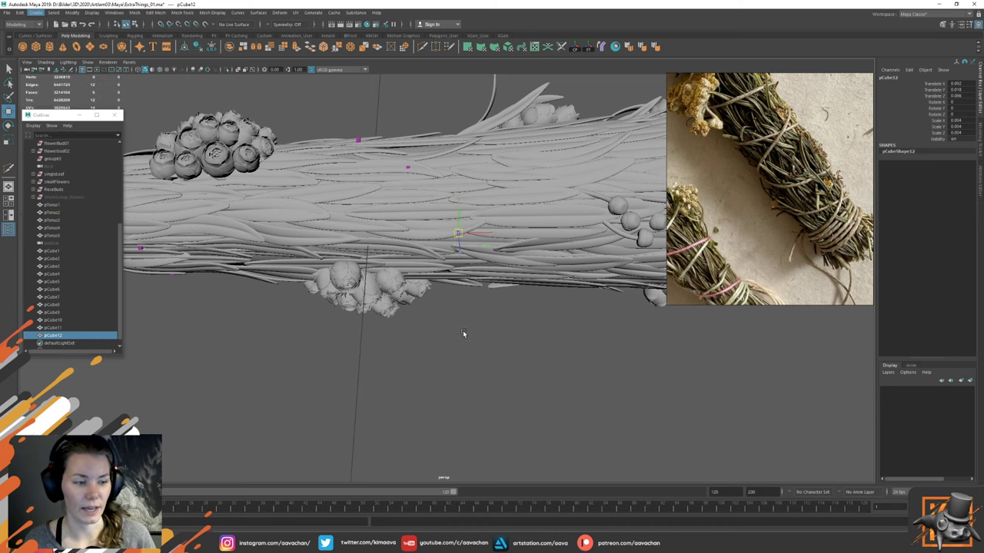
Step: Adjust the twelfth cube's position so it sits on the surface of the leaves
left_click_drag(521, 318, 478, 285, "alt")
left_click_drag(417, 213, 443, 229, "alt")
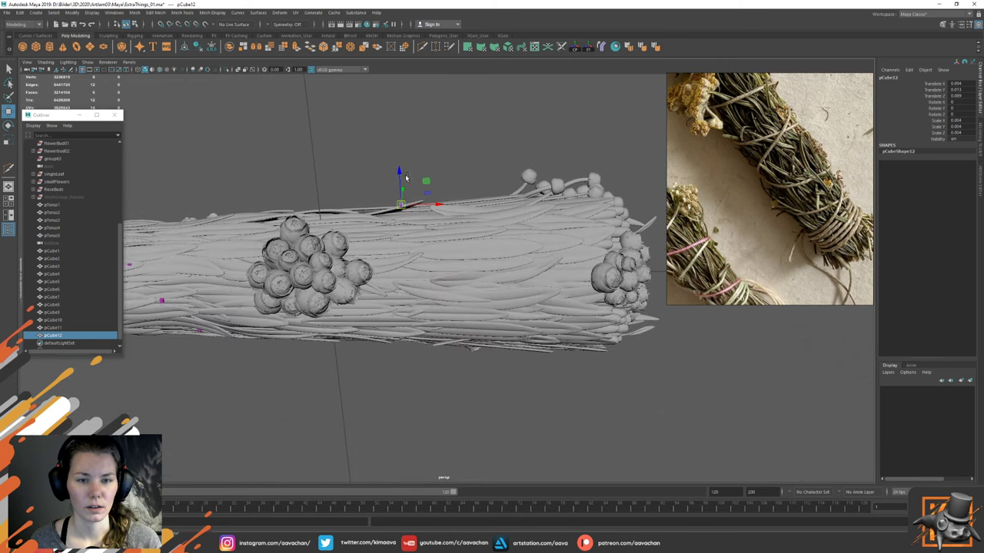
left_click_drag(399, 178, 454, 243, "alt")
Step: Duplicate the twelfth cube, place the thirteenth further around the bundle and adjust its position along the length
key("ctrl+d")
scroll(746, 213, "down", 1)
middle_click_drag(733, 187, 747, 252)
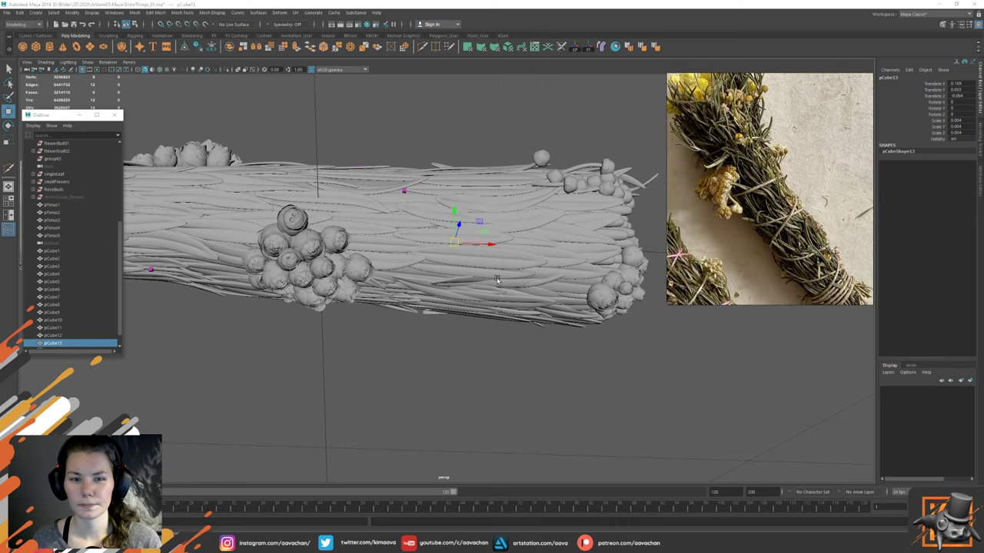
middle_click_drag(481, 292, 454, 277, "alt")
mouse_move(484, 210)
left_mouse_down("alt")
mouse_move(479, 182)
mouse_move(484, 201)
left_mouse_up("alt")
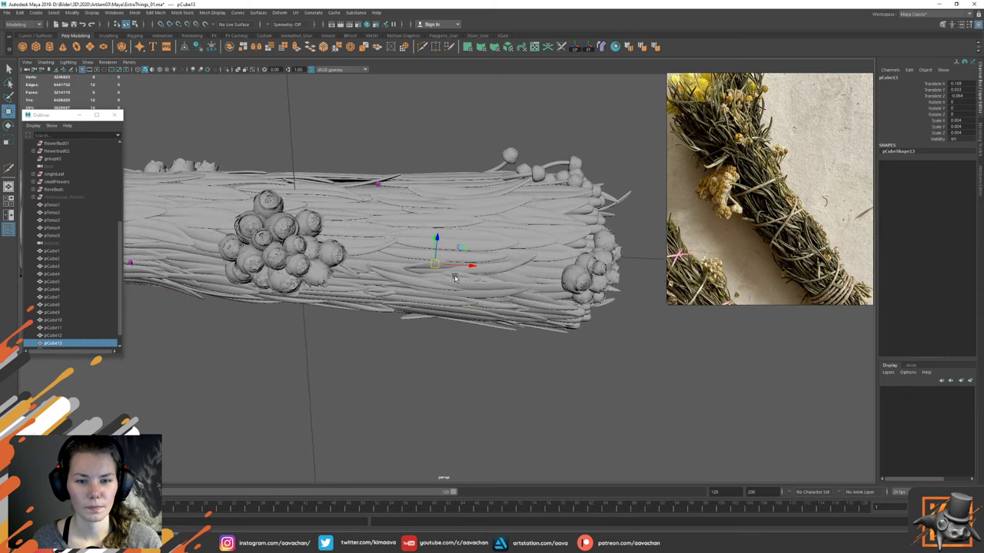
left_click_drag(436, 267, 424, 228)
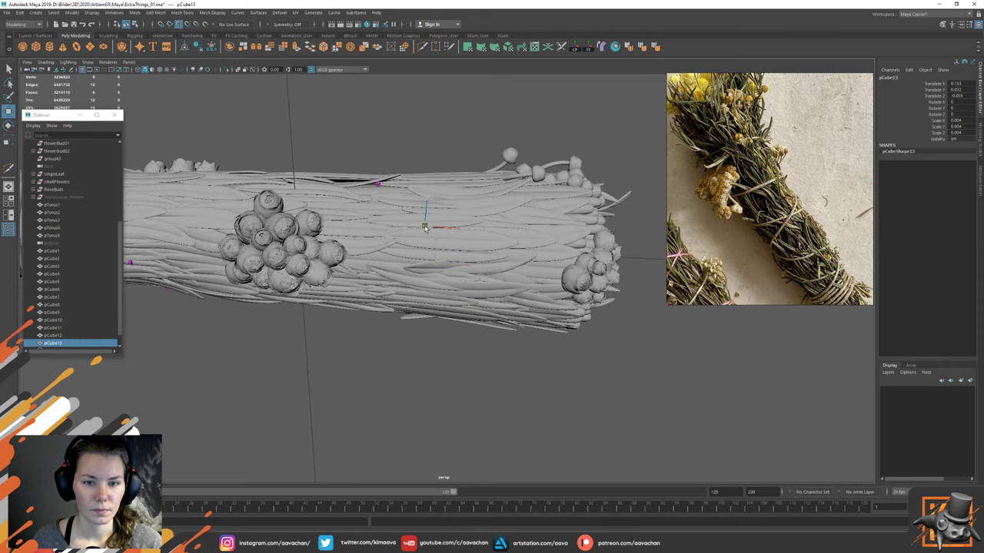
left_click_drag(468, 204, 434, 196, "alt")
middle_click_drag(454, 232, 457, 244)
left_click_drag(510, 234, 460, 236, "alt")
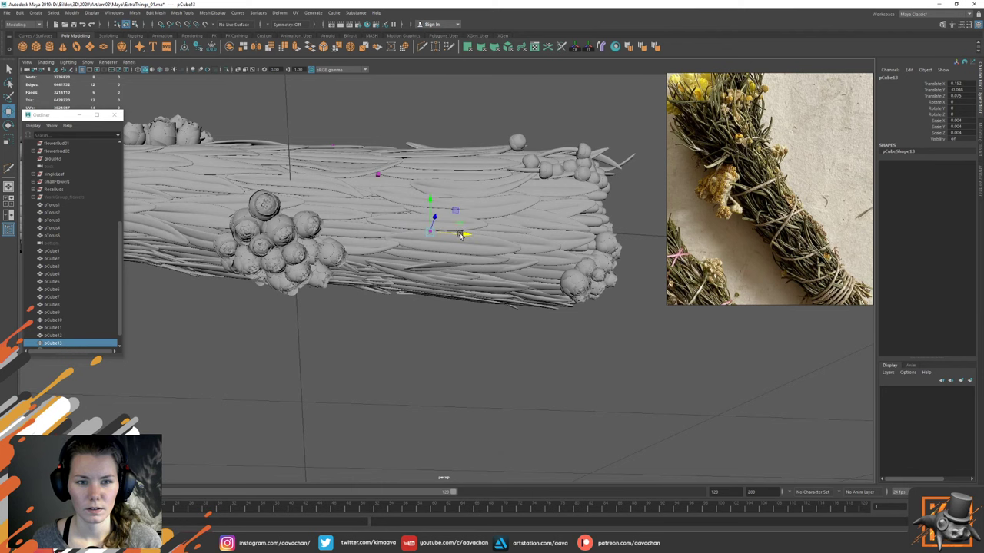
Step: Duplicate the thirteenth cube and snap the fourteenth onto the leaves further around the bundle towards its flower end
key("ctrl+d")
left_click_drag(405, 183, 473, 215, "alt")
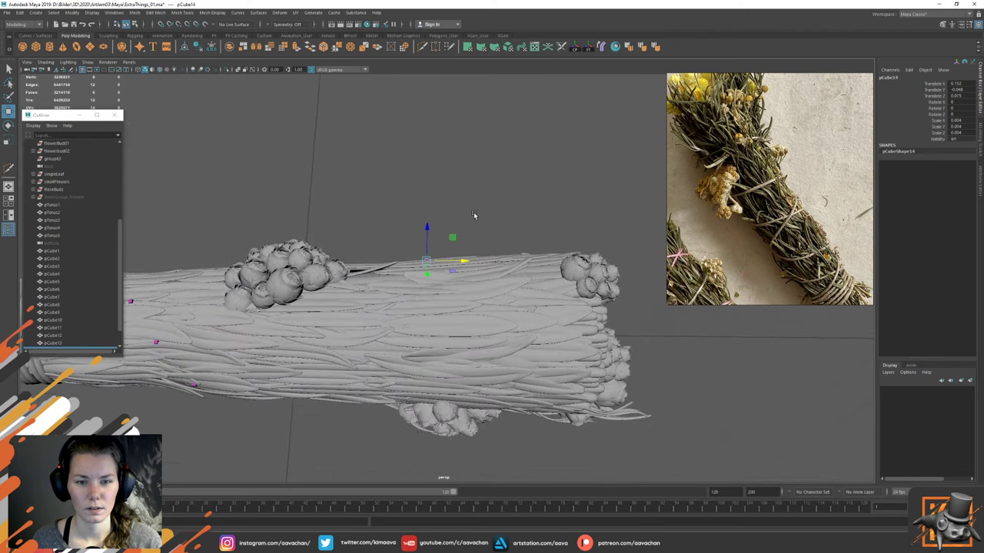
mouse_move(432, 262)
left_mouse_down()
mouse_move(506, 267)
mouse_move(430, 298)
mouse_move(614, 245)
mouse_move(483, 289)
mouse_move(444, 267)
left_mouse_up()
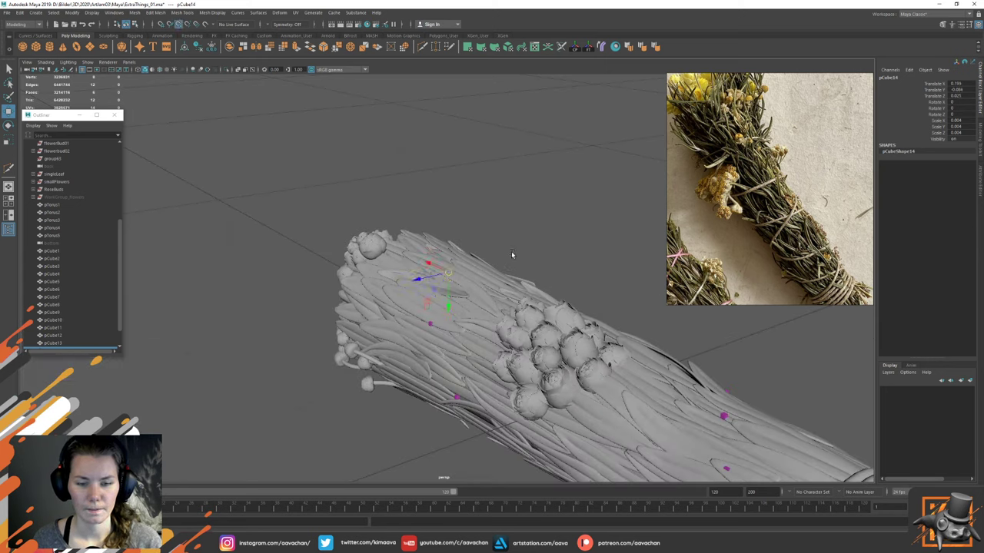
left_click_drag(512, 254, 398, 300, "alt")
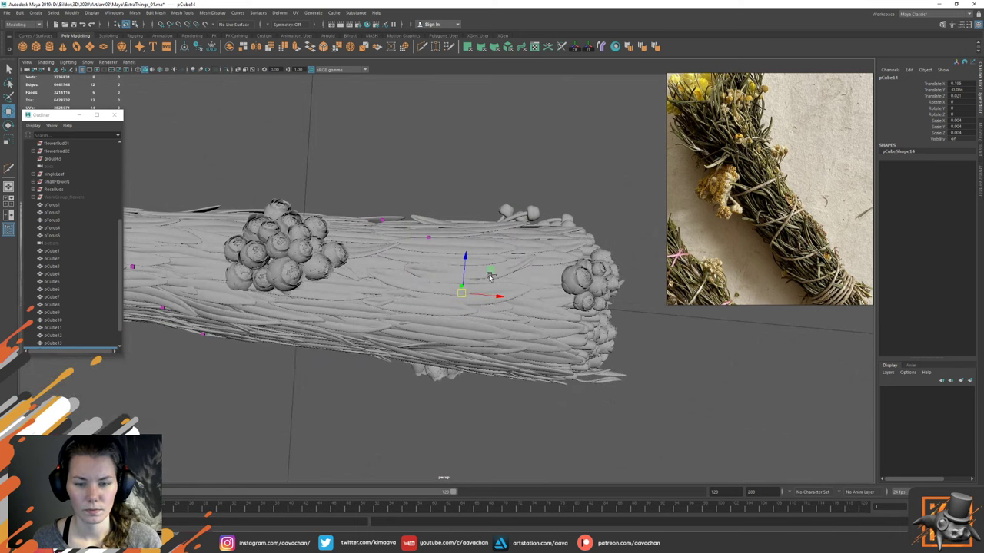
Step: Duplicate the fourteenth cube and move the fifteenth around to the next side of the bundle, near the flower end
key("ctrl+d")
left_click_drag(461, 292, 477, 312)
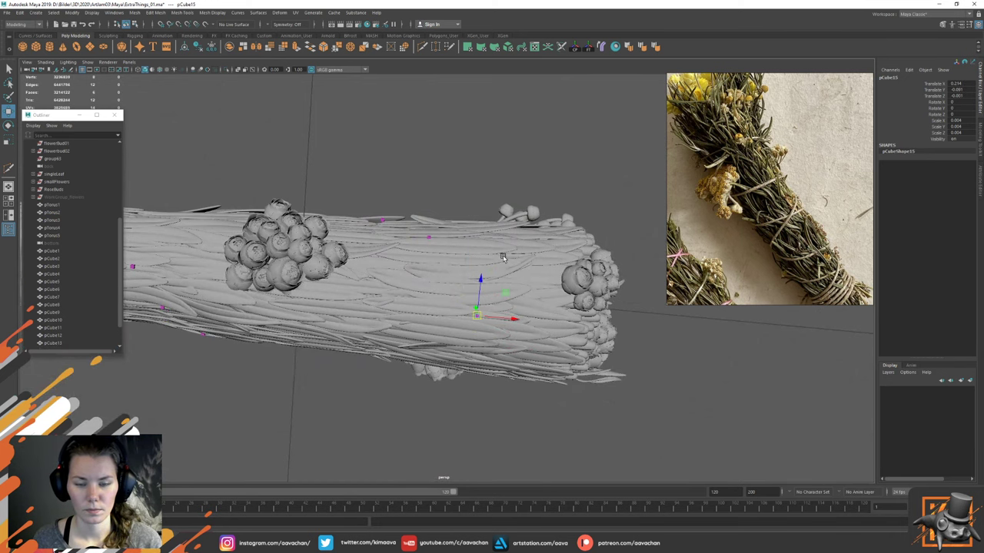
mouse_move(502, 257)
left_mouse_down("alt")
mouse_move(509, 314)
mouse_move(502, 239)
mouse_move(491, 257)
left_mouse_up("alt")
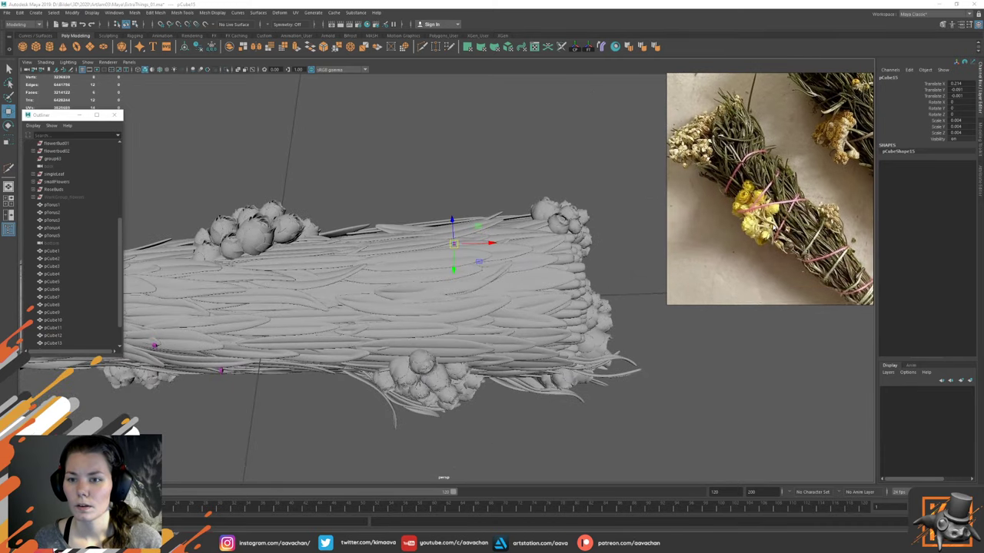
middle_click_drag(527, 266, 451, 235, "alt")
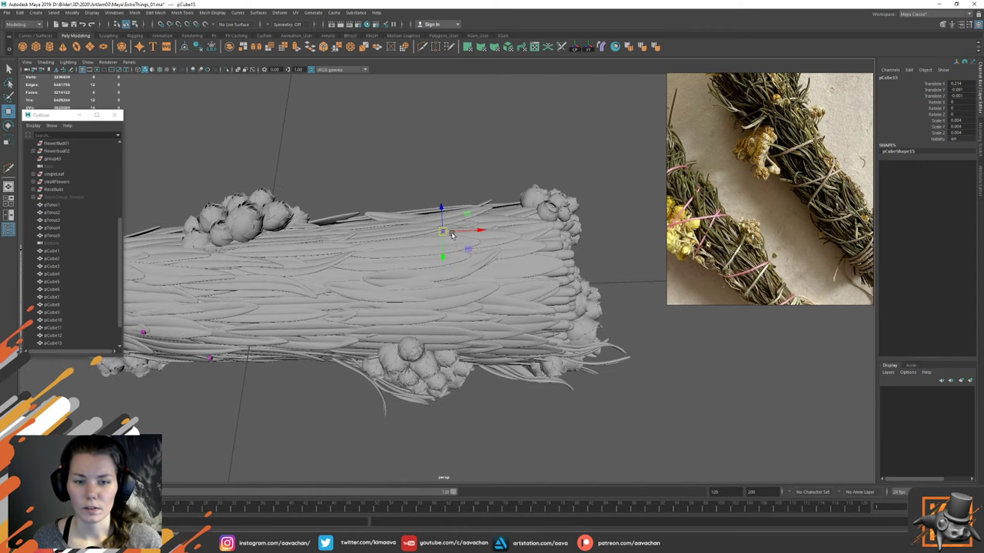
left_click_drag(443, 231, 544, 305)
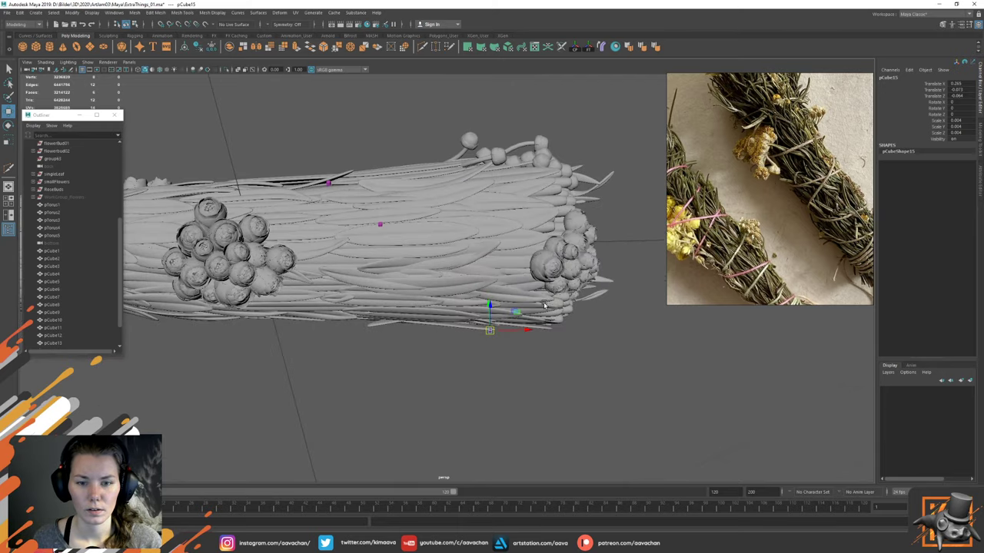
Step: Reposition the fifteenth guide cube in wireframe so it continues the spiral around the bundle near the flower end
key("4")
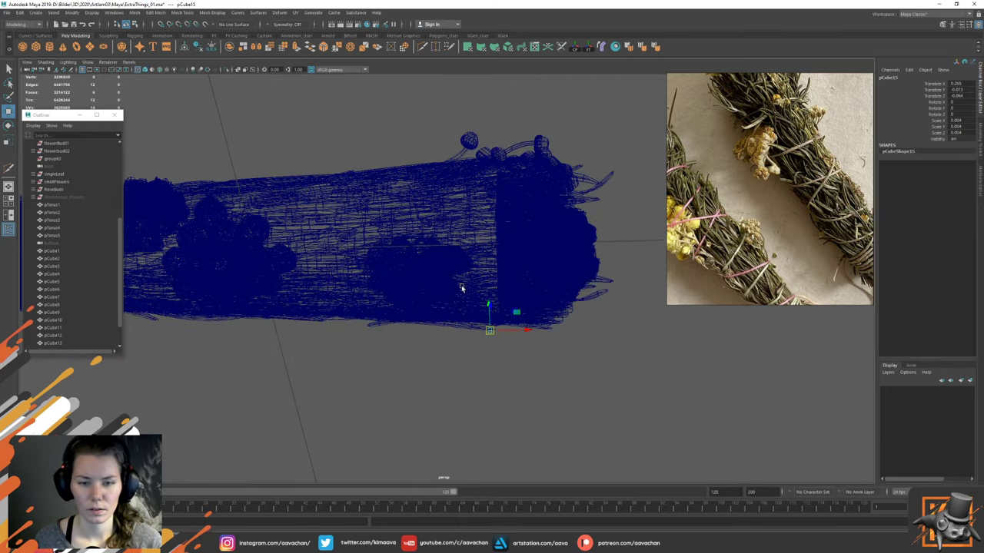
left_click_drag(477, 279, 483, 315, "alt")
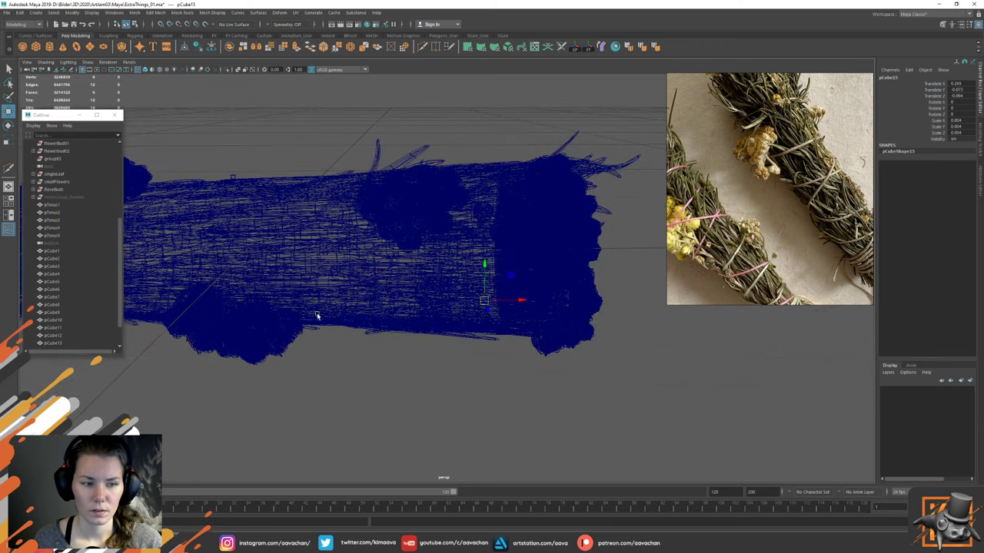
left_click(64, 258)
left_click(64, 252)
scroll(56, 329, "down", 1)
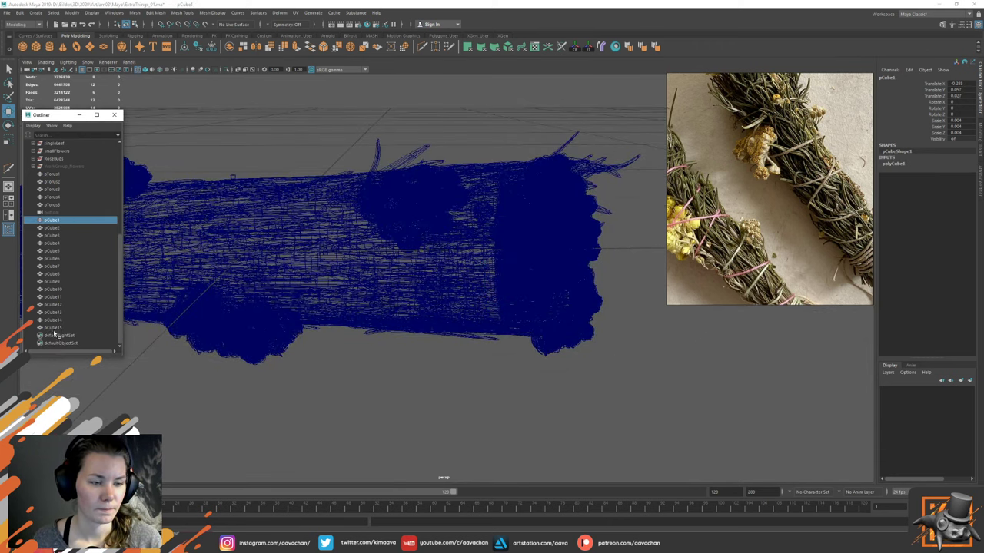
left_click(59, 329, "shift")
left_click_drag(434, 320, 365, 262, "alt")
left_click(57, 329)
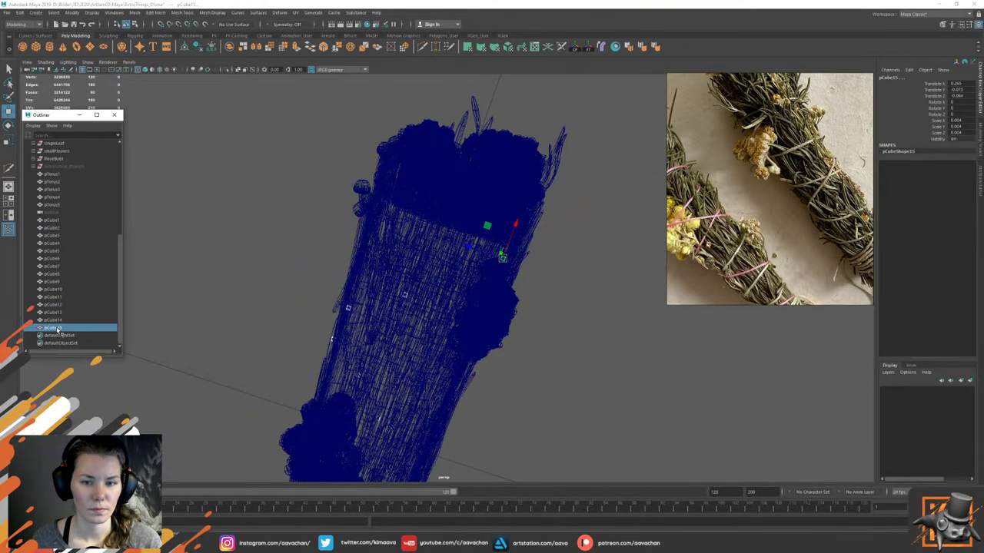
left_click_drag(494, 261, 473, 283)
key("5")
Step: Compare the fifteenth cube with the fourteenth and shift it along the bundle to Translate X 0.224
left_click(61, 320)
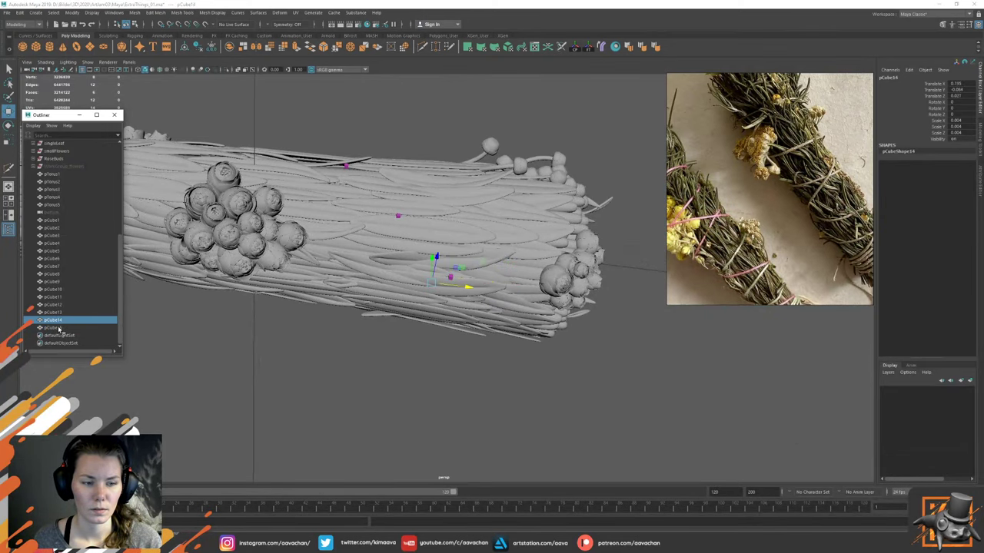
left_click(58, 328)
mouse_move(430, 277)
left_mouse_down("alt")
mouse_move(445, 246)
mouse_move(466, 290)
mouse_move(516, 271)
left_mouse_up("alt")
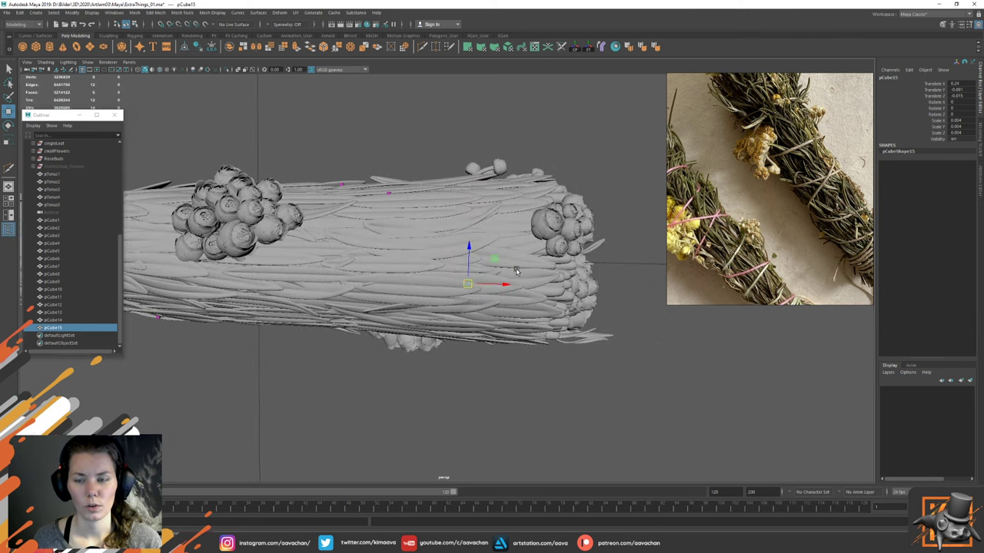
mouse_move(522, 234)
left_mouse_down("alt")
mouse_move(536, 274)
mouse_move(520, 226)
left_mouse_up("alt")
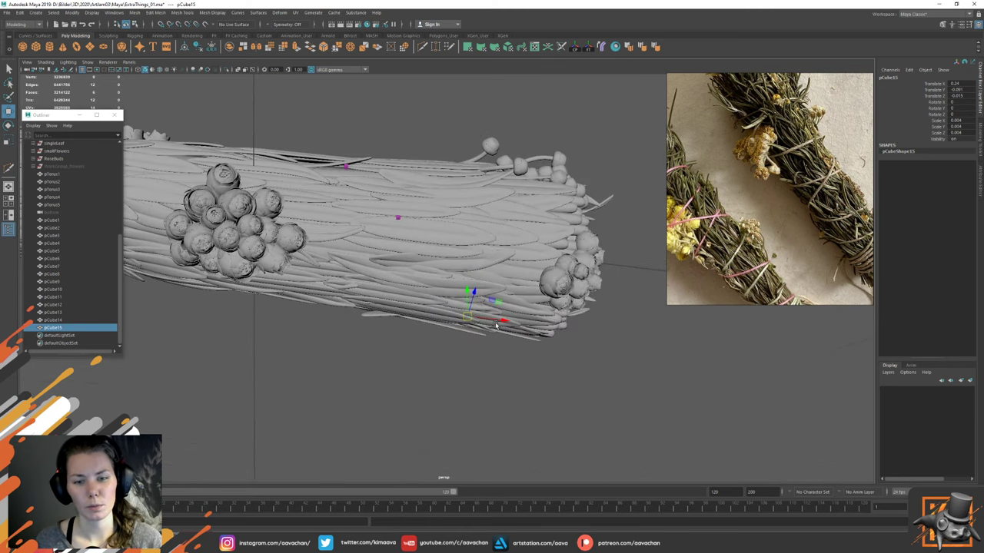
left_click_drag(496, 325, 480, 321)
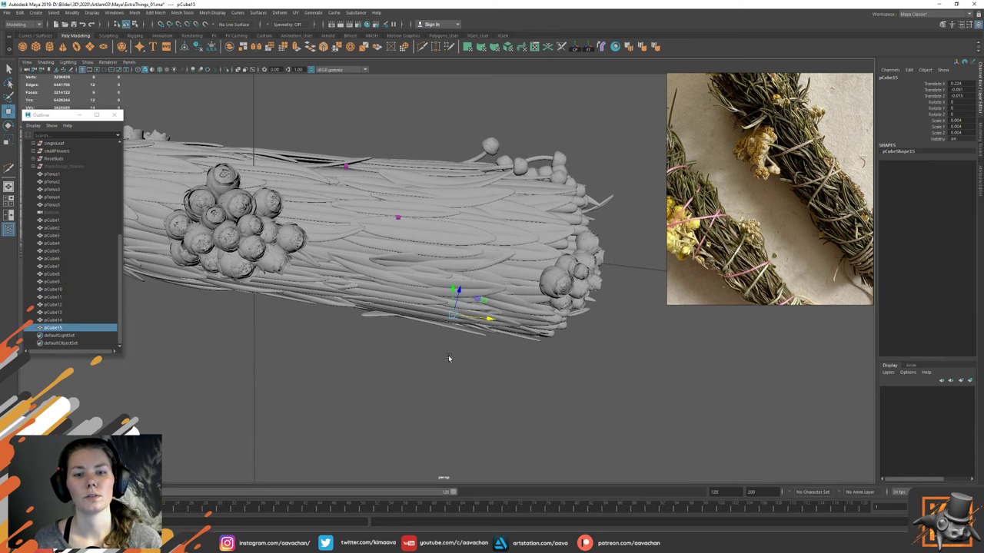
Step: Duplicate two string rings from the stem end, move them near the flower end and scale them up to fit around the bundle
left_click_drag(361, 268, 289, 246, "alt")
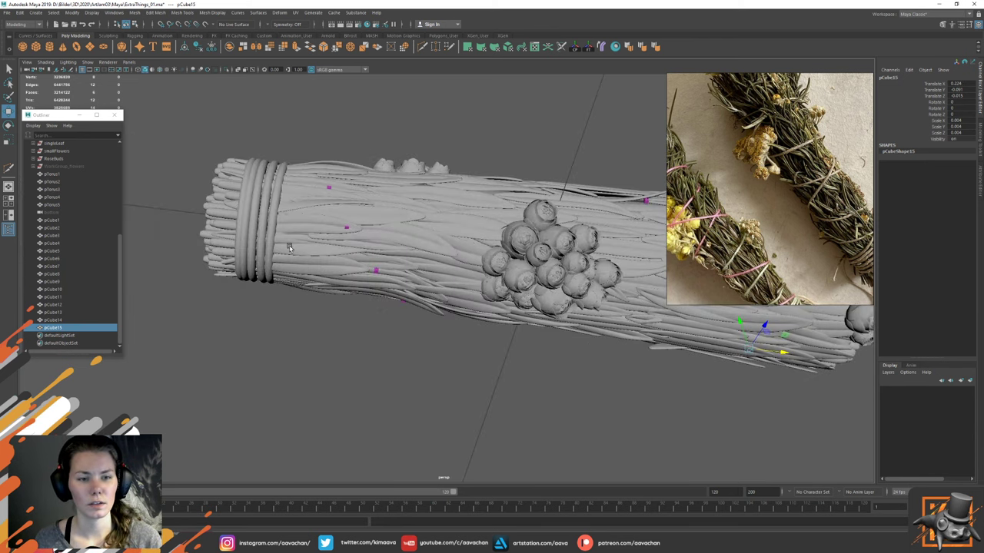
left_click(246, 226)
middle_click_drag(370, 235, 298, 249, "alt")
left_click(163, 251, "shift")
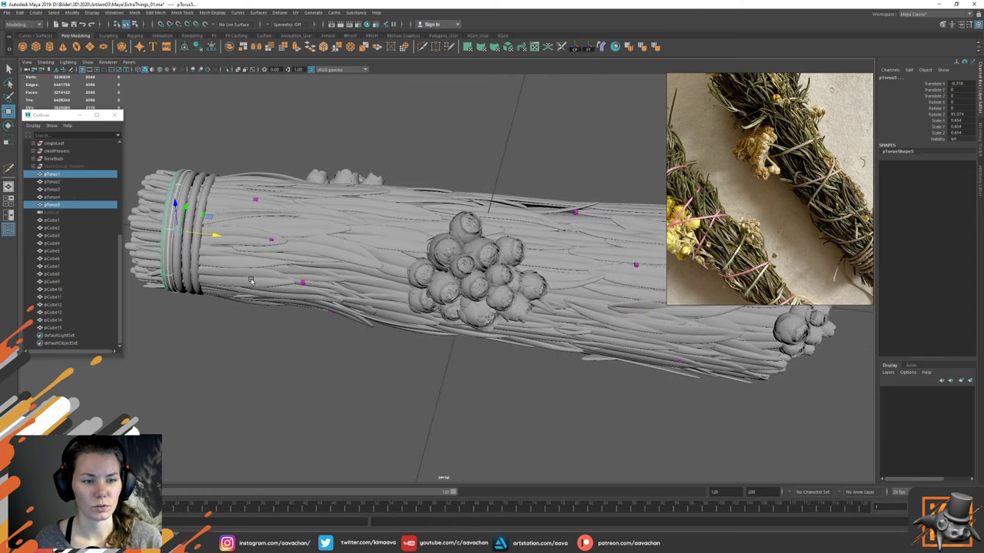
right_click_drag(401, 264, 361, 263, "alt")
middle_click_drag(361, 264, 307, 263, "alt")
key("ctrl+d")
left_click_drag(189, 238, 542, 263)
key("r")
key("w")
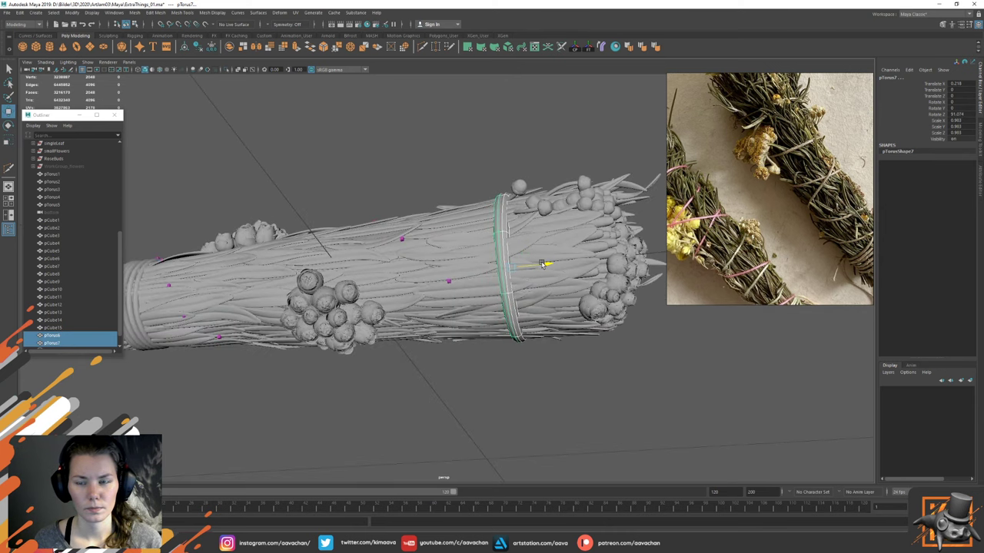
Step: Group the two duplicated rings and tilt the group about 11 degrees around Y, nudging it along the bundle to clear the flower cluster
left_click_drag(509, 173, 484, 259, "alt")
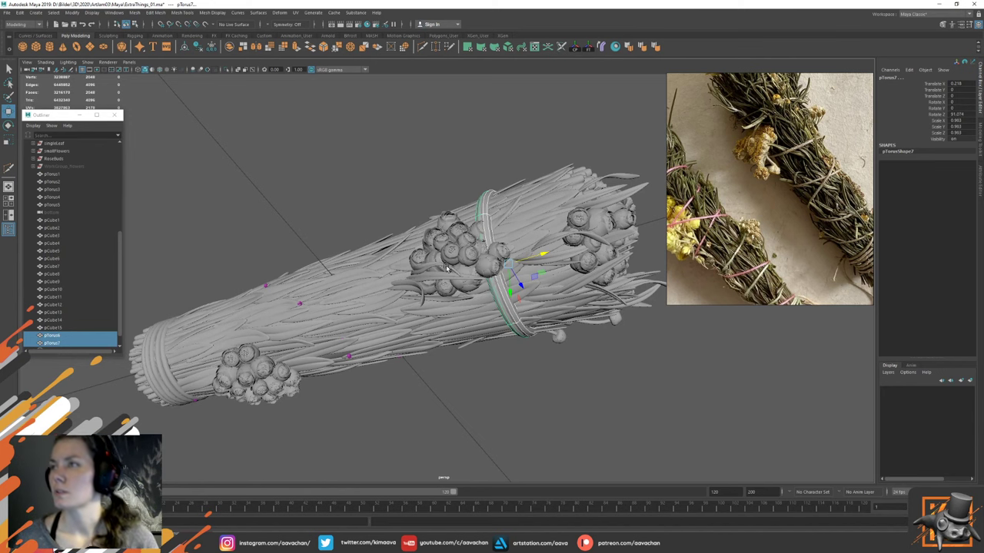
left_click_drag(570, 201, 530, 263, "alt")
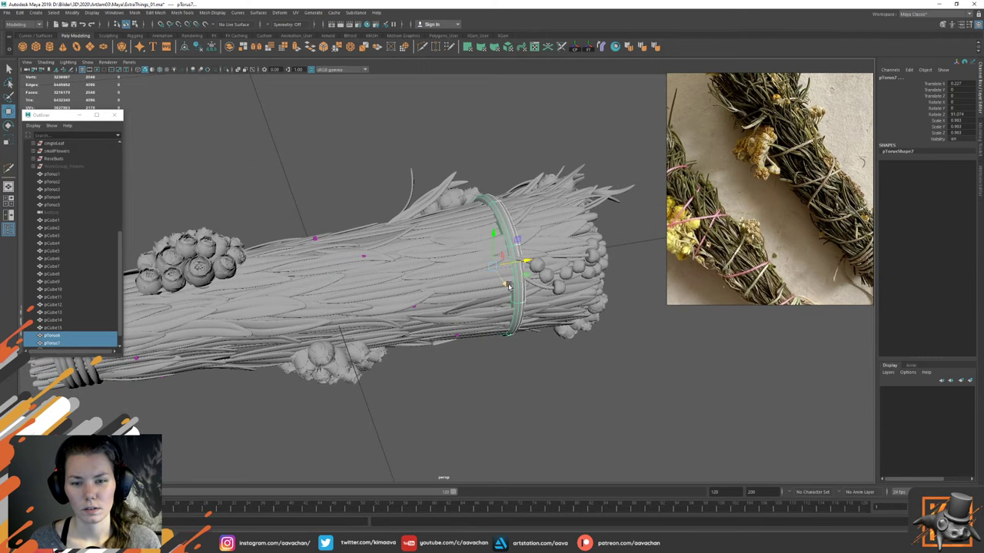
left_click_drag(520, 263, 547, 281, "alt")
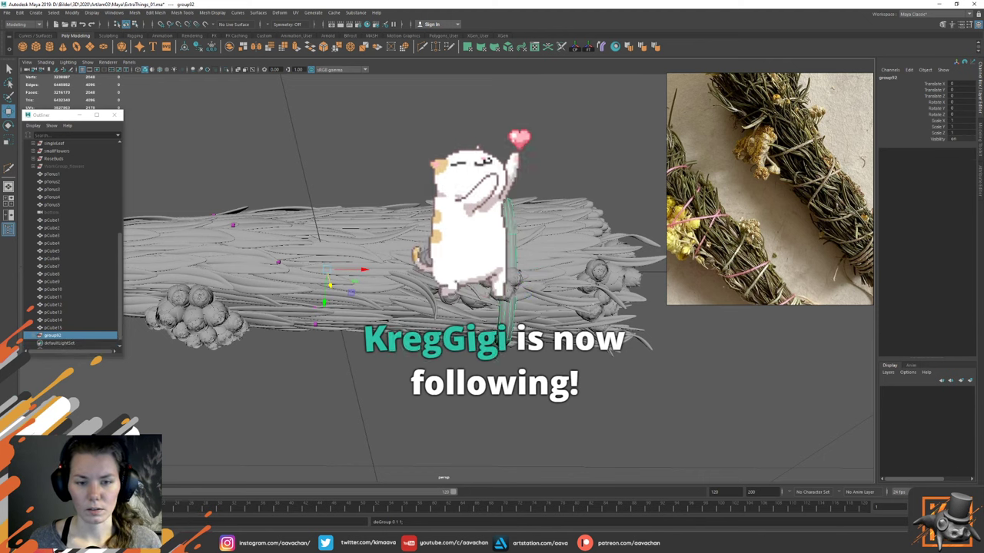
key("ctrl+g")
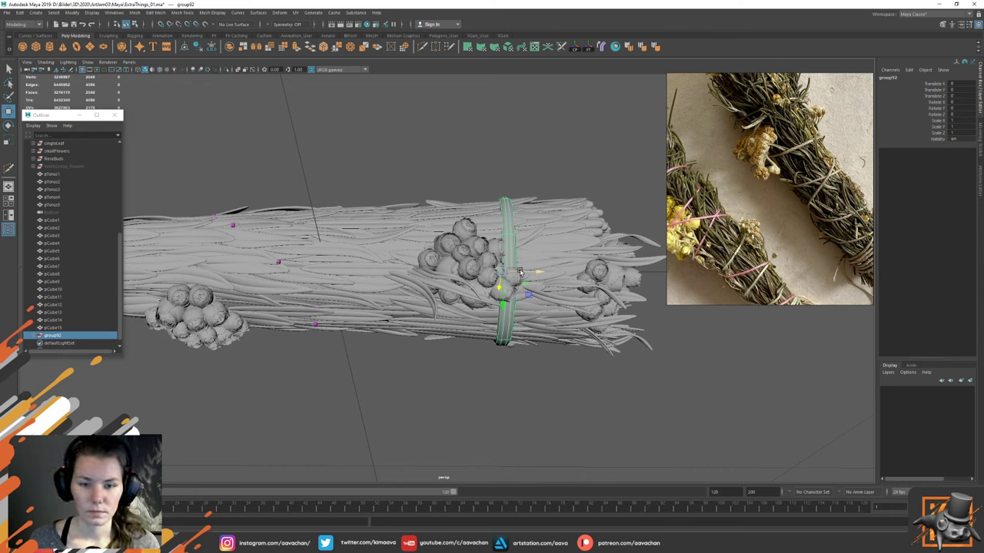
key("e")
left_click_drag(520, 268, 539, 272)
key("w")
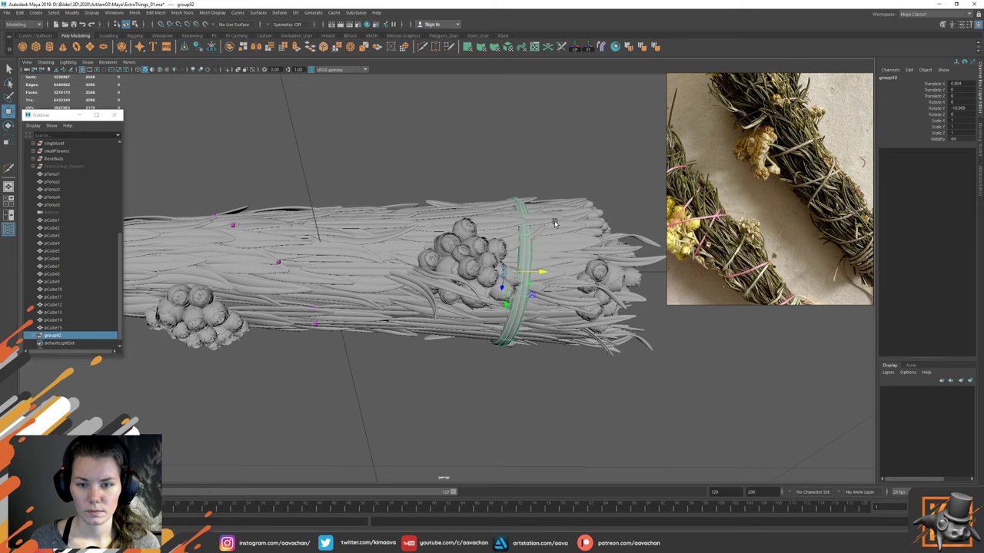
Step: Move the fifteenth guide cube along the bundle to the edge of the tilted rings, at Translate X 0.228
left_click(589, 202)
left_click_drag(537, 317, 526, 224, "alt")
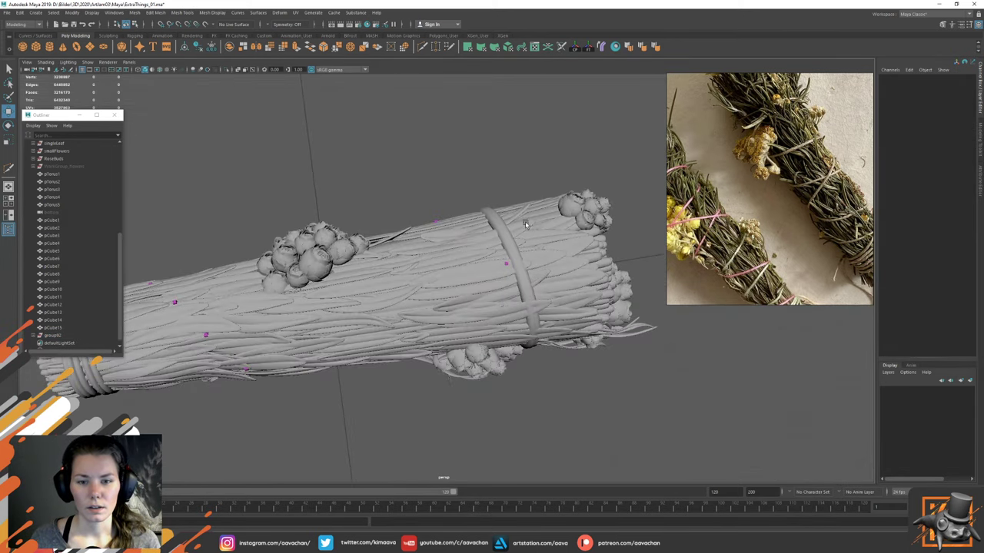
left_click(506, 263)
left_click(510, 263)
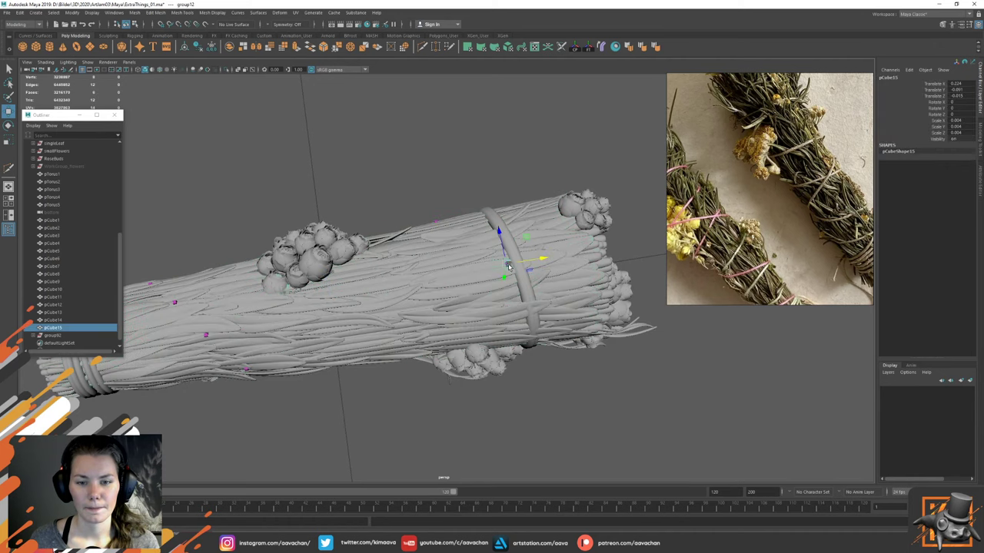
left_click_drag(475, 279, 522, 289, "alt")
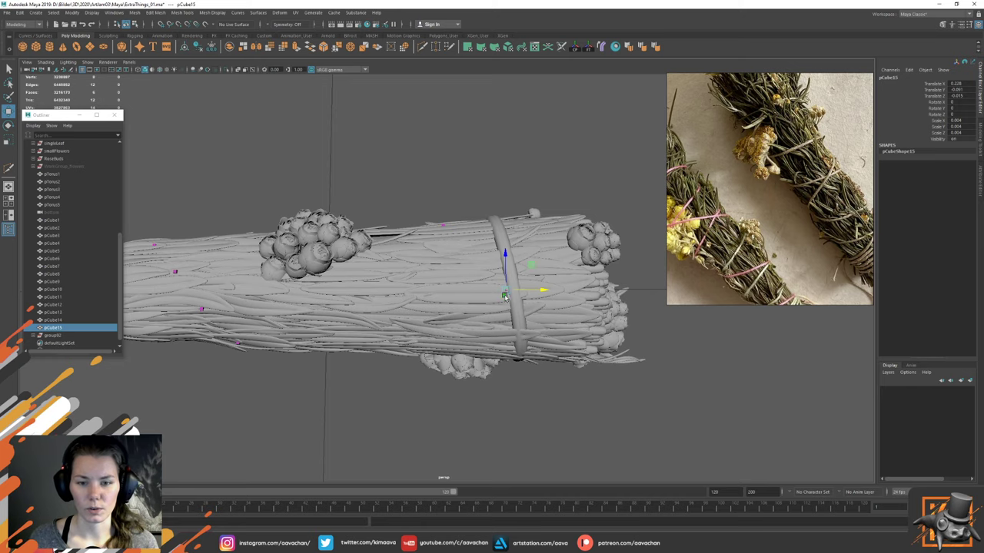
left_click_drag(518, 357, 531, 400, "alt")
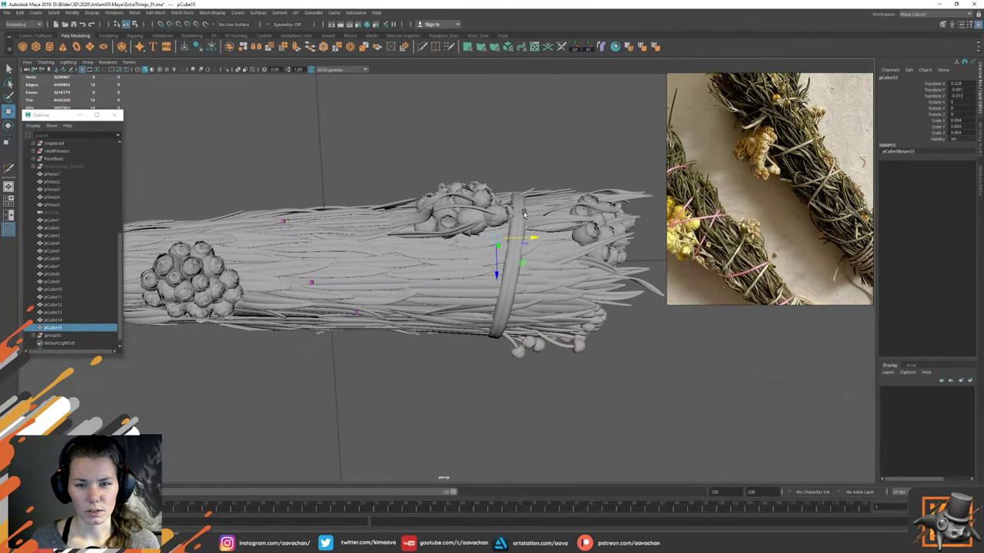
Step: Duplicate the fifteenth cube and place the sixteenth beside the tilted rings on another side of the bundle
left_click_drag(427, 311, 444, 249, "alt")
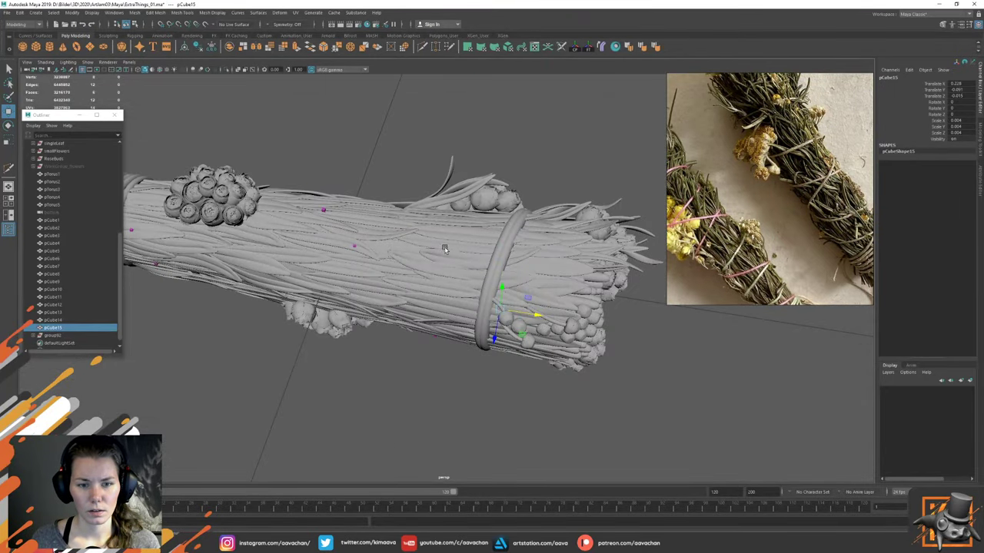
left_click_drag(450, 338, 492, 263, "alt")
key("ctrl+d")
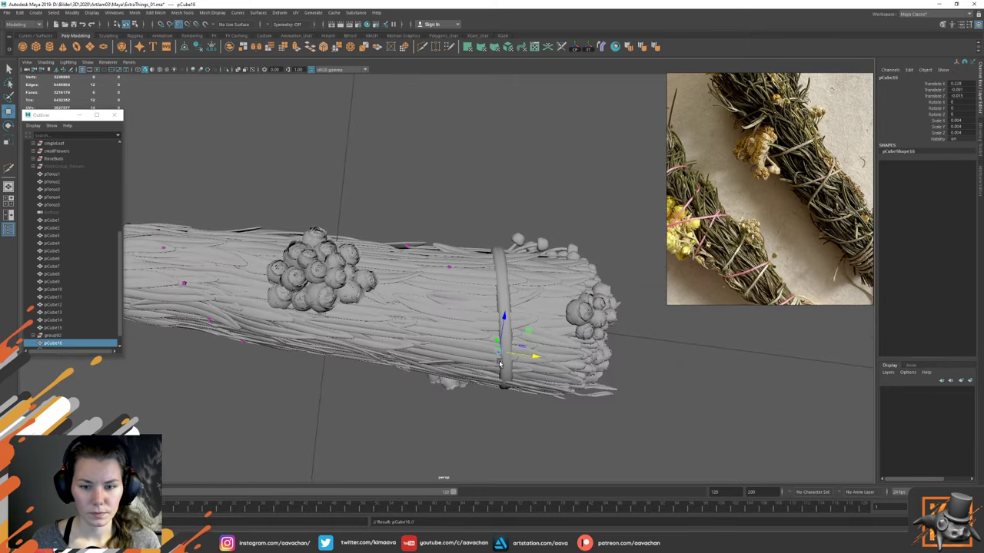
left_click_drag(532, 374, 501, 306, "alt")
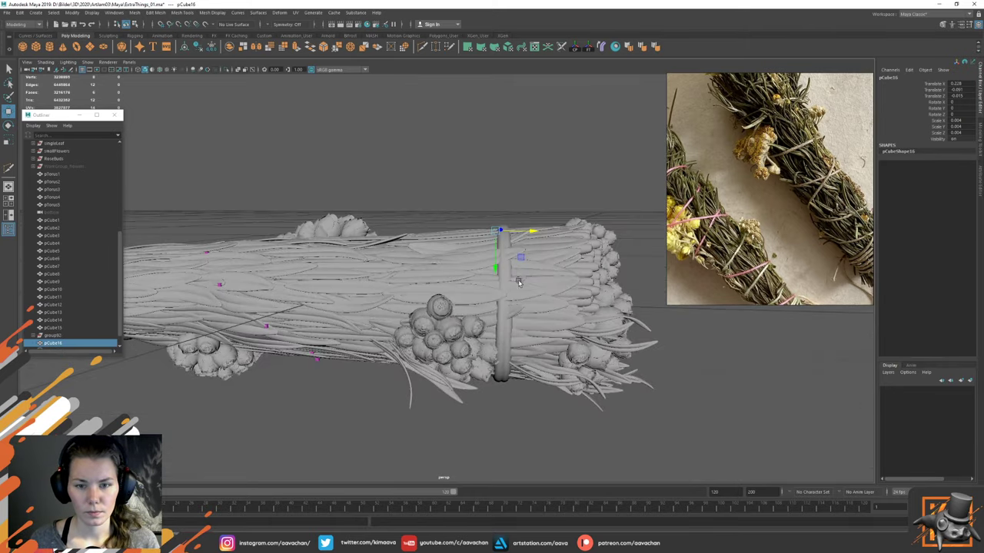
middle_click_drag(499, 305, 503, 335)
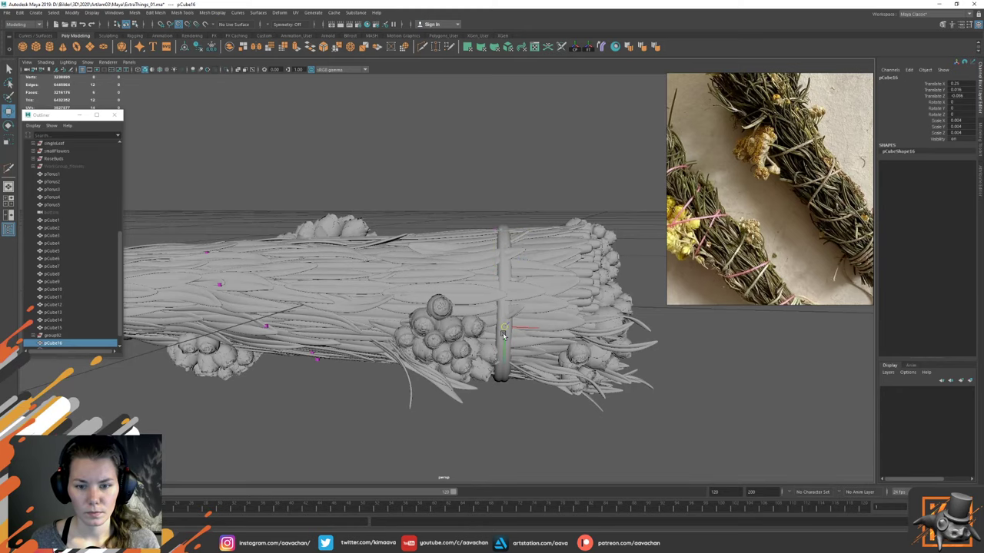
left_click_drag(526, 374, 514, 241, "alt")
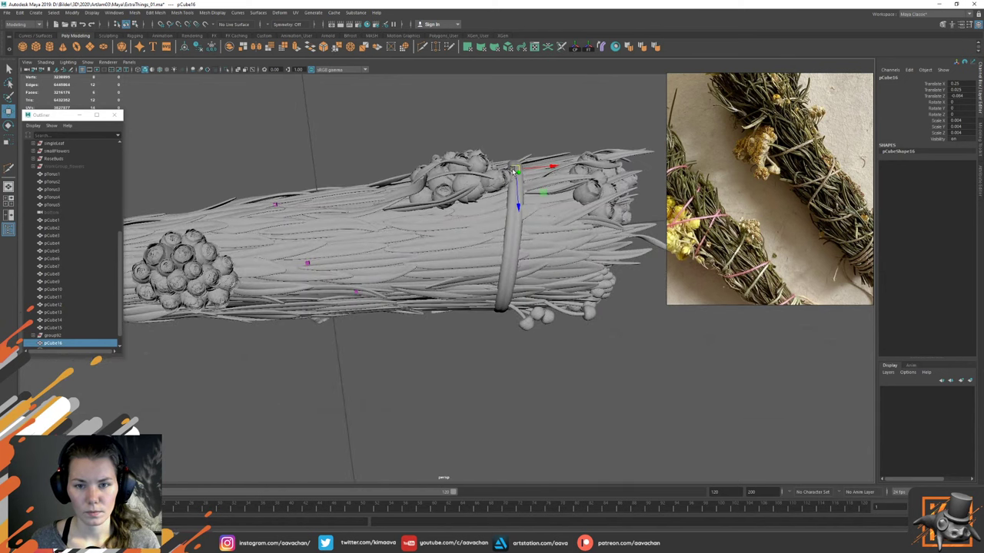
middle_click_drag(514, 242, 500, 256)
left_click_drag(533, 296, 423, 311, "alt")
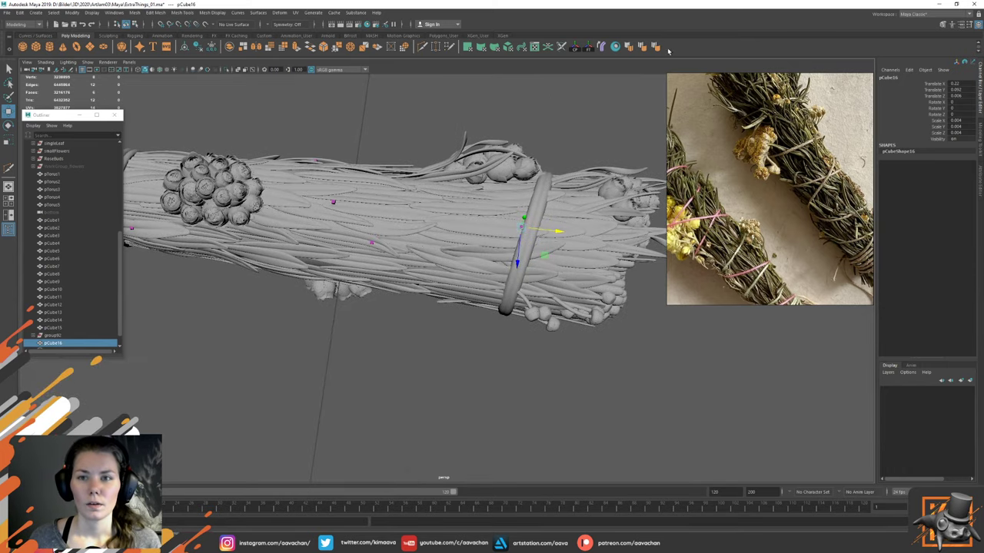
Step: Create a new Lambert material and set its color to teal
left_click(615, 47)
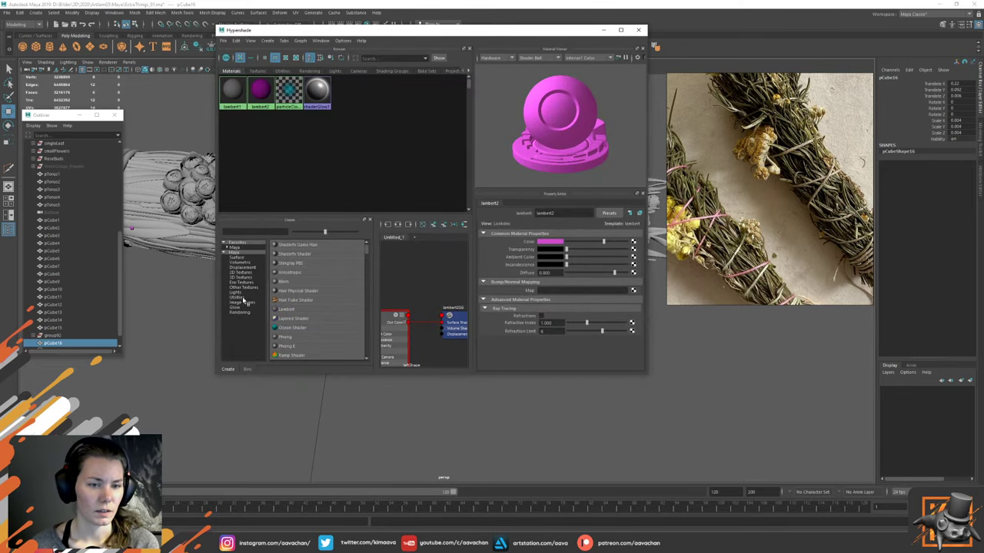
left_click(292, 310)
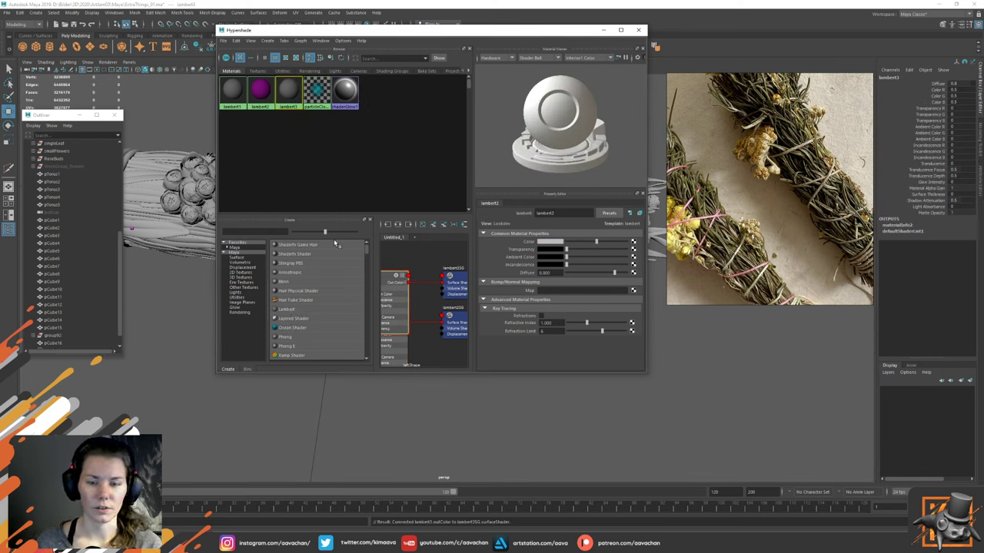
left_click(559, 245)
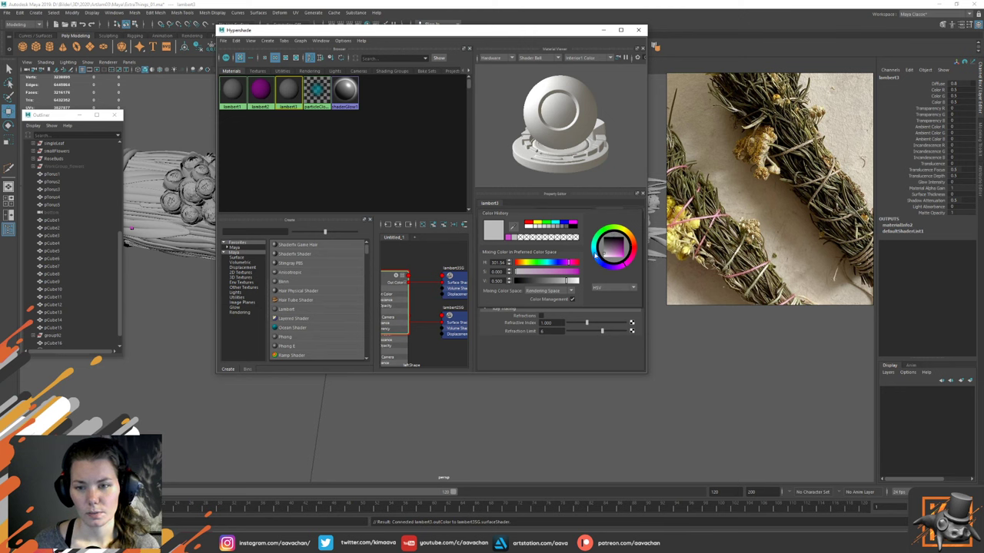
left_click_drag(595, 256, 593, 252)
left_click(612, 254)
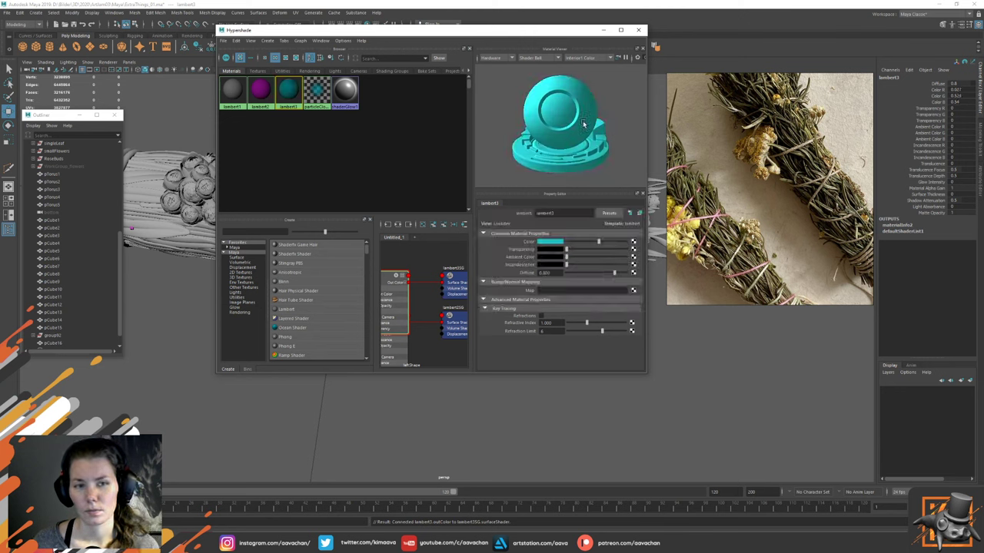
Step: Assign the teal Lambert material to the fifteenth guide cube and check it against the rings
left_click(64, 329)
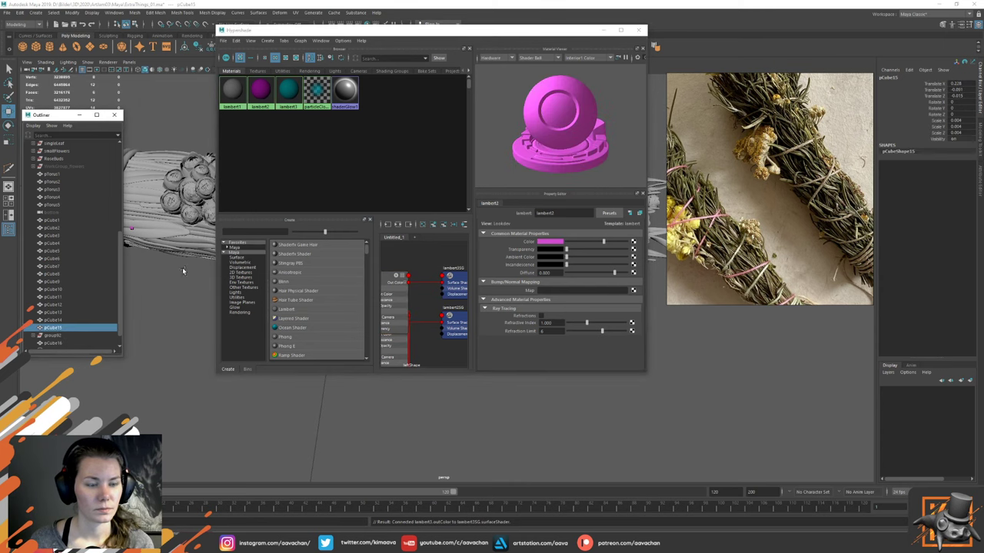
right_click(241, 132)
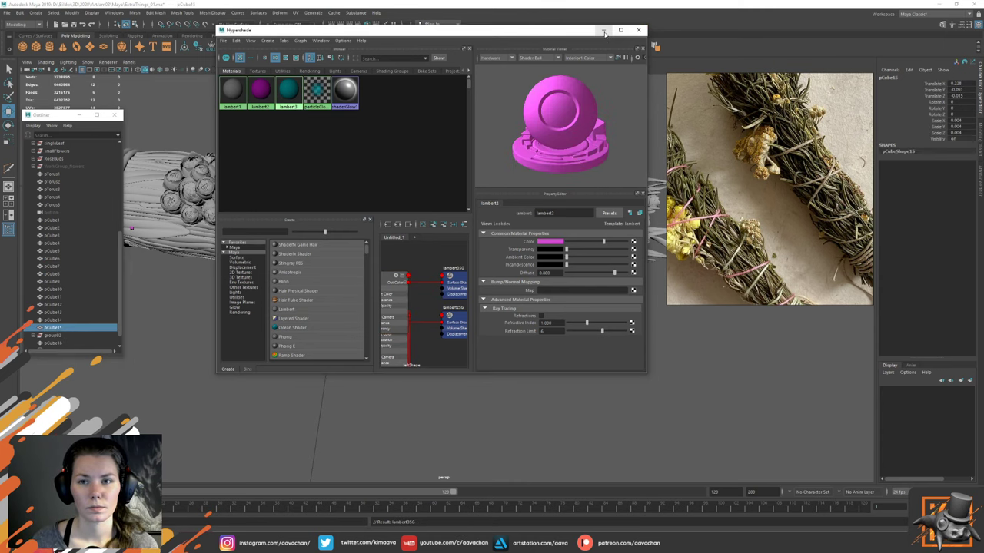
left_click(636, 29)
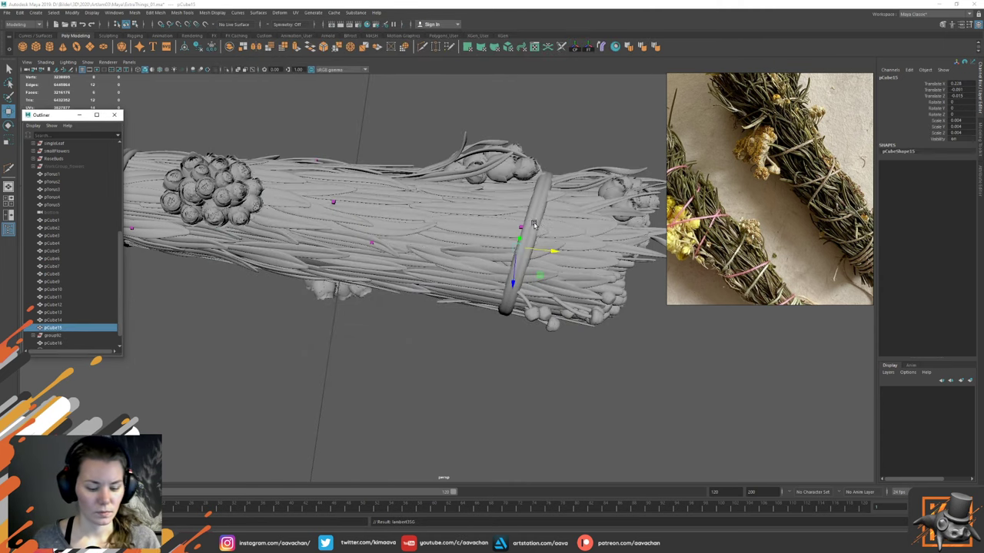
key("f")
right_click_drag(534, 271, 477, 259, "alt")
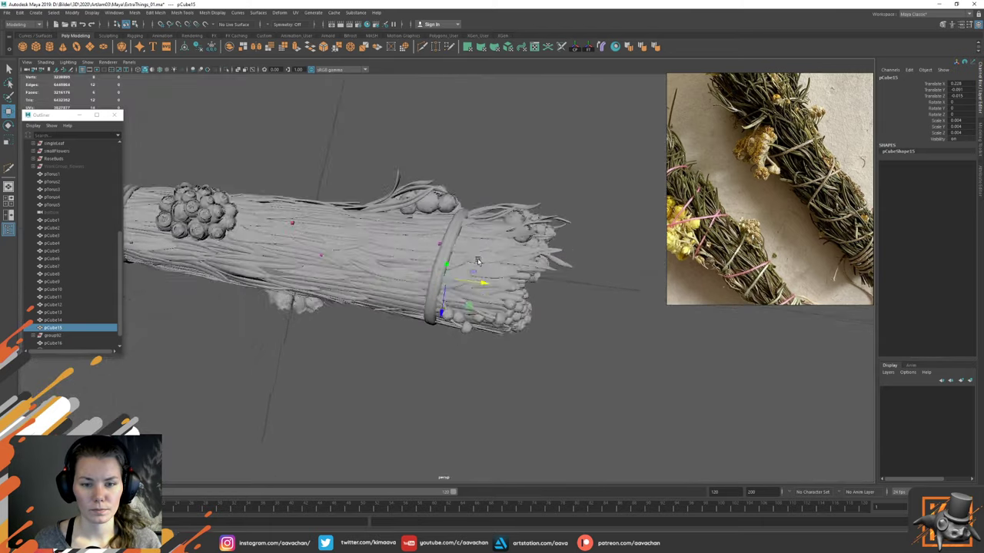
left_click_drag(477, 258, 479, 166, "alt")
right_click_drag(463, 234, 544, 233, "alt")
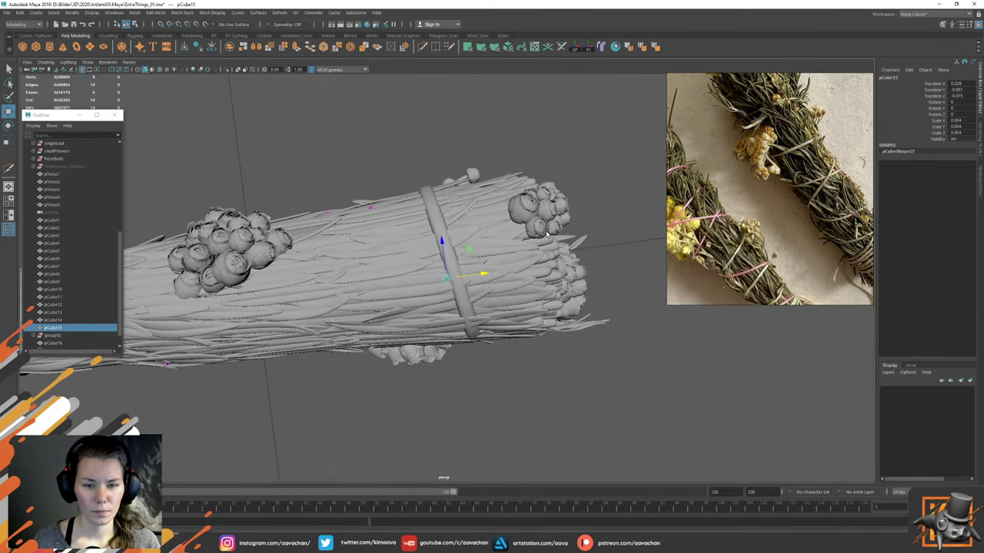
Step: Reorder the guide cubes in the outliner so pCube16 sits above the group and the teal pCube15 sits below it
left_click(582, 178)
left_click_drag(468, 259, 205, 295, "alt")
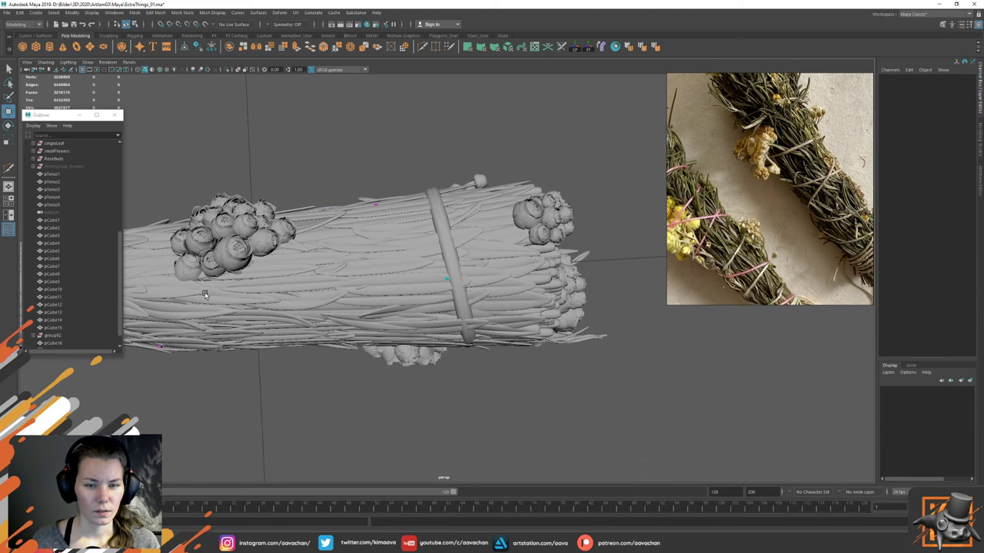
left_click(61, 343)
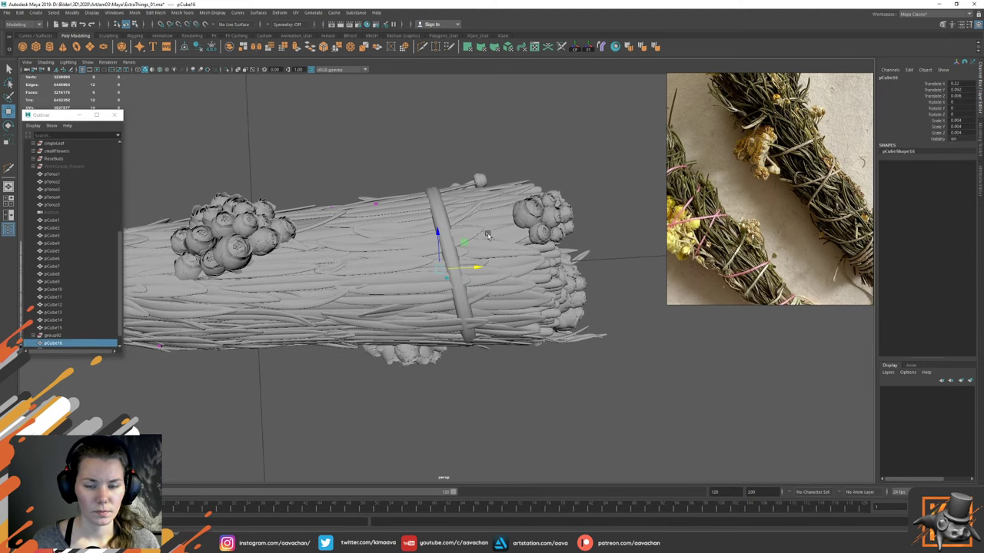
left_click_drag(486, 235, 447, 284, "alt")
left_click(447, 281)
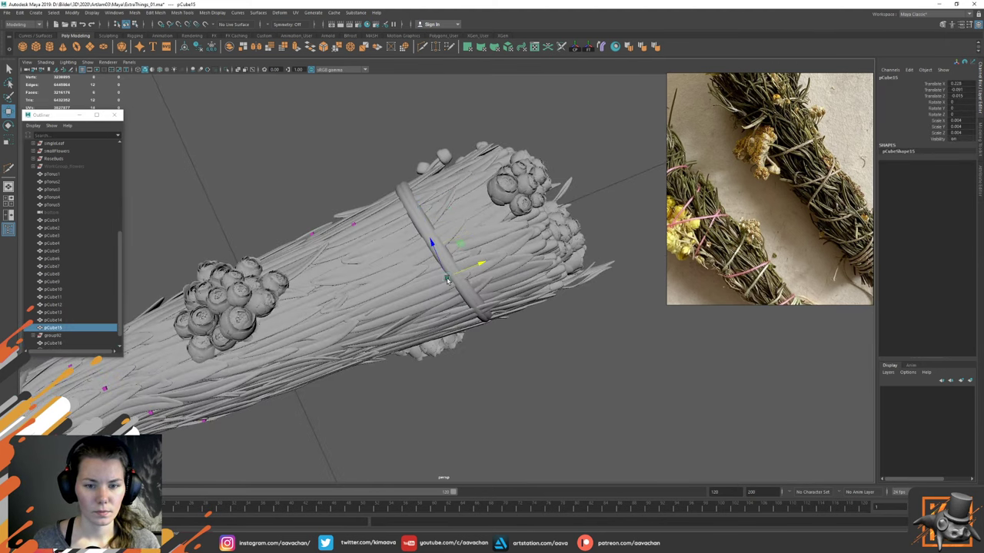
scroll(77, 323, "up", 2)
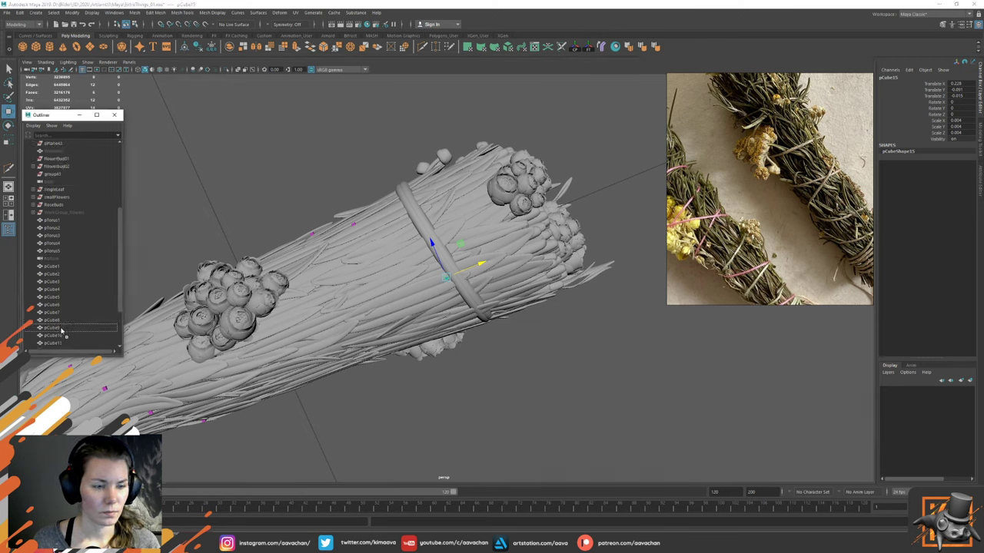
scroll(84, 321, "down", 3)
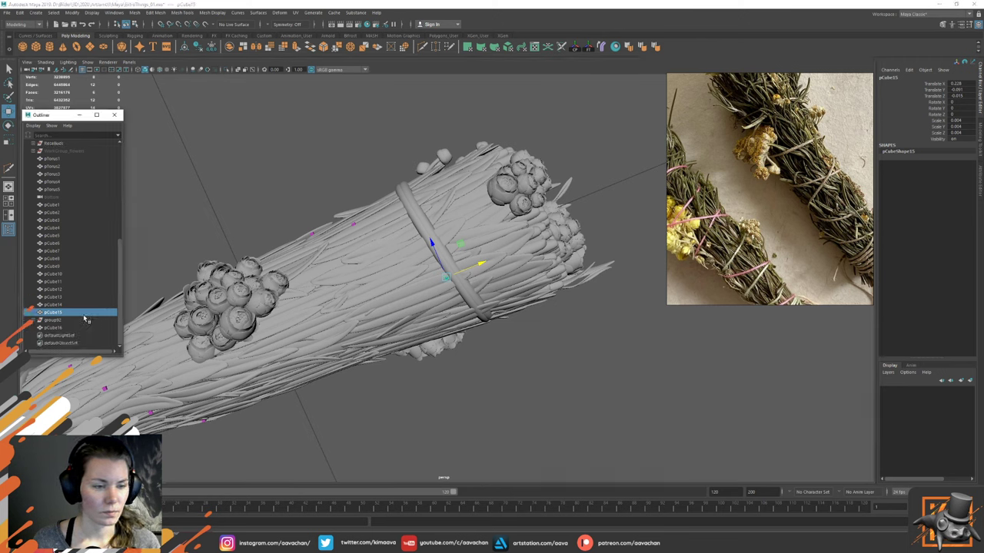
middle_click_drag(55, 314, 59, 332)
left_click(56, 323)
left_click_drag(57, 327, 60, 314)
left_click(60, 328)
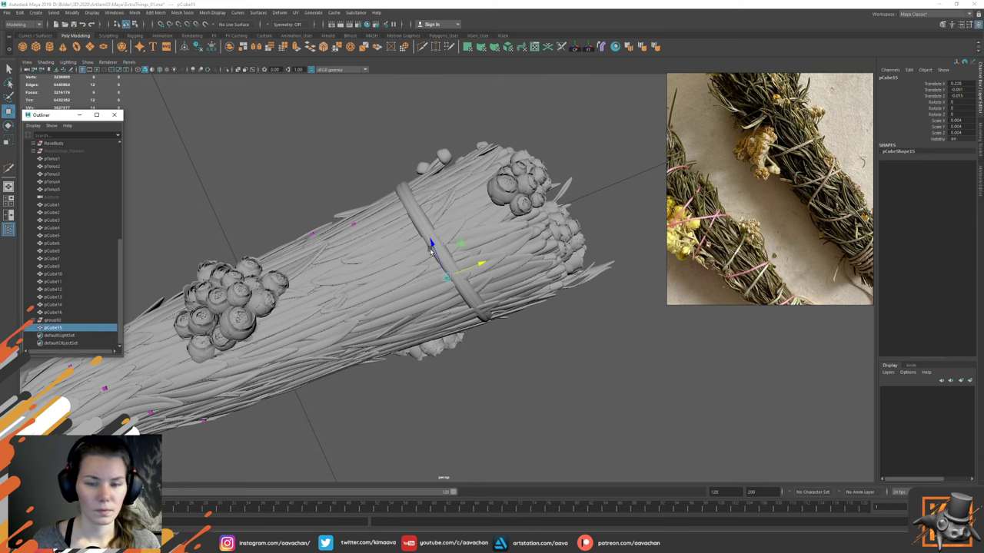
Step: Duplicate the teal cube twice and place pCube17 and pCube18 on the bundle as spiral points leading away from the tilted rings
left_click_drag(432, 251, 473, 242, "alt")
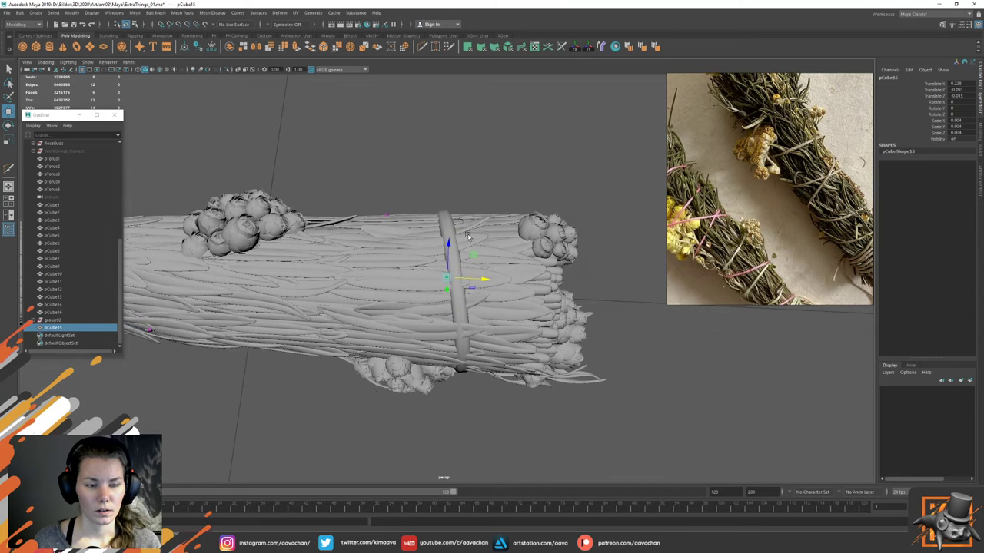
key("ctrl+d")
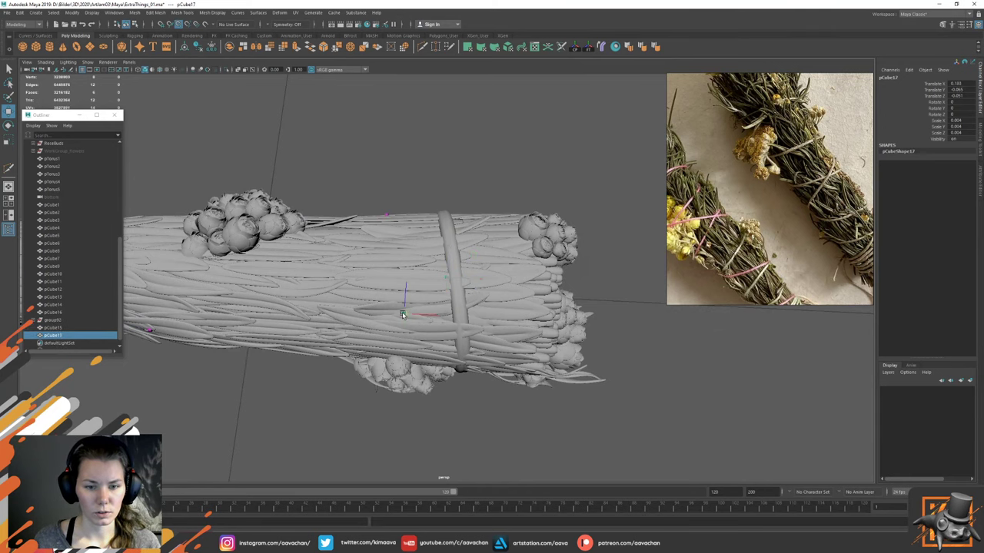
left_click_drag(402, 315, 505, 277, "alt")
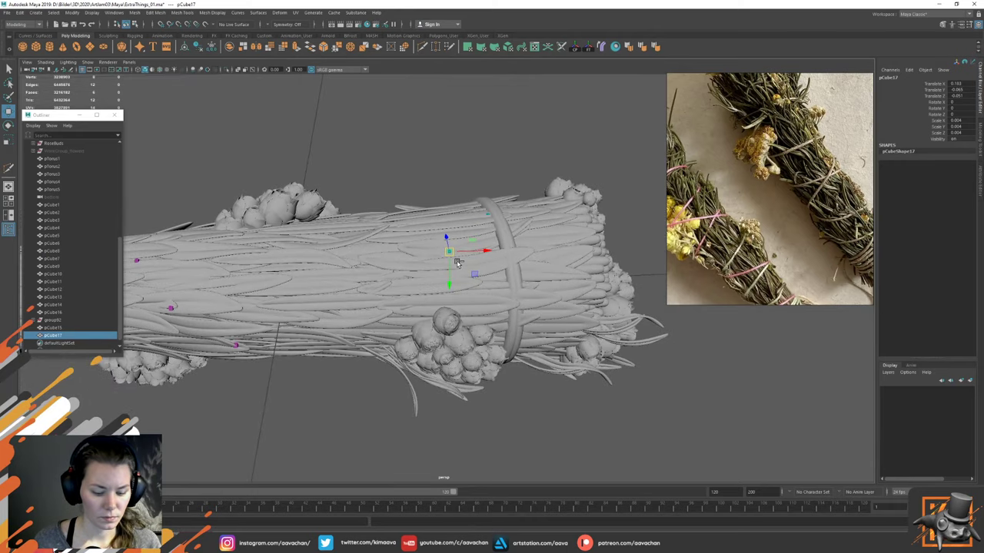
key("ctrl+d")
key("v")
left_click_drag(449, 251, 410, 296)
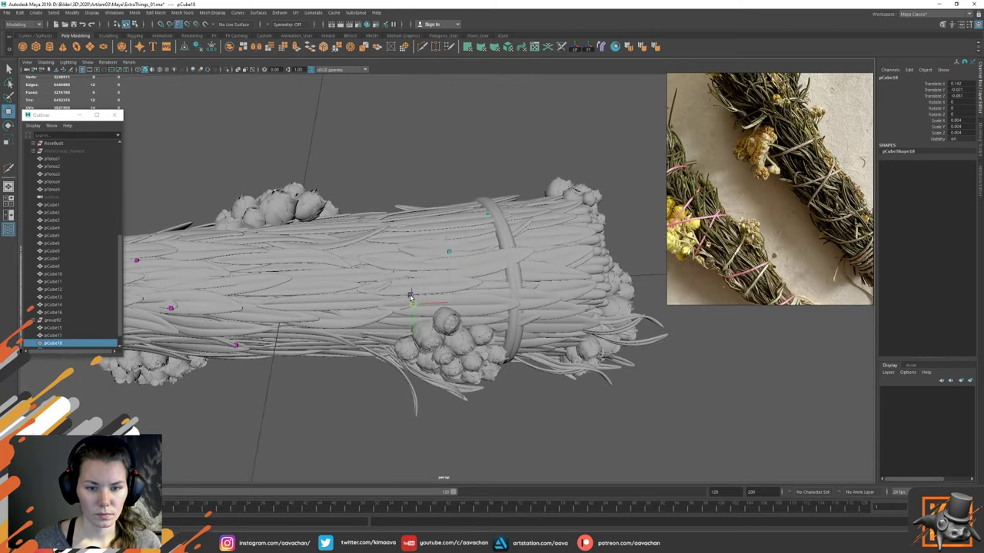
Step: Continue the teal spiral past the flower bud cluster with two more duplicates, pCube19 and pCube20, fitting pCube20 to the leaf surface
left_click_drag(503, 318, 458, 244, "alt")
key("ctrl+d")
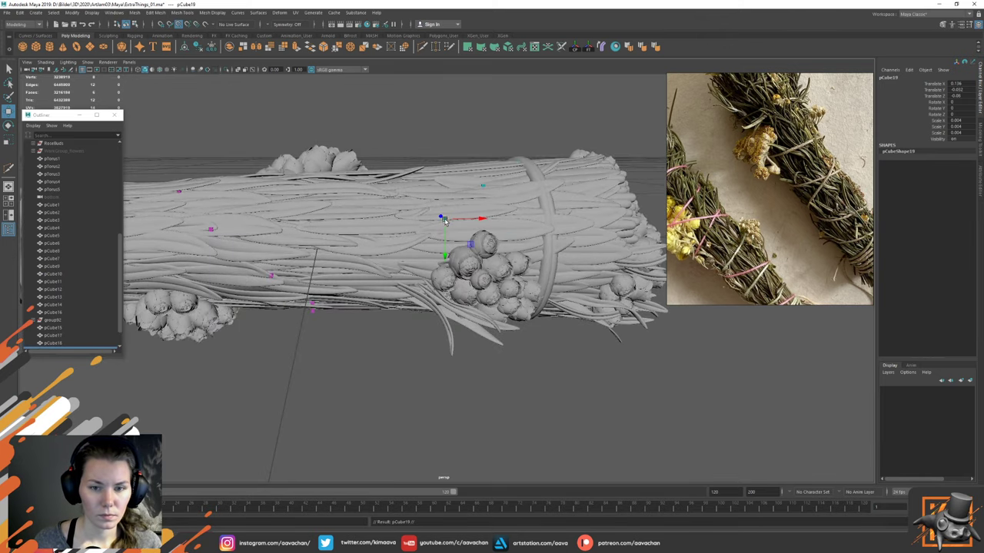
left_click_drag(415, 263, 458, 248, "alt")
key("ctrl+d")
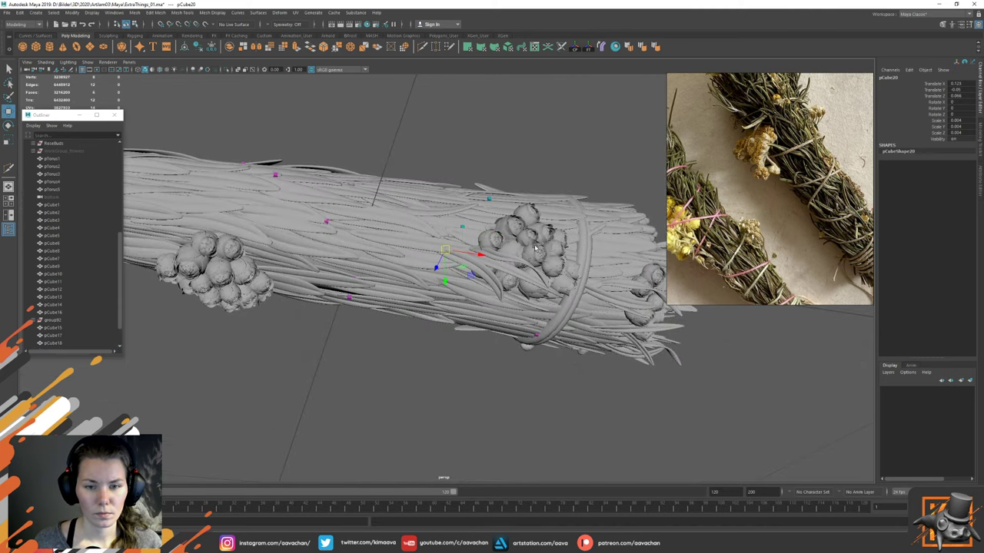
left_click_drag(487, 238, 427, 214, "alt")
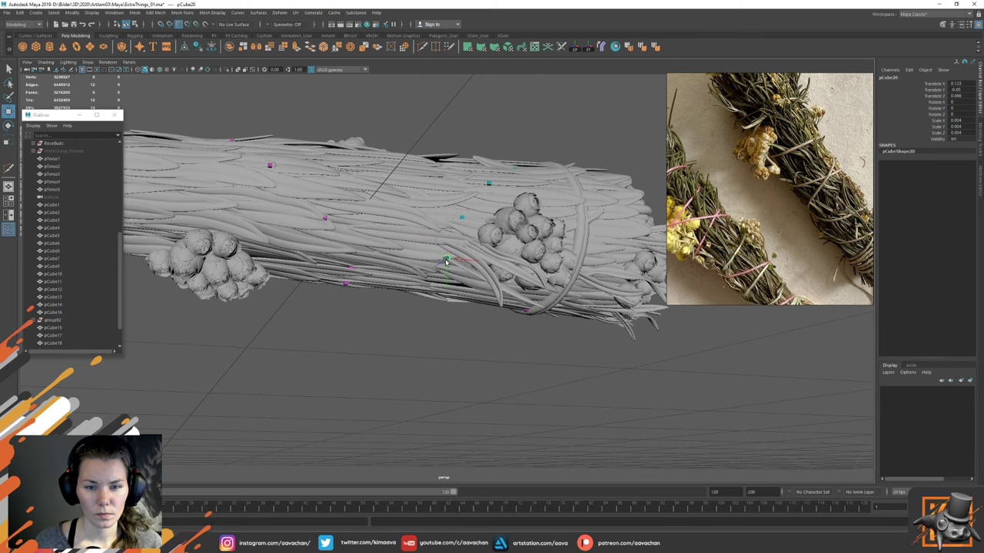
mouse_move(444, 244)
left_mouse_down("alt")
mouse_move(434, 226)
mouse_move(444, 232)
left_mouse_up("alt")
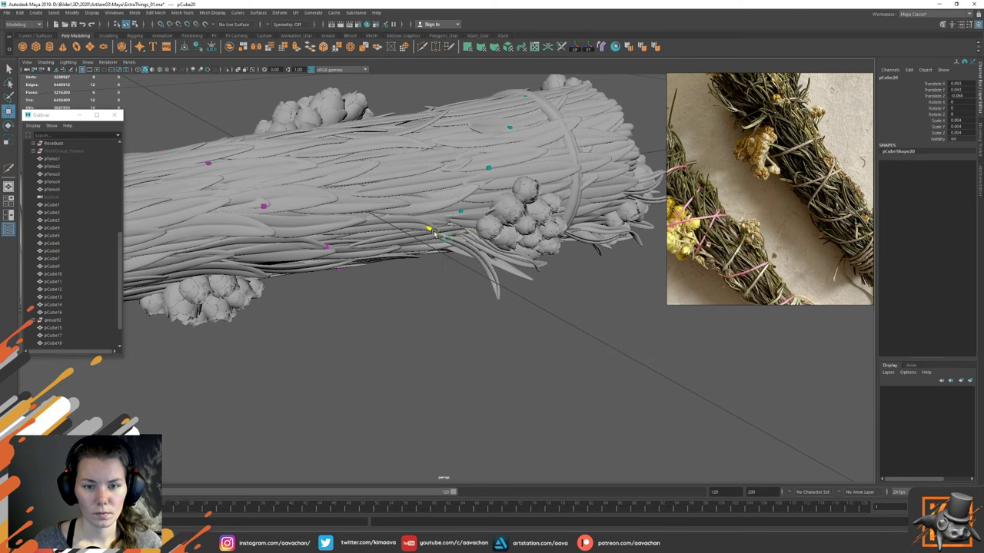
left_click_drag(470, 234, 465, 237)
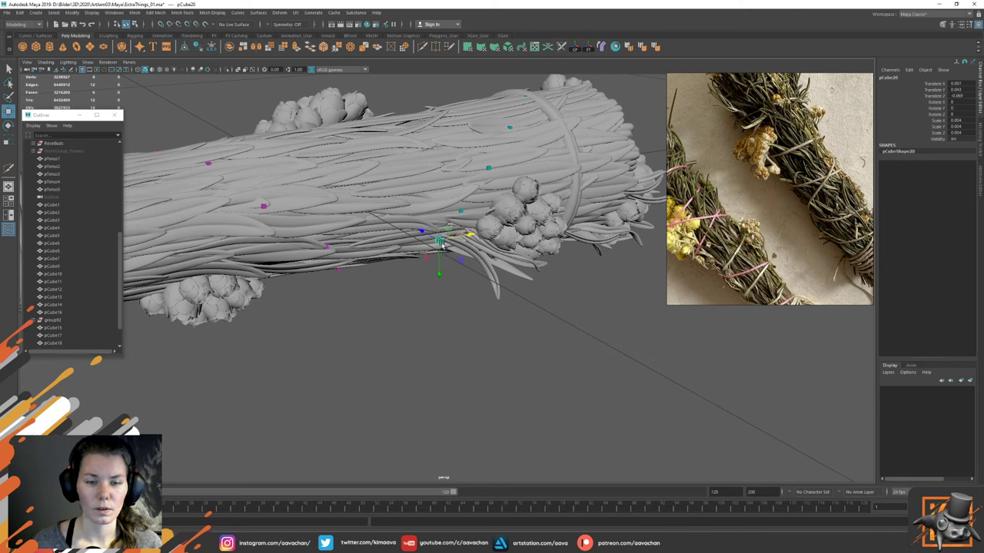
left_click_drag(496, 252, 487, 229, "alt")
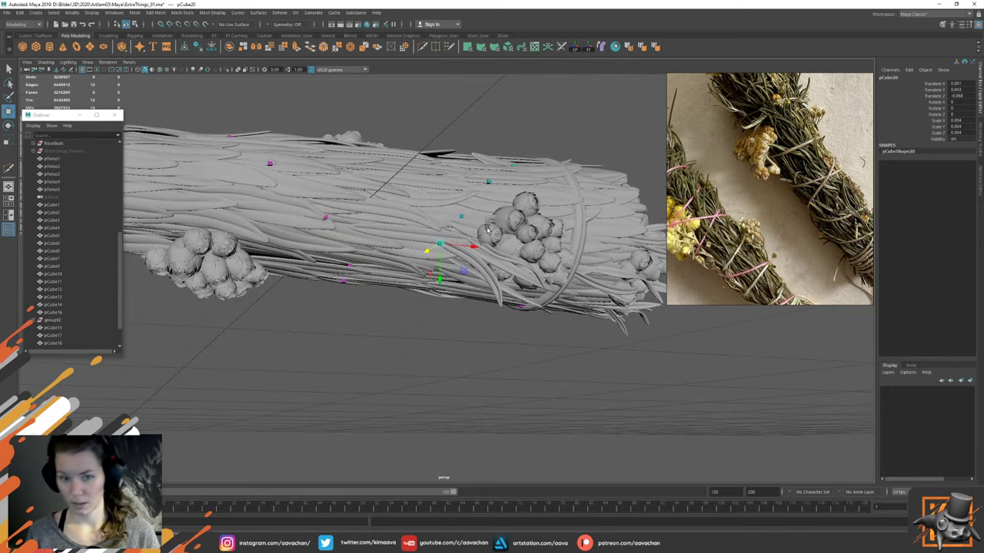
left_click_drag(524, 268, 499, 273, "alt")
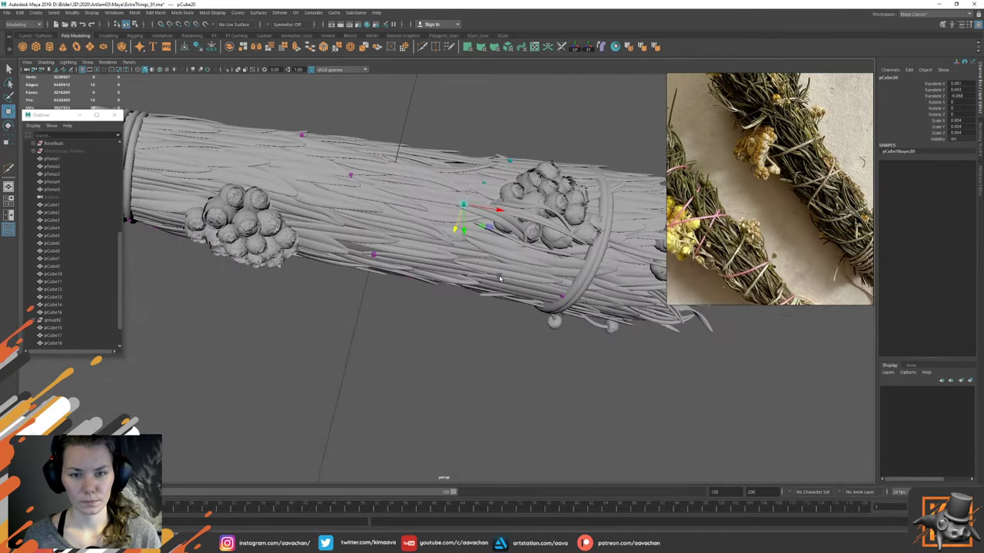
Step: Duplicate the teal cube twice more and place pCube21 and pCube22 around the bundle towards its middle
key("ctrl+d")
left_click_drag(464, 206, 454, 255)
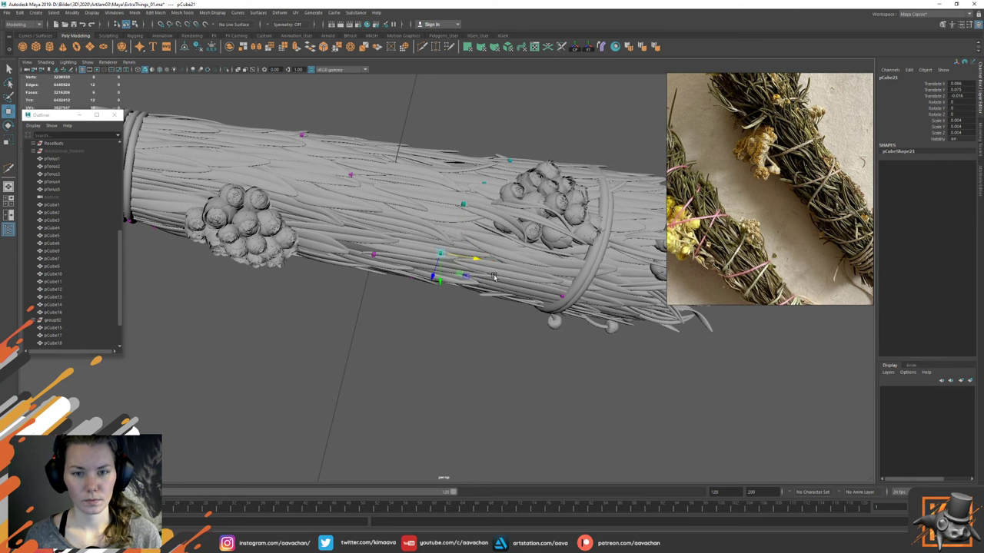
left_click_drag(472, 265, 431, 281, "alt")
key("ctrl+d")
middle_click_drag(503, 303, 533, 272, "alt")
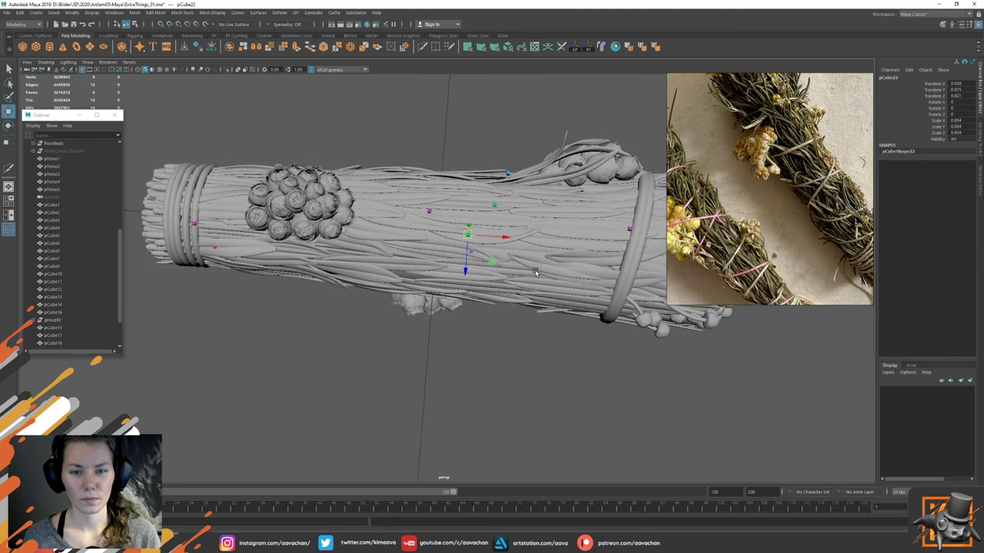
left_click_drag(533, 272, 506, 279, "alt")
middle_click_drag(540, 324, 551, 275, "alt")
left_click_drag(481, 277, 484, 281, "alt")
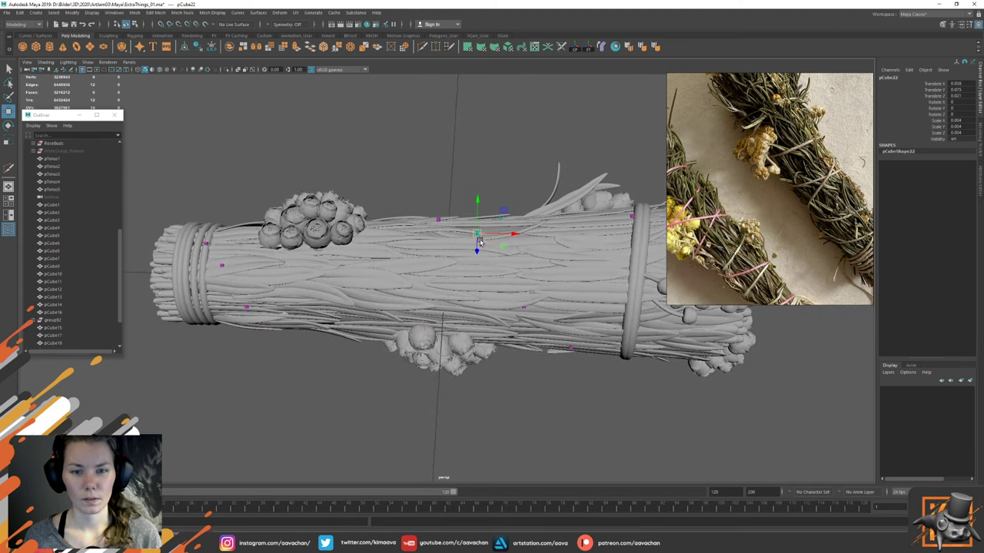
Step: Duplicate pCube22 and snap the copy onto the leaves as the next point of the teal spiral
key("ctrl+d")
key("v")
left_click_drag(478, 233, 514, 271)
key("v")
left_click_drag(411, 188, 443, 245)
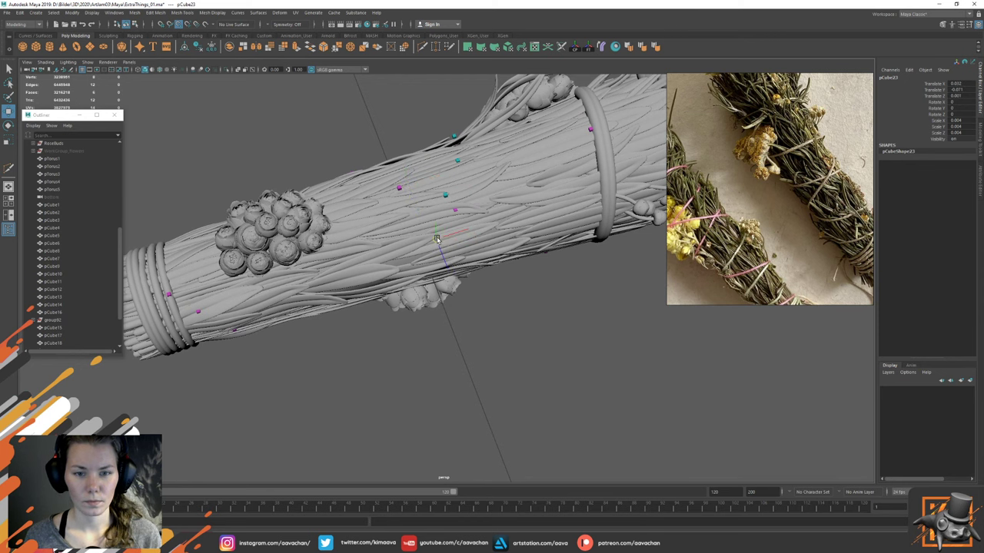
Step: Duplicate pCube23 to place pCube24 further around the bundle, and shift pCube23 along the bundle to Translate X 0.03
left_click_drag(438, 236, 487, 273, "alt")
key("ctrl+d")
key("v")
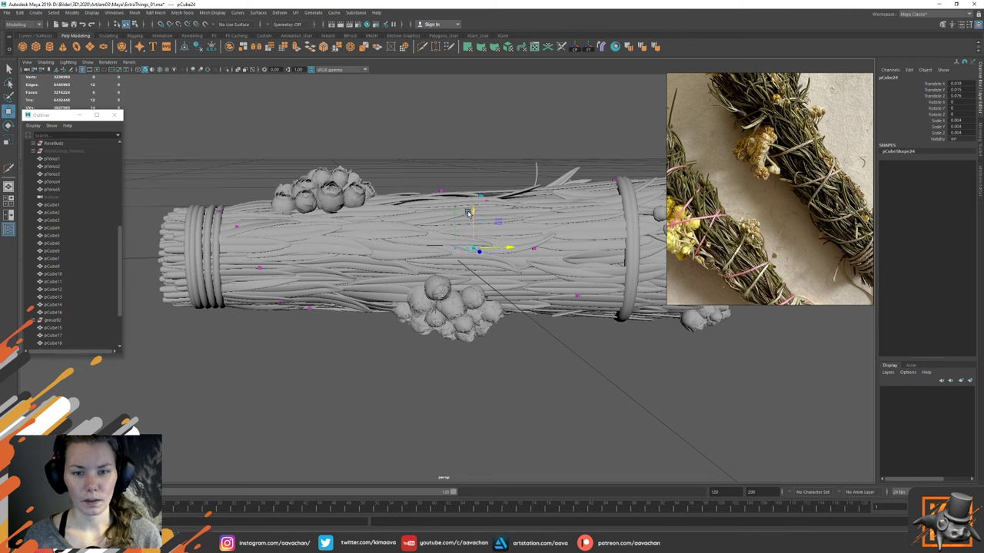
scroll(85, 317, "down", 3)
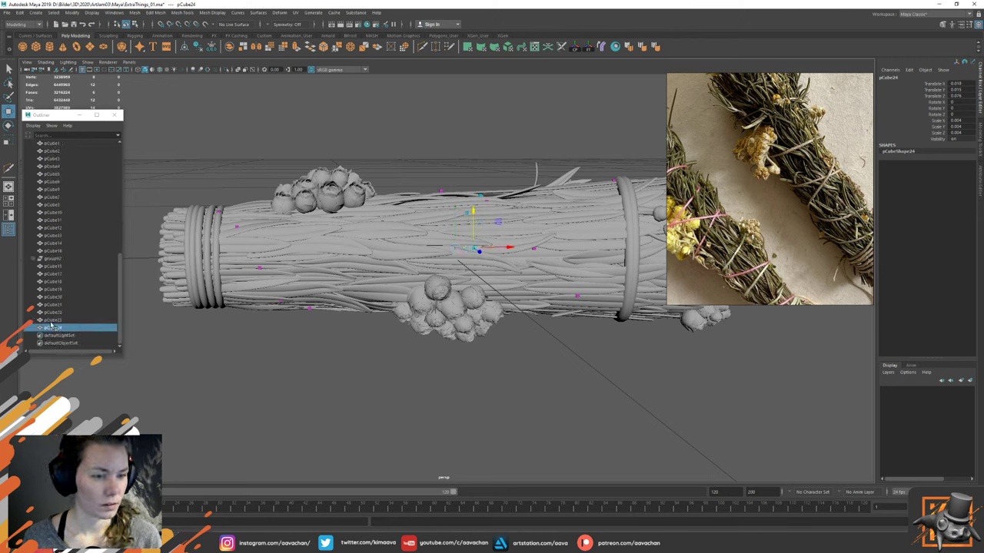
left_click(77, 320)
left_click_drag(501, 213, 511, 212)
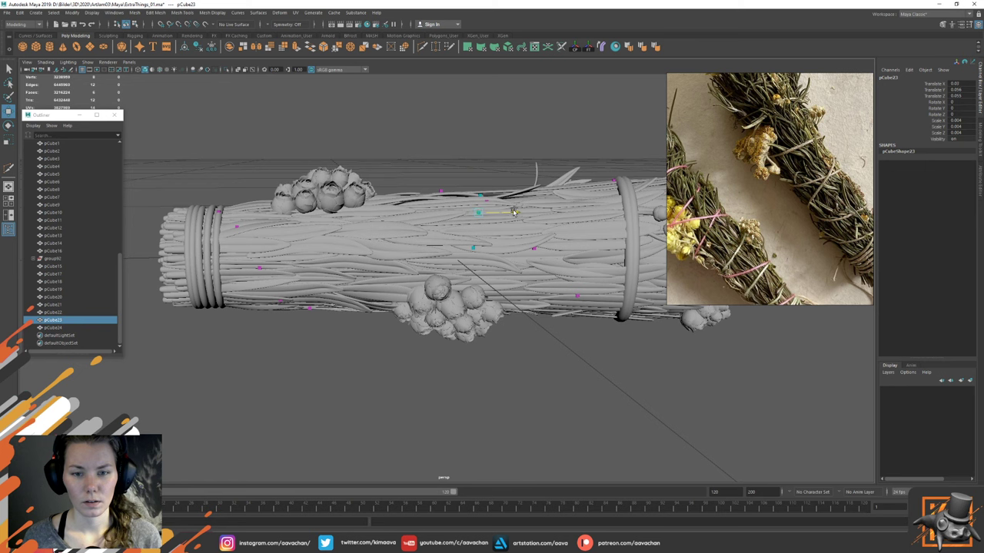
Step: Duplicate pCube24, place the copy at the edge of the middle flower bud cluster and pull it outward to the buds' surface
left_click(473, 248)
left_click_drag(475, 257, 509, 304, "alt")
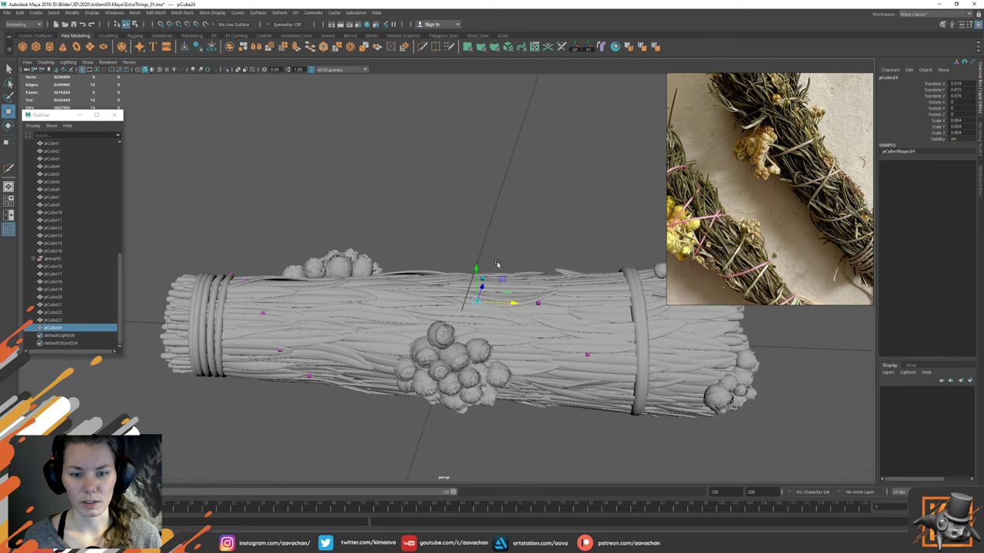
middle_click_drag(509, 304, 511, 264, "alt")
left_click_drag(511, 264, 466, 303, "alt")
key("ctrl+d")
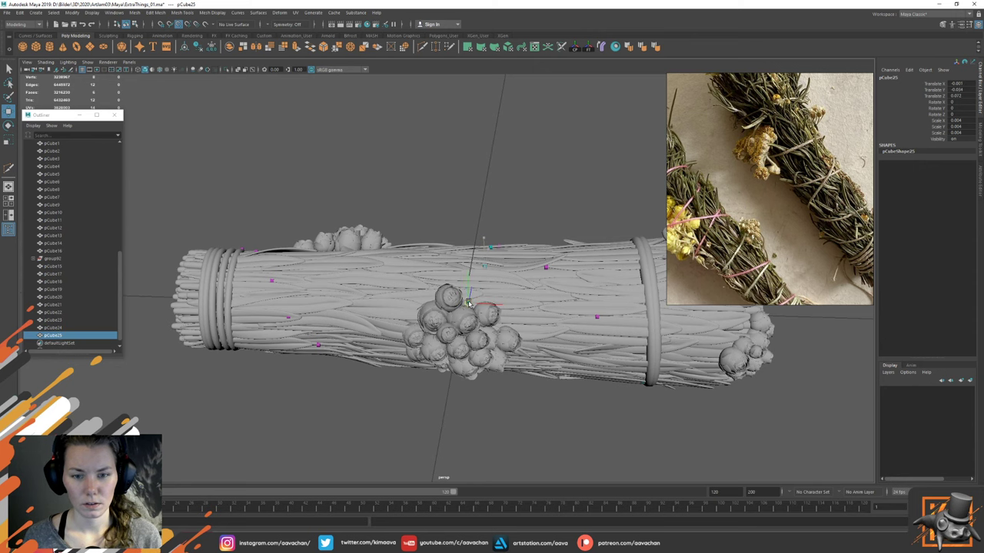
left_click_drag(509, 289, 525, 315, "alt")
middle_click_drag(525, 316, 530, 285, "alt")
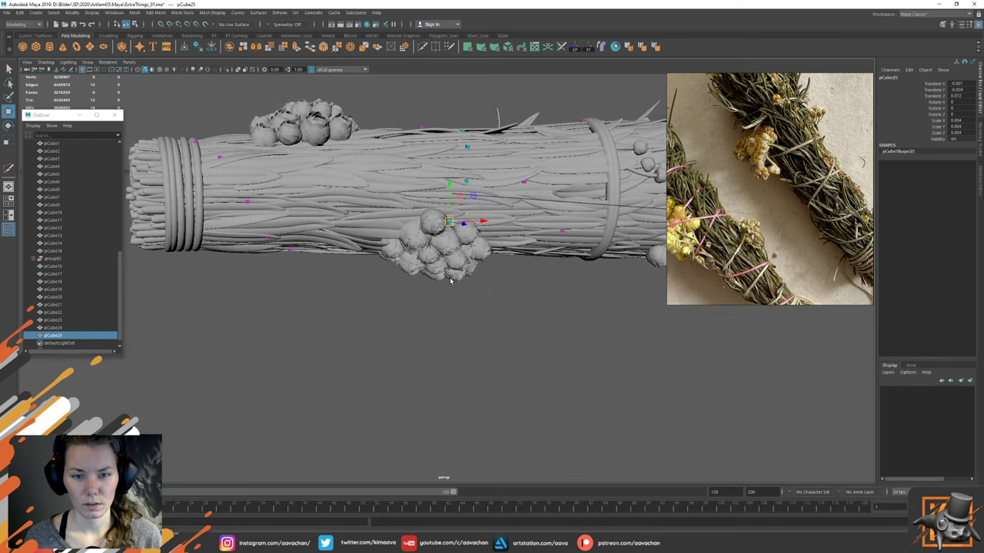
right_click_drag(449, 278, 497, 318, "alt")
left_click_drag(490, 313, 511, 274, "alt")
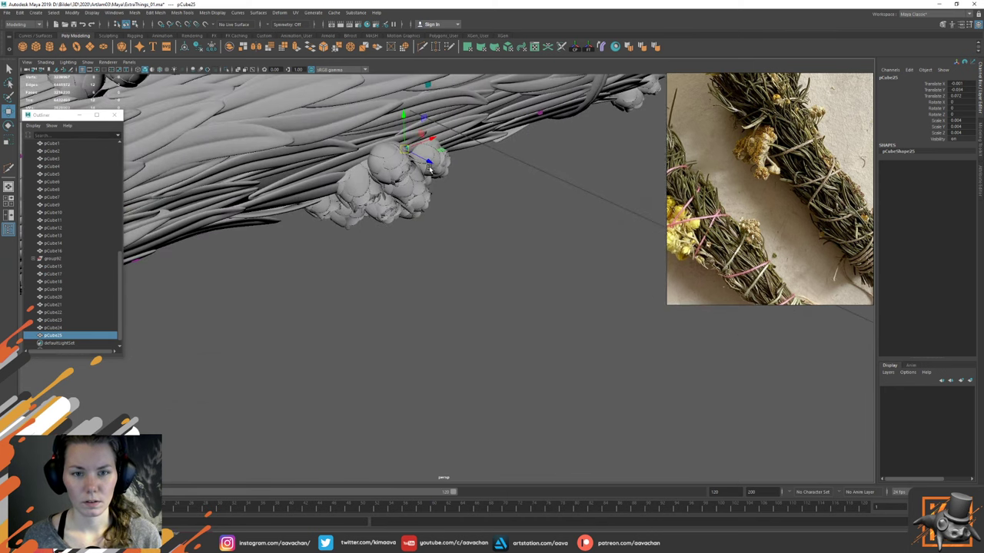
left_click_drag(427, 162, 507, 251)
Step: Duplicate the teal cube repeatedly and snap pCube26 to pCube30 across the buds of the middle flower cluster
key("ctrl+d")
key("v")
key("ctrl+d")
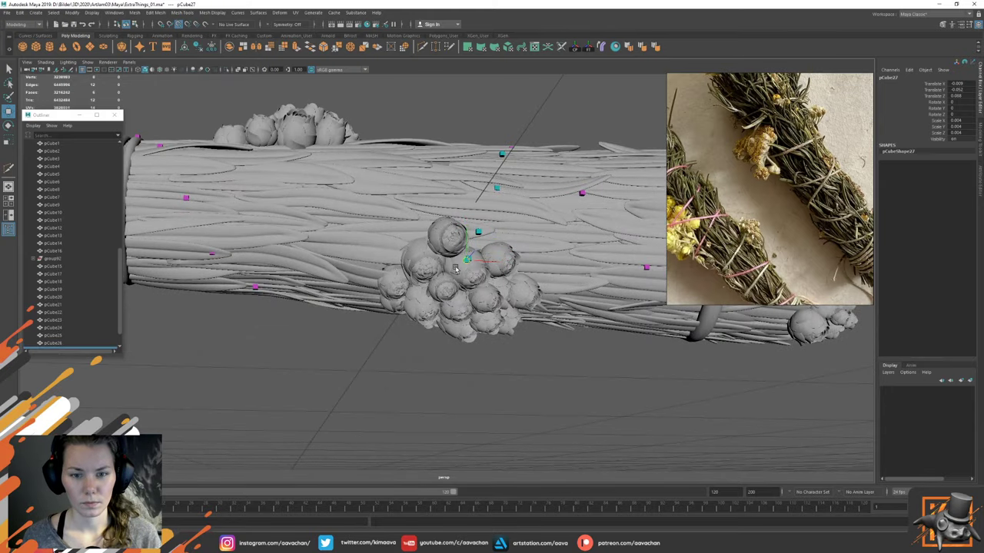
left_click_drag(447, 273, 489, 309, "alt")
key("ctrl+d")
key("v")
key("ctrl+d")
key("ctrl+d")
key("v")
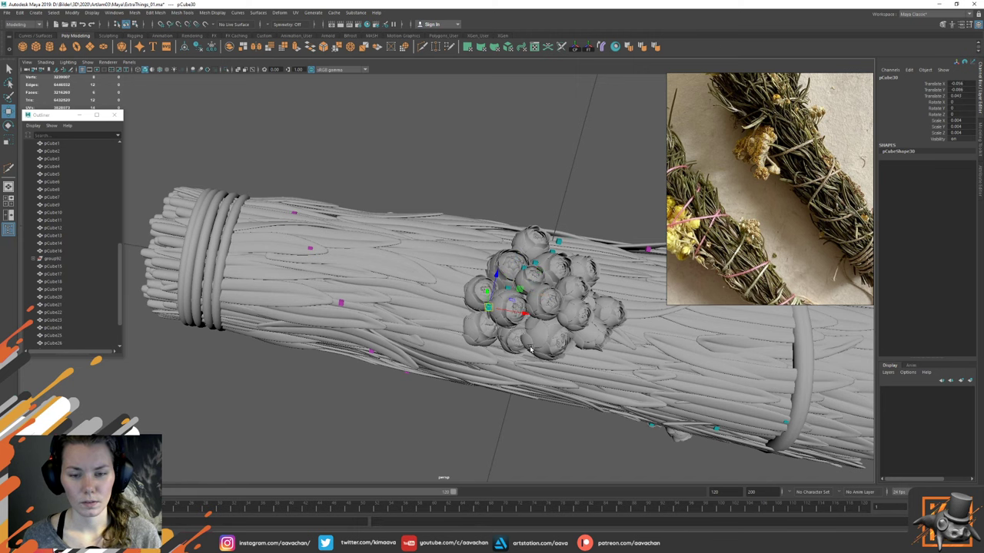
Step: Duplicate the teal cube twice and place pCube31 and pCube32 where the spiral leaves the middle bud cluster
middle_click_drag(498, 362, 526, 305, "alt")
left_click_drag(526, 305, 521, 288, "alt")
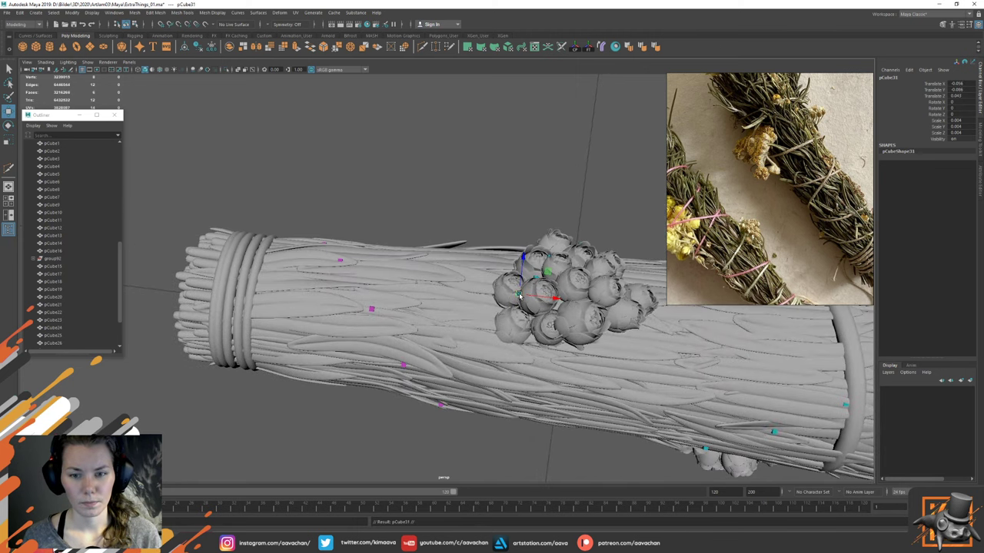
key("ctrl+d")
mouse_move(493, 323)
left_mouse_down()
mouse_move(555, 298)
mouse_move(500, 302)
mouse_move(495, 323)
left_mouse_up()
key("ctrl+d")
left_click_drag(530, 330, 621, 313, "alt")
mouse_move(476, 393)
left_mouse_down()
mouse_move(486, 390)
mouse_move(468, 388)
mouse_move(554, 358)
mouse_move(490, 405)
mouse_move(481, 385)
left_mouse_up()
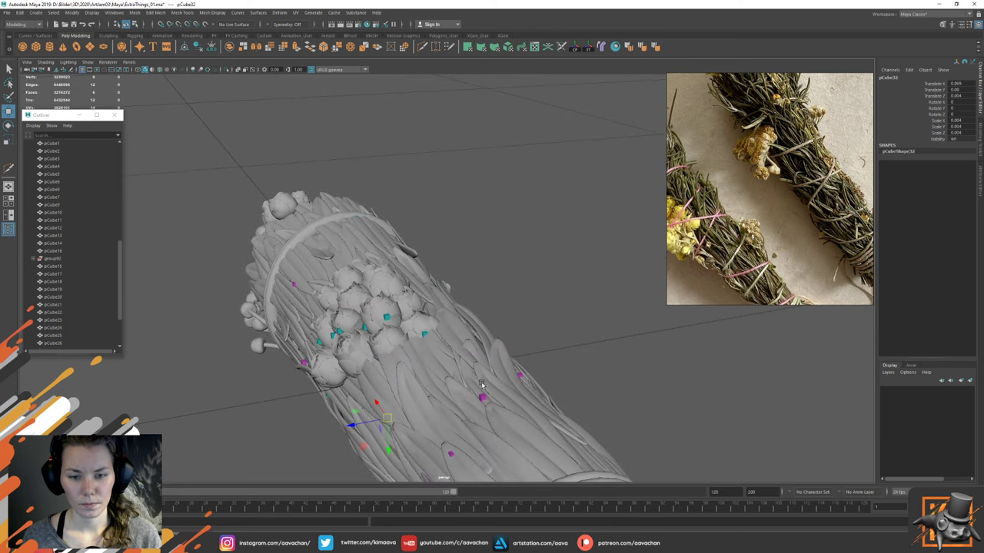
left_click_drag(388, 421, 475, 341)
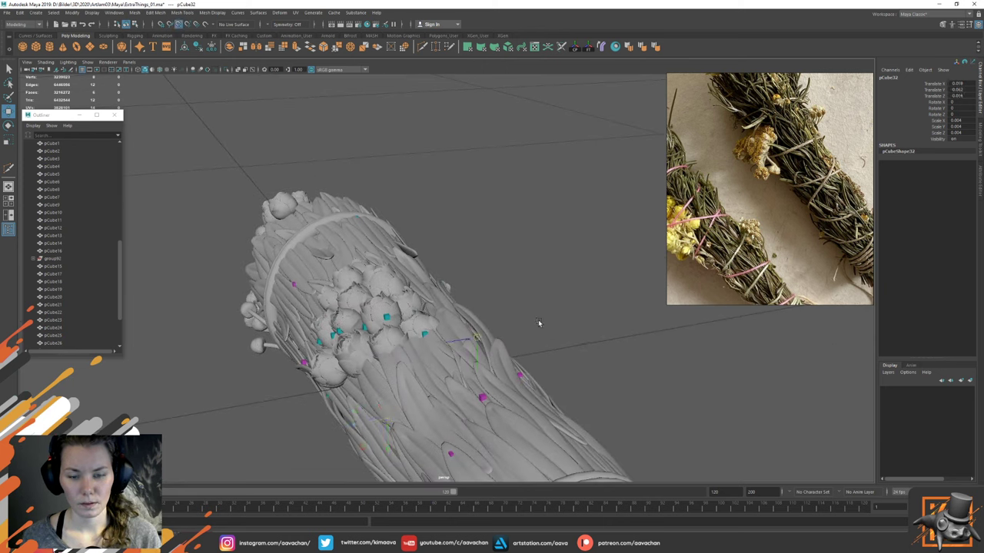
Step: Duplicate pCube32, place the copy further around the bundle towards the stem end at Translate X -0.092, and save the scene
left_click_drag(540, 324, 501, 328, "alt")
left_click_drag(567, 314, 506, 299, "alt")
key("ctrl+d")
left_click_drag(499, 256, 484, 315)
key("ctrl+s")
key("q")
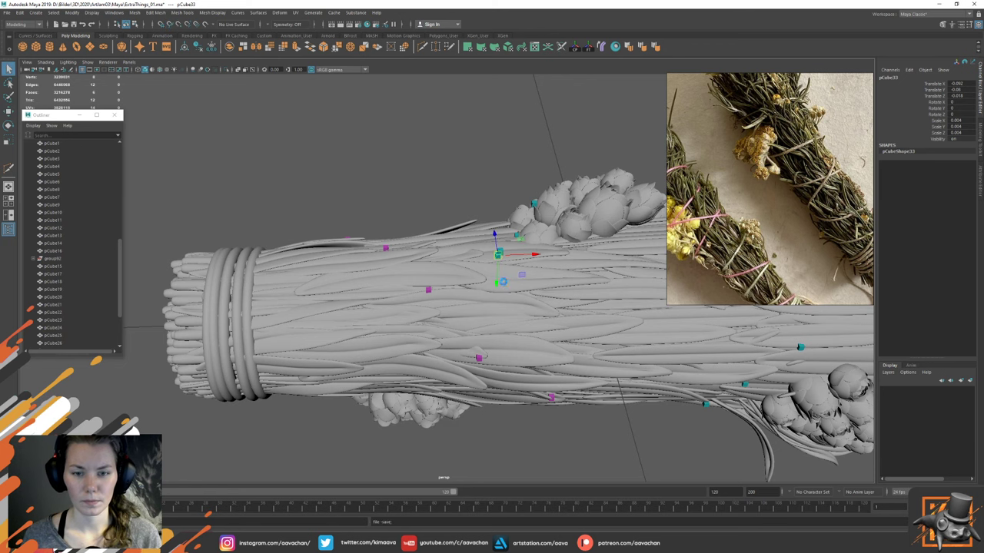
key("ctrl+s")
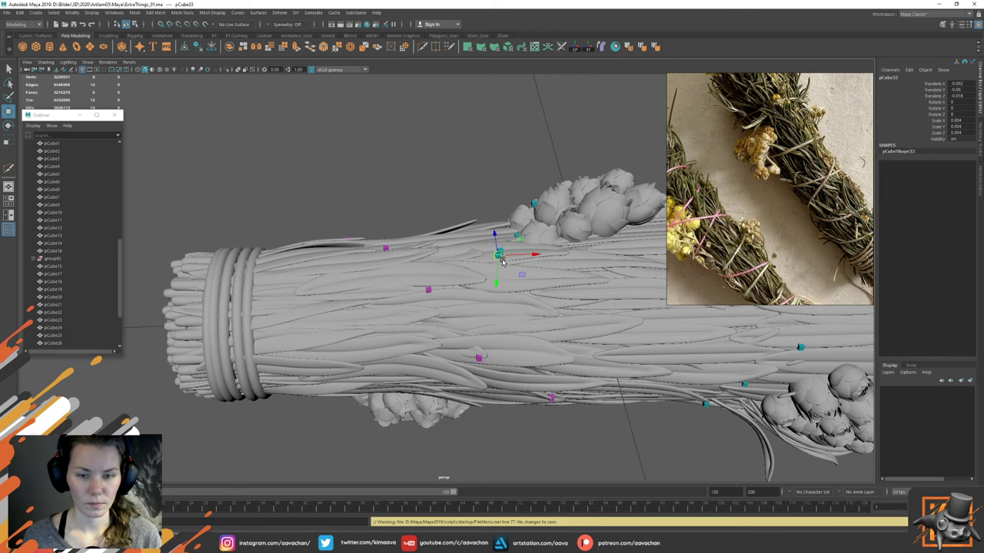
Step: Snap pCube33 onto the leaf surface further around the bundle, continuing the teal spiral away from the middle bud cluster
middle_click_drag(502, 282, 521, 263, "alt")
key("v")
left_click_drag(518, 237, 506, 306)
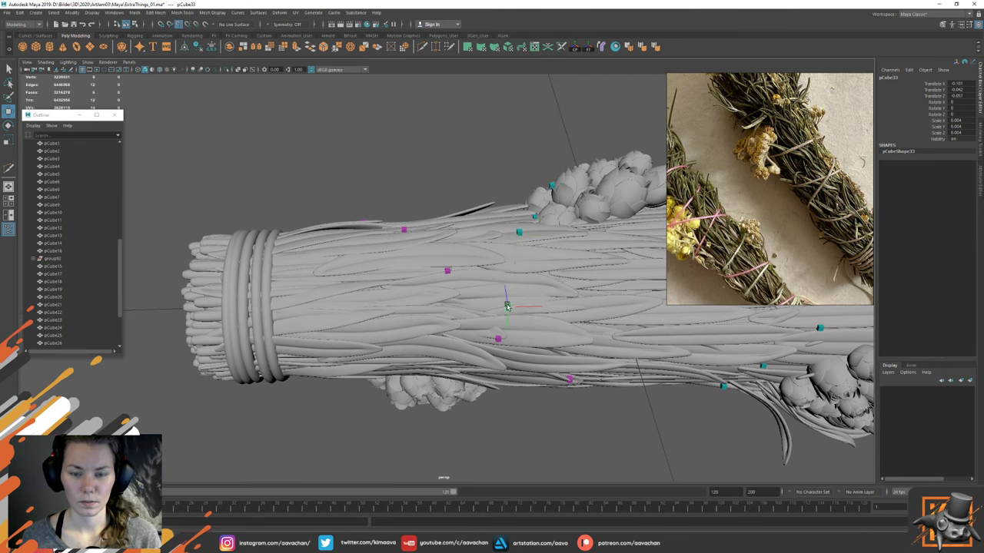
middle_click_drag(524, 373, 535, 309, "alt")
left_click_drag(535, 309, 533, 296, "alt")
Step: Duplicate the teal cube twice and place pCube34 and pCube35 further around the bundle towards the stem-end bud cluster
key("ctrl+d")
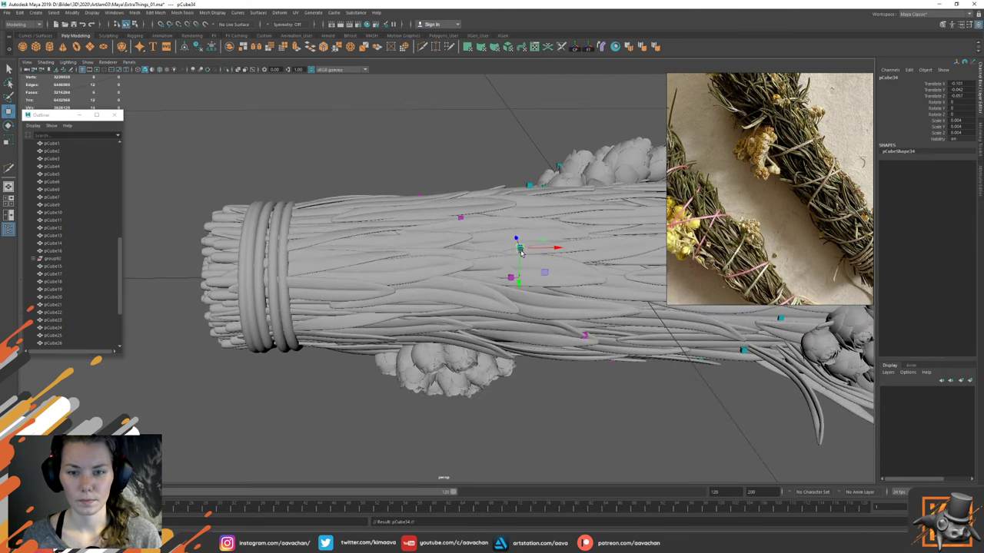
left_click_drag(520, 251, 557, 272)
key("ctrl+d")
key("v")
left_click_drag(532, 235, 558, 347)
left_click_drag(570, 304, 540, 262, "alt")
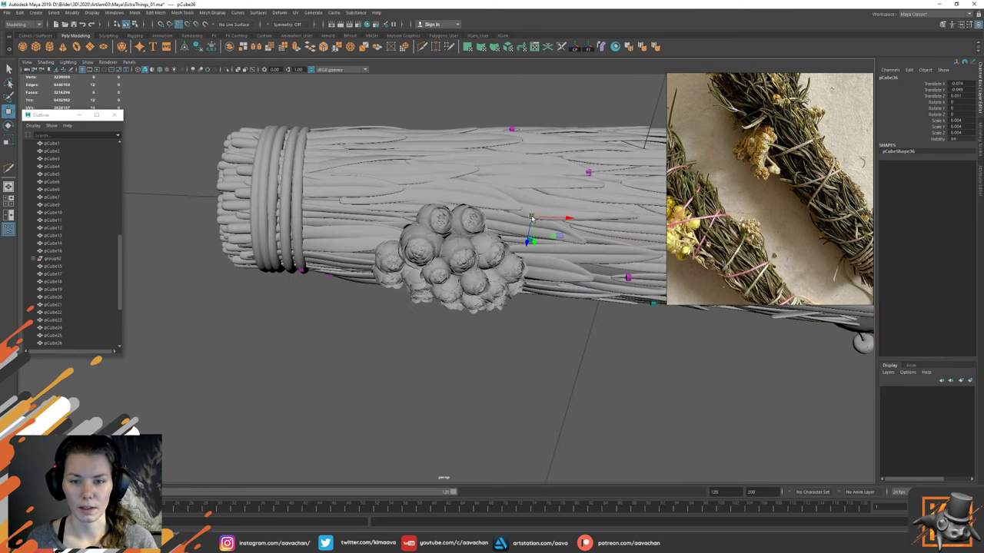
Step: Place pCube36 on the bundle's surface at the edge of the flower bud cluster near the stem end
left_click_drag(531, 221, 547, 242)
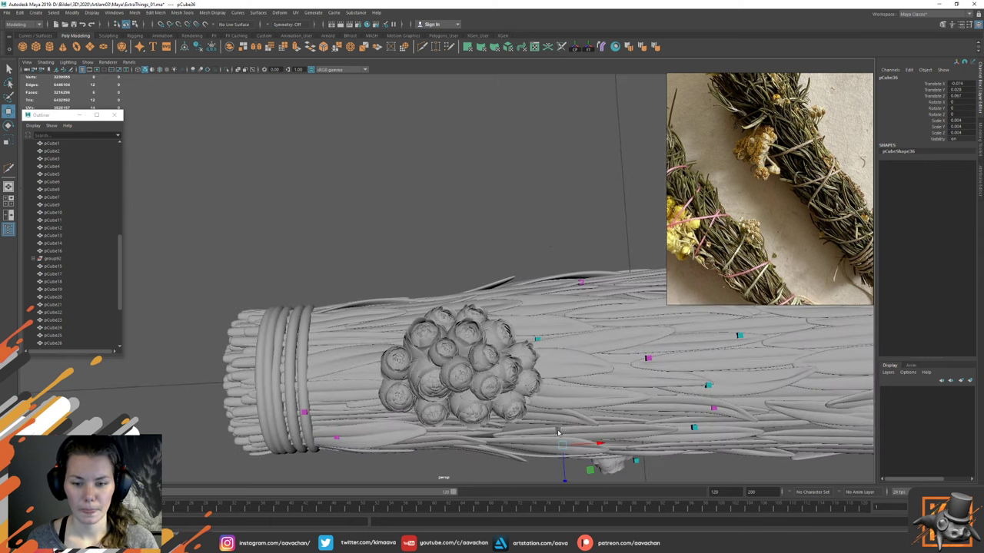
left_click_drag(564, 446, 558, 406)
left_click_drag(545, 91, 527, 225)
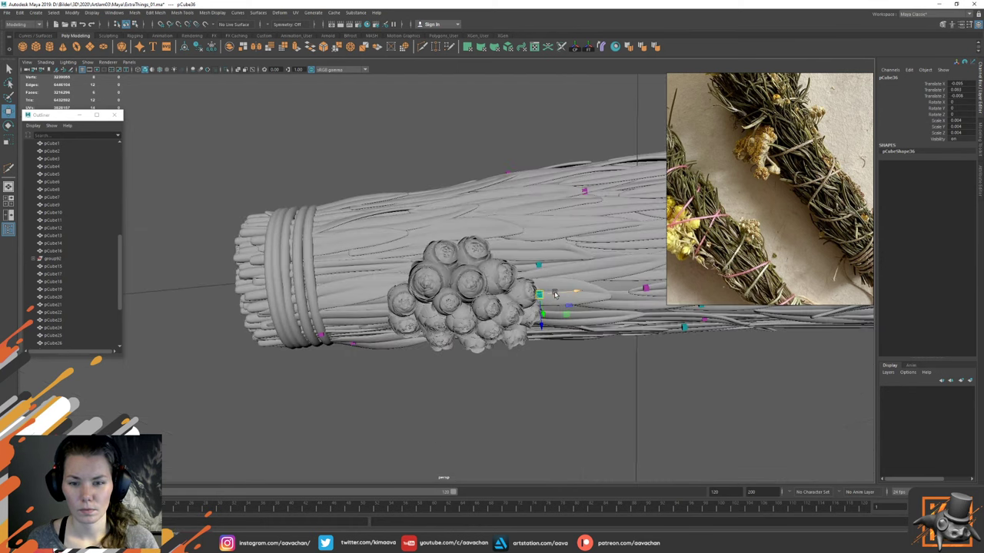
left_click_drag(552, 327, 543, 276, "alt")
left_click_drag(536, 305, 543, 358)
left_click_drag(564, 391, 533, 311, "alt")
Step: Duplicate the teal cube repeatedly and place pCube37 to pCube39 where the spiral passes the stem-end bud cluster
key("ctrl+d")
left_click_drag(540, 204, 464, 199)
middle_click_drag(484, 269, 526, 234, "alt")
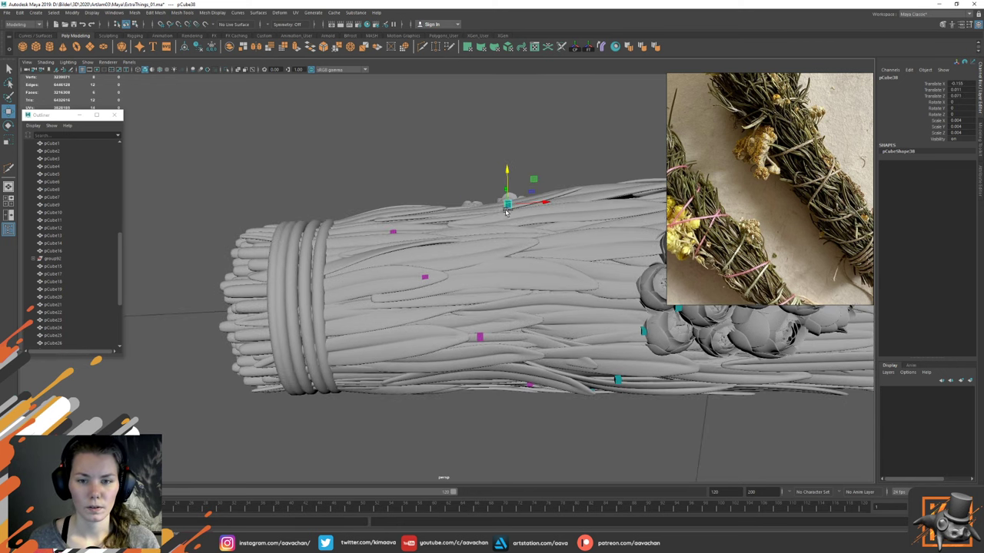
key("ctrl+d")
key("v")
left_click_drag(507, 205, 507, 242)
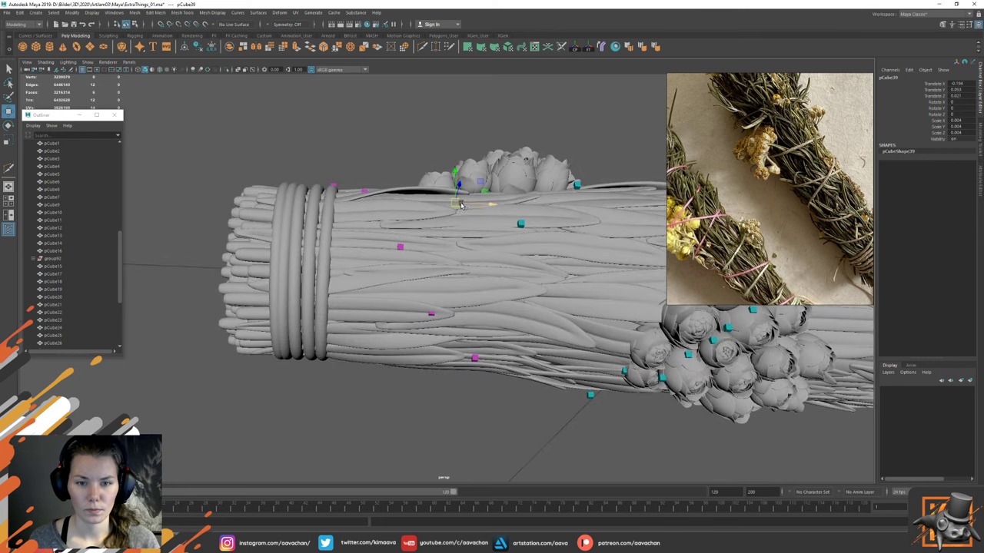
left_click_drag(461, 205, 471, 278)
middle_click_drag(511, 287, 534, 242, "alt")
left_click_drag(527, 258, 477, 248, "alt")
Step: Duplicate the teal cube three times and place pCube40 to pCube42 around the bundle, approaching the string rings at the stem end
key("ctrl+d")
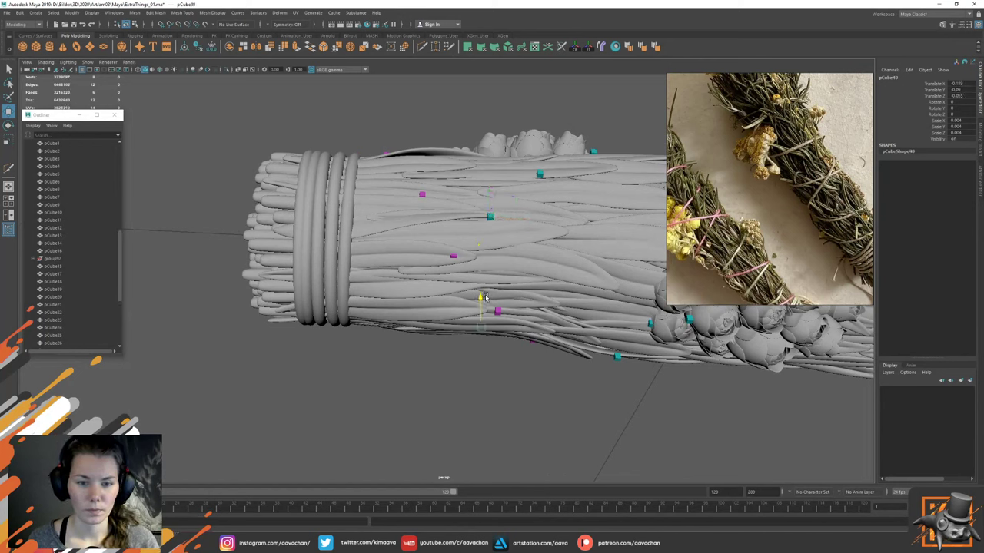
left_click_drag(485, 297, 482, 258)
left_click_drag(476, 299, 459, 245, "alt")
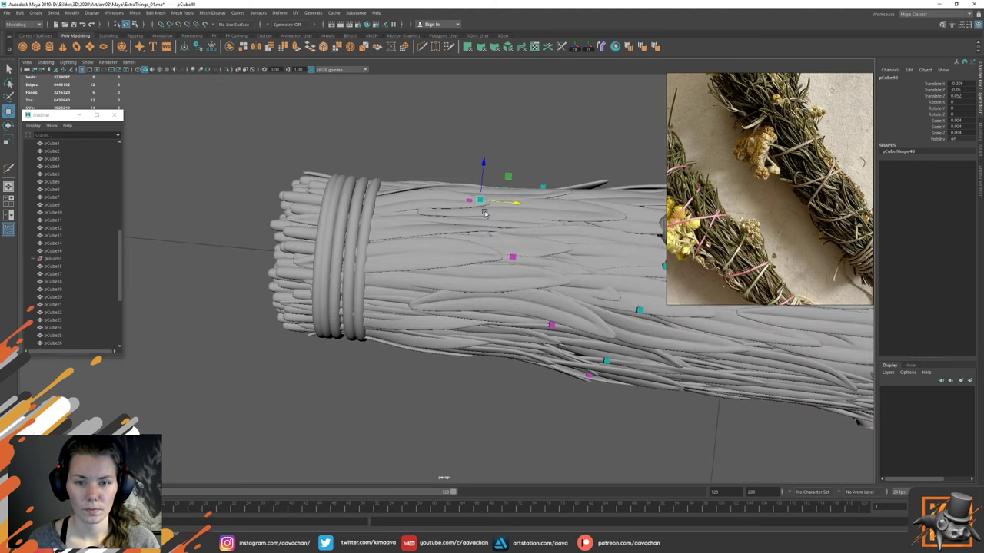
key("ctrl+d")
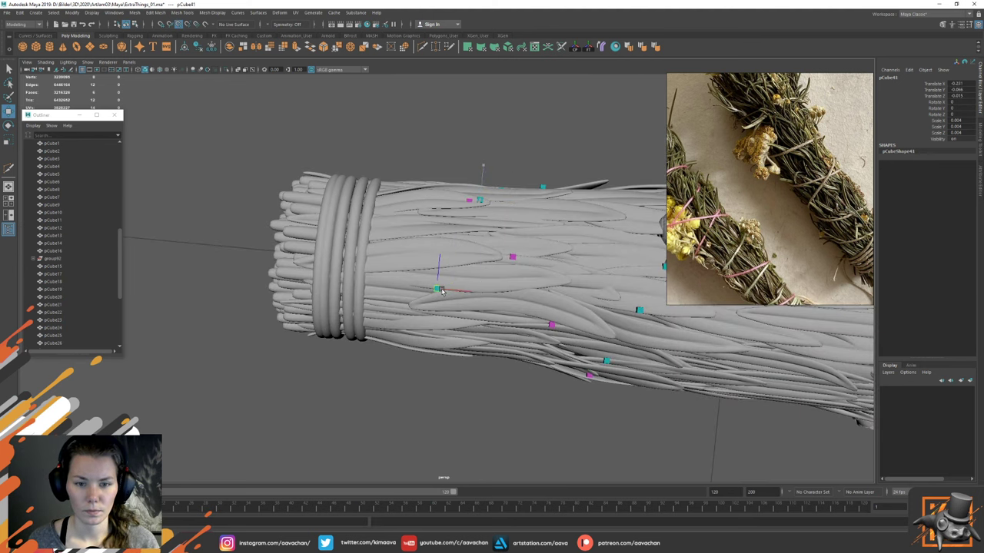
left_click_drag(443, 289, 465, 275, "alt")
key("ctrl+d")
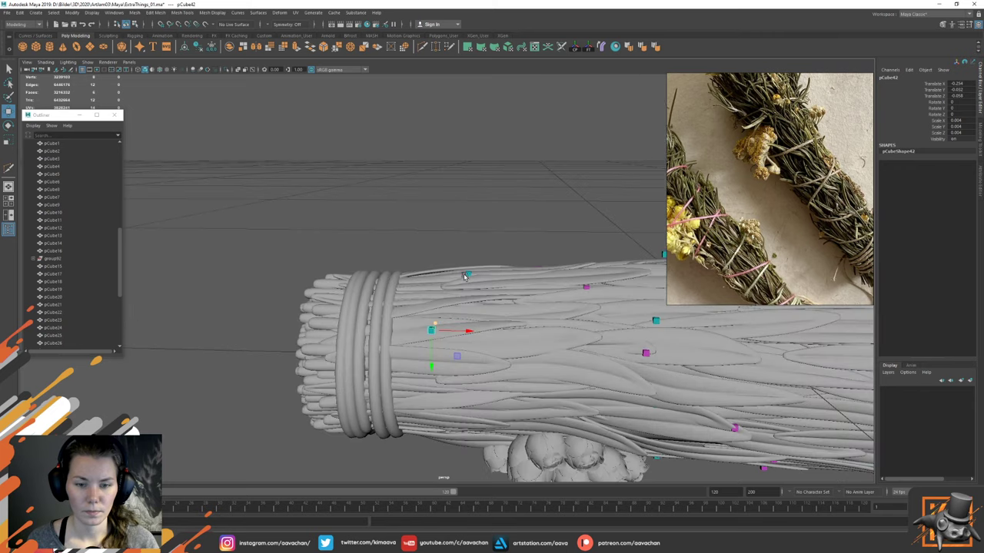
Step: Duplicate pCube42, snap the copy against the string ring at the stem end at Translate X -0.25, and save the scene
middle_click_drag(475, 330, 501, 270, "alt")
left_click_drag(491, 288, 432, 322, "alt")
key("ctrl+d")
key("v")
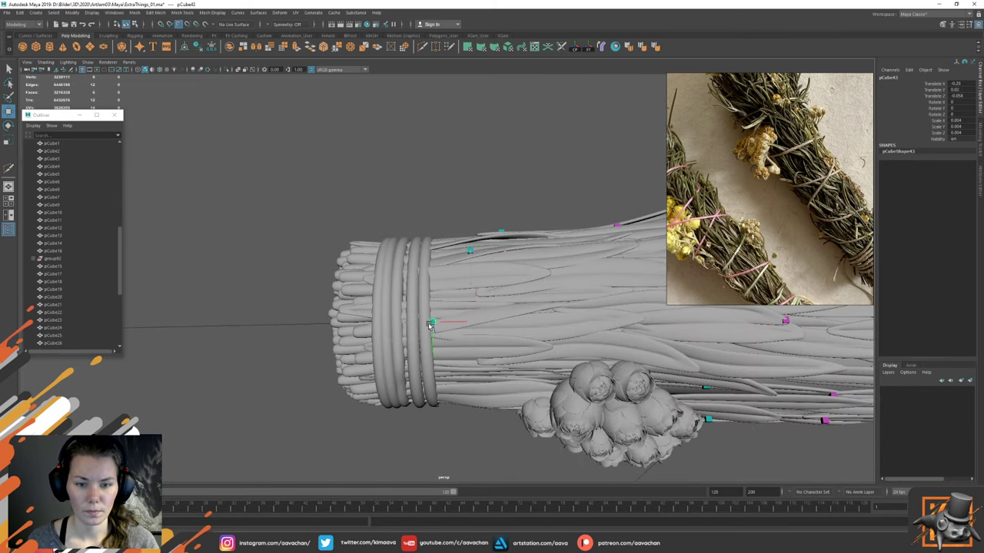
left_click(475, 183)
scroll(482, 246, "down", 6)
left_click_drag(500, 262, 538, 335, "alt")
middle_click_drag(558, 255, 474, 225, "alt")
left_click_drag(473, 224, 352, 336, "alt")
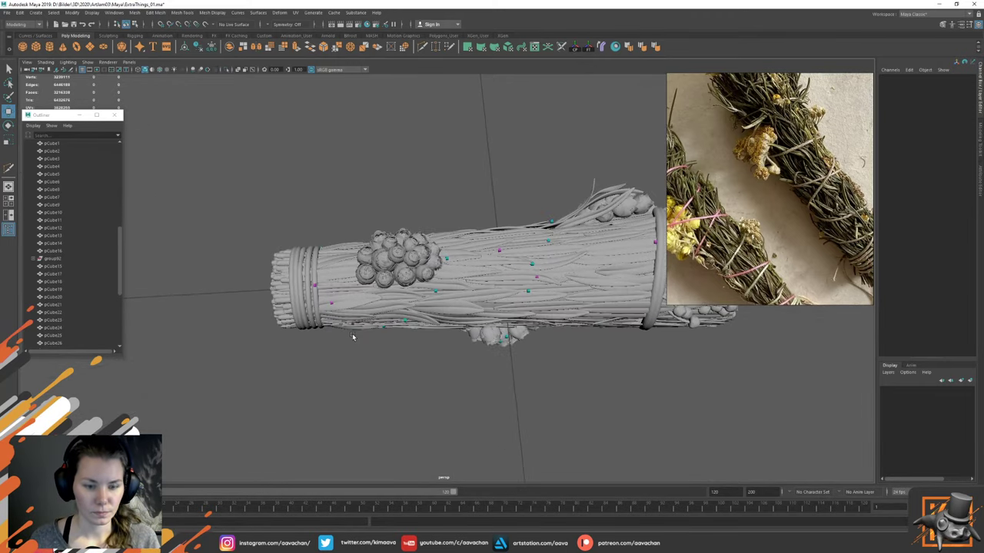
key("q")
key("ctrl+s")
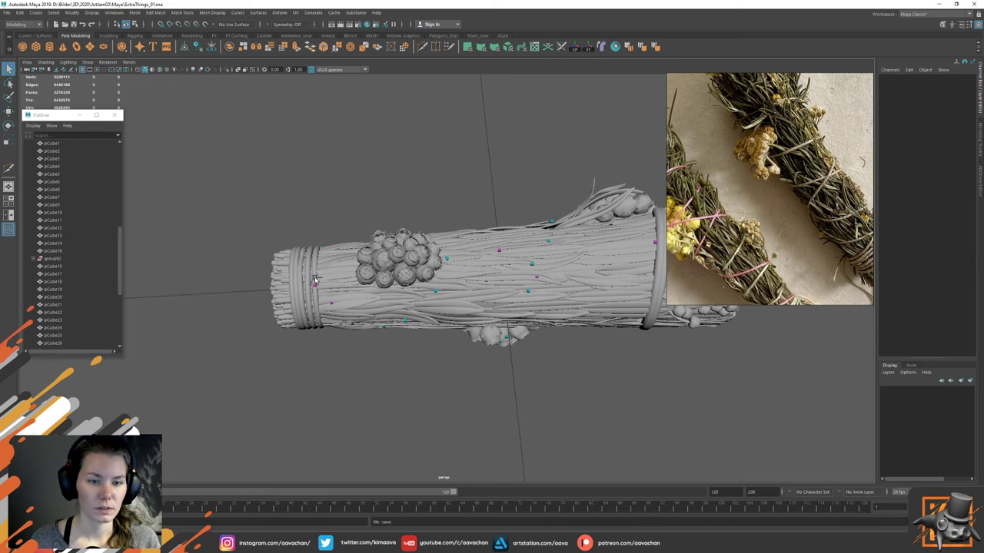
Step: Duplicate a string ring, move the copy out beyond the stem end to Translate X -0.42 and turn off its smooth preview
key("w")
left_click(314, 278)
left_click_drag(356, 285, 275, 289)
middle_click_drag(305, 287, 371, 285, "alt")
key("1")
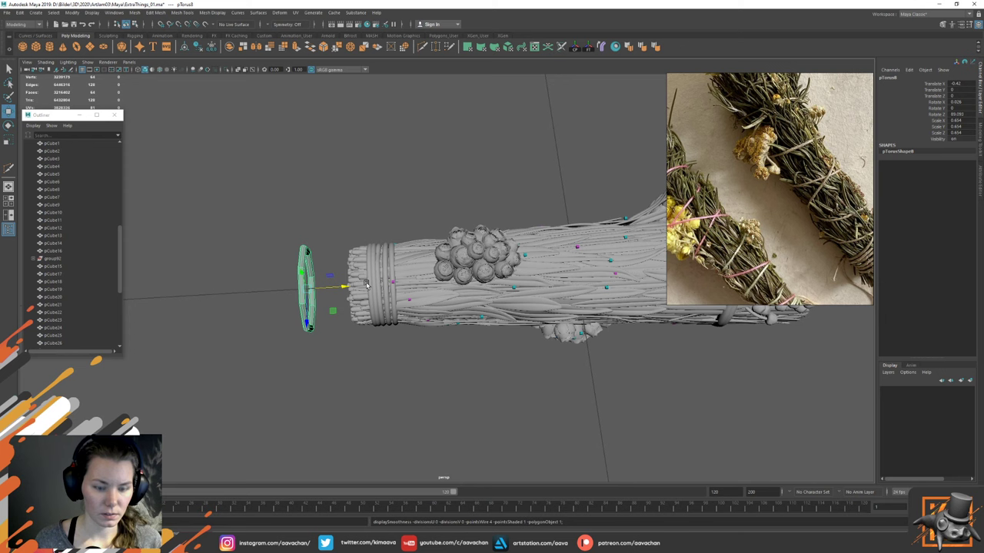
Step: Insert an edge loop into the pulled-out ring close to an existing loop with Multi-Cut
scroll(361, 276, "up", 3)
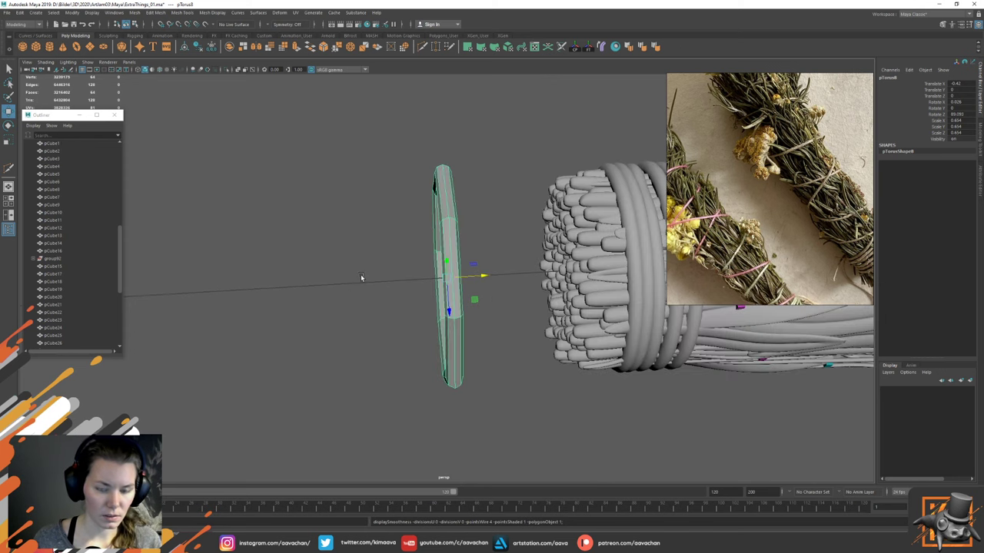
left_click_drag(445, 256, 458, 153, "alt")
mouse_move(548, 190)
right_mouse_down("shift")
mouse_move(510, 189)
mouse_move(548, 189)
mouse_move(548, 197)
right_mouse_up("shift")
left_click(542, 179, "ctrl")
key("w")
Step: Delete all faces of the ring copy except the one short tube segment
left_click(549, 196)
key("Delete")
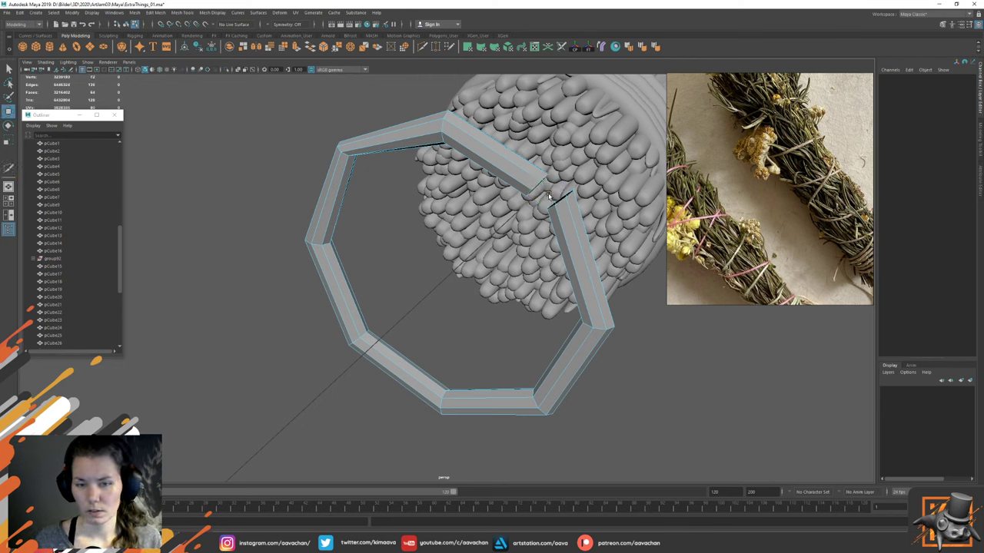
key("ctrl+z")
right_click_drag(567, 213, 342, 154, "alt")
left_click_drag(336, 149, 566, 378, "shift")
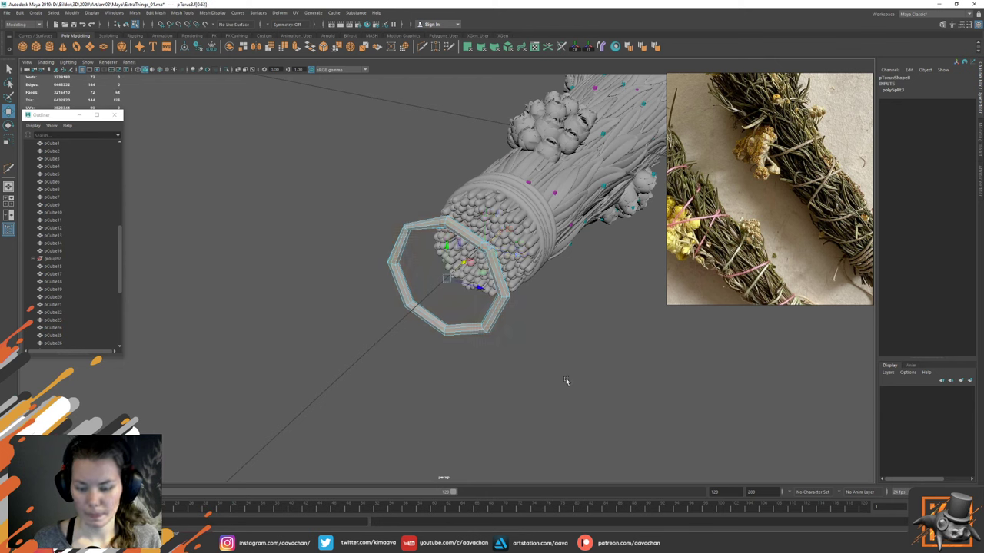
key("Delete")
Step: Select a vertex on the open border of the remaining tube segment and frame the view on it
right_click_drag(453, 241, 494, 289, "alt")
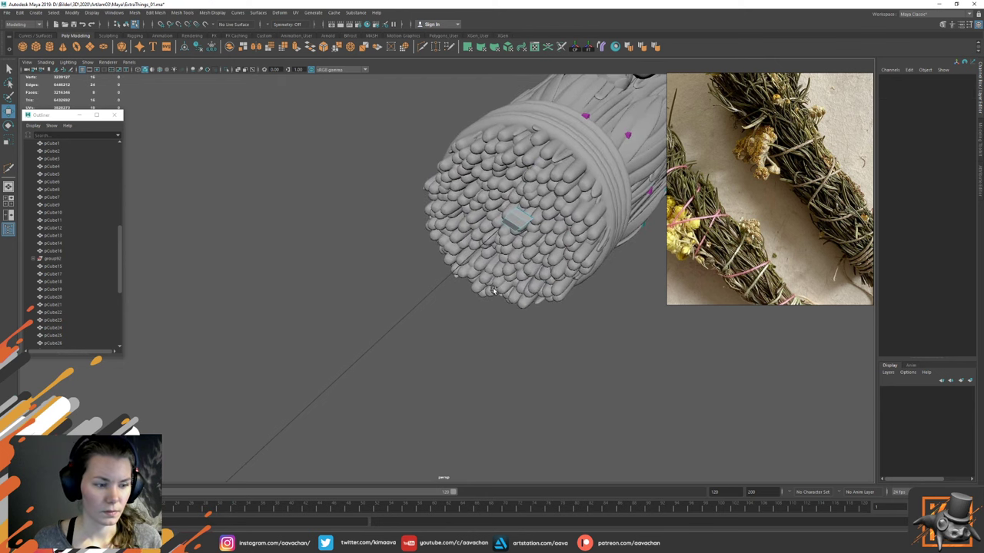
middle_click_drag(475, 254, 439, 287, "alt")
right_click_drag(367, 265, 387, 277, "alt")
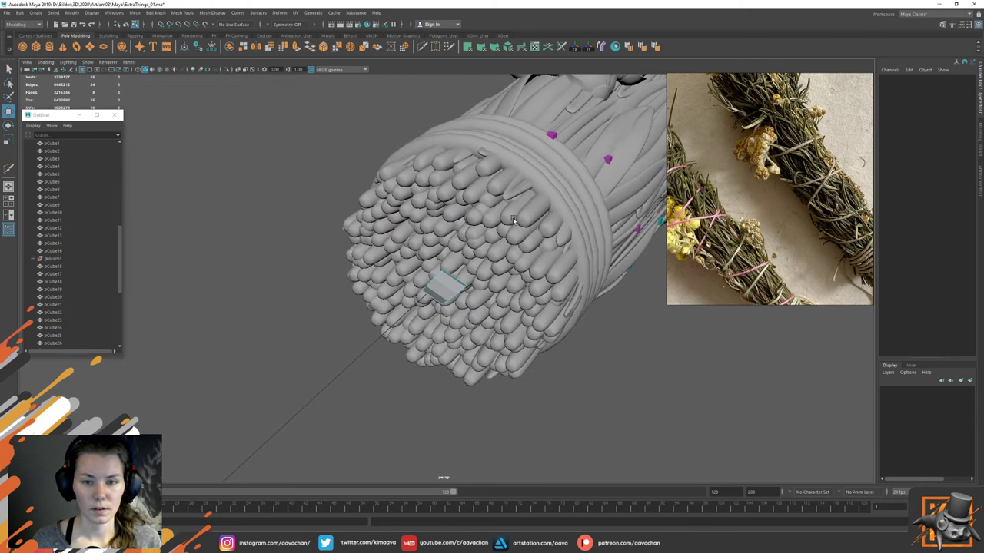
right_click_drag(442, 293, 417, 293)
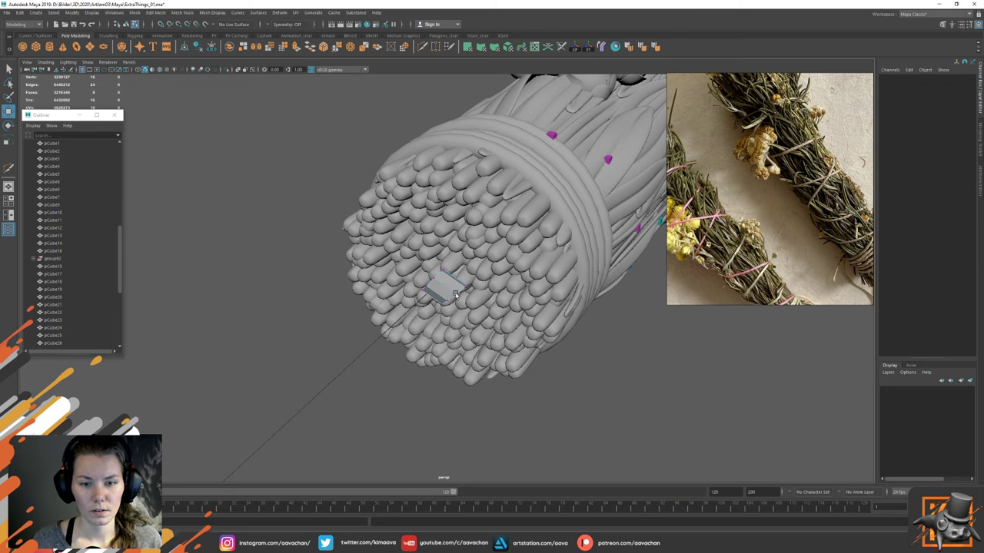
left_click(463, 285)
key("f")
right_click_drag(524, 288, 438, 296, "alt")
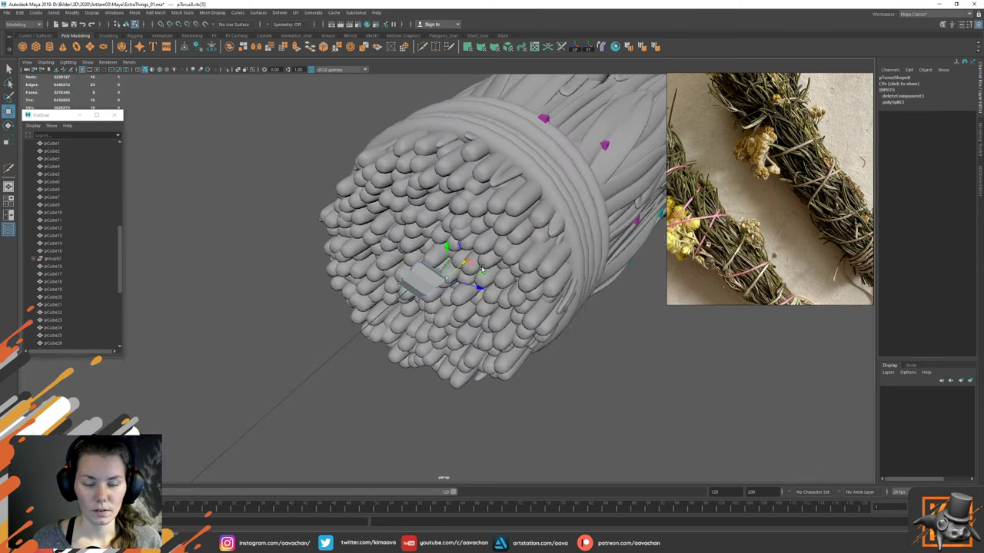
left_click_drag(438, 296, 496, 267, "alt")
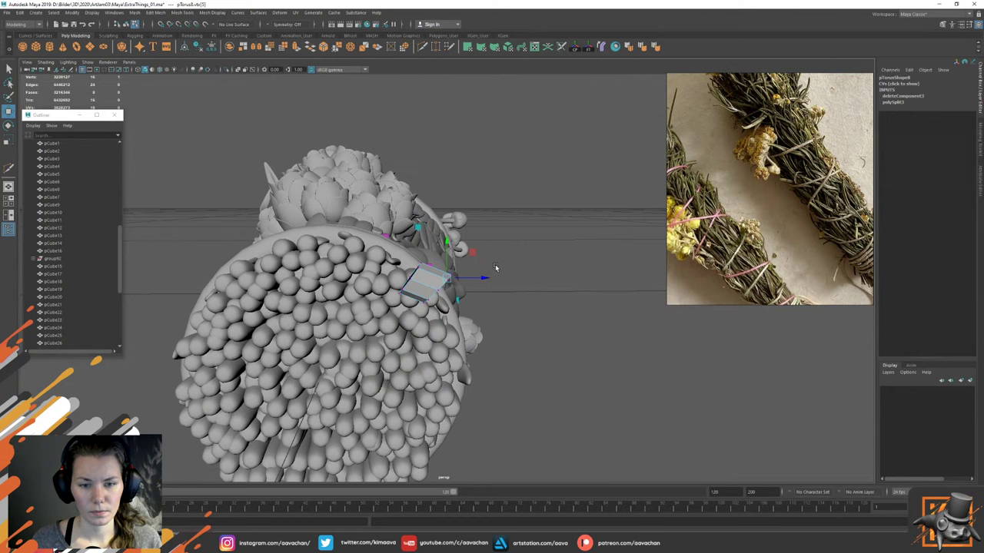
Step: Fill the open border of the short tube segment with a cap face
right_click_drag(431, 279, 431, 259)
left_click(436, 274)
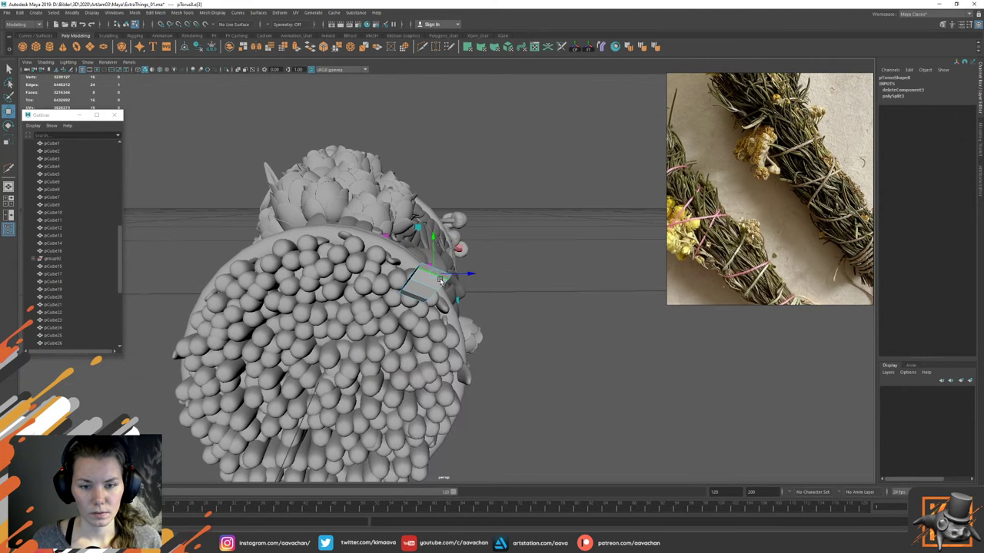
left_click(442, 286)
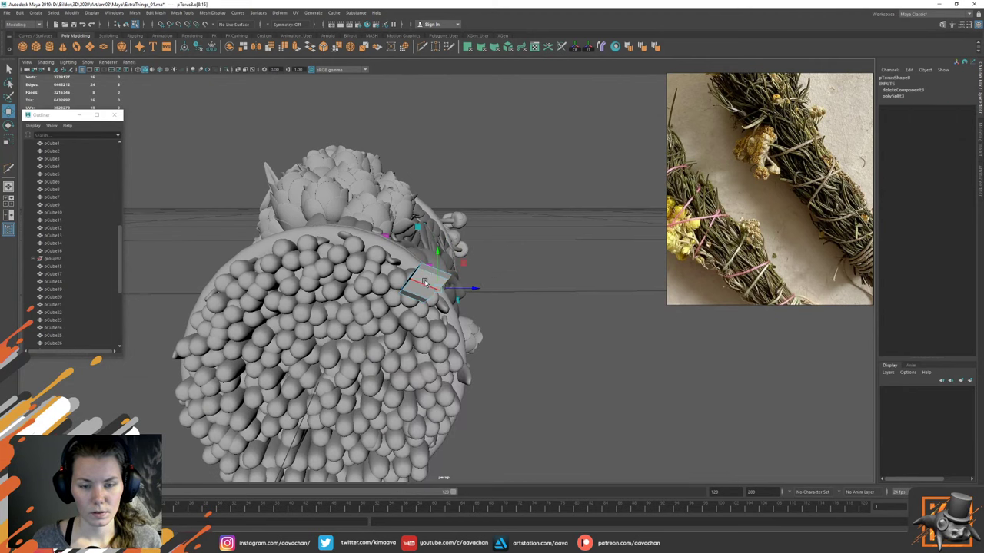
left_click_drag(416, 275, 429, 284, "alt")
right_click_drag(428, 283, 411, 370)
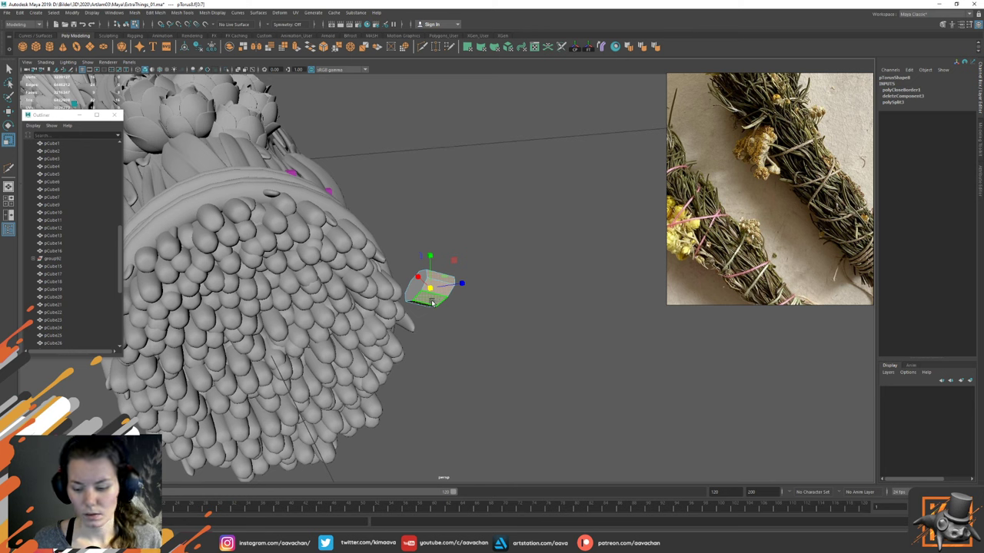
Step: Delete the segment's side faces to keep only the cap face, and delete the object's construction history
right_click_drag(432, 300, 423, 285)
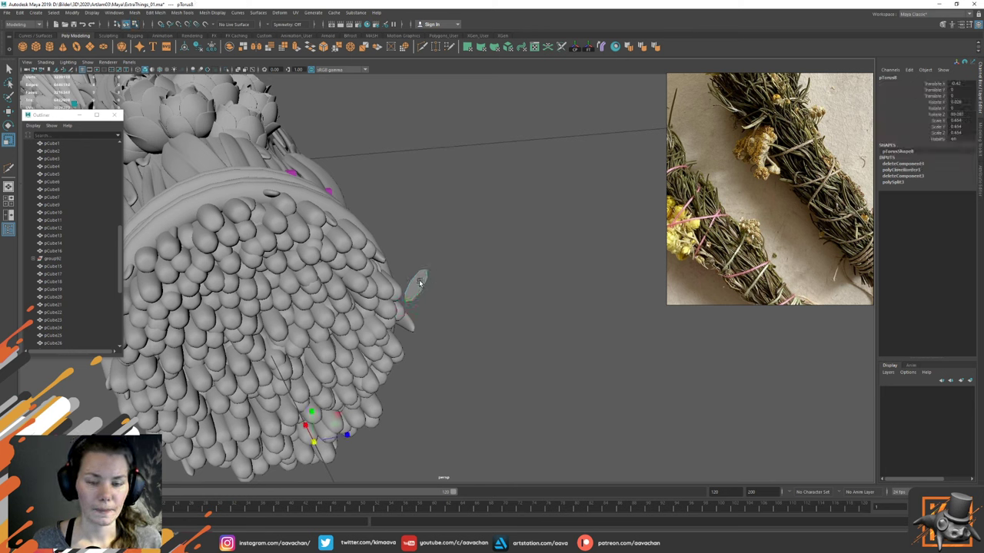
key("alt+shift+d")
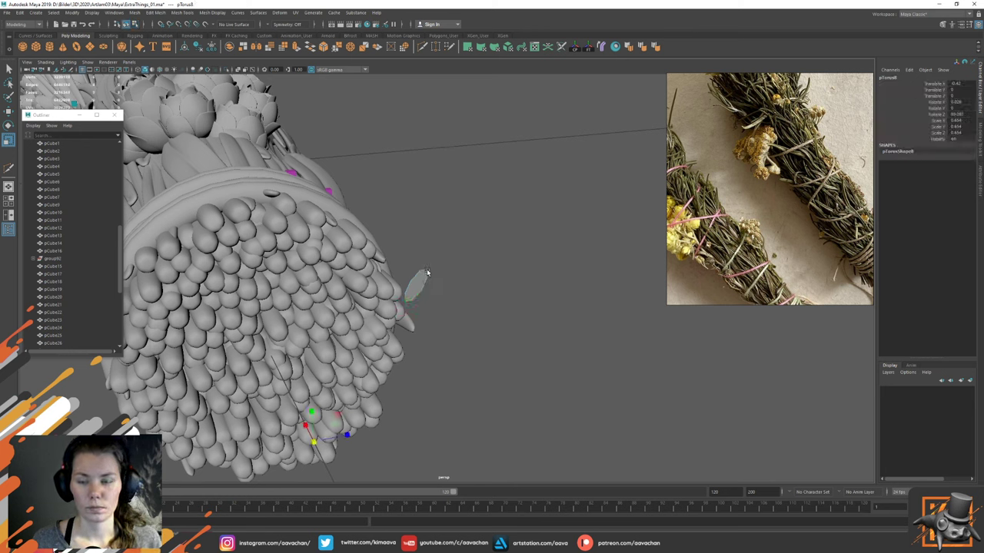
Step: Extrude the cap face into a short closed tube piece with a Local Translate Z of about 0.007
right_click_drag(418, 281, 417, 290)
left_click(418, 282)
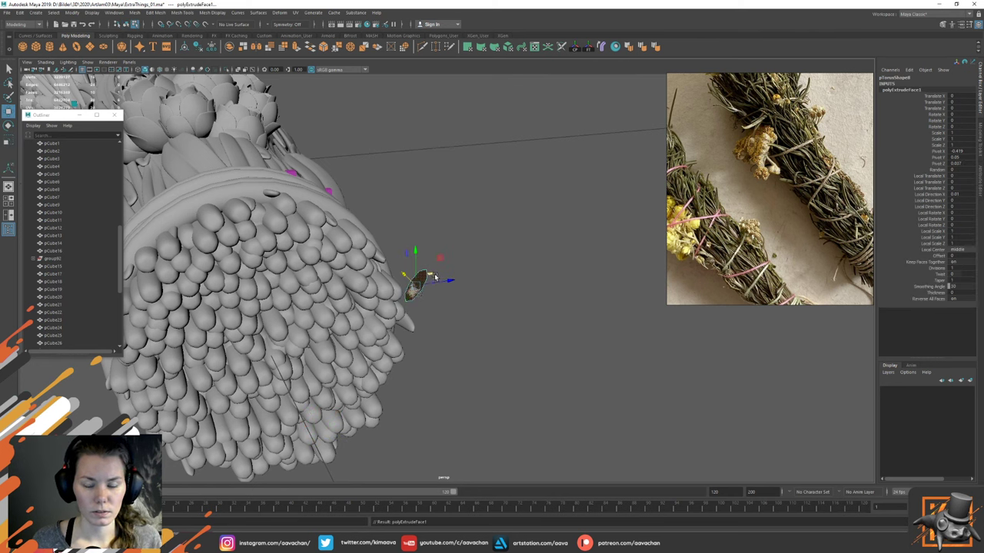
key("ctrl+z")
left_click(473, 242)
left_click(421, 286)
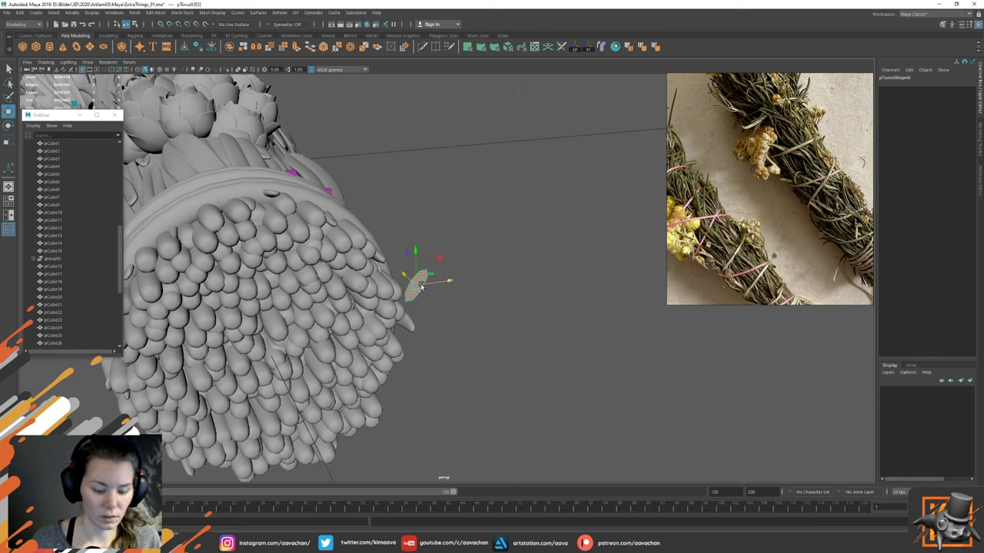
key("ctrl+e")
left_click_drag(394, 276, 379, 265)
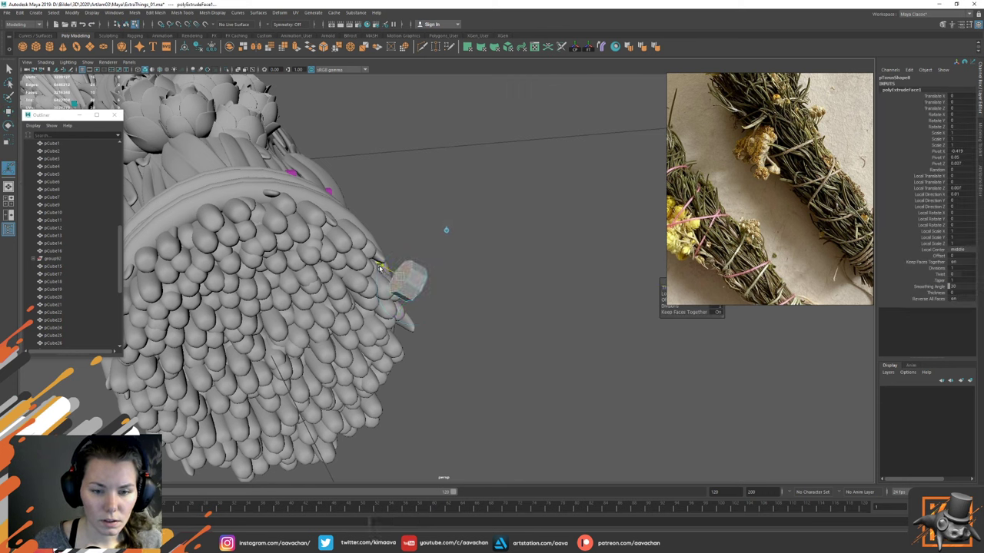
key("w")
right_click_drag(411, 267, 464, 222)
key("ctrl+z")
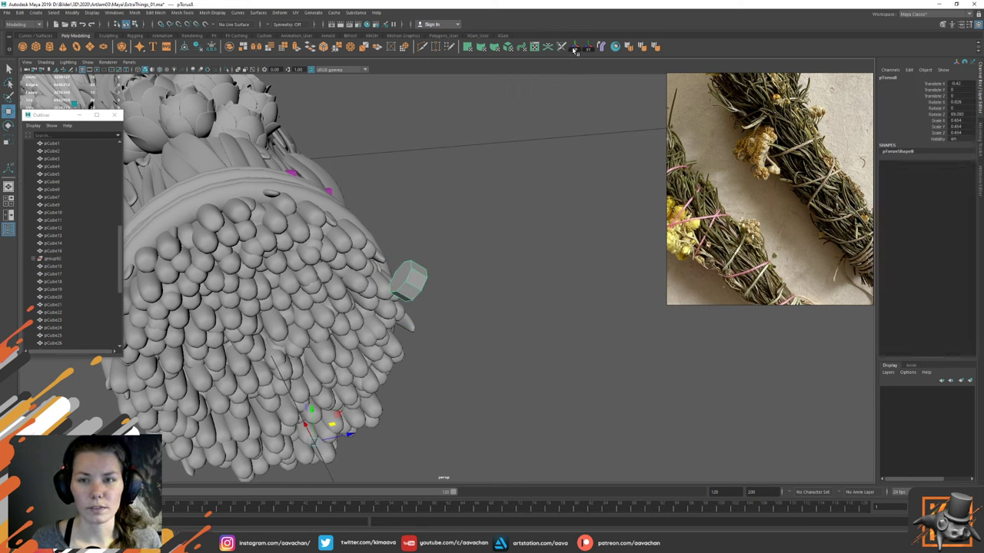
Step: Duplicate the short tube piece, move the copy above the original in front of the stem end, and save the scene
left_click_drag(503, 223, 415, 230, "alt")
middle_click_drag(649, 185, 463, 269, "alt")
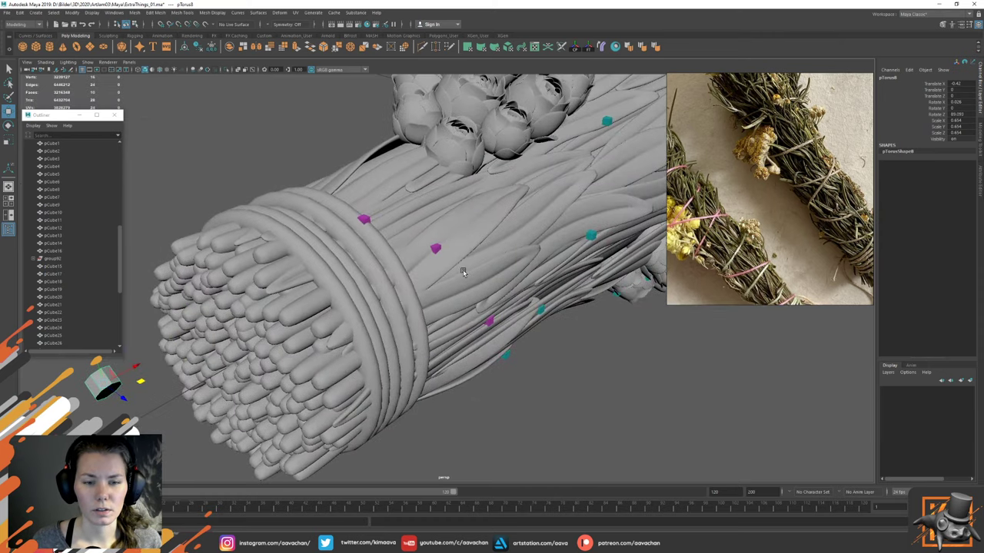
right_click_drag(463, 269, 405, 257, "alt")
left_click_drag(405, 258, 371, 239, "alt")
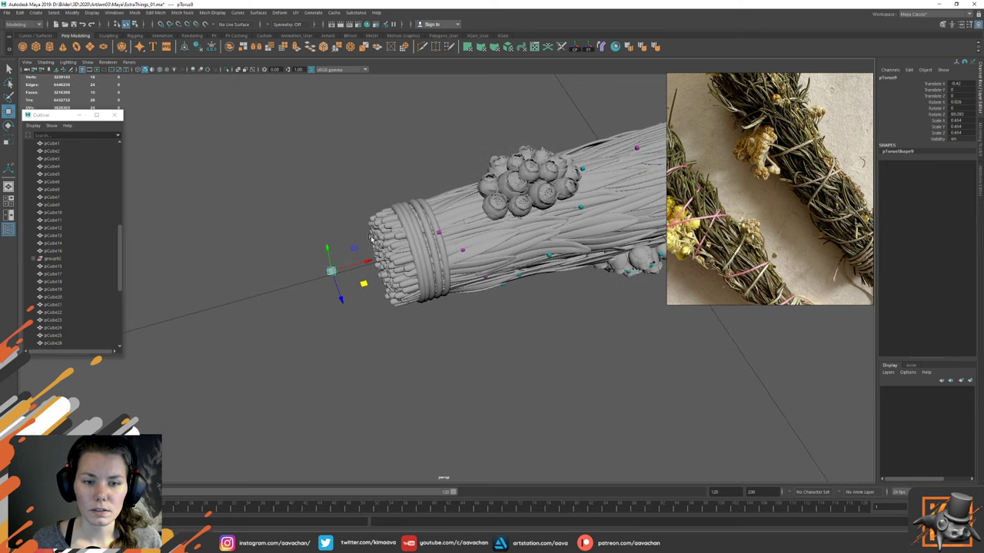
left_click_drag(365, 282, 367, 234)
left_click(434, 166)
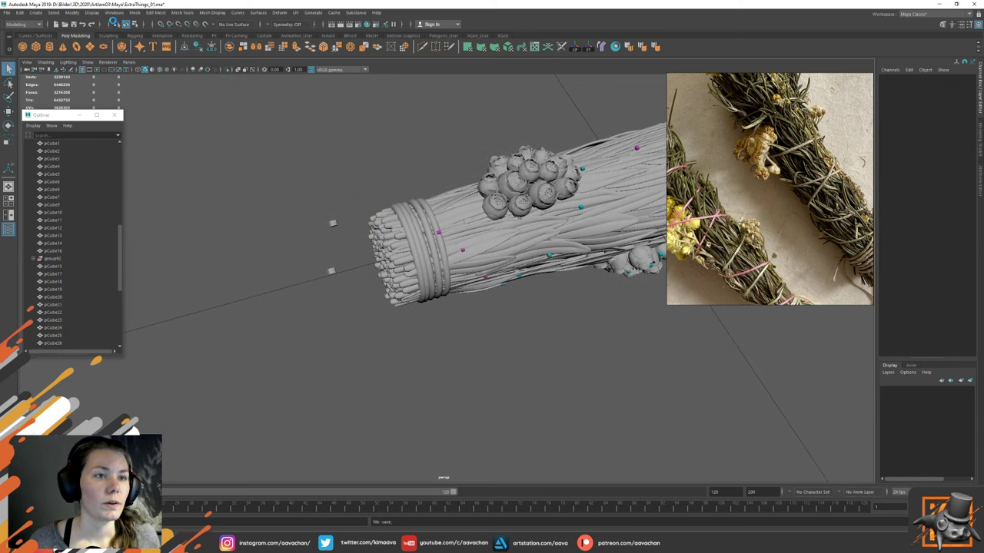
Step: Save the scene, float the curve tools in a separate window and activate the CV Curve Tool
key("ctrl+s")
left_click(73, 13)
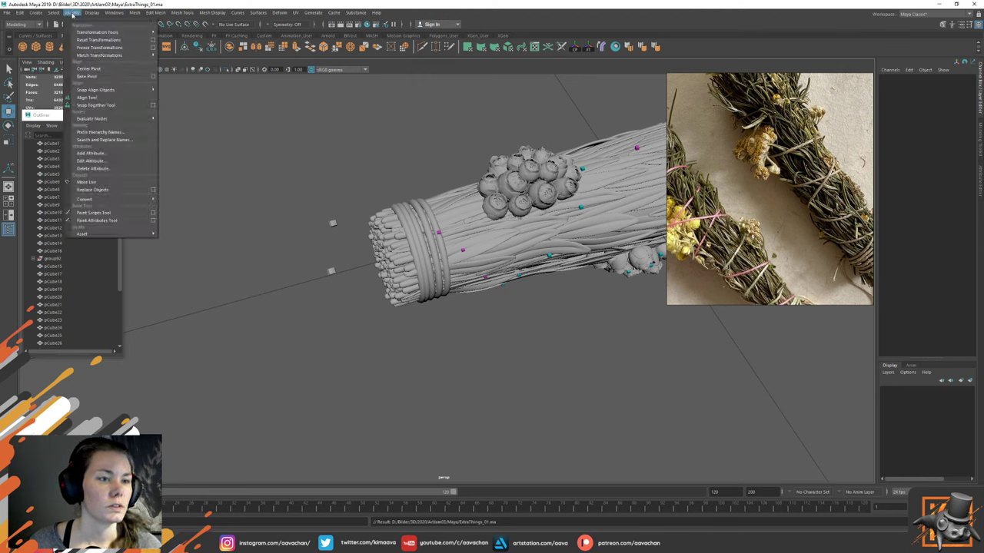
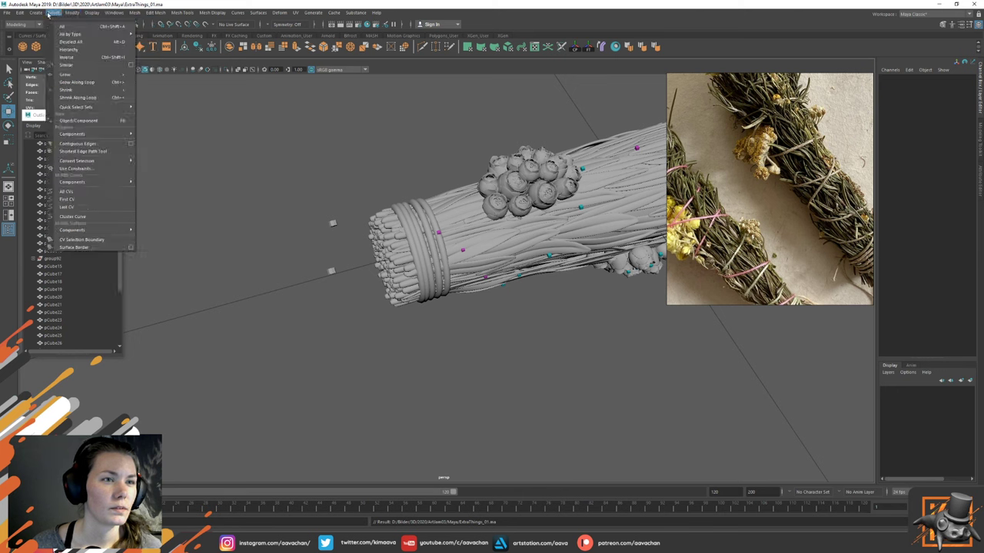
mouse_move(50, 40)
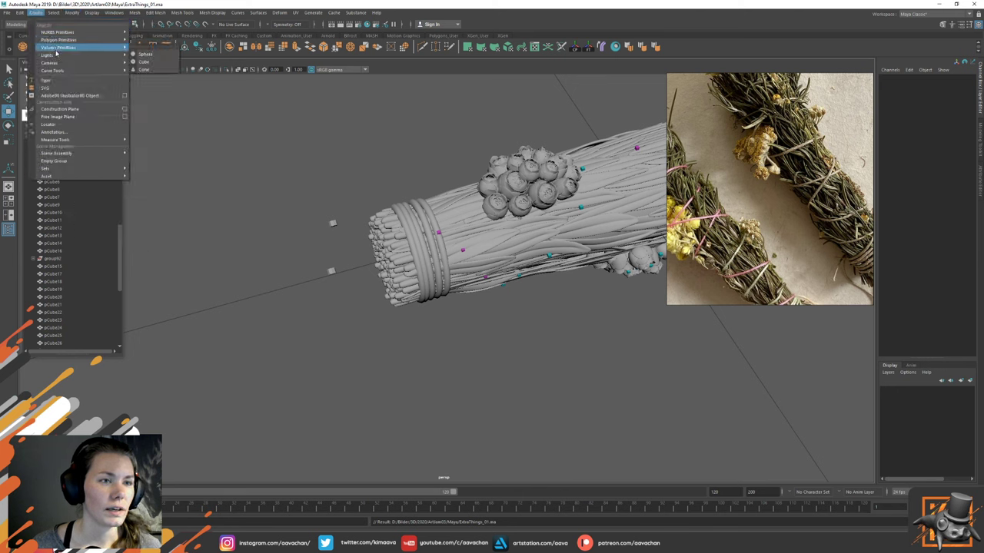
mouse_move(59, 71)
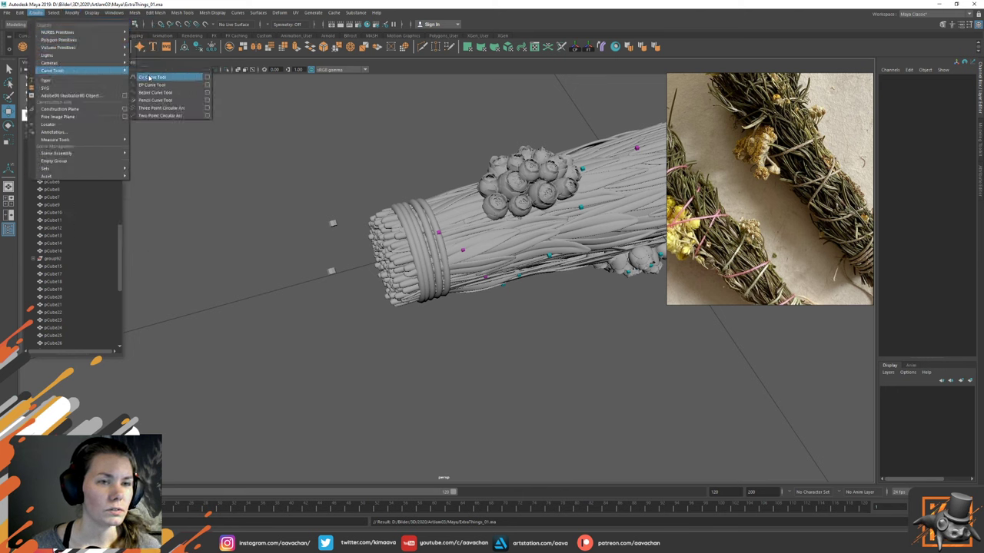
left_click(153, 72)
left_click(146, 83)
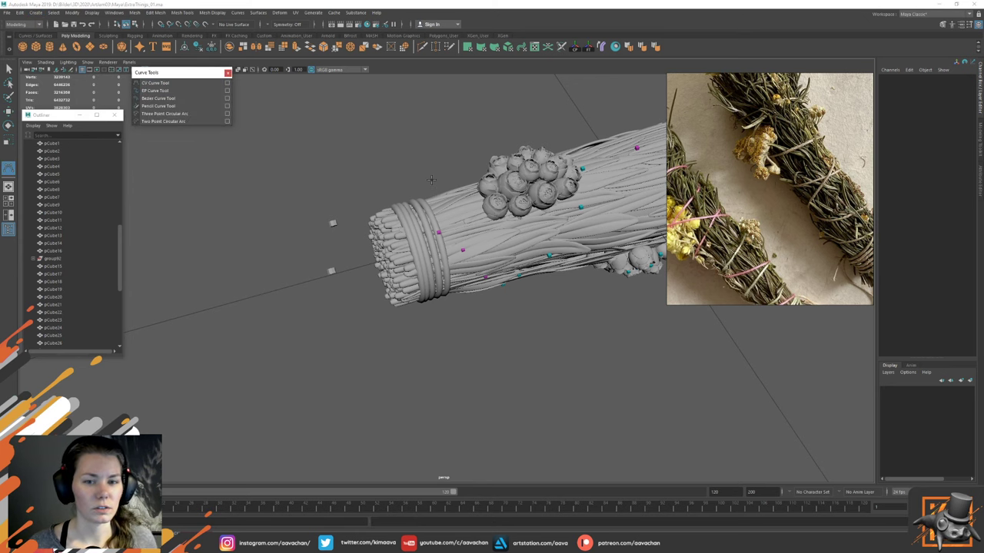
Step: Start a CV curve at the magenta guide cube beside the stem-end string rings and snap its first points along the magenta cubes
middle_click_drag(460, 188, 408, 191, "alt")
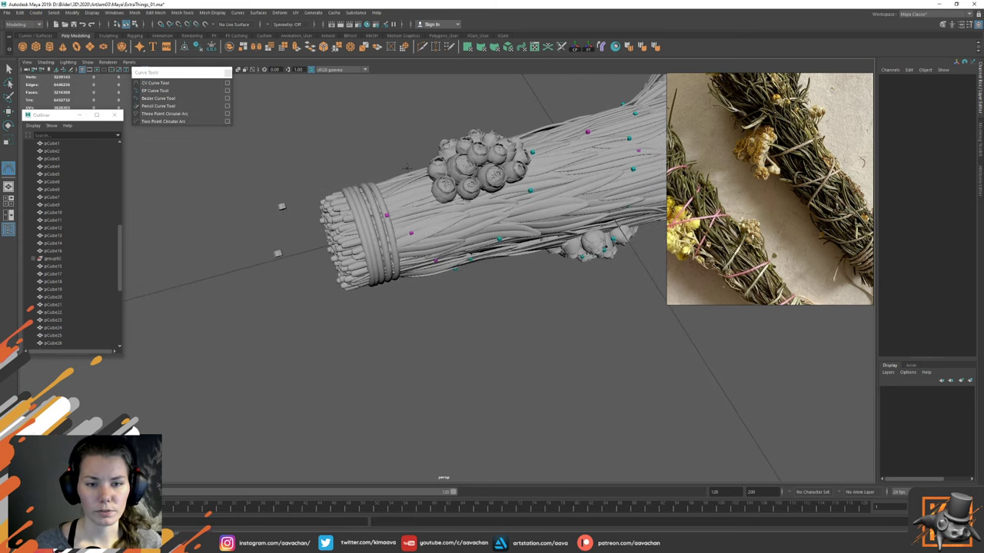
left_click_drag(408, 191, 372, 213, "alt")
middle_click_drag(373, 214, 356, 214, "alt")
right_click_drag(350, 233, 533, 331, "alt")
middle_click_drag(311, 217, 352, 242, "alt")
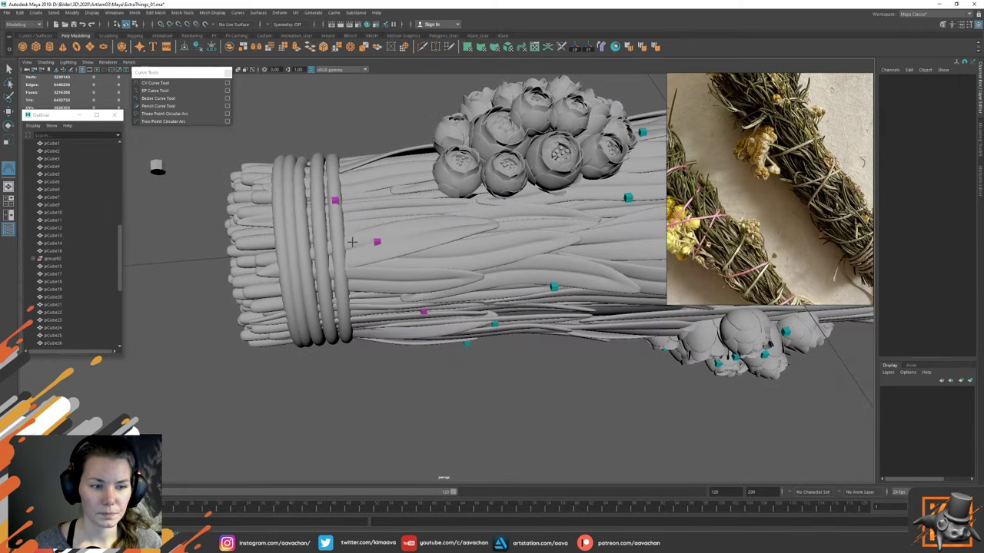
left_click(336, 200)
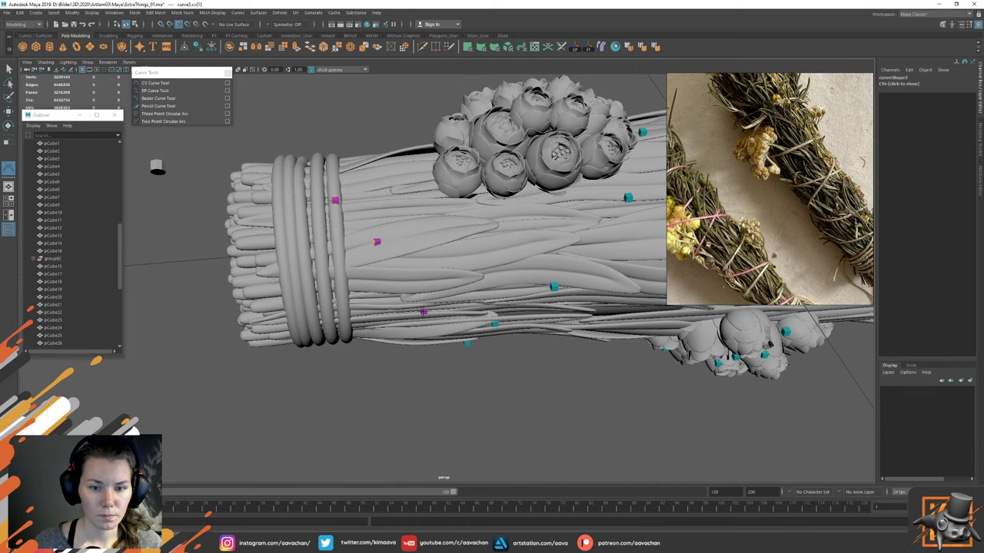
left_click_drag(432, 316, 404, 260, "alt")
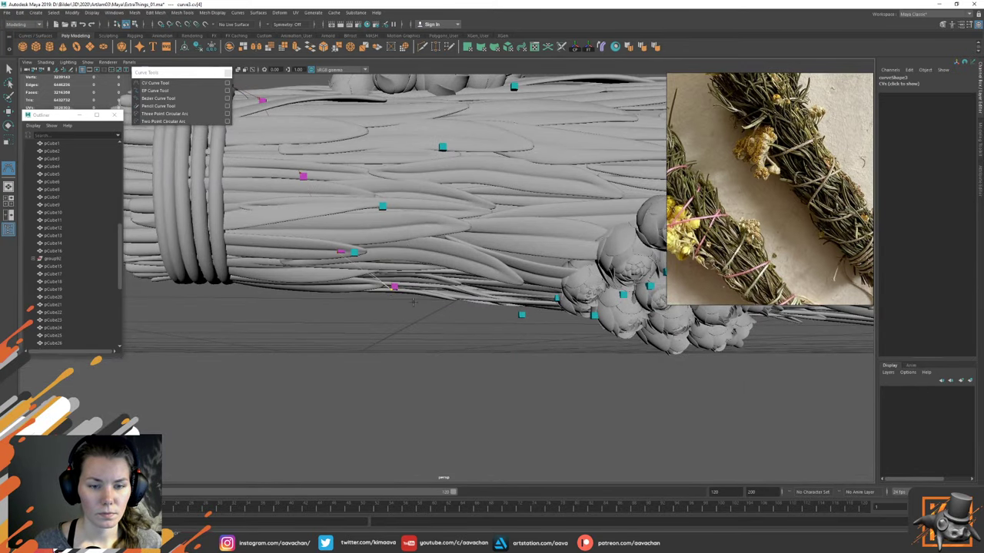
mouse_move(413, 302)
left_mouse_down("alt")
mouse_move(425, 201)
mouse_move(425, 330)
mouse_move(425, 300)
left_mouse_up("alt")
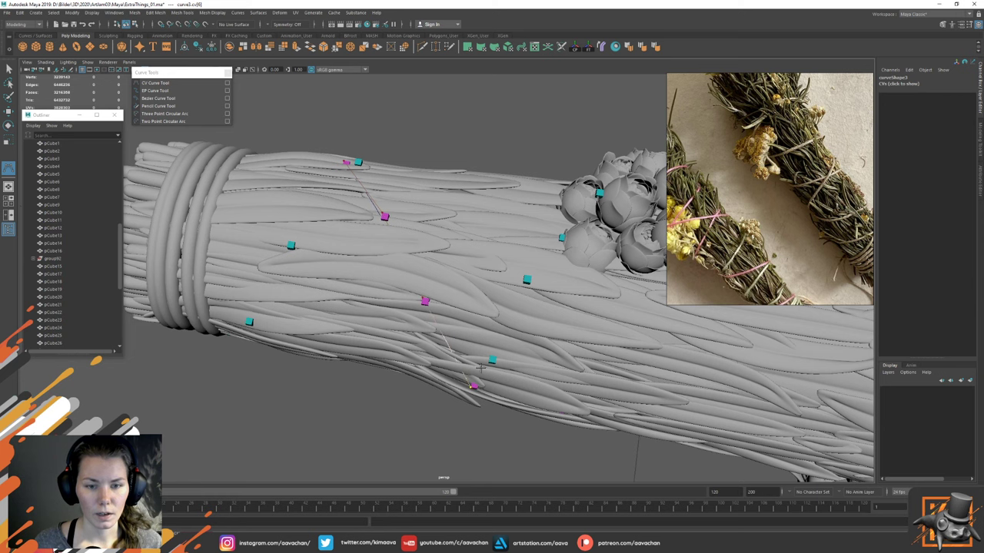
Step: Continue the curve around the middle of the bundle, snapping one point to each successive magenta guide cube
left_click_drag(481, 369, 463, 346, "alt")
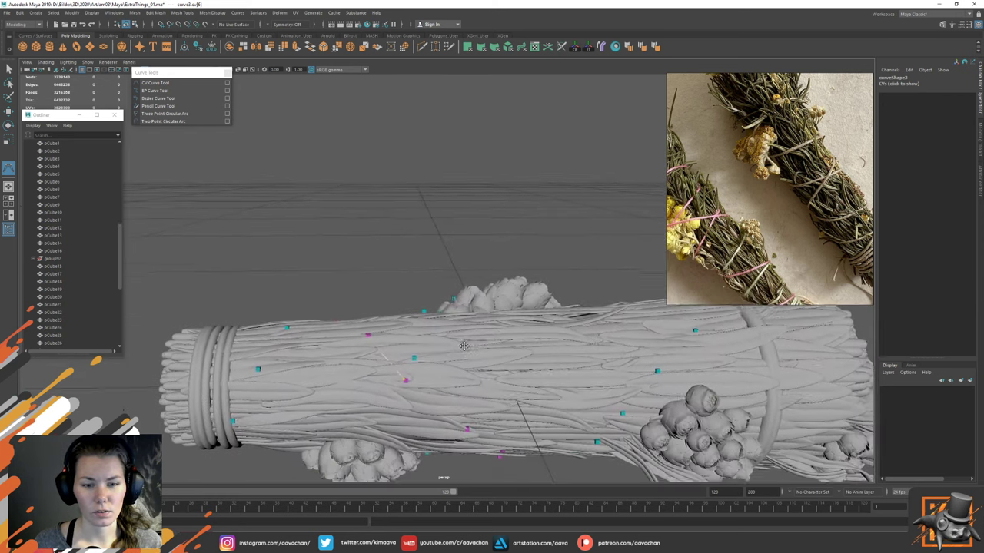
middle_click_drag(463, 346, 434, 226, "alt")
scroll(411, 265, "up", 4)
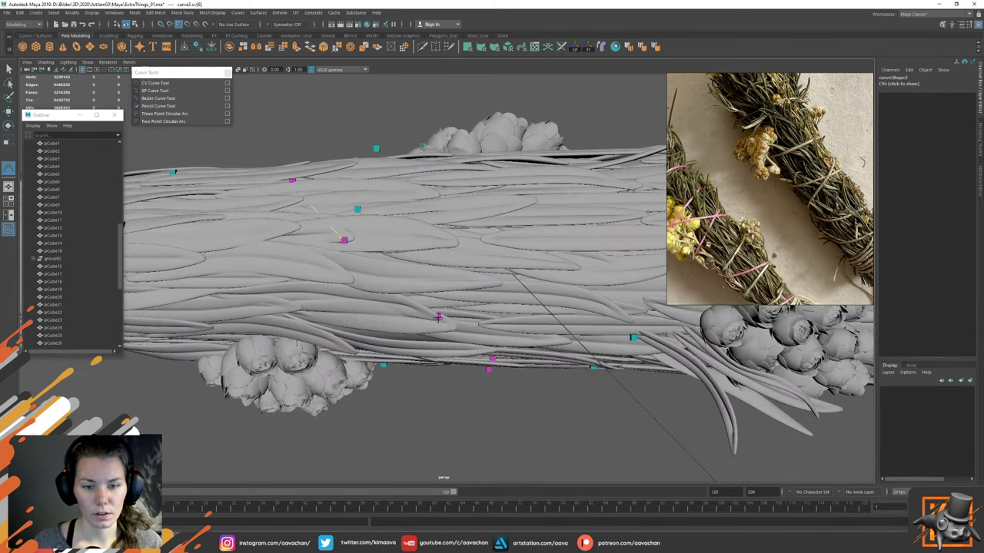
left_click_drag(437, 317, 449, 302, "alt")
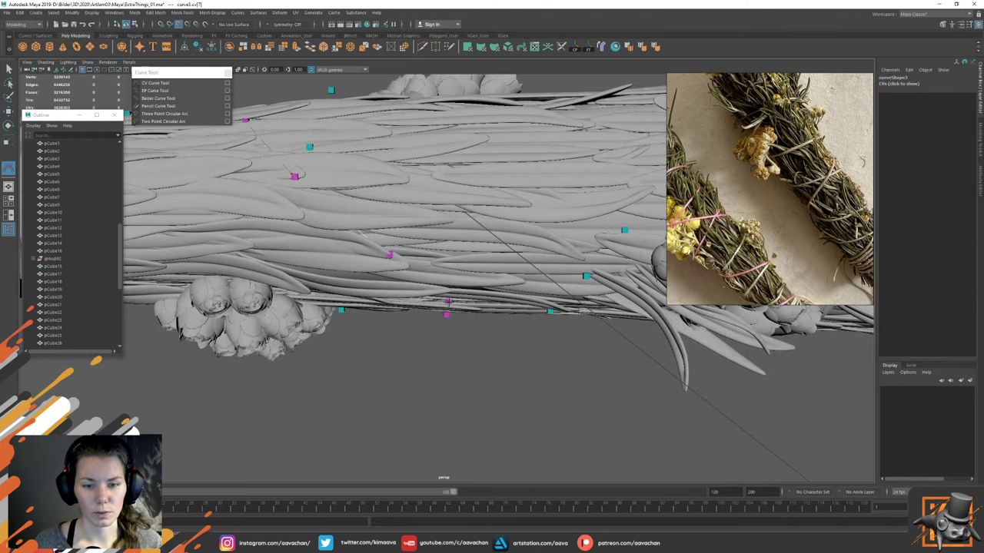
scroll(465, 335, "down", 3)
left_click_drag(465, 335, 460, 286, "alt")
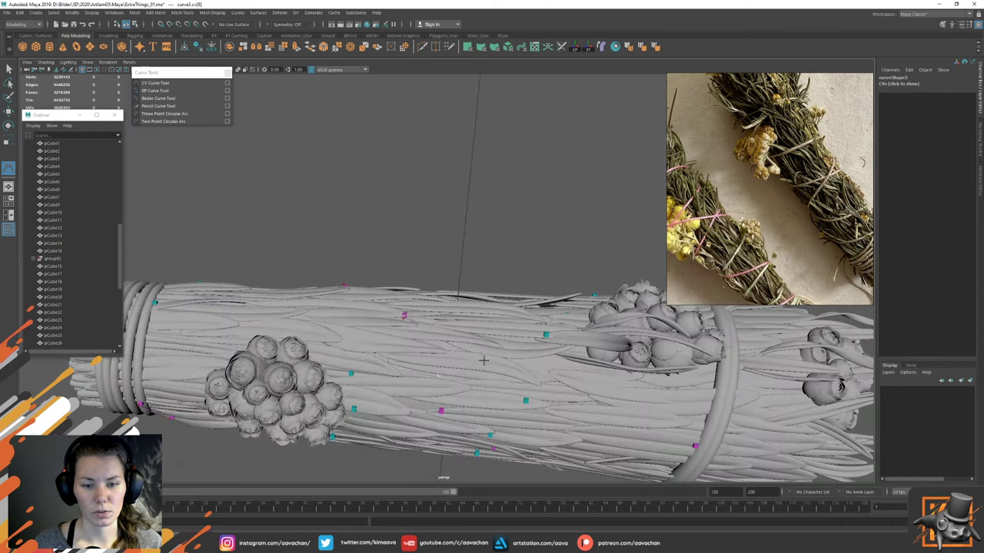
middle_click_drag(483, 361, 478, 276, "alt")
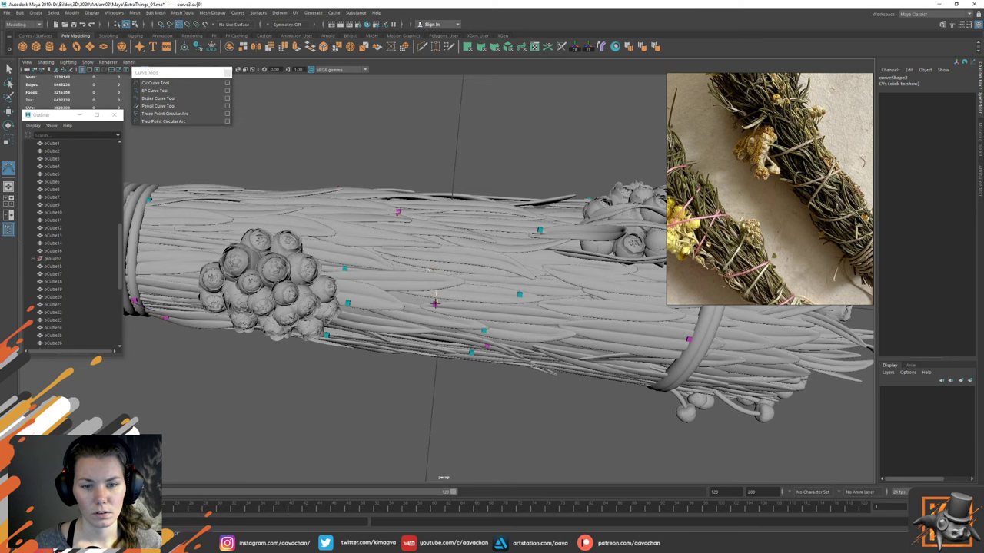
left_click_drag(479, 310, 487, 324, "alt")
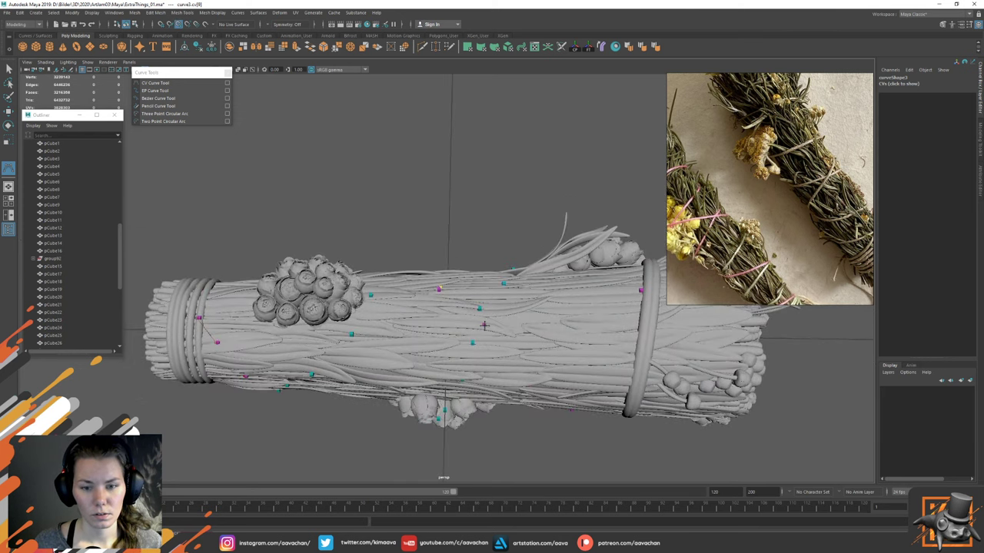
Step: Snap the remaining curve points along the guide cubes up to the thick ring at the far end, and finish the curve
left_click_drag(532, 377, 524, 361, "alt")
left_click(528, 368)
middle_click_drag(528, 367, 466, 308, "alt")
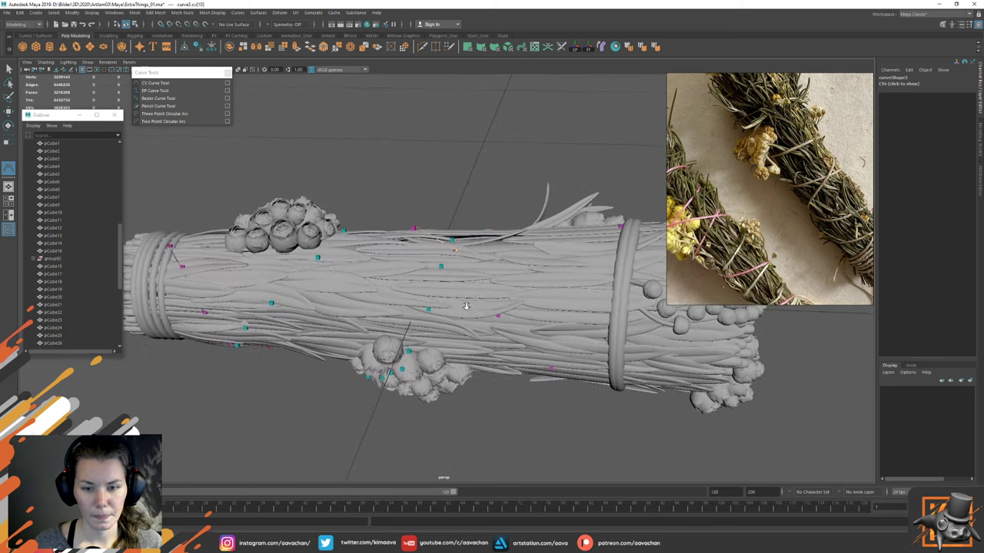
right_click_drag(466, 308, 512, 330, "alt")
left_click_drag(515, 327, 496, 290, "alt")
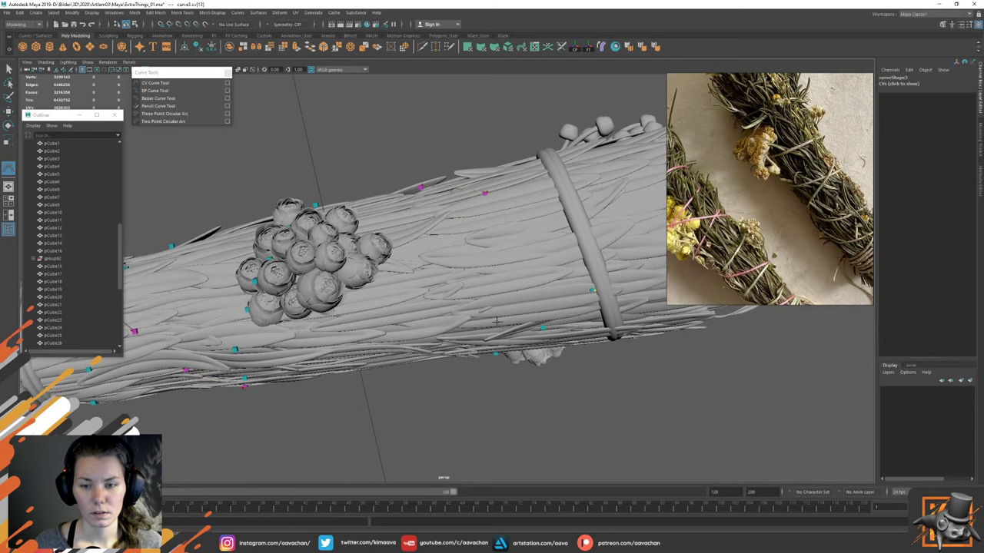
left_click_drag(496, 321, 548, 303, "alt")
key("w")
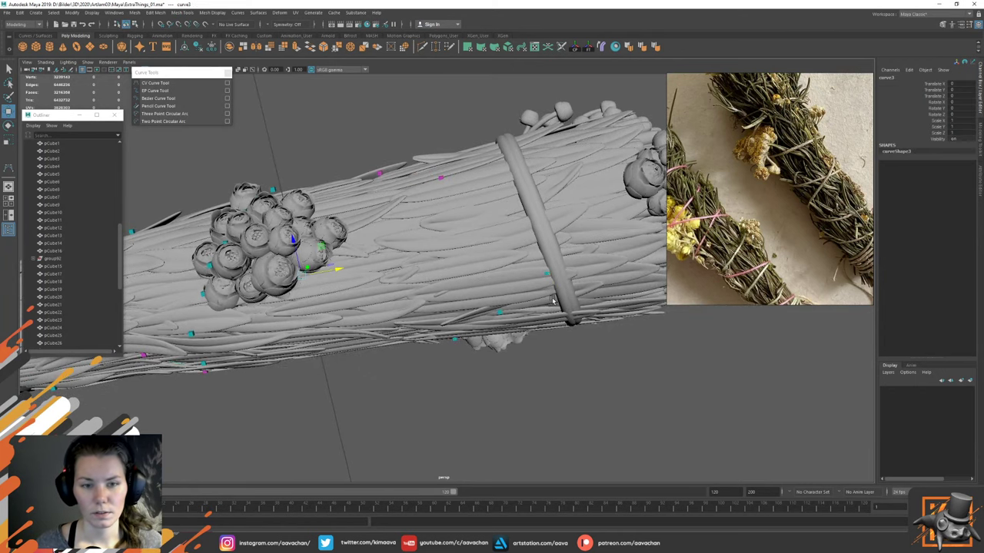
Step: Isolate the curve wound around the herb bundle, examine its shape, and bring the whole model back into view
left_click_drag(366, 165, 459, 202, "alt")
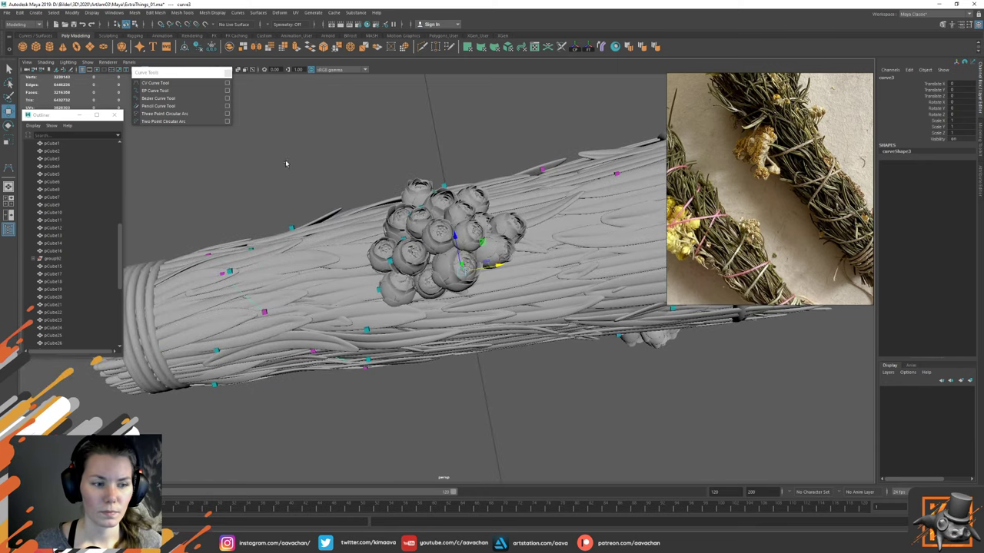
scroll(92, 283, "down", 5)
key("ctrl+1")
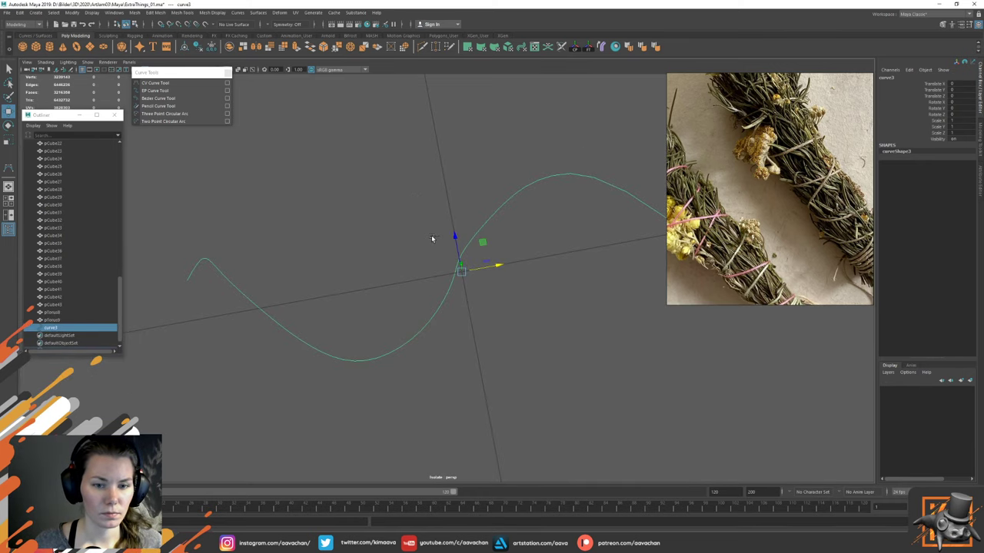
left_click_drag(431, 235, 518, 231, "alt")
left_click_drag(543, 312, 491, 220, "alt")
key("ctrl+1")
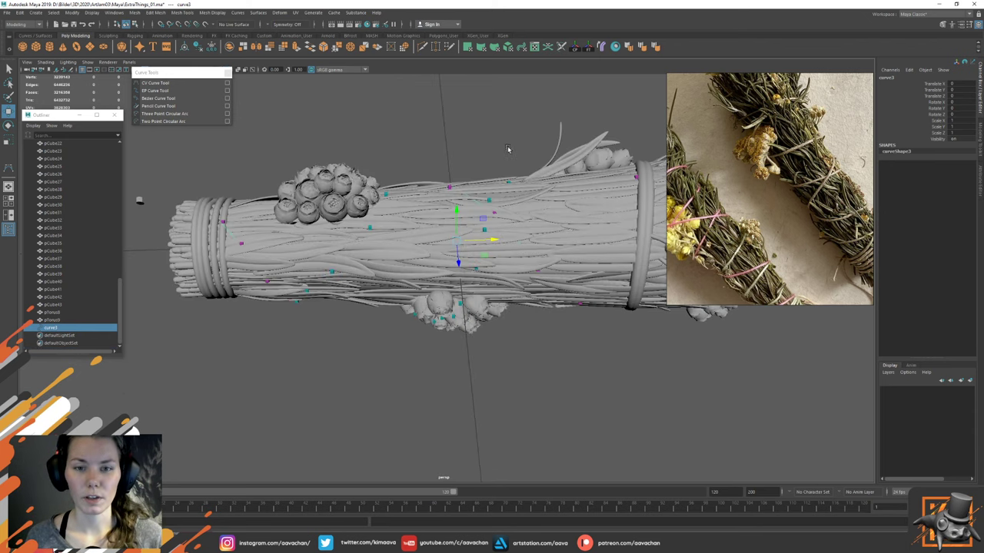
Step: Edit curve3 by its control vertices and lift the vertex near the bundle's upper surface so the curve clears the leaves
middle_click_drag(508, 149, 443, 116, "alt")
right_click_drag(461, 114, 432, 117)
left_click_drag(412, 164, 436, 184)
left_click_drag(443, 152, 464, 174, "alt")
left_click_drag(456, 244, 441, 134, "alt")
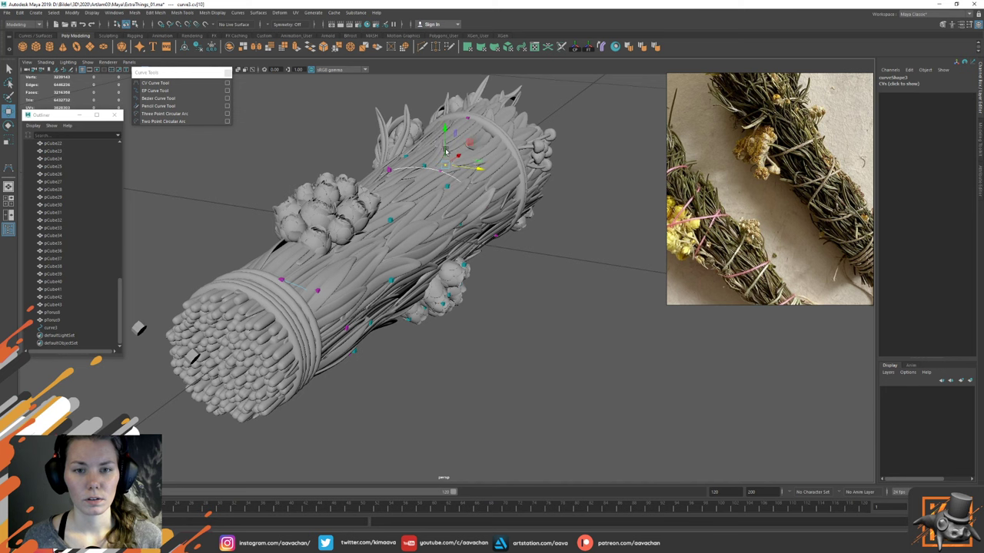
Step: Pull the curve3 control vertices near the single ring out from the bundle so the curve lies on the leaf surface
left_click_drag(464, 168, 503, 183, "alt")
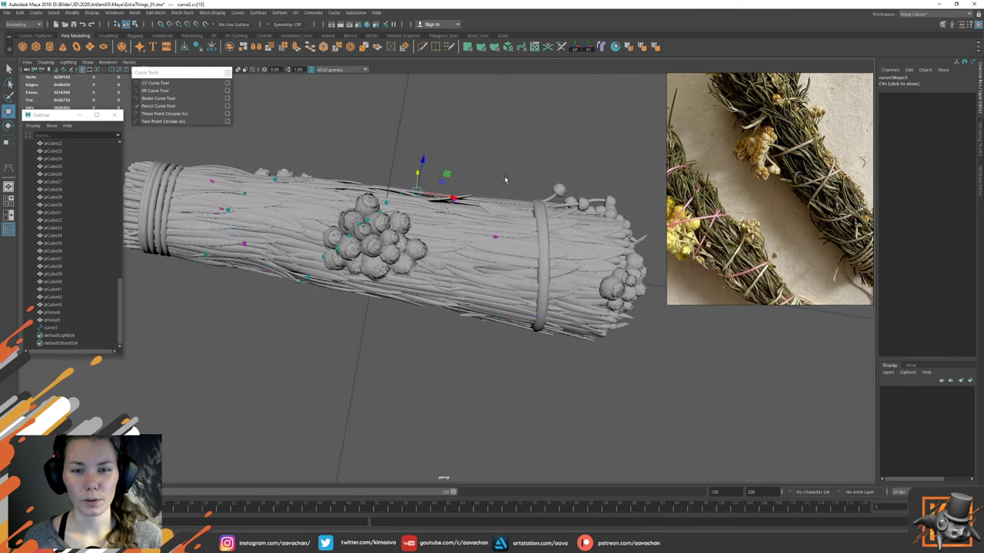
left_click(507, 207)
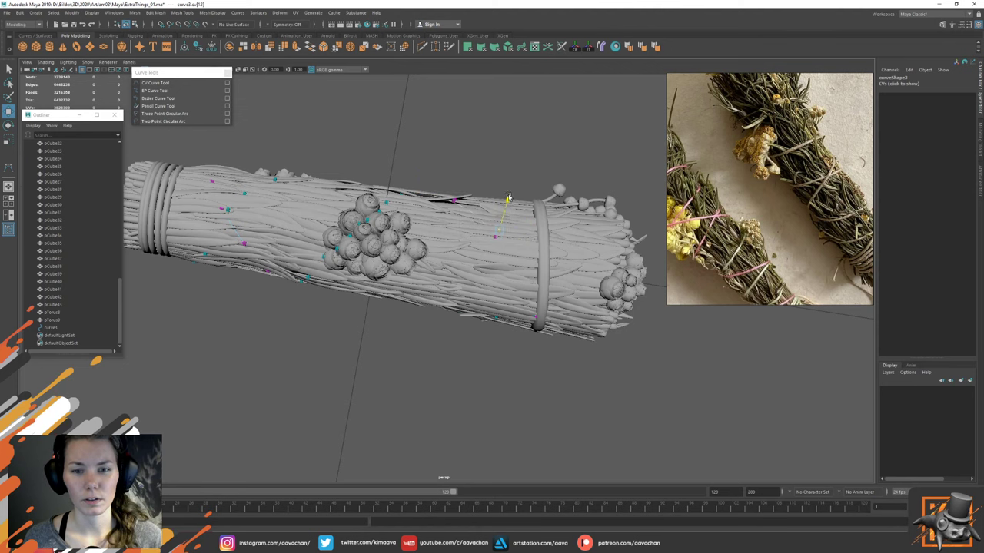
left_click_drag(534, 209, 530, 232, "alt")
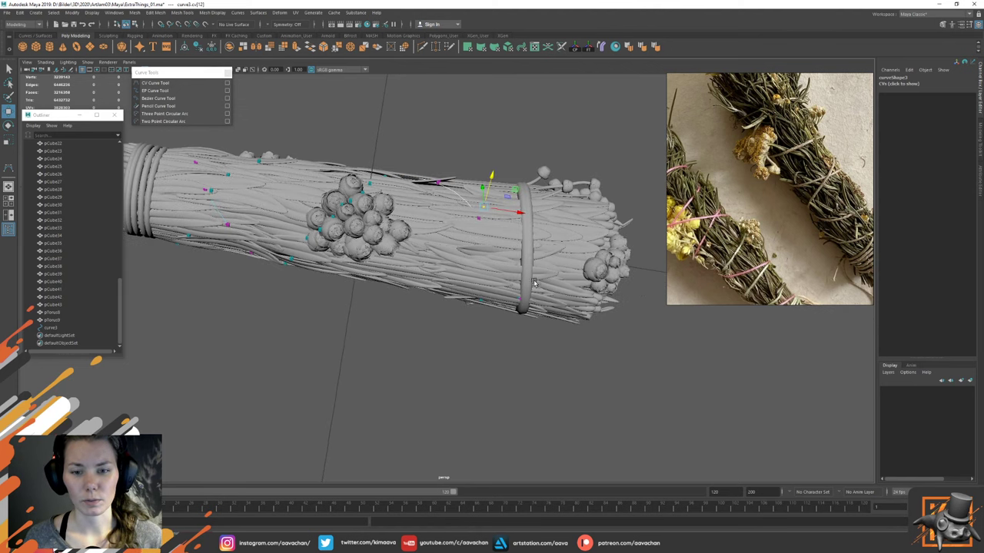
left_click(535, 301)
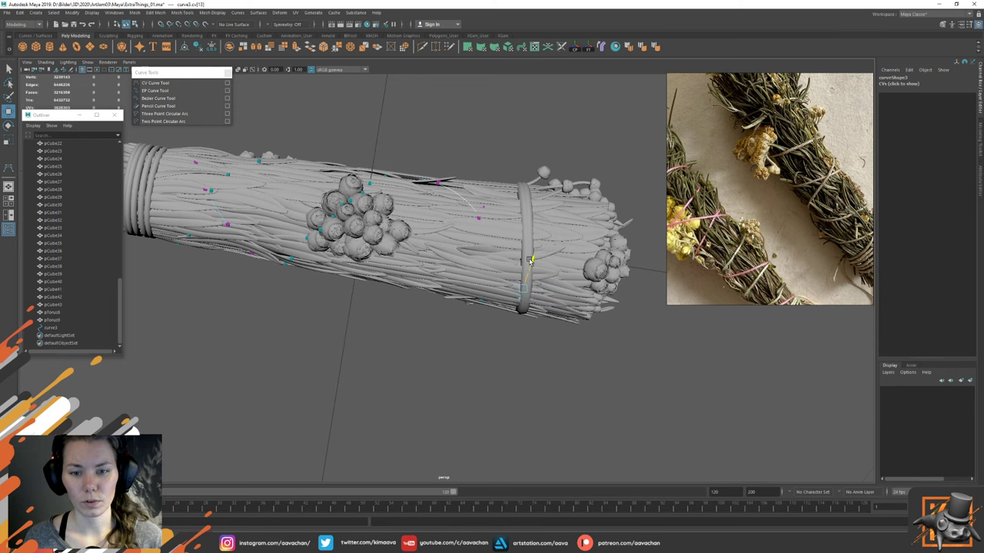
left_click_drag(539, 225, 536, 189, "alt")
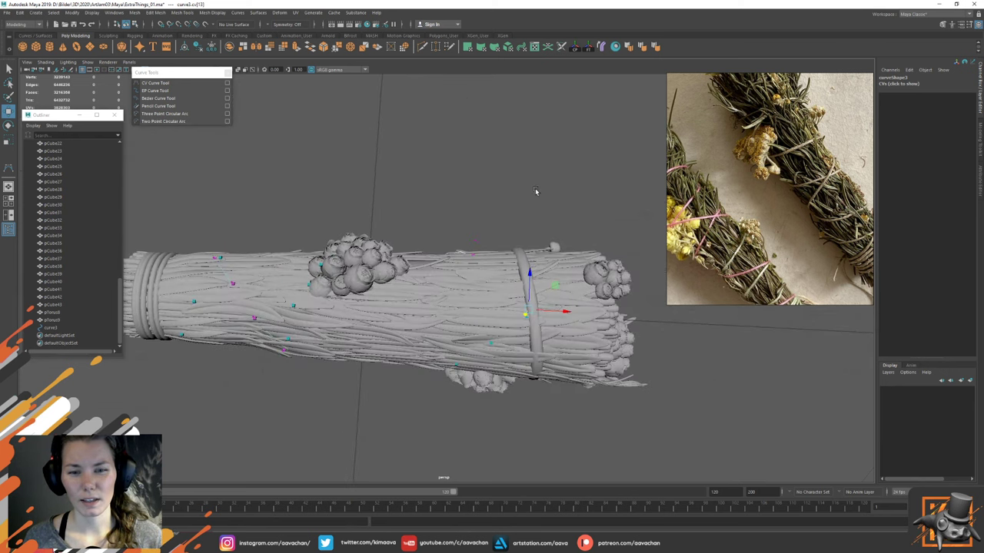
left_click(527, 262)
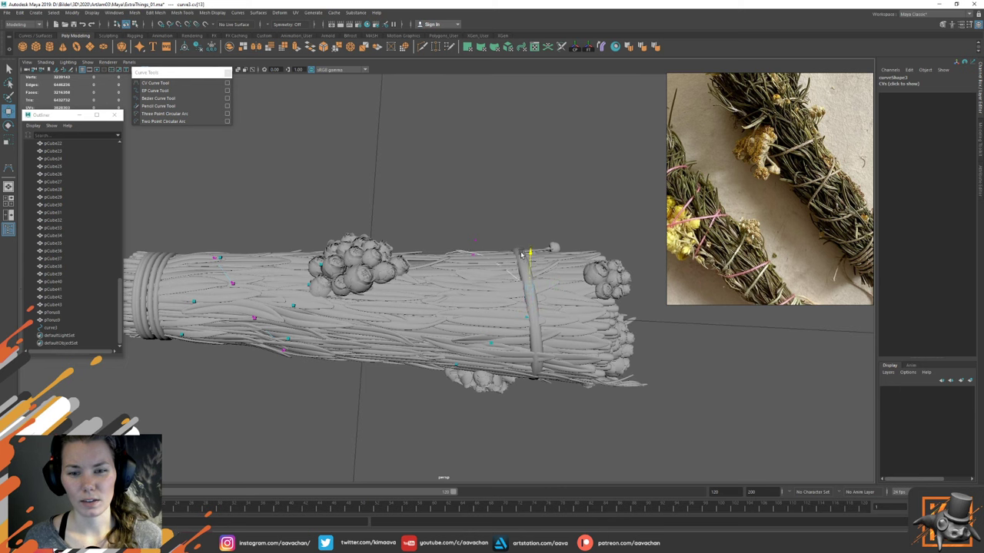
Step: Reposition the control vertices of curve3 between the flower cluster and the bound stem end to follow the bundle's surface
left_click(451, 202)
left_click_drag(451, 203, 340, 155, "alt")
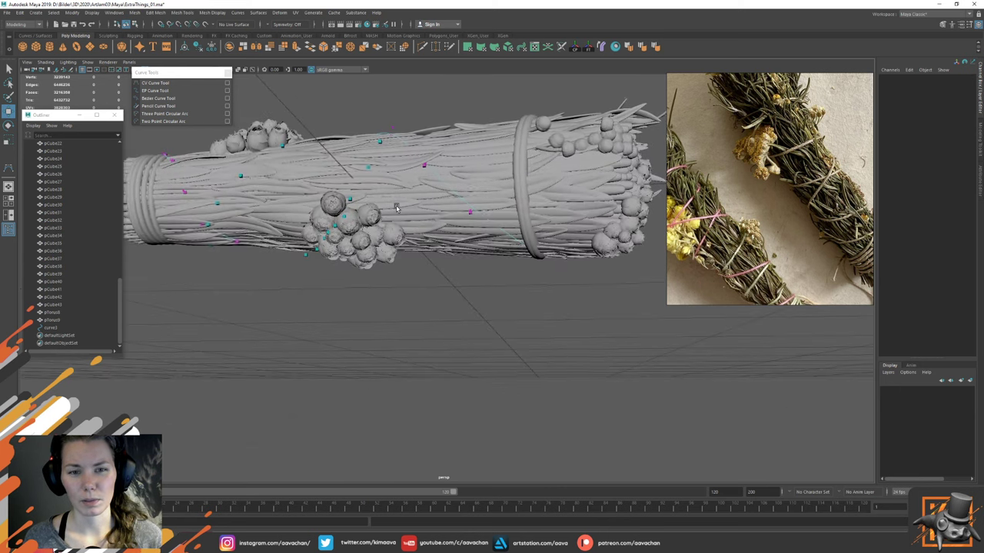
middle_click_drag(340, 156, 376, 176, "alt")
left_click_drag(375, 176, 437, 231, "alt")
left_click(408, 239)
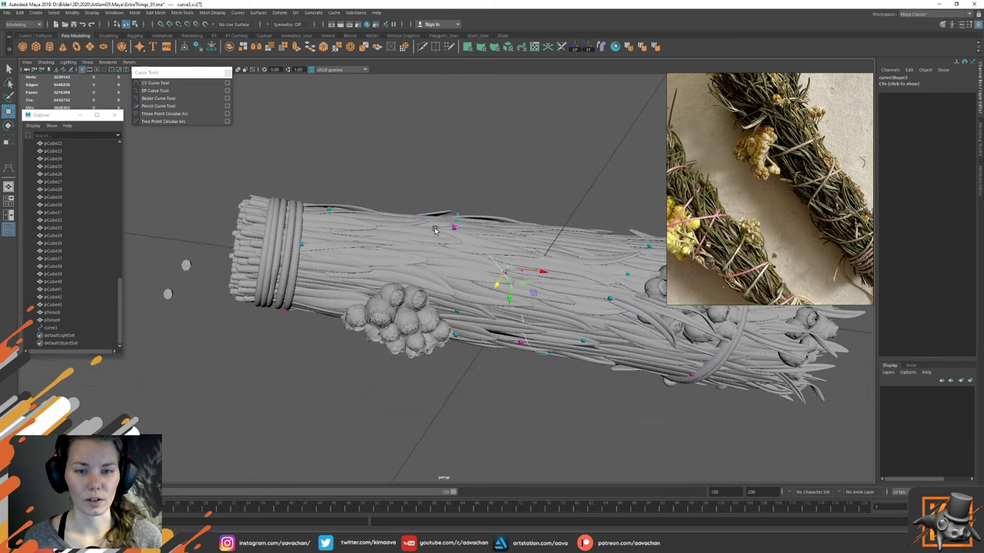
left_click_drag(479, 203, 458, 216)
left_click_drag(373, 306, 504, 256)
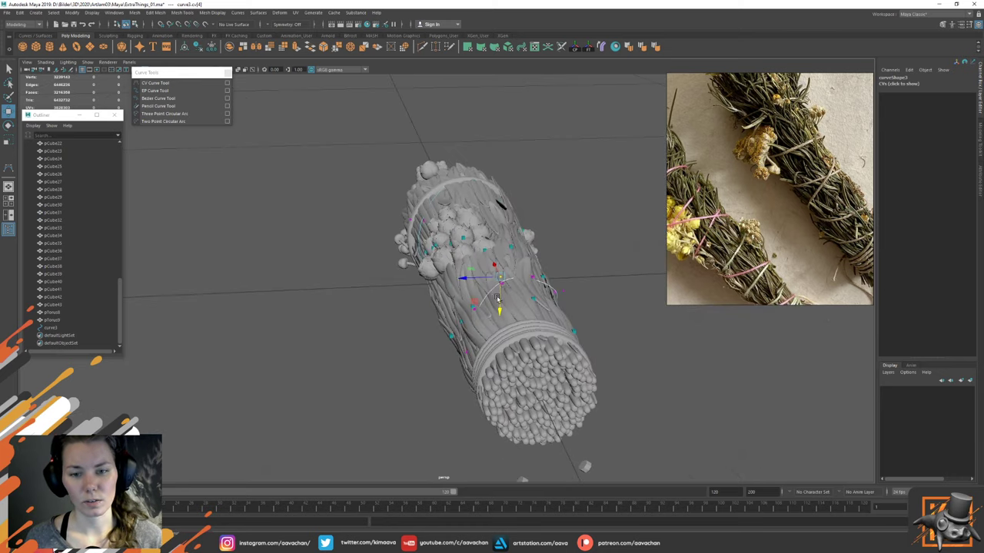
left_click_drag(505, 309, 554, 302, "alt")
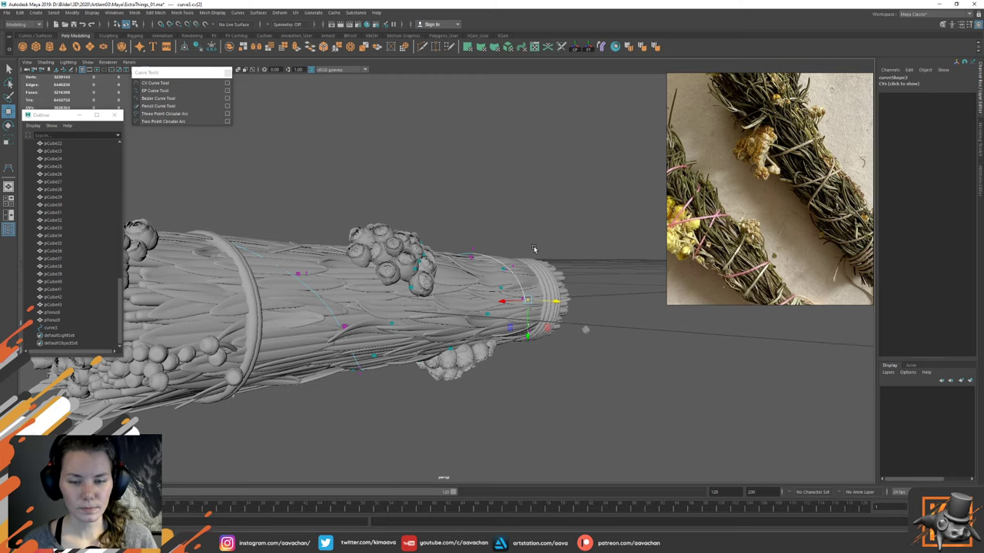
Step: Refine the control vertices along the middle of curve3 to hug the bundle, and leave vertex editing with nothing selected
left_click_drag(534, 248, 445, 350, "alt")
left_click_drag(450, 168, 487, 262)
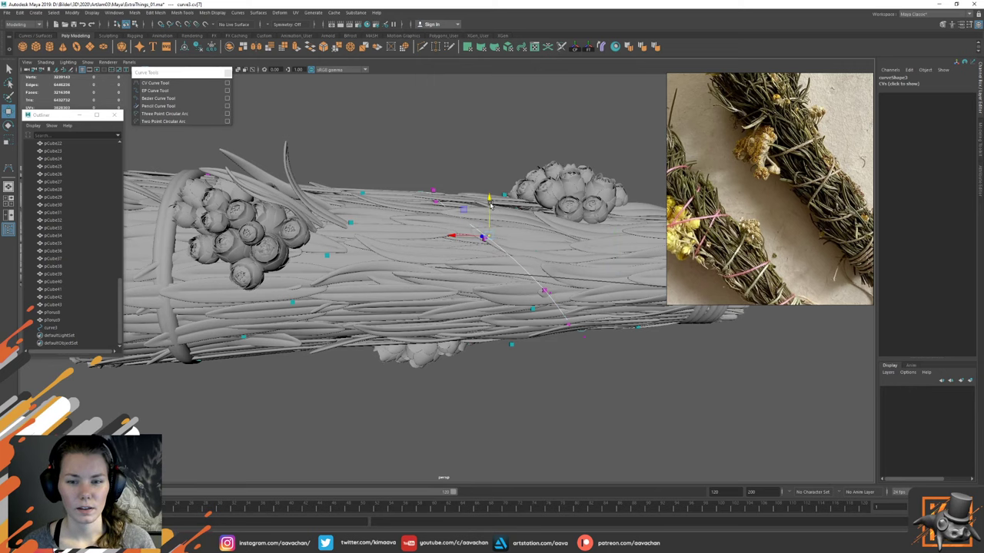
left_click_drag(490, 204, 529, 256, "alt")
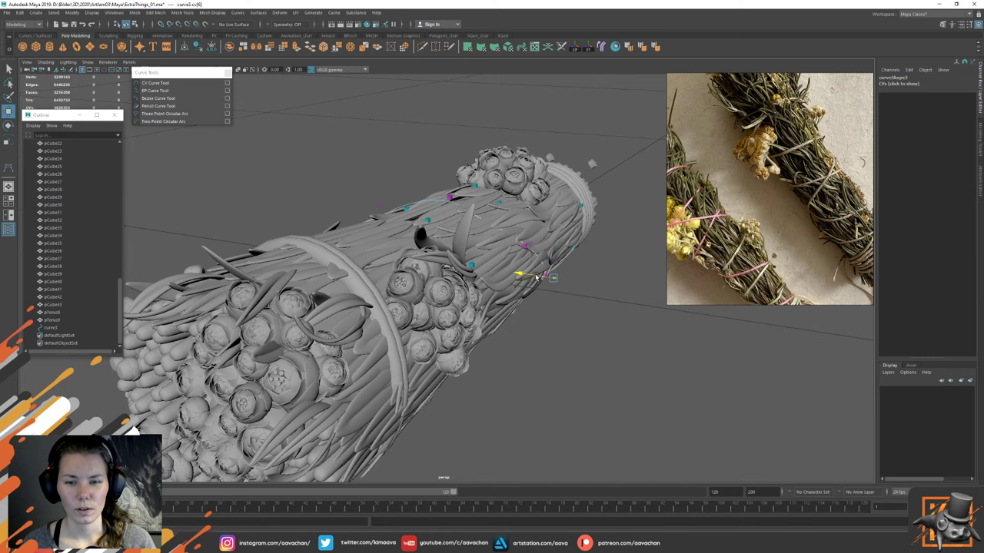
left_click_drag(434, 269, 366, 211, "alt")
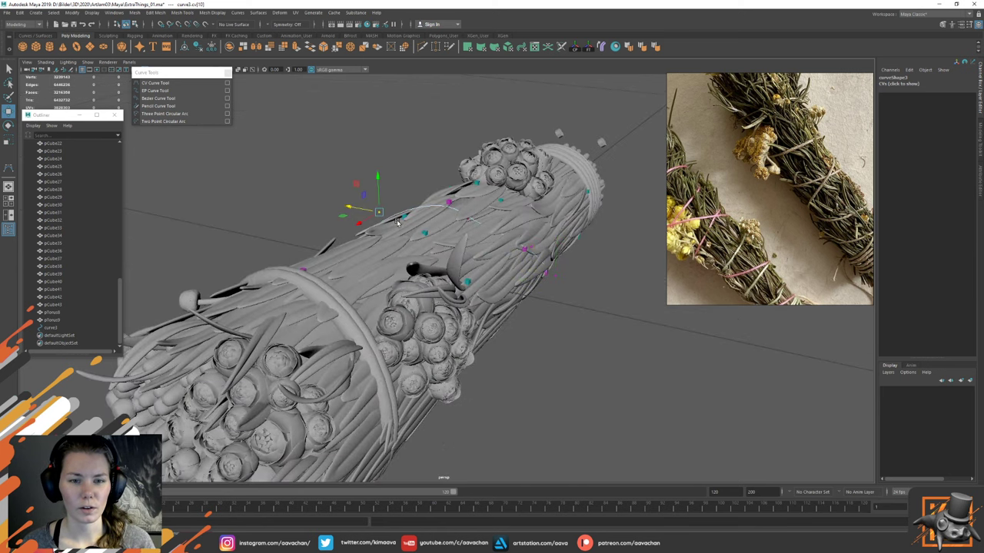
left_click_drag(375, 176, 423, 225)
right_click_drag(423, 224, 454, 141)
scroll(424, 209, "down", 3)
mouse_move(458, 161)
left_mouse_down("alt")
mouse_move(456, 222)
mouse_move(451, 162)
mouse_move(443, 161)
left_mouse_up("alt")
left_click(399, 175)
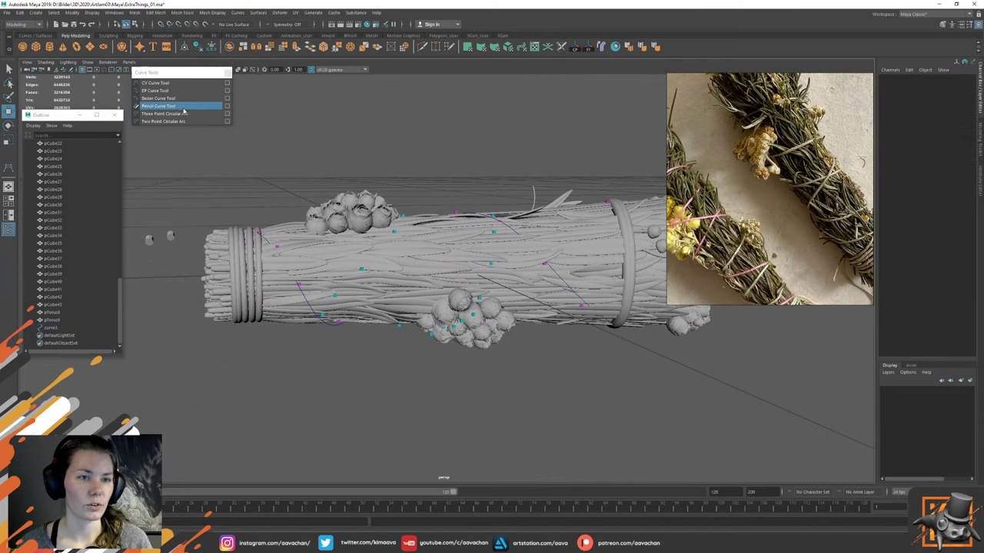
Step: Start a new CV curve beside the bound stem end, snapping its first points to the teal guide cubes
left_click(154, 83)
left_click_drag(343, 275, 405, 304, "alt")
middle_click_drag(440, 308, 497, 300, "alt")
scroll(363, 297, "up", 2)
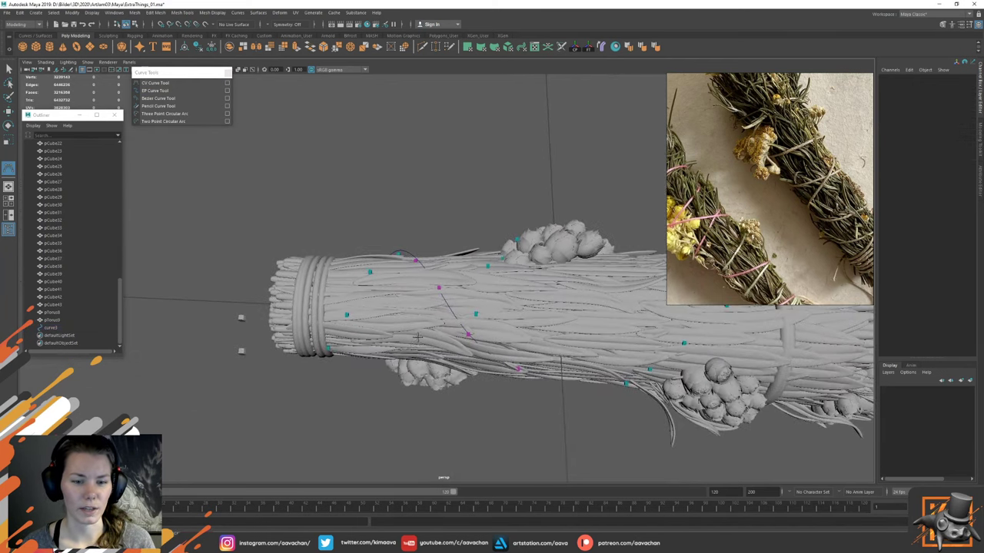
left_click_drag(363, 297, 432, 314, "alt")
left_click_drag(345, 324, 366, 332, "alt")
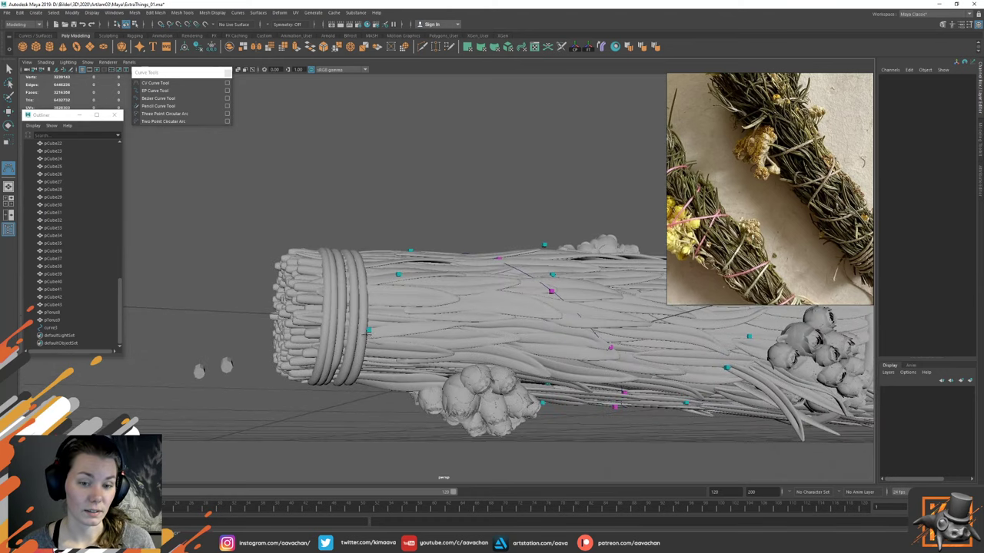
middle_click_drag(375, 323, 386, 306, "alt")
scroll(381, 330, "up", 3)
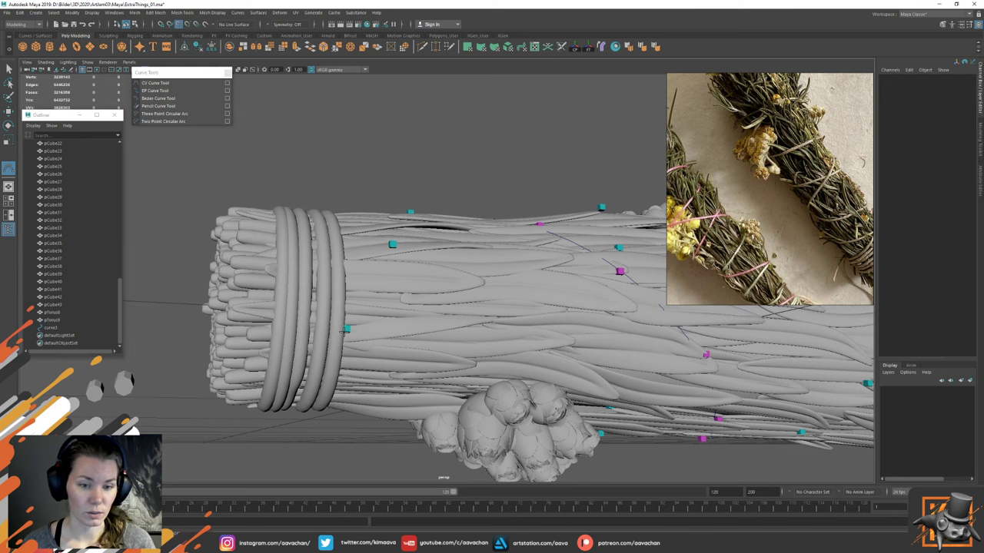
left_click(345, 332)
left_click(388, 246)
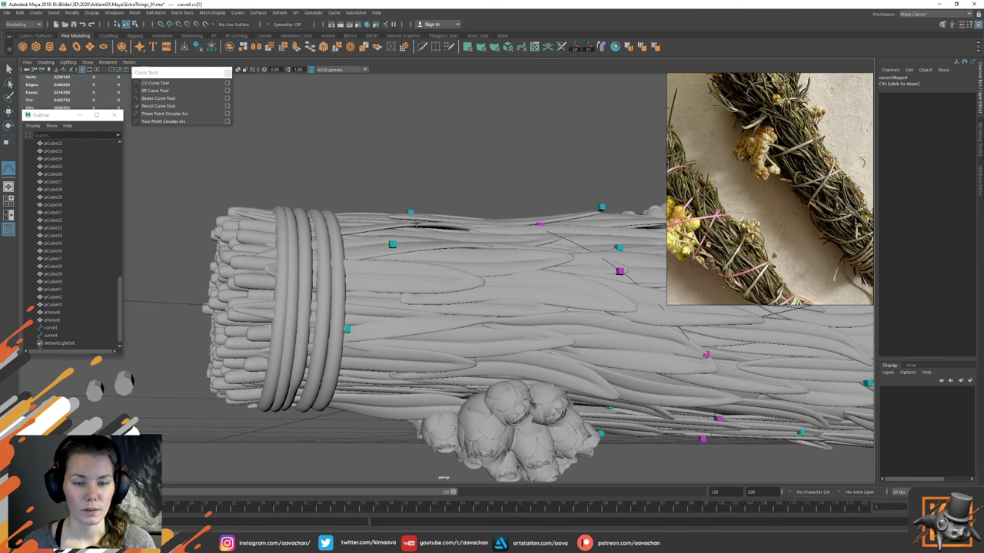
Step: Continue the new curve around the bundle, snapping points to the successive teal guide cubes up to the middle section
left_click_drag(448, 202, 421, 331, "alt")
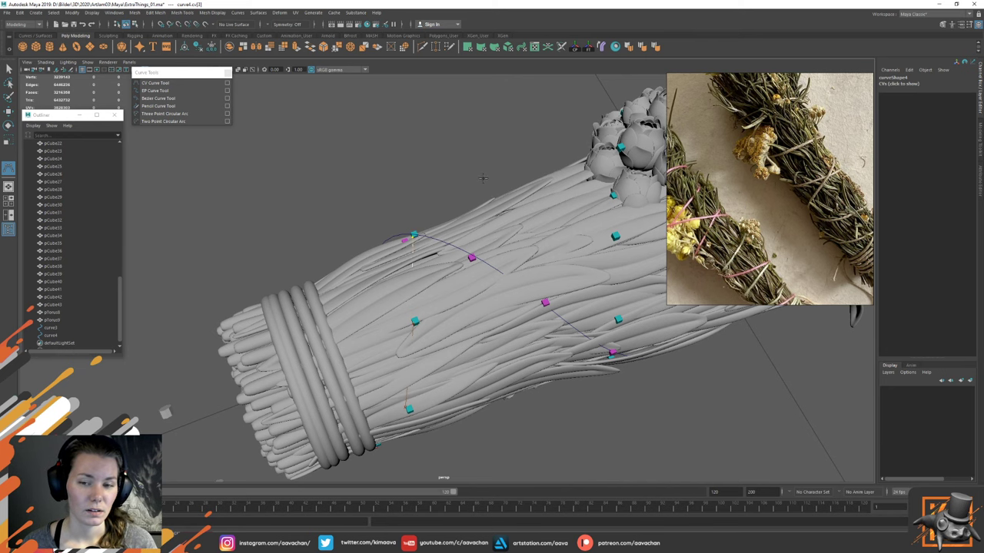
left_click_drag(483, 178, 435, 267, "alt")
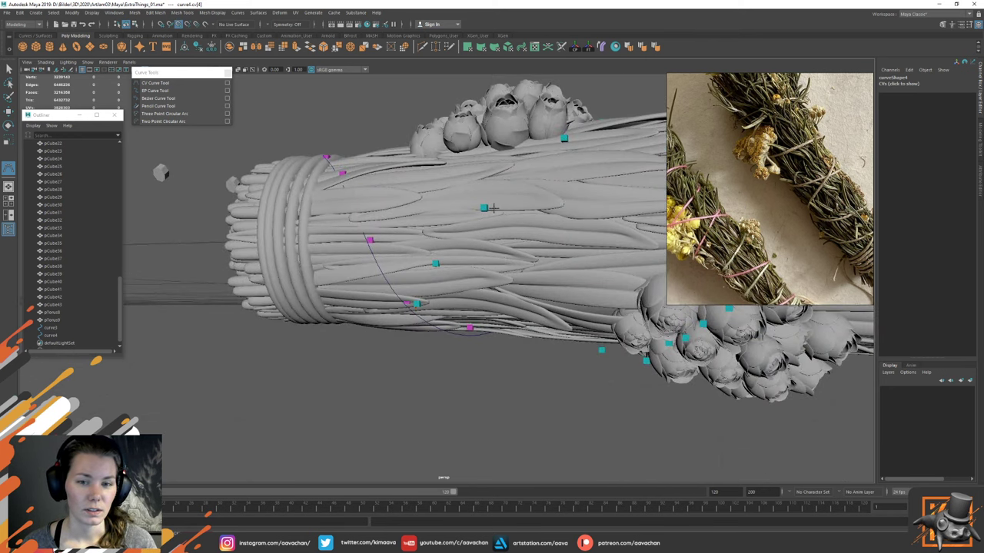
left_click_drag(482, 208, 485, 242, "alt")
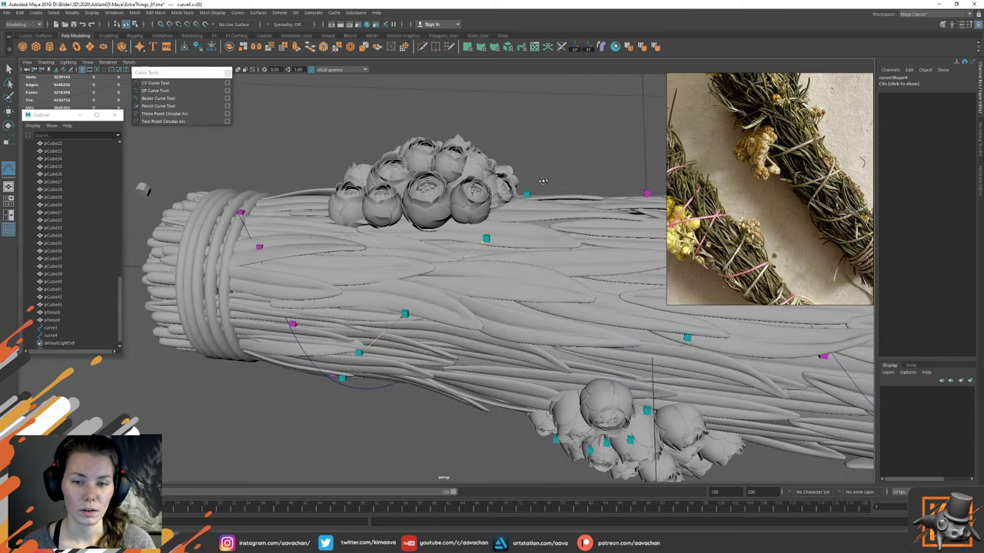
left_click_drag(532, 191, 401, 326, "alt")
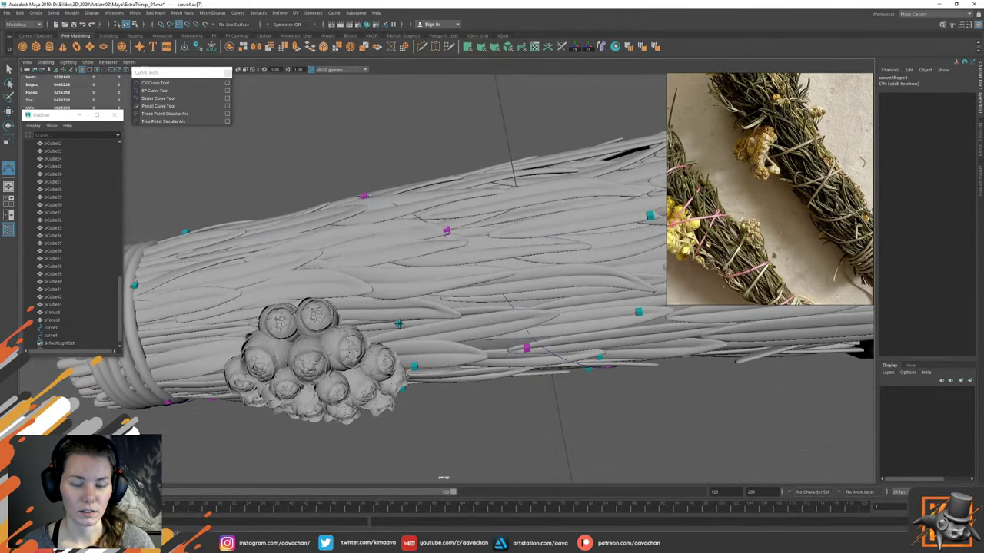
left_click_drag(432, 223, 442, 247, "alt")
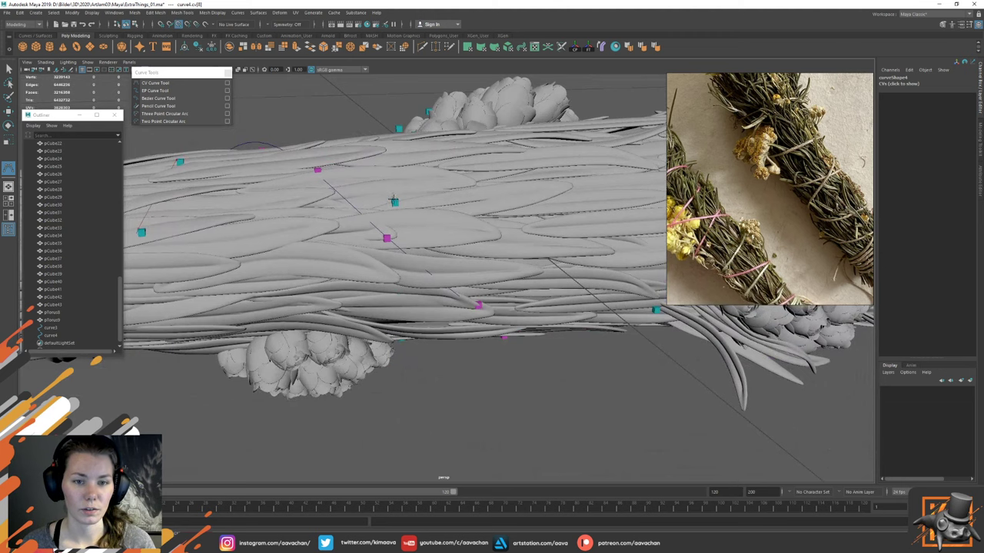
left_click_drag(452, 172, 398, 214, "alt")
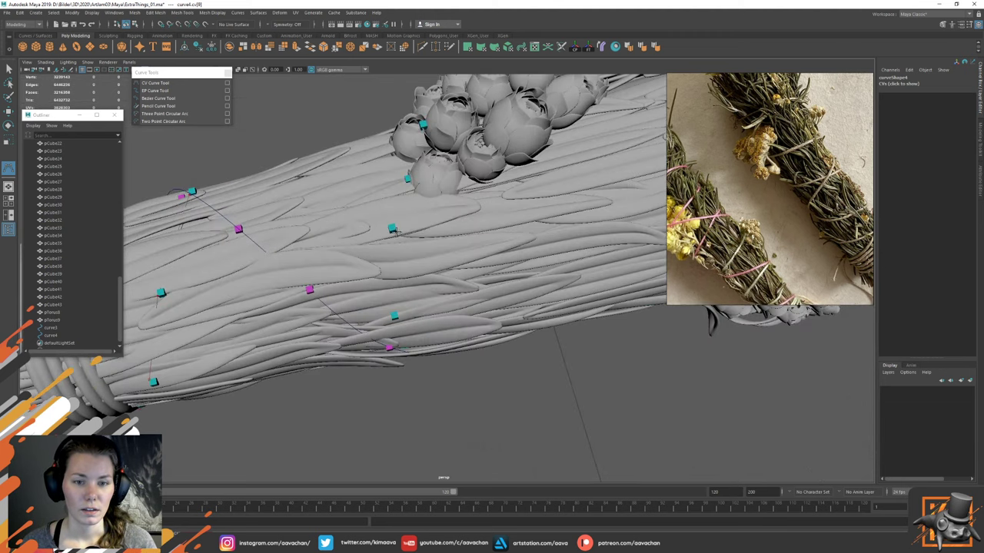
Step: Extend the new curve across the large flower cluster, snapping points to the teal guide cubes between the buds
left_click(408, 180)
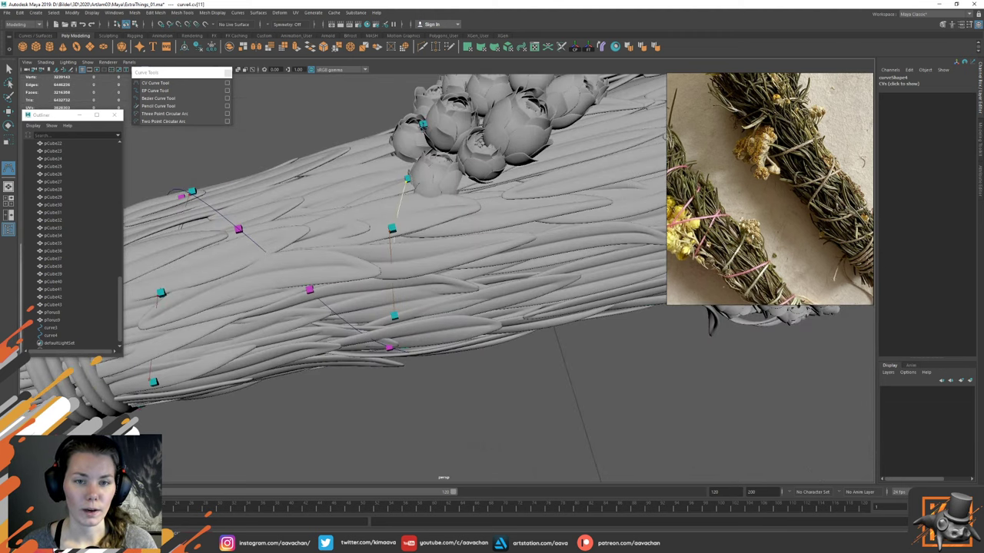
left_click(423, 125)
left_click_drag(504, 113, 480, 262, "alt")
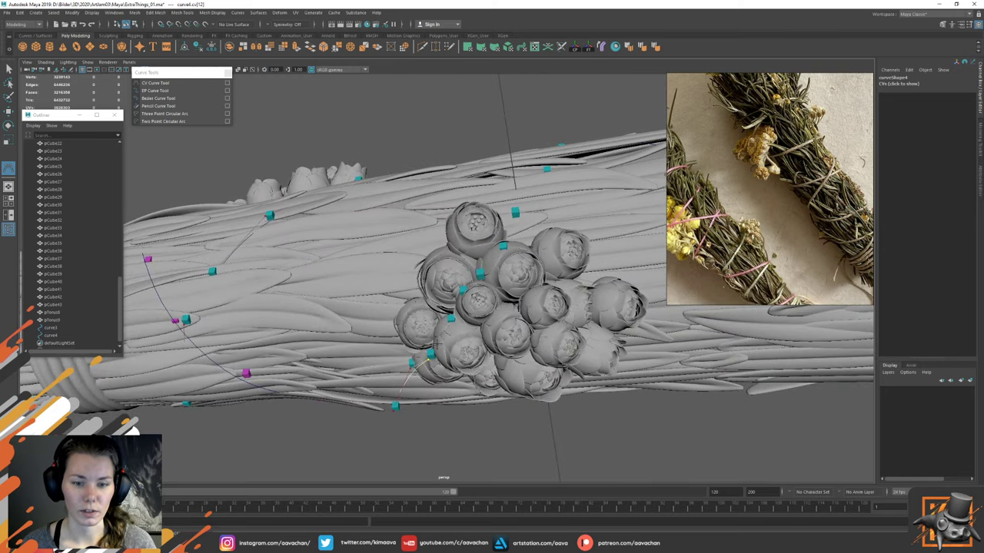
left_click(451, 319)
left_click(463, 286)
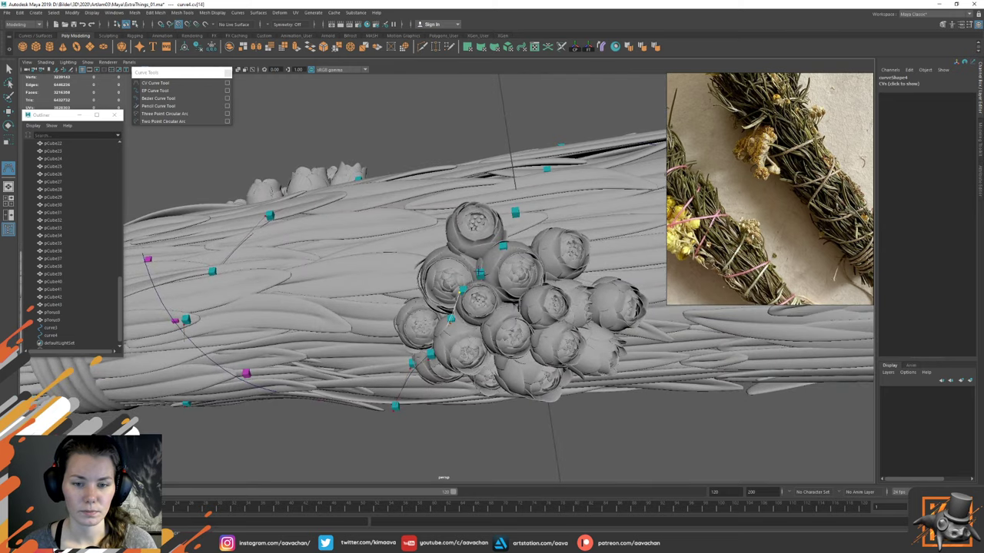
left_click(480, 272)
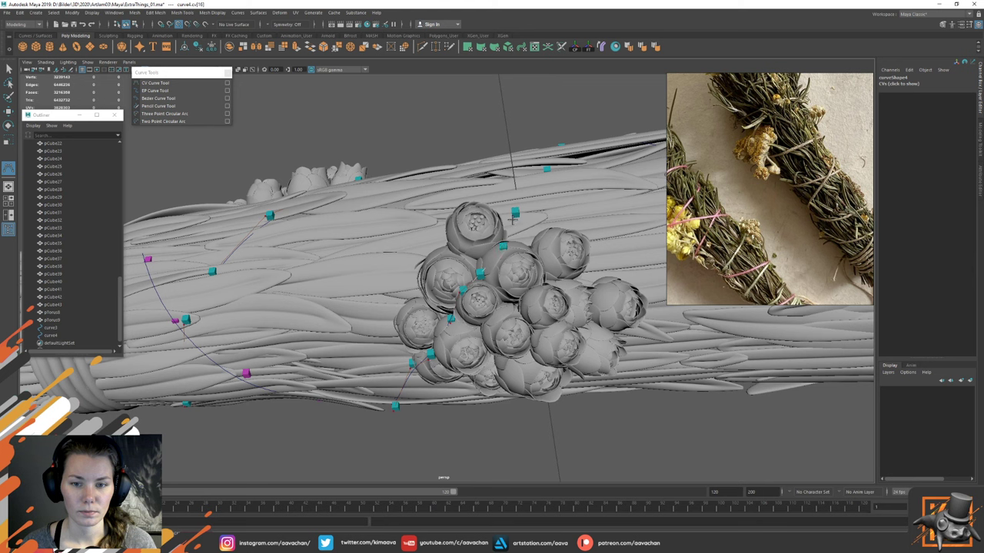
Step: Extend the new curve from the large flower cluster onto the adjacent leaves, snapping each point to the next teal guide cubes
key("ctrl+z")
key("v")
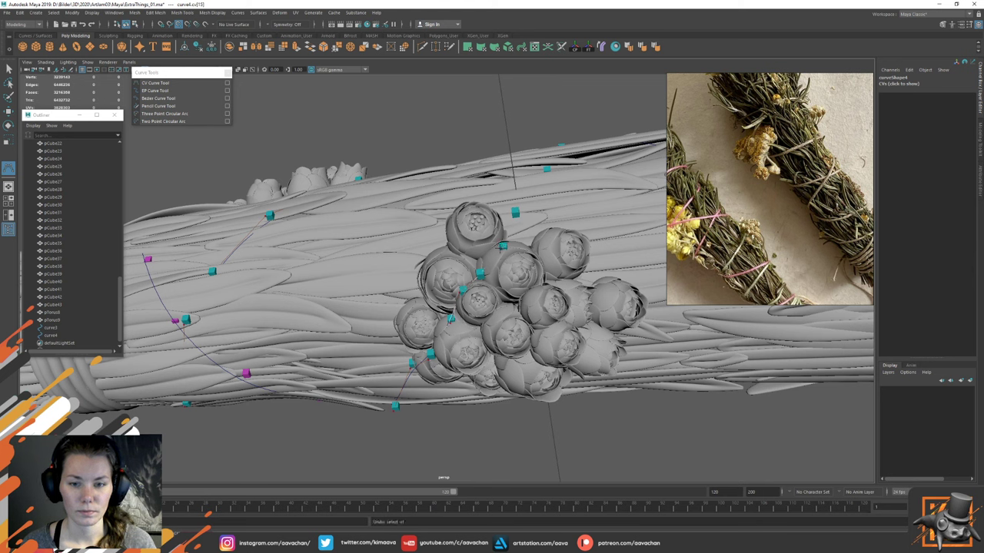
left_click(503, 246)
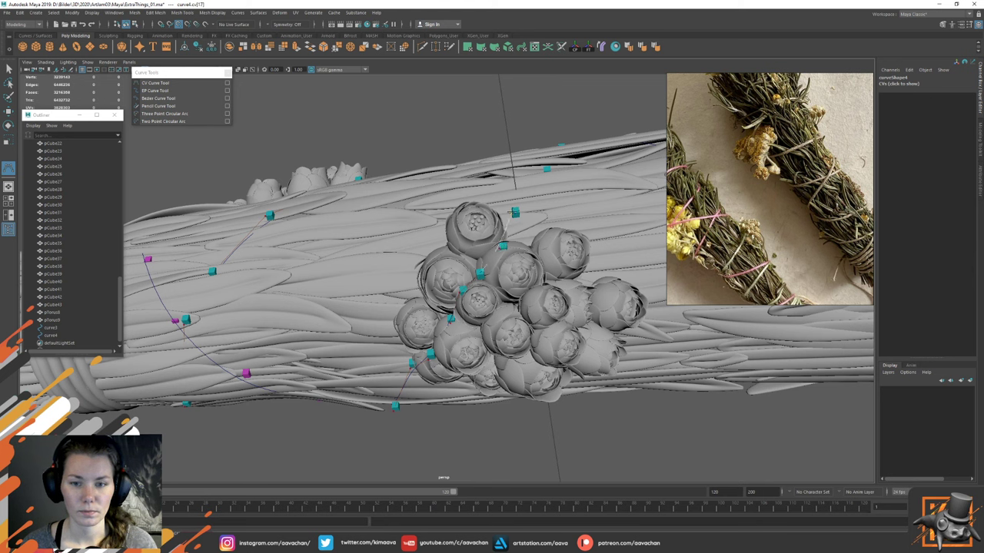
left_click_drag(559, 168, 551, 251, "alt")
key("v")
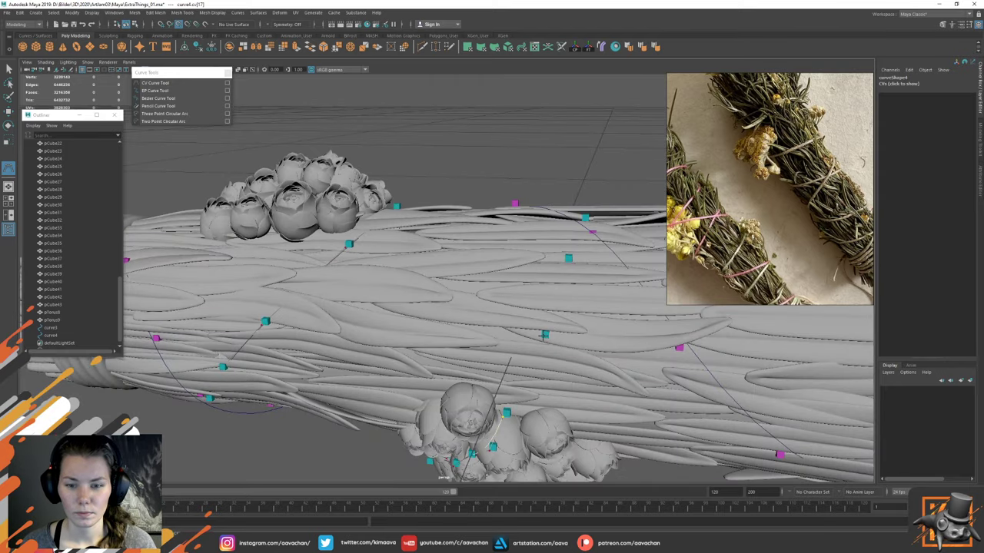
left_click(544, 334)
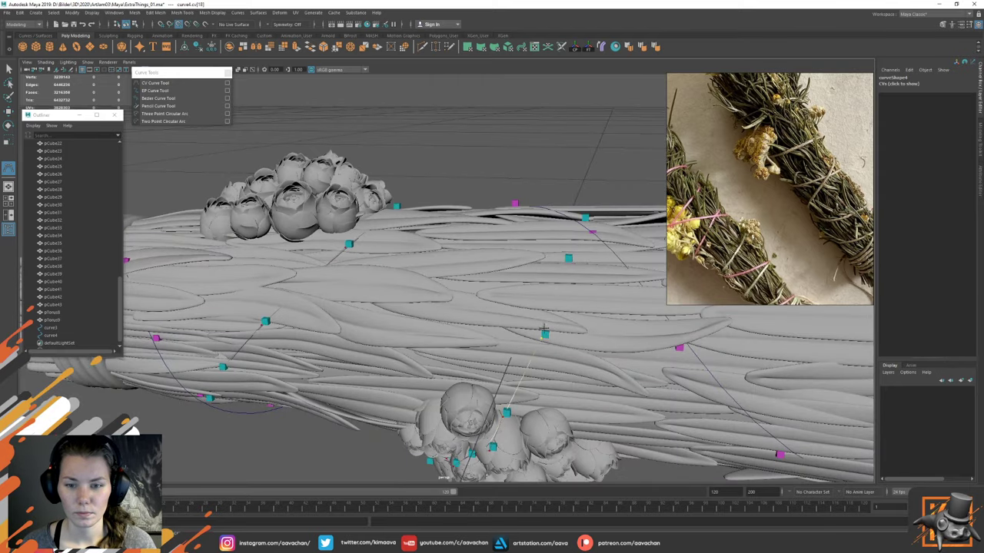
left_click(567, 257)
left_click(566, 259)
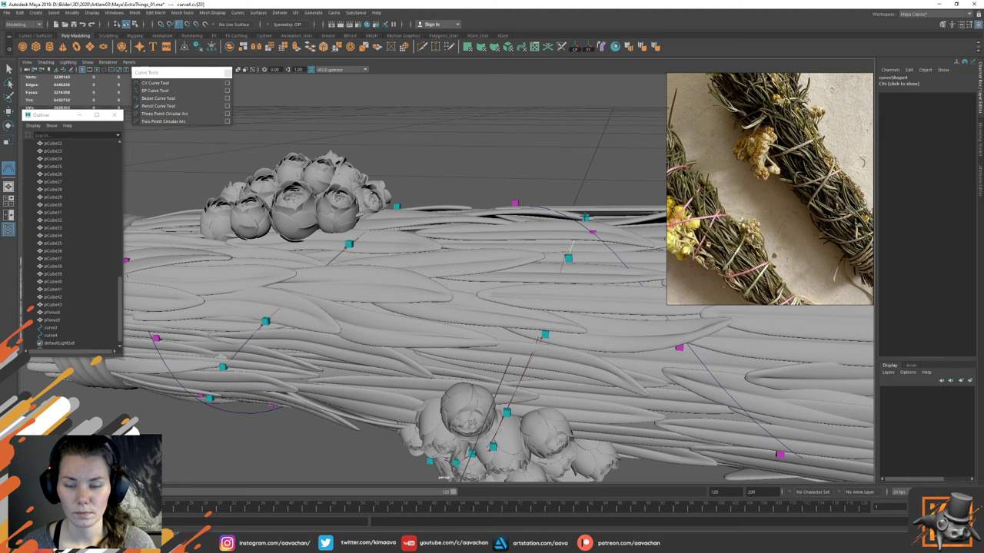
key("ctrl+z")
left_click(588, 216)
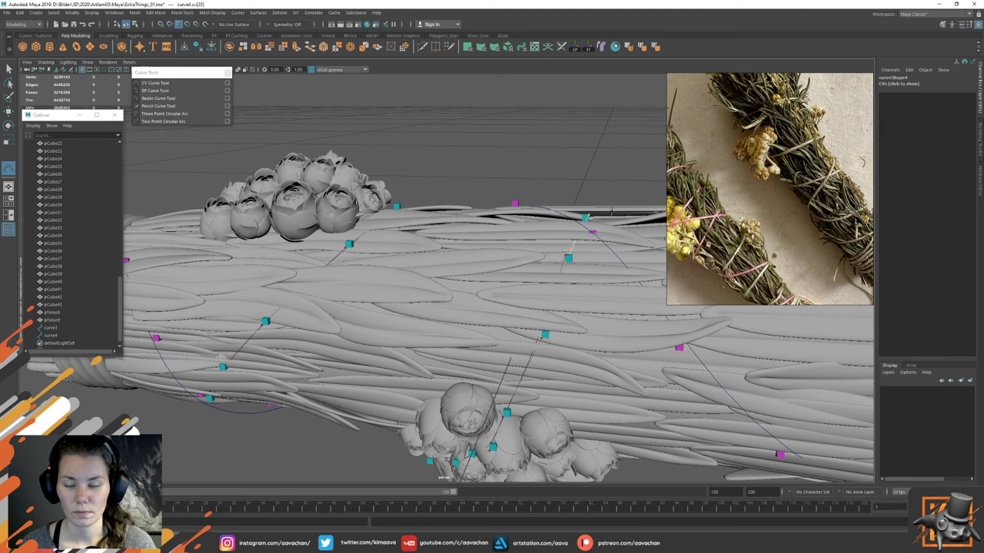
Step: Continue the curve around the far side of the bundle, snapping points to the teal cubes just before the next flower cluster
middle_click_drag(588, 216, 332, 275, "alt")
left_click_drag(469, 219, 488, 279, "alt")
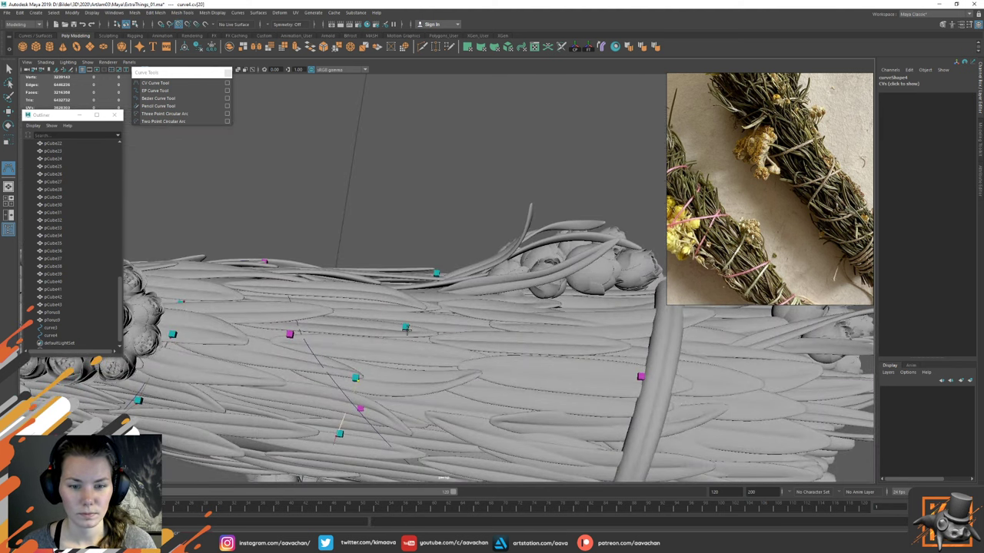
left_click_drag(457, 246, 435, 258, "alt")
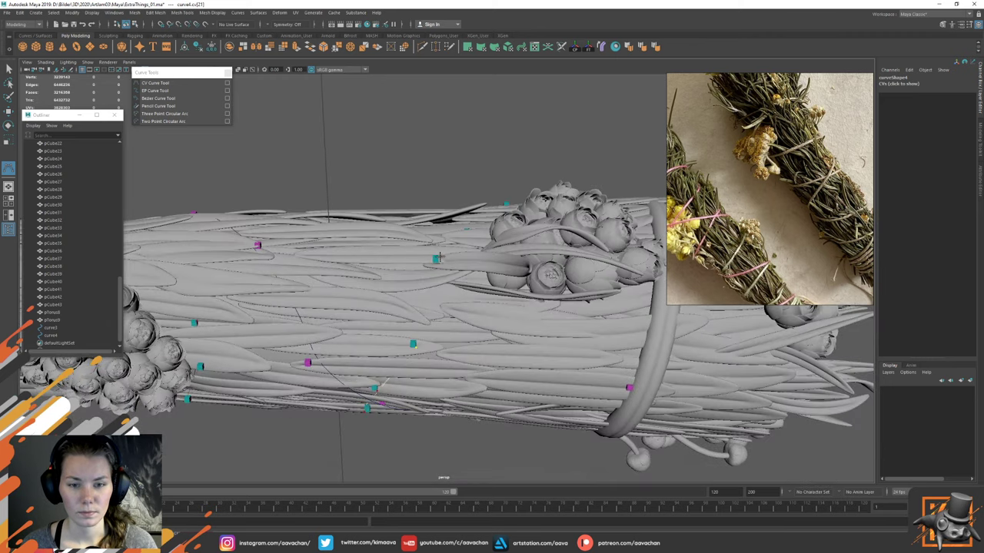
left_click(435, 259)
left_click_drag(475, 186, 478, 180, "alt")
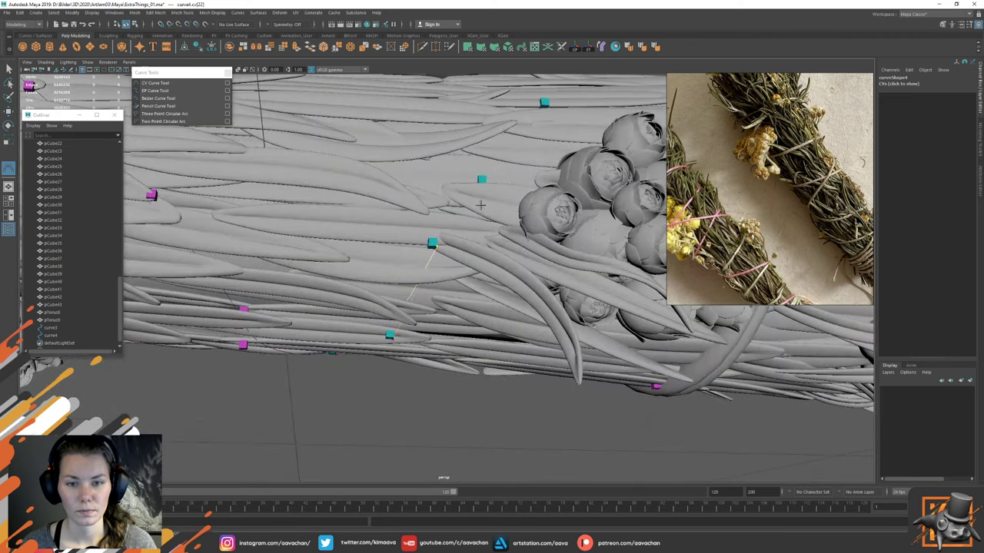
left_click(480, 178)
Step: Snap the remaining curve points to the teal cubes leading up to the single binding ring, and finish the curve
left_click_drag(516, 133, 521, 152, "alt")
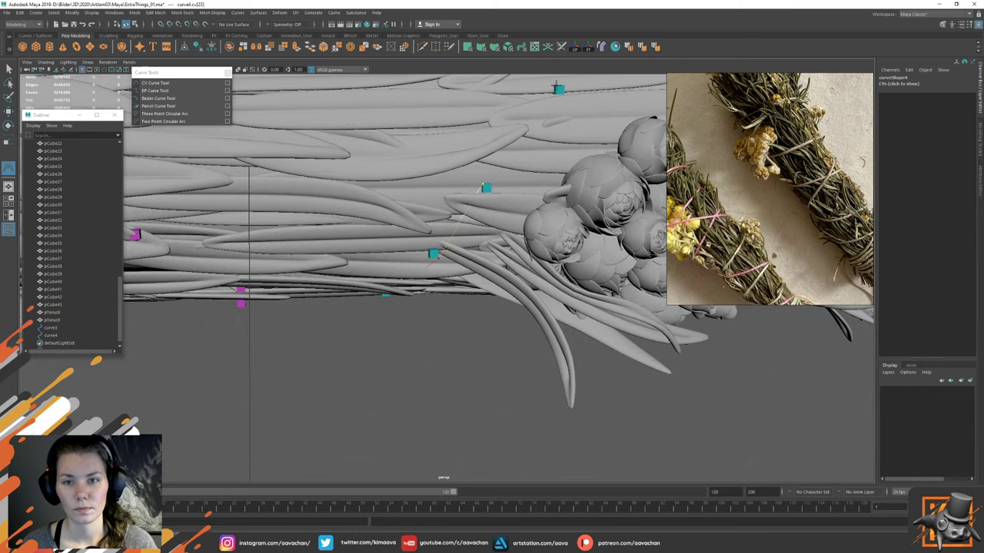
left_click(555, 85)
left_click_drag(580, 129, 385, 253, "alt")
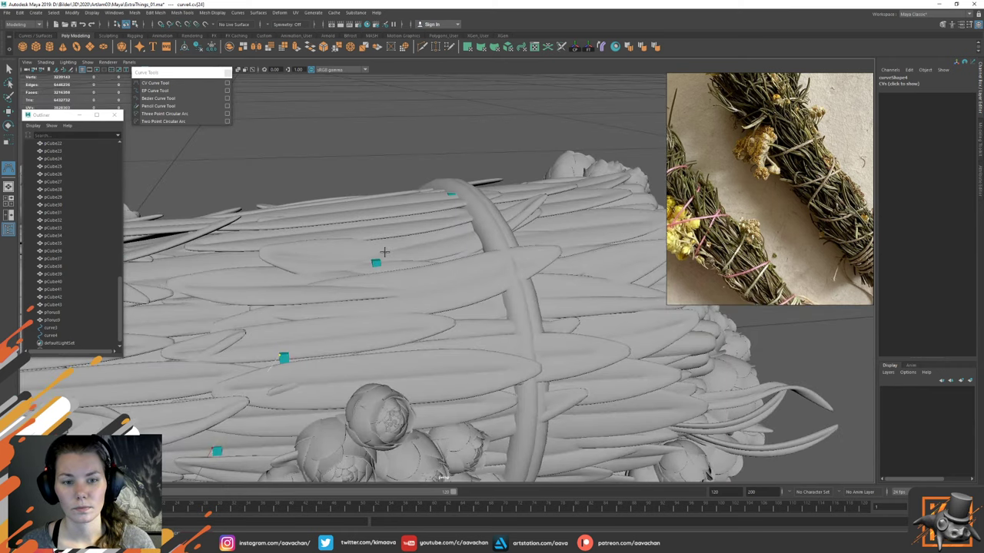
left_click(450, 193)
key("w")
left_click(400, 144)
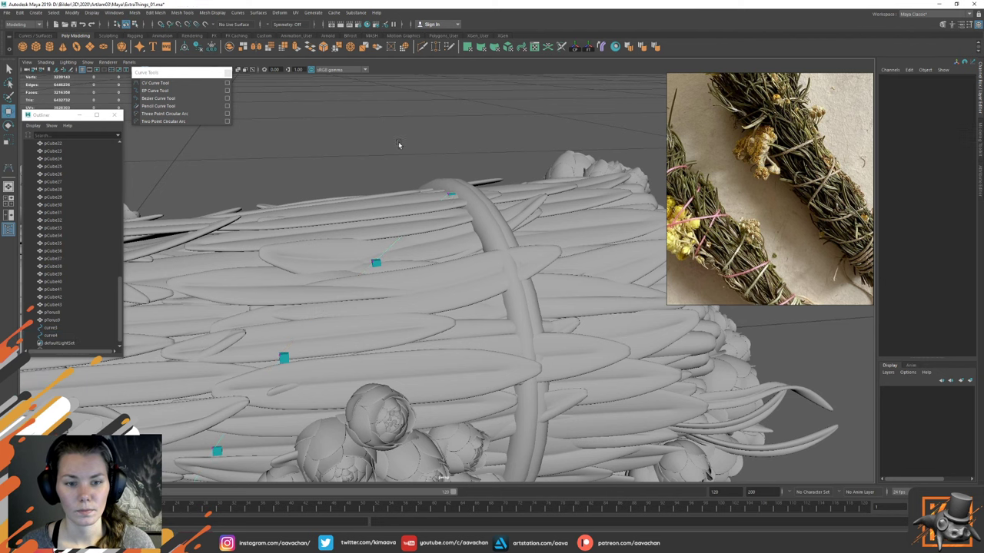
Step: Select curve4 where it crosses the bundle and switch it to control vertex editing
left_click_drag(316, 248, 515, 302, "alt")
left_click(486, 311)
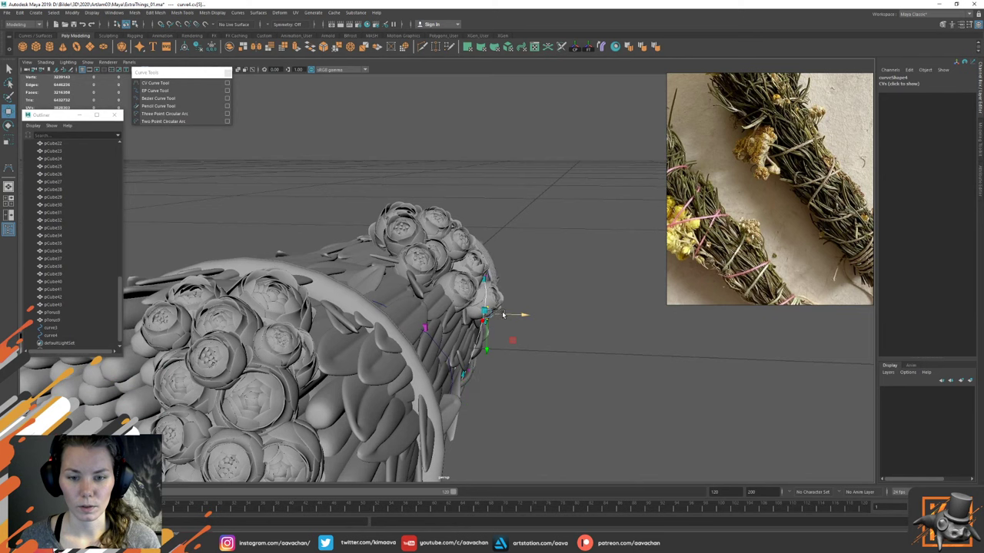
left_click_drag(491, 314, 393, 267, "alt")
left_click(395, 267)
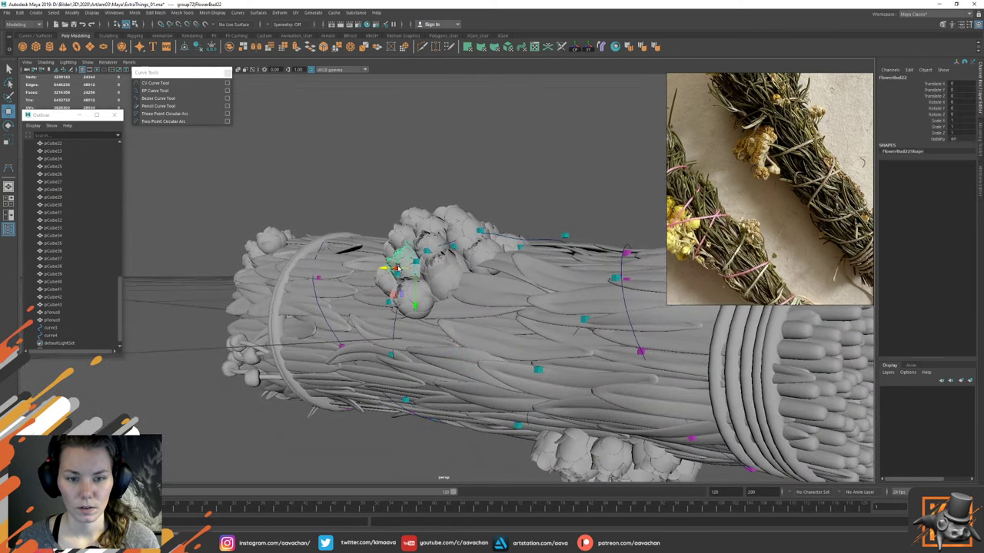
left_click(395, 326)
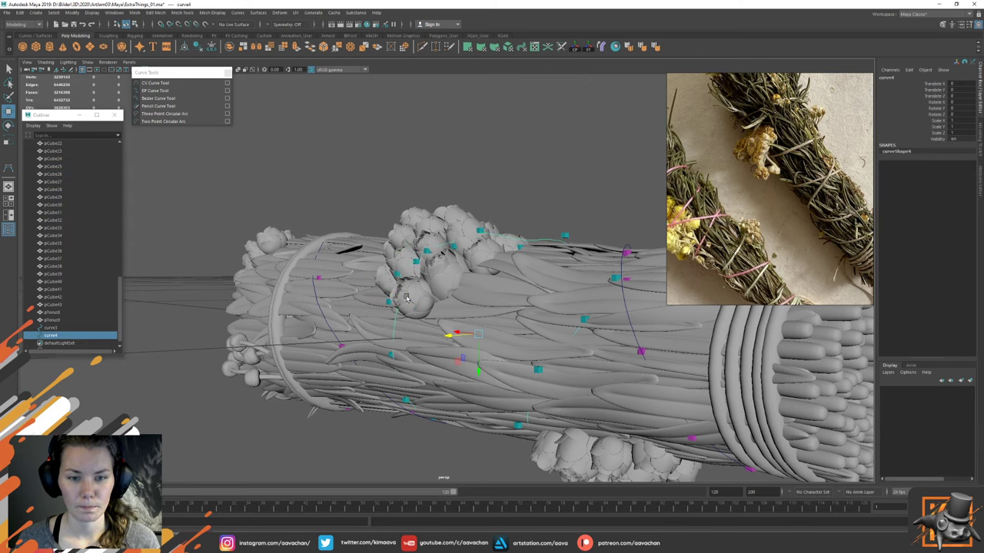
right_click_drag(407, 298, 440, 177)
Step: Pick the curve4 control vertices buried in the flower cluster using wireframe display, and shift them between the buds
mouse_move(393, 277)
left_mouse_down("alt")
mouse_move(361, 280)
mouse_move(387, 278)
left_mouse_up("alt")
left_click_drag(390, 279, 431, 292, "alt")
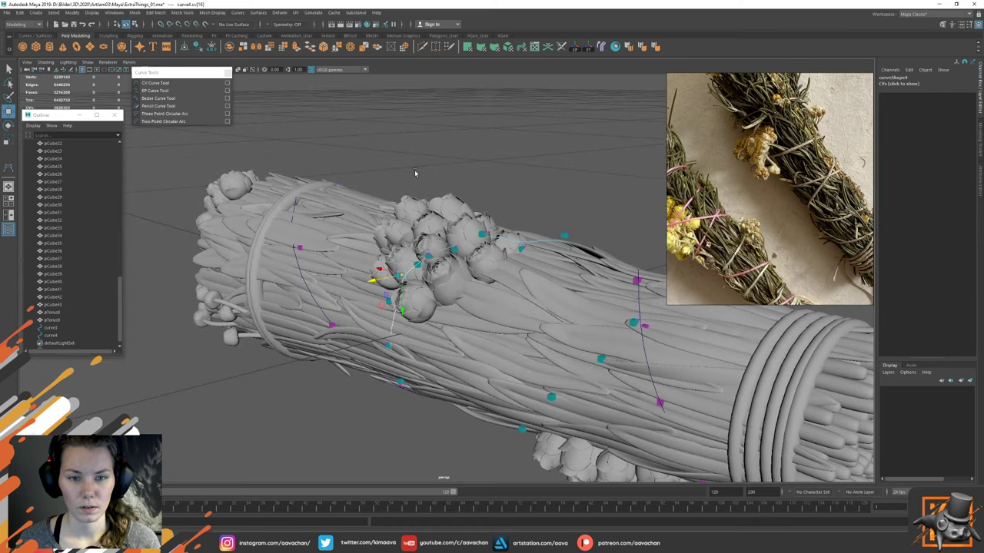
left_click_drag(437, 268, 440, 266, "alt")
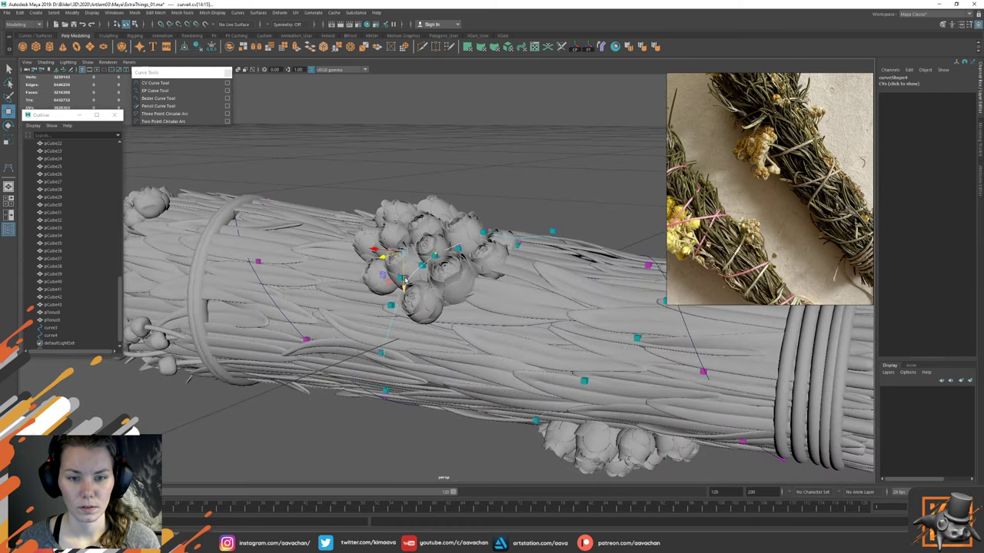
key("4")
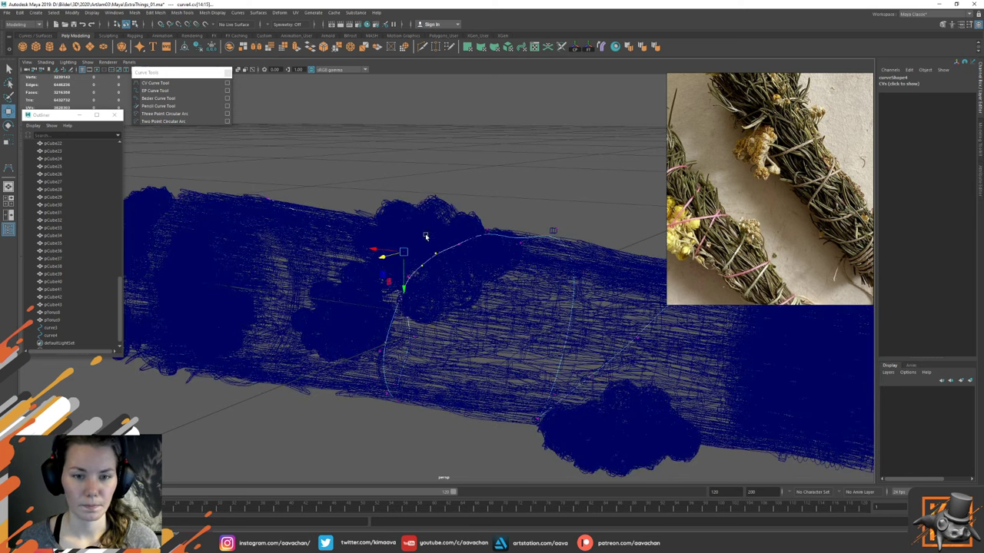
left_click_drag(458, 203, 433, 180, "alt")
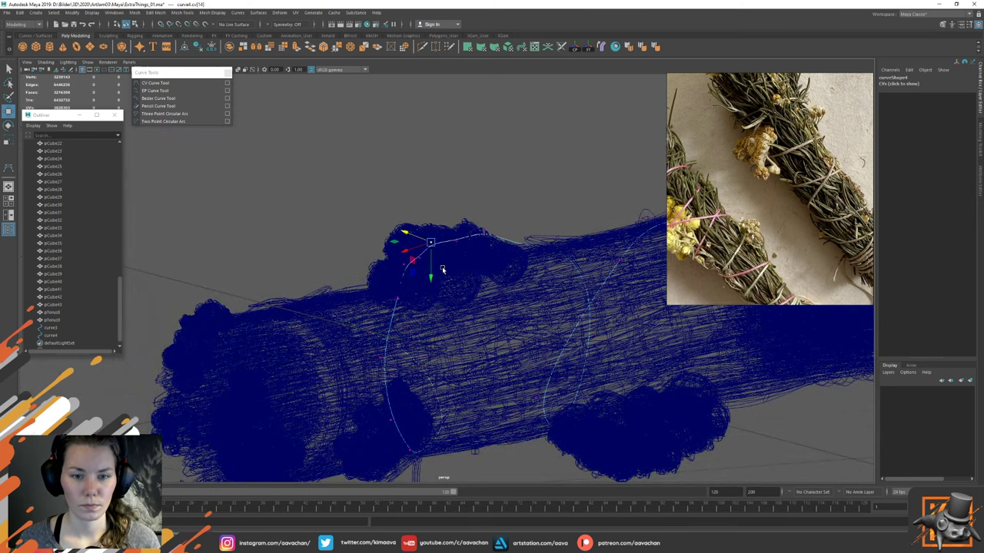
left_click_drag(380, 198, 431, 262)
key("5")
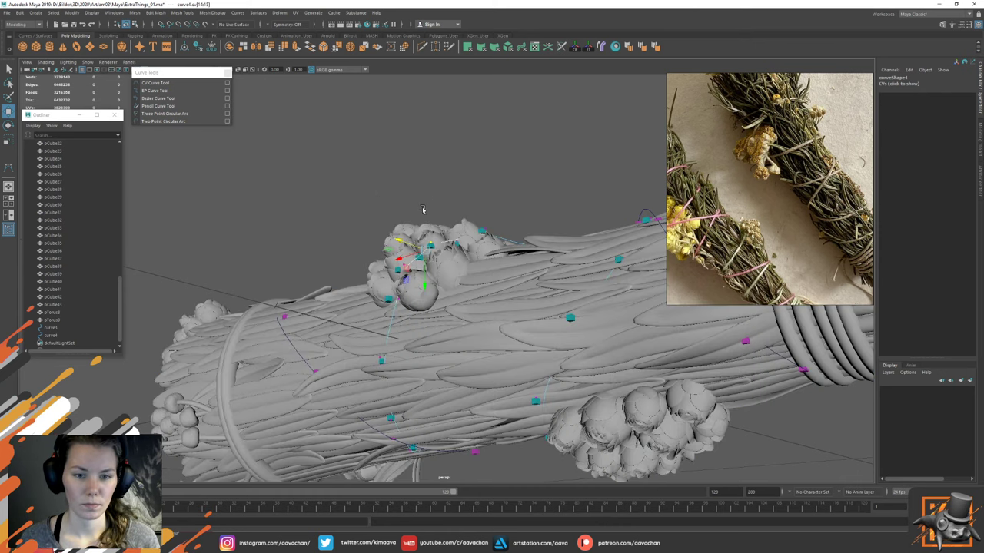
left_click_drag(423, 210, 427, 283, "alt")
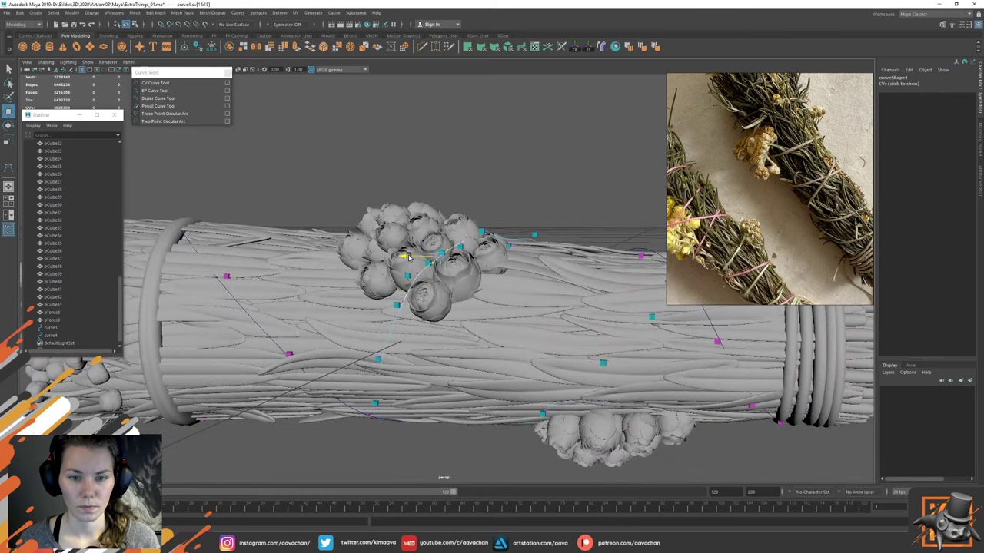
Step: Fine-tune the individual control vertices of curve4 across the flower cluster so the string lies over the buds
left_click(476, 204)
left_click(447, 252)
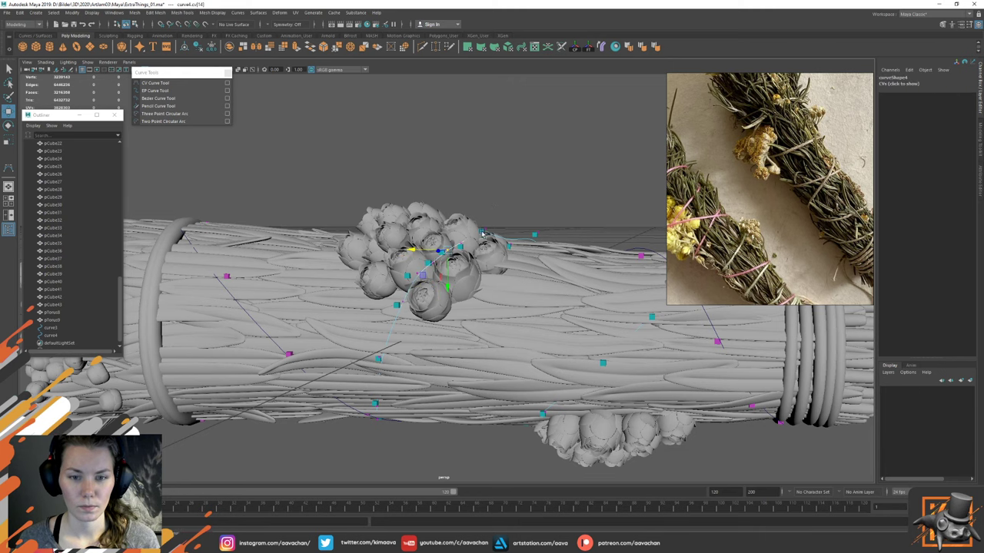
left_click_drag(447, 253, 410, 263, "alt")
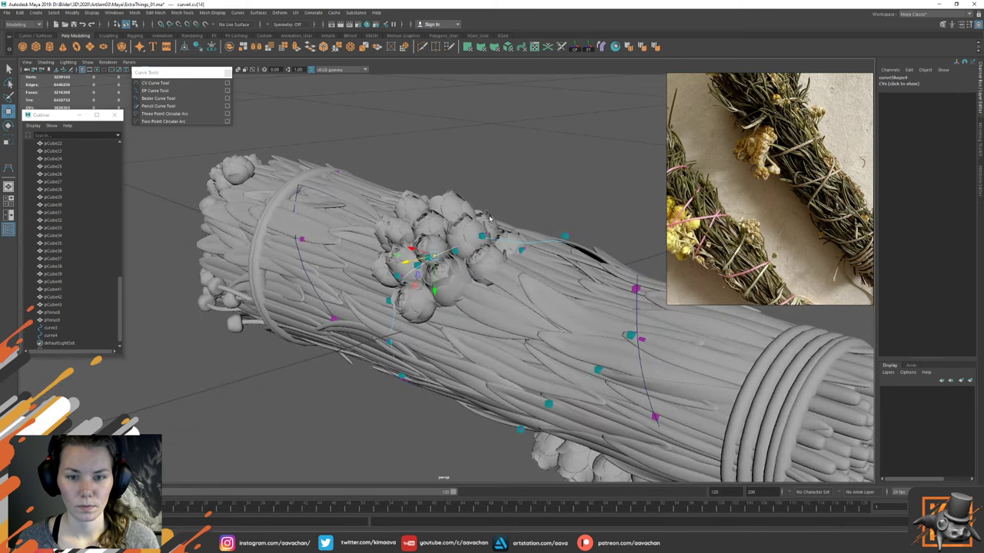
left_click(483, 235)
left_click_drag(483, 235, 493, 262, "alt")
left_click_drag(475, 185, 527, 274)
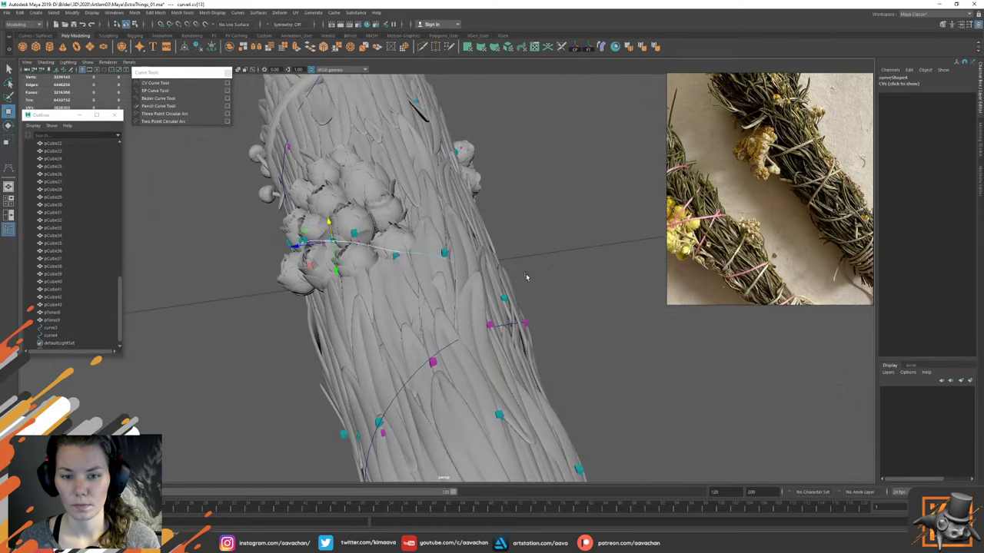
Step: Adjust the control vertices of curve4 along the leaves between the two flower clusters
left_click(484, 304)
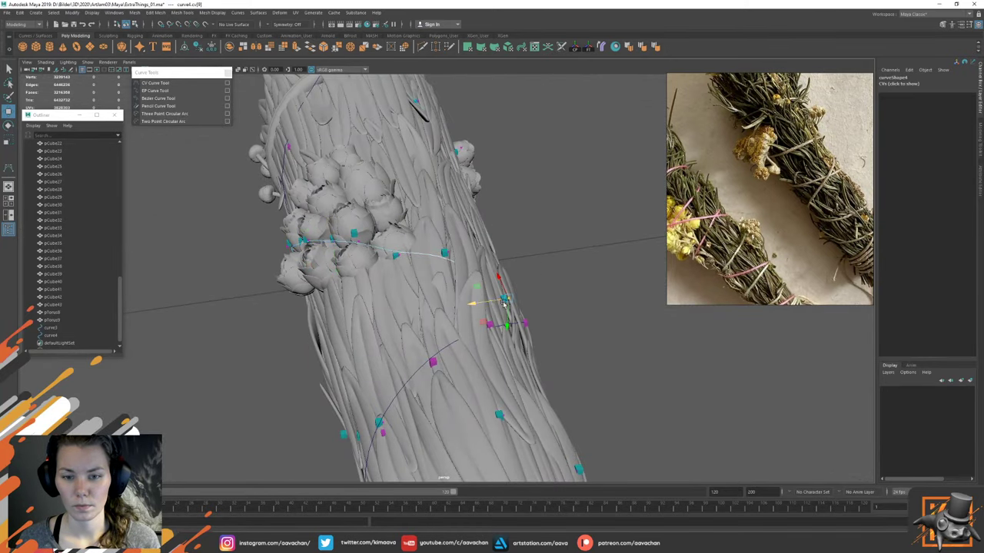
left_click_drag(506, 318, 414, 273, "alt")
left_click_drag(312, 241, 390, 285)
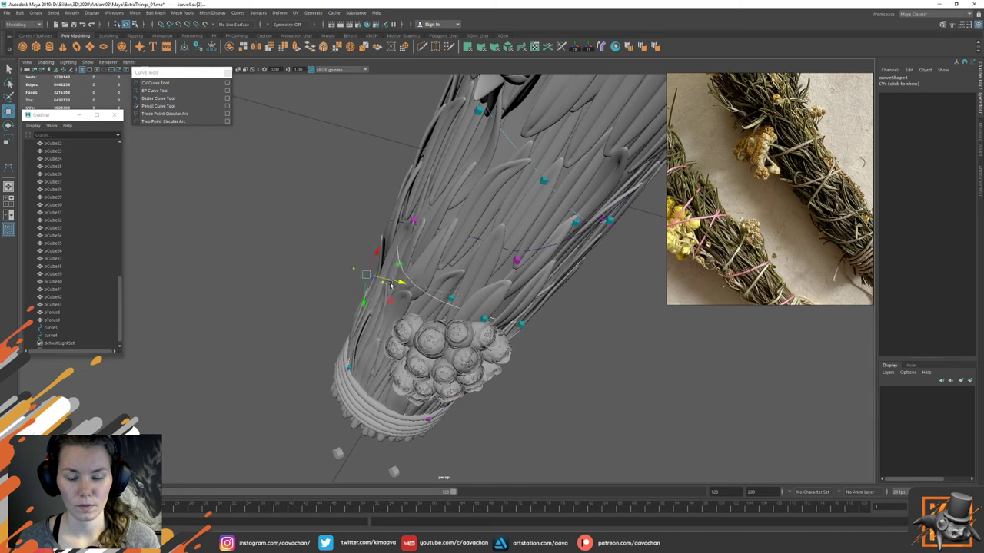
key("ctrl+z")
left_click_drag(300, 236, 410, 395, "ctrl")
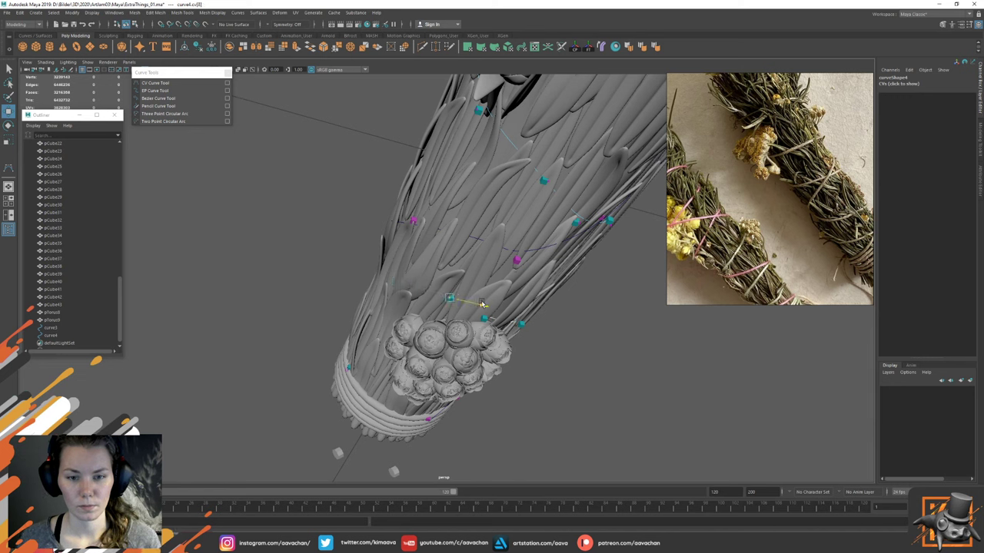
left_click_drag(481, 303, 452, 293)
Step: Reposition the curve4 control vertices around the flower cluster nearest the bound stem end, using wireframe display to reach them
key("4")
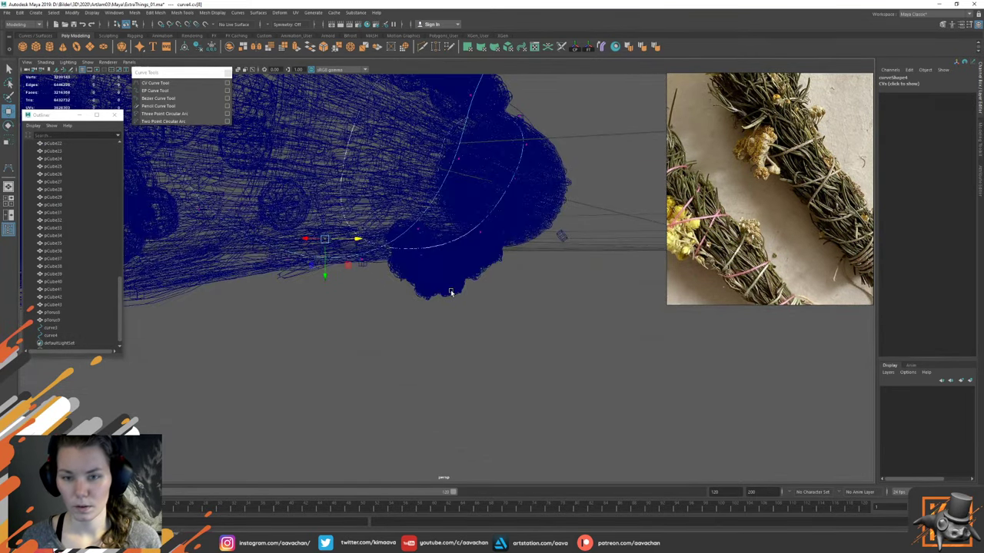
left_click(515, 179)
mouse_move(528, 180)
left_mouse_down()
mouse_move(559, 176)
mouse_move(535, 204)
left_mouse_up()
key("5")
Step: Adjust the first control vertices of curve4 beside the stem binding and return to object selection
left_click_drag(576, 136, 562, 162, "alt")
left_click(507, 139)
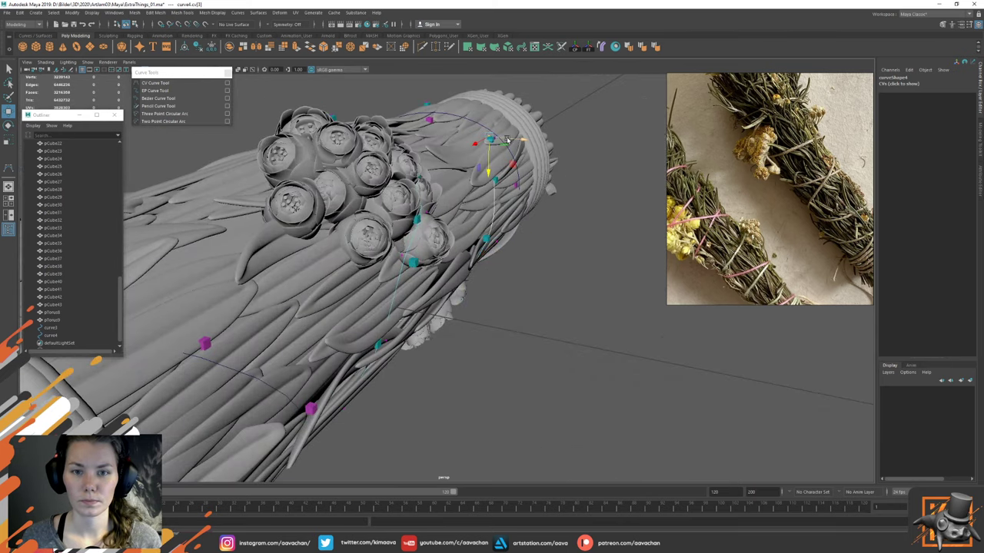
mouse_move(487, 152)
left_mouse_down("alt")
mouse_move(377, 123)
mouse_move(361, 134)
left_mouse_up("alt")
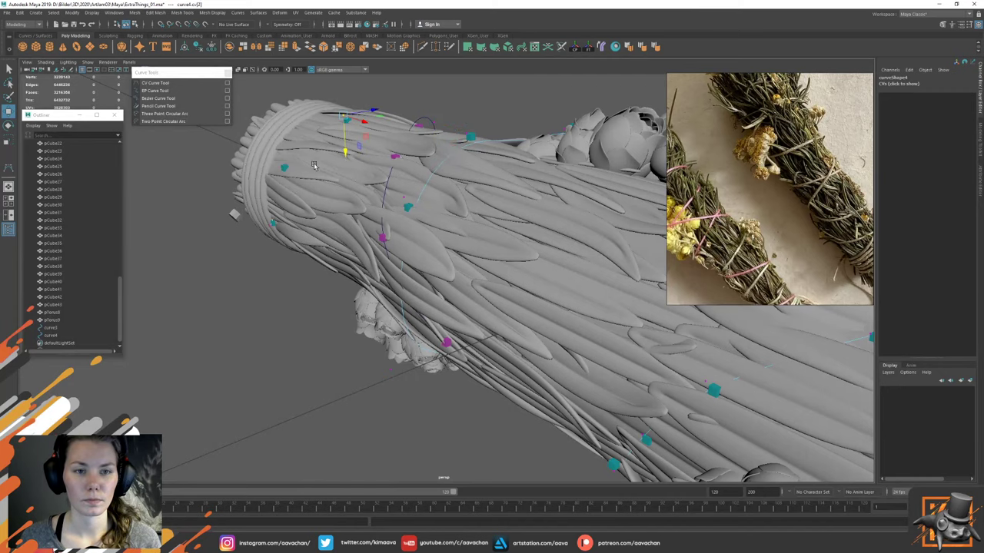
mouse_move(314, 165)
left_mouse_down("alt")
mouse_move(400, 192)
mouse_move(347, 169)
mouse_move(280, 182)
mouse_move(281, 156)
mouse_move(312, 159)
left_mouse_up("alt")
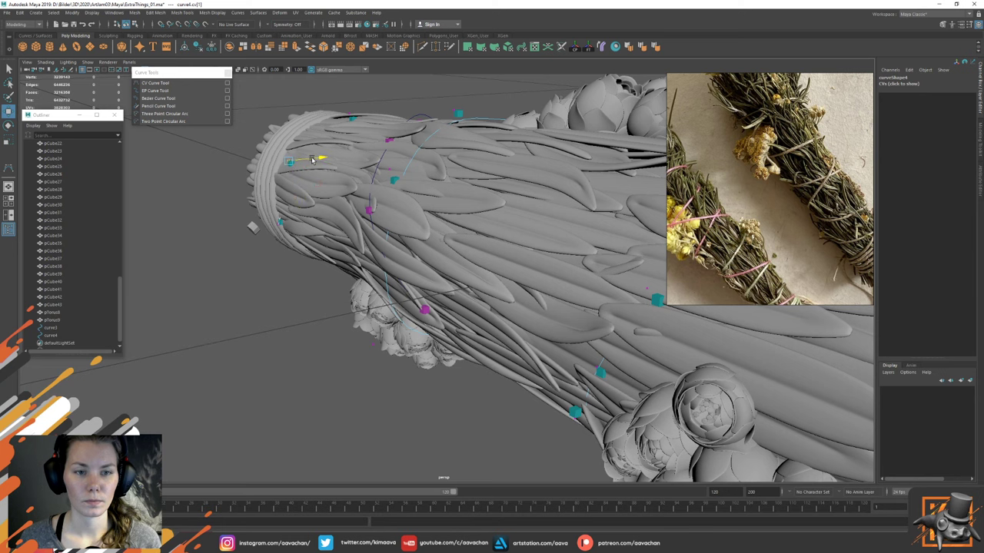
right_click_drag(224, 167, 263, 159)
Step: Check curve4 around the whole bundle, then select the small profile piece pTorus9 beside the stem end and frame it
right_click_drag(342, 213, 279, 265, "alt")
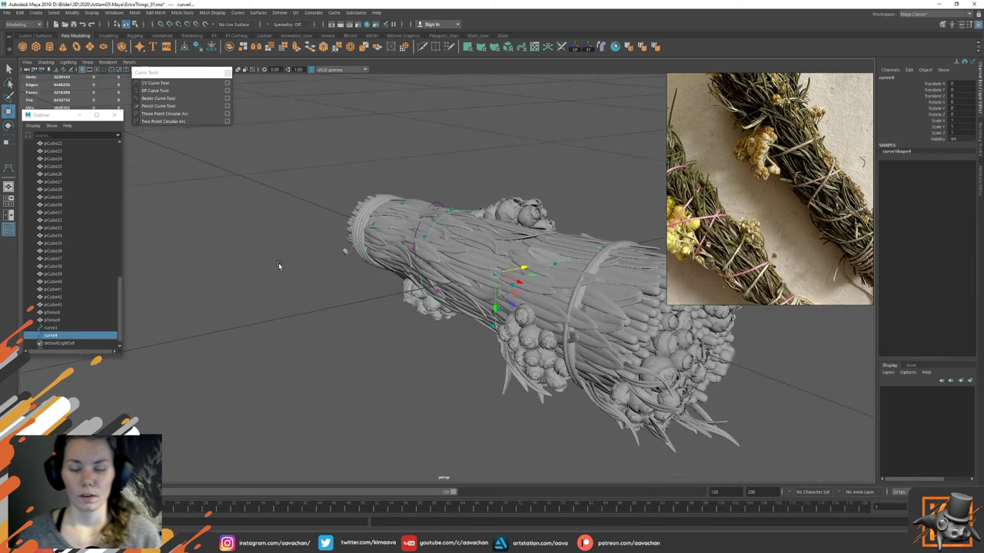
left_click_drag(279, 265, 523, 309, "alt")
left_click_drag(483, 268, 444, 217, "alt")
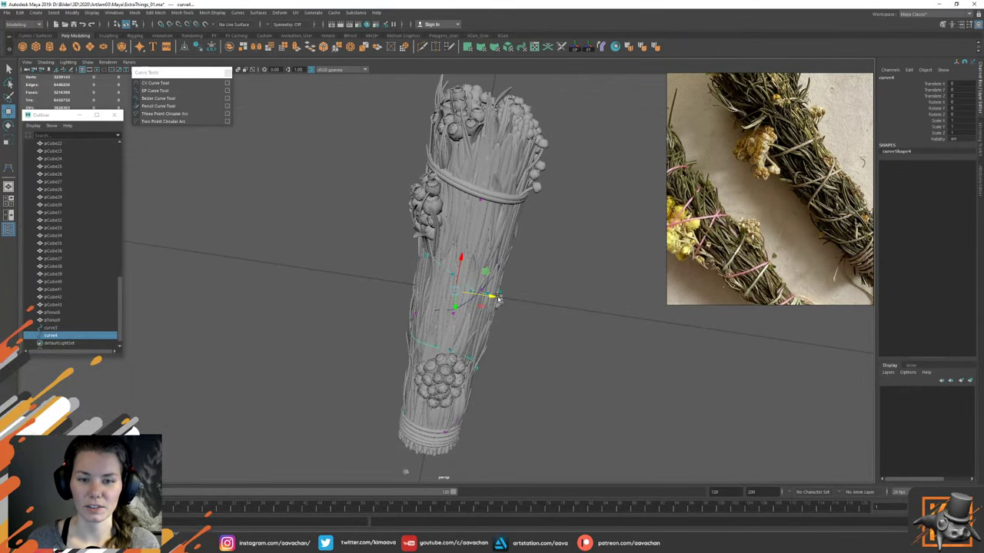
mouse_move(498, 299)
left_mouse_down("alt")
mouse_move(503, 279)
mouse_move(369, 179)
mouse_move(461, 253)
mouse_move(484, 246)
mouse_move(516, 302)
left_mouse_up("alt")
middle_click_drag(381, 318, 523, 237, "alt")
right_click_drag(309, 307, 404, 308, "alt")
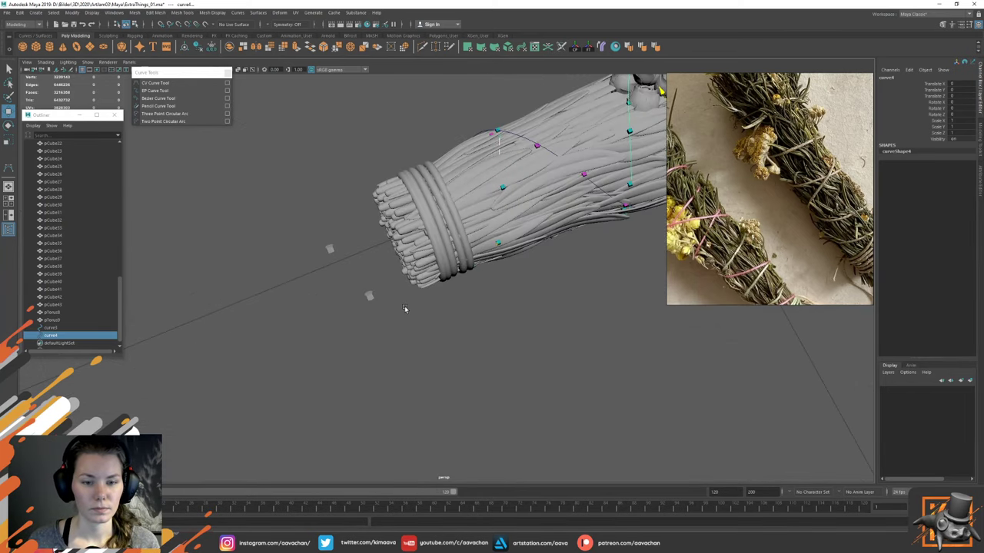
scroll(405, 309, "up", 3)
left_click(301, 311)
key("f")
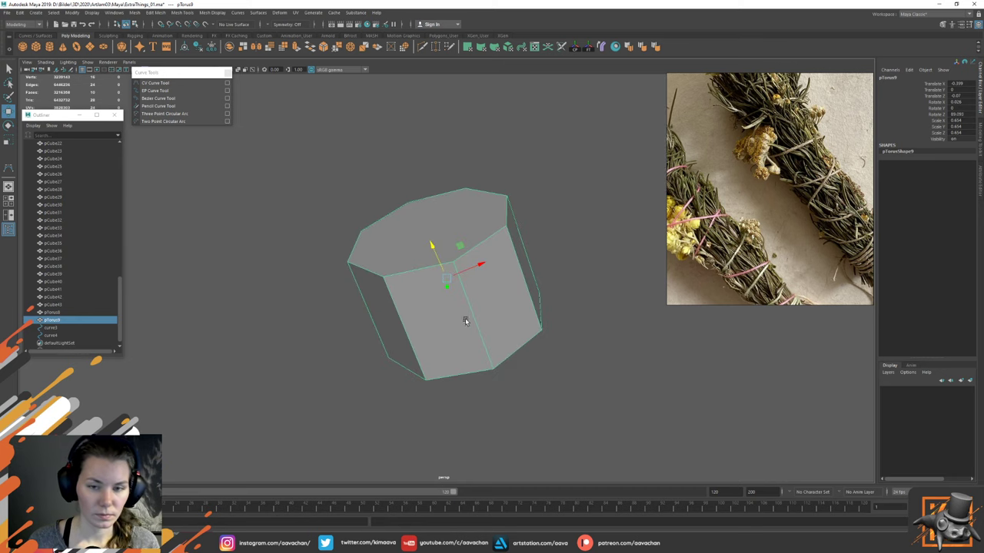
Step: Move the profile piece pTorus9 to the start of curve3 beside the stem binding and rotate it to face along the curve
right_click_drag(465, 320, 400, 250, "alt")
left_click_drag(399, 250, 501, 223, "alt")
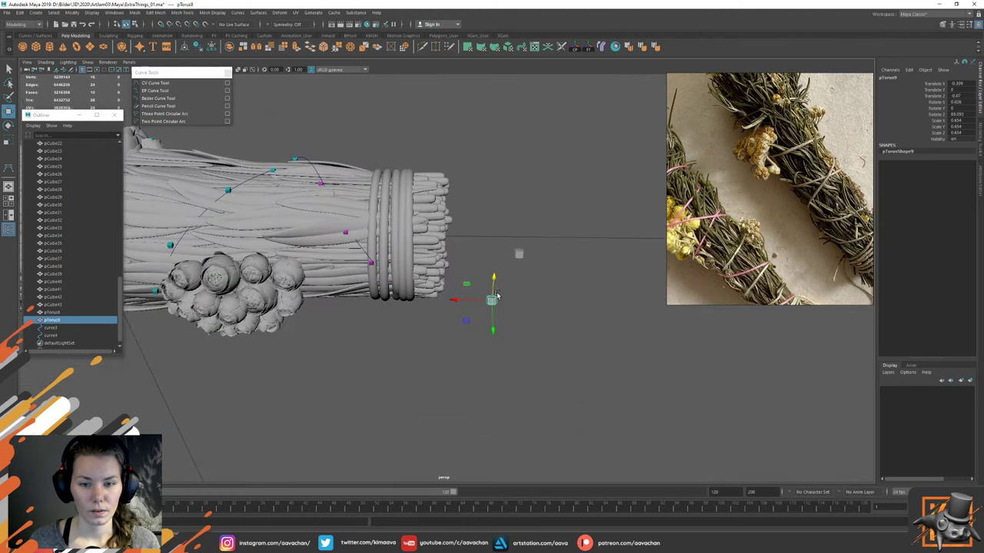
left_click_drag(497, 296, 369, 264)
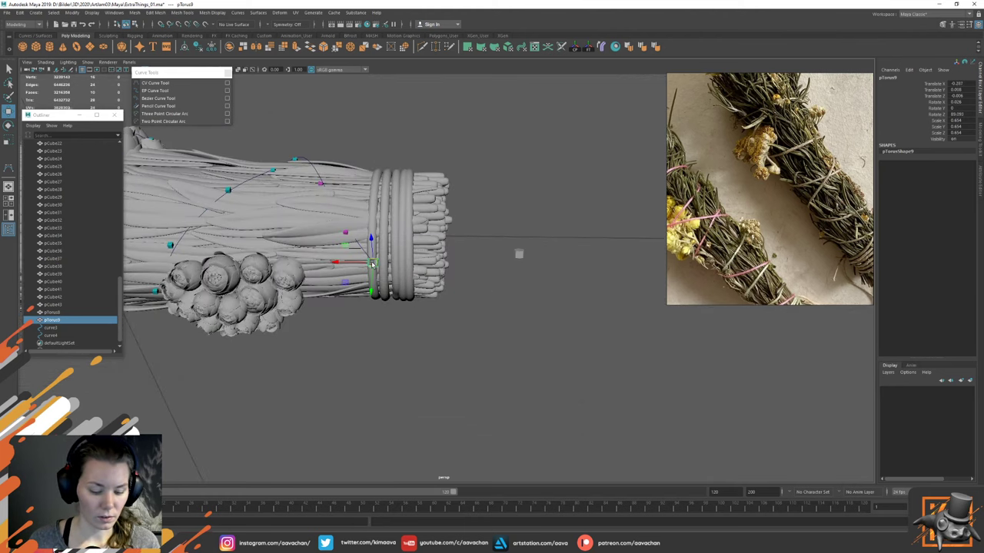
key("f")
right_click_drag(487, 302, 450, 258, "alt")
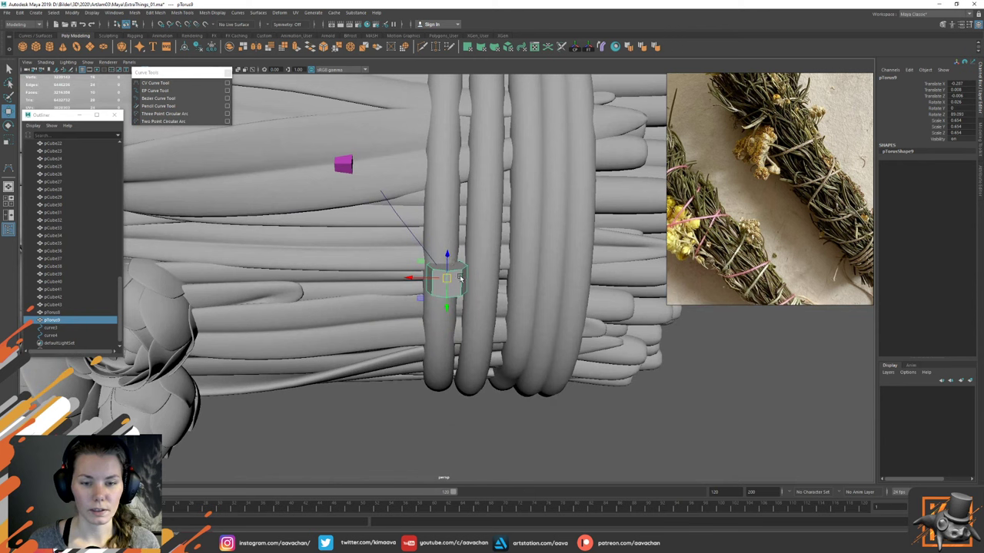
key("e")
mouse_move(438, 256)
left_mouse_down()
mouse_move(451, 288)
mouse_move(428, 284)
mouse_move(566, 297)
mouse_move(436, 279)
mouse_move(435, 304)
mouse_move(457, 261)
left_mouse_up()
key("w")
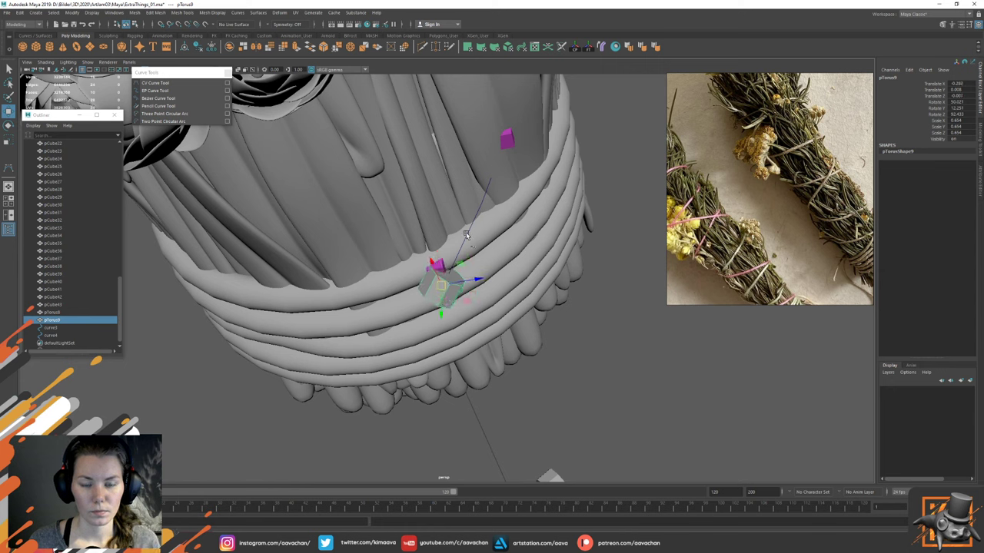
Step: Isolate pTorus9 with curve3, select the profile's end face together with the curve, and bring back the full bundle
left_click(466, 234)
left_click(442, 291)
left_click(464, 239, "shift")
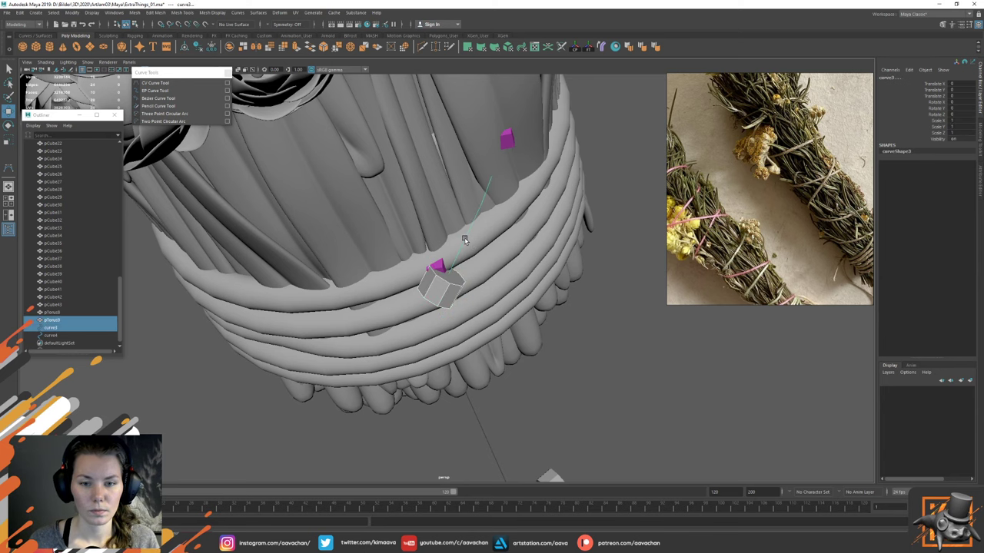
key("ctrl+1")
left_click(464, 239)
right_click(464, 240)
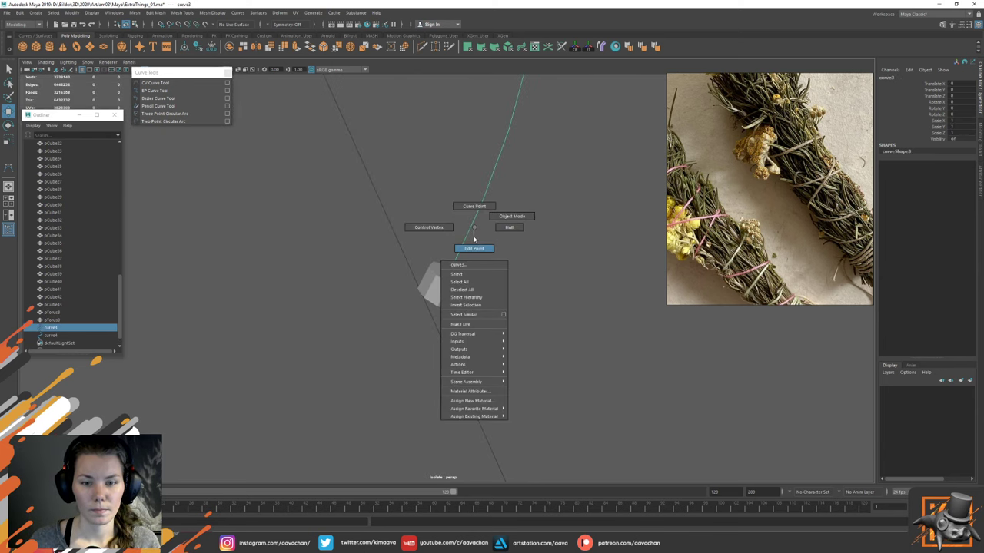
left_click(440, 288)
right_click_drag(441, 289, 466, 248)
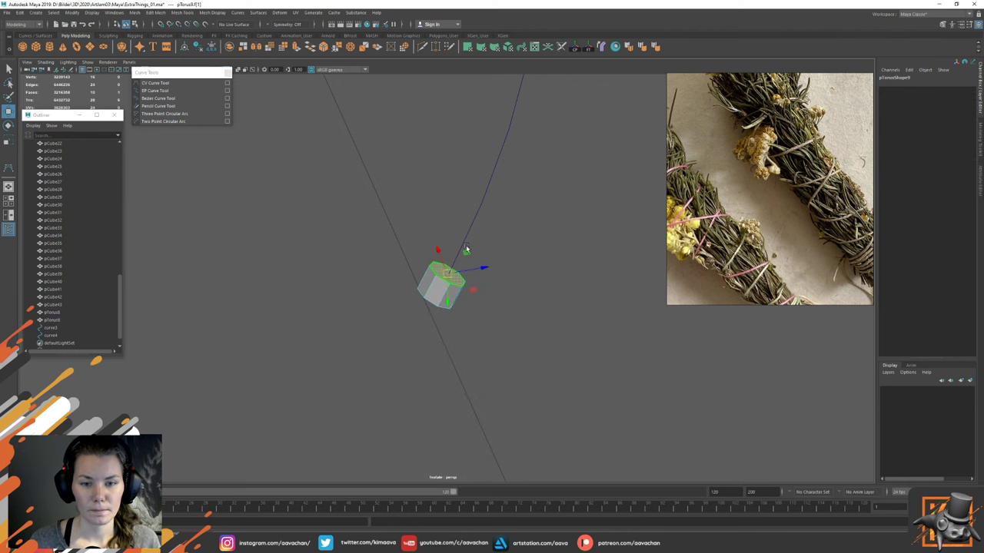
left_click(468, 236, "shift")
key("ctrl+1")
Step: Extrude the selected face along curve3 with 25 divisions and show the resulting string in smooth preview
scroll(471, 249, "down", 10)
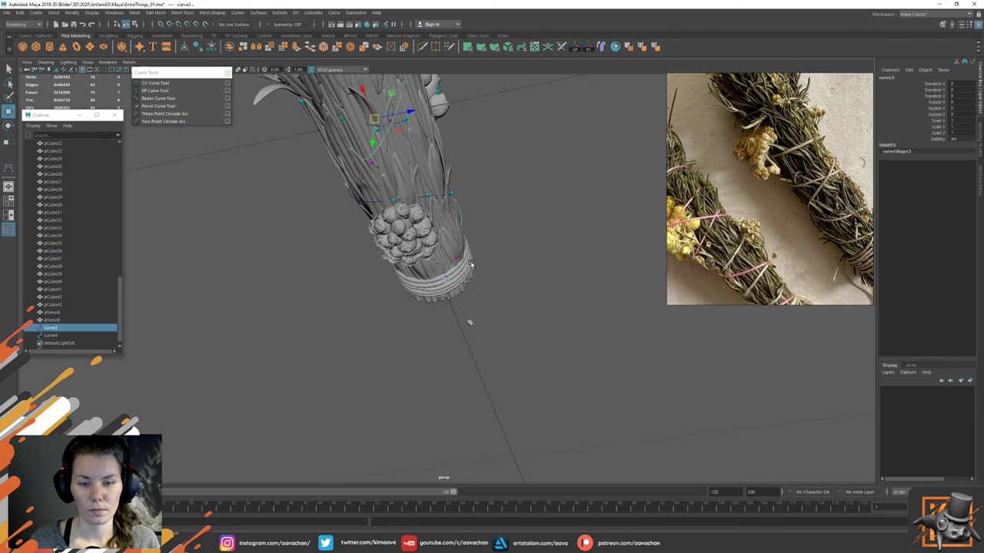
left_click_drag(468, 323, 472, 194, "alt")
right_click_drag(472, 194, 480, 221, "shift")
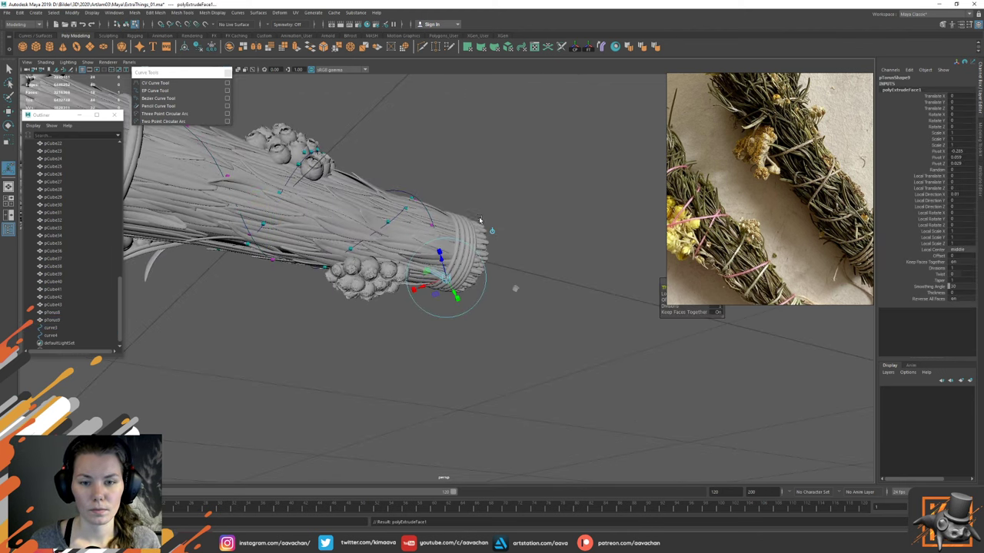
left_click_drag(664, 284, 686, 267)
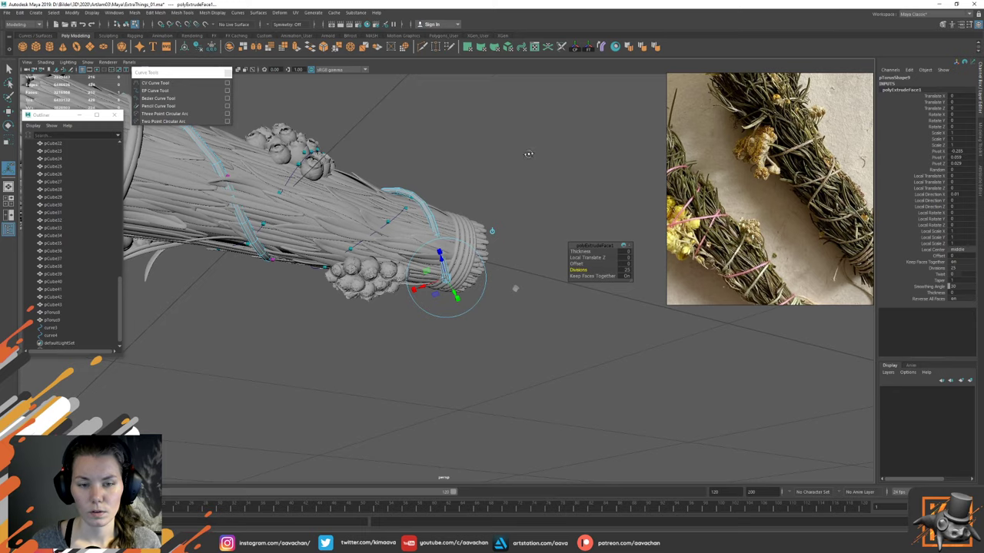
left_click_drag(528, 154, 506, 206, "alt")
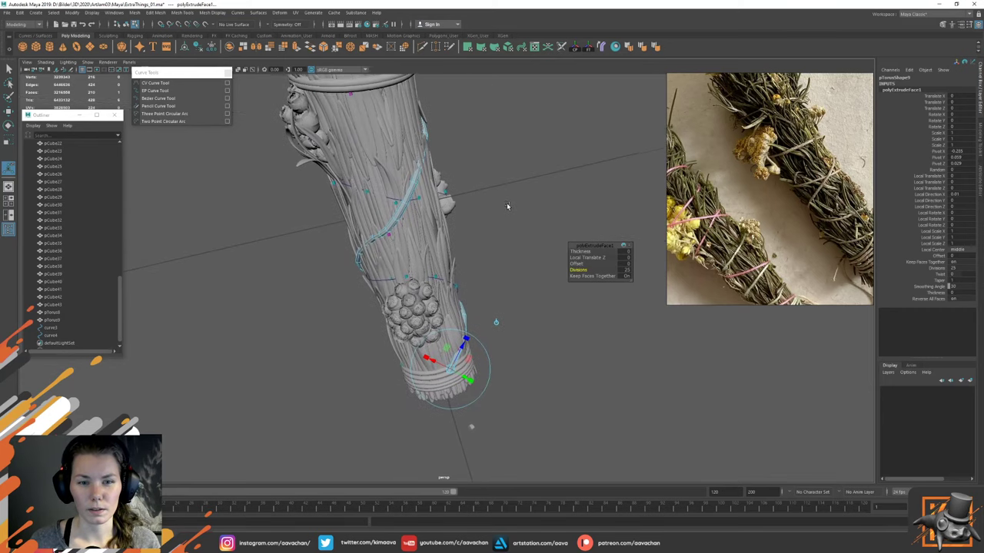
right_click_drag(507, 184, 556, 158)
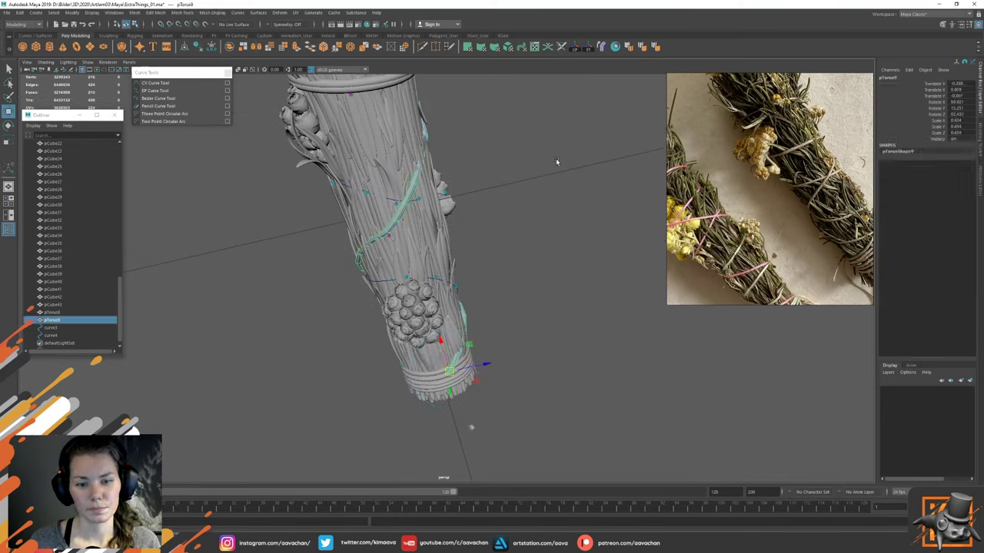
key("3")
left_click(521, 214)
Step: Duplicate the spare profile piece pTorus8 and place the copy against the stem binding at the start of curve4
left_click_drag(508, 309, 226, 248, "alt")
left_click(223, 260)
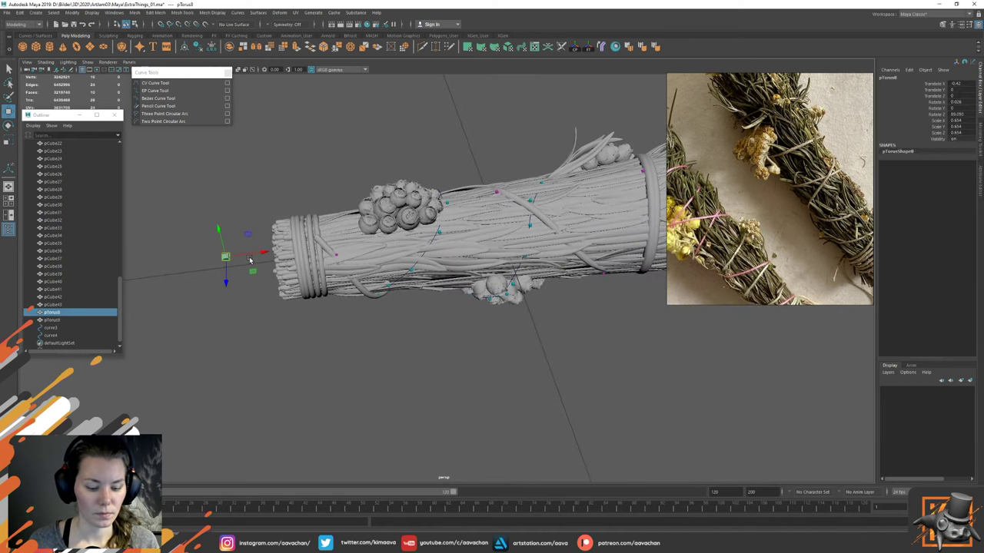
key("ctrl+d")
left_click_drag(357, 240, 415, 254, "alt")
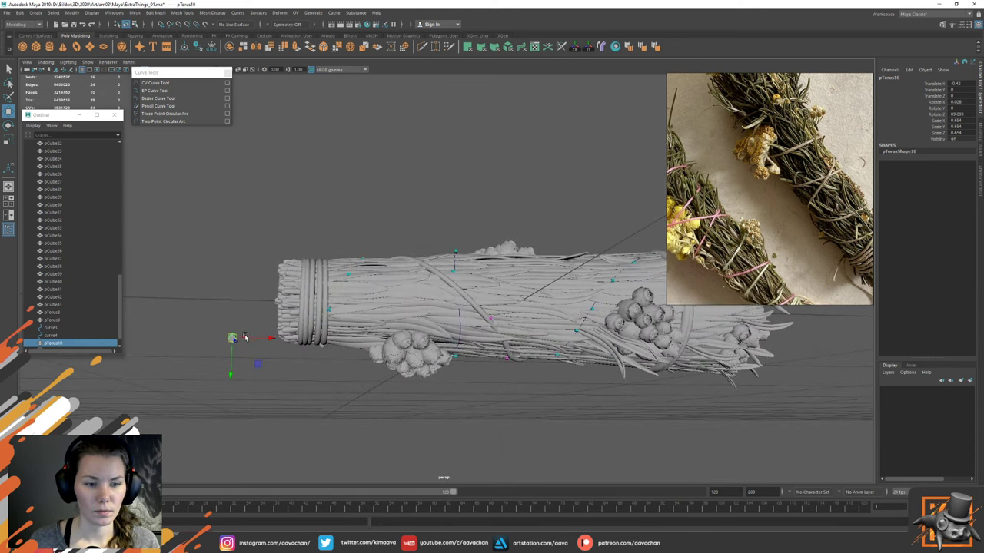
left_click_drag(233, 336, 327, 313)
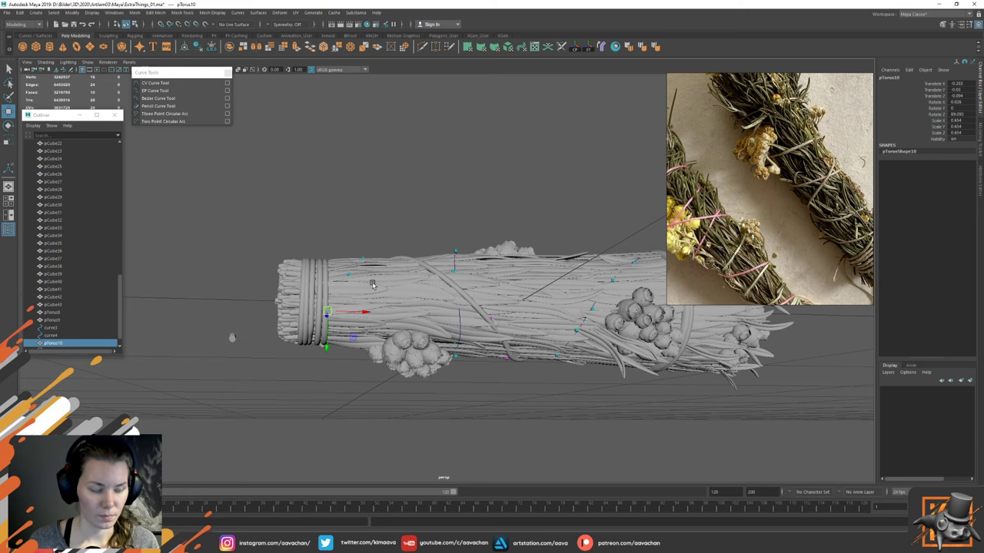
key("f")
left_click_drag(430, 320, 412, 303, "alt")
scroll(413, 301, "down", 10)
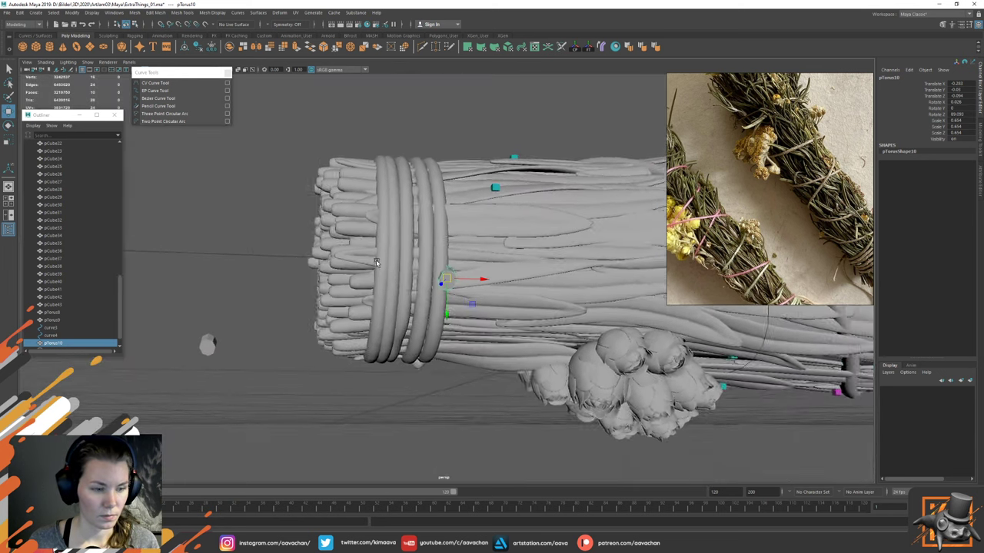
scroll(410, 285, "up", 4)
scroll(410, 286, "up", 1)
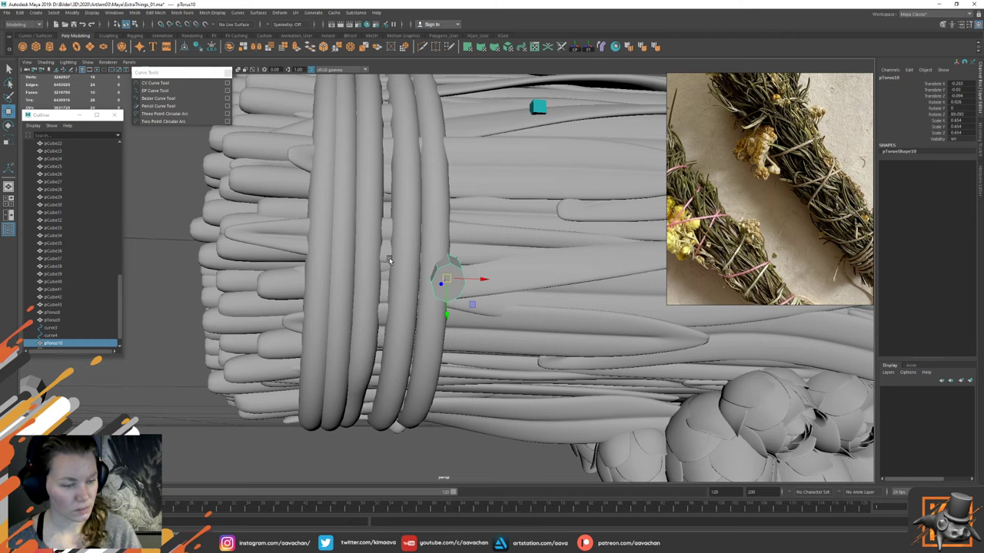
scroll(456, 325, "down", 4)
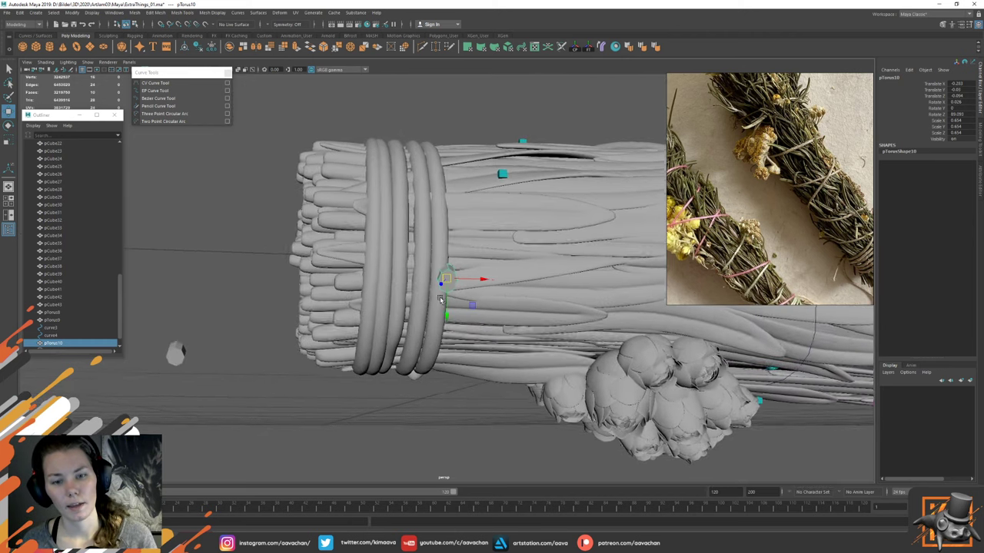
left_click_drag(457, 325, 485, 358, "alt")
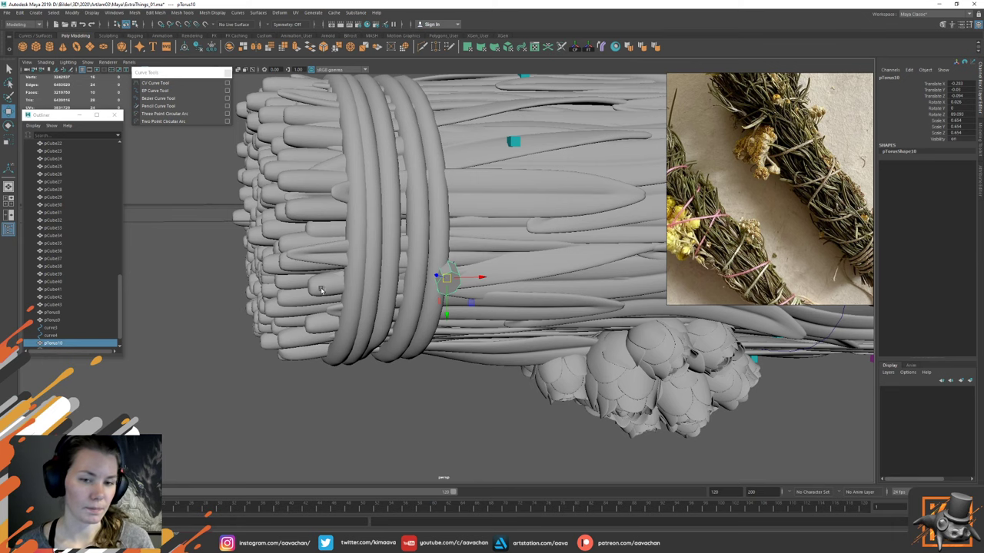
Step: Duplicate the spare profile pTorus8 twice, arrange the copies beside it as a three-piece cluster, and select all three
scroll(321, 290, "down", 5)
left_click_drag(278, 310, 320, 321, "alt")
scroll(285, 333, "up", 5)
left_click_drag(235, 335, 286, 340, "alt")
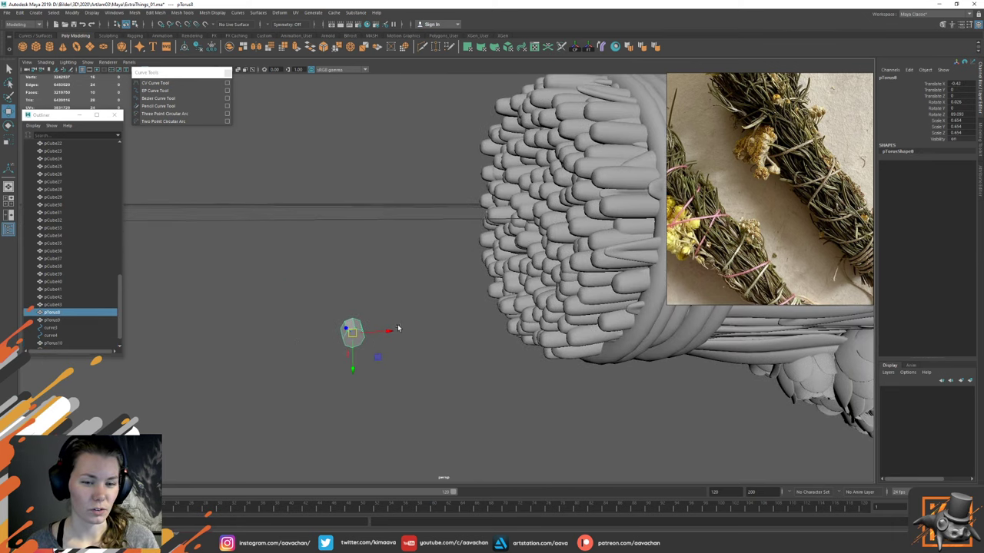
left_click_drag(397, 329, 400, 305, "alt")
key("ctrl+d")
left_click_drag(354, 398, 349, 377)
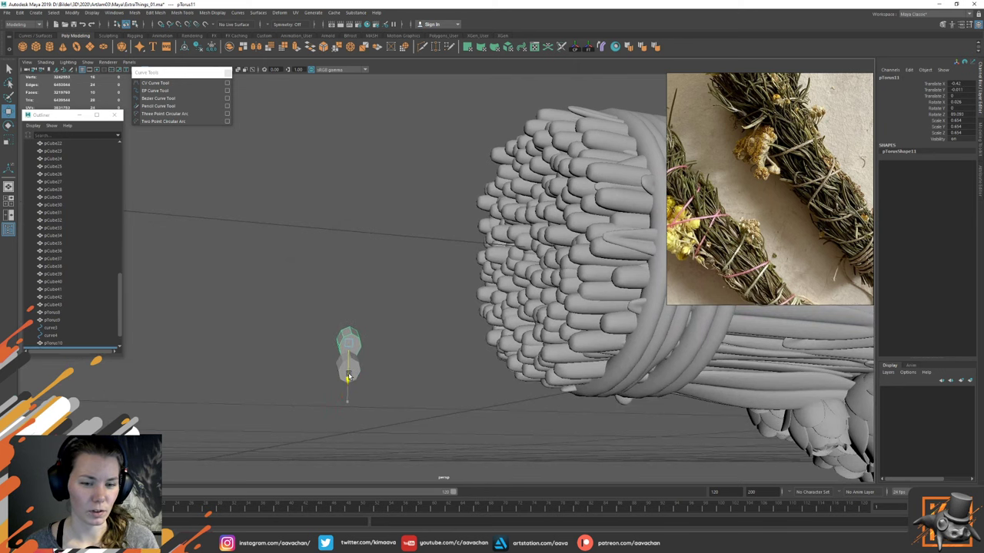
left_click_drag(354, 335, 318, 363, "alt")
left_click_drag(373, 383, 464, 395, "alt")
key("ctrl+d")
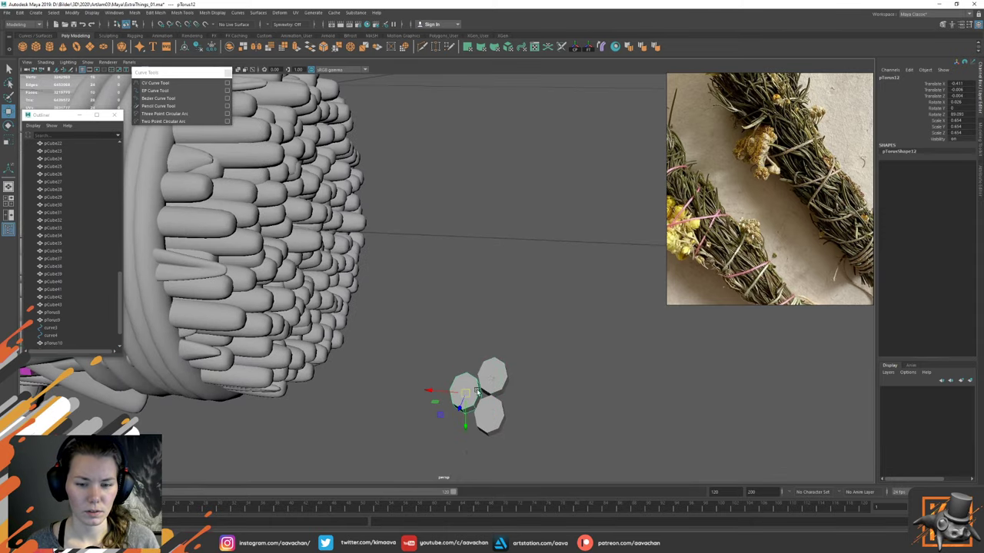
left_click(495, 378, "shift")
left_click(485, 427, "shift")
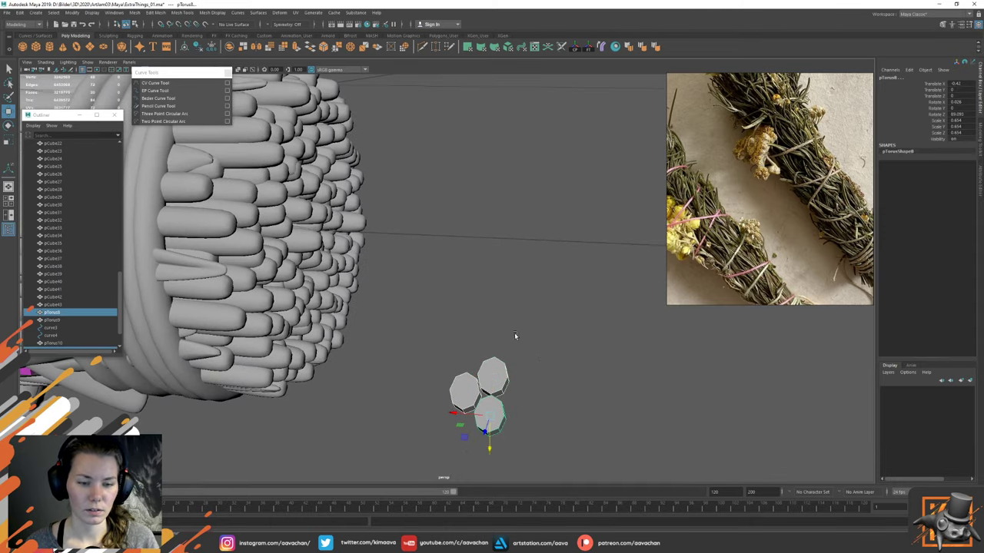
left_click_drag(518, 330, 324, 339, "alt")
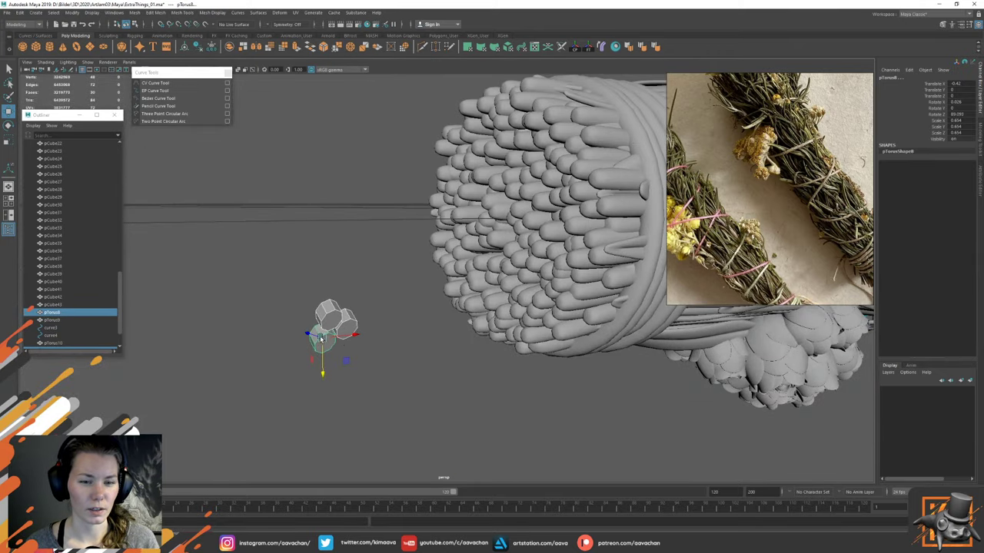
left_click_drag(498, 291, 396, 311, "alt")
left_click_drag(525, 246, 408, 318, "alt")
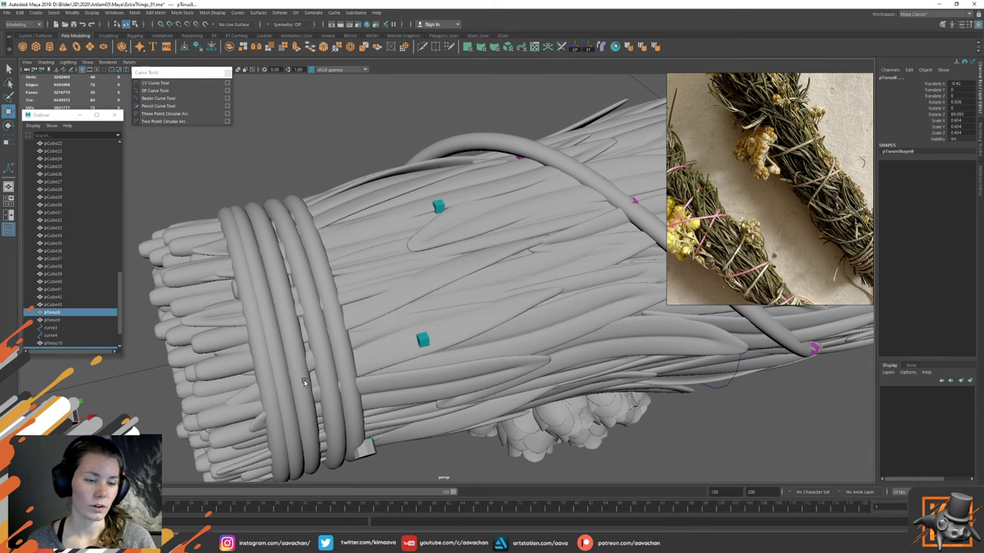
left_click_drag(304, 382, 377, 328, "alt")
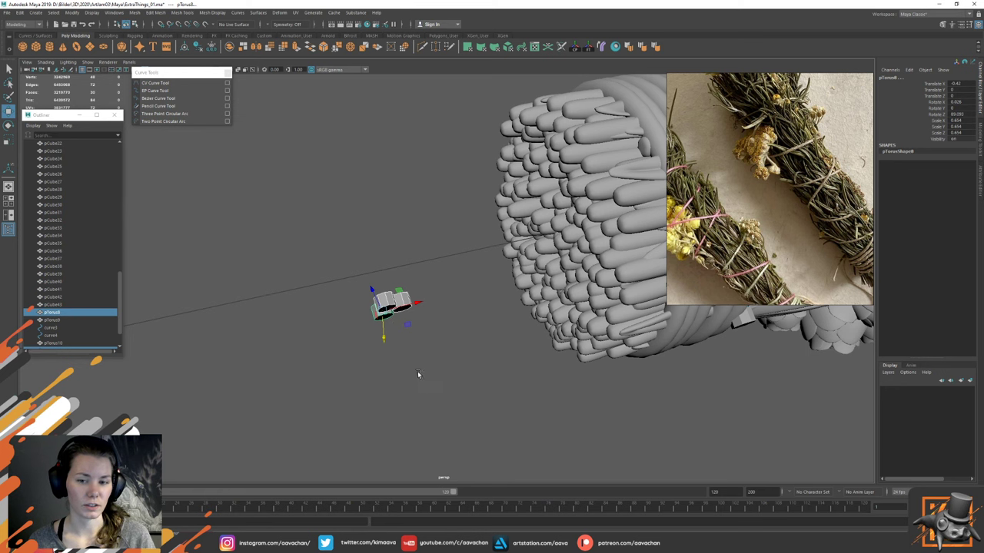
left_click_drag(584, 338, 500, 350, "alt")
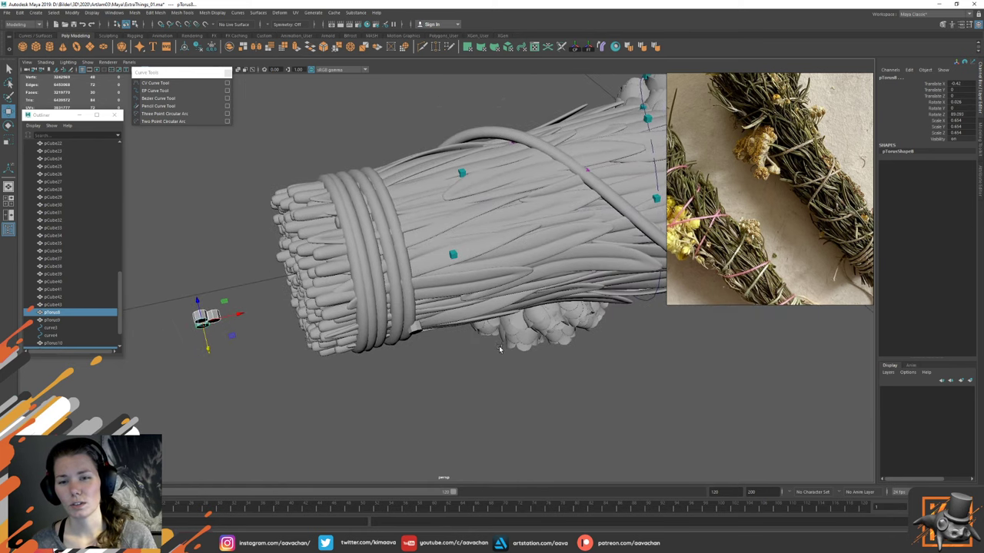
left_click_drag(507, 258, 443, 323, "alt")
left_click_drag(434, 378, 359, 267, "alt")
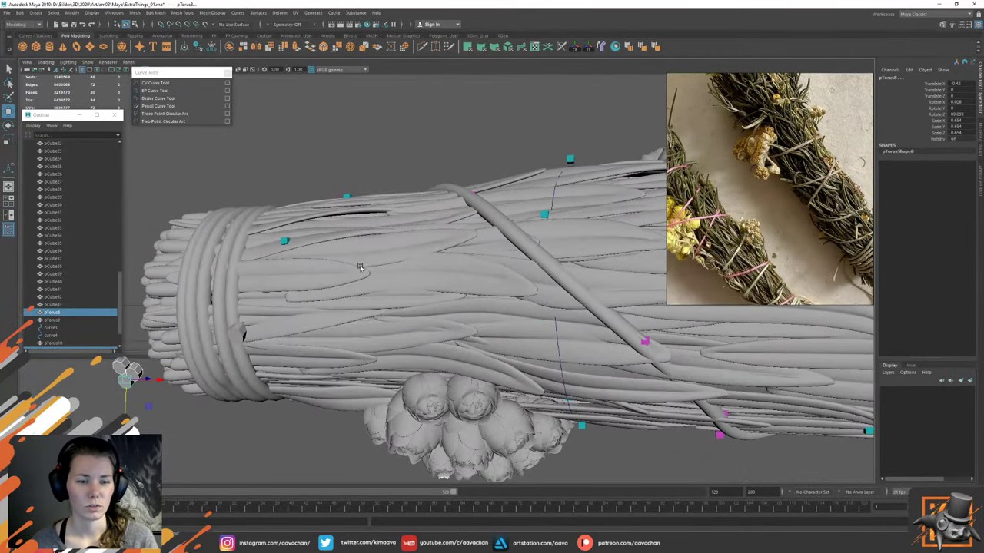
Step: Rotate the profile copy pTorus10 at the stem binding so it points toward the start of curve4
left_click(238, 332)
left_click_drag(239, 332, 368, 318, "alt")
key("f")
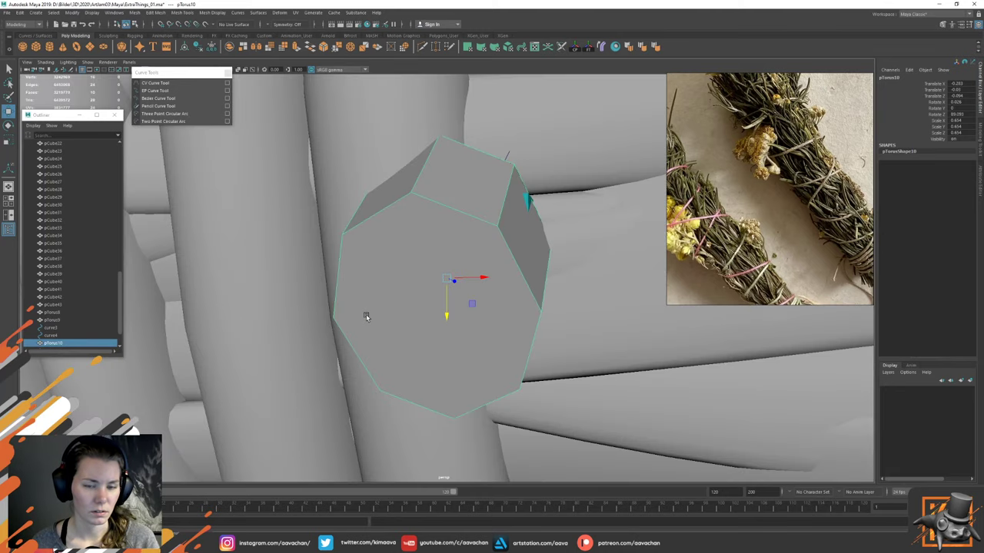
scroll(481, 343, "down", 7)
key("e")
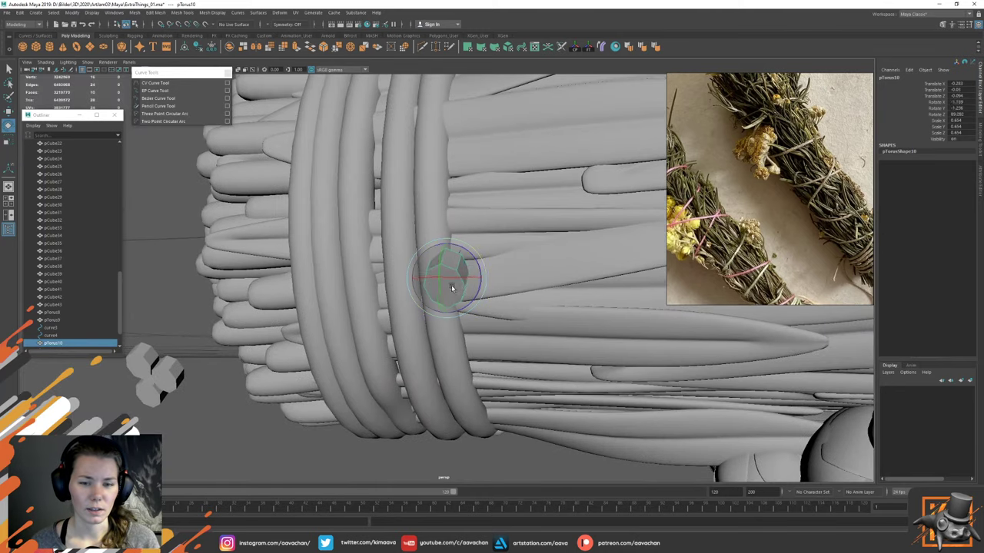
mouse_move(453, 287)
left_mouse_down()
mouse_move(458, 271)
mouse_move(509, 264)
mouse_move(461, 276)
left_mouse_up()
key("w")
left_click_drag(462, 320, 460, 264, "alt")
Step: Isolate pTorus10 with curve4 and refine the profile's alignment with the start of the curve
key("ctrl+1")
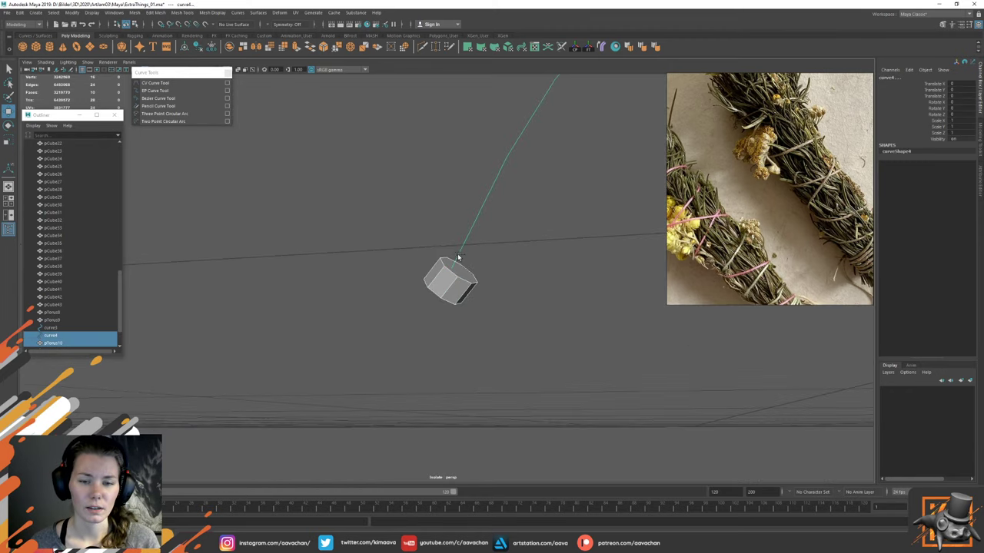
left_click_drag(485, 267, 417, 300, "alt")
key("e")
key("w")
left_click_drag(502, 163, 445, 331, "alt")
Step: Select the end face of pTorus10 together with curve4, leave isolation, and extrude the face along the curve with 25 divisions
right_click(441, 331)
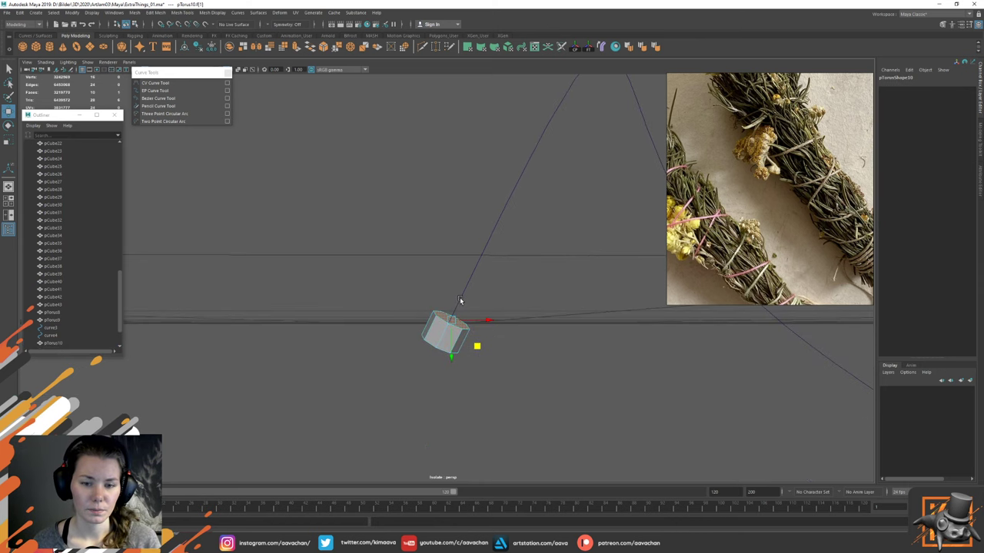
left_click(460, 298)
key("ctrl+1")
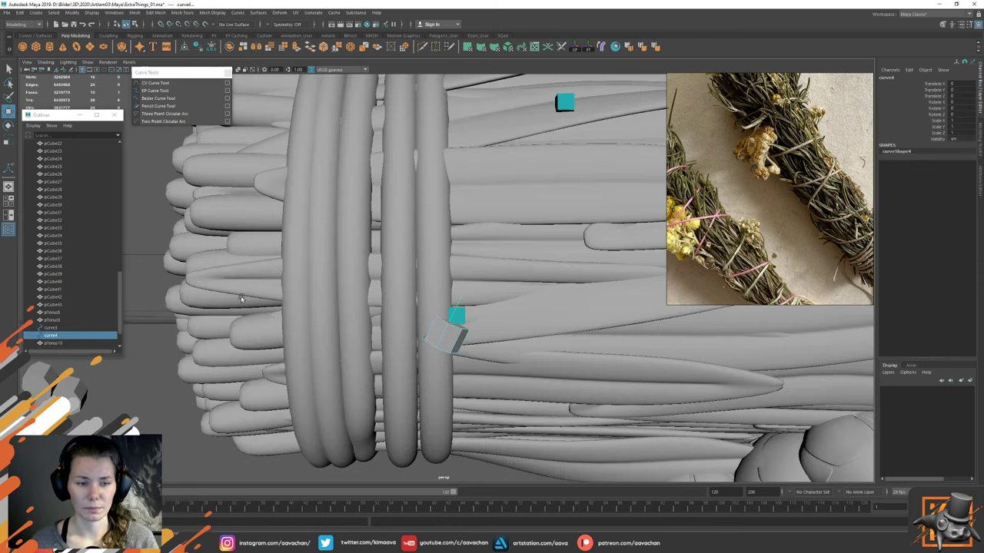
right_click_drag(148, 289, 149, 309, "shift")
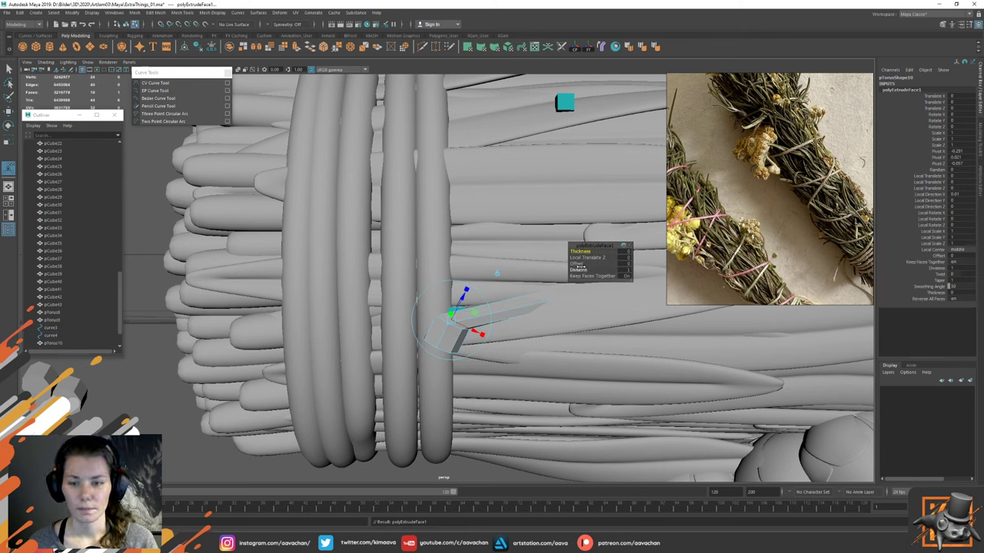
left_click_drag(582, 270, 721, 265)
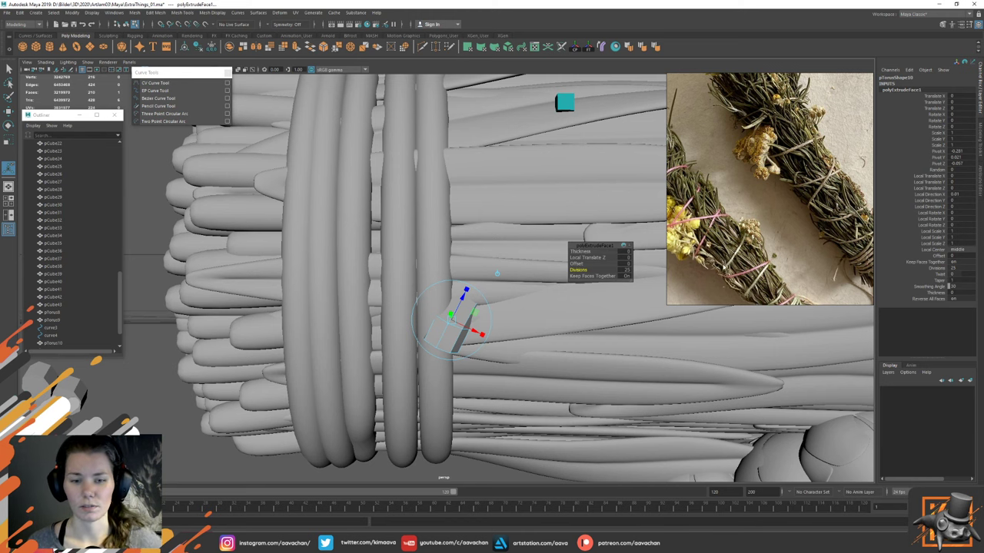
Step: Check the extruded string along the bundle and undo the 25-division extrusion of pTorus10 along curve4
scroll(593, 282, "down", 6)
left_click_drag(593, 280, 566, 165, "alt")
key("w")
right_click_drag(490, 189, 532, 161)
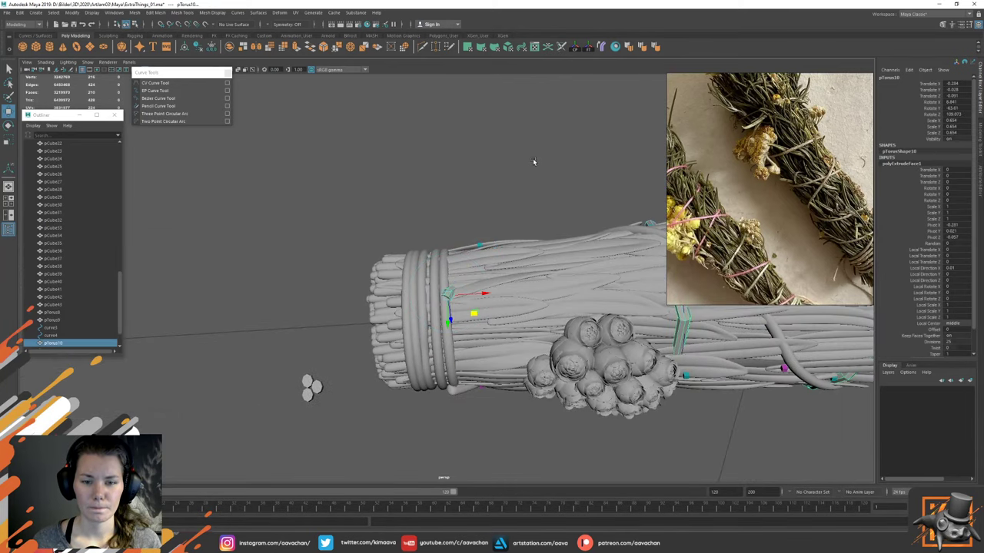
left_click_drag(532, 160, 477, 250, "alt")
mouse_move(493, 285)
left_mouse_down("alt")
mouse_move(530, 288)
mouse_move(484, 286)
left_mouse_up("alt")
key("ctrl+z")
key("ctrl+z")
key("ctrl+z")
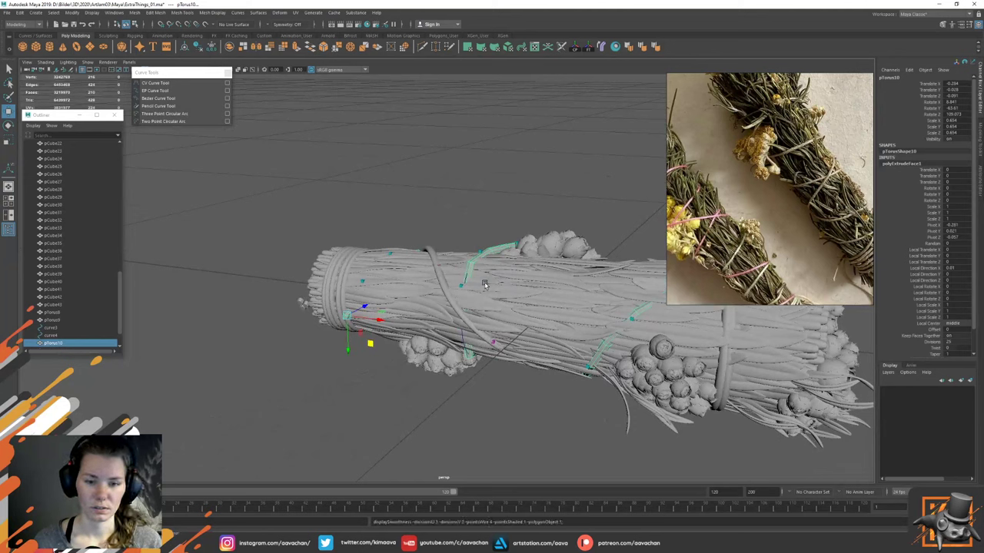
Step: Switch curve4 to control vertex editing and leave isolation to show the whole bundle around it
left_click(484, 283)
key("ctrl+1")
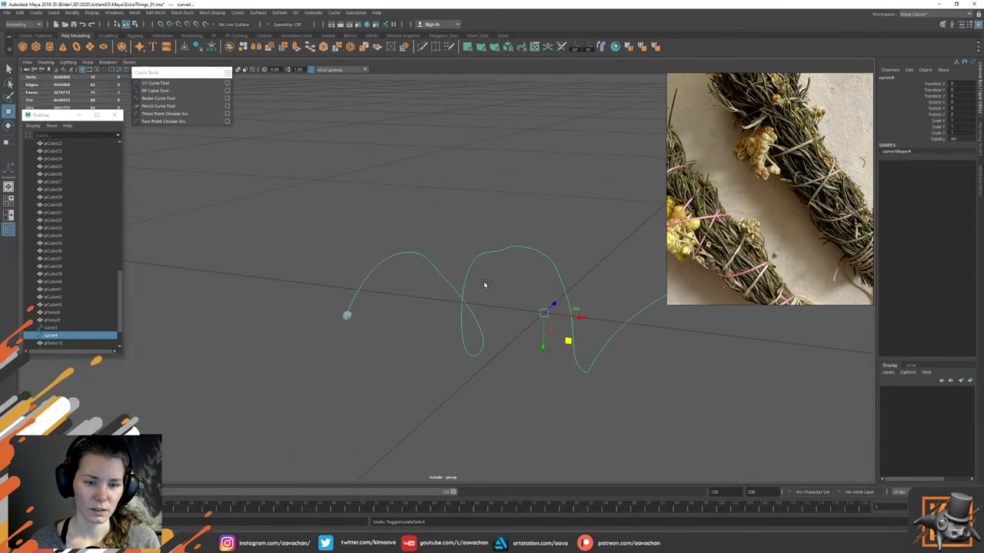
left_click(366, 340)
right_click_drag(347, 317, 460, 305)
key("ctrl+1")
left_click(466, 275)
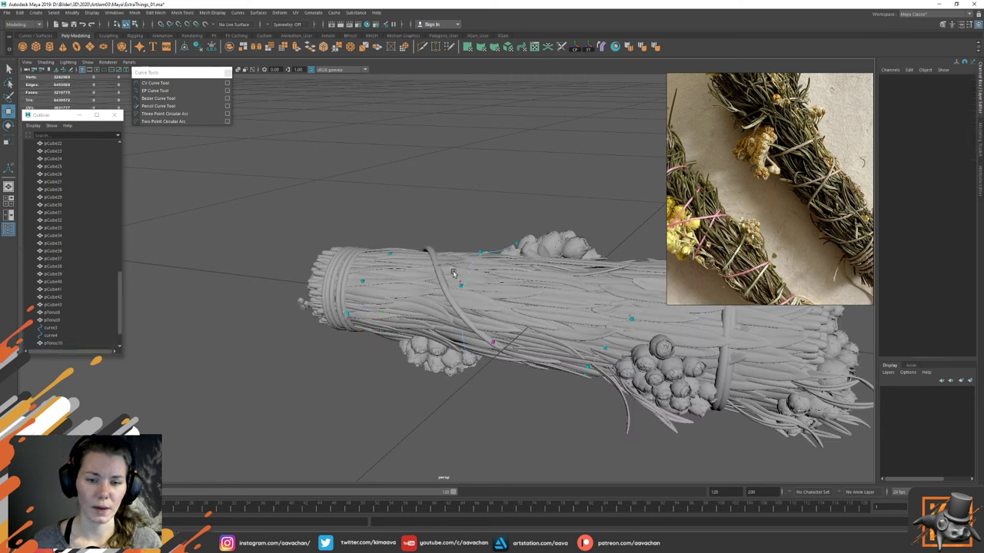
Step: Reposition curve4's control vertices from the stem binding onward so the curve follows the bundle's surface
left_click(453, 270)
left_click_drag(455, 274, 468, 279, "alt")
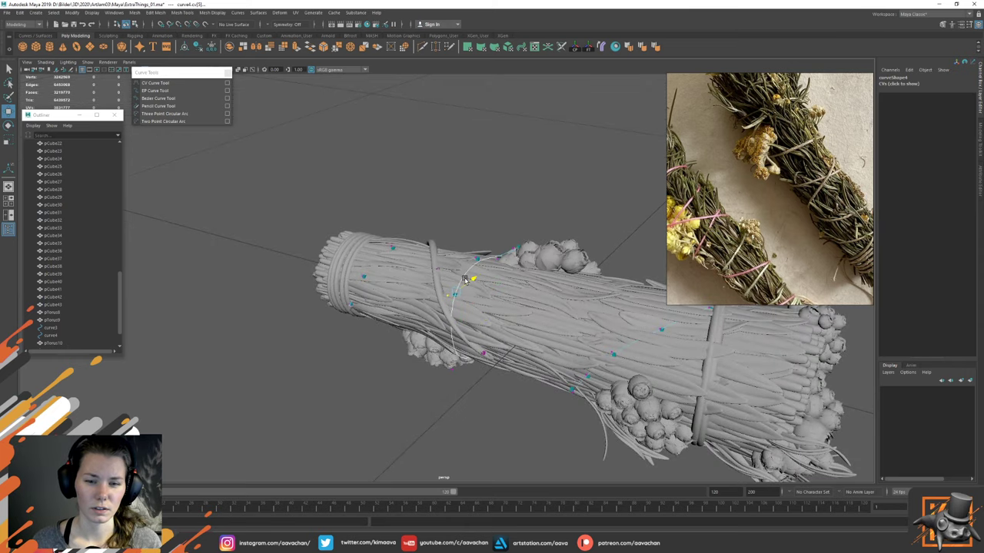
left_click_drag(507, 283, 492, 312, "alt")
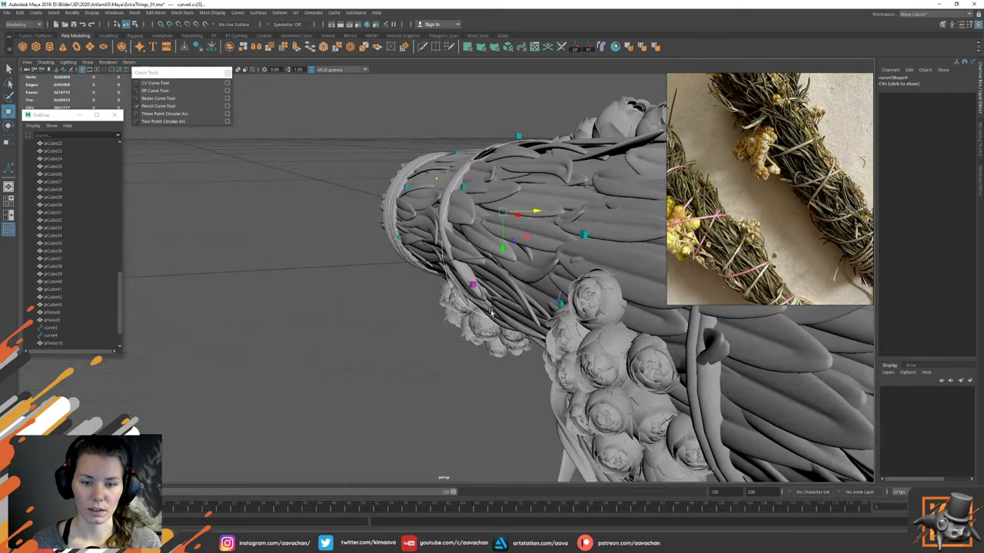
left_click_drag(438, 348, 528, 252)
left_click_drag(408, 259, 411, 250)
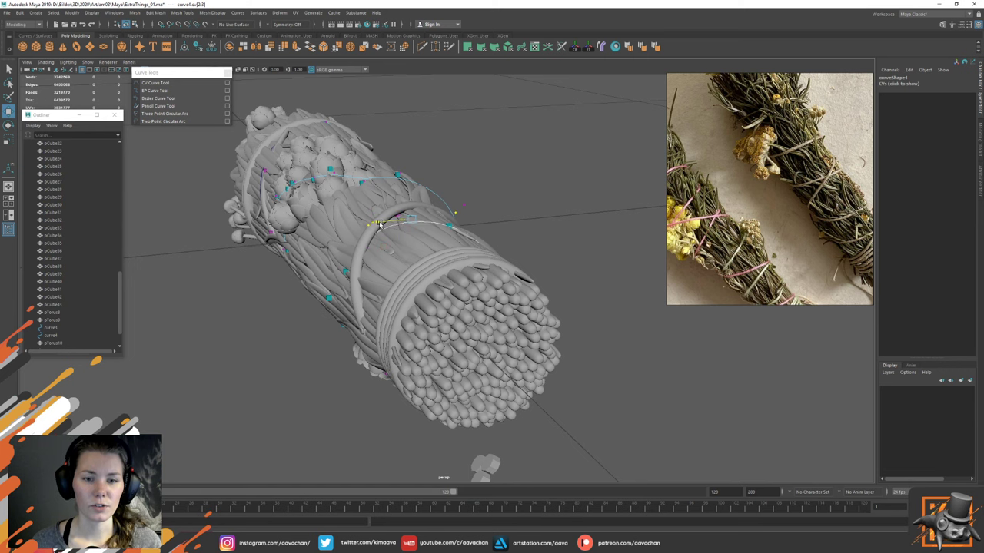
left_click_drag(377, 223, 404, 332, "alt")
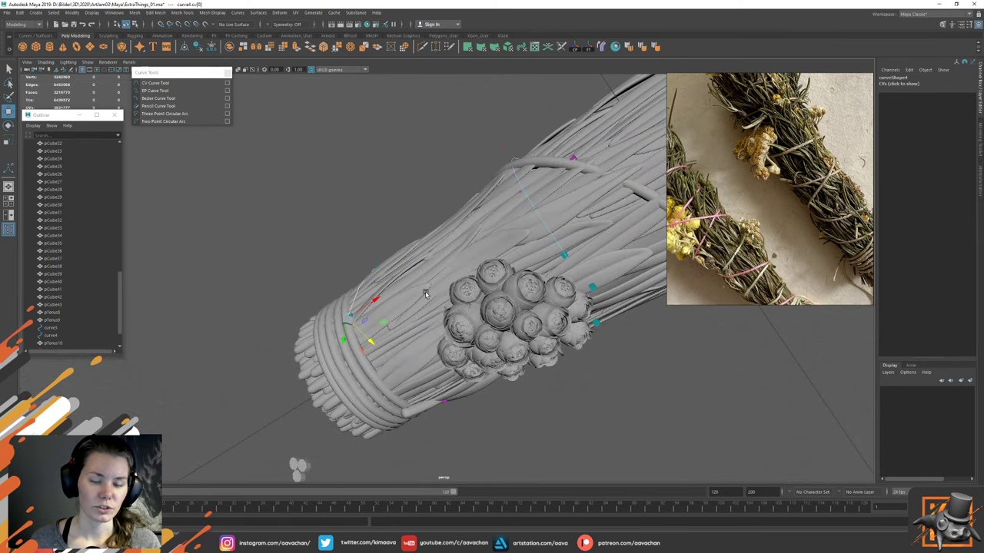
left_click_drag(425, 294, 507, 270, "alt")
left_click(466, 326)
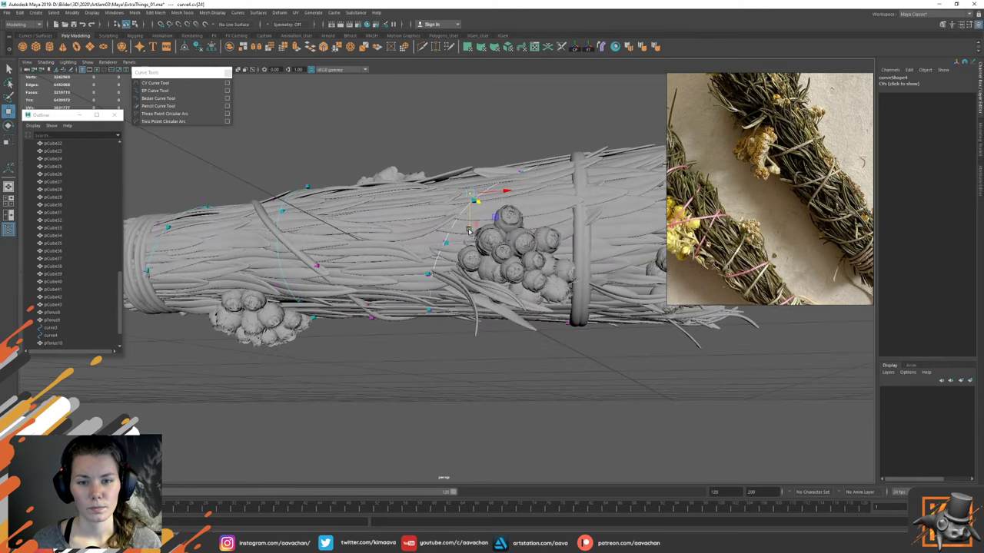
Step: Adjust the pair of curve4 control vertices crossing the stems just above the far flower cluster
left_click_drag(469, 230, 461, 348, "alt")
left_click_drag(532, 326, 415, 278, "alt")
left_click(405, 262)
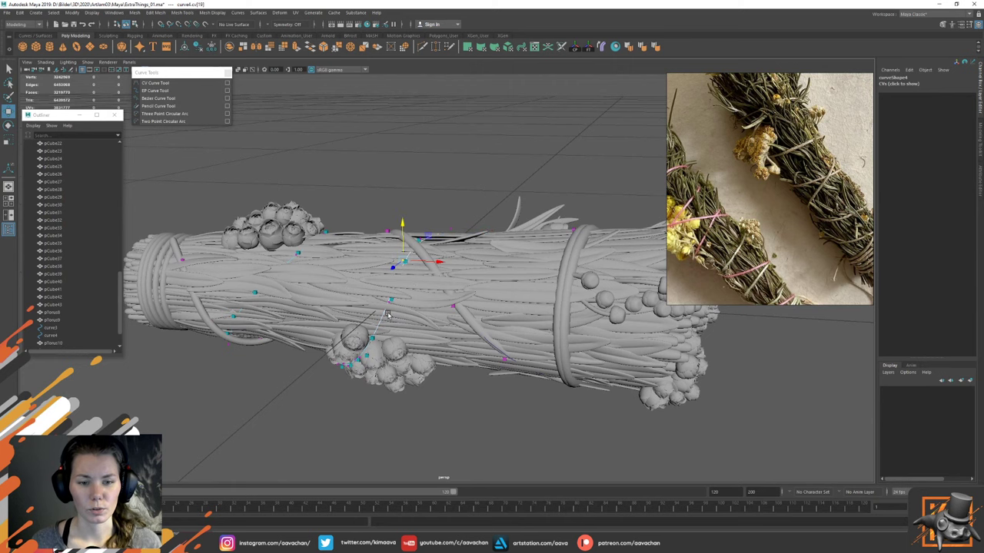
left_click(387, 300, "shift")
left_click(388, 287, "shift")
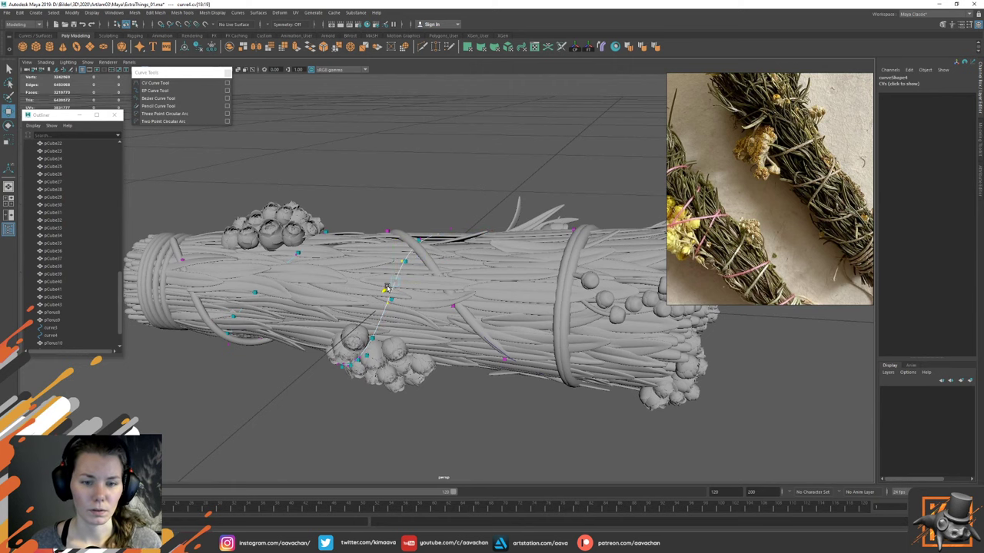
left_click(439, 180)
Step: Adjust curve4's control vertices beside the flower cluster nearest the stem binding
left_click_drag(354, 265, 426, 303, "alt")
left_click(338, 285)
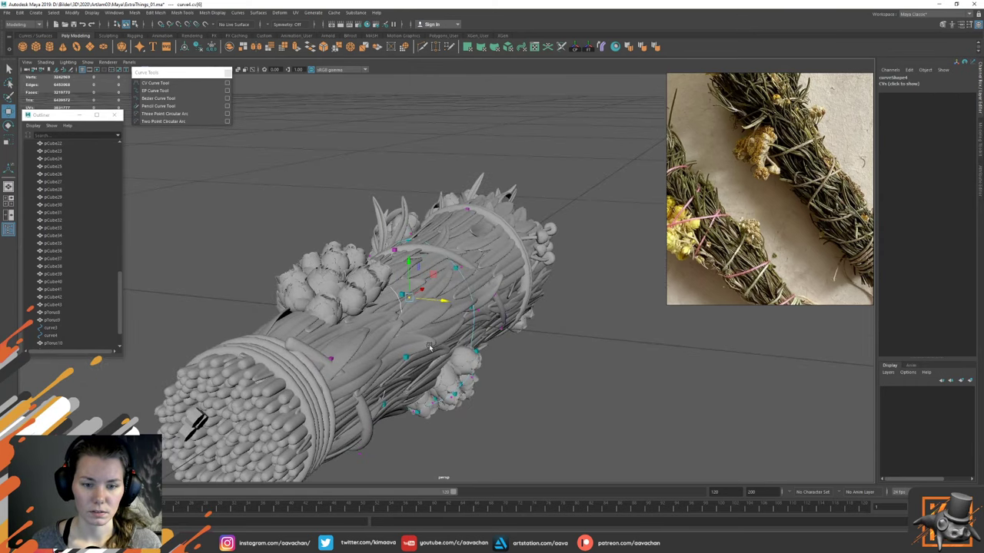
left_click_drag(430, 347, 351, 266, "alt")
left_click(356, 362)
left_click(355, 264)
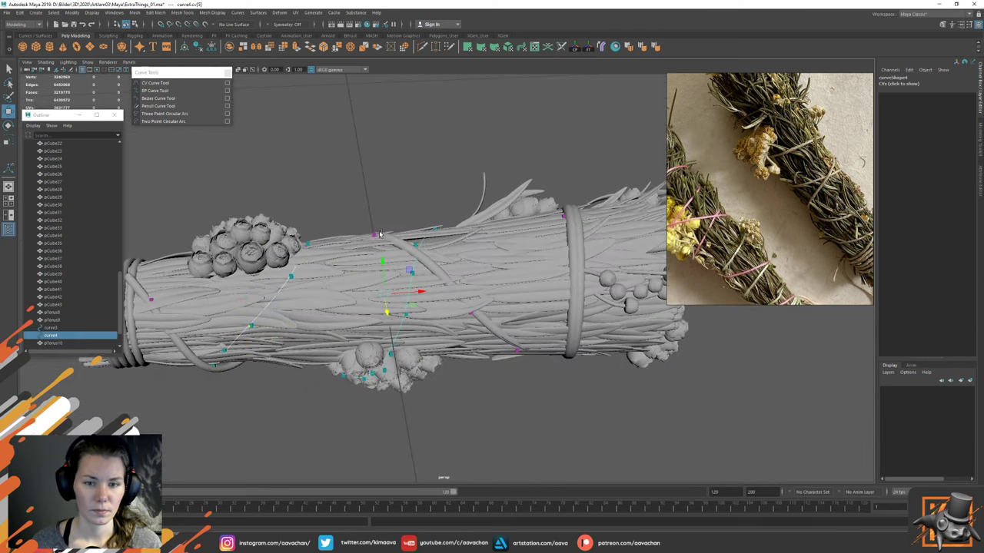
Step: Isolate the profile piece pTorus10 at the stem binding and select its end face for extruding
right_click_drag(354, 265, 370, 328, "alt")
left_click_drag(370, 328, 380, 268, "alt")
left_click(378, 267)
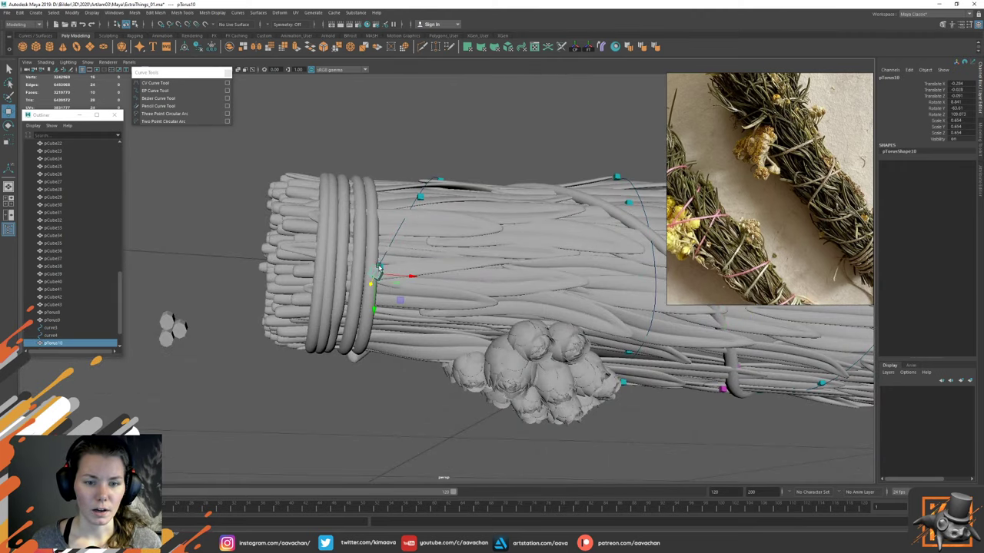
key("ctrl+1")
key("f")
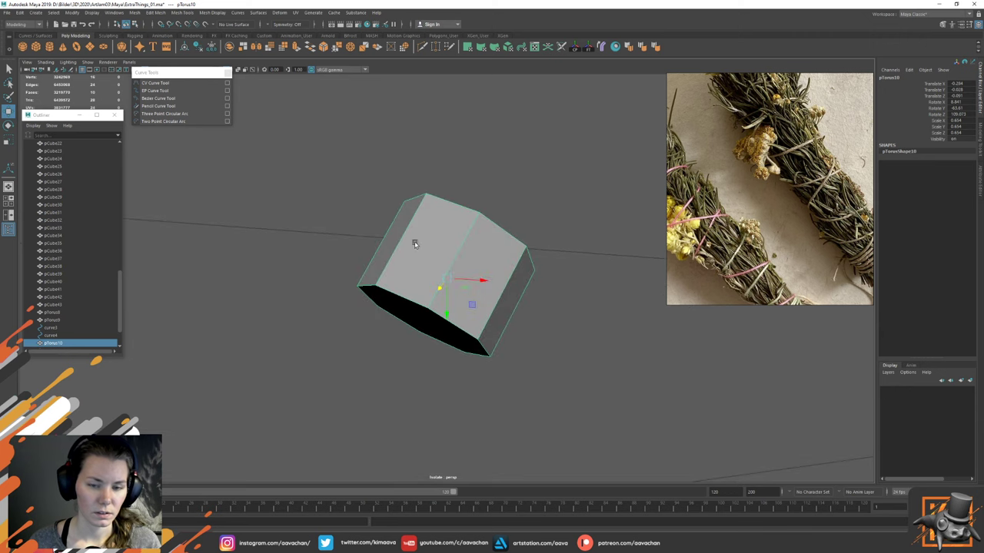
scroll(448, 261, "down", 8)
left_click_drag(447, 261, 451, 256, "alt")
scroll(453, 259, "up", 2)
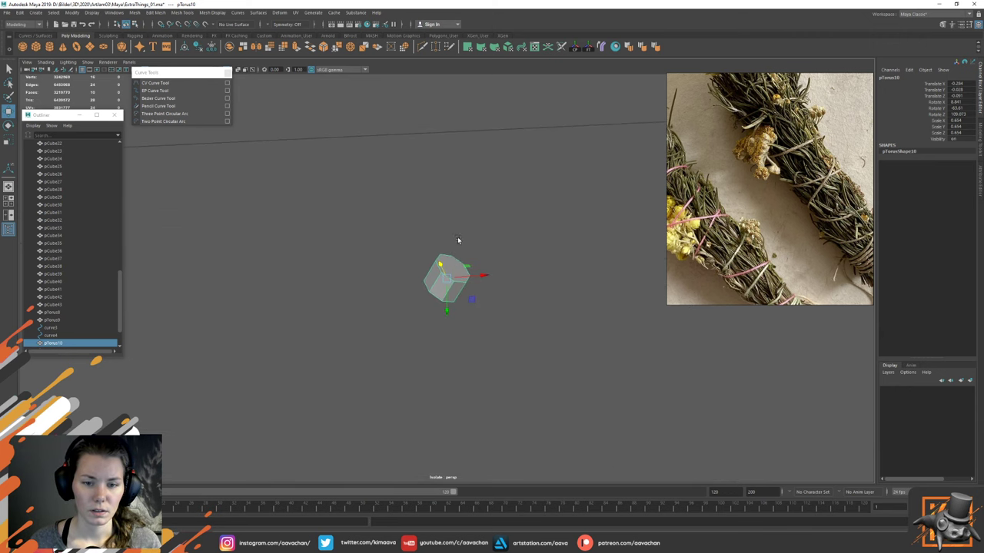
right_click_drag(458, 240, 496, 277)
left_click(451, 267)
Step: Leave isolation and extrude the end face of pTorus10 along curve4 with 40 divisions
key("ctrl+1")
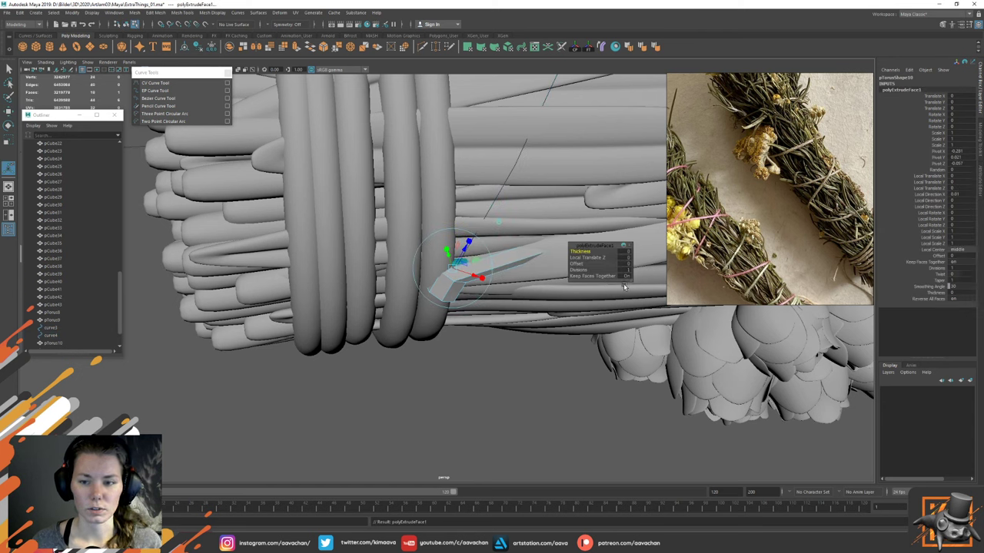
left_click_drag(607, 270, 818, 272)
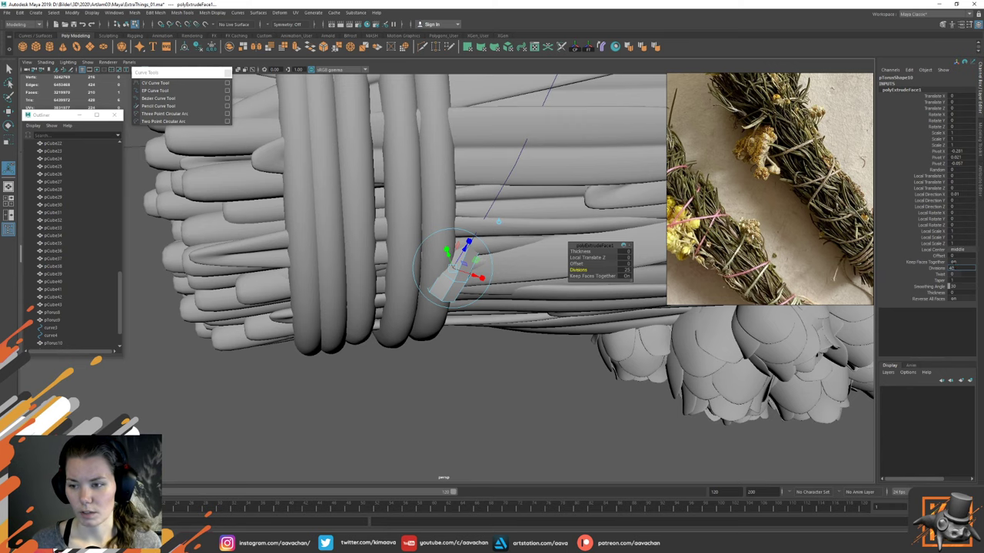
left_click(953, 267)
middle_click_drag(585, 205, 525, 274, "alt")
right_click_drag(525, 275, 472, 263, "alt")
left_click_drag(459, 285, 387, 276, "alt")
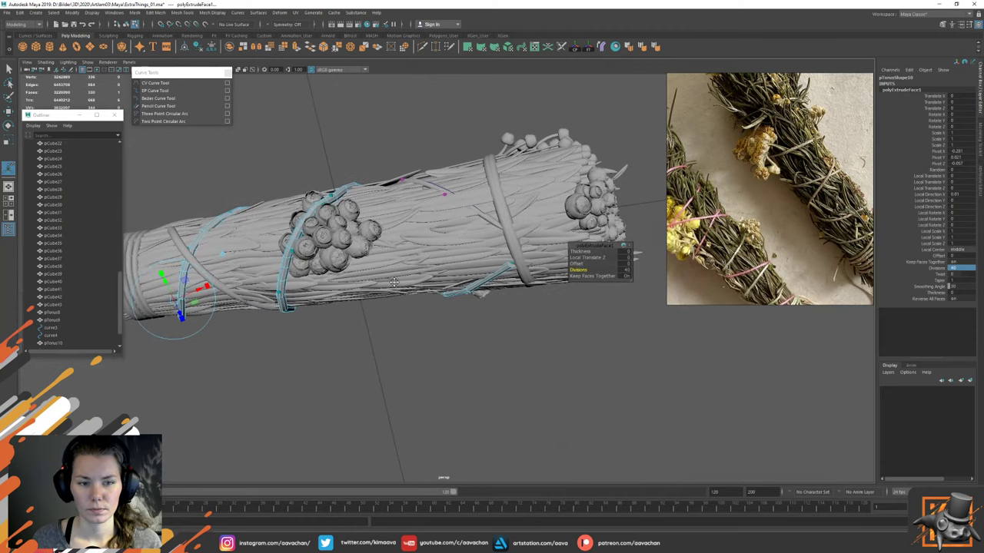
middle_click_drag(387, 277, 351, 297, "alt")
left_click_drag(351, 297, 350, 241, "alt")
Step: Return pTorus10 to object mode, delete its construction history, and turn on its smooth preview
key("w")
right_click_drag(321, 180, 369, 159)
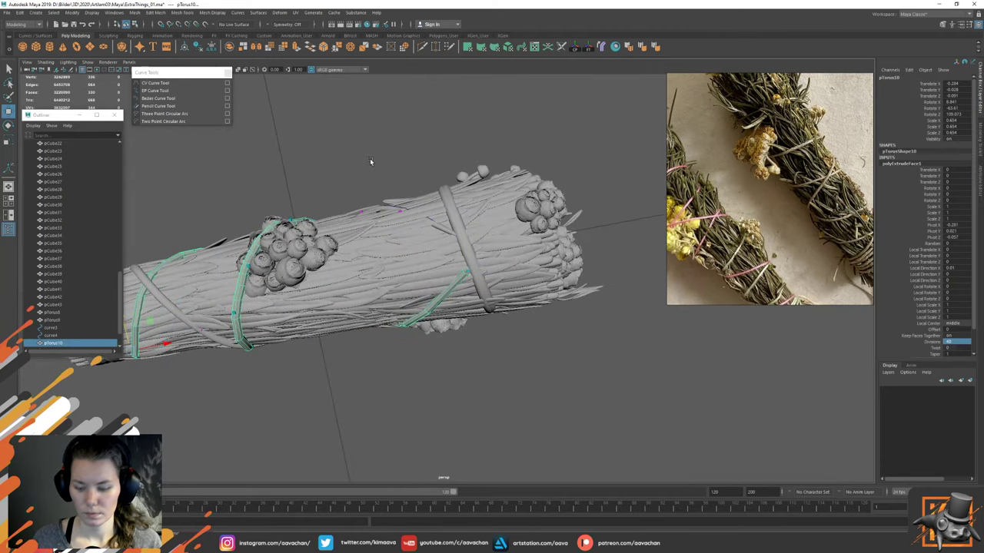
key("alt+shift+d")
key("3")
left_click(388, 175)
left_click_drag(400, 283, 517, 282, "alt")
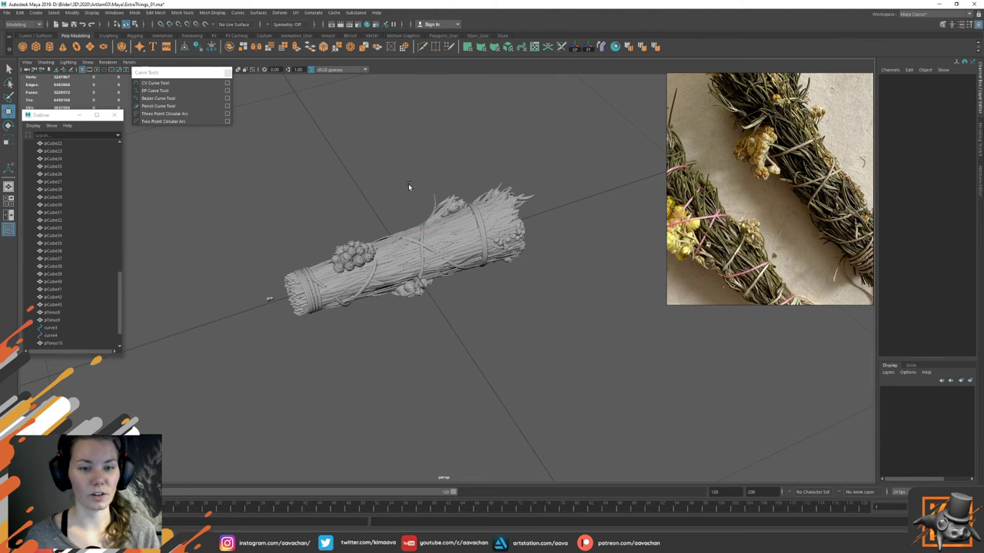
Step: Select the vertices of pTorus10 where the string sinks into the stems beside the binding and shift them outward
left_click_drag(408, 187, 365, 260, "alt")
right_click_drag(365, 260, 577, 322, "alt")
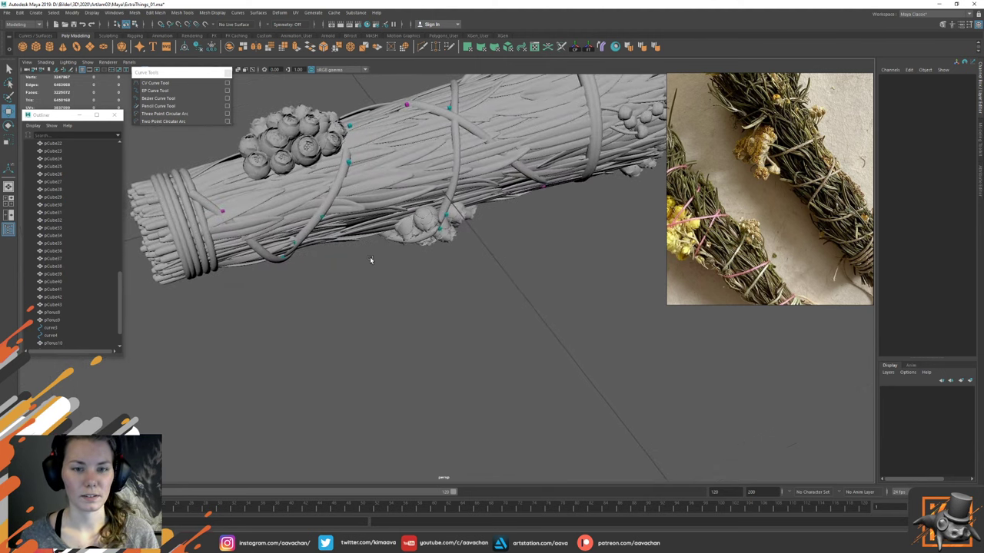
middle_click_drag(371, 258, 414, 315, "alt")
left_click_drag(394, 341, 310, 269, "alt")
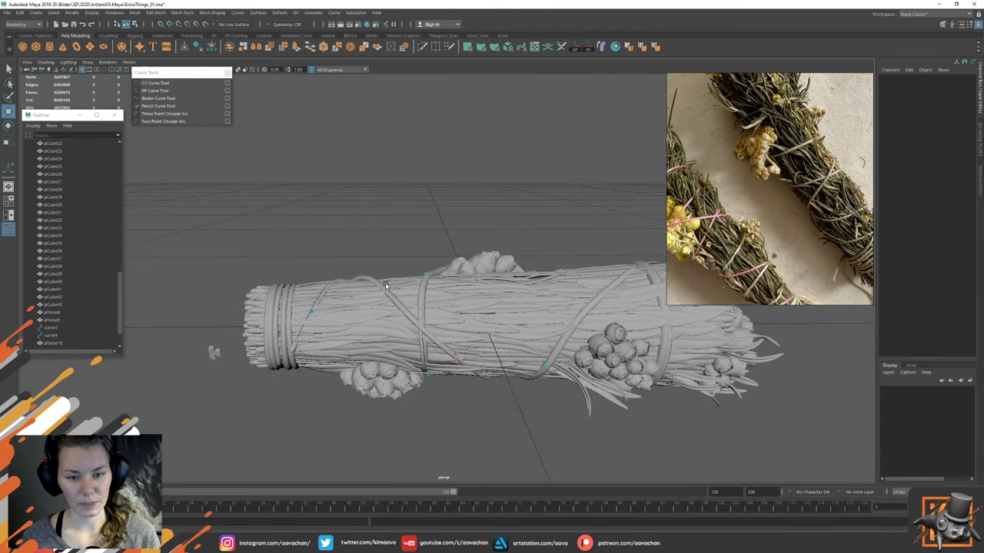
left_click_drag(386, 286, 411, 296, "alt")
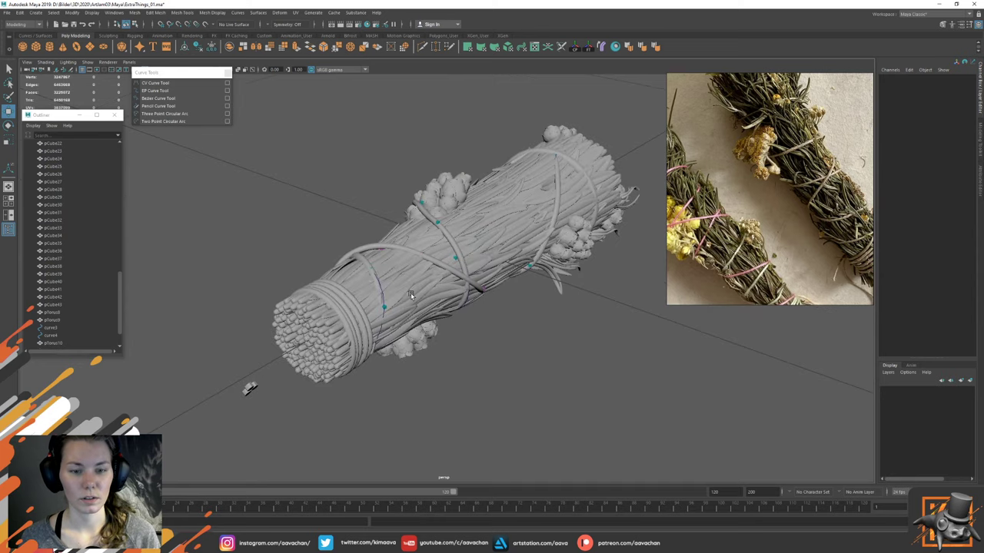
middle_click_drag(411, 295, 449, 249, "alt")
right_click_drag(334, 252, 572, 319, "alt")
left_click(378, 187)
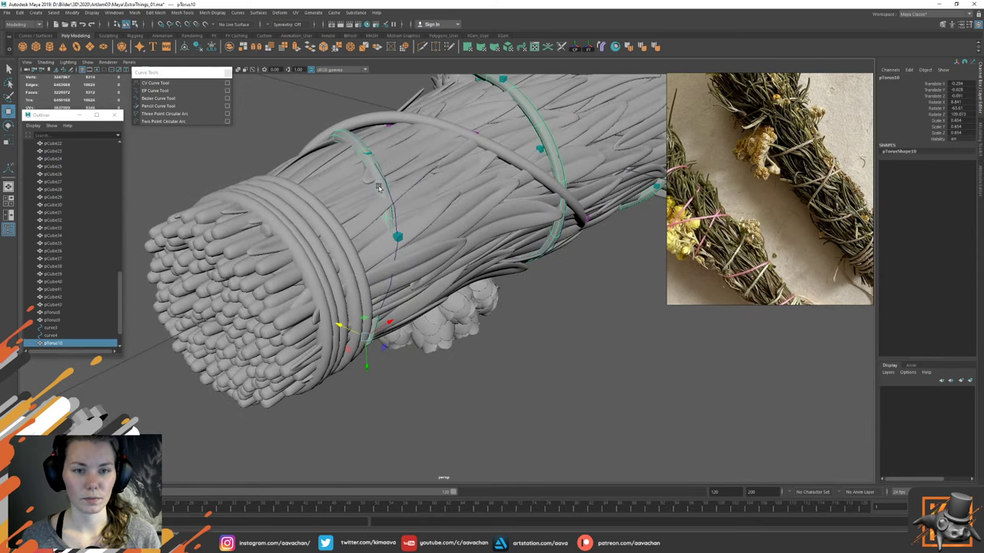
right_click_drag(378, 188, 356, 254)
left_click_drag(335, 209, 426, 322)
left_click_drag(358, 220, 364, 221)
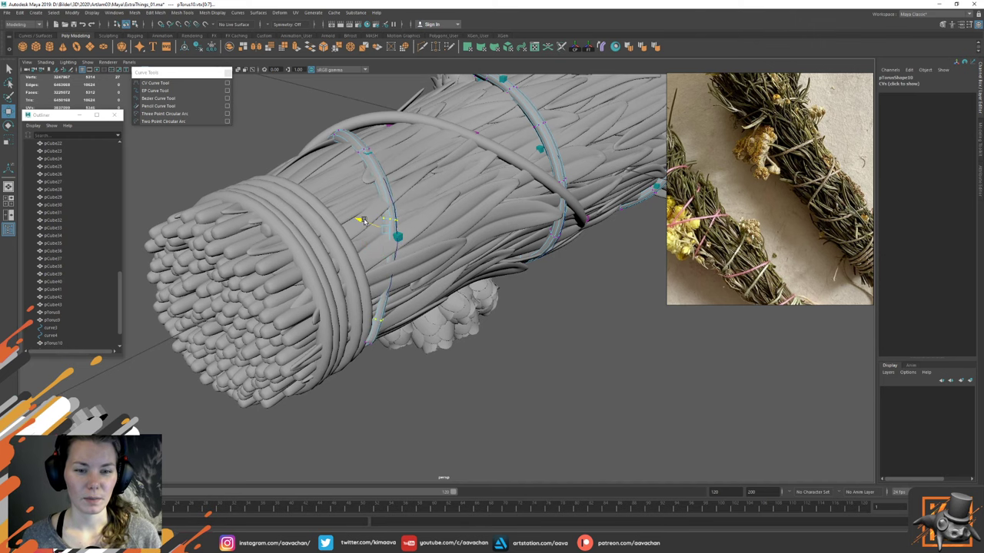
left_click(305, 209)
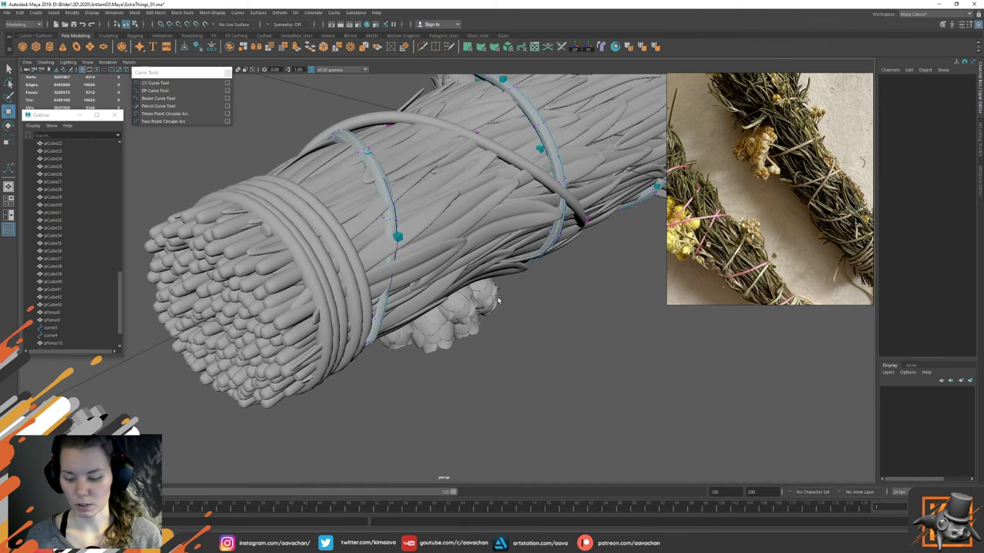
Step: Select the vertices at the string's start using wireframe display and move them against the stem binding
key("4")
left_click_drag(312, 285, 400, 332)
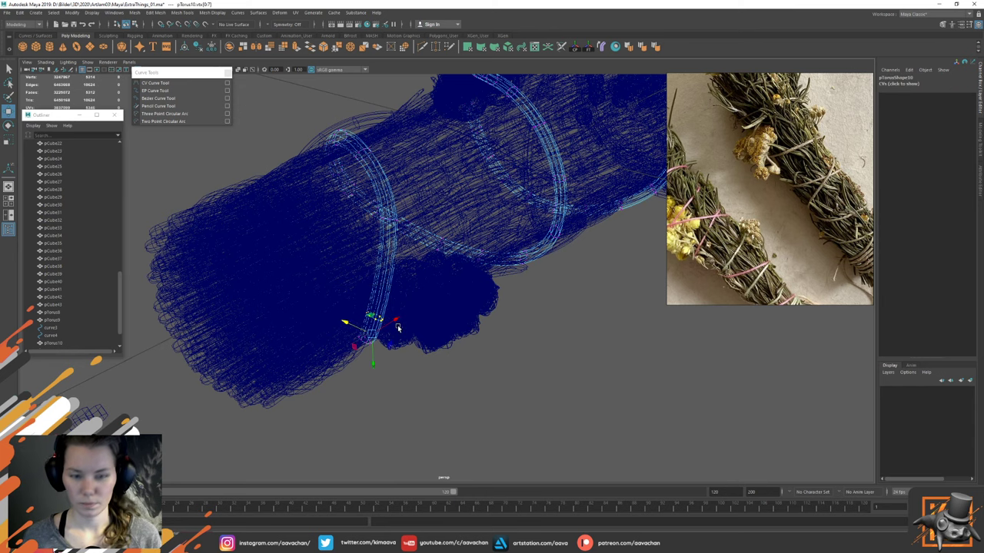
key("5")
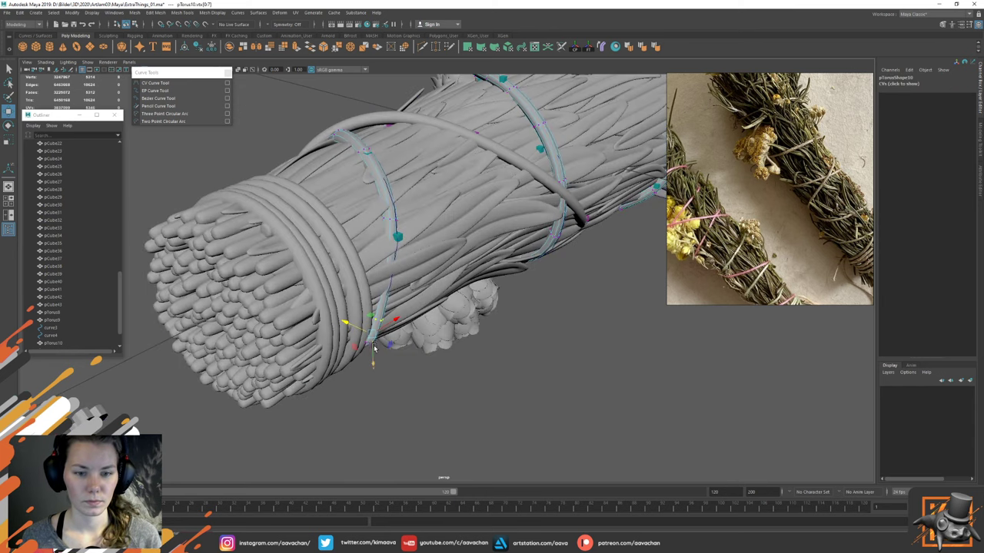
left_click_drag(373, 336, 375, 295)
Step: Adjust the string's vertices above the flower cluster to fit the bundle's surface, and return pTorus10 to object mode
left_click_drag(336, 239, 415, 176, "alt")
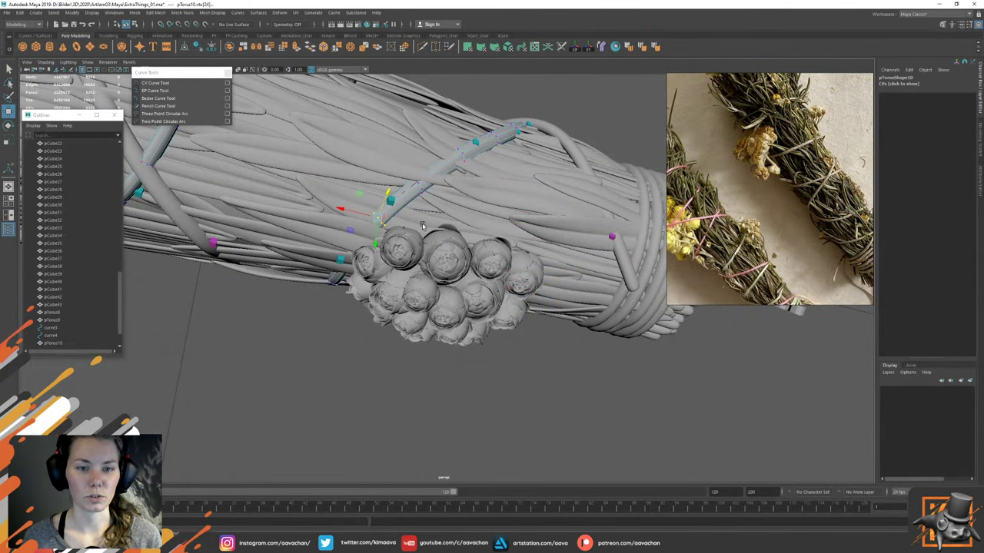
left_click_drag(342, 212, 448, 263, "alt")
key("4")
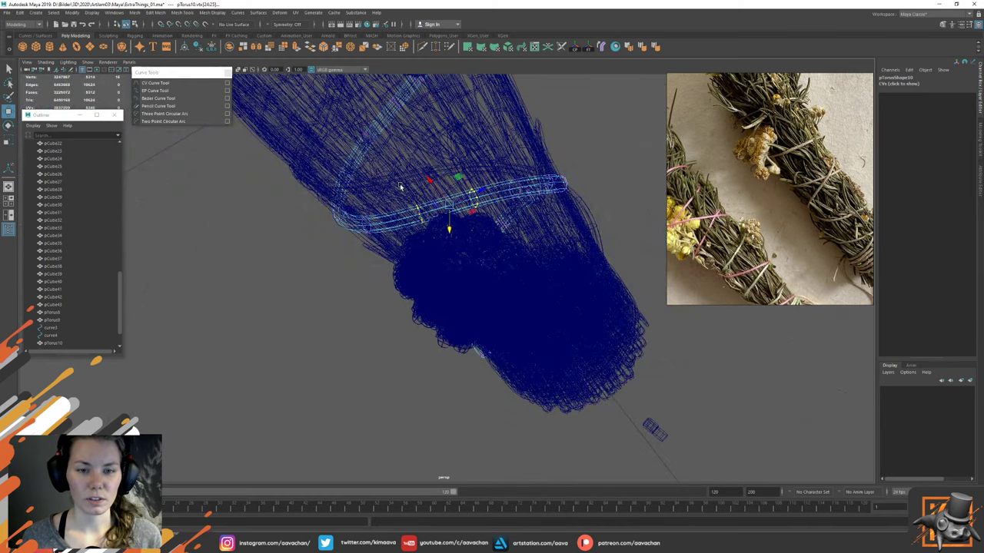
key("ctrl+1")
key("5")
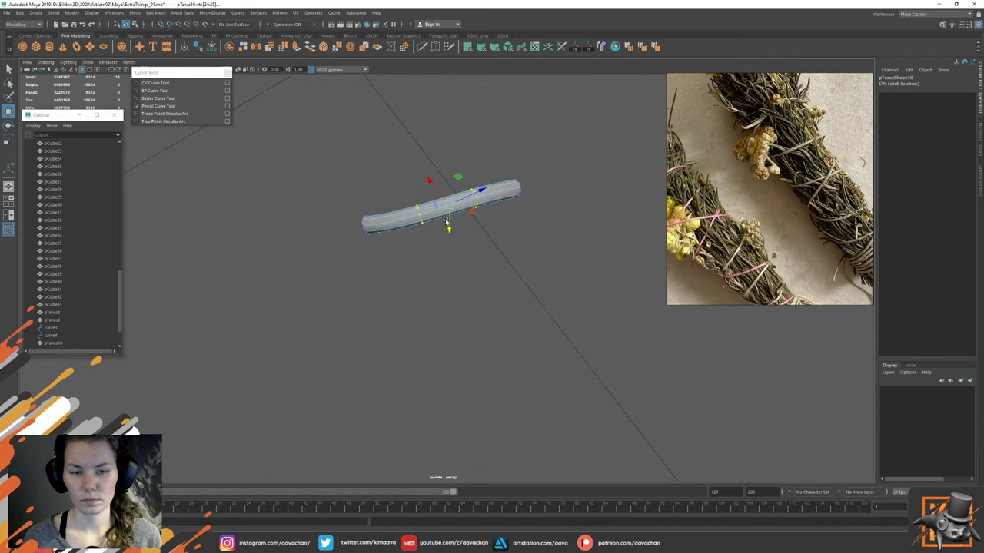
key("ctrl+1")
left_click_drag(442, 209, 566, 277, "alt")
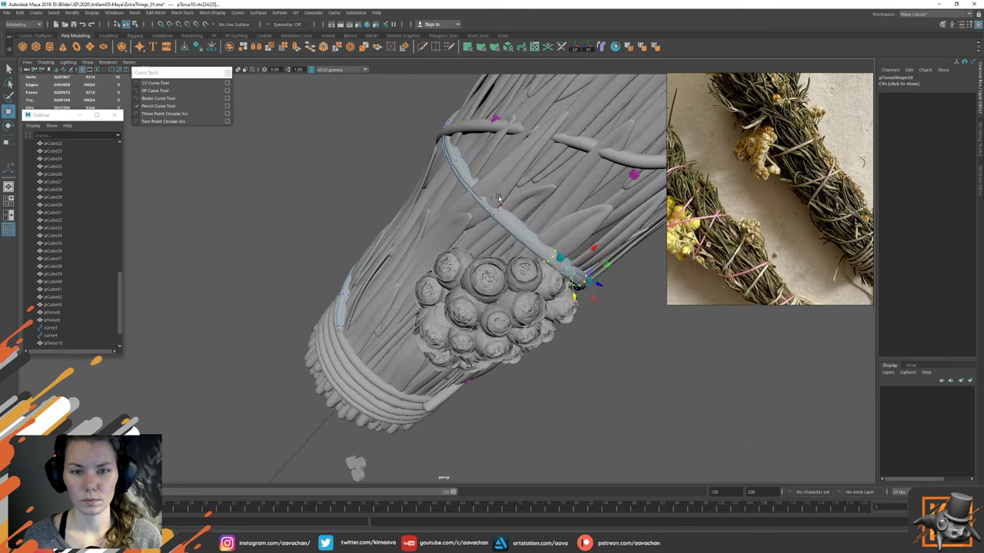
left_click_drag(499, 202, 359, 221, "alt")
right_click_drag(431, 211, 481, 184)
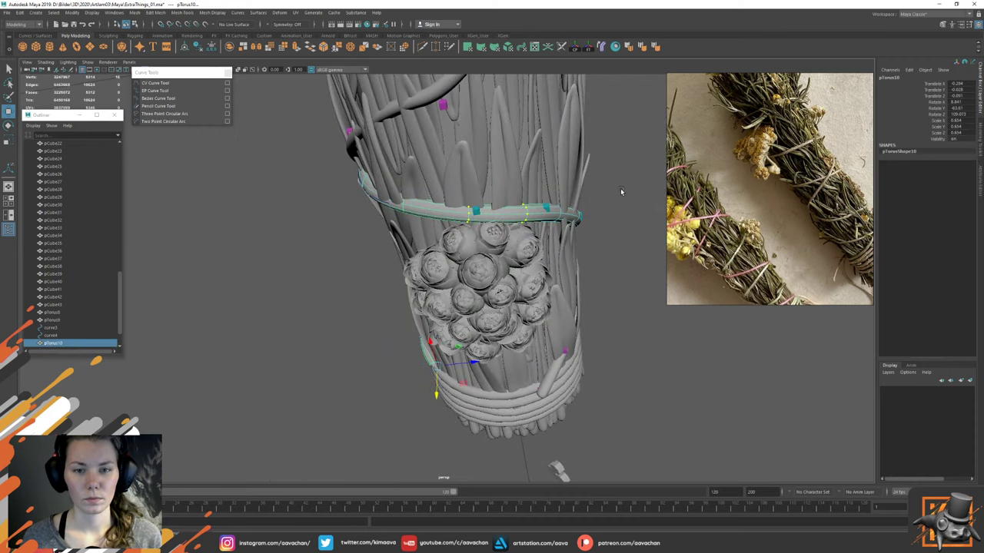
left_click(621, 189)
scroll(555, 252, "down", 5)
left_click_drag(547, 242, 411, 254, "alt")
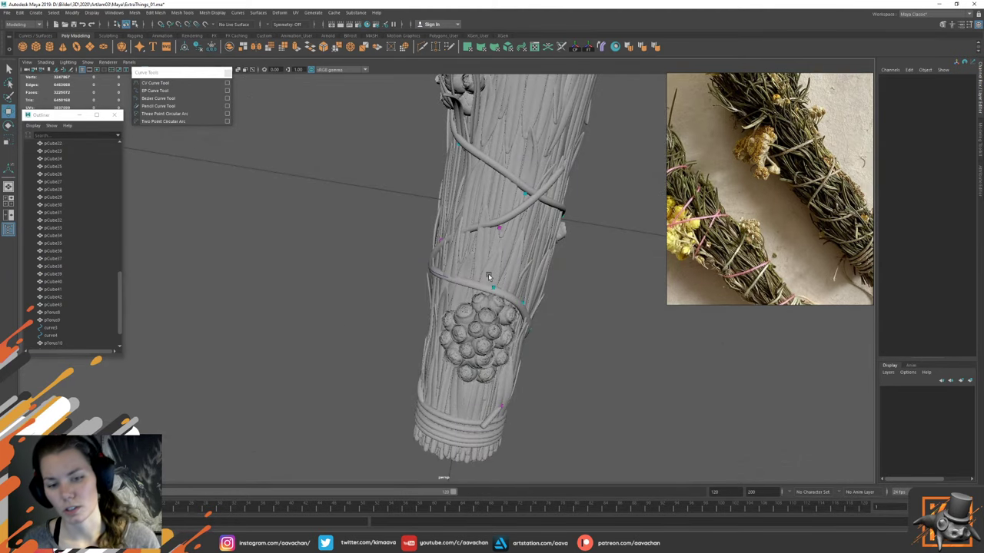
Step: Select the stem mesh group12 and switch it to edge component mode for work beside the string
scroll(536, 330, "up", 5)
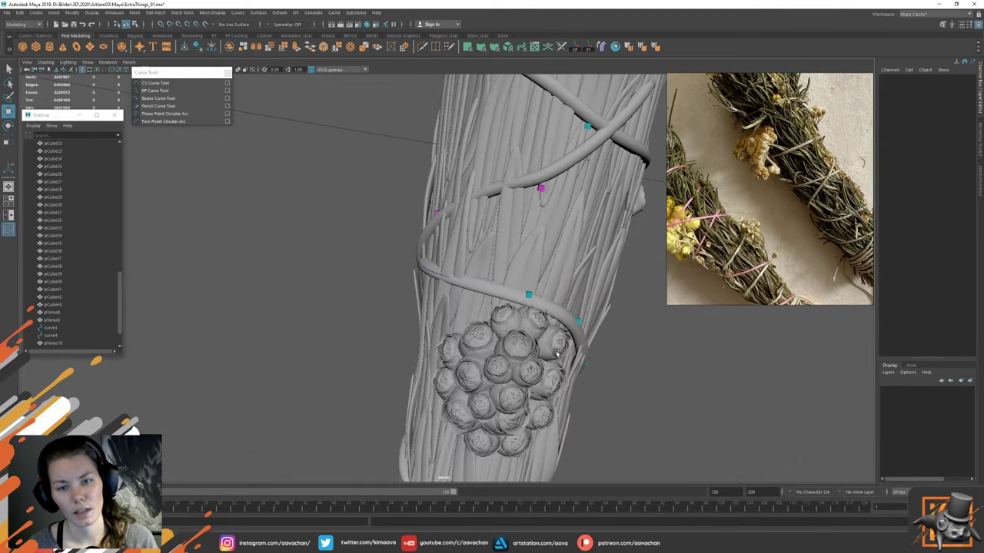
right_click_drag(557, 353, 556, 364, "alt")
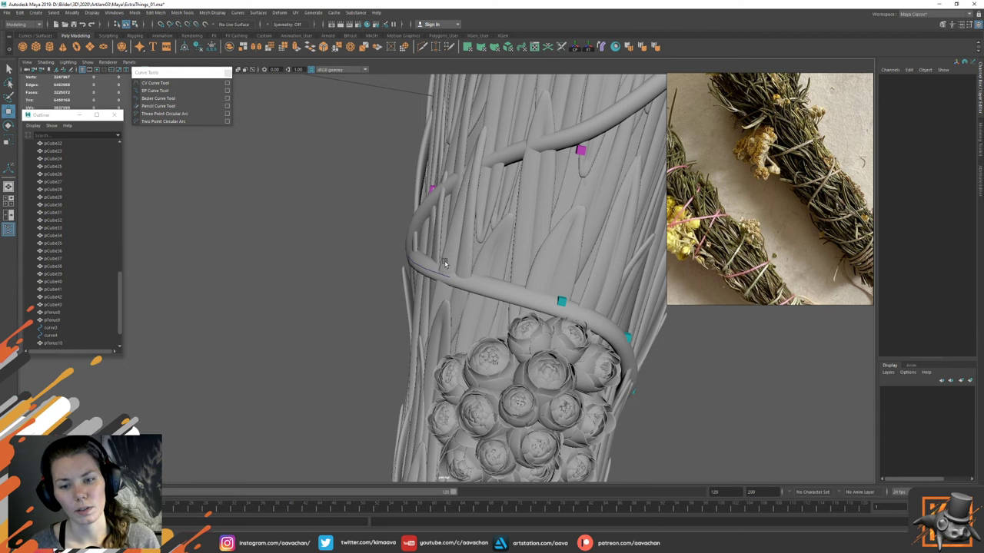
left_click(503, 262)
scroll(573, 345, "down", 6)
left_click_drag(573, 345, 480, 368, "alt")
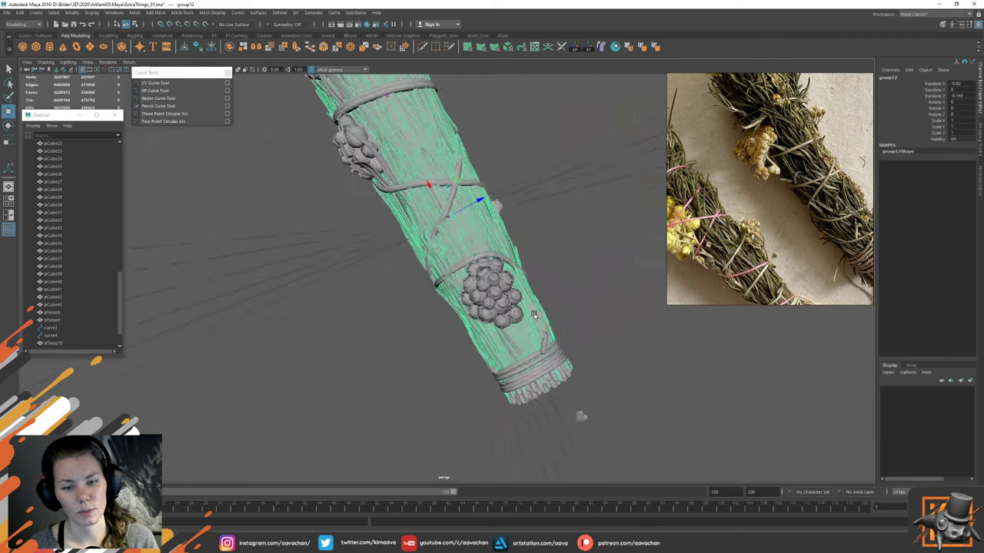
right_click_drag(479, 367, 705, 381, "alt")
middle_click_drag(550, 200, 522, 215, "alt")
right_click(499, 234)
right_click_drag(498, 233, 498, 211)
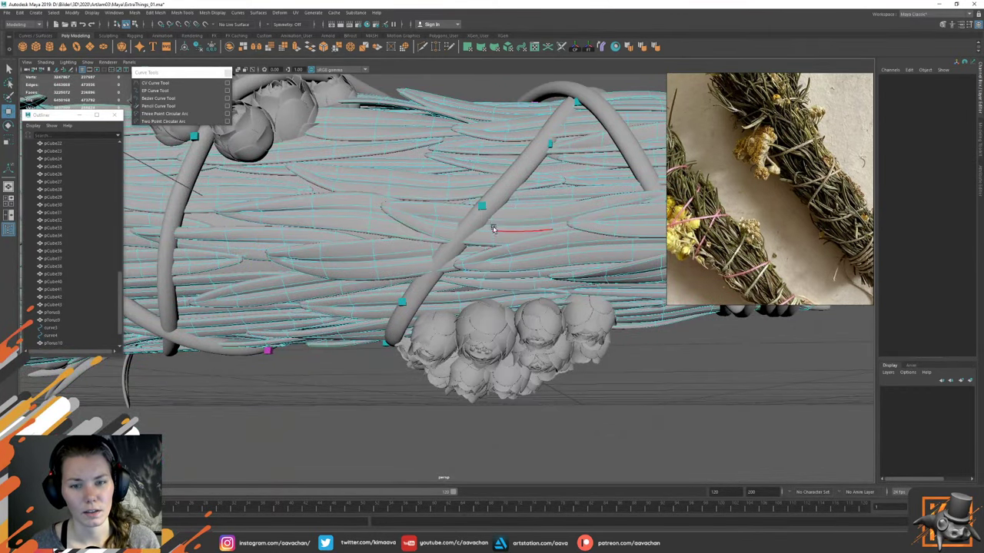
Step: Select an edge loop on the leaf meeting the string above the flower cluster, rotate and move it, and return group12 to object mode
double_click(492, 225)
left_click_drag(520, 264, 496, 123, "alt")
middle_click_drag(495, 123, 442, 235, "alt")
right_click_drag(442, 235, 455, 239, "alt")
left_click_drag(455, 239, 497, 246, "alt")
key("e")
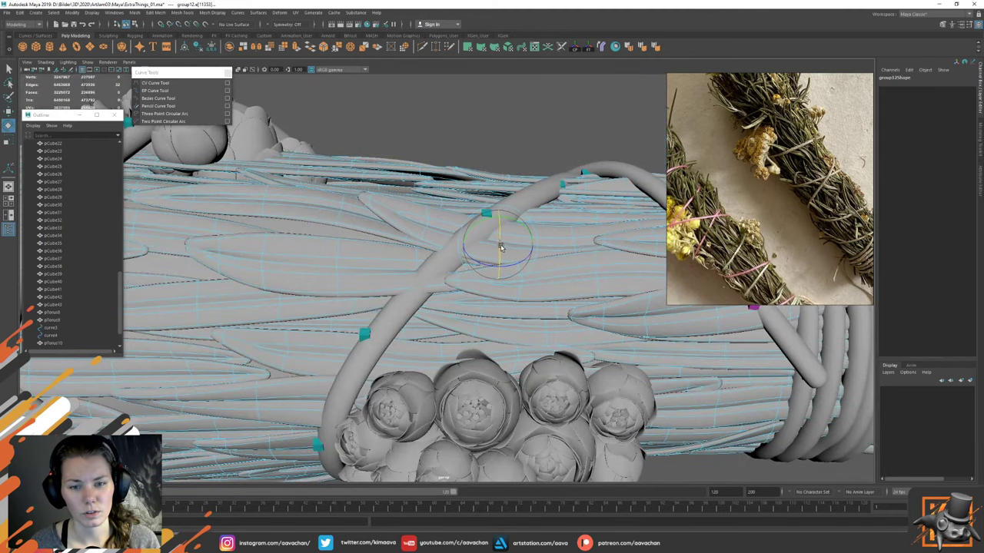
key("w")
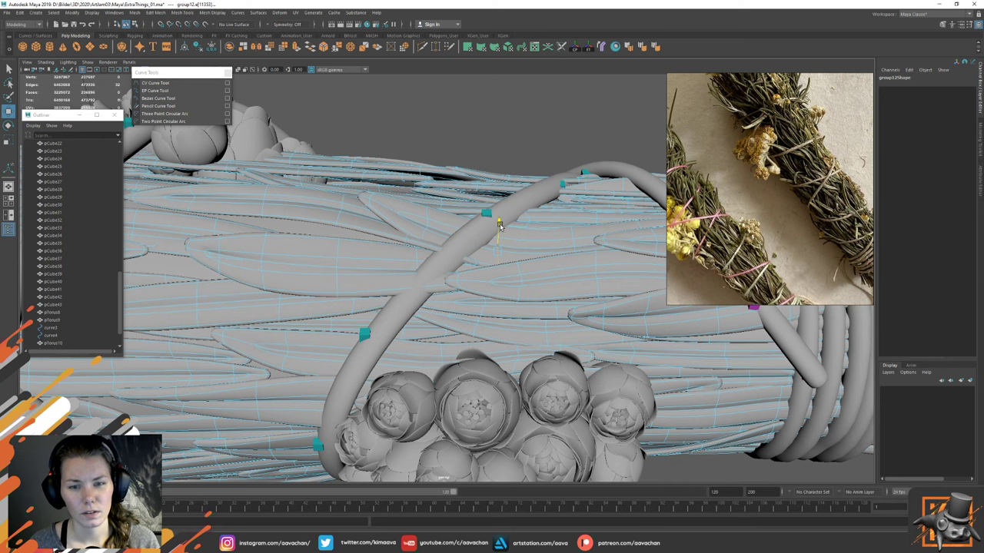
right_click_drag(495, 241, 531, 229)
right_click_drag(531, 229, 478, 201, "alt")
left_click_drag(510, 154, 502, 239, "alt")
left_click(557, 206)
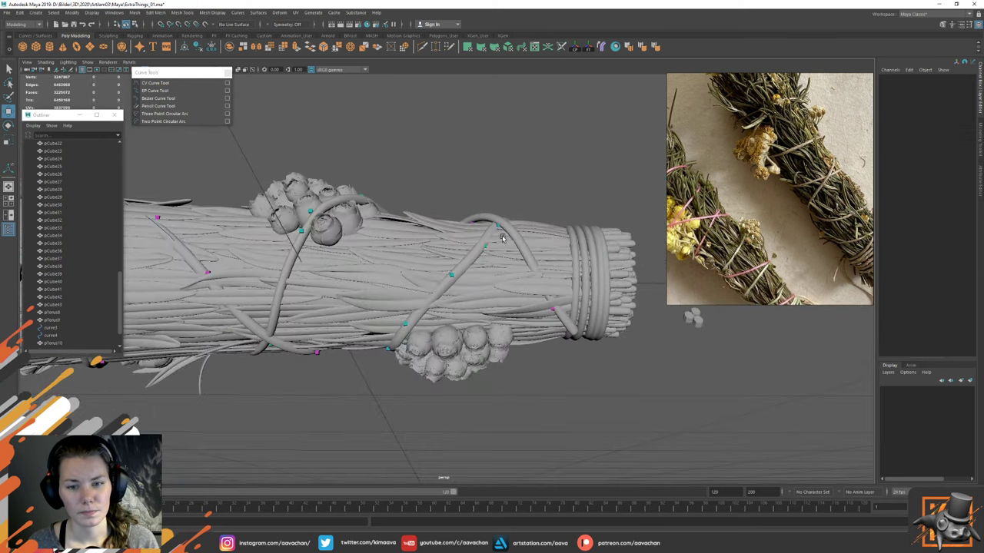
Step: Switch pTorus10 to edge mode and delete one edge loop on the string section above the flower cluster
right_click_drag(502, 238, 564, 285, "alt")
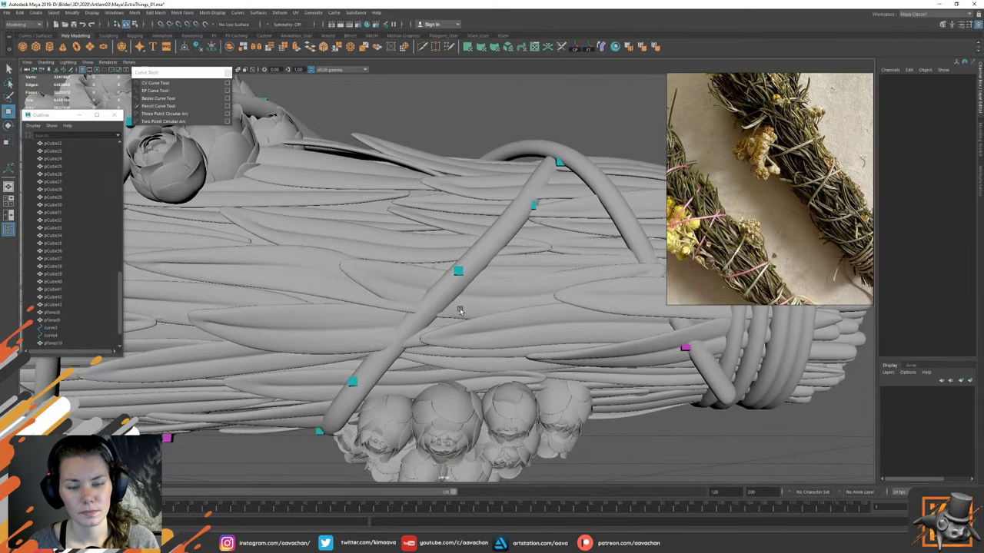
left_click(459, 311)
right_click_drag(438, 293, 437, 296)
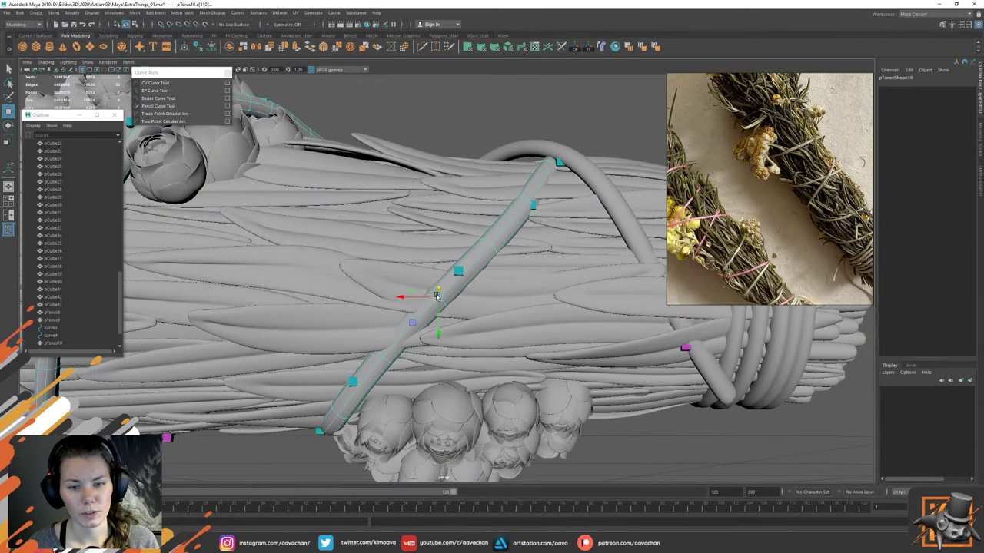
left_click_drag(437, 297, 559, 342, "alt")
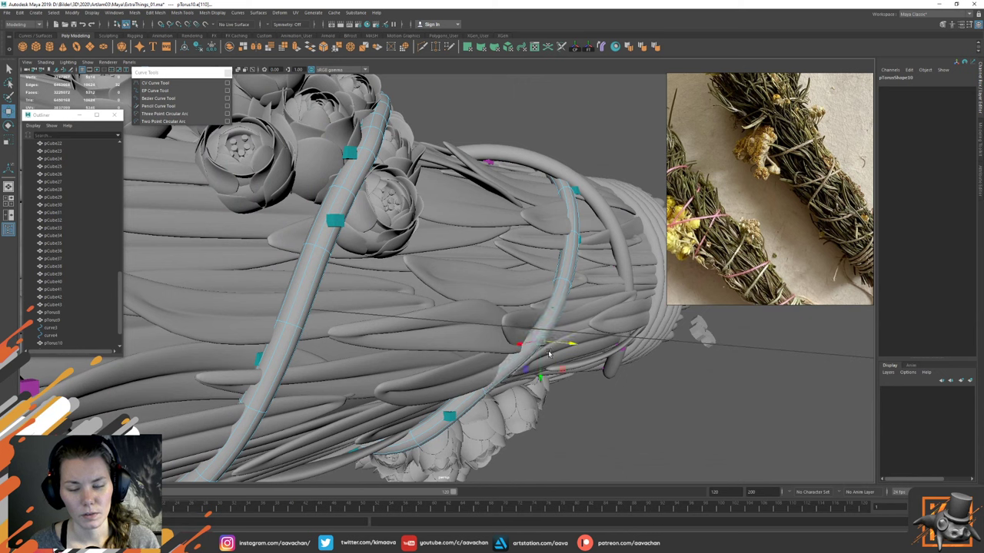
left_click(481, 391)
left_click_drag(502, 388, 492, 304)
right_click_drag(492, 304, 454, 307, "shift")
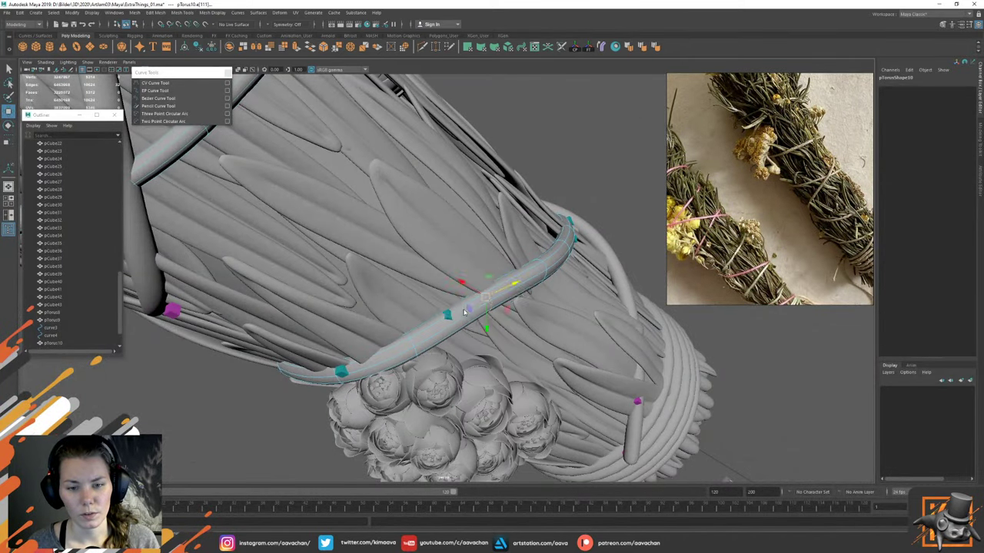
Step: Select a neighbouring edge loop of pTorus10 above the flower cluster and shift it to fit the stem surface
left_click_drag(504, 309, 573, 299, "alt")
left_click(442, 300)
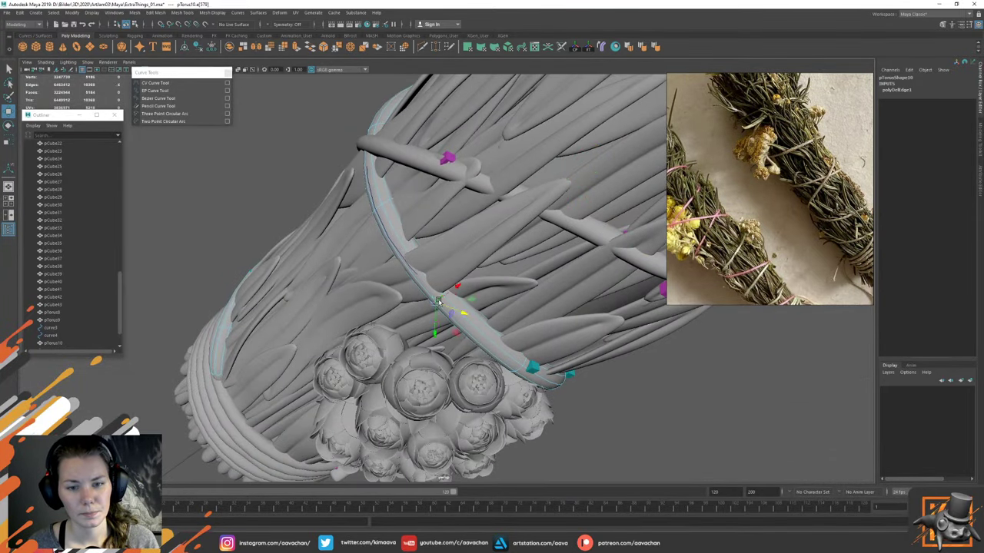
left_click_drag(443, 301, 464, 292, "alt")
left_click_drag(415, 324, 408, 324)
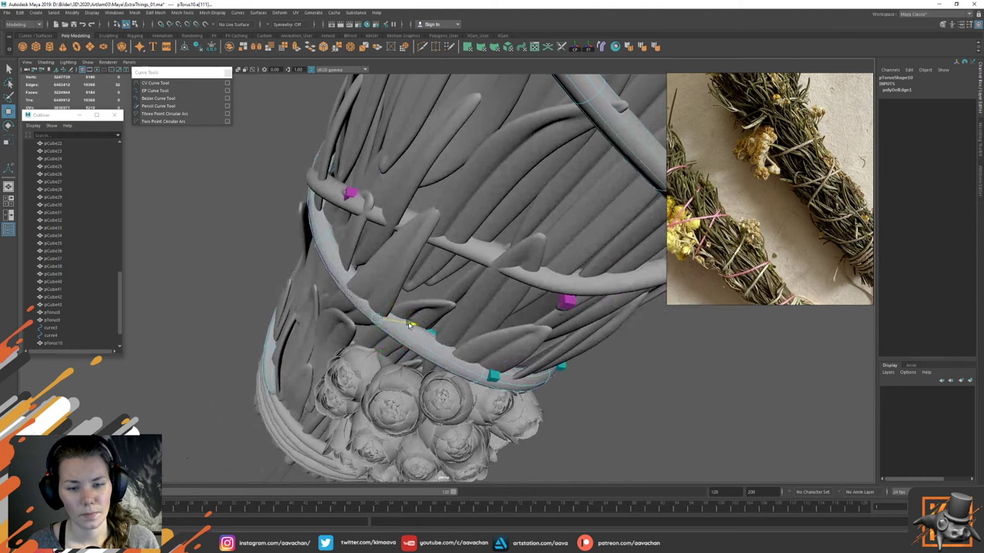
Step: Select all faces of the group12 leaf that pokes through the string above the flower cluster and isolate that leaf
right_click_drag(386, 277, 394, 246)
left_click(394, 269)
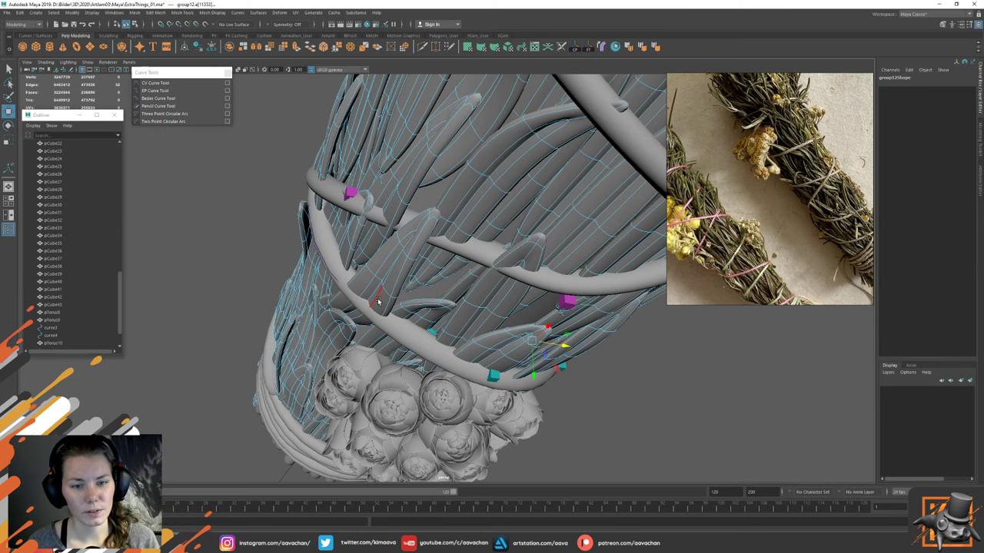
left_click_drag(377, 311, 376, 262, "alt")
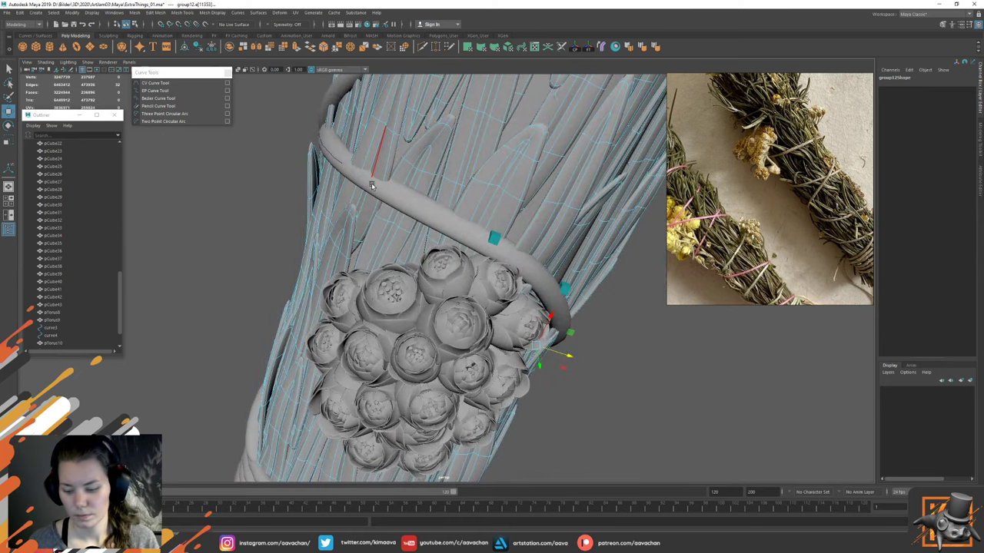
key("F11")
double_click(382, 156)
key("ctrl+1")
right_click(382, 156, "ctrl")
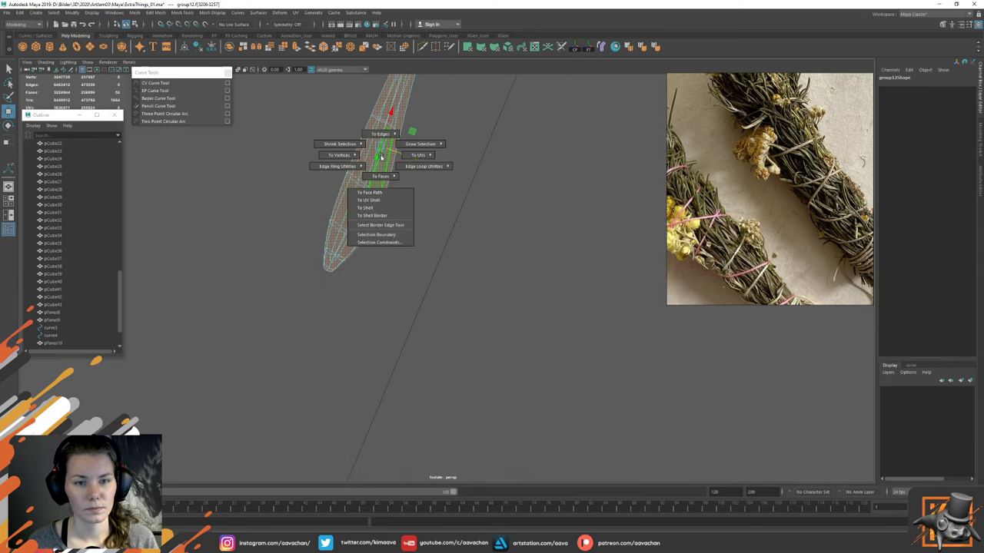
Step: Select an edge loop across the isolated leaf, show the whole bundle again, and move the loop beneath the string
double_click(362, 187)
right_click_drag(362, 185, 361, 164)
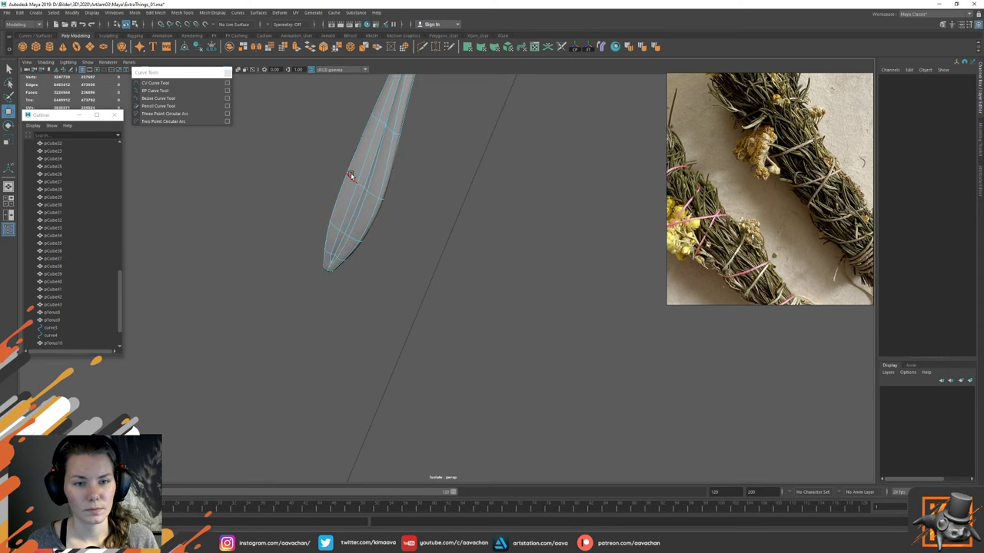
double_click(351, 176)
key("ctrl+1")
left_click_drag(397, 172, 395, 186, "alt")
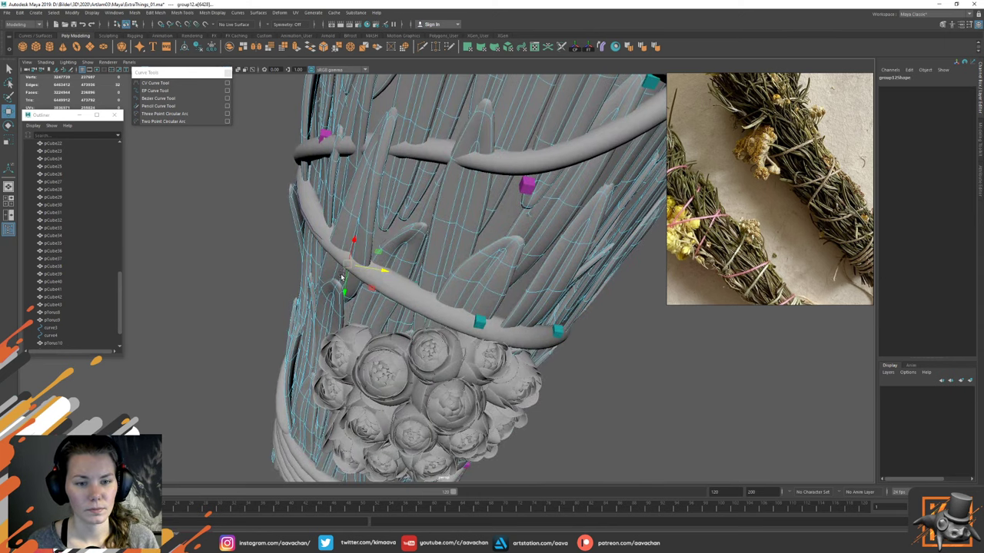
left_click_drag(346, 280, 369, 259)
left_click_drag(313, 245, 359, 231, "alt")
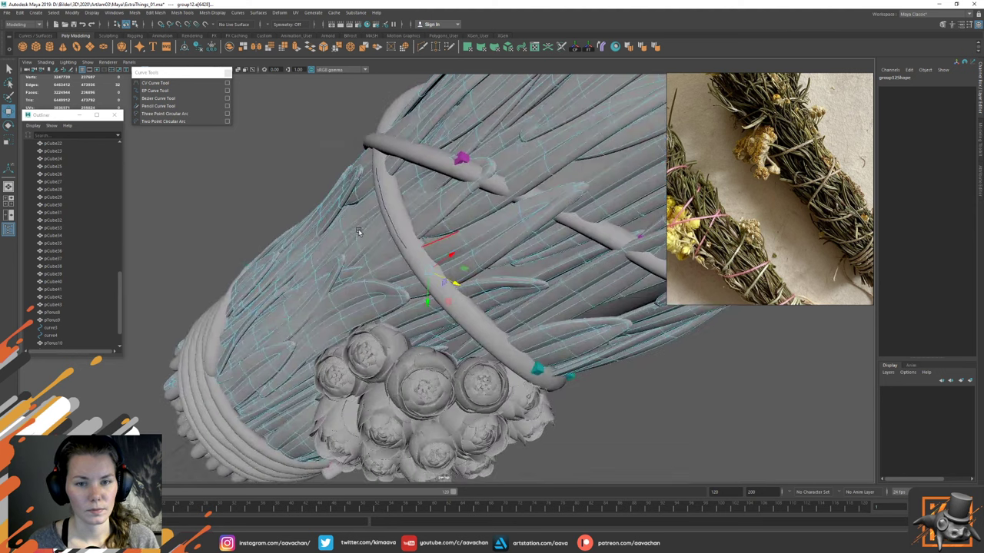
Step: Isolate the leaf where the two strings cross, select an edge loop across it, and adjust the loop with the full bundle shown
left_click_drag(428, 200, 392, 258, "alt")
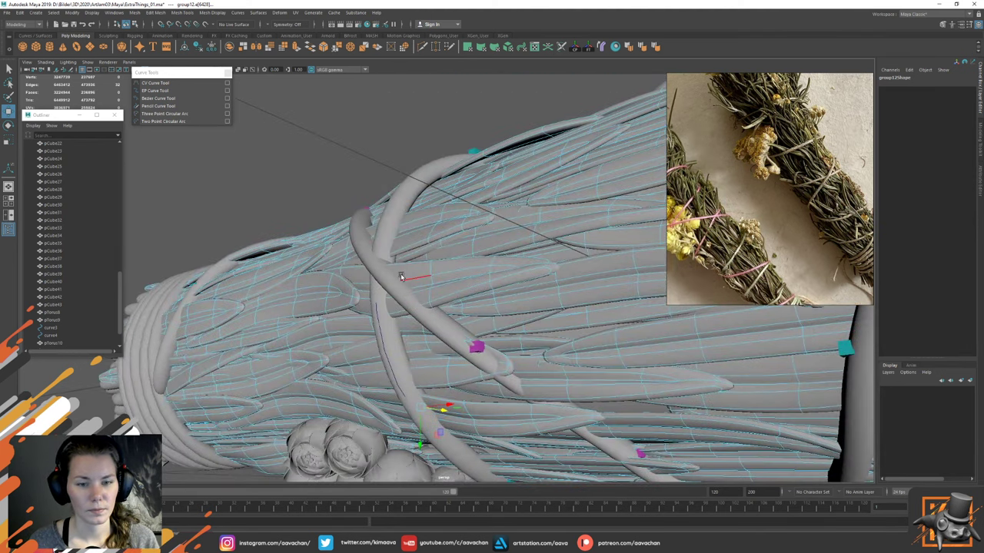
double_click(418, 269)
key("ctrl+1")
right_click_drag(418, 269, 417, 246)
double_click(379, 273)
key("ctrl+1")
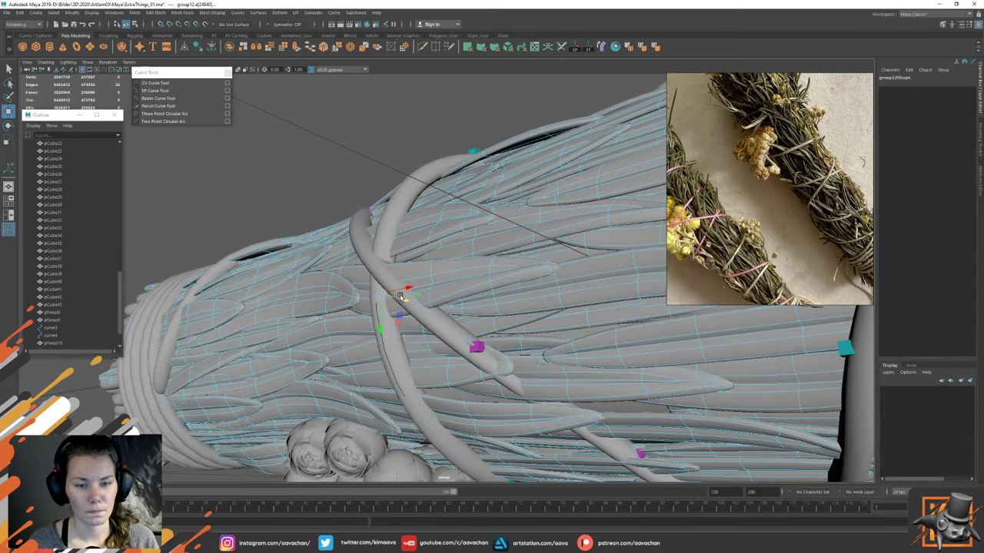
key("e")
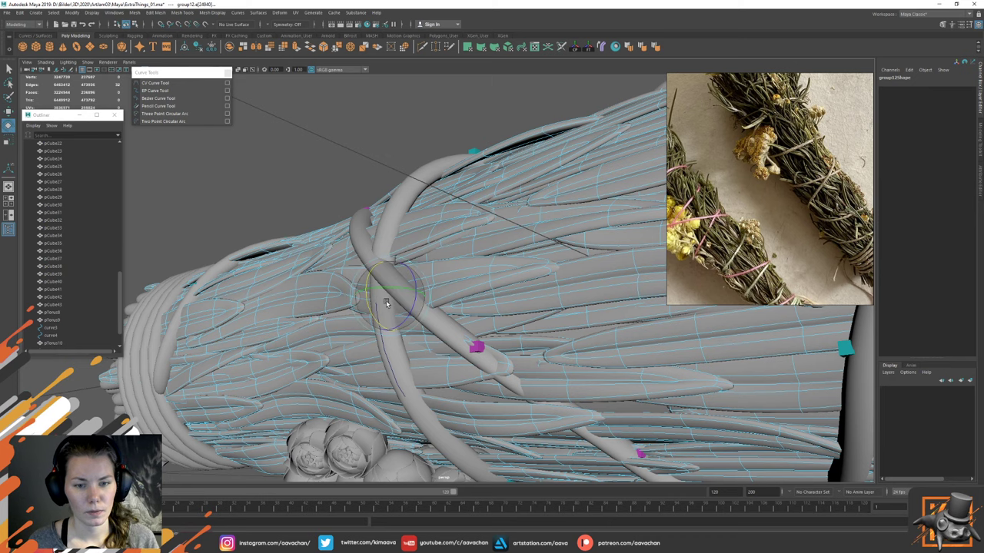
Step: Select all faces of the short leaf beside the string crossing and isolate it
left_click_drag(370, 308, 401, 296, "alt")
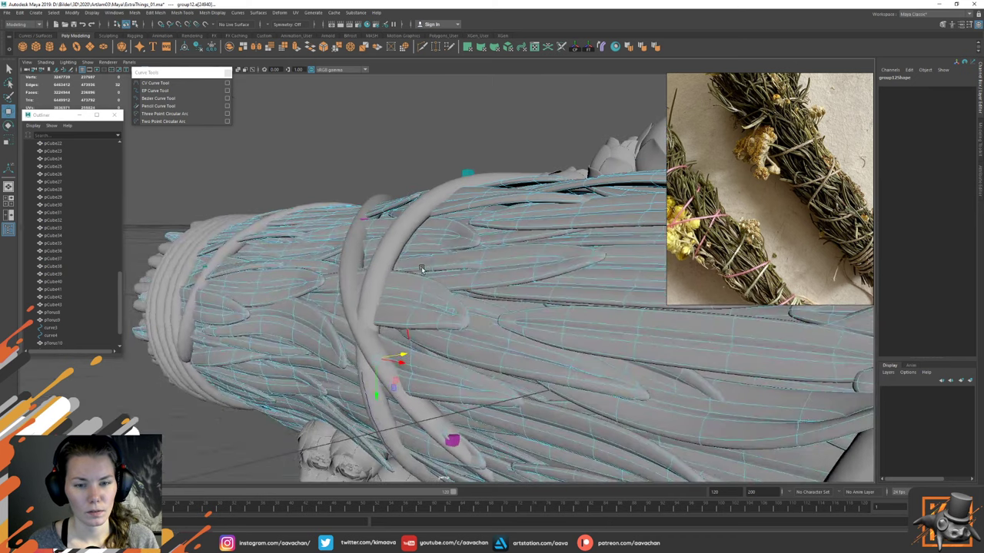
right_click(400, 296)
mouse_move(401, 297)
right_mouse_down()
mouse_move(435, 279)
mouse_move(407, 305)
right_mouse_up()
double_click(407, 280)
key("ctrl+1")
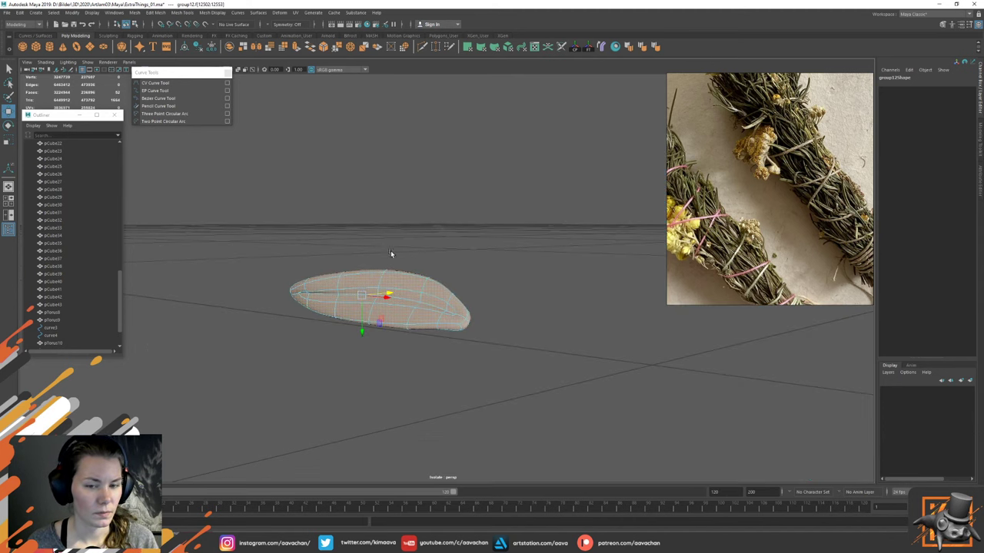
Step: Select an edge loop across the isolated short leaf, show the full bundle, and rotate and move the loop to tuck it under the string
double_click(379, 278)
key("ctrl+1")
left_click_drag(438, 285, 380, 292, "alt")
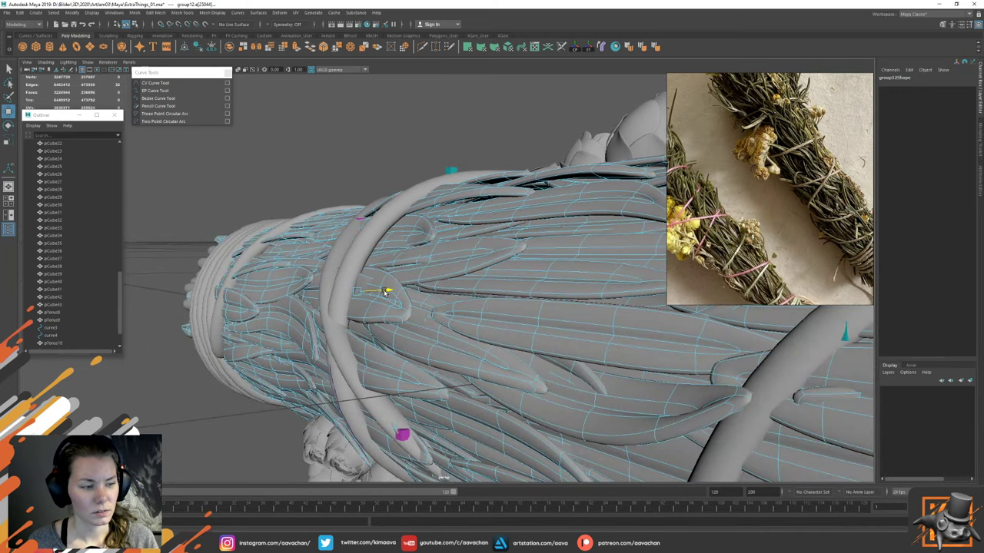
key("ctrl+z")
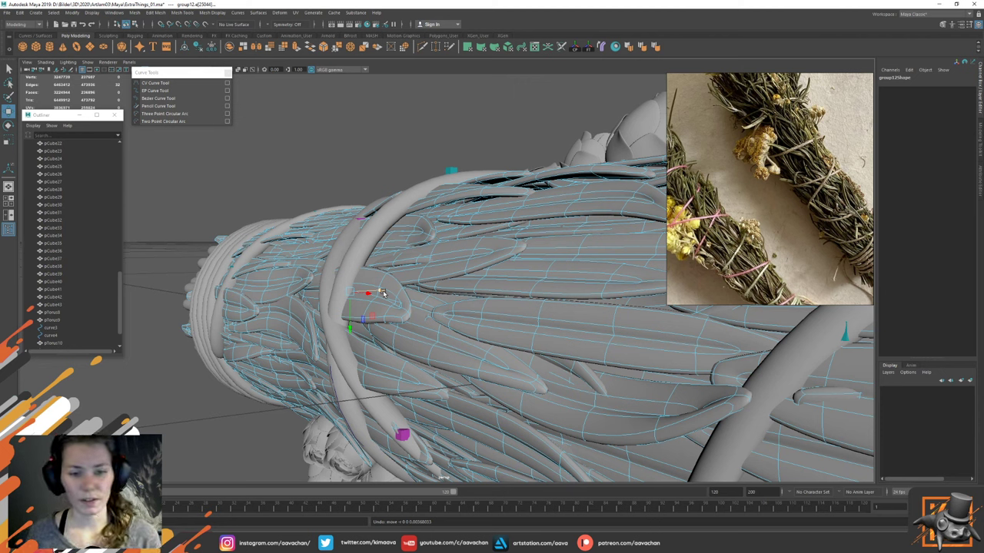
key("e")
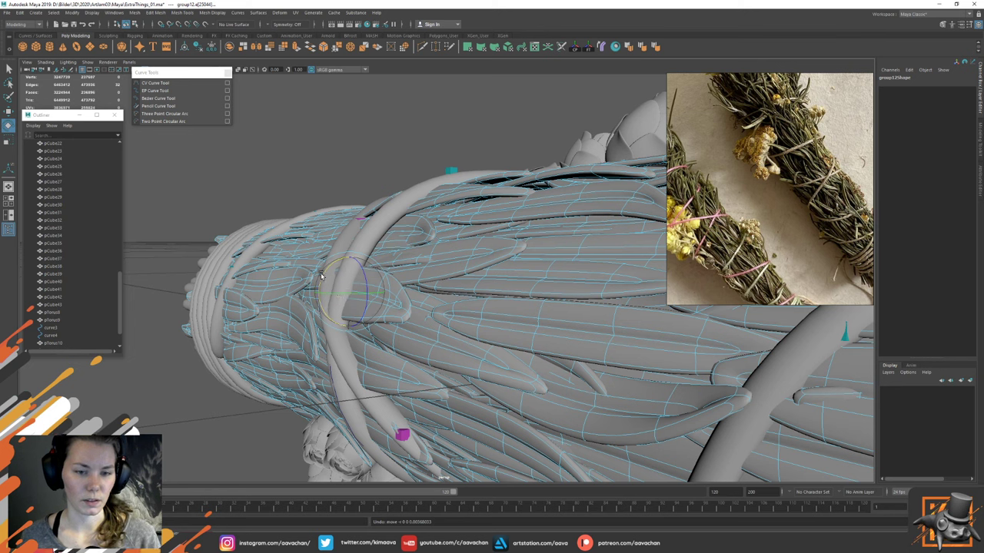
key("w")
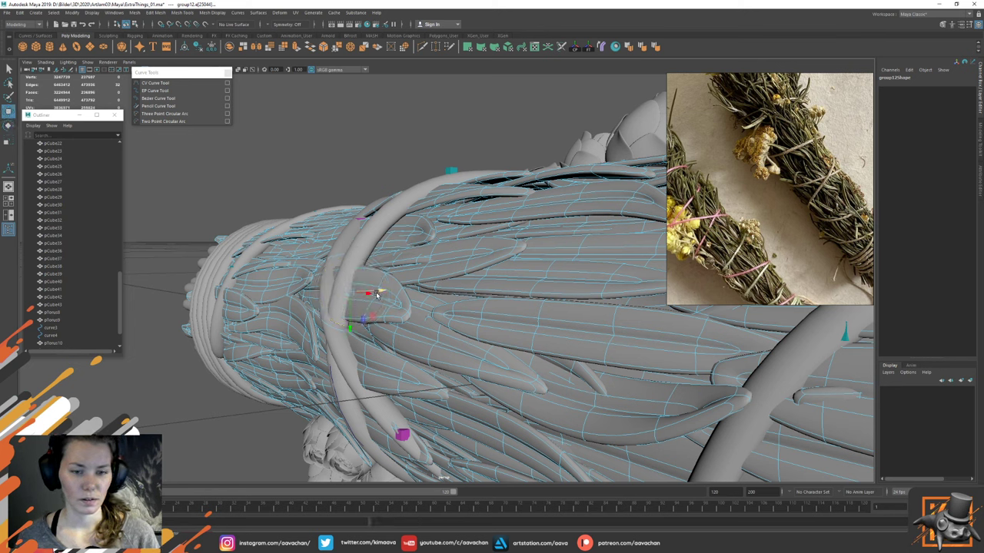
key("e")
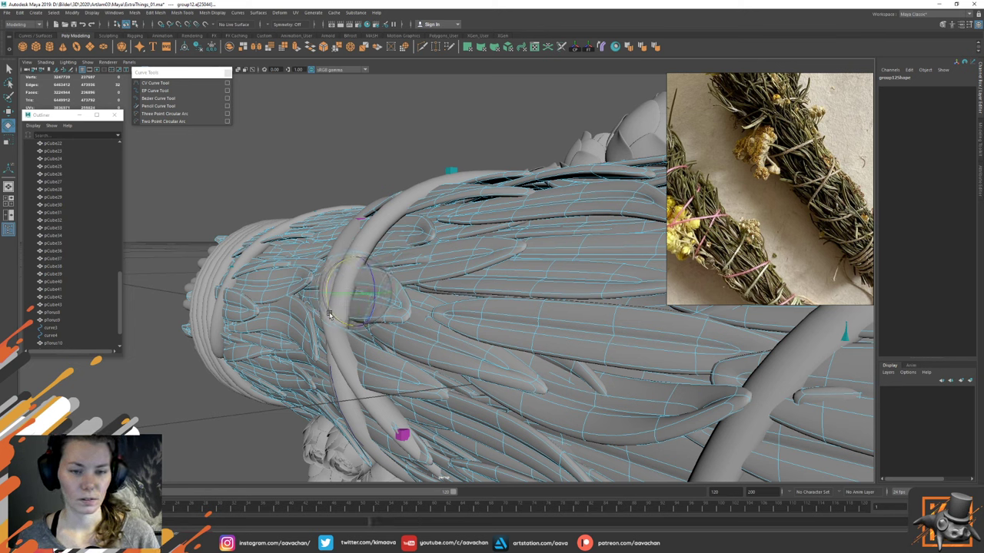
key("w")
left_click_drag(429, 310, 439, 315, "alt")
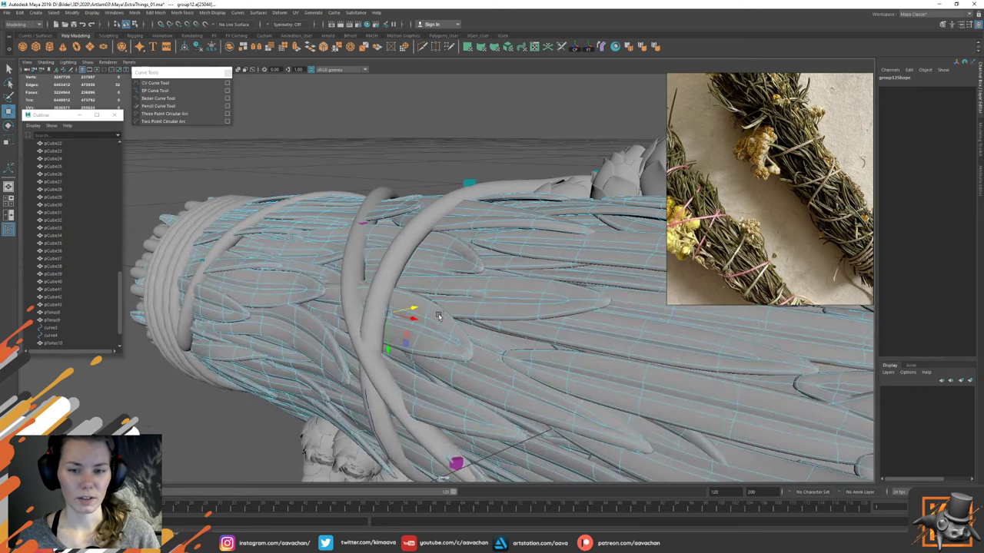
Step: Return group12 to object mode and clear the selection
mouse_move(459, 288)
right_mouse_down()
mouse_move(460, 310)
mouse_move(498, 263)
right_mouse_up()
left_click(479, 336)
left_click(445, 317)
left_click(454, 136)
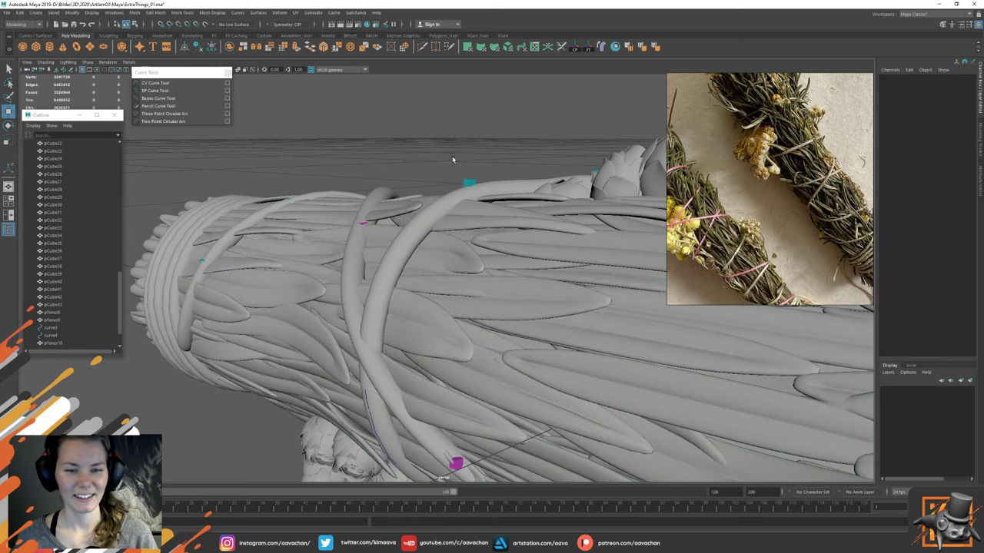
Step: Select group12 again in face mode and isolate the leaf beside the crossing strings
left_click(397, 327)
left_click_drag(429, 315, 383, 306, "alt")
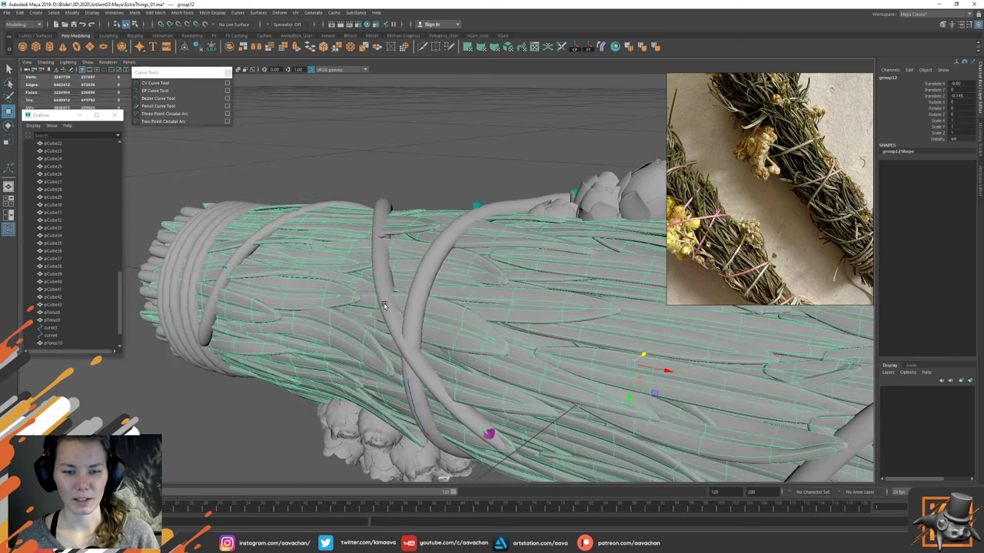
right_click_drag(446, 310, 448, 328)
double_click(498, 337)
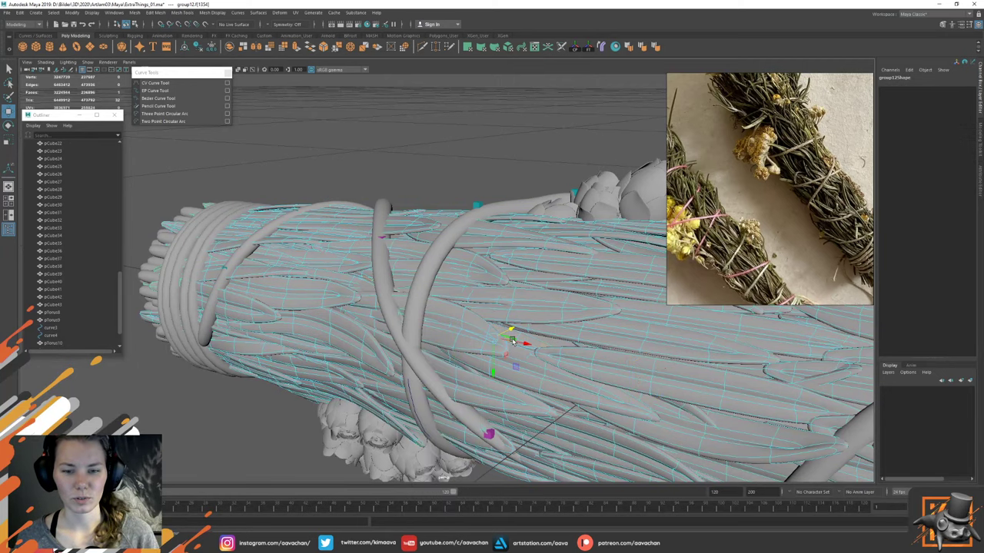
left_click_drag(497, 338, 442, 325, "alt")
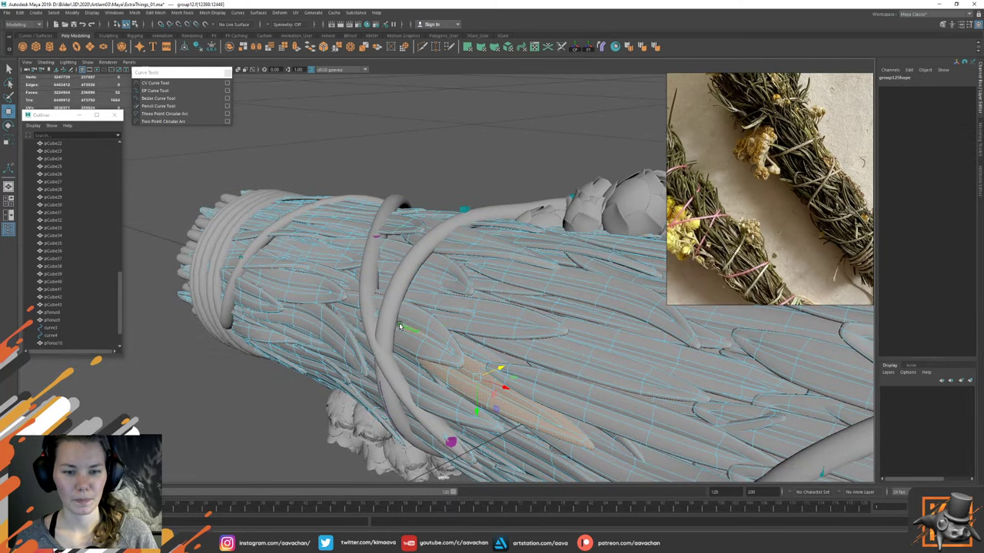
key("ctrl+1")
Step: Select the isolated leaf's vertices near the string, show the full bundle, and move them to fit against the string
right_click_drag(457, 286, 420, 286)
left_click_drag(344, 267, 428, 391)
key("ctrl+1")
left_click_drag(424, 332, 428, 331)
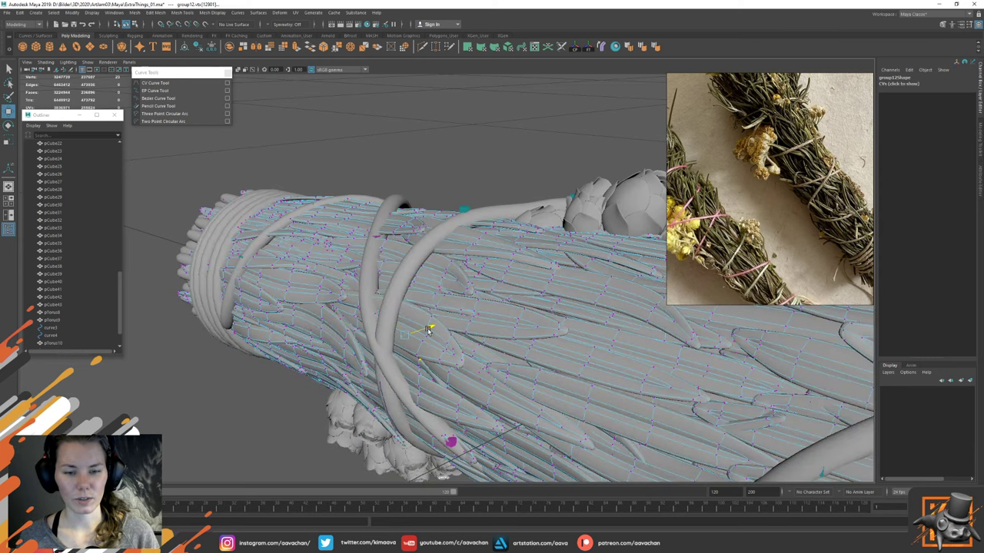
Step: Isolate the next group12 leaf beside the crossing strings and select the vertices at its end near the string
right_click_drag(440, 312, 501, 251)
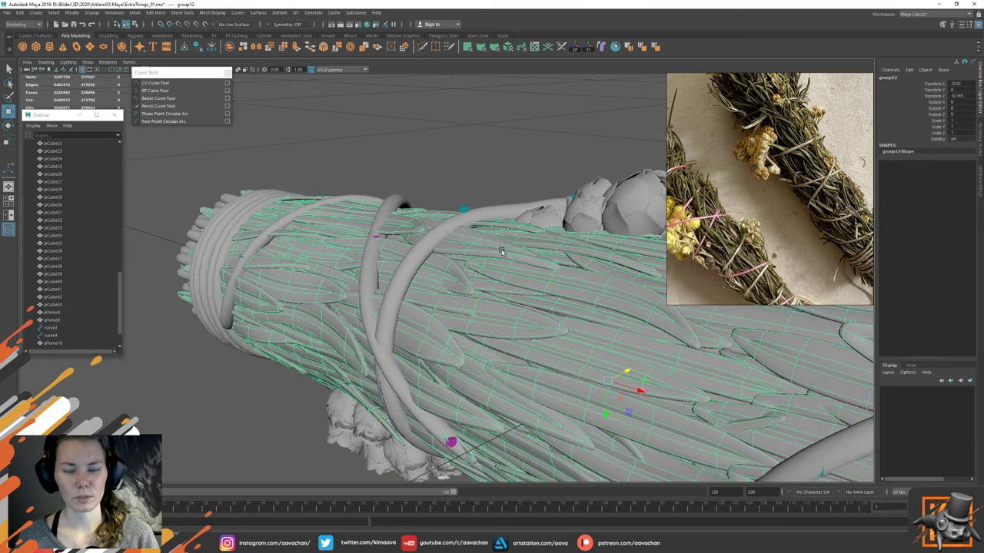
left_click_drag(421, 309, 432, 311, "alt")
right_click_drag(409, 313, 367, 315)
double_click(409, 317)
key("ctrl+1")
left_click_drag(358, 285, 404, 371)
Step: Show the full bundle, rotate and move the selected leaf vertices against the string, and return group12 to object mode with nothing selected
key("ctrl+1")
key("e")
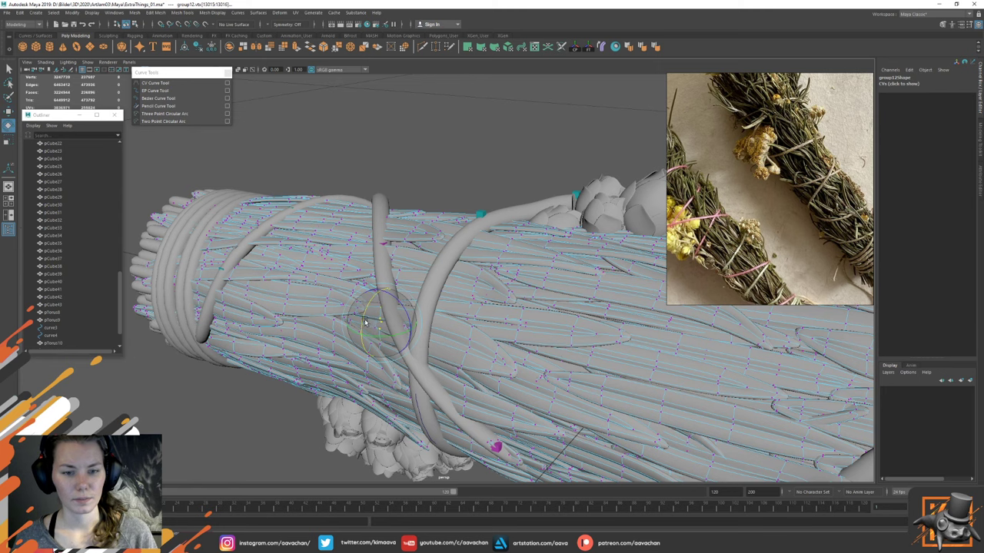
key("w")
left_click_drag(366, 323, 392, 311, "alt")
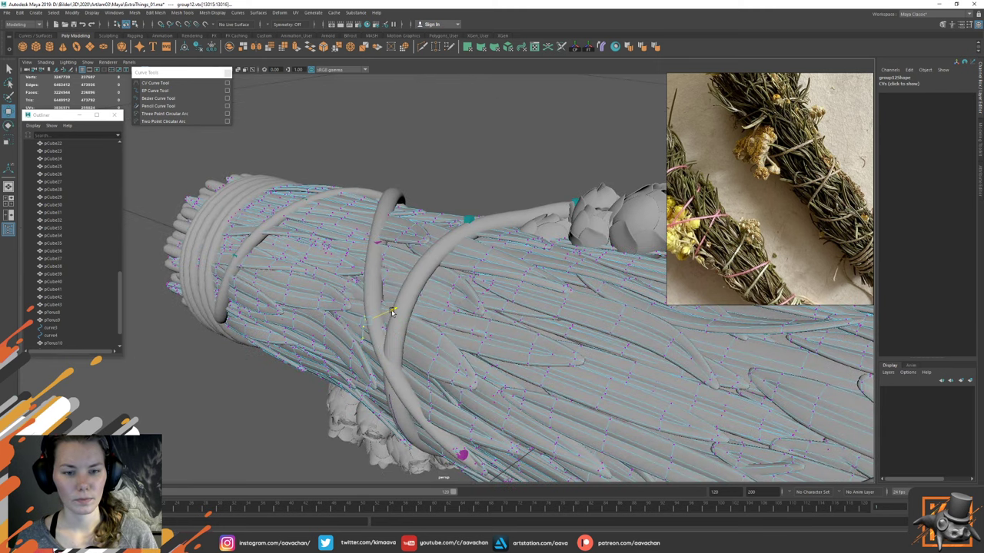
right_click_drag(394, 299, 458, 160)
left_click(459, 161)
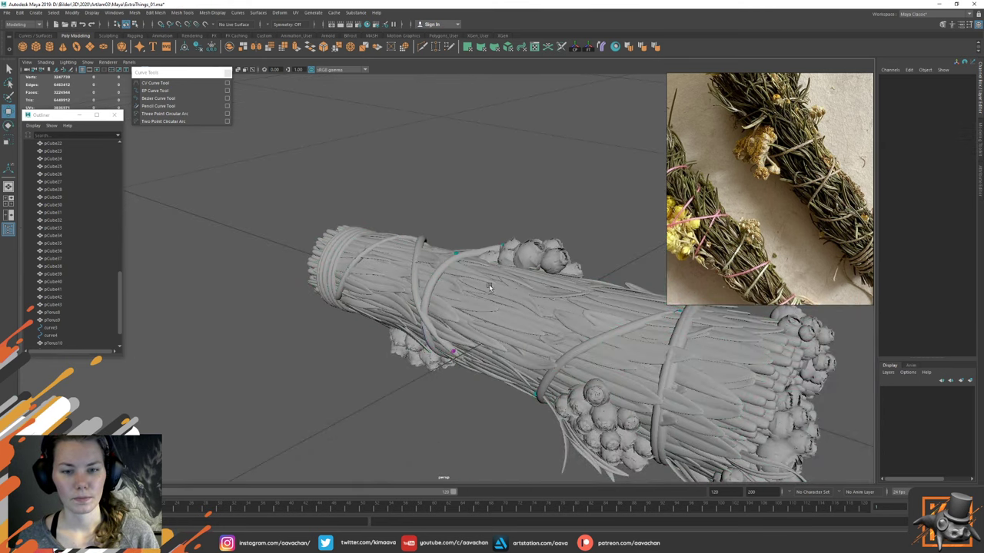
Step: Examine the sagestick_yellow leaf mesh in isolation and compare it with the full bundle from several angles
left_click_drag(488, 285, 457, 258, "alt")
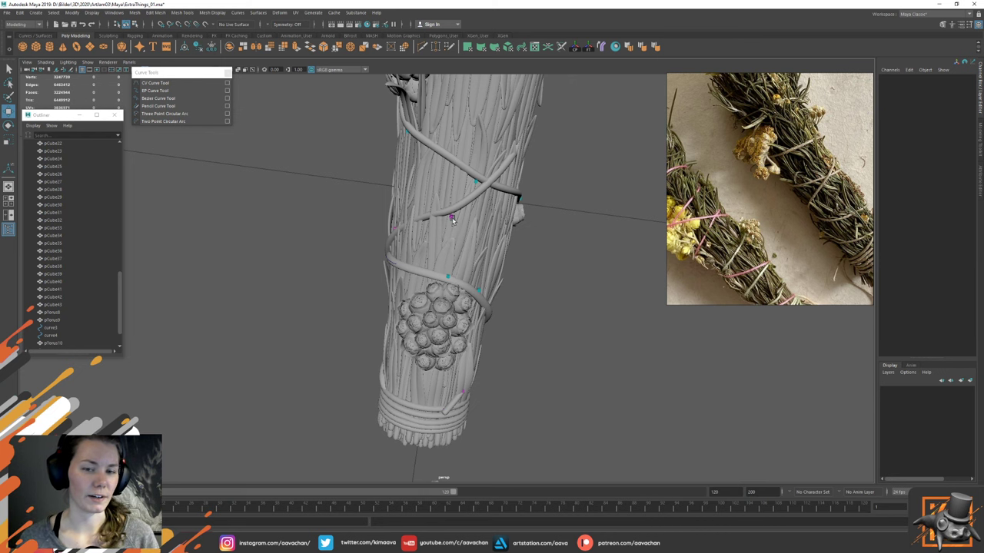
middle_click_drag(461, 199, 455, 277, "alt")
left_click(468, 171)
right_click_drag(501, 280, 500, 271, "alt")
left_click_drag(500, 270, 526, 234, "alt")
key("ctrl+1")
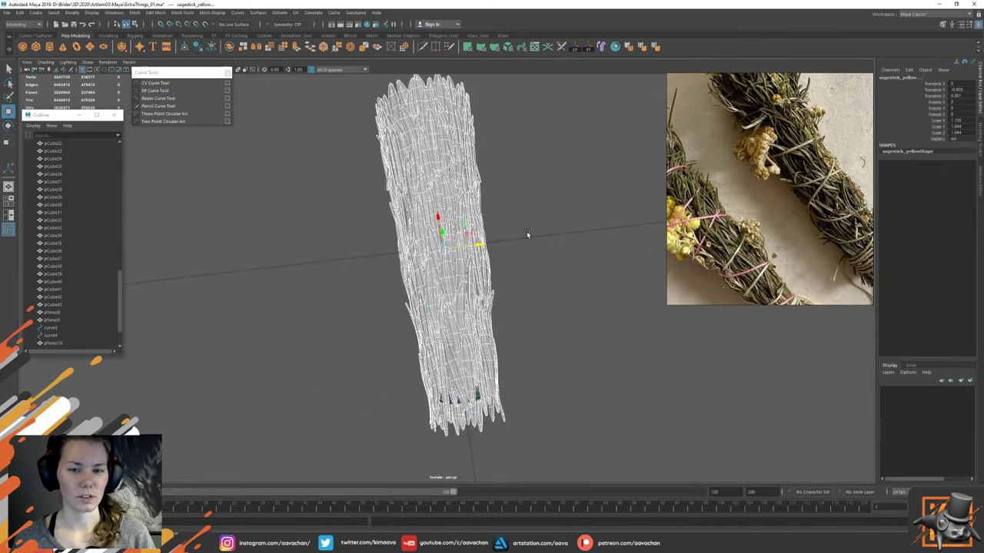
key("ctrl+1")
key("ctrl+1")
left_click_drag(529, 285, 389, 158, "alt")
left_click_drag(362, 195, 453, 191, "alt")
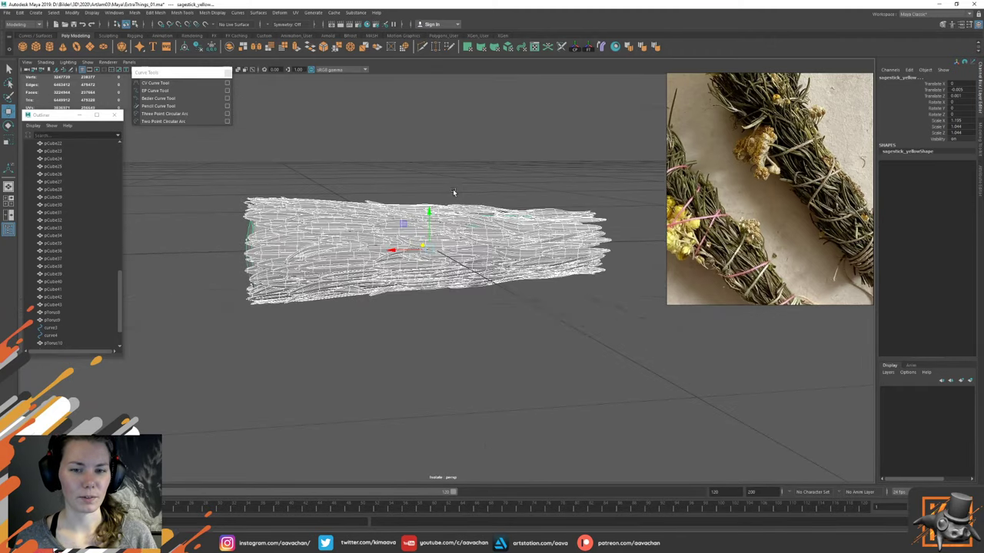
mouse_move(444, 228)
left_mouse_down("alt")
mouse_move(477, 207)
mouse_move(441, 219)
left_mouse_up("alt")
key("ctrl+1")
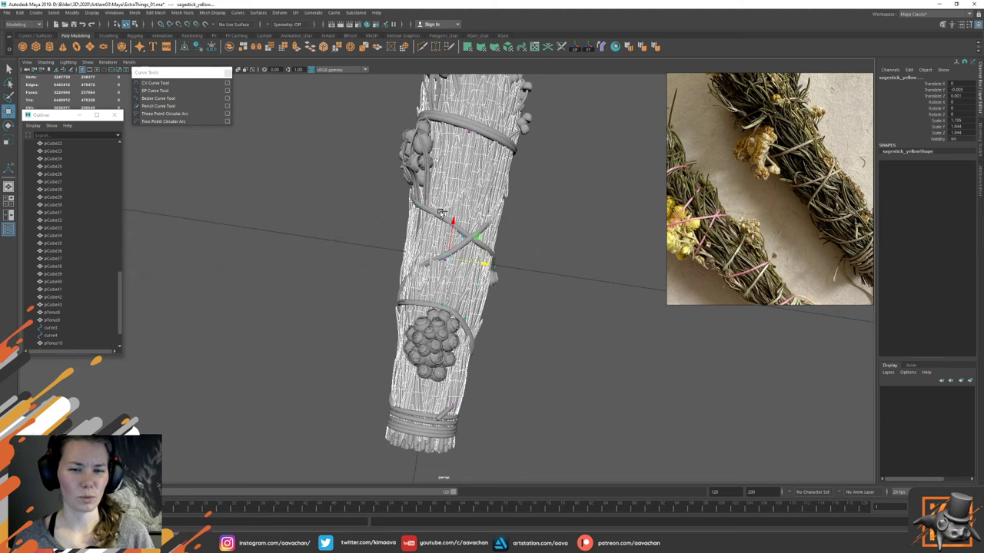
left_click(382, 255)
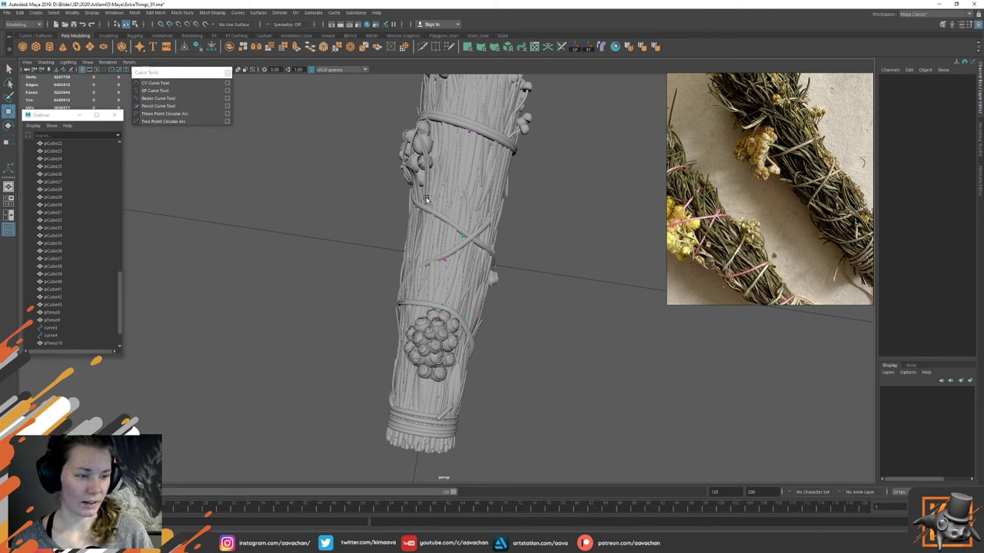
Step: Examine the group12 leaves against the crossing strings and flower clusters from several sides of the bundle
right_click_drag(459, 197, 547, 250, "alt")
scroll(547, 250, "up", 2)
left_click(440, 219)
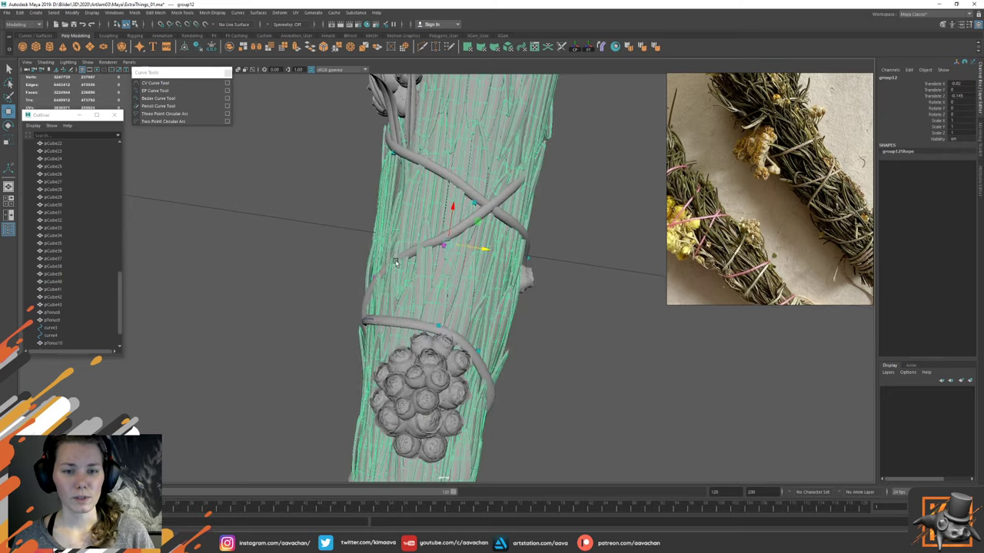
scroll(476, 299, "up", 3)
mouse_move(517, 290)
left_mouse_down("alt")
mouse_move(471, 317)
mouse_move(512, 287)
left_mouse_up("alt")
scroll(469, 312, "up", 2)
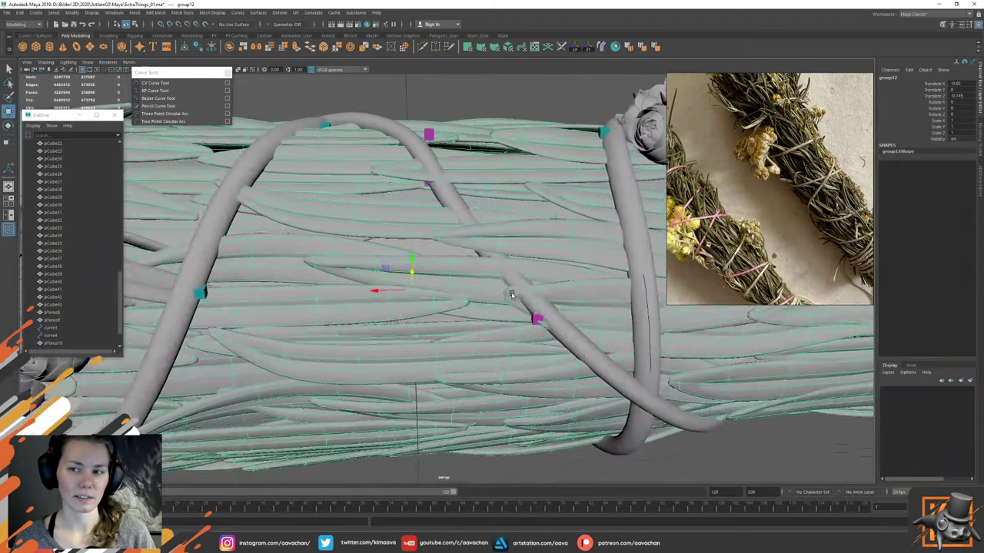
right_click_drag(512, 287, 431, 244, "alt")
left_click_drag(431, 244, 354, 195, "alt")
left_click(455, 217)
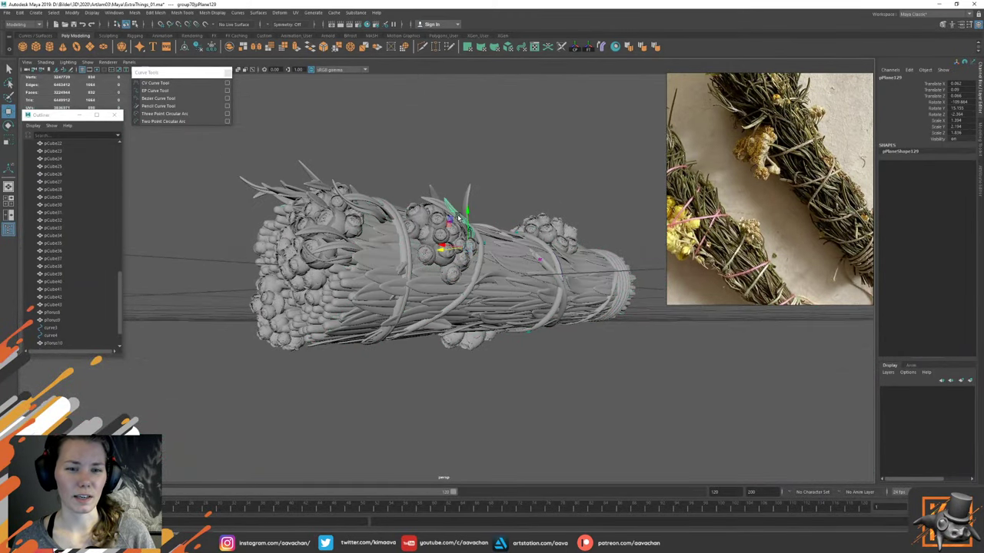
left_click_drag(421, 222, 400, 252, "alt")
left_click(376, 244)
left_click(466, 274)
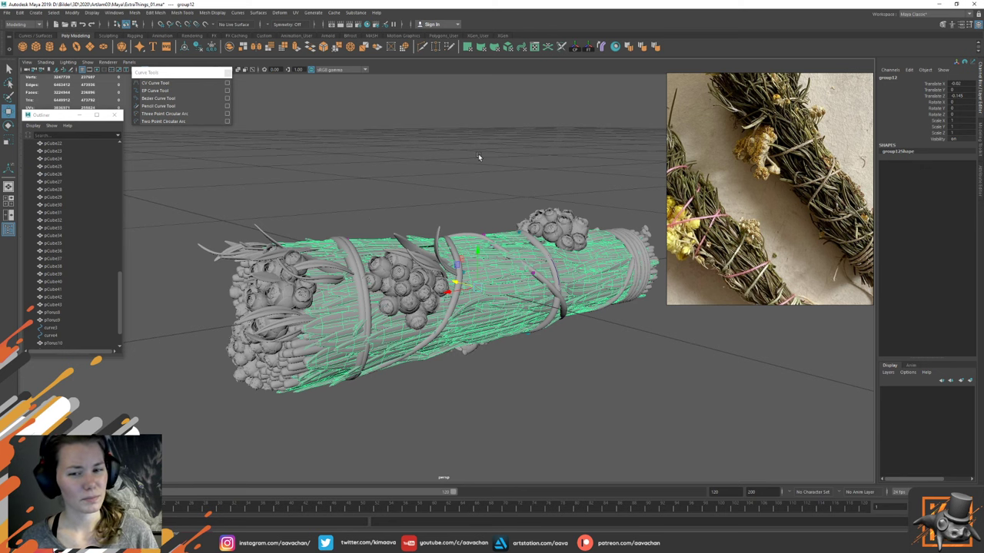
left_click_drag(478, 154, 350, 271, "alt")
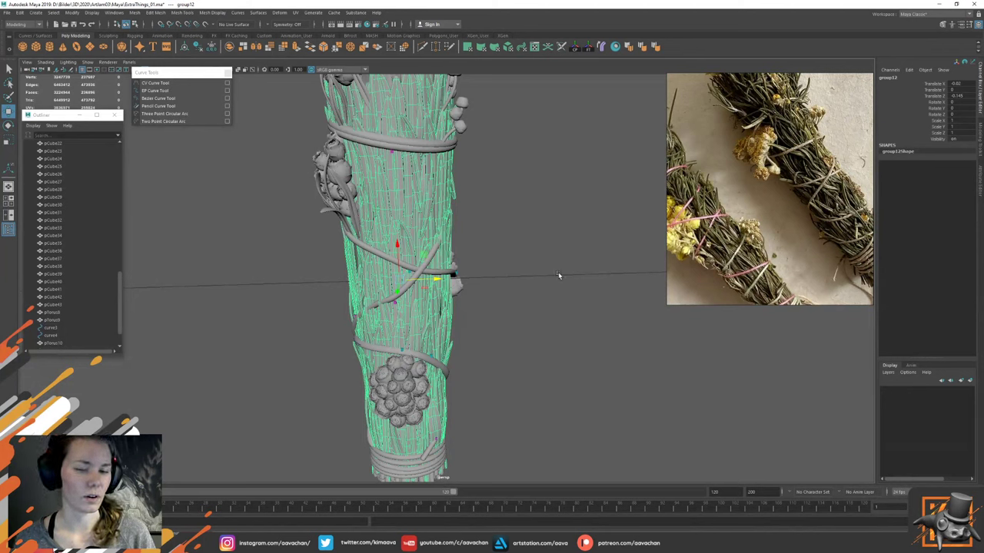
left_click_drag(482, 307, 491, 359, "alt")
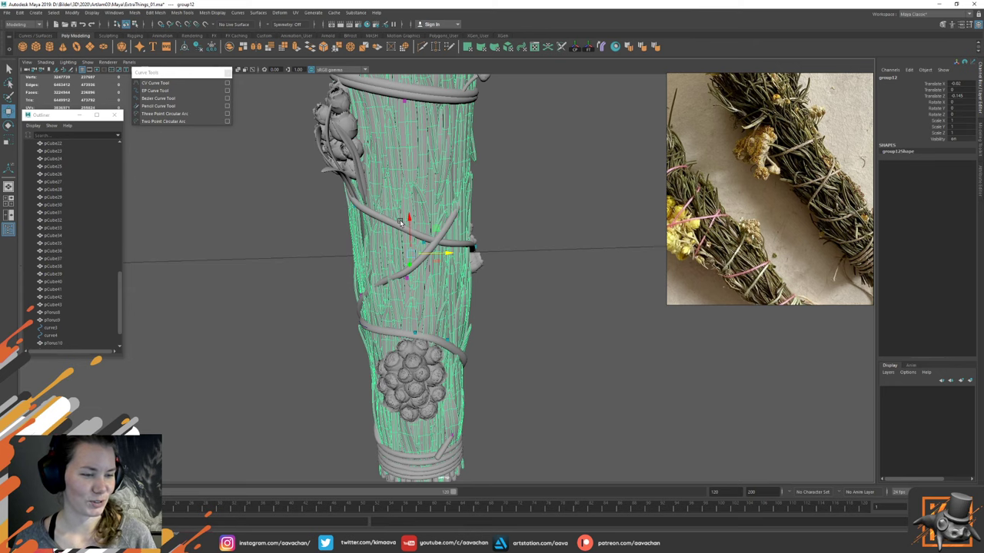
Step: Inspect where the string sinks into the leaves mid-bundle, isolating group12 to view its leaves alone
left_click(512, 265)
middle_click_drag(441, 273, 499, 253, "alt")
right_click_drag(499, 253, 544, 338, "alt")
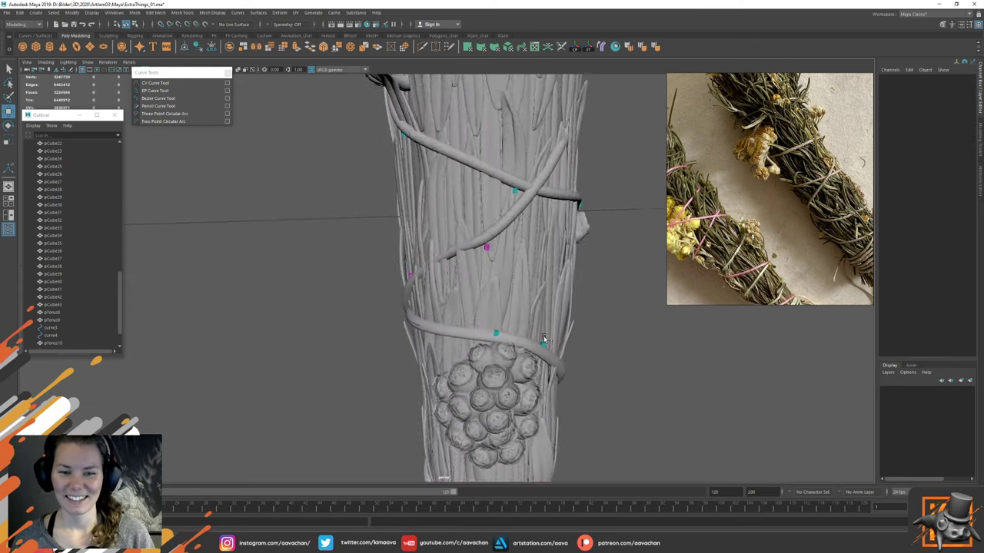
scroll(543, 338, "up", 3)
left_click(460, 270)
left_click_drag(514, 259, 429, 245, "alt")
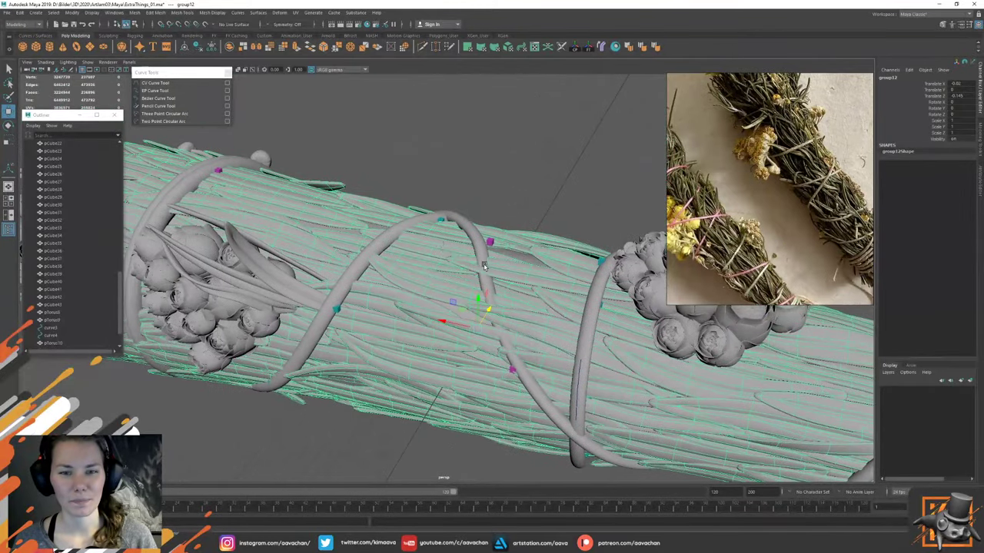
scroll(476, 265, "up", 3)
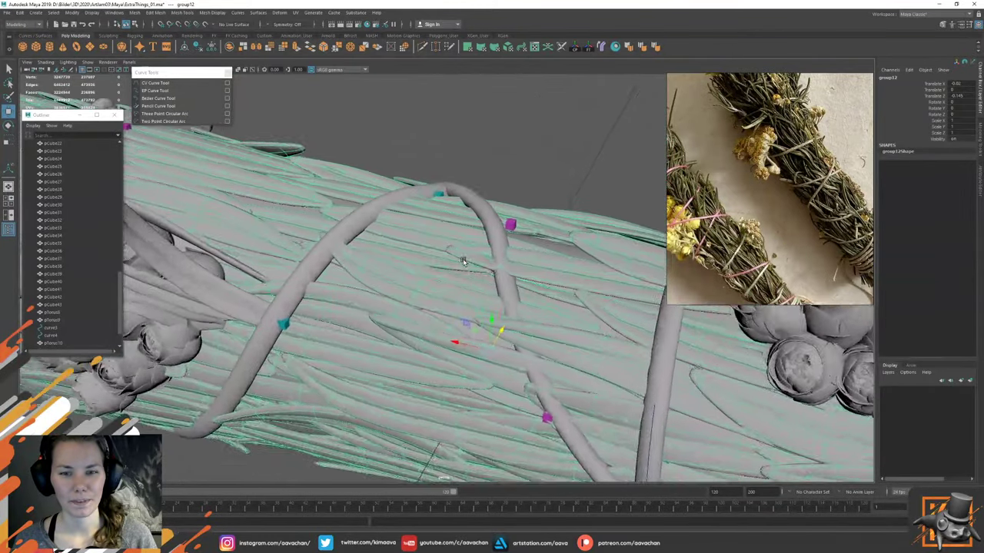
scroll(464, 262, "up", 1)
left_click_drag(531, 250, 540, 247, "alt")
key("ctrl+1")
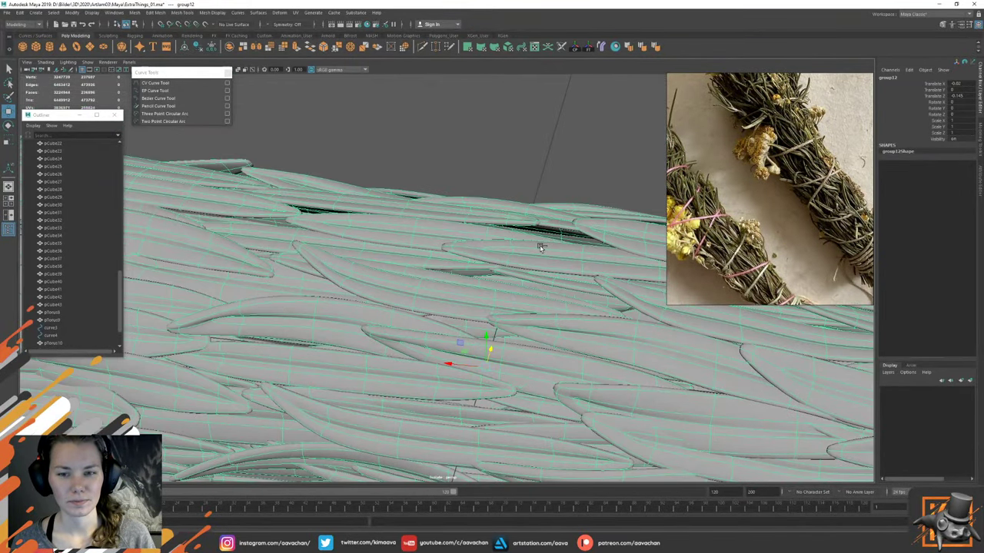
Step: Show the full bundle with nothing selected and save the ExtraThings_01 scene
scroll(541, 254, "down", 6)
left_click(522, 223)
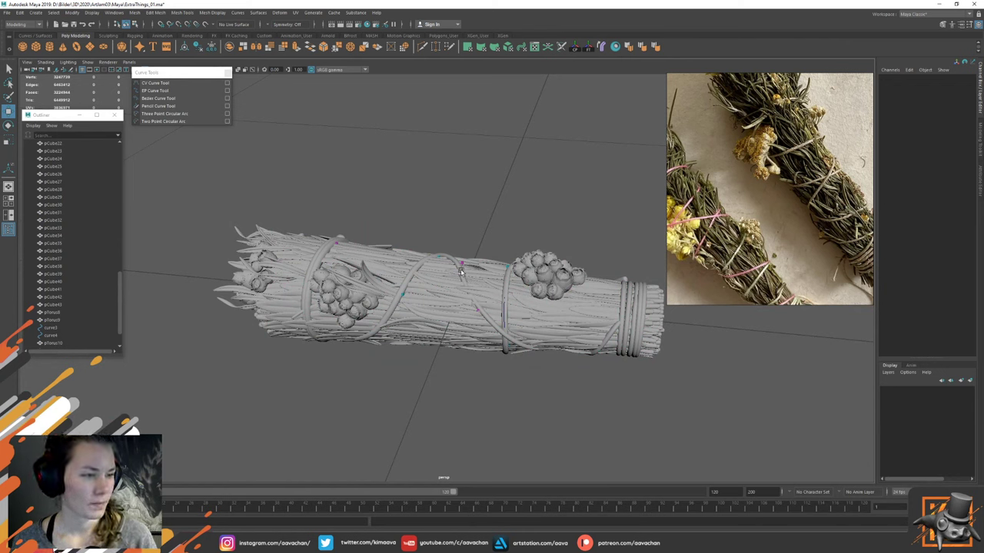
key("q")
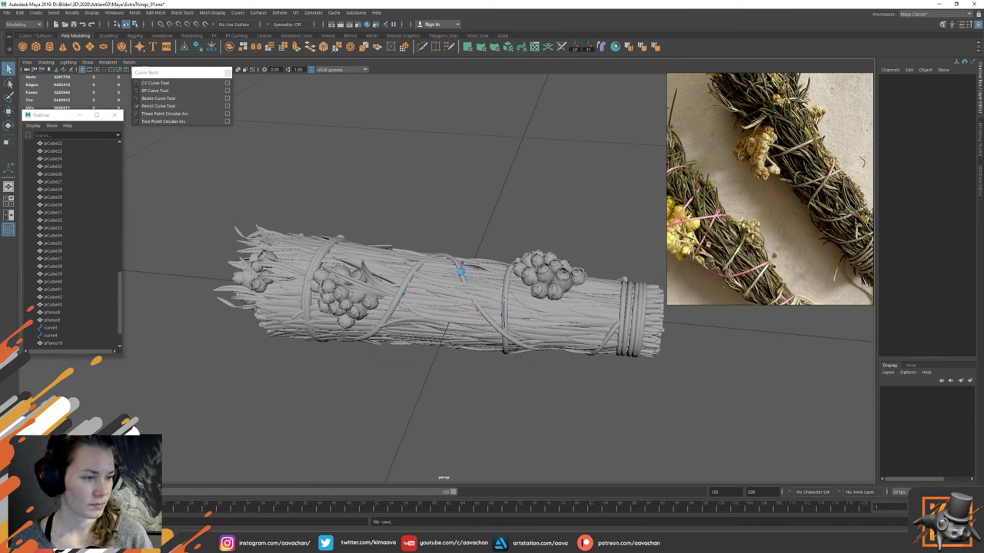
key("w")
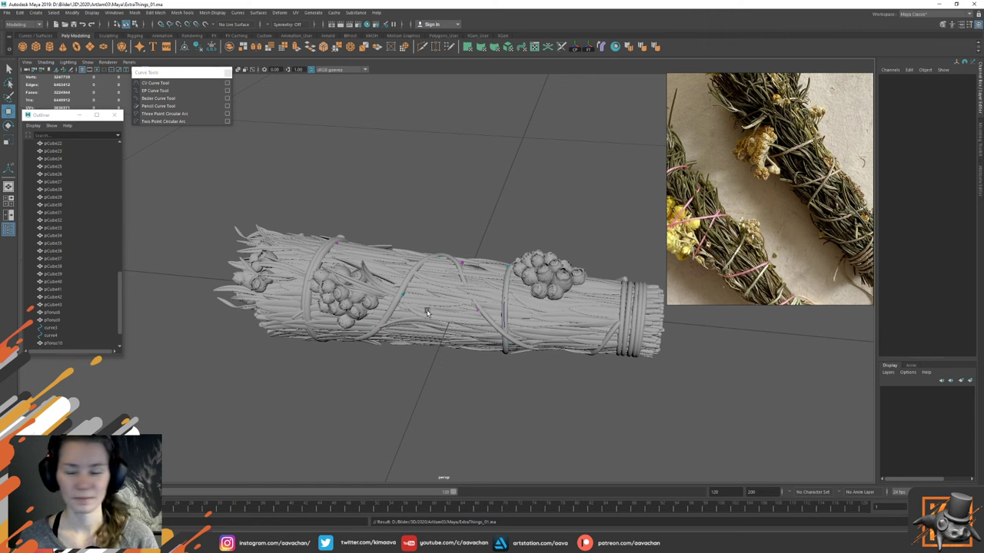
Step: Select group12 in edge mode beside the pTorus10 string at the bundle's tied end
scroll(461, 311, "up", 4)
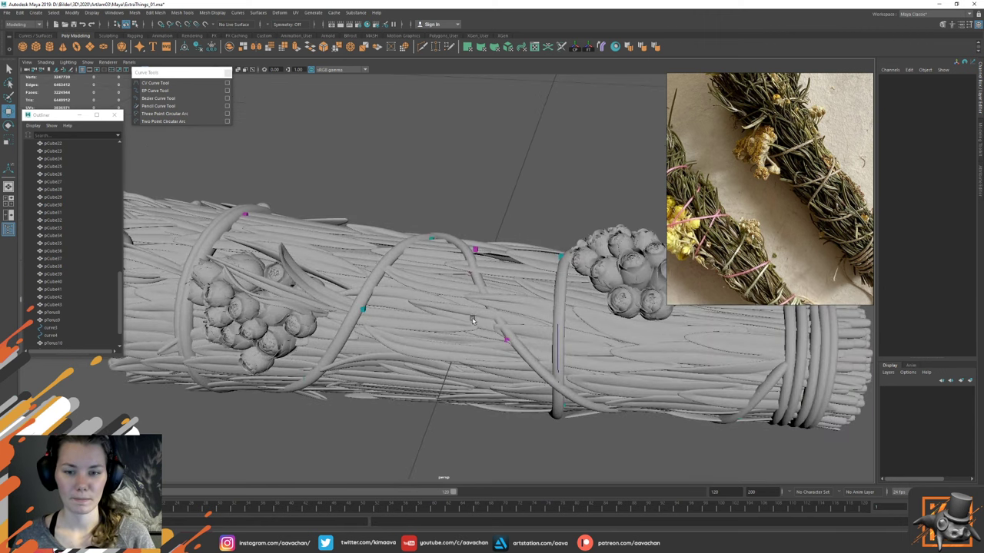
left_click_drag(472, 320, 503, 317, "alt")
right_click_drag(503, 317, 552, 346, "alt")
middle_click_drag(552, 345, 506, 336, "alt")
left_click(502, 301)
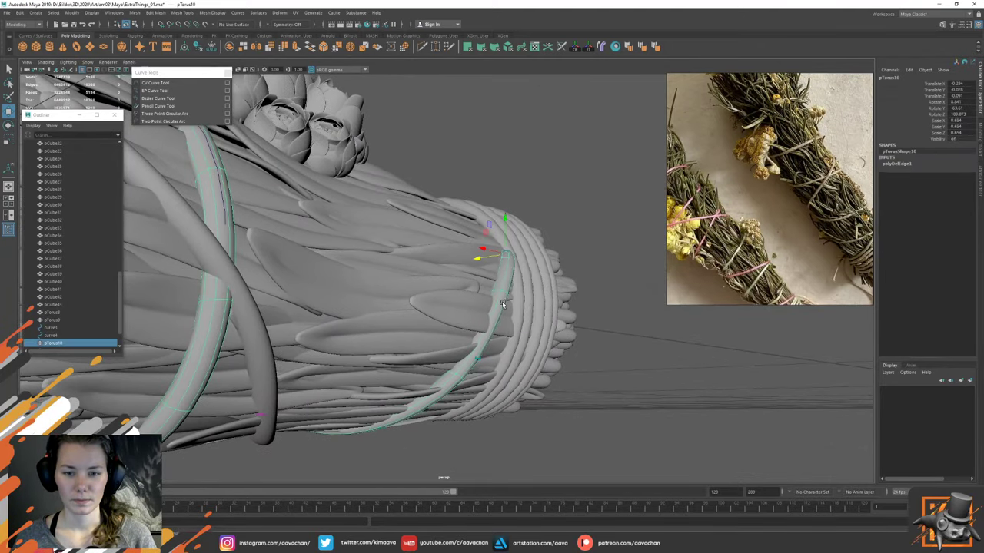
right_click(502, 296)
left_click(482, 301)
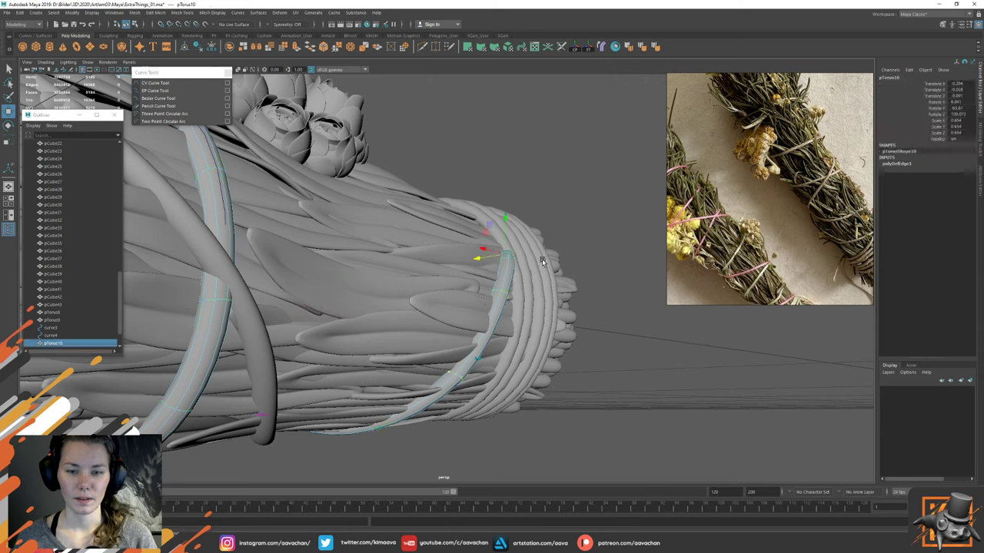
right_click_drag(482, 301, 465, 259)
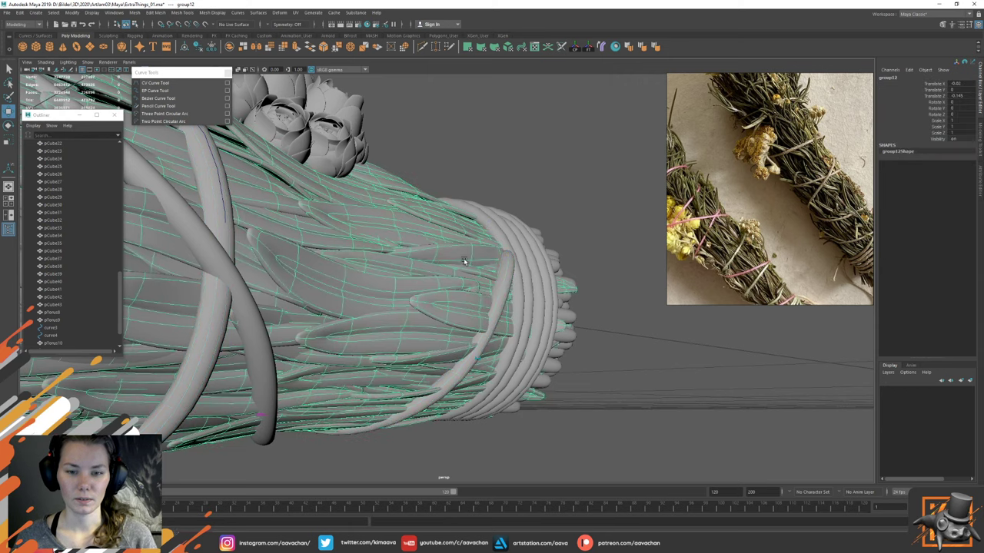
Step: Select an edge loop on the leaf poking through the string near the tied end, and move and rotate it under the string
left_click(479, 302)
double_click(478, 302)
left_click_drag(455, 315, 450, 318)
key("e")
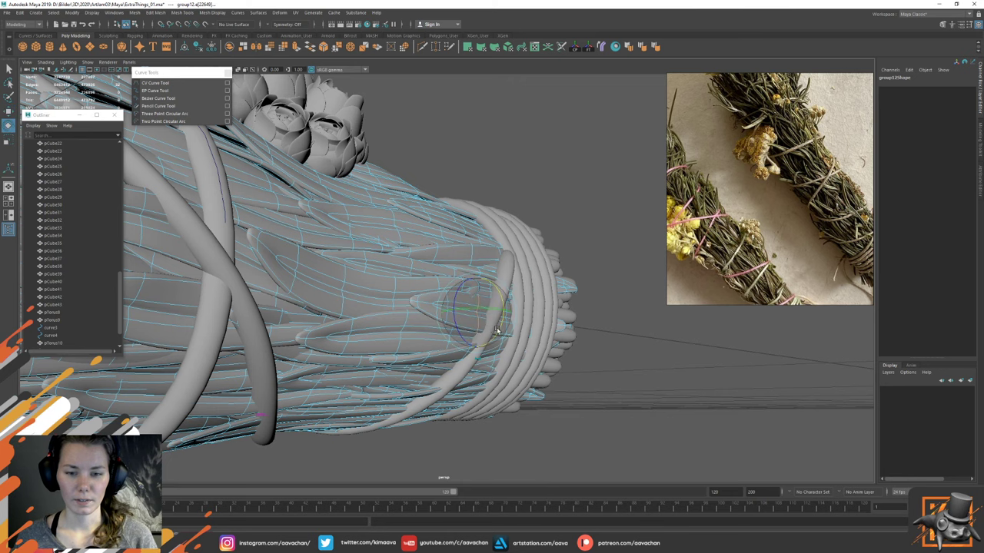
key("w")
Step: Rotate and move another leaf edge loop near the tied end so the leaf fits beneath the string
mouse_move(498, 338)
left_mouse_down("alt")
mouse_move(470, 358)
mouse_move(535, 337)
mouse_move(491, 350)
left_mouse_up("alt")
key("e")
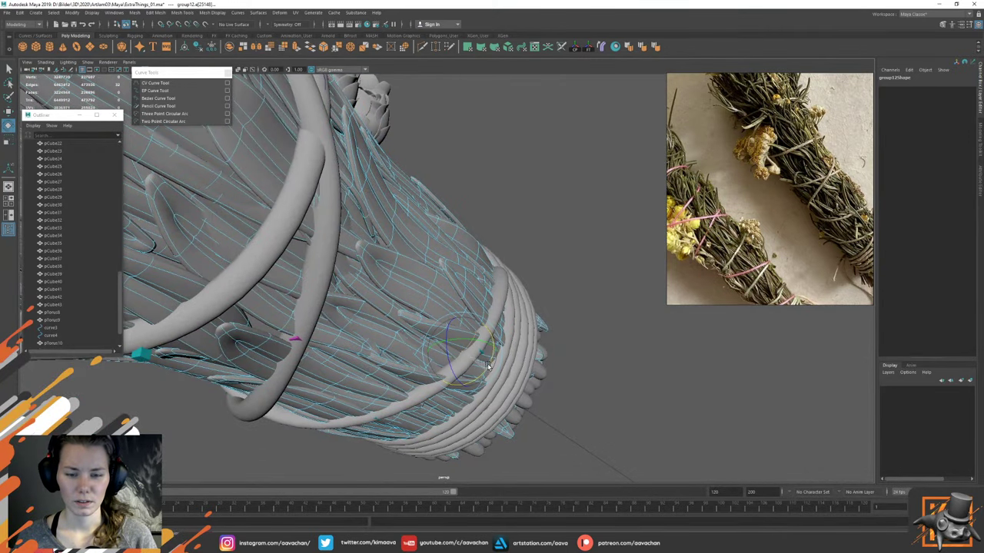
key("w")
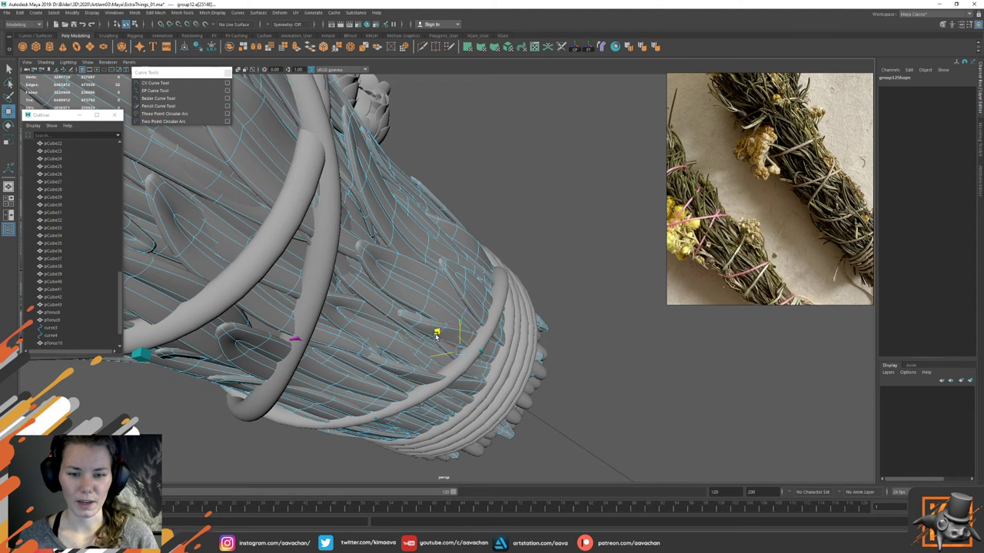
left_click_drag(538, 331, 503, 316, "alt")
Step: Select all faces of the leaf crossing under the string near the tied end and isolate it
right_click_drag(431, 331, 432, 352)
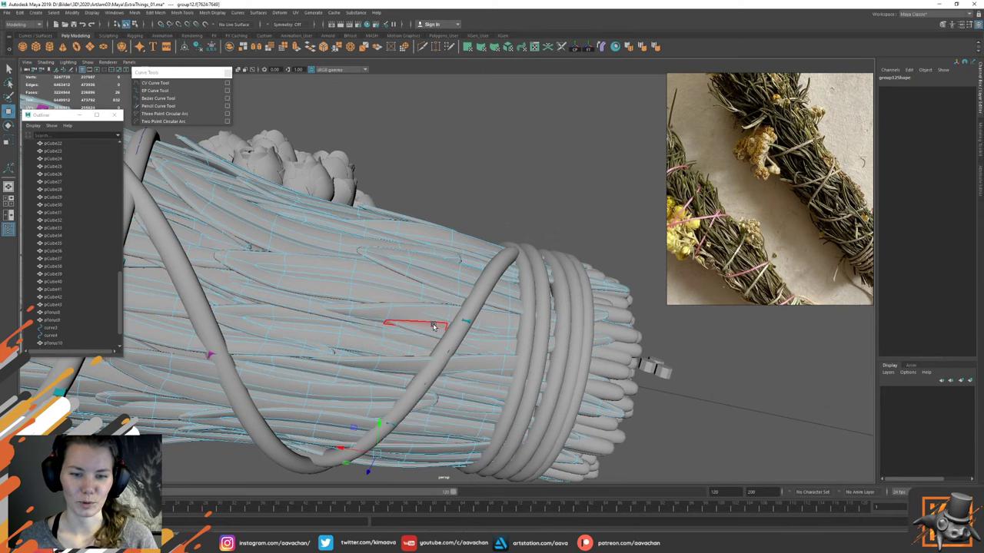
double_click(436, 328)
left_click_drag(504, 334, 494, 315, "alt")
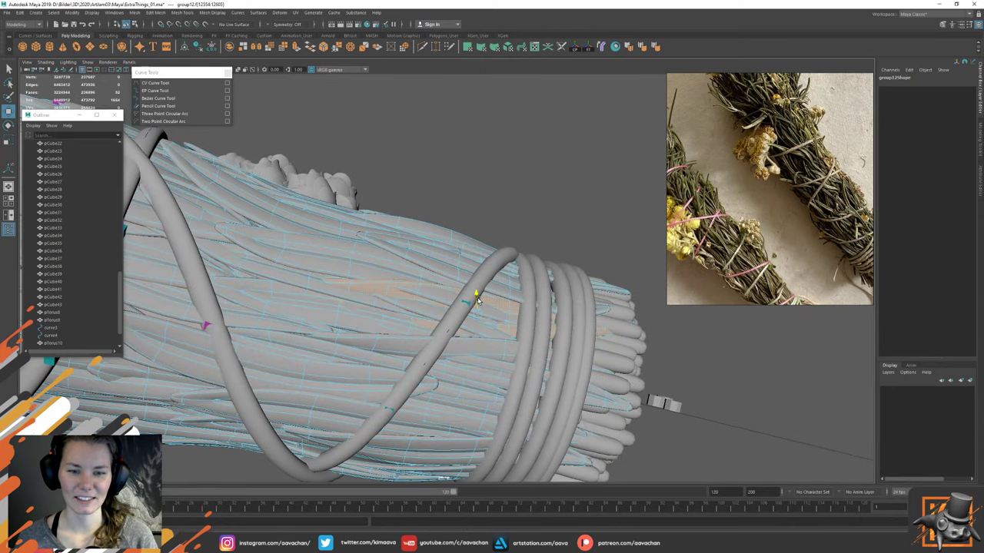
left_click(476, 301)
key("ctrl+1")
Step: Select the vertices at the isolated leaf's pointed end, show the full bundle, and rotate them to follow the surrounding leaves
right_click_drag(548, 231, 510, 230)
left_click_drag(274, 235, 427, 344)
key("ctrl+1")
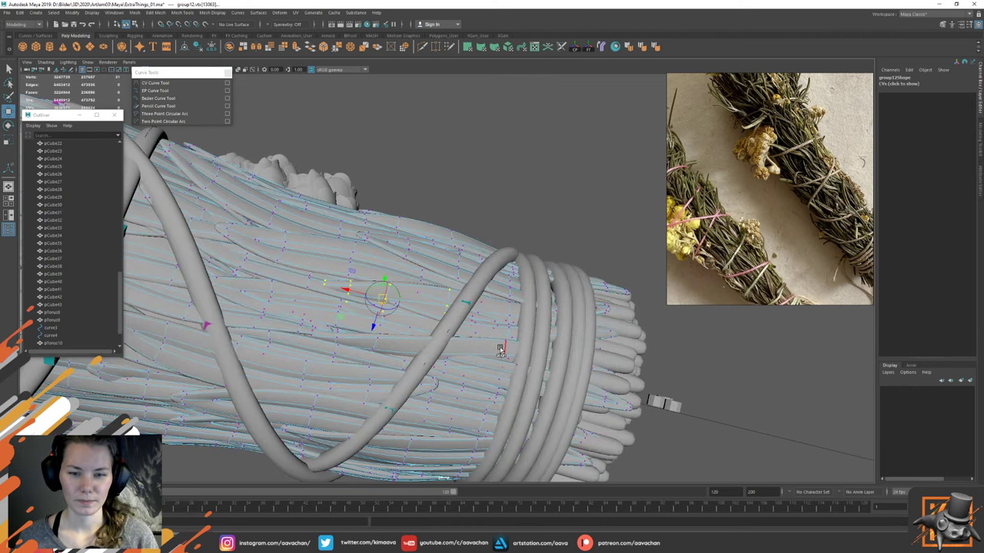
key("e")
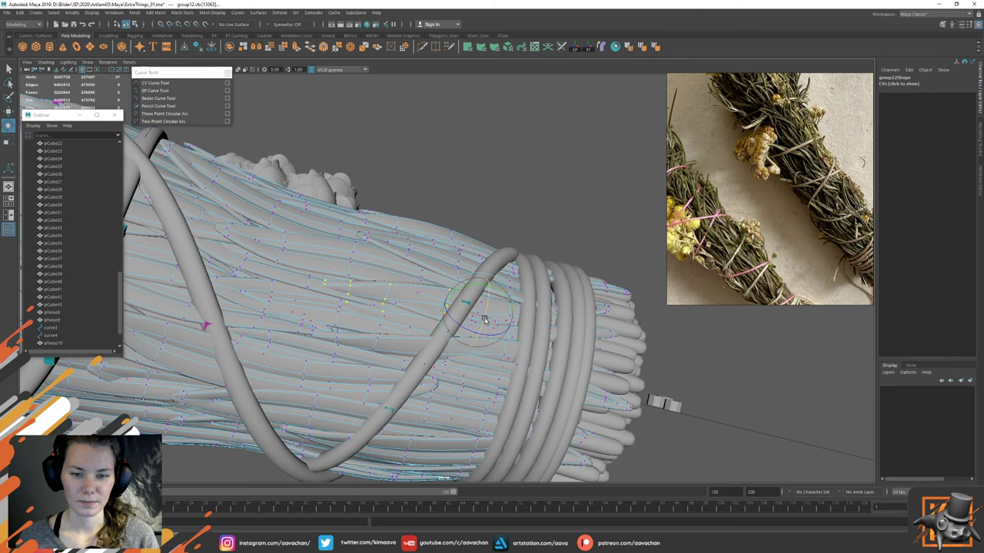
left_click_drag(471, 305, 470, 290)
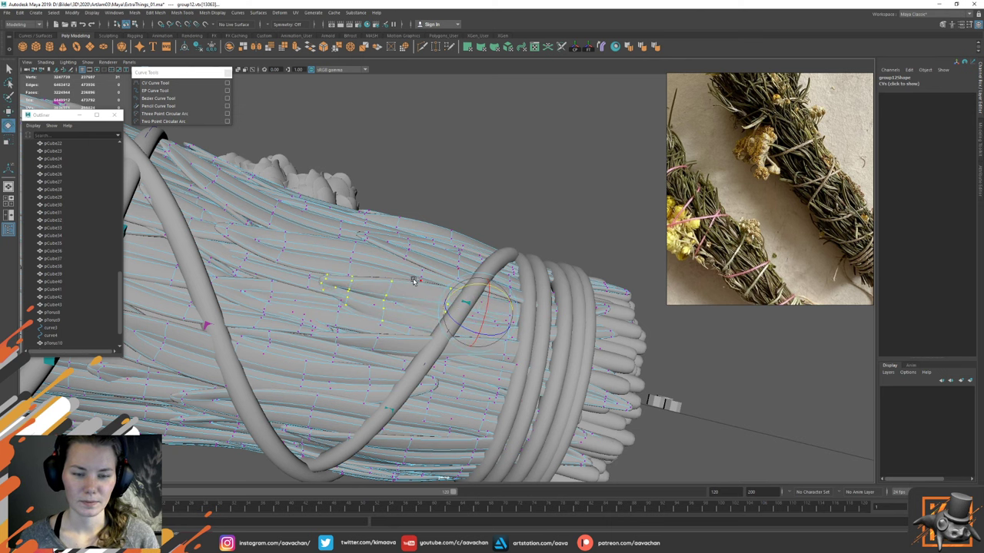
Step: Reselect only the tip vertices of the isolated leaf, show the full bundle, and rotate and move them in line with the surrounding leaves
key("ctrl+1")
right_click_drag(433, 239, 324, 309)
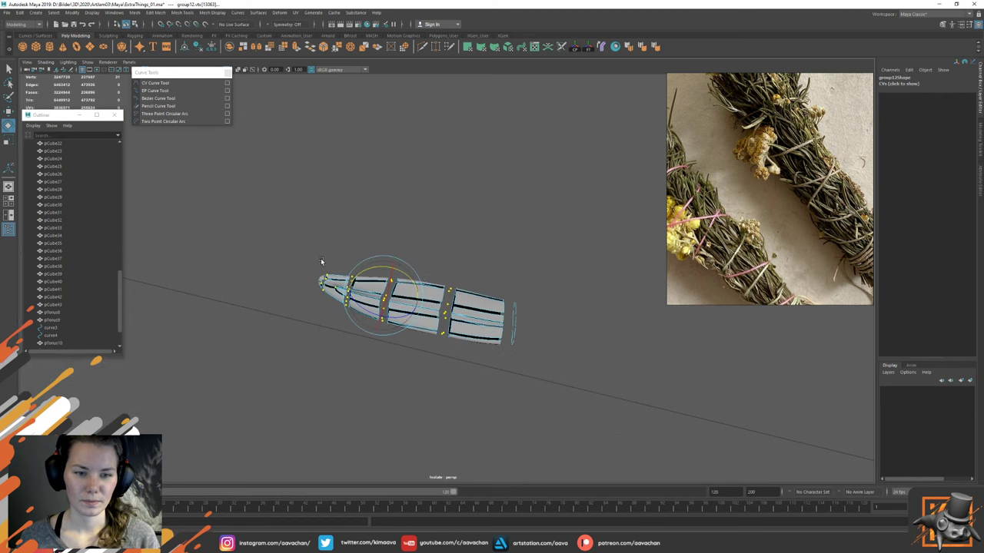
right_click_drag(321, 260, 282, 248)
left_click_drag(270, 232, 358, 318)
key("ctrl+1")
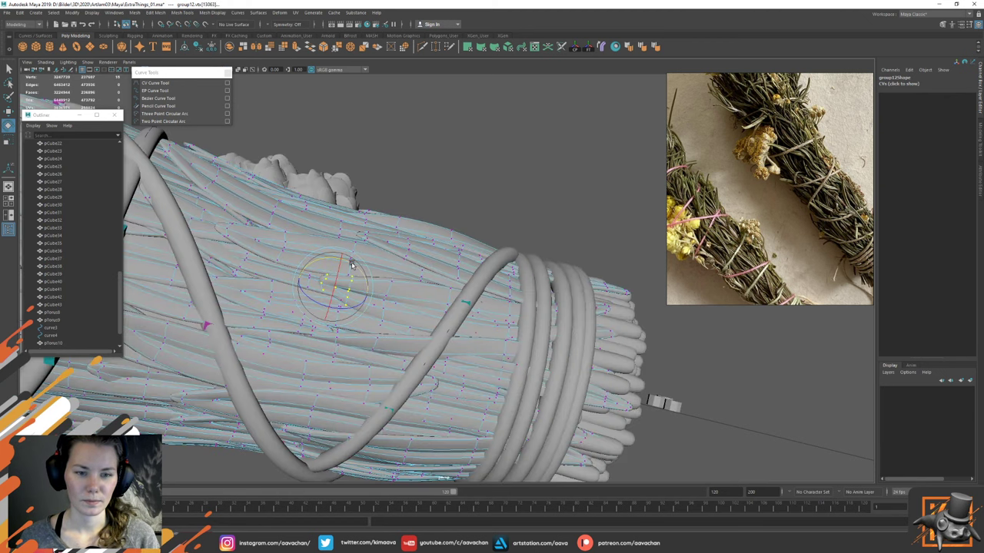
key("w")
key("e")
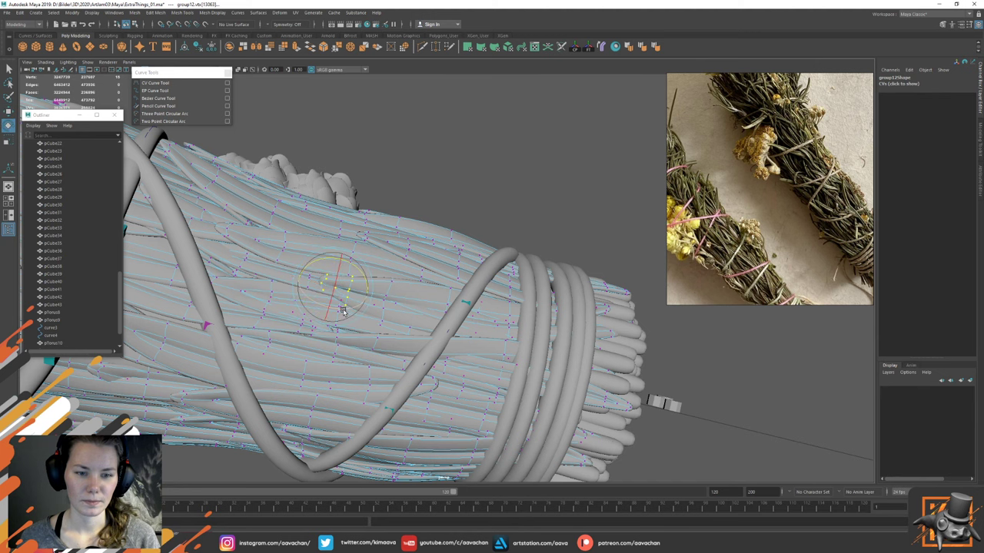
key("w")
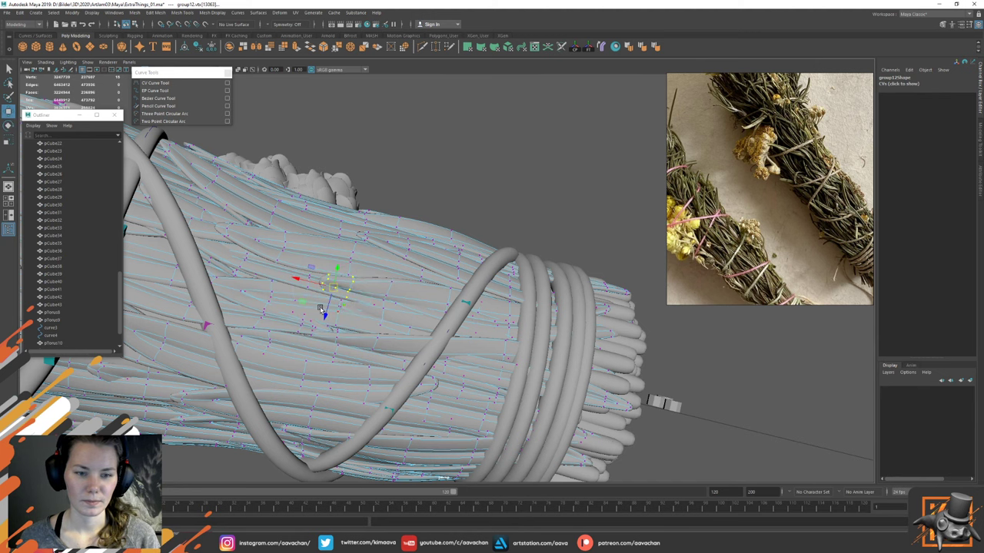
Step: Select all faces of the same pointed leaf running under the string near the tied end and isolate it
left_click_drag(430, 295, 495, 289, "alt")
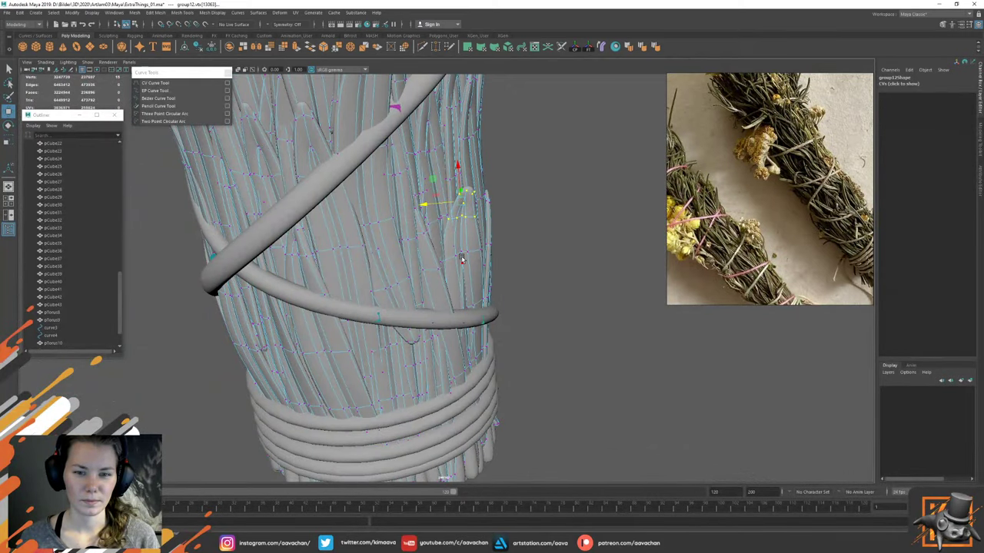
right_click_drag(462, 260, 463, 274)
double_click(465, 275)
double_click(461, 289)
key("ctrl+1")
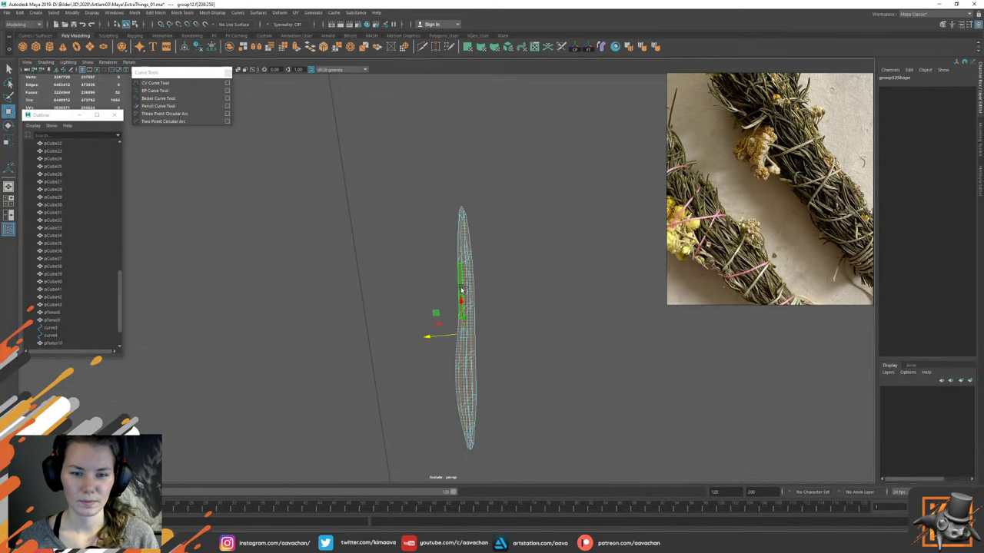
Step: Select the middle vertices along the isolated leaf's side, show the full bundle, move them below the string, and return to object selection
right_click_drag(507, 268, 461, 270)
left_click_drag(412, 295, 465, 377)
key("ctrl+1")
left_click_drag(510, 323, 433, 336, "alt")
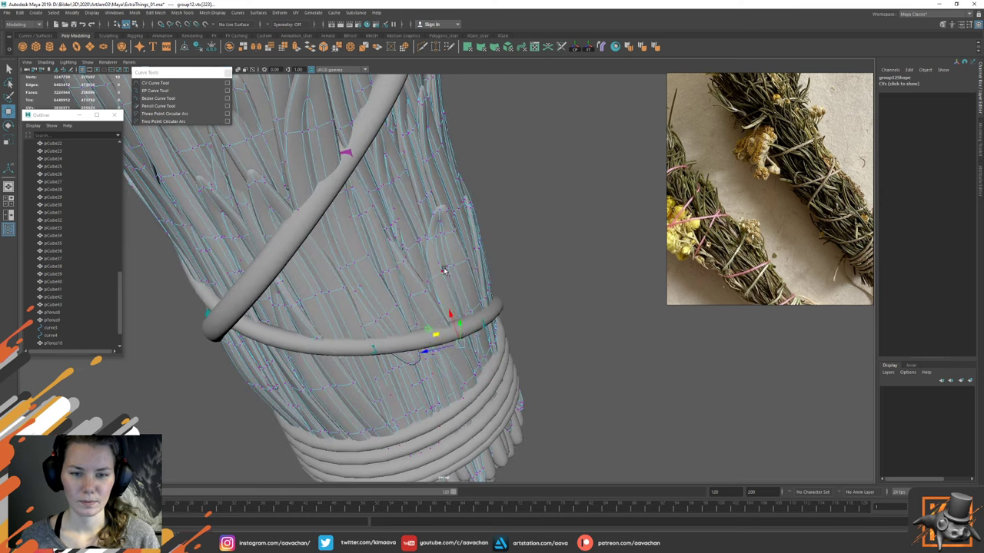
right_click_drag(443, 269, 489, 237)
left_click(516, 276)
left_click(456, 284)
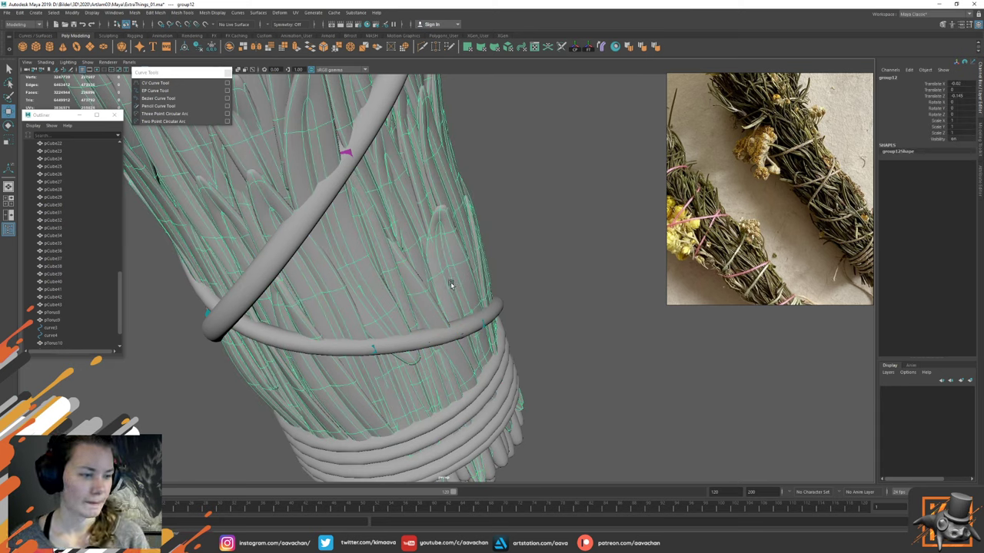
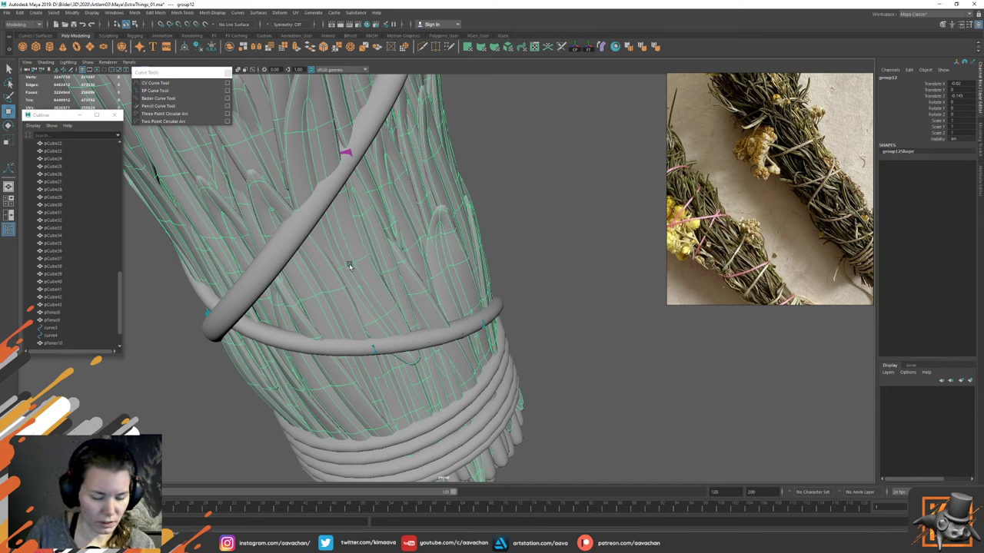
key("super")
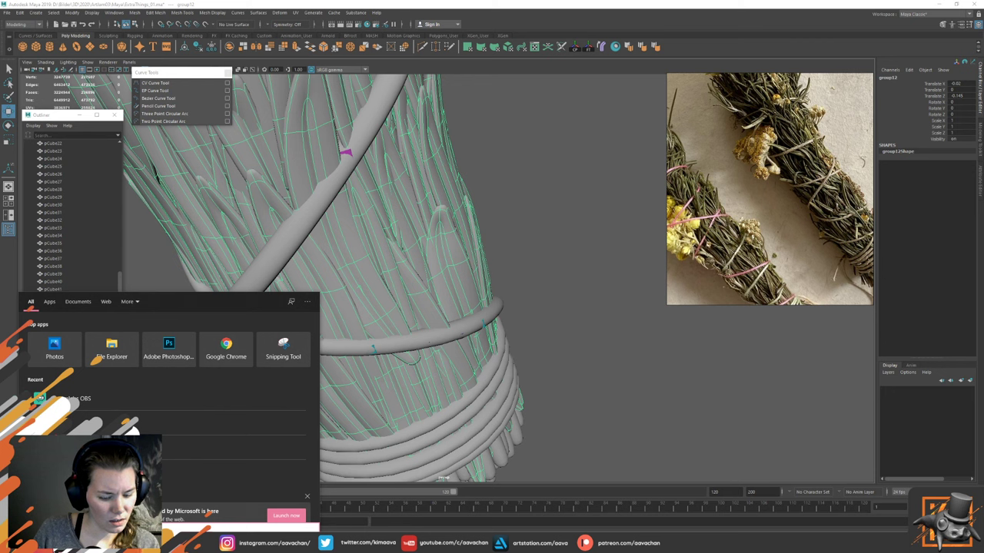
type("every")
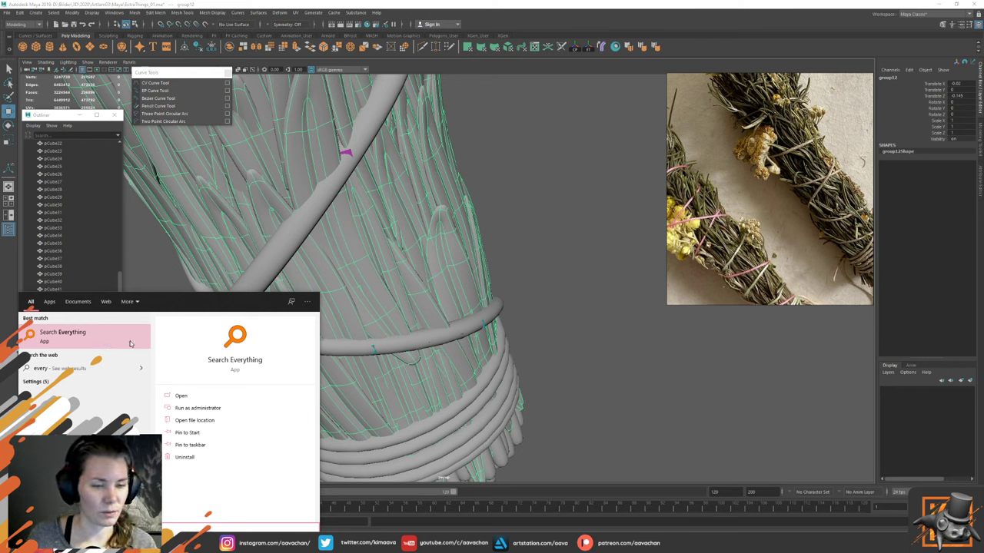
left_click(567, 334)
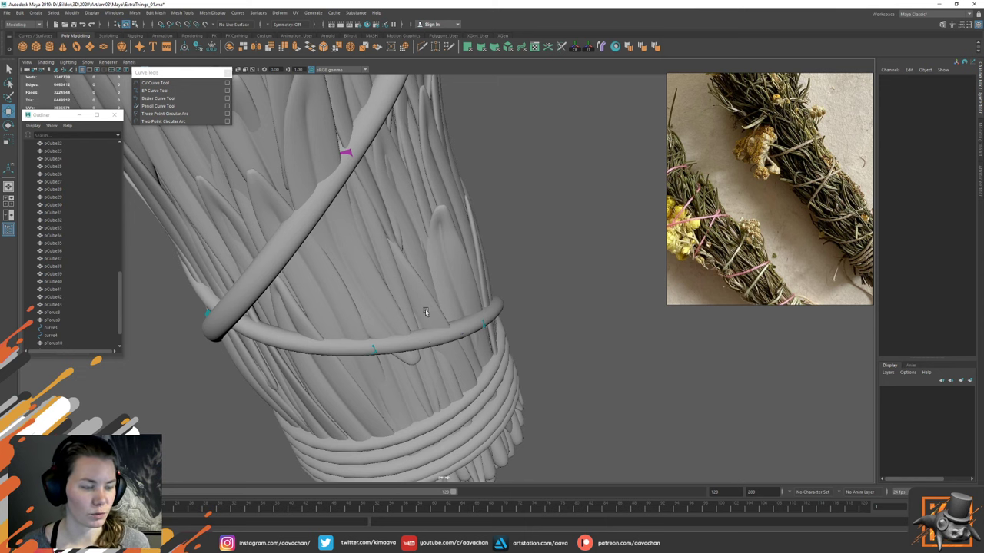
left_click(456, 290)
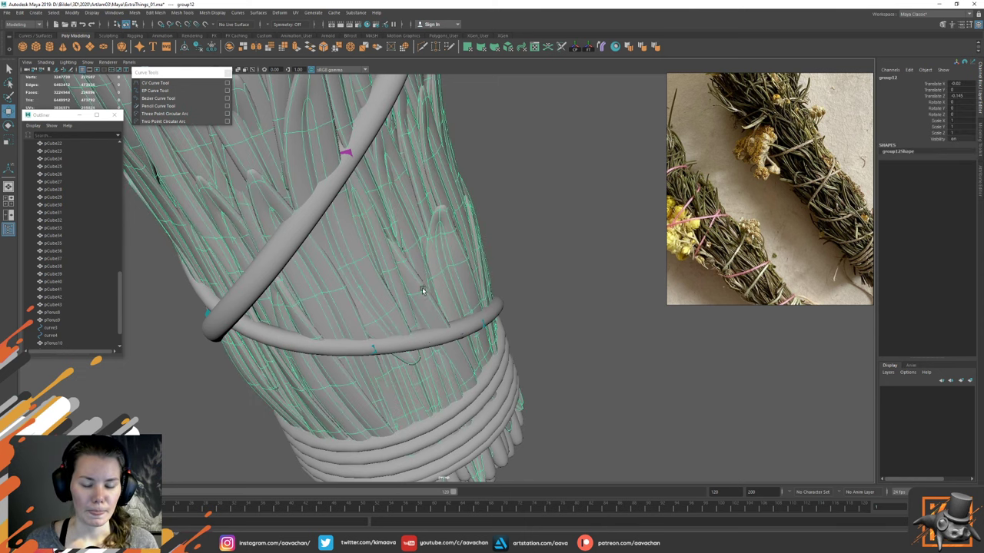
Step: Isolate the leaf crossing under the string just above the tied coils, select its upper vertices, and show the full bundle again
left_click_drag(484, 286, 458, 300, "alt")
scroll(455, 281, "up", 2)
right_click_drag(456, 280, 456, 299)
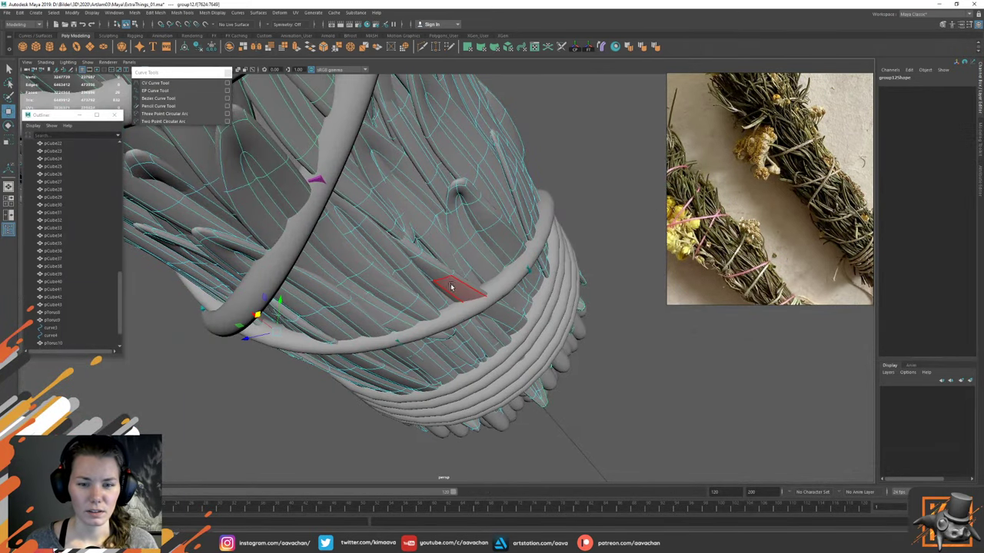
double_click(451, 285)
key("ctrl+1")
key("F9")
left_click_drag(329, 197, 490, 341)
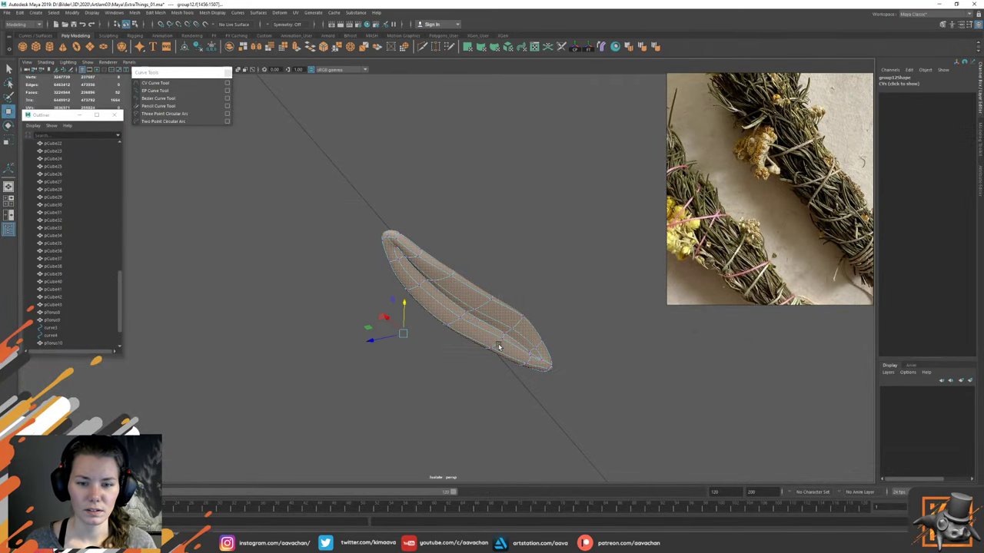
key("ctrl+1")
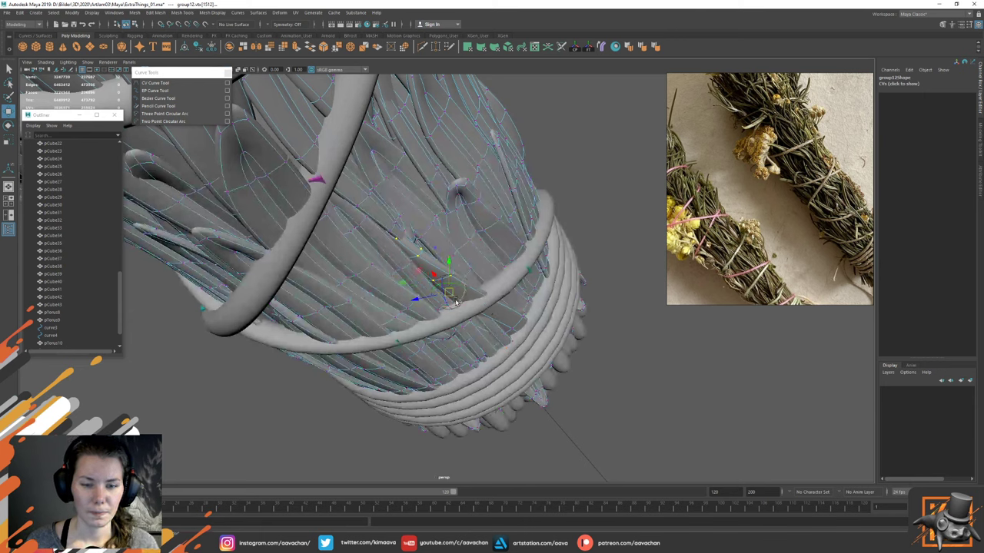
Step: Rotate and move the selected upper leaf vertices so the leaf's pointed end lies over the neighbouring leaves beside the string
key("e")
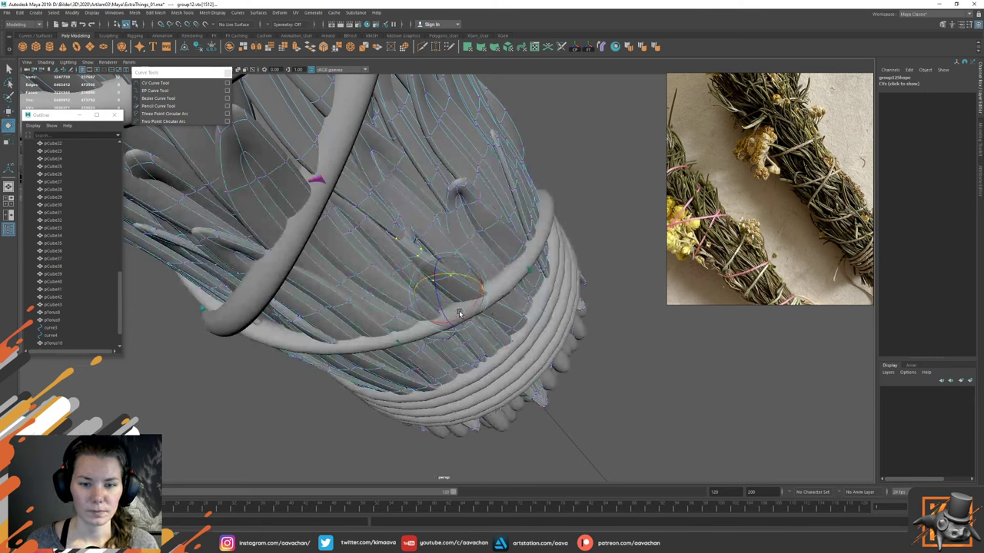
left_click_drag(473, 304, 455, 289)
key("w")
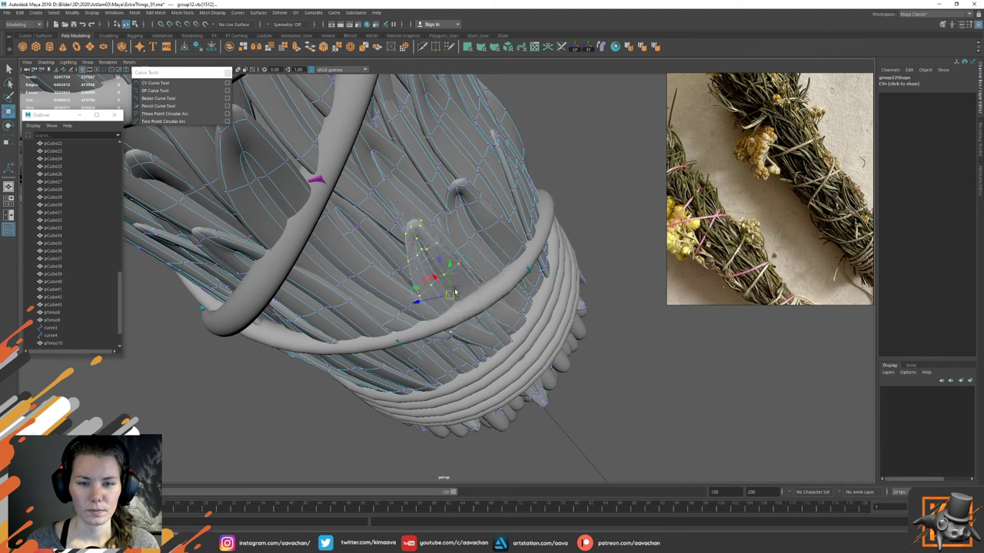
key("e")
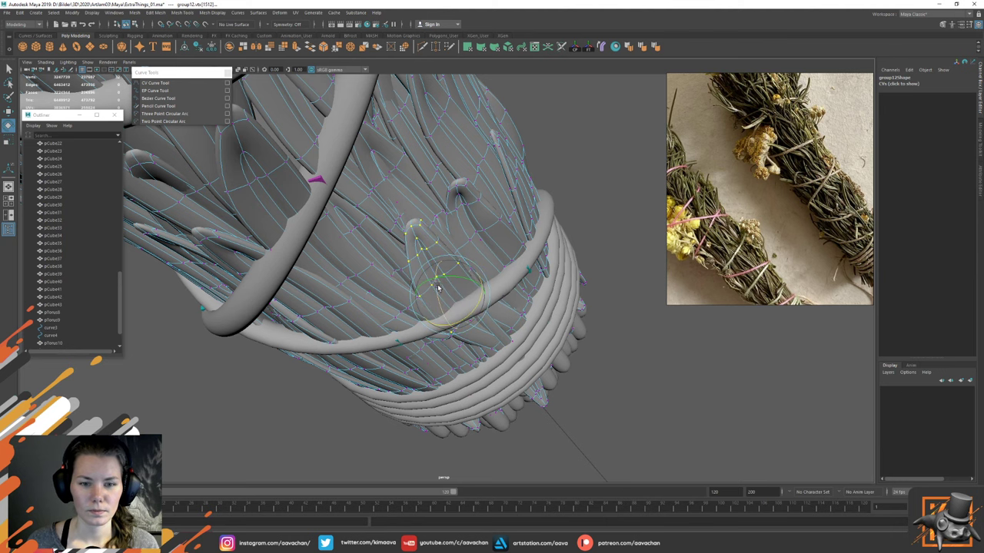
key("w")
left_click(508, 274)
Step: Select all faces of the pointed leaf passing under the string near the tied end and snap its pivot to a vertex beside the string
left_click_drag(508, 275, 439, 283, "alt")
left_click(425, 228)
right_click_drag(425, 229, 426, 247)
double_click(372, 198)
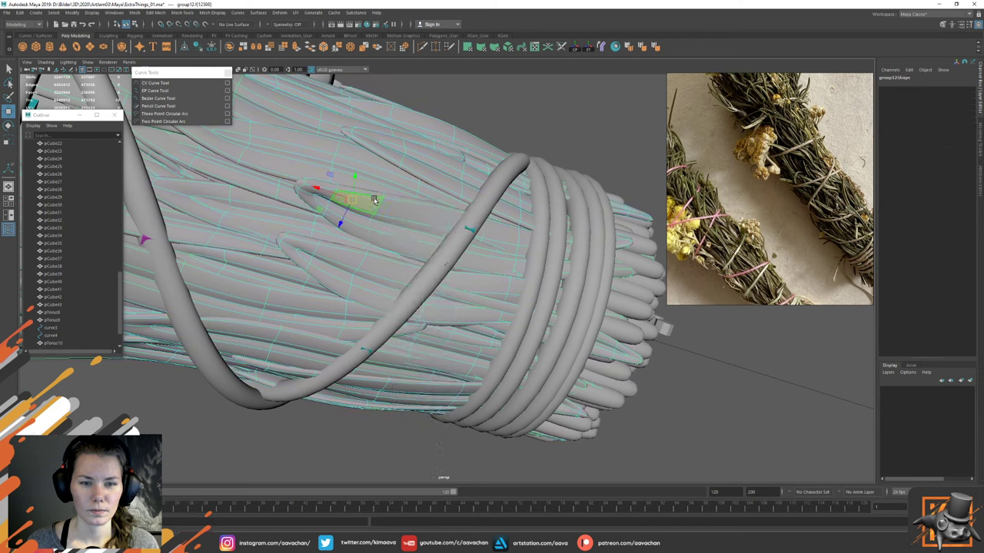
key("d")
key("v")
middle_click_drag(448, 243, 440, 235)
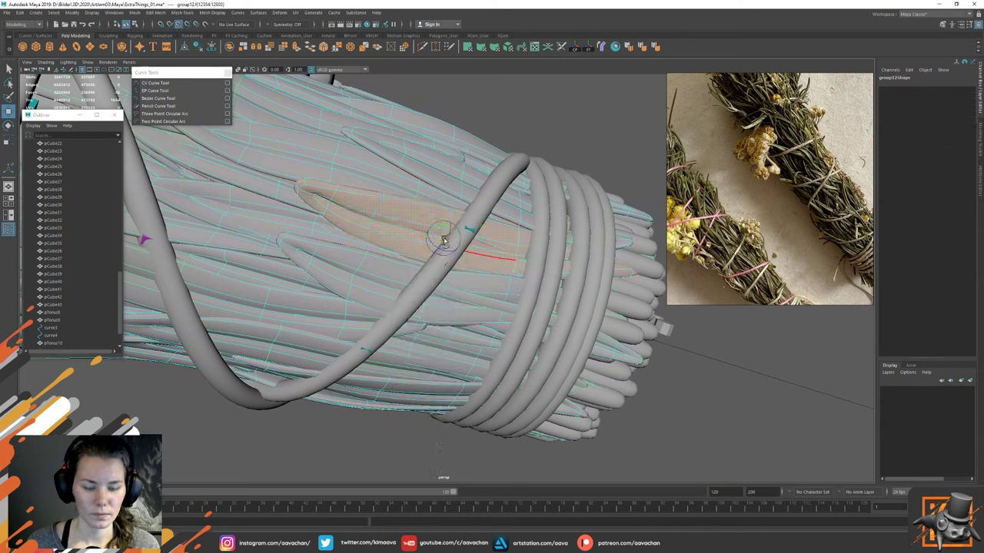
Step: Scale the selected leaf down slightly and snap its pivot to a vertex nearer the tied end
key("r")
left_click_drag(411, 228, 417, 230)
key("d")
key("v")
middle_click_drag(471, 229, 478, 237)
left_click(482, 239)
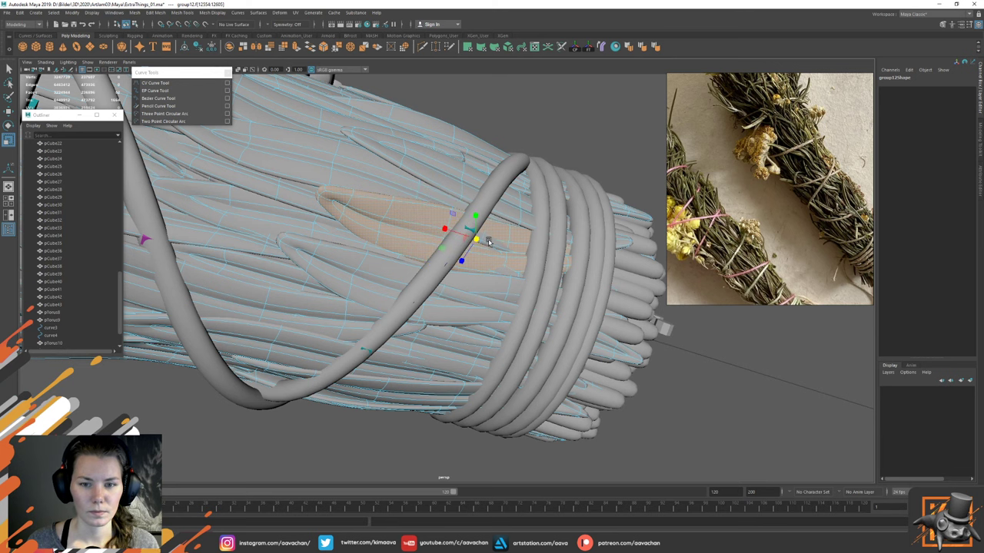
Step: Isolate the neighbouring leaf between the string and the coils, select part of its vertices, and move them with the full bundle shown
left_click(488, 241)
key("w")
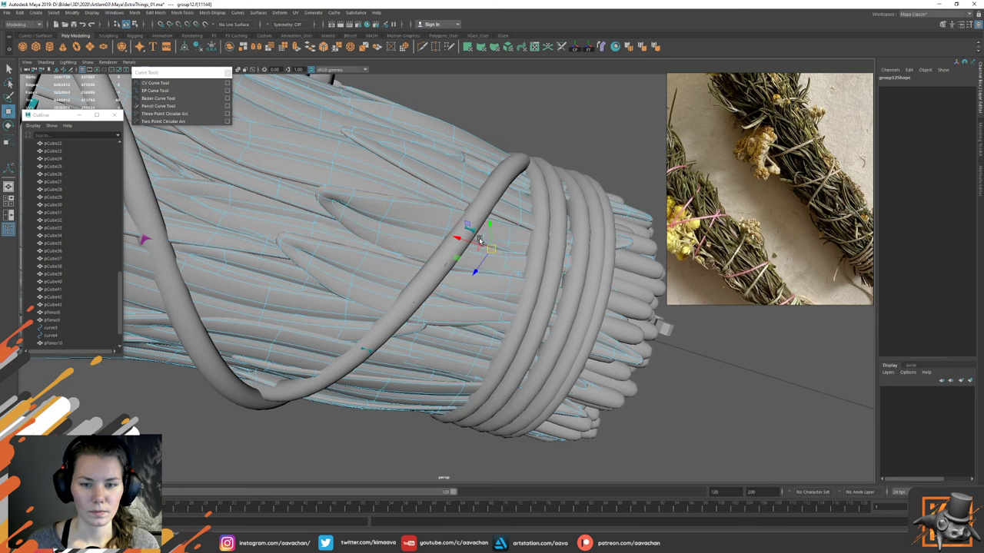
double_click(480, 240)
key("ctrl+1")
key("F9")
left_click_drag(457, 173, 501, 260)
key("ctrl+1")
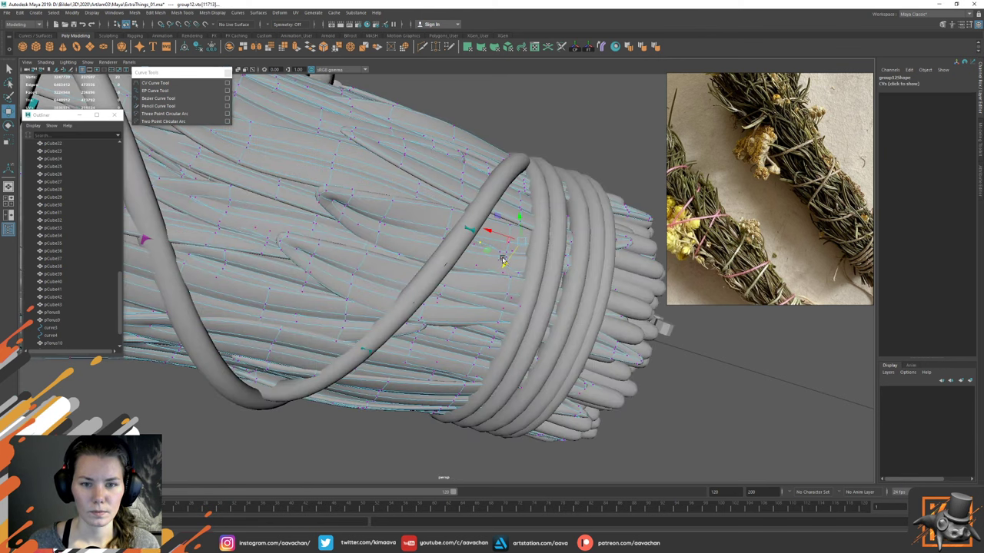
right_click_drag(409, 184, 468, 166)
Step: Select all faces of the leaf poking through the string above the string crossing, try deleting it, undo the deletion, and isolate it
left_click_drag(444, 368, 452, 264, "alt")
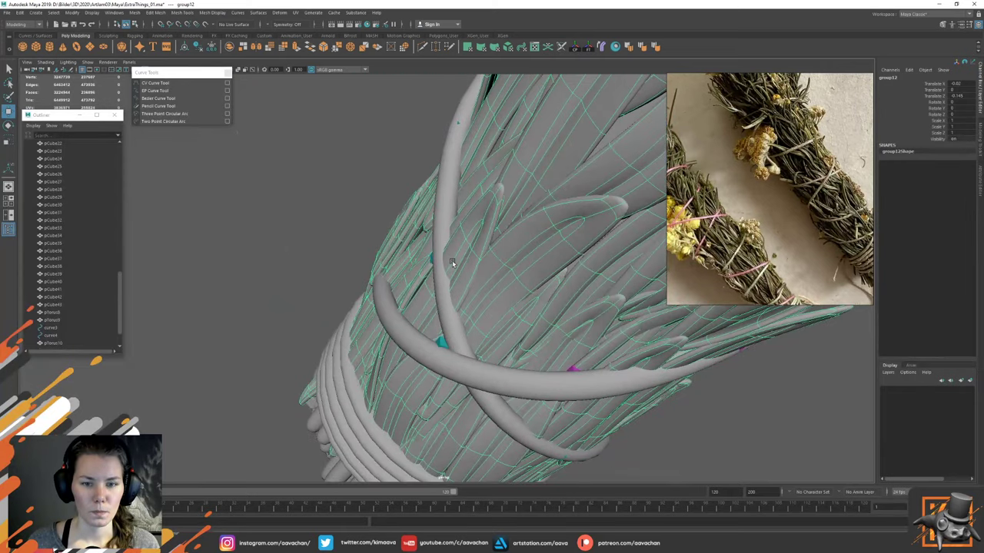
right_click(462, 248)
right_click_drag(462, 248, 458, 248)
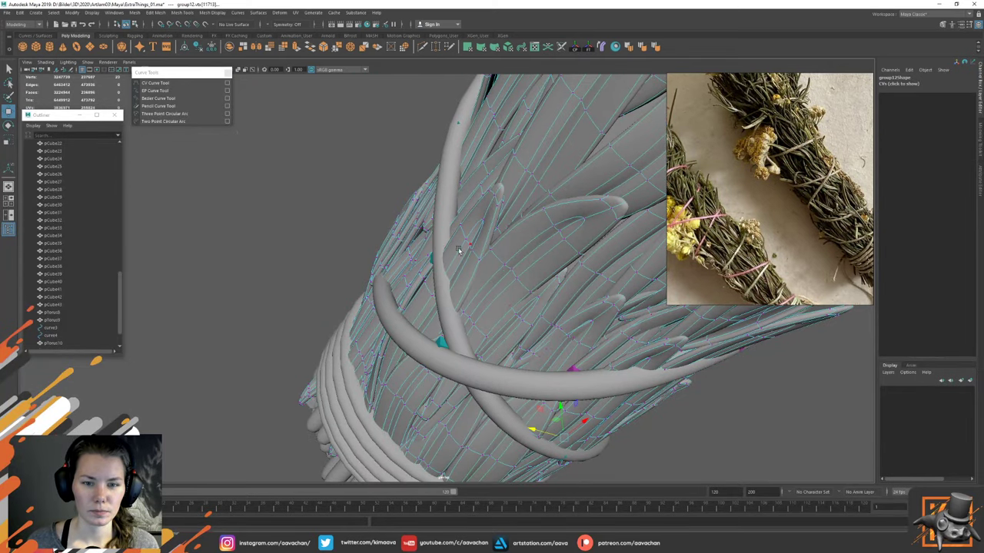
left_click(464, 244)
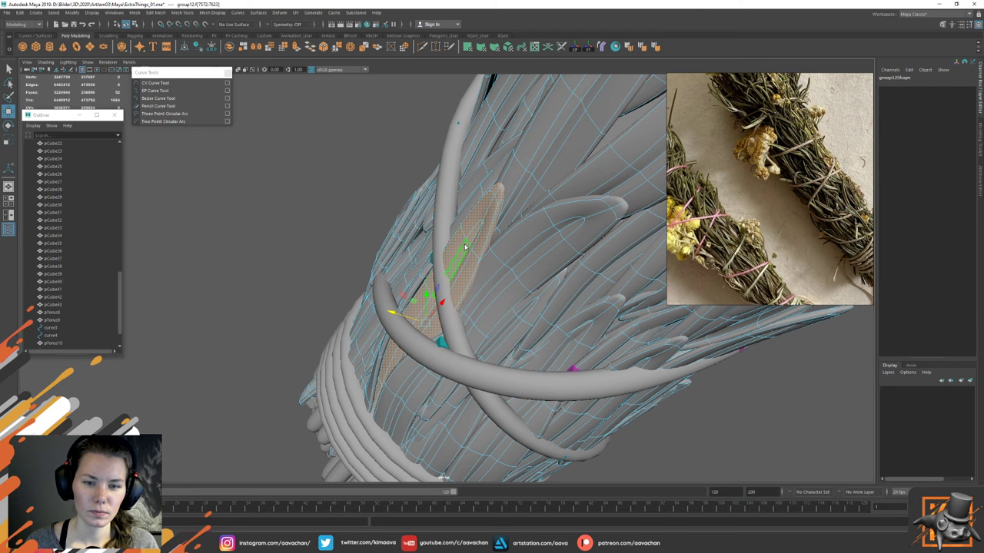
key("Delete")
key("ctrl+z")
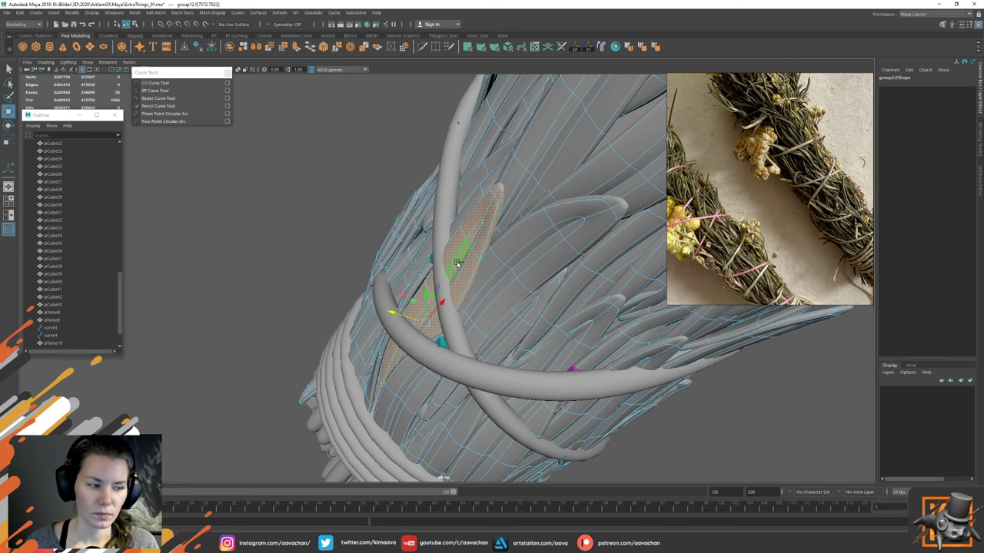
key("ctrl+1")
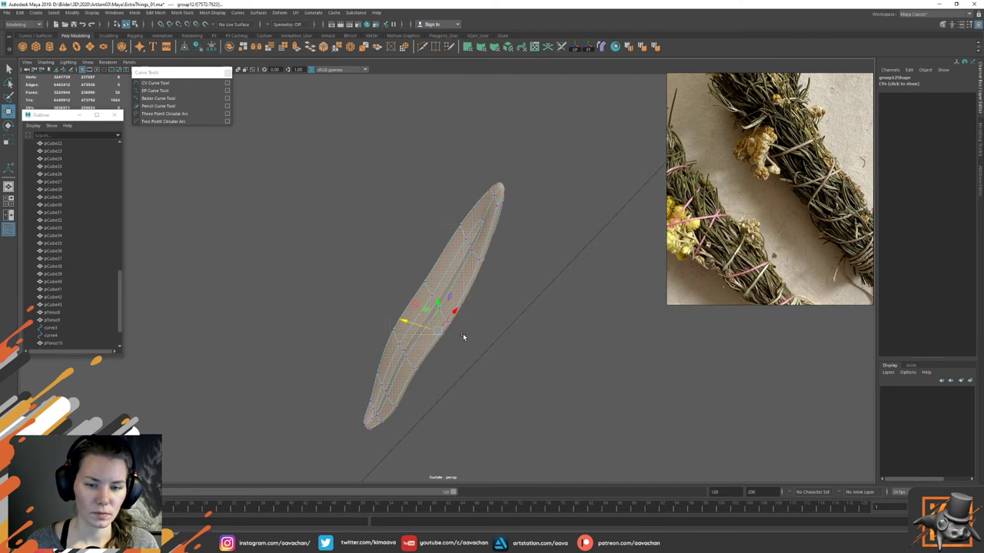
Step: With the full bundle shown, rotate and move the leaf's selected vertices under the string, and return to object selection
key("ctrl+1")
key("e")
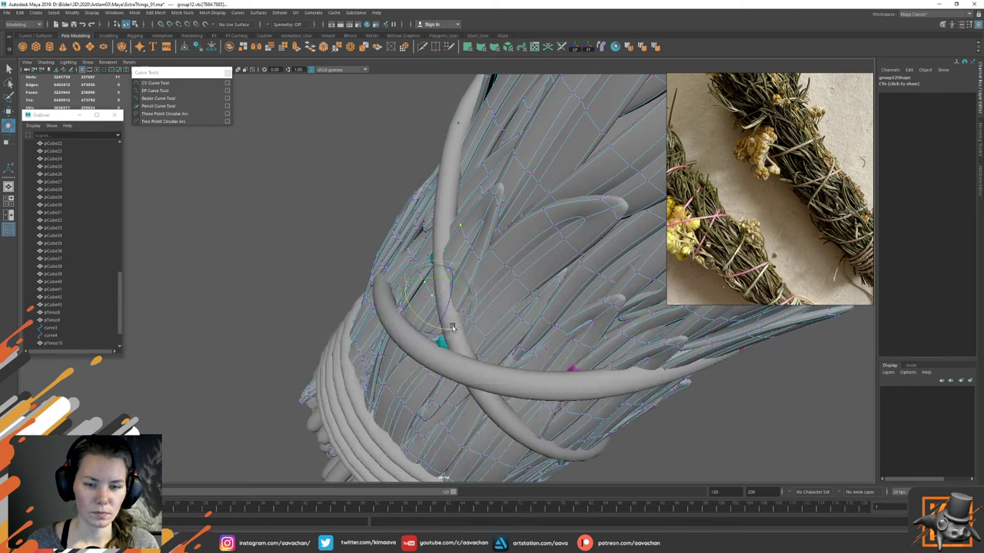
key("w")
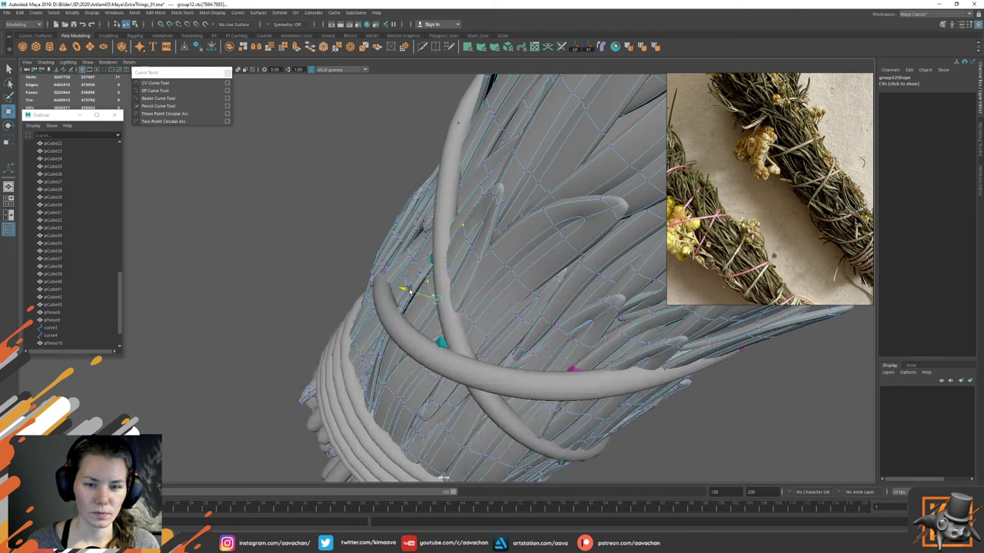
key("Up")
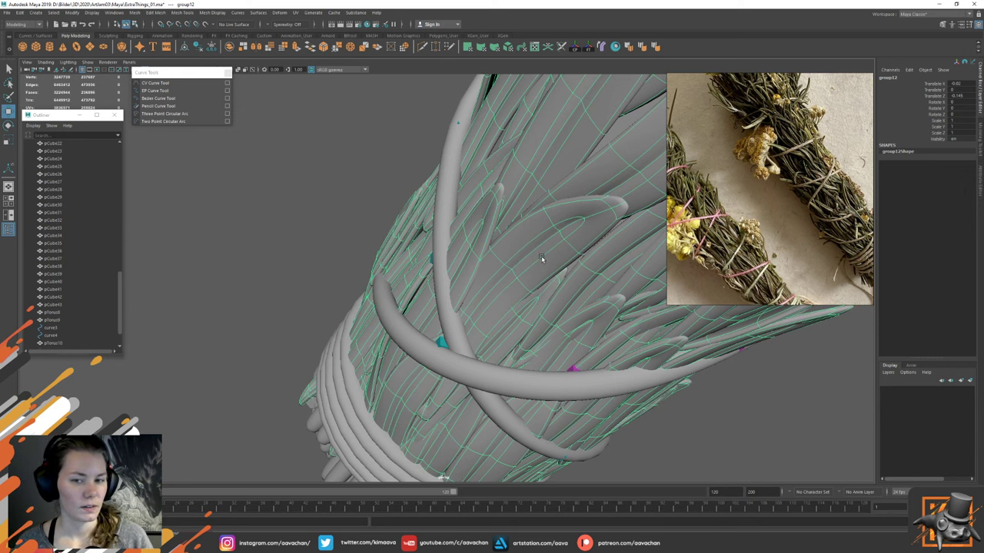
Step: Try to move the upper vertices of the same leaf beside the string, undo the move, and return to object selection
mouse_move(402, 268)
left_mouse_down("alt")
mouse_move(428, 275)
mouse_move(416, 273)
left_mouse_up("alt")
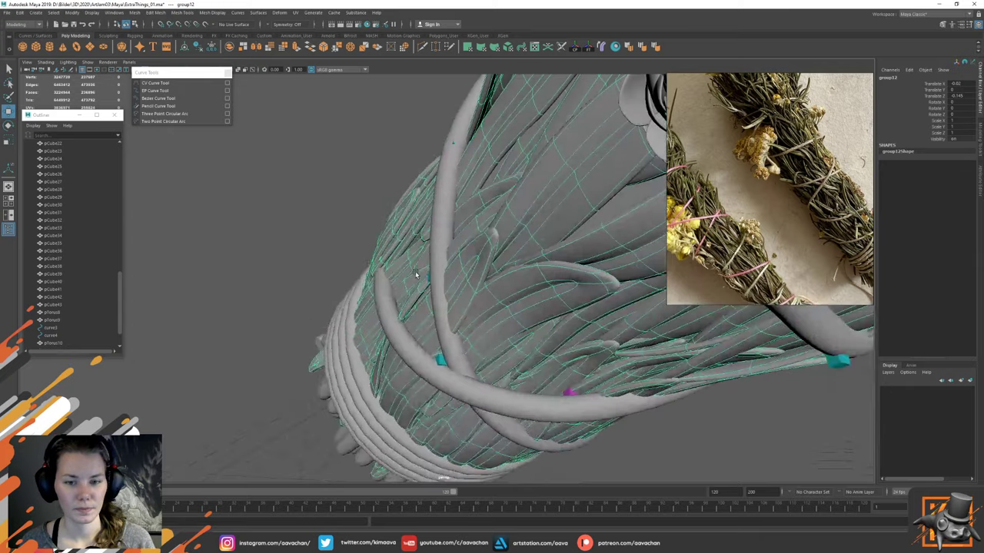
right_click(470, 274)
right_click_drag(471, 275, 442, 277)
double_click(477, 279)
key("ctrl+1")
left_click_drag(417, 198, 538, 315)
key("ctrl+1")
left_click_drag(432, 260, 435, 261)
key("ctrl+z")
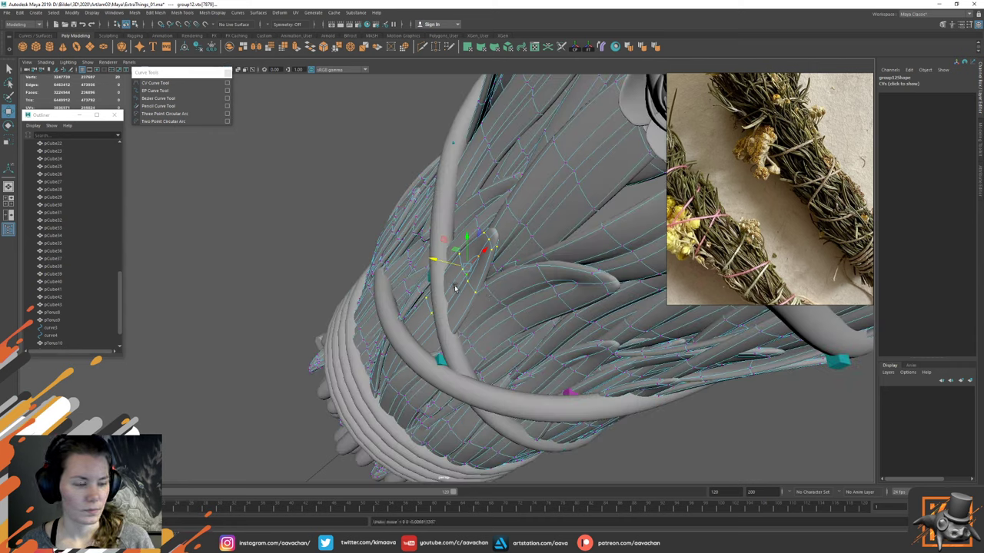
right_click_drag(455, 286, 480, 255)
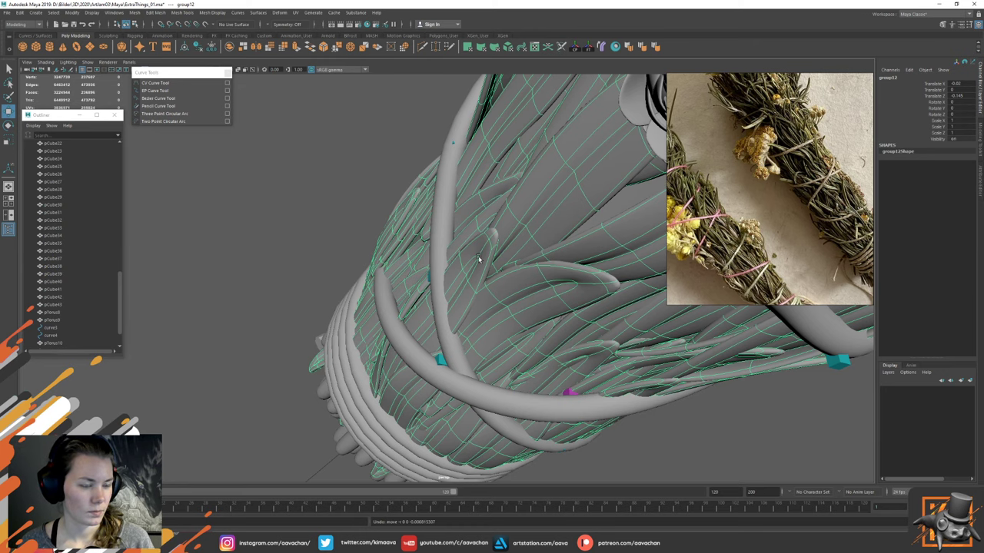
Step: Isolate the group12 leaf beside the string crossing, select the vertices of one end, and show the full bundle again
left_click_drag(472, 265, 429, 287, "alt")
left_click(428, 291)
key("ctrl+1")
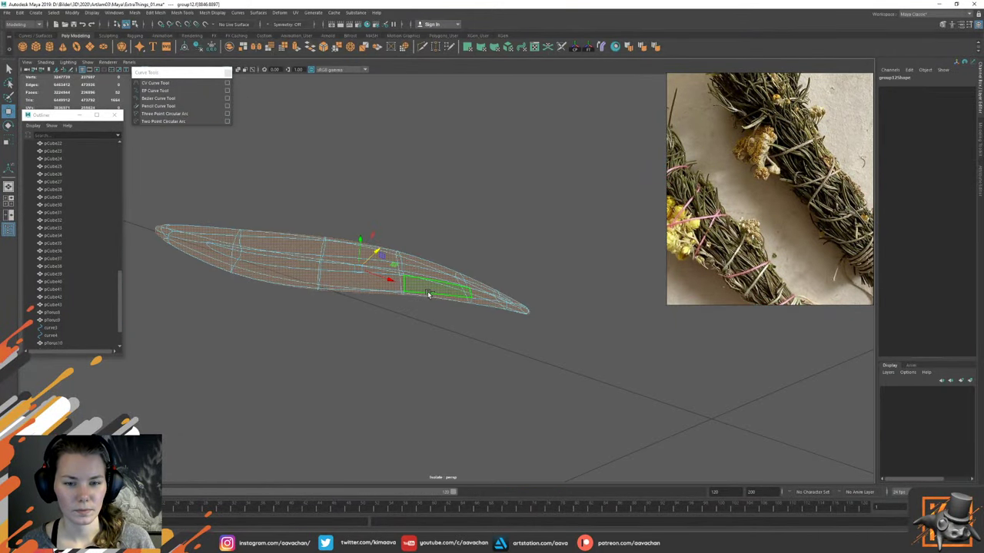
right_click(478, 258)
right_click_drag(470, 253, 443, 258)
left_click_drag(584, 347, 455, 254)
key("ctrl+1")
Step: Move and rotate the leaf's selected vertices in the gap between the two crossing strings
left_click_drag(465, 289, 515, 335, "alt")
key("e")
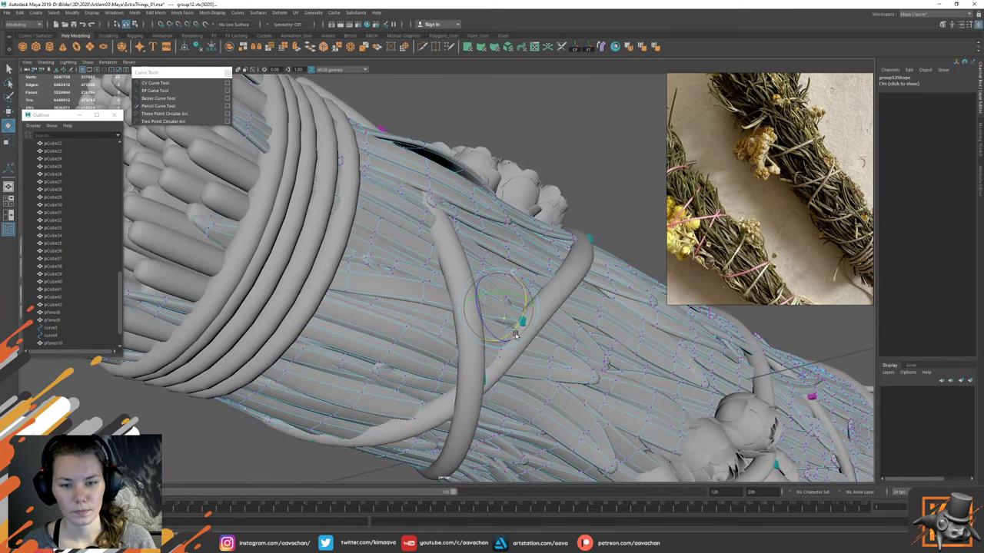
key("w")
left_click_drag(525, 302, 532, 295)
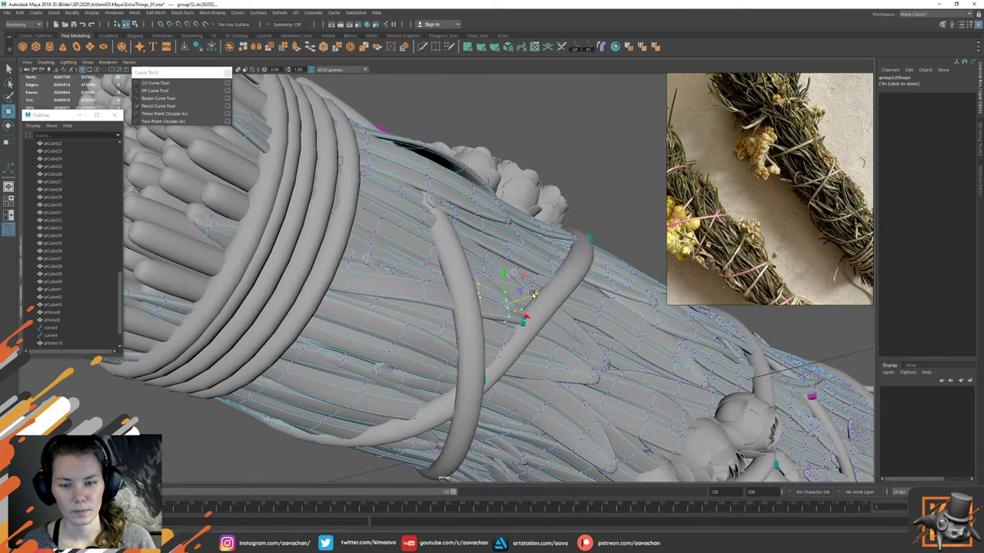
key("e")
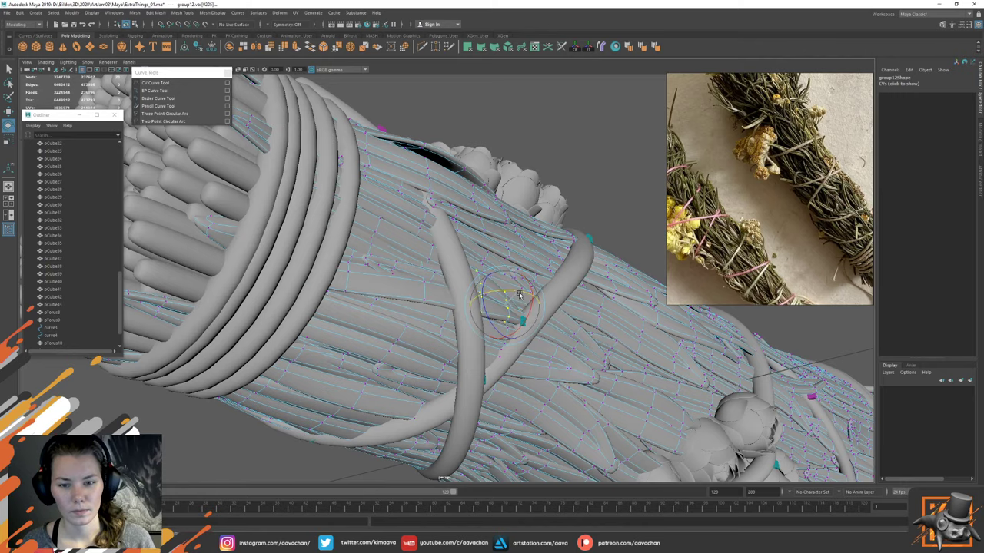
key("w")
Step: Select the vertex rings of string pTorus9 buried between the coils and the crossing, and pull them out above the leaves
left_click_drag(507, 300, 434, 319, "alt")
left_click(435, 320)
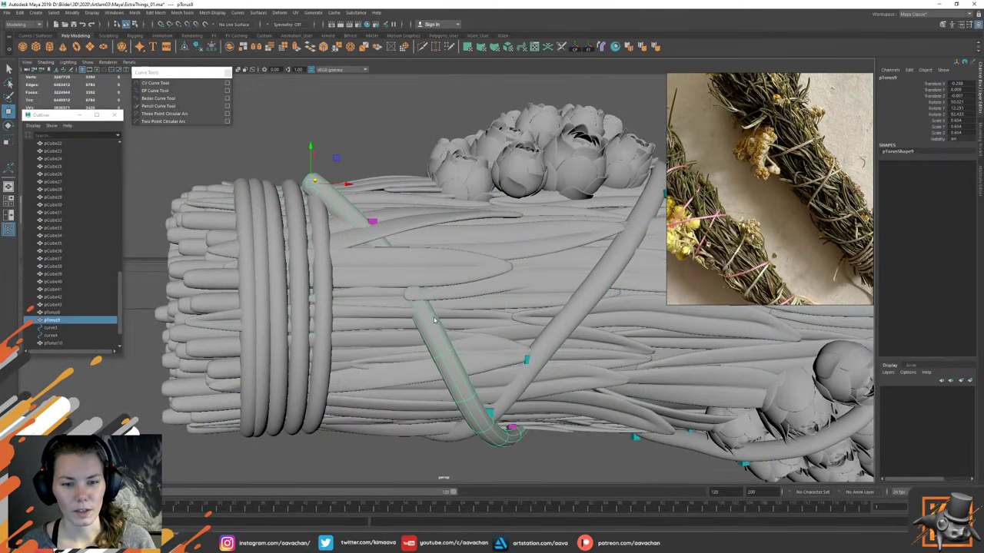
right_click_drag(434, 320, 372, 301)
left_click_drag(373, 237, 444, 320)
left_click_drag(404, 269, 453, 309, "alt")
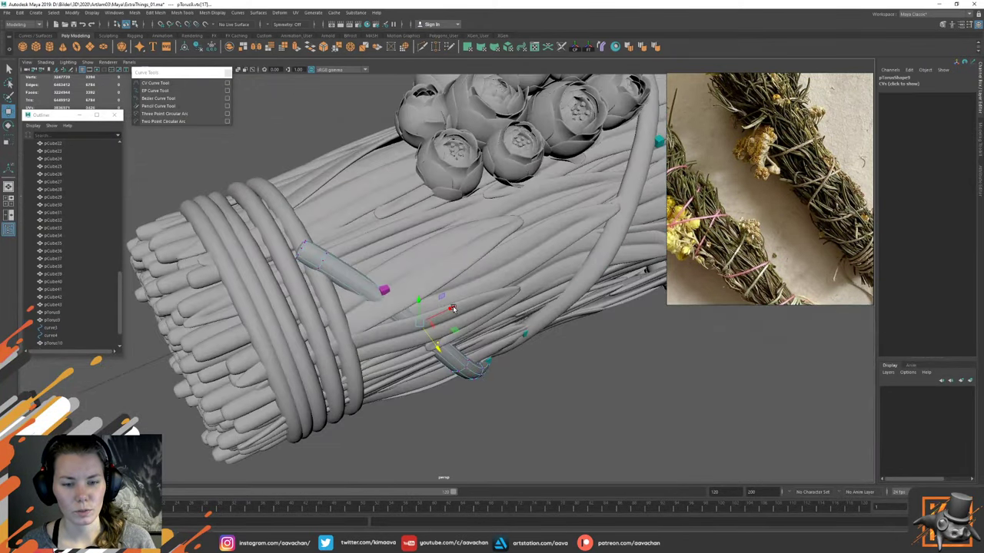
left_click_drag(437, 348, 442, 356)
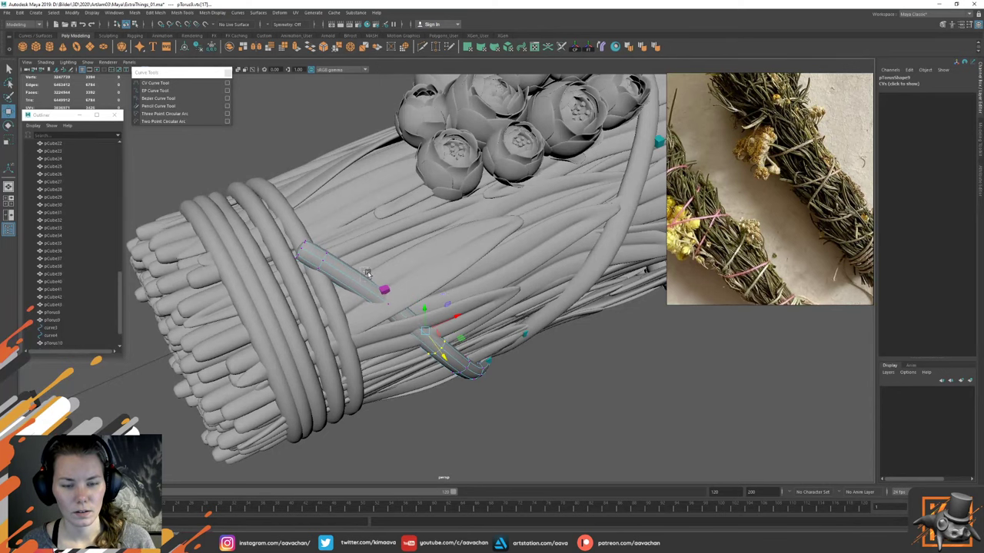
left_click_drag(366, 273, 411, 335)
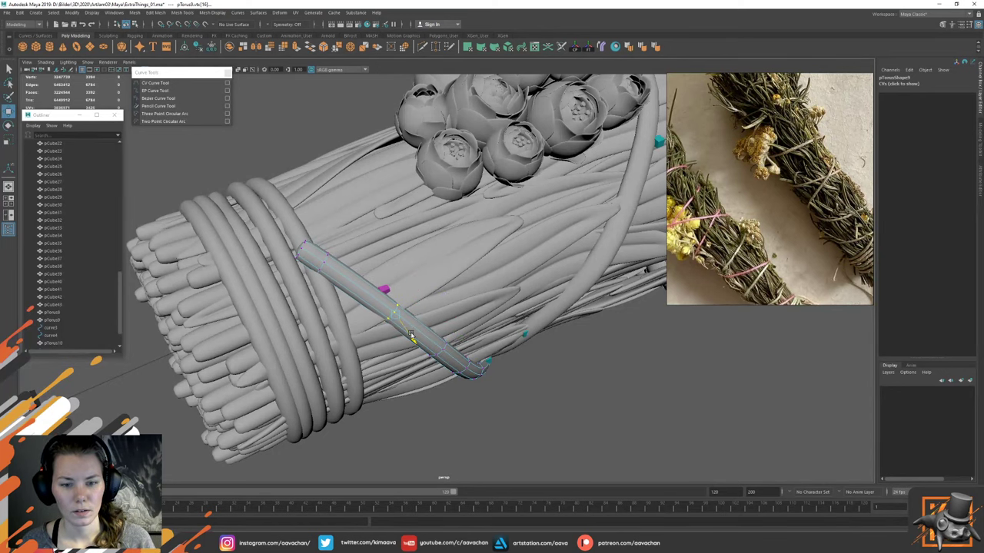
left_click(411, 338)
Step: Move the end vertices of pTorus9 against the outermost coil, lower them to meet it, and return to object selection
left_click(299, 242)
left_click_drag(299, 242, 330, 366, "alt")
key("e")
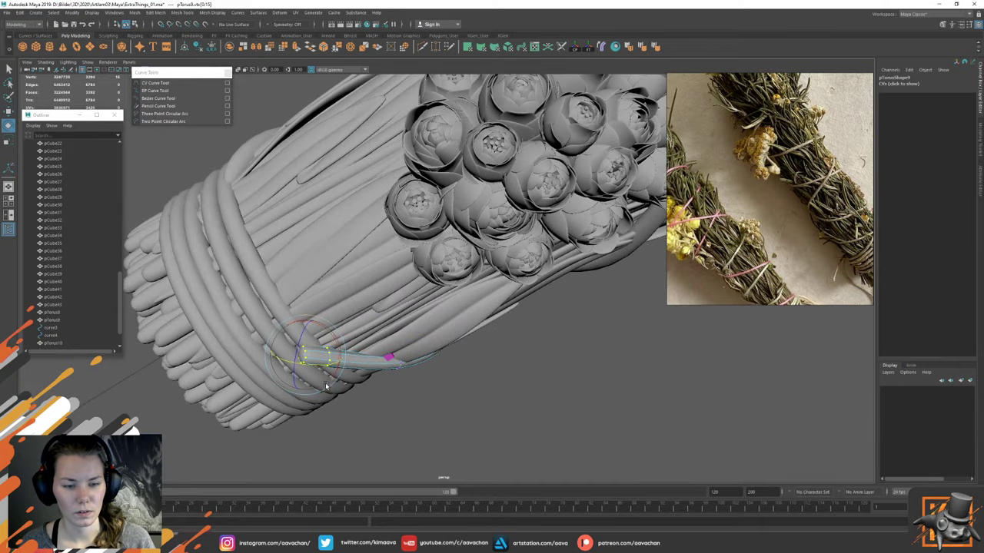
key("w")
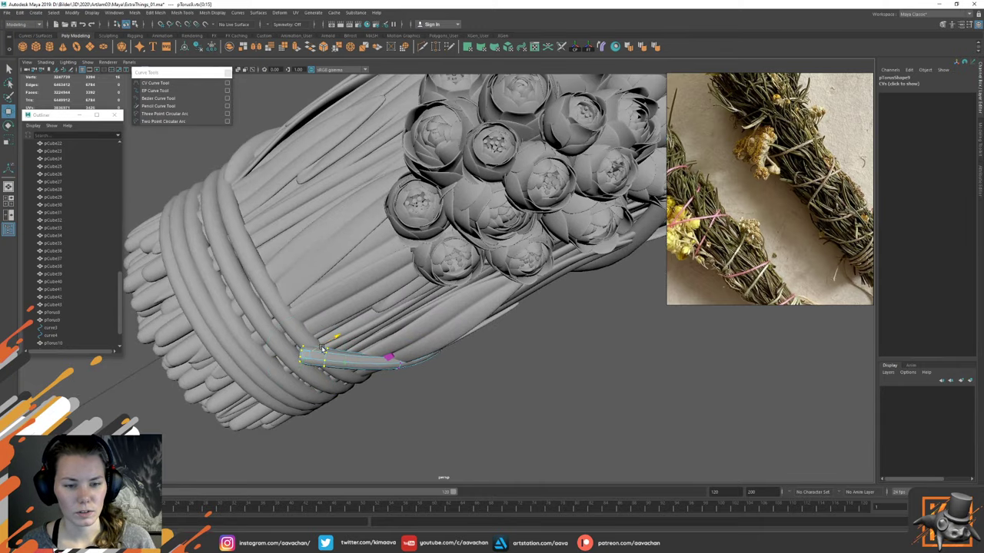
left_click_drag(323, 343, 332, 339)
left_click_drag(374, 362, 390, 276, "alt")
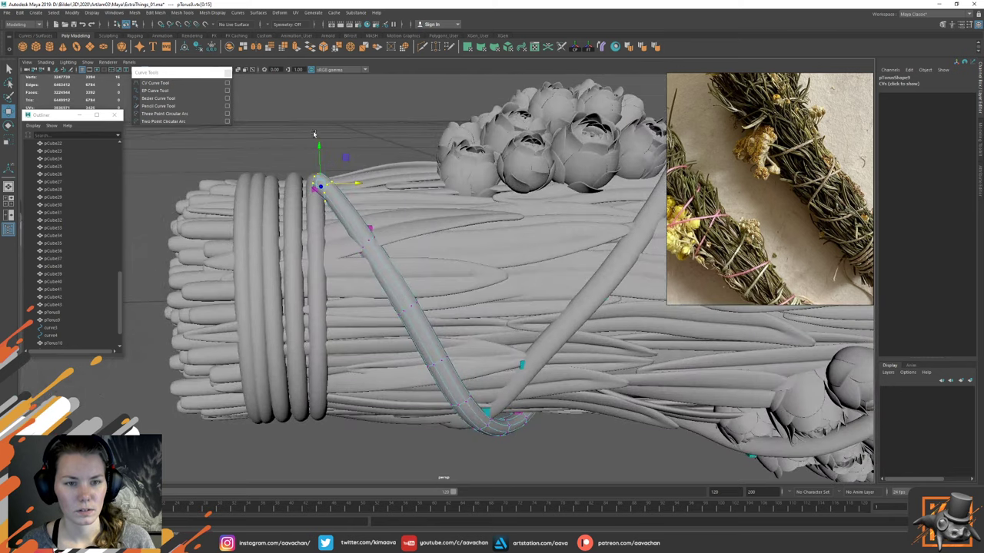
left_click_drag(320, 147, 326, 167)
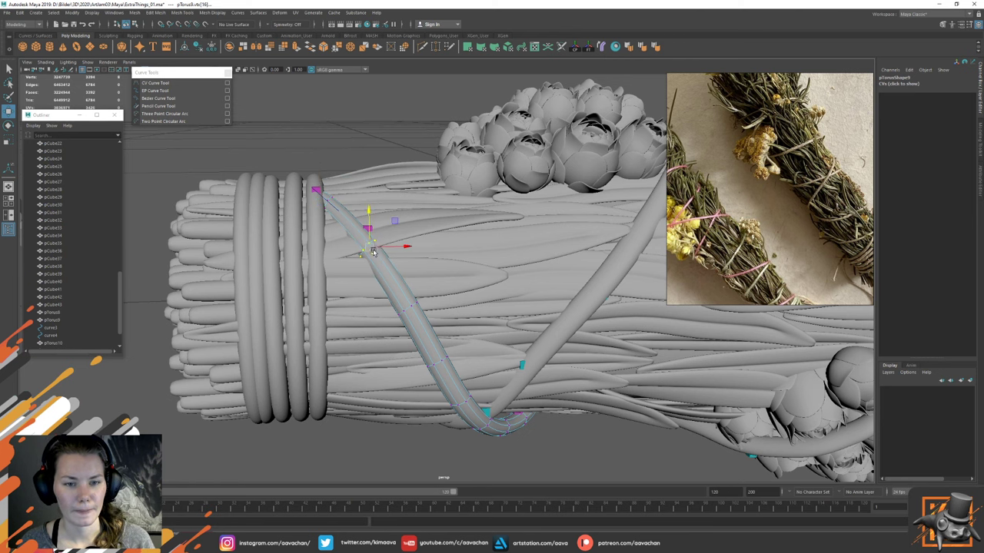
left_click_drag(374, 248, 326, 237, "alt")
right_click(339, 223)
left_click(377, 209)
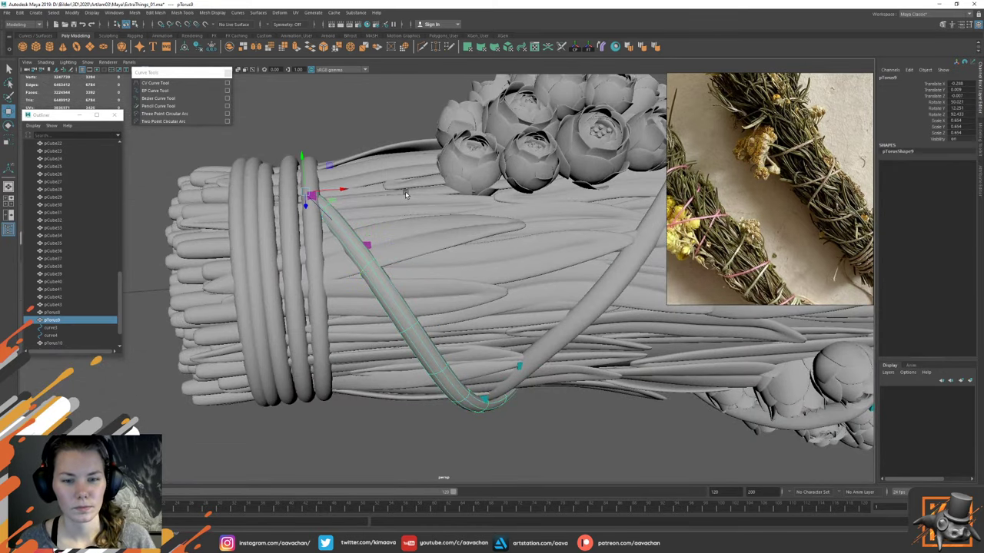
Step: Deselect the string and save the scene with the whole bundle in view
left_click(447, 403)
scroll(458, 389, "down", 8)
left_click_drag(458, 388, 492, 272, "alt")
key("ctrl+s")
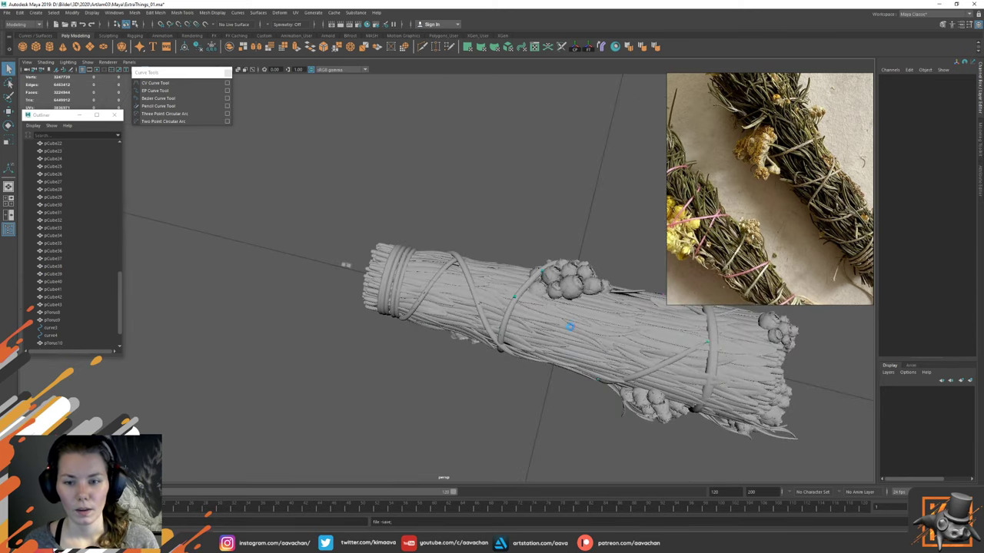
middle_click_drag(642, 341, 488, 325, "alt")
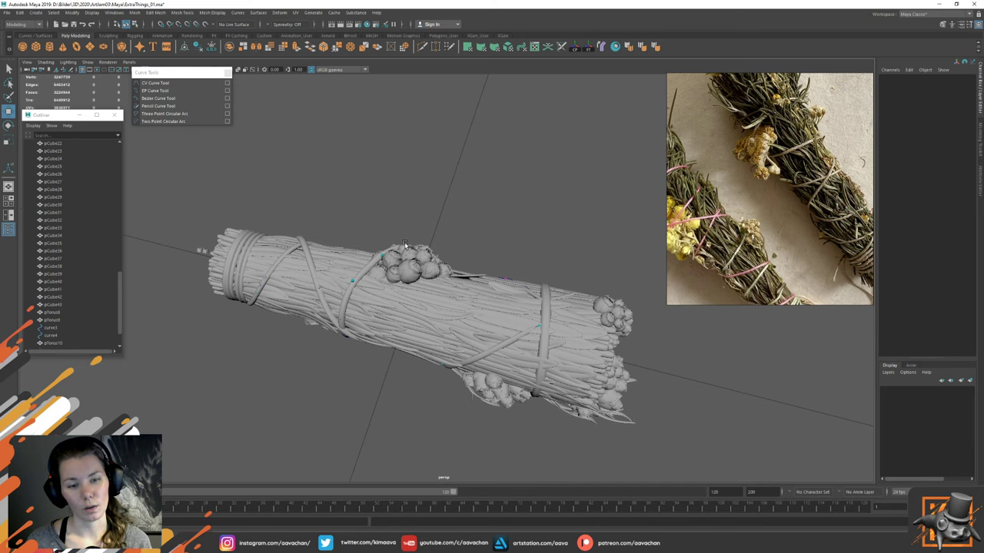
Step: Select the vertices of the group12 leaves between the coils and the flower cluster, next to the end of string pTorus9
middle_click_drag(311, 317, 344, 310, "alt")
right_click_drag(344, 310, 406, 332, "alt")
left_click_drag(406, 332, 353, 286, "alt")
middle_click_drag(354, 286, 377, 289, "alt")
right_click_drag(359, 306, 436, 345, "alt")
left_click(376, 290)
right_click_drag(384, 271, 348, 271)
left_click_drag(345, 247, 372, 285)
Step: With soft selection on, raise the selected leaf vertices slightly beside the coils and return to object selection
key("b")
key("e")
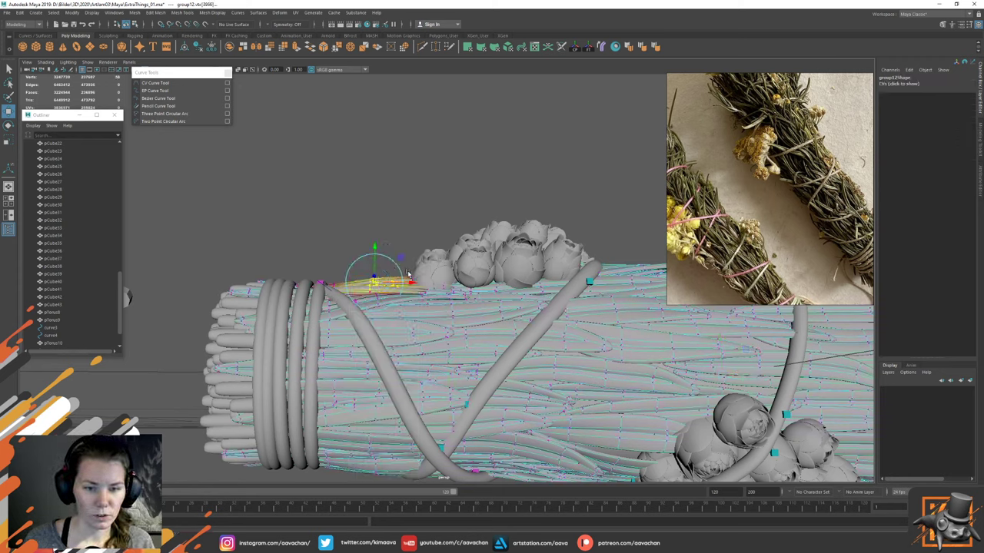
key("w")
left_click_drag(374, 250, 373, 248)
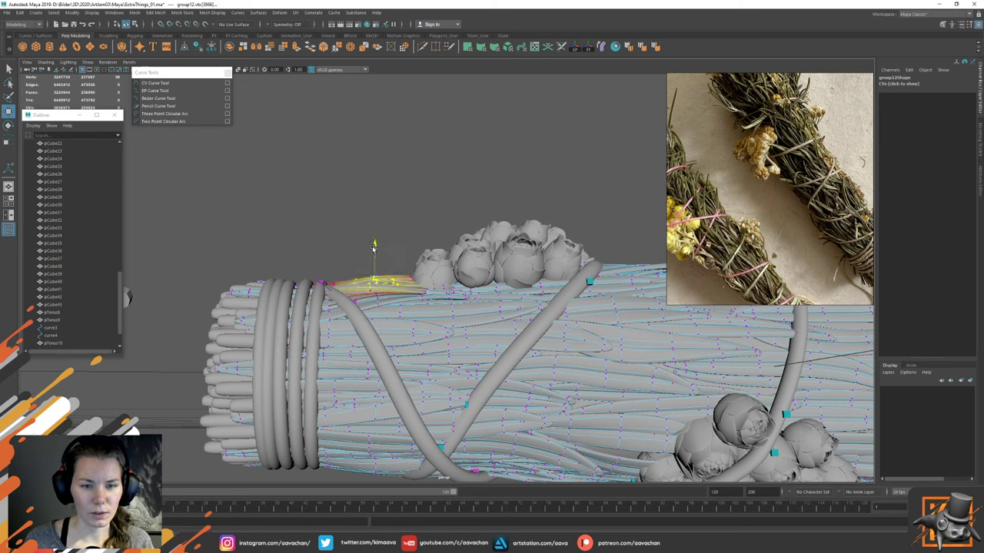
left_click_drag(457, 227, 439, 250)
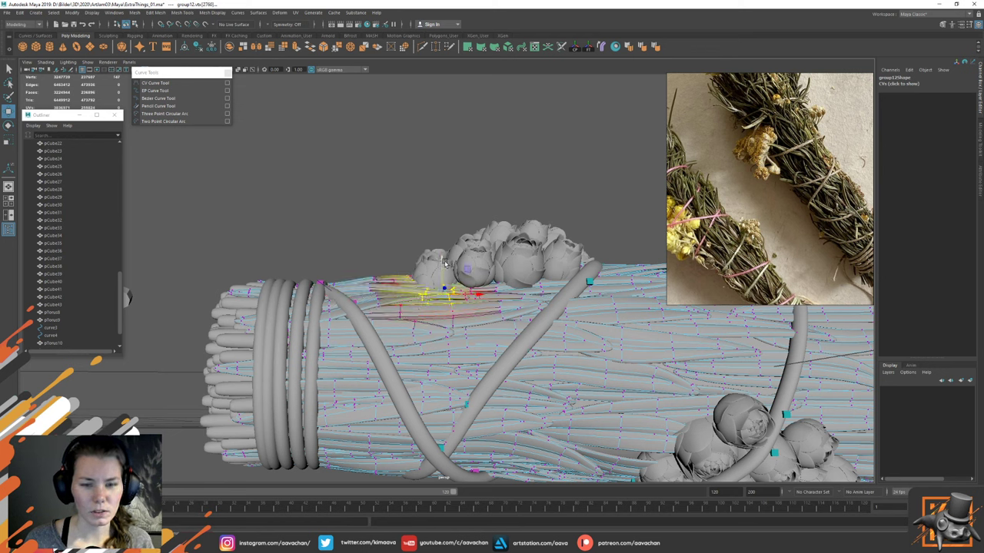
right_click_drag(380, 242, 400, 214)
left_click(399, 213)
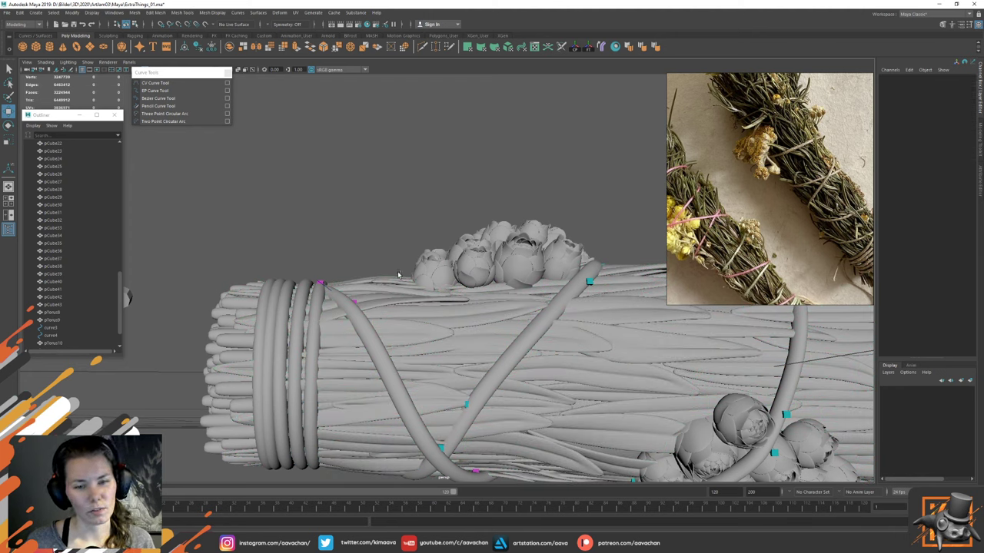
left_click(252, 293)
right_click_drag(297, 252, 249, 231)
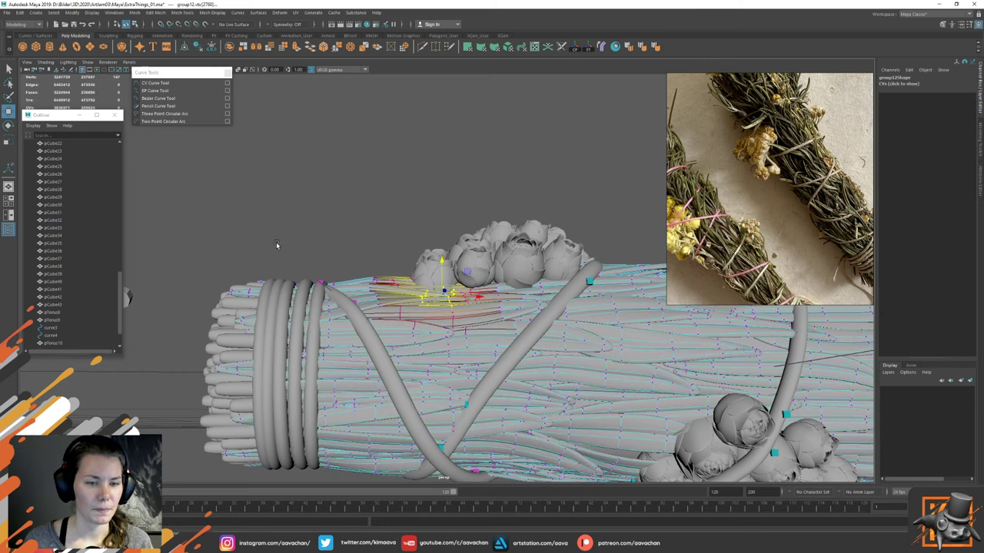
left_click_drag(276, 246, 276, 243, "alt")
left_click_drag(204, 242, 262, 315)
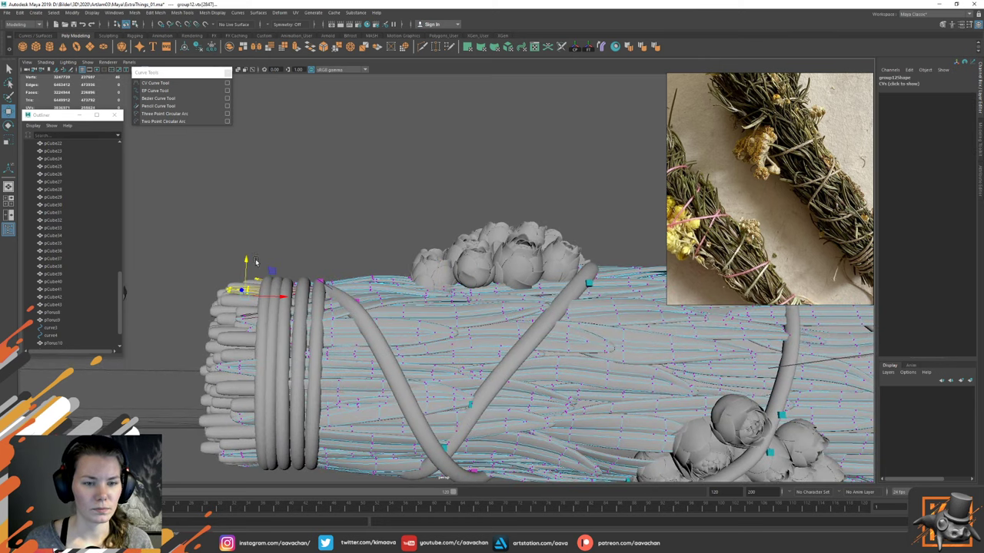
key("F8")
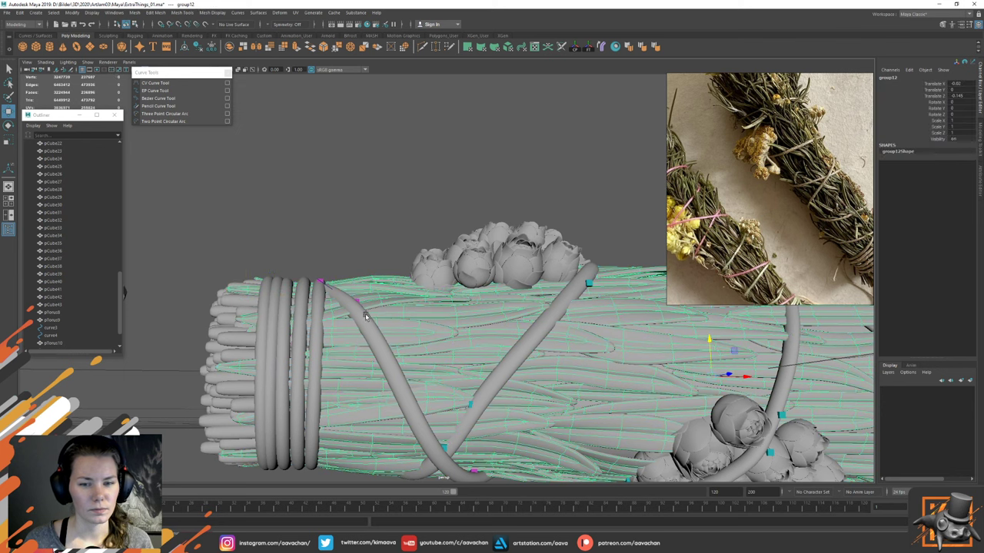
Step: Select vertex rings of pTorus9 just past where it crosses over the other string and move them down toward the leaves
left_click_drag(366, 317, 425, 265, "alt")
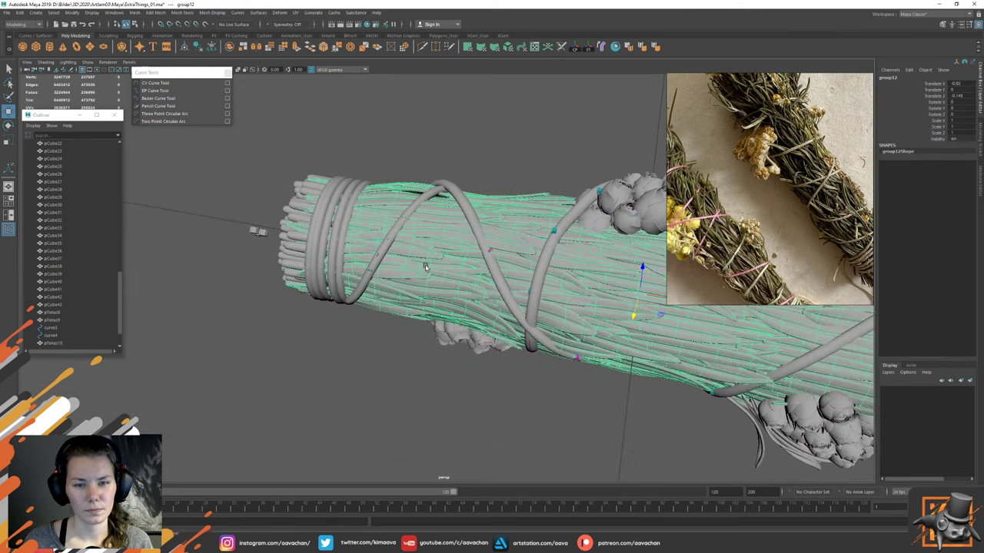
left_click(435, 188)
right_click_drag(438, 218, 459, 255, "alt")
left_click_drag(458, 252, 406, 214, "alt")
mouse_move(406, 213)
right_mouse_down("alt")
mouse_move(435, 206)
mouse_move(400, 199)
right_mouse_up("alt")
mouse_move(442, 194)
left_mouse_down("alt")
mouse_move(459, 202)
mouse_move(496, 192)
mouse_move(462, 182)
mouse_move(513, 228)
left_mouse_up("alt")
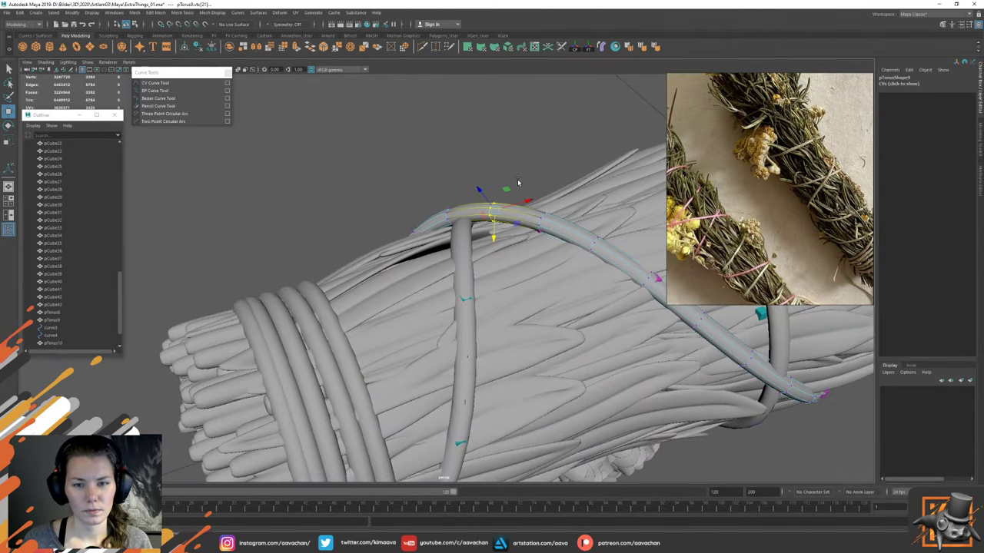
left_click_drag(479, 191, 491, 207)
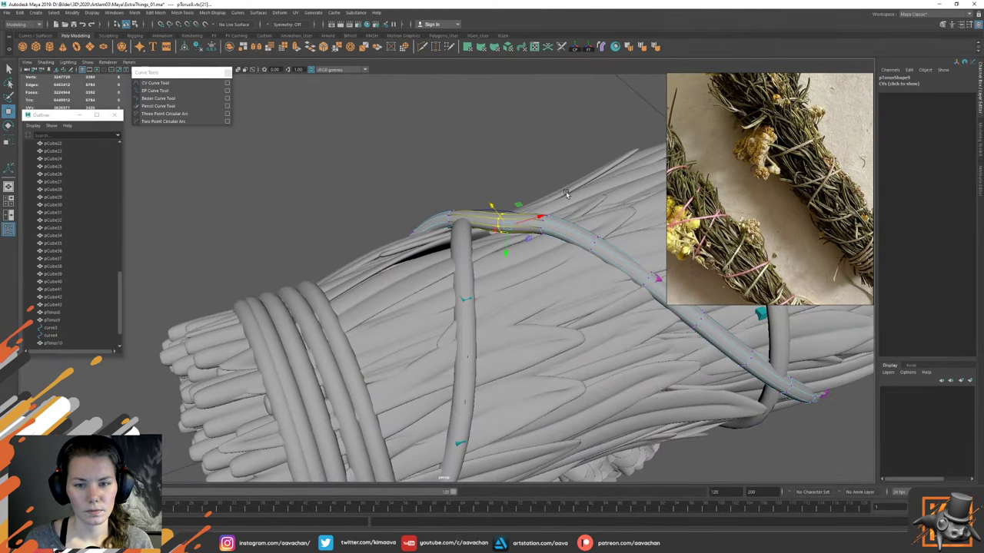
left_click_drag(566, 186, 531, 265)
mouse_move(530, 205)
left_mouse_down()
mouse_move(539, 222)
mouse_move(638, 229)
mouse_move(551, 315)
mouse_move(523, 207)
left_mouse_up()
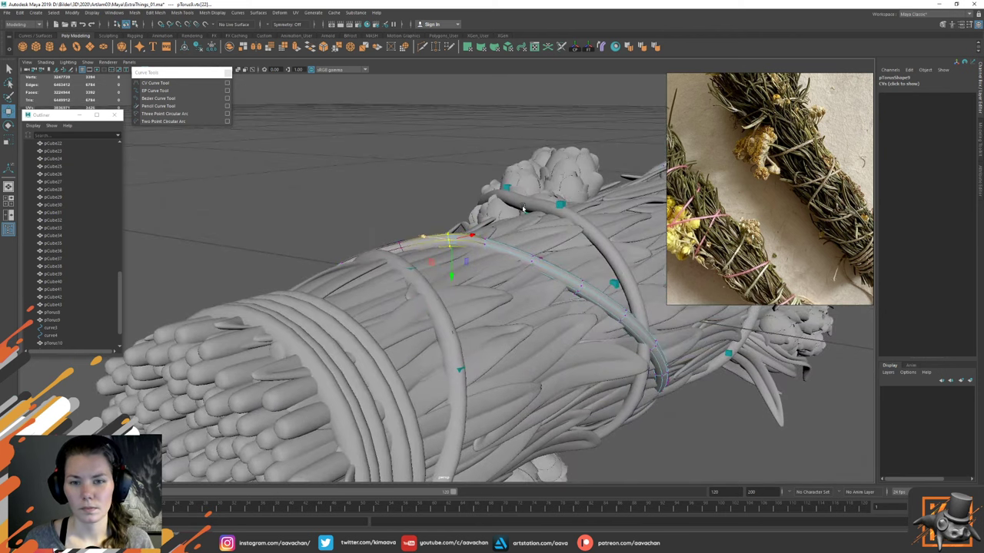
Step: Delete the edge loop of pTorus9 just past the string crossing
left_click(447, 182)
double_click(450, 239)
key("ctrl+Delete")
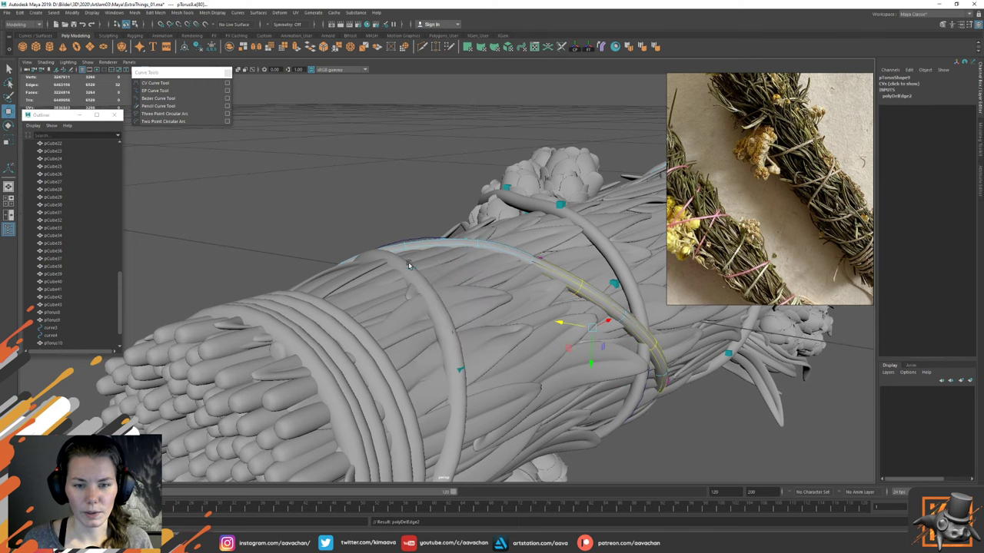
Step: Select the pTorus9 edge loop at the crossing and shift it slightly to smooth the string's arc over the other string
left_click_drag(503, 224, 528, 278, "alt")
double_click(415, 255)
left_click_drag(454, 251, 415, 256, "alt")
double_click(387, 254)
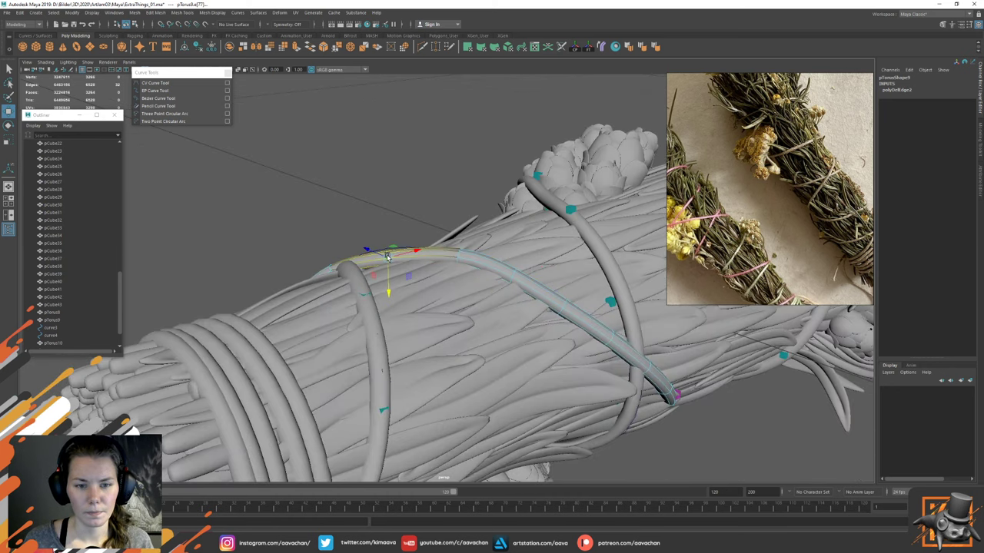
left_click(380, 212)
double_click(387, 256)
left_click_drag(390, 285, 390, 278)
left_click_drag(351, 238, 376, 241, "alt")
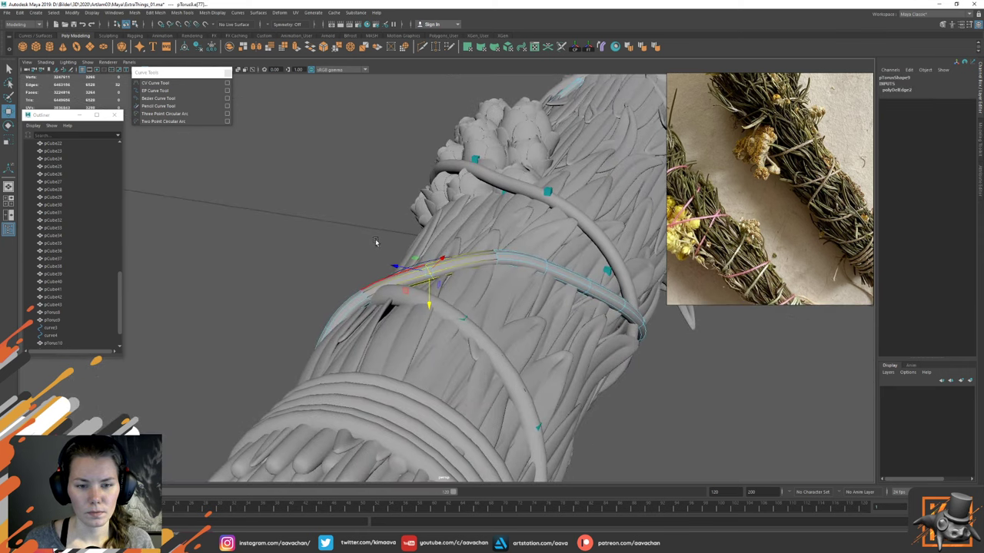
Step: Adjust the neighbouring edge loops of pTorus9 around the crossing and delete another loop to smooth the curve
double_click(364, 295)
left_click_drag(365, 293, 426, 291)
double_click(428, 269)
double_click(498, 259, "shift")
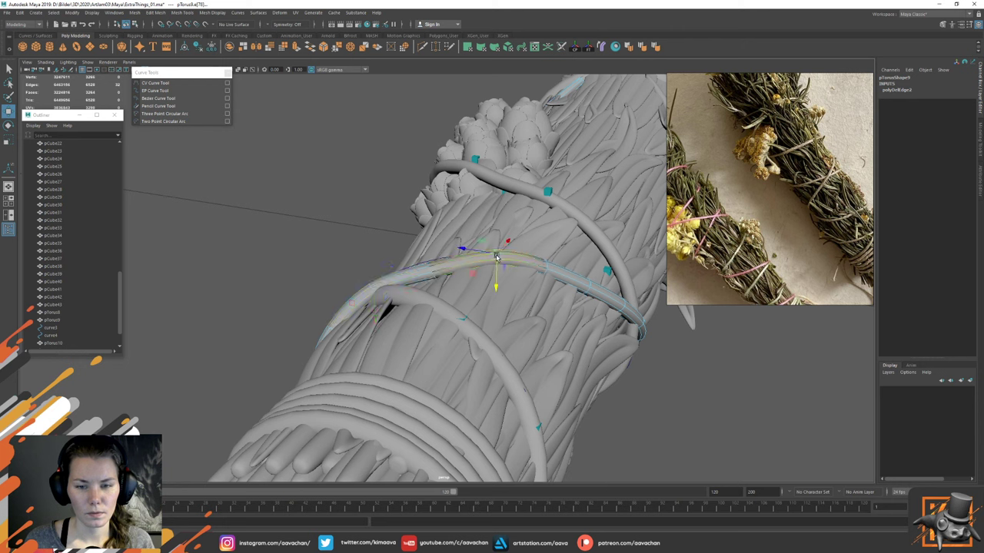
left_click_drag(498, 258, 366, 145, "alt")
double_click(425, 184)
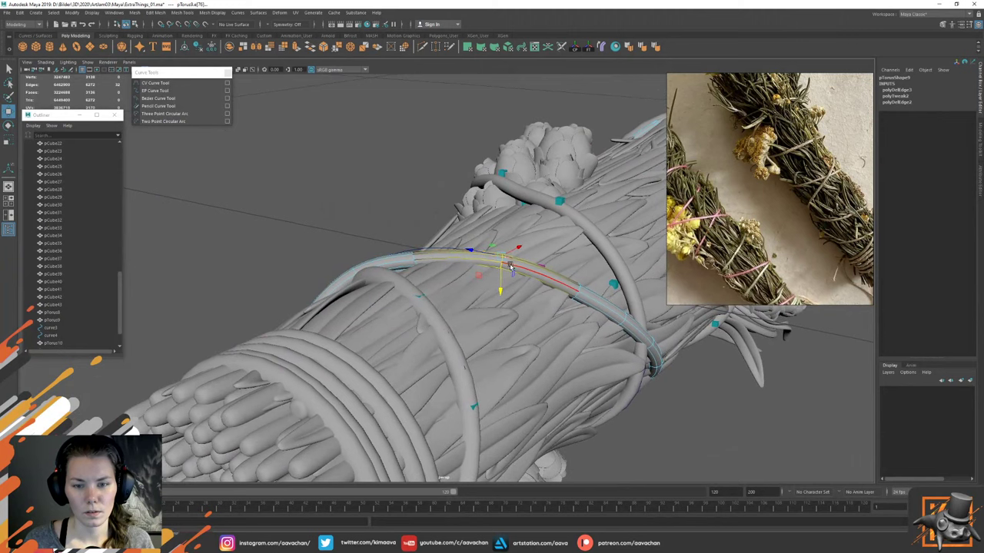
Step: Return to object selection, deselect pTorus9, and save the scene after checking the strings on the whole bundle
key("F8")
right_click_drag(460, 168, 404, 266, "alt")
left_click_drag(404, 267, 374, 196, "alt")
left_click(373, 196)
key("ctrl+s")
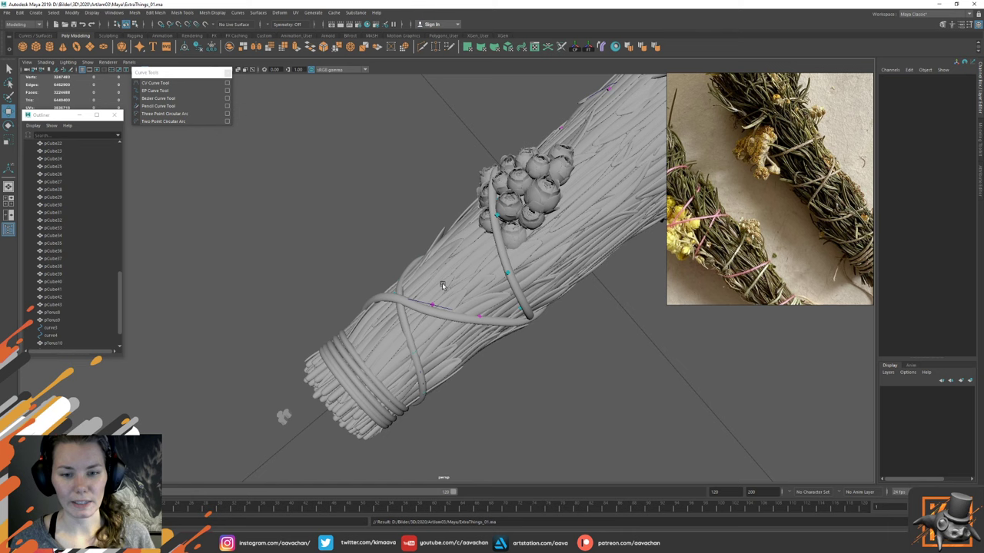
scroll(488, 332, "up", 2)
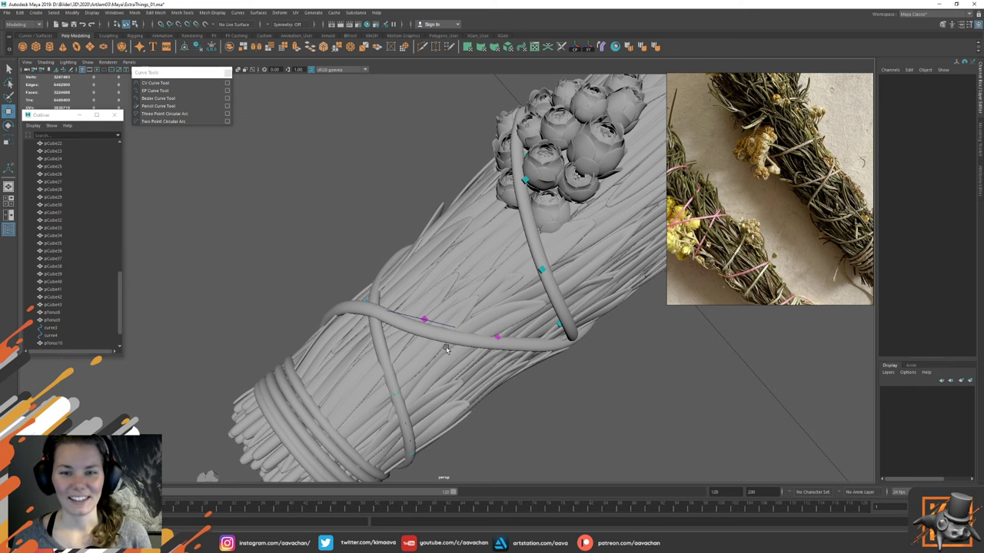
scroll(530, 275, "down", 6)
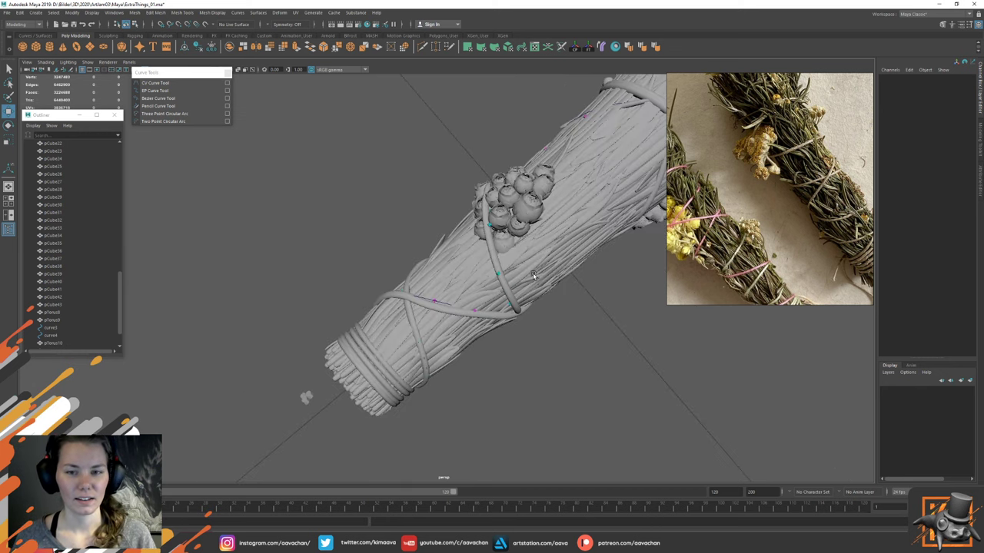
key("q")
key("ctrl+s")
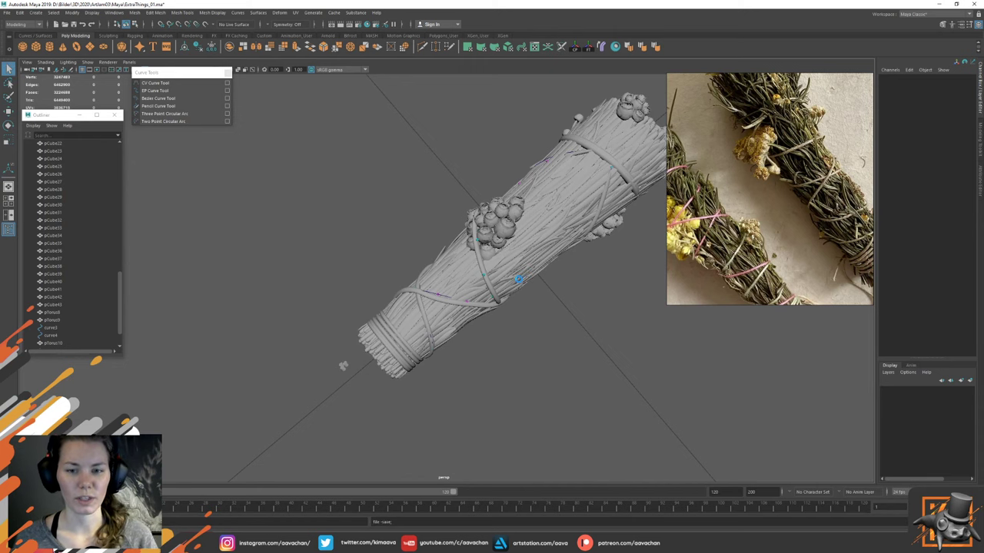
Step: Show the Modeling Toolkit and examine the strings, berry clusters and leaves along the whole herb bundle from several sides
left_click_drag(519, 279, 470, 309, "alt")
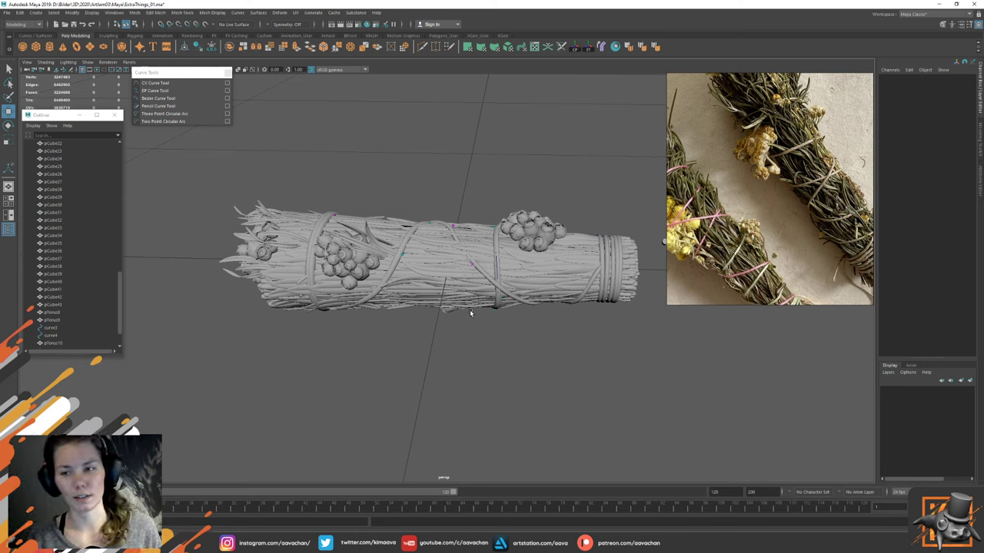
left_click_drag(530, 226, 430, 213, "alt")
right_click_drag(430, 213, 484, 209, "alt")
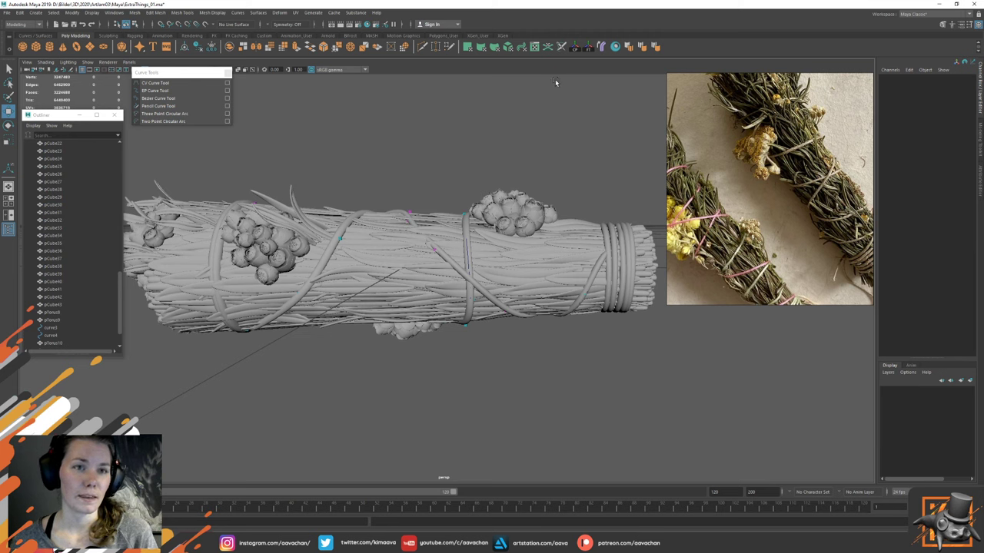
left_click(980, 151)
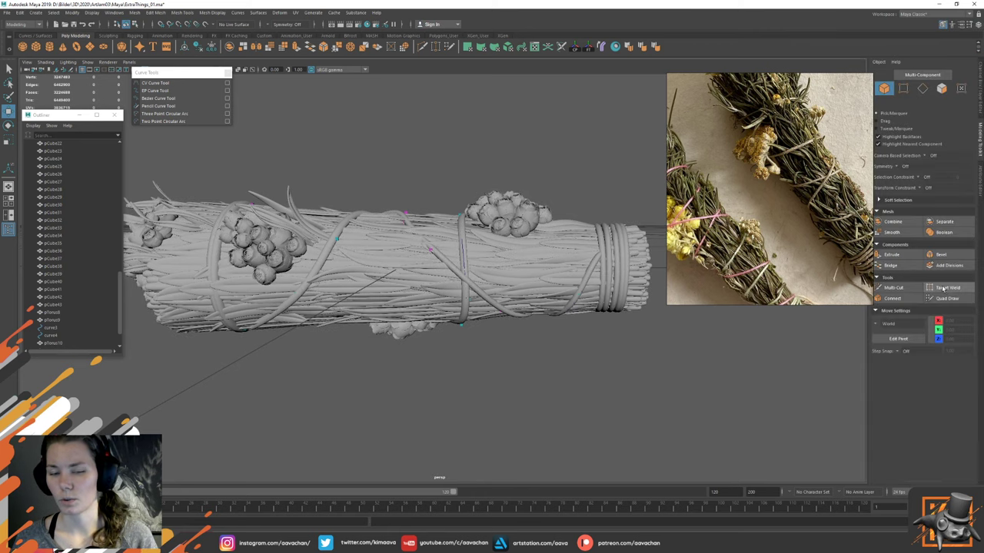
left_click_drag(595, 190, 583, 198, "alt")
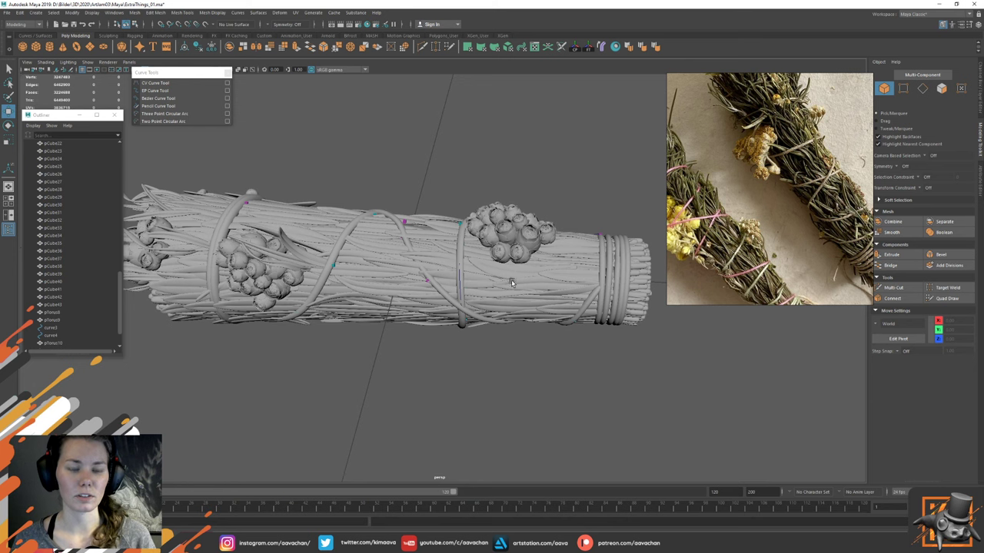
left_click_drag(520, 275, 611, 209, "alt")
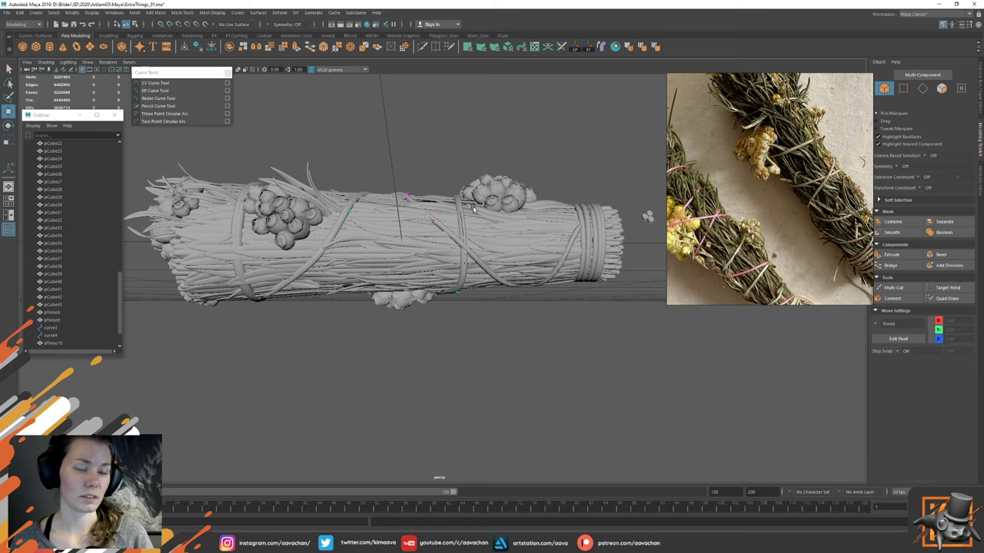
left_click_drag(470, 152, 475, 163, "alt")
middle_click_drag(352, 236, 399, 240, "alt")
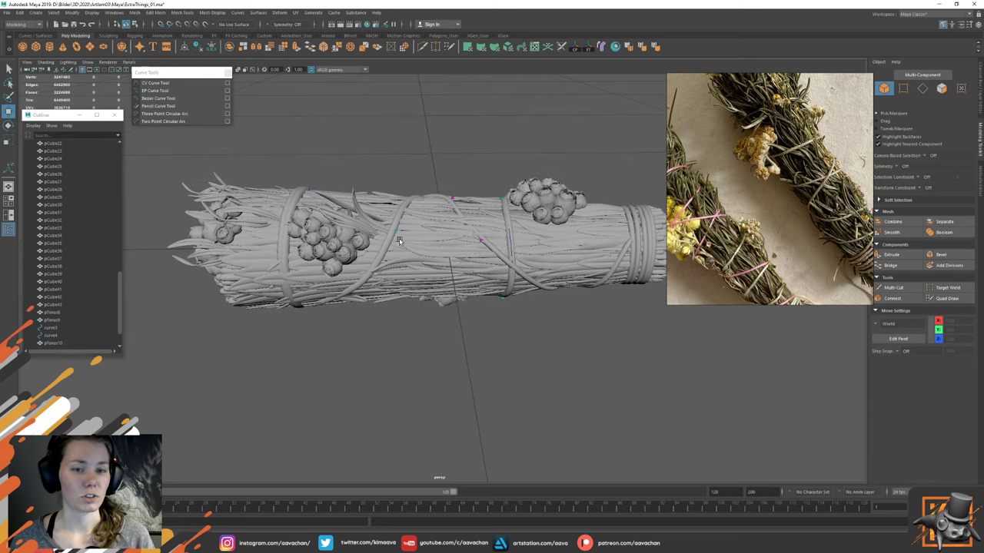
scroll(66, 297, "up", 5)
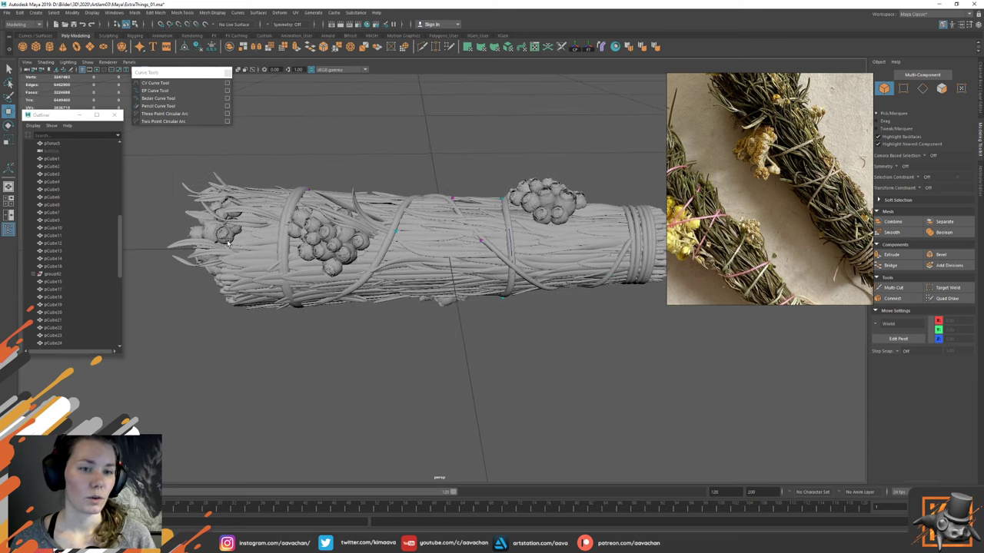
left_click_drag(363, 232, 329, 240, "alt")
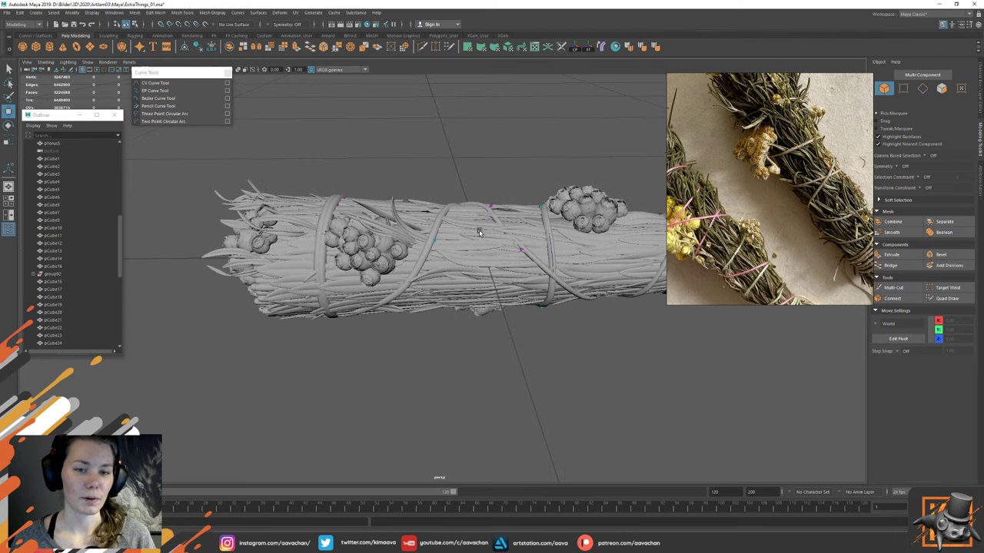
left_click_drag(479, 232, 441, 229, "alt")
Step: Select the singleLeaf group to check which loose leaves belong to it, and clear the selection
left_click(405, 227)
scroll(81, 263, "up", 5)
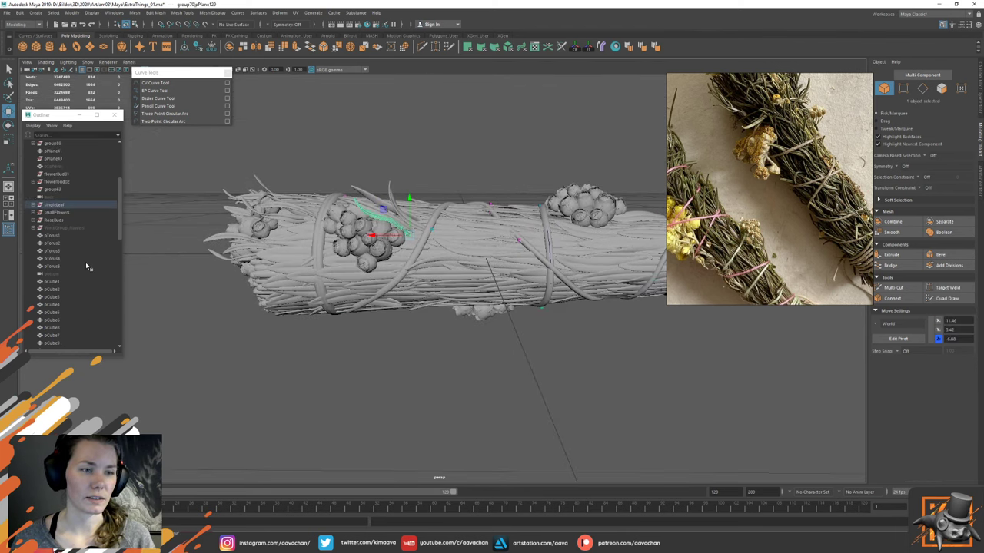
left_click(57, 206)
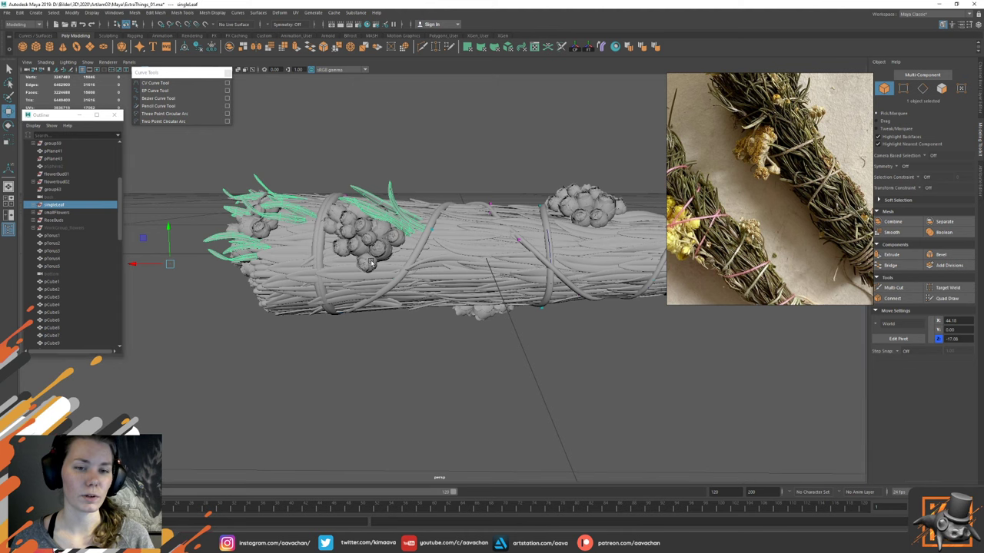
left_click_drag(240, 248, 327, 252, "alt")
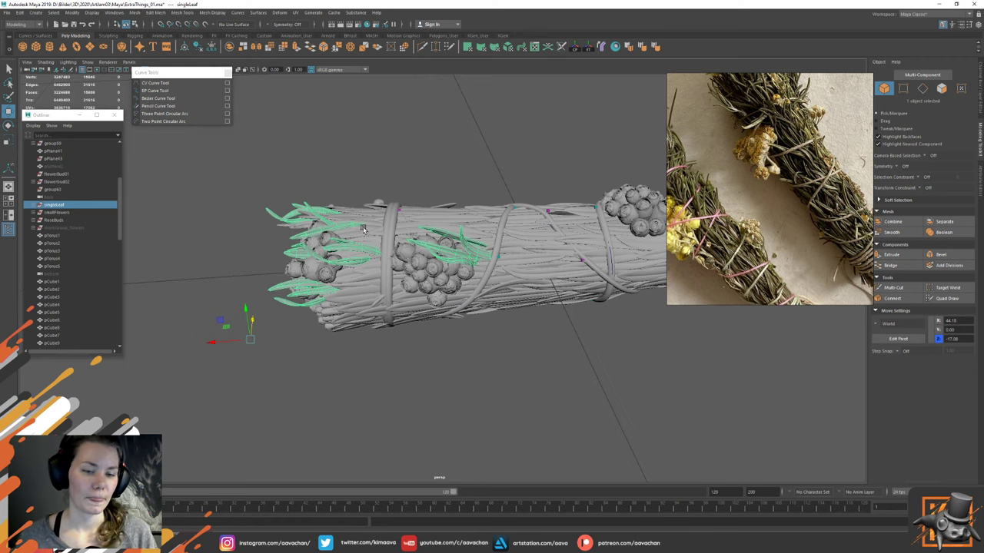
left_click(321, 420)
Step: Examine the string crossings, berry clusters and tip of the bundle up close and from both sides
scroll(408, 390, "down", 2)
middle_click_drag(475, 344, 397, 362, "alt")
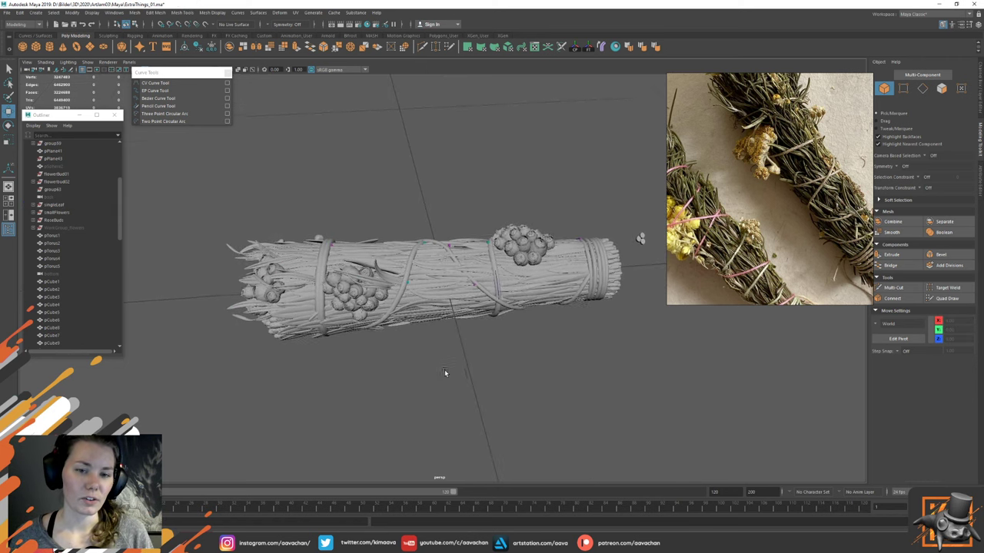
scroll(422, 358, "down", 2)
scroll(363, 324, "up", 1)
left_click_drag(451, 416, 404, 361, "alt")
right_click_drag(405, 361, 567, 351, "alt")
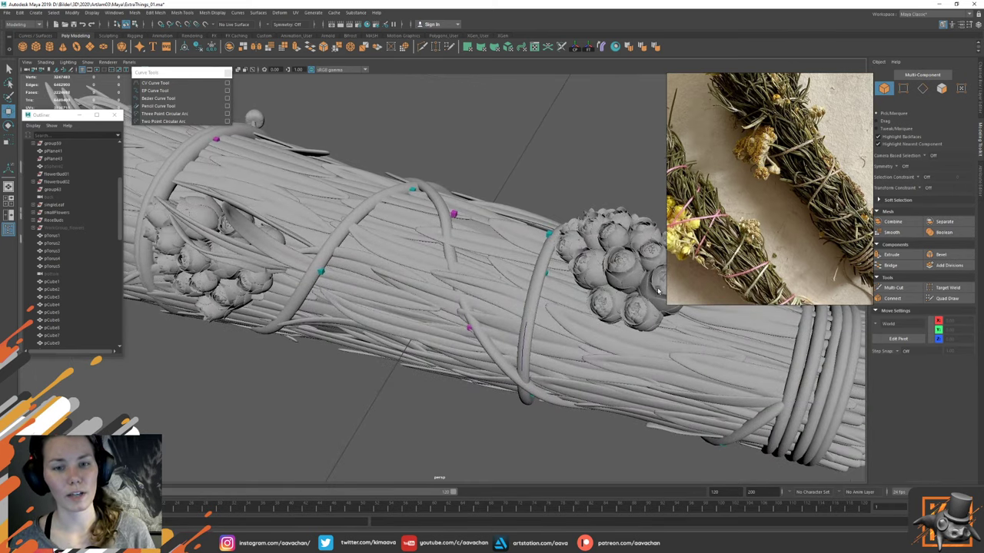
left_click_drag(589, 335, 500, 327, "alt")
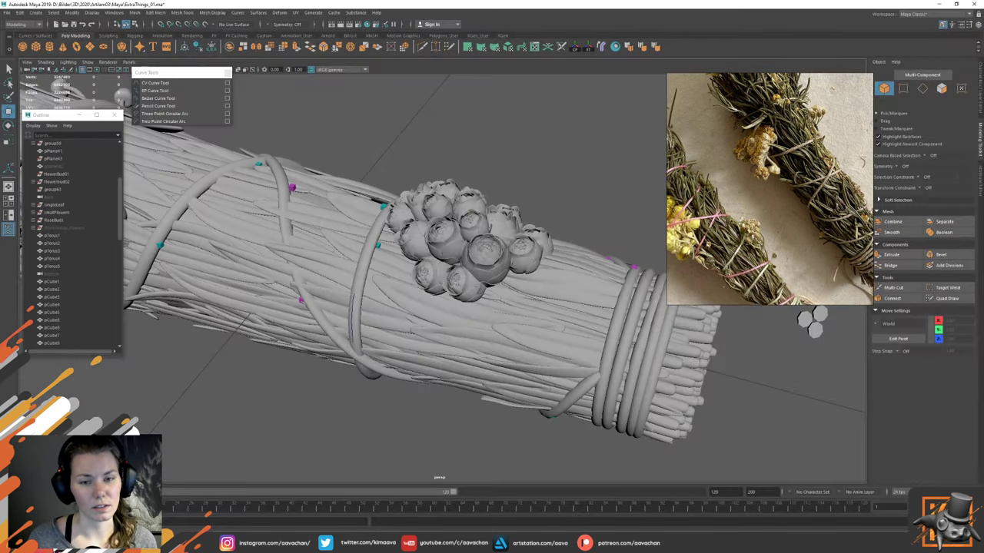
left_click_drag(366, 375, 416, 250, "alt")
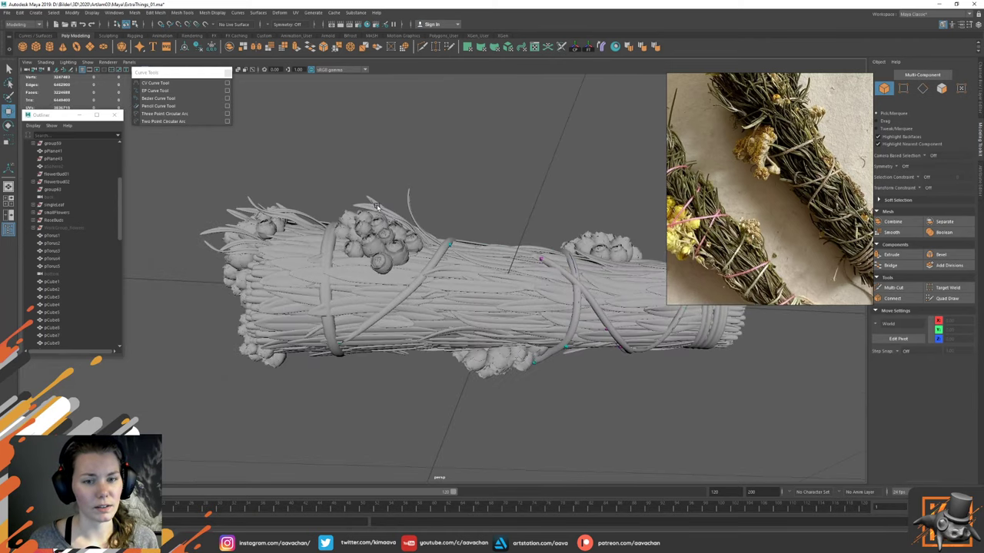
left_click_drag(377, 207, 405, 255, "alt")
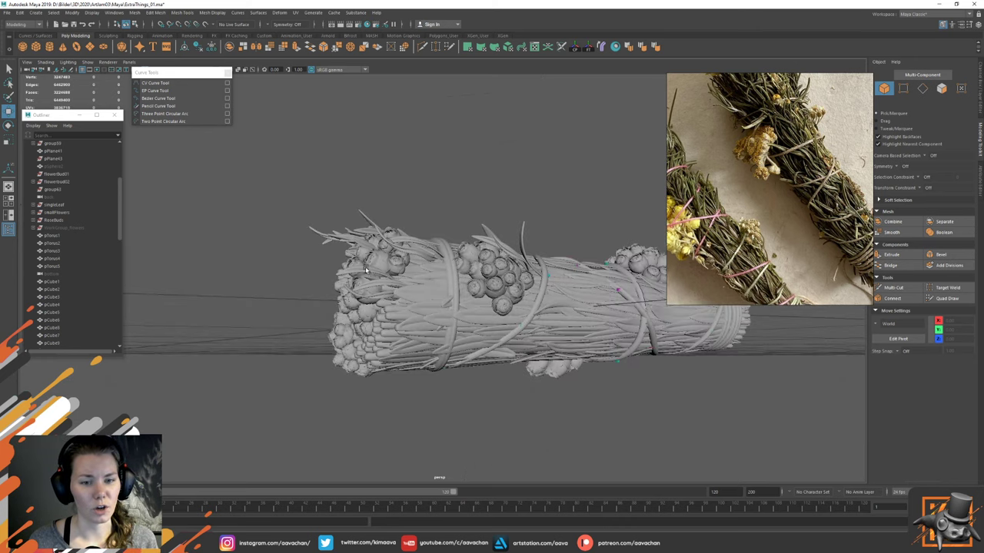
left_click_drag(415, 326, 368, 324, "alt")
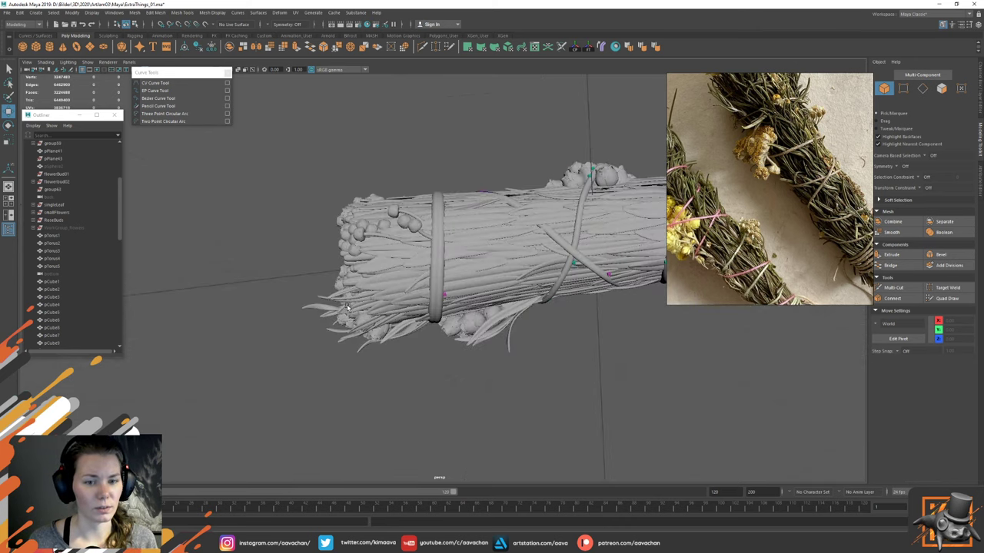
left_click_drag(407, 266, 369, 337, "alt")
left_click_drag(414, 251, 437, 223, "alt")
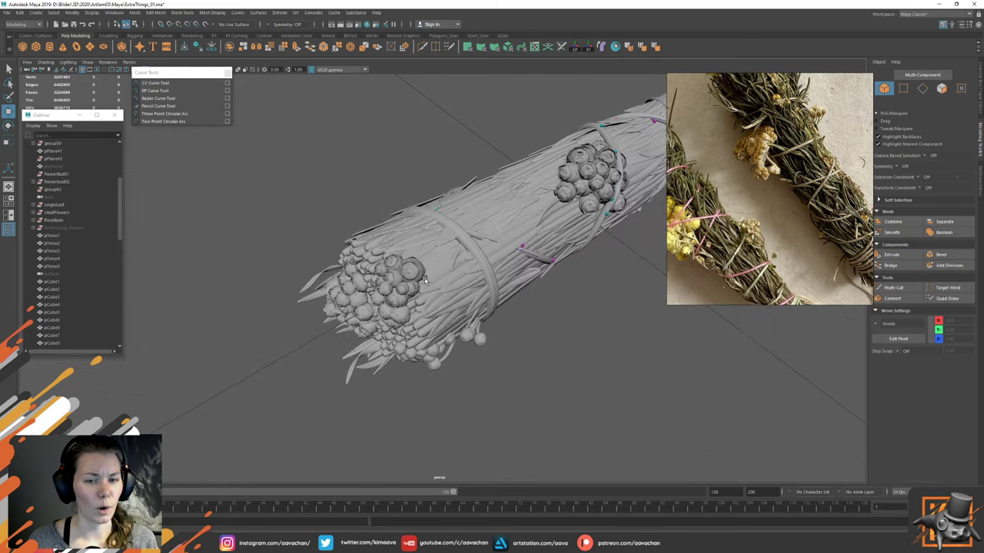
left_click_drag(376, 256, 584, 292, "alt")
left_click_drag(453, 213, 440, 267, "alt")
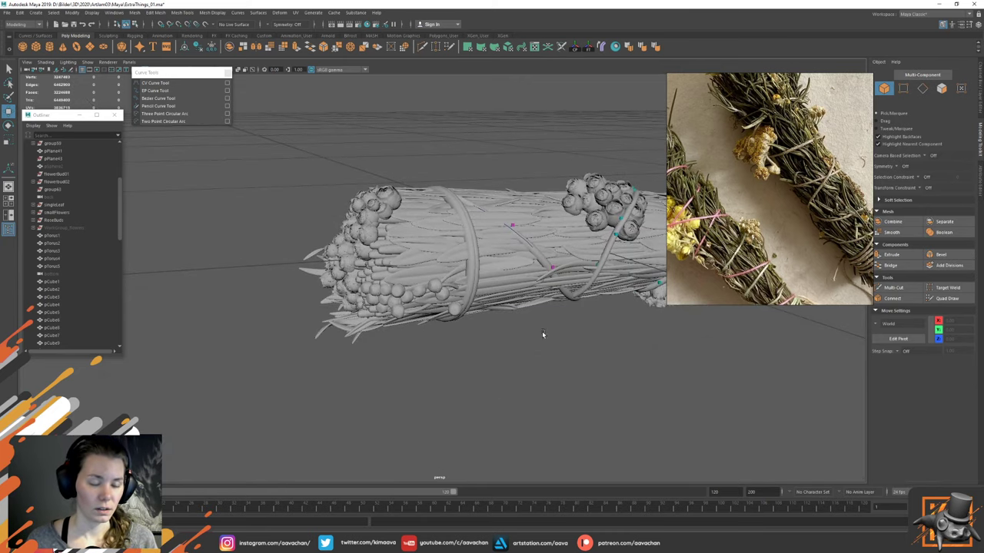
left_click_drag(407, 274, 392, 269, "alt")
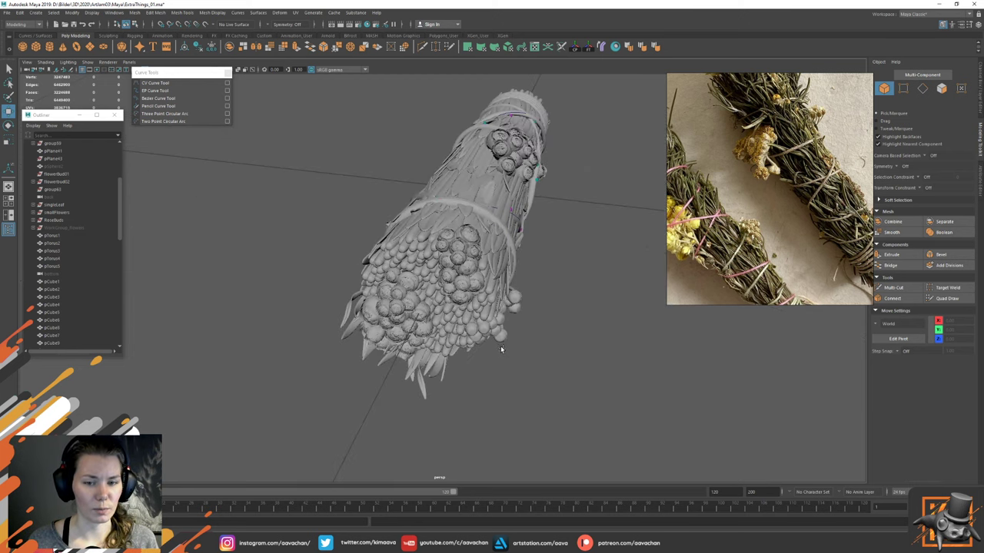
left_click_drag(501, 346, 480, 309, "alt")
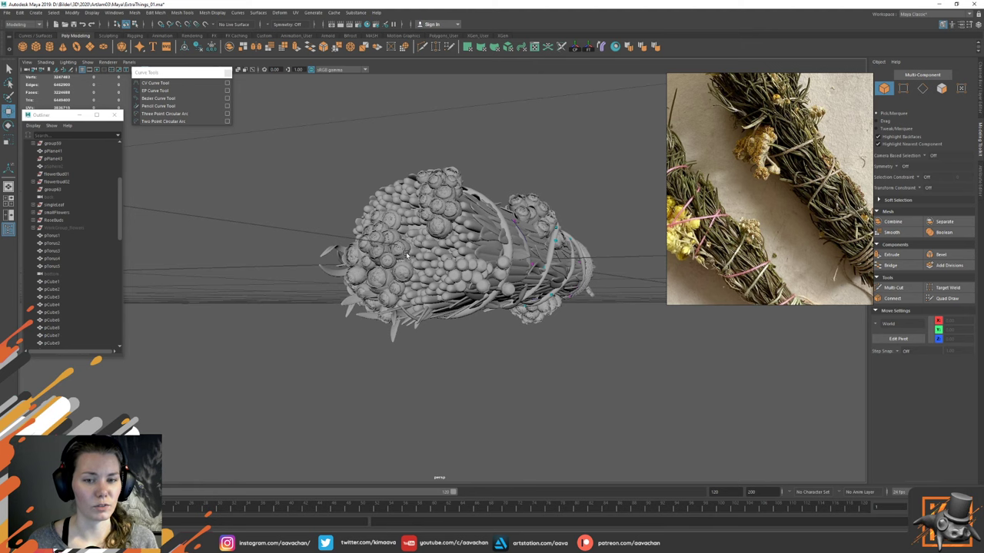
Step: Select the leaf pPlane41 near the bundle's tip to inspect it, and clear the selection
left_click_drag(407, 212, 393, 258, "alt")
right_click_drag(393, 257, 449, 210, "alt")
left_click(449, 210)
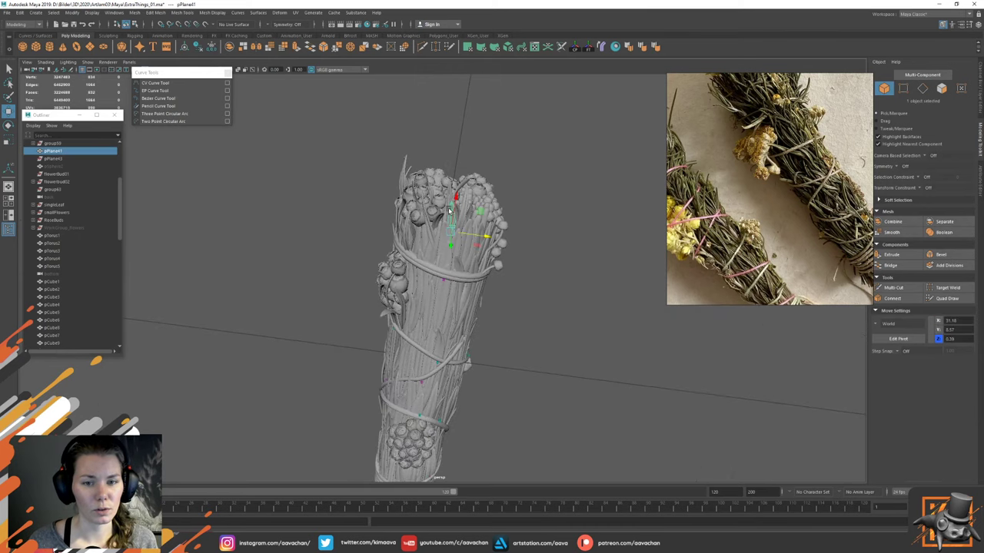
left_click_drag(578, 271, 491, 278, "alt")
left_click(555, 291)
left_click_drag(555, 291, 436, 290, "alt")
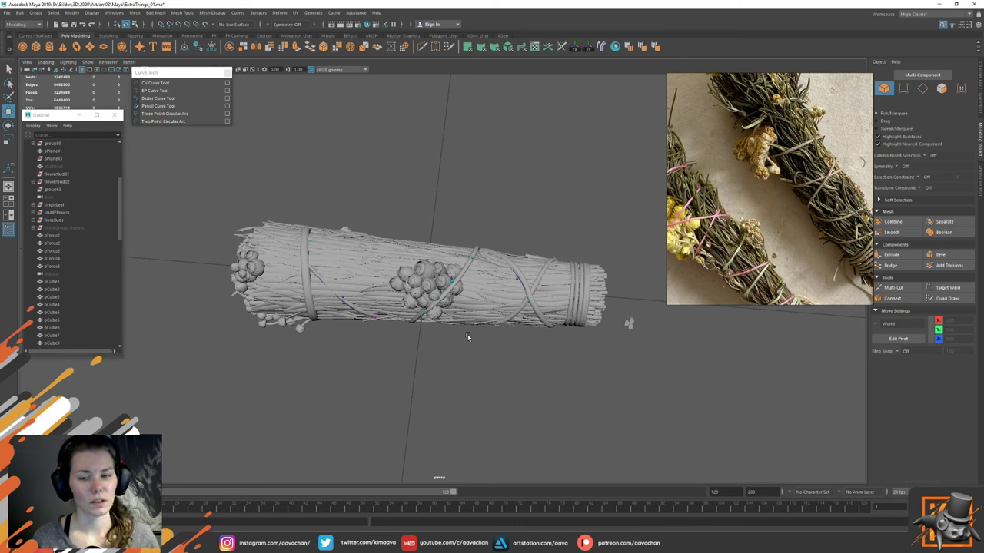
Step: Select the objects of the entire bundle to check its overall extent, and clear the selection
left_click_drag(246, 196, 614, 380)
left_click(385, 361)
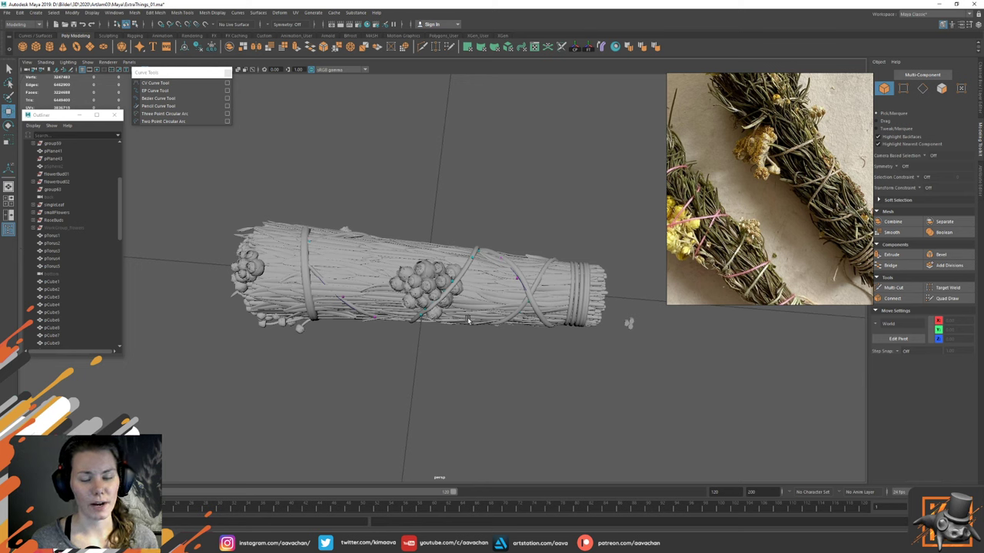
scroll(526, 363, "down", 3)
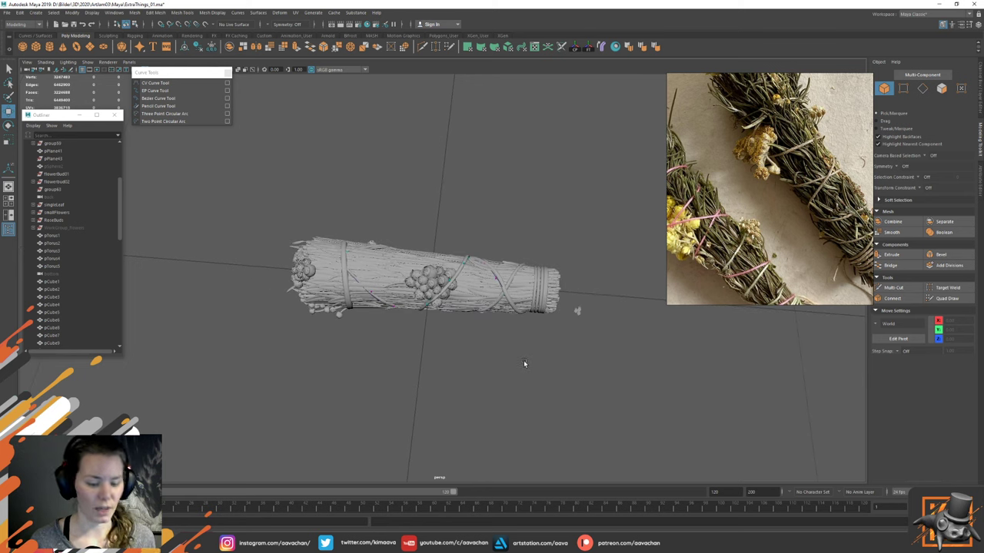
left_click_drag(531, 365, 542, 348, "alt")
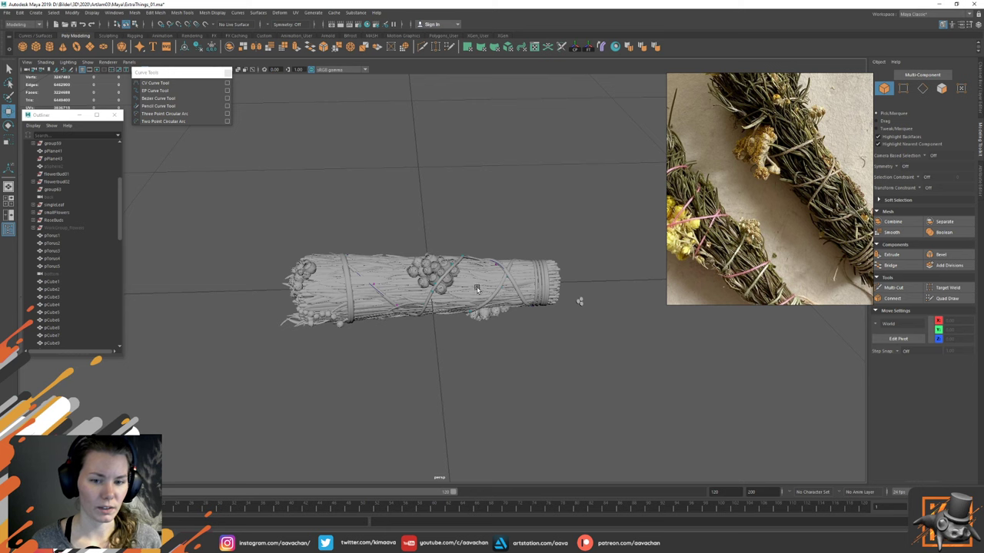
left_click_drag(465, 306, 450, 311, "alt")
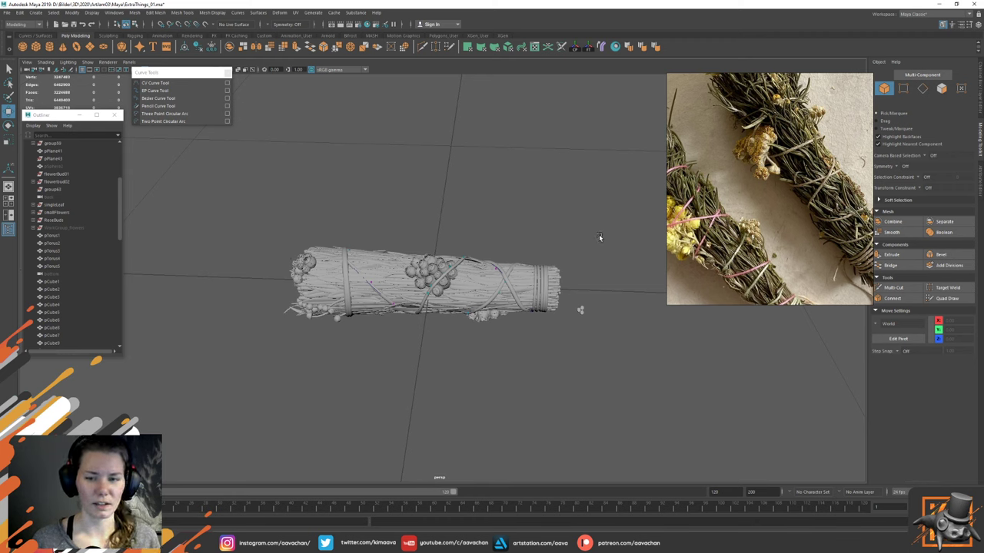
left_click_drag(600, 236, 522, 347)
left_click(572, 244)
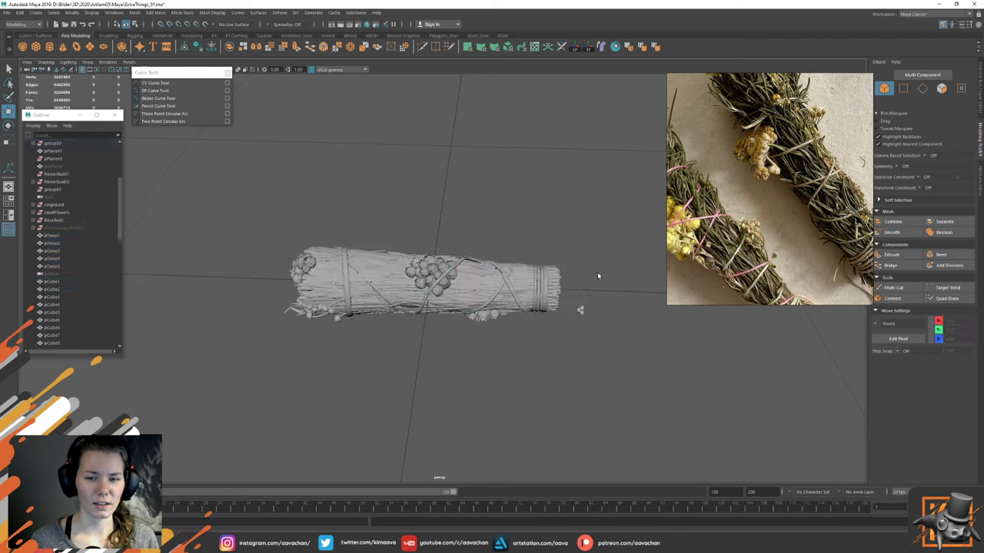
Step: Select three of the string rings wrapped around the bundle's stem end, and clear the selection
left_click(542, 293)
left_click(543, 278, "shift")
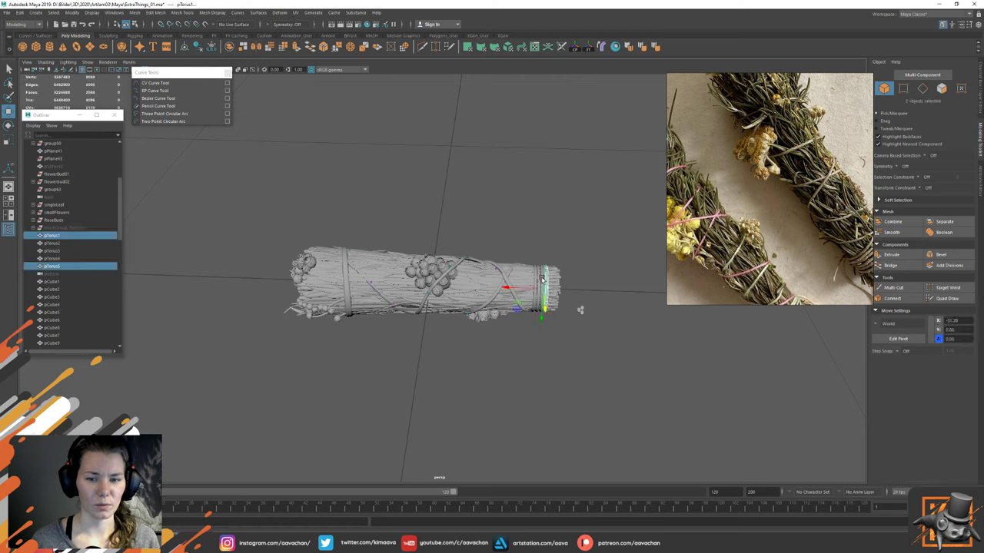
left_click(541, 278, "shift")
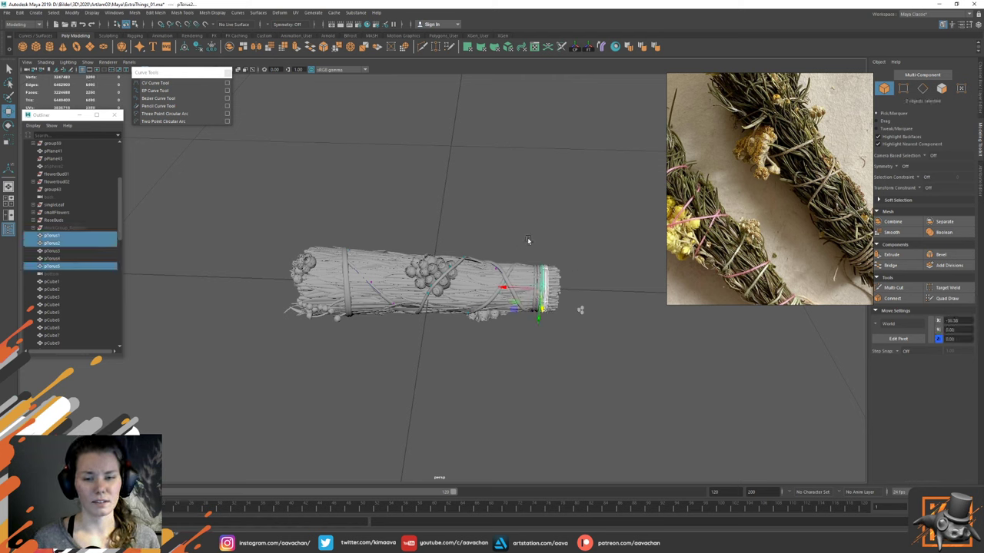
left_click(464, 241)
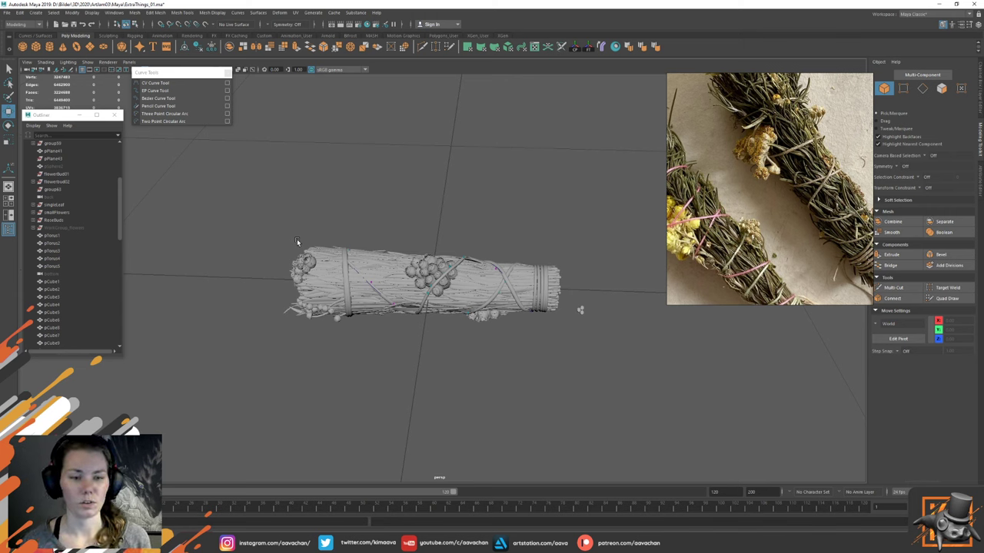
Step: Select the loose leaves at the bundle's tip, and replace that selection with group12 to compare the leaf groups
left_click(289, 307)
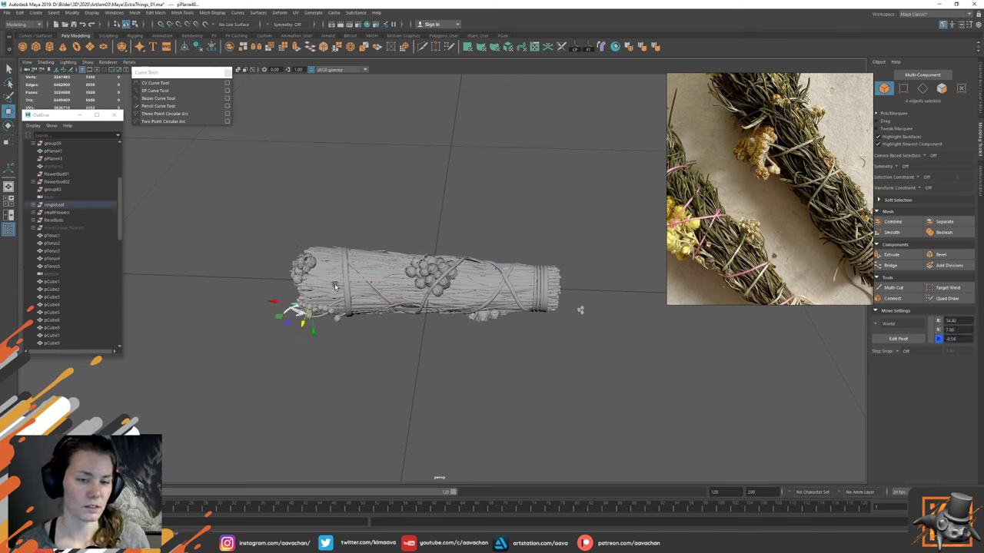
scroll(335, 362, "up", 2)
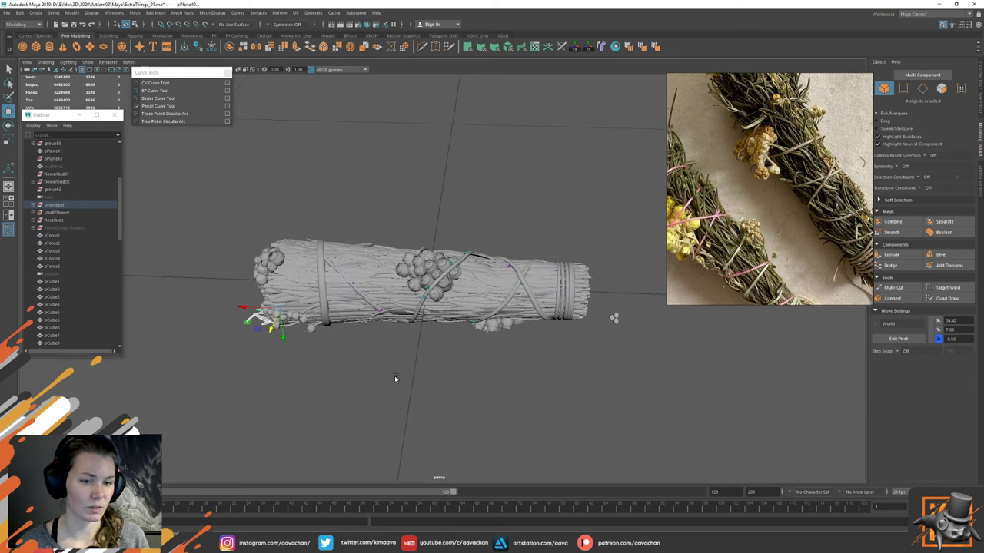
left_click_drag(395, 378, 399, 339, "alt")
middle_click_drag(373, 366, 456, 360, "alt")
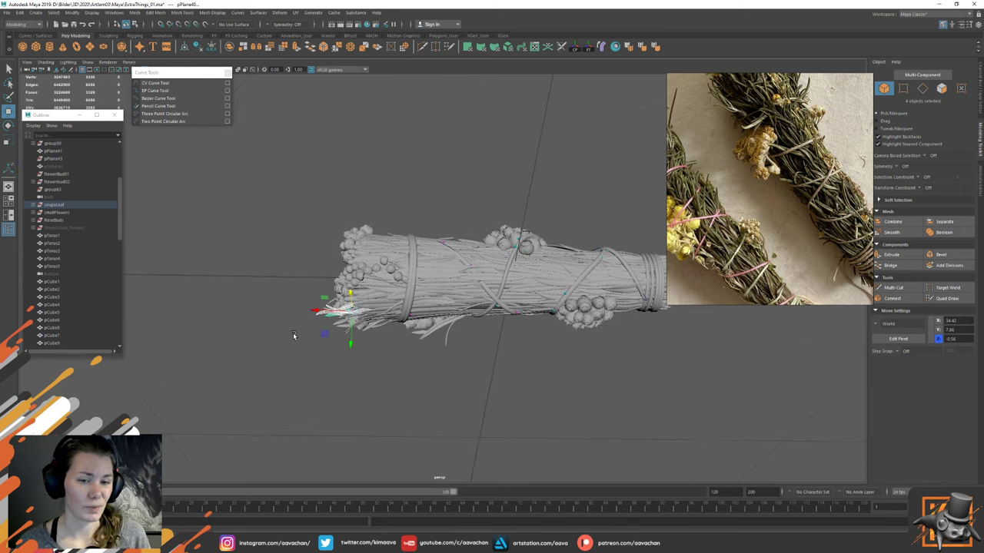
right_click_drag(295, 335, 387, 320, "alt")
left_click(443, 271)
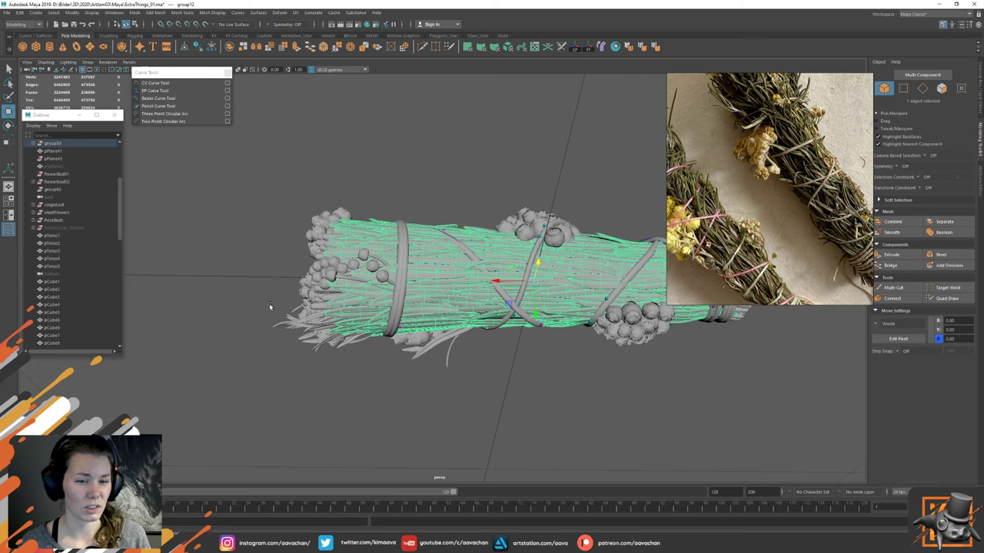
Step: Select the loose leaves at the bundle's tip to inspect them from a lower angle, and clear the selection
left_click_drag(264, 299, 297, 350)
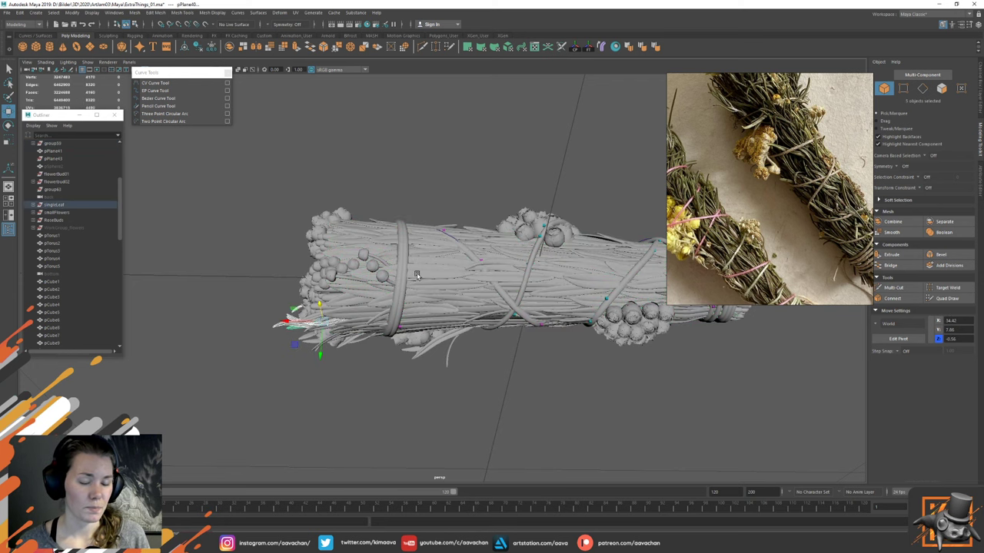
left_click_drag(418, 275, 413, 292, "alt")
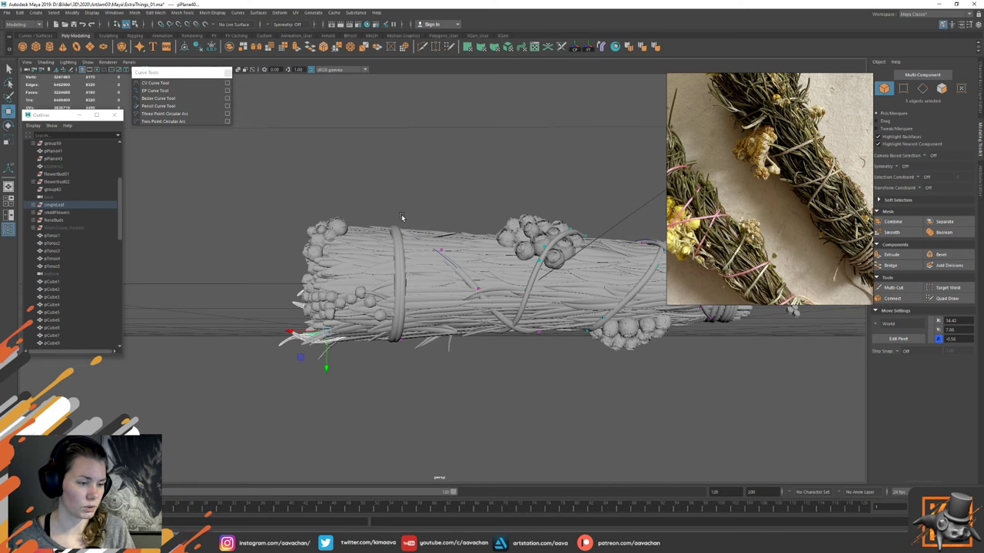
left_click(427, 205)
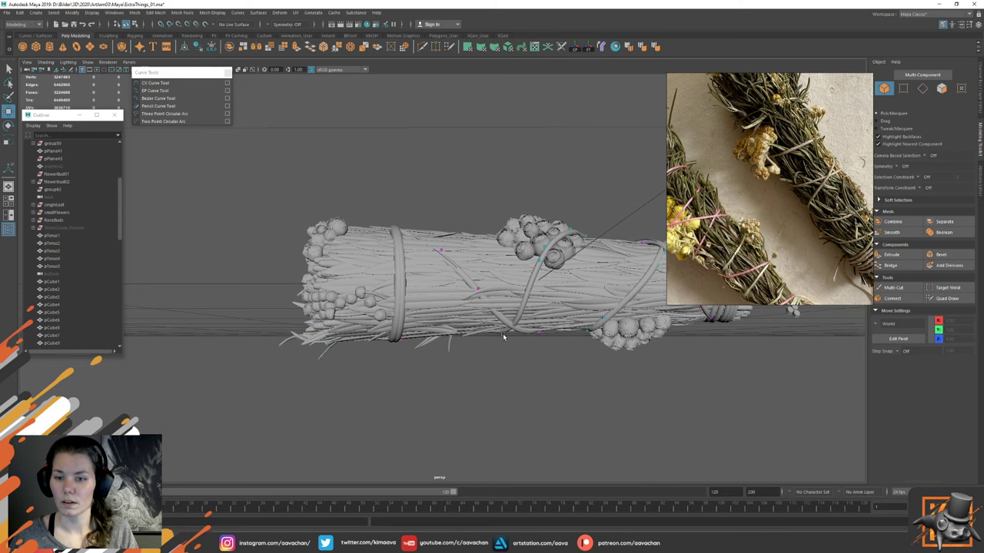
Step: Review the whole bundle from a distance and save the scene
scroll(502, 334, "down", 5)
scroll(465, 366, "up", 2)
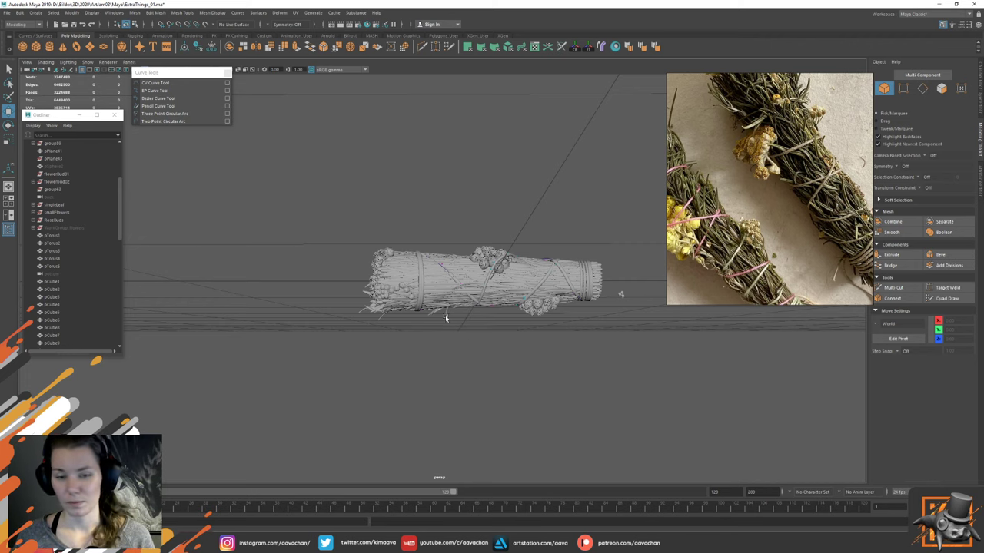
scroll(445, 318, "up", 6)
key("ctrl+s")
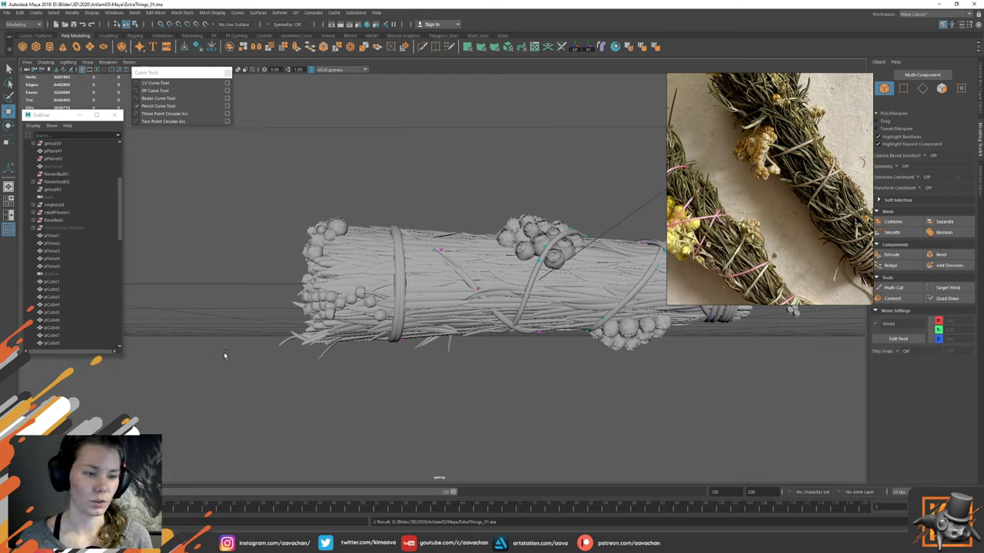
Step: Try to move four loose singleLeaf leaves outward at the bundle's tip, and undo the move
left_click_drag(243, 311, 303, 392)
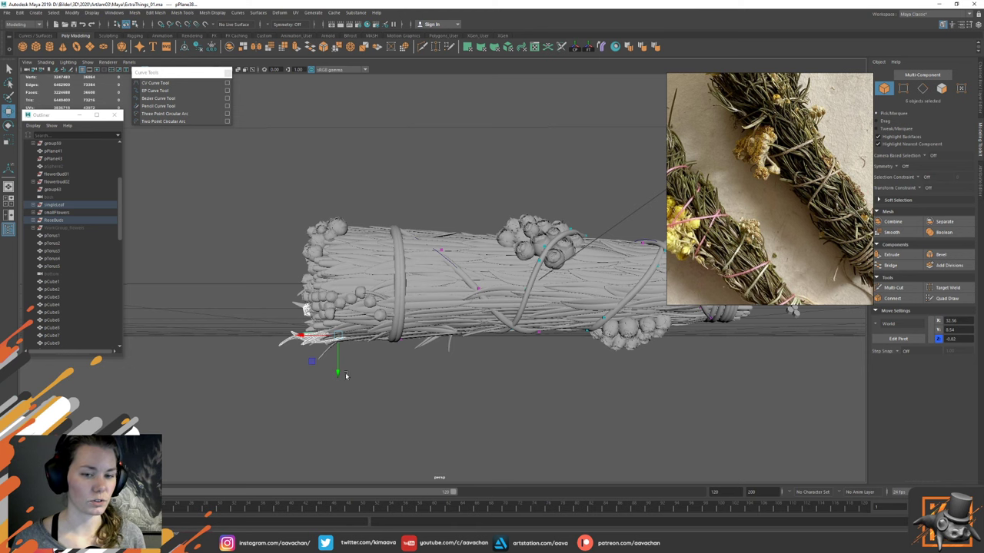
left_click(268, 339)
left_click_drag(309, 341, 295, 273, "alt")
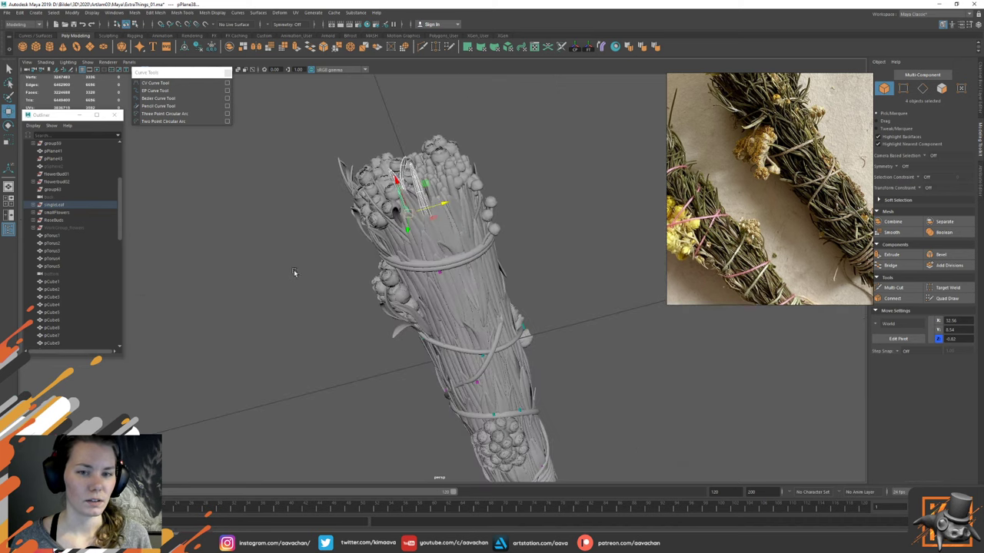
middle_click_drag(294, 273, 304, 313, "alt")
right_click_drag(304, 313, 424, 298, "alt")
left_click_drag(367, 189, 314, 89)
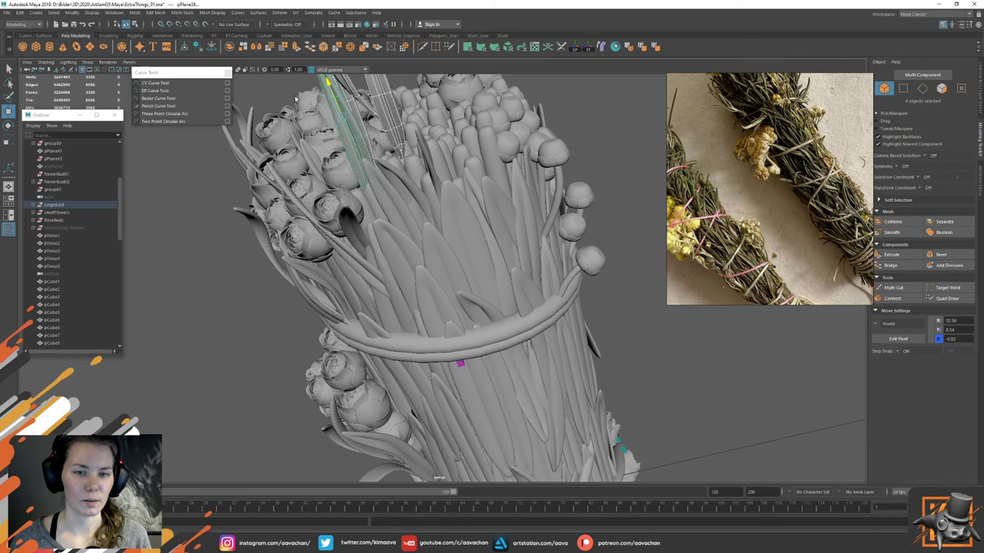
key("ctrl+z")
key("ctrl+z")
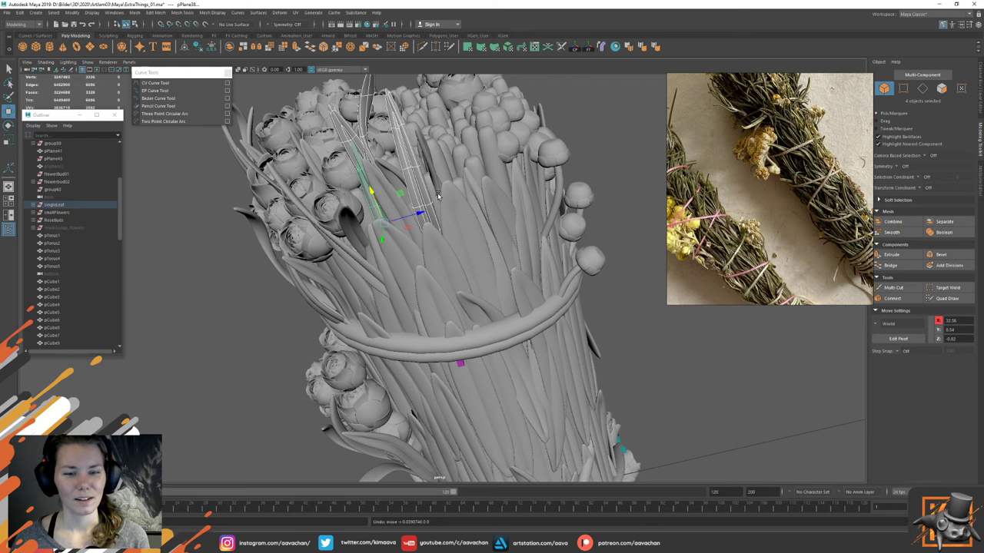
Step: Inspect the flower cluster and crossing strings on the opposite side of the bundle, and clear the leaf selection
scroll(504, 275, "down", 10)
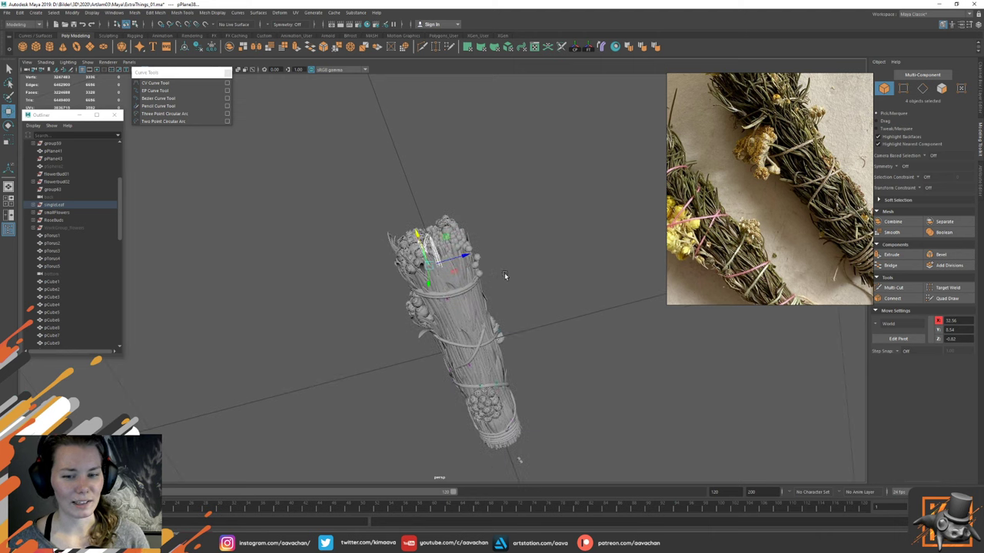
right_click_drag(505, 285, 529, 308, "alt")
left_click_drag(529, 307, 496, 397, "alt")
middle_click_drag(496, 397, 514, 273, "alt")
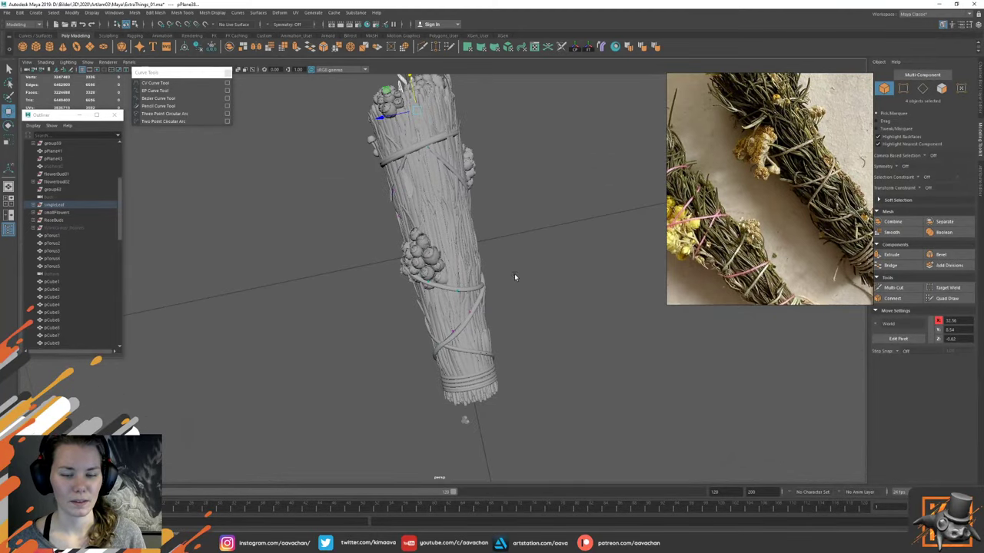
right_click_drag(514, 273, 477, 361, "alt")
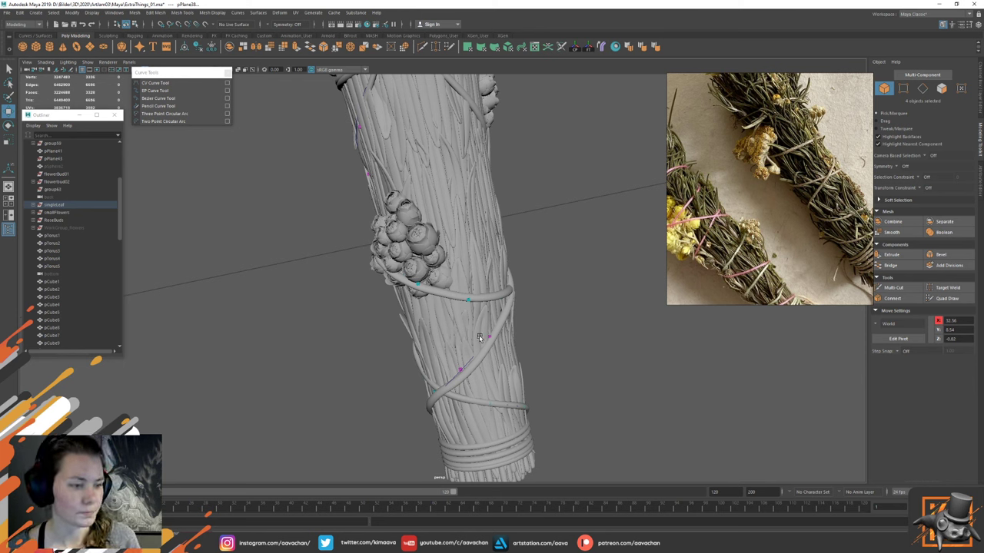
left_click(644, 357)
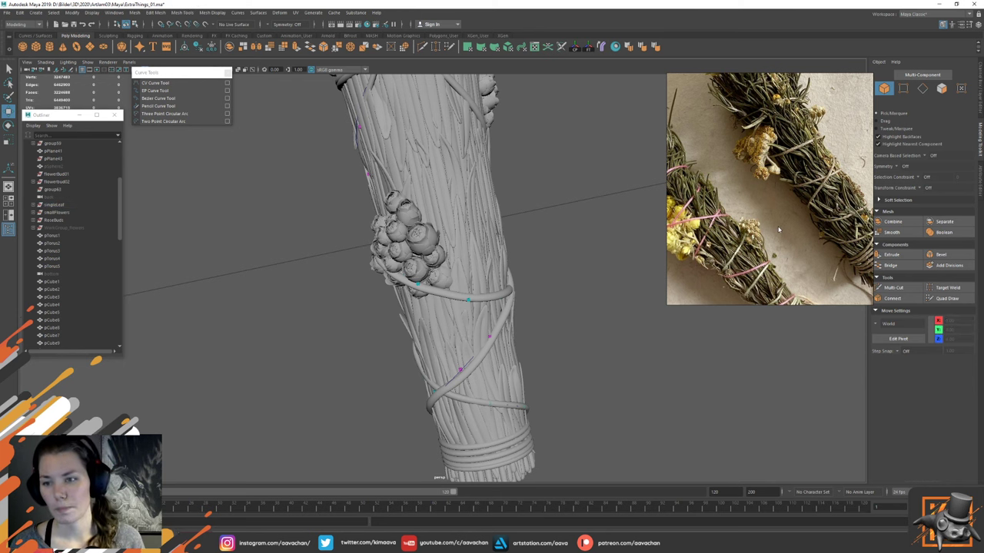
Step: Examine the crossed pink strings and yellow flowers in the reference photo for comparison with the model
scroll(779, 229, "down", 1)
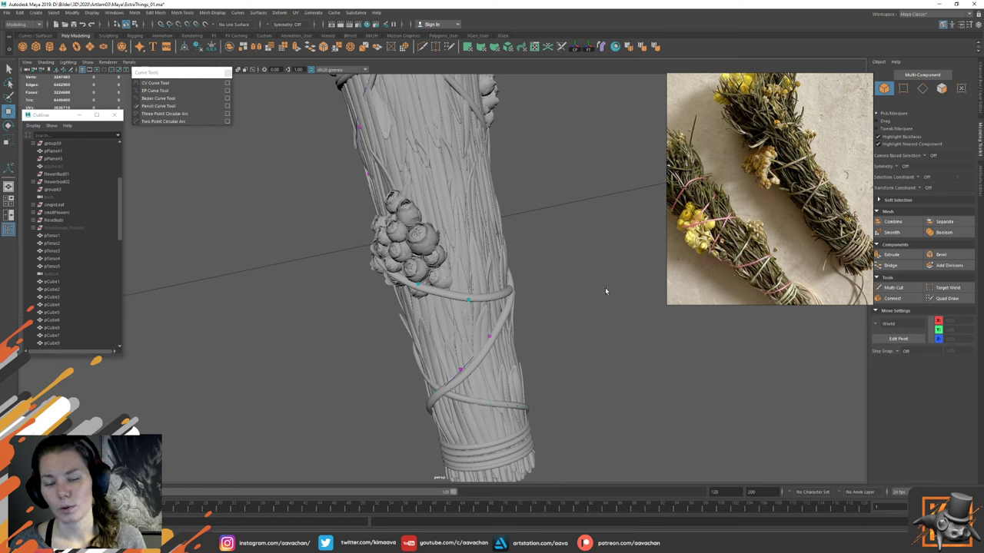
scroll(737, 242, "up", 5)
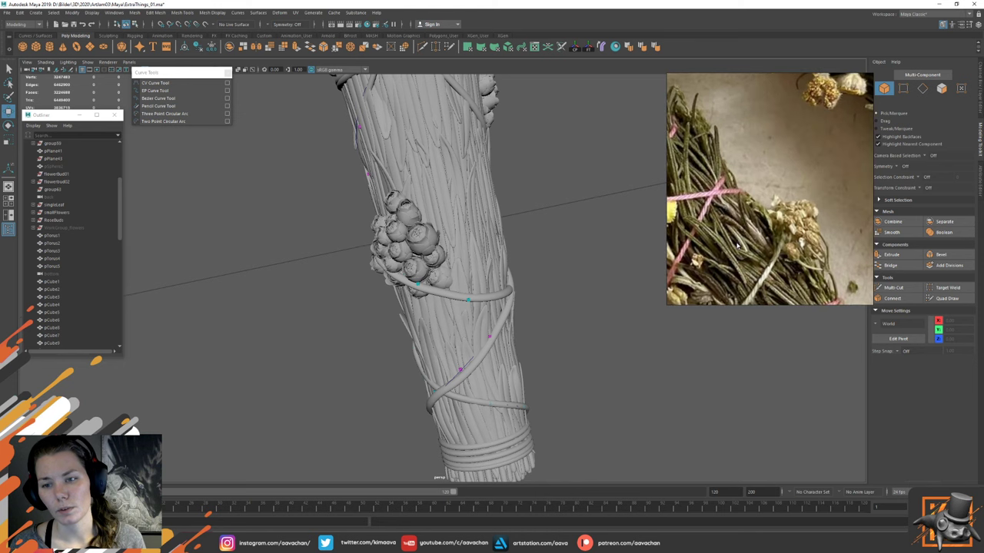
scroll(782, 238, "up", 1)
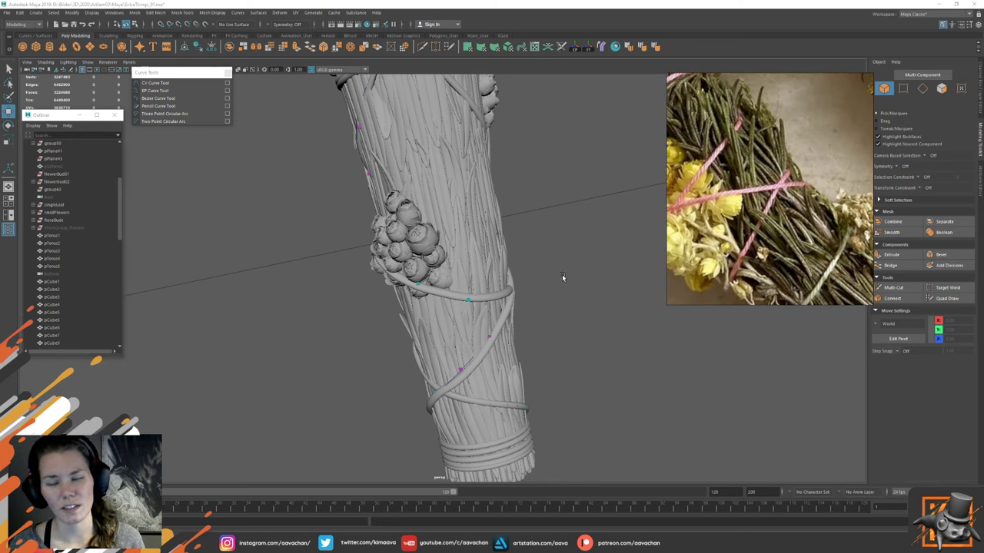
Step: Select all faces of the group12 leaf beside the crossing strings near the stem end, and isolate it for vertex editing
left_click_drag(562, 277, 455, 298, "alt")
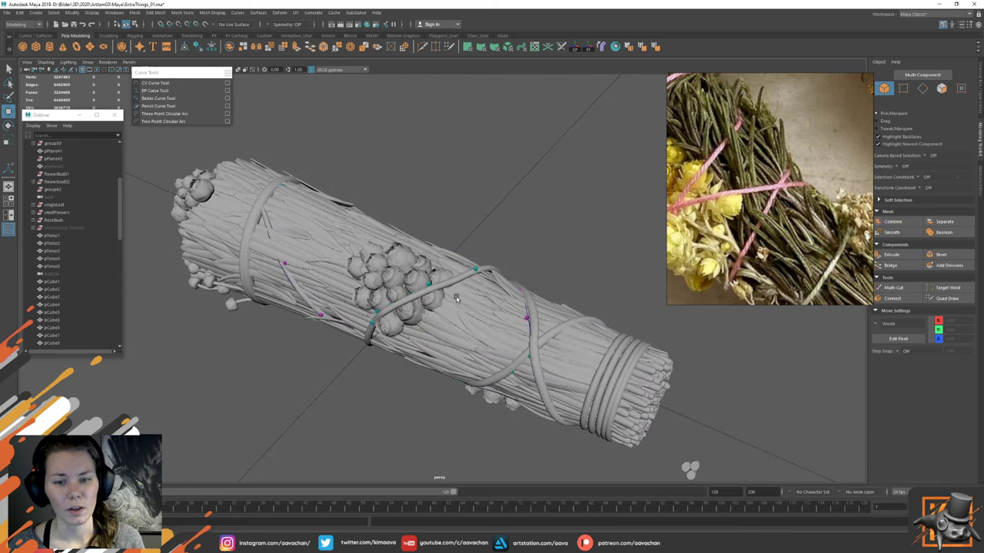
scroll(458, 299, "up", 5)
middle_click_drag(619, 344, 569, 318, "alt")
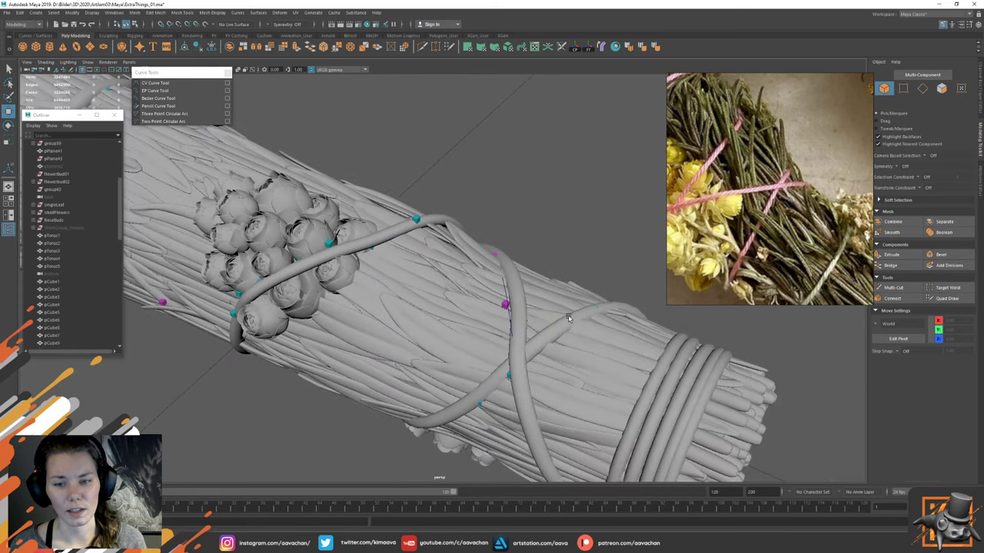
left_click(540, 292)
right_click_drag(530, 289, 530, 308)
double_click(535, 291)
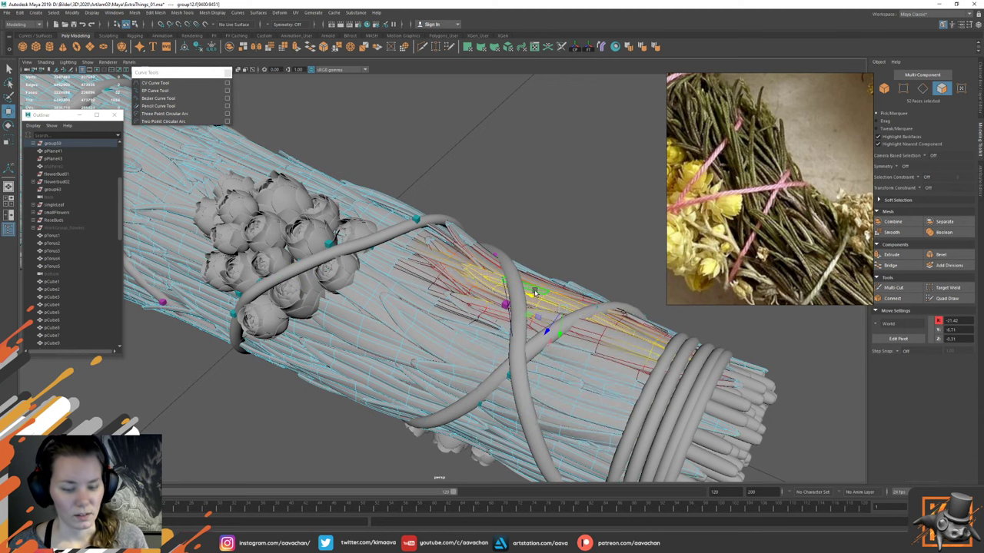
left_click(535, 293)
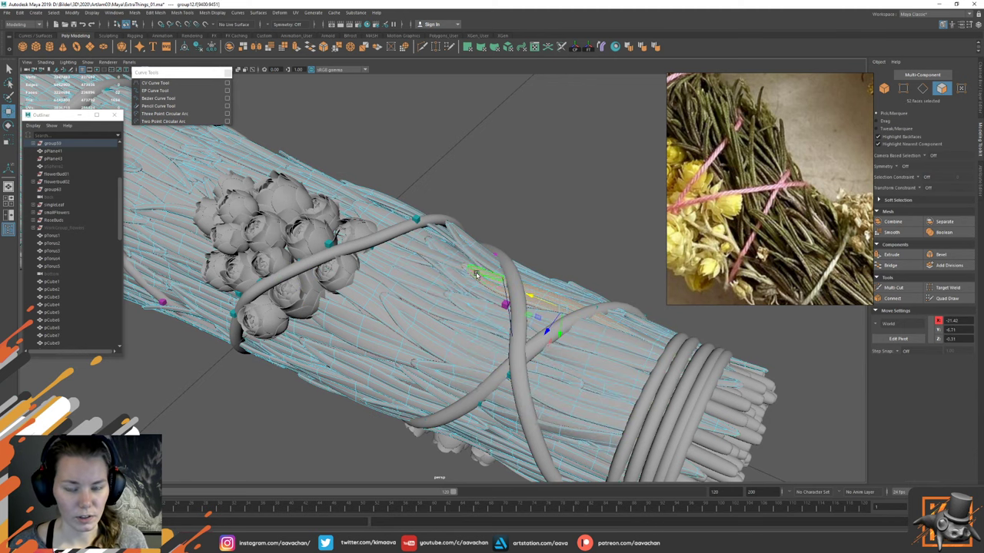
key("ctrl+1")
right_click_drag(592, 266, 544, 262)
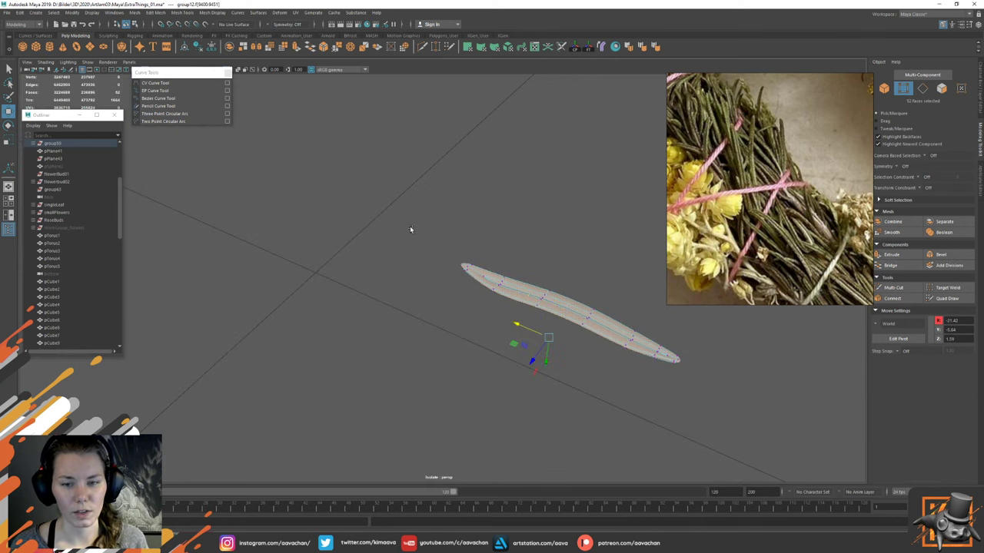
Step: Move the vertices at the leaf's flower-side end to adjust how it passes under the string, with the full bundle shown
left_click_drag(410, 229, 553, 325)
key("ctrl+1")
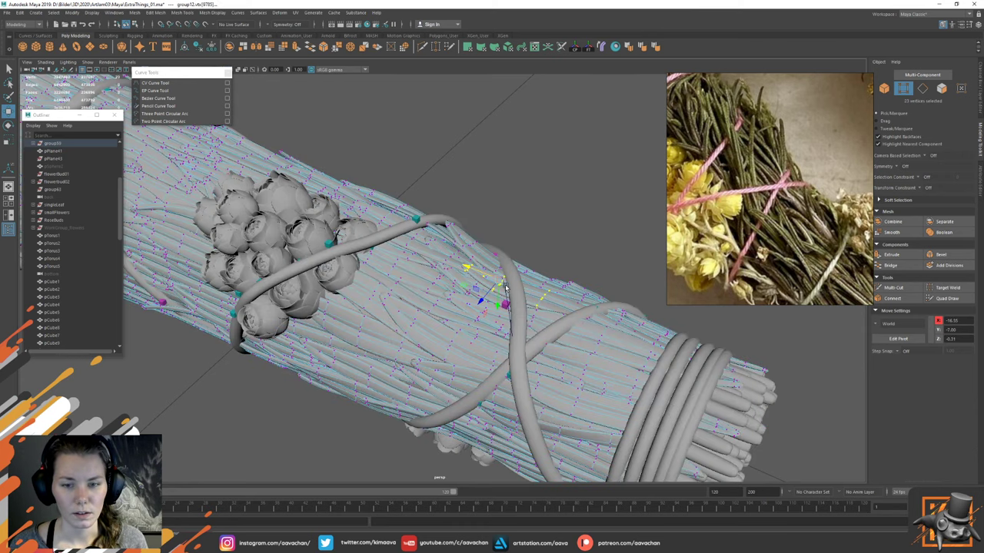
left_click_drag(497, 305, 496, 291)
left_click_drag(498, 290, 541, 277, "alt")
key("ctrl+1")
key("ctrl+1")
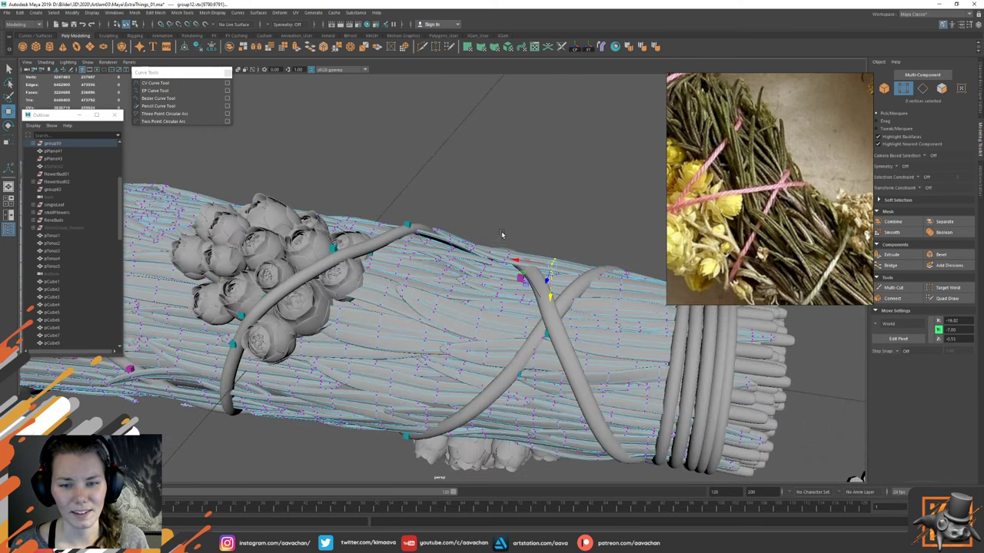
Step: Isolate the same leaf again and adjust a smaller set of its vertices beside the string bend
right_click_drag(557, 235, 559, 262)
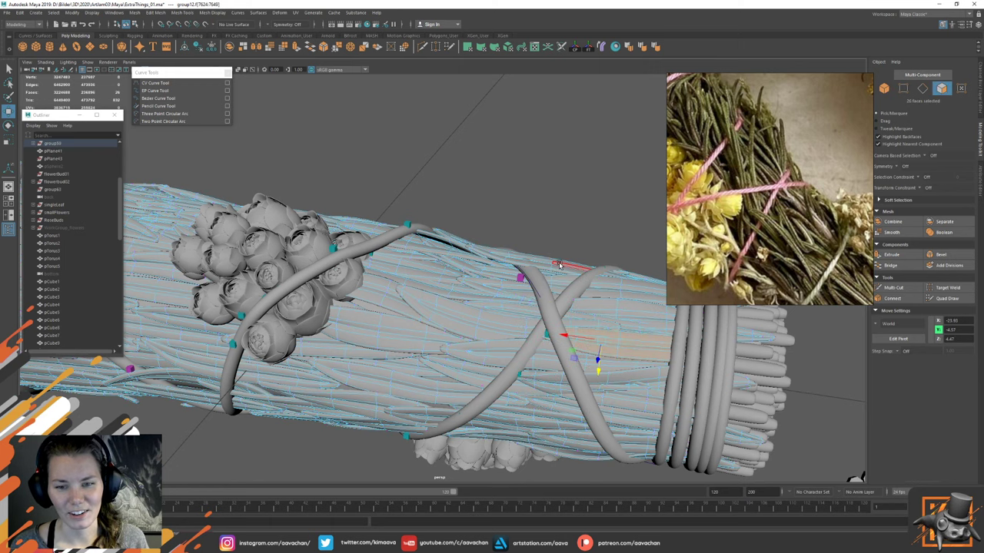
double_click(560, 265)
key("ctrl+1")
right_click_drag(549, 219, 520, 221)
left_click_drag(492, 234, 528, 286)
key("ctrl+1")
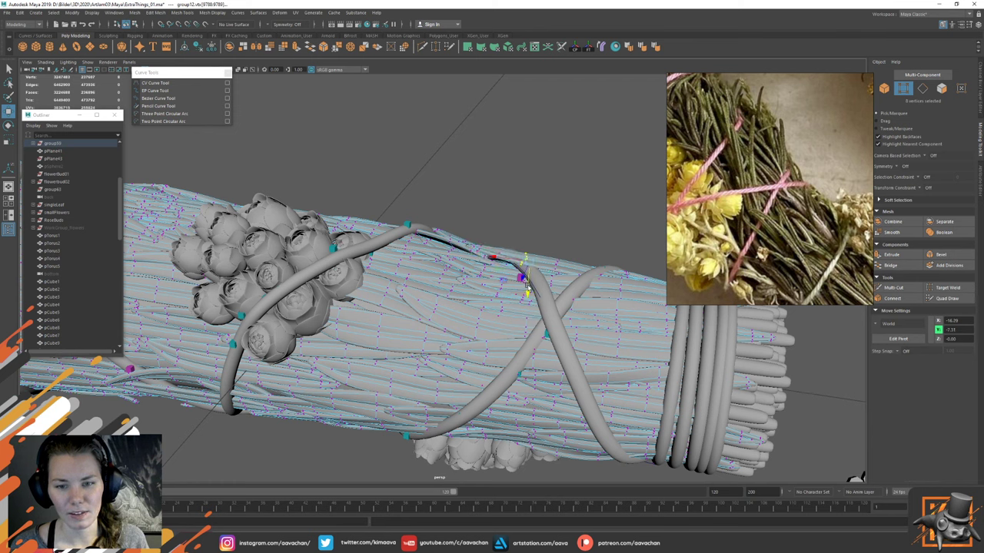
Step: Isolate a single face on the leaf beside the string bend, and reposition the vertices at the leaf's flower-side end
right_click_drag(557, 256, 558, 275)
left_click(553, 261)
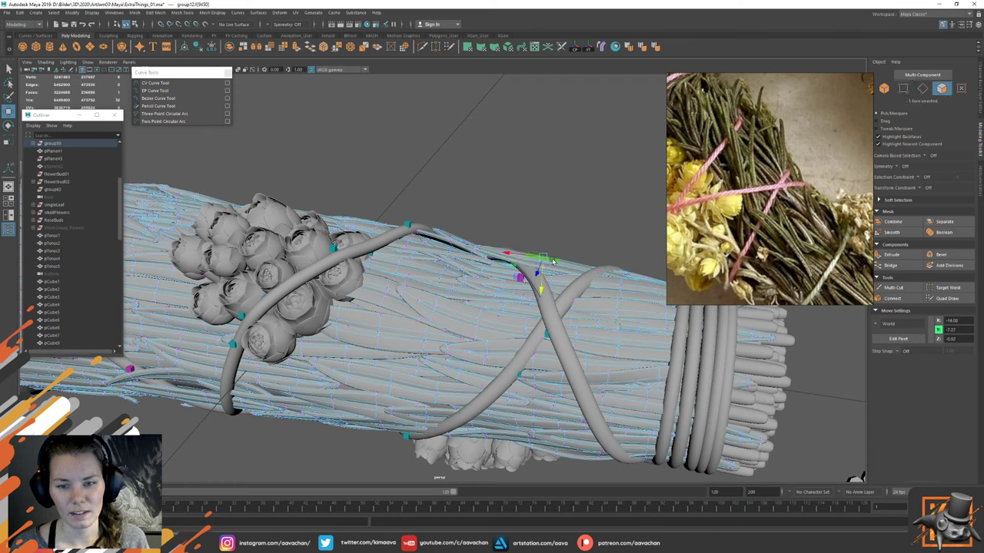
key("ctrl+1")
key("F9")
left_click_drag(425, 214, 473, 285)
key("ctrl+1")
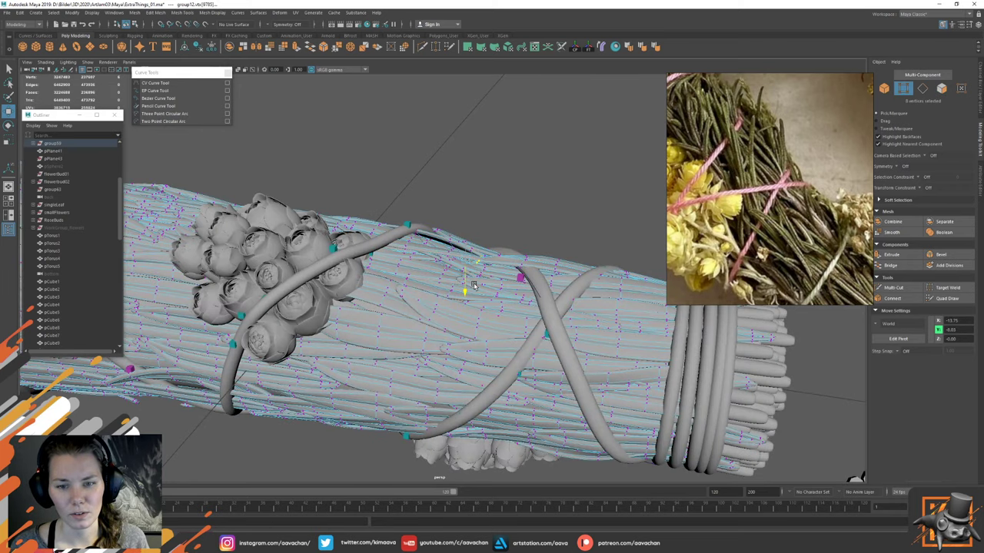
Step: Reselect the leaf's end vertices in isolation, readjust them against the bundle, and return to object selection with nothing selected
key("ctrl+1")
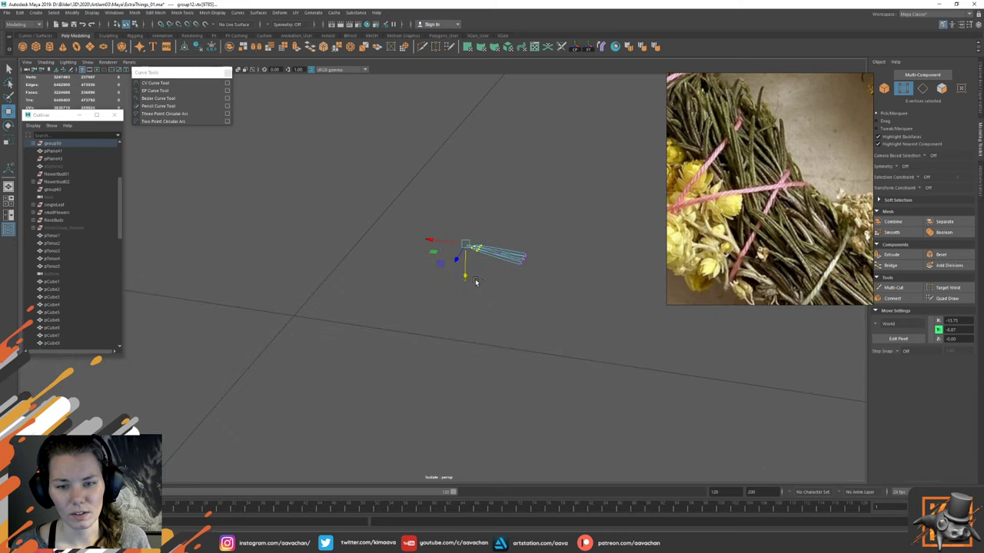
key("ctrl+1")
key("ctrl+1")
left_click_drag(460, 213, 478, 279)
key("ctrl+1")
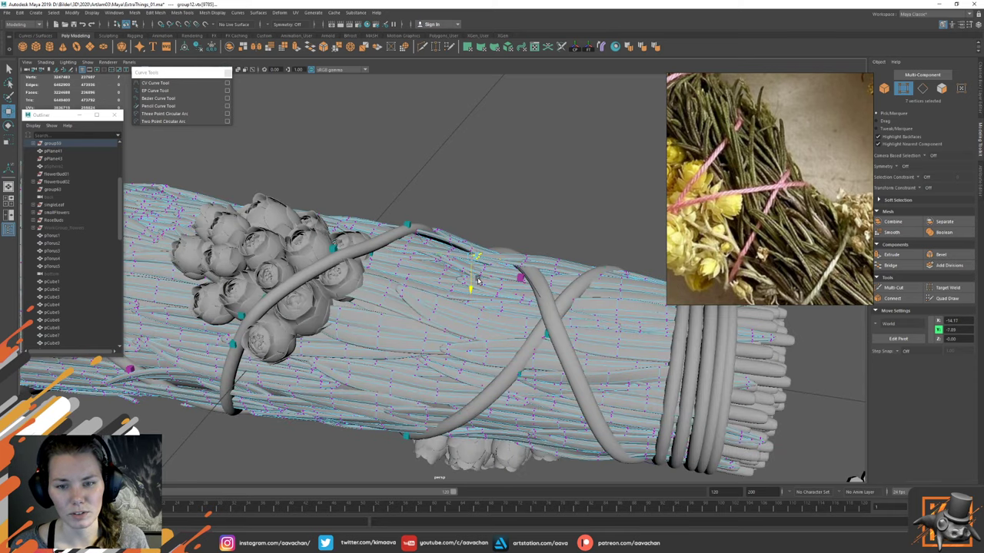
key("F8")
left_click(590, 203)
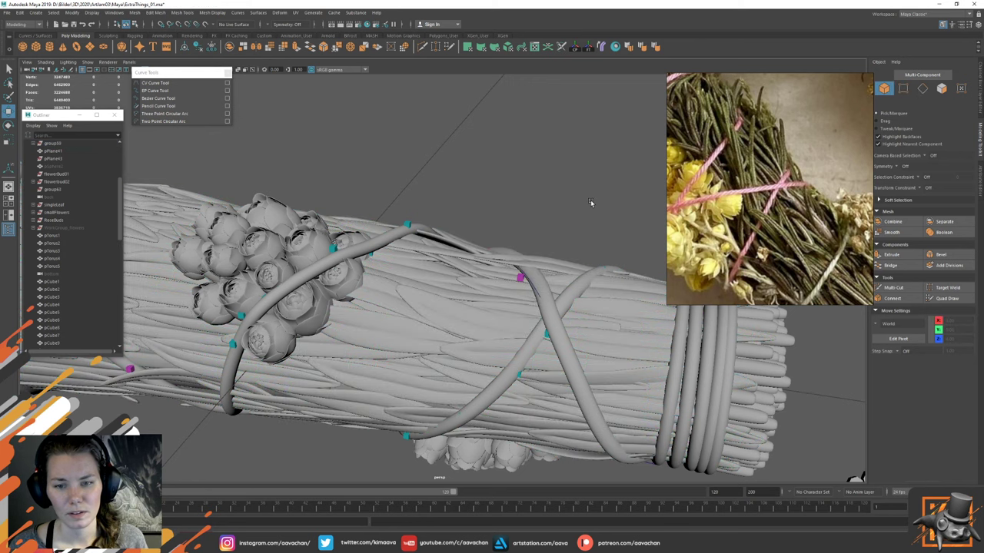
Step: Check the leaf from several sides, and undo the latest vertex edits back to the isolated full leaf
left_click_drag(590, 203, 349, 298, "alt")
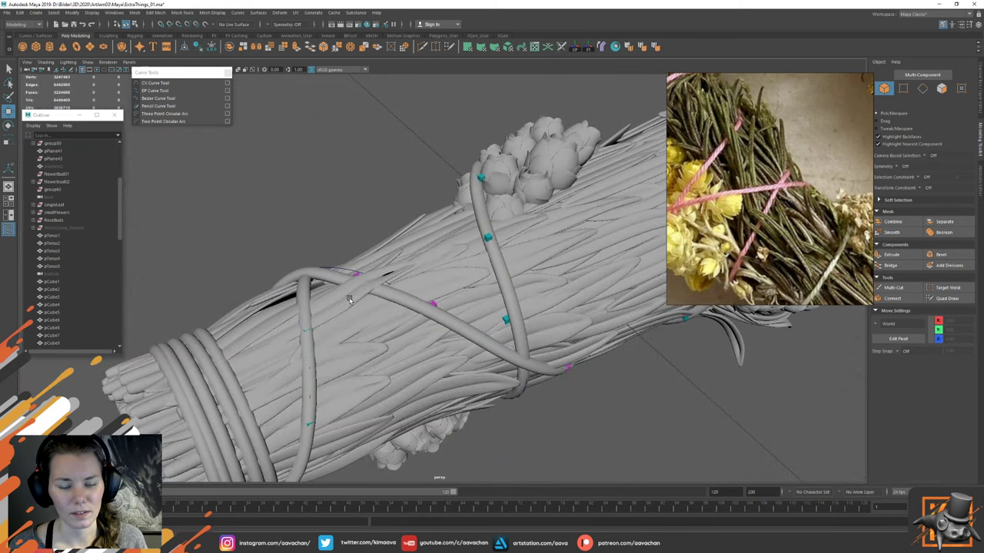
left_click_drag(398, 277, 536, 304, "alt")
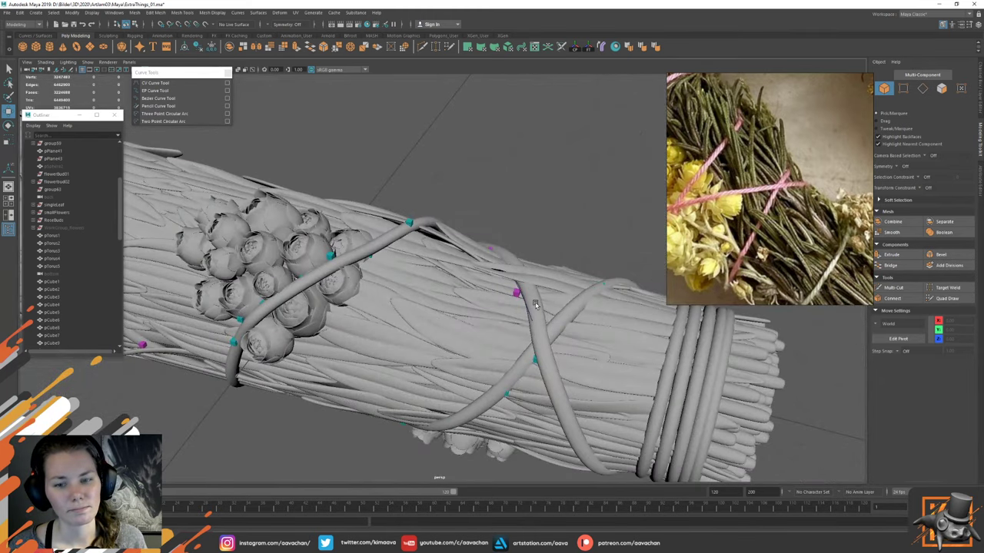
left_click(536, 304)
key("ctrl+1")
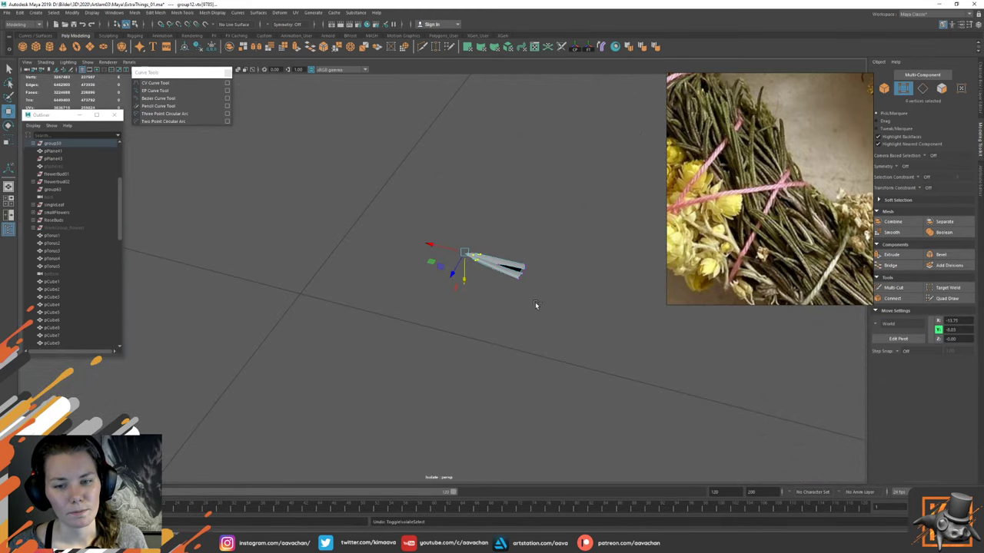
key("ctrl+1")
left_click(529, 289)
key("ctrl+1")
key("ctrl+z")
key("ctrl+z")
key("ctrl+z")
key("ctrl+z")
key("ctrl+z")
key("ctrl+z")
key("ctrl+z")
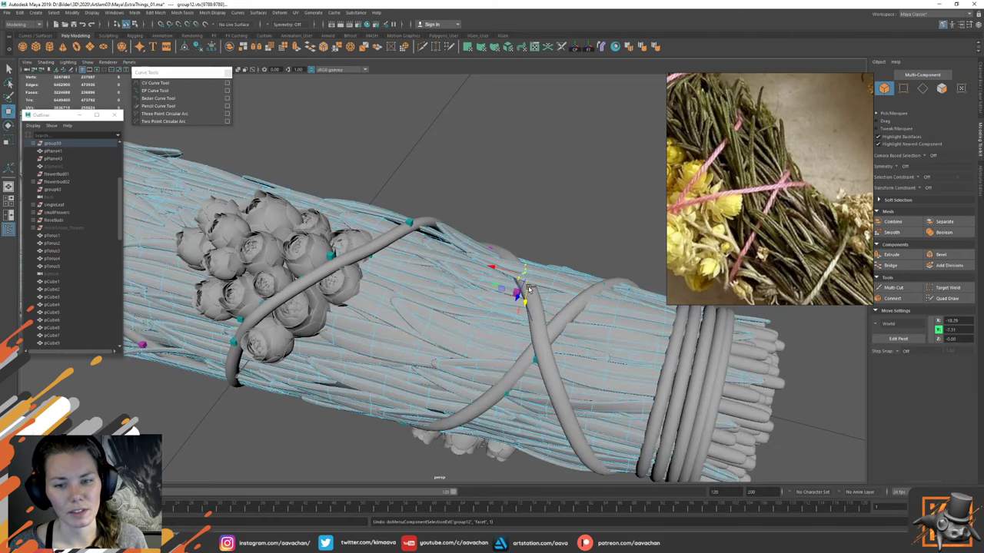
key("ctrl+z")
key("ctrl+z")
key("ctrl+z")
key("ctrl+z")
key("ctrl+z")
key("ctrl+z")
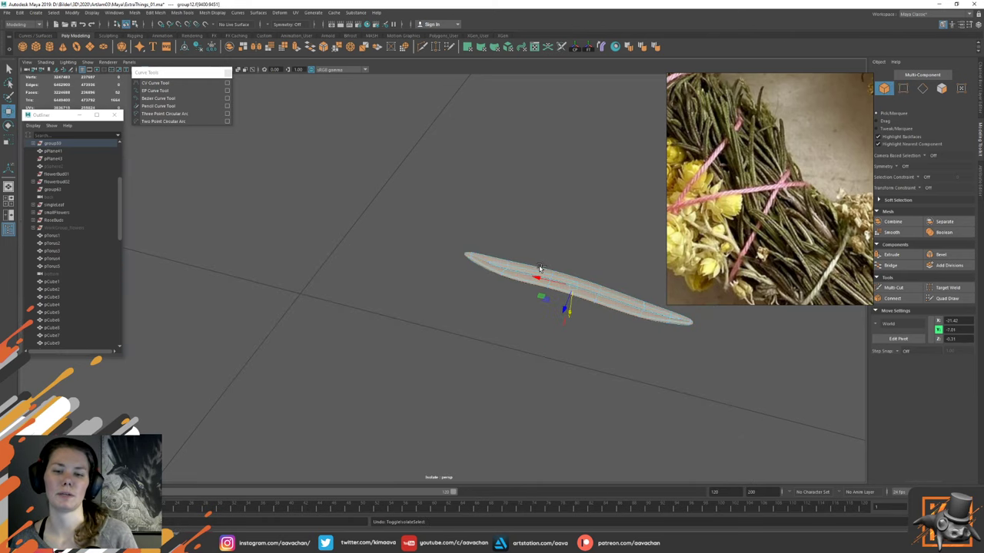
Step: Show the full bundle again in object selection, save the scene, and deselect the leaf mesh
key("ctrl+1")
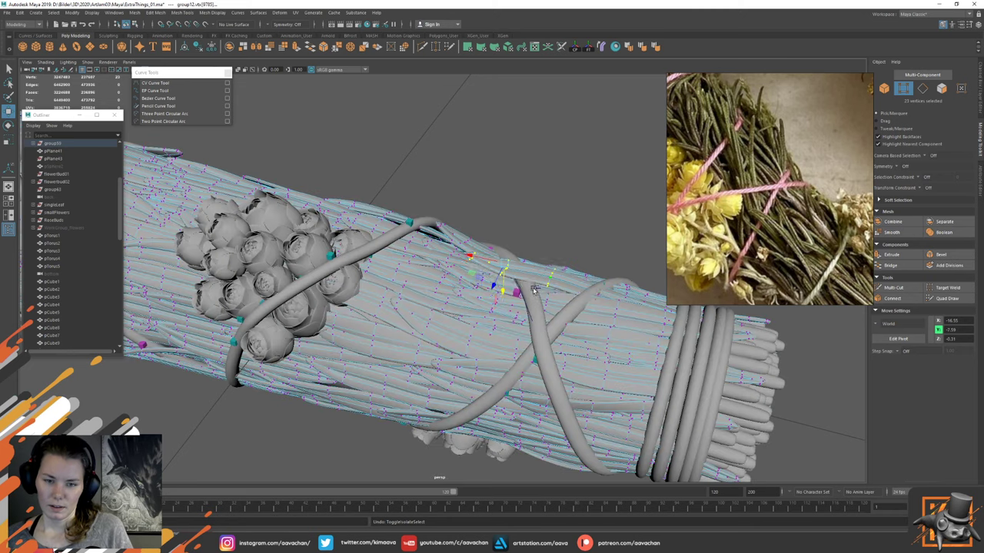
key("F8")
left_click(558, 292)
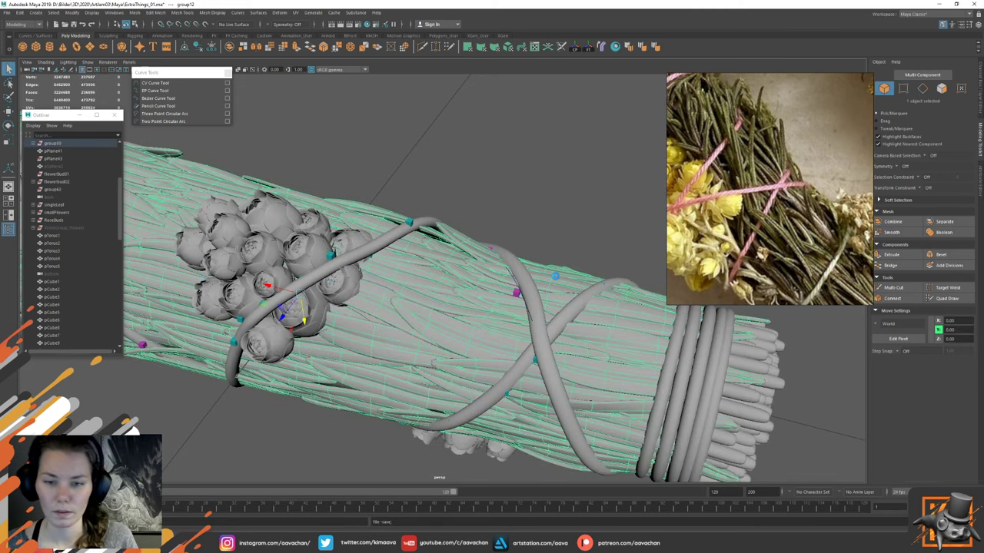
key("ctrl+1")
key("ctrl+1")
scroll(551, 285, "down", 6)
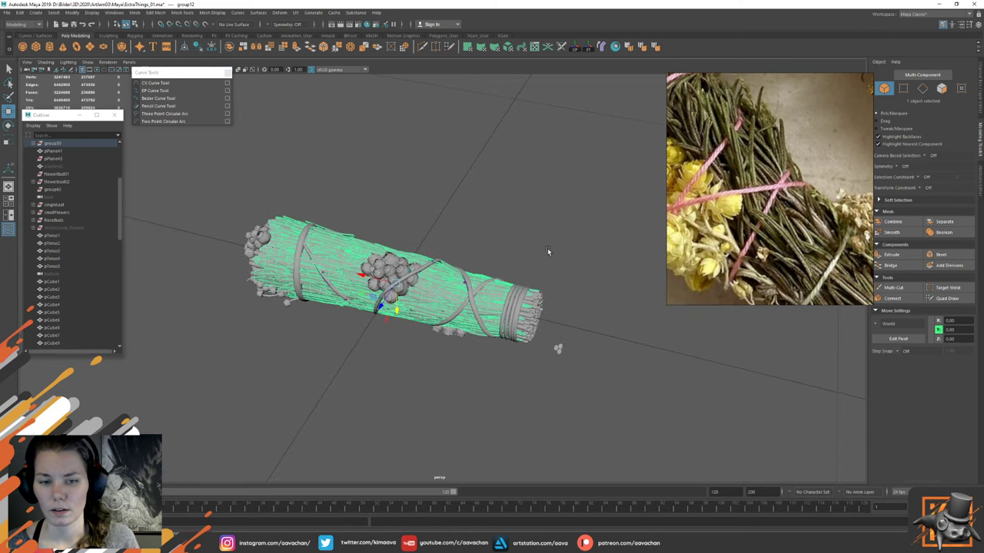
left_click(547, 248)
left_click_drag(547, 248, 410, 300, "alt")
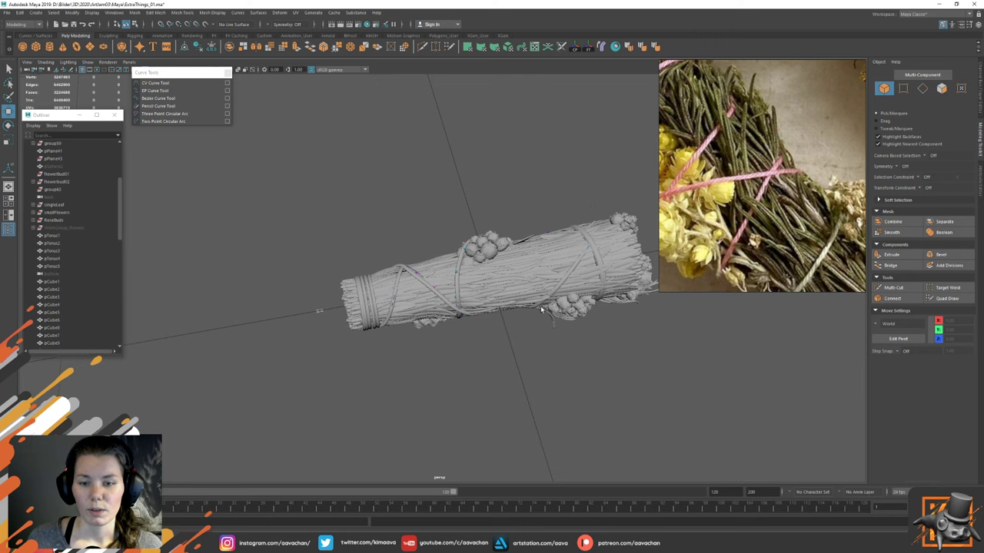
Step: Select a group of vertices near the tip of the leaf beside the crossed strings, and nudge them slightly toward the crossing
scroll(538, 309, "up", 5)
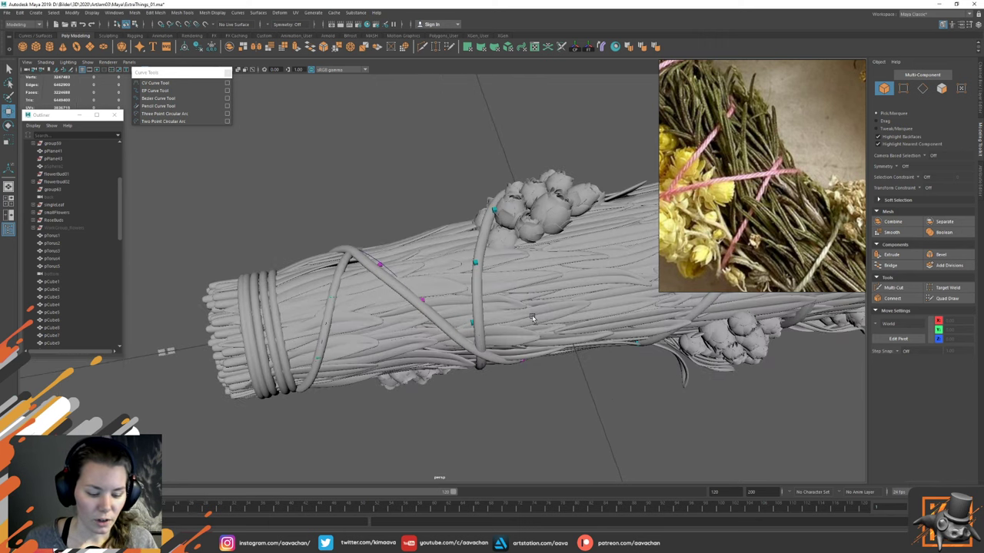
left_click_drag(518, 342, 530, 299, "alt")
scroll(537, 309, "up", 5)
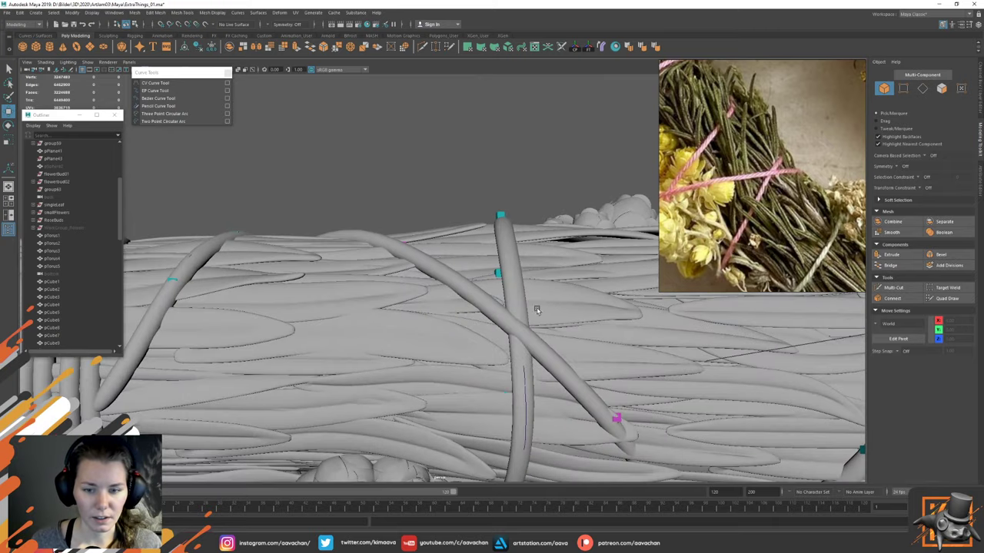
left_click(552, 295)
right_click_drag(555, 274, 511, 275)
left_click(570, 276)
left_click_drag(570, 276, 529, 281, "alt")
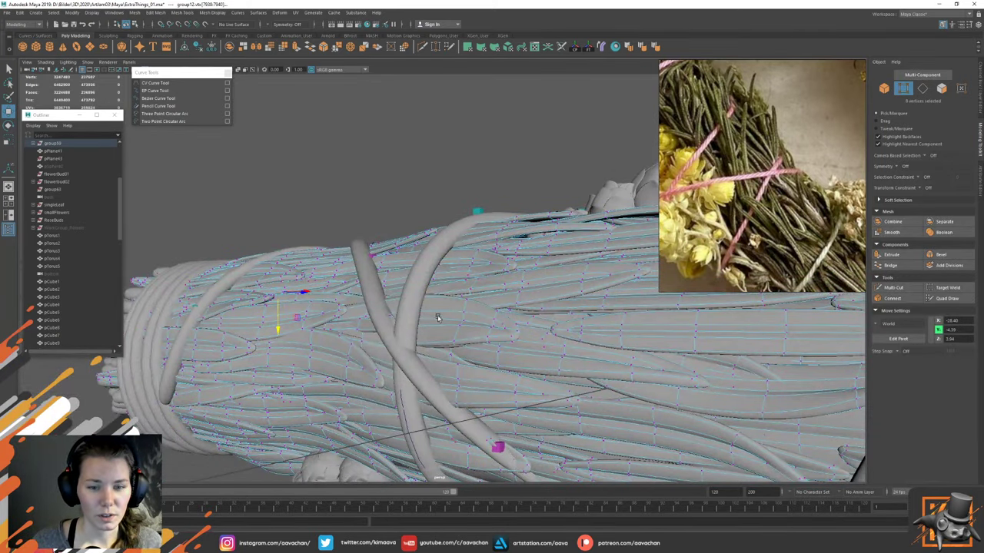
left_click(470, 324)
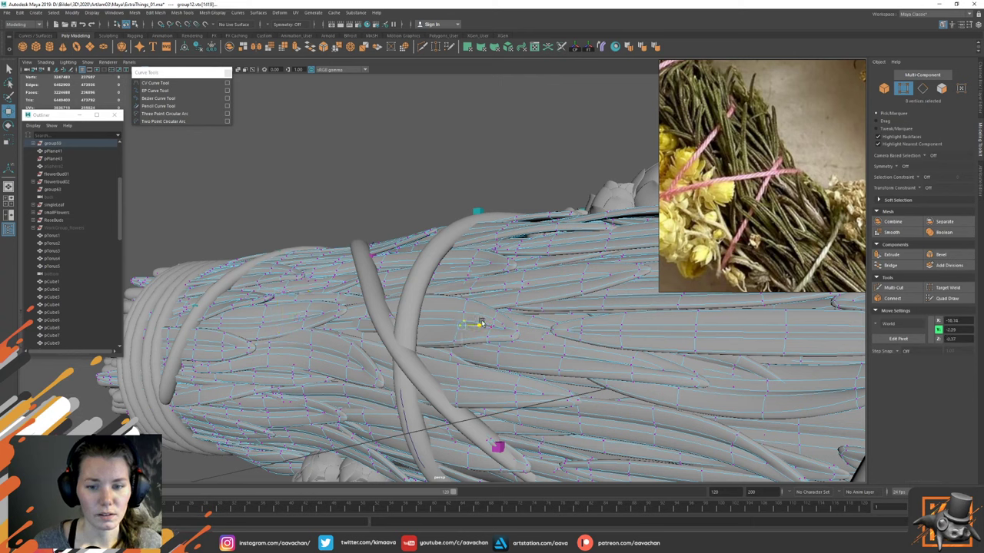
left_click_drag(481, 327, 475, 327)
Step: Return the leaf mesh to object selection, clear the selection, and inspect the whole bundle
right_click_drag(486, 270, 546, 189)
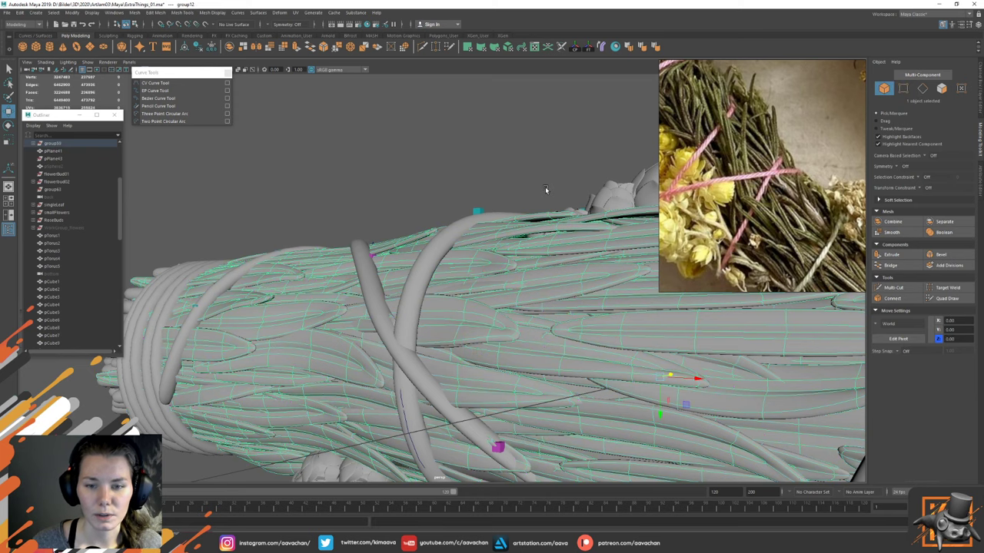
left_click(546, 189)
left_click(547, 292)
left_click(508, 201)
right_click_drag(543, 277, 481, 268, "alt")
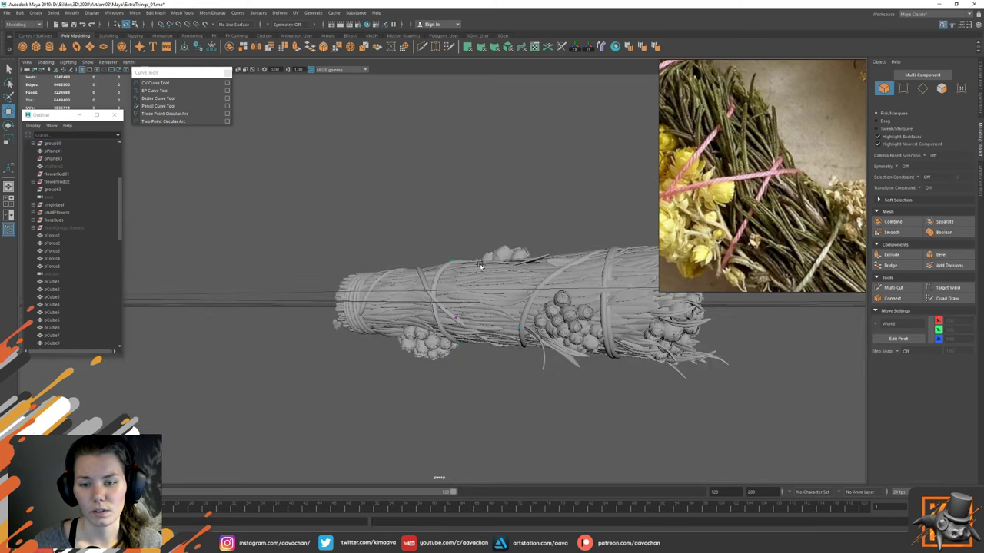
left_click_drag(482, 268, 483, 289, "alt")
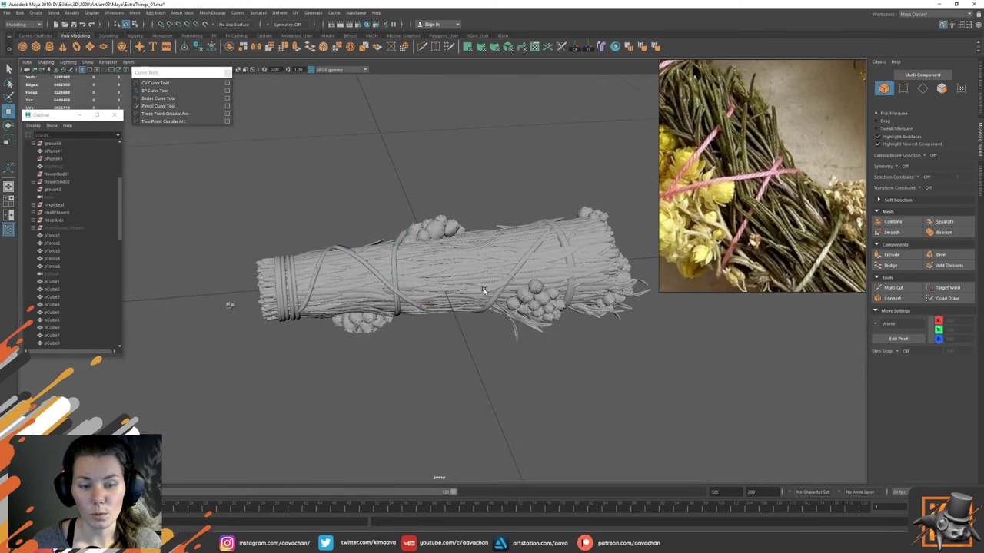